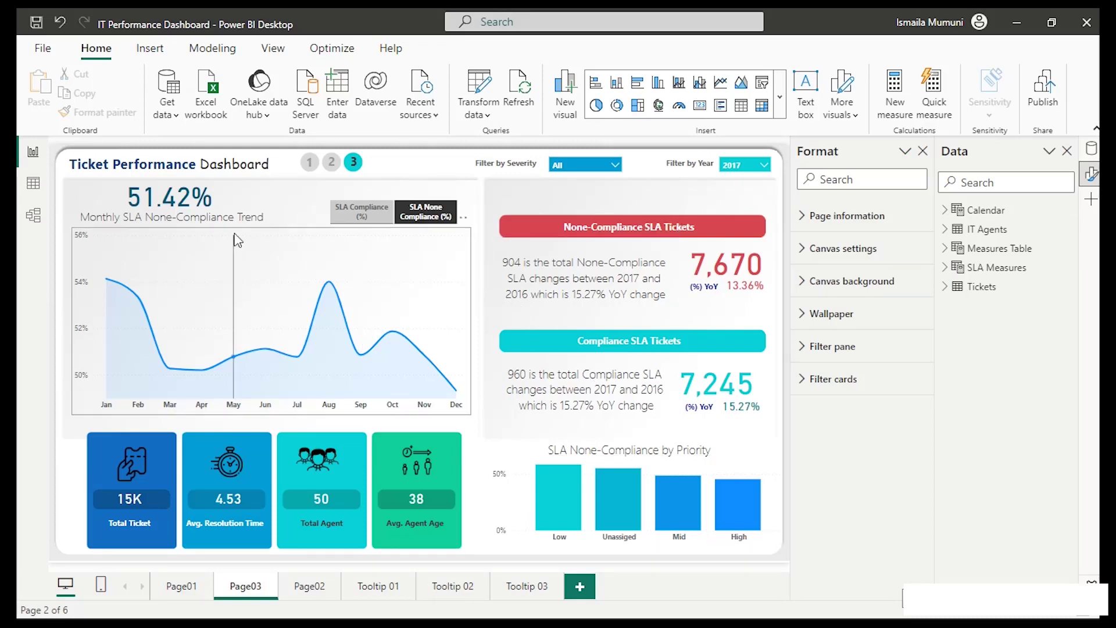
Filter the dashboard to 2016 with the Filter by Year slicer.
mouse_move(279, 242)
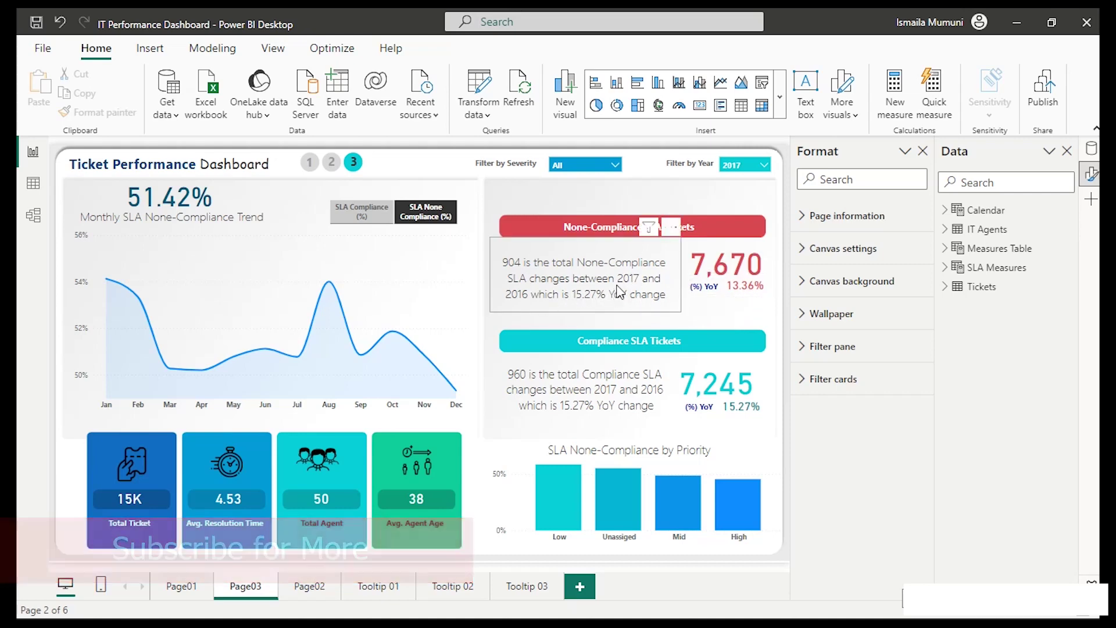
click(730, 168)
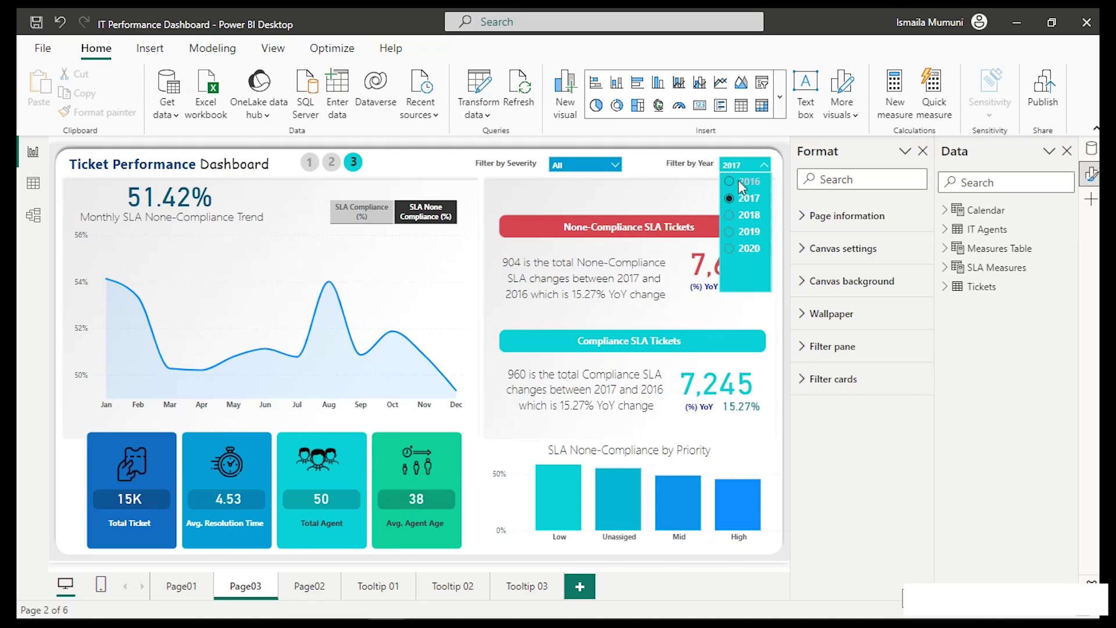
click(739, 180)
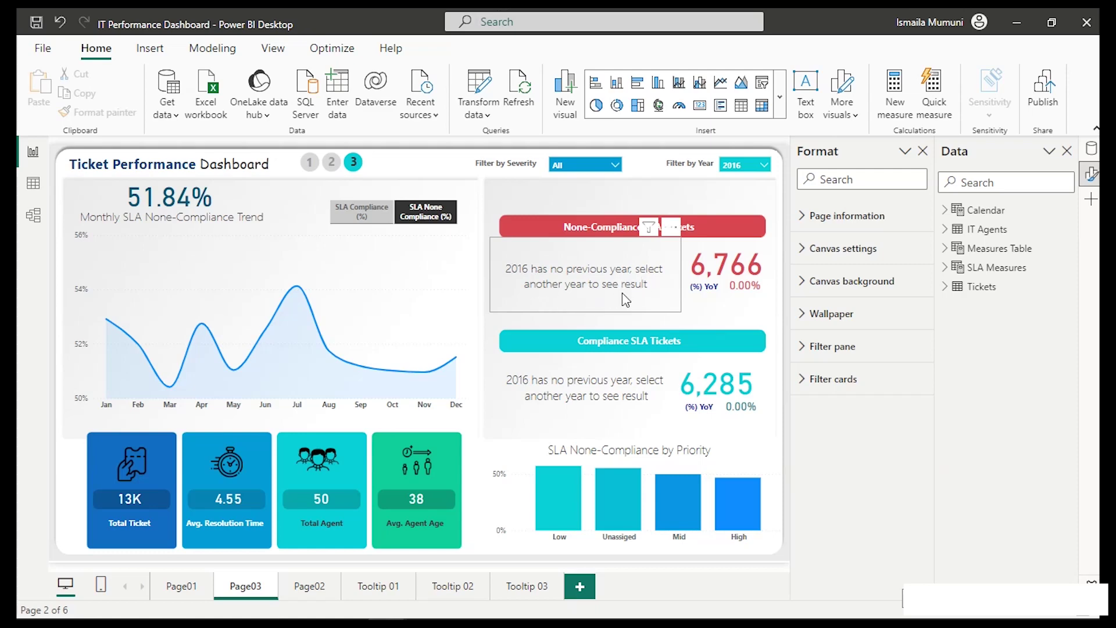
Change the Year filter to 2020 and bring up the project brief in Edge.
click(757, 168)
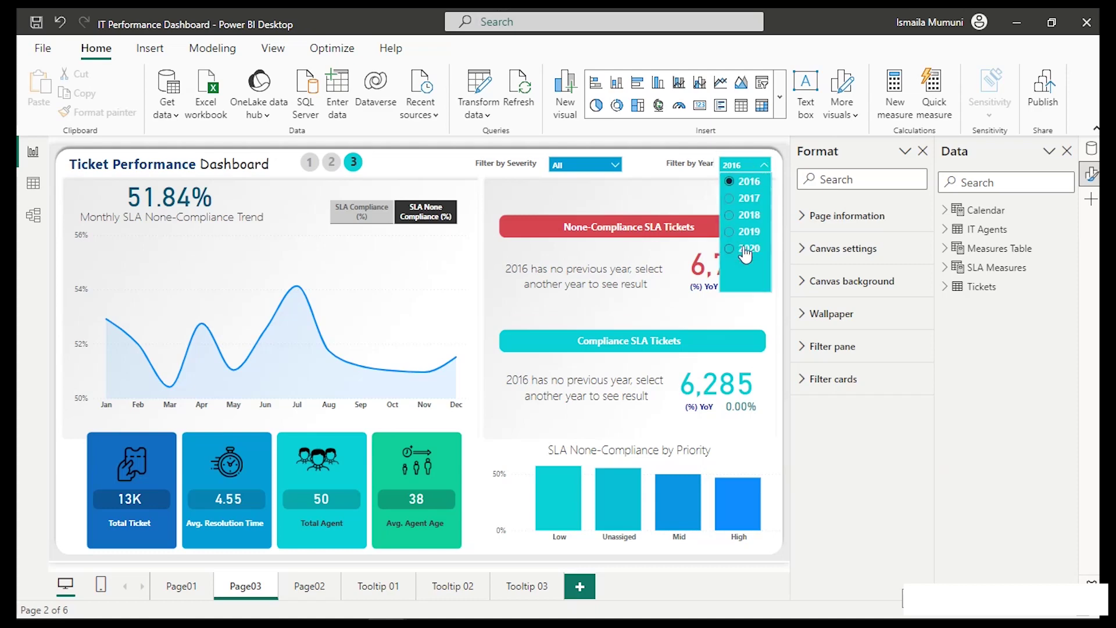
click(742, 249)
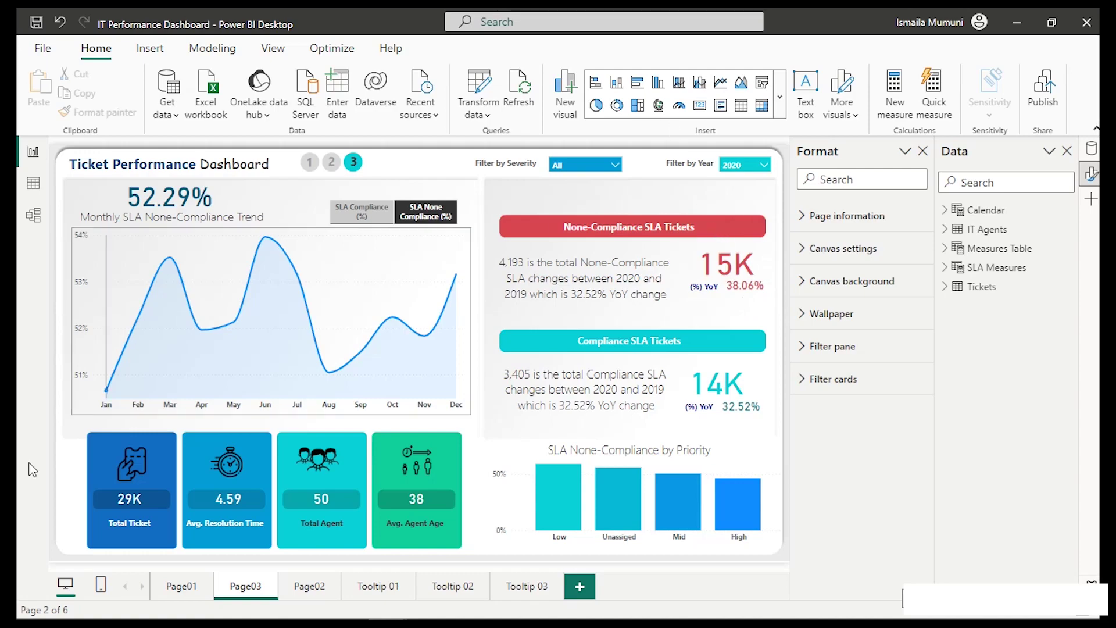
mouse_move(157, 609)
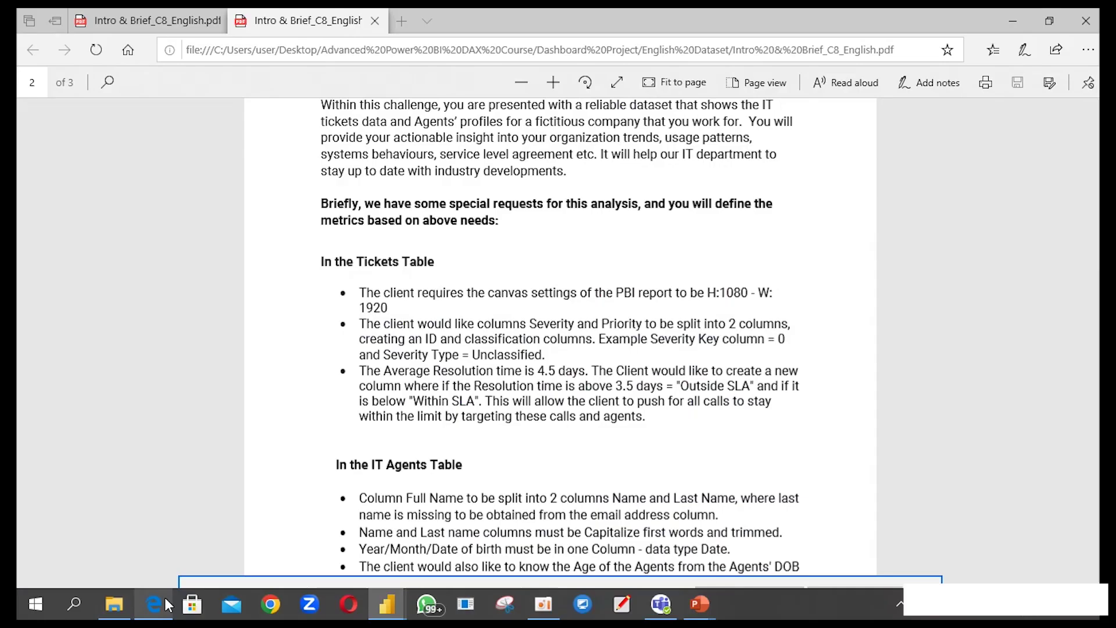
click(154, 604)
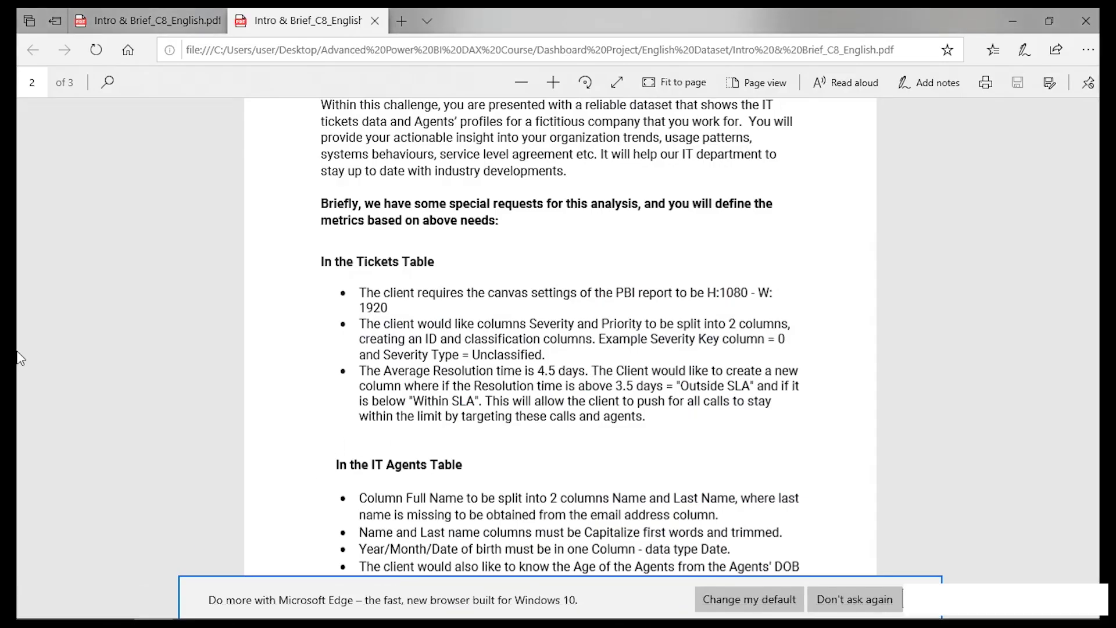
Highlight the brief's Average Resolution bullet defining Within SLA and Outside SLA.
drag(354, 371, 655, 421)
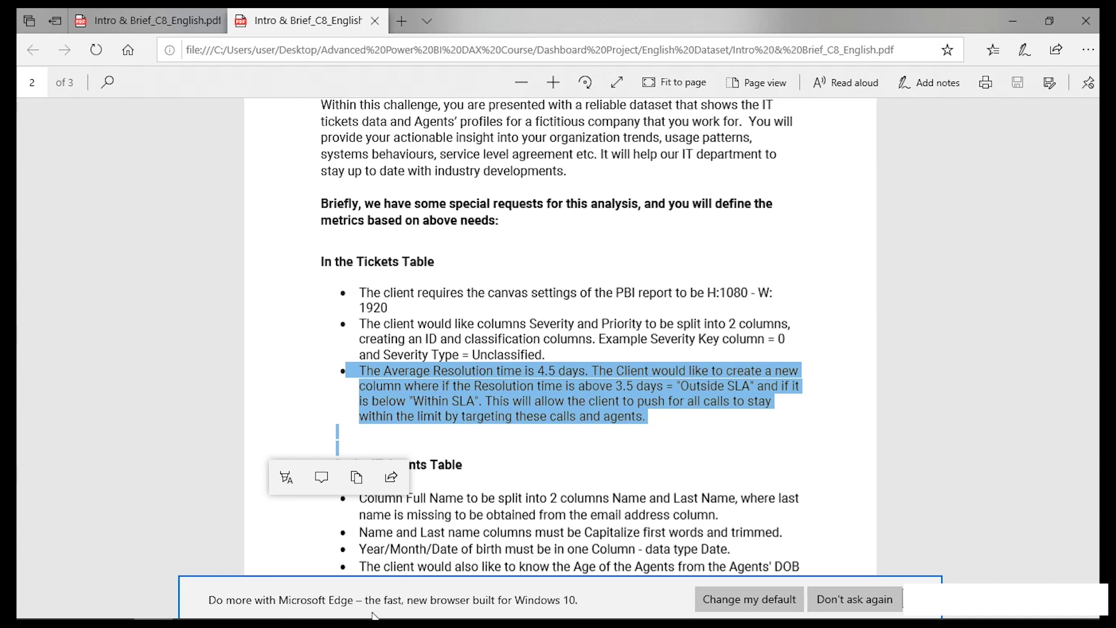
mouse_move(174, 606)
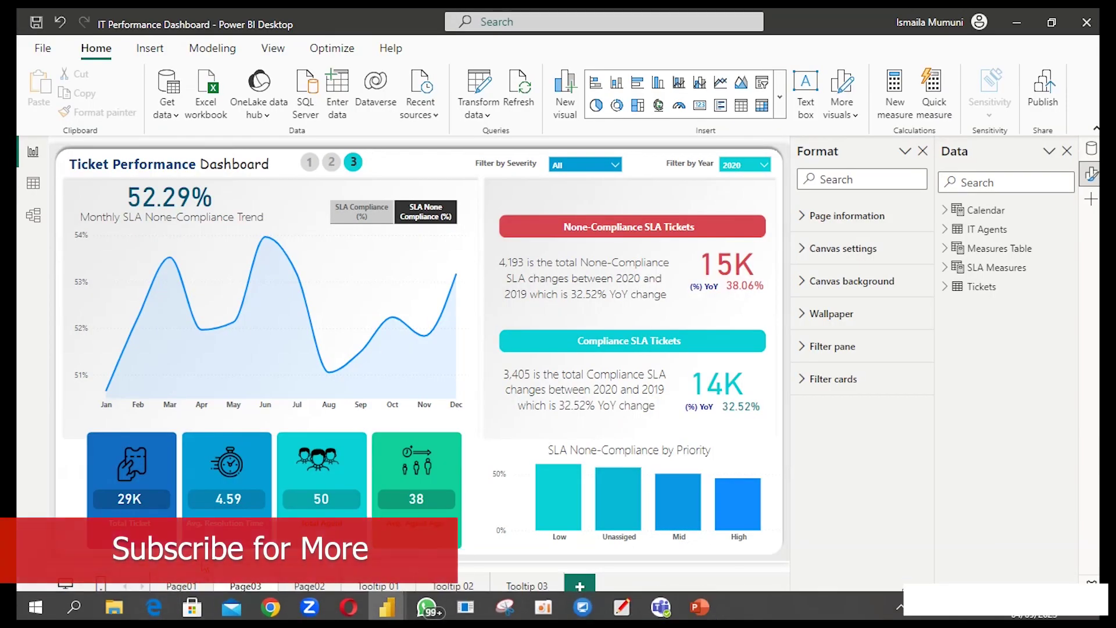
click(34, 185)
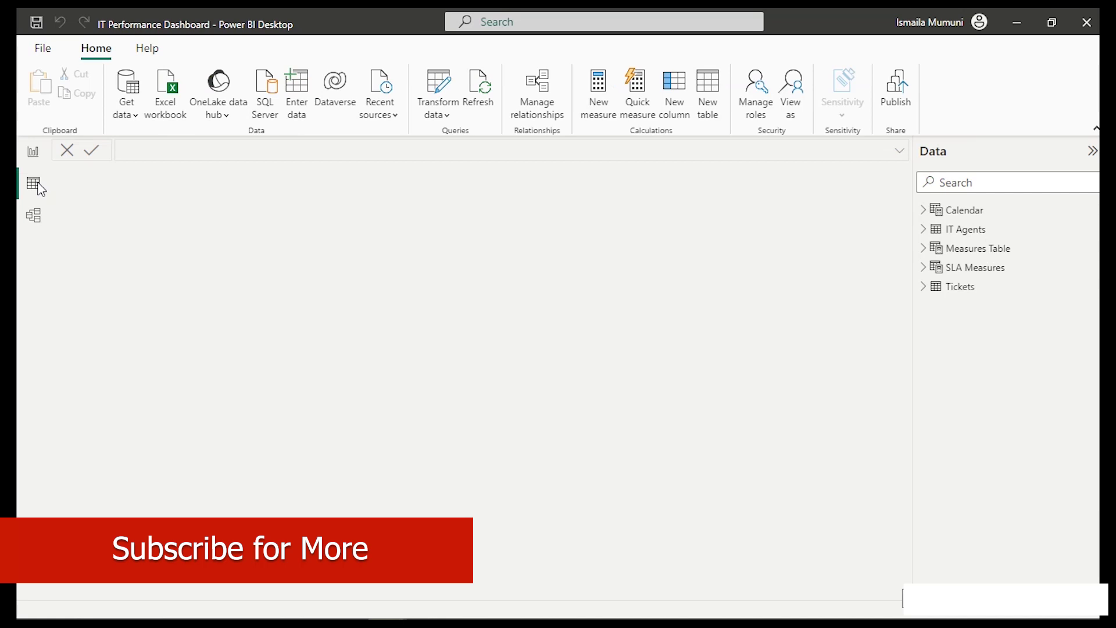
click(962, 291)
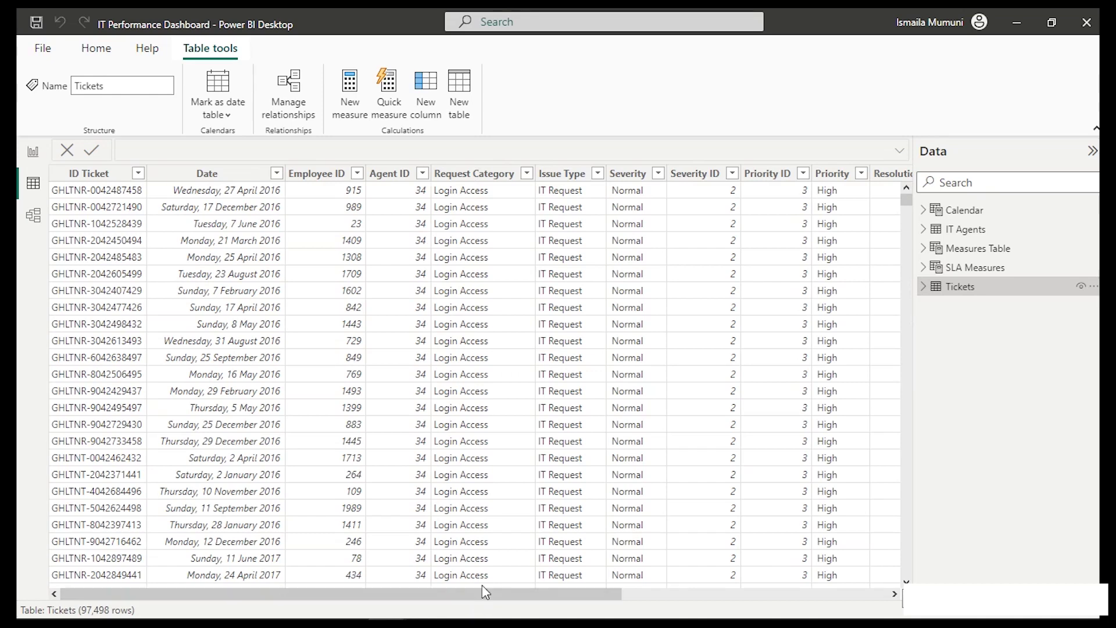
drag(478, 593, 873, 555)
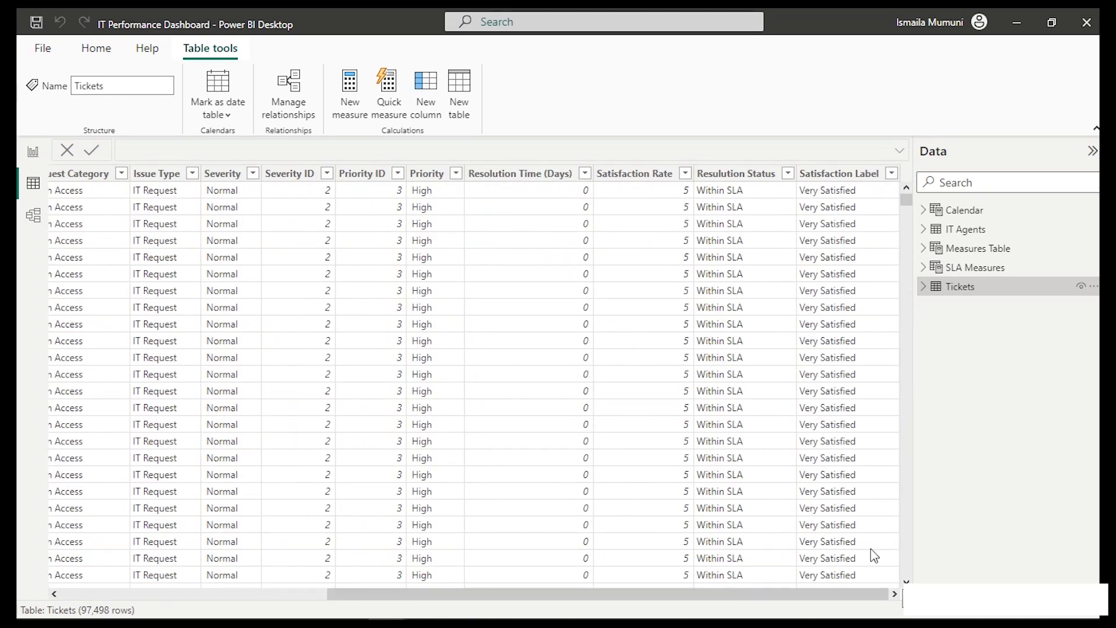
click(742, 182)
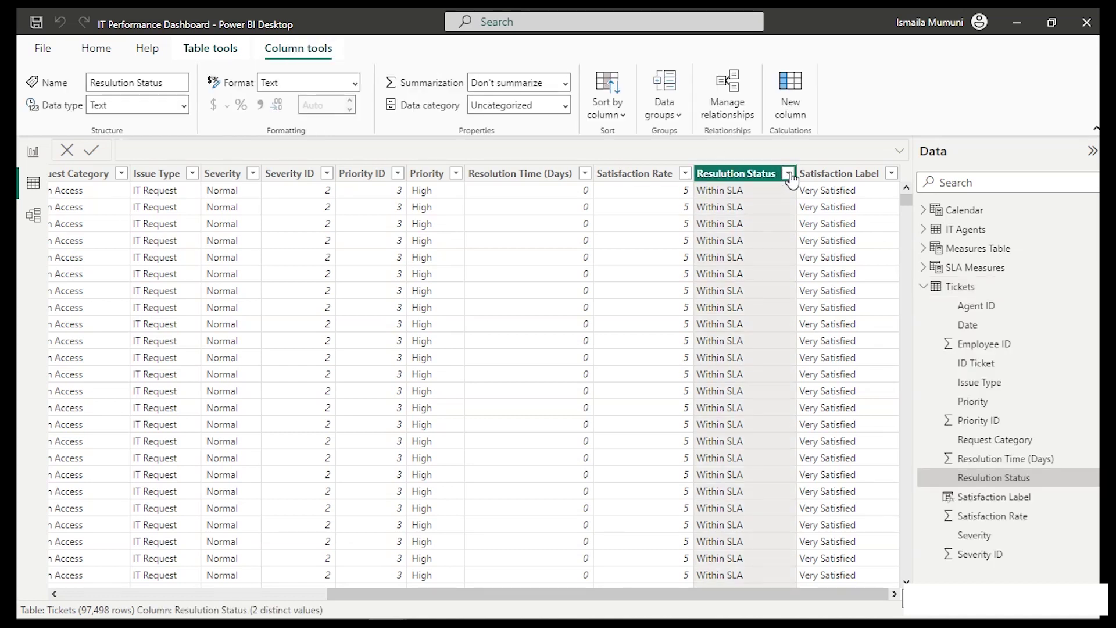
click(788, 174)
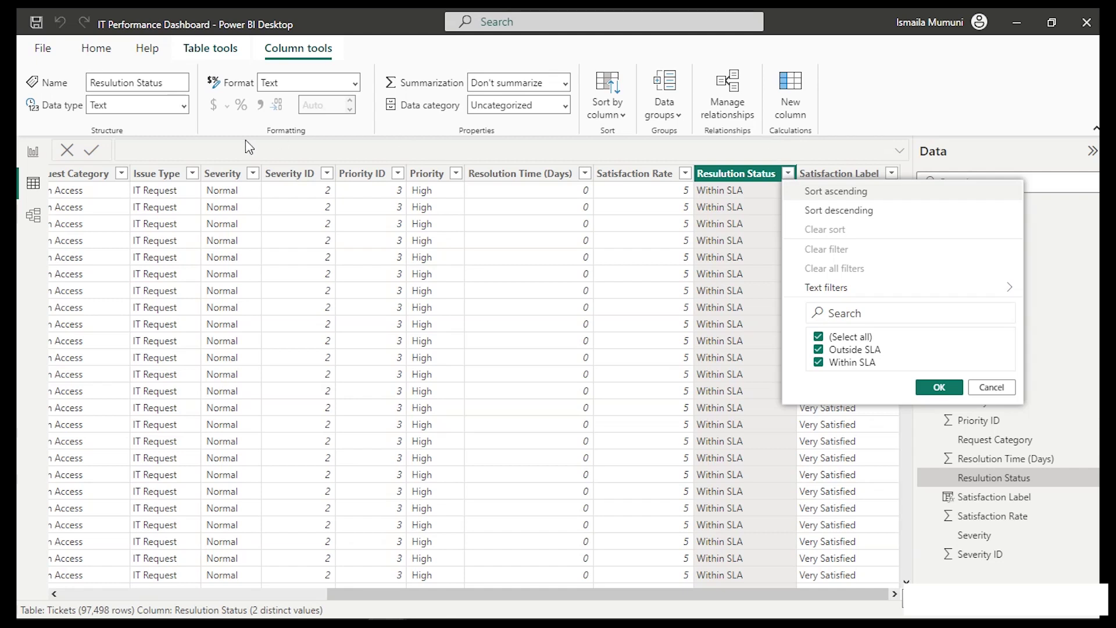
click(34, 154)
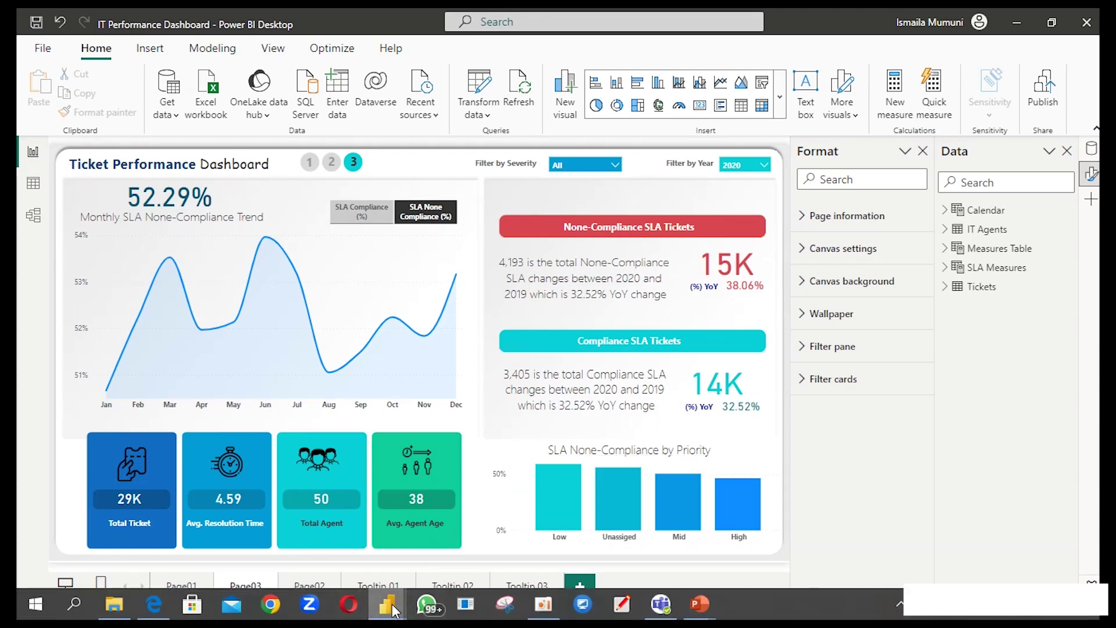
Return to the Dashboard IT report and handwrite a 'Compliance SLA' note on the page.
mouse_move(405, 612)
click(453, 543)
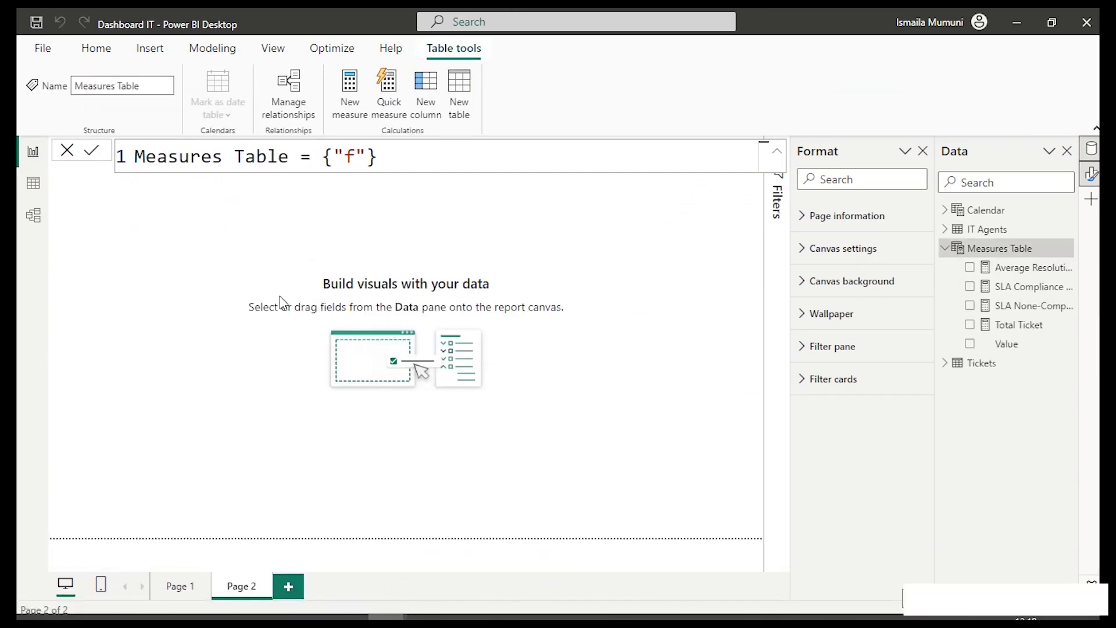
click(215, 264)
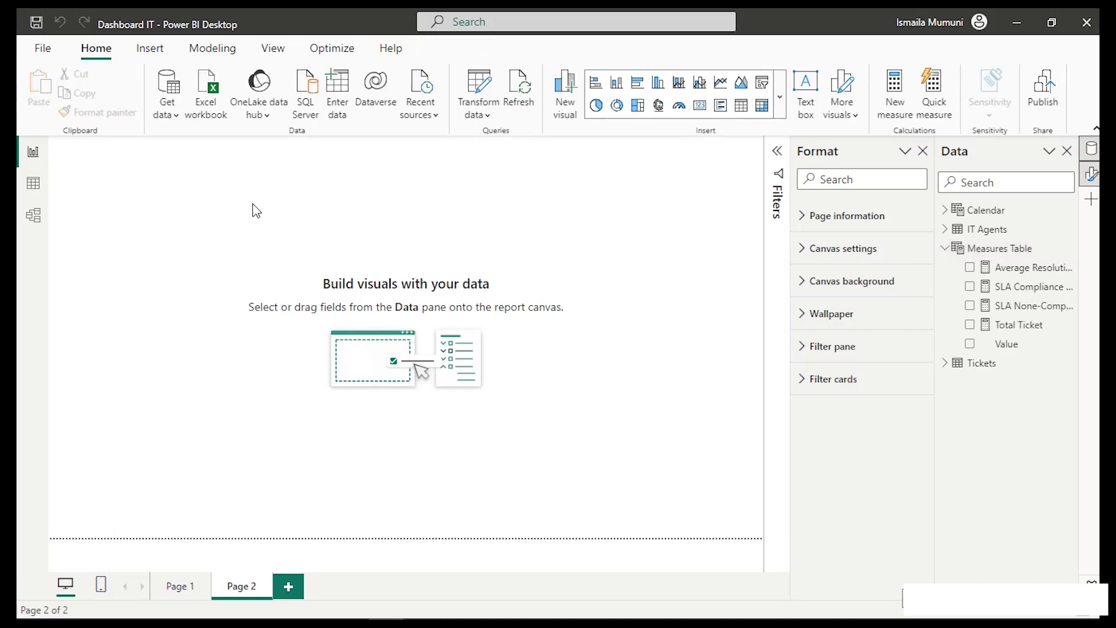
mouse_move(189, 176)
mouse_down()
mouse_move(165, 212)
mouse_move(185, 235)
mouse_up()
mouse_move(201, 195)
mouse_down()
mouse_move(221, 192)
mouse_move(257, 238)
mouse_move(314, 201)
mouse_move(366, 188)
mouse_move(384, 210)
mouse_move(387, 201)
mouse_up()
mouse_move(481, 185)
mouse_down()
mouse_move(449, 206)
mouse_move(561, 181)
mouse_move(557, 208)
mouse_move(602, 183)
mouse_up()
Handwrite 'None-Compliance SLA', underline both notes, then clear the annotations.
mouse_move(192, 317)
mouse_down()
mouse_move(238, 305)
mouse_move(266, 325)
mouse_move(299, 317)
mouse_move(294, 335)
mouse_move(305, 312)
mouse_move(388, 305)
mouse_move(447, 325)
mouse_move(468, 302)
mouse_move(477, 326)
mouse_move(534, 314)
mouse_move(560, 334)
mouse_move(625, 298)
mouse_move(655, 349)
mouse_move(679, 317)
mouse_up()
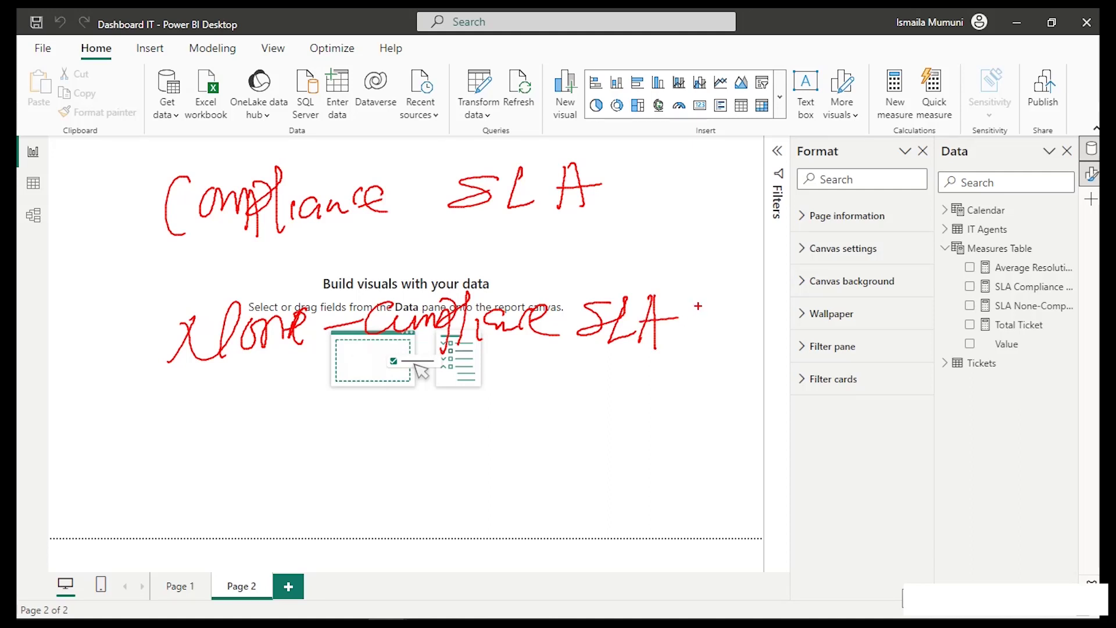
drag(171, 259, 342, 233)
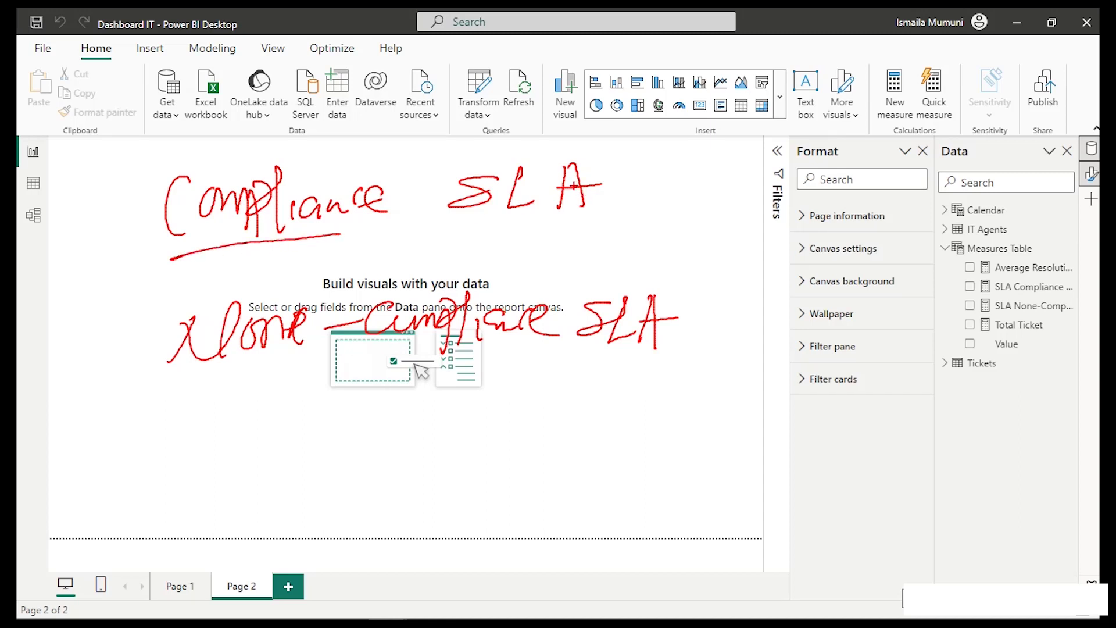
drag(156, 398, 427, 372)
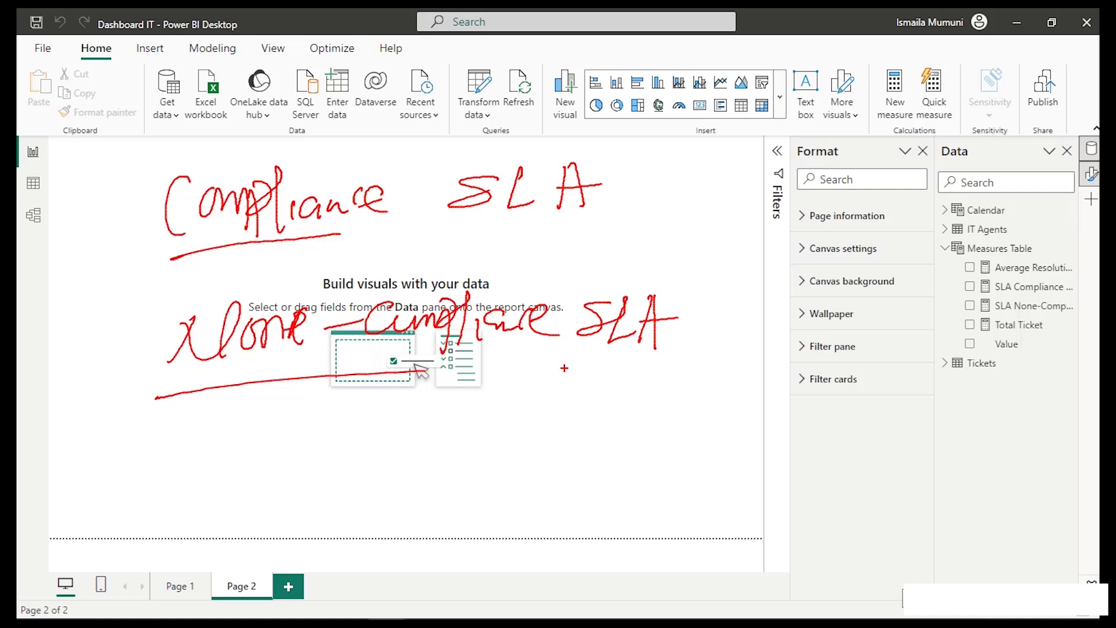
key(Escape)
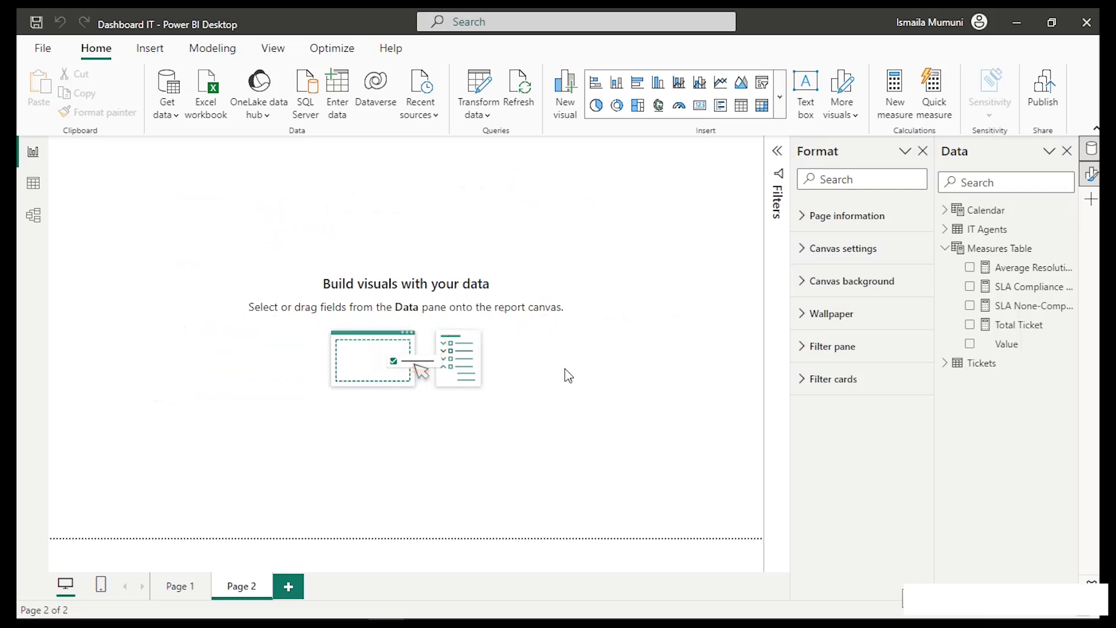
Add a new blank measure to the Measures Table from the Data pane.
click(1014, 344)
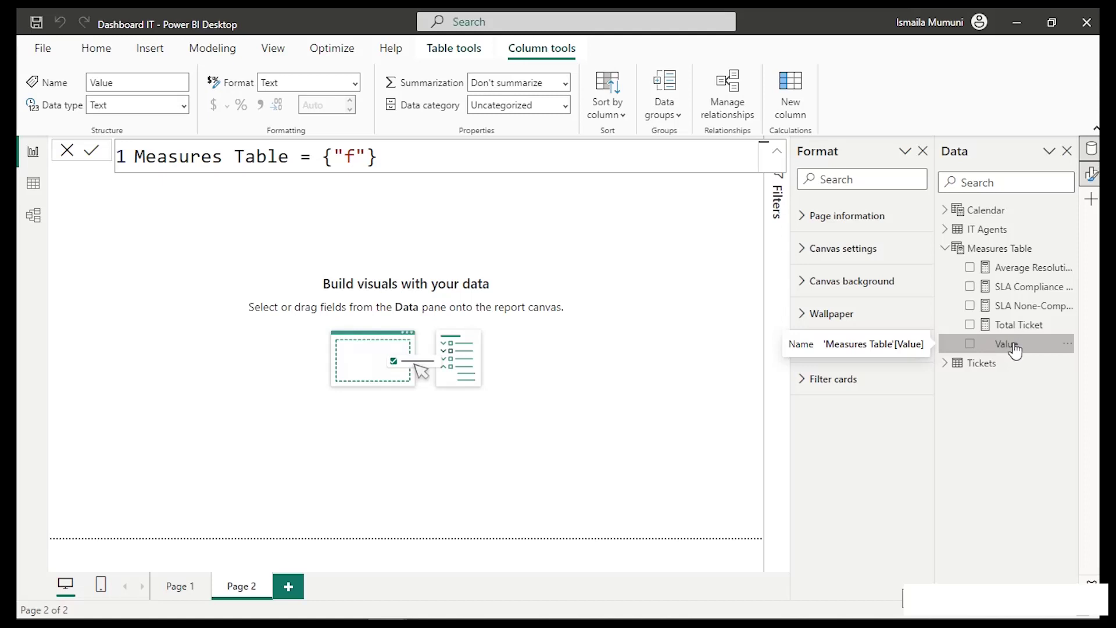
right_click(1013, 345)
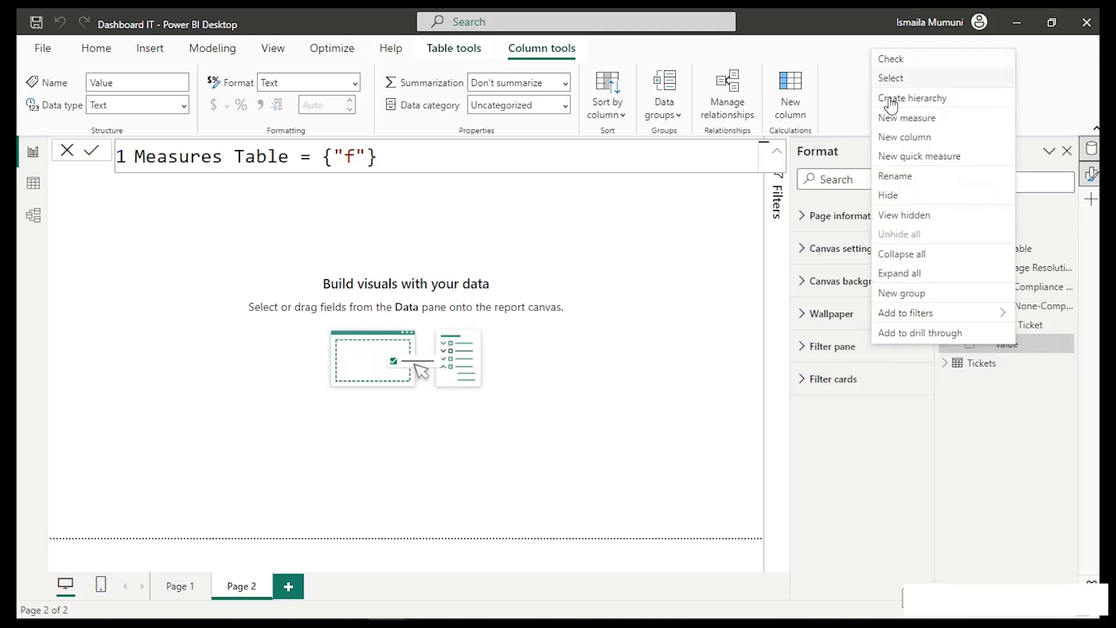
click(902, 119)
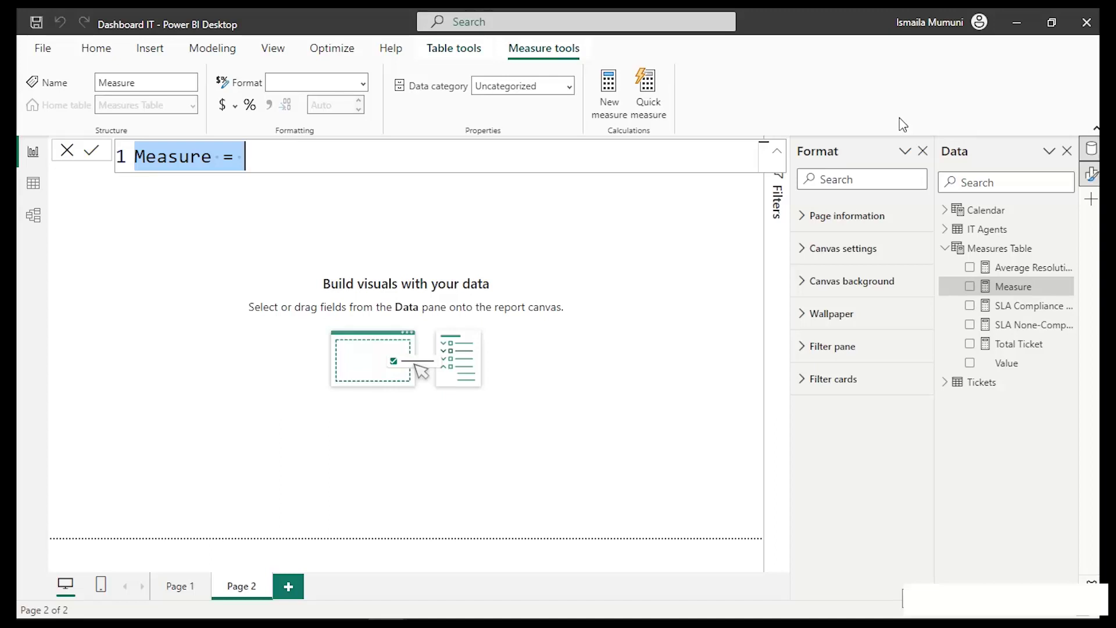
Write Compliance SLA = COUNTROWS(FILTER(Tickets, Tickets[Resolution Status]="Within SLA")) as the formula.
text(Complian)
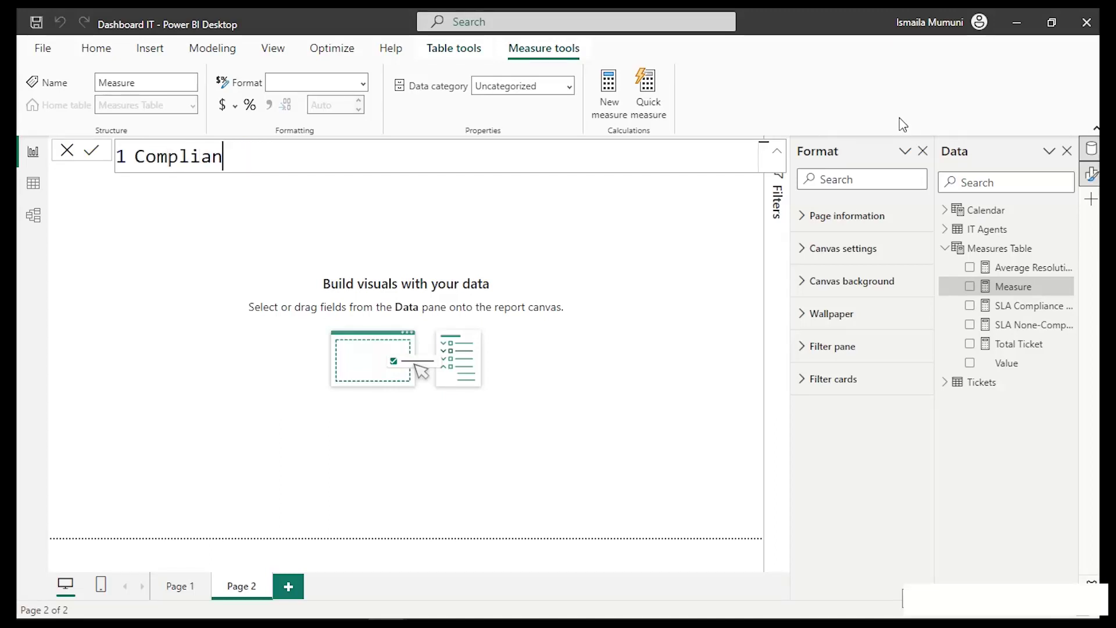
text(ce SLA =)
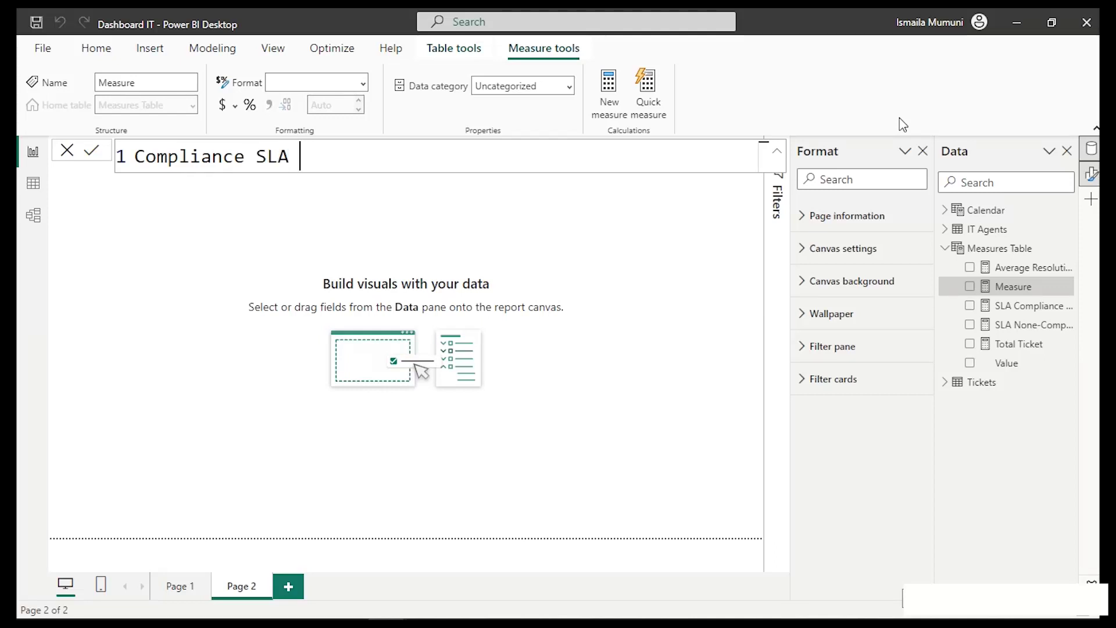
key(shift+Return)
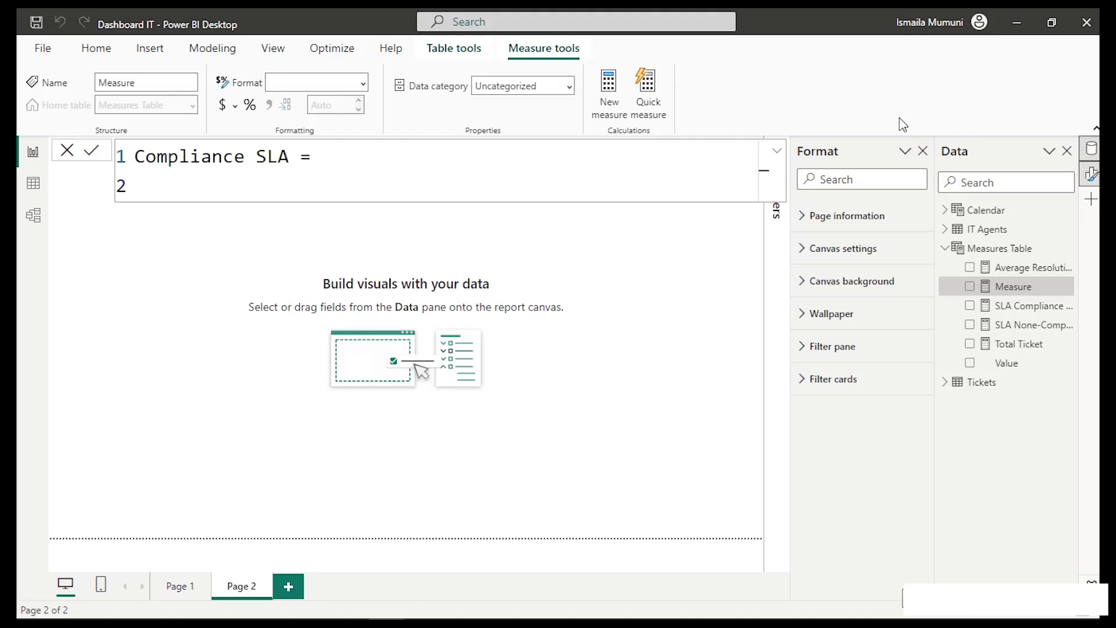
text(countr)
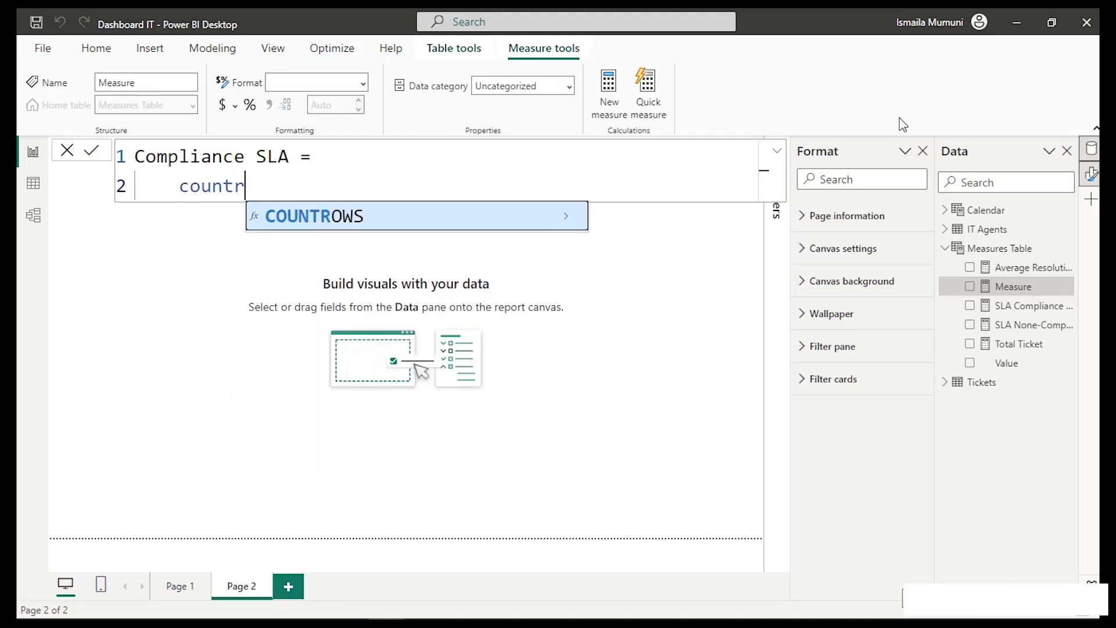
key(Tab)
key(shift+Return)
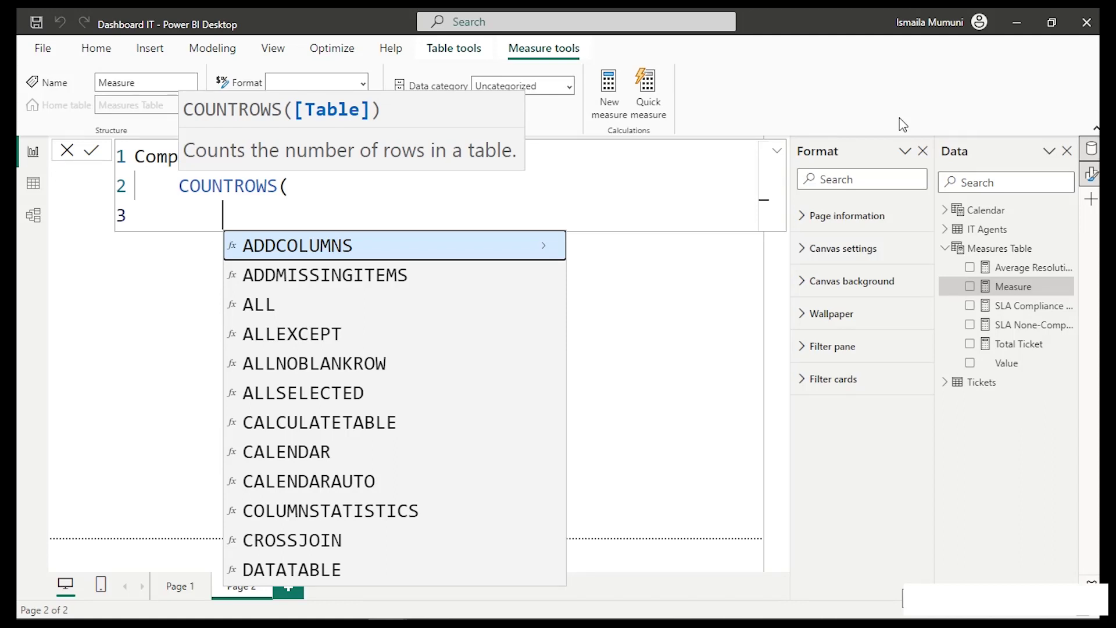
text(fil)
key(Tab)
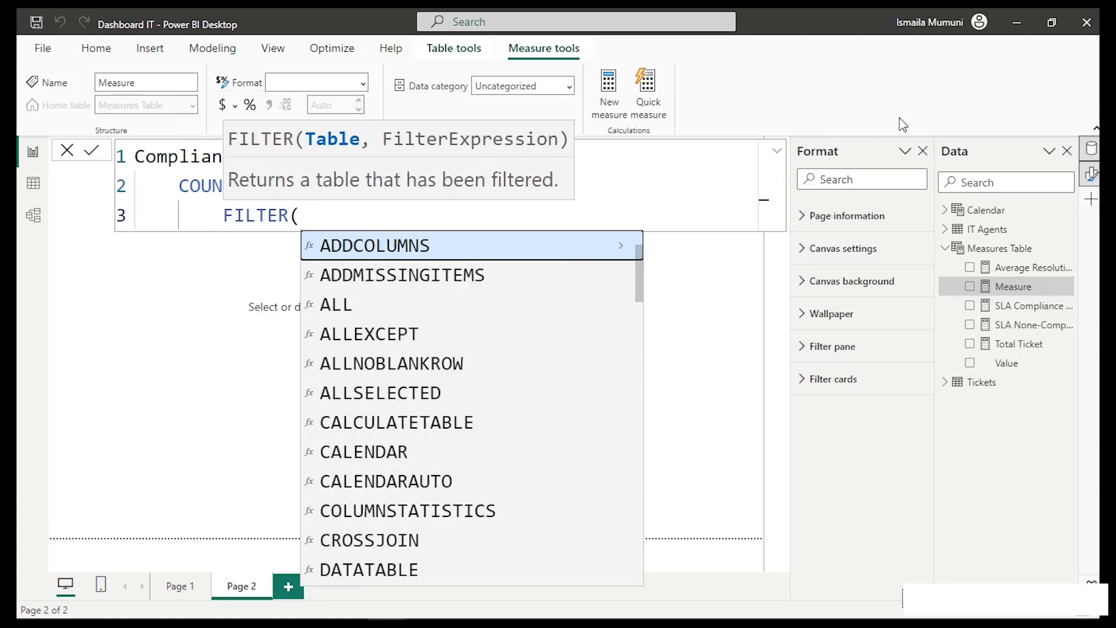
key(shift+Return)
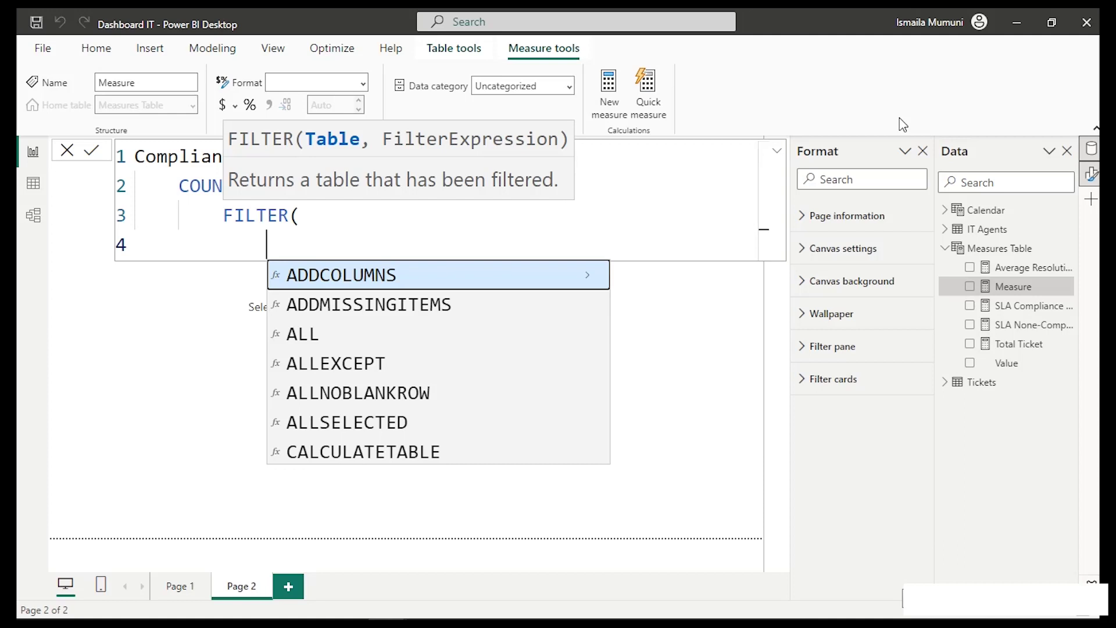
text(t)
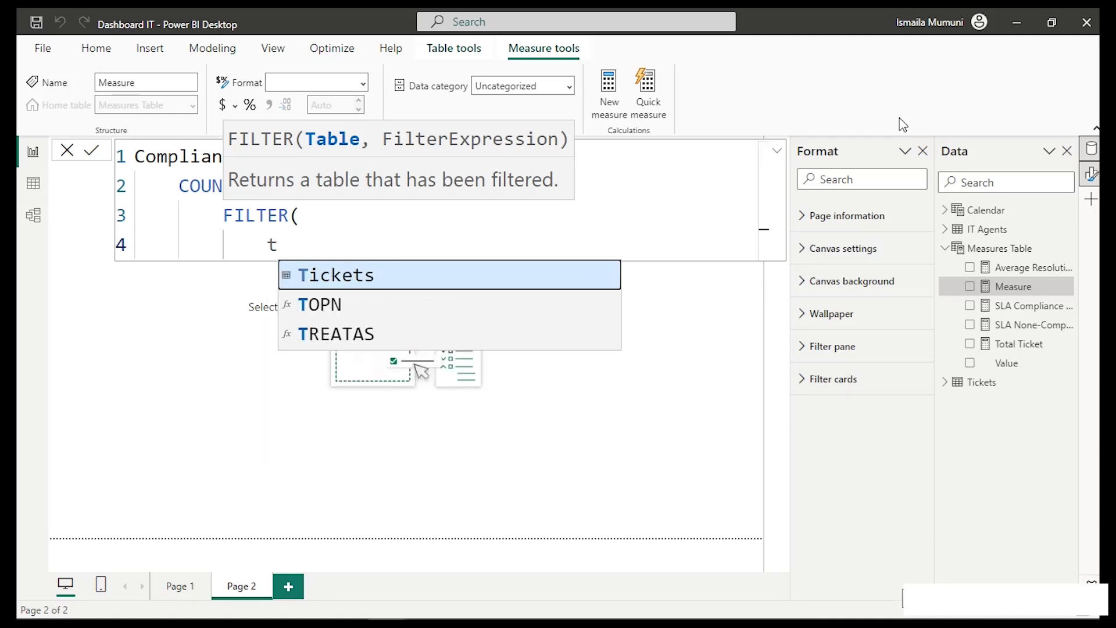
key(Tab)
text(,)
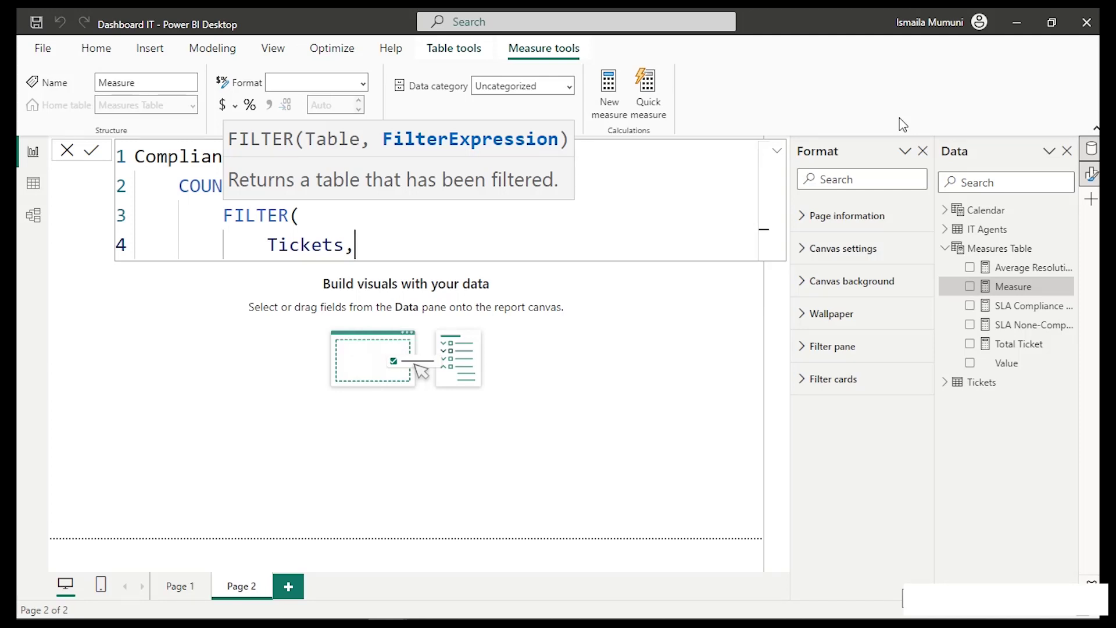
text(res)
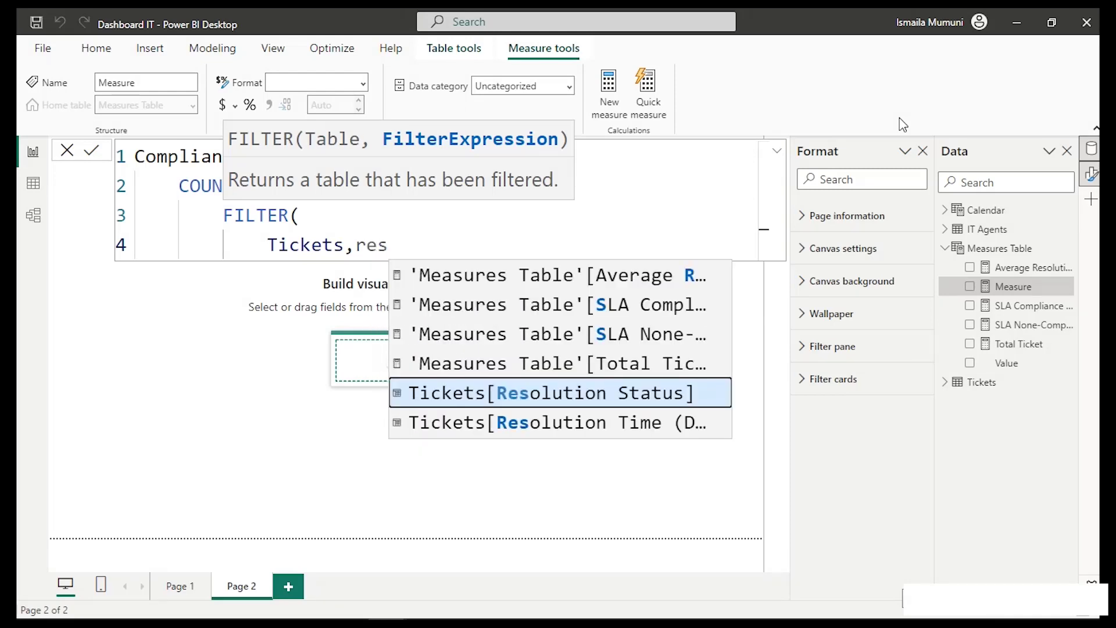
key(Tab)
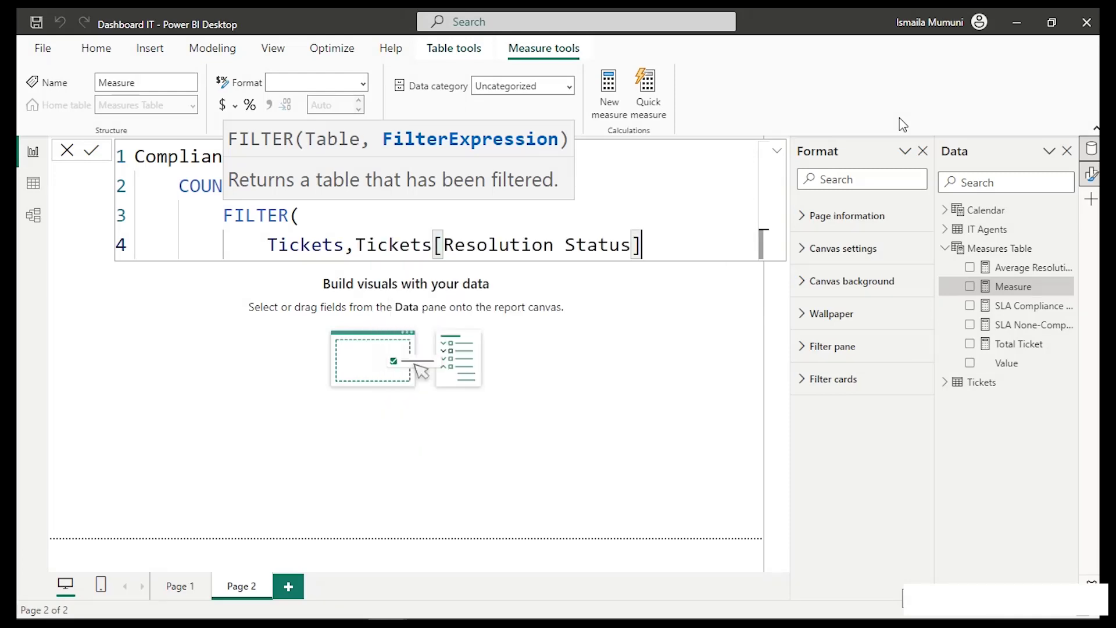
text(=)
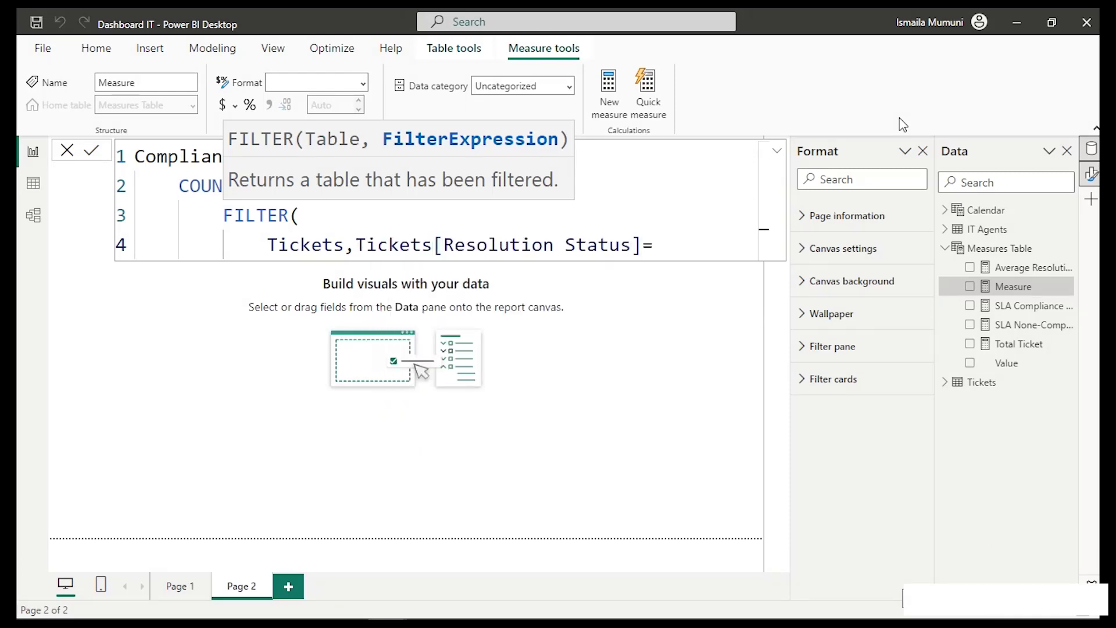
text("Within SLA)
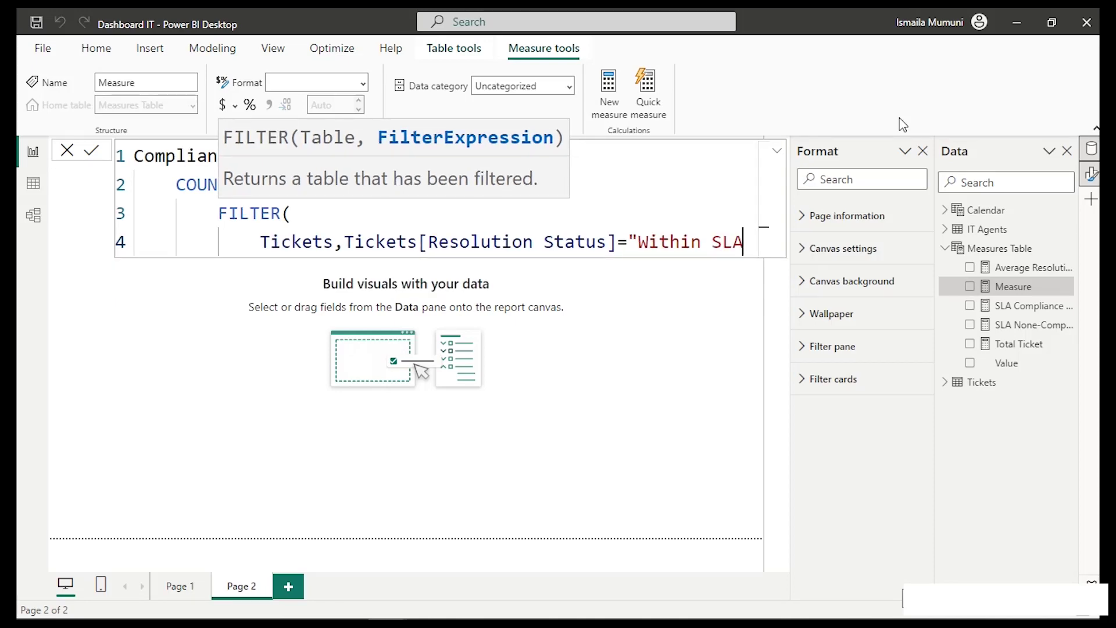
text())
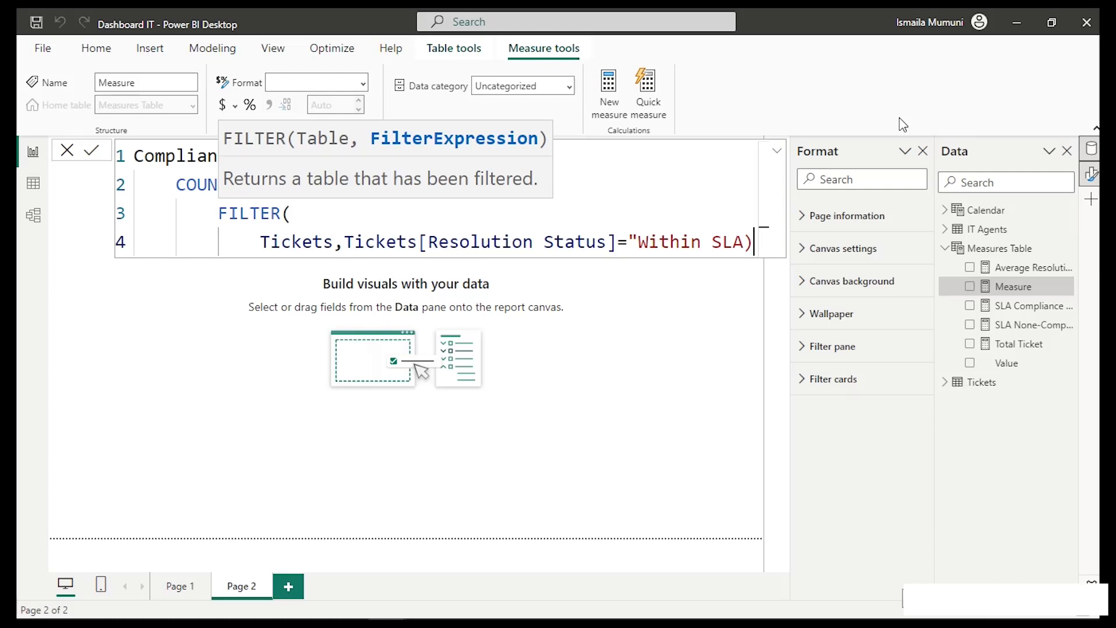
key(Return)
text())
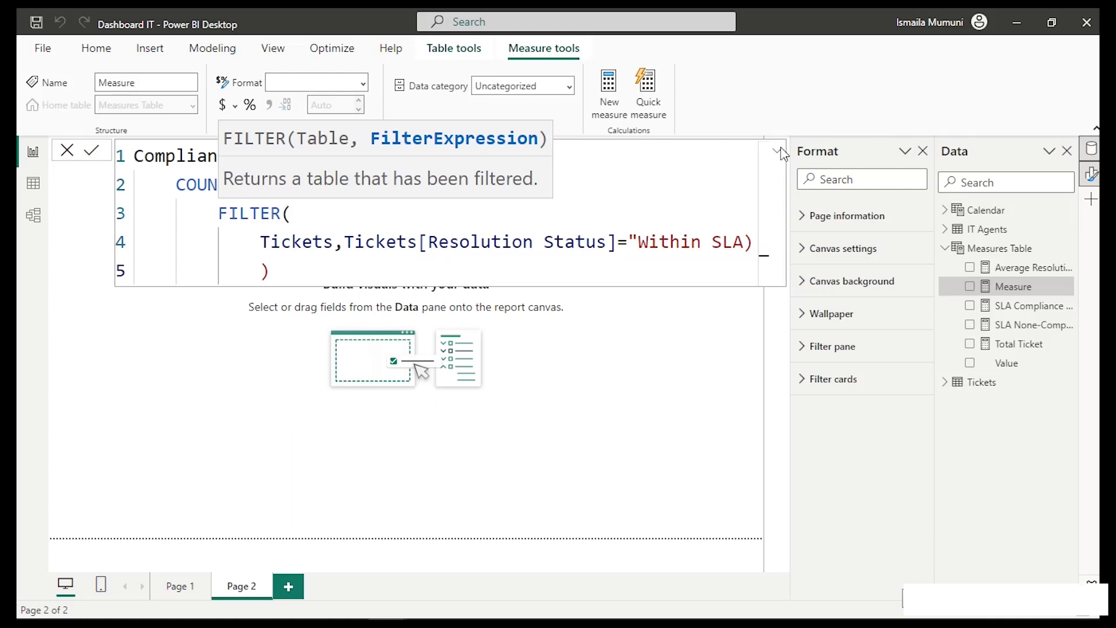
Add the missing closing quote, remove extra brackets, and commit the Compliance SLA measure.
click(657, 208)
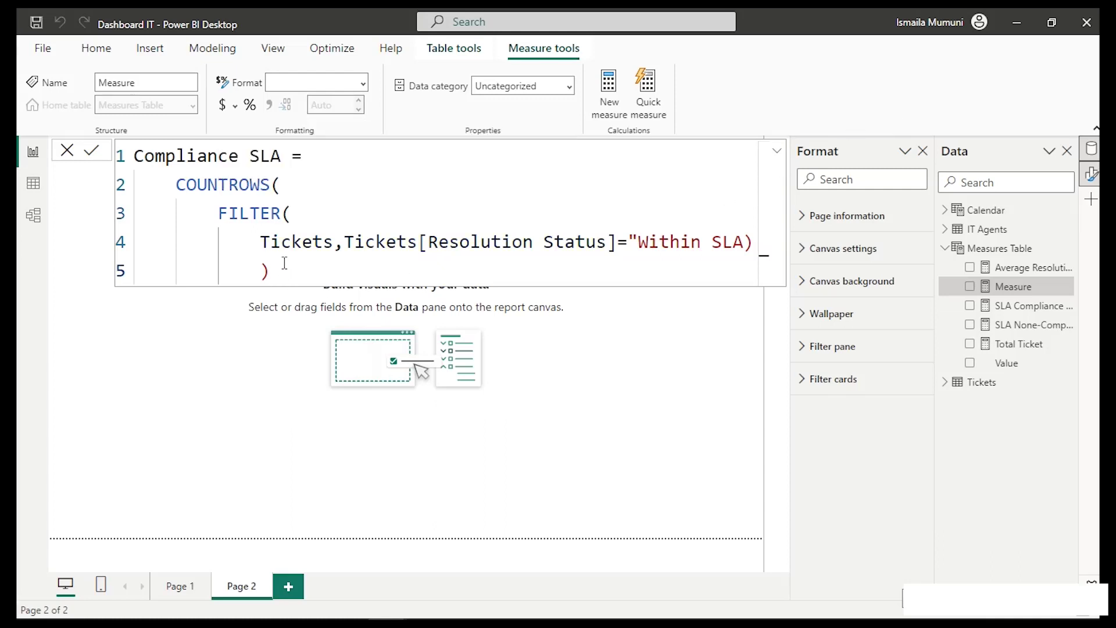
drag(324, 243, 323, 225)
click(299, 216)
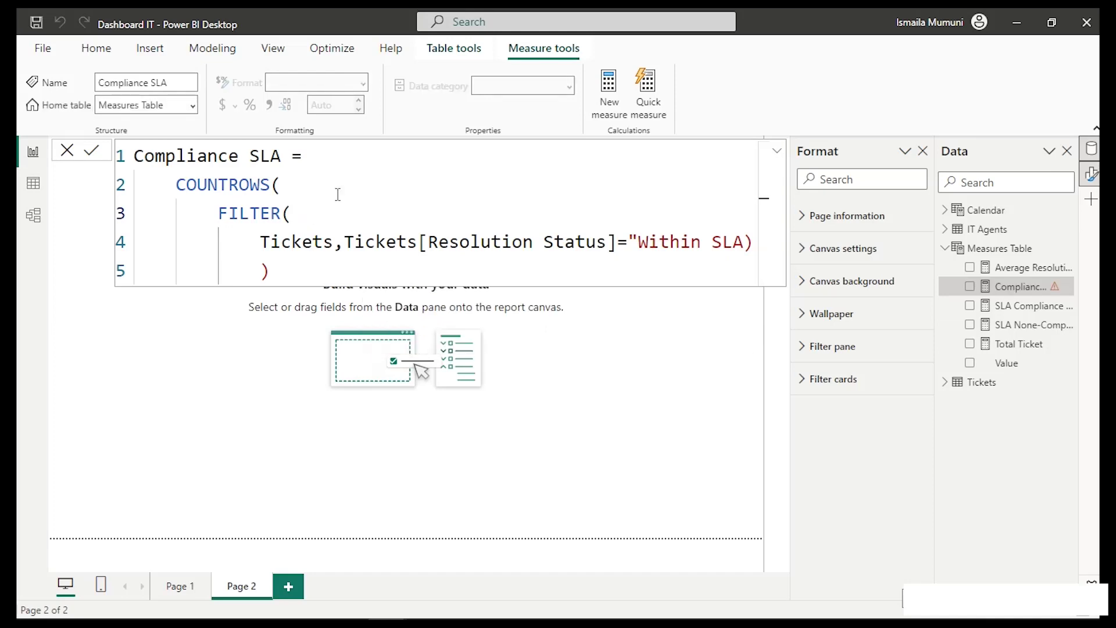
text()))
key(Return)
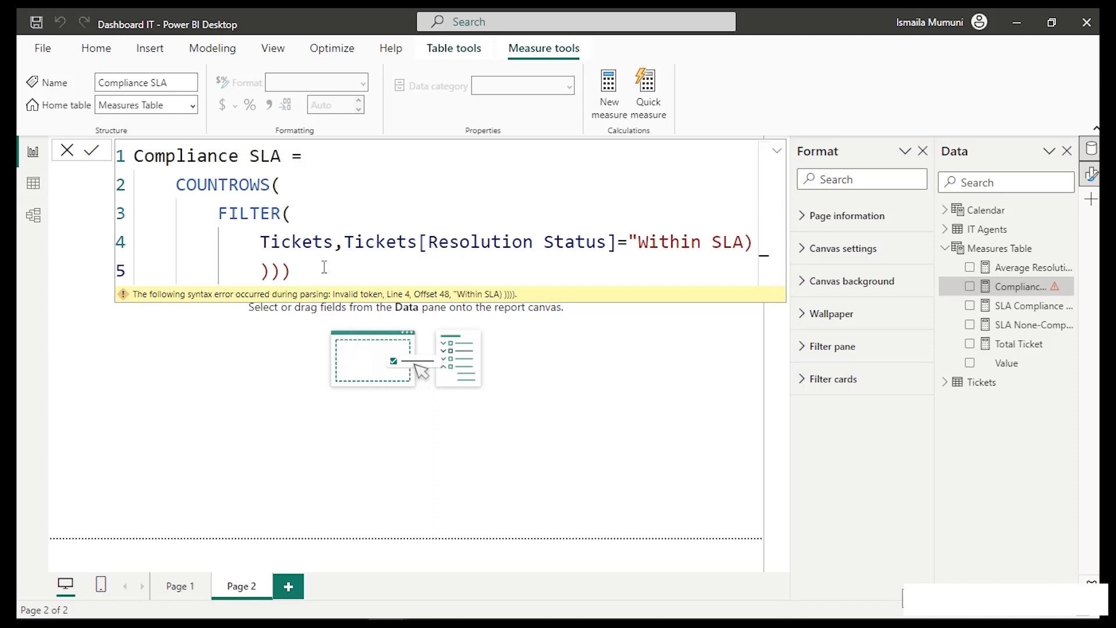
click(743, 241)
text(")
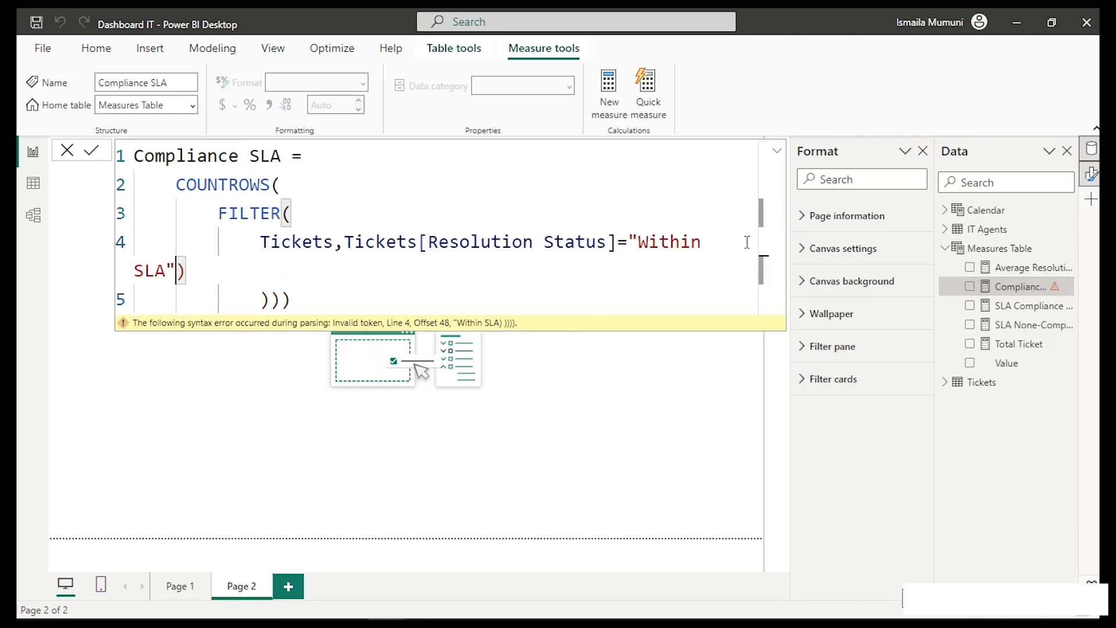
scroll(670, 243, down, 1)
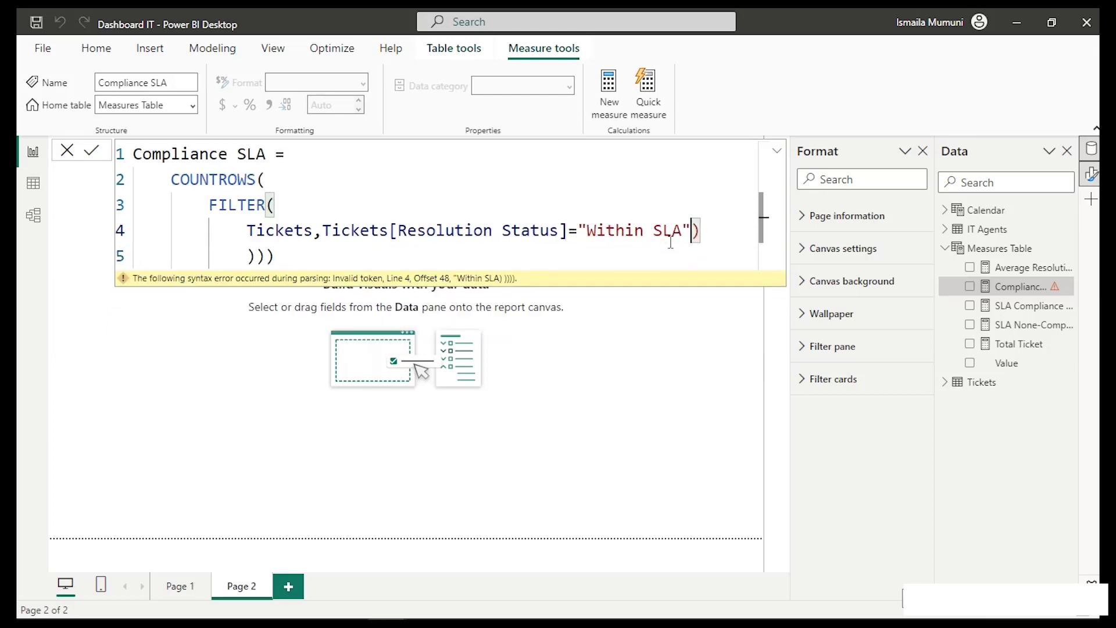
click(298, 259)
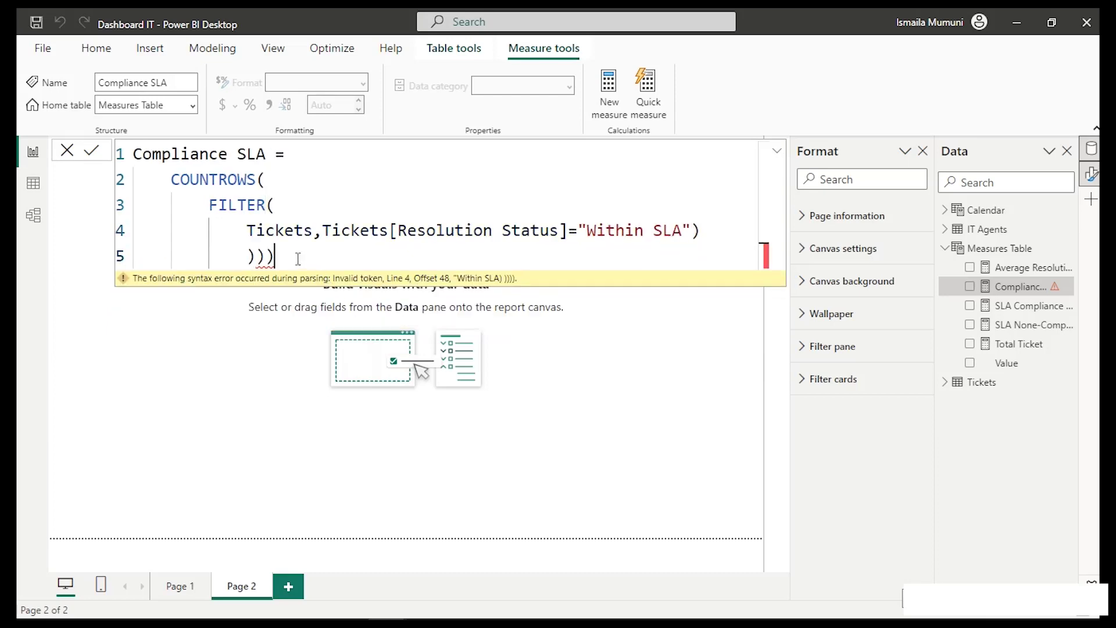
key(BackSpace)
key(BackSpace)
key(Return)
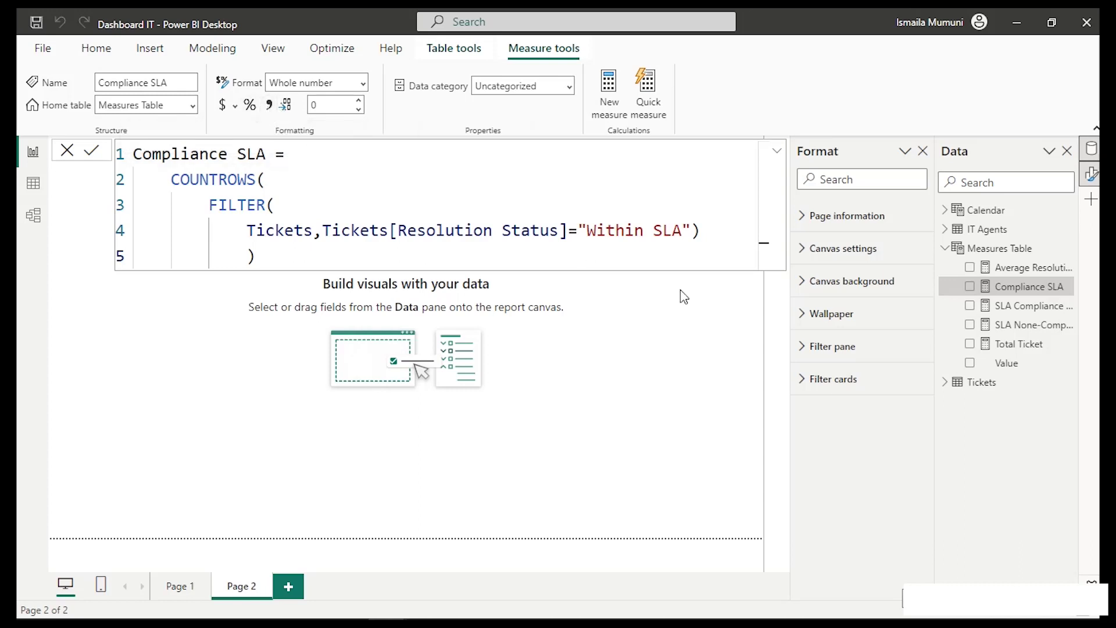
Add Compliance SLA to Page 2 as a 47K card, then select the Value item.
click(969, 286)
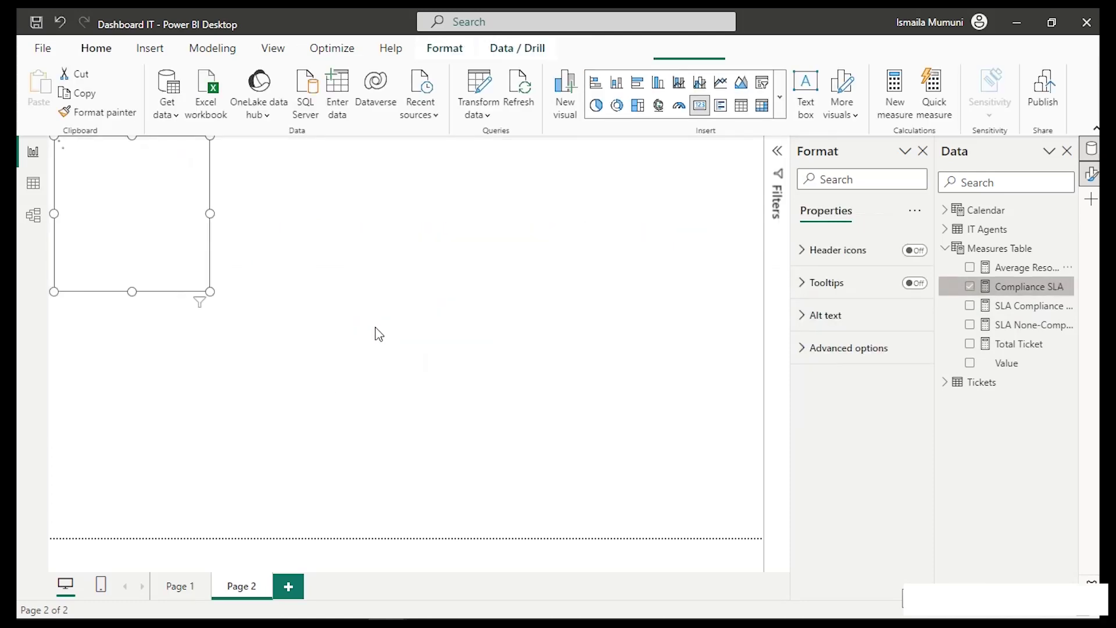
click(249, 407)
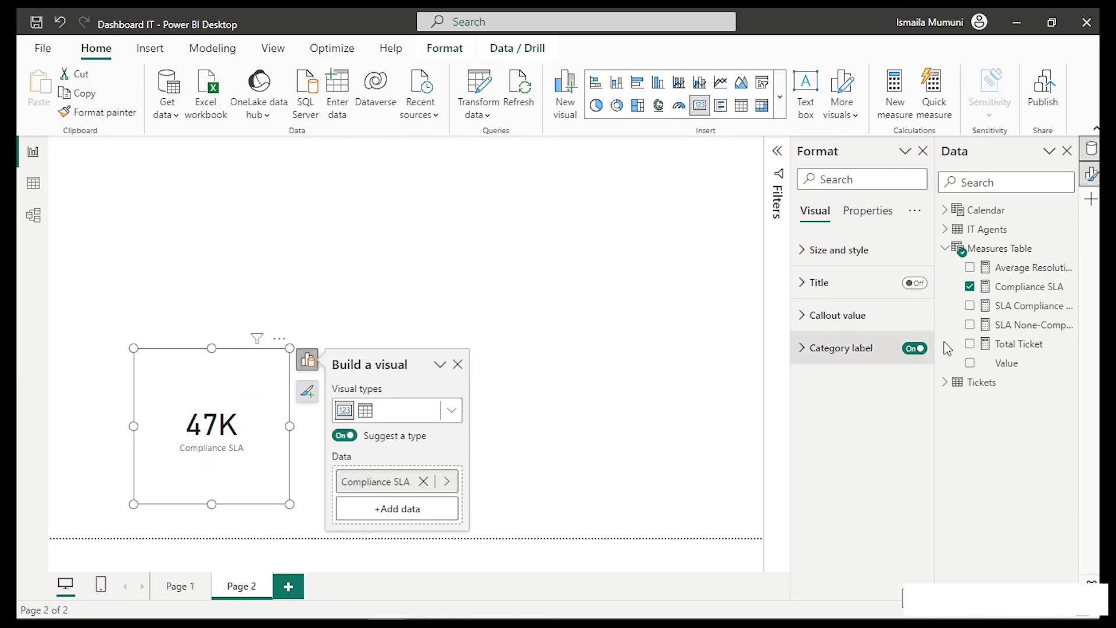
click(1008, 366)
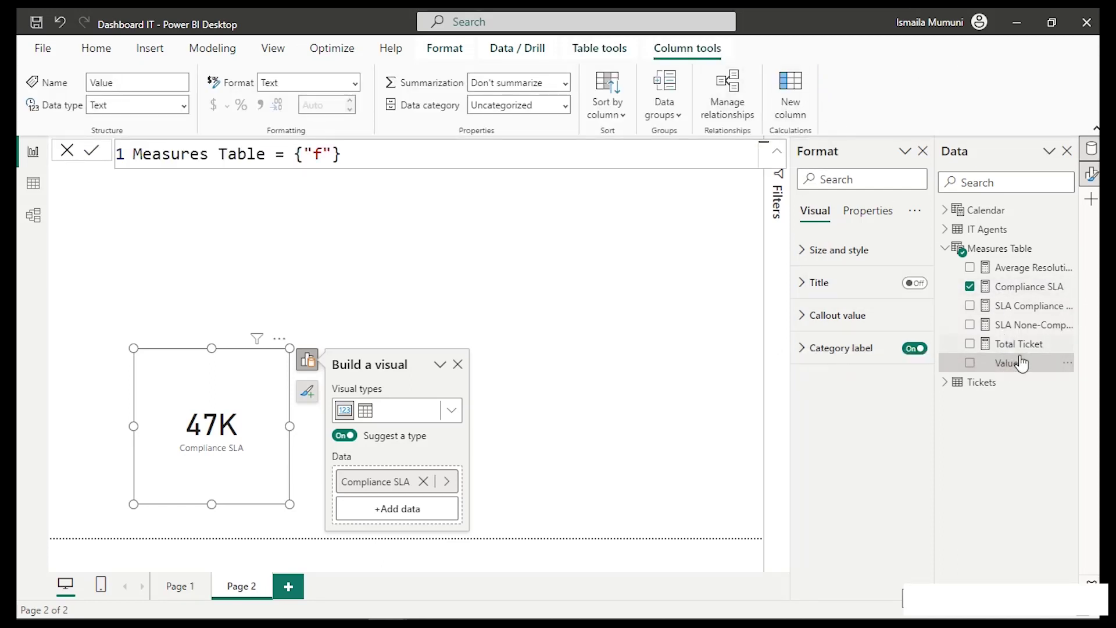
right_click(1021, 366)
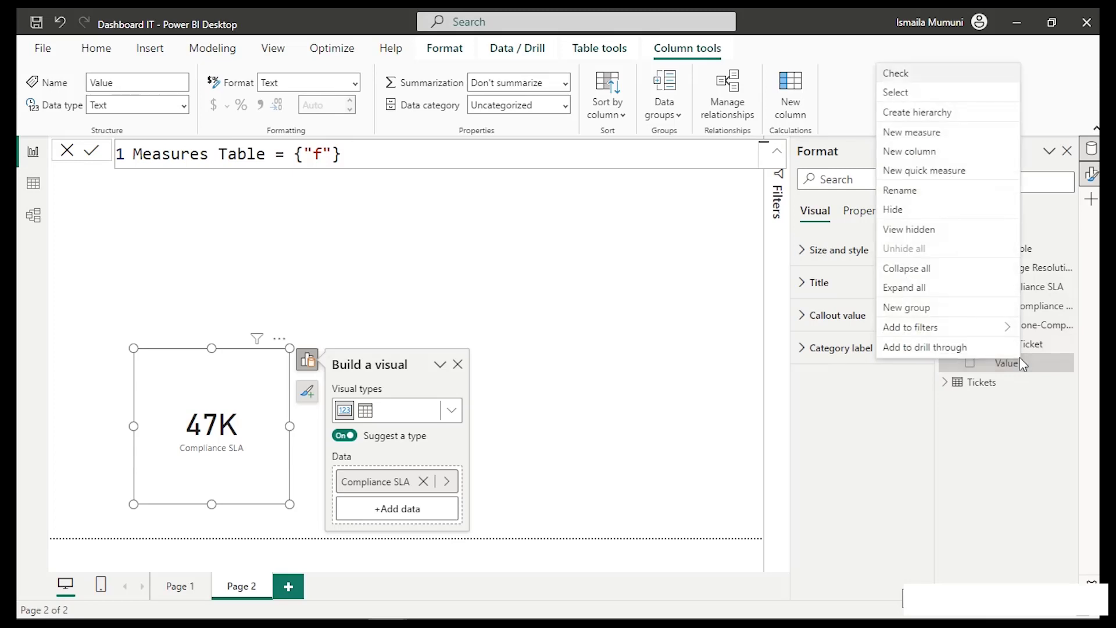
Create a new measure named None-Compliance SLA beginning with CALCULATE.
click(918, 140)
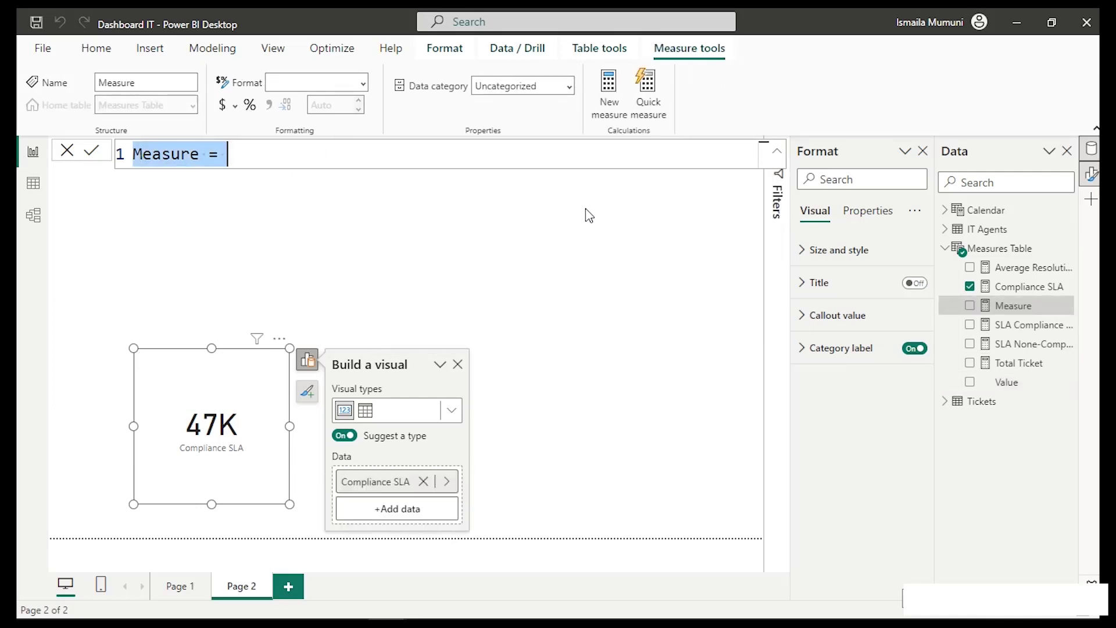
text(Not)
key(BackSpace)
text(ne-)
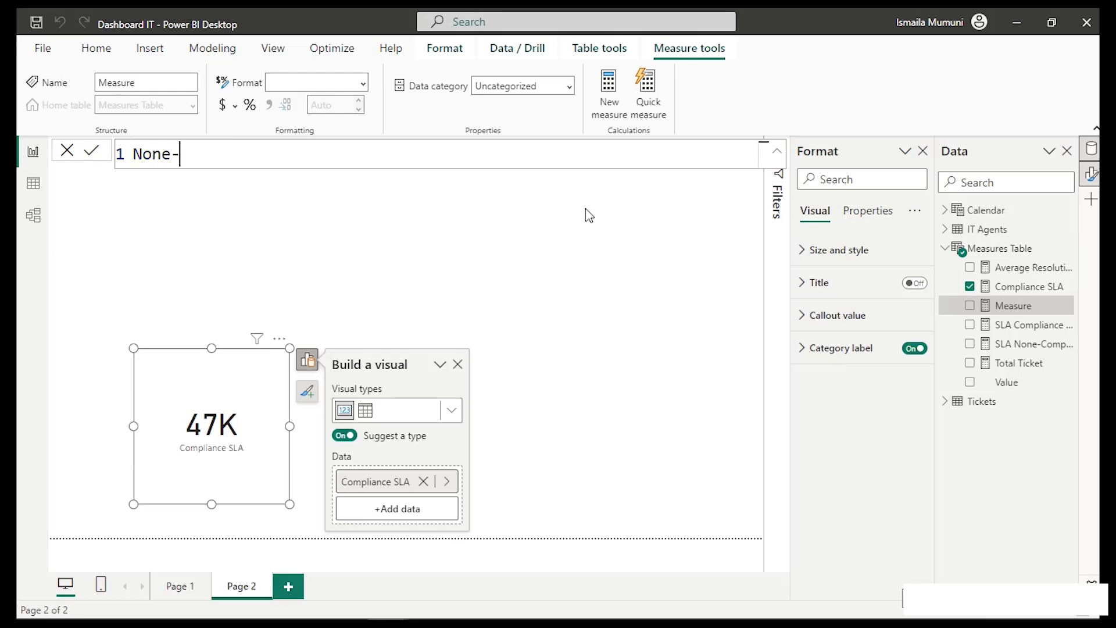
text(Com)
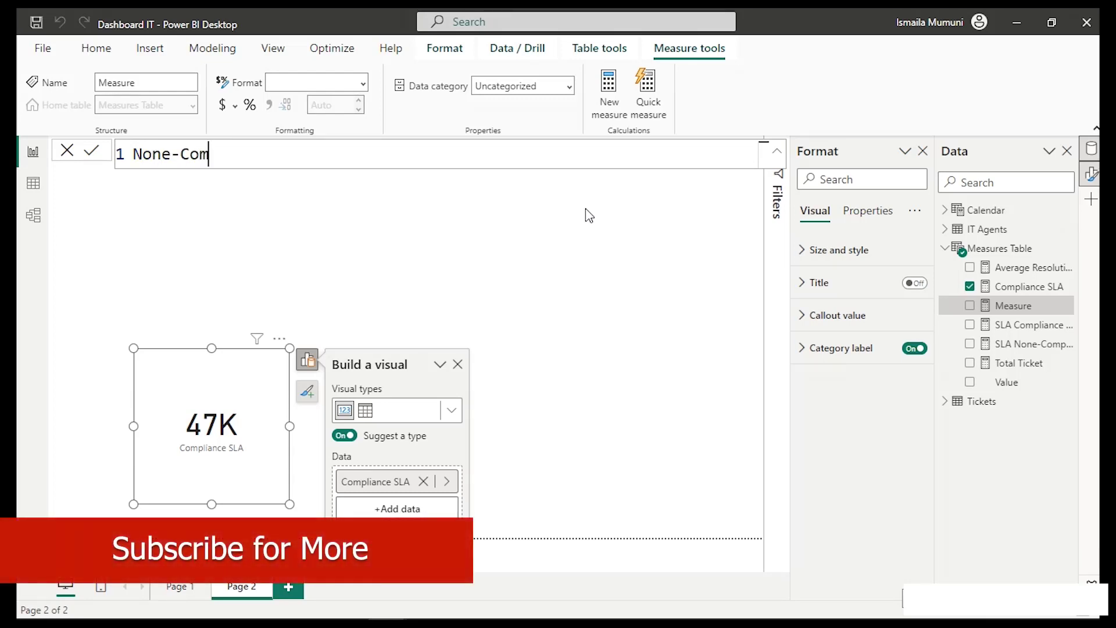
text(pliance SLA =)
key(shift+Return)
key(Tab)
text(cal)
key(Tab)
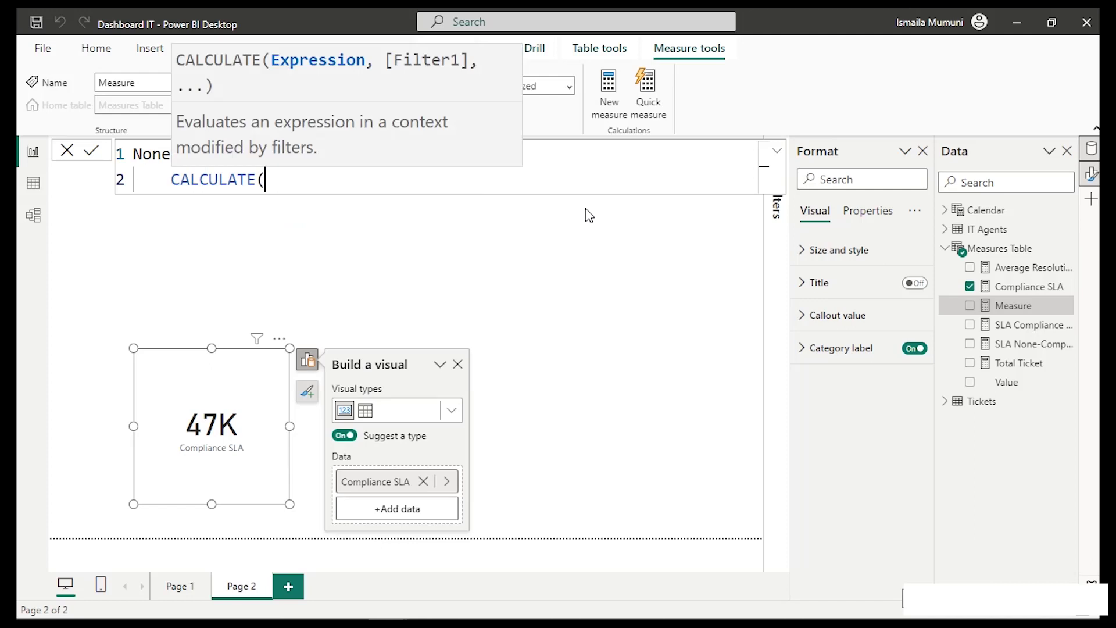
Complete CALCULATE([Total Ticket], Tickets[Resolution Status]="Outside SLA") and commit the measure.
key(shift+Return)
key(Tab)
text([)
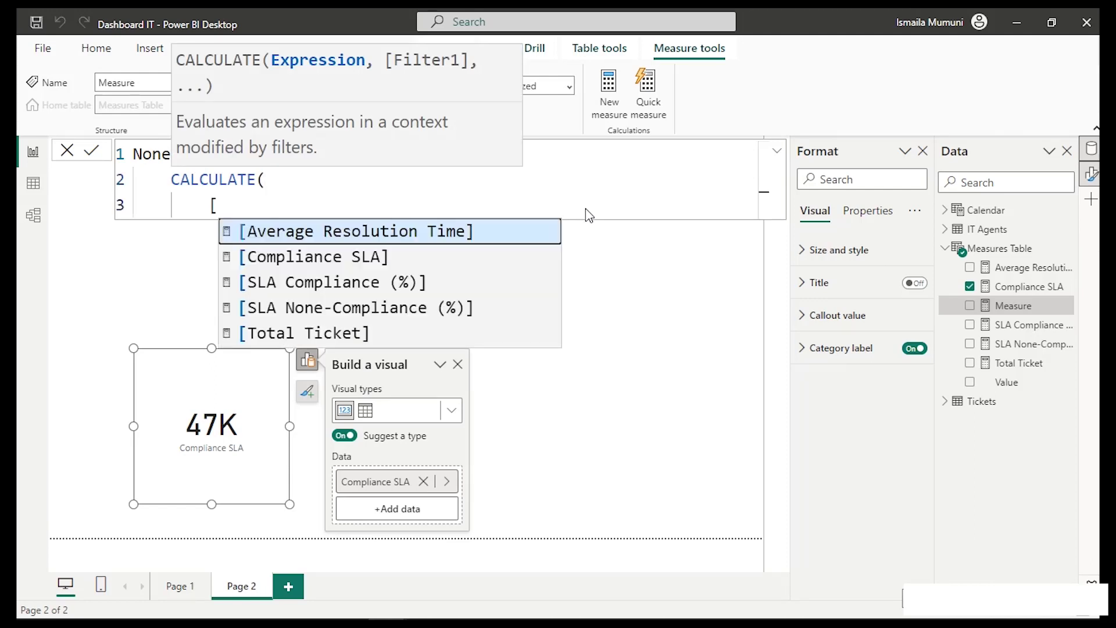
key(Down)
key(Down)
key(Down)
key(Down)
key(Tab)
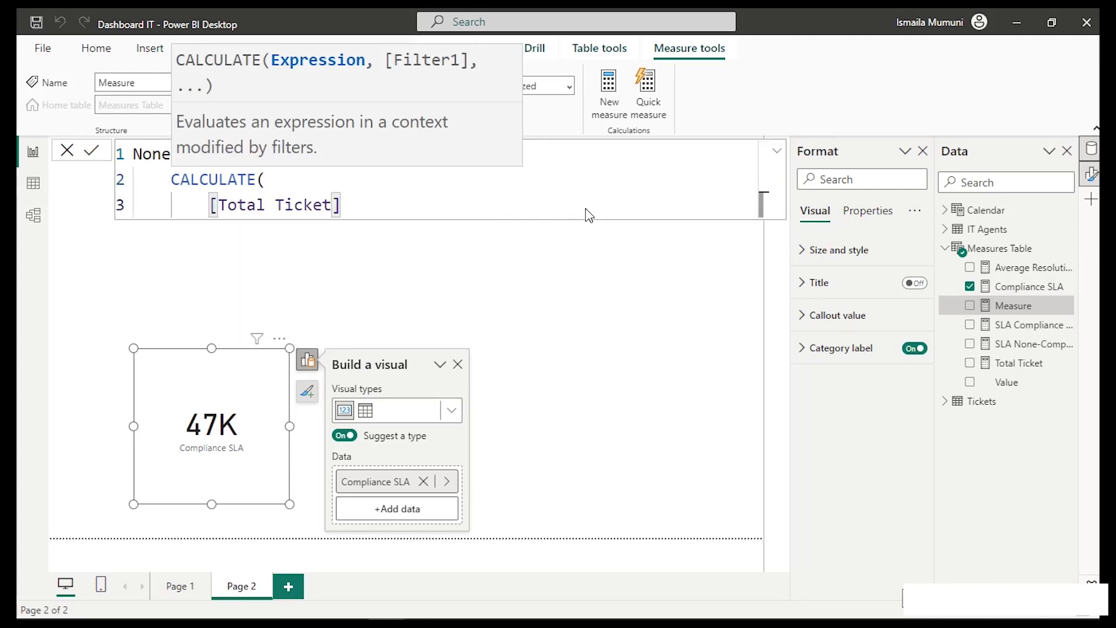
text(,)
key(shift+Return)
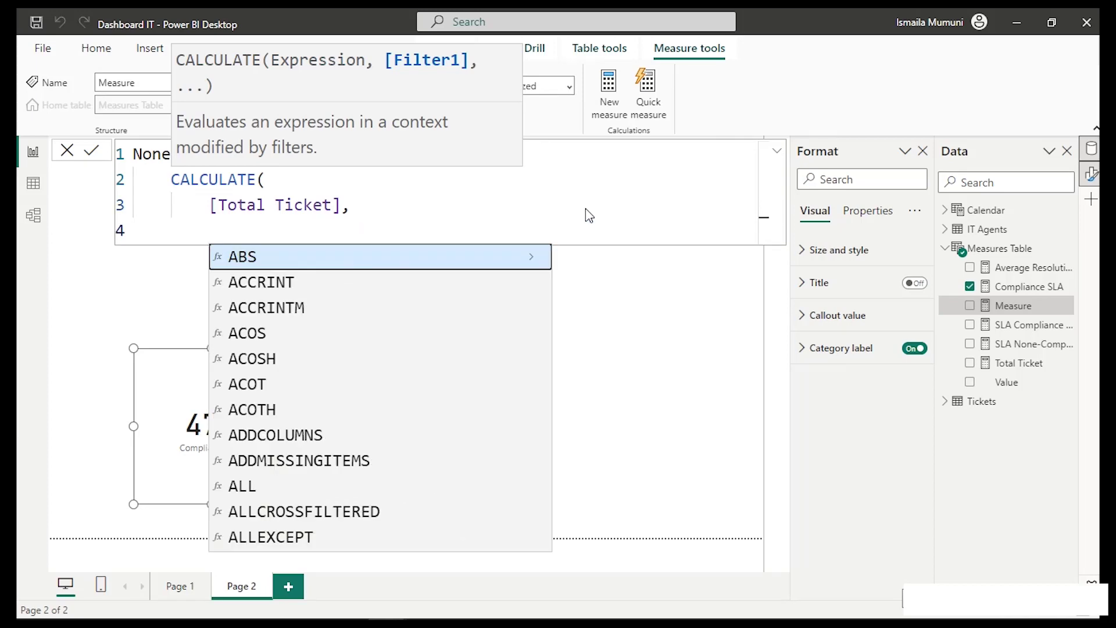
text(res)
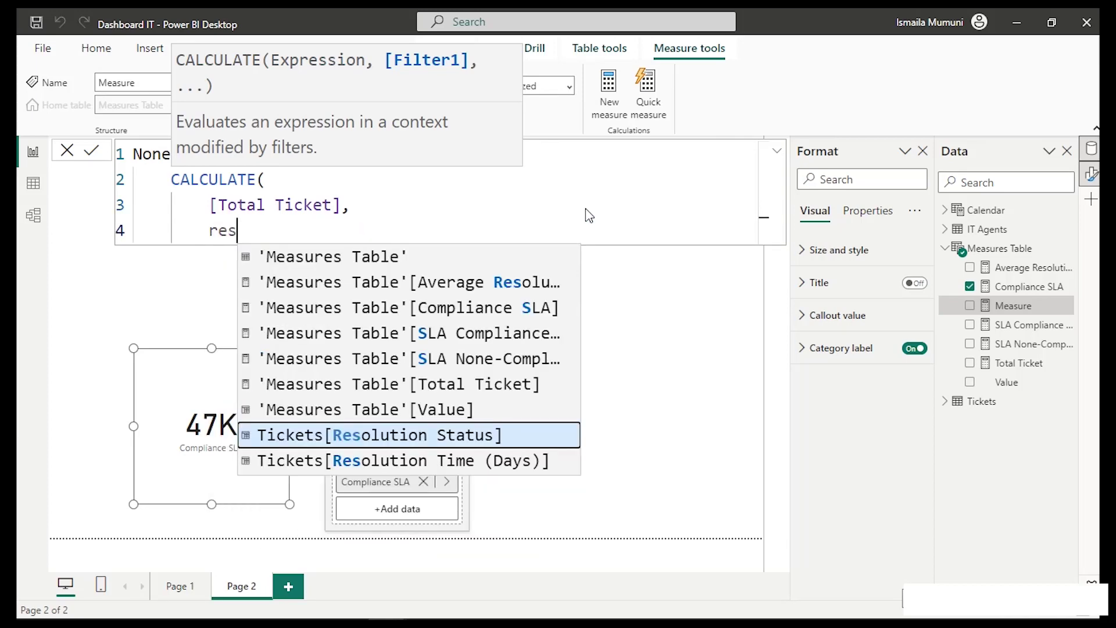
key(Tab)
text(="Outside SLA)
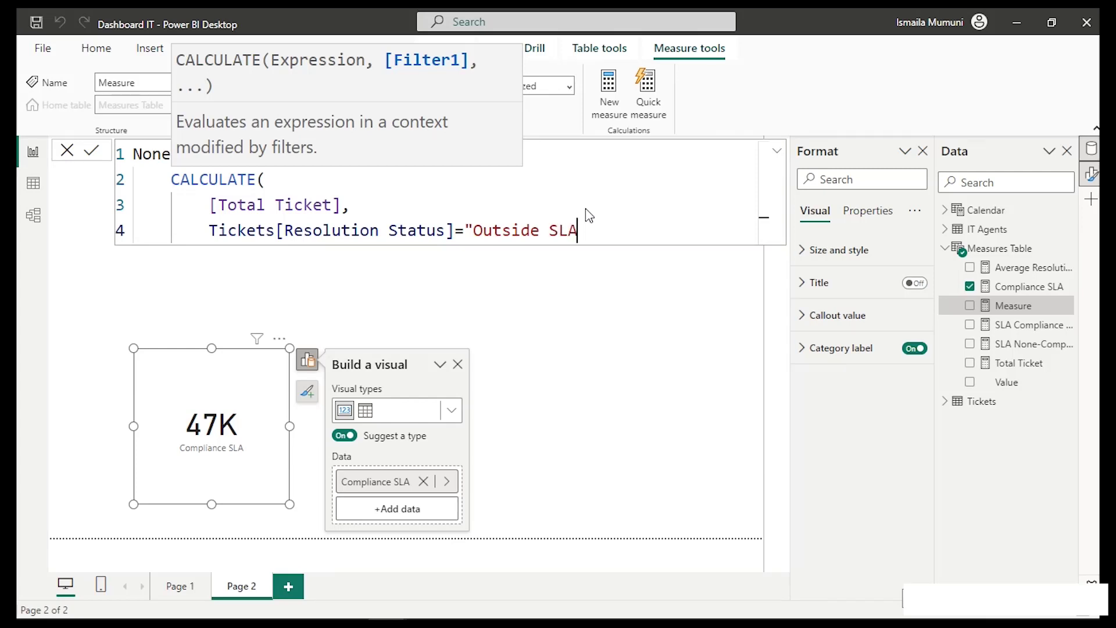
key(Return)
text())
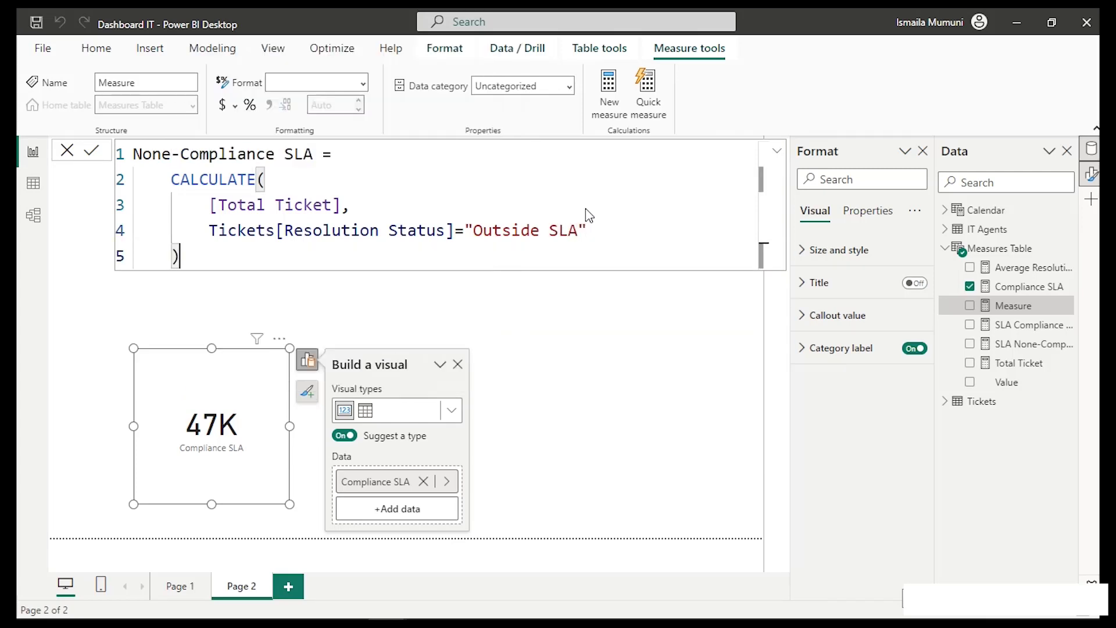
key(Return)
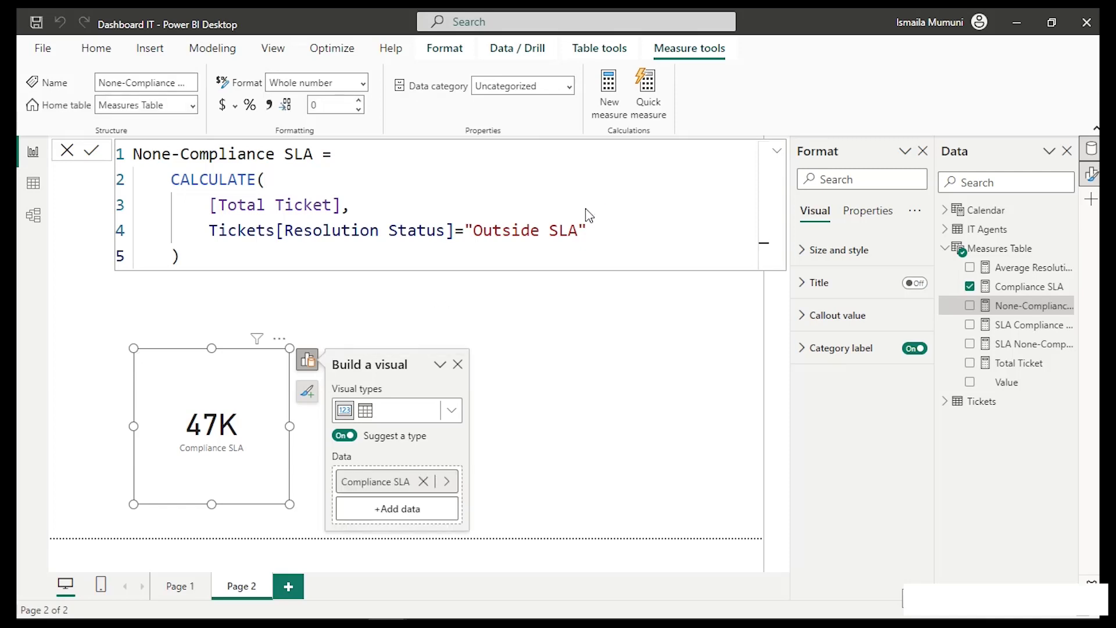
drag(210, 205, 345, 205)
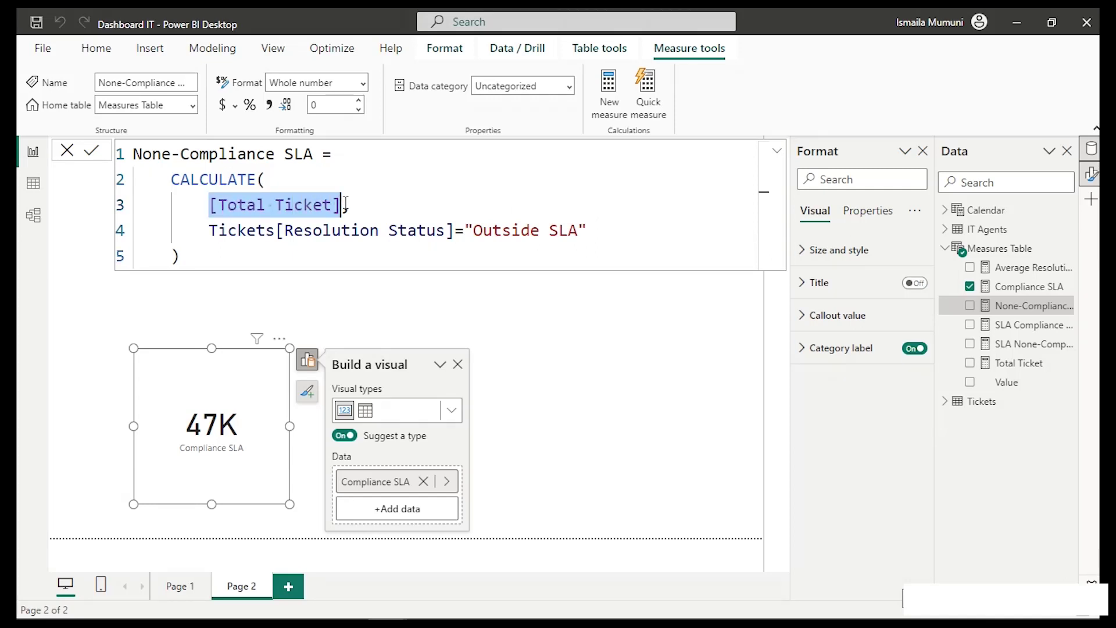
click(1038, 368)
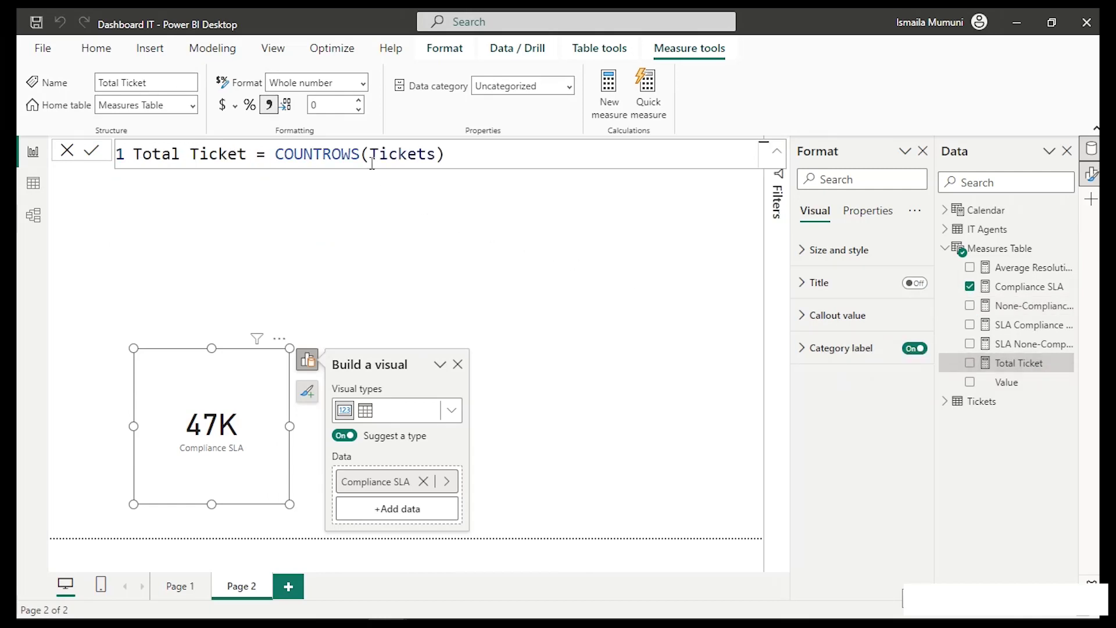
click(216, 388)
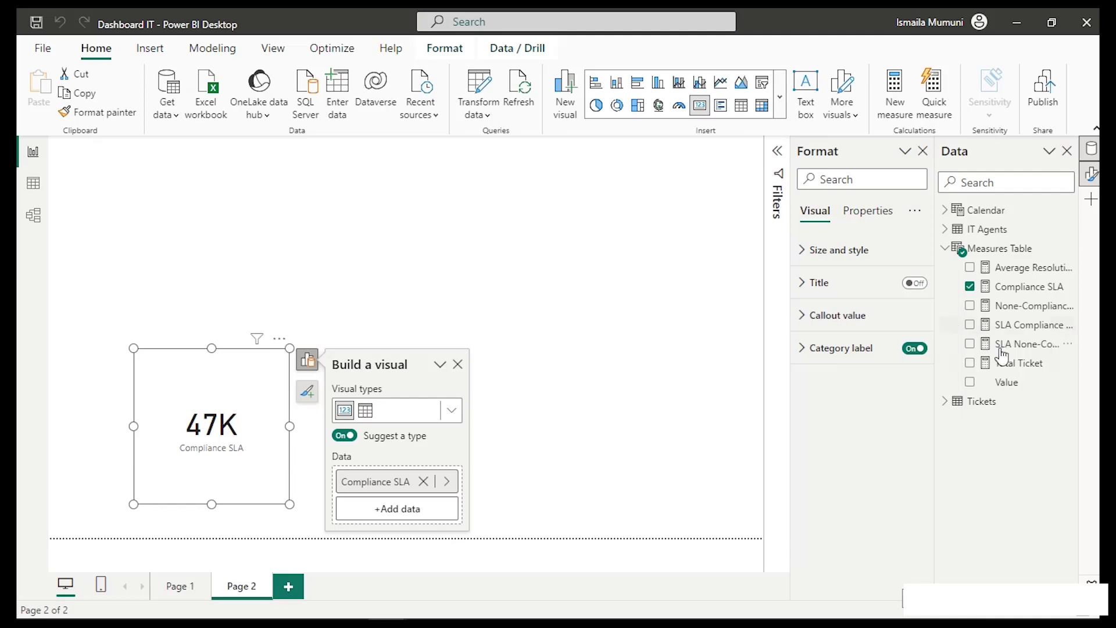
click(1019, 288)
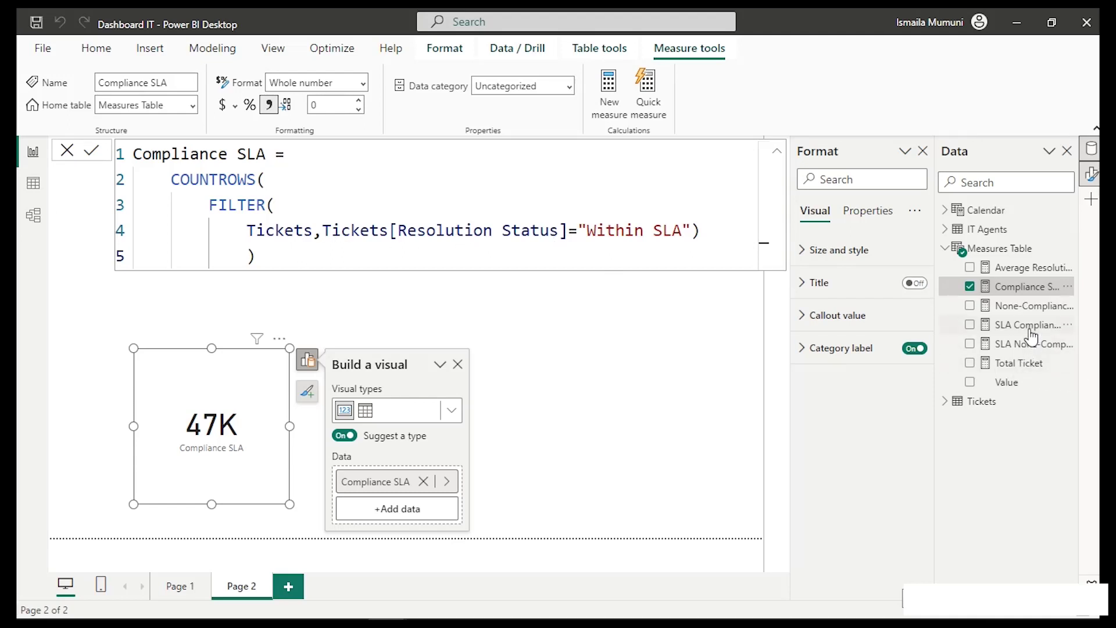
click(1033, 307)
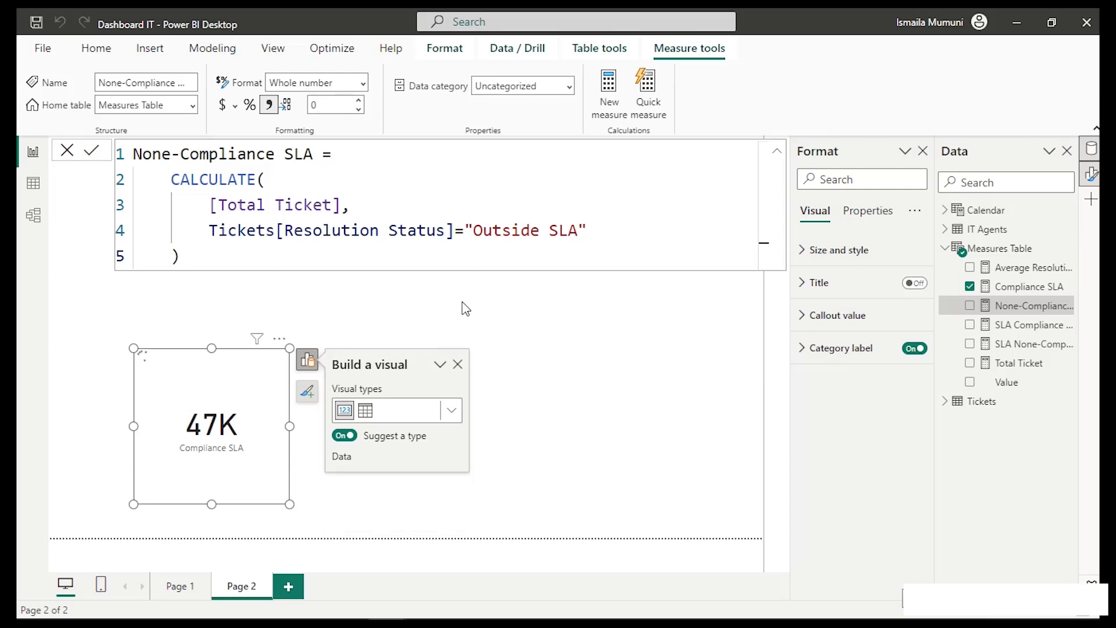
click(969, 306)
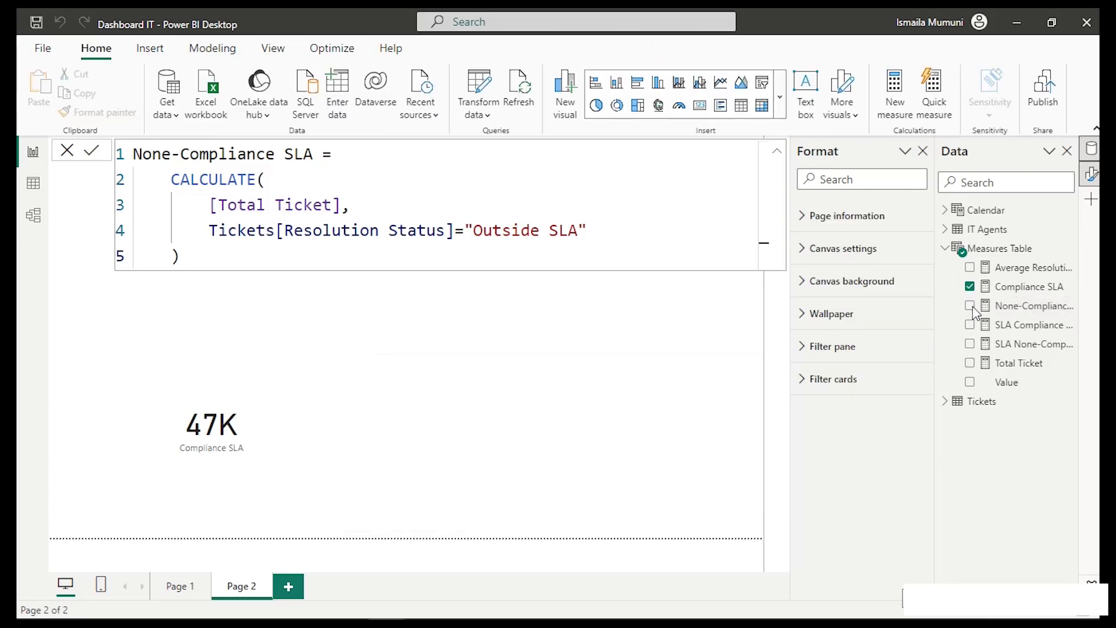
Add a None-Compliance SLA card (50K), shrink it, and place it at top right.
click(971, 307)
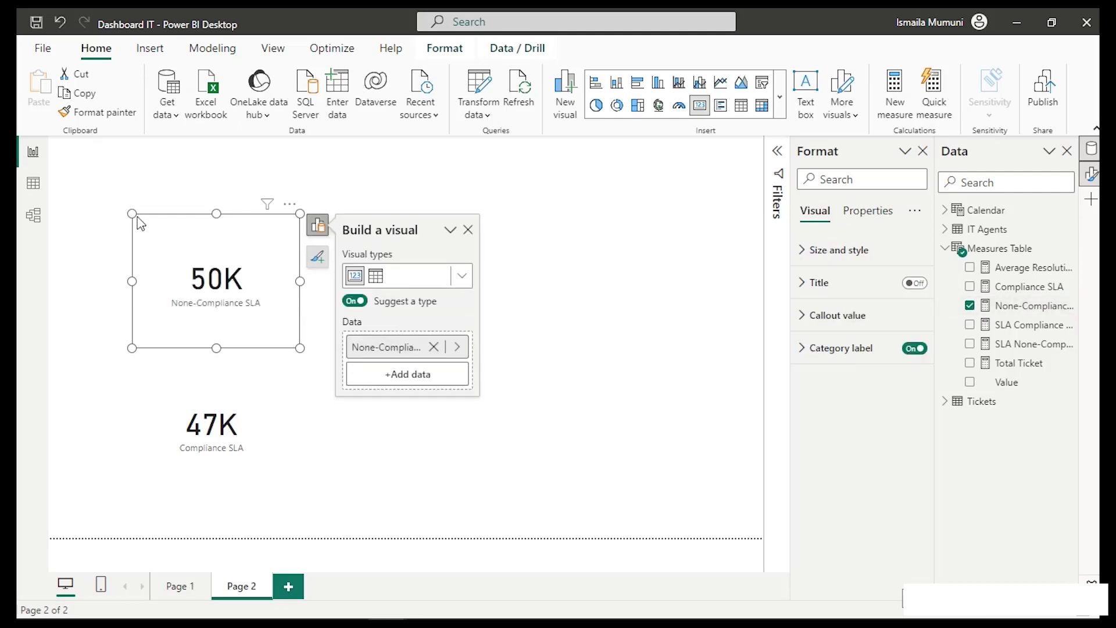
drag(132, 214, 175, 269)
drag(208, 303, 648, 233)
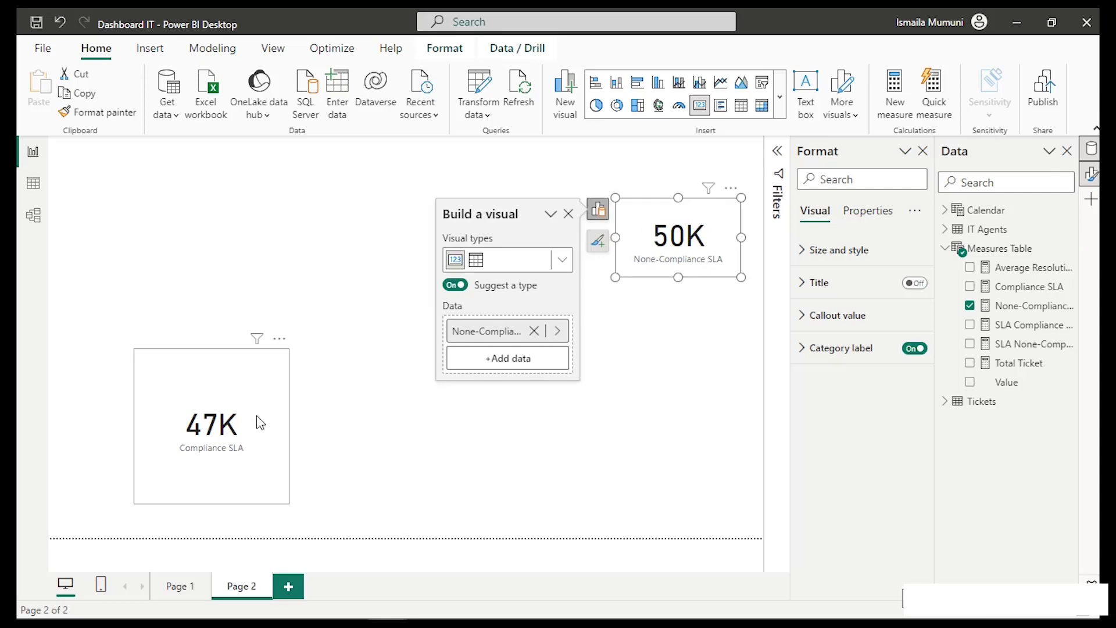
Resize the 47K Compliance SLA card to sit below the 50K card.
click(260, 423)
drag(133, 347, 651, 353)
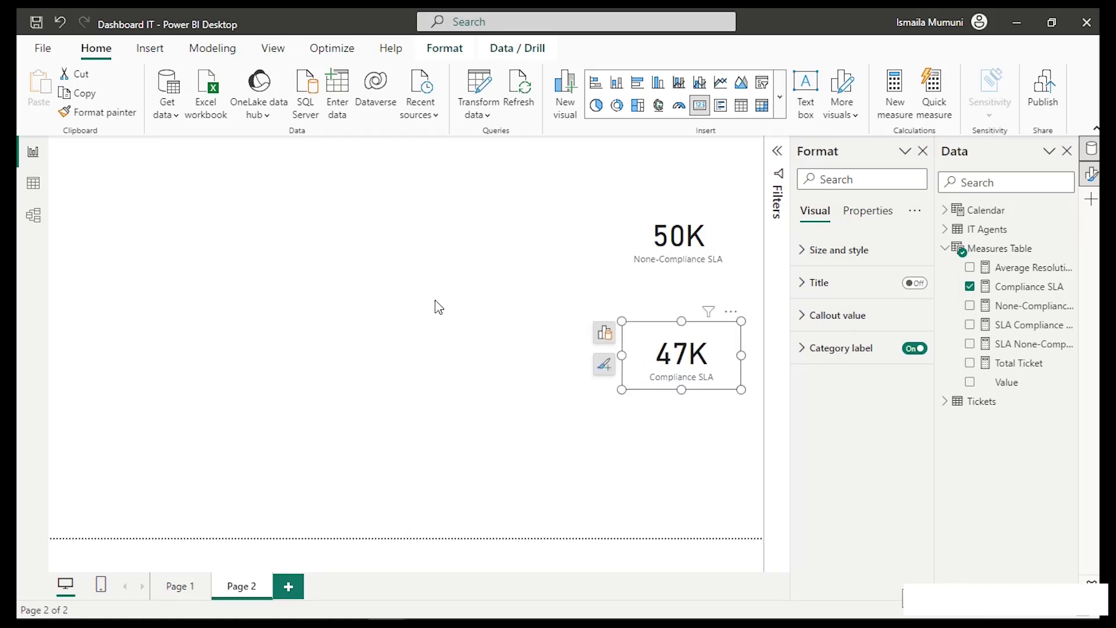
click(345, 293)
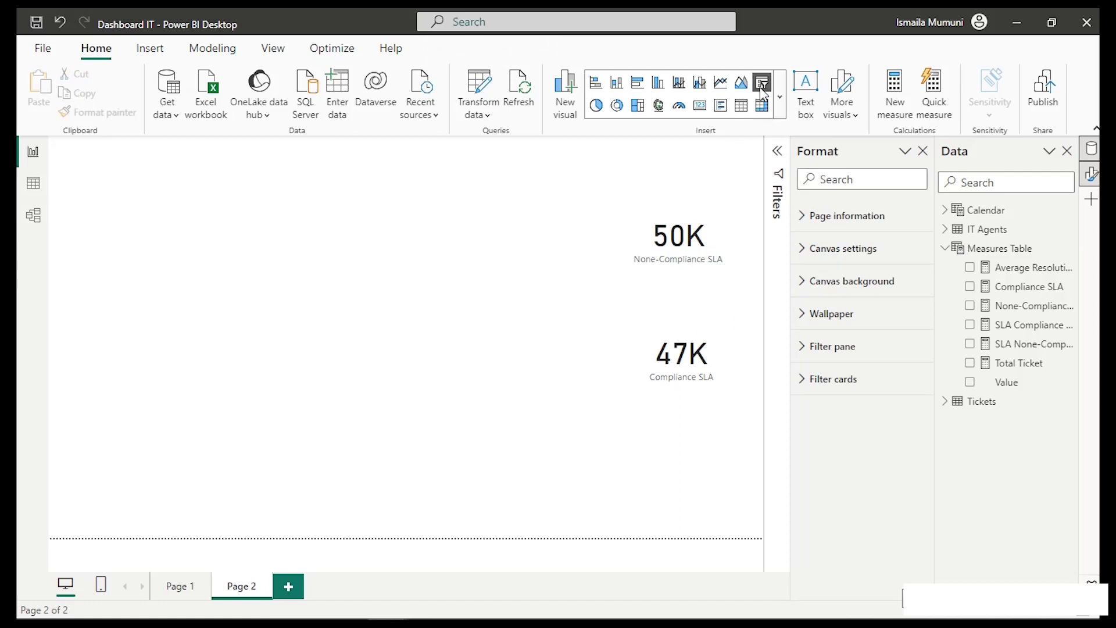
Position the new slicer and set its field to Calendar > Year.
drag(116, 224, 337, 261)
click(514, 352)
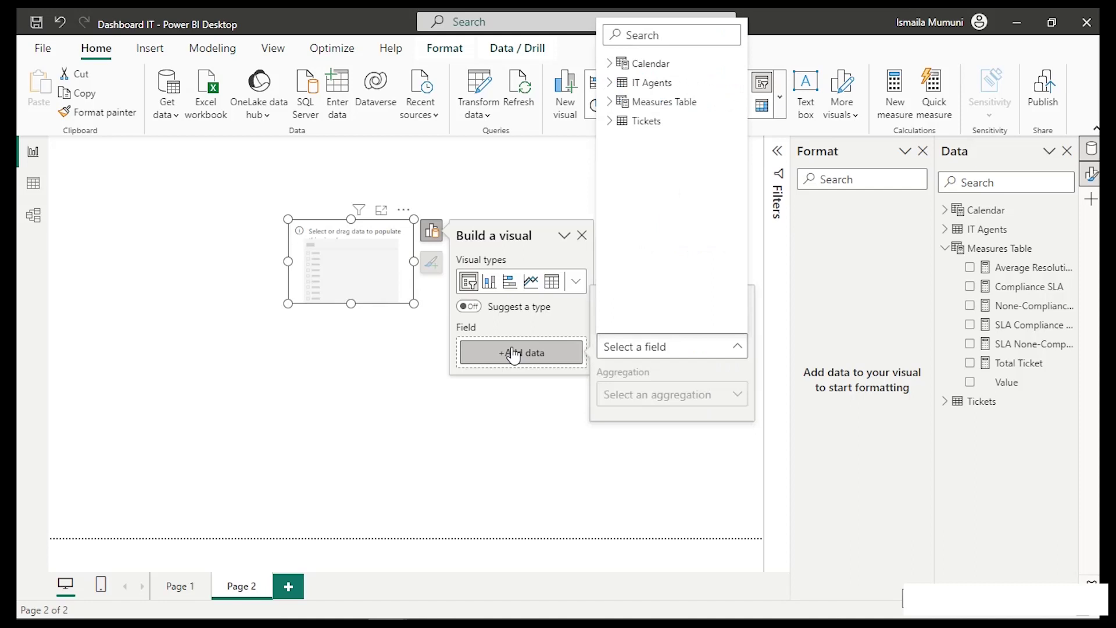
click(621, 65)
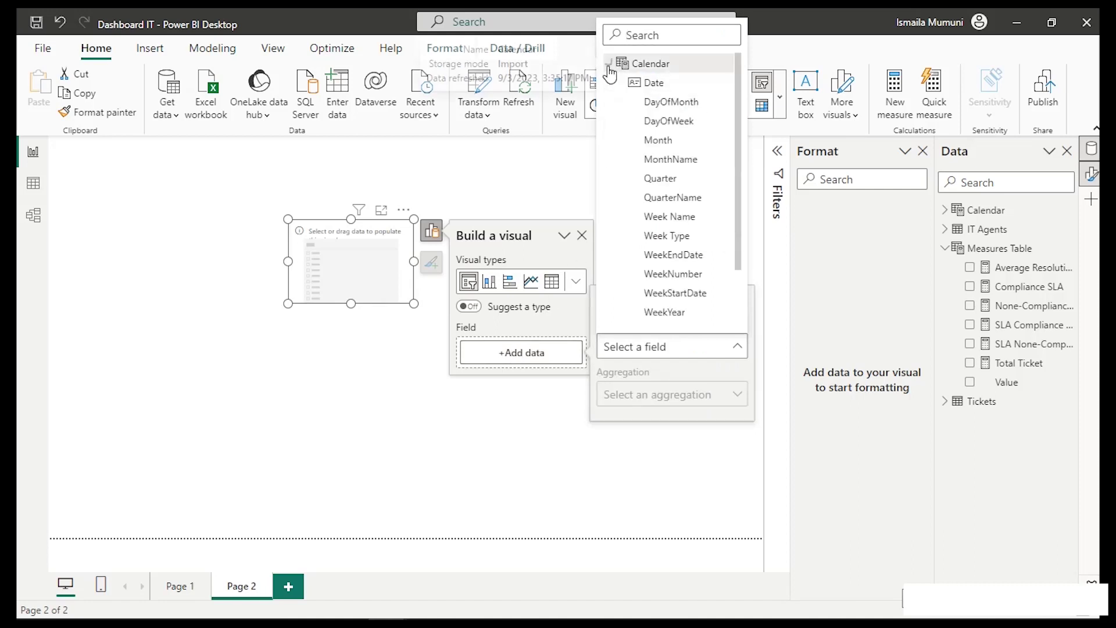
scroll(672, 175, down, 2)
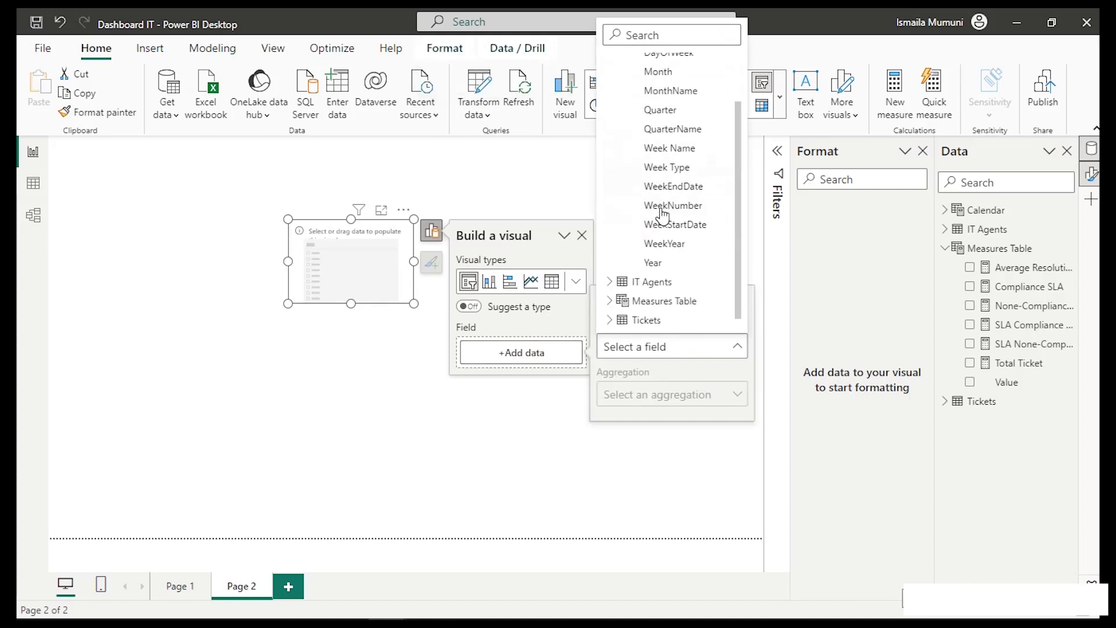
click(662, 257)
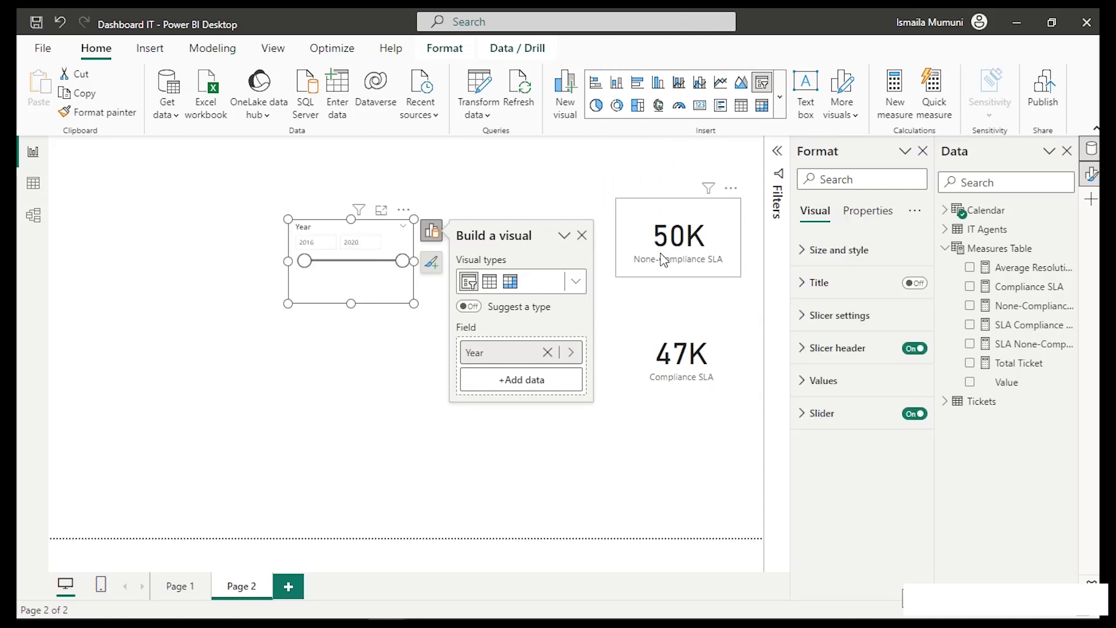
Set the slicer style to Dropdown and turn off the Year slicer header.
click(827, 320)
click(856, 402)
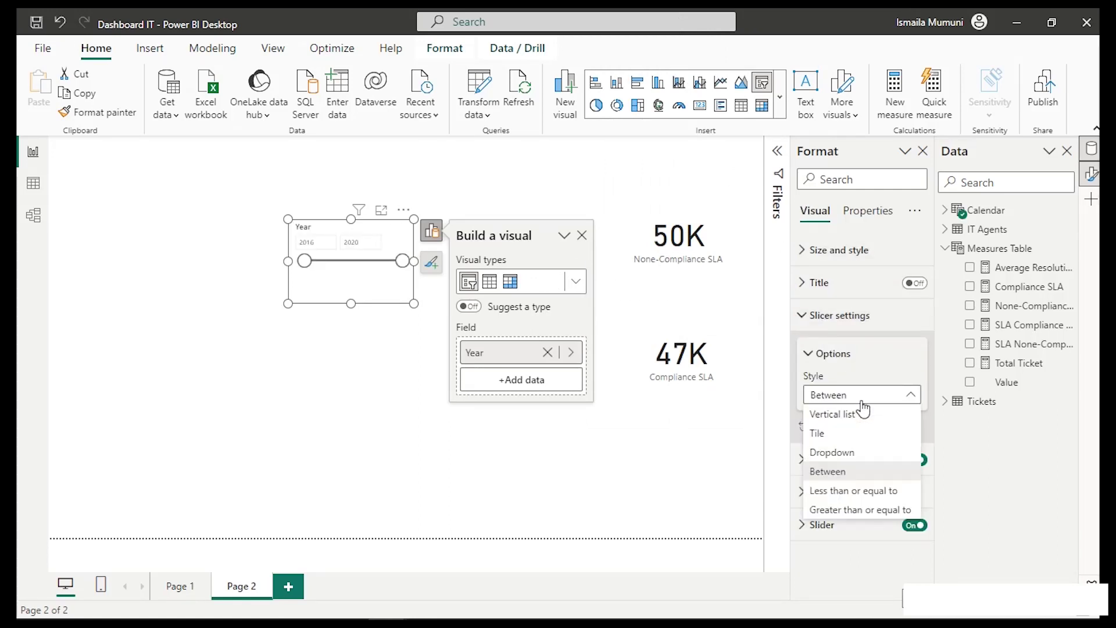
click(845, 461)
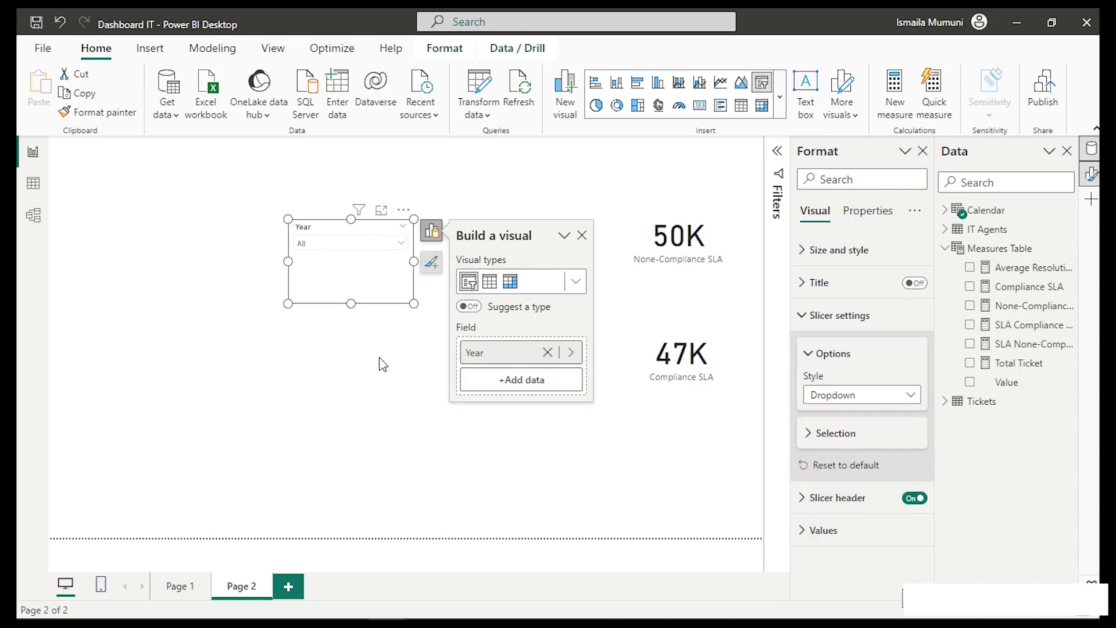
click(401, 282)
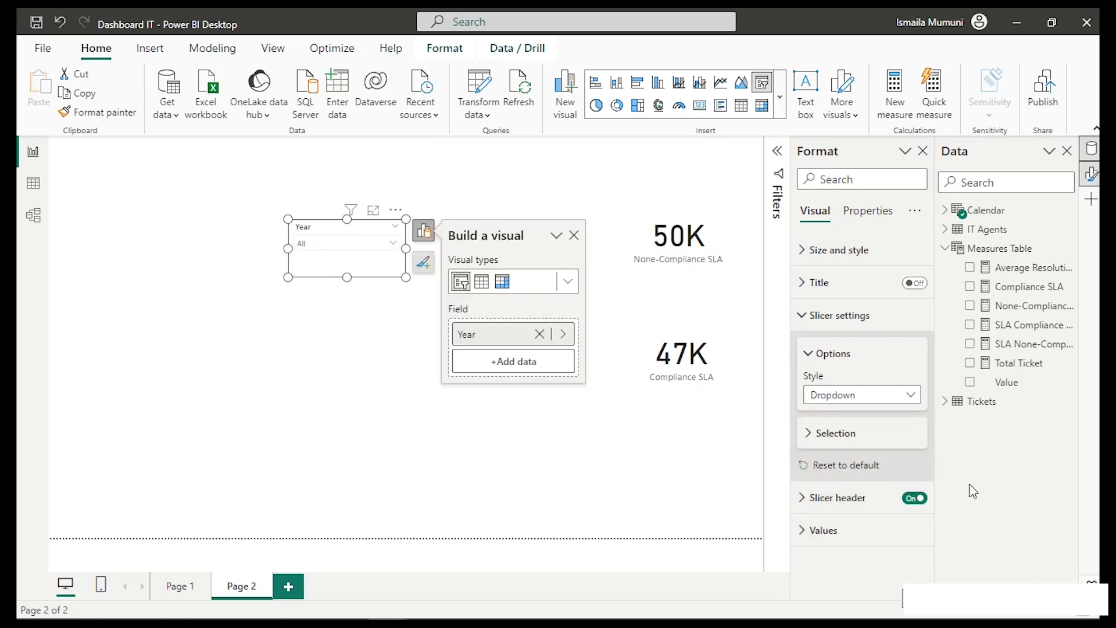
click(915, 498)
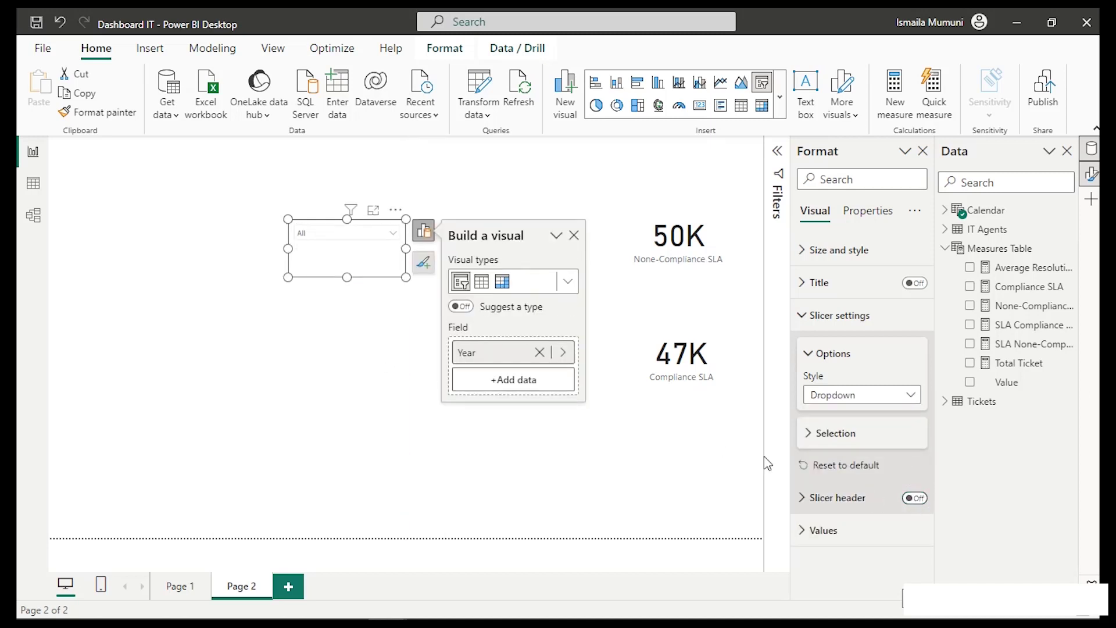
Try years 2016 through 2020 in the slicer, leaving it set to 2019.
click(341, 235)
click(327, 250)
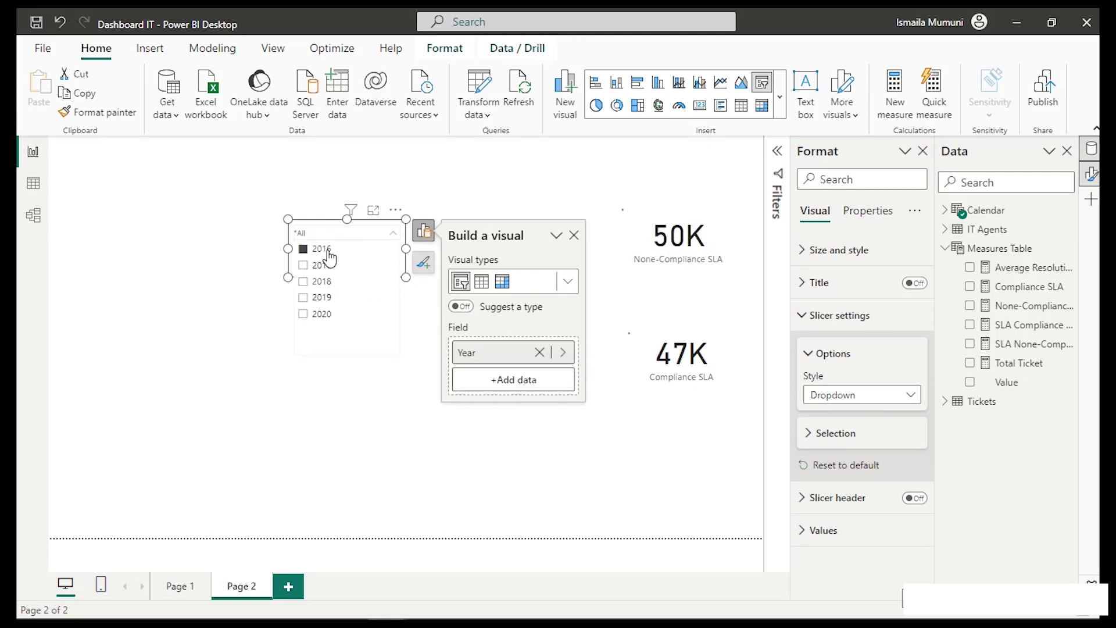
click(325, 266)
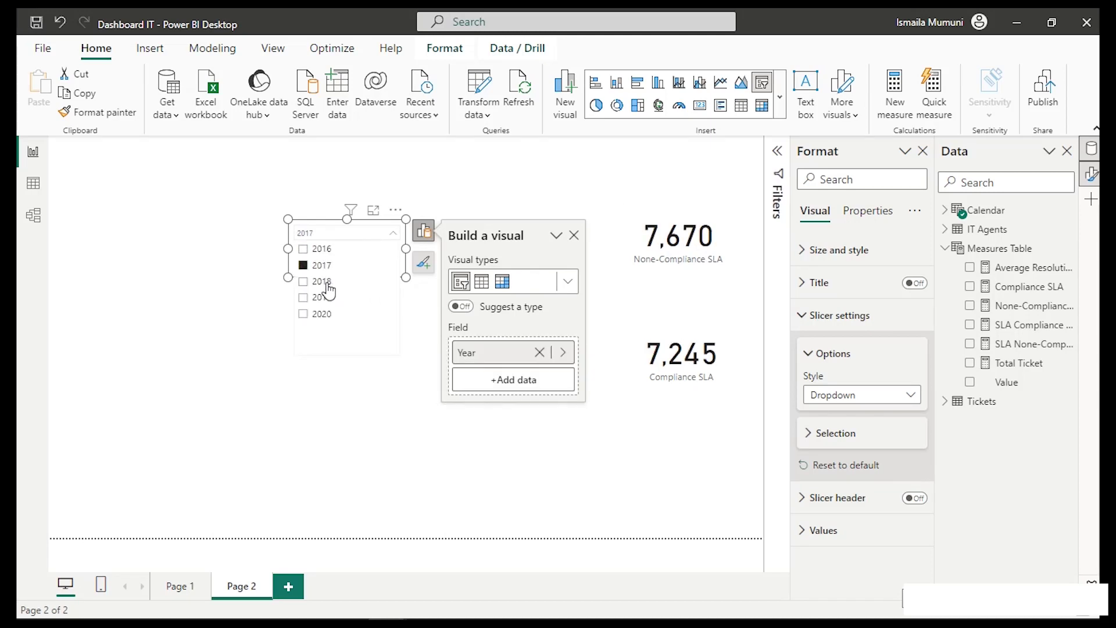
click(326, 282)
click(327, 298)
click(326, 316)
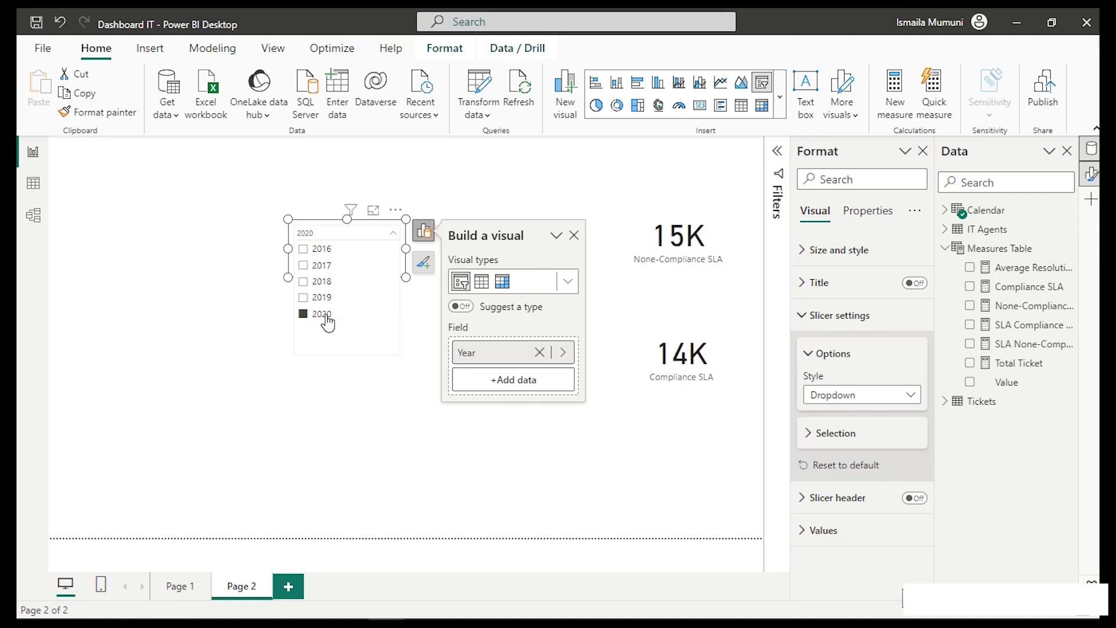
click(322, 299)
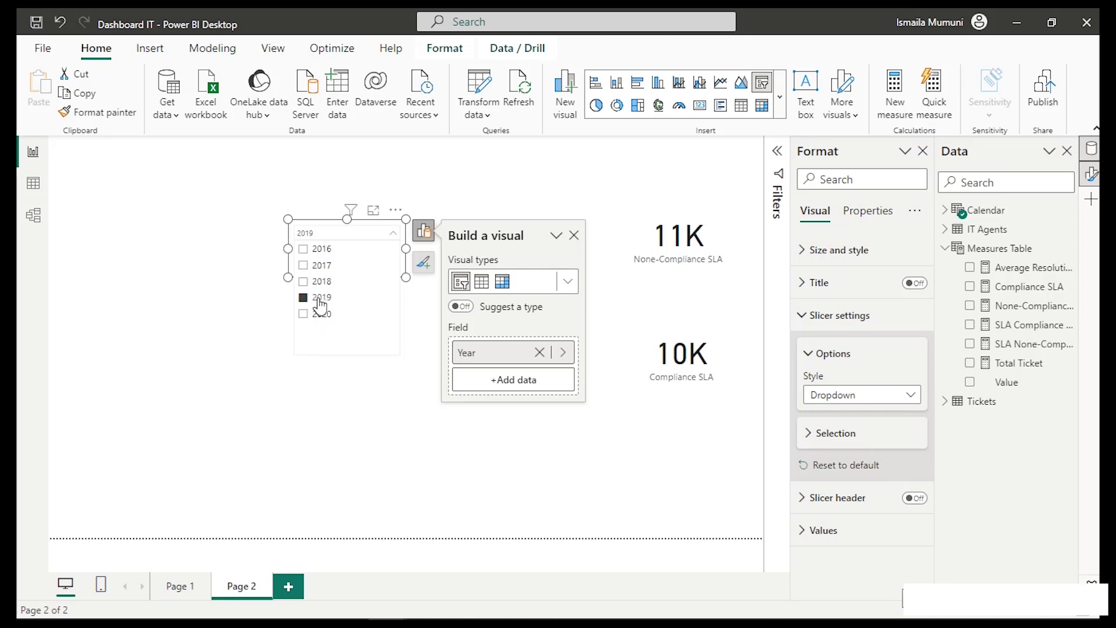
click(389, 226)
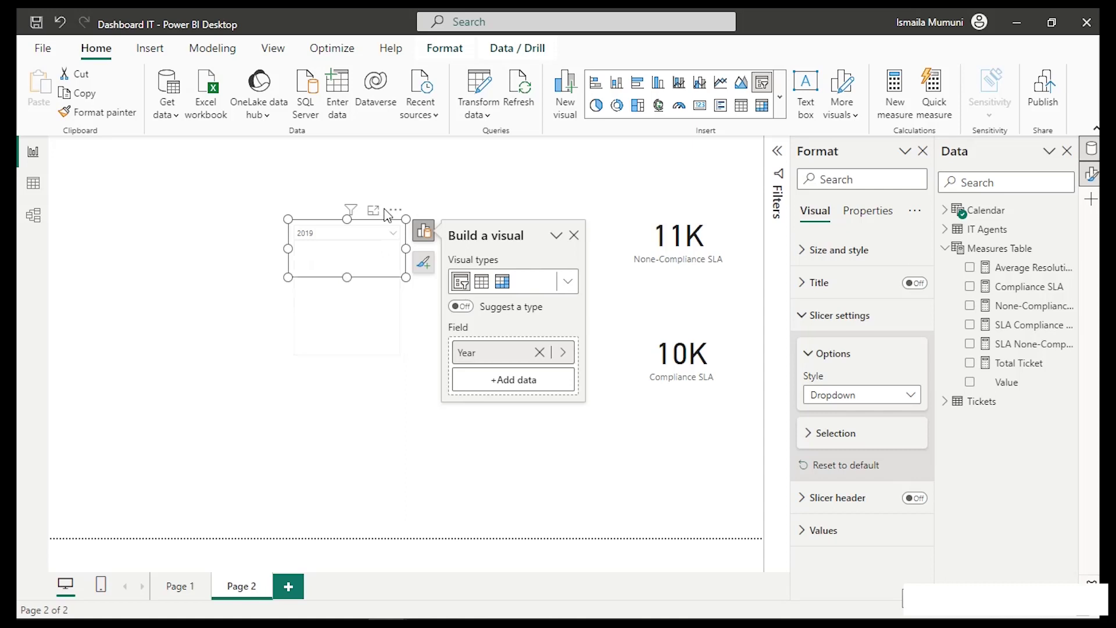
Move the Year slicer above the cards at top right and shrink it to a short bar.
drag(390, 224, 749, 138)
drag(704, 196, 712, 167)
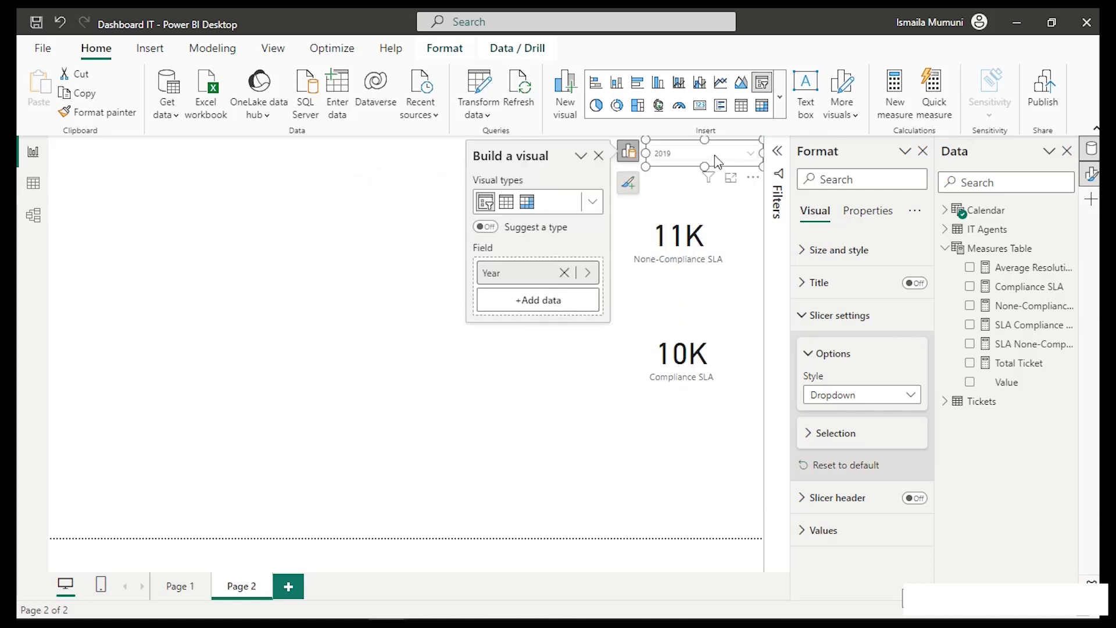
click(336, 299)
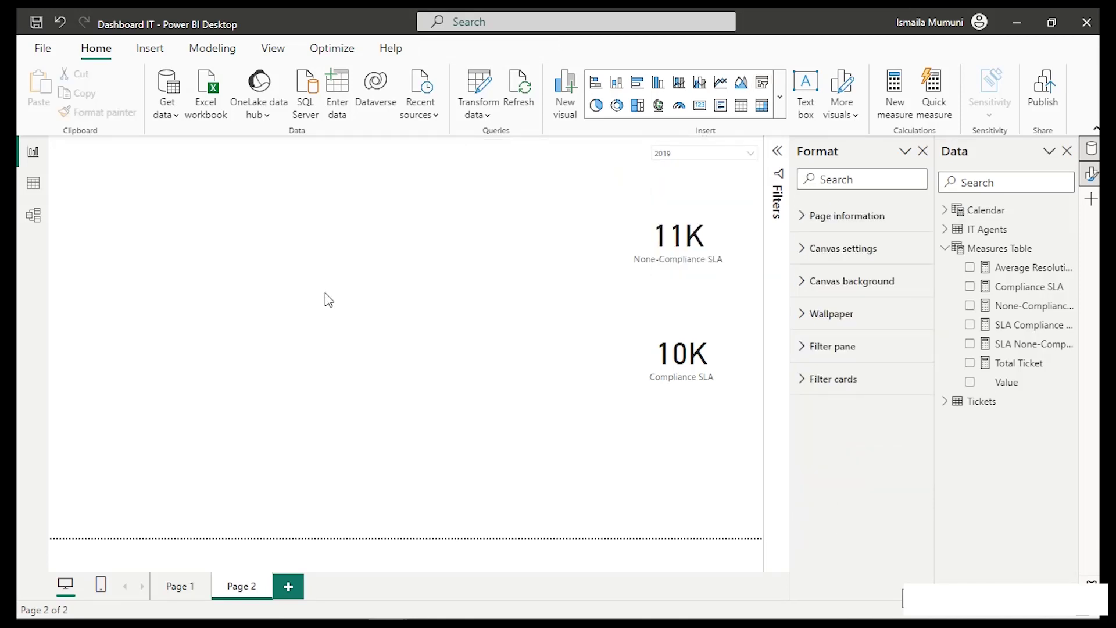
click(1005, 384)
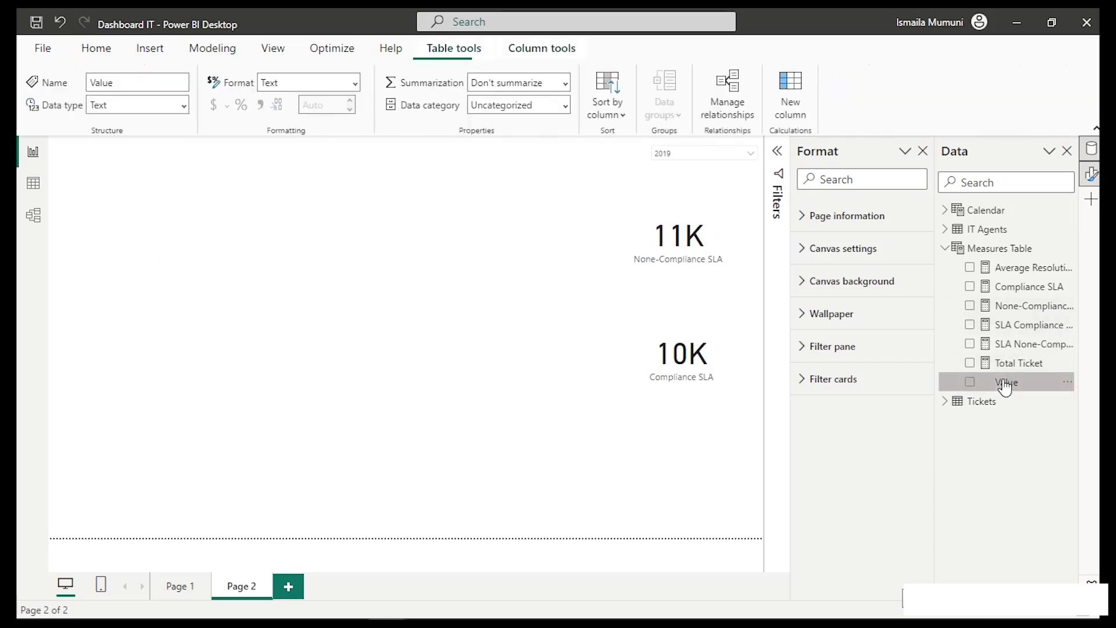
Add a new measure to the Measures Table and begin naming it 'Compliance SLA YoY %='.
right_click(1004, 384)
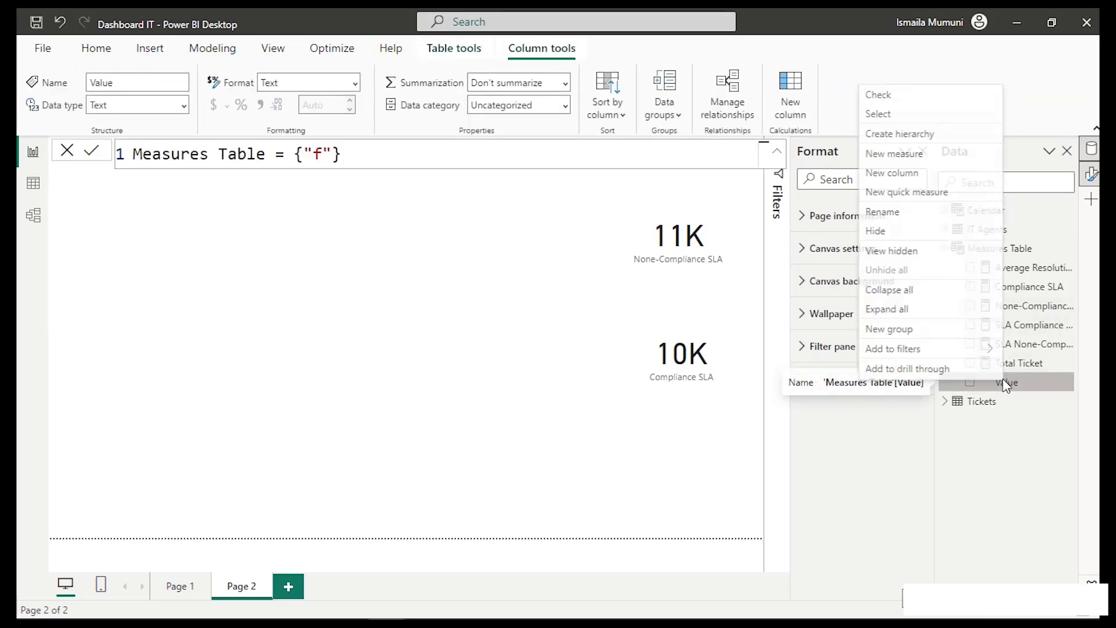
click(901, 155)
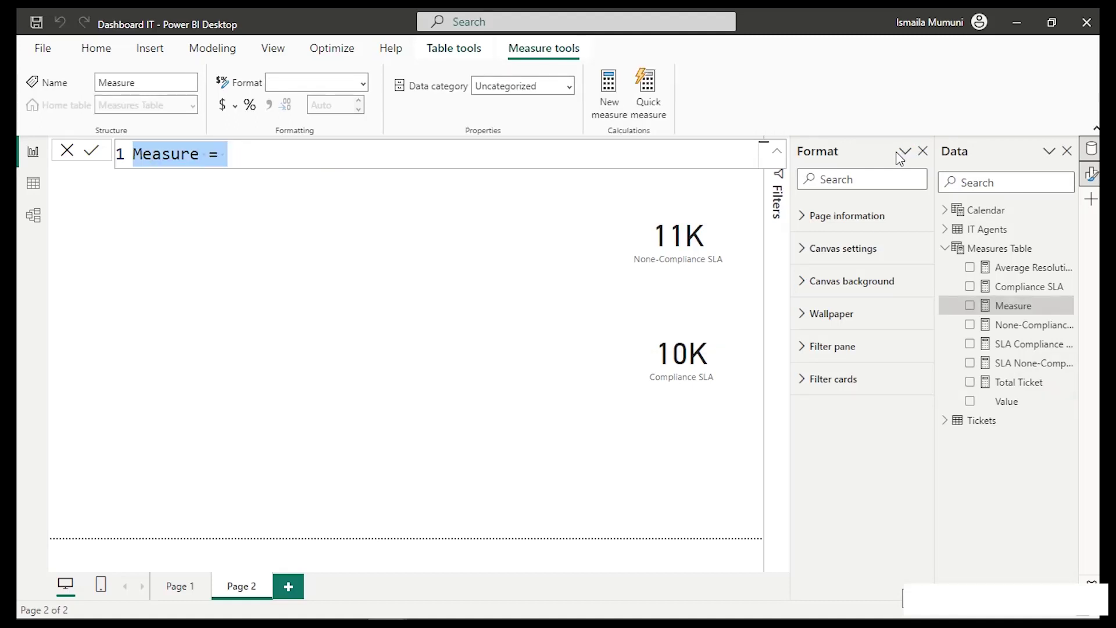
text(Compliance )
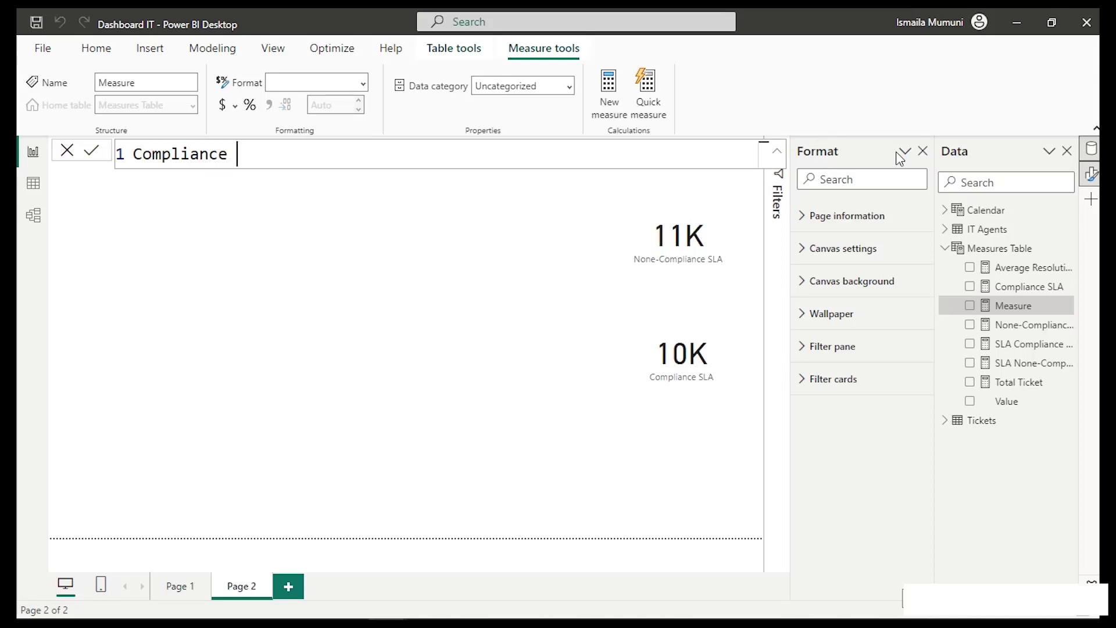
text(SLA YoY %=)
Finish the measure name Compliance SLA YoY % and begin a first VAR line in the formula body.
key(shift+Return)
key(Tab)
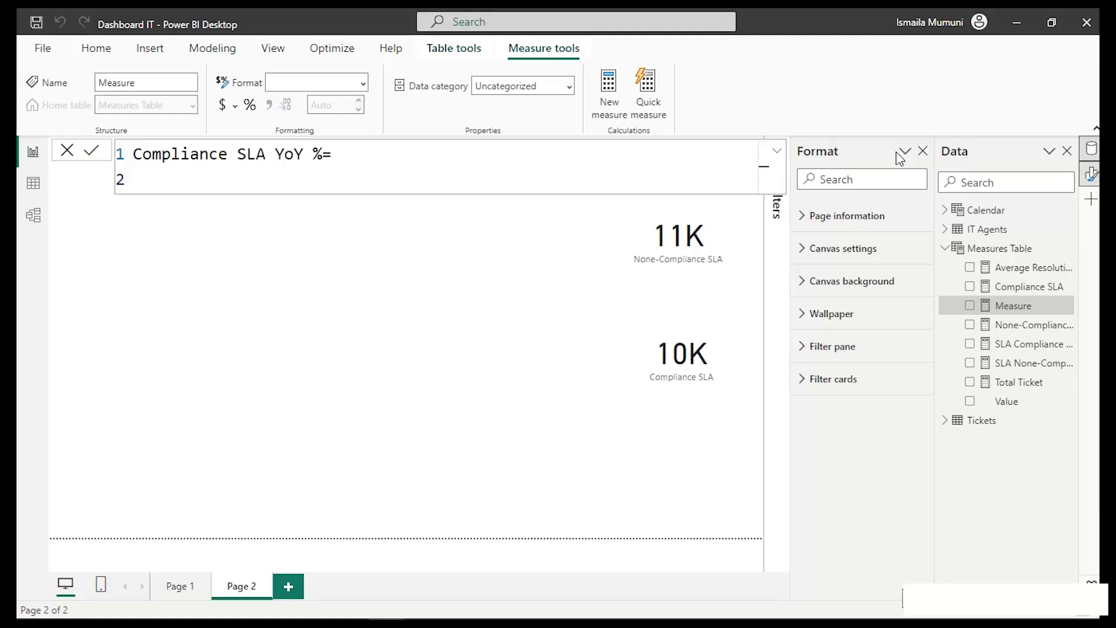
text(VAR _Current)
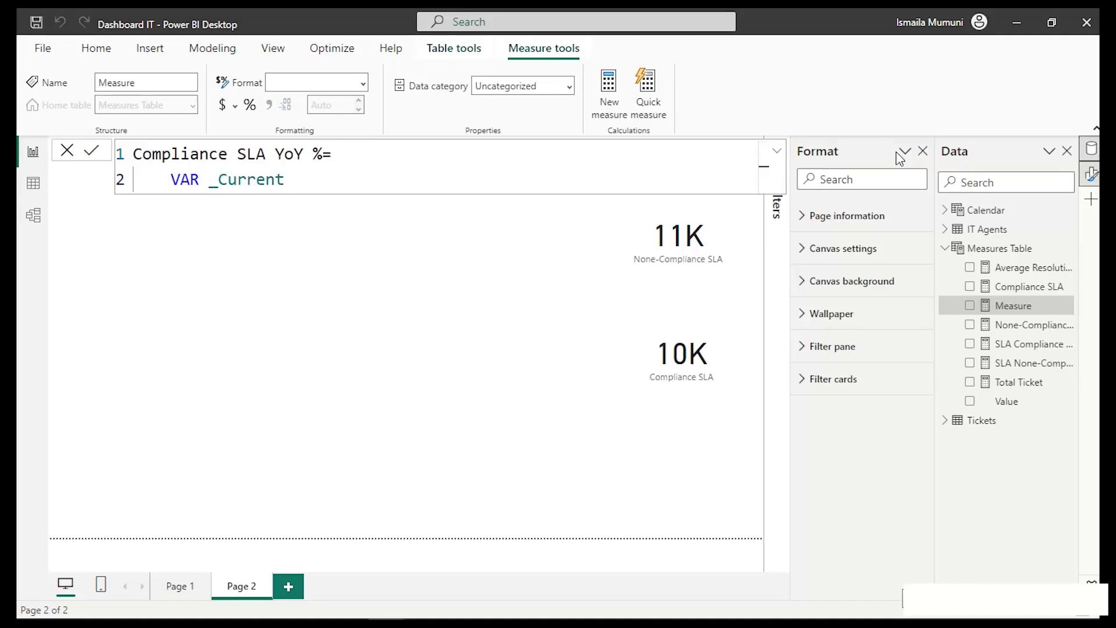
text(Selection =)
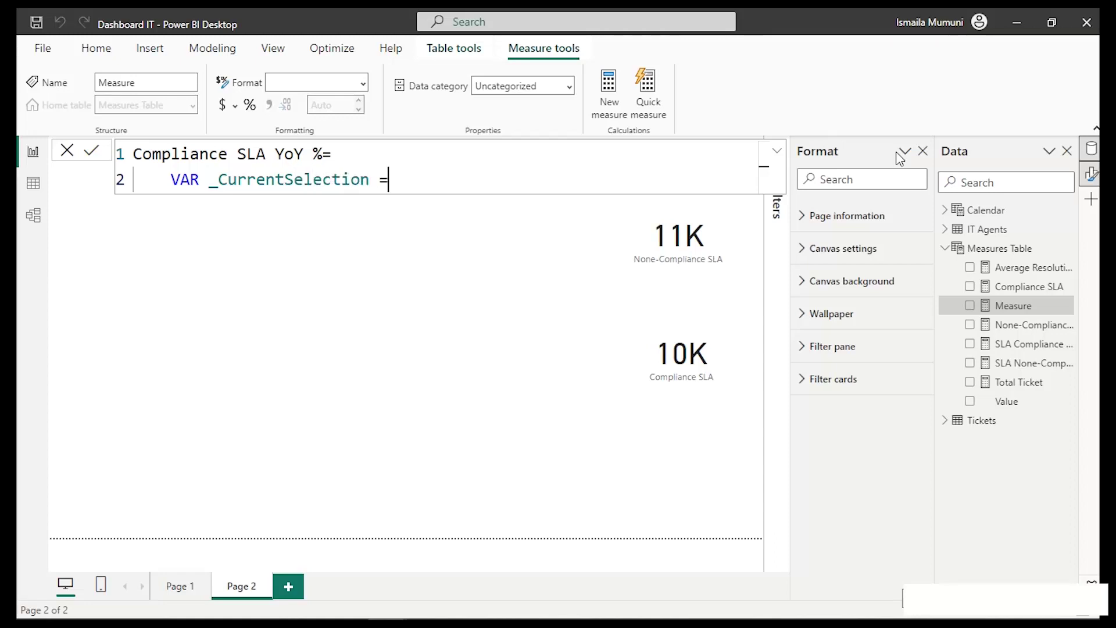
text([)
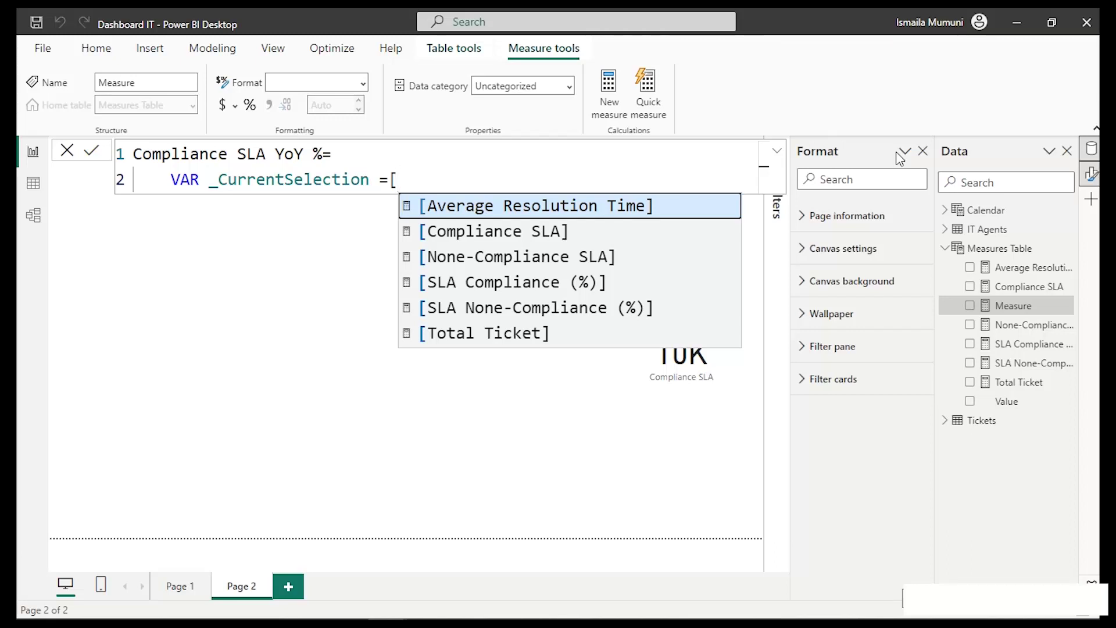
key(BackSpace)
key(BackSpace)
key(BackSpace)
key(BackSpace)
key(BackSpace)
key(BackSpace)
key(BackSpace)
key(BackSpace)
key(BackSpace)
key(BackSpace)
key(BackSpace)
key(BackSpace)
key(BackSpace)
key(BackSpace)
key(BackSpace)
key(BackSpace)
key(BackSpace)
key(BackSpace)
key(BackSpace)
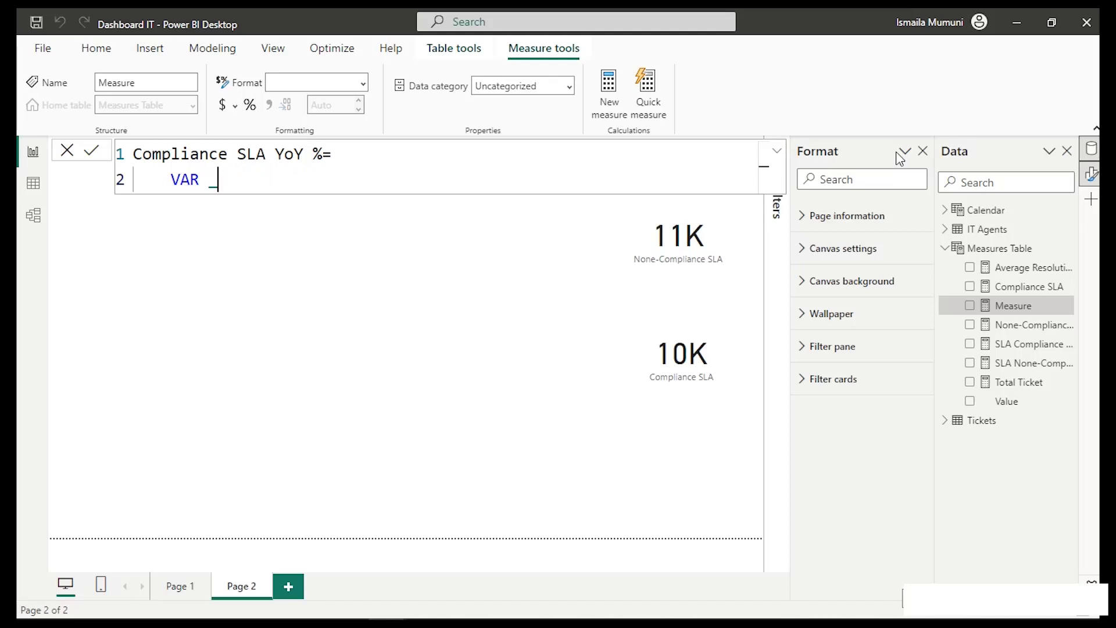
Define the variable _CurrentComplianceSLA as [Compliance SLA] and start the next line.
text(CurrentCompli)
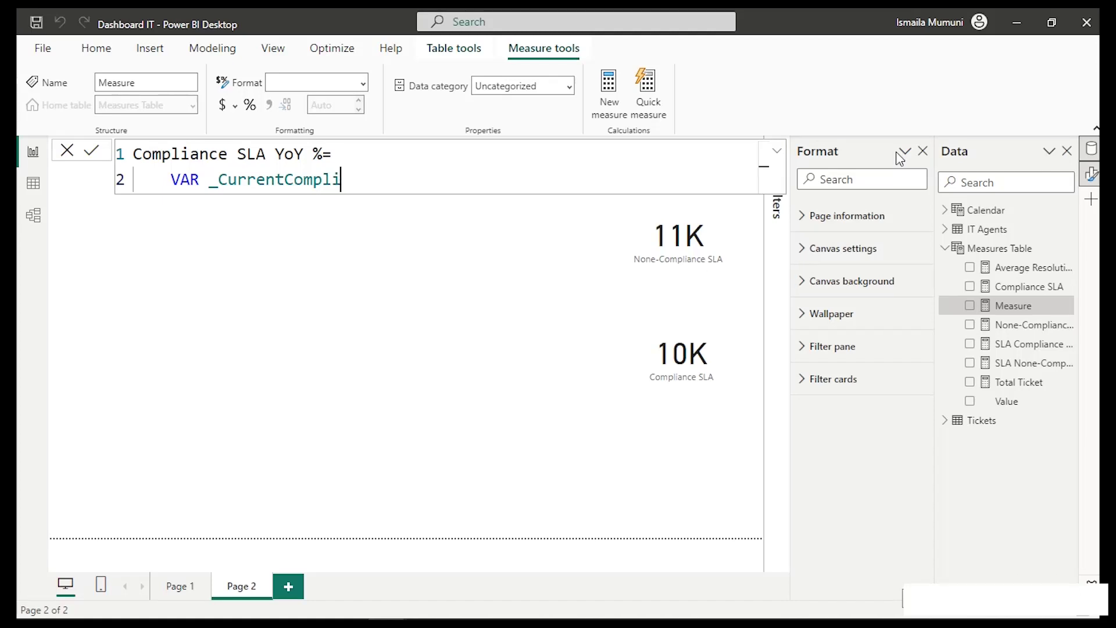
text(anc)
key(BackSpace)
key(BackSpace)
key(BackSpace)
key(BackSpace)
text(ianceSLA =[)
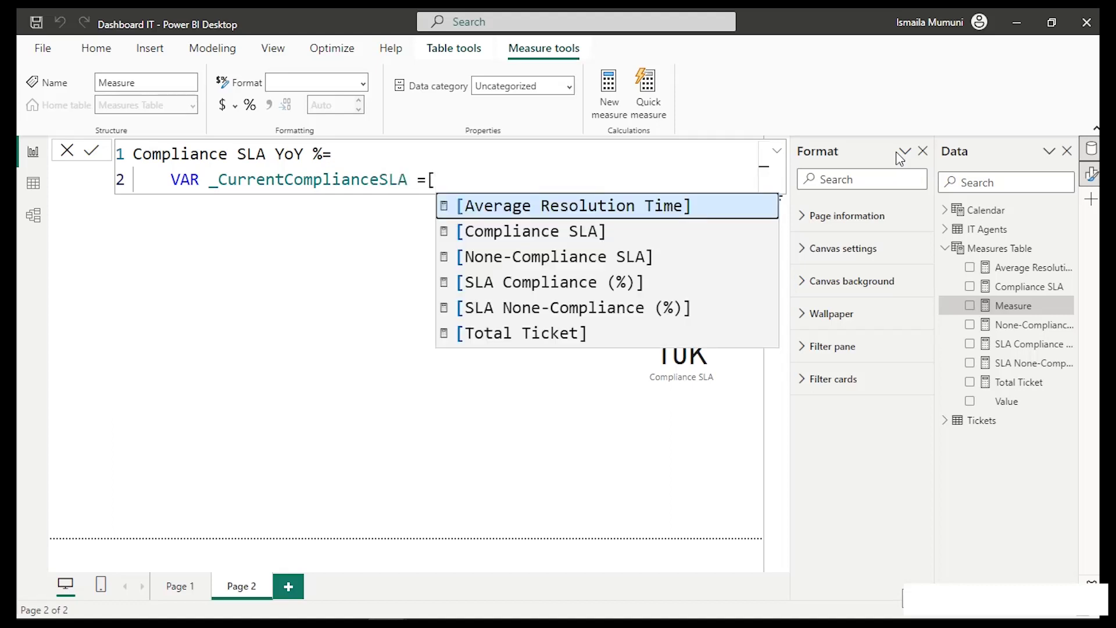
key(Down)
key(Down)
key(Up)
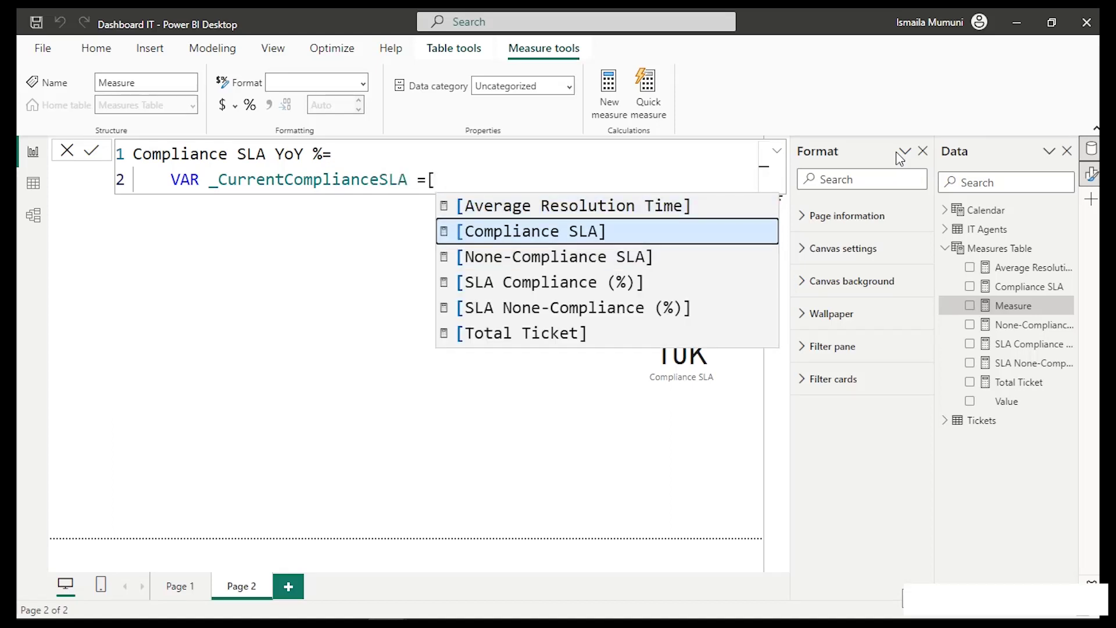
key(Tab)
key(shift+Return)
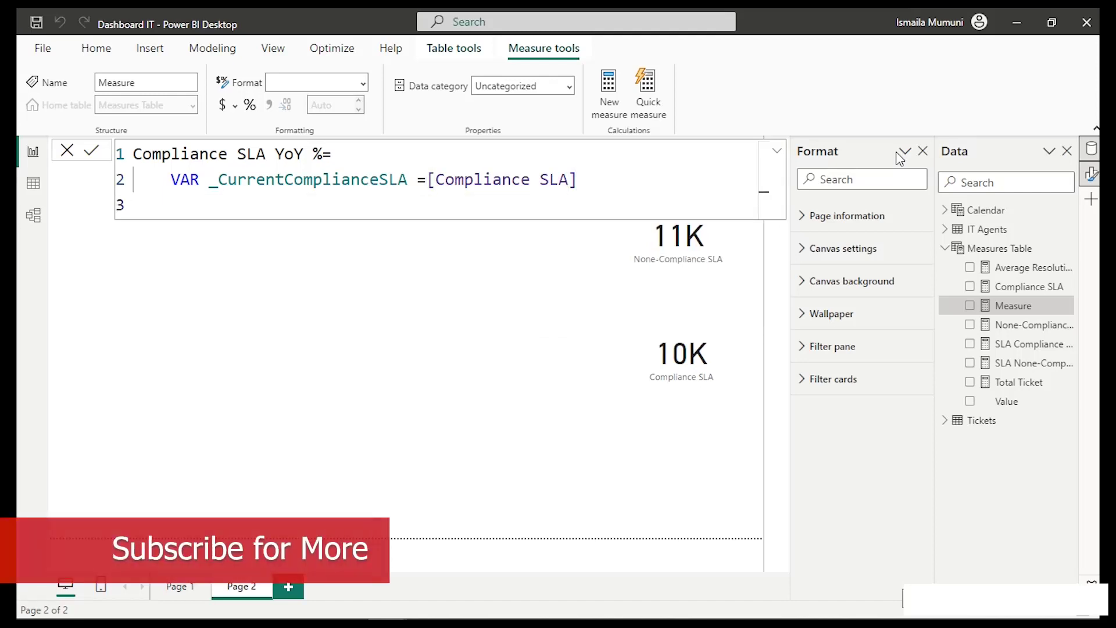
Declare VAR _PreviousComplianceSLA = CALCULATE([Compliance SLA], on indented lines, leaving the filter argument open.
text(VAR)
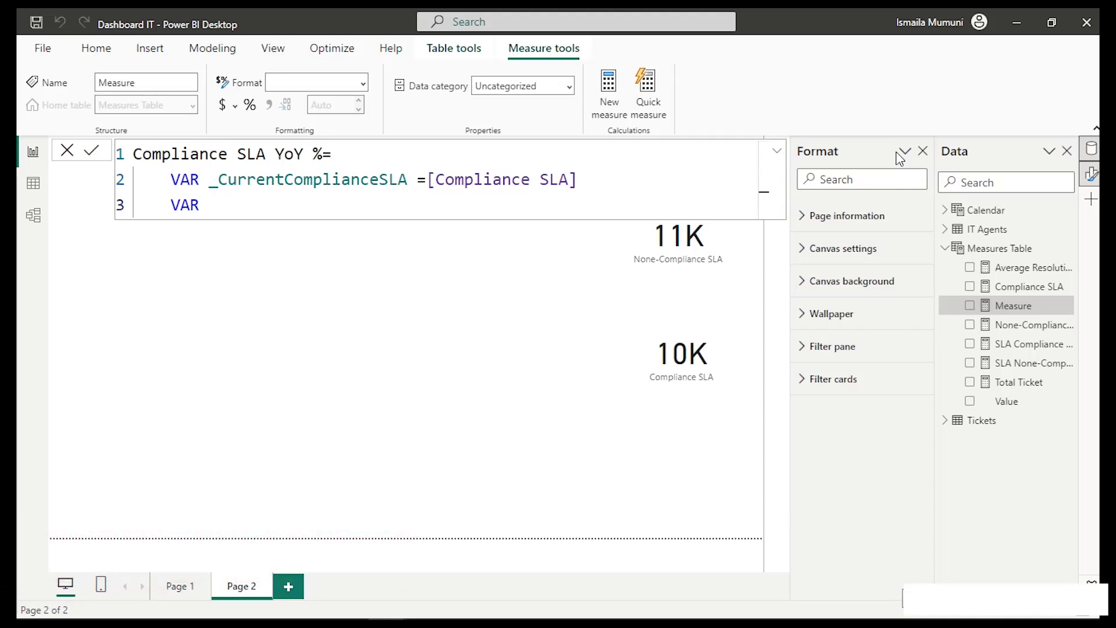
text( _PreviousCompliance)
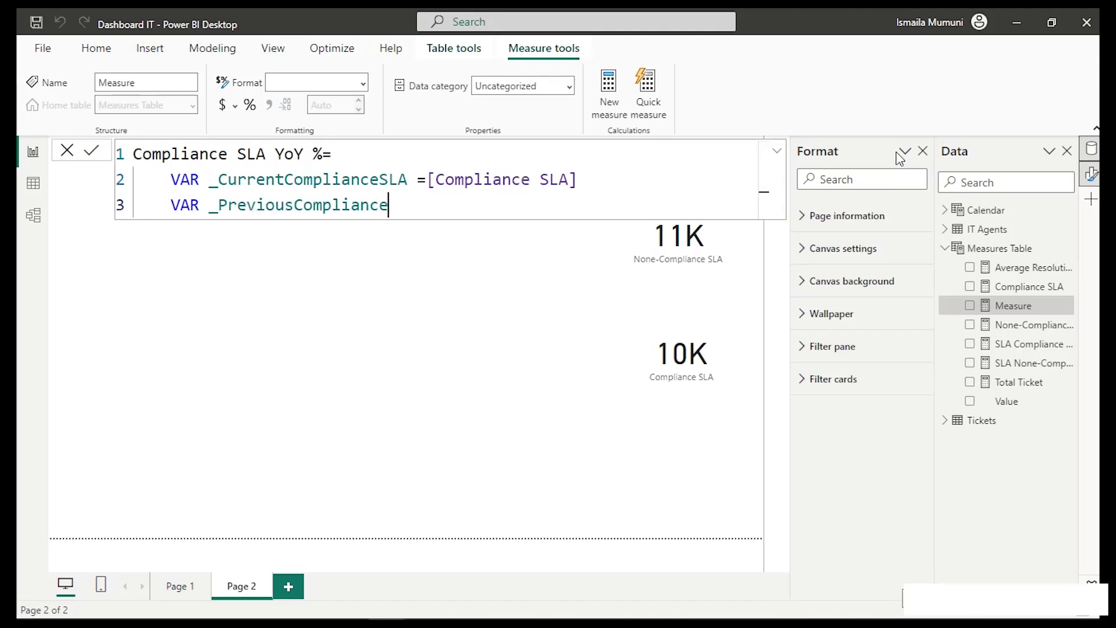
text(SLA =)
key(shift+Return)
key(Tab)
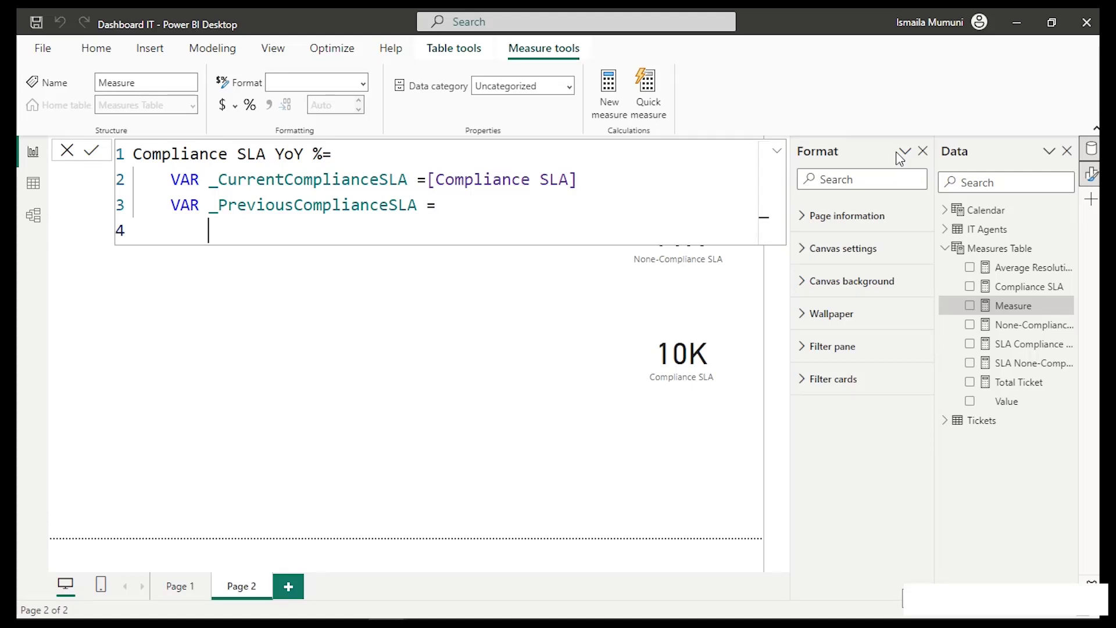
text(ca)
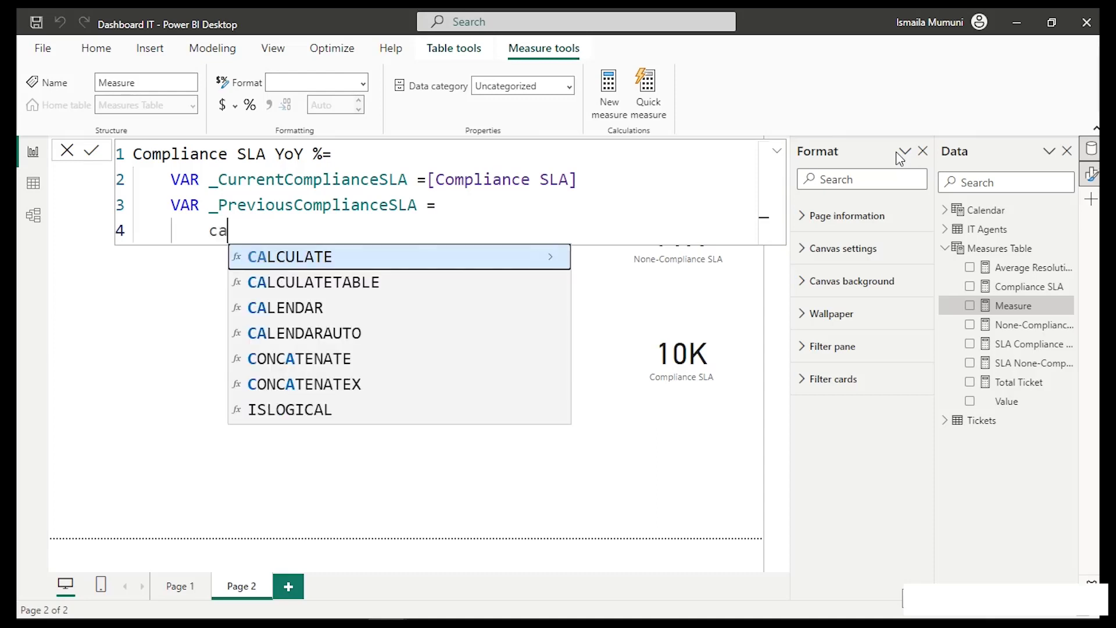
key(Tab)
key(shift+Return)
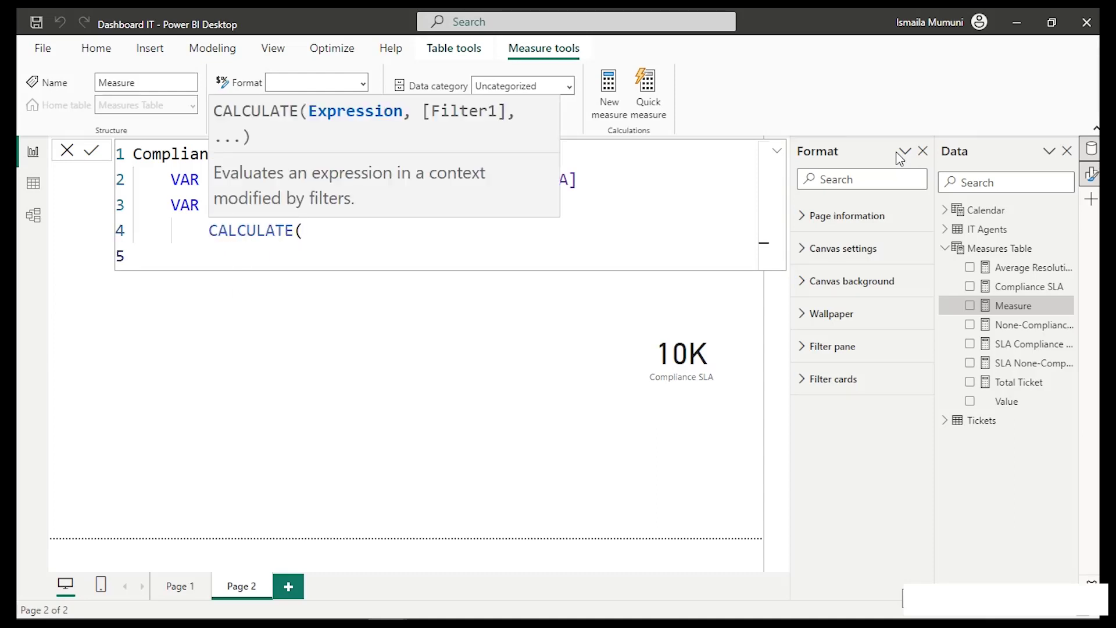
text([)
key(Down)
key(Tab)
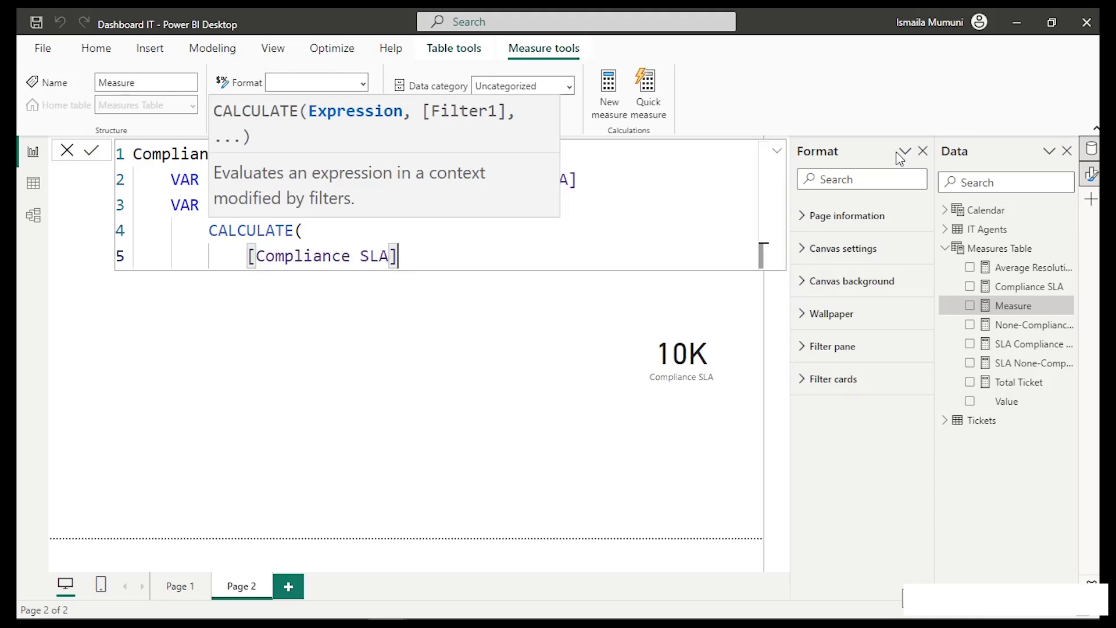
text(,)
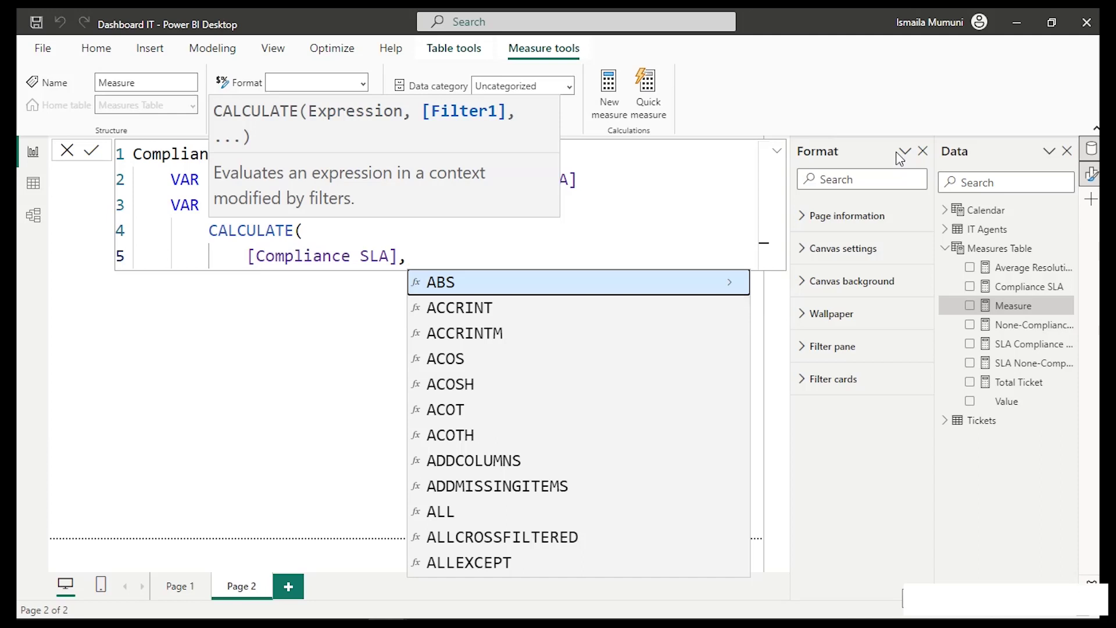
key(shift+Return)
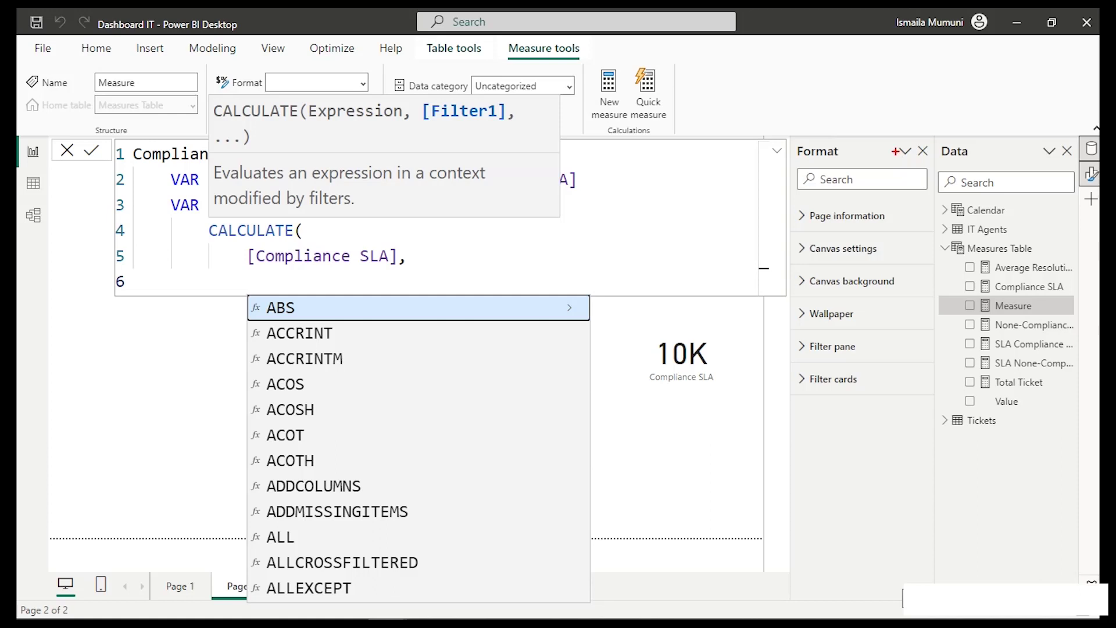
Handwrite DATEADD and same-period-last-year notes over the formula with the pen tool.
mouse_move(470, 277)
mouse_down()
mouse_move(467, 266)
mouse_move(469, 321)
mouse_up()
drag(517, 279, 527, 294)
drag(533, 237, 541, 294)
mouse_move(523, 277)
mouse_down()
mouse_move(555, 258)
mouse_move(570, 274)
mouse_up()
mouse_move(598, 238)
mouse_down()
mouse_move(587, 236)
mouse_move(597, 262)
mouse_up()
drag(611, 205, 615, 251)
mouse_move(626, 239)
mouse_down()
mouse_move(636, 194)
mouse_move(620, 242)
mouse_up()
drag(443, 408, 425, 464)
drag(470, 408, 491, 448)
mouse_move(506, 378)
mouse_down()
mouse_move(545, 411)
mouse_move(560, 372)
mouse_move(581, 439)
mouse_up()
click(495, 427)
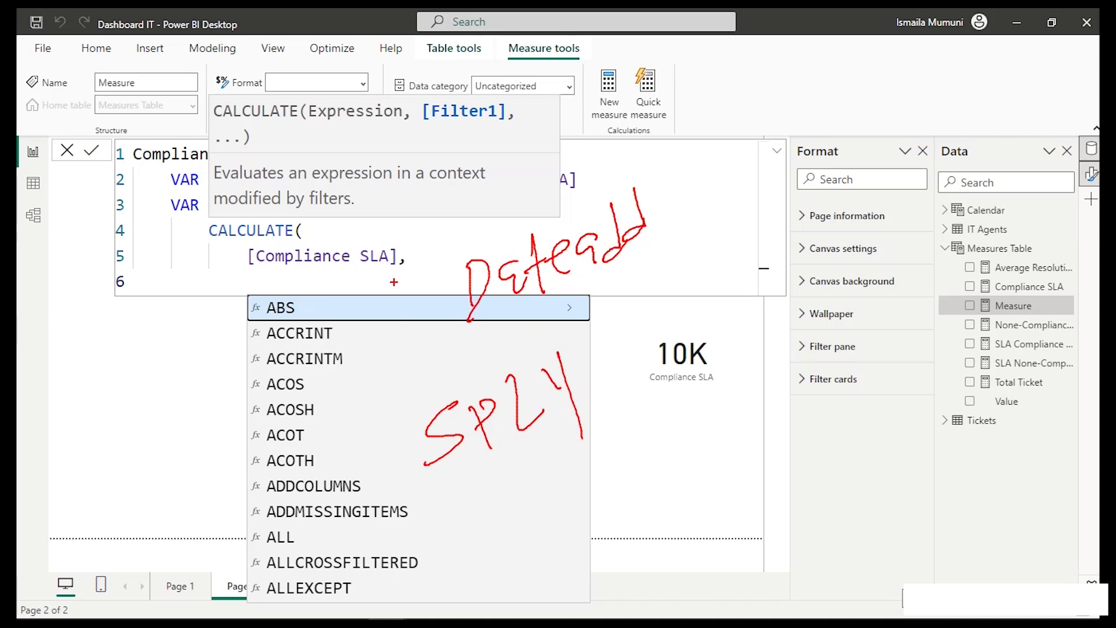
Annotate interval numbers, D for day, and a minus-one note, then clear the pen drawings.
drag(452, 289, 421, 308)
mouse_move(683, 190)
mouse_down()
mouse_move(687, 208)
mouse_move(717, 195)
mouse_up()
mouse_move(750, 161)
mouse_down()
mouse_move(762, 169)
mouse_move(756, 187)
mouse_move(784, 152)
mouse_up()
drag(702, 231, 704, 246)
mouse_move(700, 228)
mouse_down()
mouse_move(717, 230)
mouse_move(705, 247)
mouse_move(714, 274)
mouse_move(733, 271)
mouse_move(728, 297)
mouse_move(744, 338)
mouse_move(764, 340)
mouse_up()
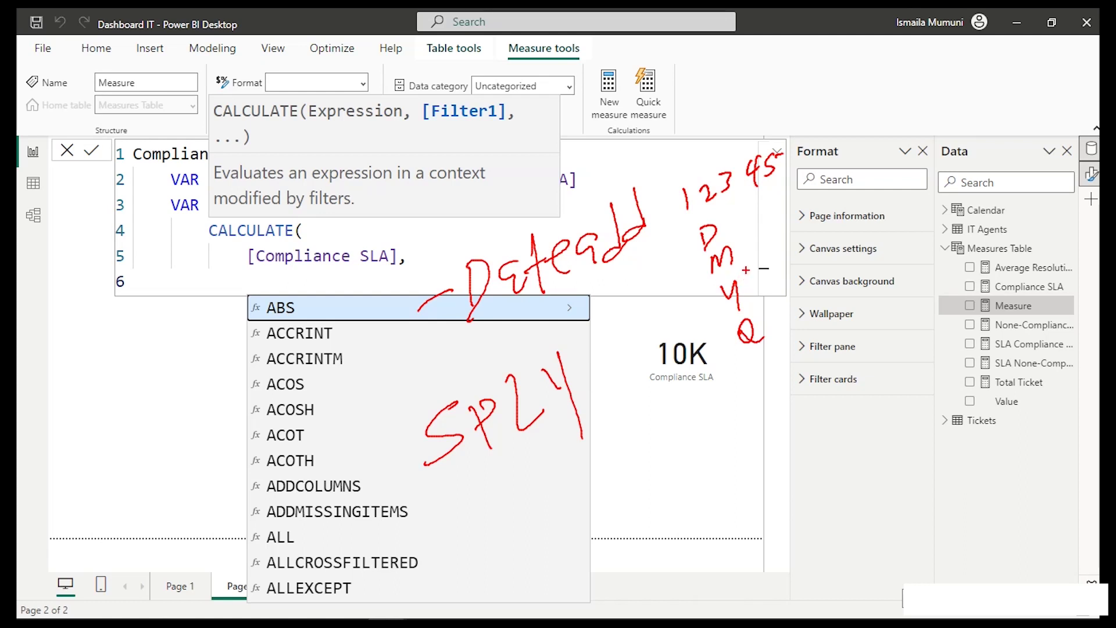
mouse_move(583, 438)
mouse_down()
mouse_move(470, 507)
mouse_move(576, 445)
mouse_up()
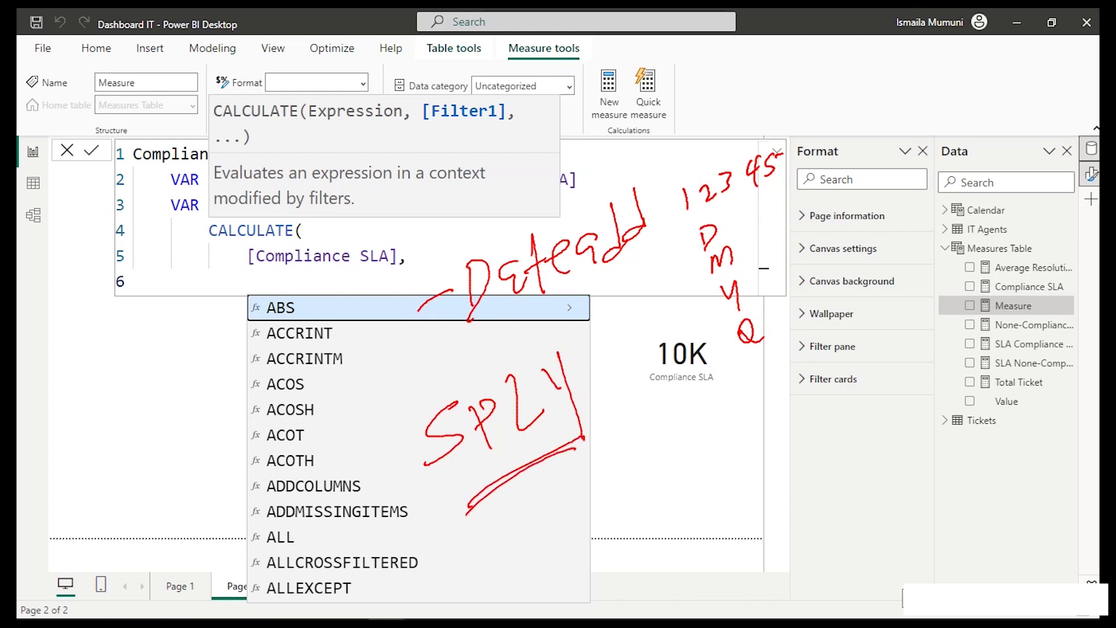
drag(531, 528, 577, 517)
drag(599, 493, 612, 507)
drag(609, 494, 616, 558)
key(Escape)
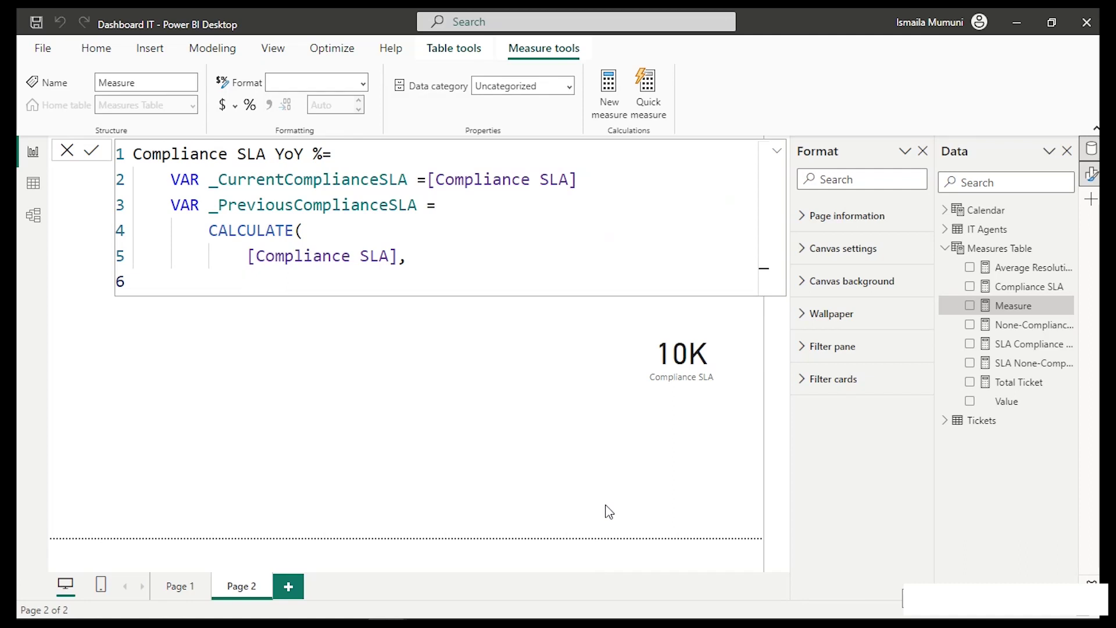
Give CALCULATE the filter DATEADD('Calendar'[Date], -1, YEAR) using autocomplete.
text(datea)
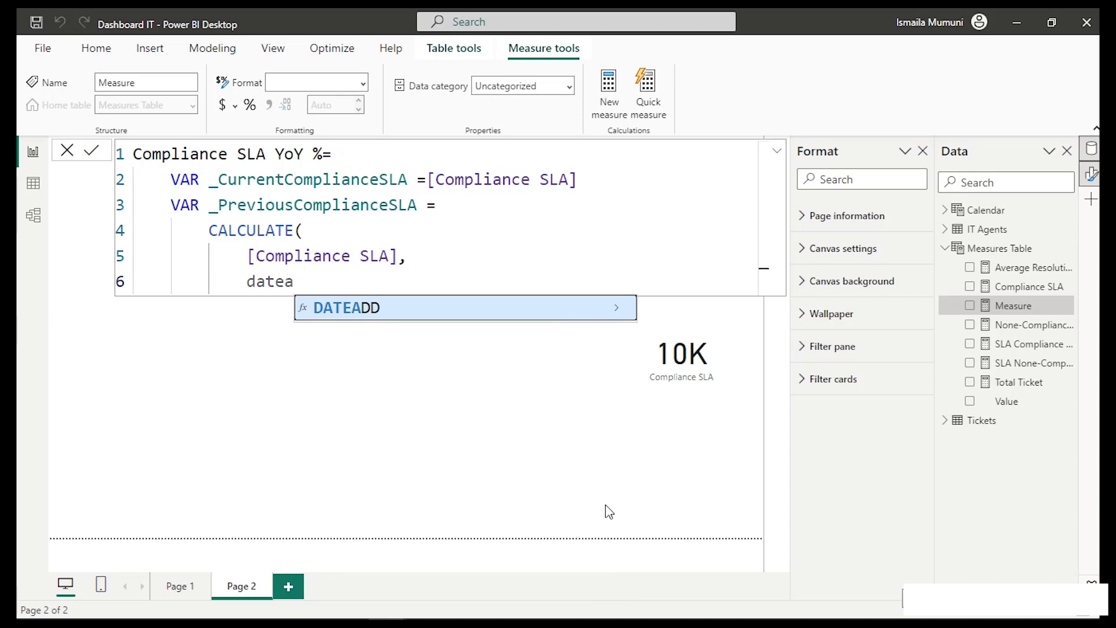
key(Tab)
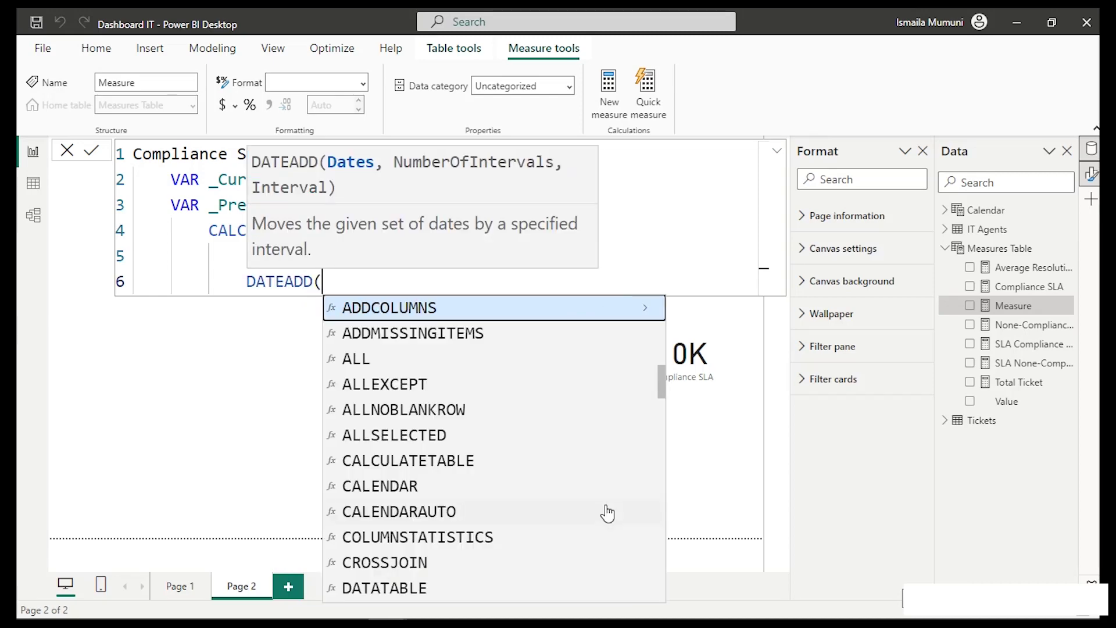
text(date)
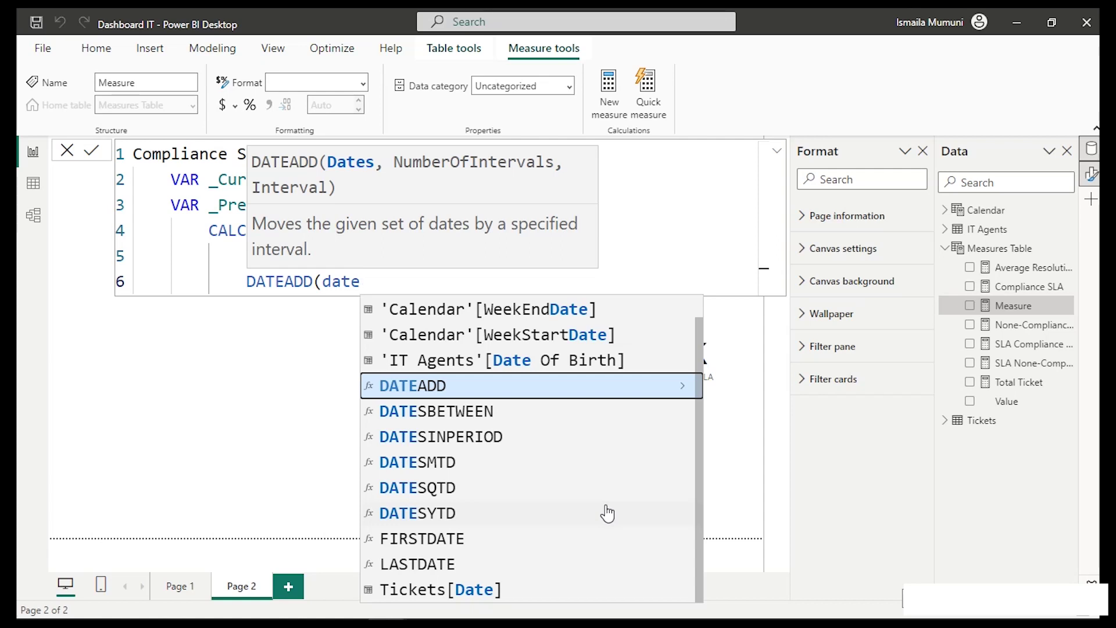
key(Up)
key(Up)
key(Up)
key(Up)
key(Up)
key(Down)
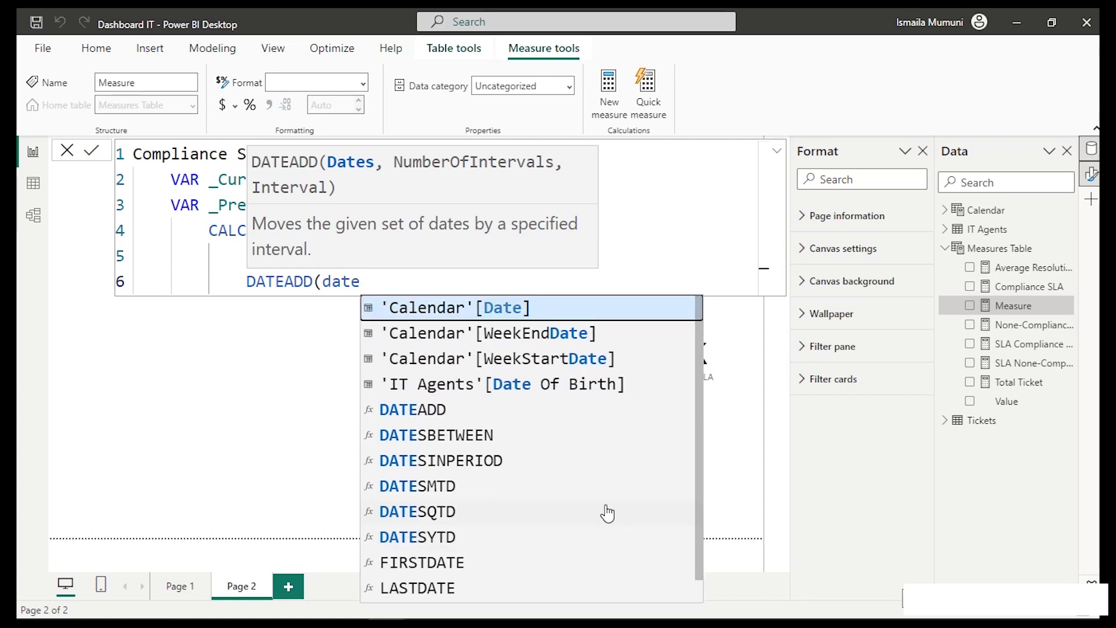
key(Tab)
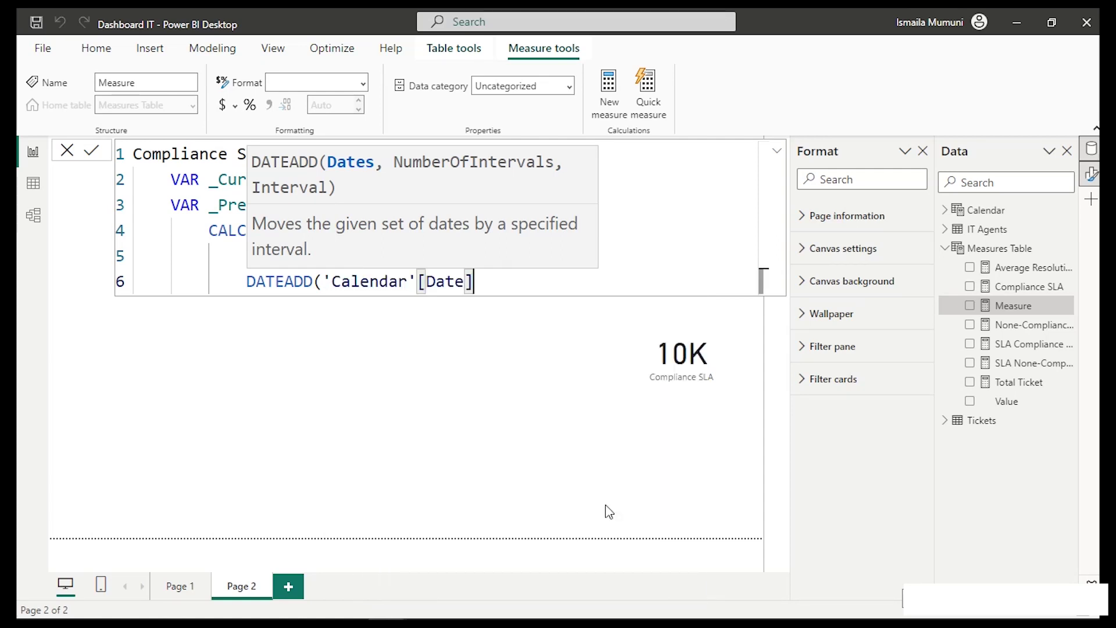
text(,)
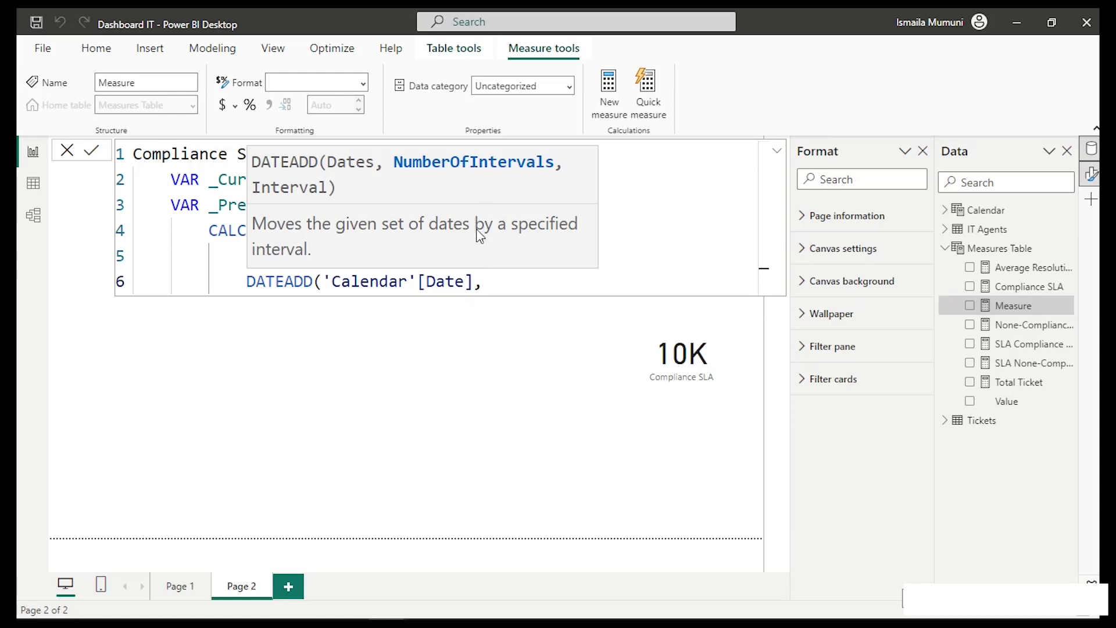
text(-1,)
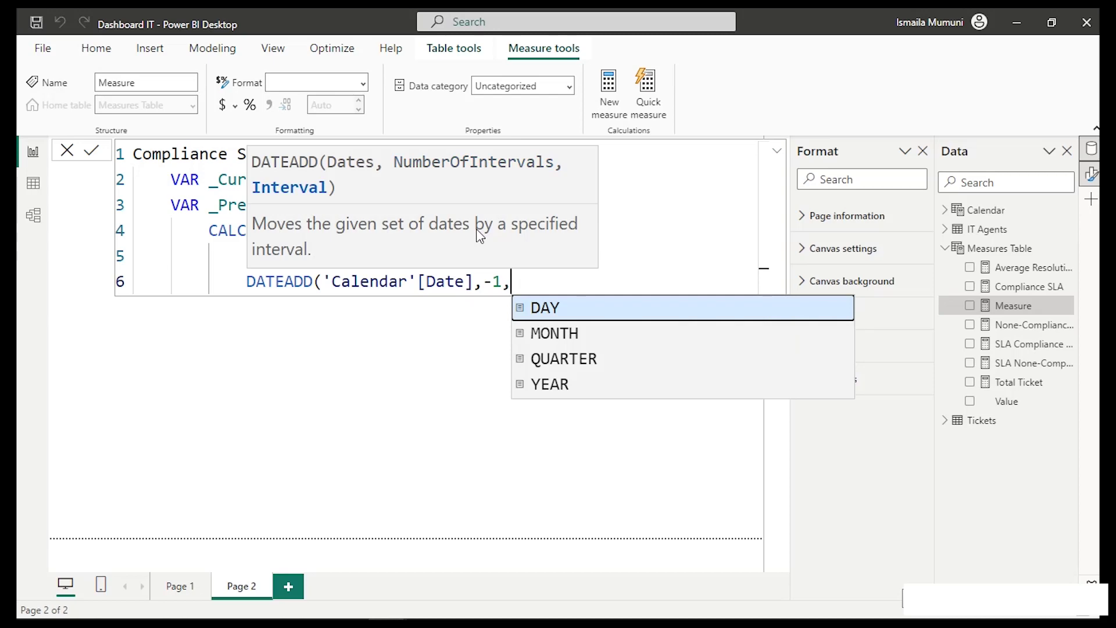
text(y)
key(Tab)
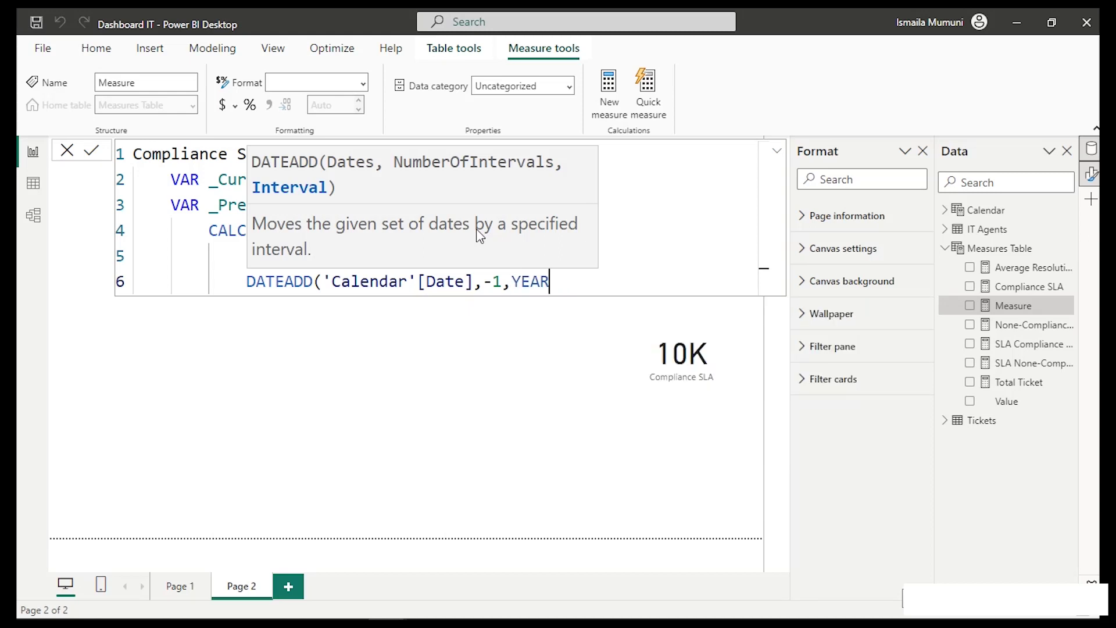
text())
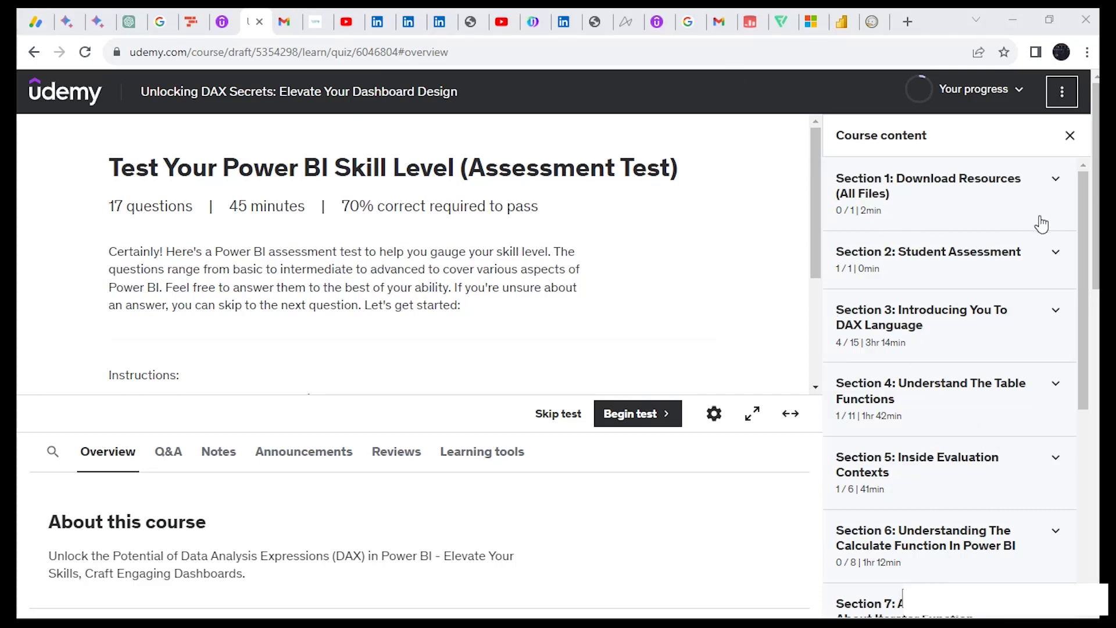
Expand course content Sections 2 through 5, then go back to the instructor courses page.
click(1055, 259)
click(1058, 284)
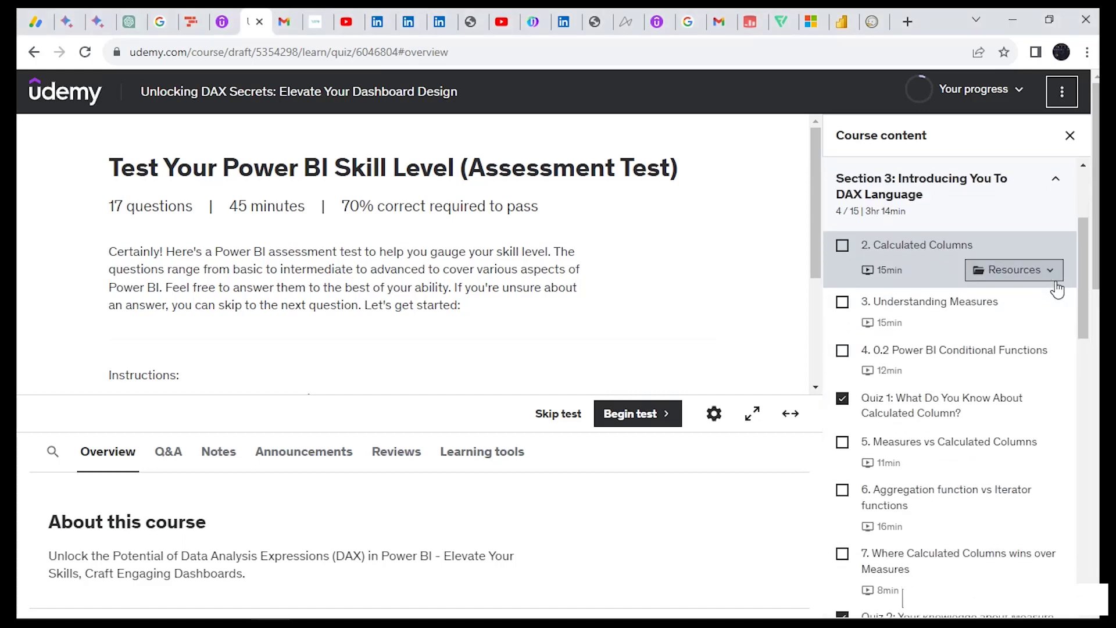
scroll(1057, 289, down, 7)
scroll(1057, 289, down, 5)
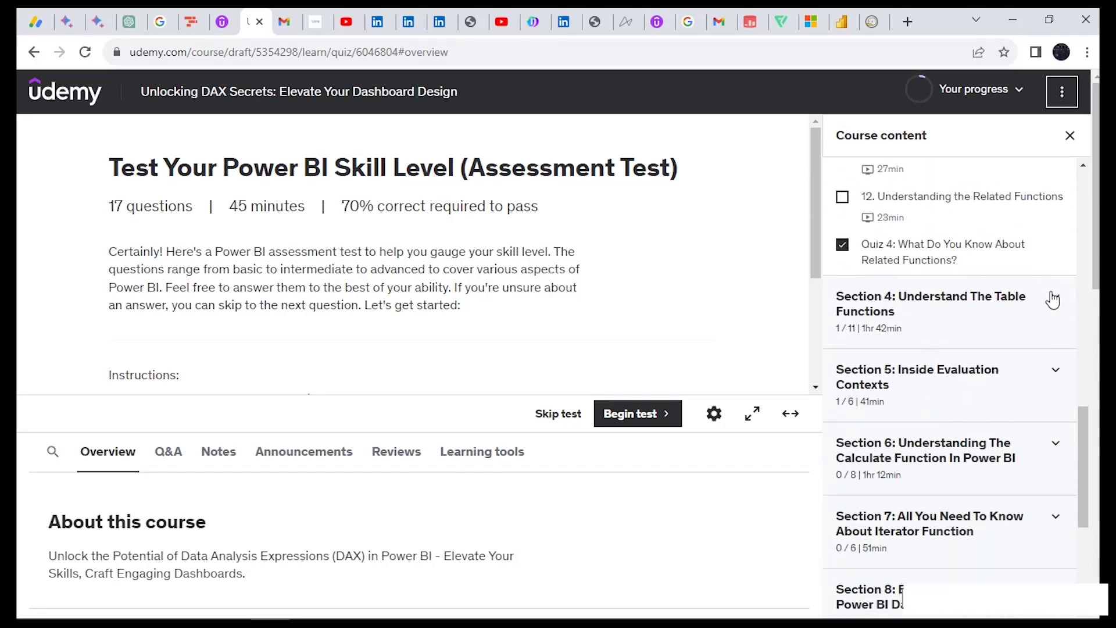
click(1054, 303)
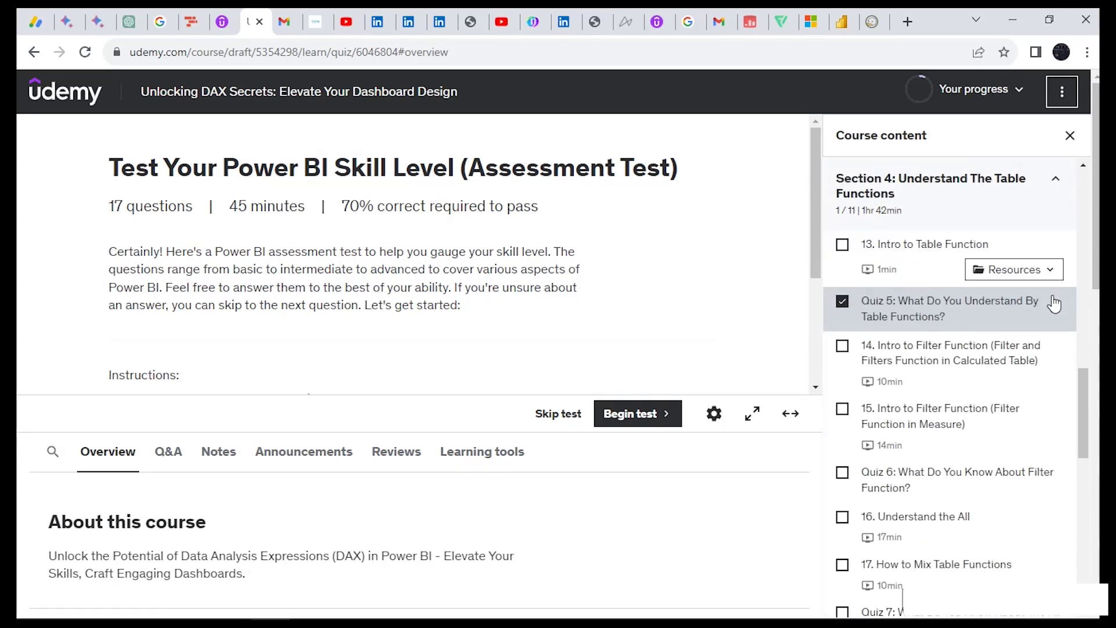
scroll(1055, 303, down, 8)
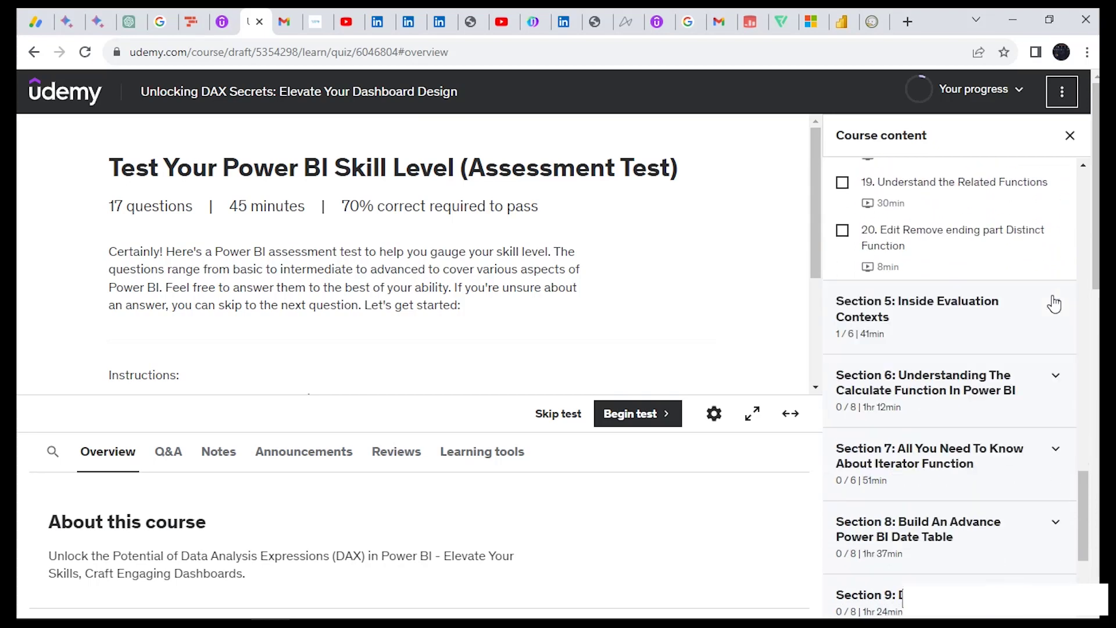
click(1055, 279)
scroll(1057, 284, down, 5)
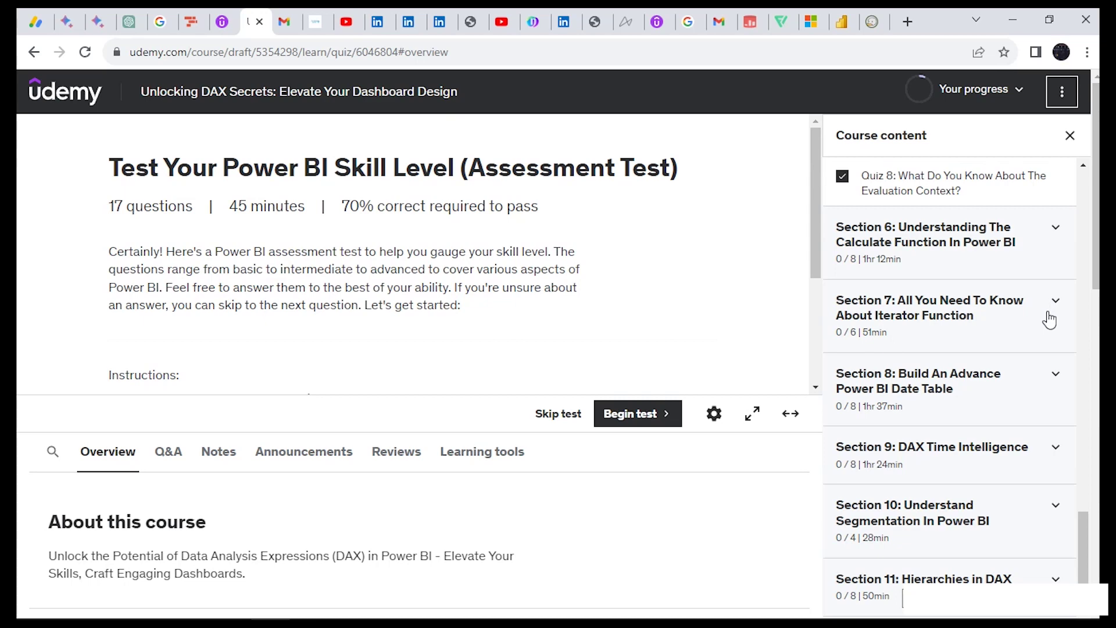
key(alt+Left)
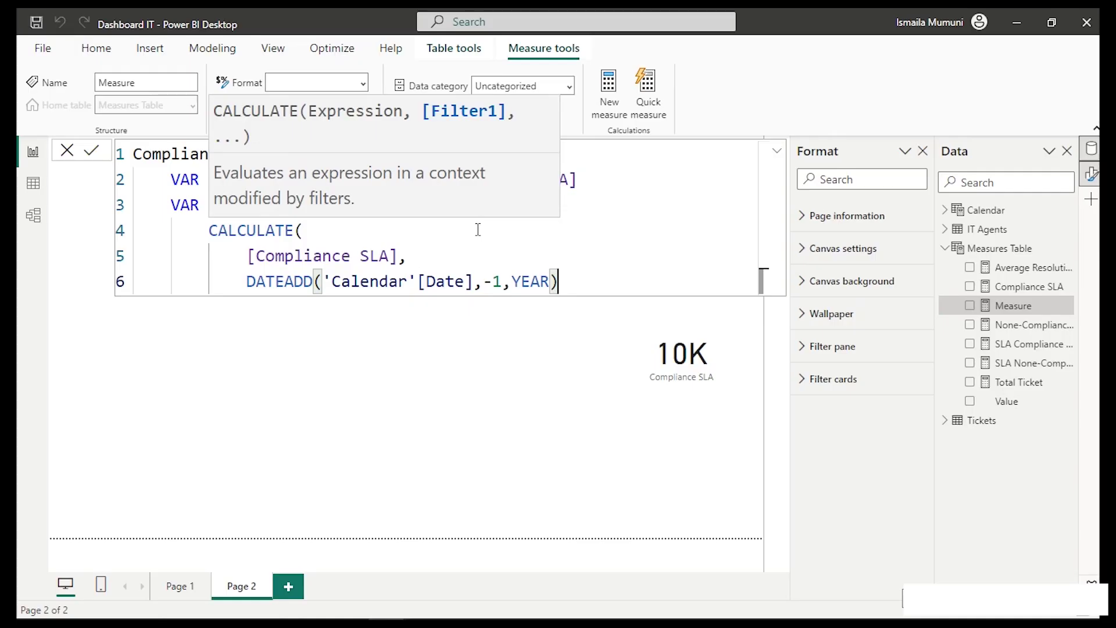
Close the CALCULATE parenthesis and add a RETURN line with an indented line below.
key(Return)
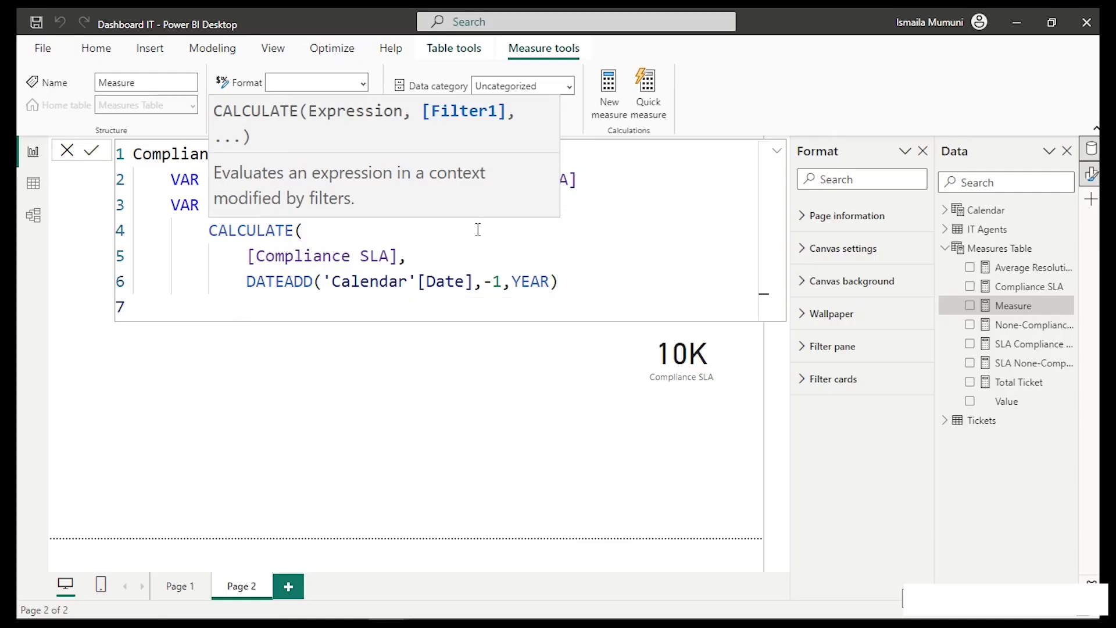
text())
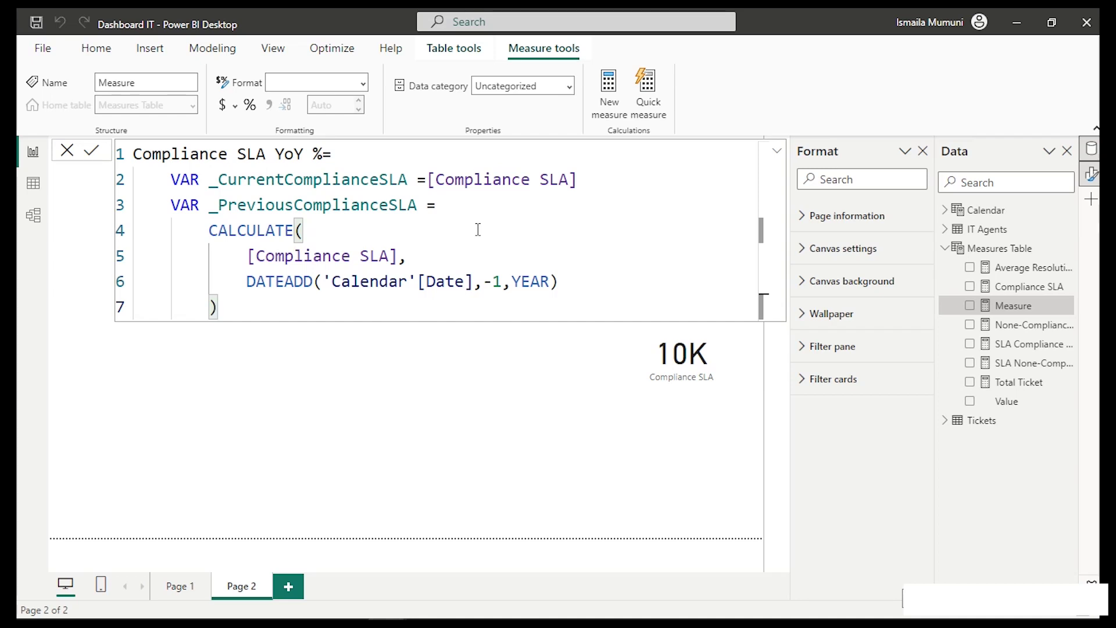
key(Return)
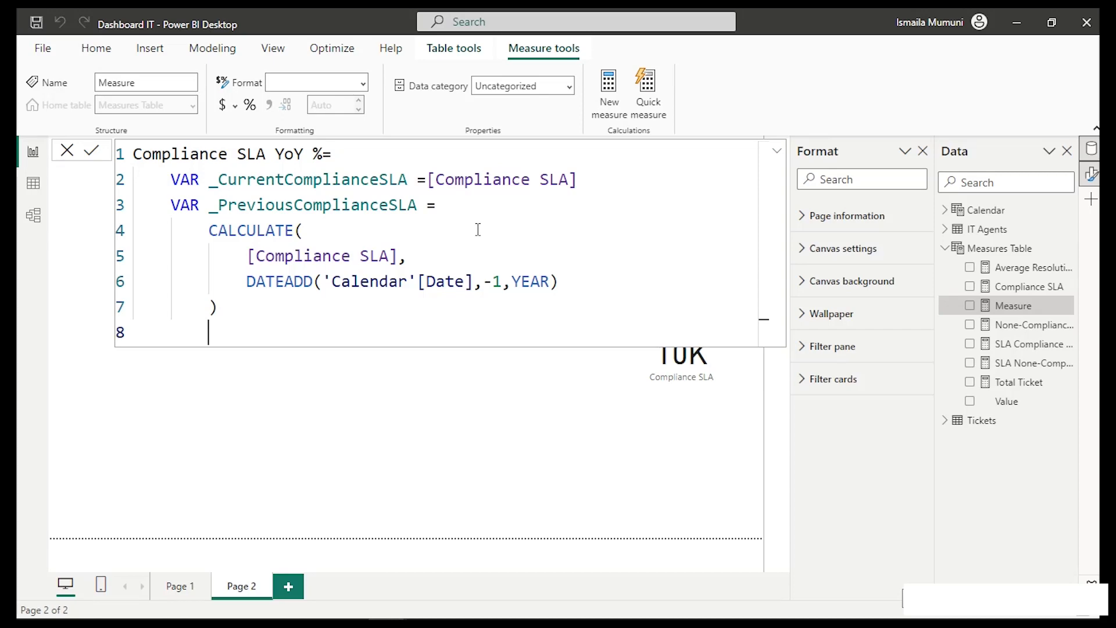
key(BackSpace)
text(Return)
key(Return)
key(Tab)
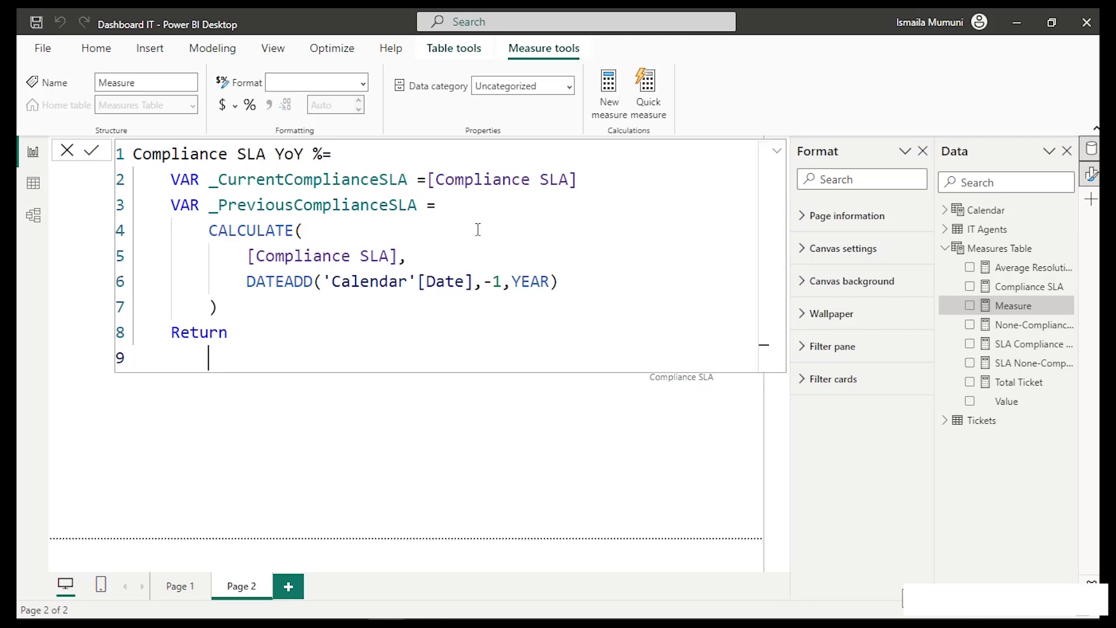
Start an IF with the condition ISBLANK(_CurrentComplianceSLA) ||.
text(if()
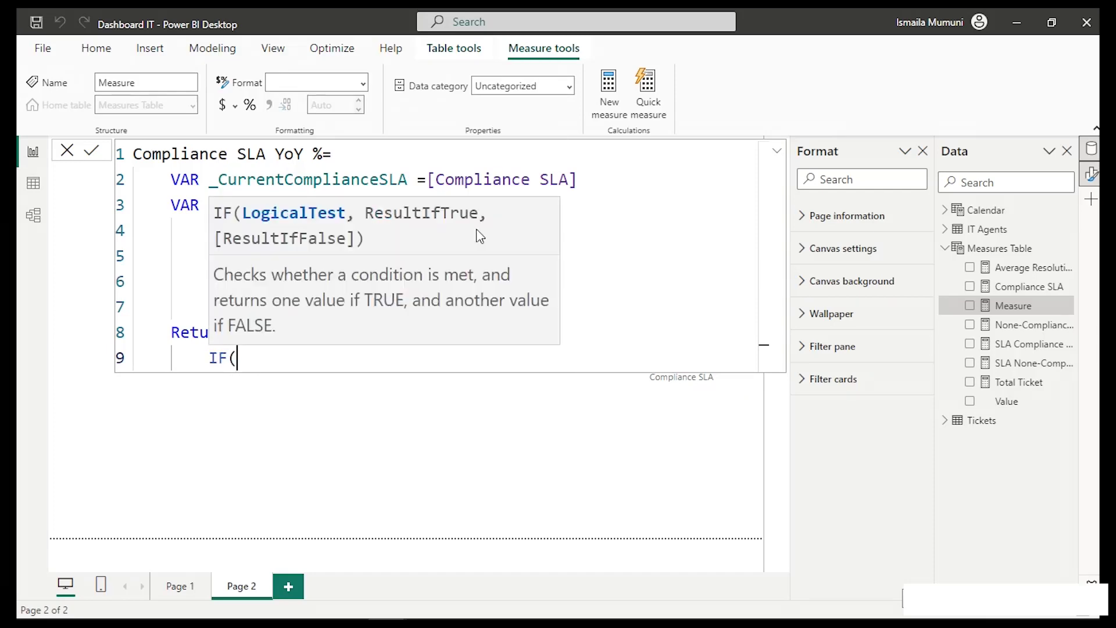
key(Return)
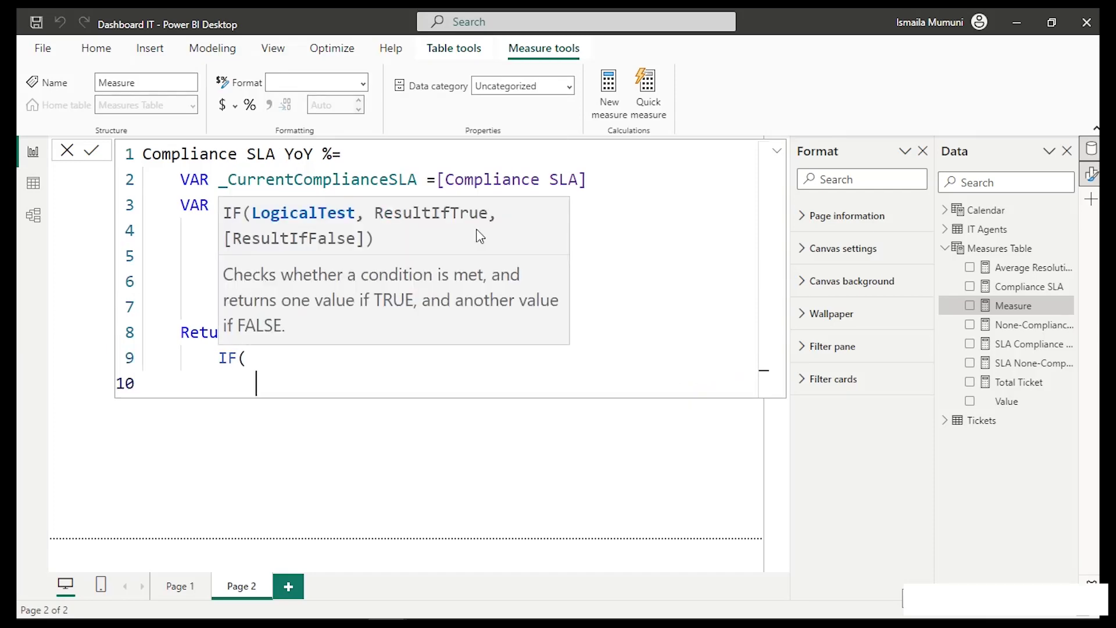
text(isb)
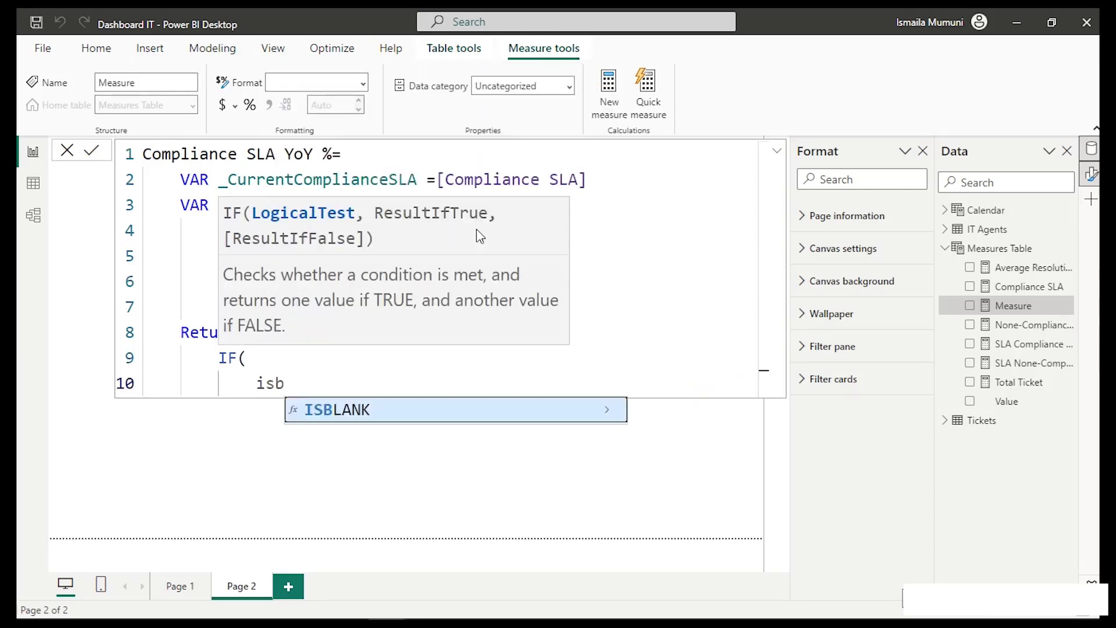
key(Tab)
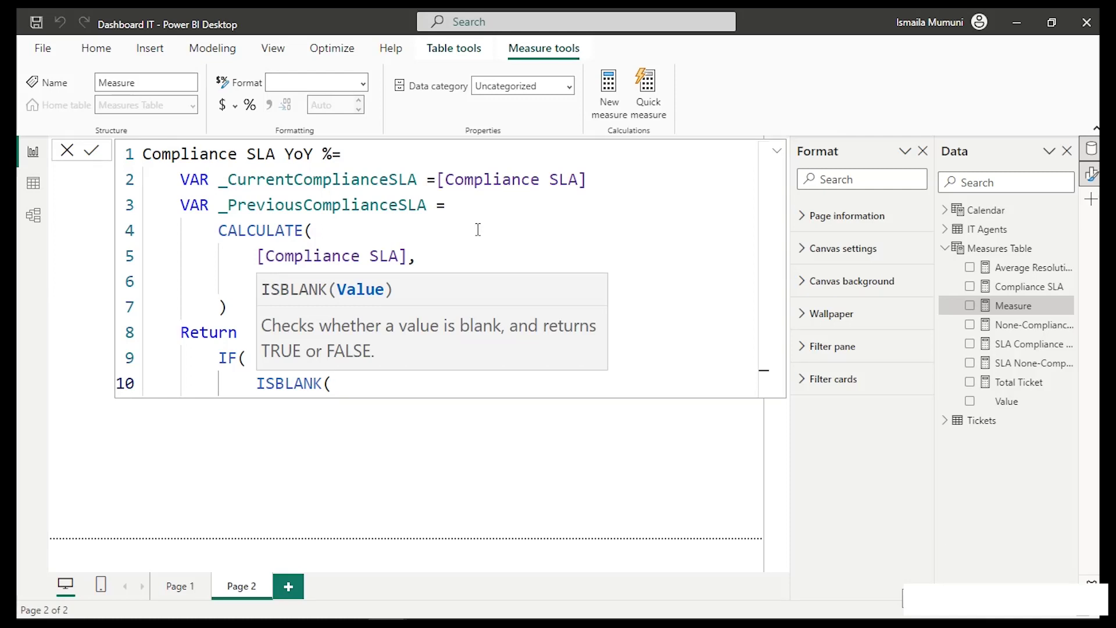
text(_)
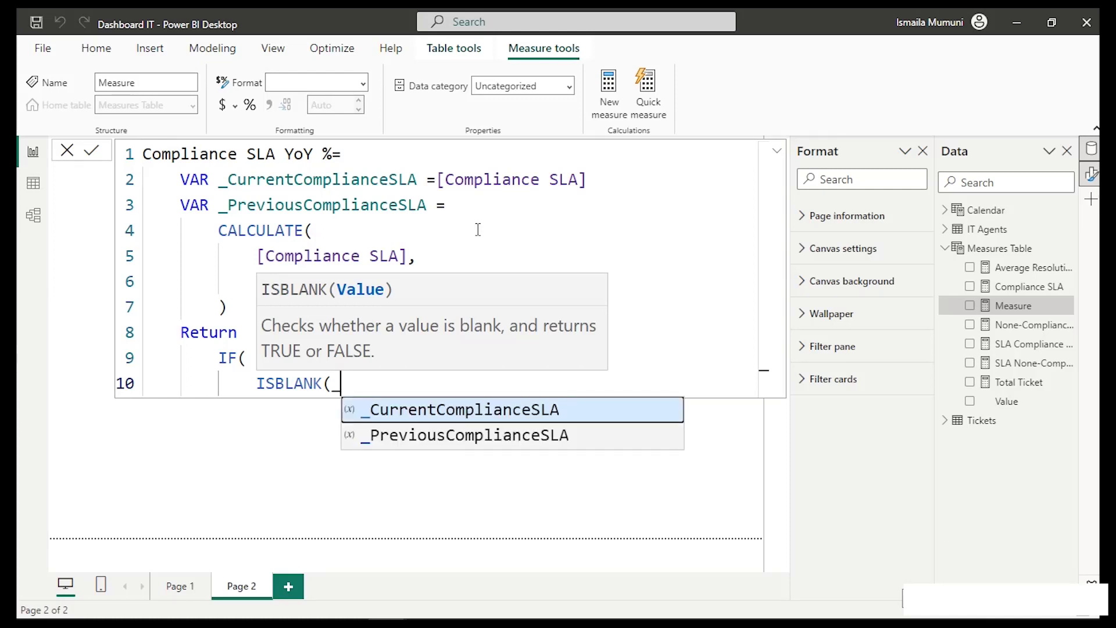
key(BackSpace)
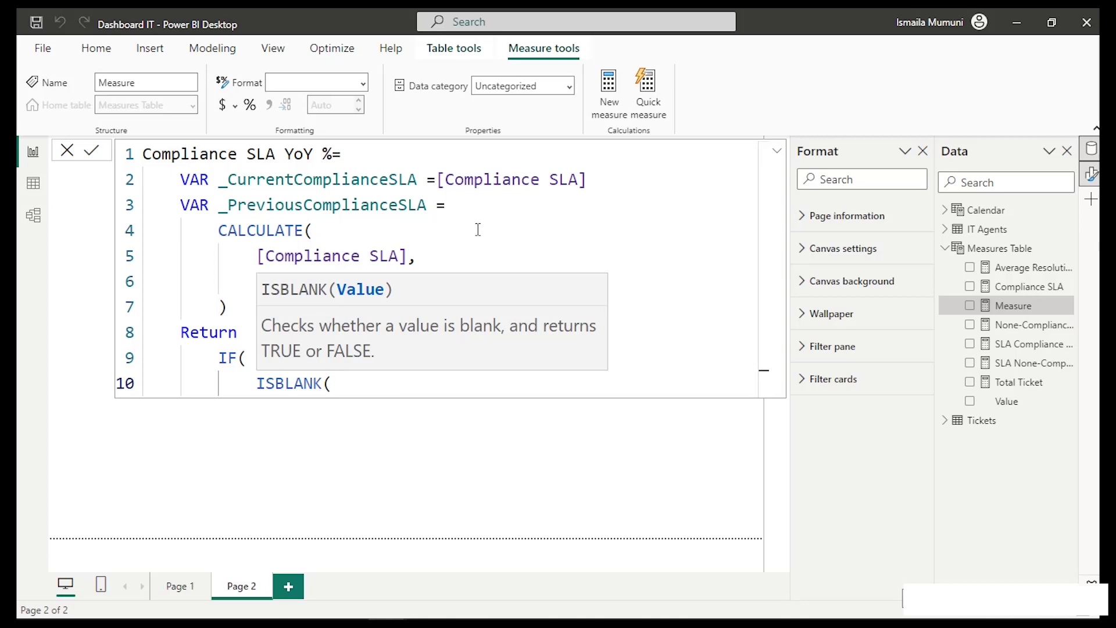
text(c)
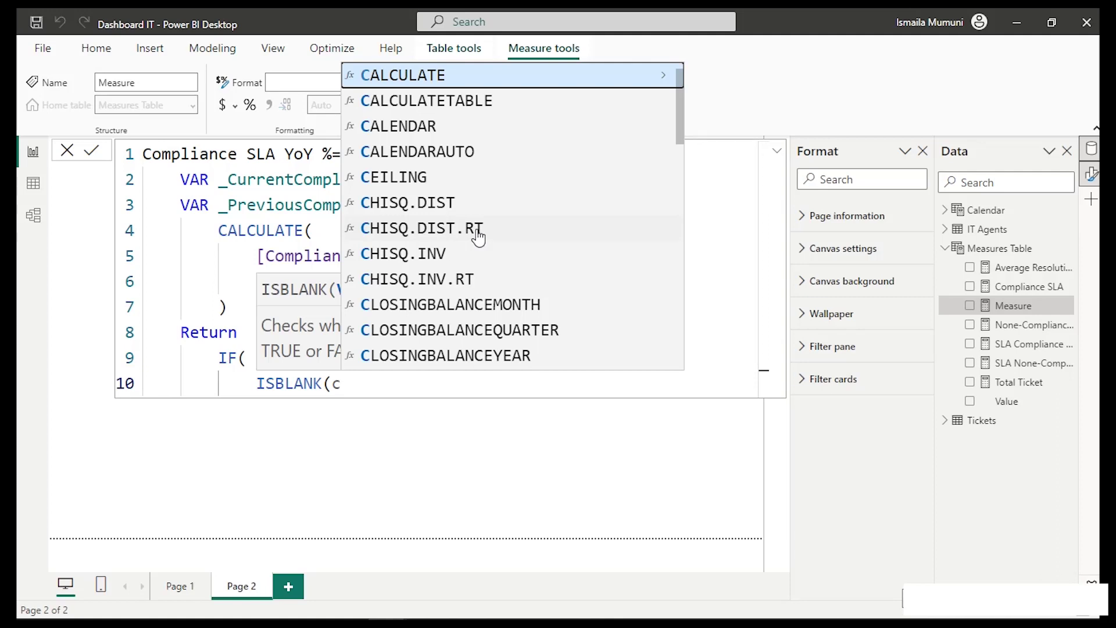
text(u)
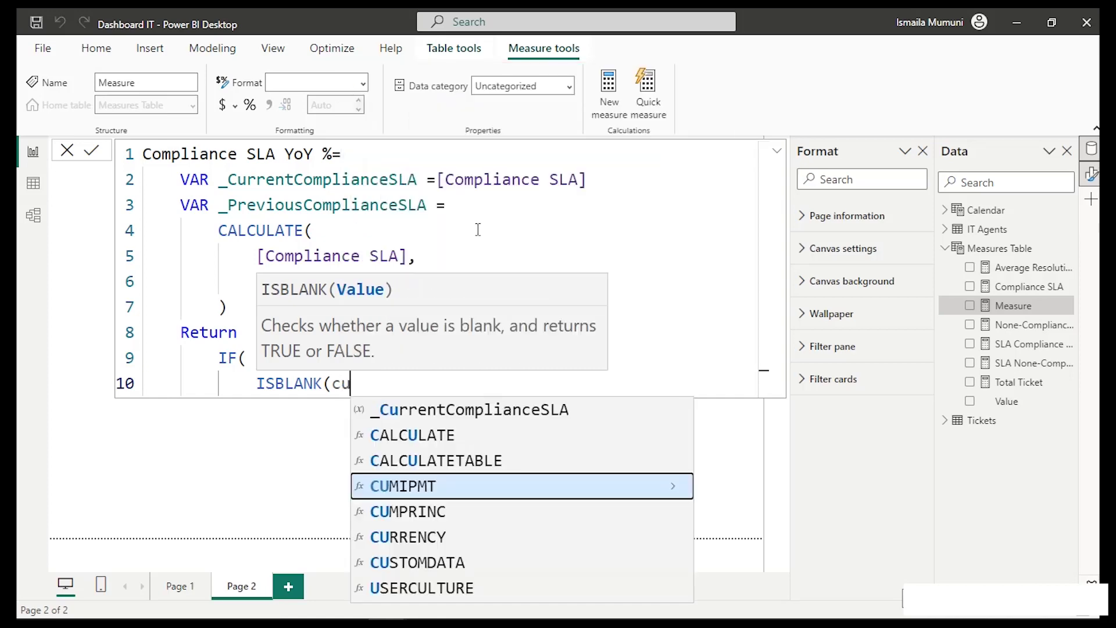
key(BackSpace)
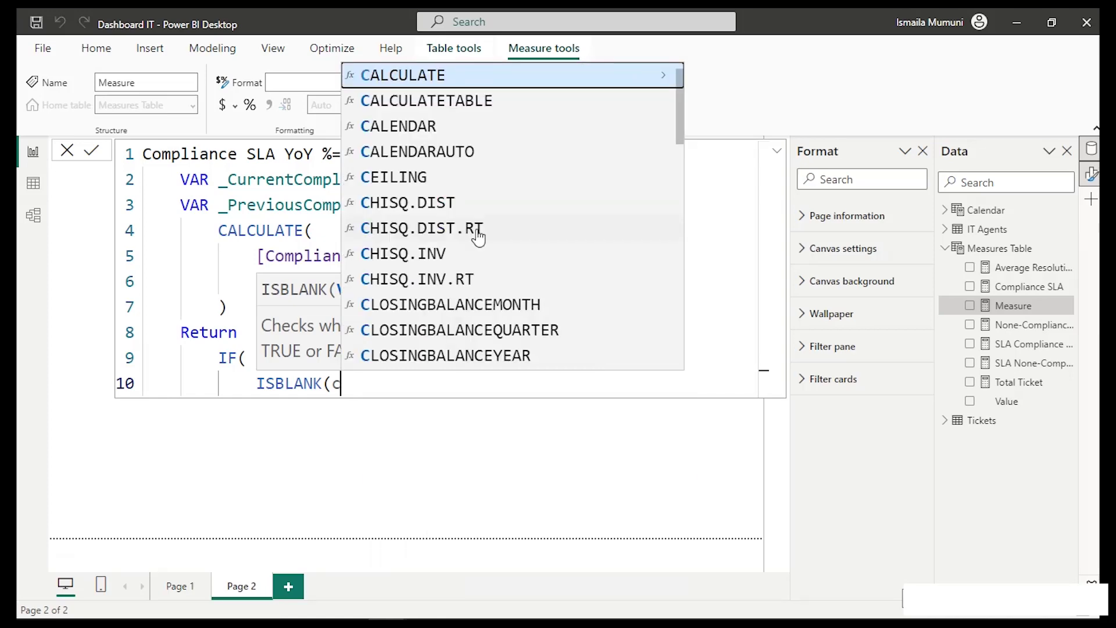
key(BackSpace)
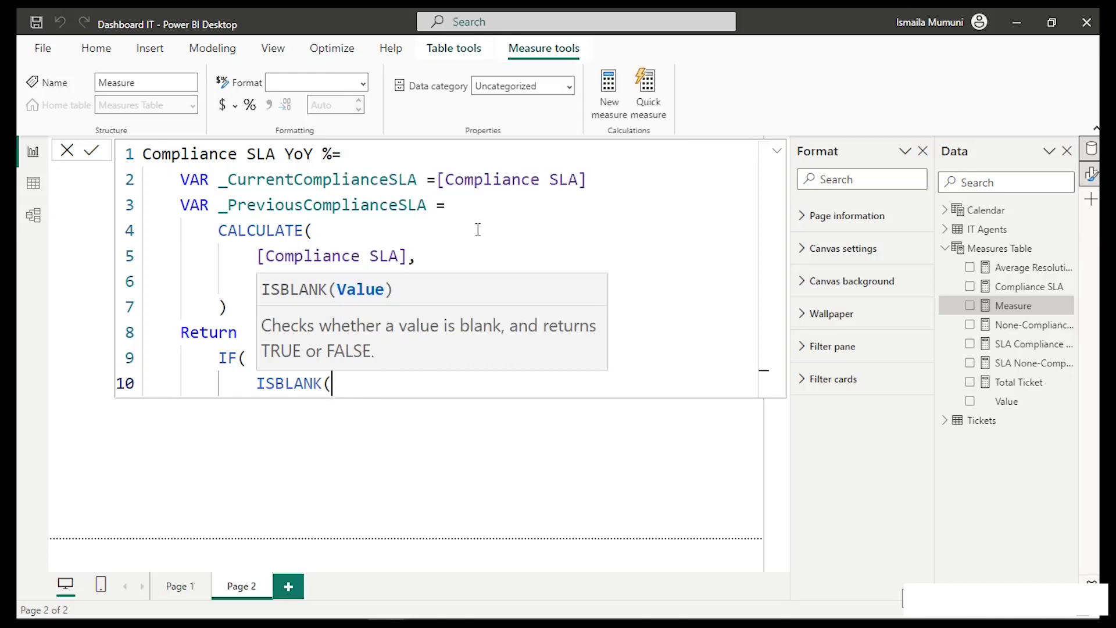
text(_)
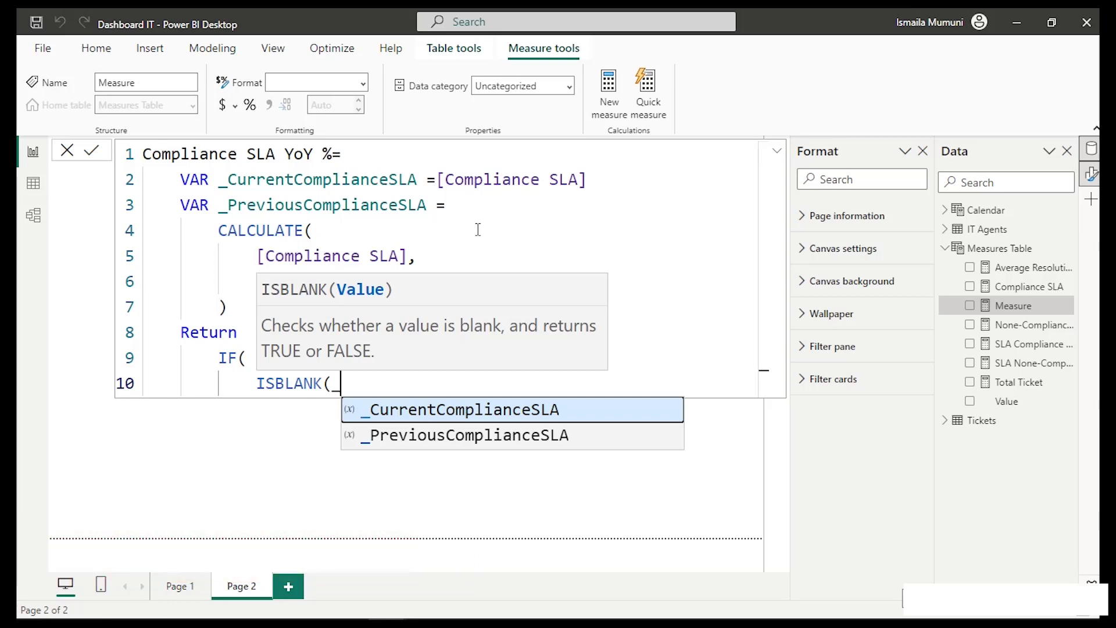
key(Tab)
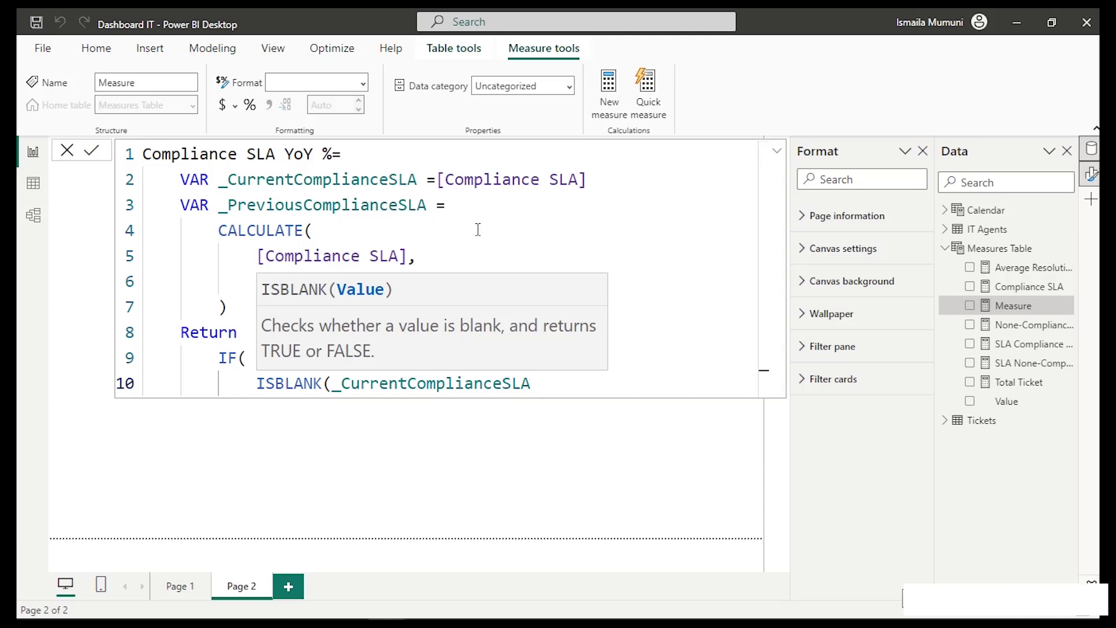
text())
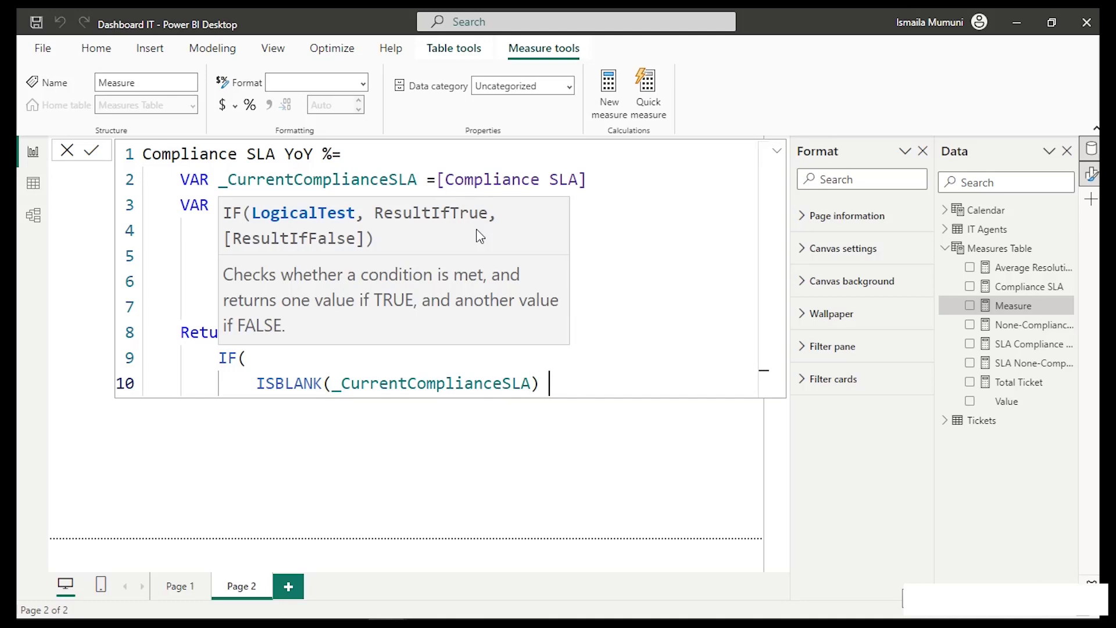
text( ||)
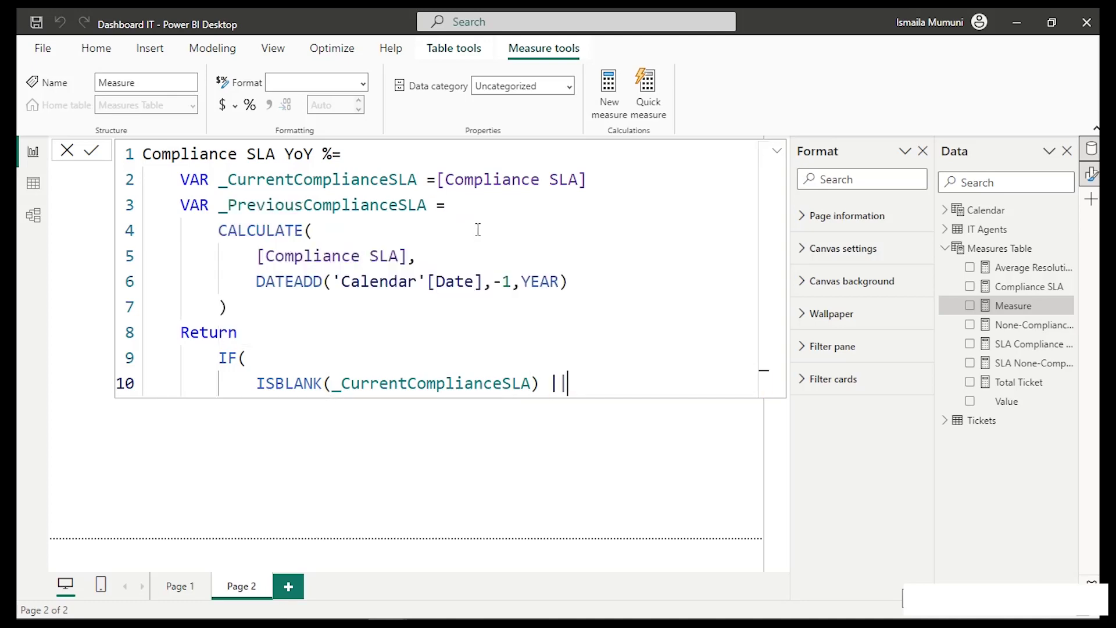
Complete the condition with ISBLANK(_PreviousComplianceSLA) on the next line.
key(Return)
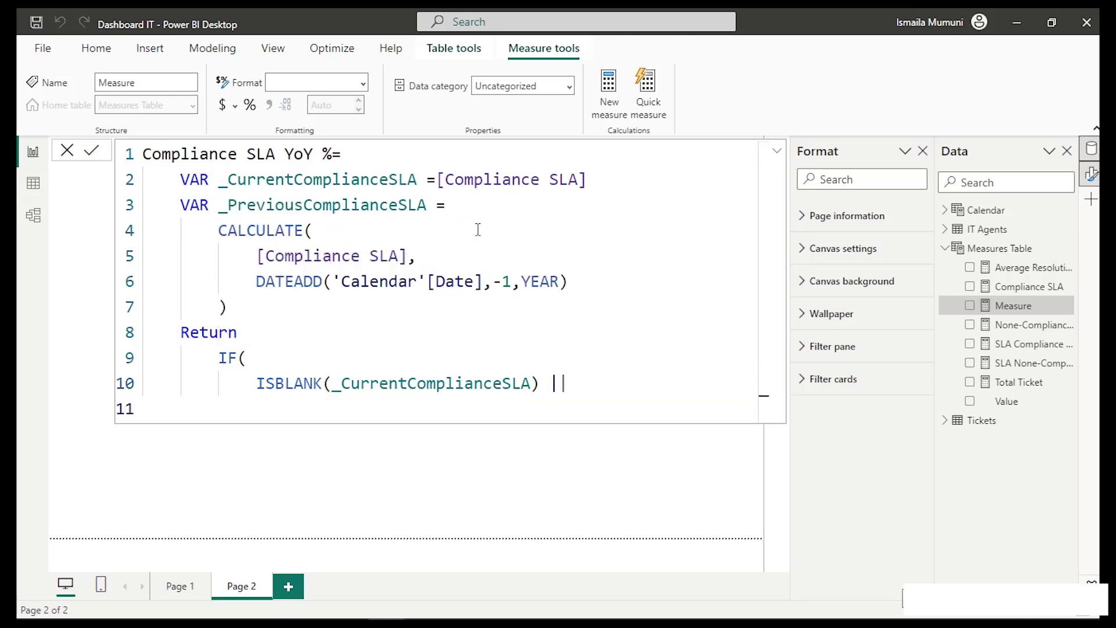
text(_)
key(Down)
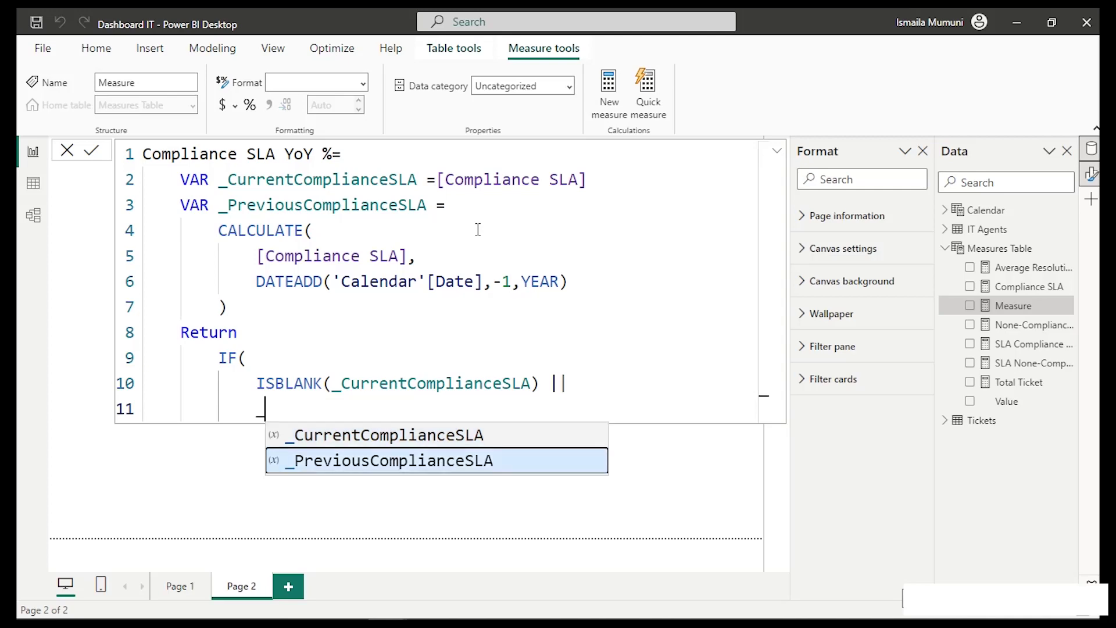
key(Tab)
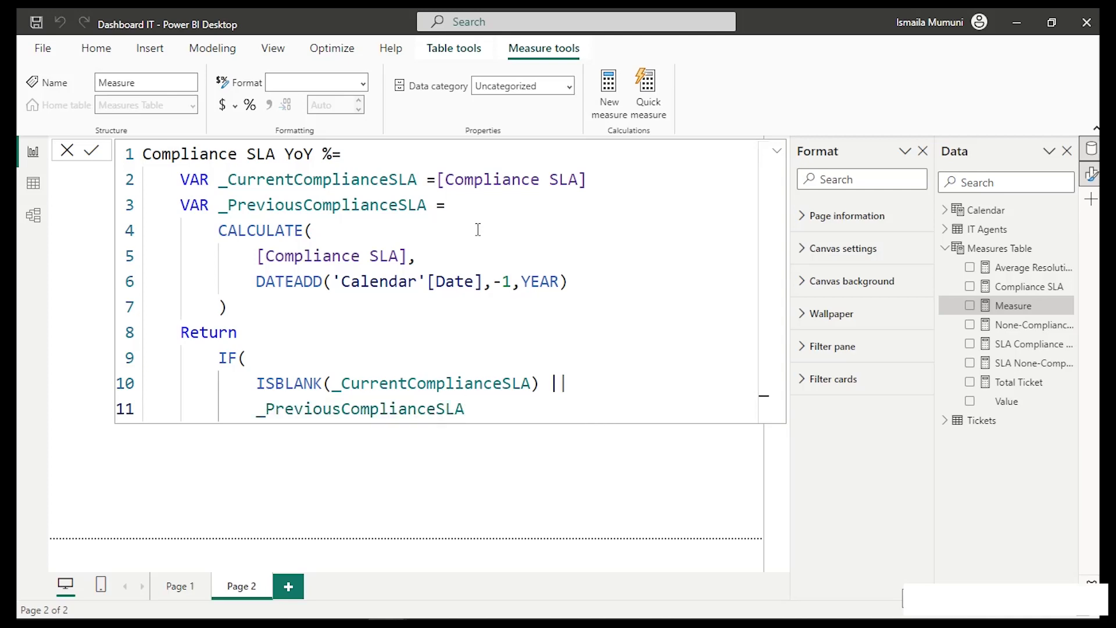
key(BackSpace)
key(BackSpace)
key(BackSpace)
key(BackSpace)
key(BackSpace)
key(BackSpace)
key(BackSpace)
key(BackSpace)
key(BackSpace)
key(BackSpace)
key(BackSpace)
key(BackSpace)
key(BackSpace)
key(BackSpace)
key(BackSpace)
key(BackSpace)
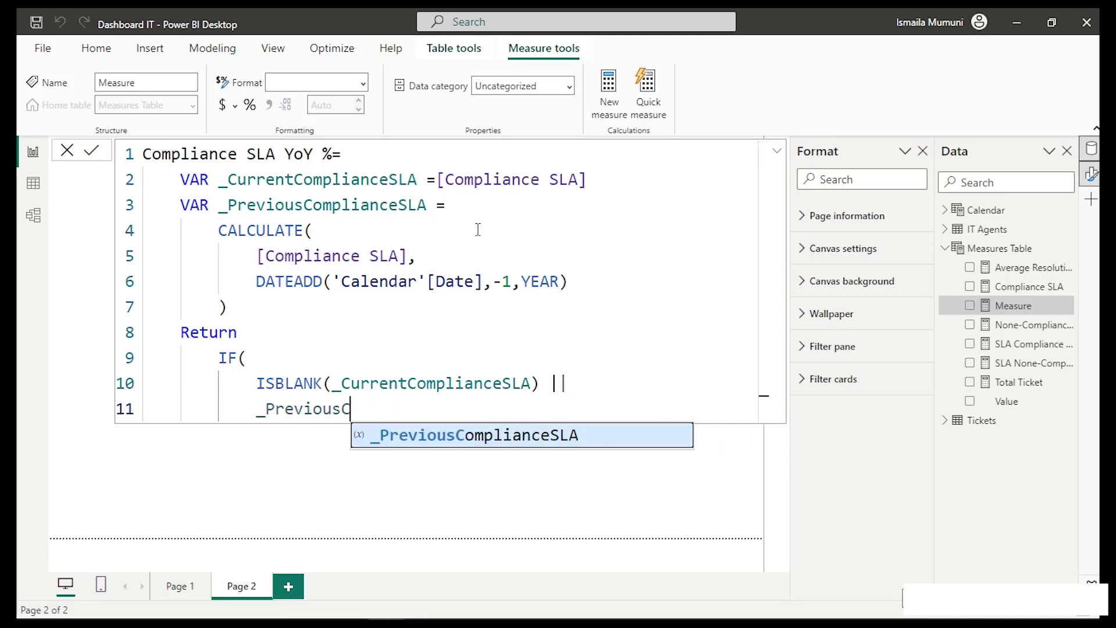
key(BackSpace)
key(BackSpace)
key(BackSpace)
key(BackSpace)
key(BackSpace)
key(BackSpace)
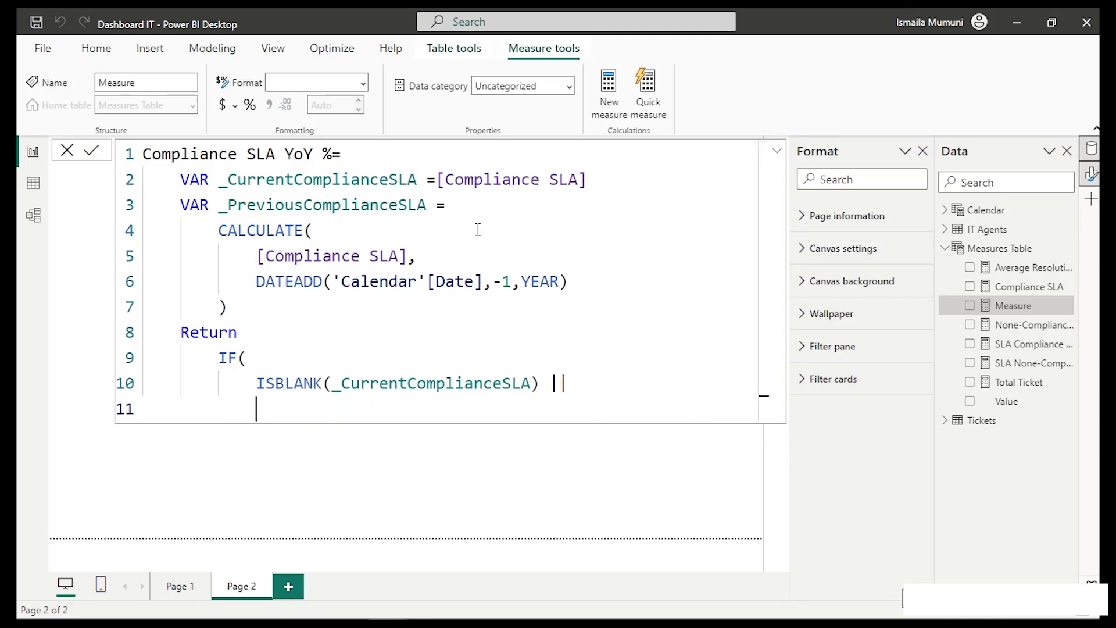
text(isb)
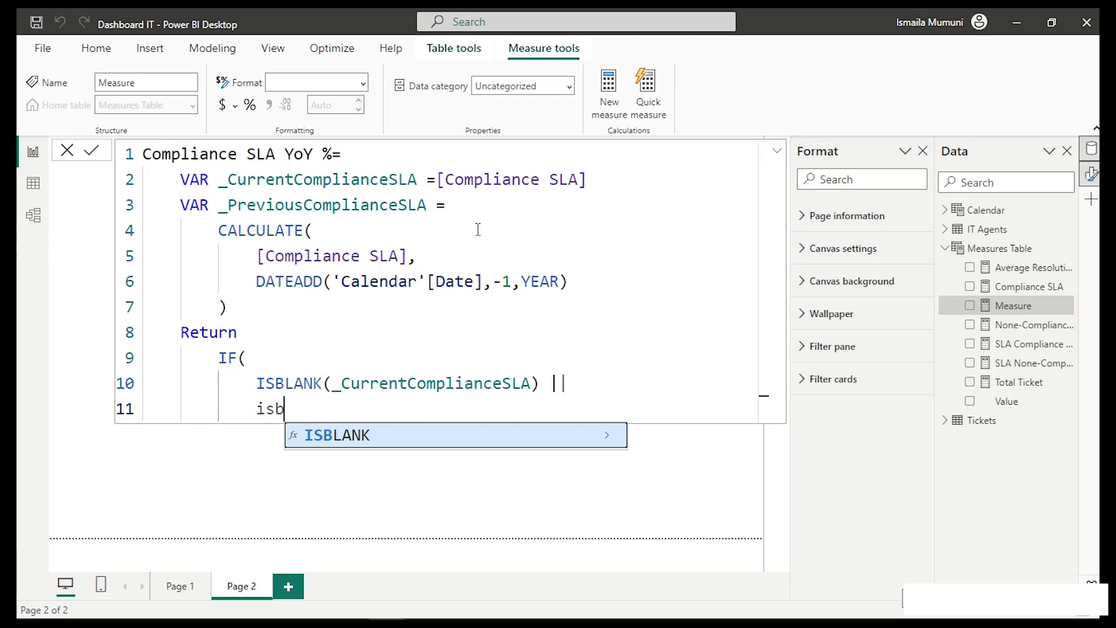
key(Tab)
text(_)
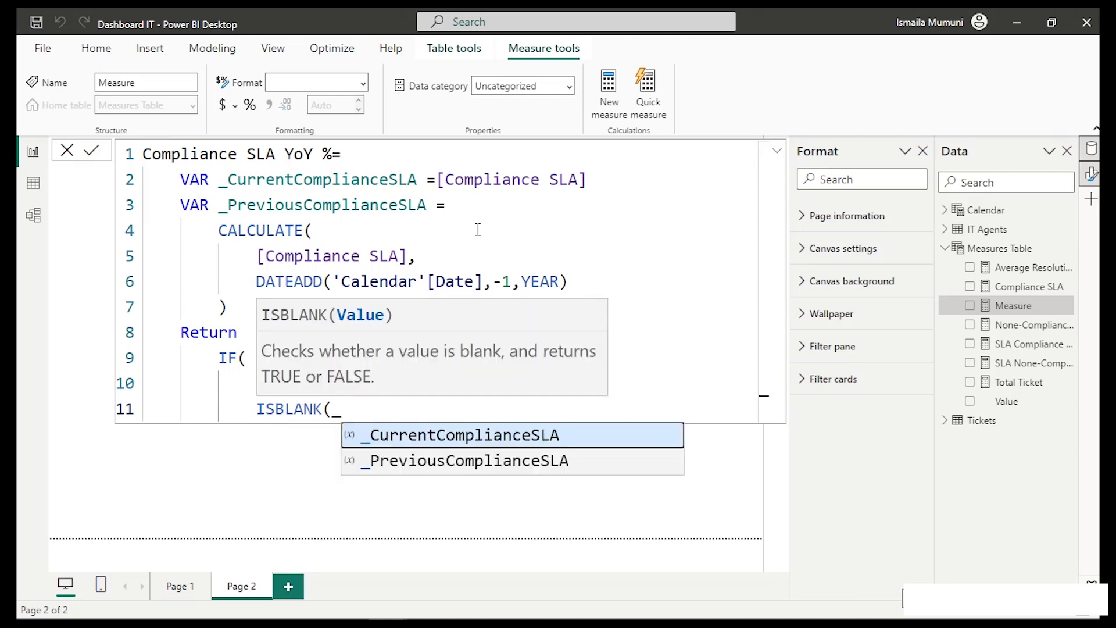
key(Down)
key(Tab)
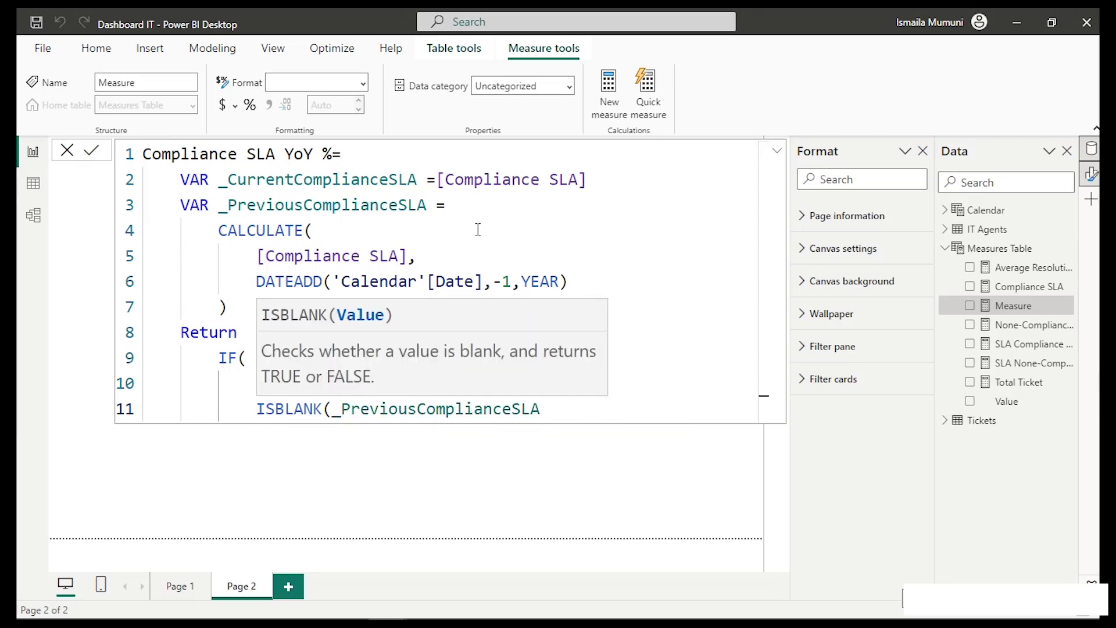
text(),)
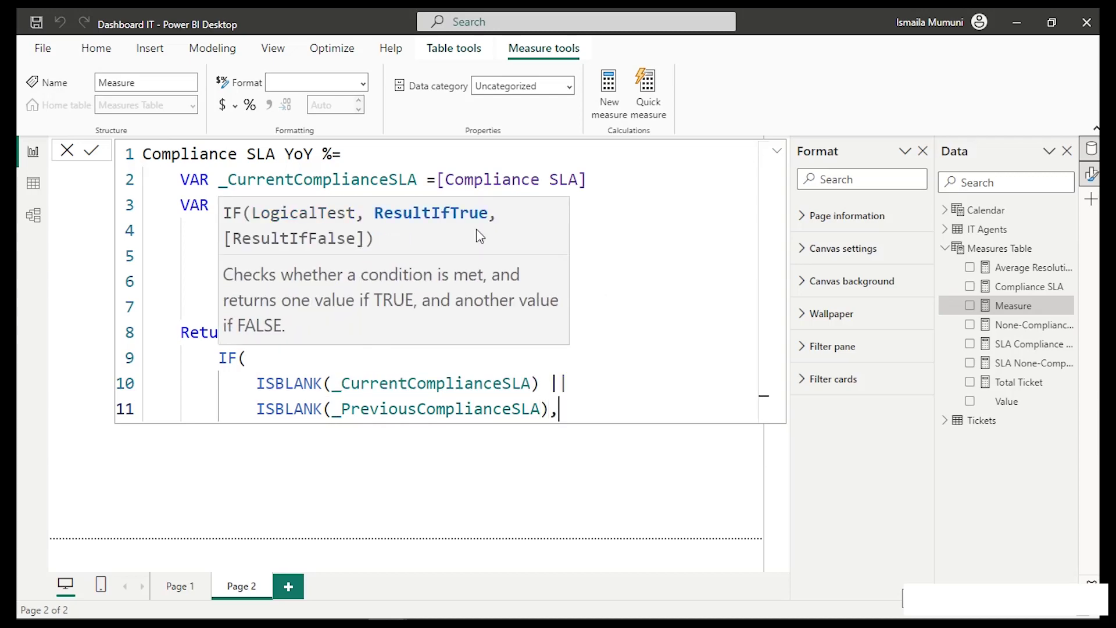
Make BLANK() the IF's true result and start a line for the false result.
text(bl)
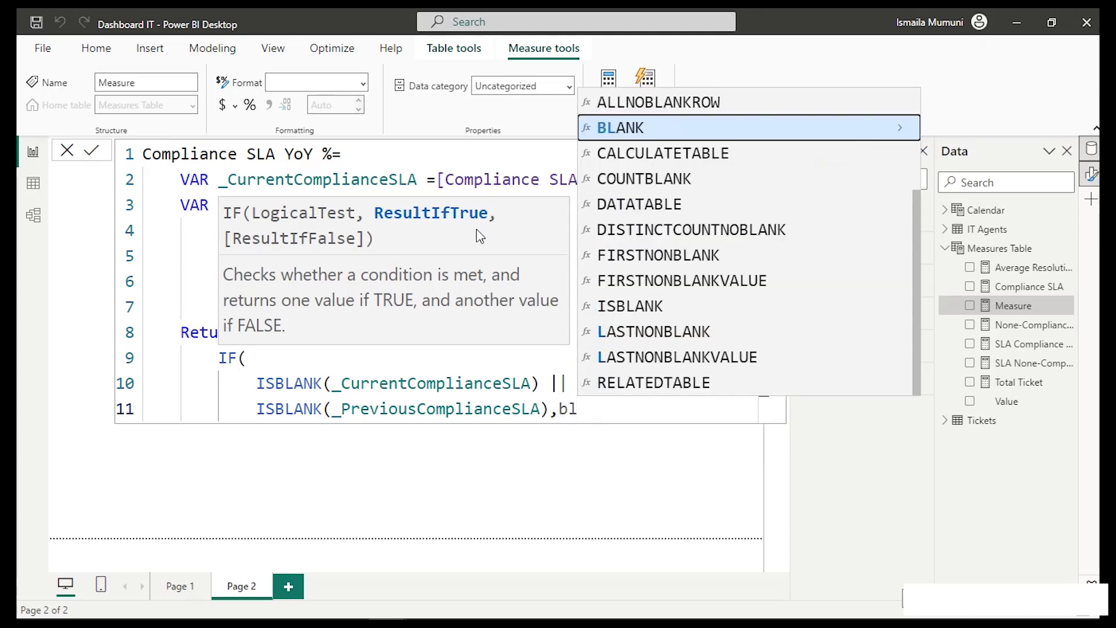
key(Tab)
text(())
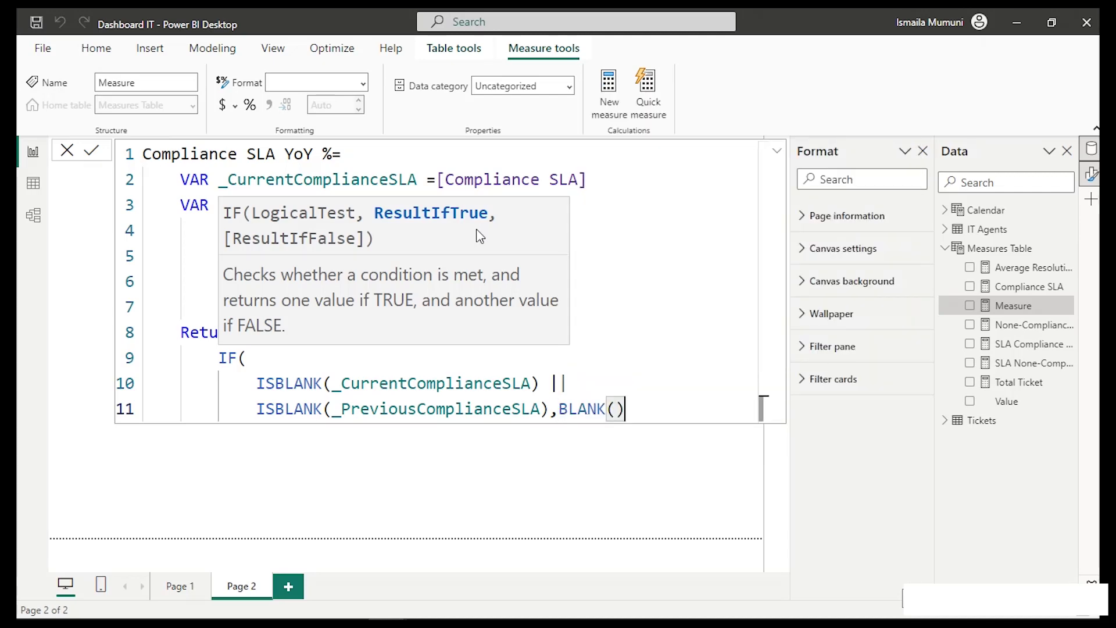
text(,)
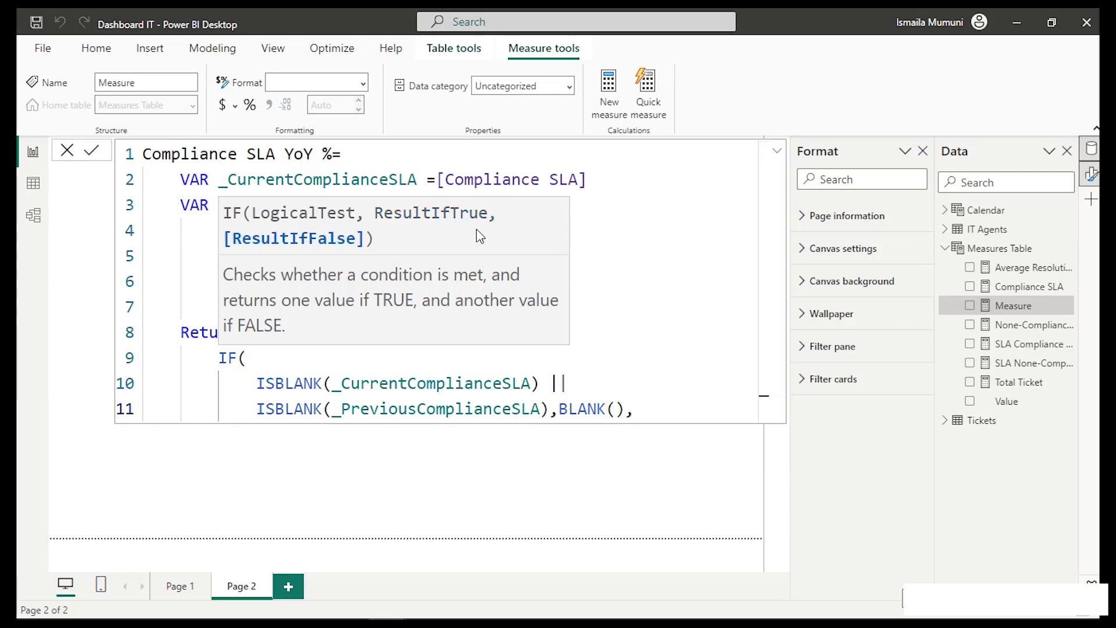
key(shift+Return)
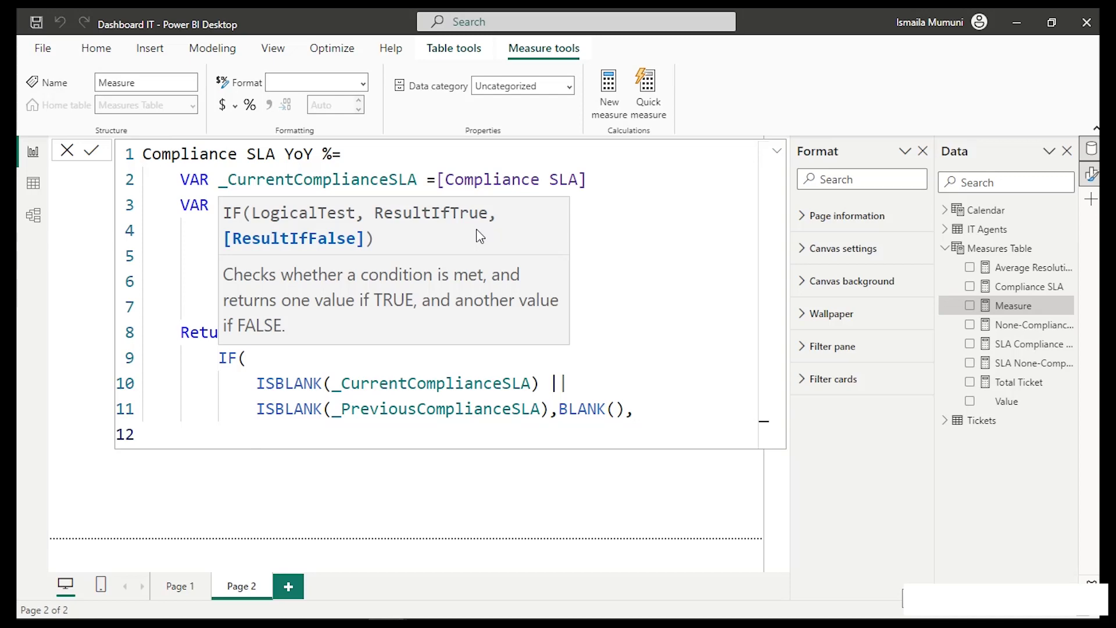
Start DIVIDE with the numerator _CurrentComplianceSLA - _PreviousComplianceSLA.
text(div)
key(Tab)
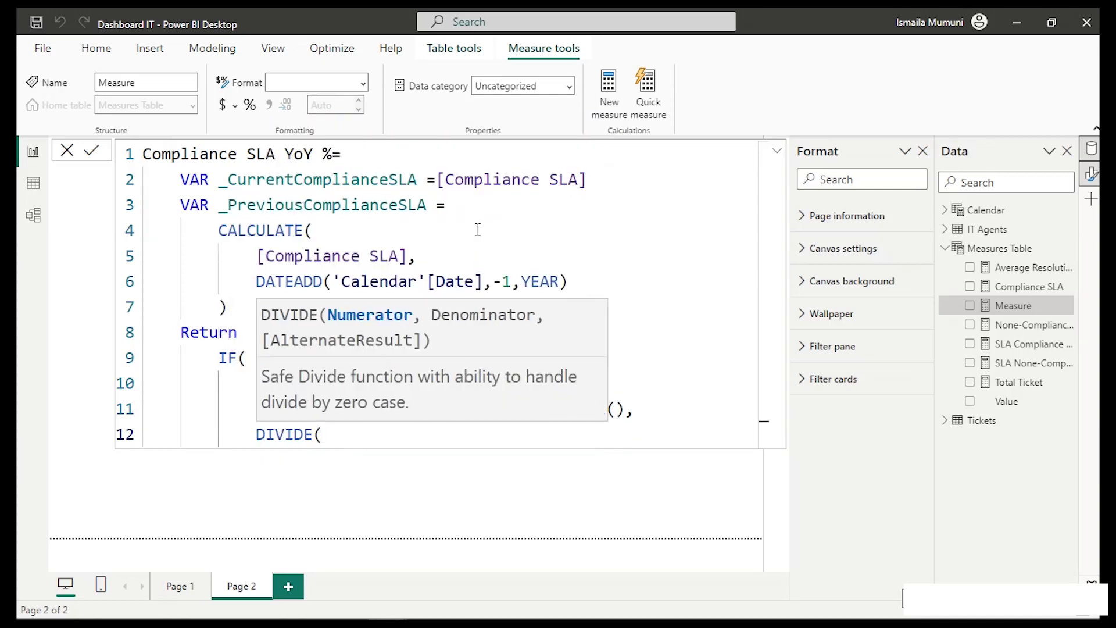
key(shift+Return)
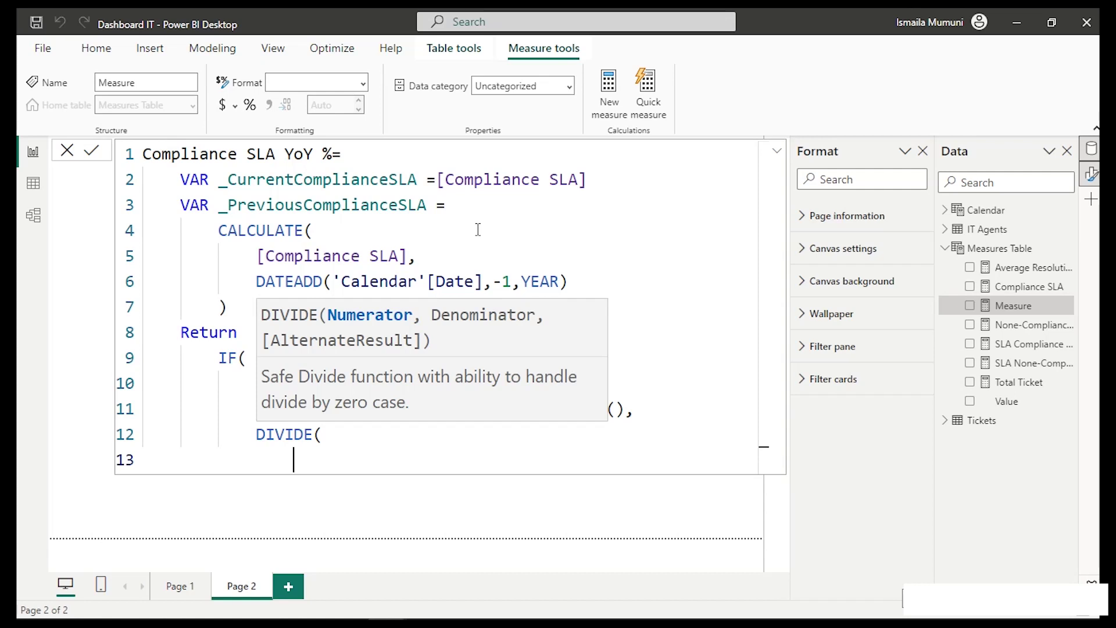
text(_CurrentComplianceSLA)
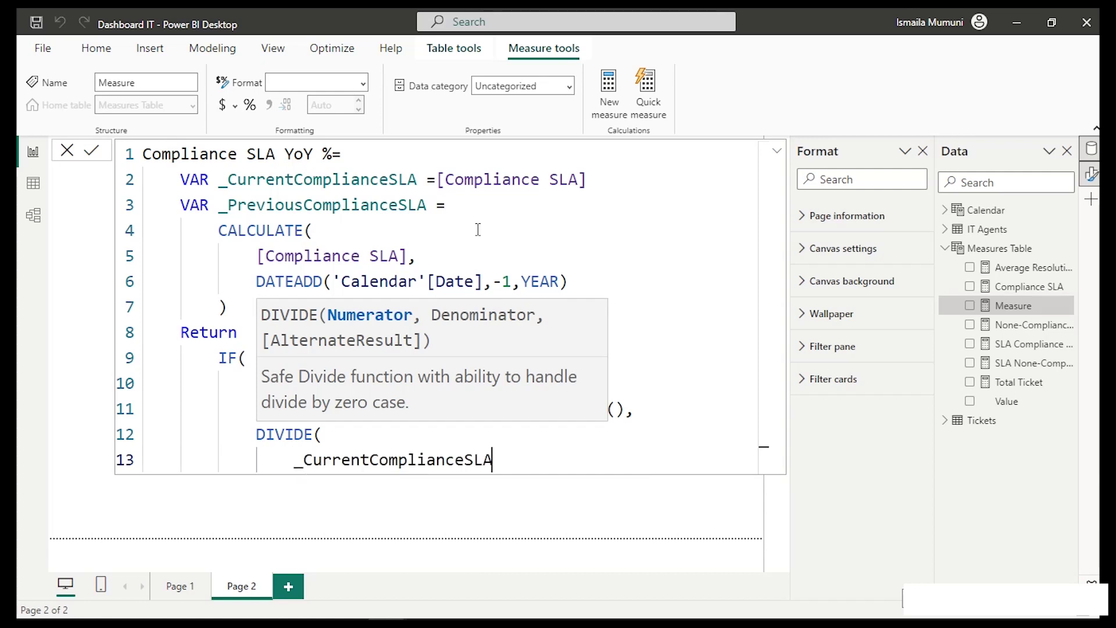
text( -)
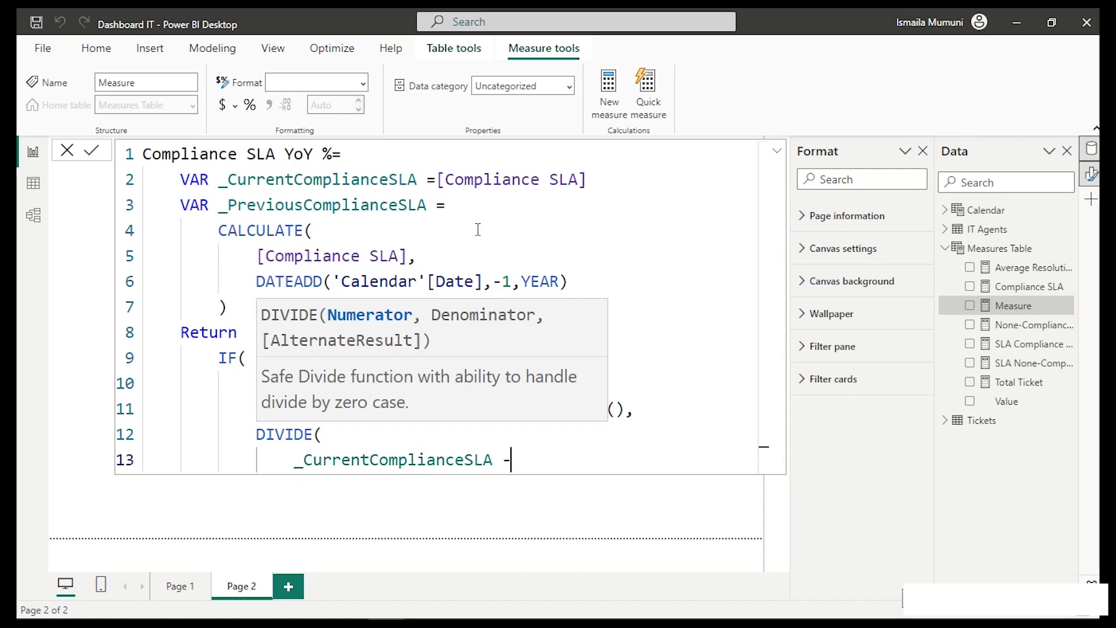
text(_)
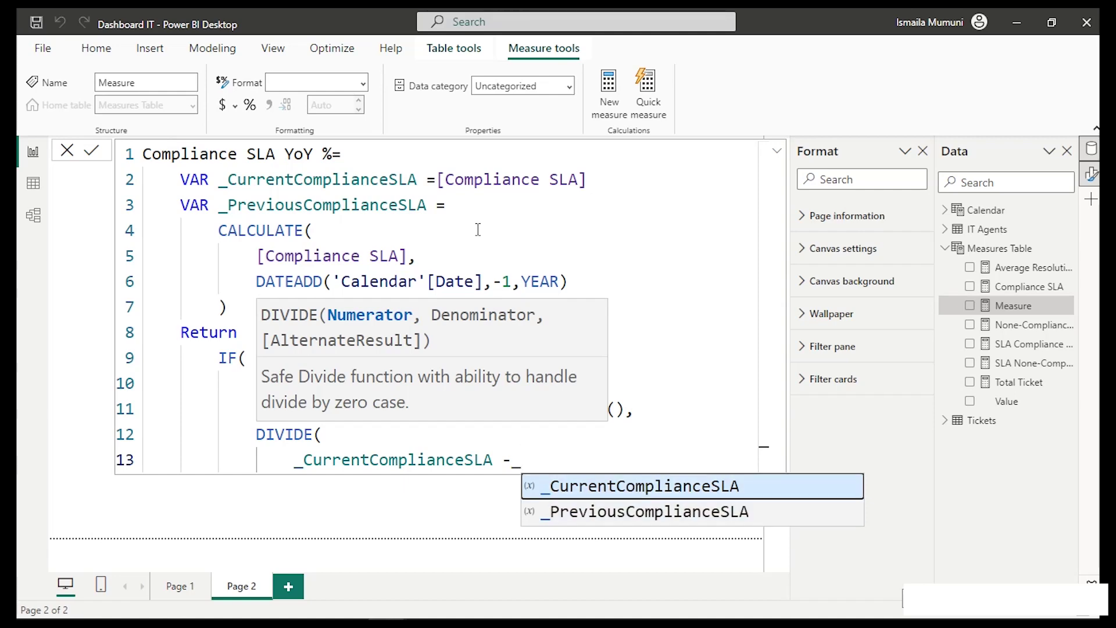
key(Down)
key(Tab)
text(,)
Give DIVIDE the denominator _PreviousComplianceSLA and an alternate result of 0.
key(Return)
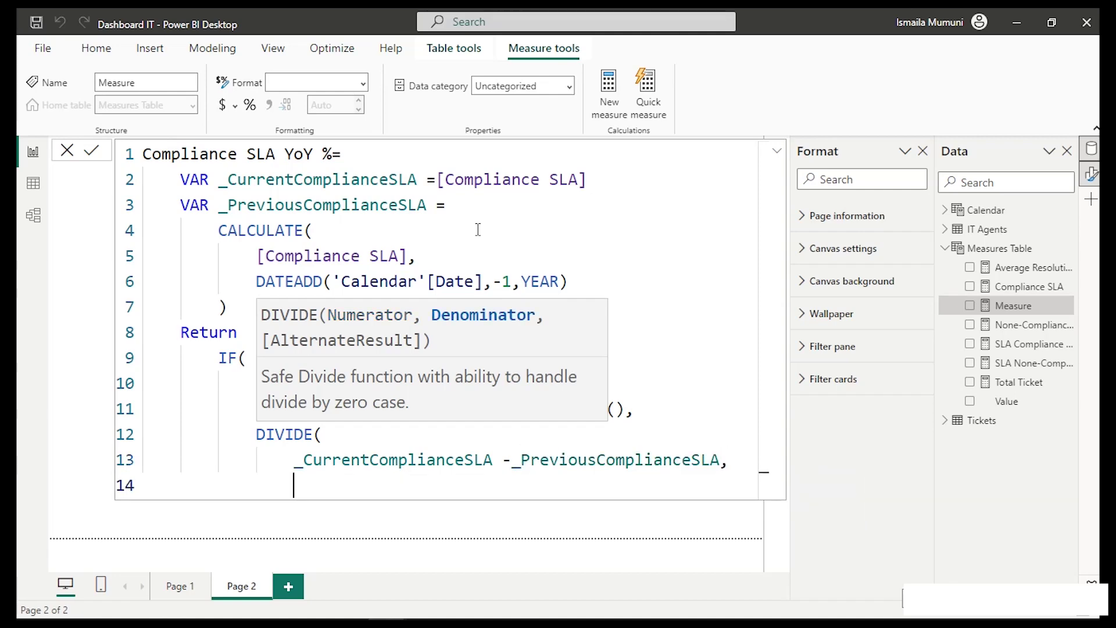
text(_)
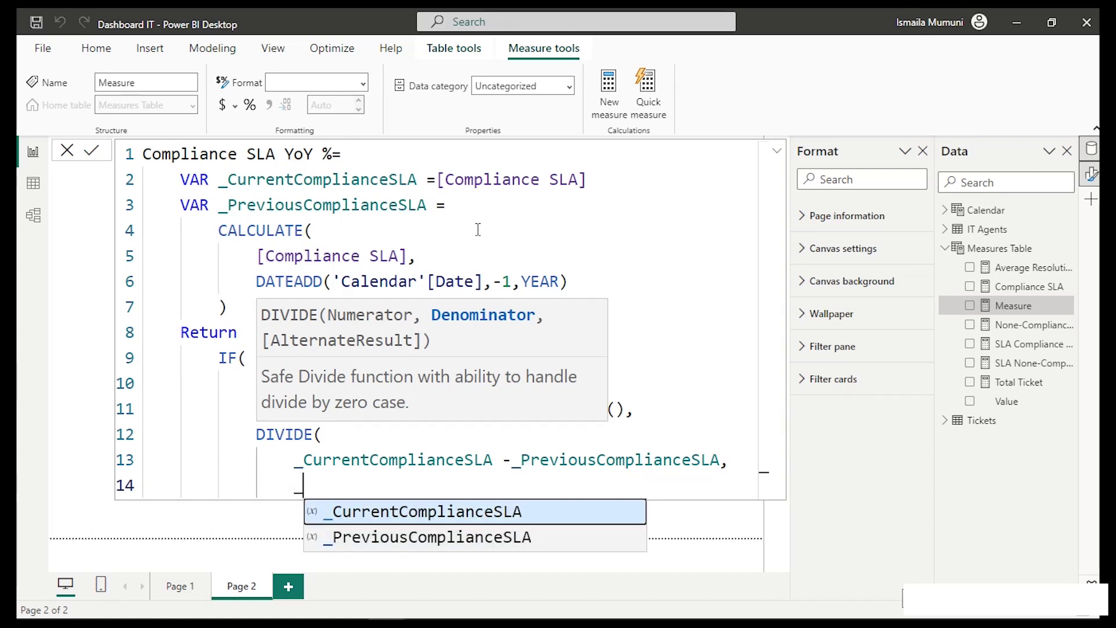
key(Down)
key(Tab)
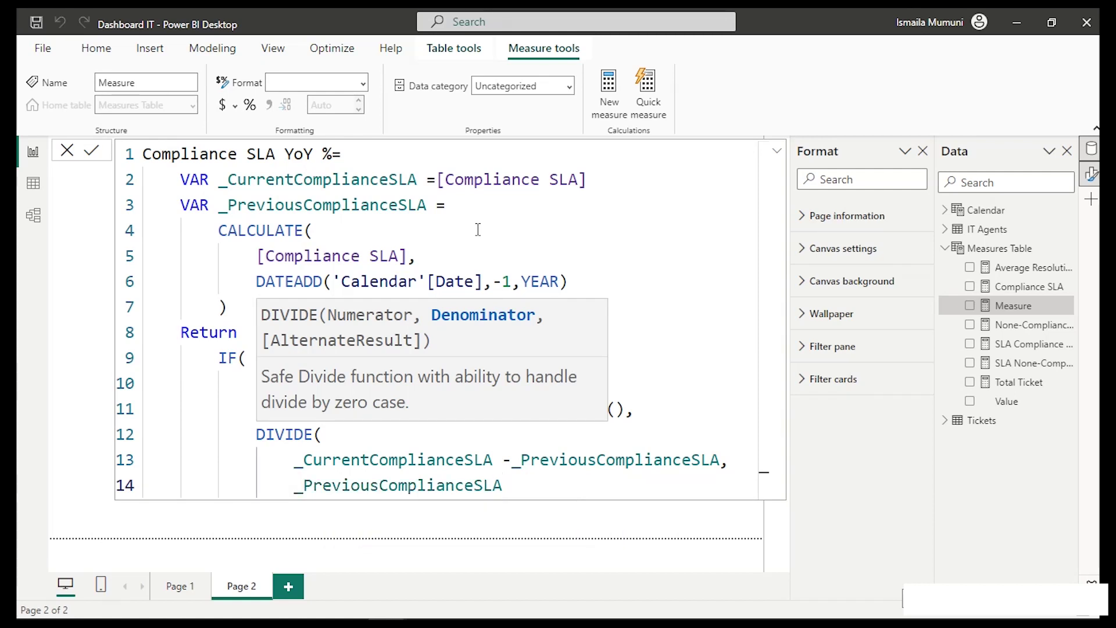
key(Return)
key(BackSpace)
key(BackSpace)
key(BackSpace)
key(BackSpace)
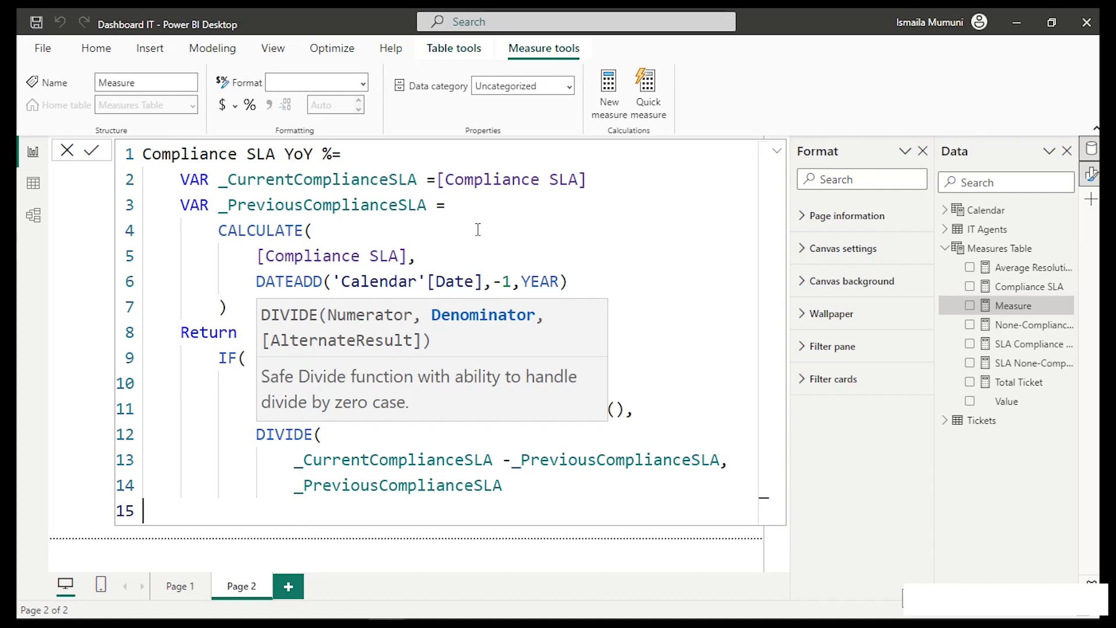
text(,)
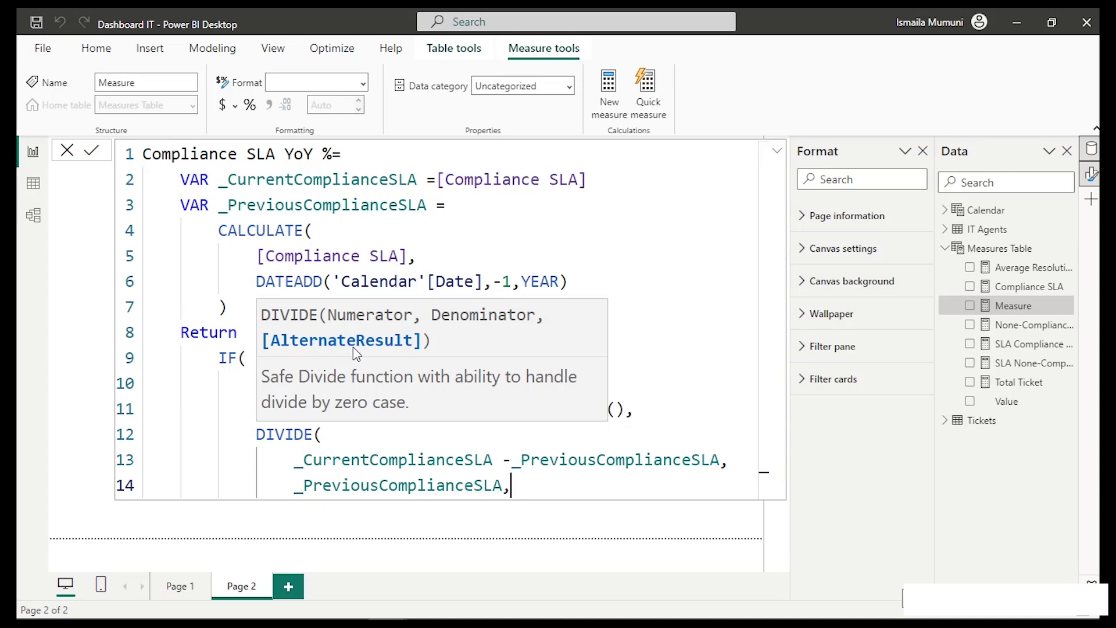
text(b)
key(BackSpace)
text(0)
Close the DIVIDE and IF parentheses to finish the Compliance SLA YoY % formula.
key(Return)
text())
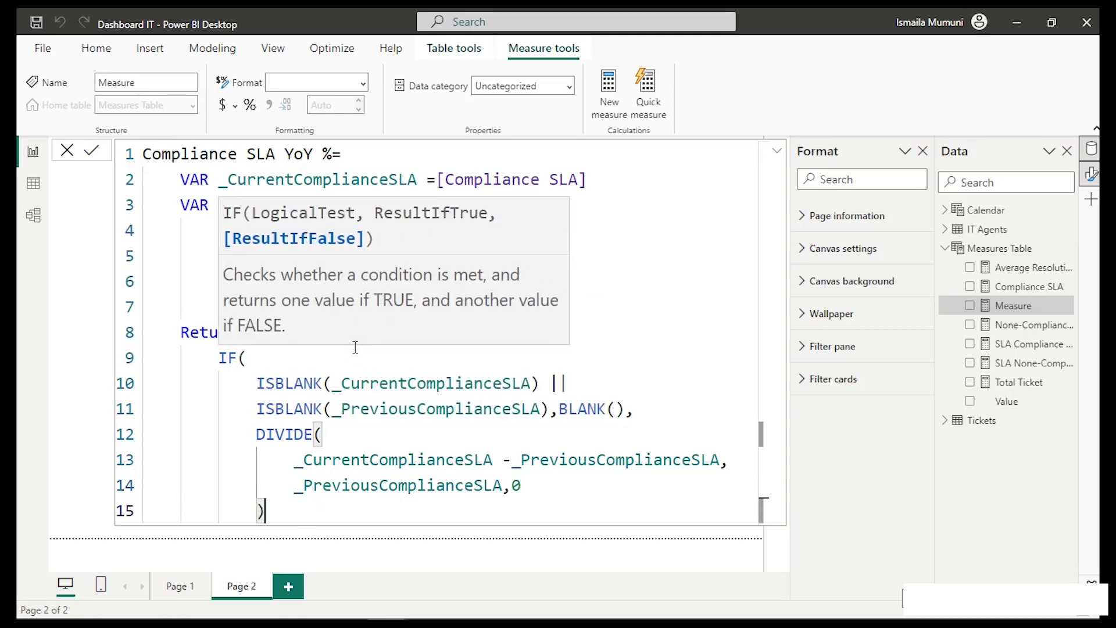
key(Return)
text())
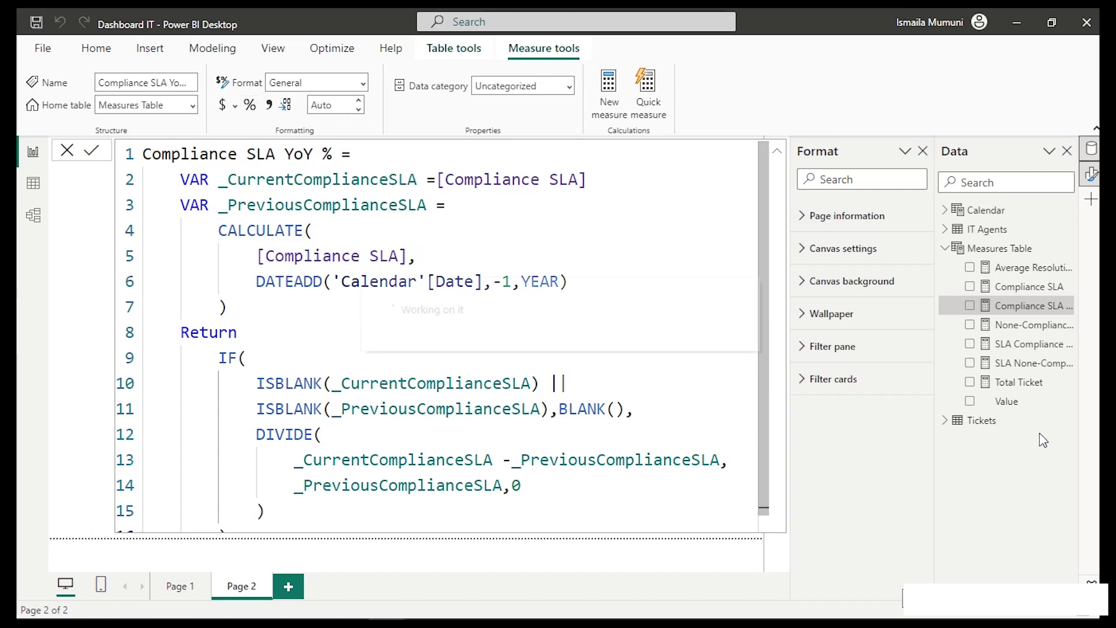
Add a Compliance SLA YoY % card to Page 2 and move it into position.
click(981, 428)
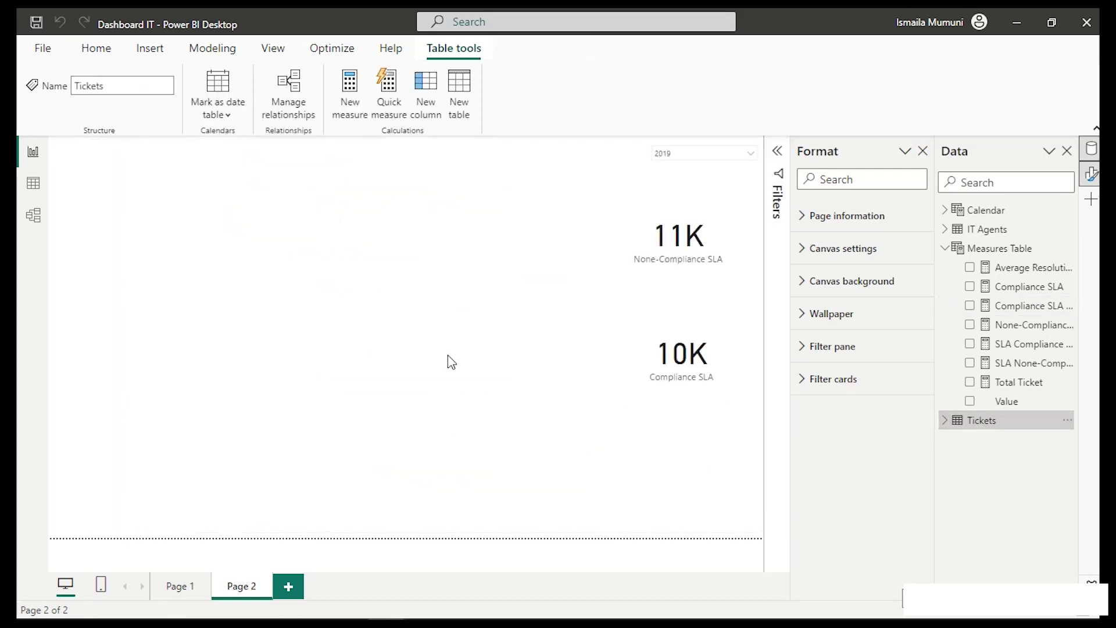
click(395, 349)
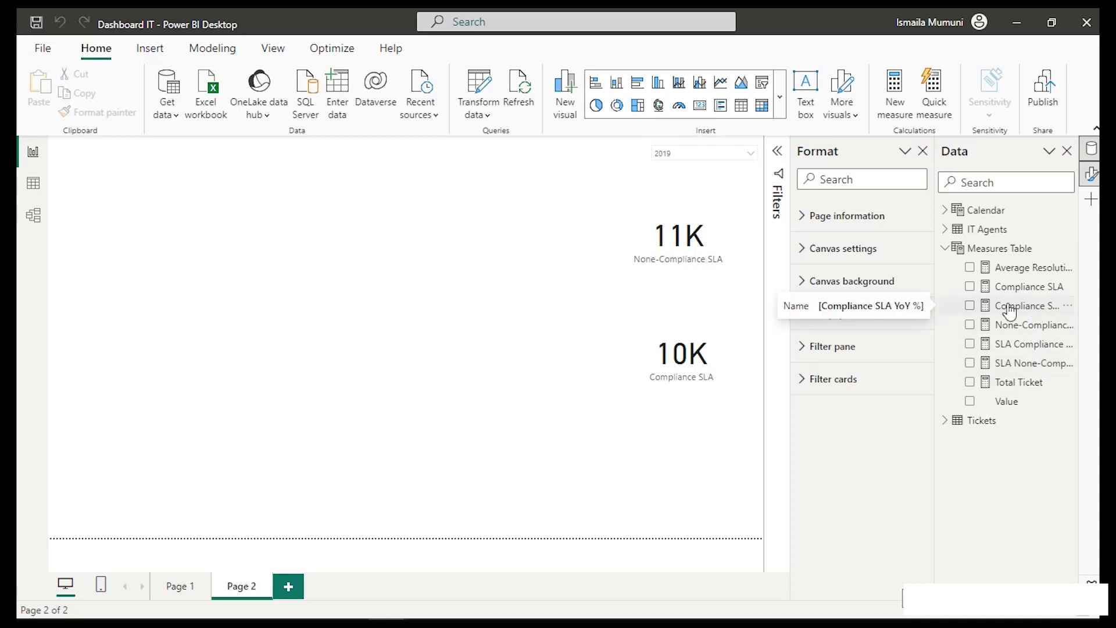
click(970, 310)
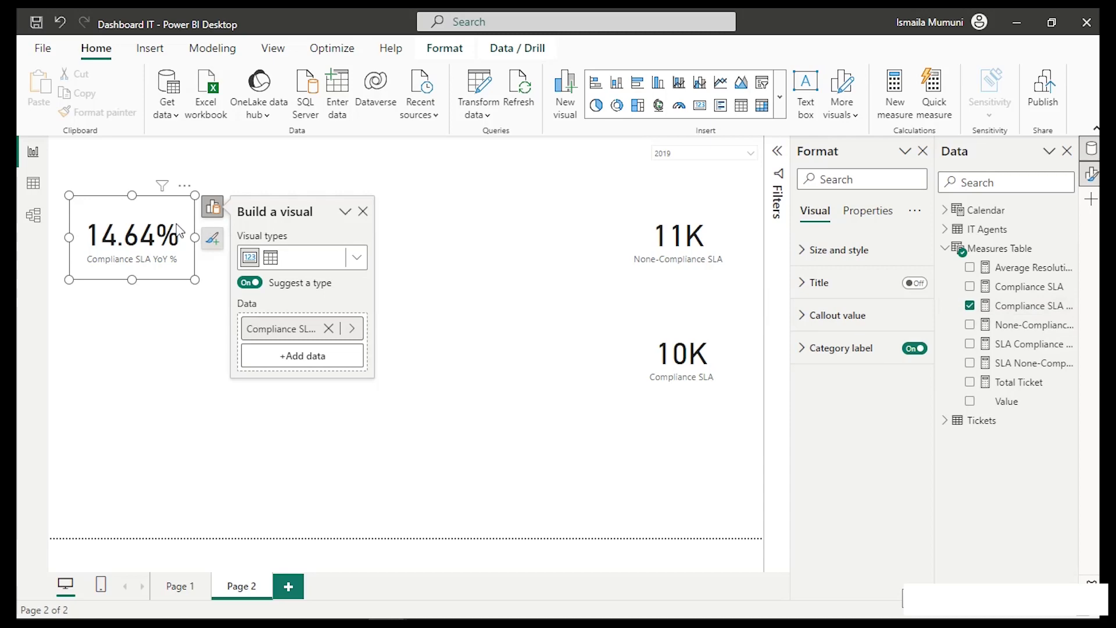
drag(203, 276, 239, 327)
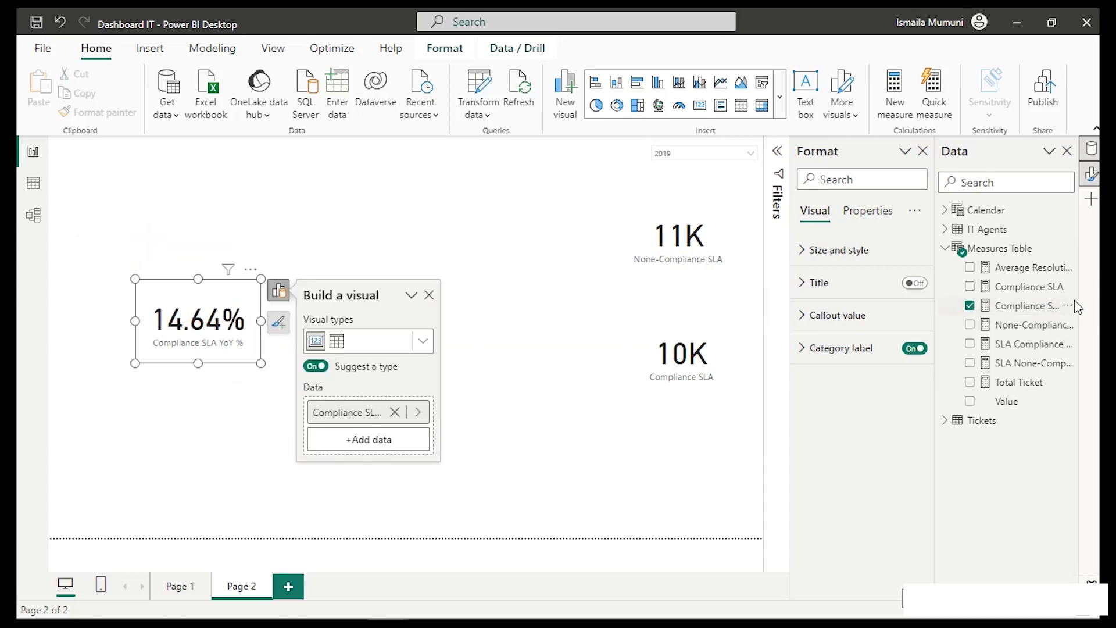
click(1043, 314)
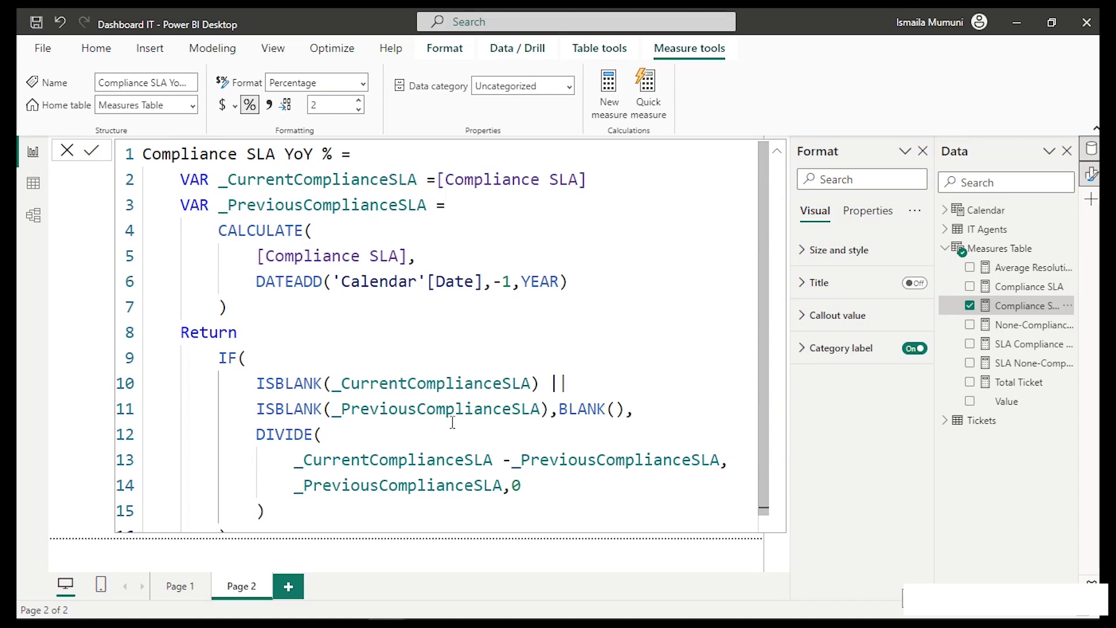
click(982, 420)
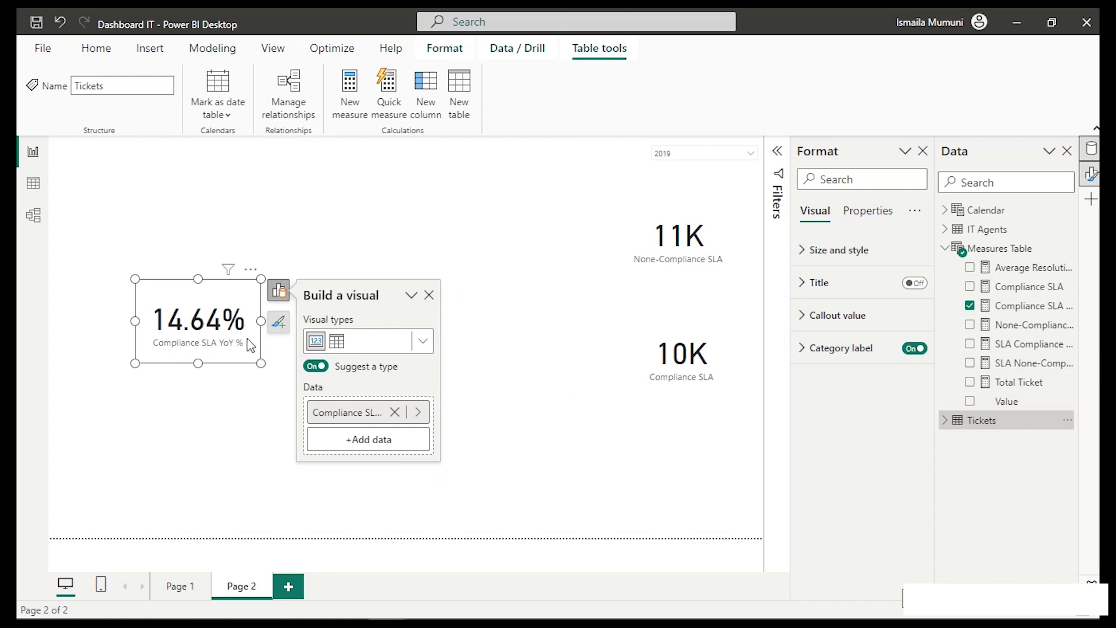
drag(227, 323, 324, 357)
Filter the Year slicer to 2016, then select the Compliance SLA YoY % measure.
click(723, 161)
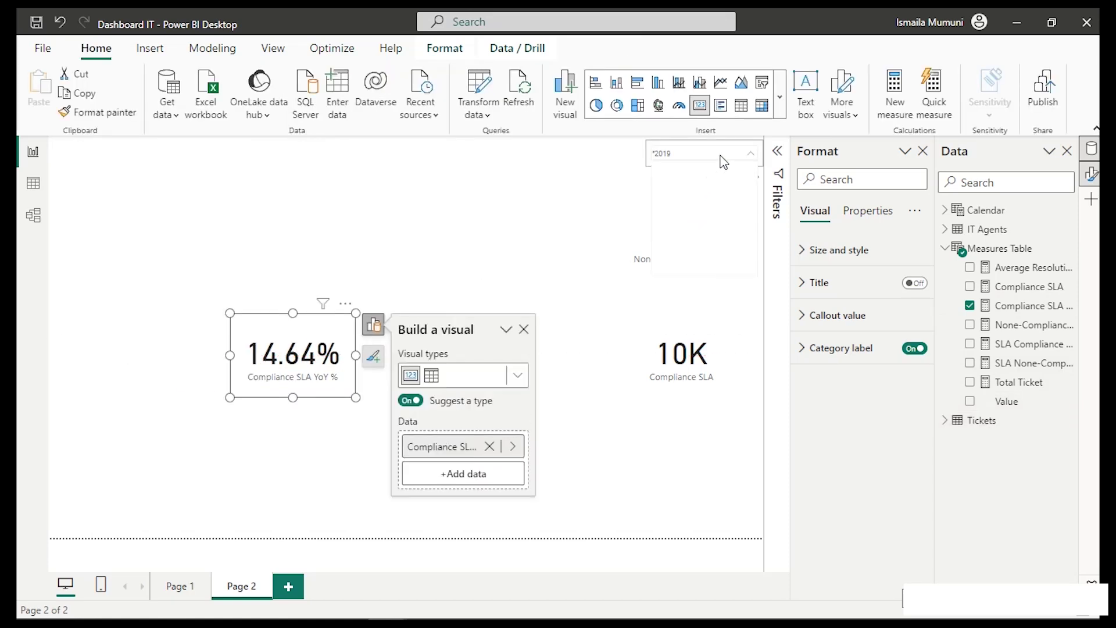
click(677, 171)
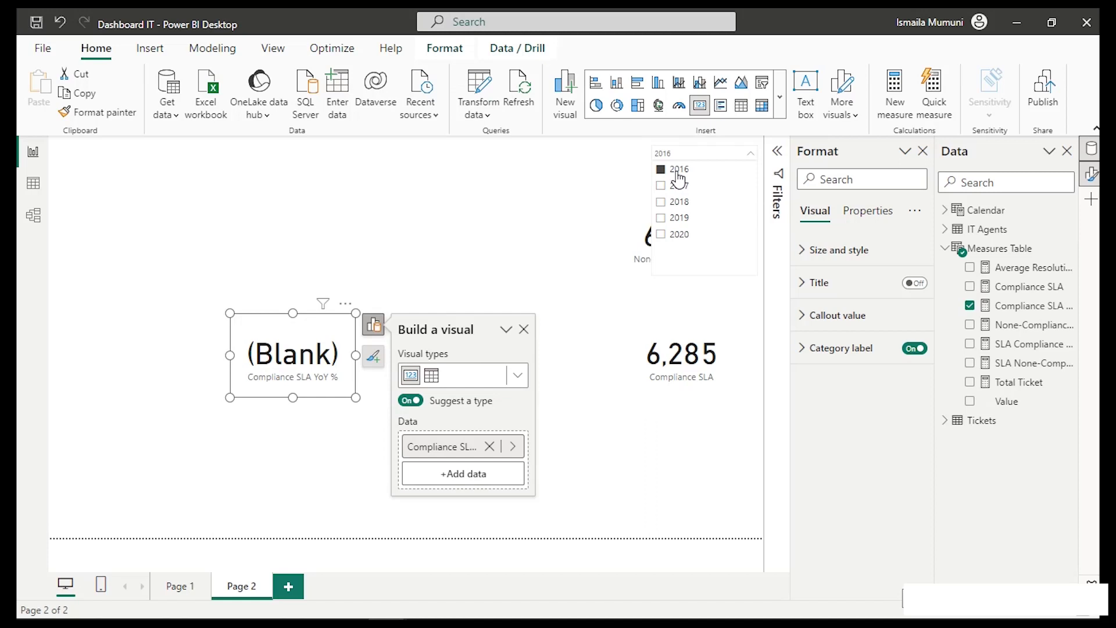
click(1023, 306)
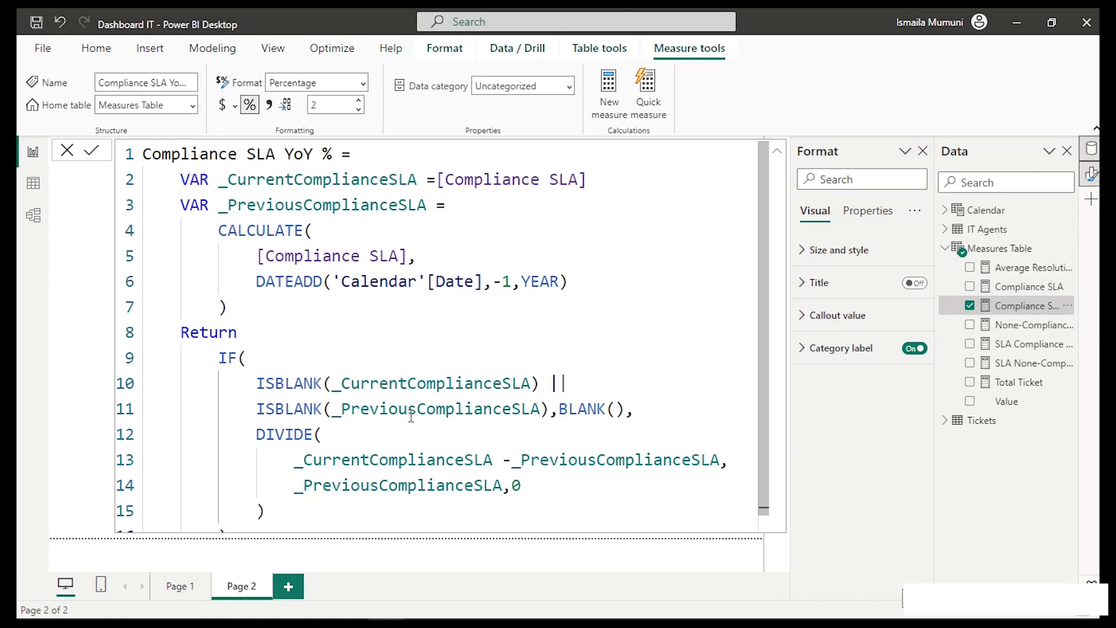
scroll(411, 416, down, 1)
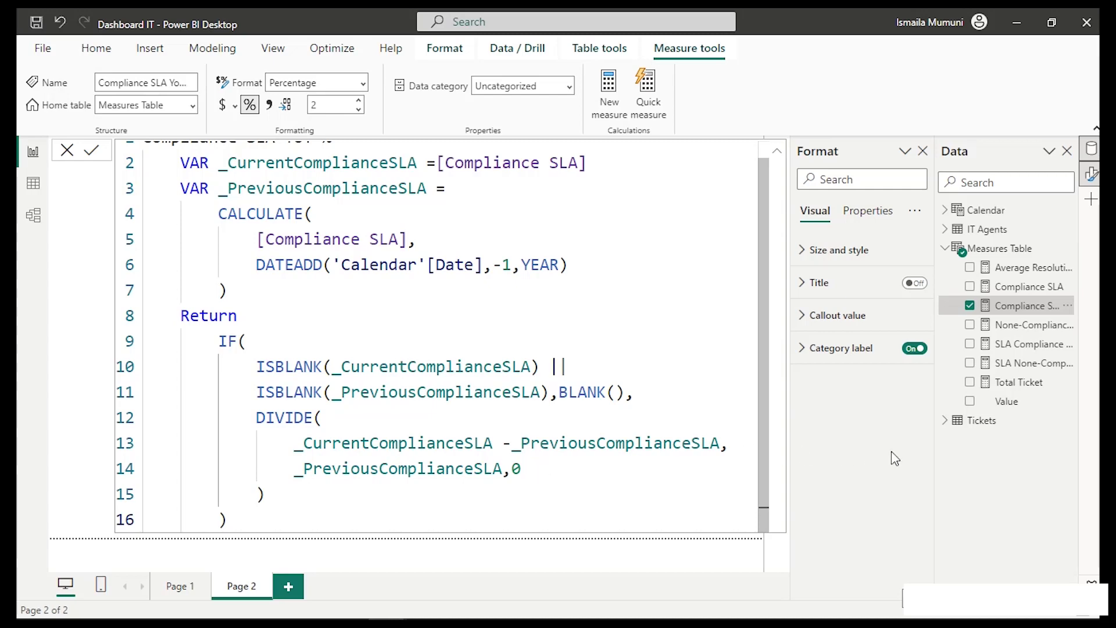
click(996, 434)
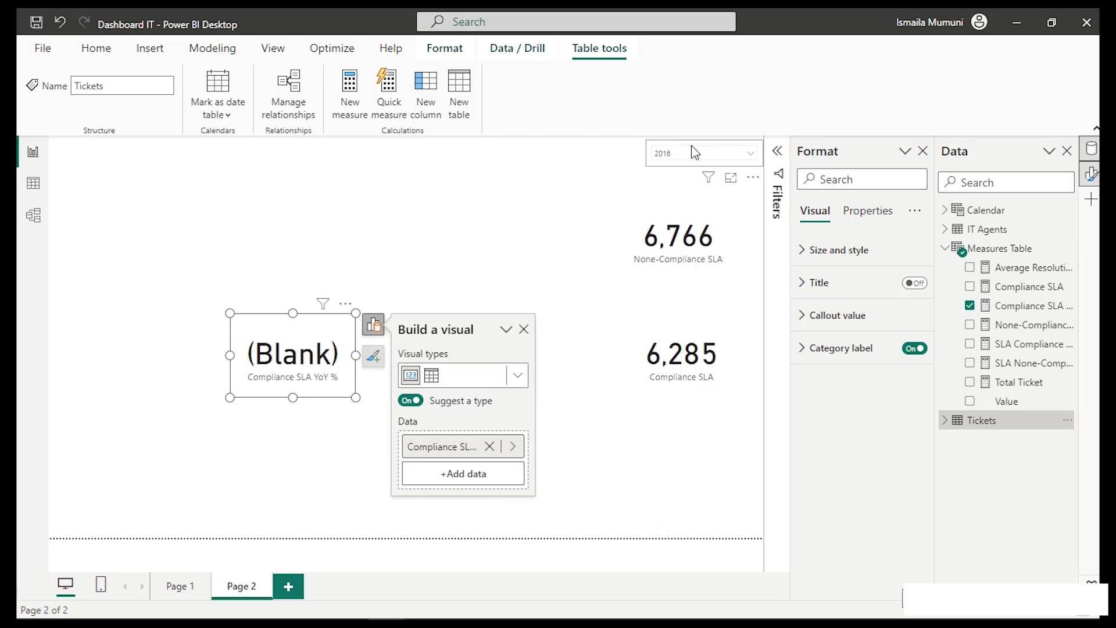
Check the YoY card at 15.27% for 2017, then set the Year slicer back to 2016.
click(688, 232)
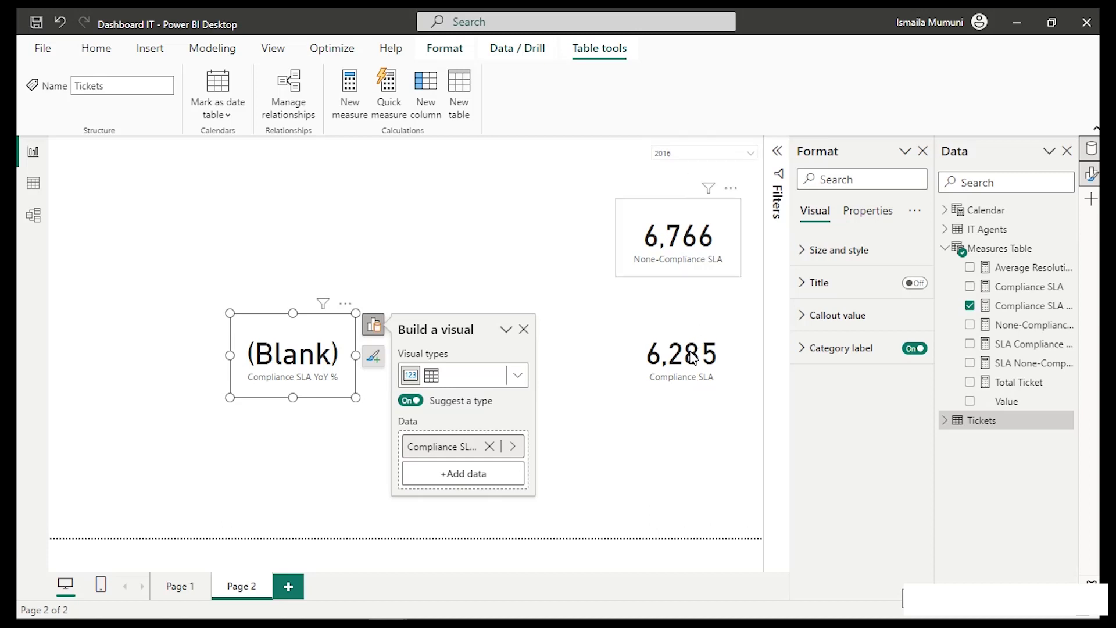
click(680, 336)
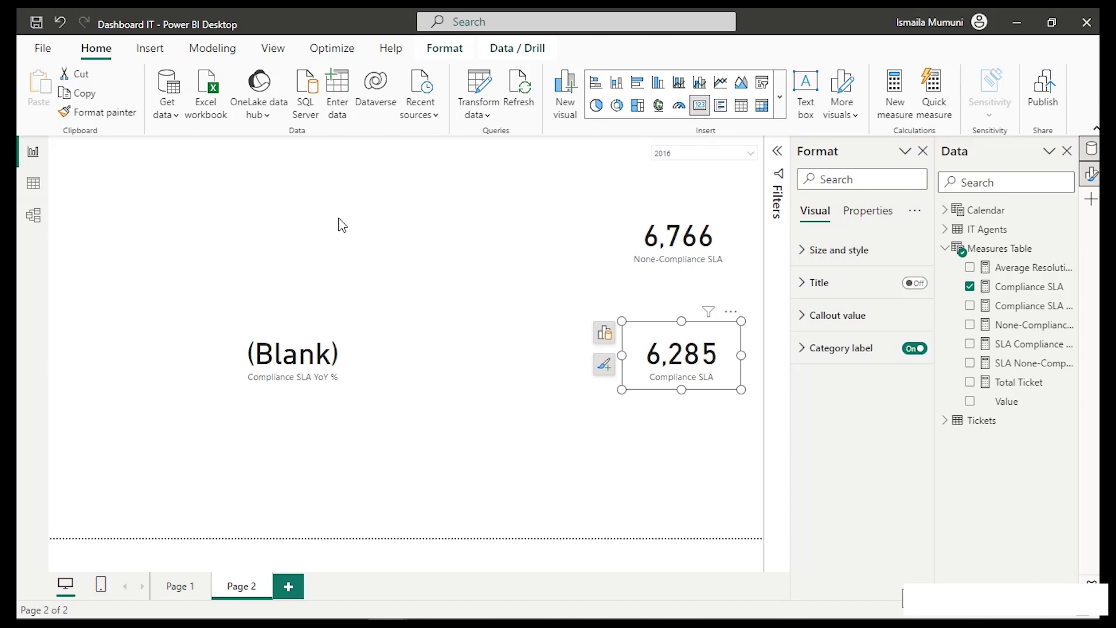
click(700, 163)
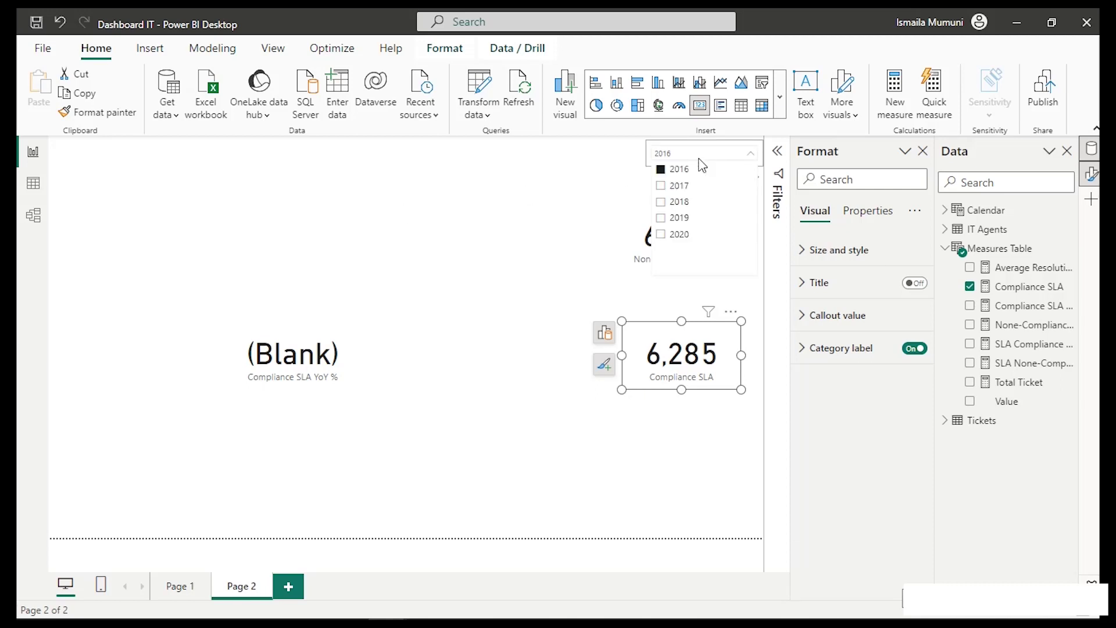
click(662, 189)
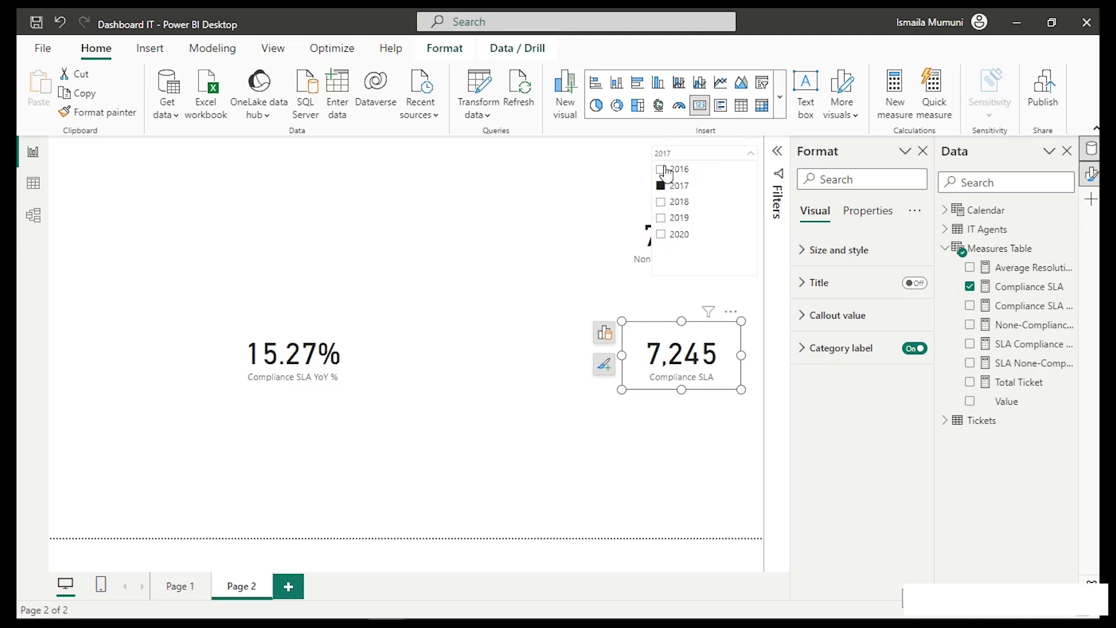
click(662, 170)
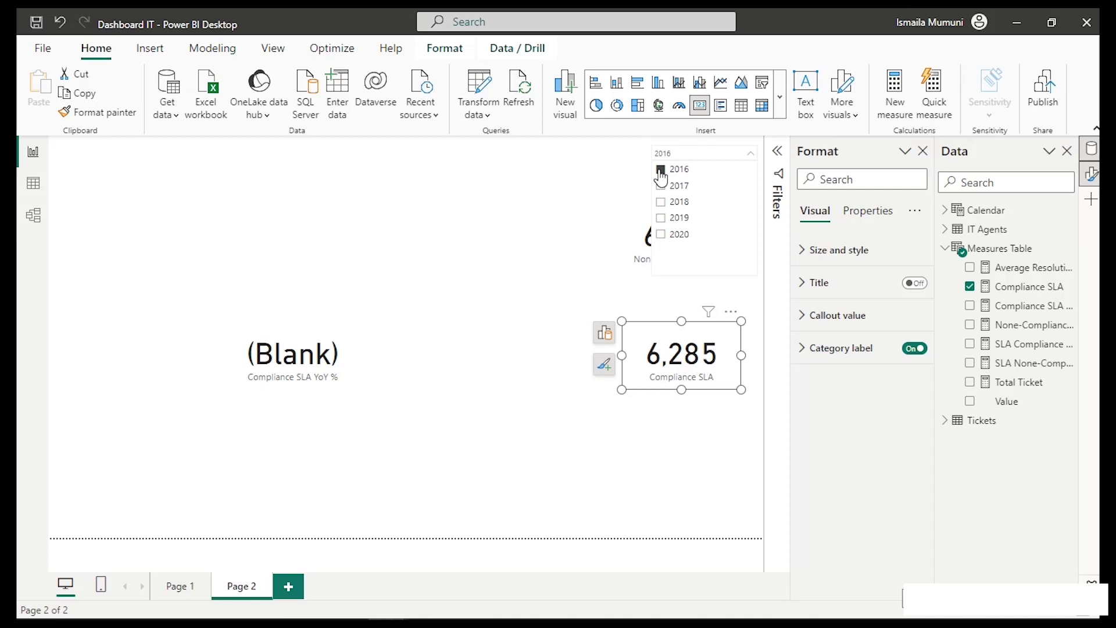
click(1024, 288)
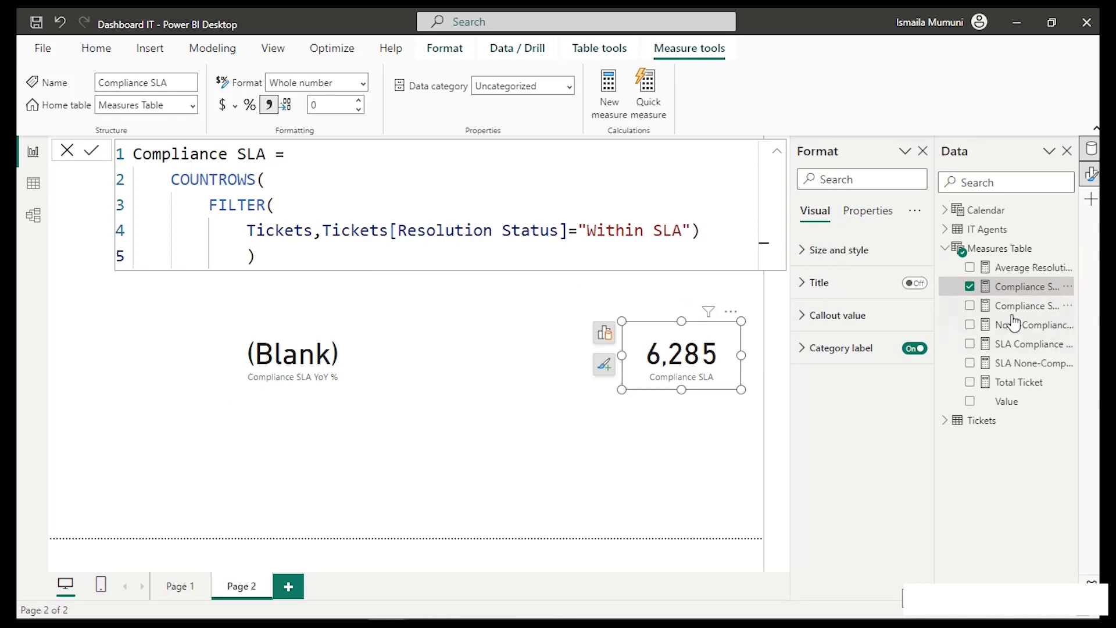
In Compliance SLA YoY %, store the IF calculation in VAR _Result and add a Return line.
click(301, 336)
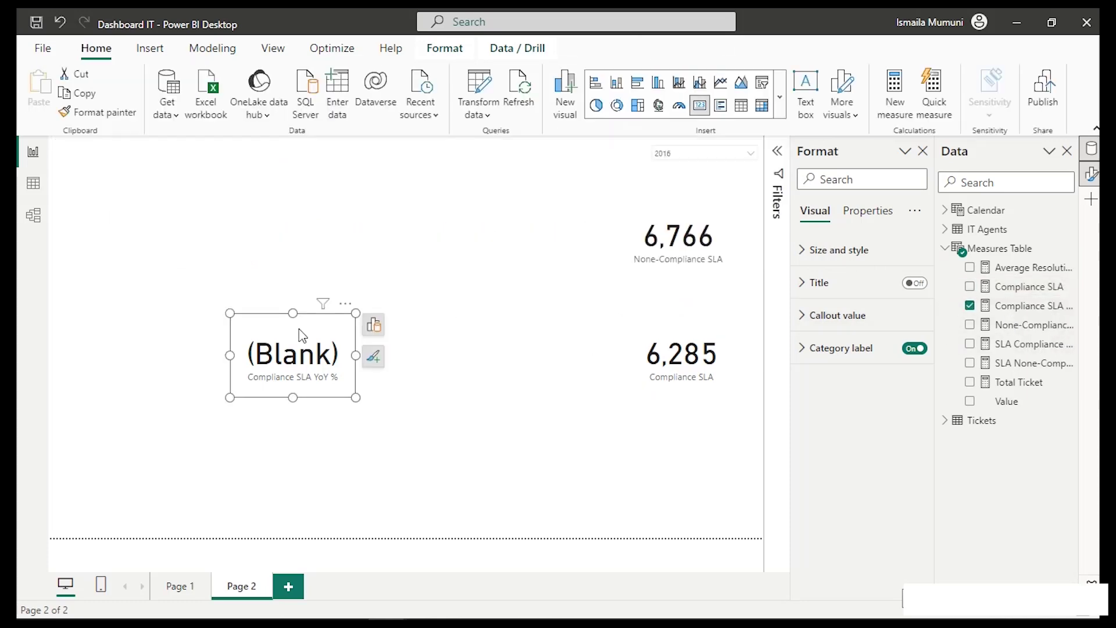
click(1026, 310)
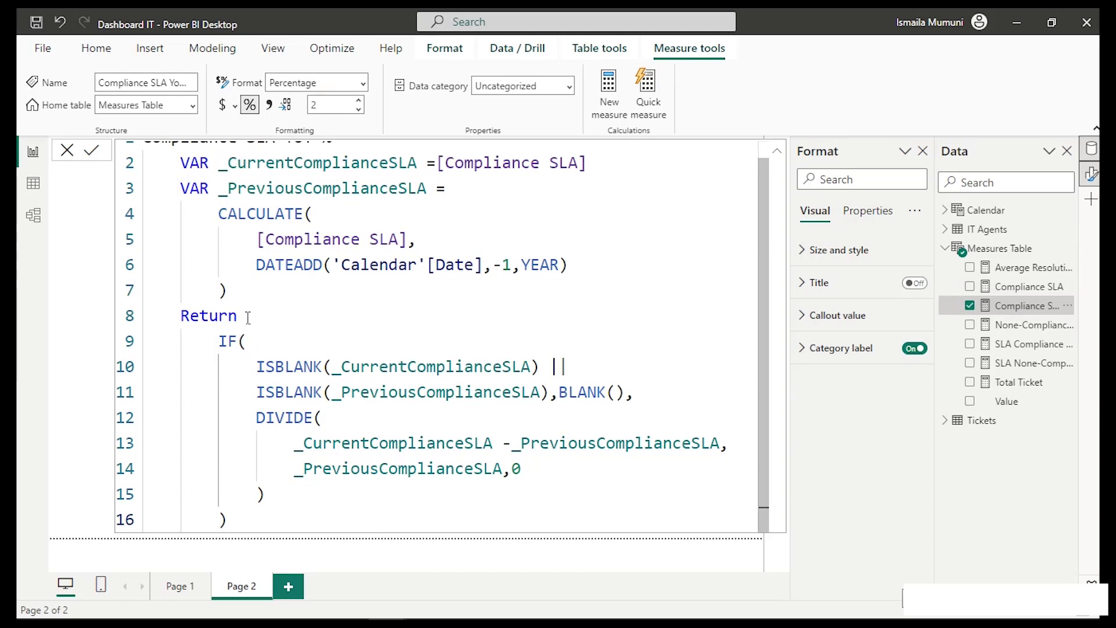
drag(237, 316, 182, 312)
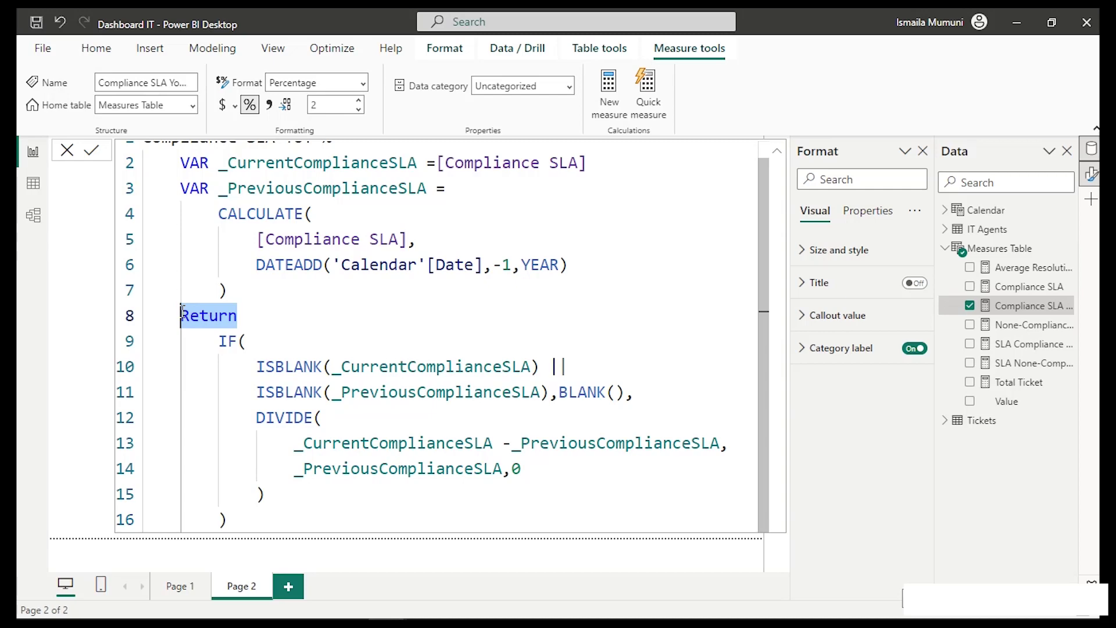
key(BackSpace)
text(V)
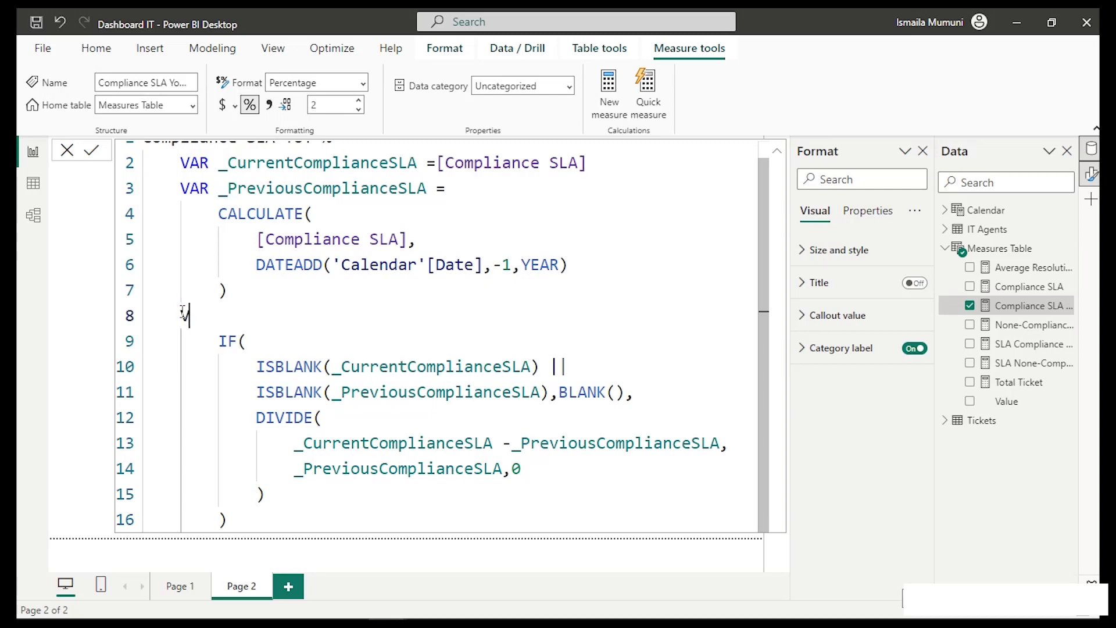
text(AR _Result =)
drag(210, 343, 230, 520)
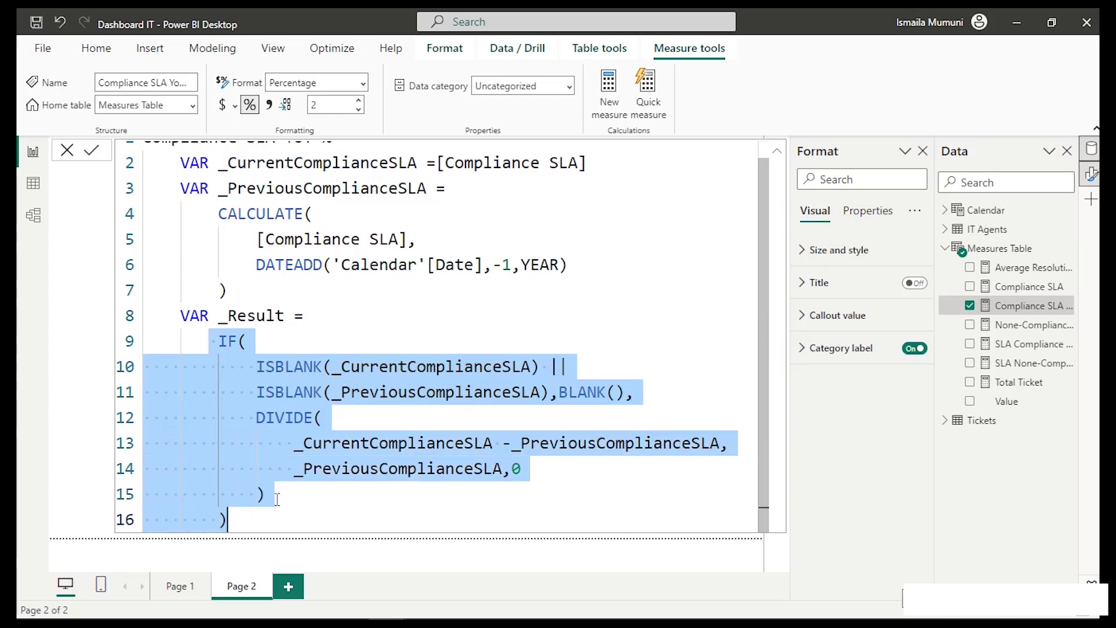
click(250, 521)
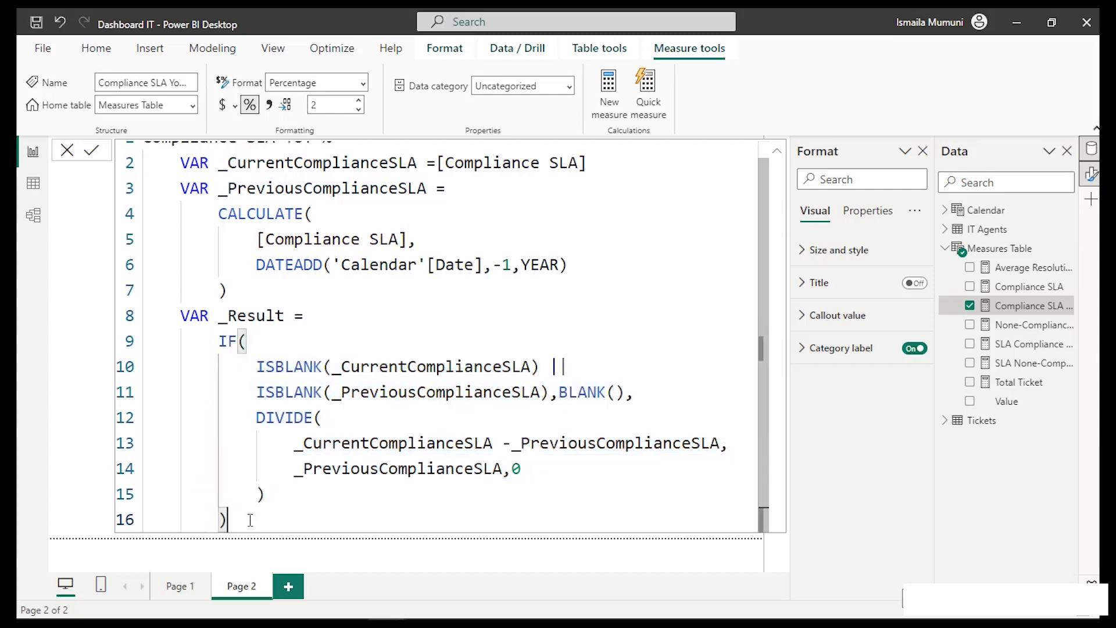
key(shift+Return)
key(BackSpace)
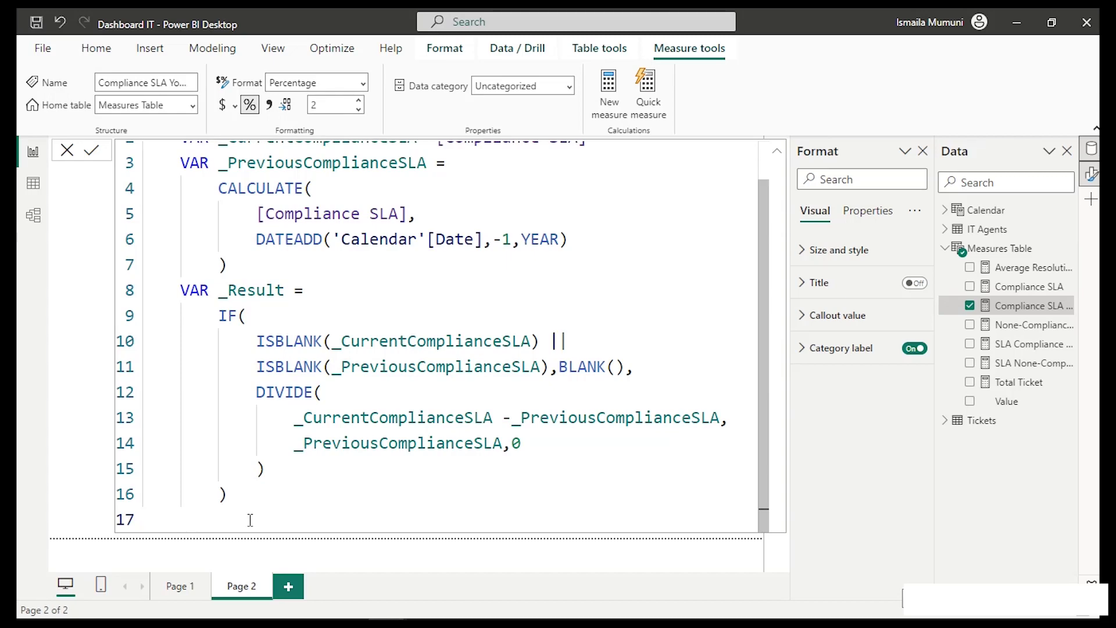
text(Return)
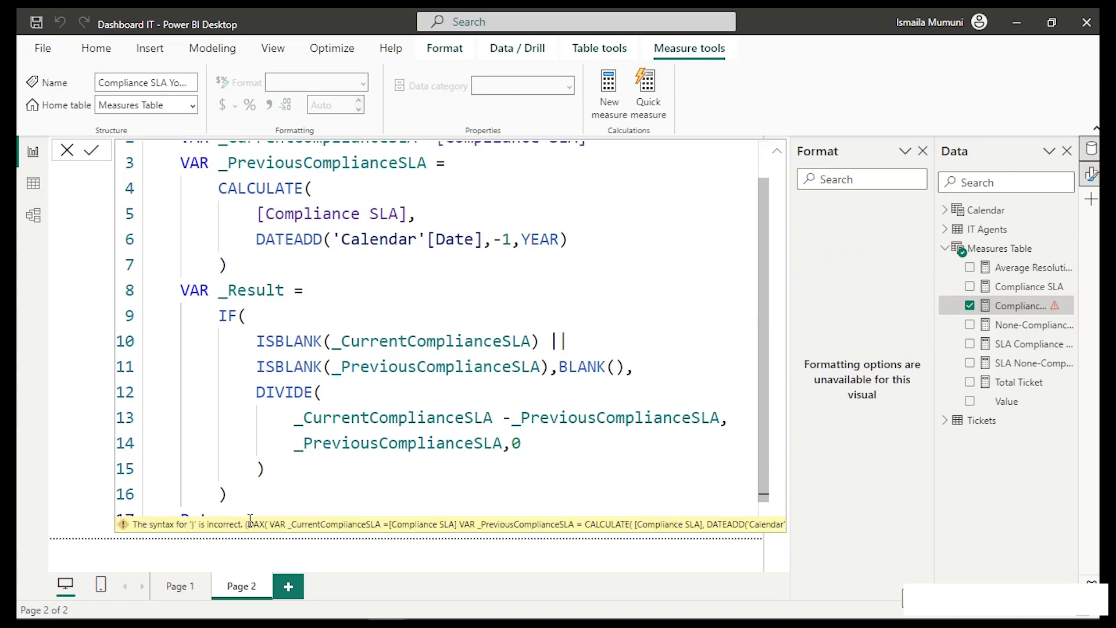
Return IF(_Result<>BLANK(),_Result,0) so the measure shows 0 instead of blank, and commit it.
scroll(275, 496, down, 1)
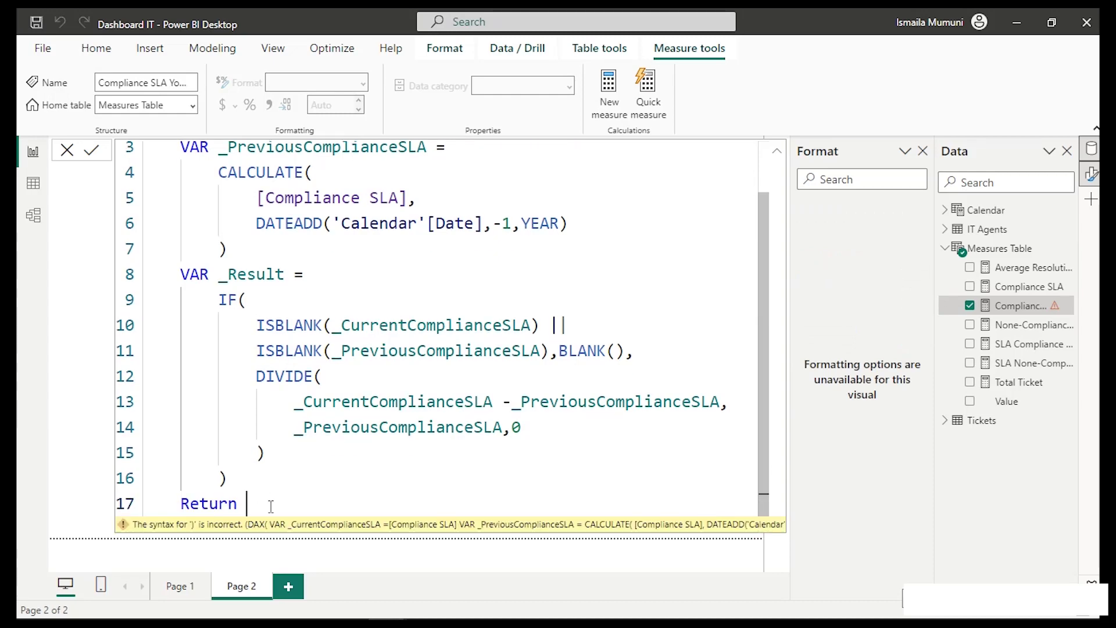
key(shift+Return)
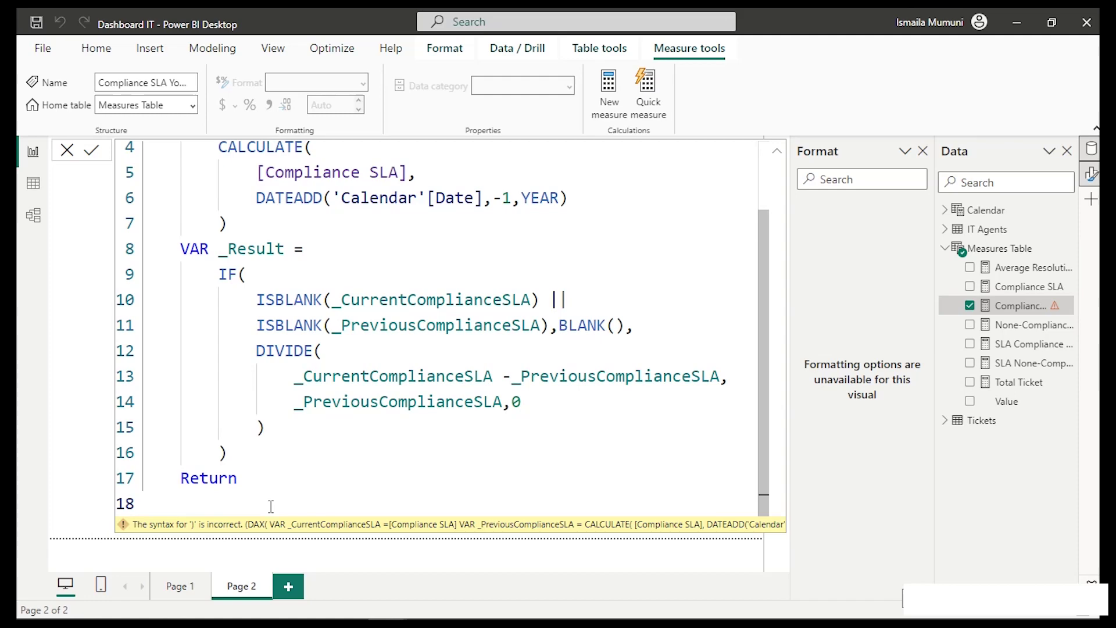
text(if)
key(Tab)
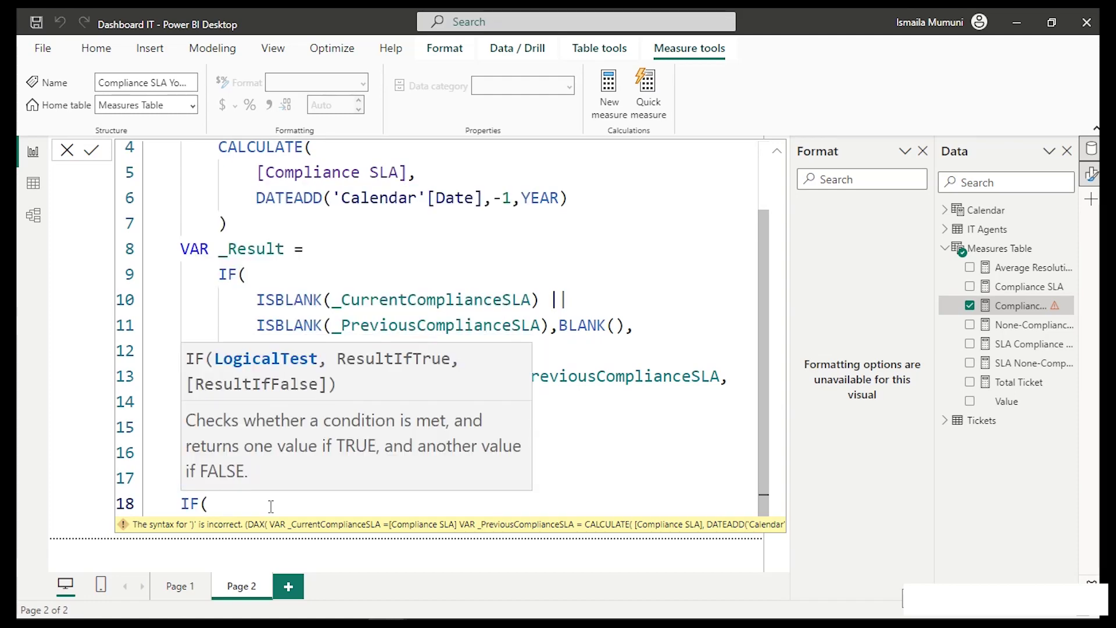
text(_)
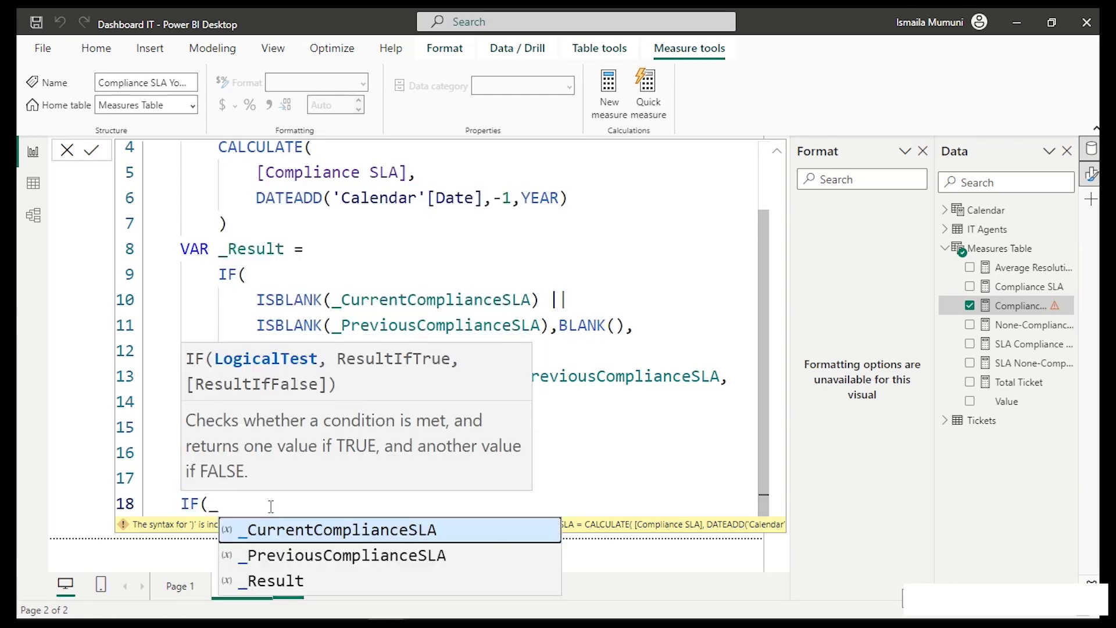
key(Down)
key(Down)
key(Tab)
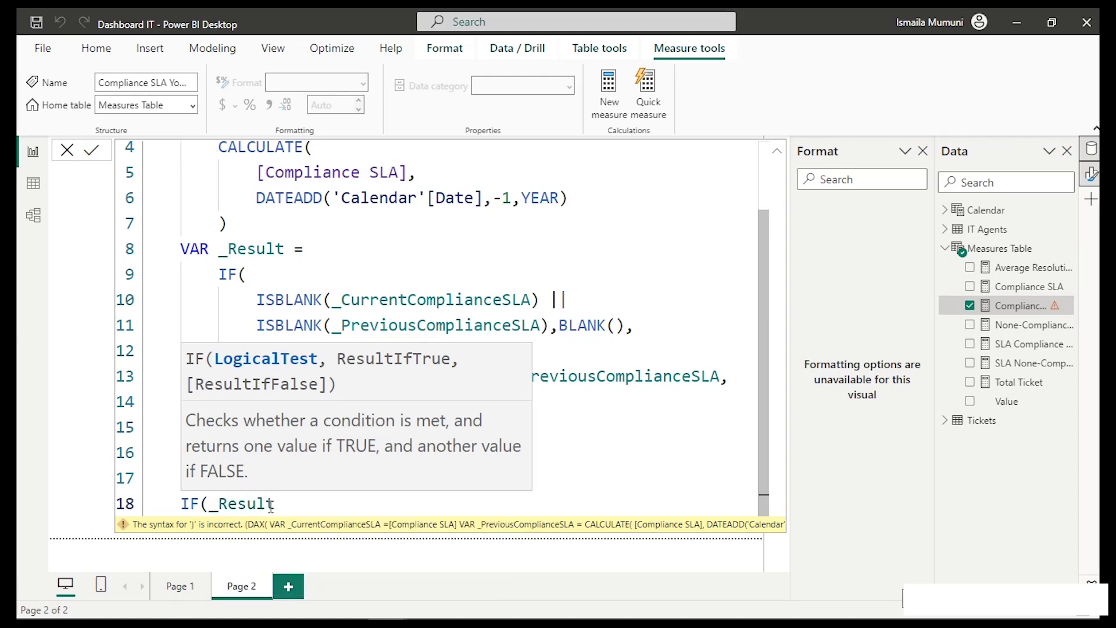
text(<>BLANK())
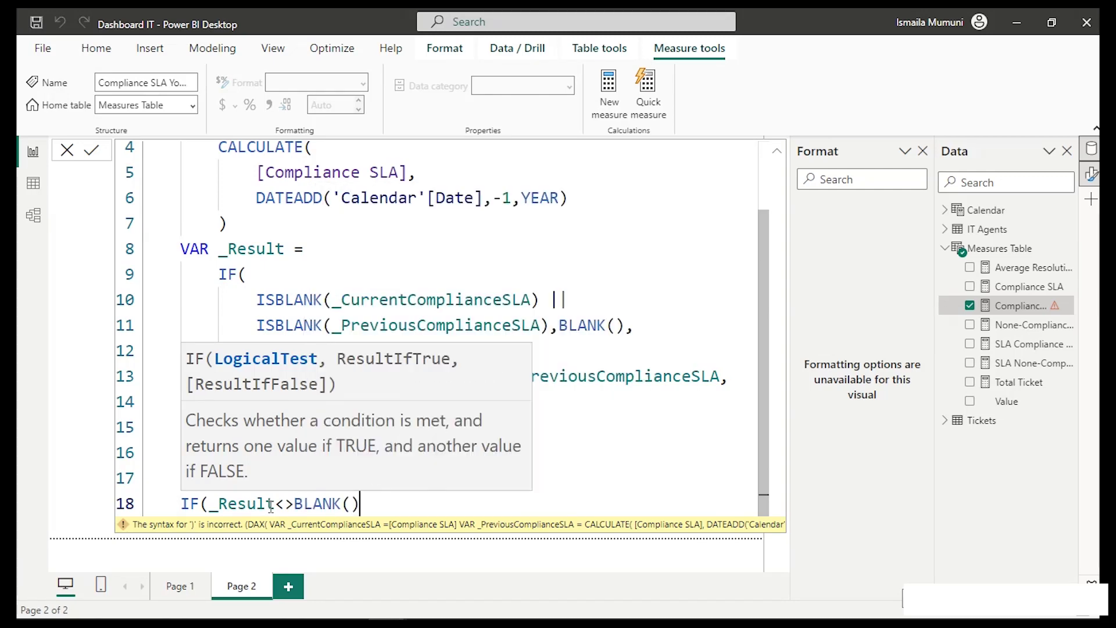
text(,)
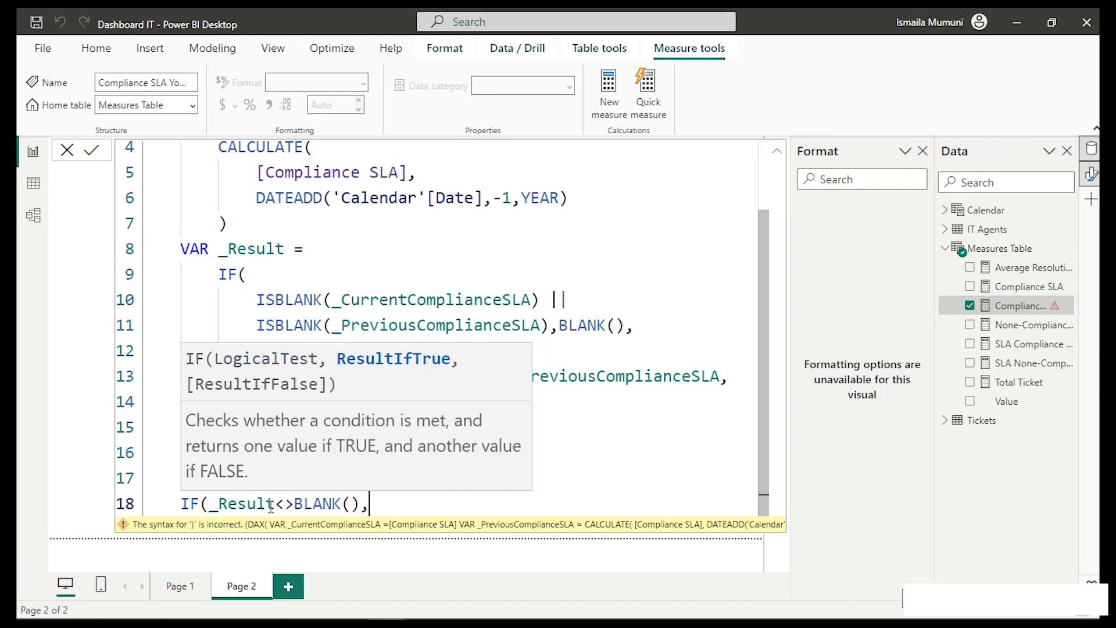
text(_)
key(Down)
key(Down)
key(Tab)
text(,0)
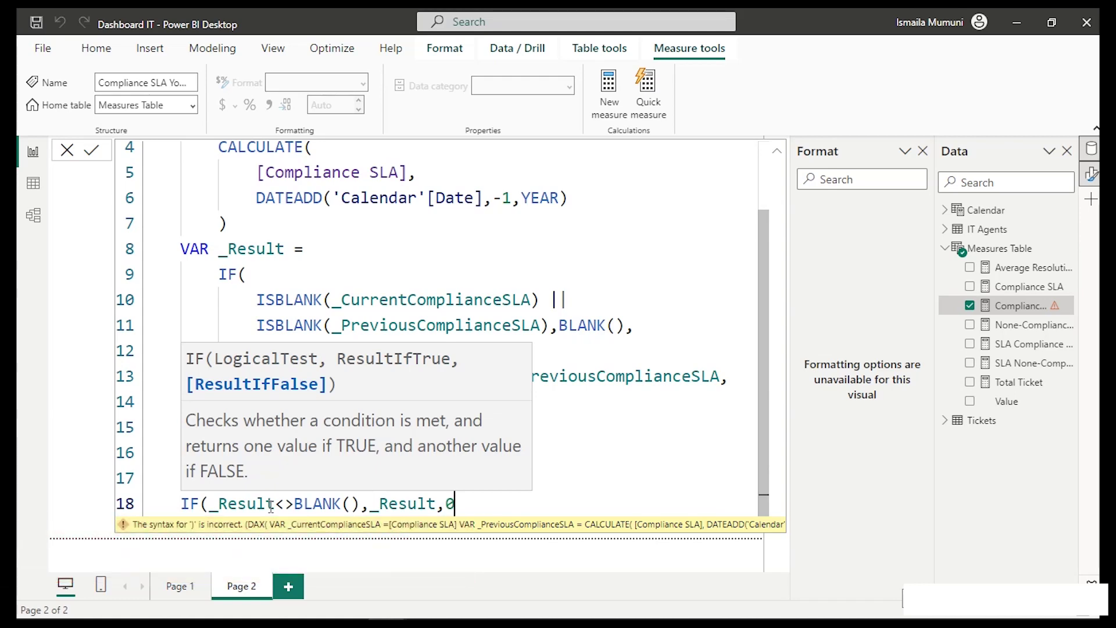
text())
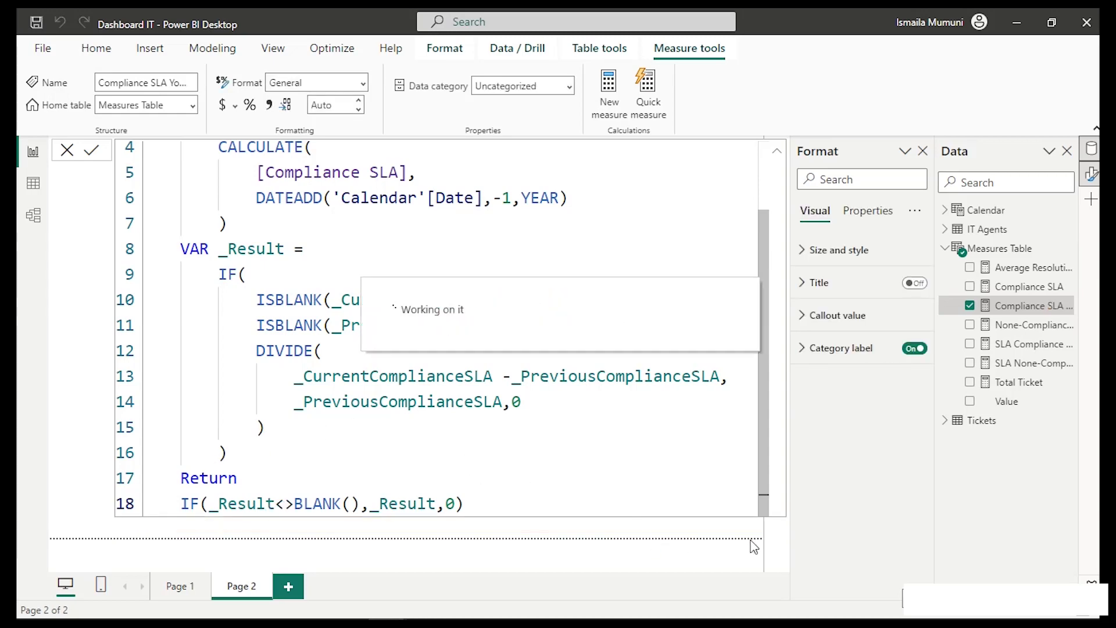
click(977, 427)
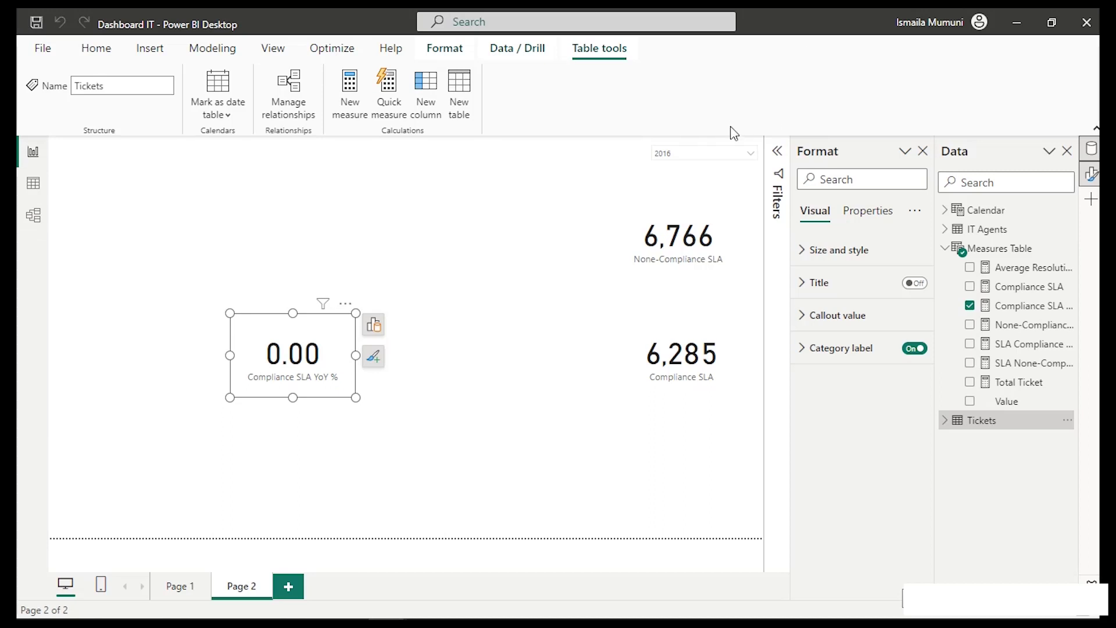
Filter the page to 2017 so the YoY card reads 0.15, and open the Compliance SLA YoY % formula.
click(720, 156)
click(687, 192)
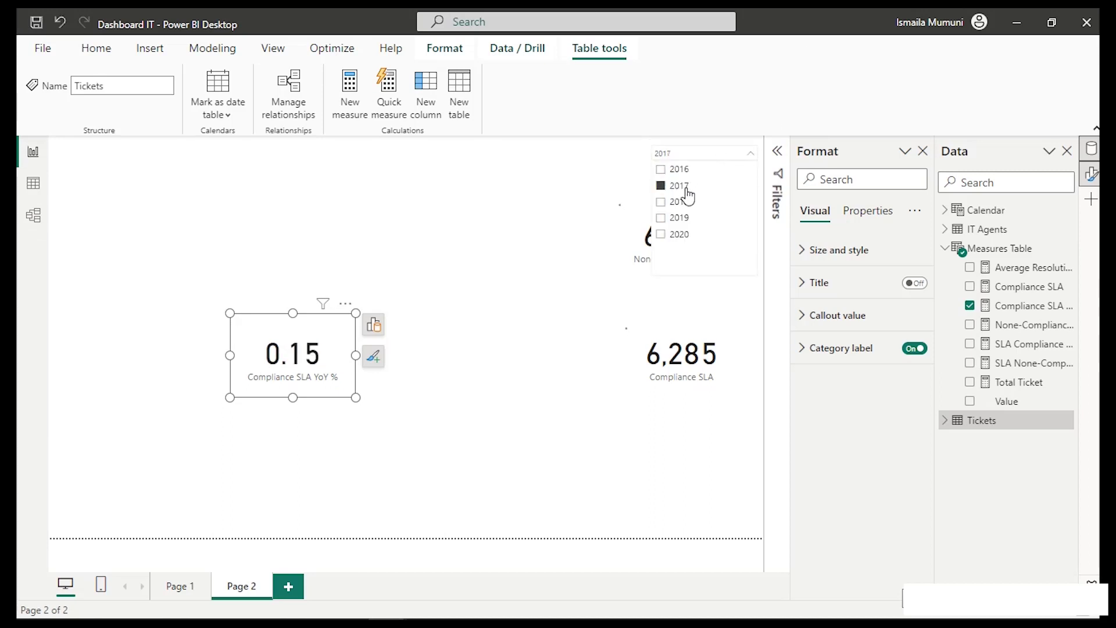
click(1018, 306)
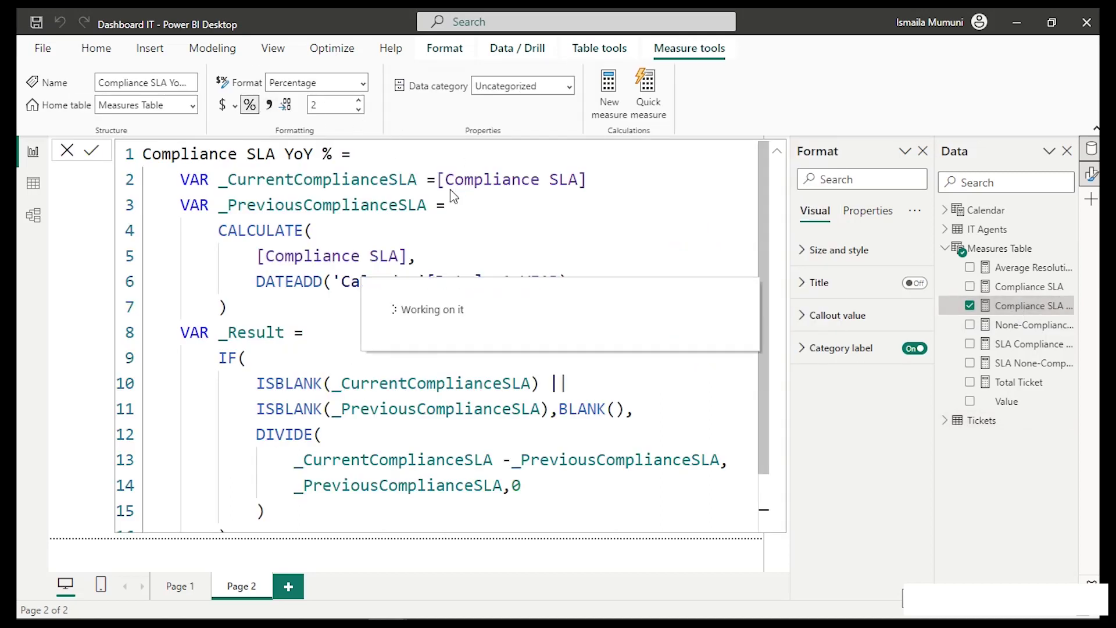
Move the Compliance SLA YoY % card beside the 7,670 card.
click(1009, 402)
drag(330, 367, 473, 317)
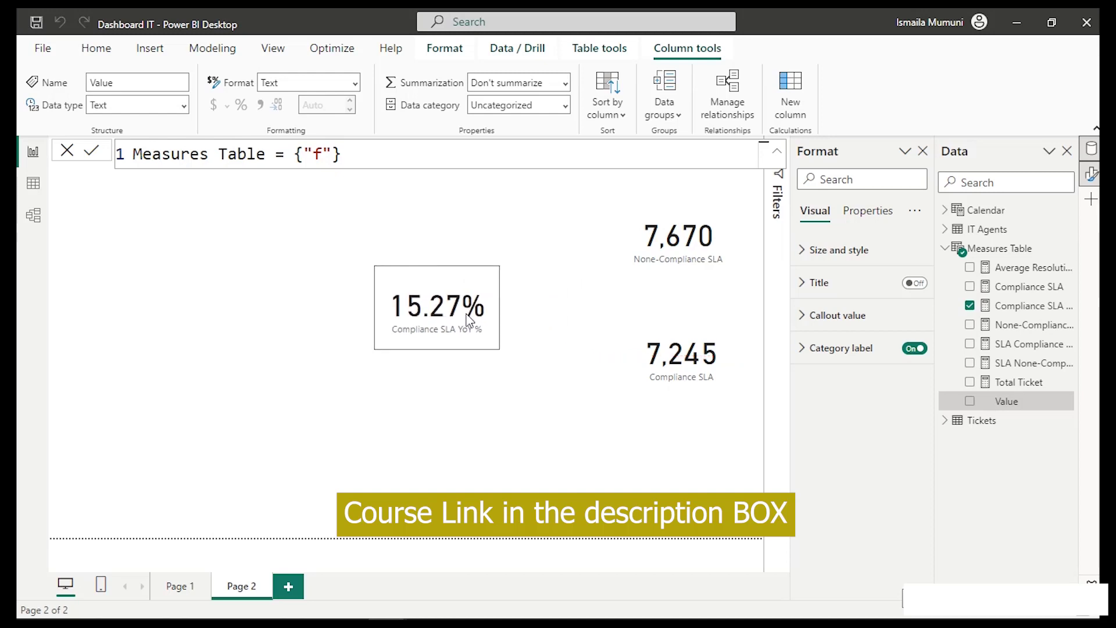
drag(431, 314, 535, 245)
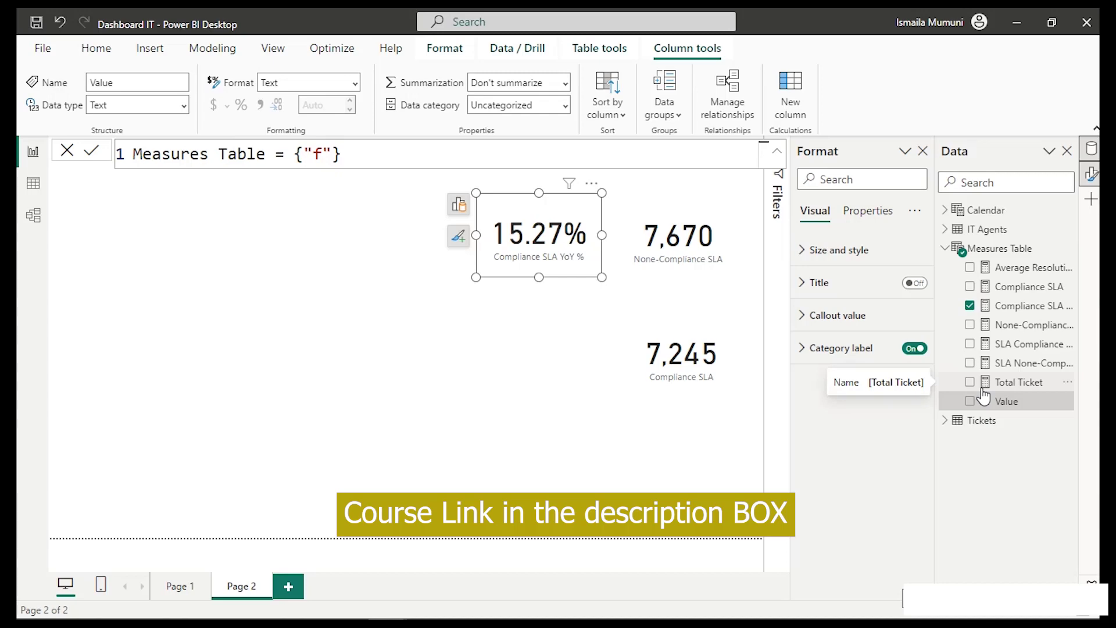
Select the entire Compliance SLA YoY % DAX formula for copying.
click(1026, 306)
click(584, 265)
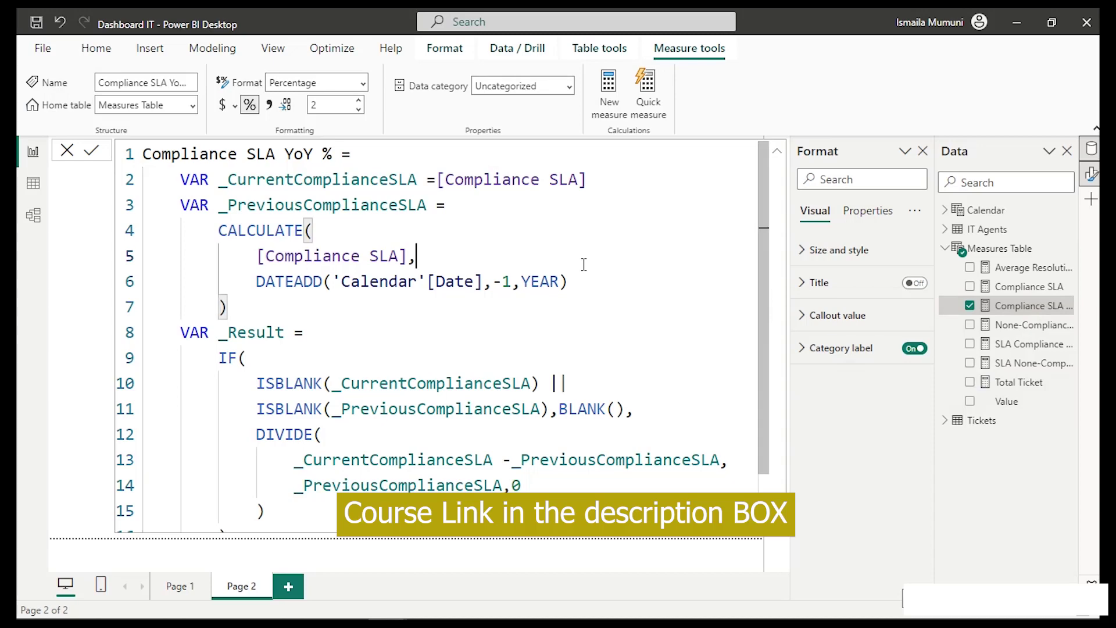
key(ctrl+a)
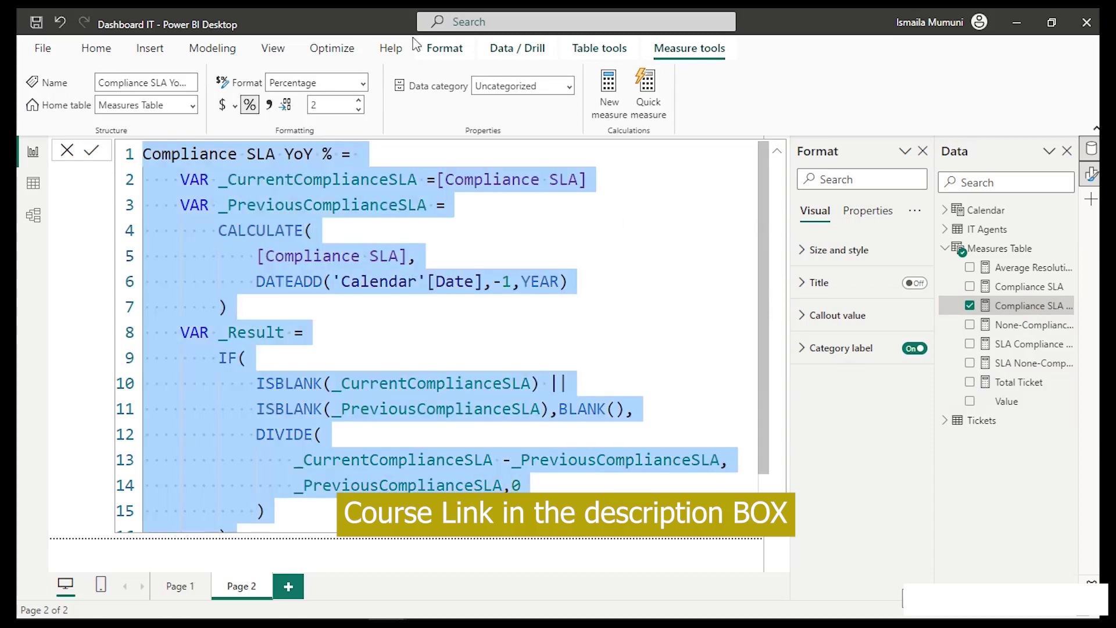
Create a new measure from the pasted YoY formula, named None-Compliance SLA YoY %.
click(605, 99)
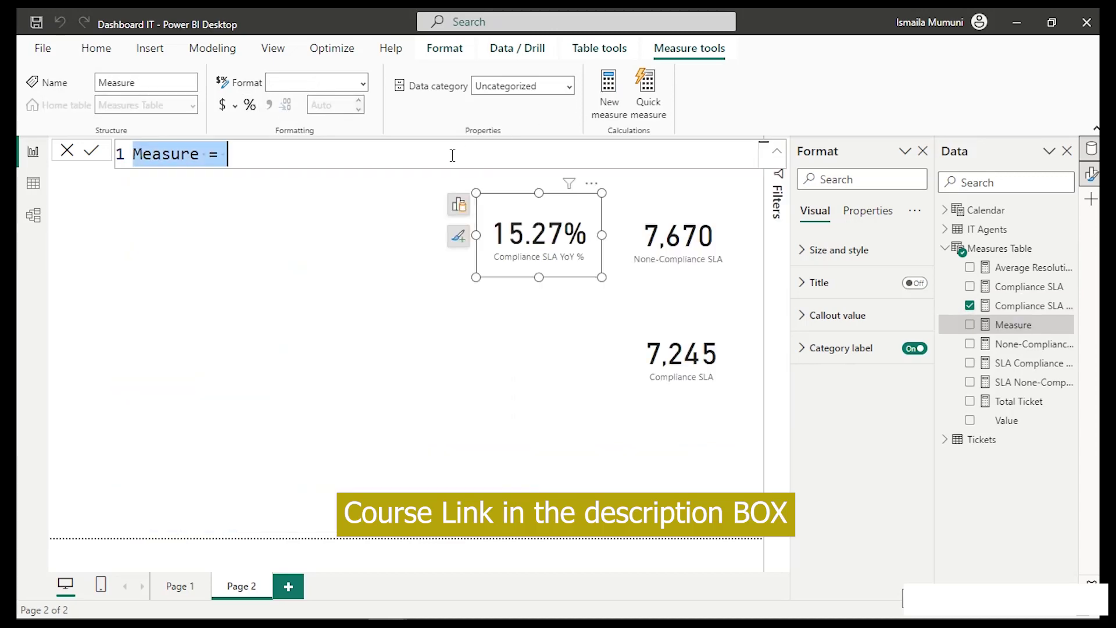
key(ctrl+v)
scroll(343, 263, up, 2)
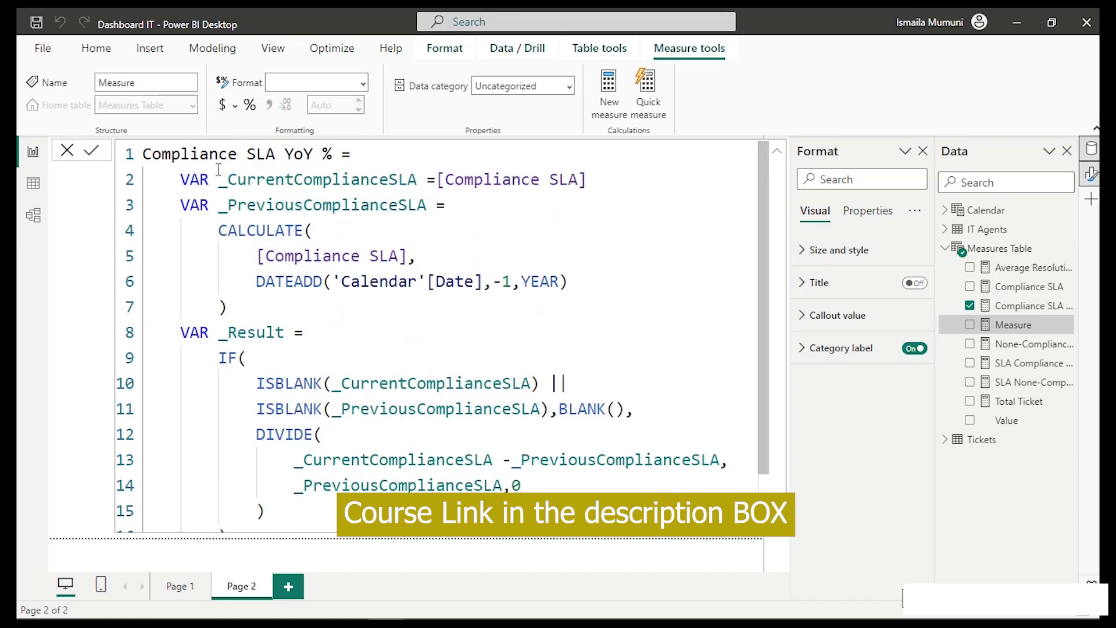
click(143, 153)
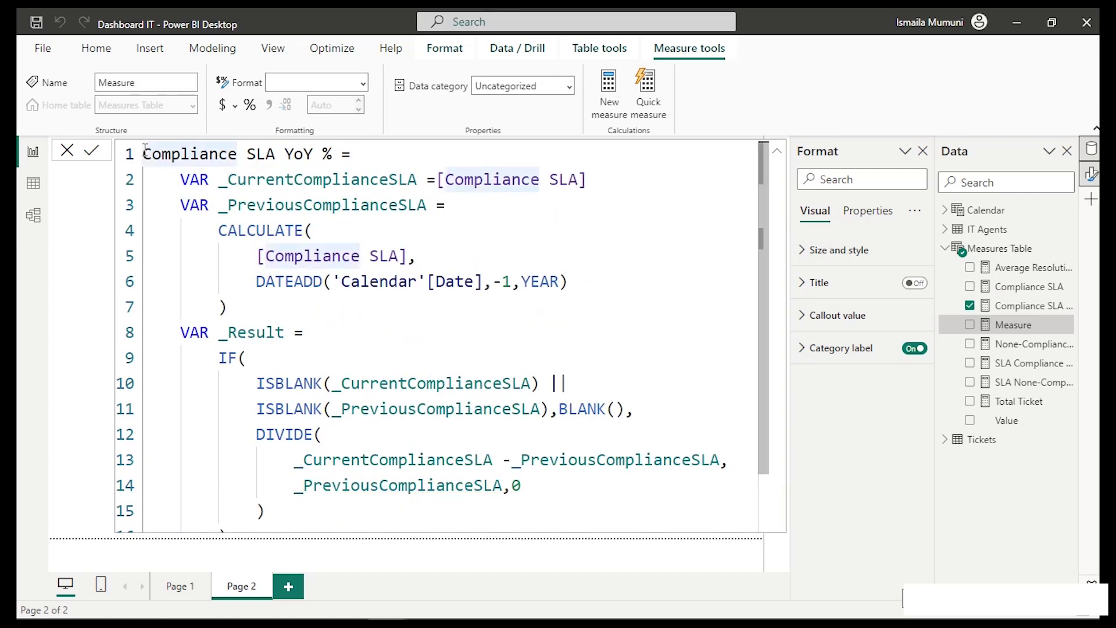
text(Not)
key(BackSpace)
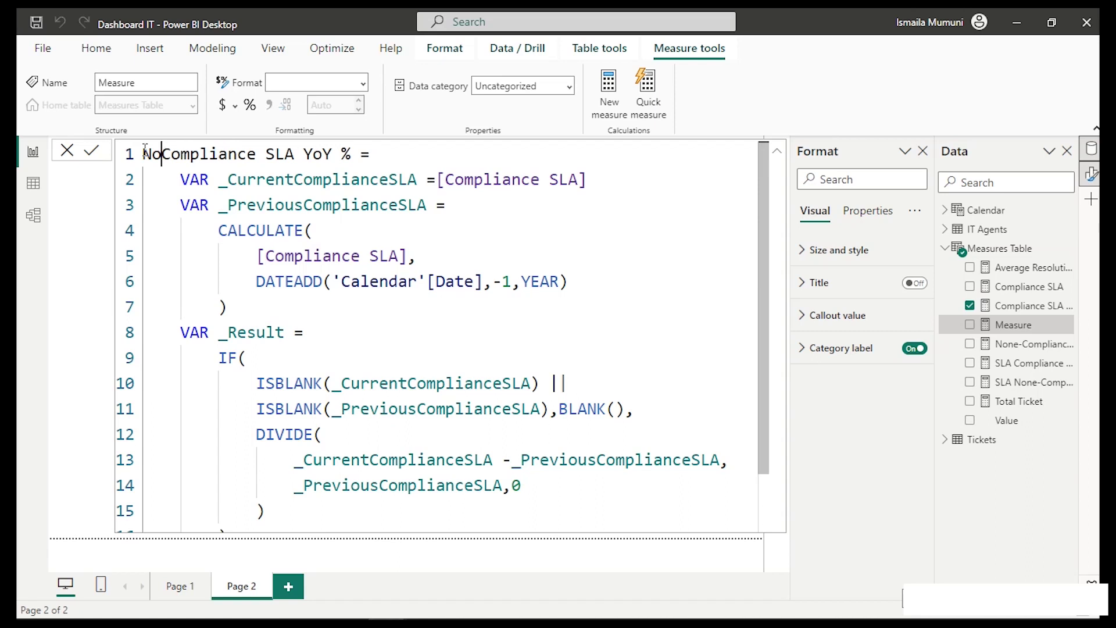
text(ne)
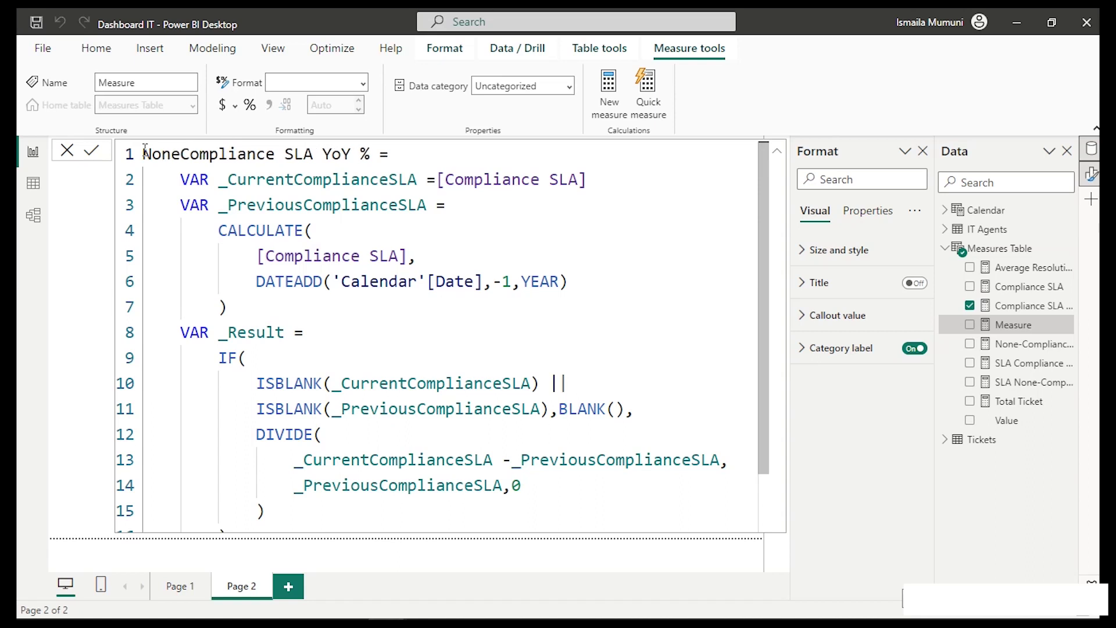
text(-)
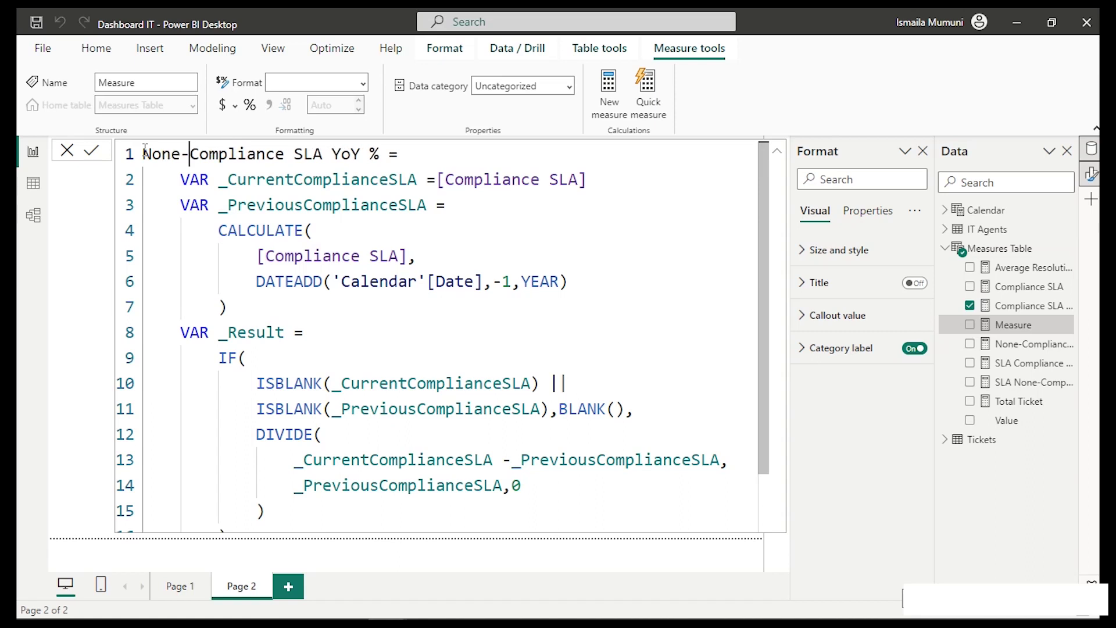
Prefix the current- and previous-period variable declarations with None_.
click(230, 180)
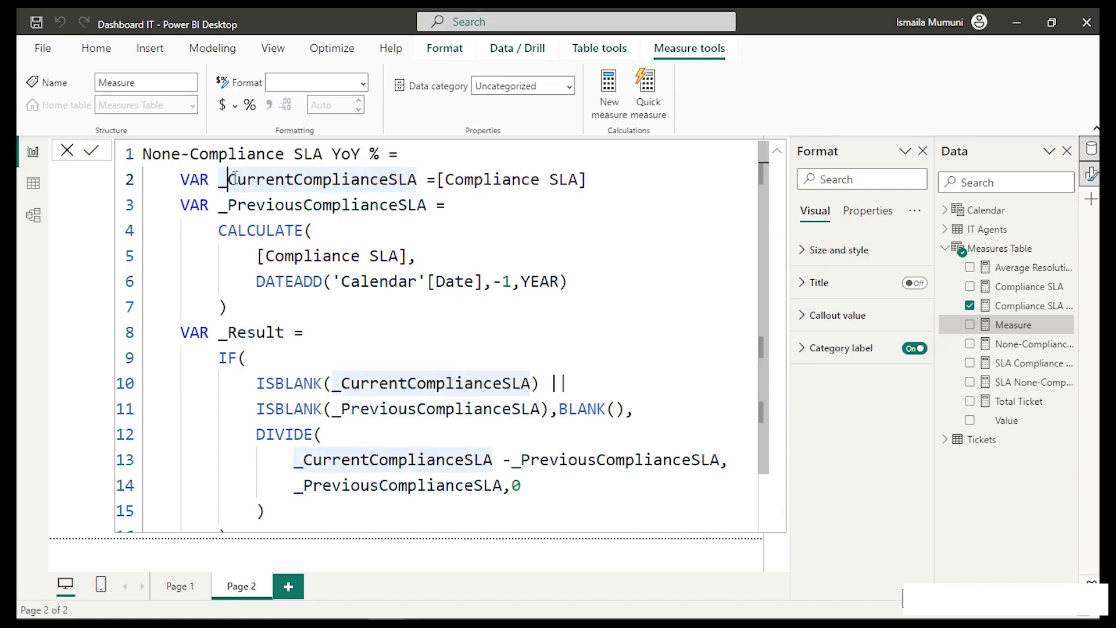
text(None)
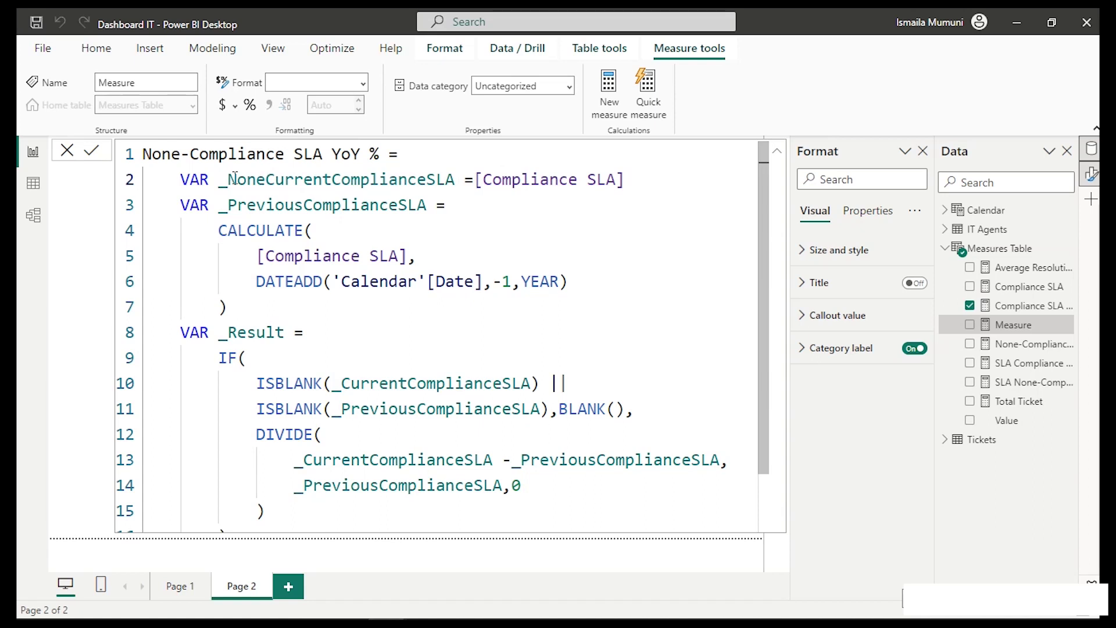
text(_)
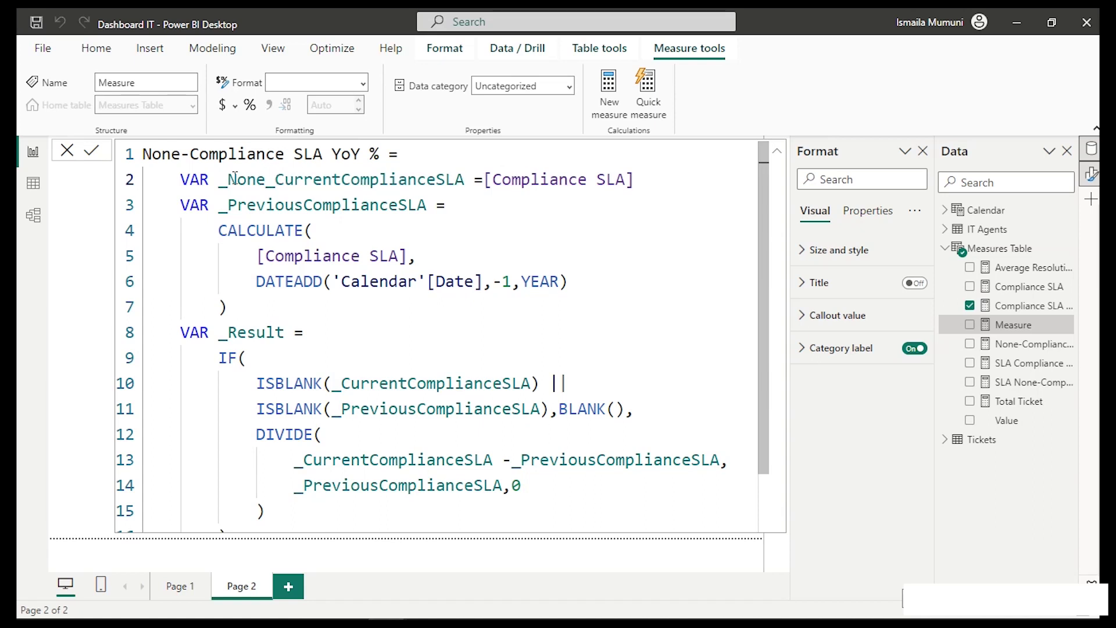
click(229, 206)
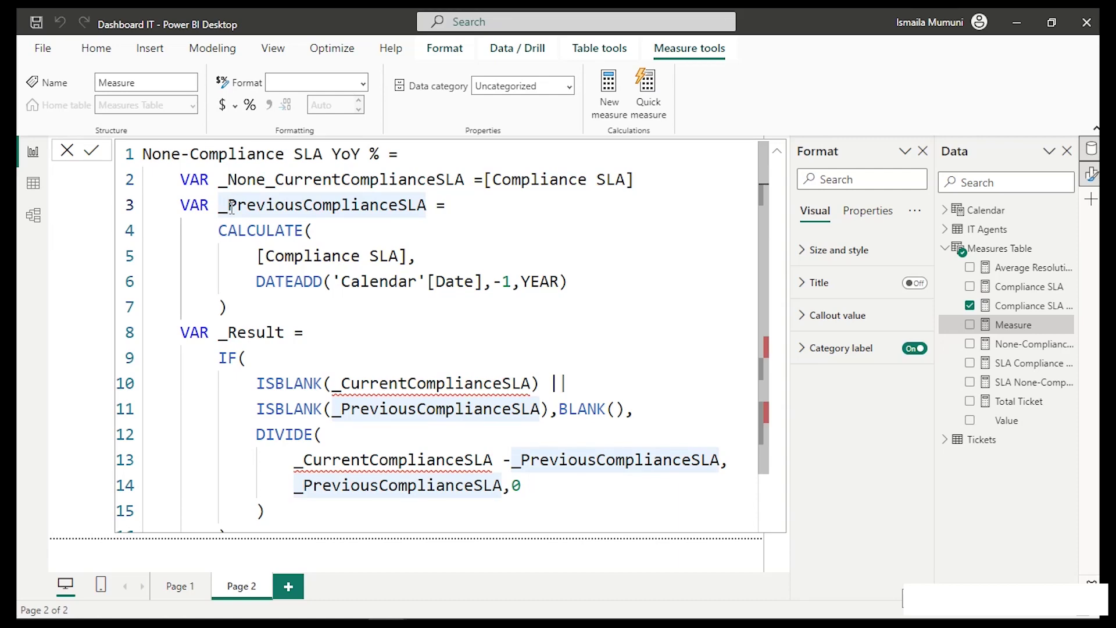
click(304, 205)
text(None)
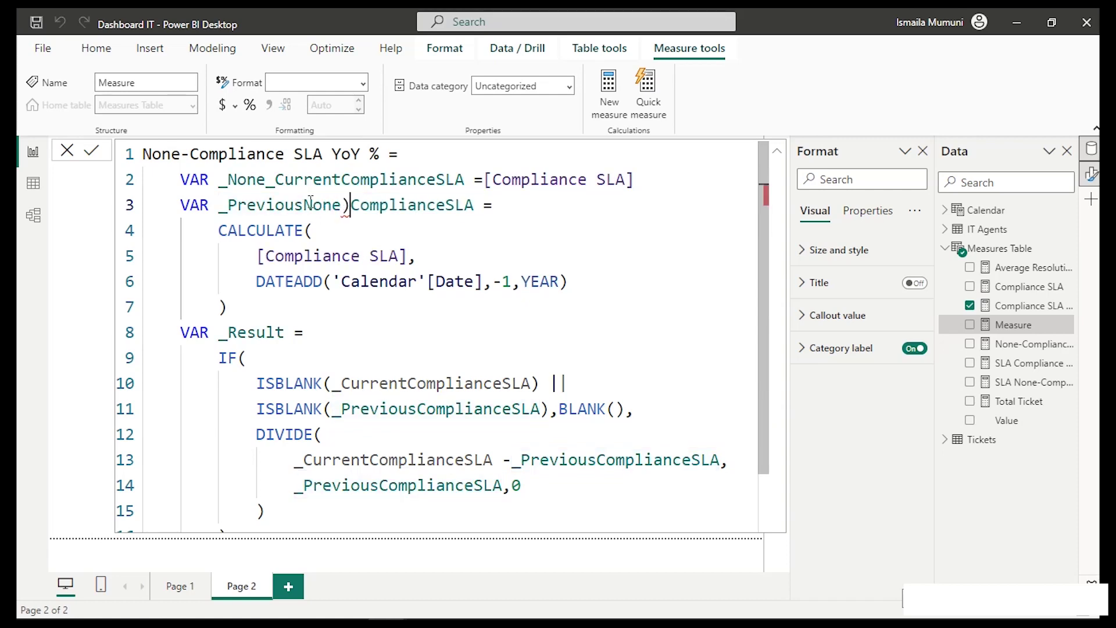
text(_)
Add None_ to the variable references on lines 10, 11 and 13.
click(343, 385)
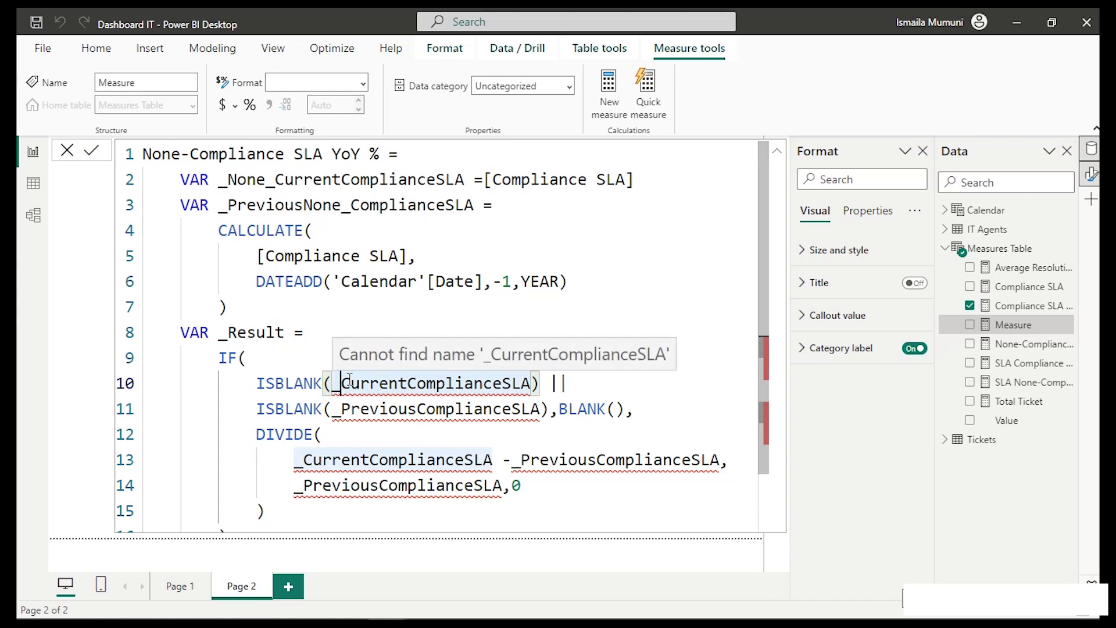
text(None_)
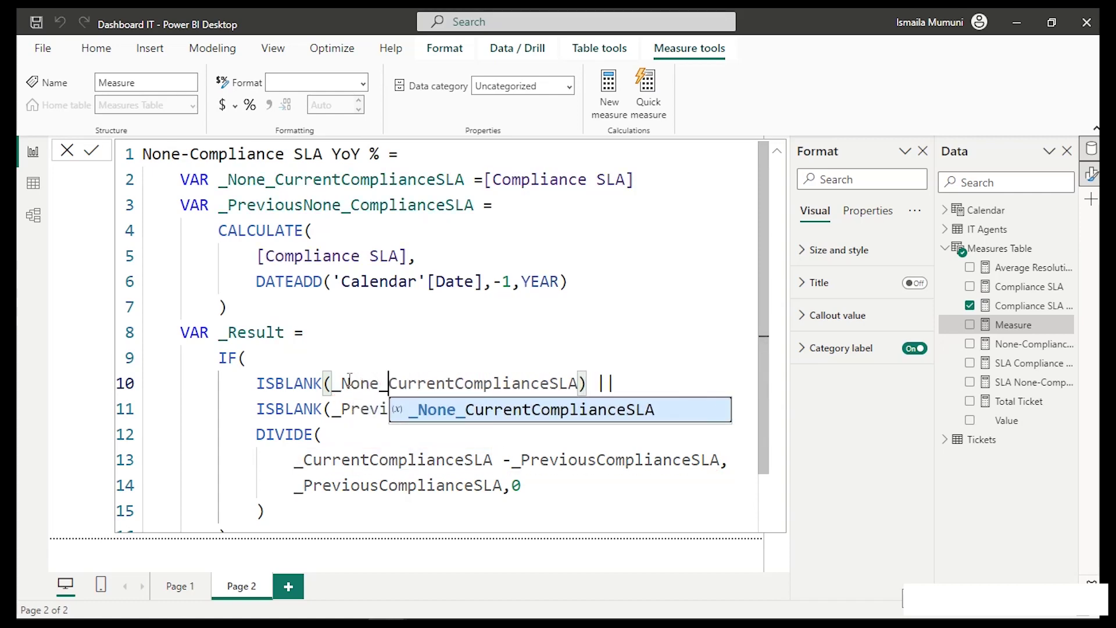
click(378, 411)
click(419, 410)
text(None)
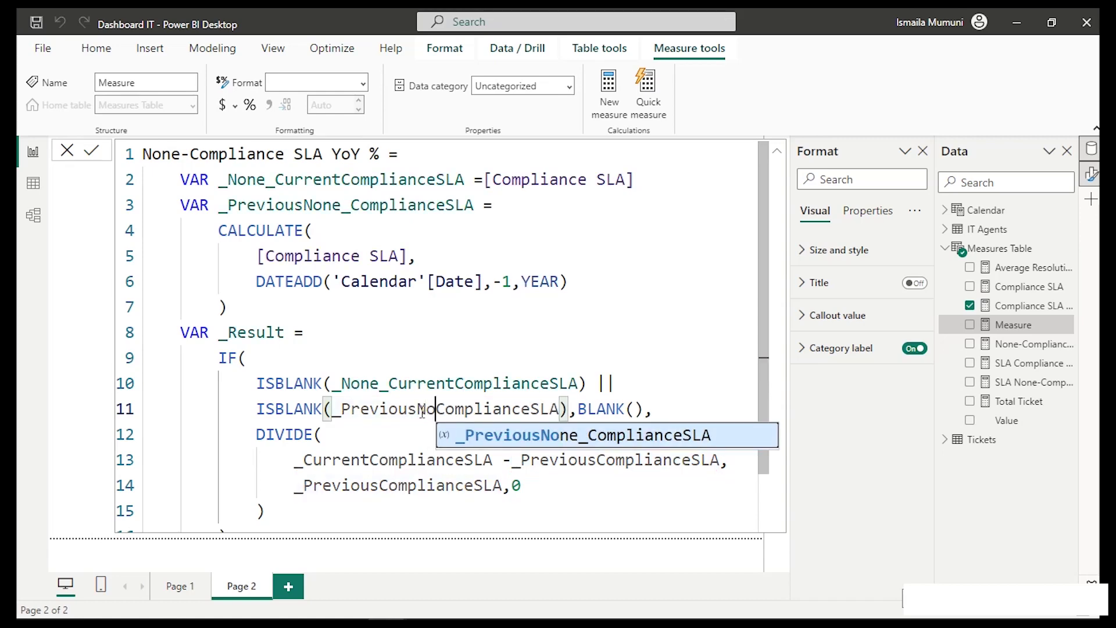
text(_)
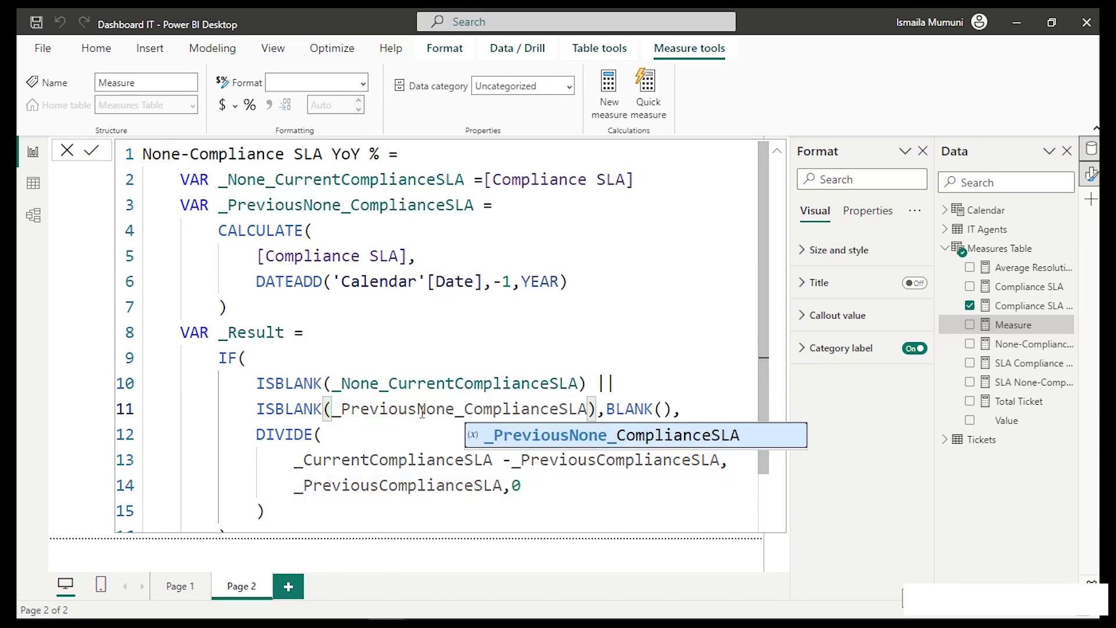
click(308, 461)
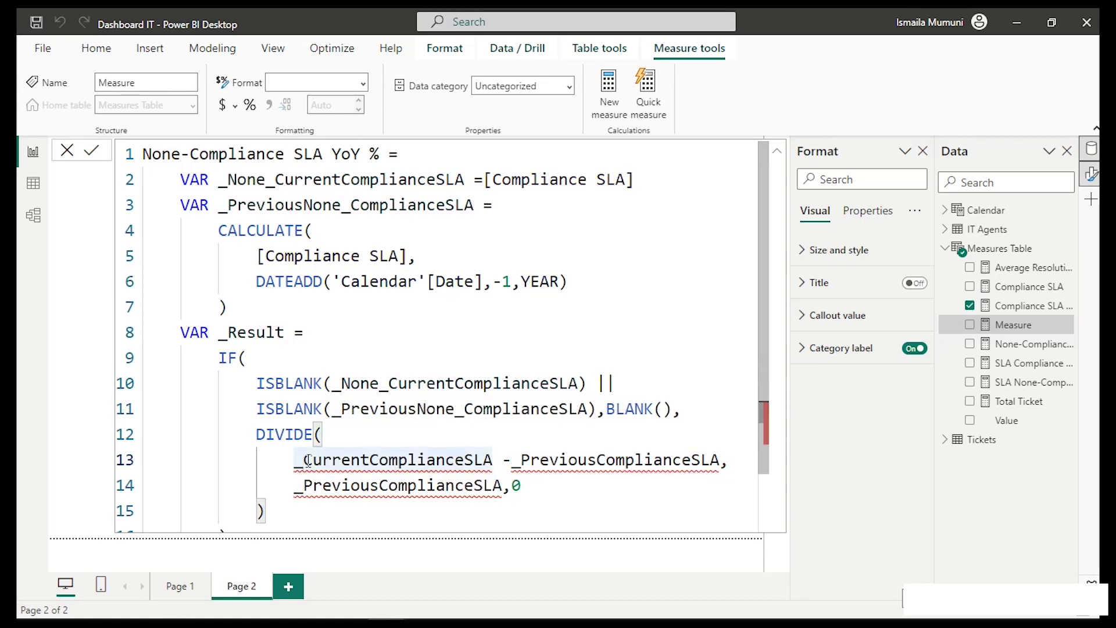
text(None)
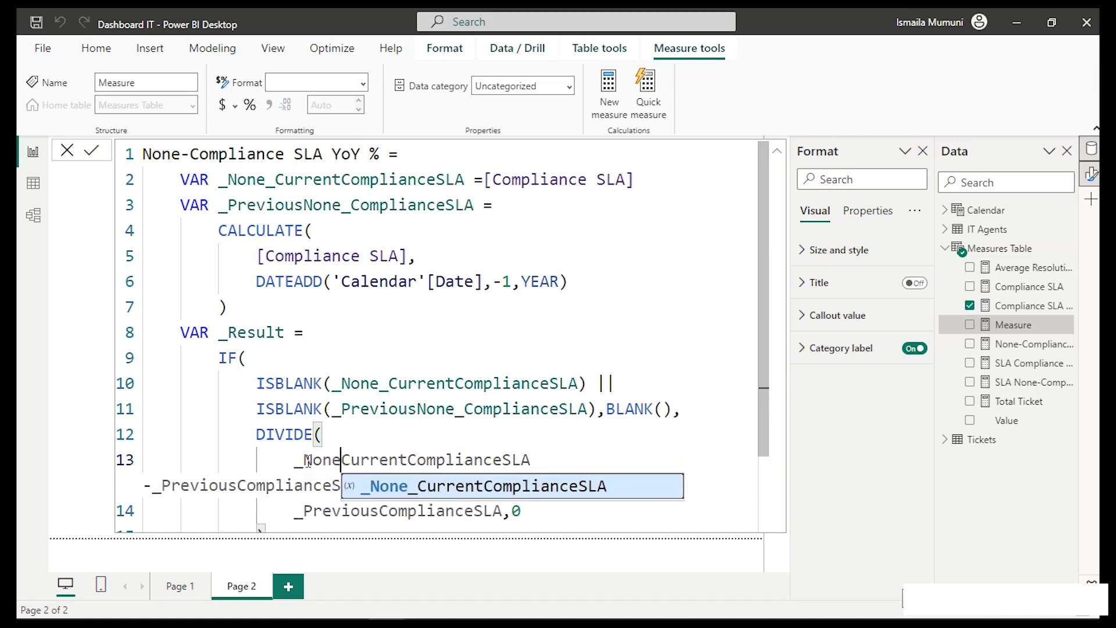
text(_)
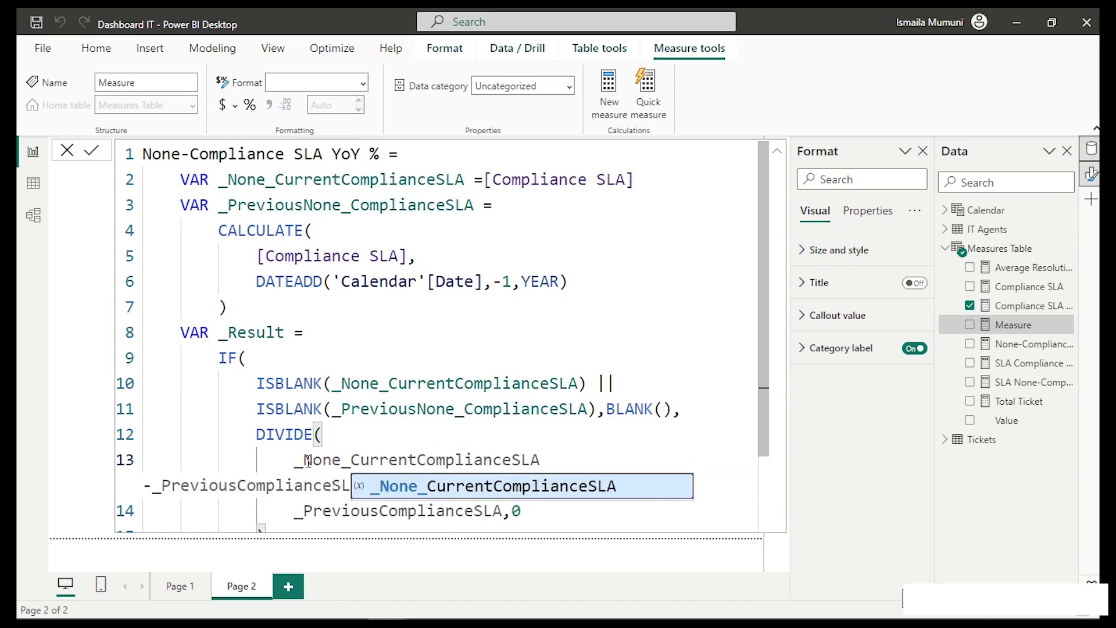
Add None_ to the previous-period references in the subtraction and the divisor.
click(295, 488)
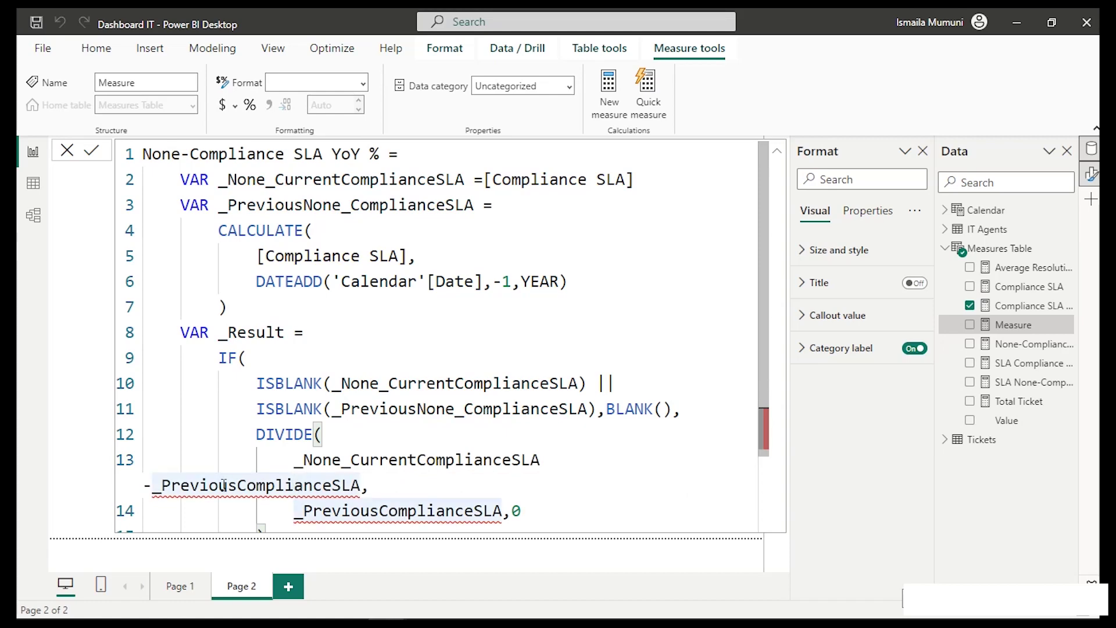
mouse_move(221, 486)
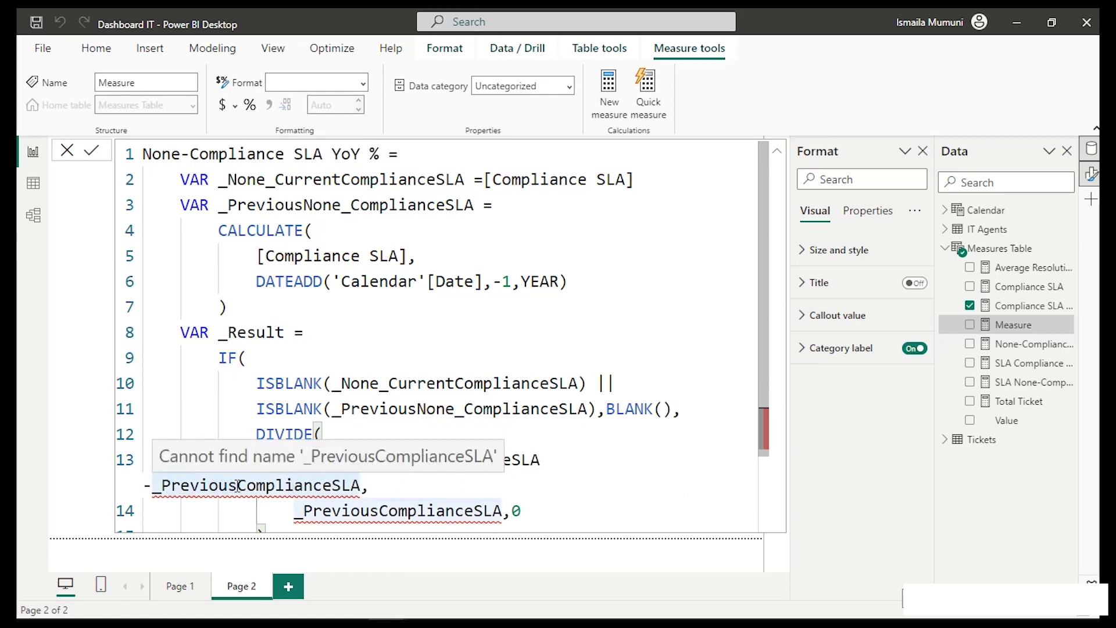
click(238, 486)
text(No)
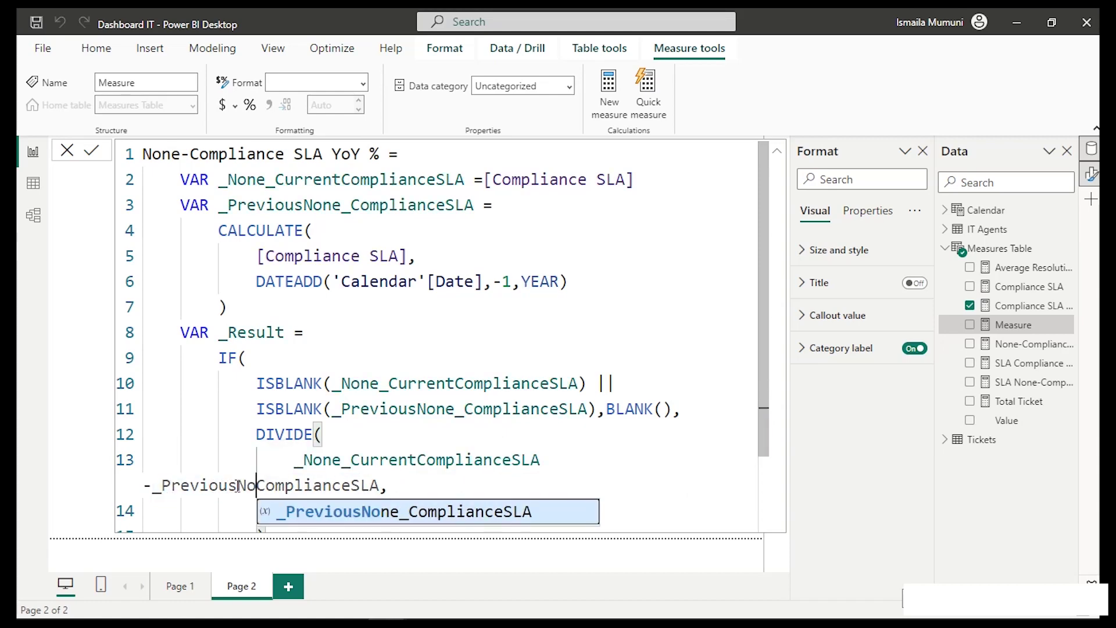
text(ne)
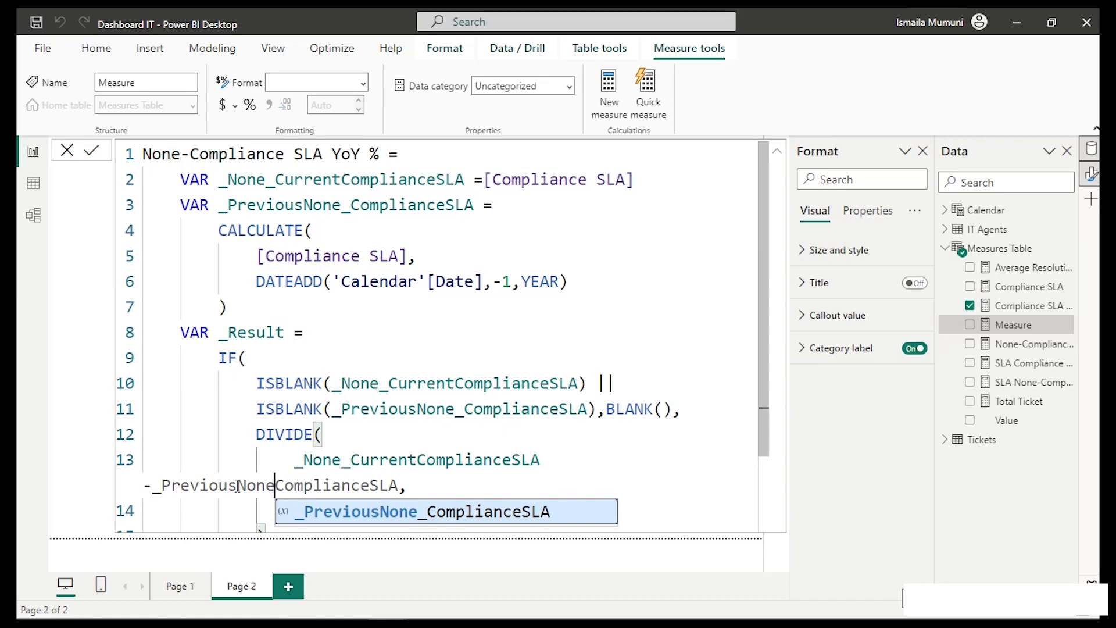
text(_)
click(181, 509)
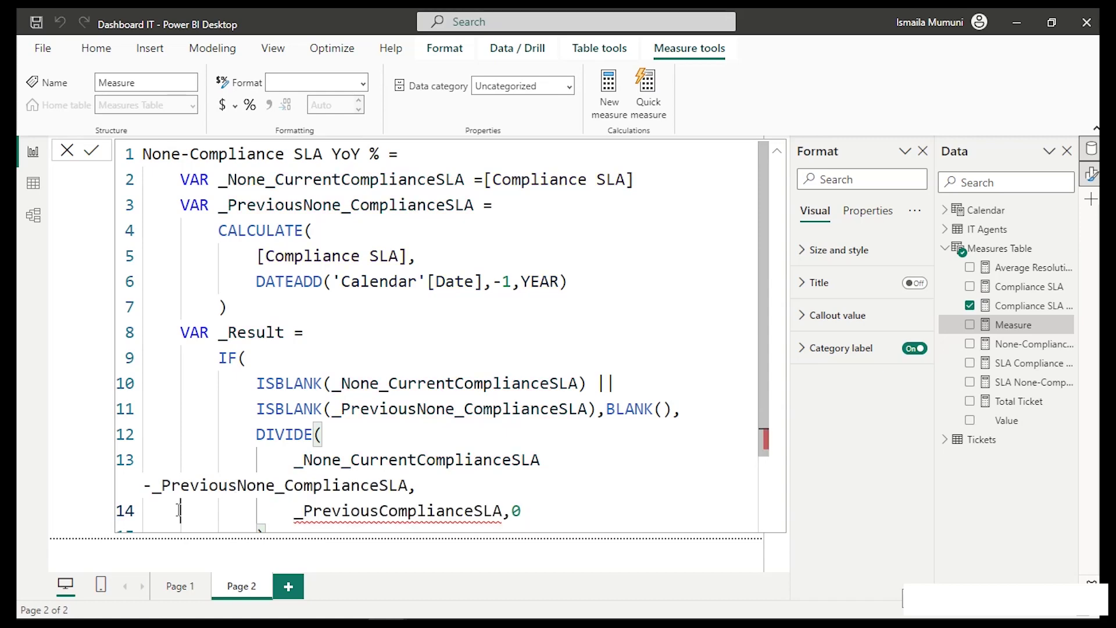
scroll(189, 506, down, 1)
ctrl+scroll(192, 501, down, 1)
ctrl+scroll(192, 501, down, 1)
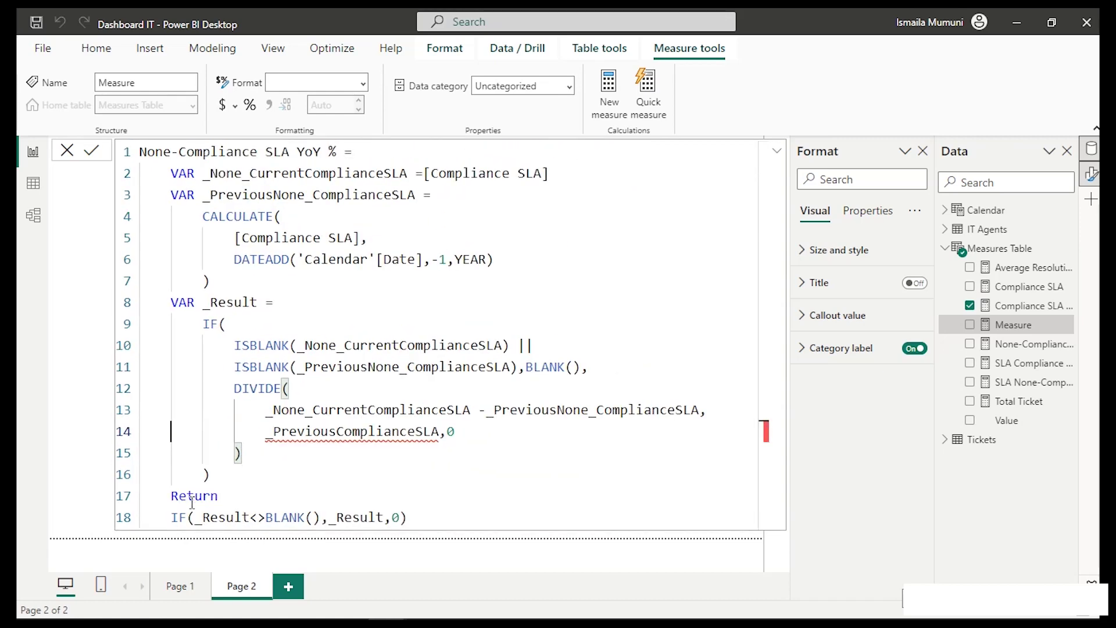
click(336, 431)
text(Non)
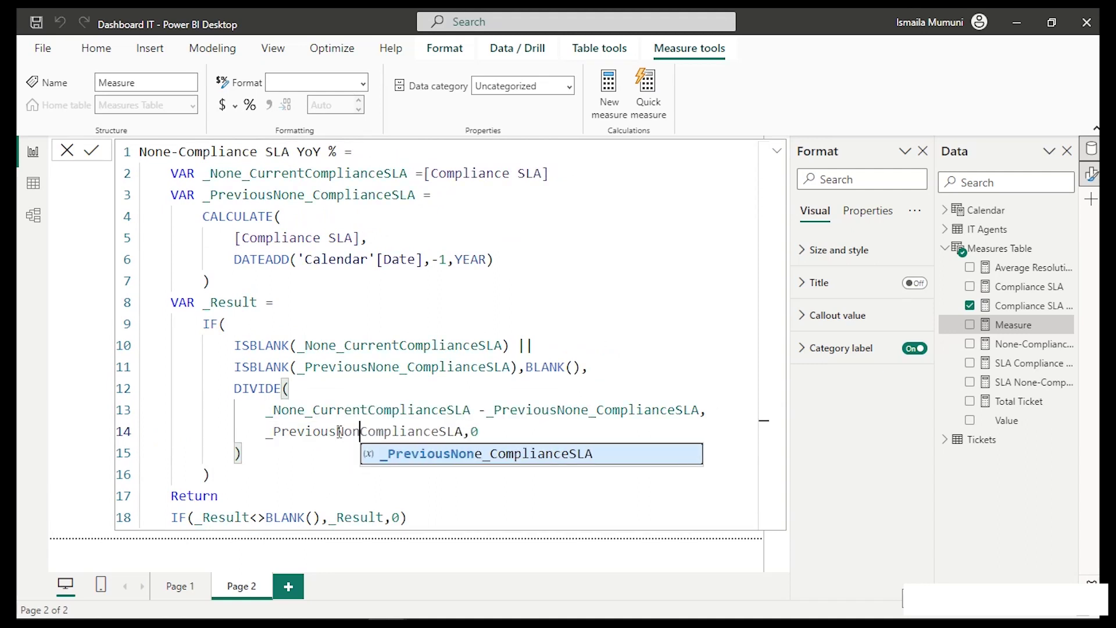
text(e_)
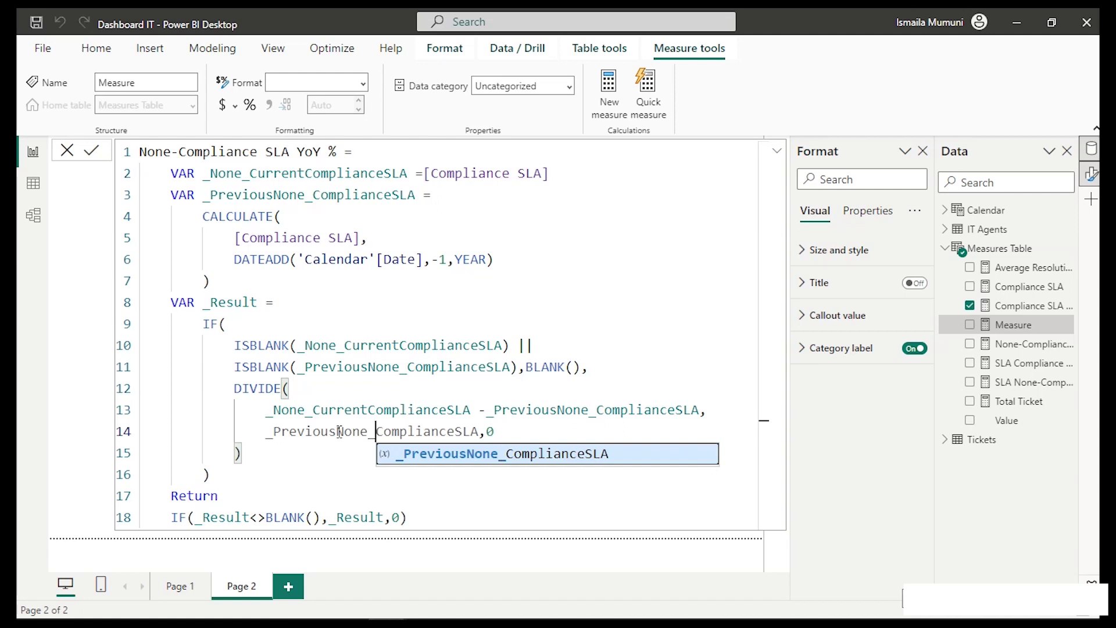
click(403, 388)
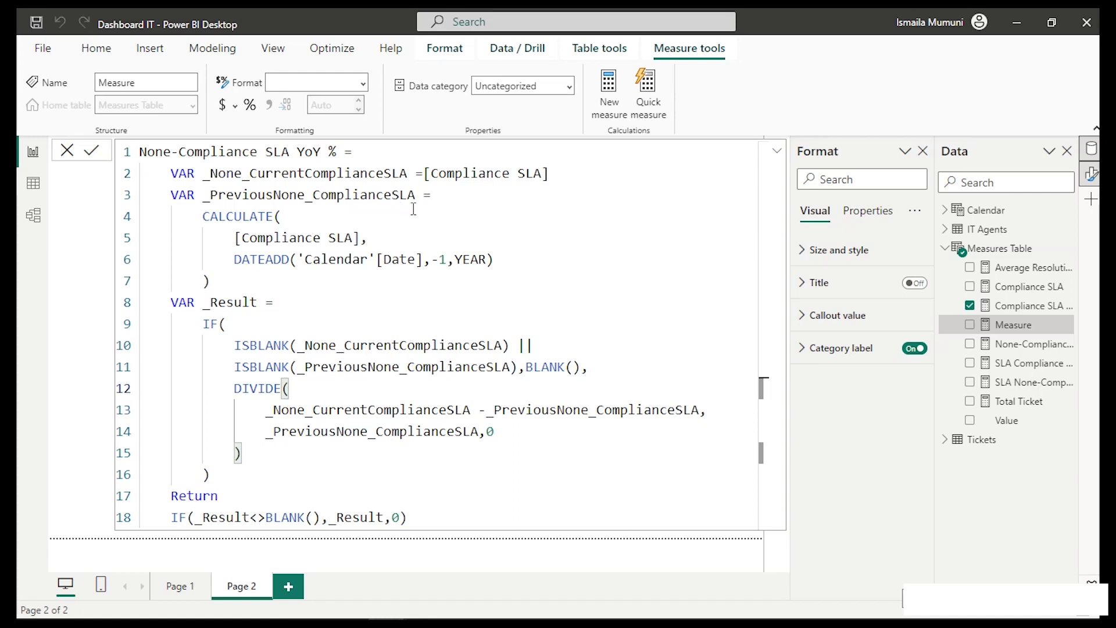
Replace the [Compliance SLA] reference on line 2 with [None-Compliance SLA].
click(423, 174)
drag(561, 175, 434, 182)
key(BackSpace)
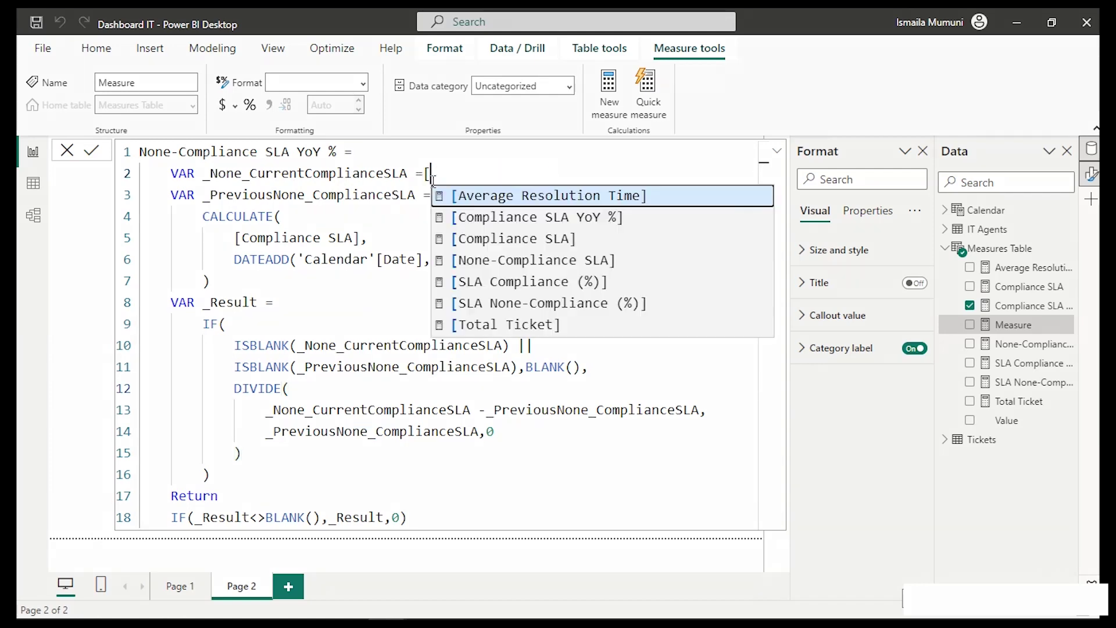
key(Down)
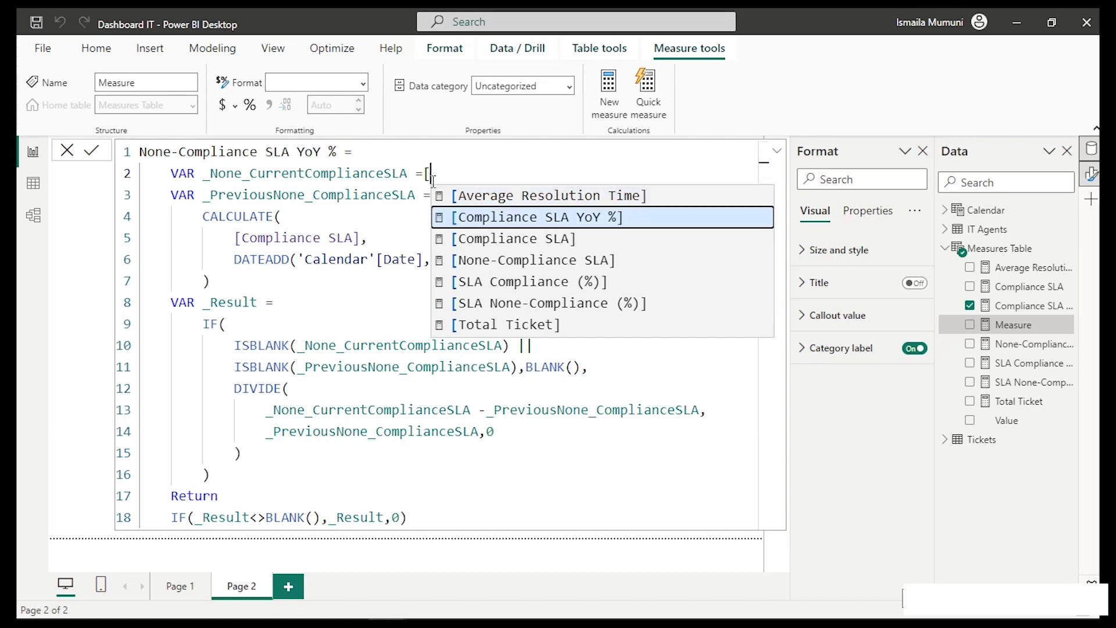
key(Down)
key(Down)
key(Tab)
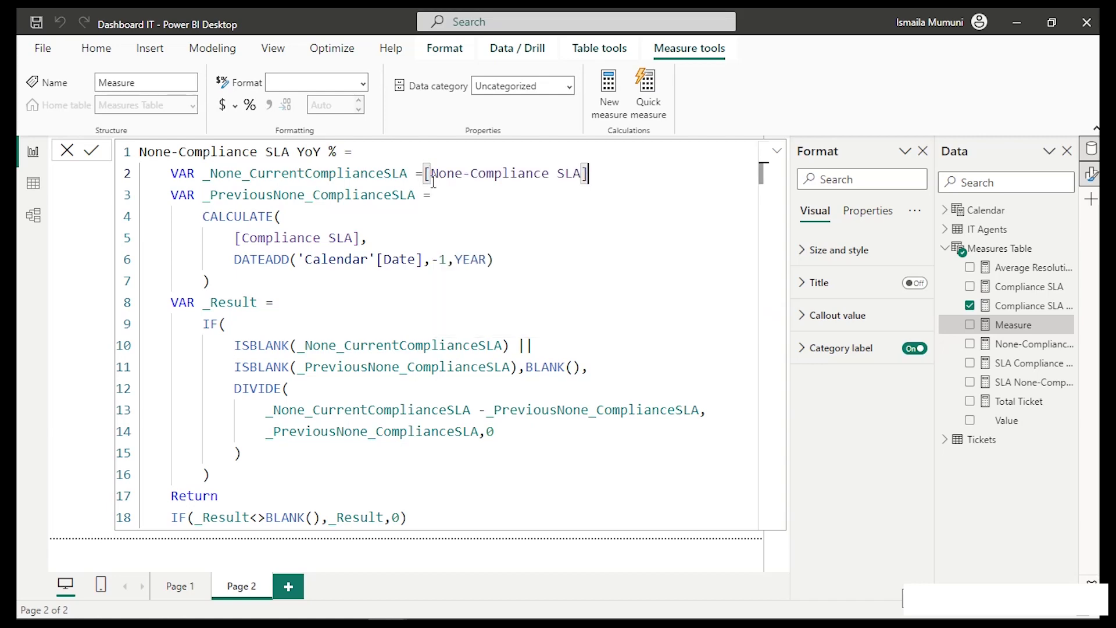
Swap [Compliance SLA] inside CALCULATE for [None-Compliance SLA].
drag(362, 237, 218, 237)
text([)
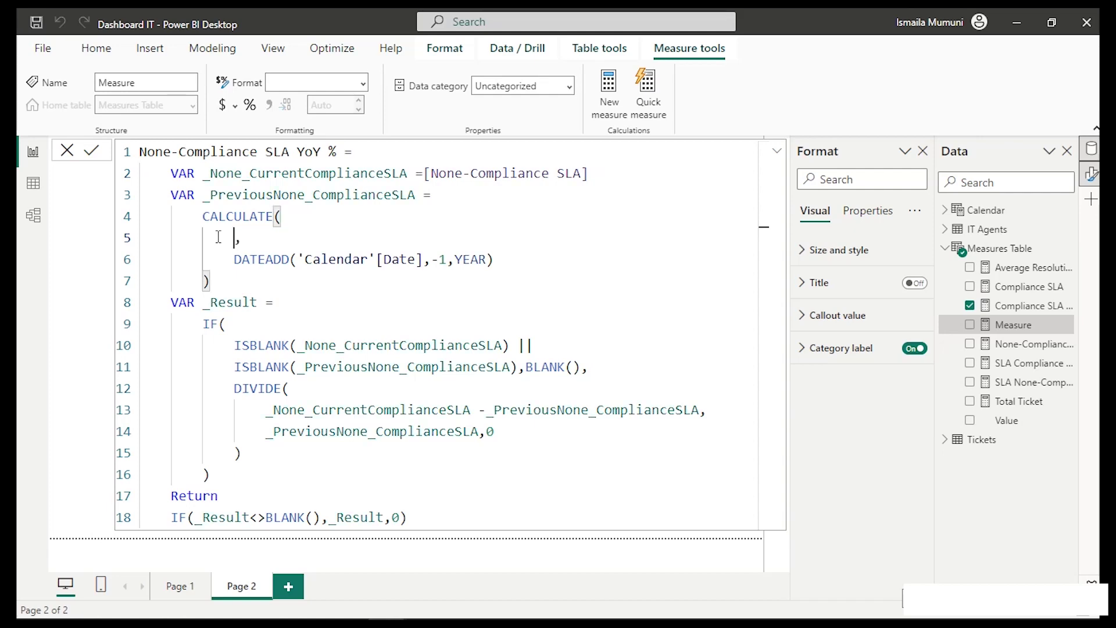
key(Down)
key(Down)
key(Down)
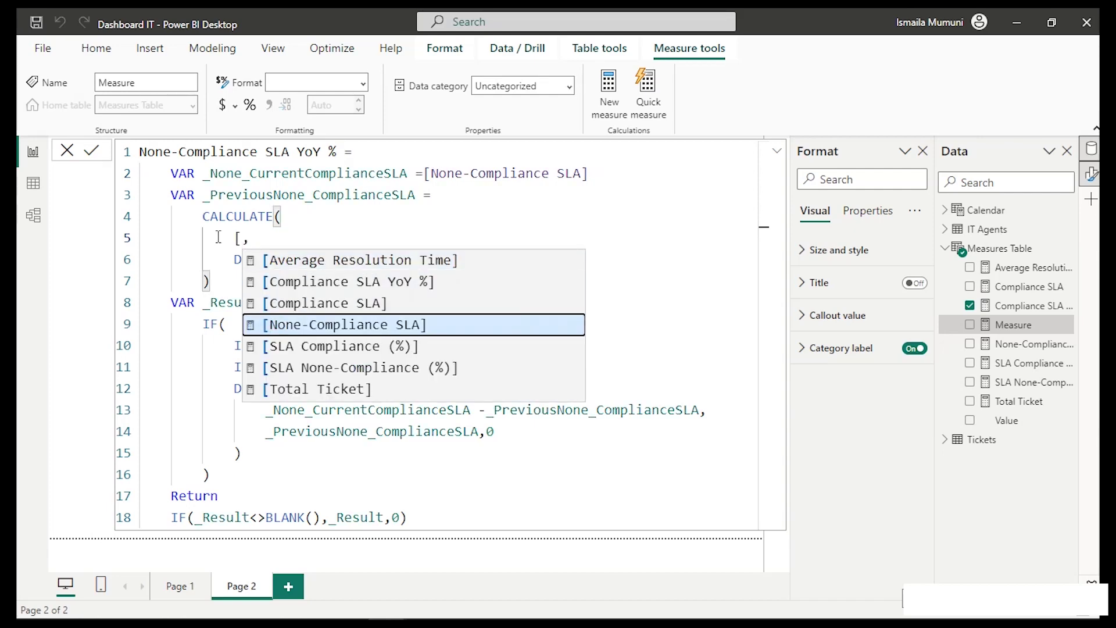
key(Tab)
click(372, 297)
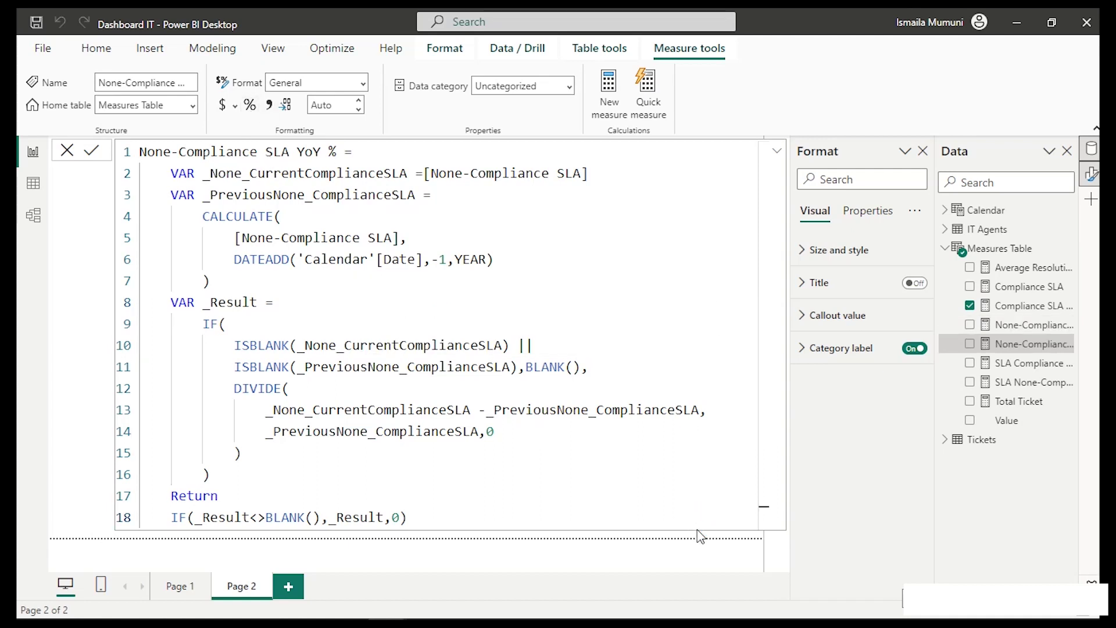
Add a separate None-Compliance SLA YoY % card (13.36%) beside the Compliance SLA card.
click(970, 345)
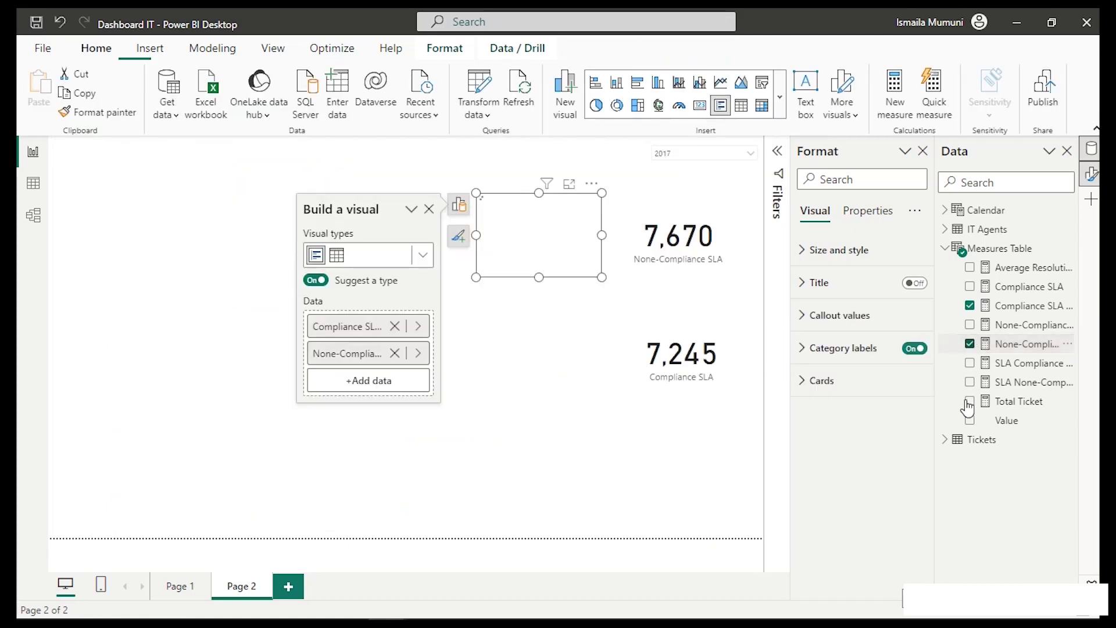
click(970, 344)
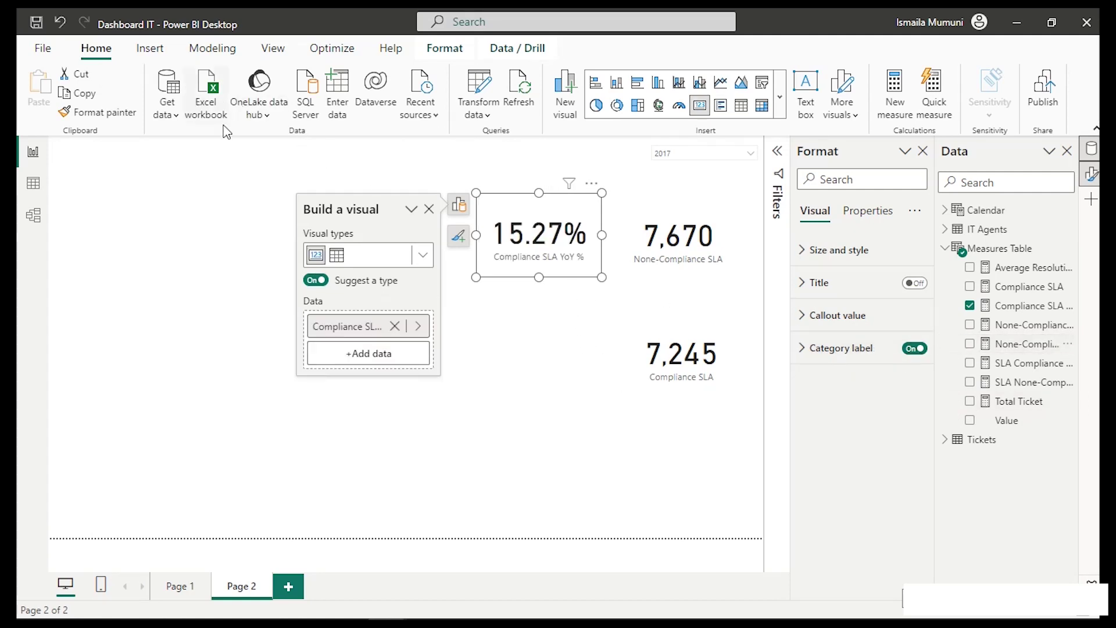
click(517, 333)
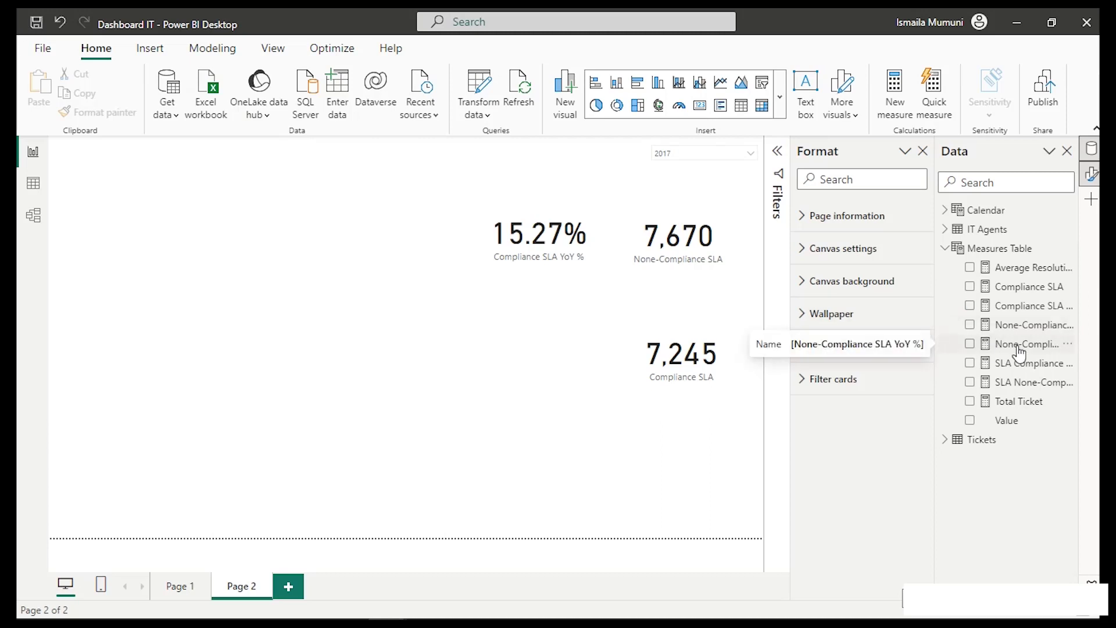
click(970, 345)
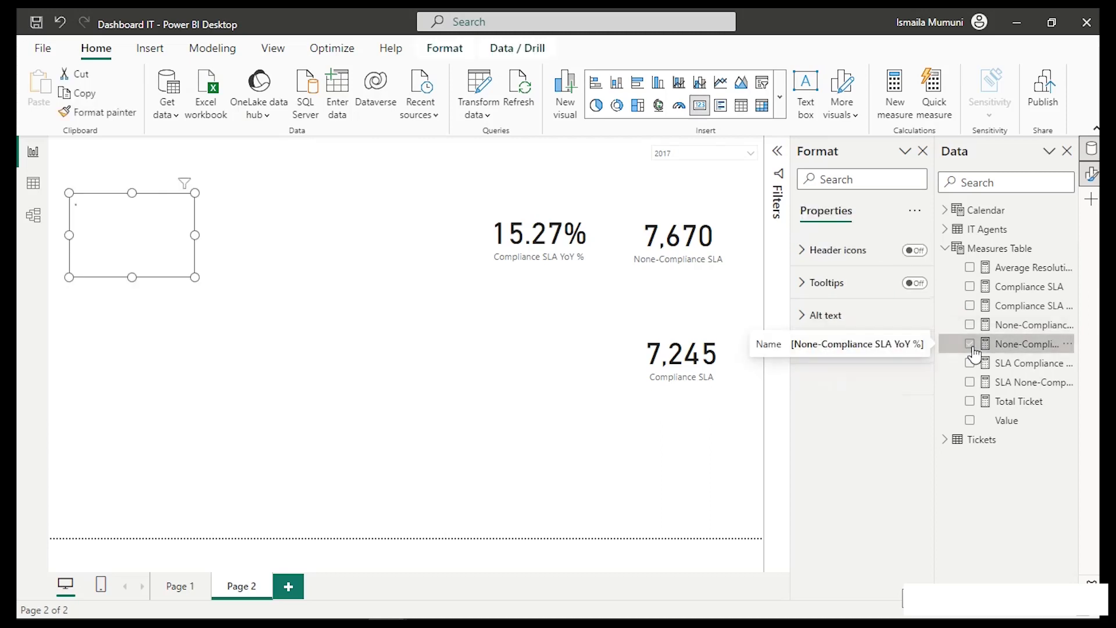
drag(161, 221, 542, 323)
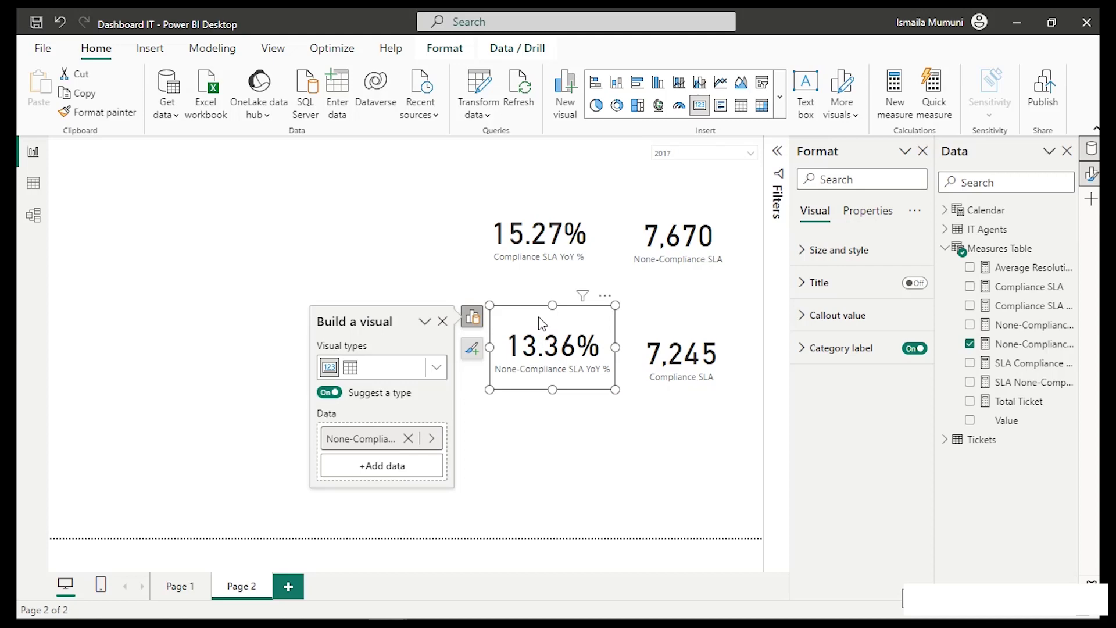
click(1029, 344)
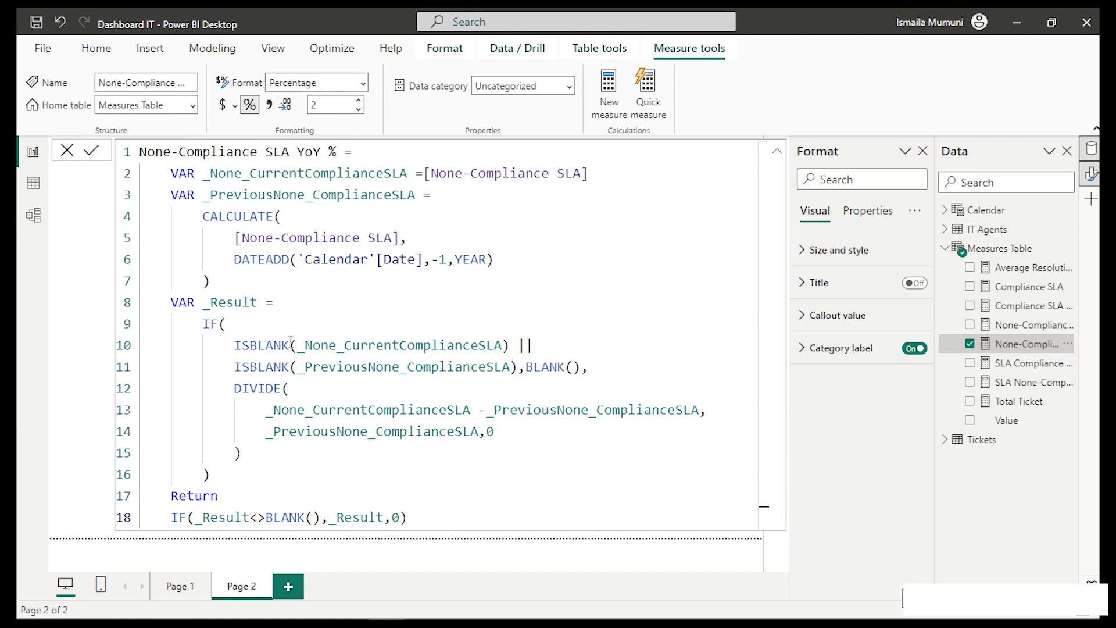
Use _None_CurrentComplianceSLA inside CALCULATE on line 5 and check the card's 0.00% result.
drag(407, 238, 242, 240)
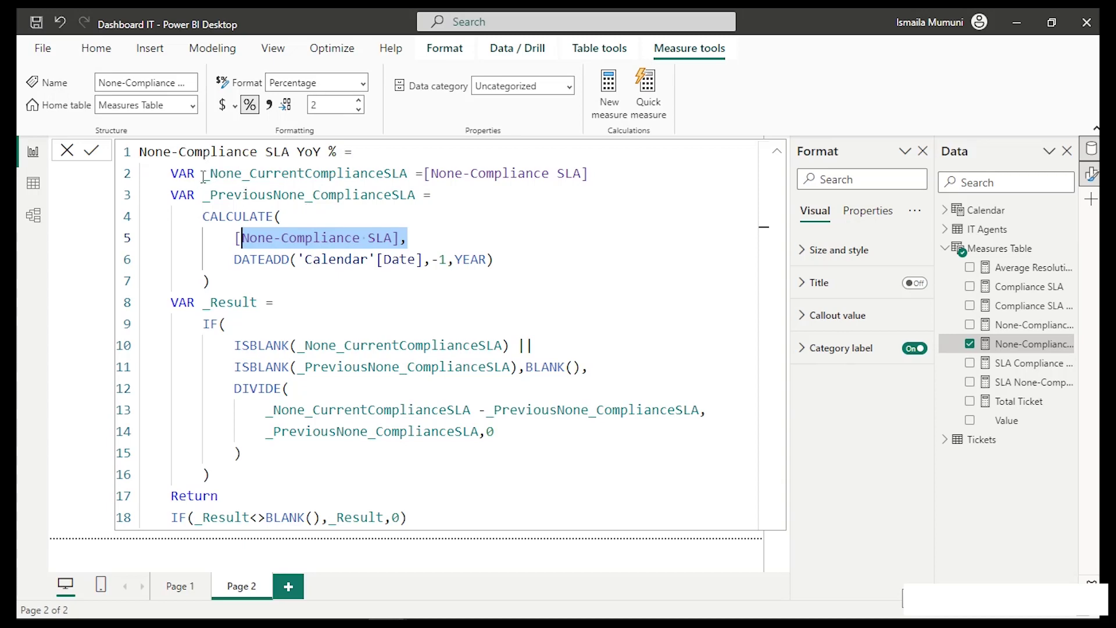
drag(203, 174, 408, 175)
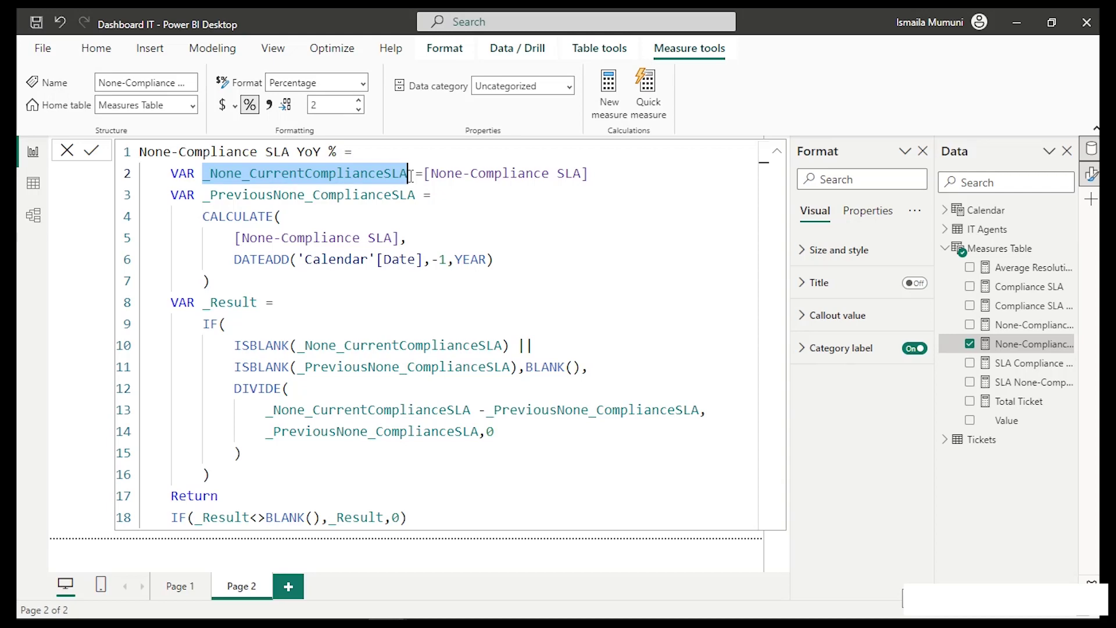
click(410, 174)
drag(398, 239, 237, 239)
key(BackSpace)
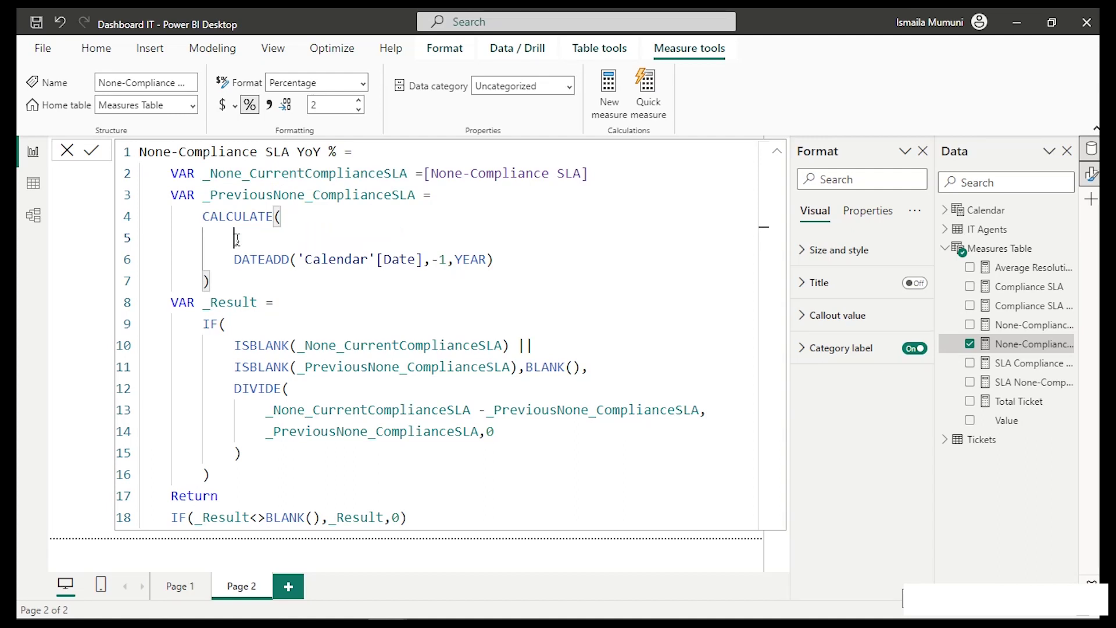
text(_,)
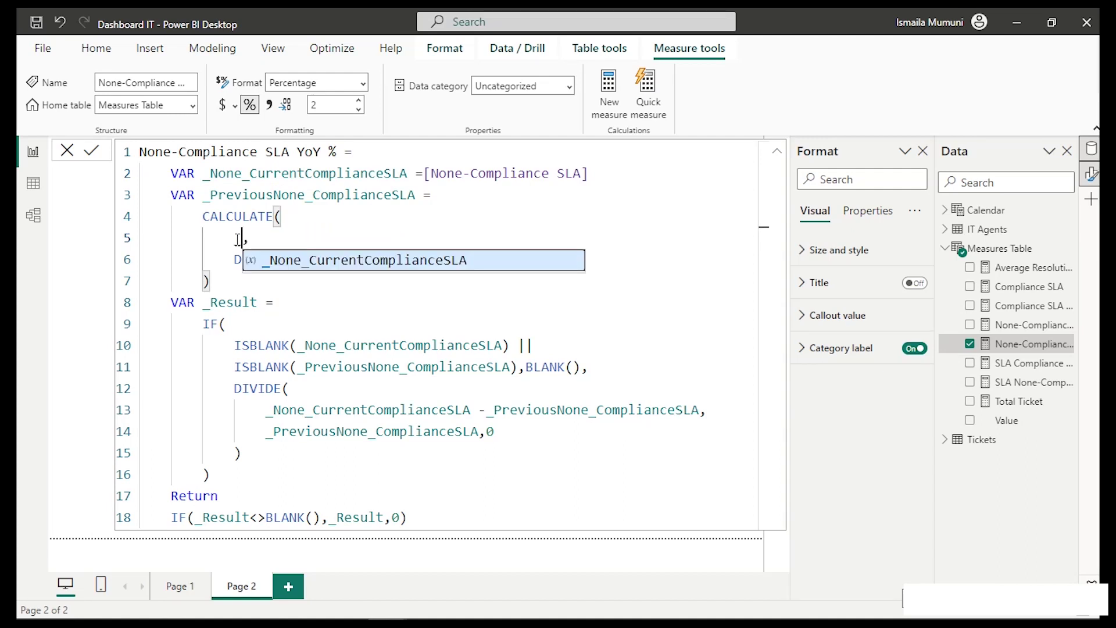
key(Tab)
click(237, 239)
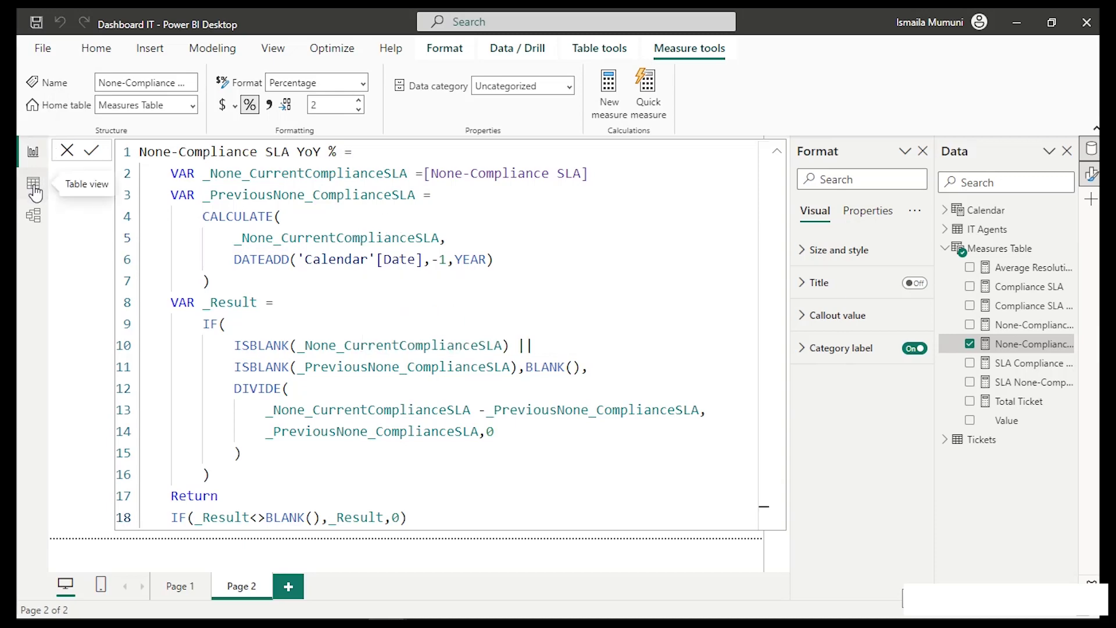
click(1006, 423)
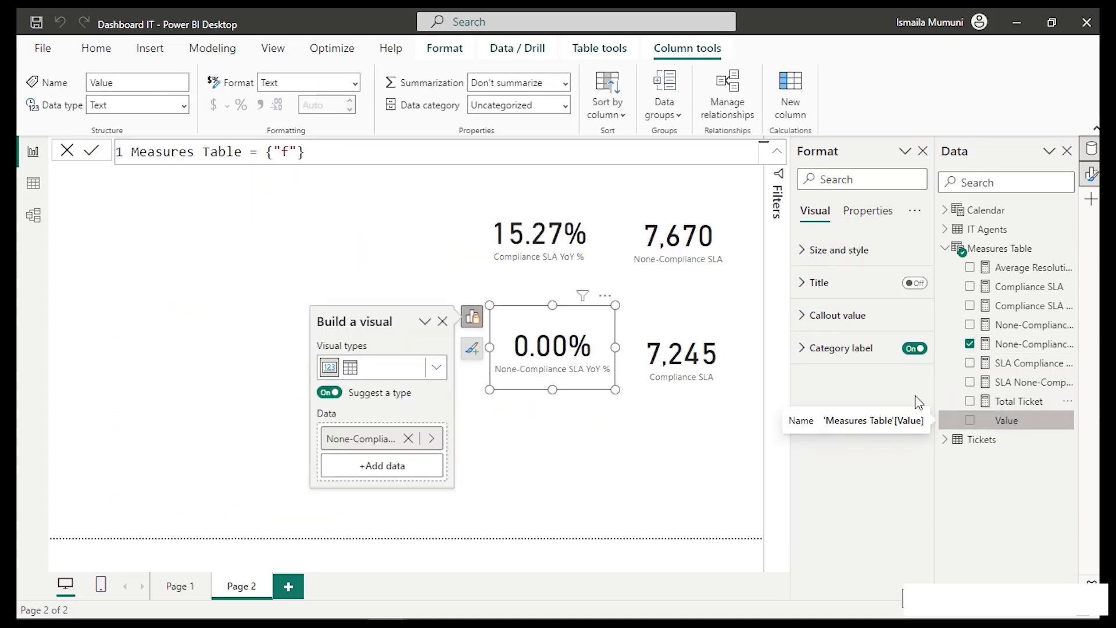
Restore [None-Compliance SLA] inside CALCULATE so the card shows 13.36% again.
click(1027, 348)
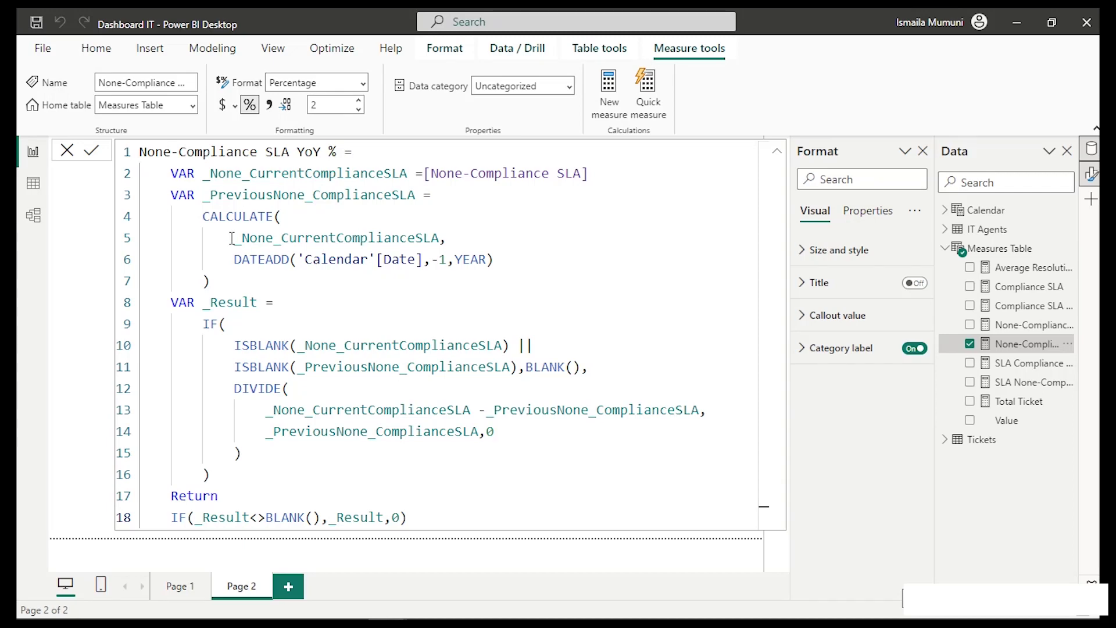
drag(226, 239, 439, 230)
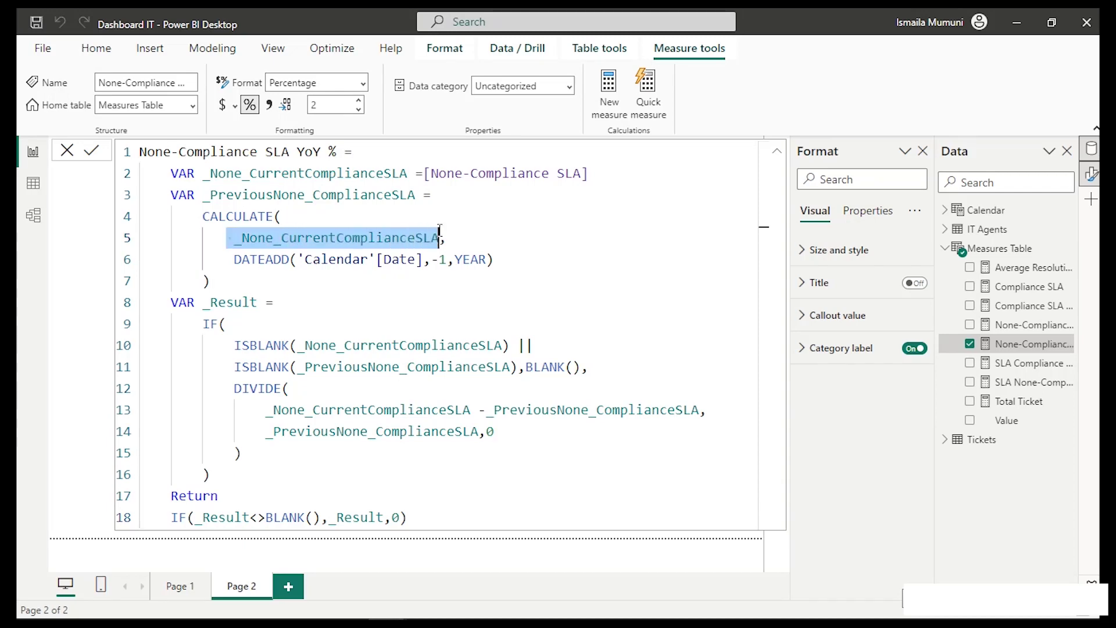
key(BackSpace)
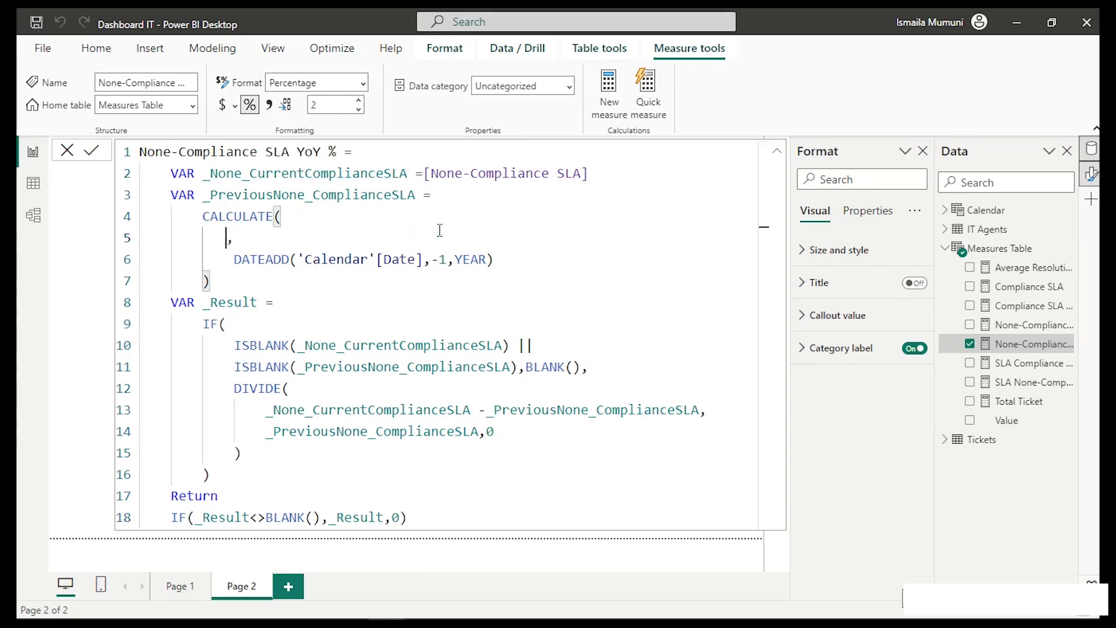
text([)
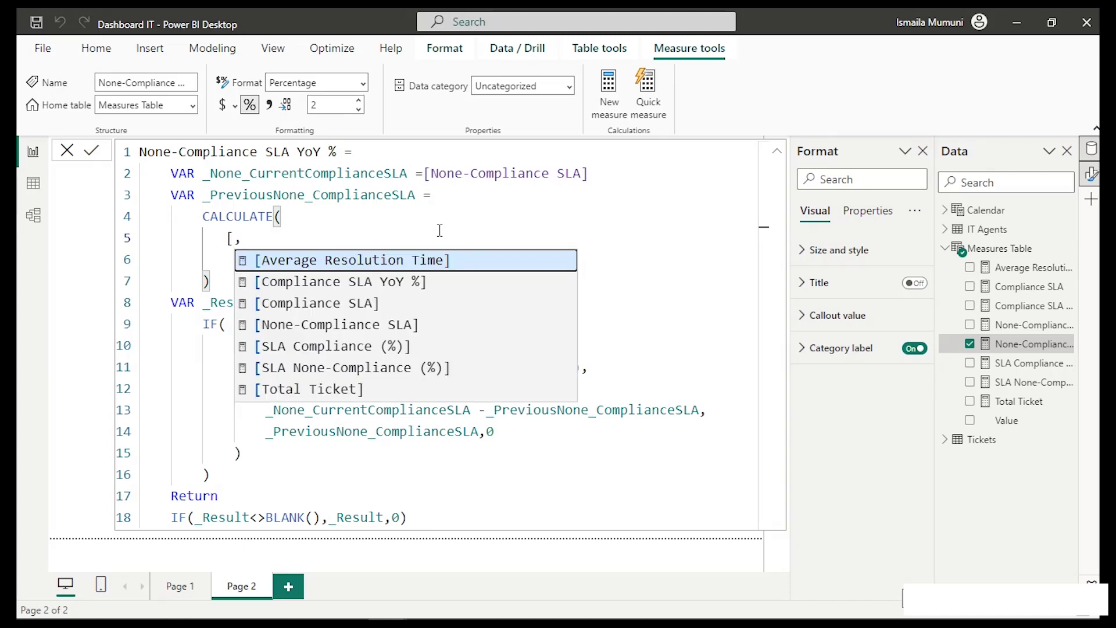
key(Down)
key(Down)
key(Down)
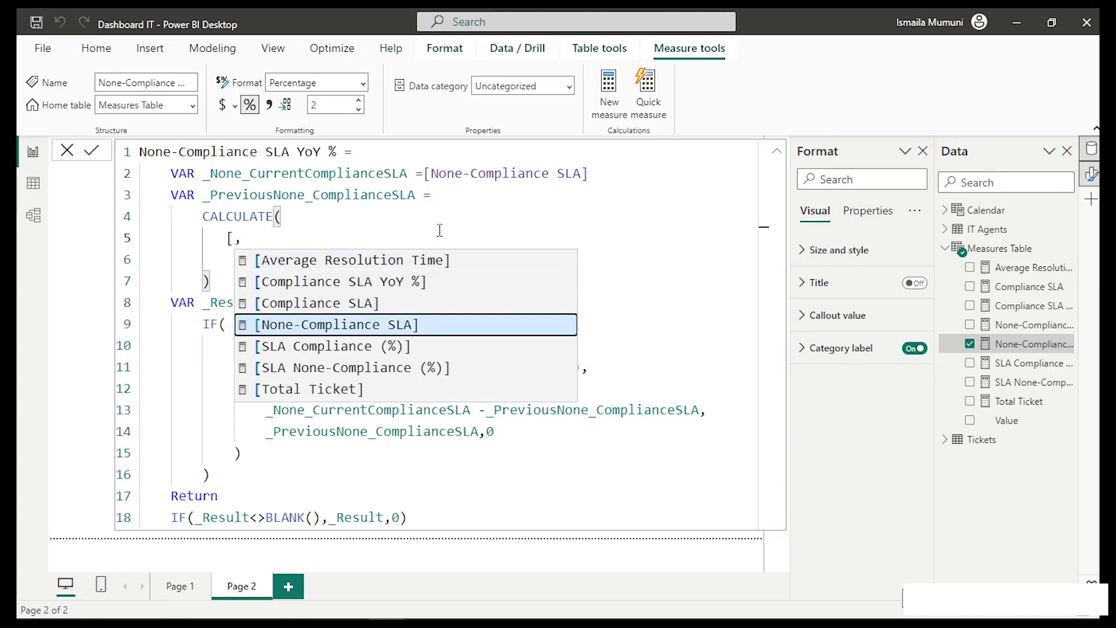
key(Tab)
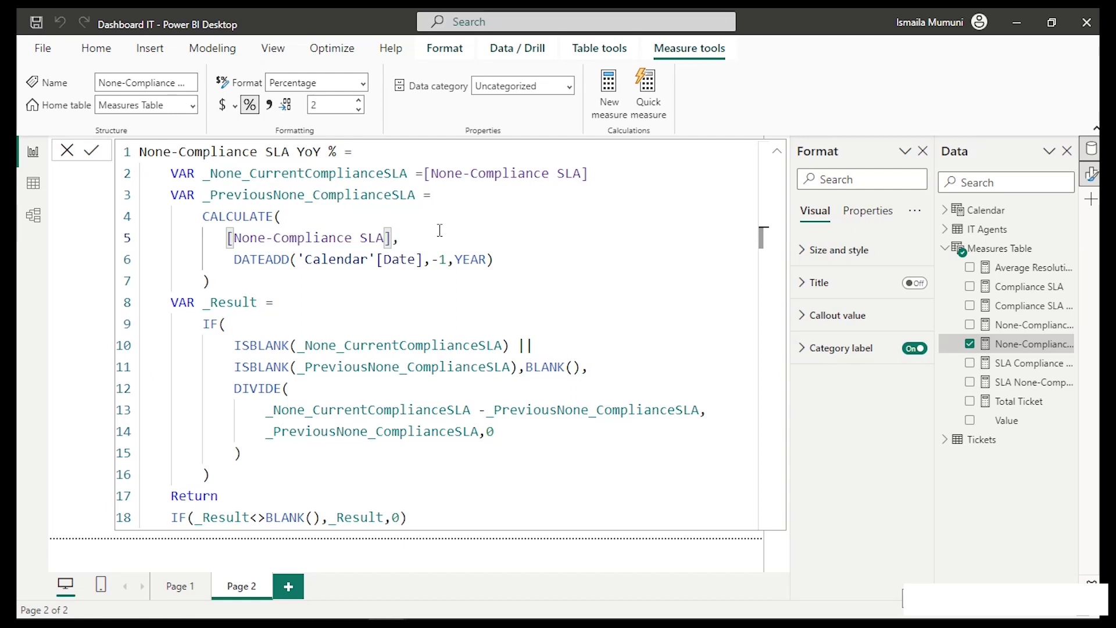
click(440, 230)
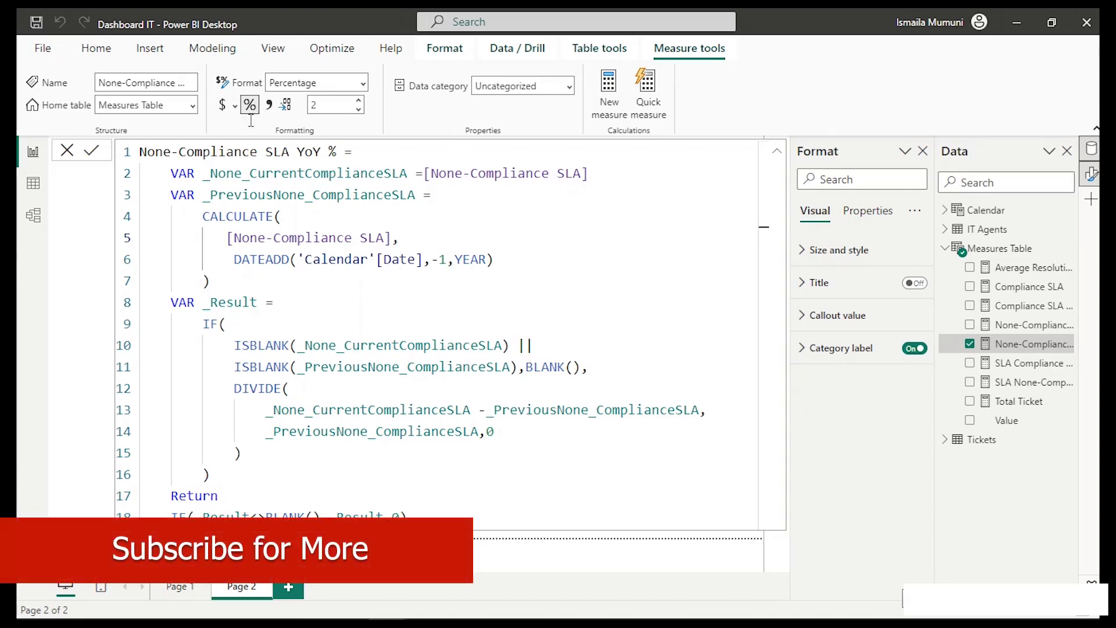
click(1005, 422)
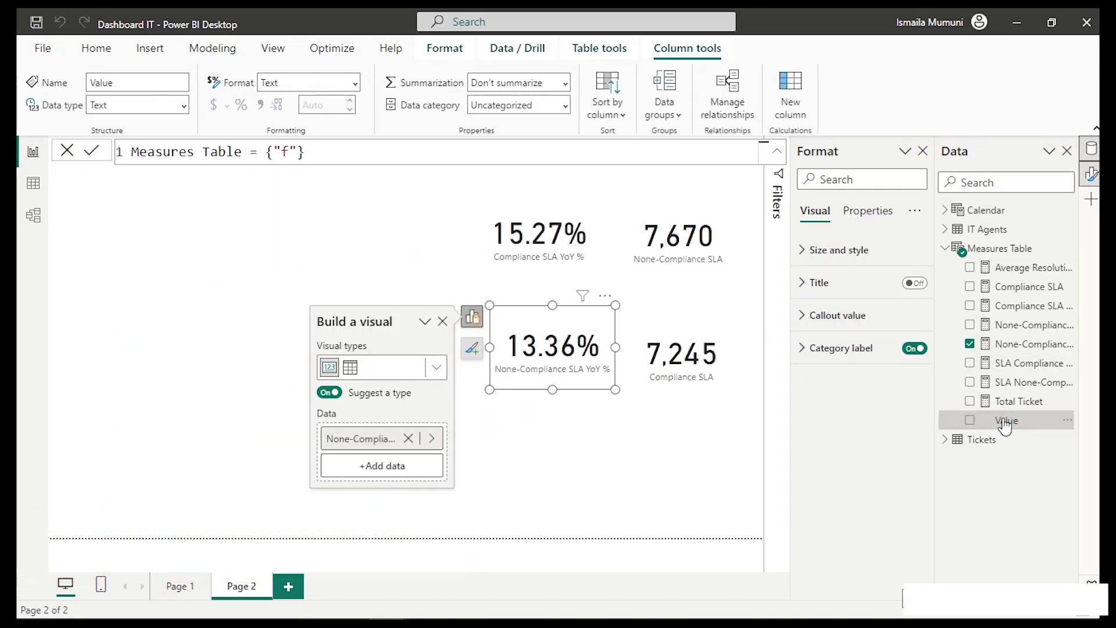
Set the Year slicer to 2016 (both YoY cards 0.00%) and switch to the IT Performance Dashboard report.
click(400, 267)
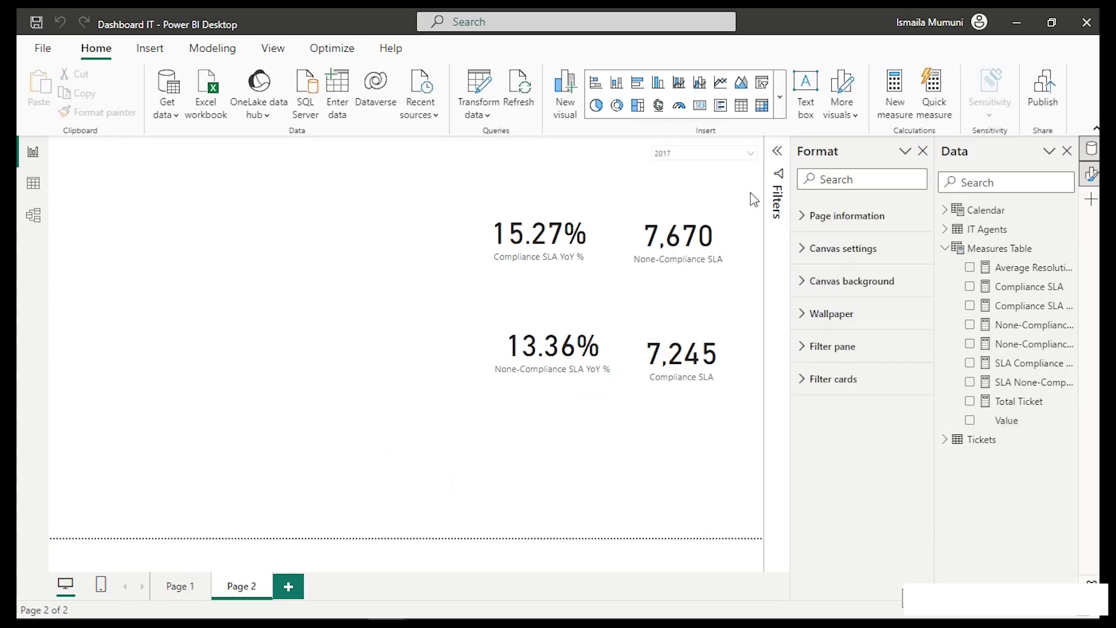
click(729, 154)
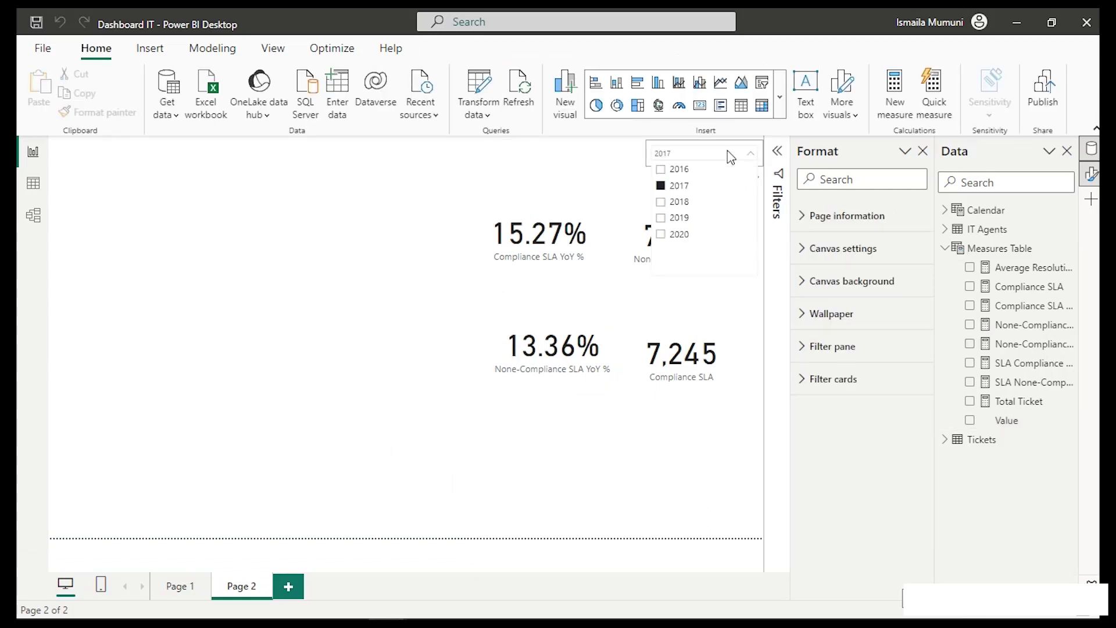
click(676, 169)
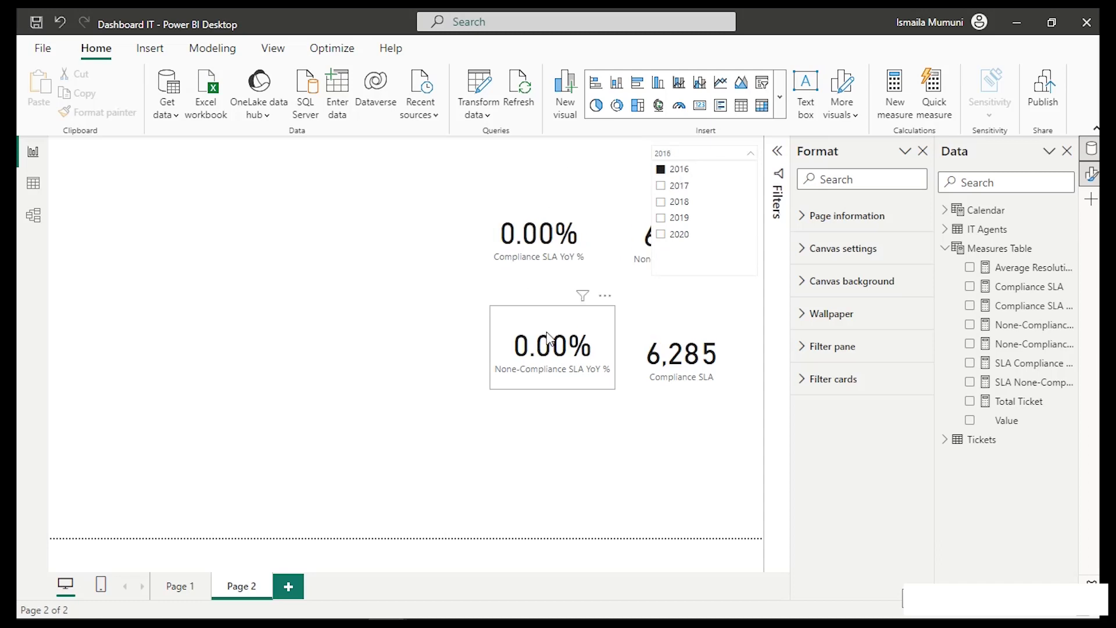
mouse_move(365, 603)
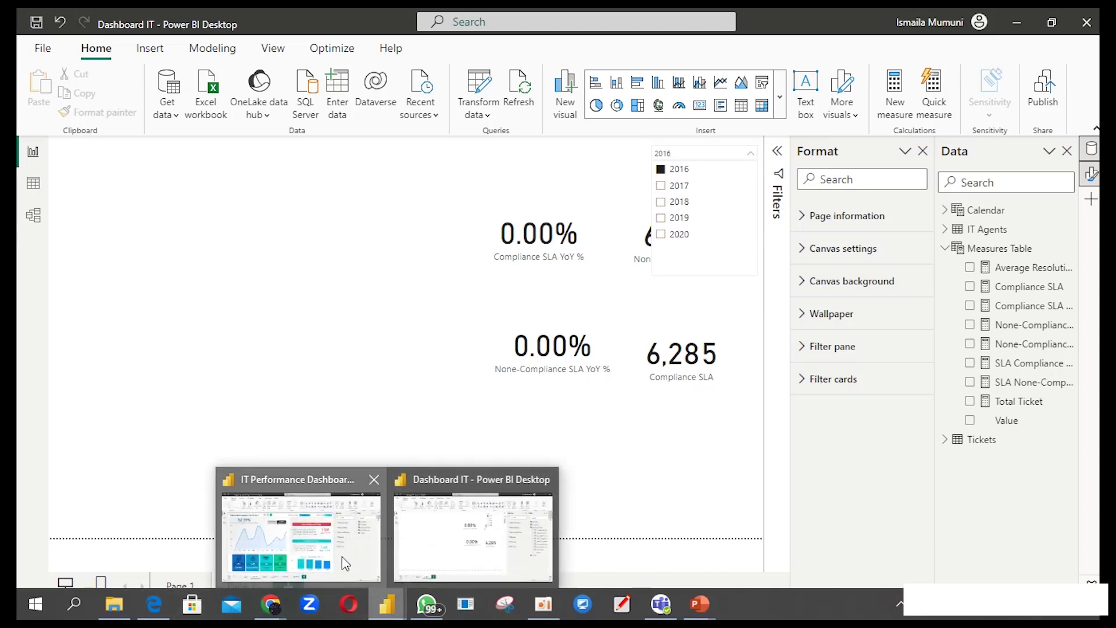
click(341, 556)
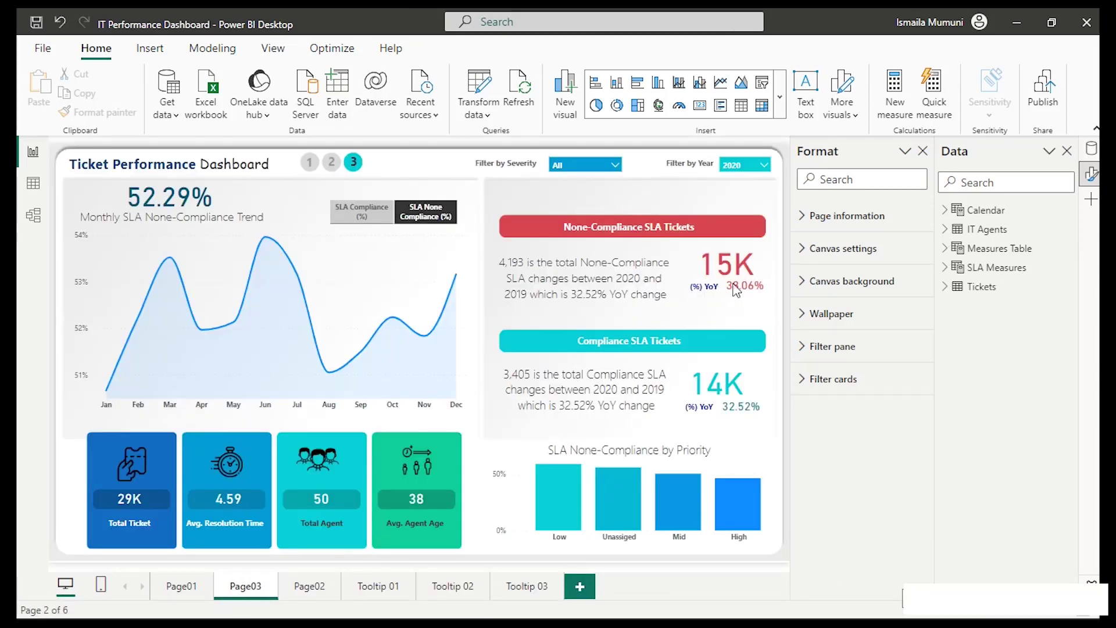
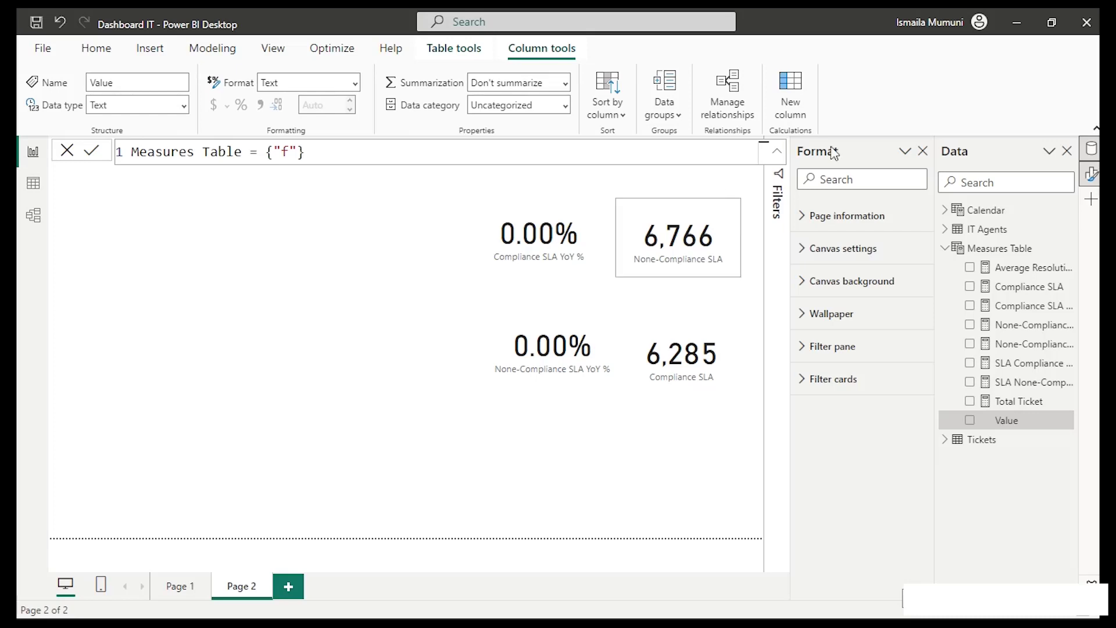
Create a new measure 'Compliance SLA Commentary =' in the Measures Table, with an indented second line.
right_click(1024, 428)
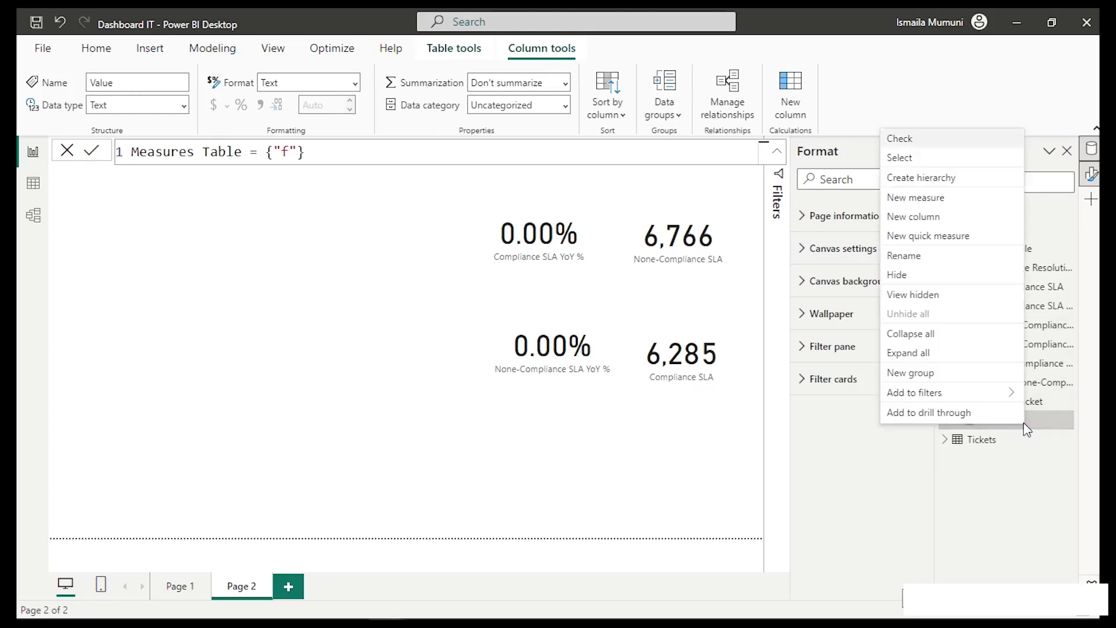
click(915, 198)
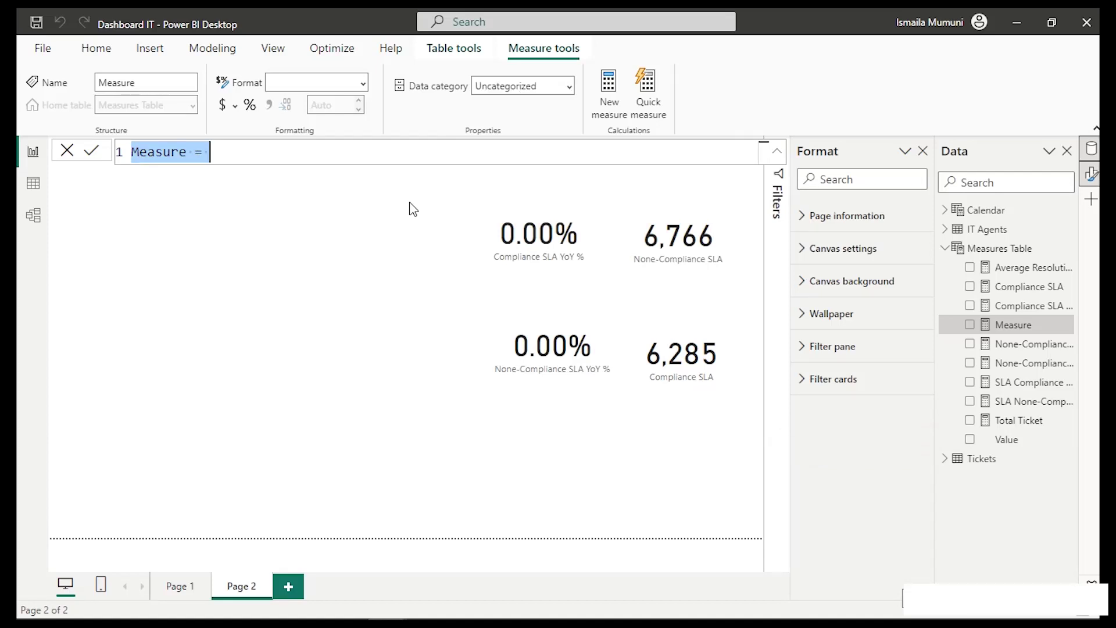
text(Compliance S)
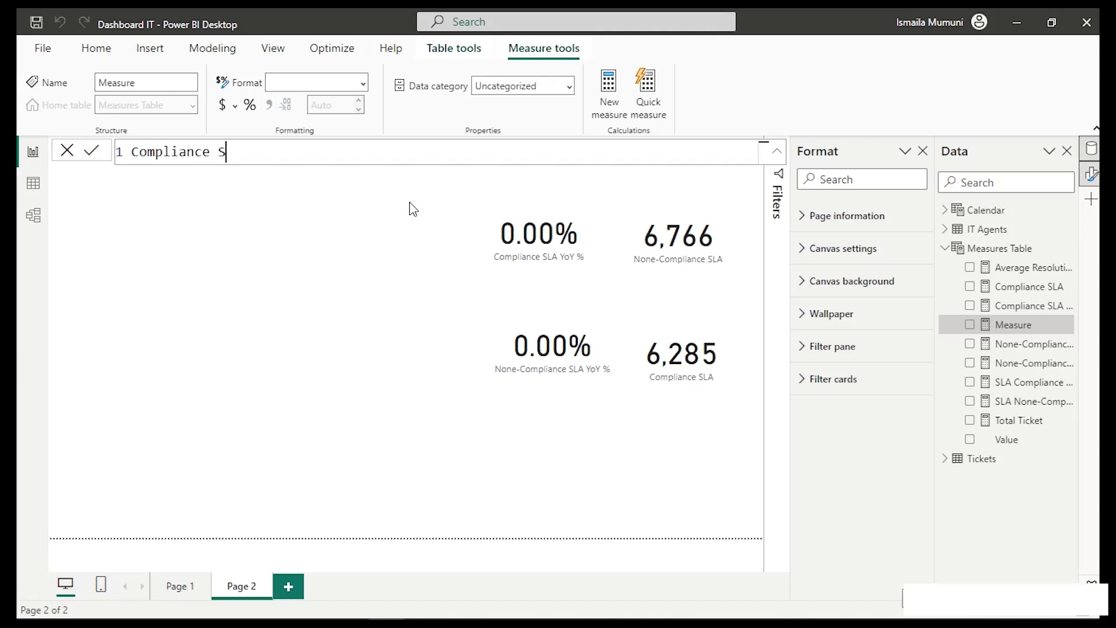
text(LA Commentary)
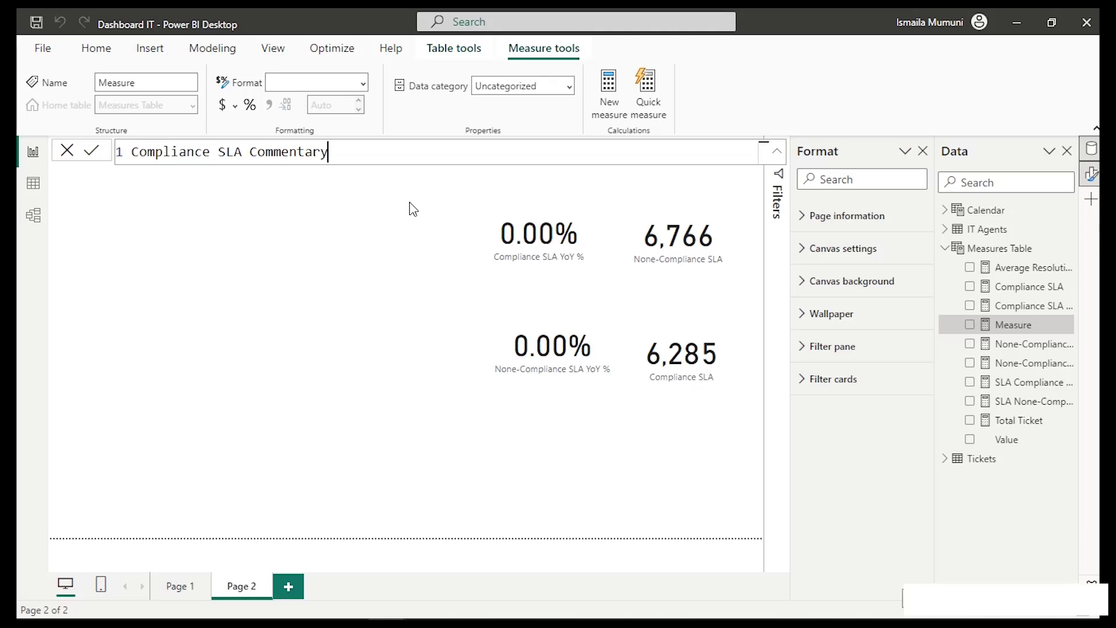
text( =)
key(shift+Return)
key(Tab)
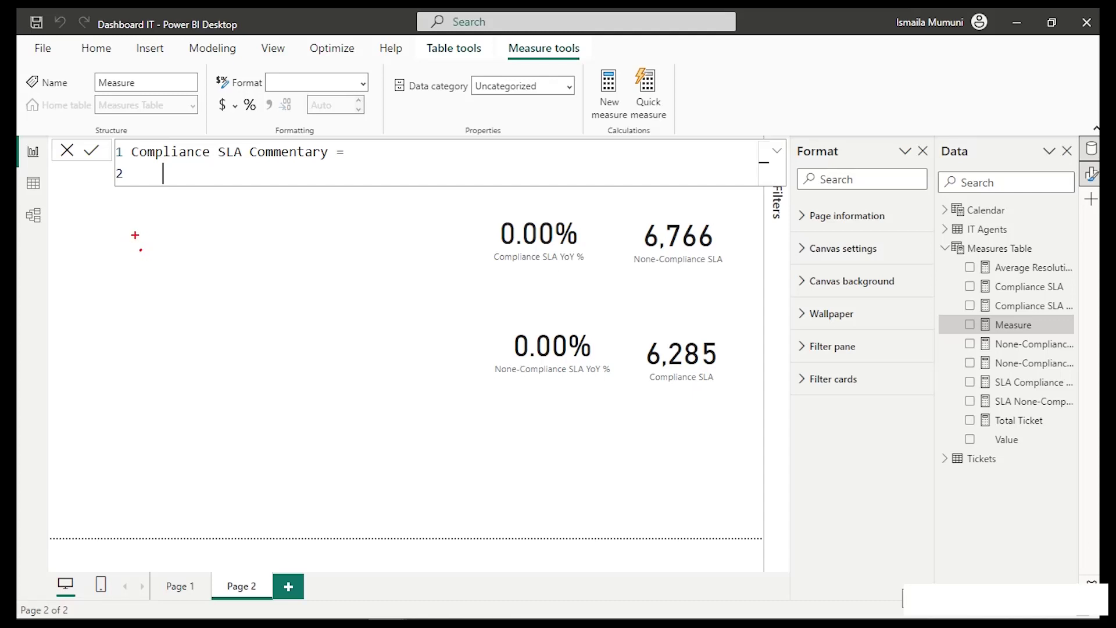
mouse_move(137, 238)
mouse_down()
mouse_move(164, 270)
mouse_move(179, 233)
mouse_up()
drag(190, 234, 213, 263)
drag(226, 238, 183, 287)
drag(261, 270, 187, 293)
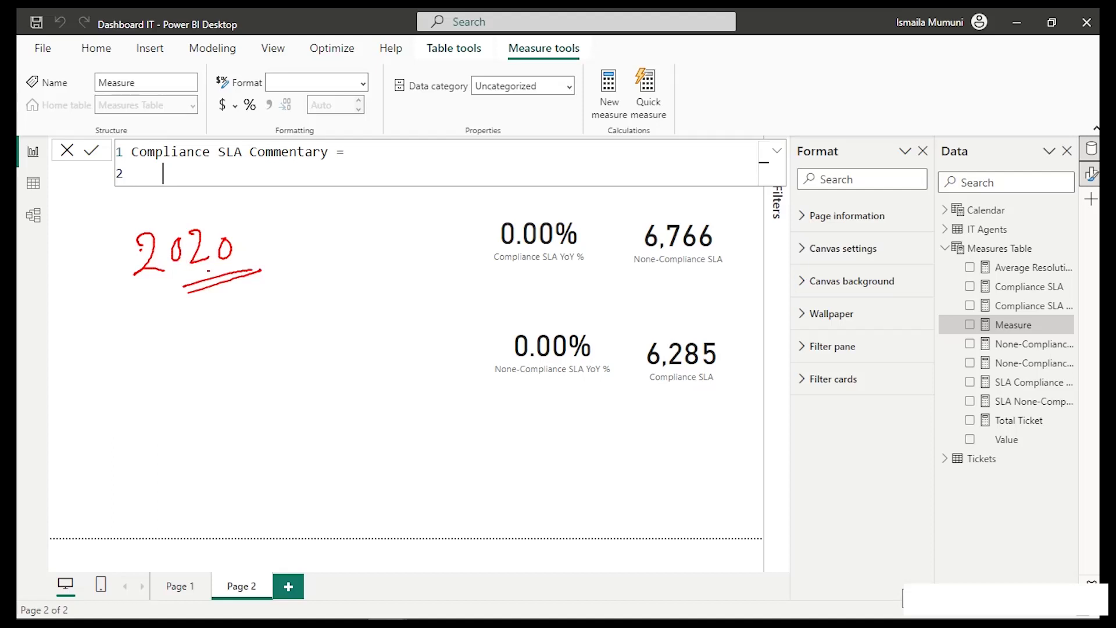
mouse_move(214, 346)
mouse_down()
mouse_move(265, 372)
mouse_move(313, 348)
mouse_up()
mouse_move(265, 406)
mouse_down()
mouse_move(251, 444)
mouse_move(280, 433)
mouse_up()
drag(301, 391, 293, 446)
mouse_move(312, 391)
mouse_down()
mouse_move(308, 433)
mouse_move(334, 415)
mouse_up()
drag(263, 452, 327, 434)
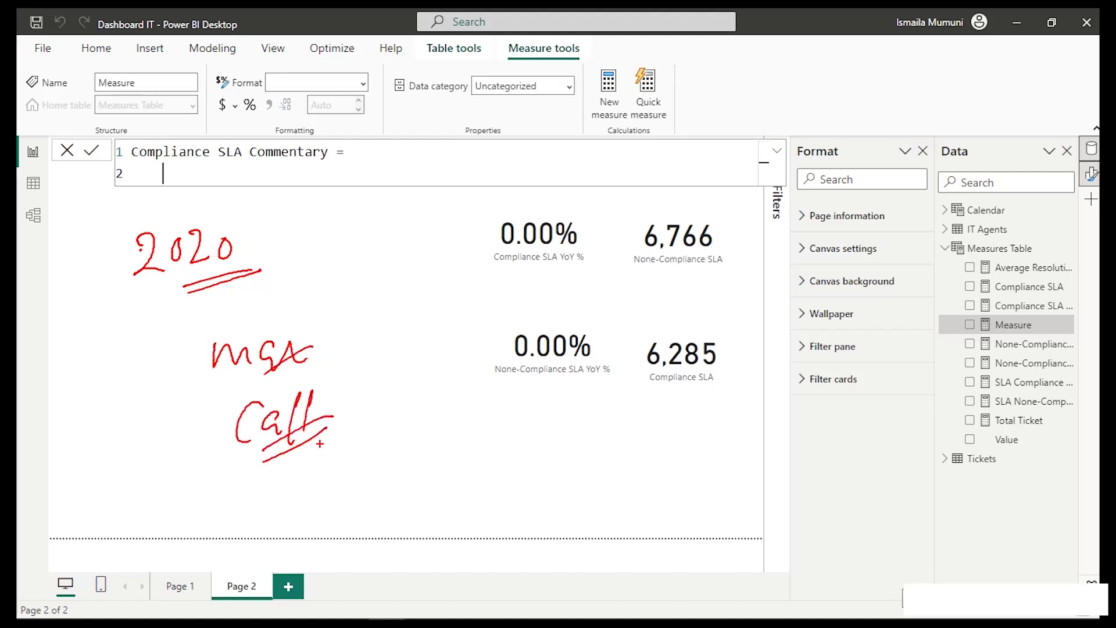
drag(330, 450, 348, 447)
drag(363, 438, 356, 463)
drag(203, 295, 228, 288)
key(Escape)
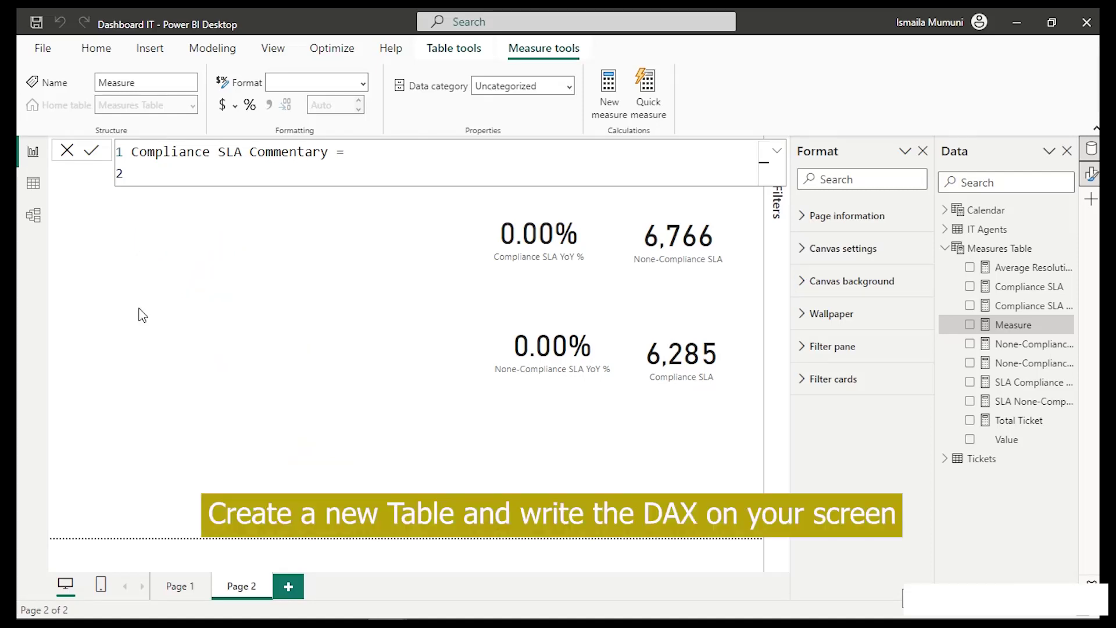
Define VAR _SelectedYear = SELECTEDVALUE('Calendar'[Year]) on line 2.
key(Tab)
text(VAR )
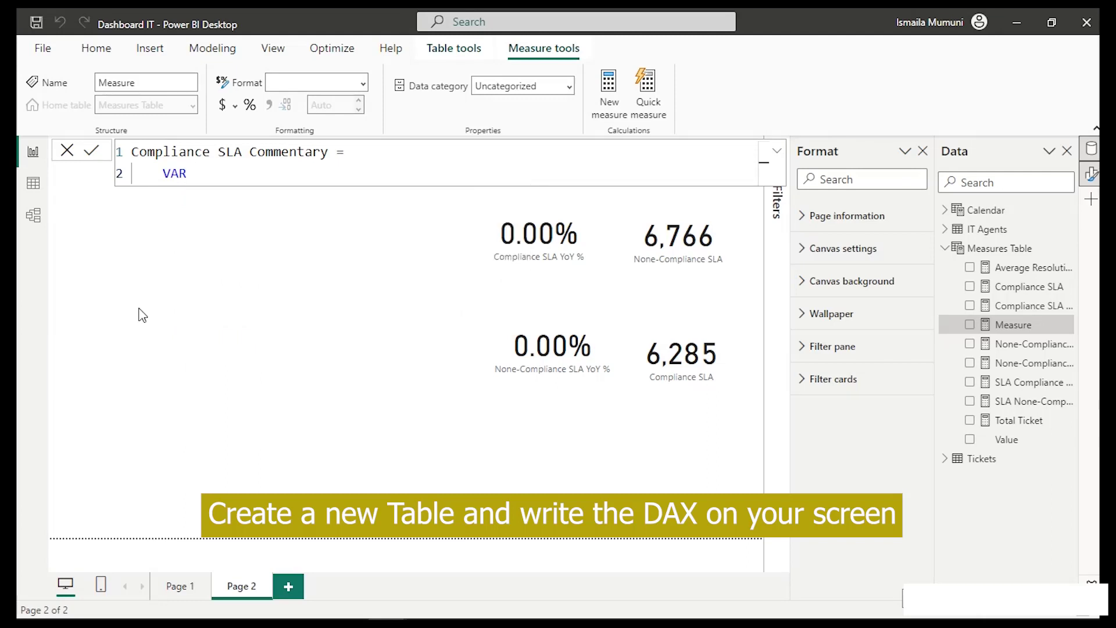
text(_)
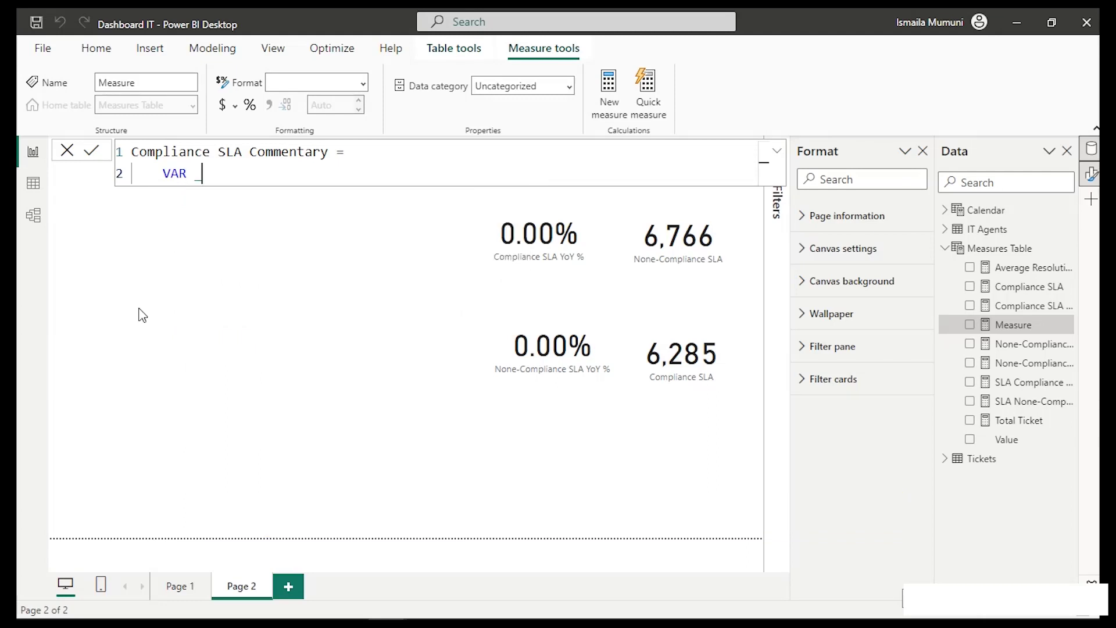
text(SelectedYear =)
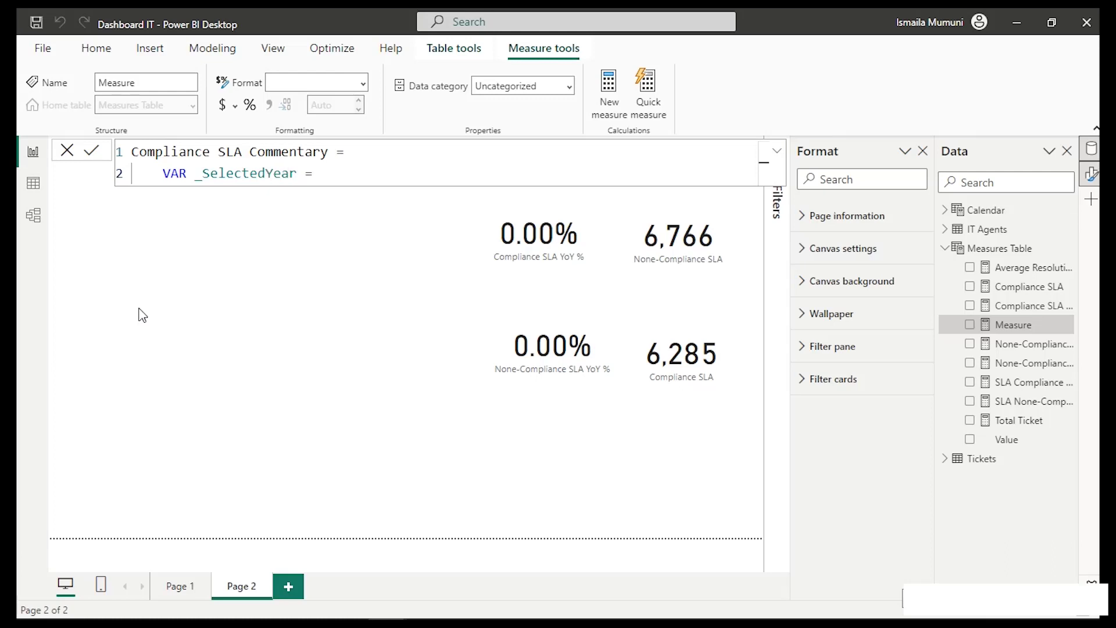
text( selec)
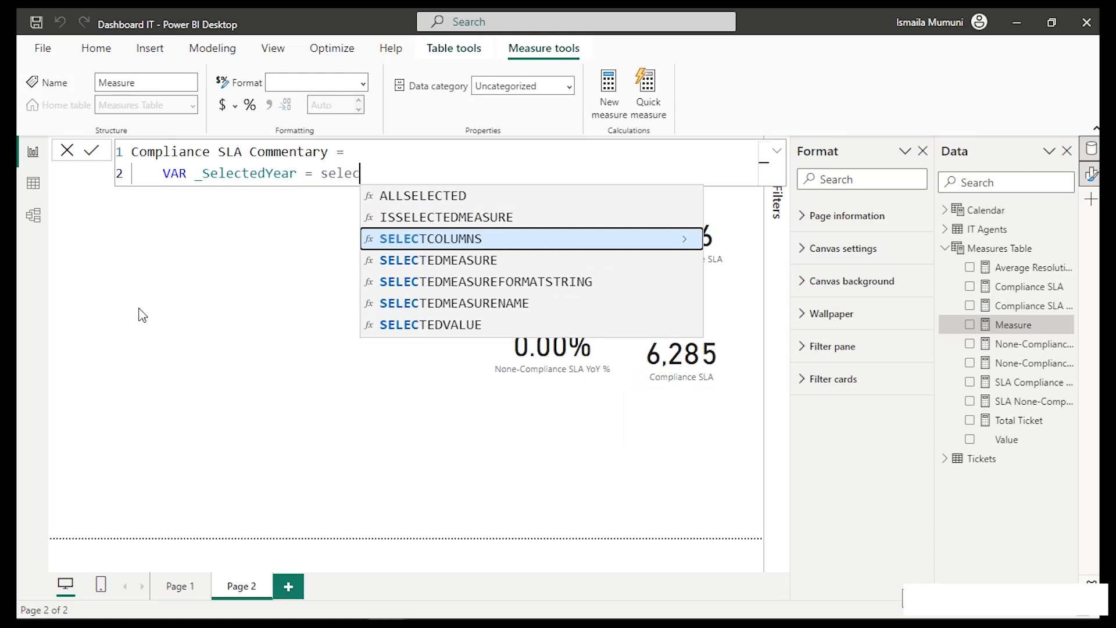
key(Down)
key(Down)
key(Down)
key(Down)
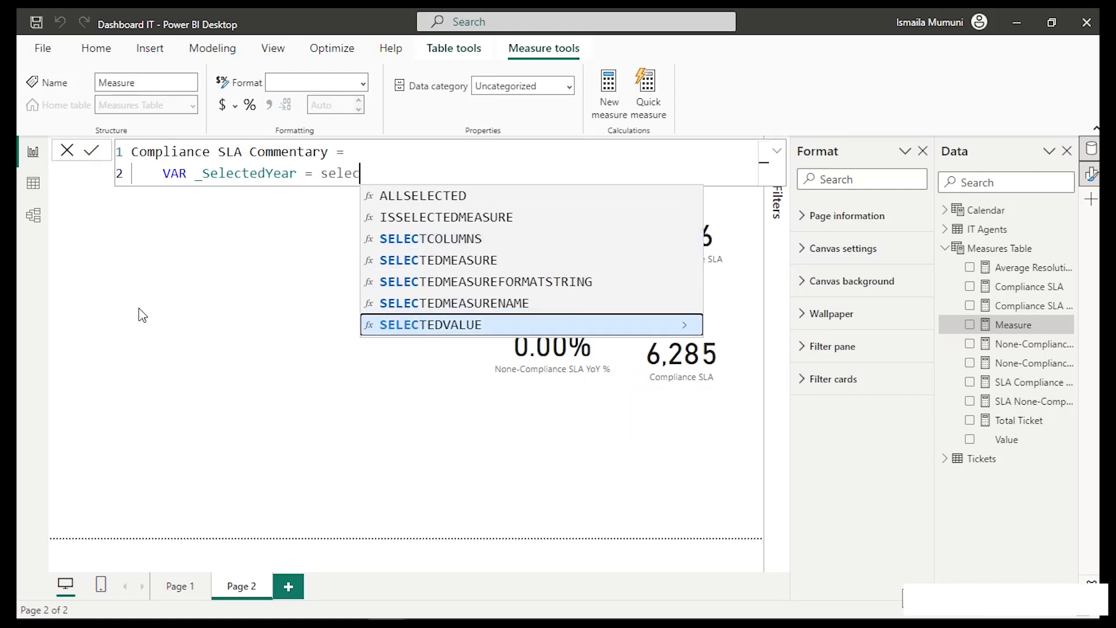
key(Tab)
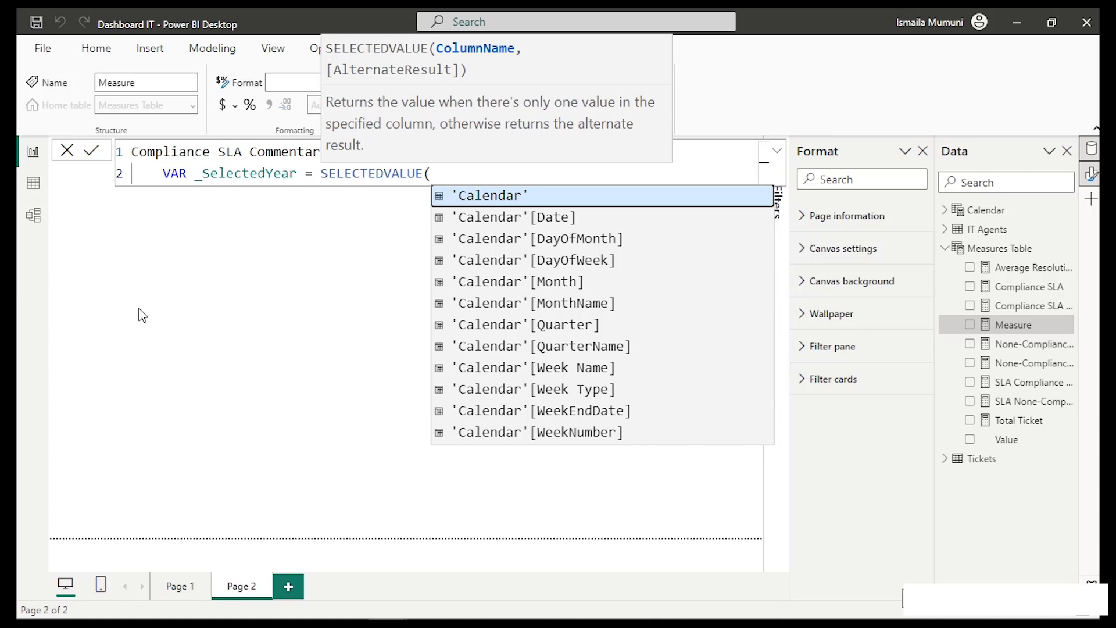
text(cal)
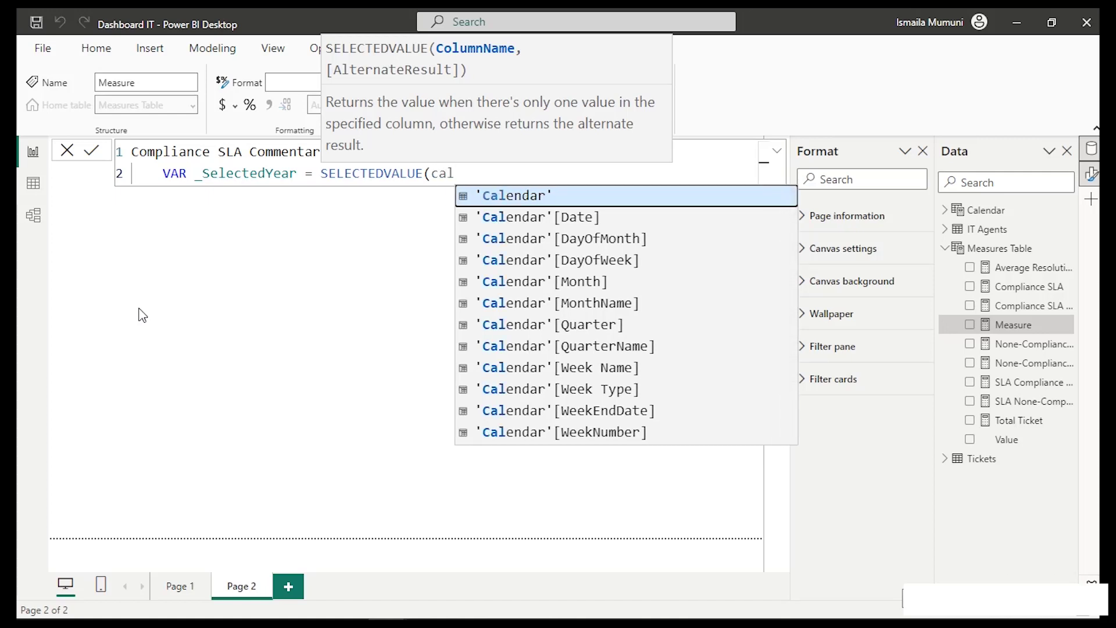
key(BackSpace)
key(BackSpace)
key(BackSpace)
text(ye)
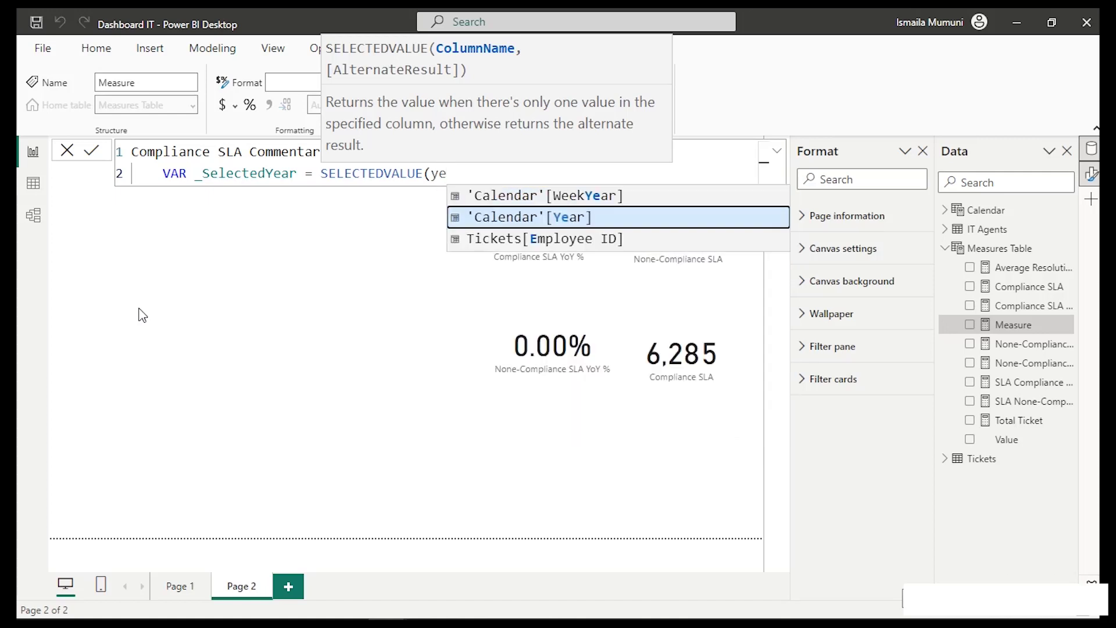
key(Tab)
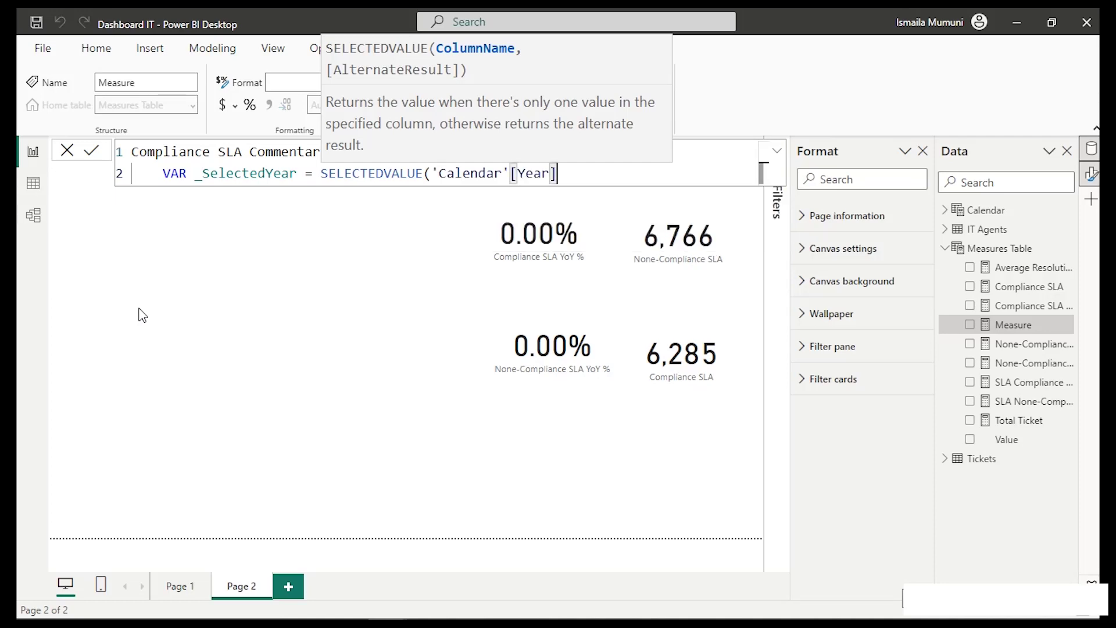
text())
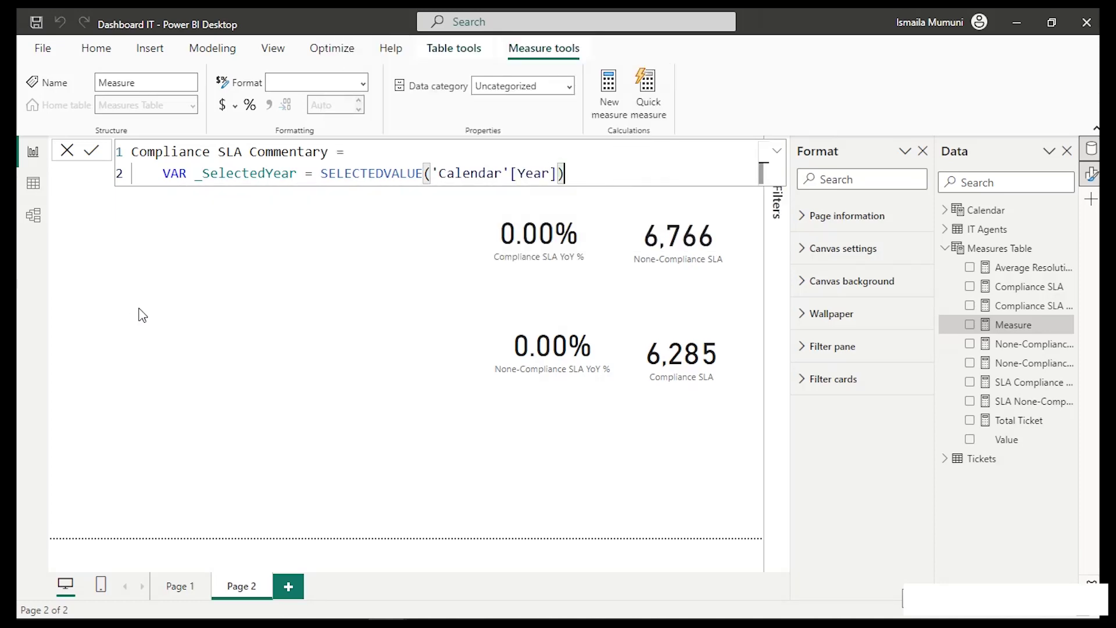
Add 'Return _SelectedYear' on line 3 and commit the measure.
key(shift+Return)
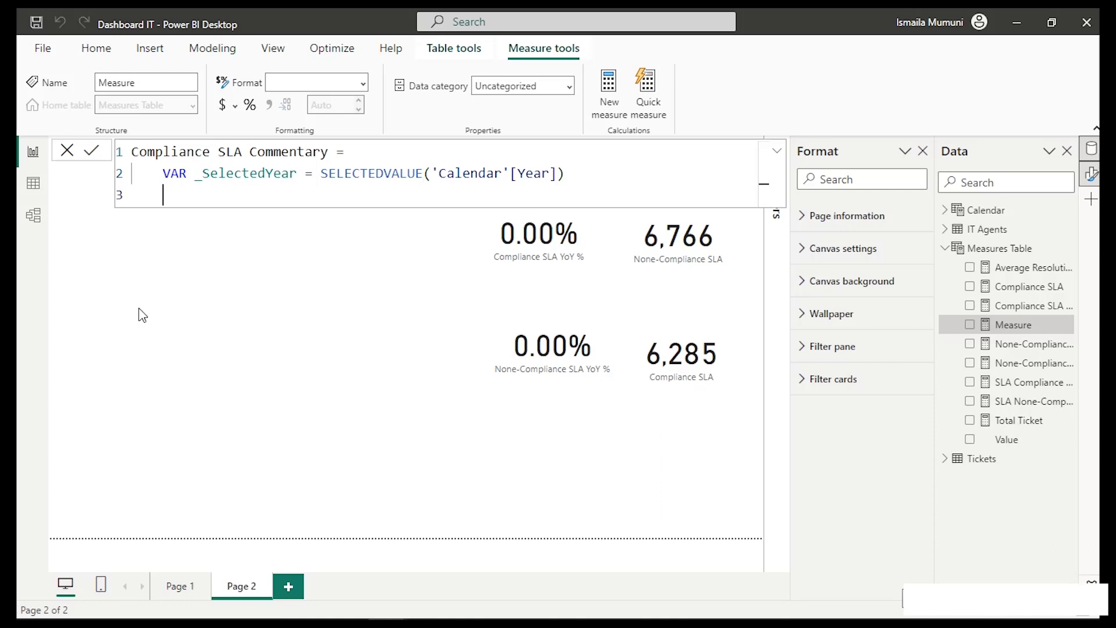
text(Return _SelectedYear)
key(Tab)
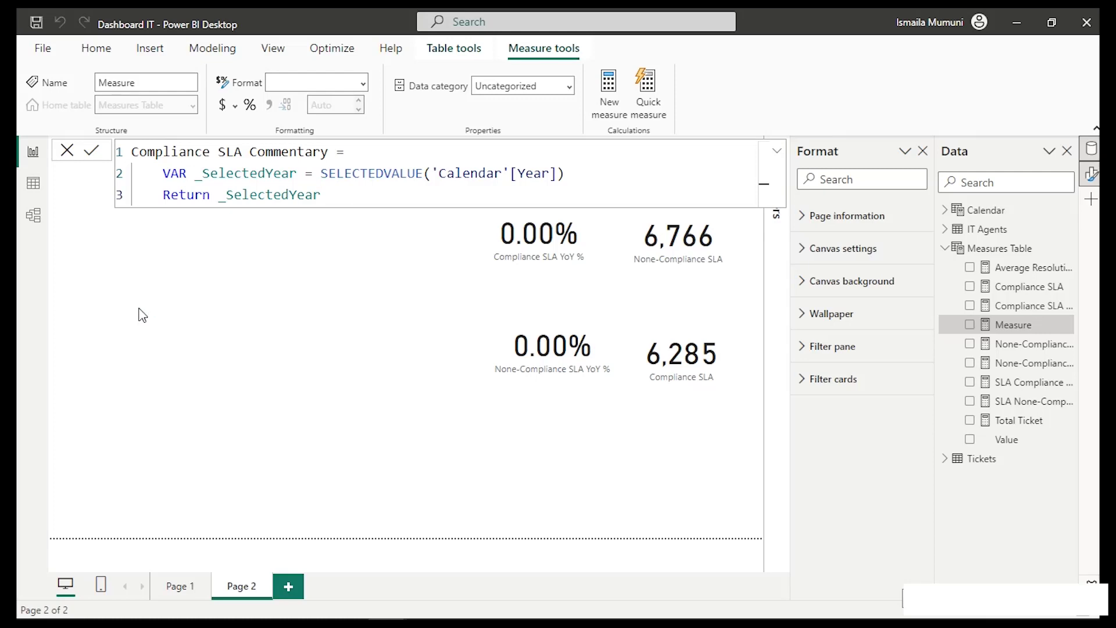
key(Return)
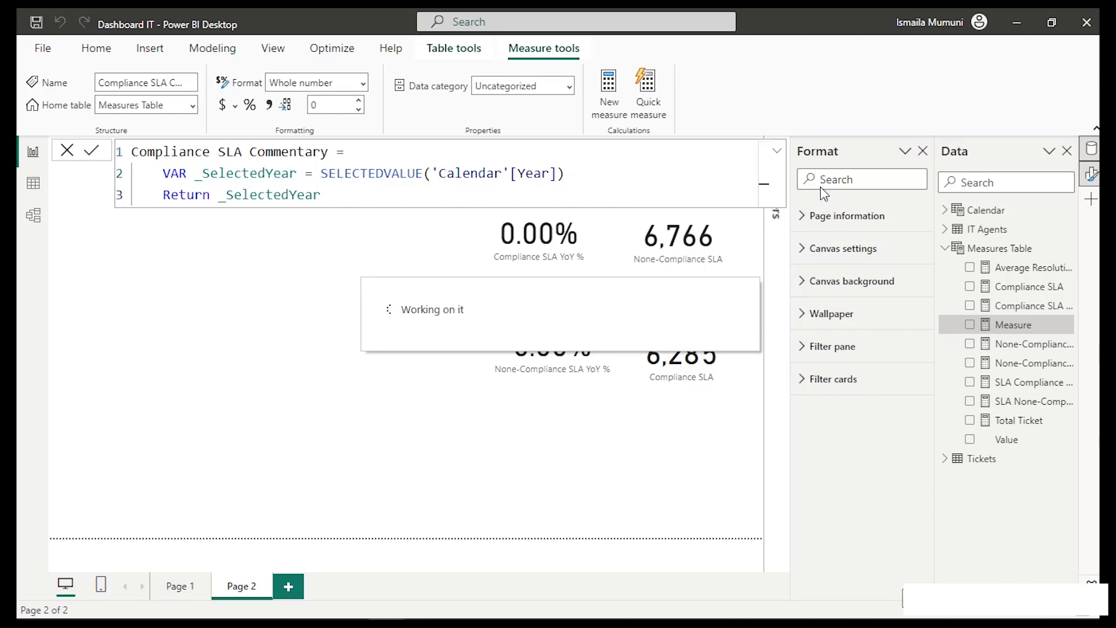
Add the measure as a lower-left card, filter the year slicer to 2020, and select the Return line.
click(971, 307)
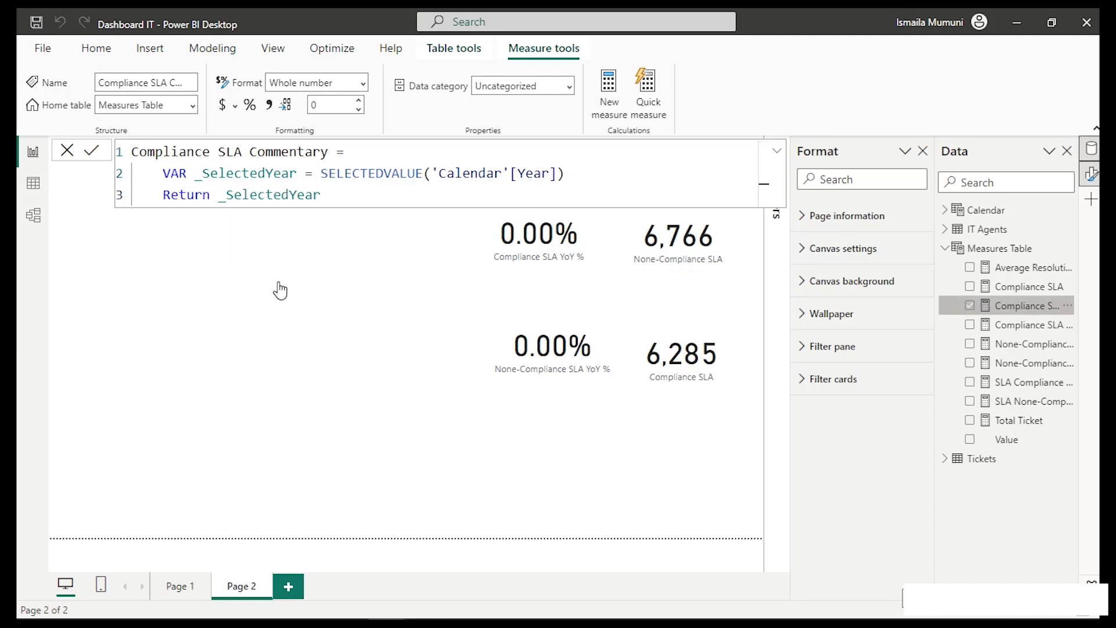
drag(166, 269, 253, 401)
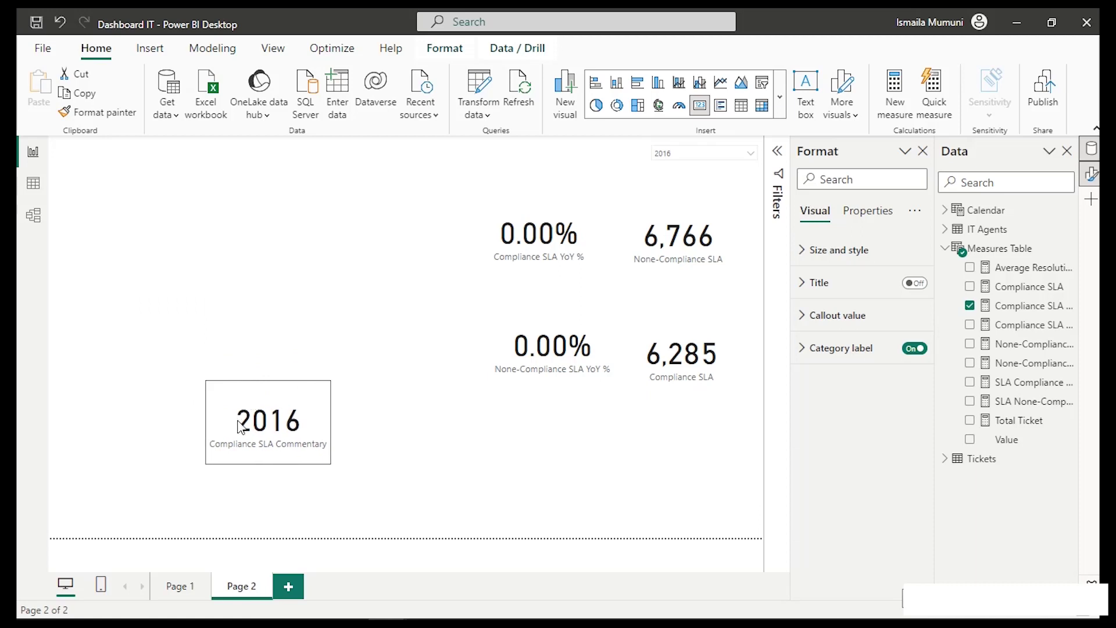
click(705, 156)
click(666, 235)
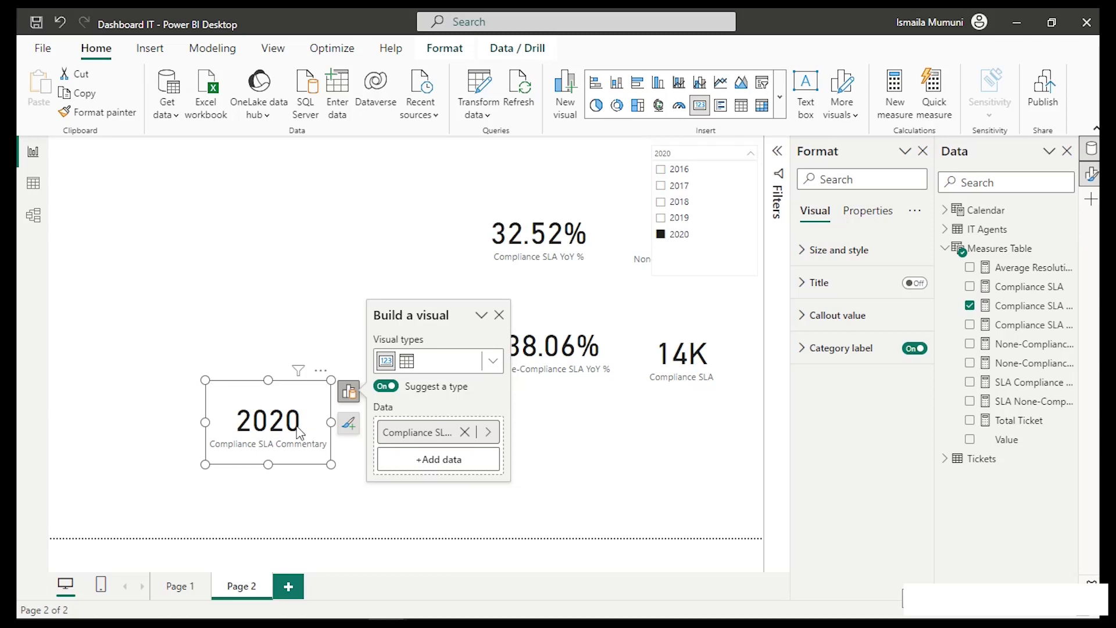
click(1007, 308)
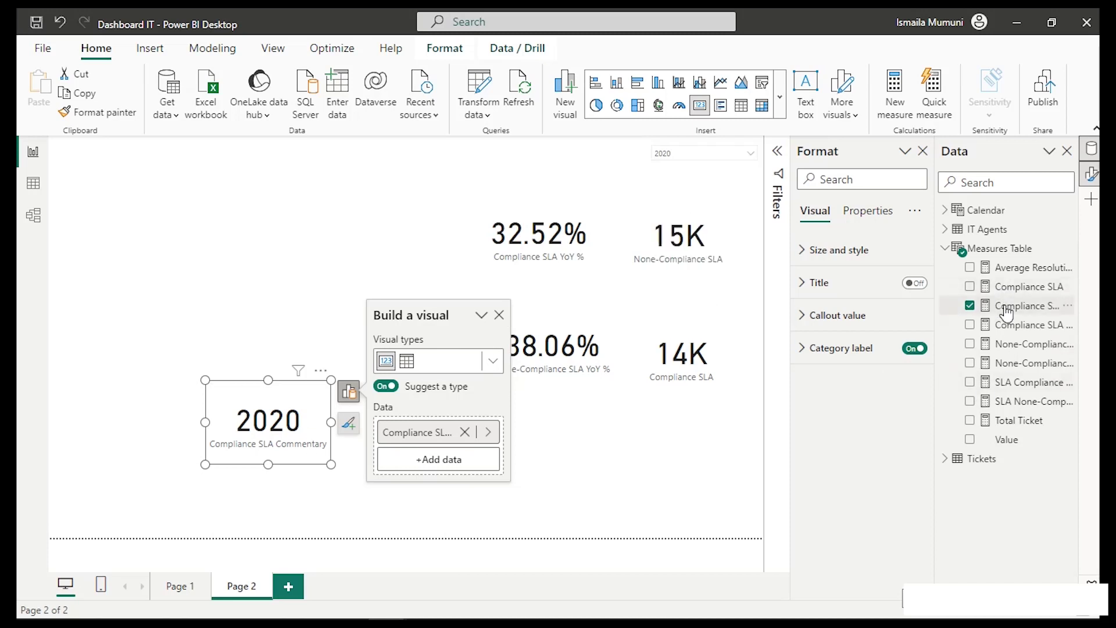
drag(321, 194, 165, 199)
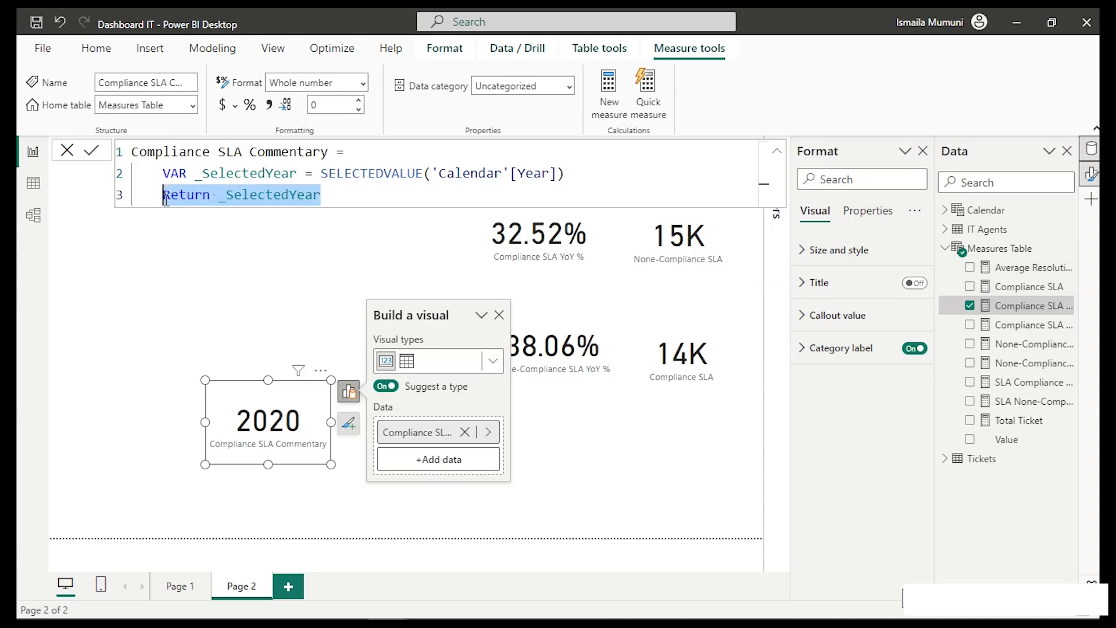
Replace the Return line with VAR _PctOfComplianceSLA = [Compliance SLA YoY %] and add a new line.
key(BackSpace)
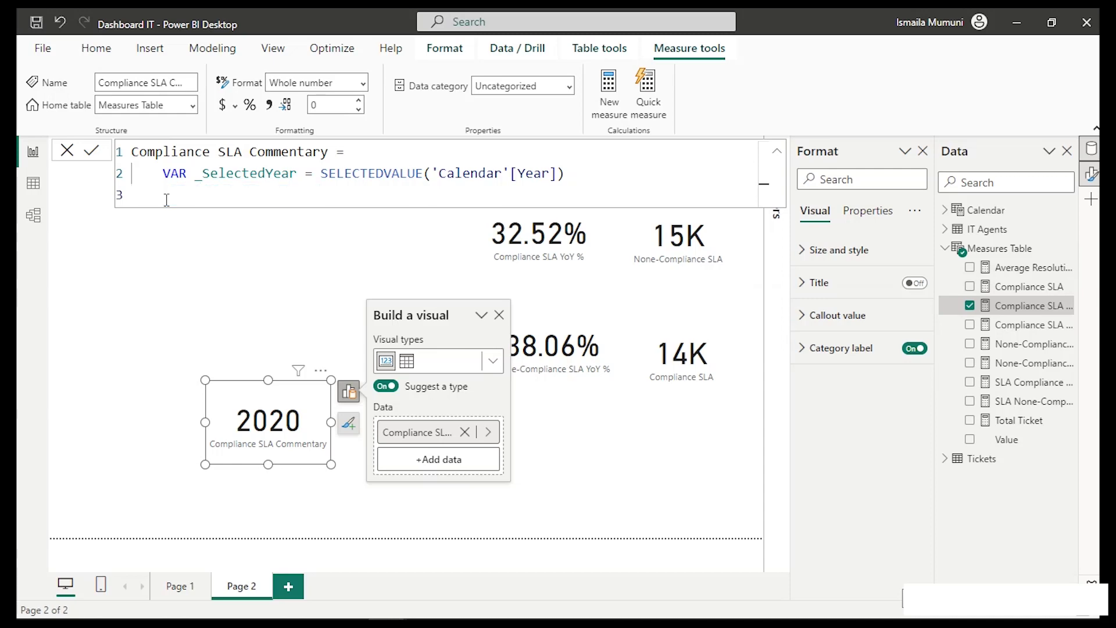
text(VAR)
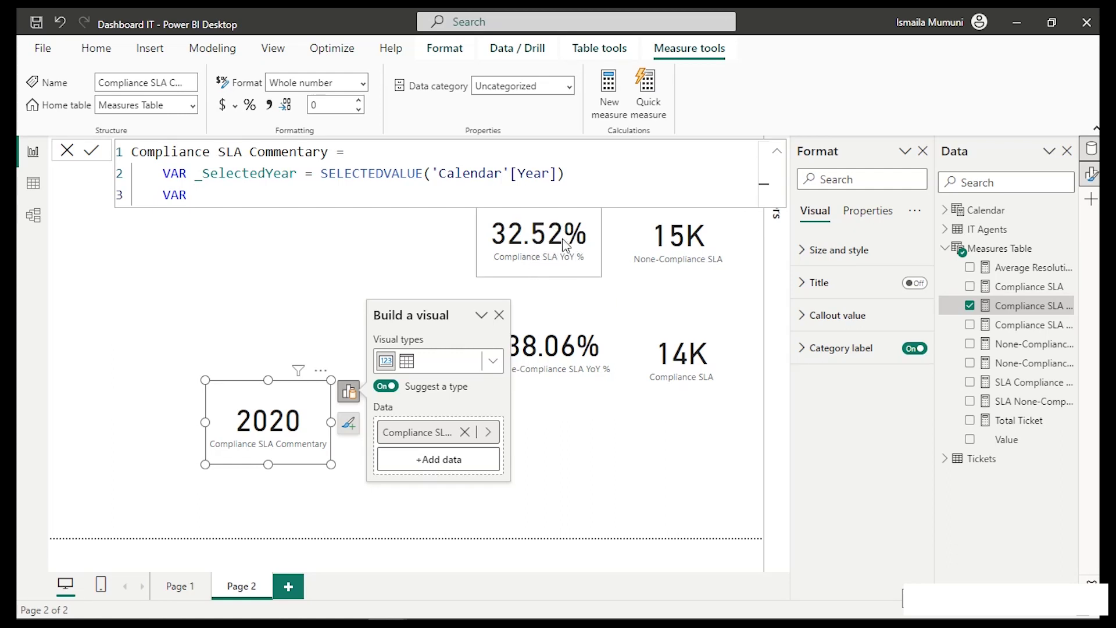
text(_)
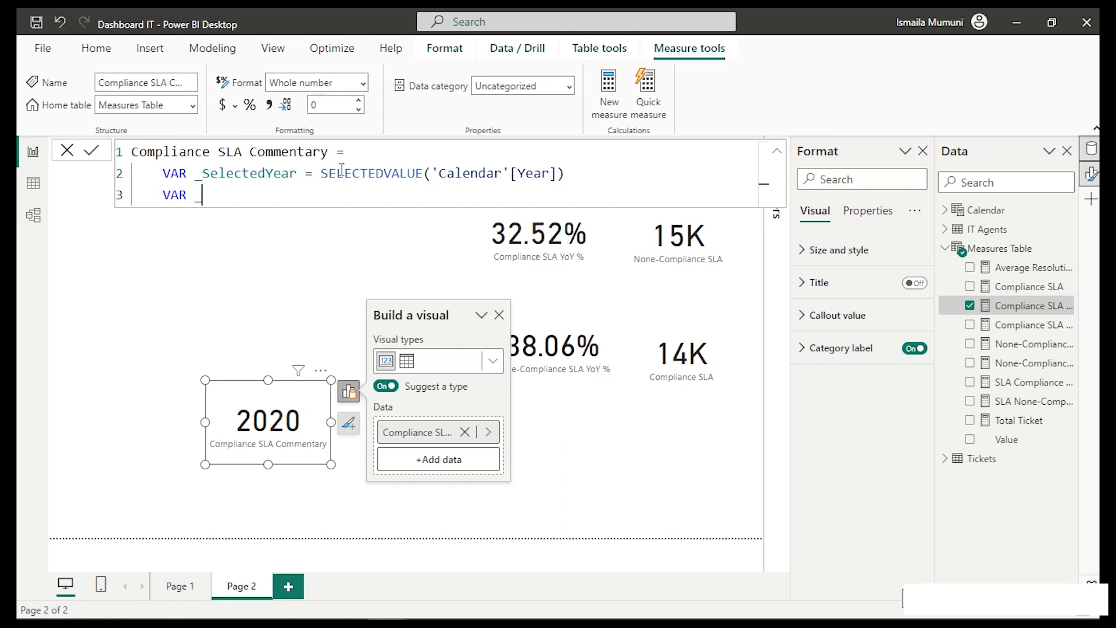
text(PctOf Compli)
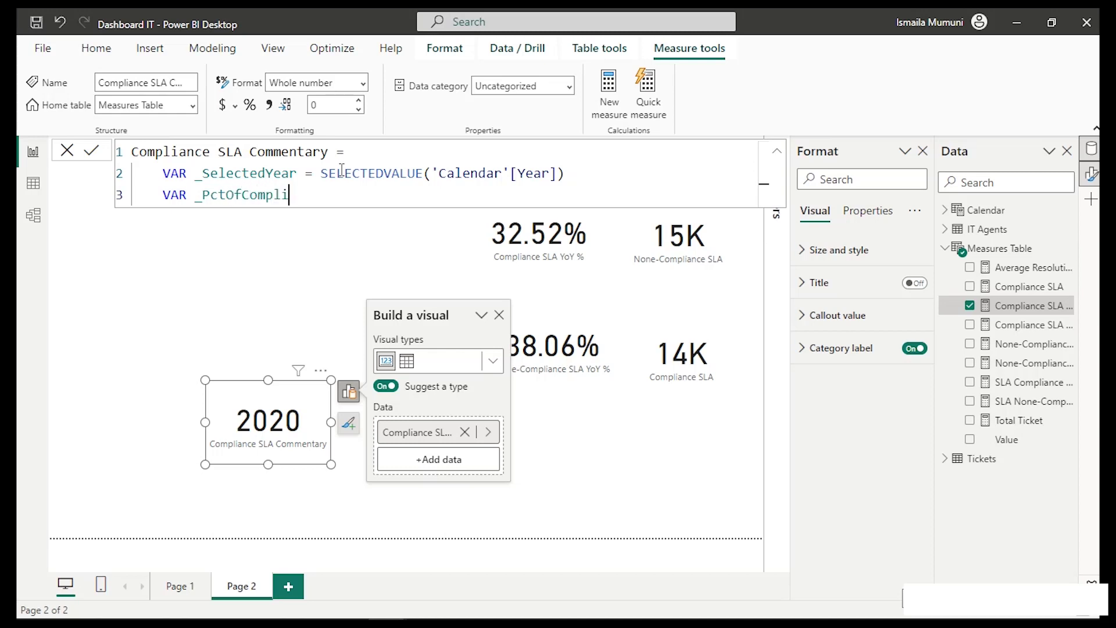
text(anceSLA =)
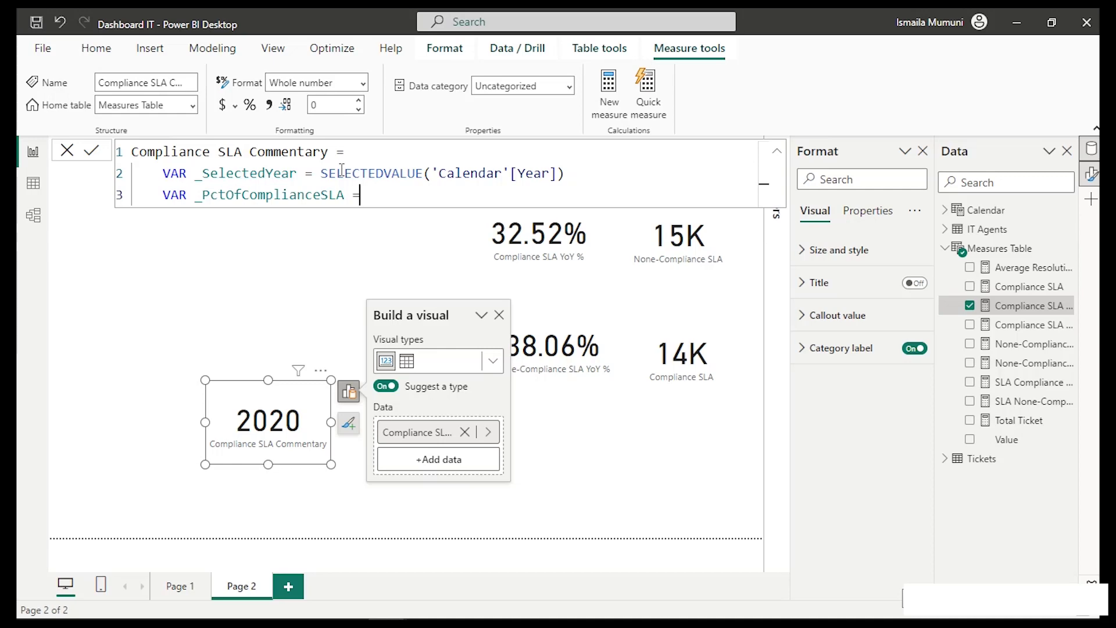
text([)
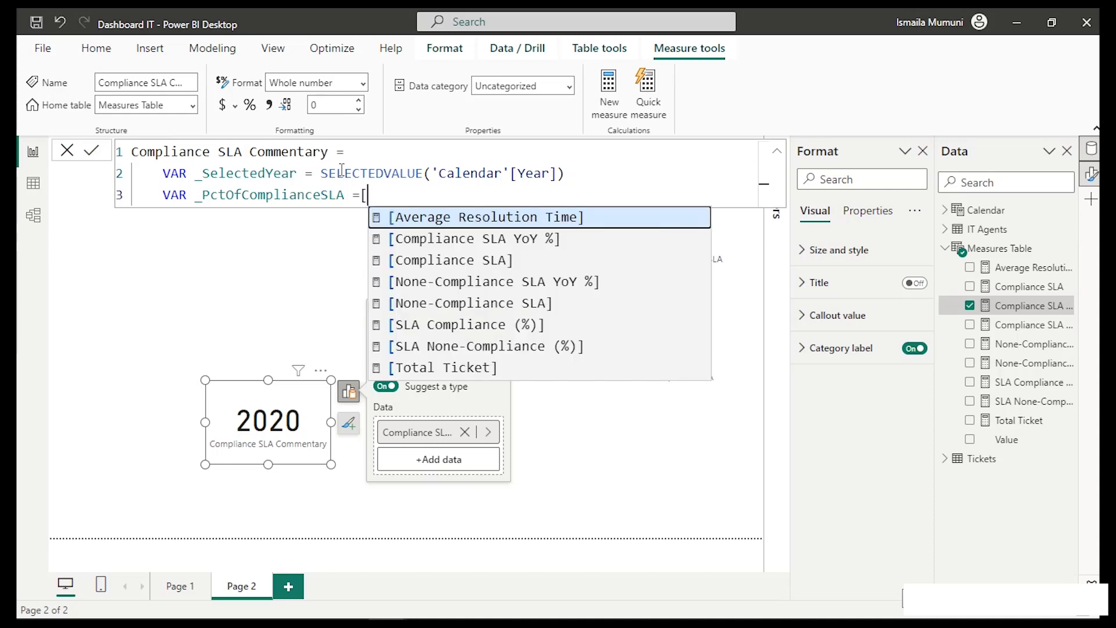
key(Down)
key(Down)
key(Down)
key(Down)
key(Down)
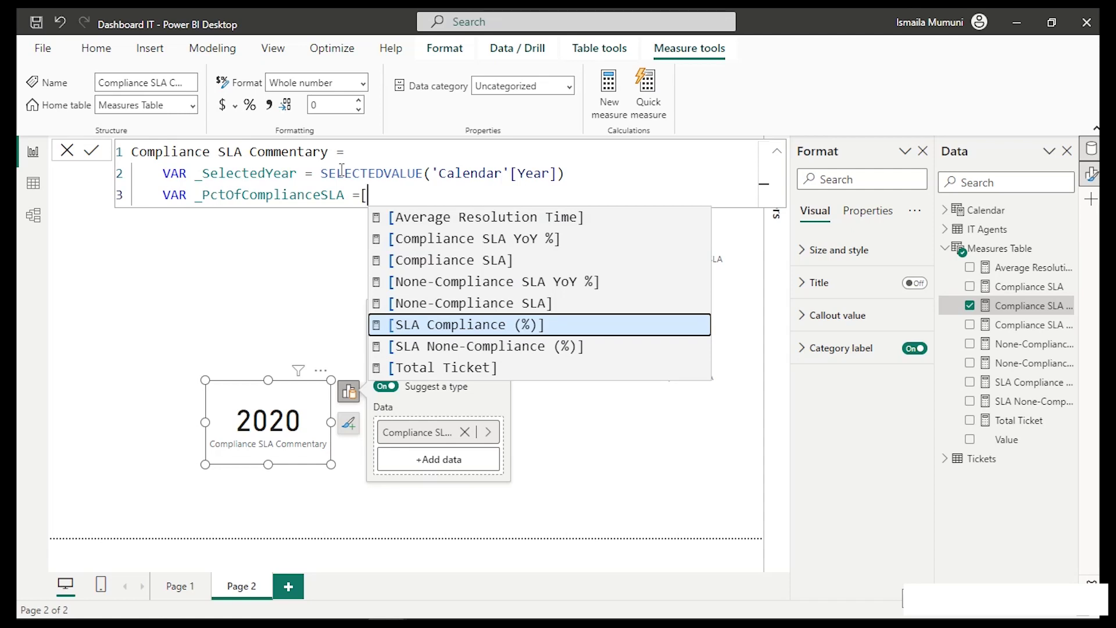
key(Up)
key(Up)
key(Up)
key(Up)
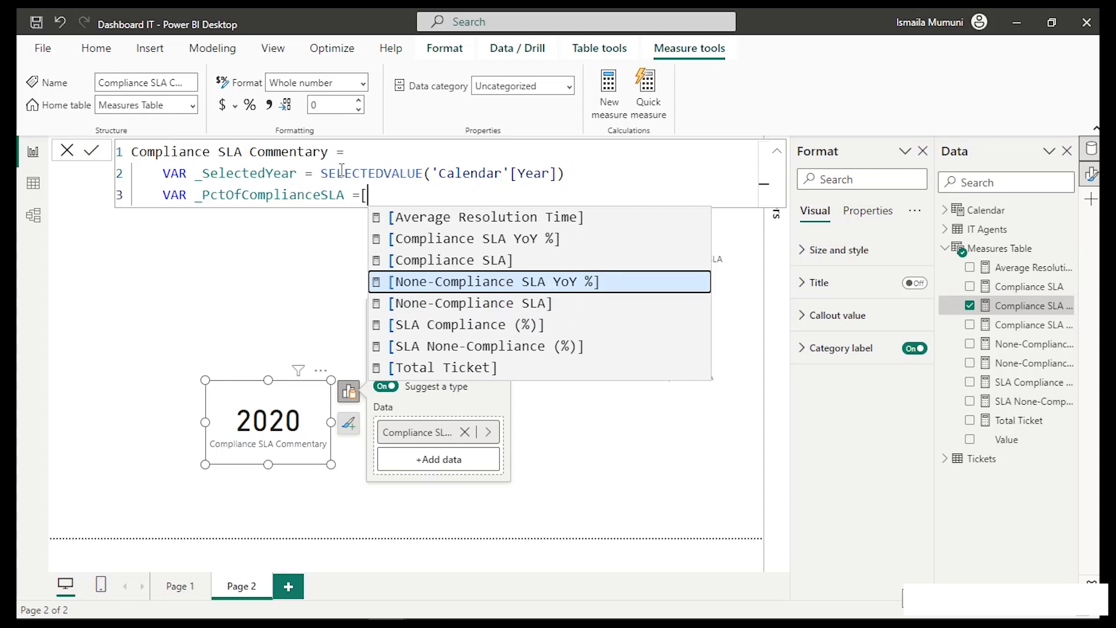
key(Tab)
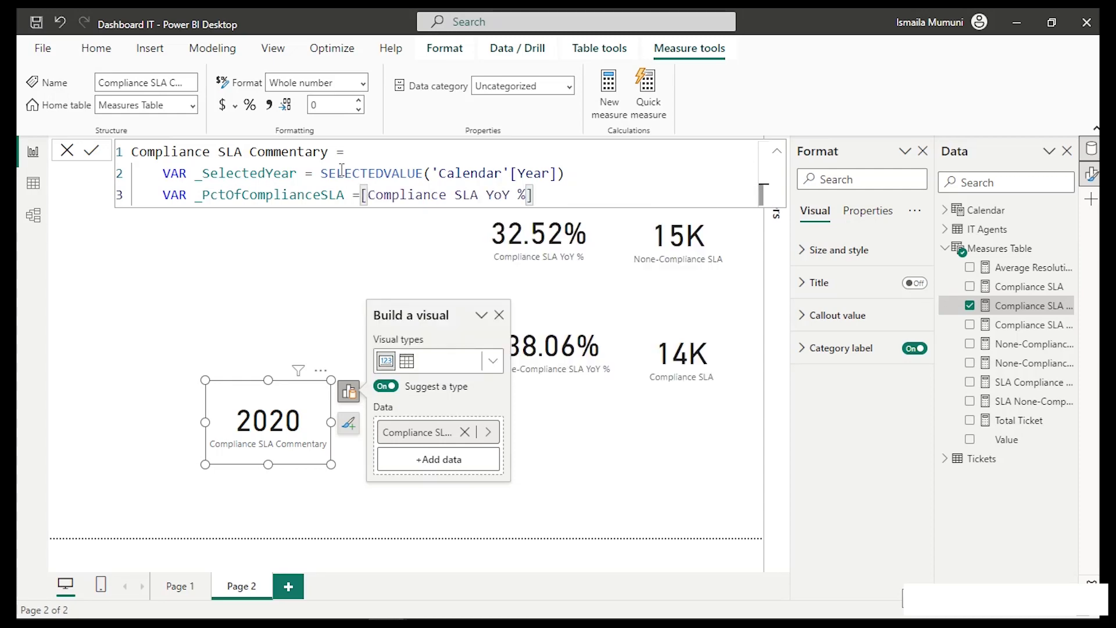
key(Return)
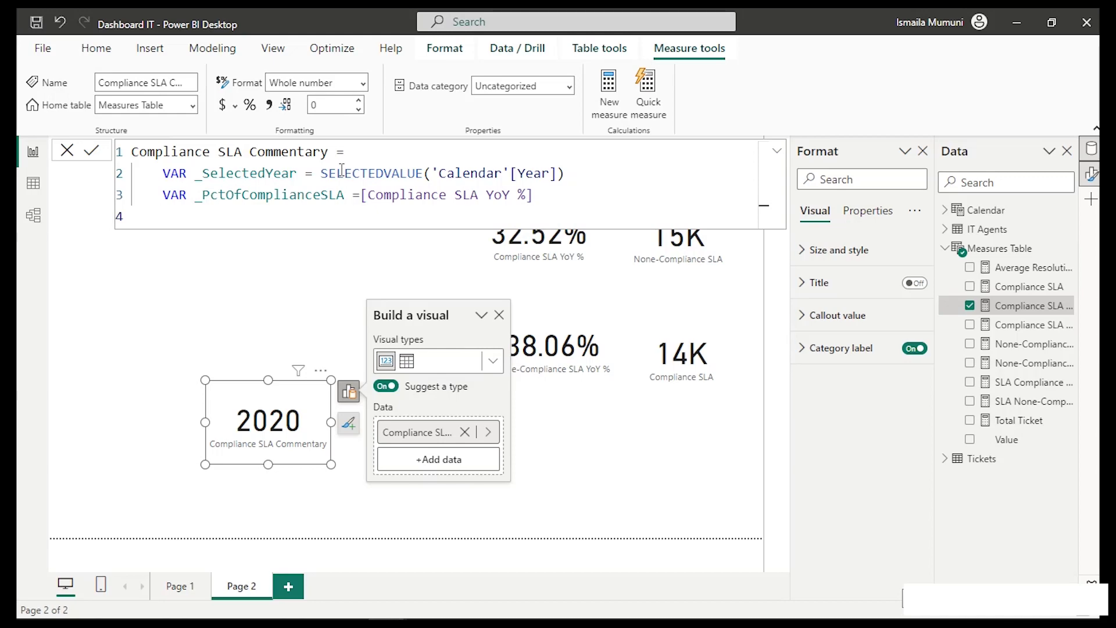
Add the comment line '--This measure extract the previous Year'.
key(Return)
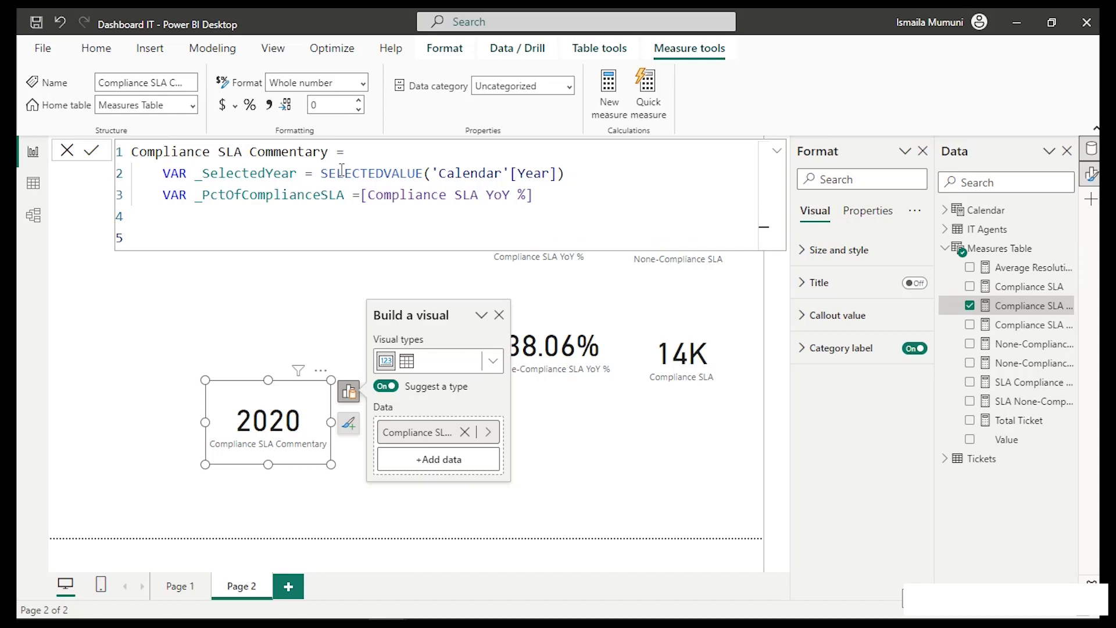
text(--This )
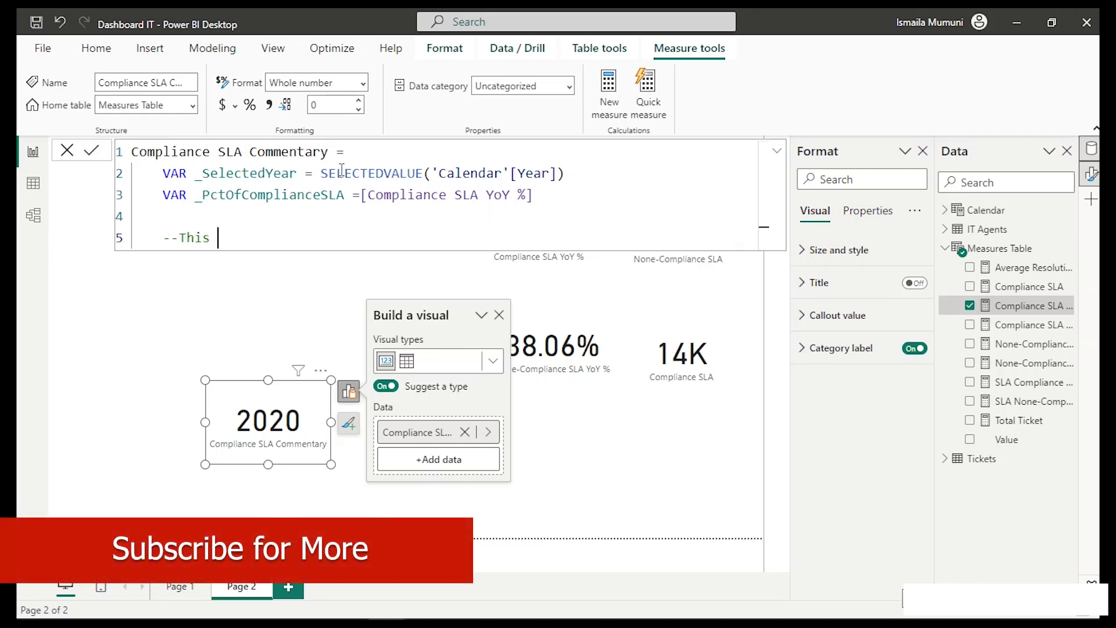
text(measure Ex)
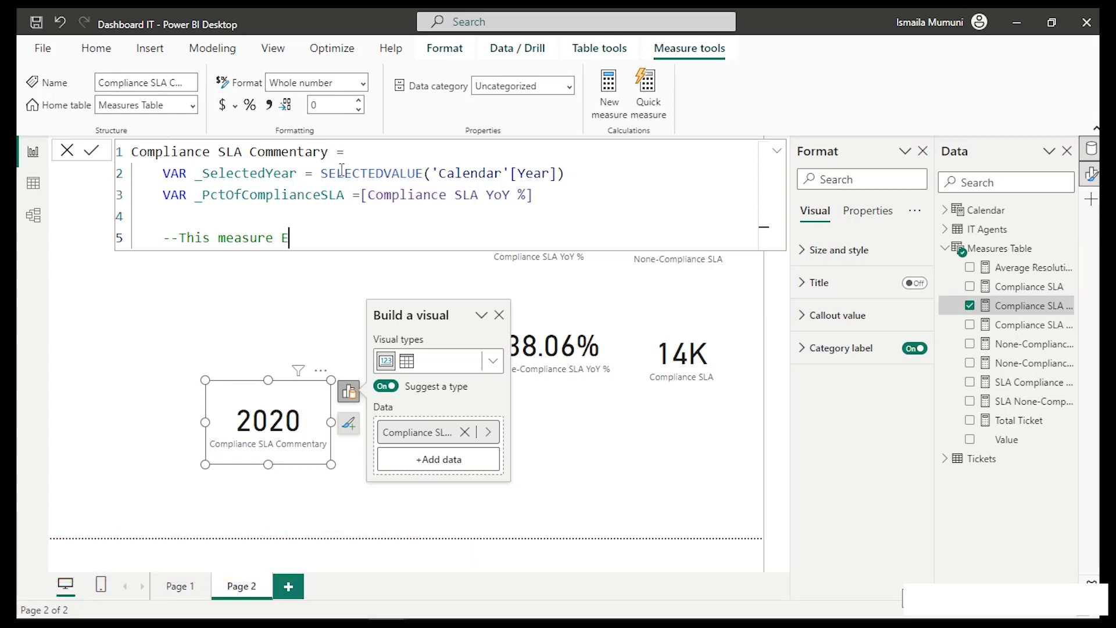
key(BackSpace)
key(BackSpace)
text(extract the p)
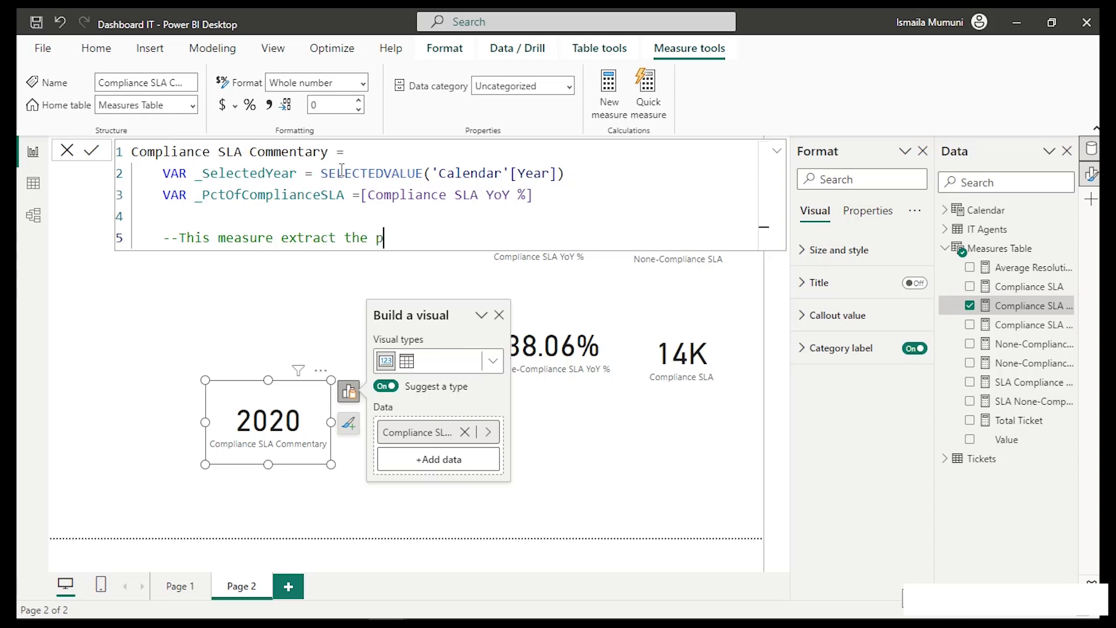
text(revious Year)
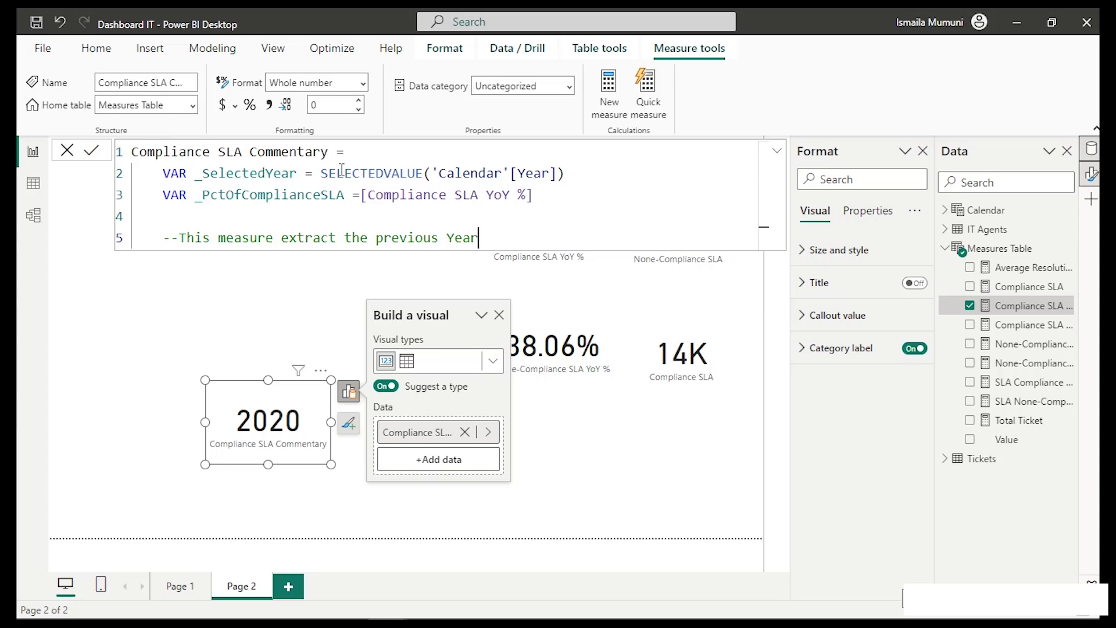
key(shift+Return)
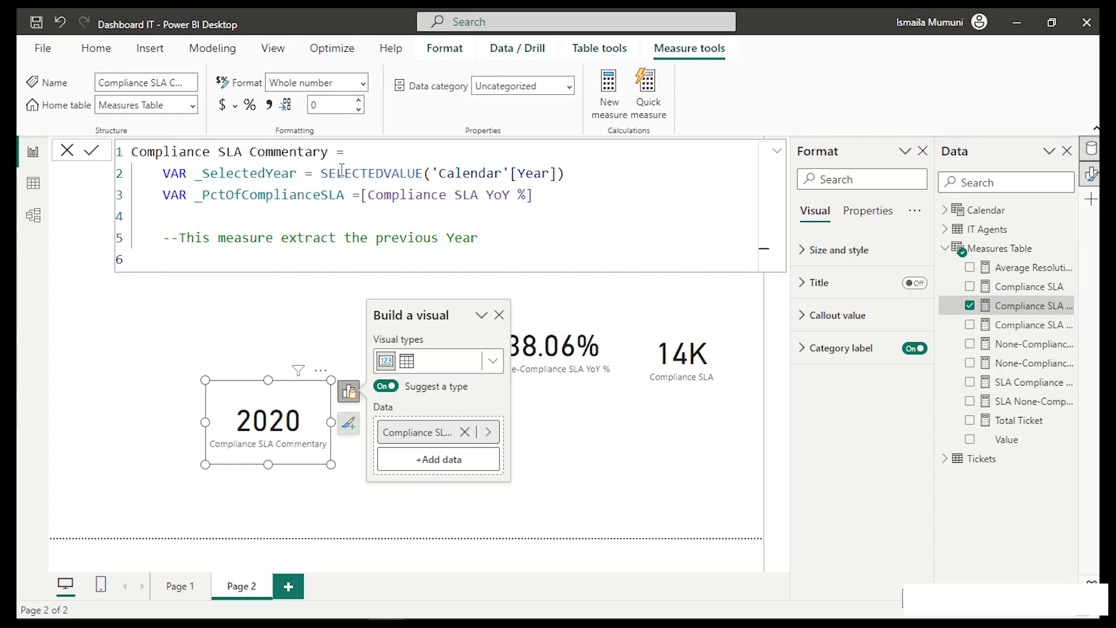
Define VAR MaxYear = MAX('Calendar'[Year]) below the comment.
text(VAR)
text(MaxYear =a)
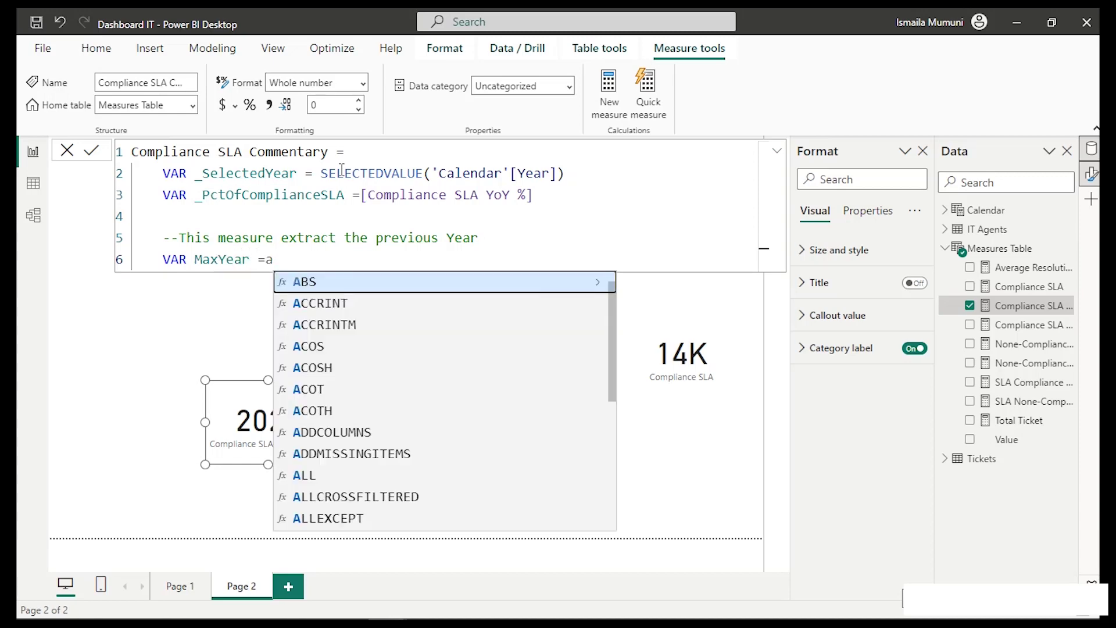
key(Escape)
text(max)
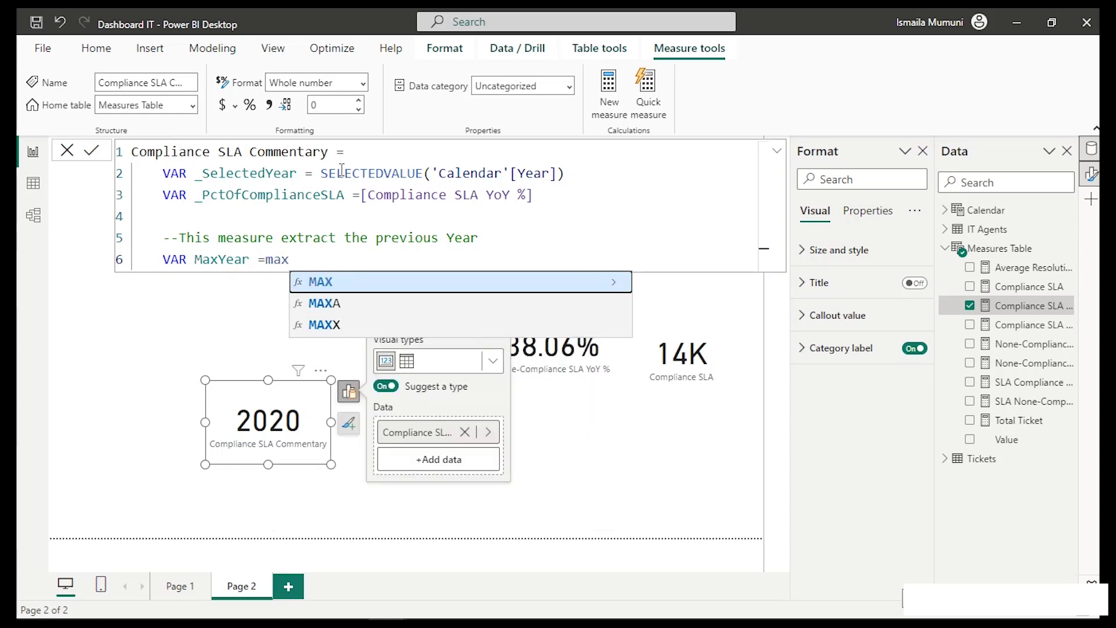
key(Tab)
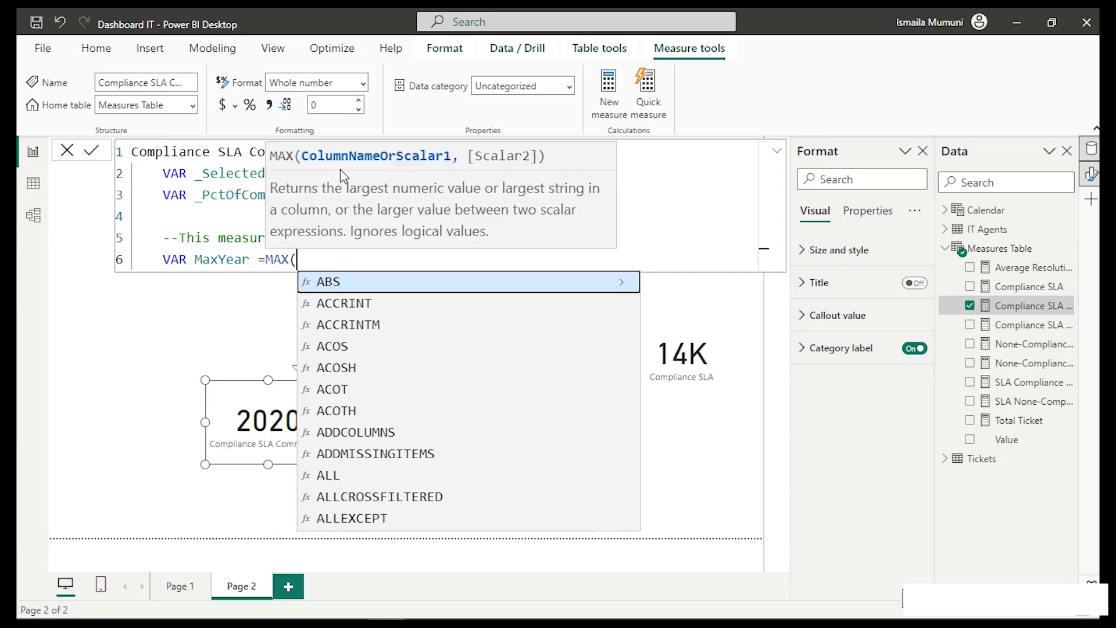
text(y)
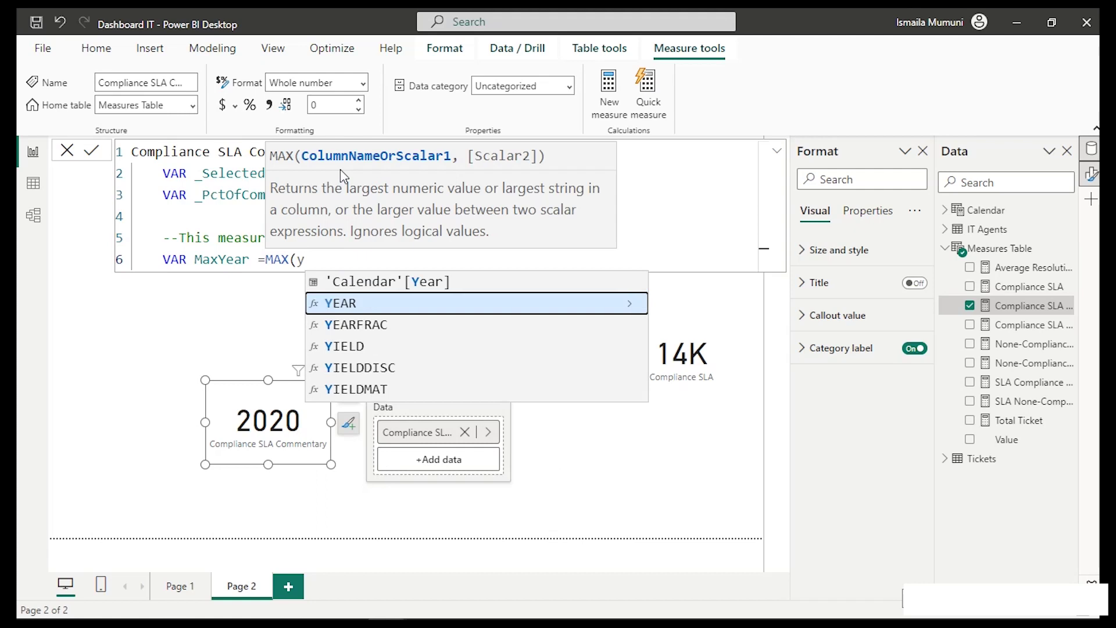
key(Up)
key(Tab)
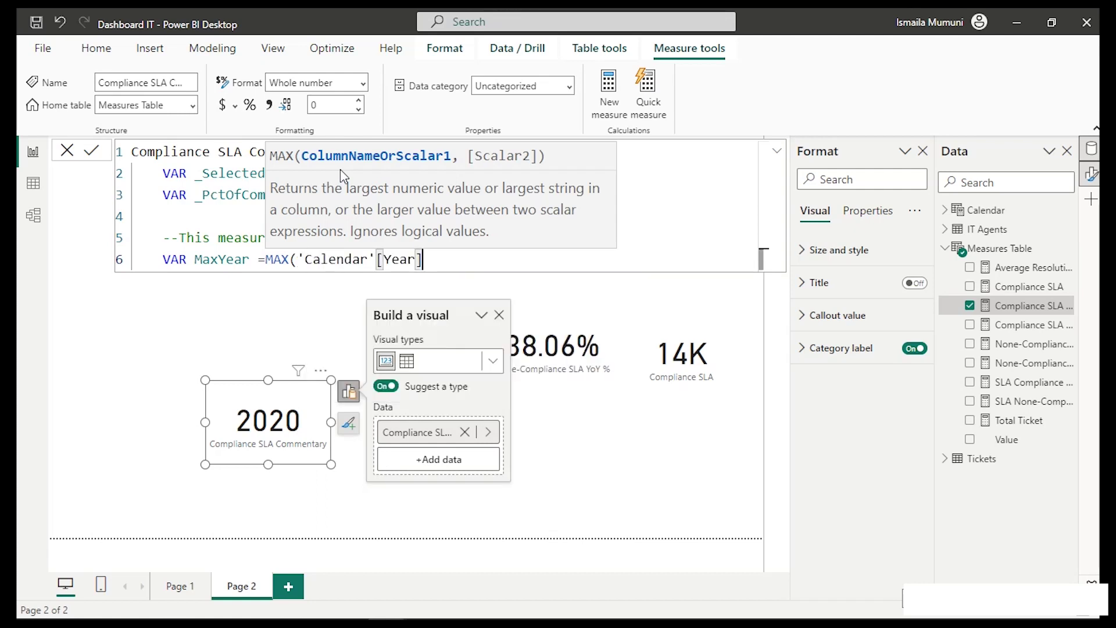
text())
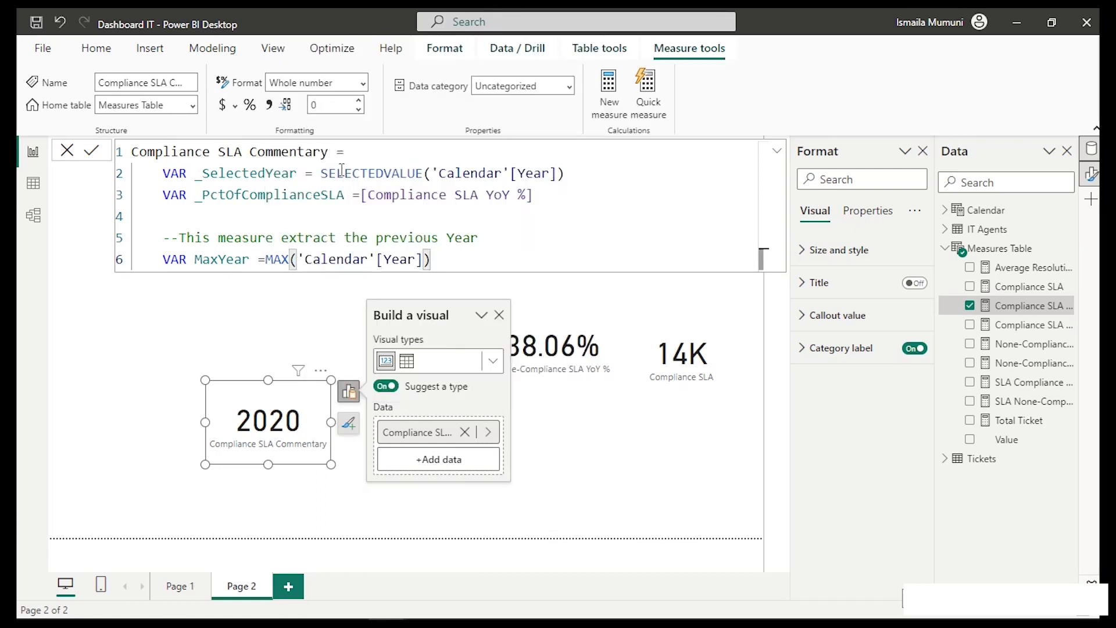
Rename the variable to _MaxYear and begin VAR _BackByOneYear = on the next line.
key(shift+Return)
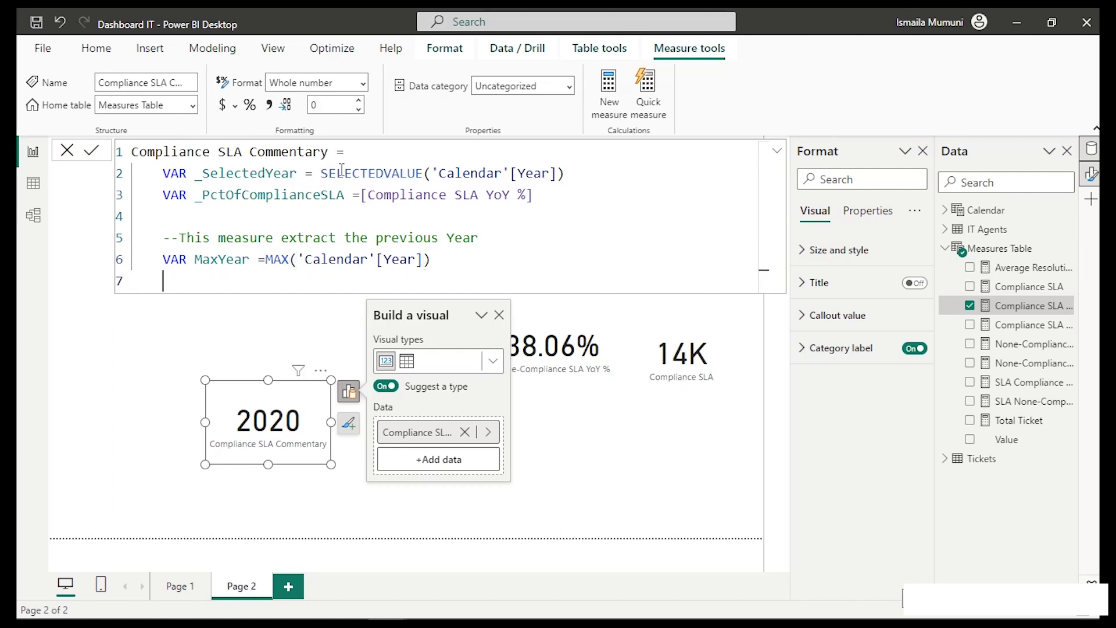
key(BackSpace)
text(VAR _)
key(Up)
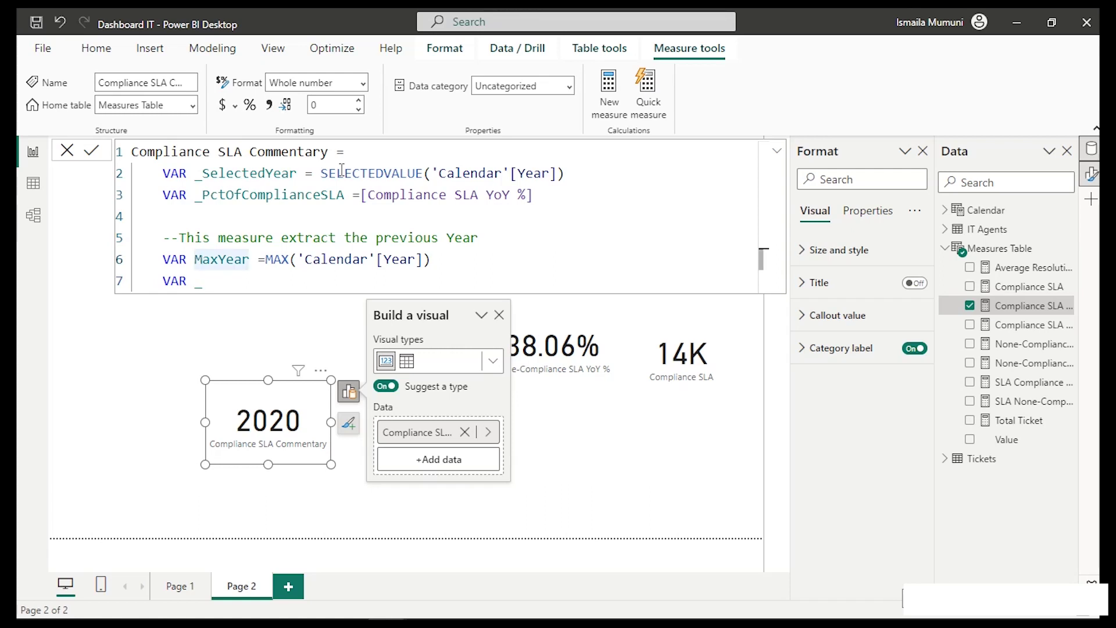
text(_)
key(Down)
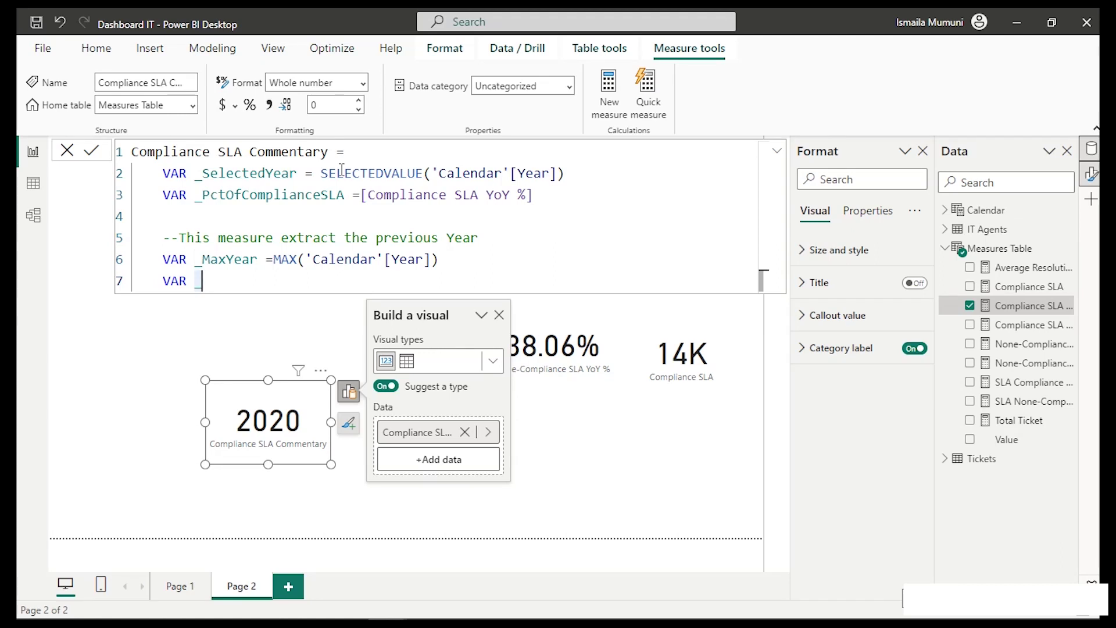
text(BackByOneYear =)
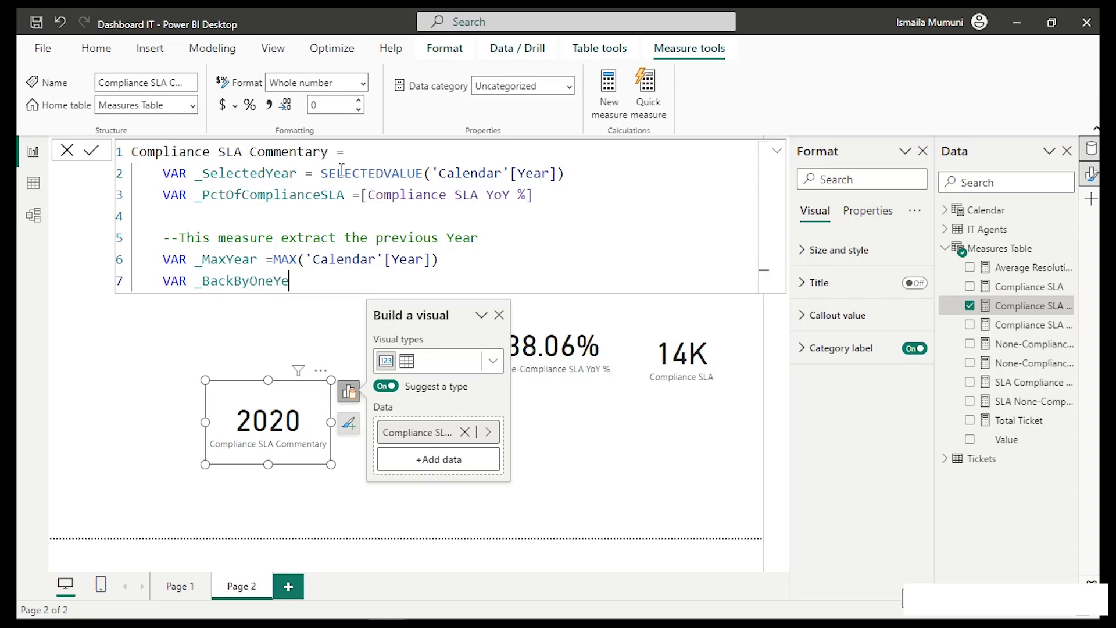
key(shift+Return)
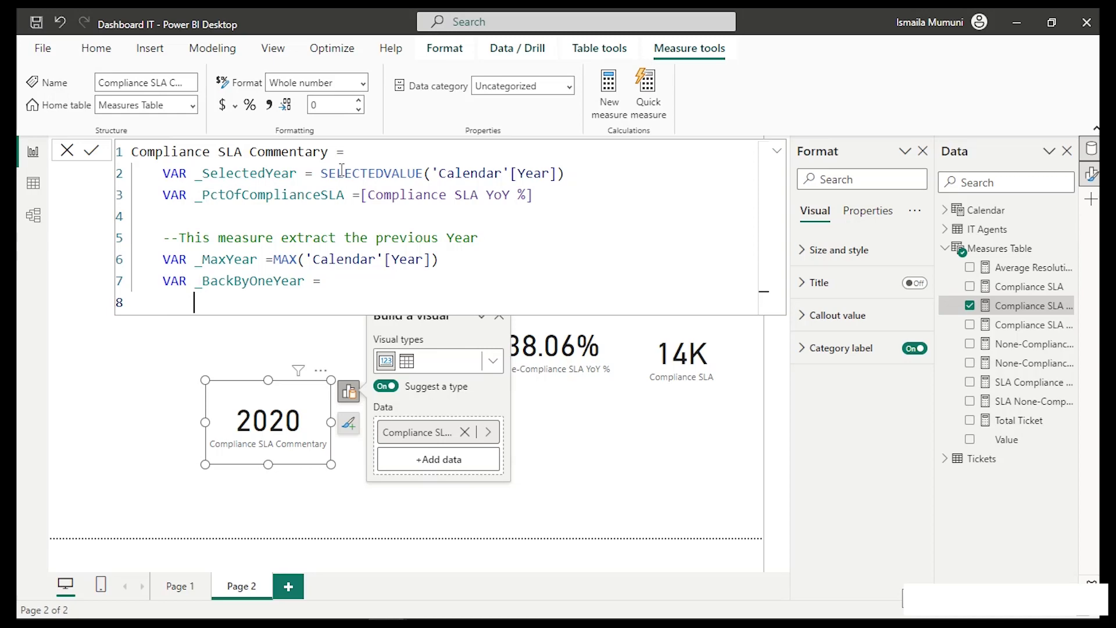
Start _BackByOneYear as CALCULATE(MAX('Calendar'[Year]), with the MAX on its own line.
text(cal)
key(Tab)
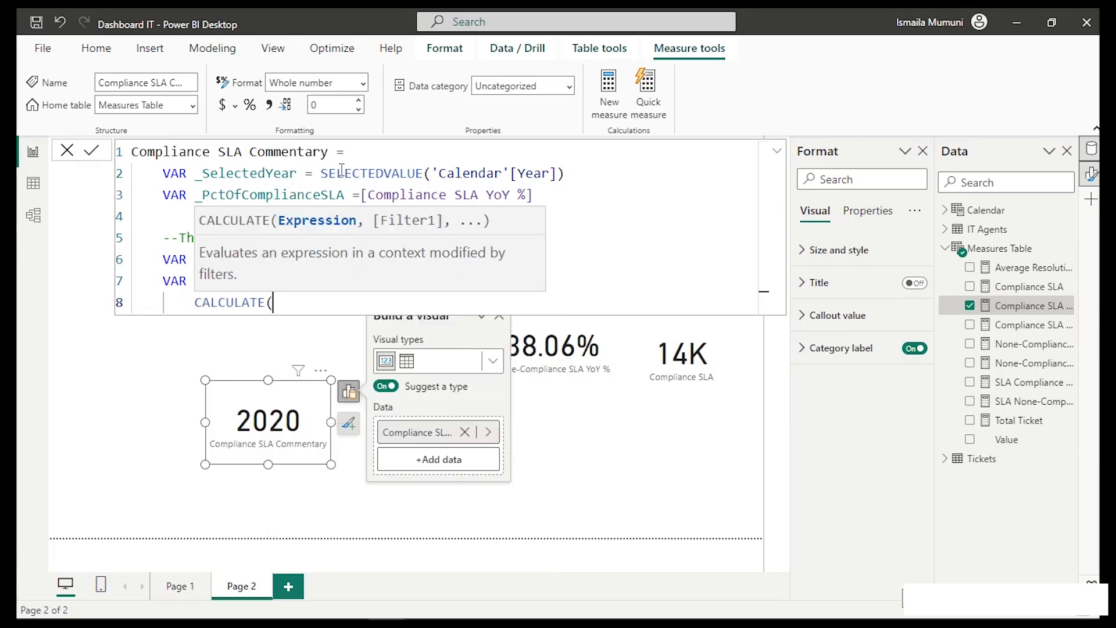
key(shift+Return)
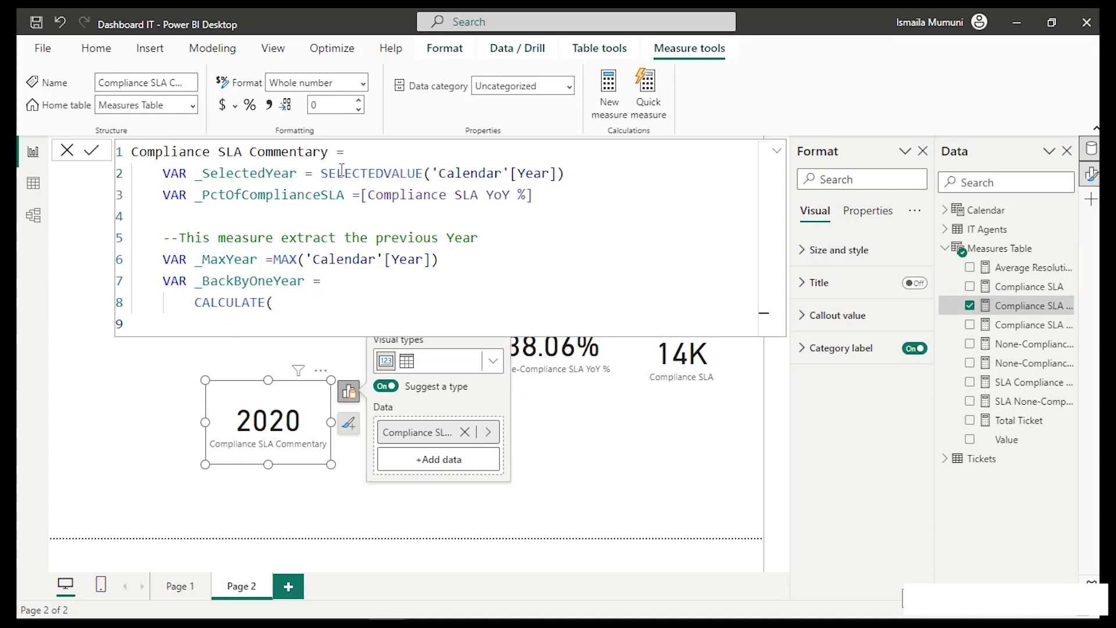
text(max)
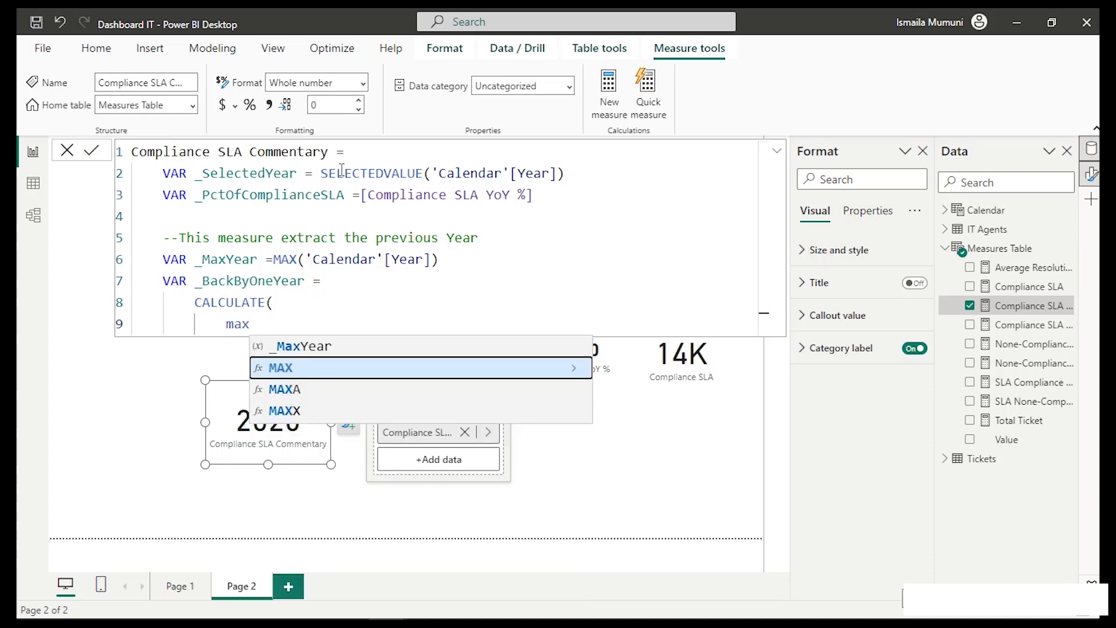
key(Tab)
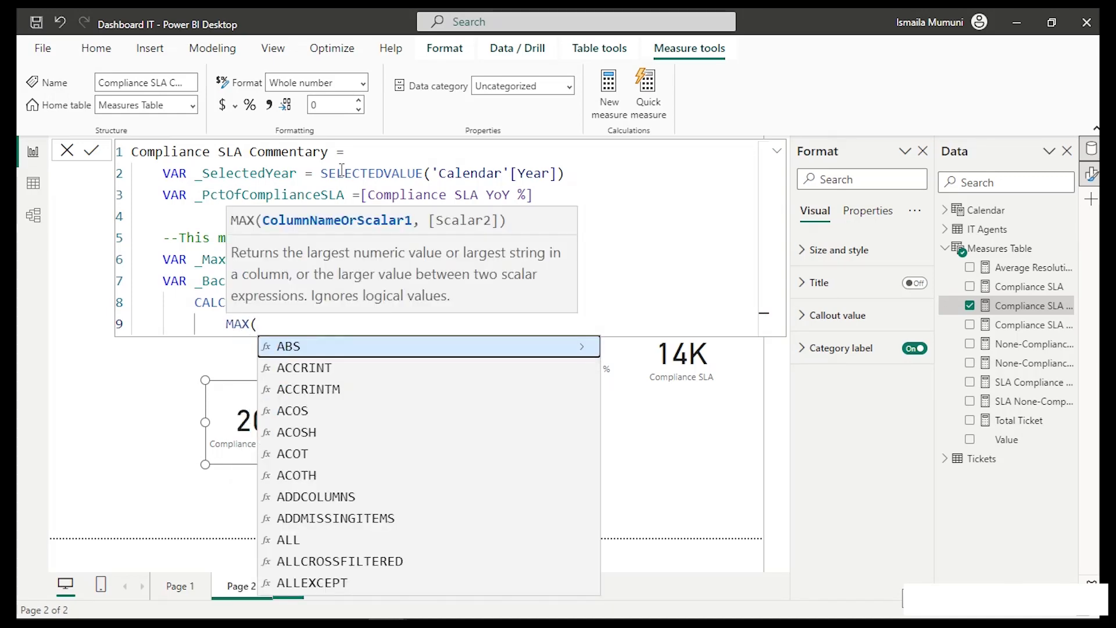
text(yea)
key(Up)
key(Up)
key(Up)
key(Up)
key(Up)
key(Up)
key(Up)
key(Up)
key(Up)
key(Up)
key(Tab)
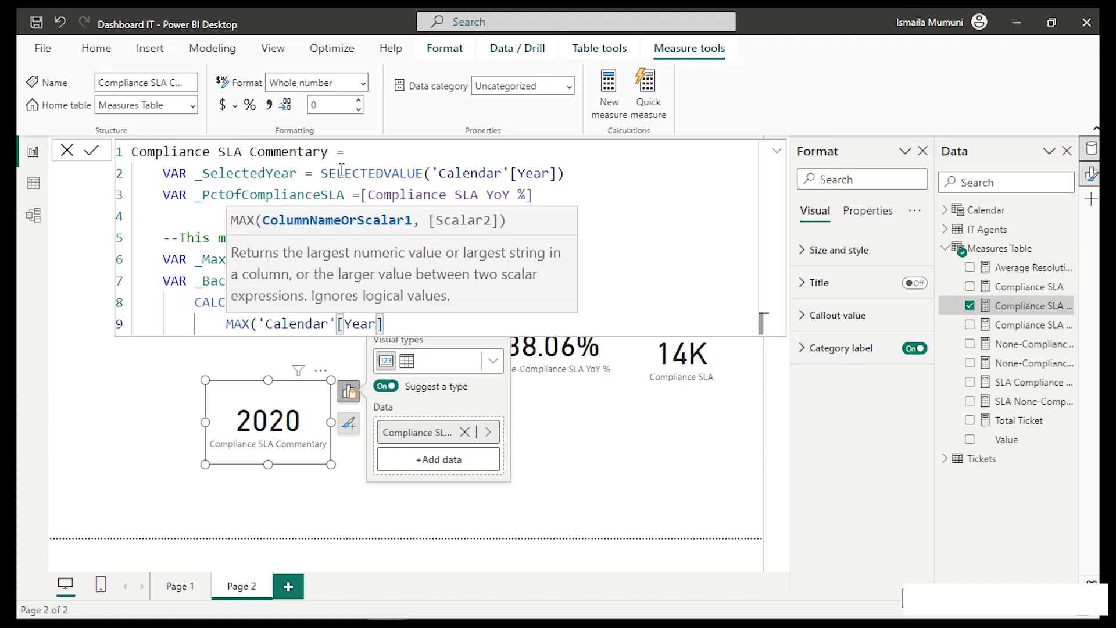
text())
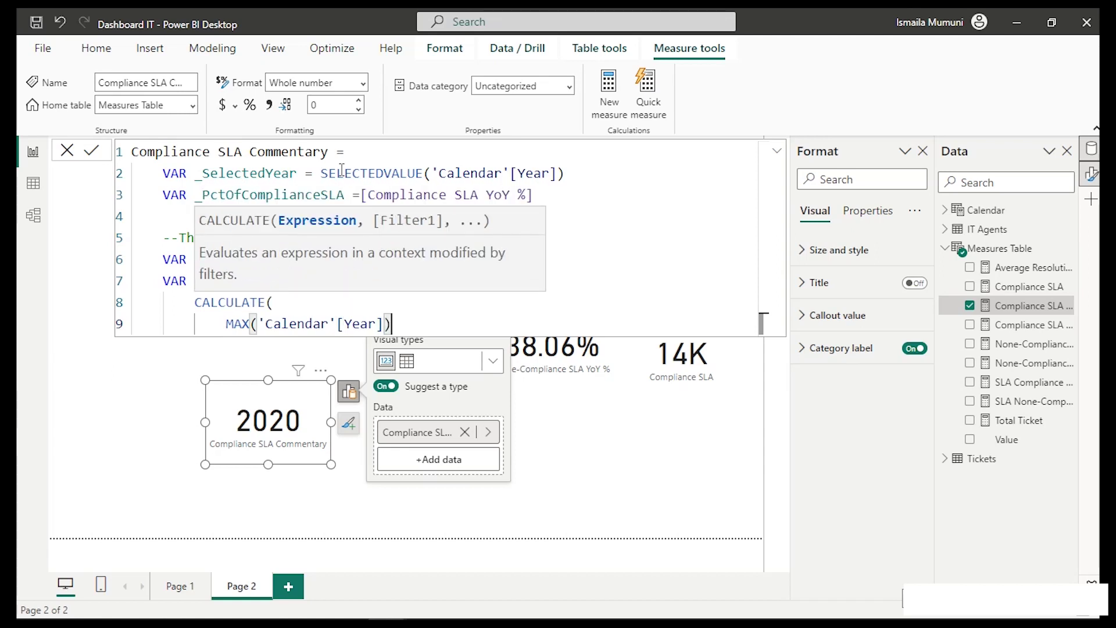
text(,)
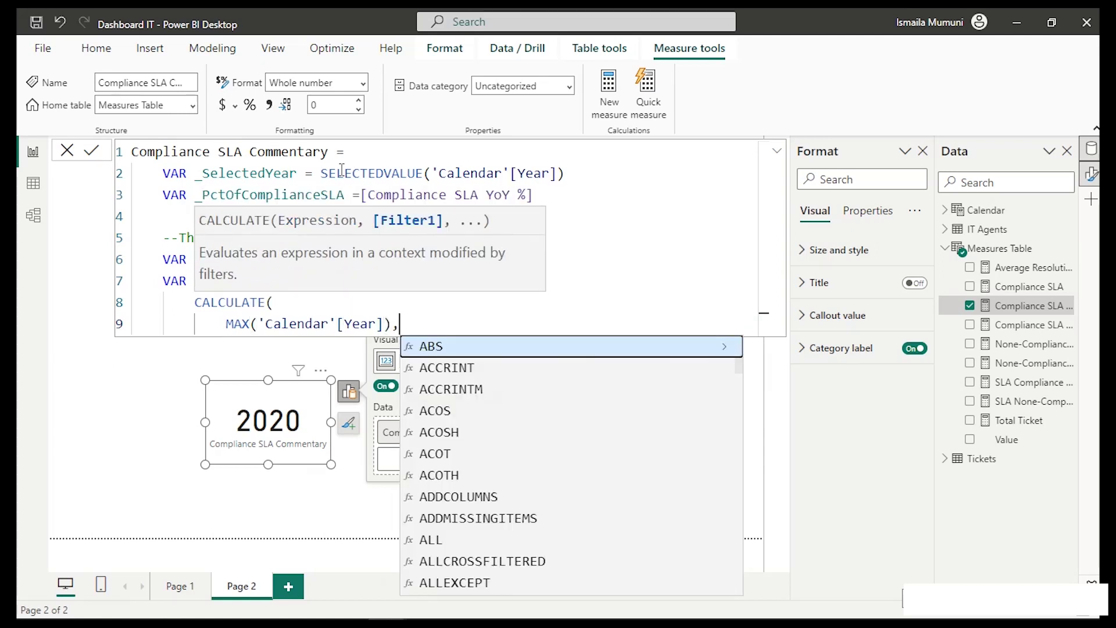
Add the filter 'Calendar'[Year]=_MaxYear and close the CALCULATE bracket.
key(shift+Return)
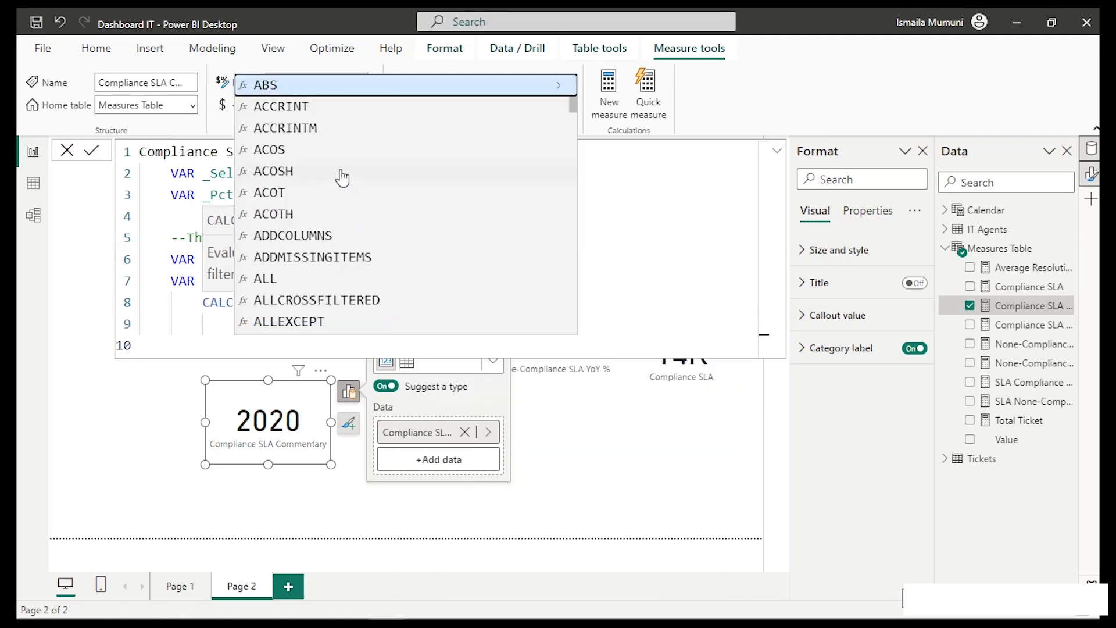
text(year)
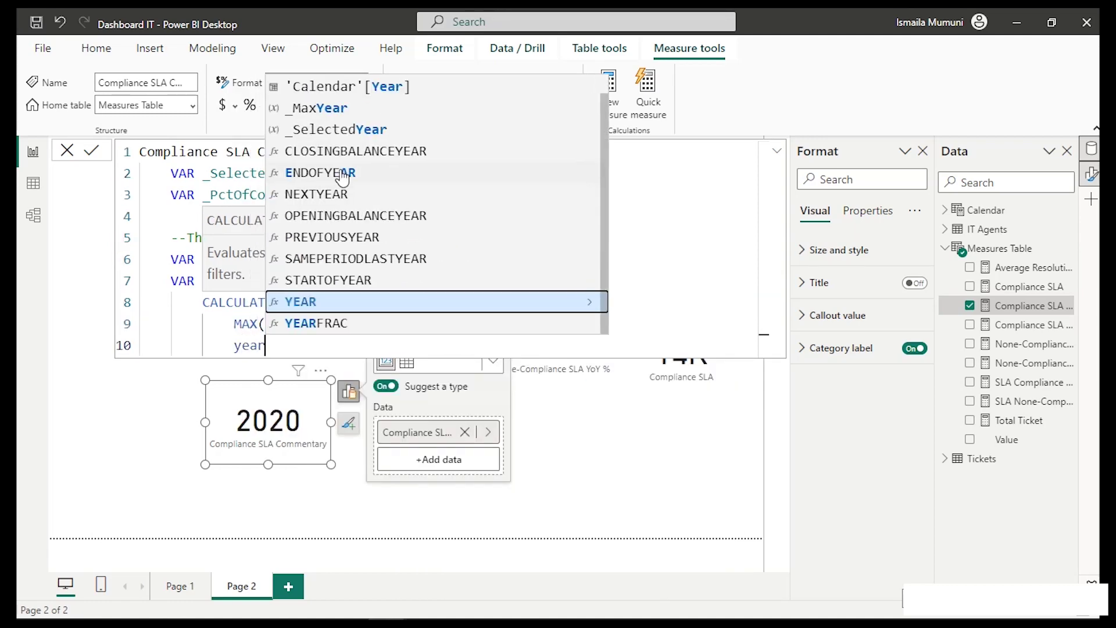
key(Up)
key(Up)
key(Up)
key(Up)
key(Up)
key(Up)
key(Up)
key(Up)
key(Up)
key(Up)
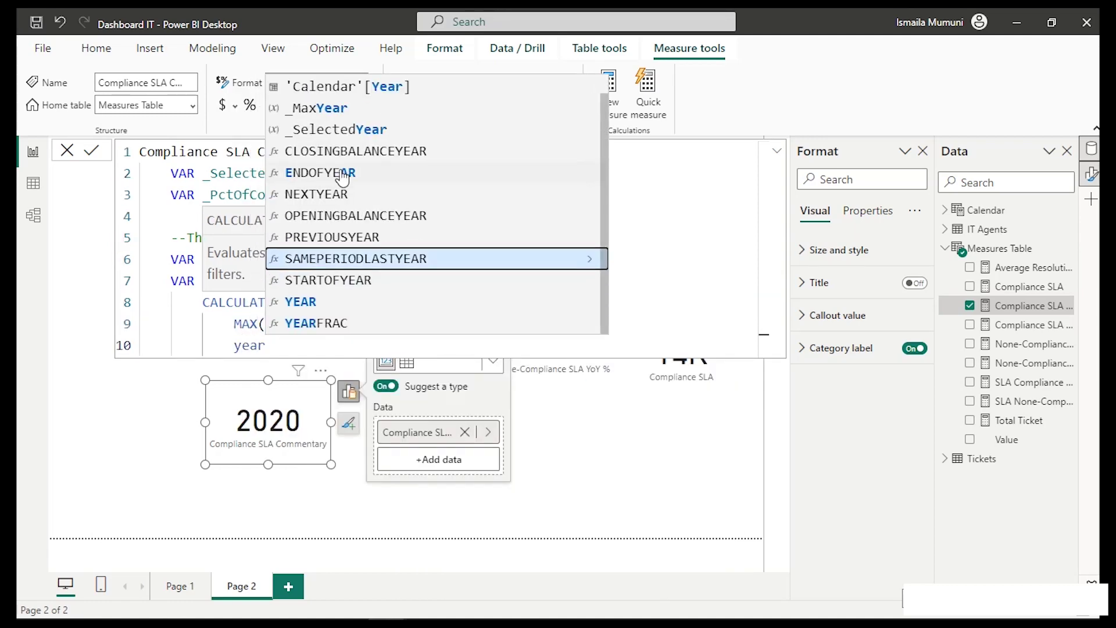
key(Tab)
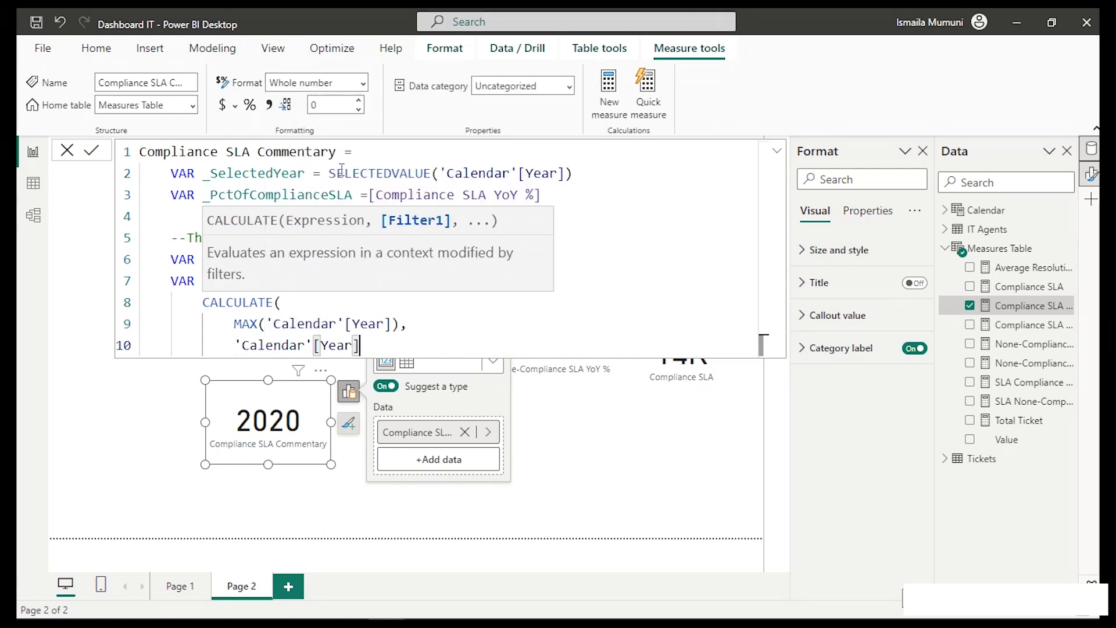
text(=_)
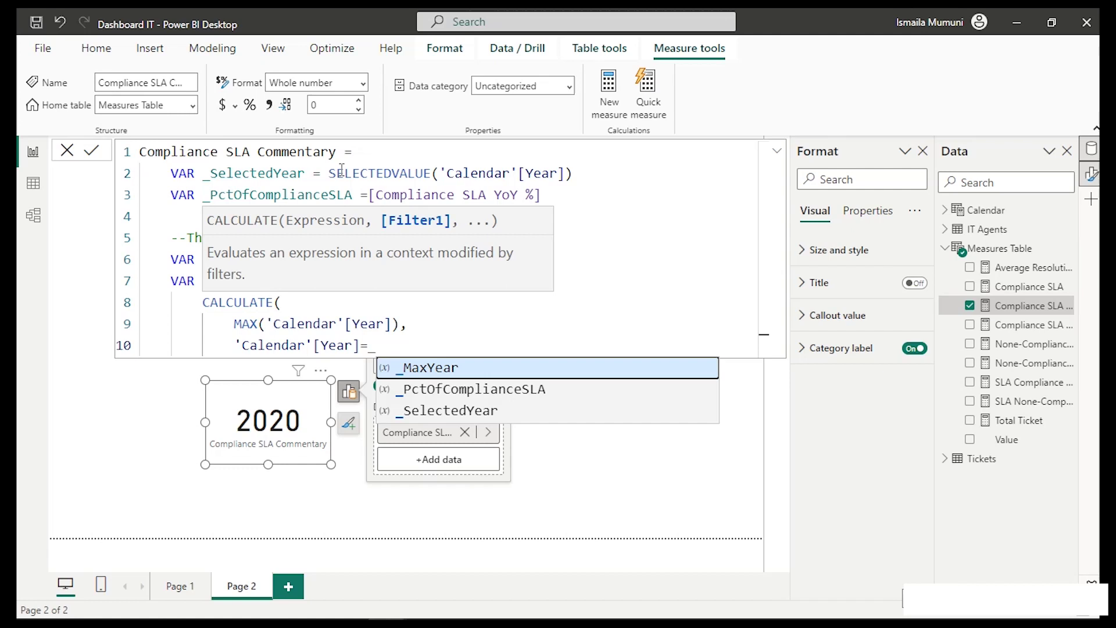
key(Tab)
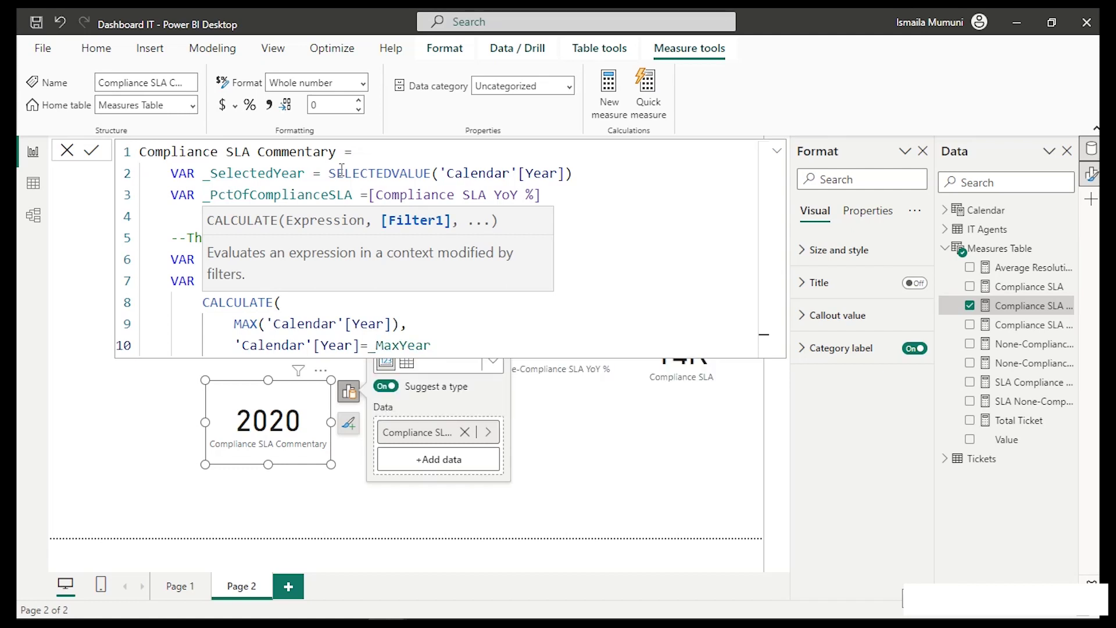
key(Return)
text())
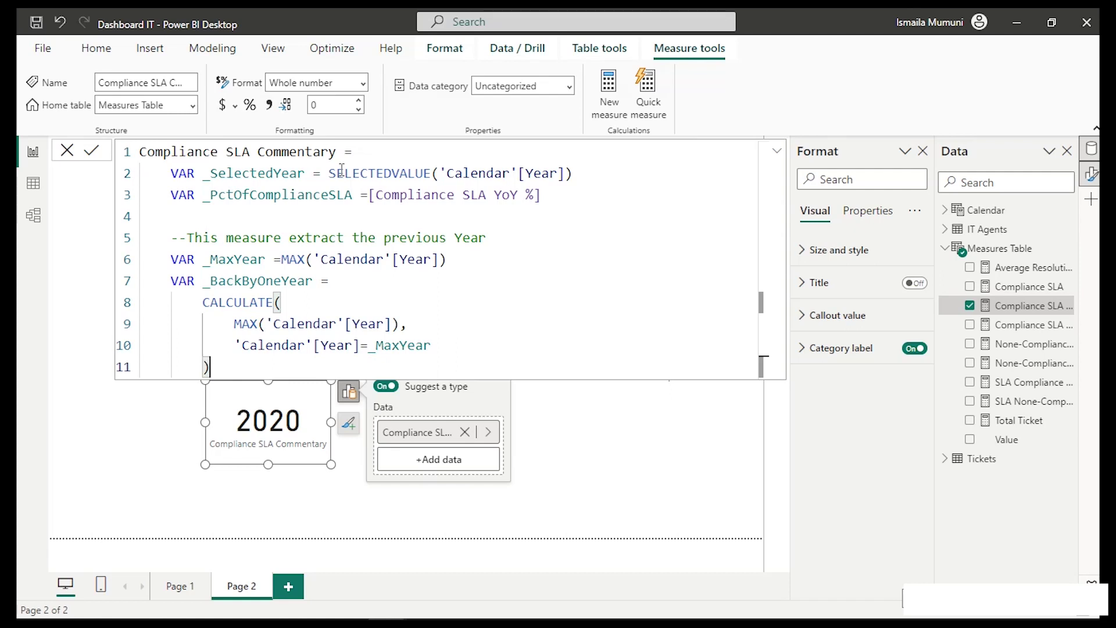
Return _BackByOneYear as the result and commit the measure.
key(Return)
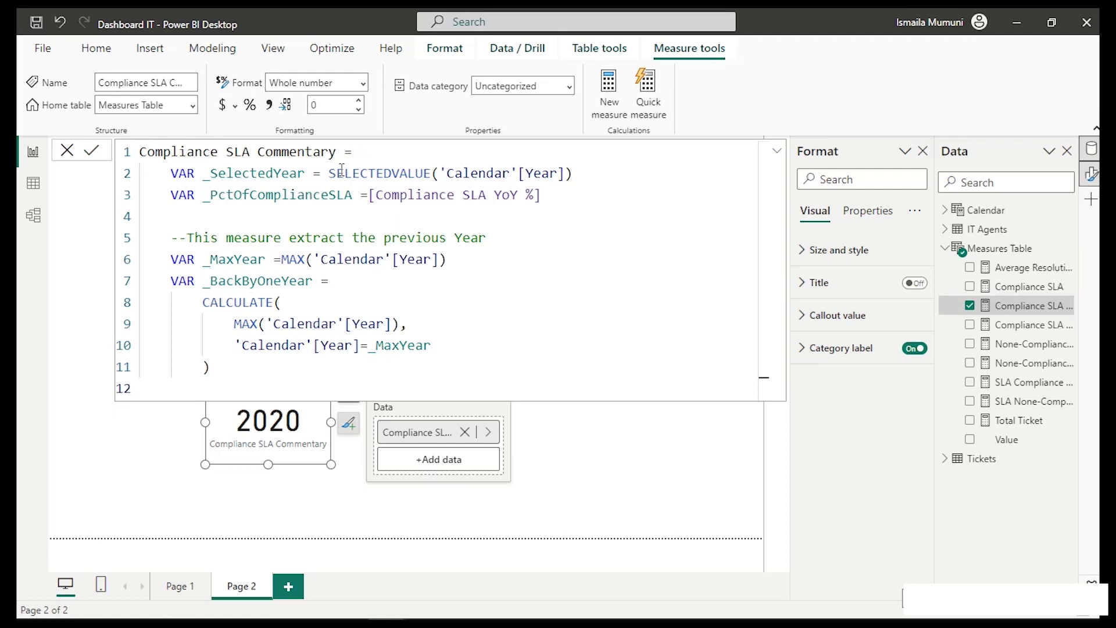
text(Return _)
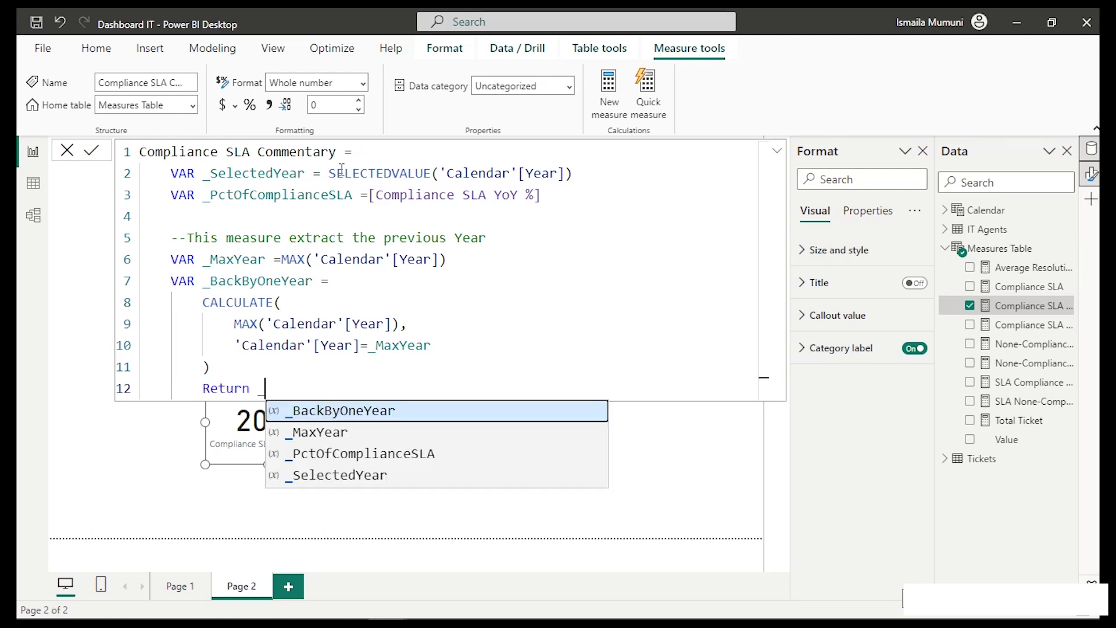
key(Tab)
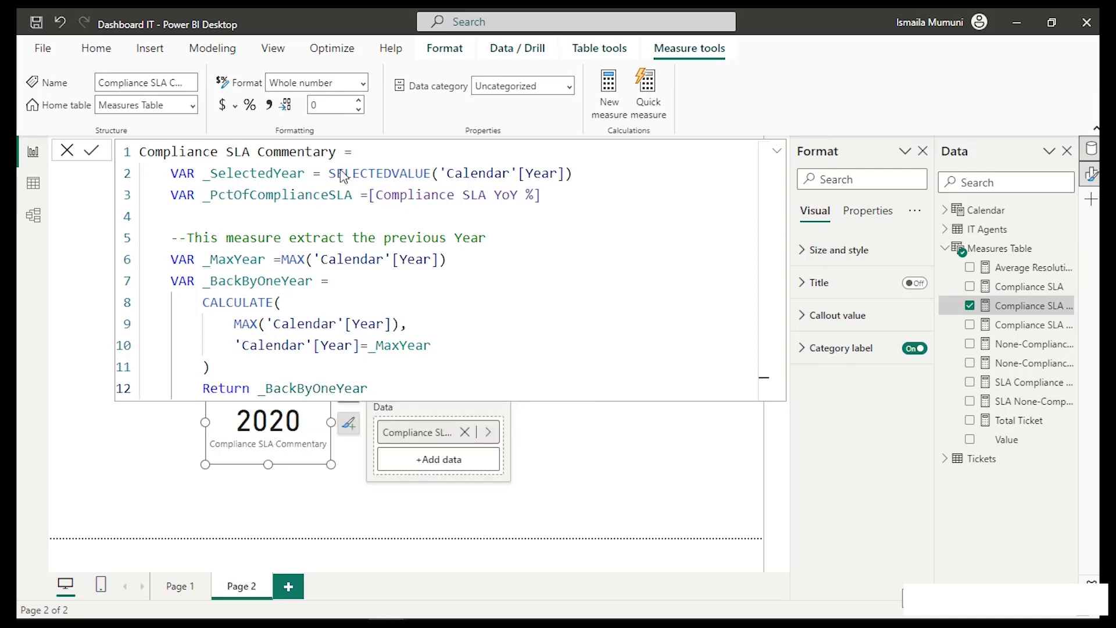
click(260, 442)
Change the CALCULATE filter to _MaxYear - 1 and commit so the card shows 2019.
click(379, 373)
click(437, 346)
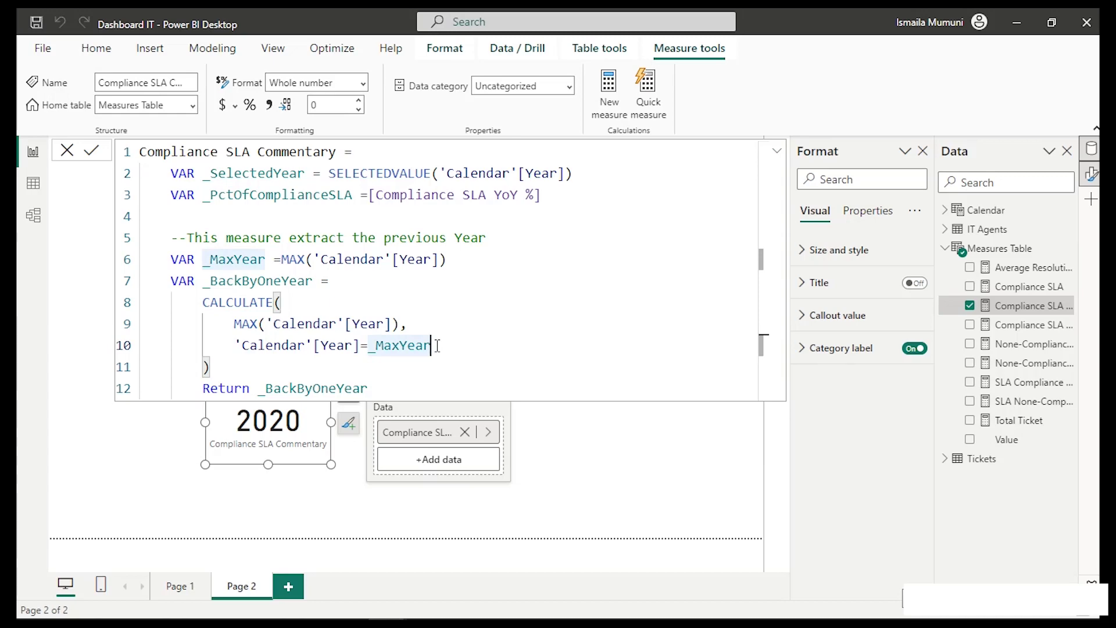
text(- 1)
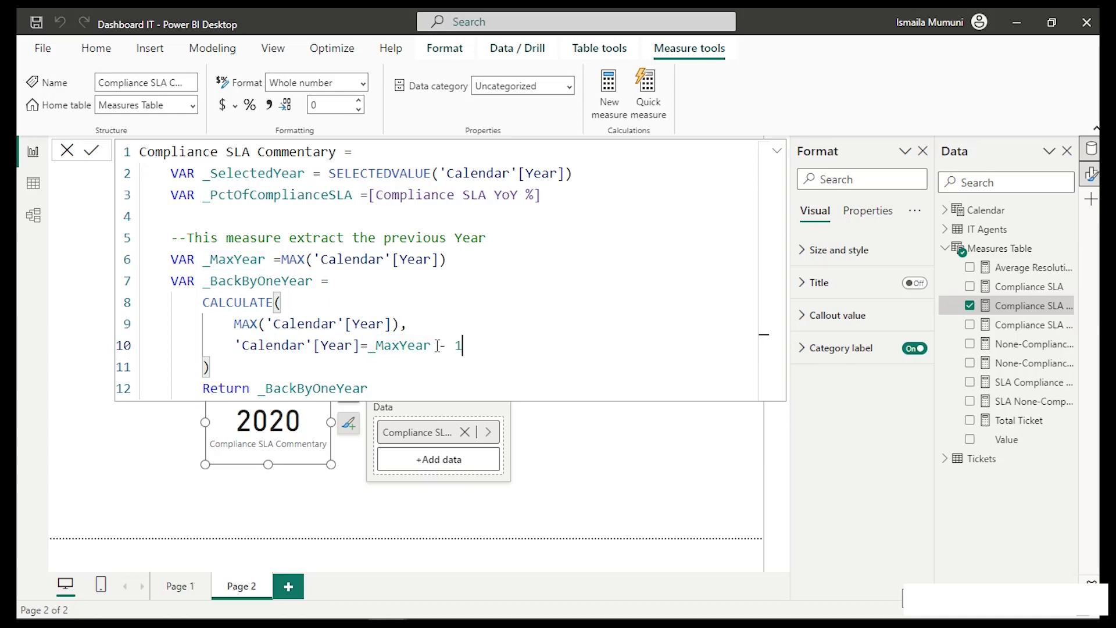
key(Return)
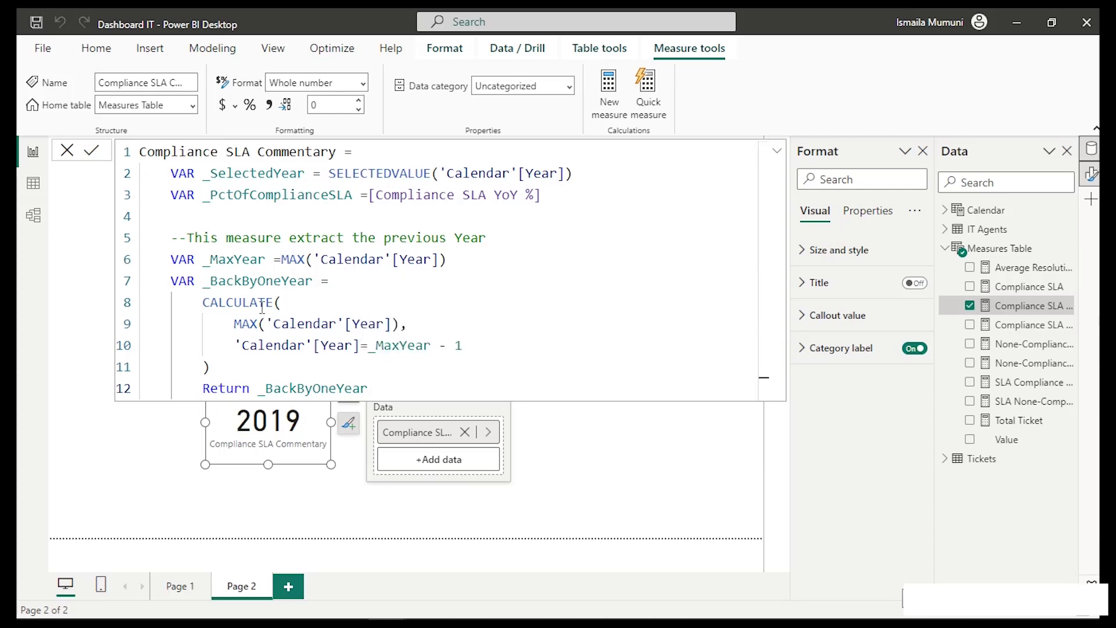
Delete the Return _BackByOneYear line and begin VAR _Result1 =.
drag(171, 238, 381, 387)
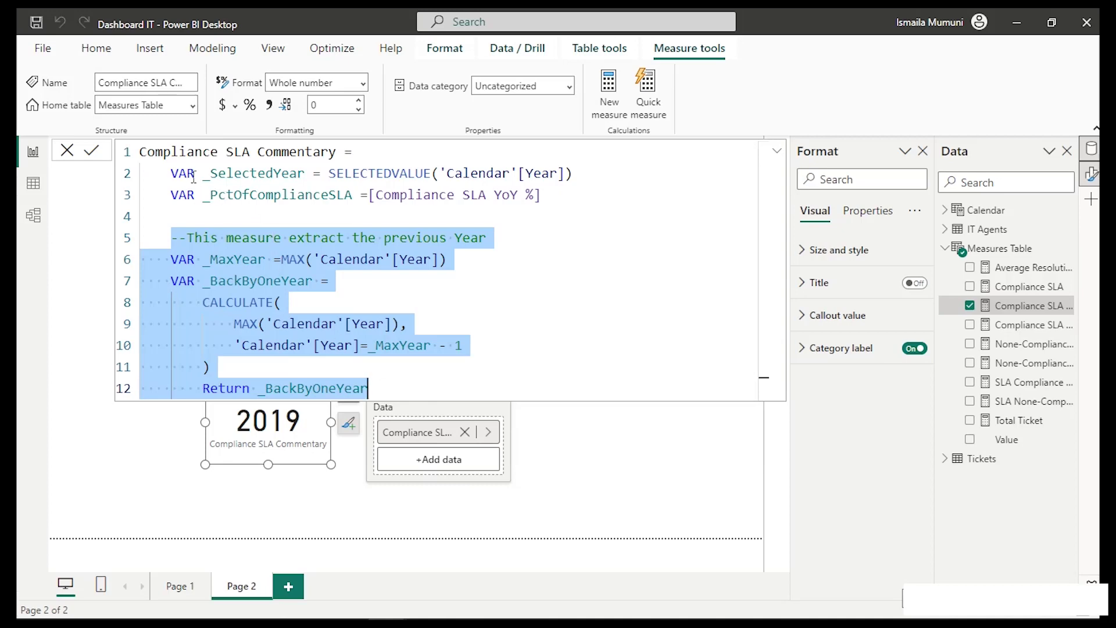
drag(203, 173, 579, 167)
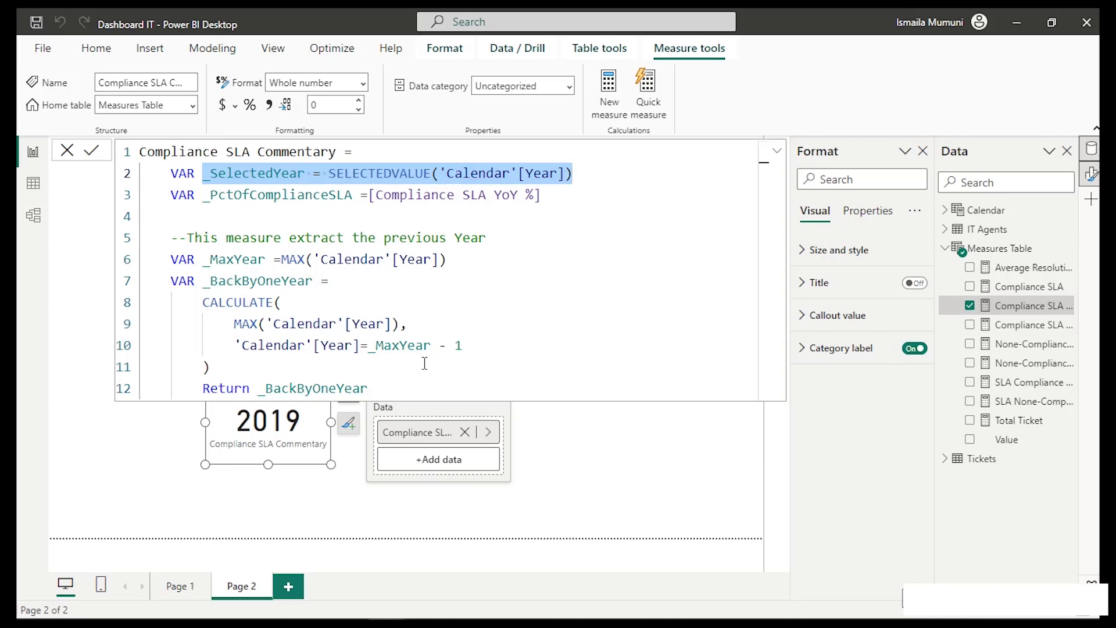
drag(388, 387, 202, 387)
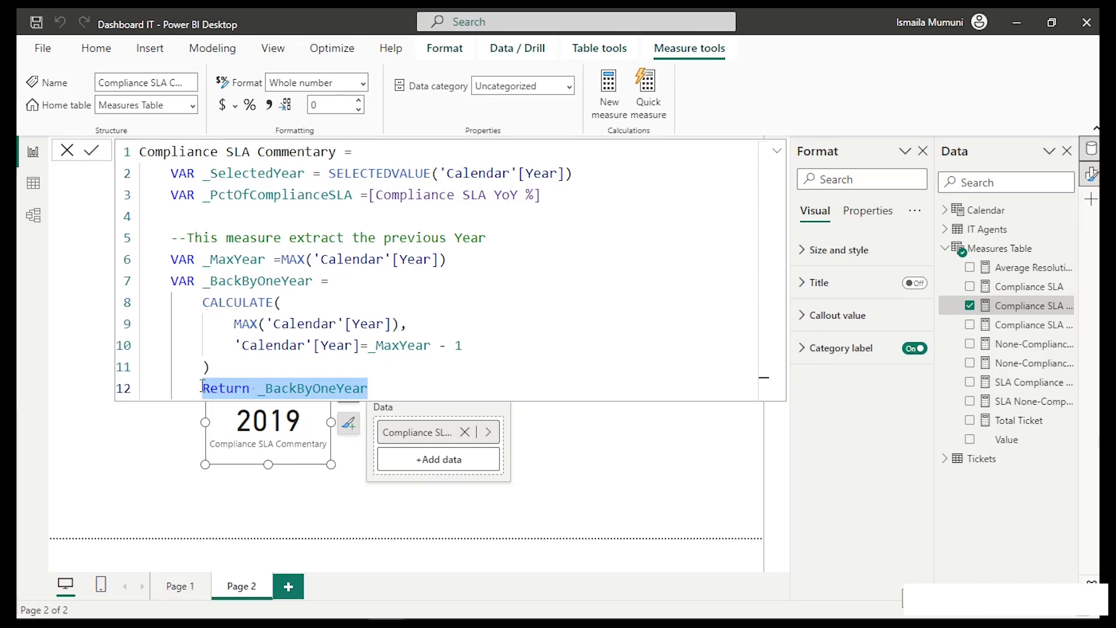
key(BackSpace)
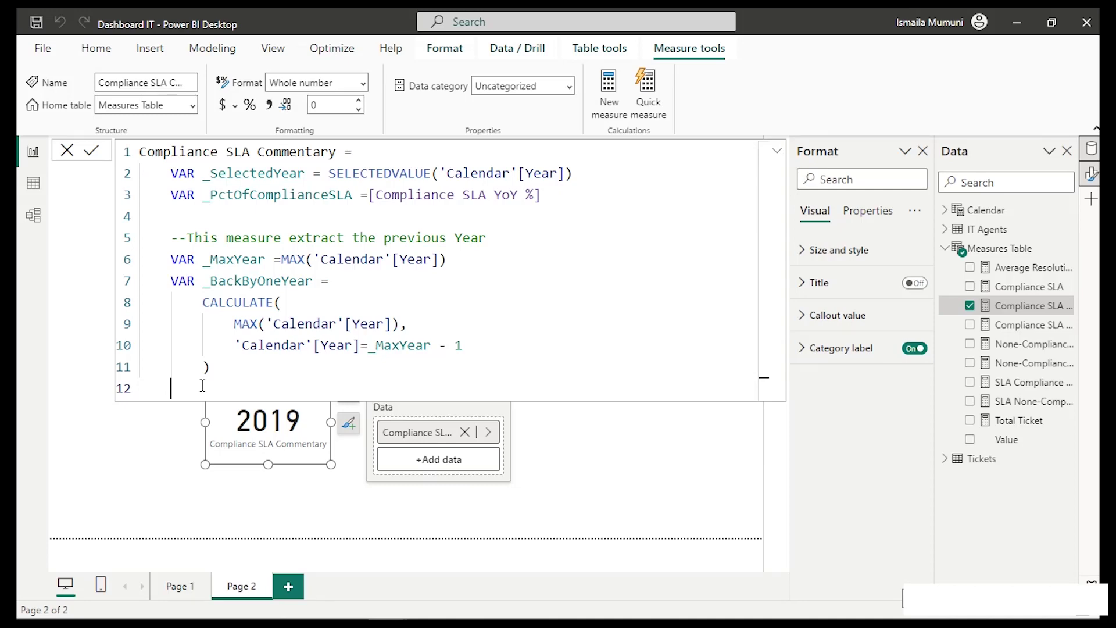
text(VAR _Result1 =)
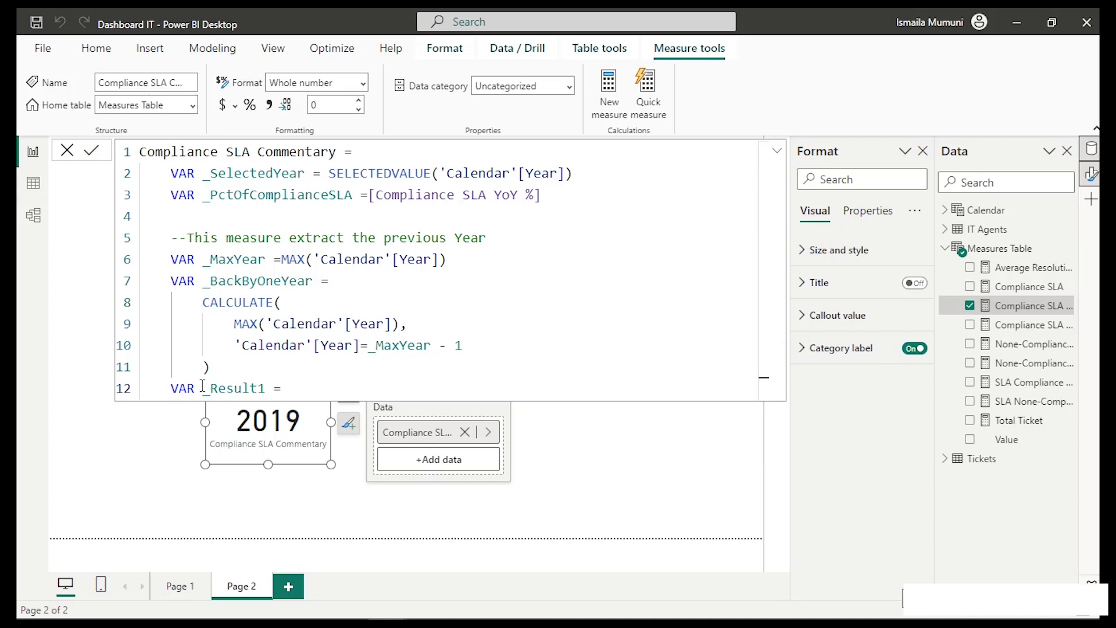
Set _Result1 to IF(_BackByOneYear<>BLANK(),_BackByOneYear,"") on the next line.
key(shift+Return)
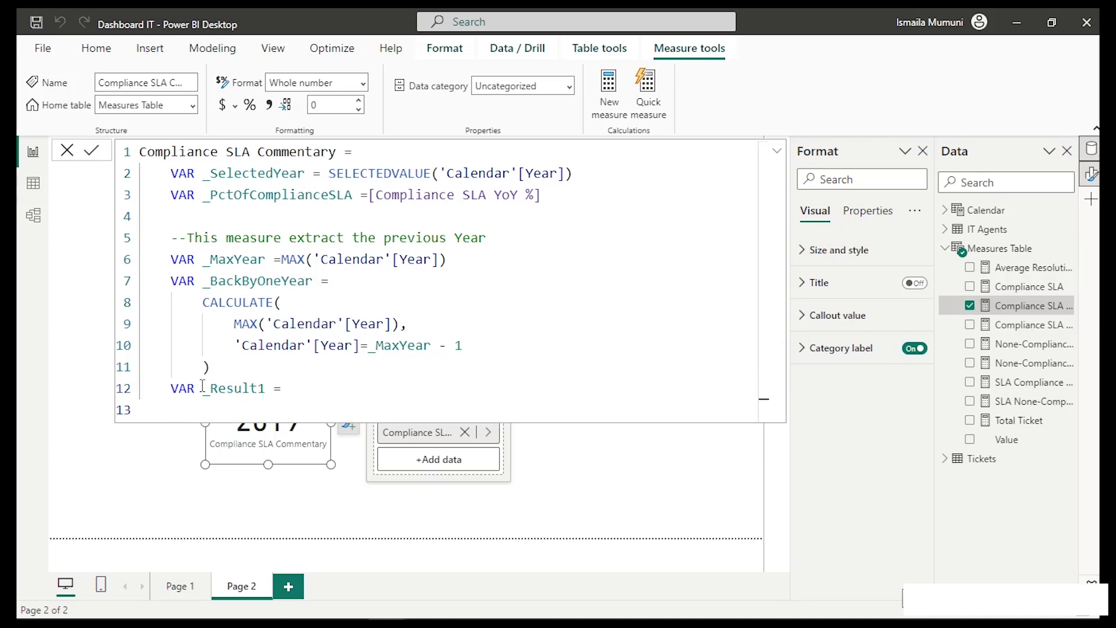
text(IF()
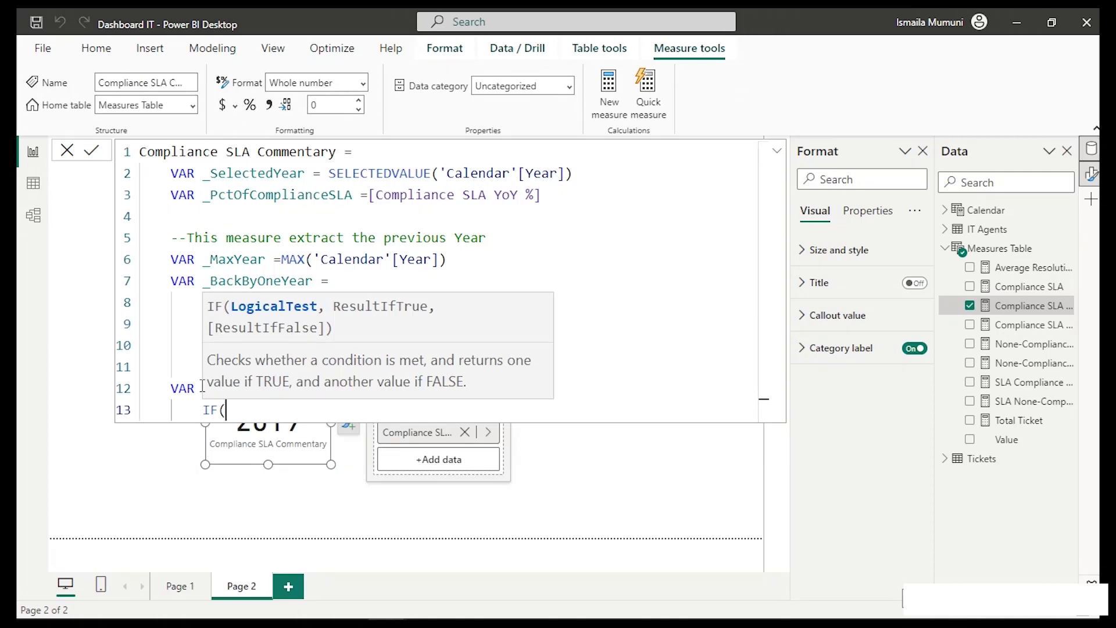
text(_)
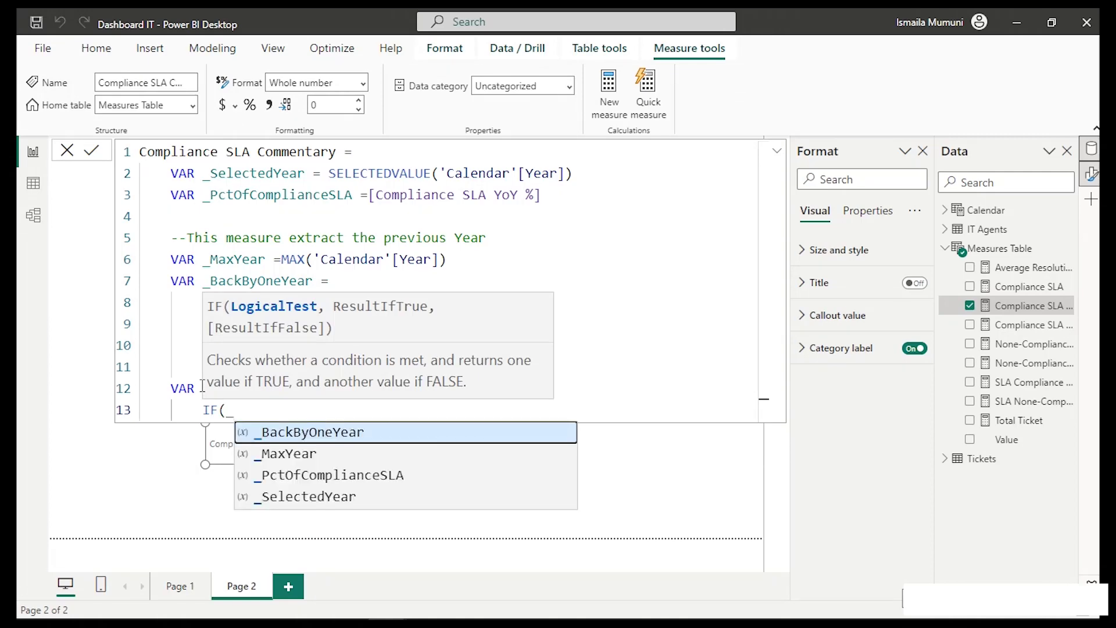
key(Tab)
text(<>)
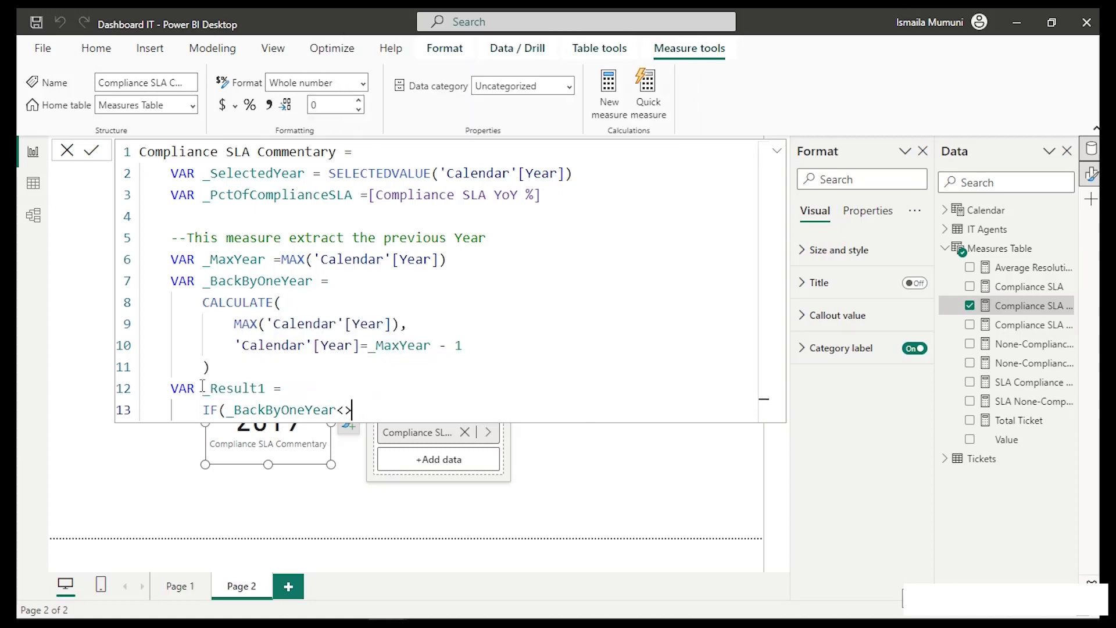
text(bl)
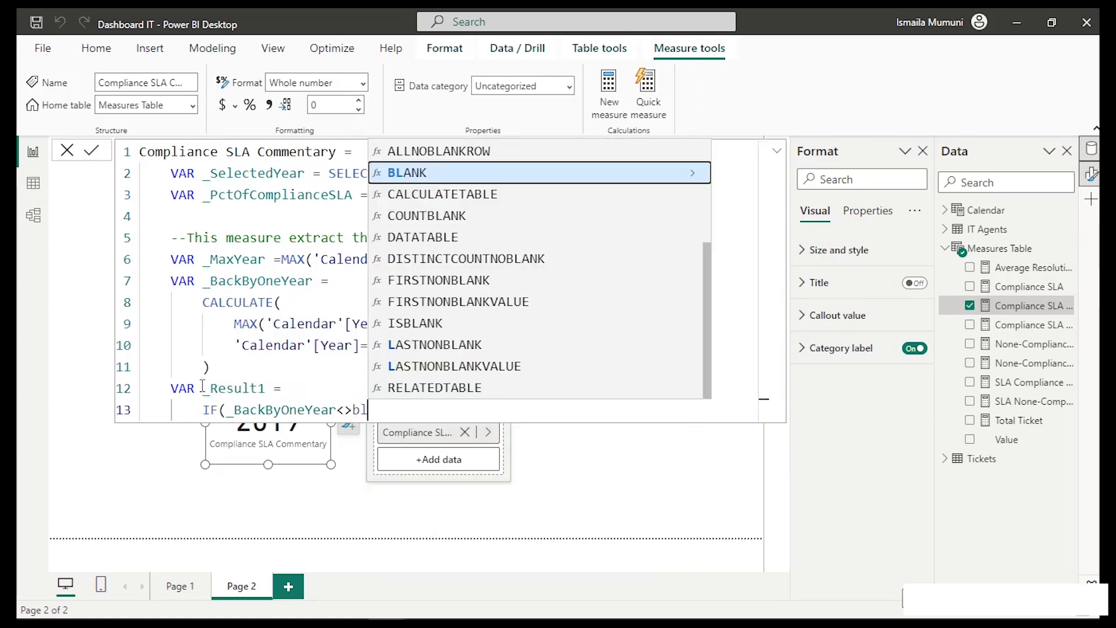
key(Tab)
text())
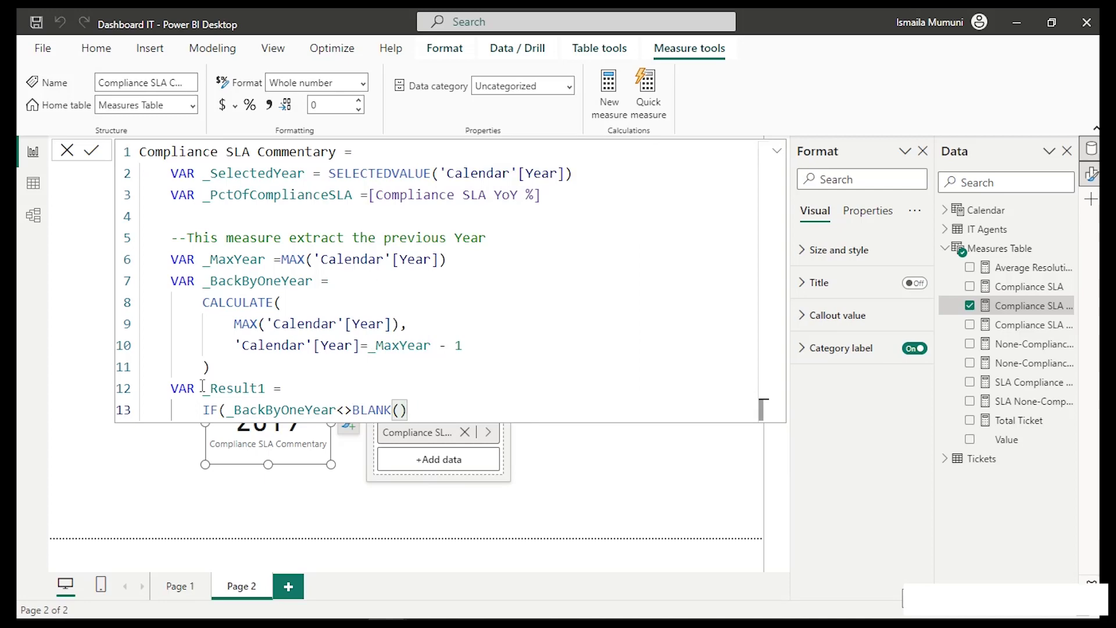
text(,)
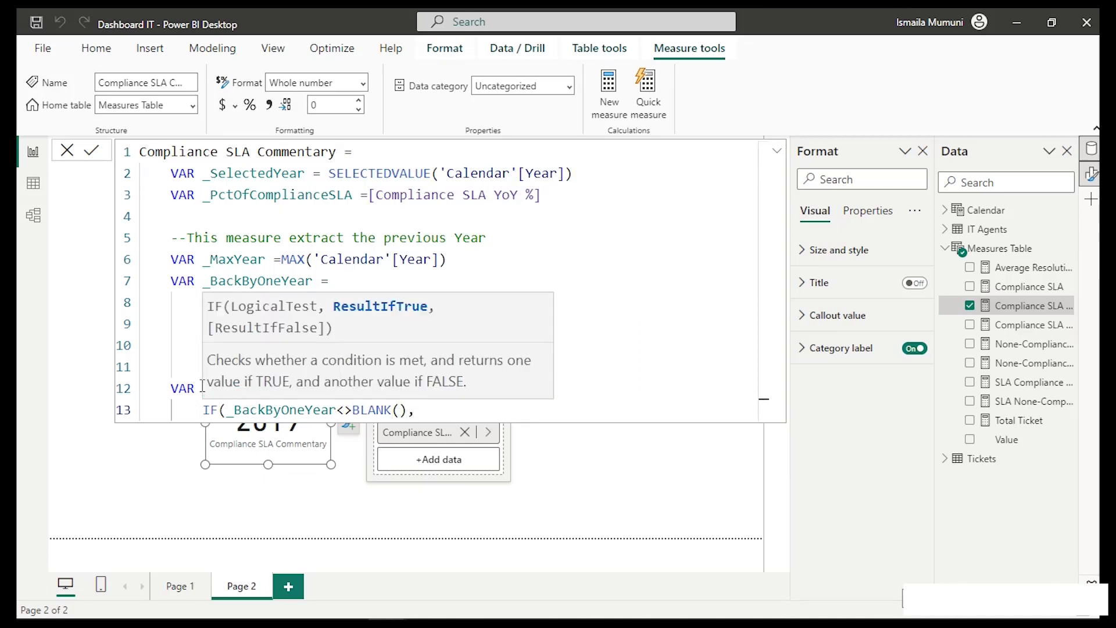
text(_)
key(Tab)
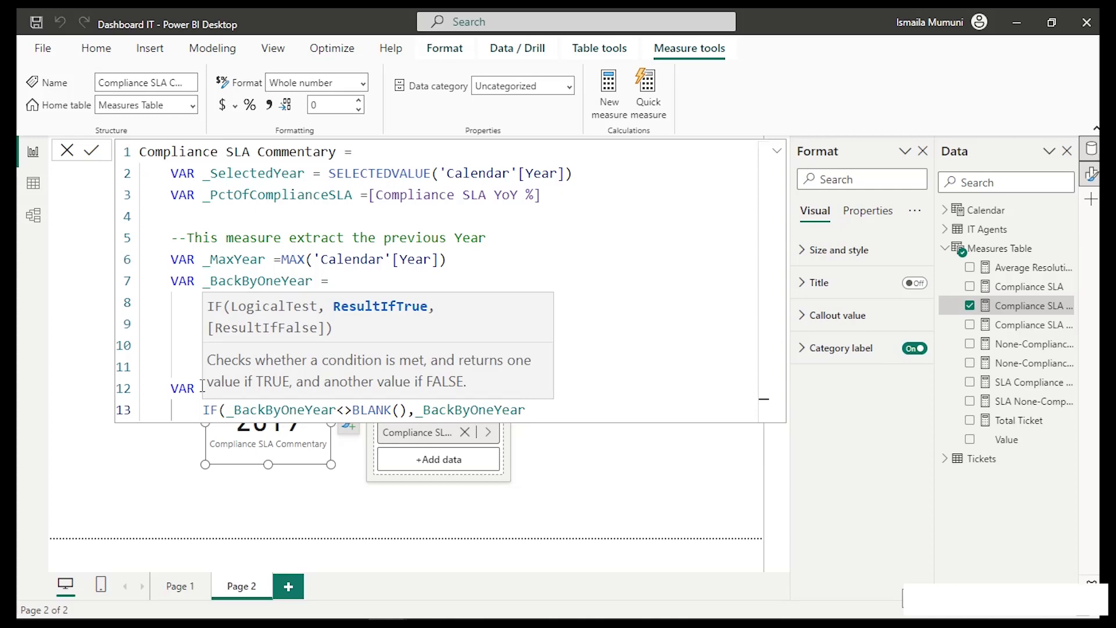
text(,)
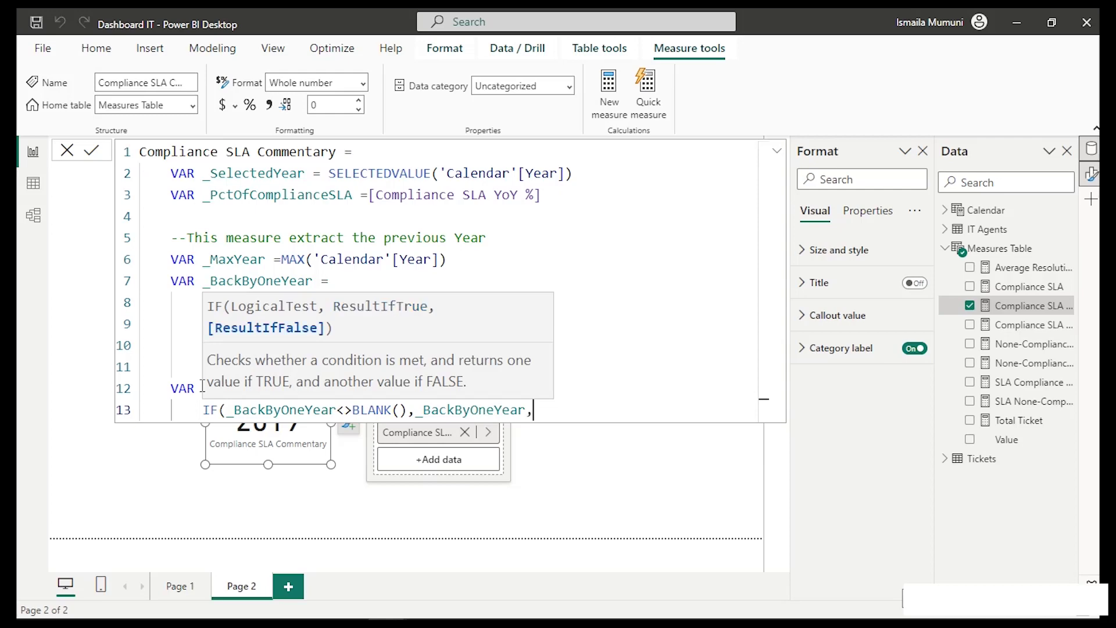
text("")
text())
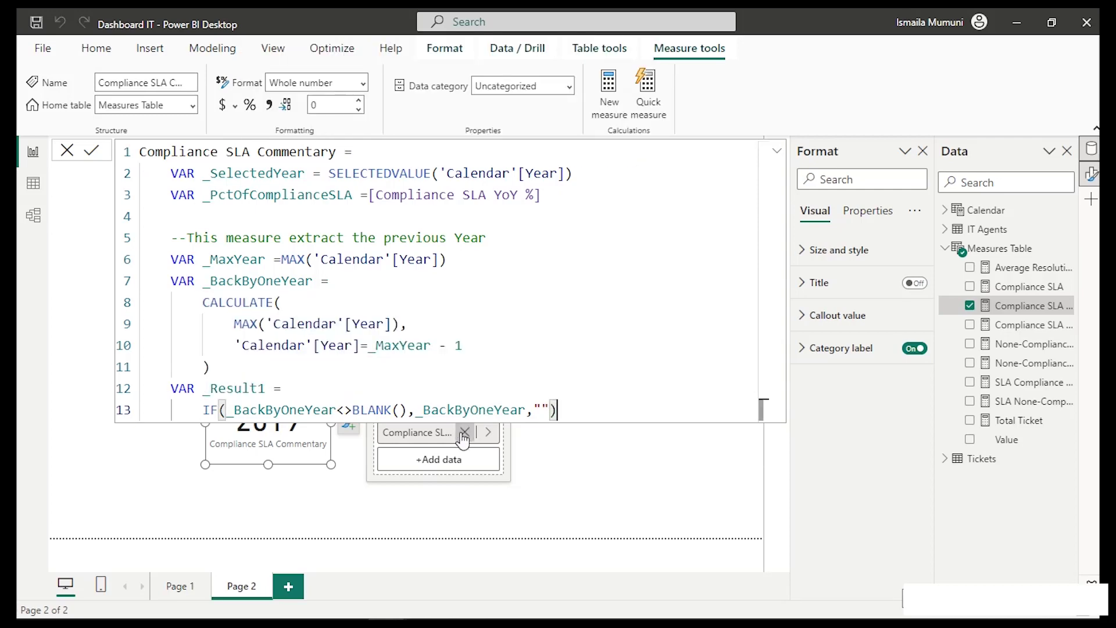
Split the IF's condition, empty-string result and closing bracket onto separate lines.
click(533, 410)
key(shift+Return)
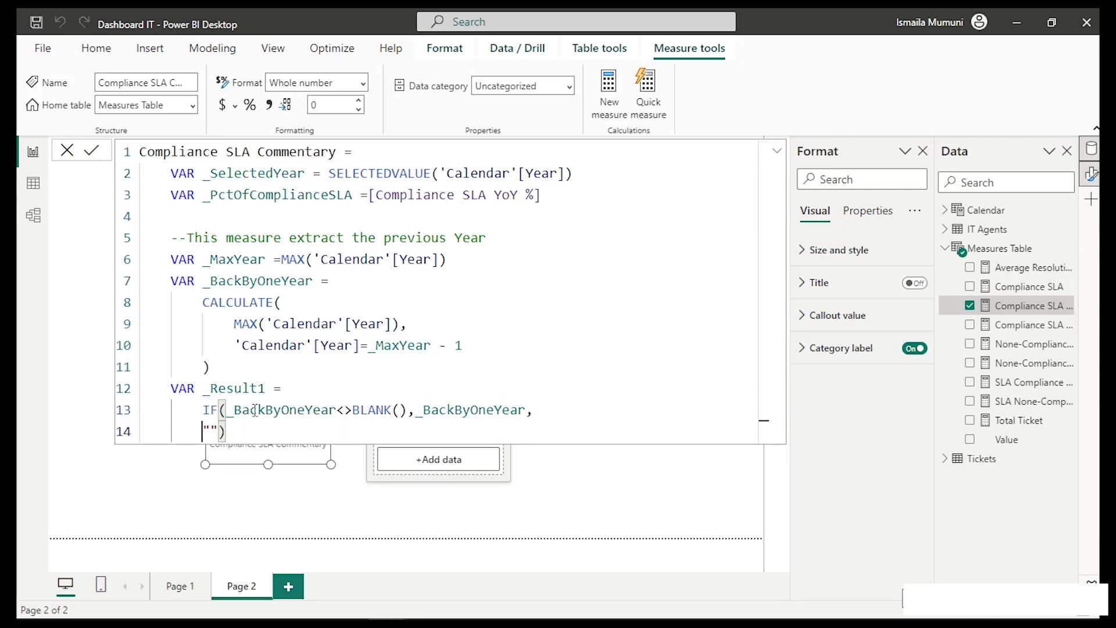
click(228, 411)
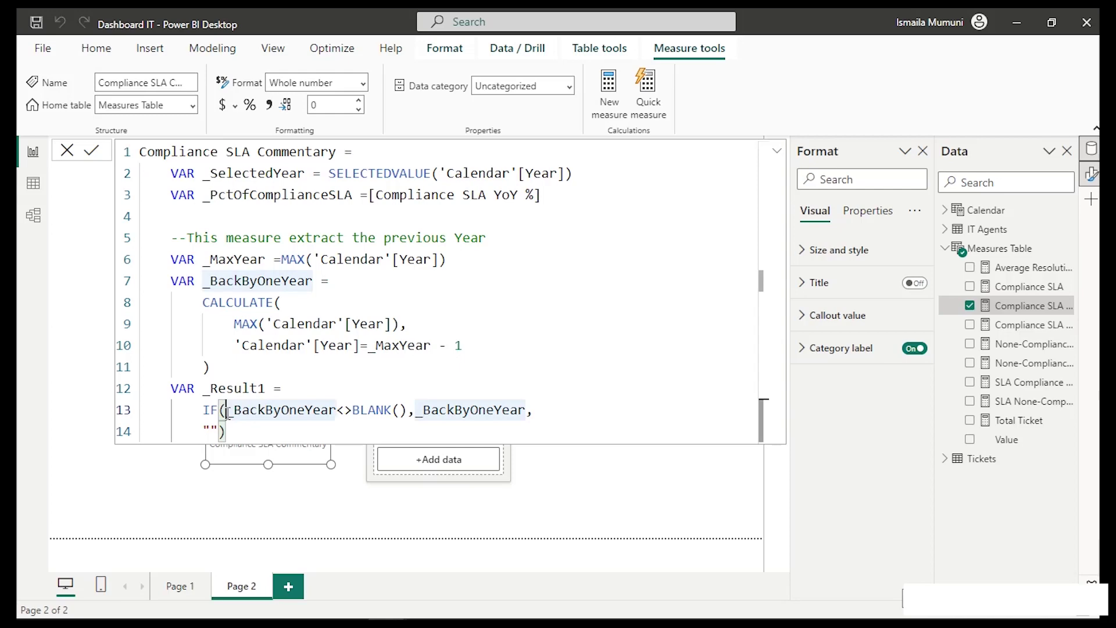
key(shift+Return)
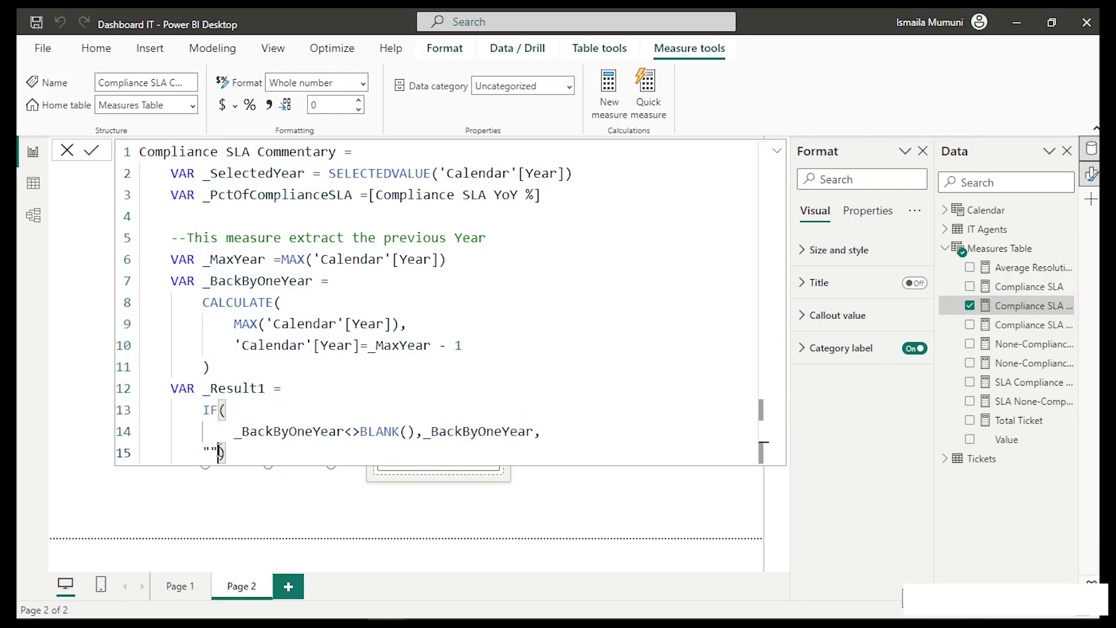
key(shift+Return)
click(219, 451)
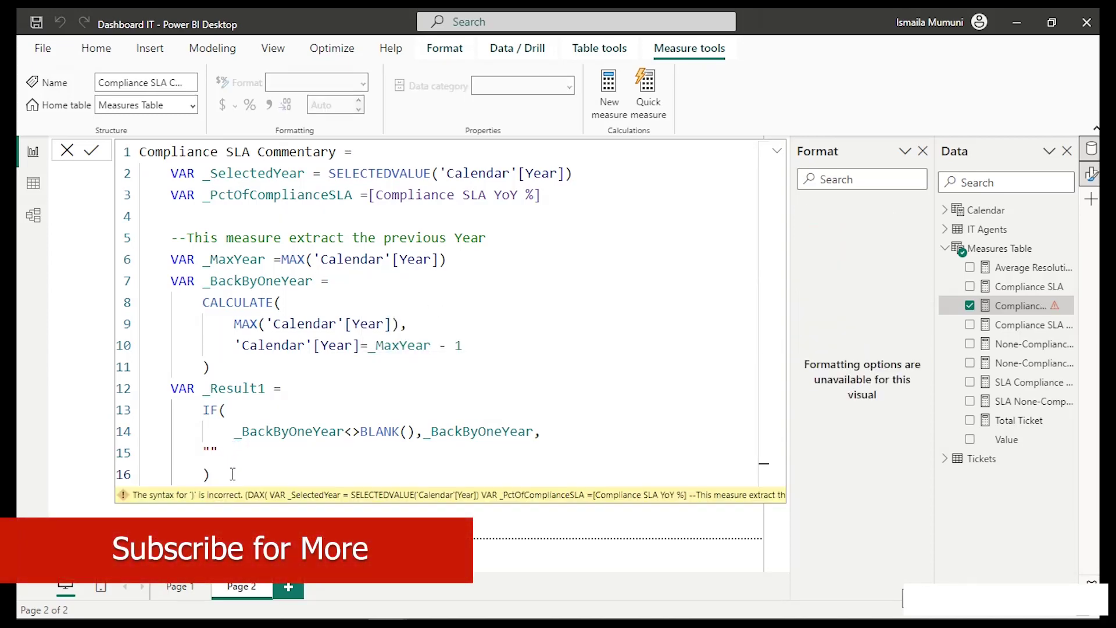
Add the comment '--This will give the number difference on YoY change' after _Result1.
click(233, 474)
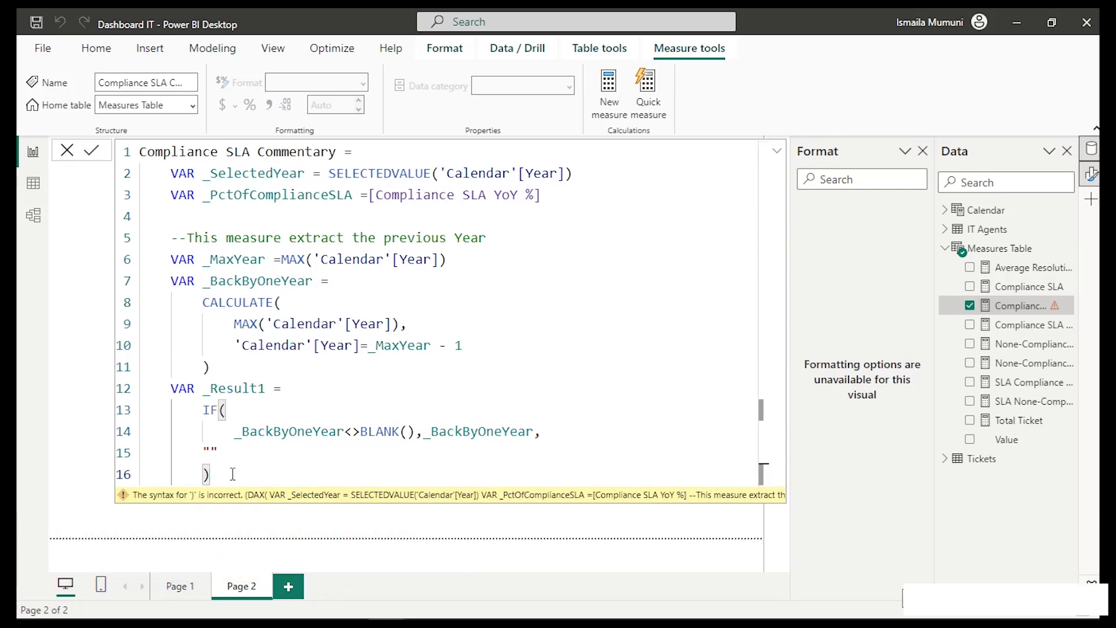
key(shift+Return)
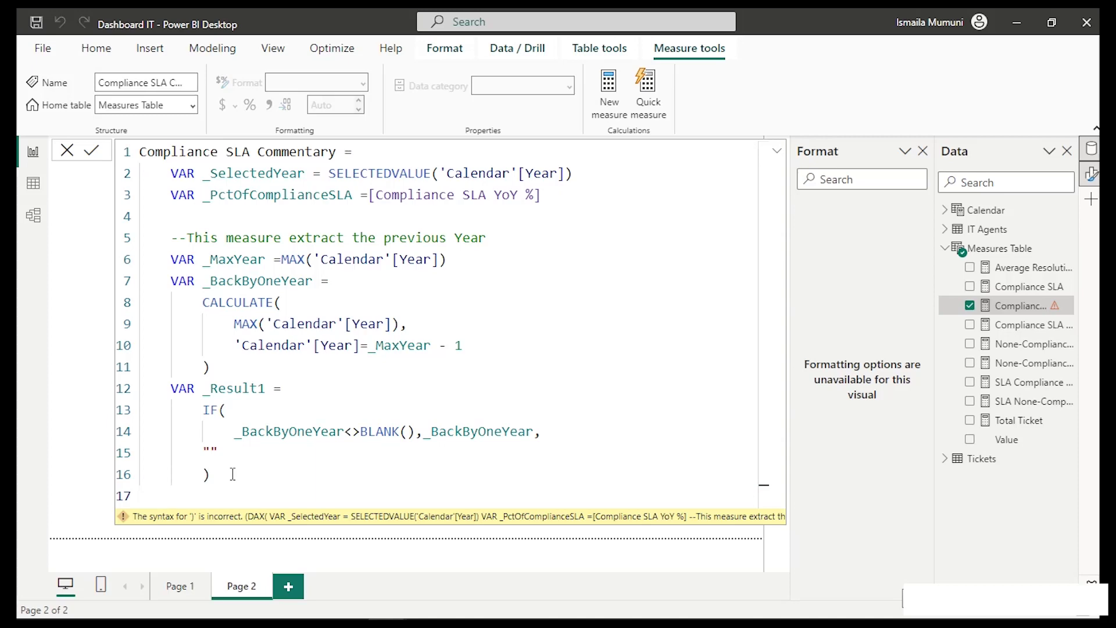
text(--this)
key(BackSpace)
key(BackSpace)
key(BackSpace)
key(BackSpace)
key(BackSpace)
text(This will give the )
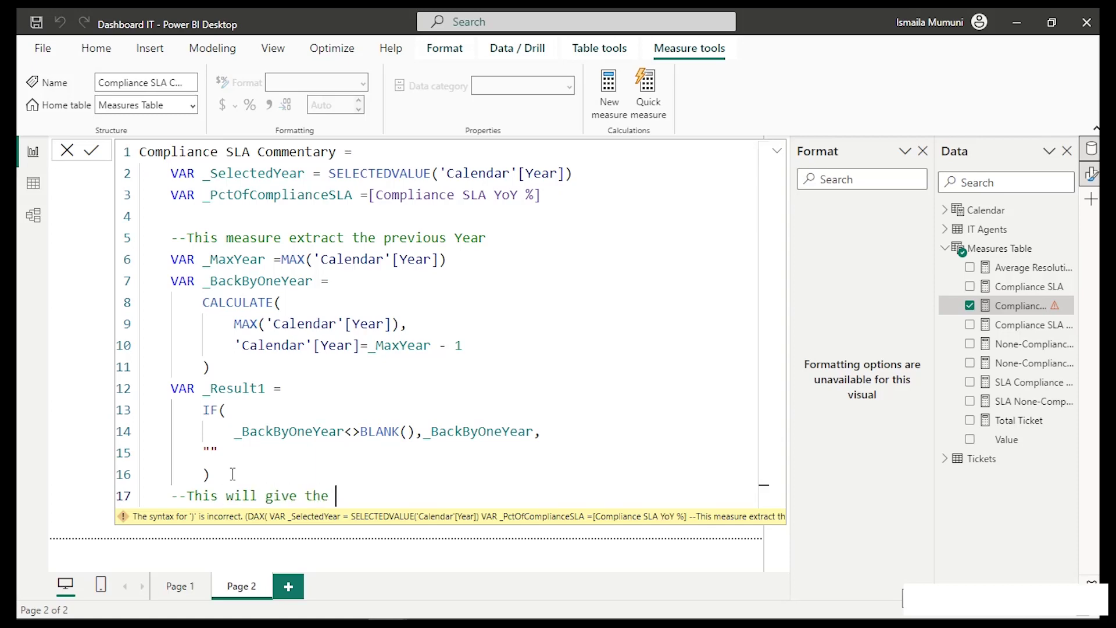
text(number difference)
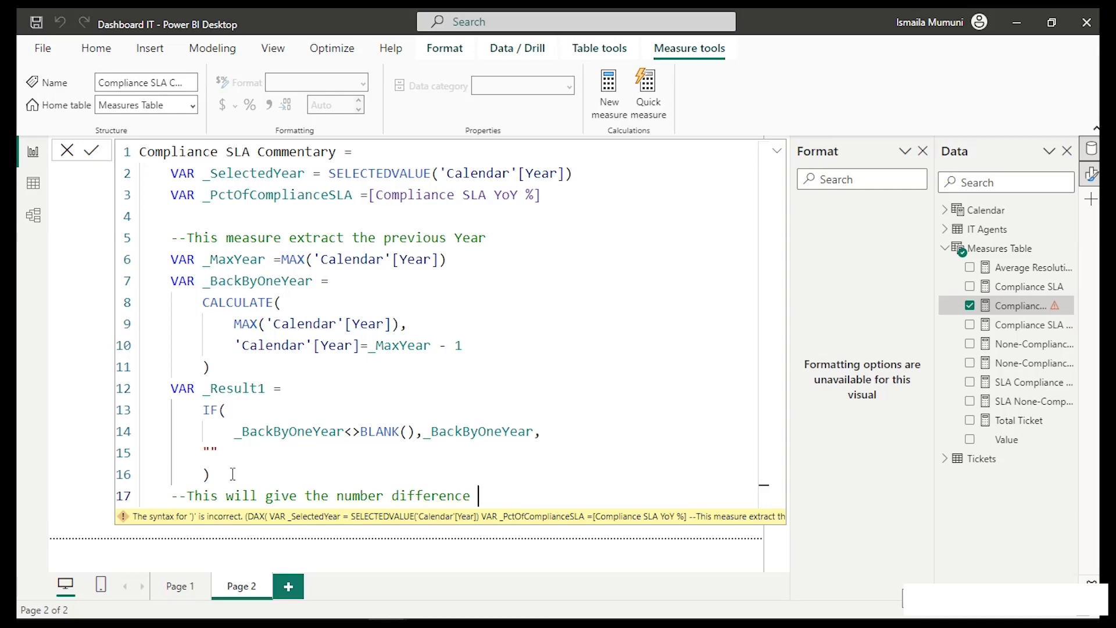
text(on year)
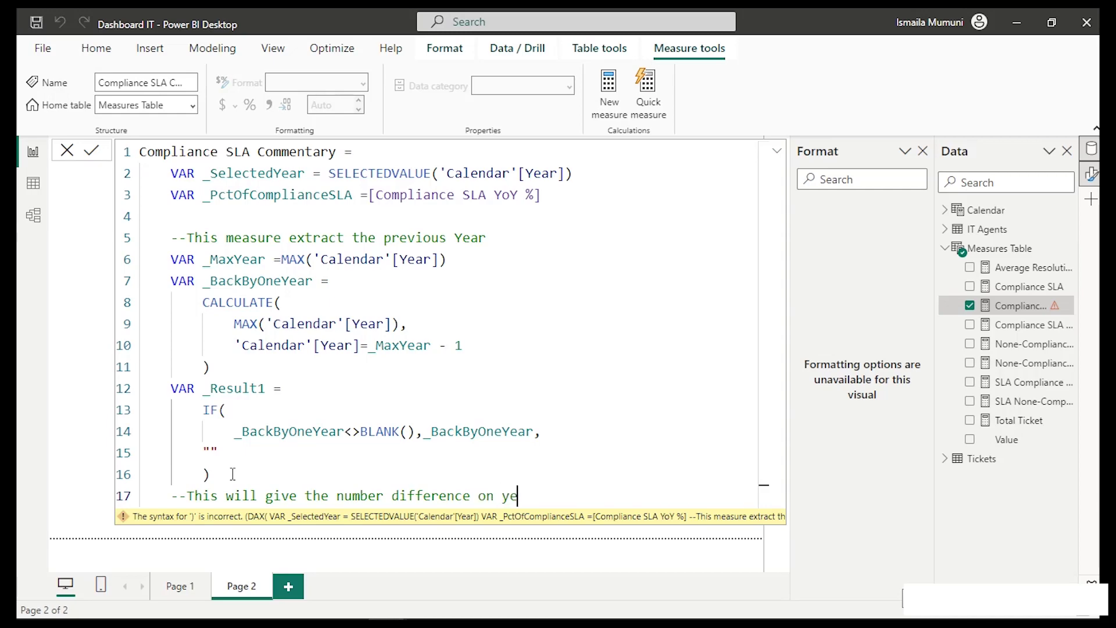
key(BackSpace)
key(BackSpace)
key(BackSpace)
key(BackSpace)
text(YoY change)
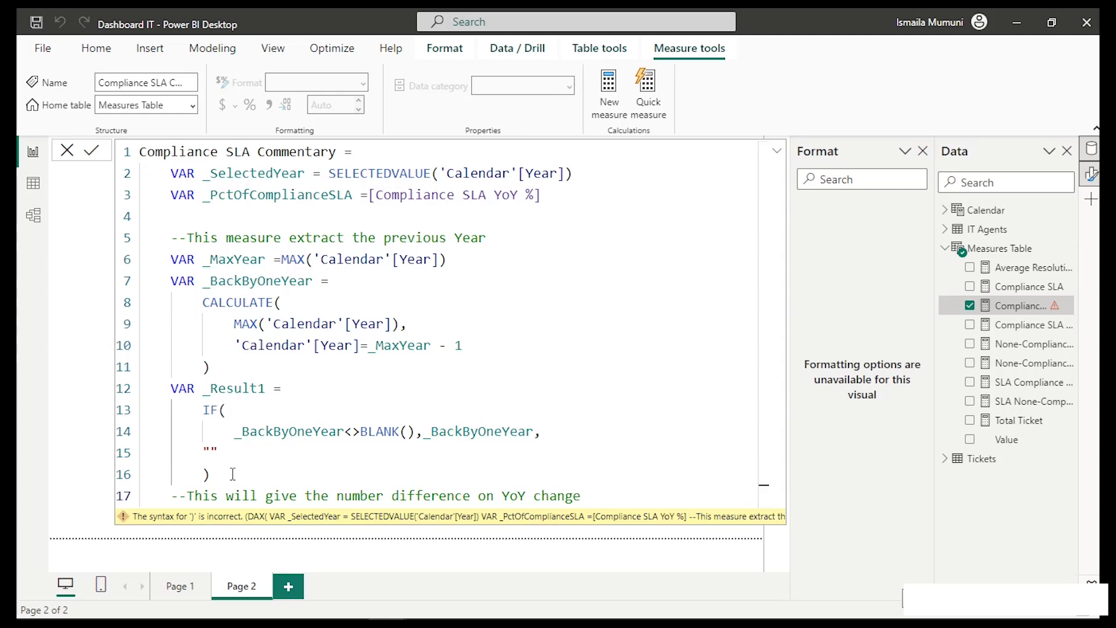
Begin a new variable VAR _Previous below the comment.
key(Return)
text(VAR)
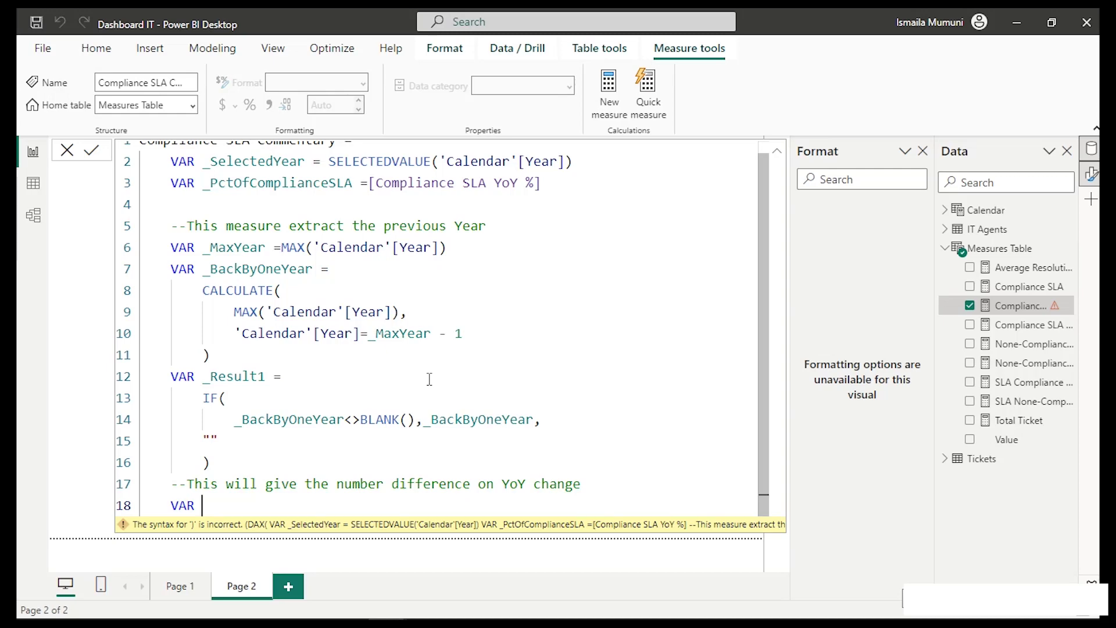
text(_Previous)
Name the variable _PreviousComplianceYoYChange and start its expression on a new line.
key(BackSpace)
key(BackSpace)
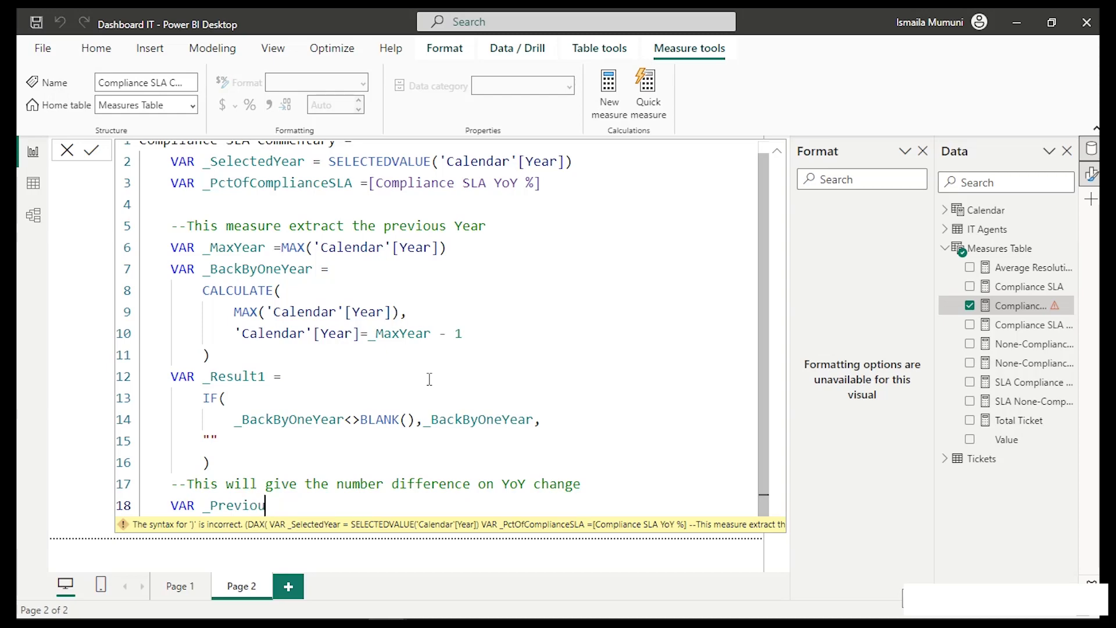
text(sCompliance)
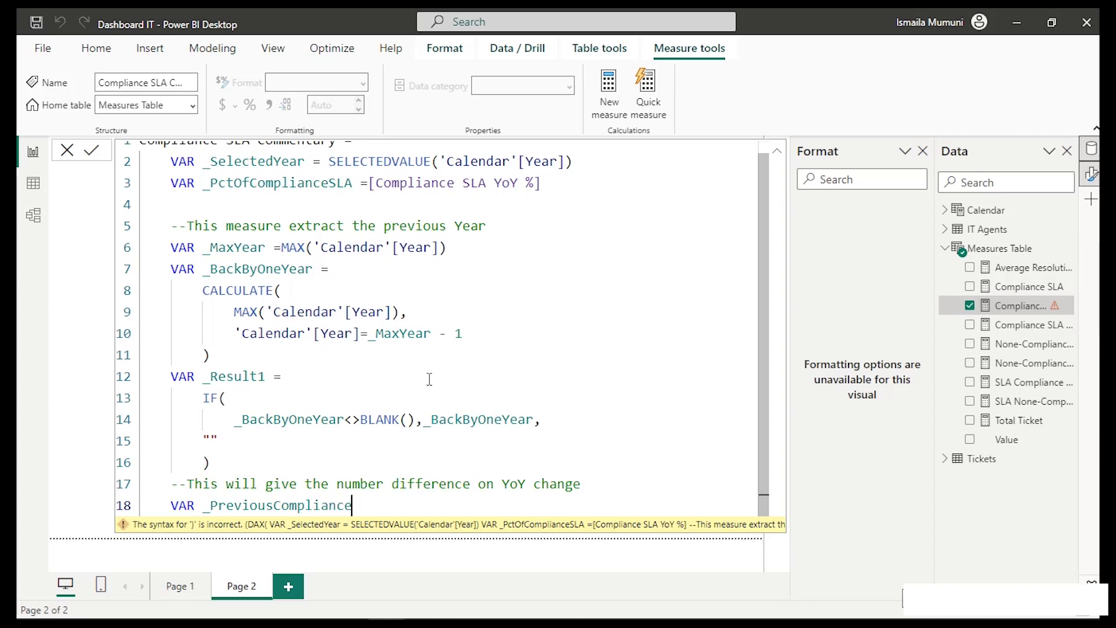
text(YoYChag)
key(BackSpace)
text(nge =)
key(BackSpace)
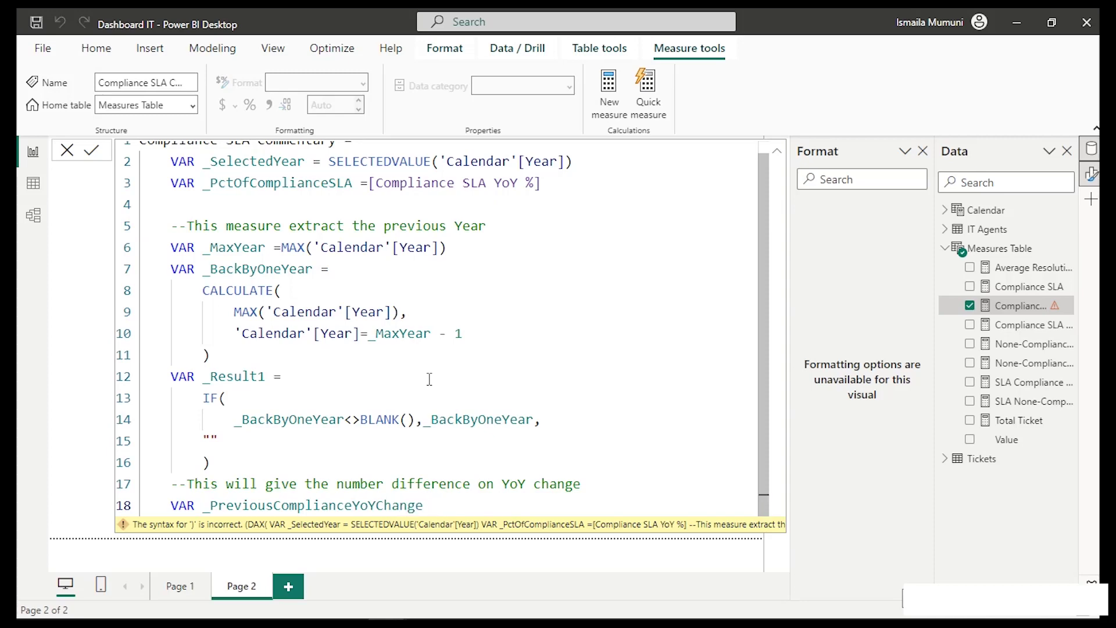
key(shift+Return)
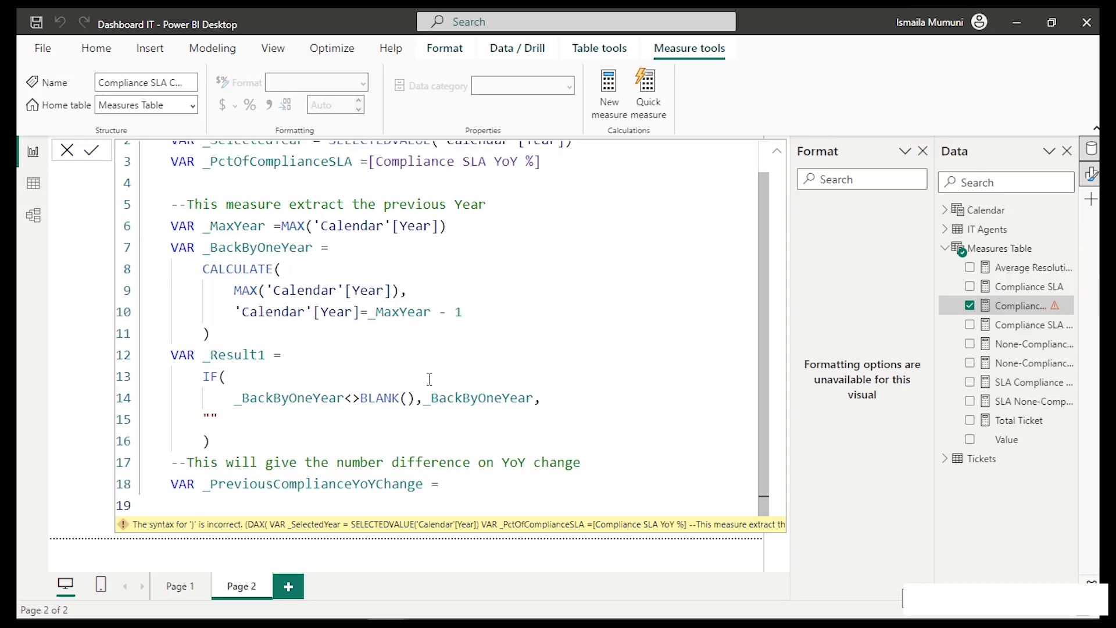
Start CALCULATE with the [Compliance SLA] measure as its first argument.
text(cal)
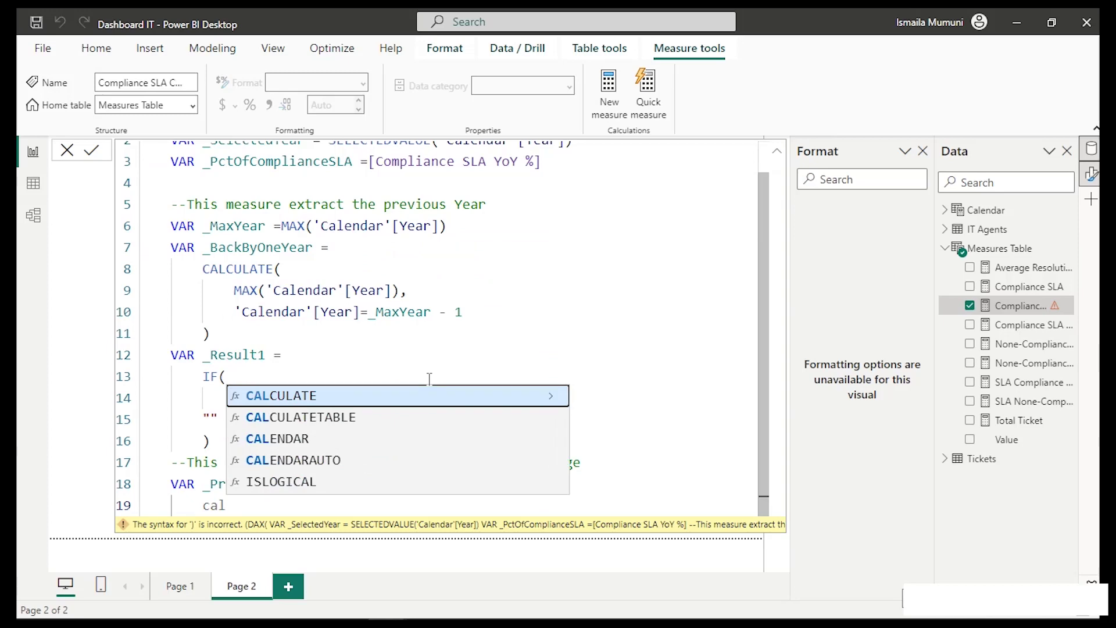
key(Tab)
key(shift+Return)
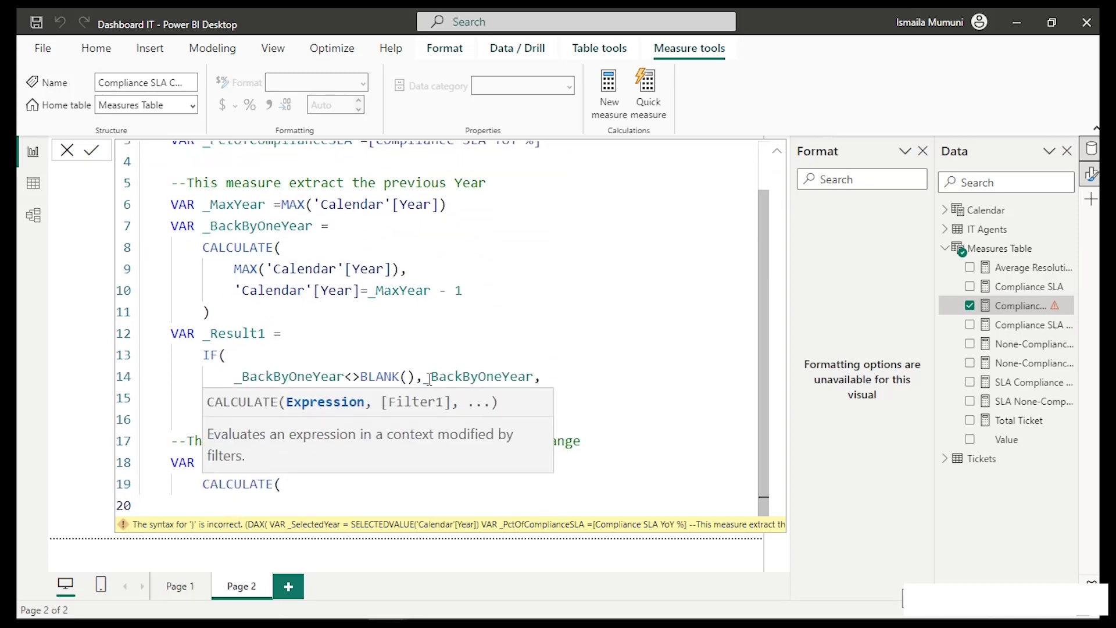
text([)
key(Down)
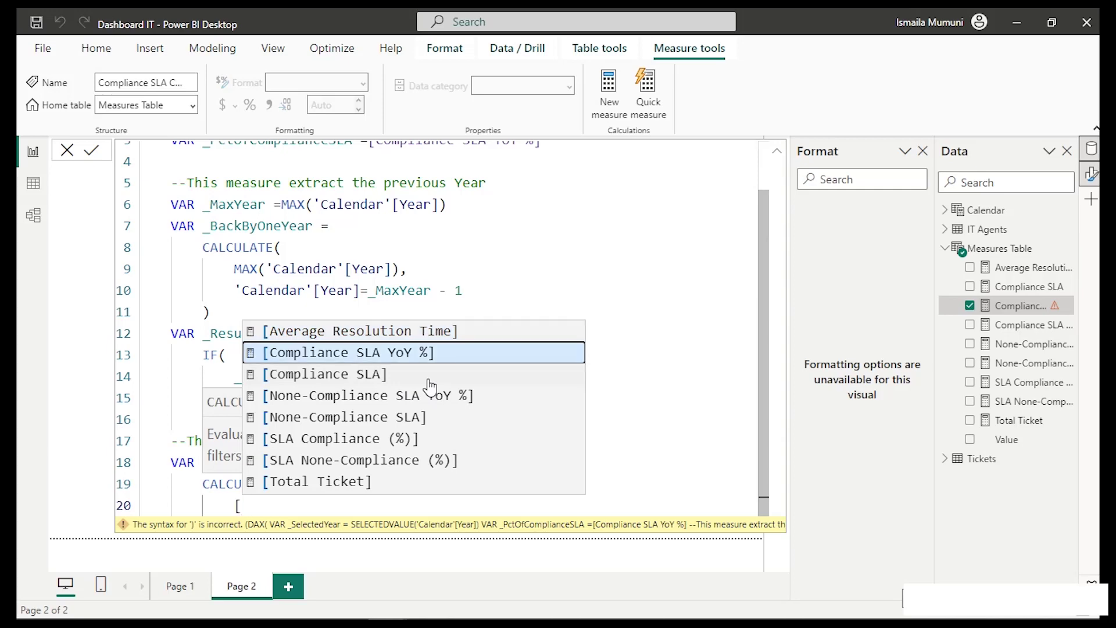
key(Down)
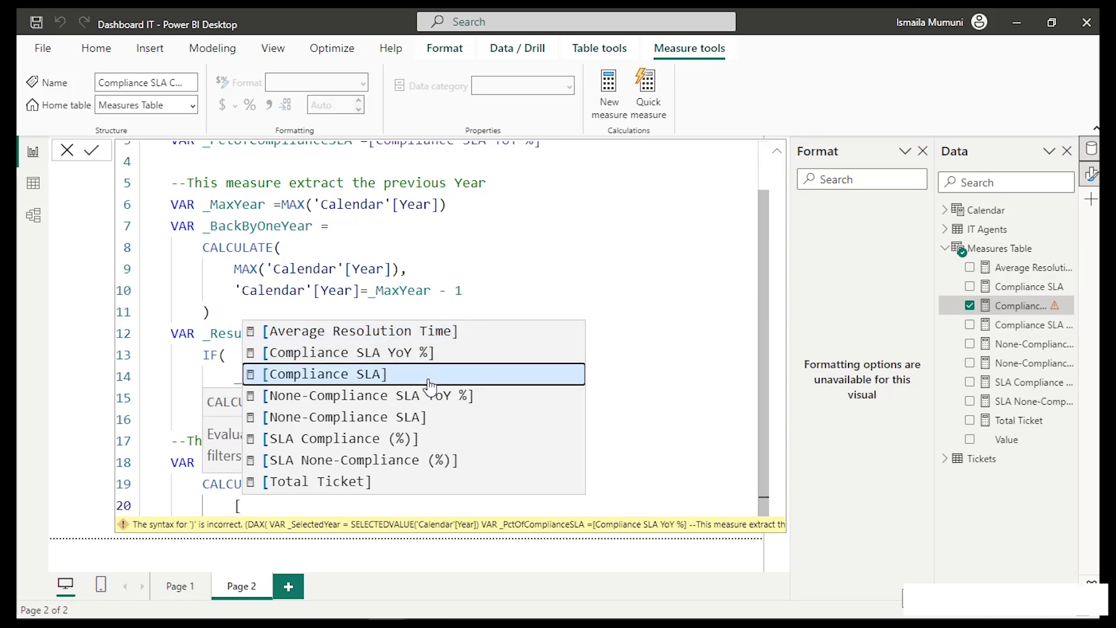
key(Tab)
text(,)
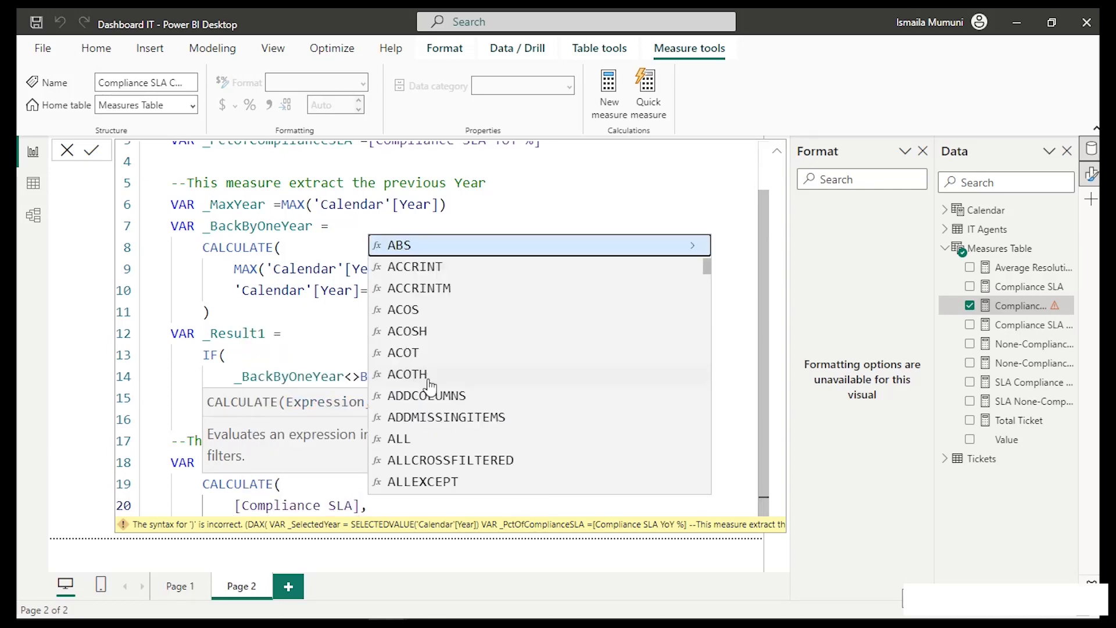
key(shift+Return)
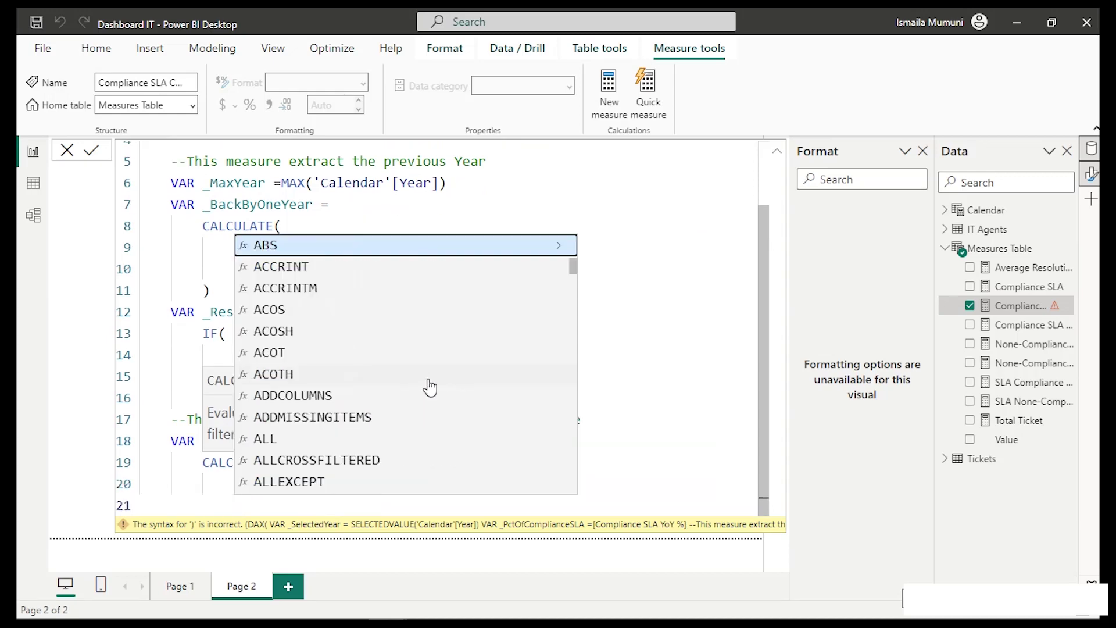
Add SAMEPERIODLASTYEAR('Calendar'[Date]) as the CALCULATE filter argument.
text(sam)
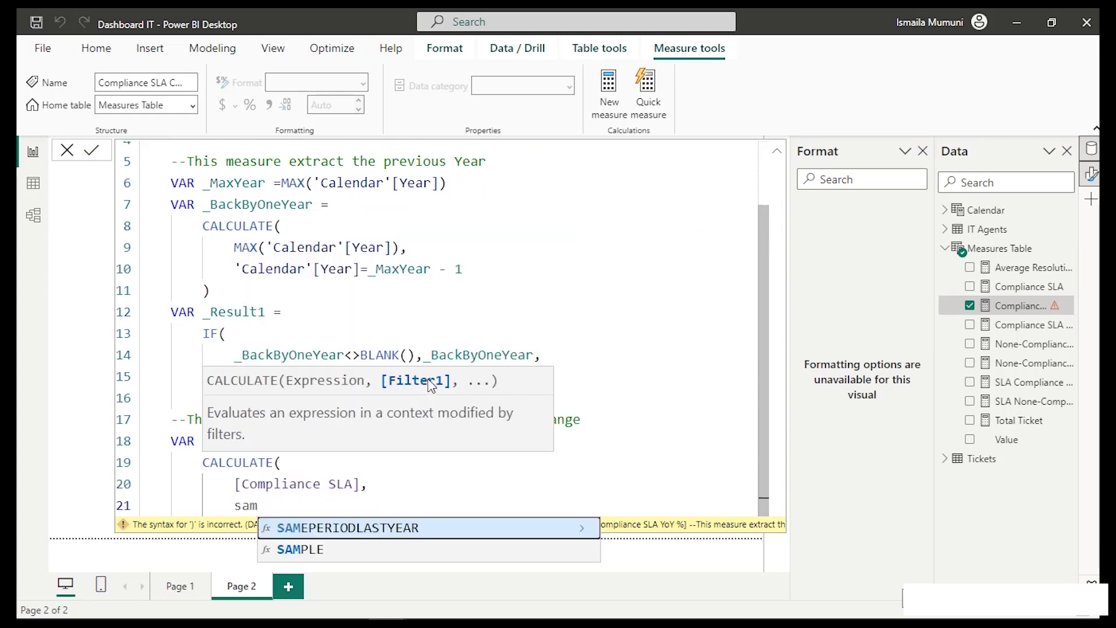
key(Tab)
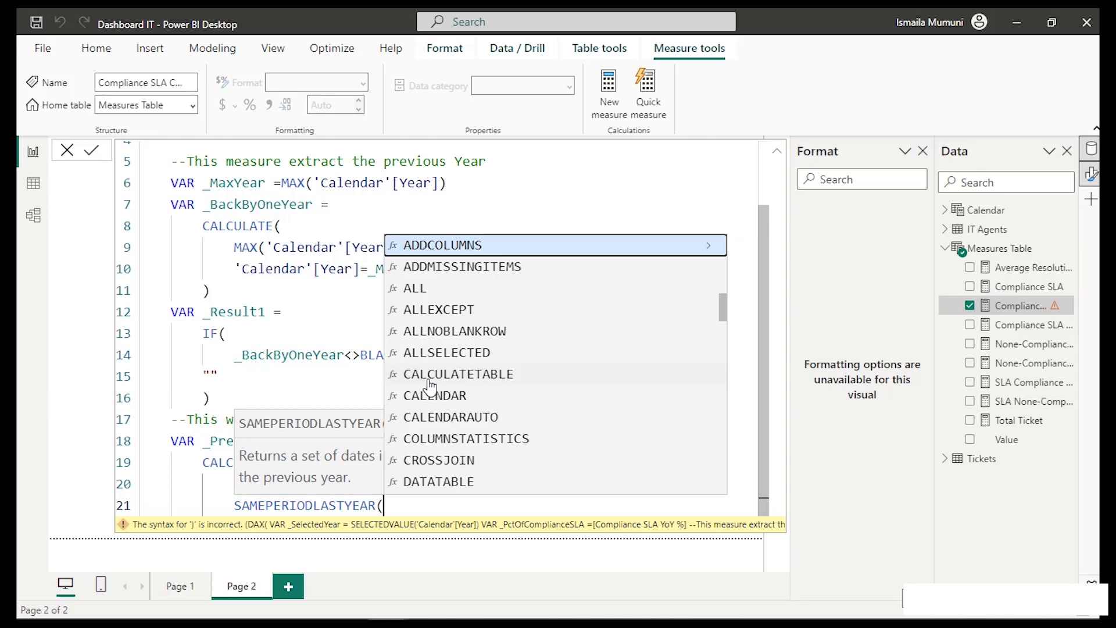
text(date)
key(Up)
key(Up)
key(Up)
key(Up)
key(Up)
key(Up)
key(Down)
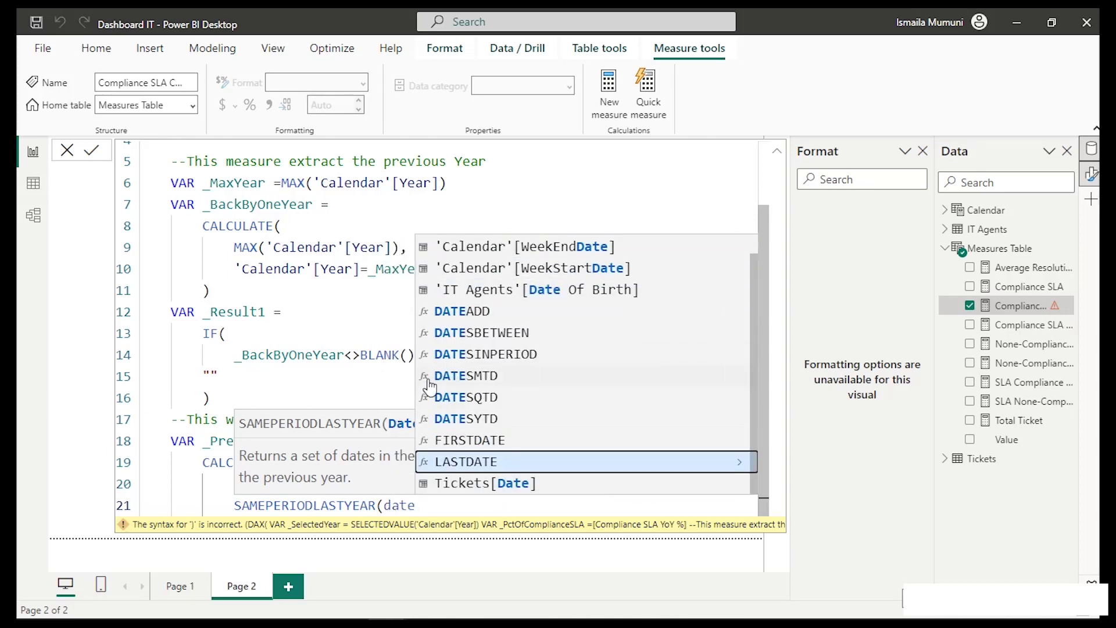
key(Down)
key(Down)
key(Tab)
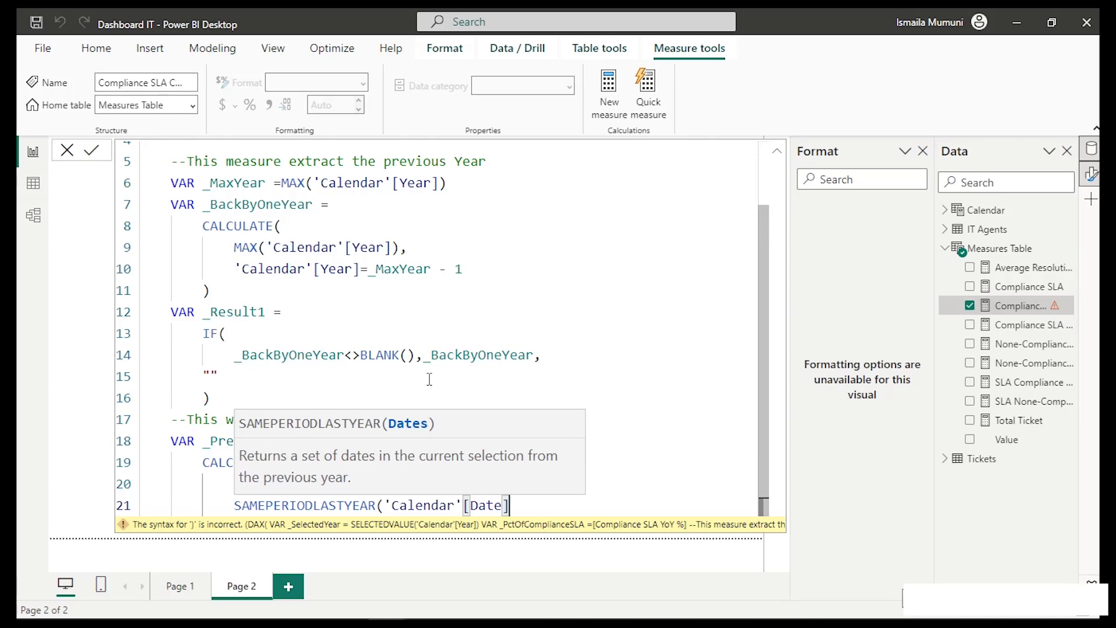
Close the CALCULATE call and begin a new VAR line below it.
text())
key(Return)
key(BackSpace)
text())
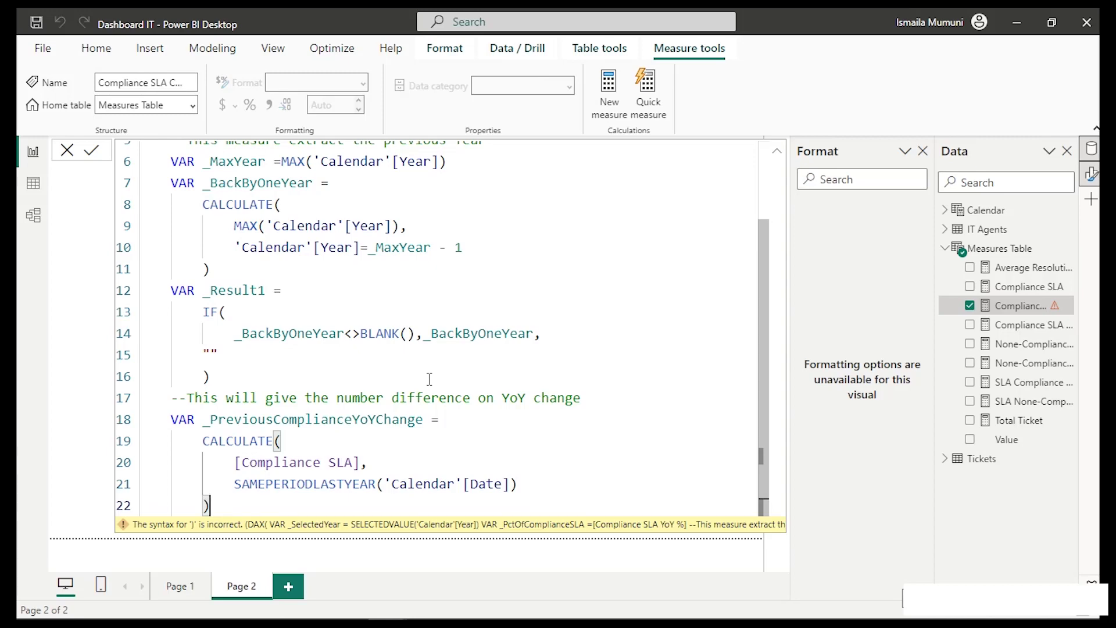
key(Return)
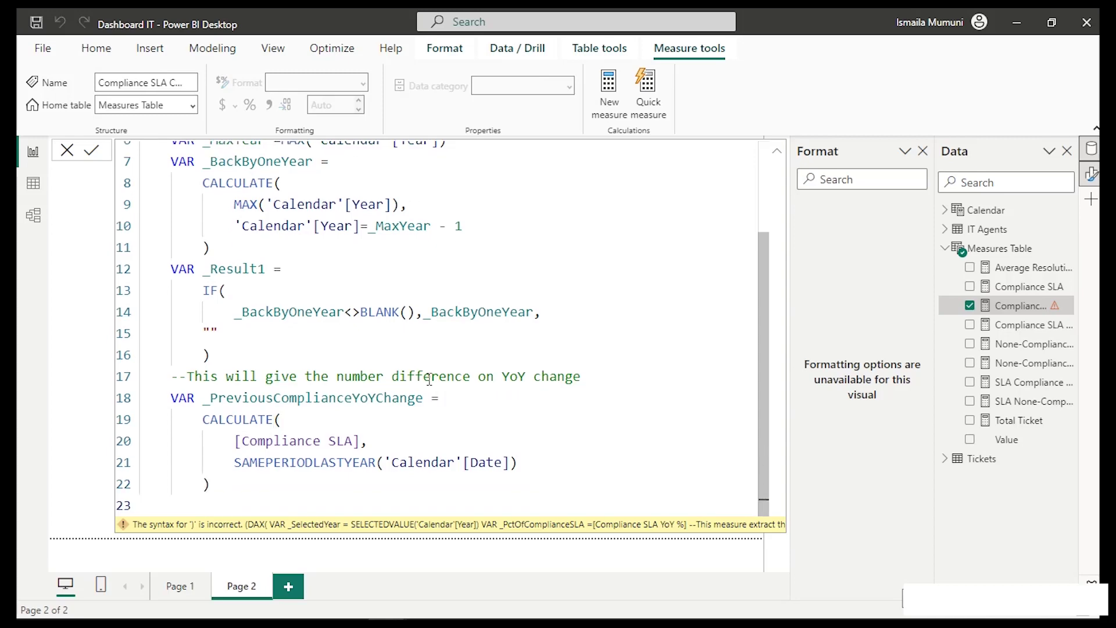
text(VAR)
Define VAR _CurrentComplianceSLA = [Compliance SLA] using the measure suggestion.
text(Curr)
key(BackSpace)
key(BackSpace)
key(BackSpace)
key(BackSpace)
text(Current)
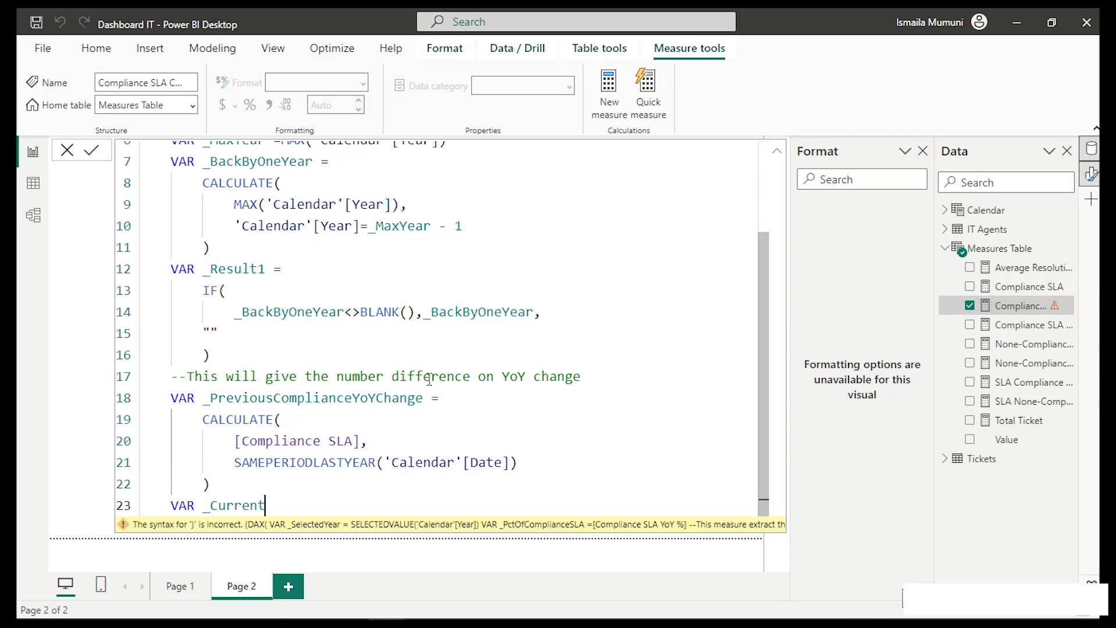
text(Com)
text(plic)
text(ance)
key(BackSpace)
text(SLA =[)
key(Down)
key(Down)
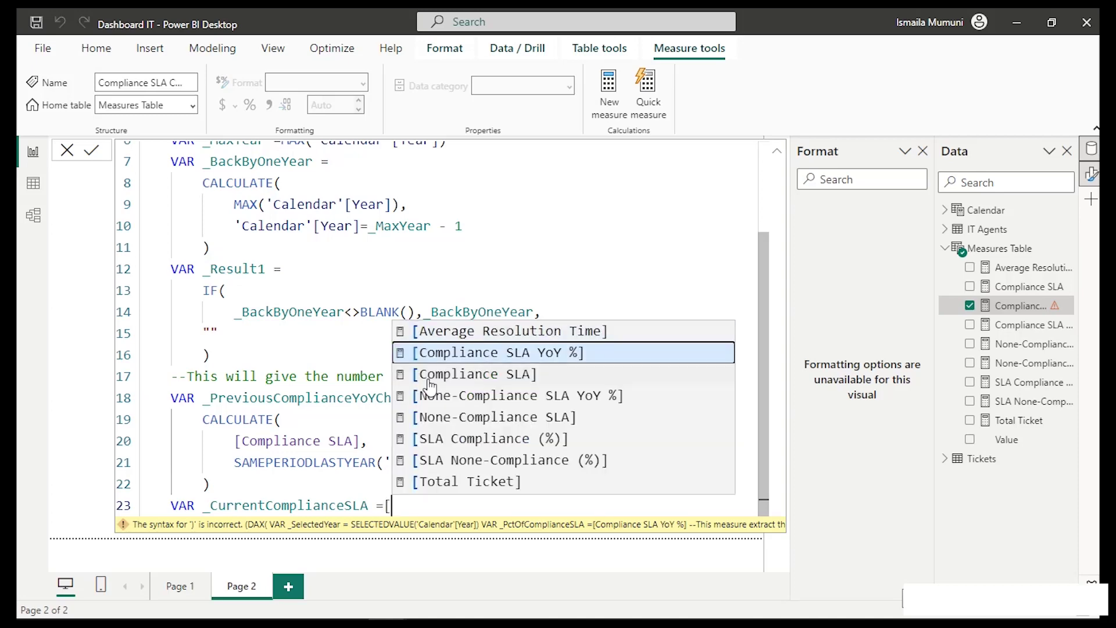
click(429, 378)
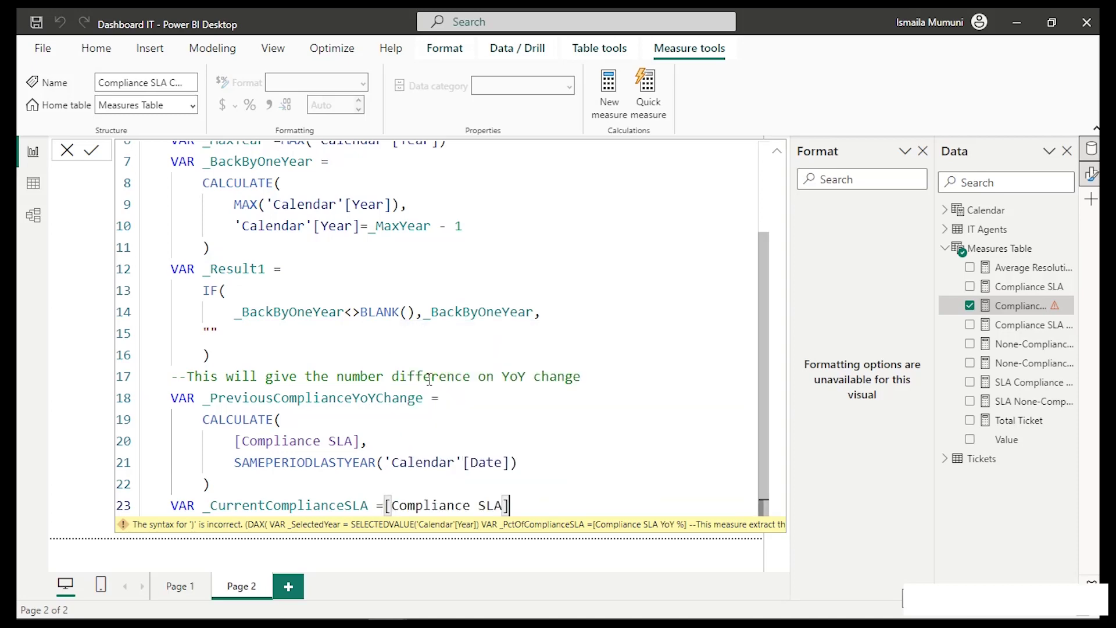
key(shift+Return)
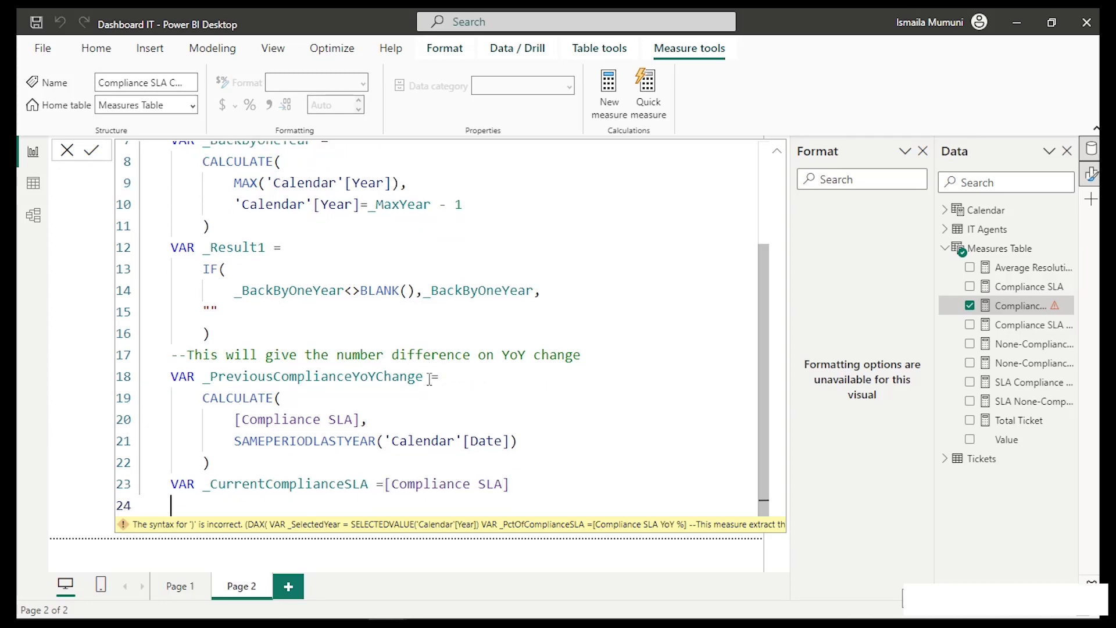
key(shift+Return)
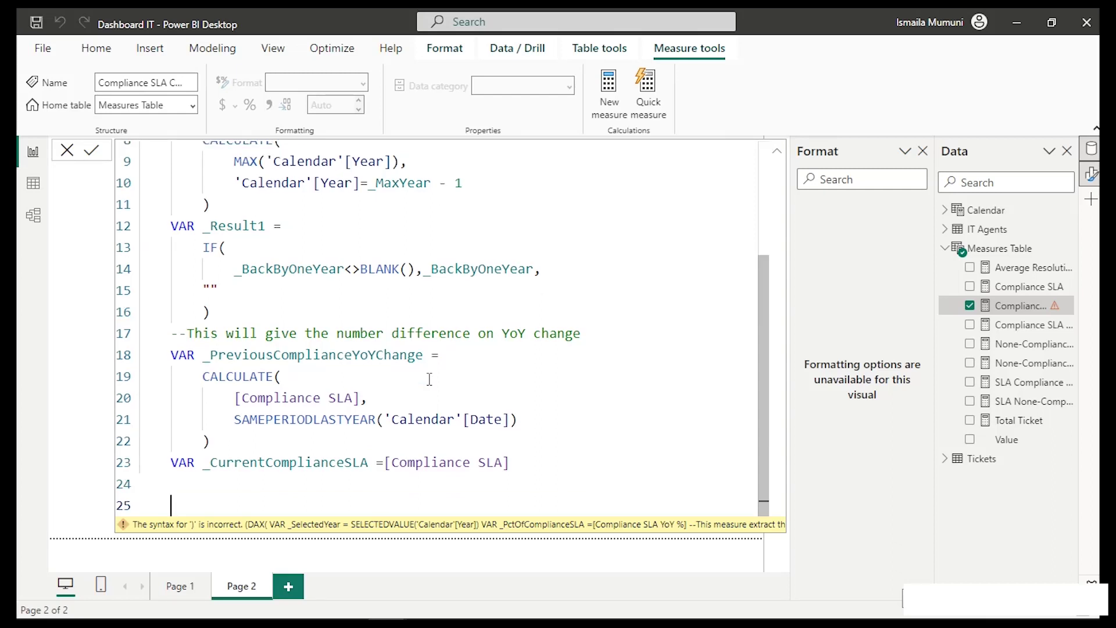
Insert the comment '-- This will store the original Compliance SLA' above that variable.
click(233, 443)
key(shift+Return)
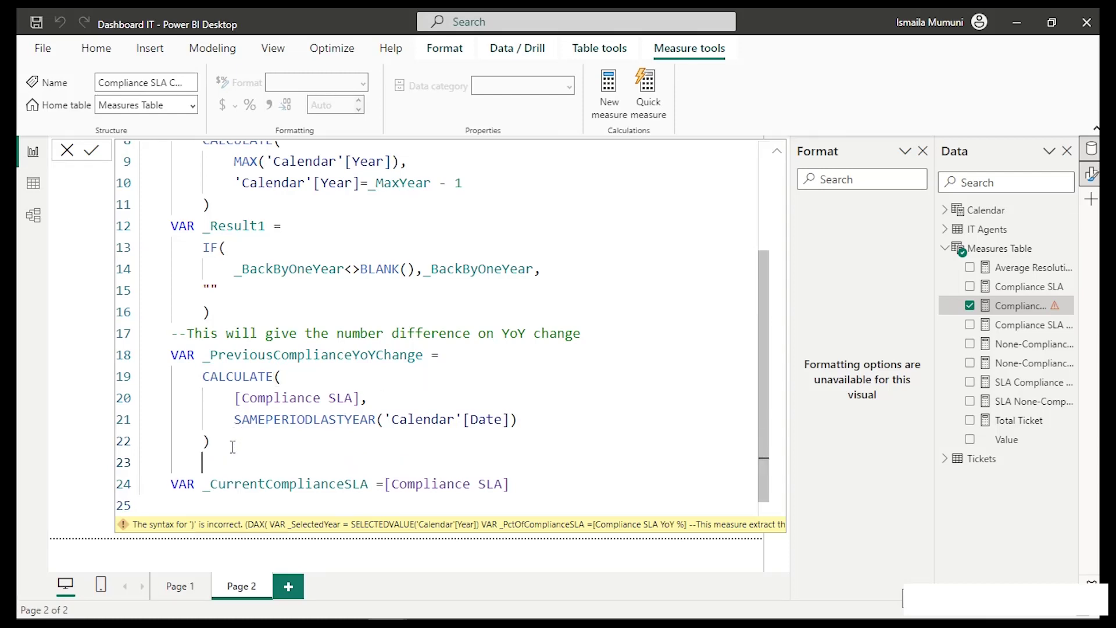
key(BackSpace)
text(-- This will store the )
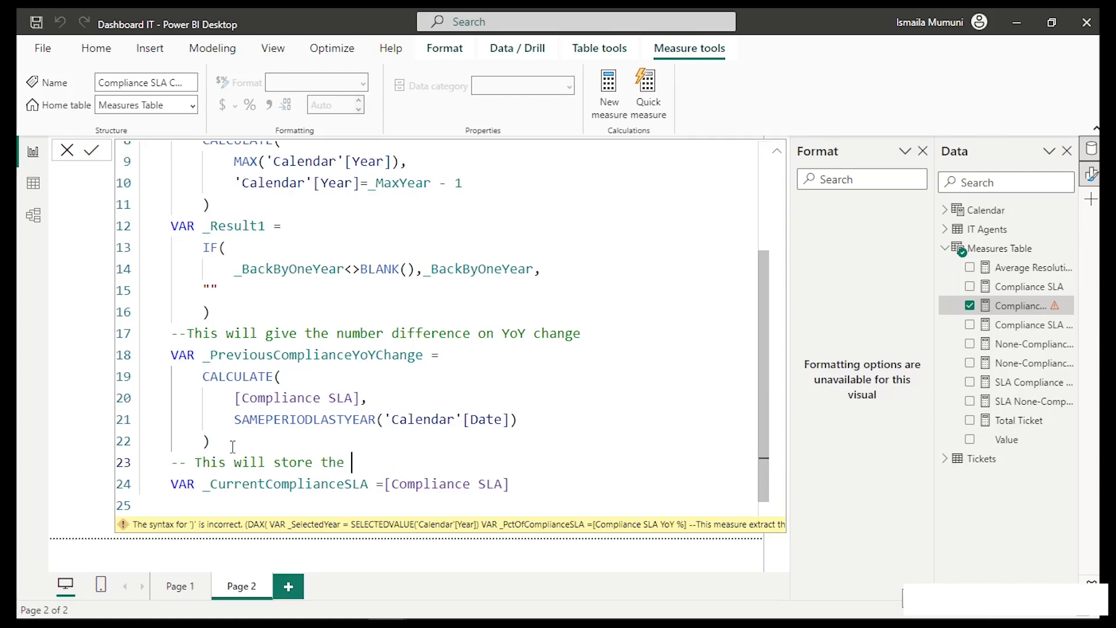
text(origian)
key(BackSpace)
key(BackSpace)
key(BackSpace)
text(nal Compliance)
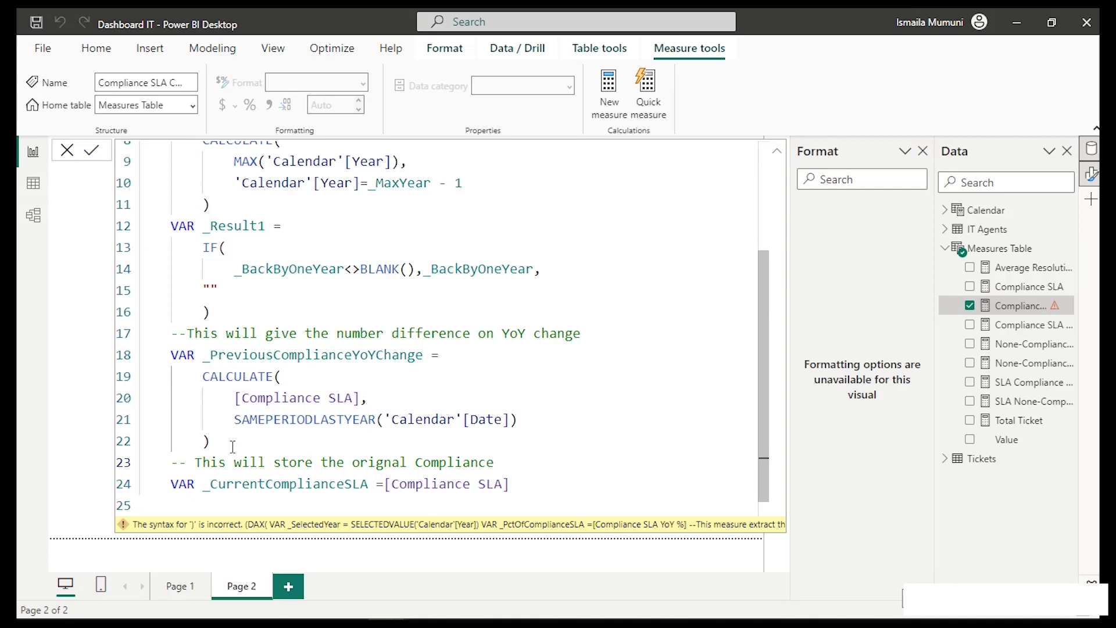
text( SLA)
scroll(233, 446, down, 1)
click(518, 465)
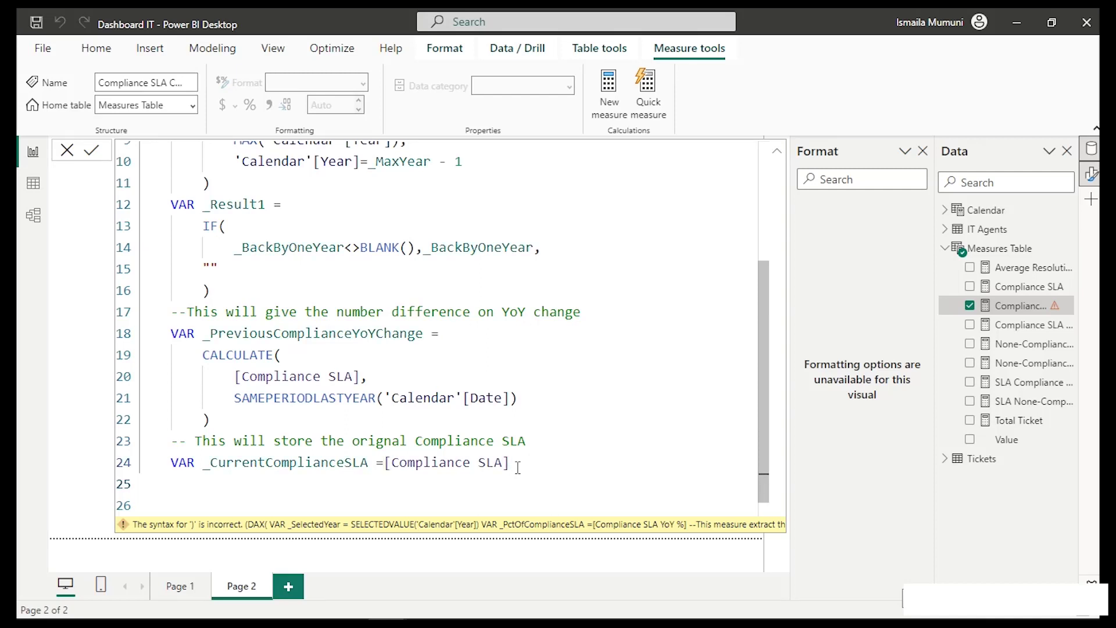
Add the comment '-- This will give us the result difference' below the current-SLA variable.
key(Return)
text(--)
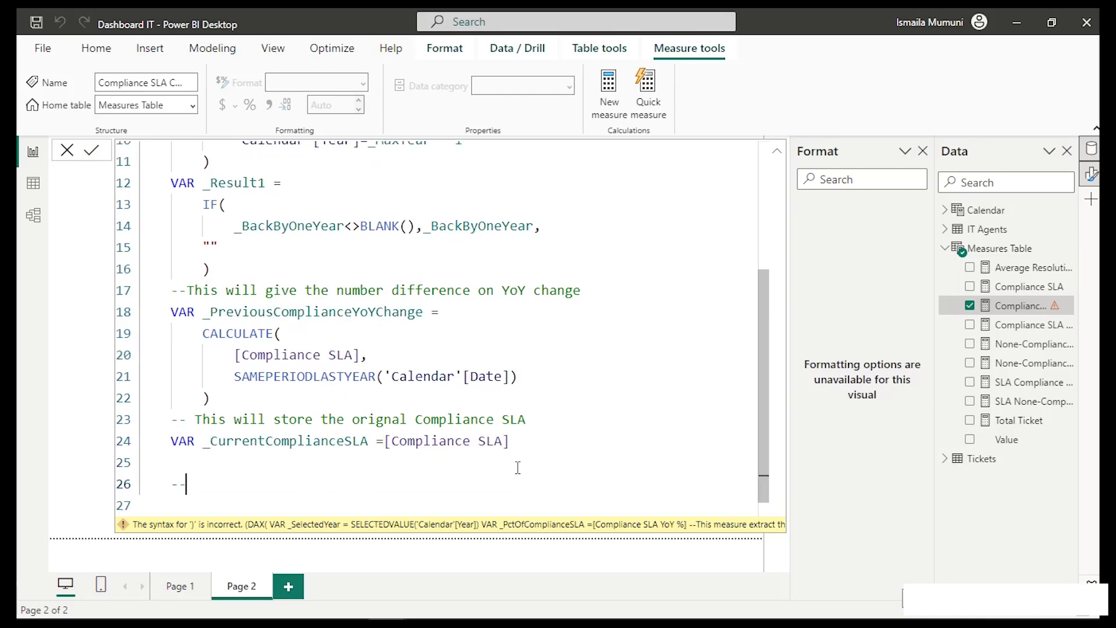
text( This )
text(willl ge)
key(BackSpace)
key(BackSpace)
key(BackSpace)
key(BackSpace)
key(BackSpace)
text(l gi)
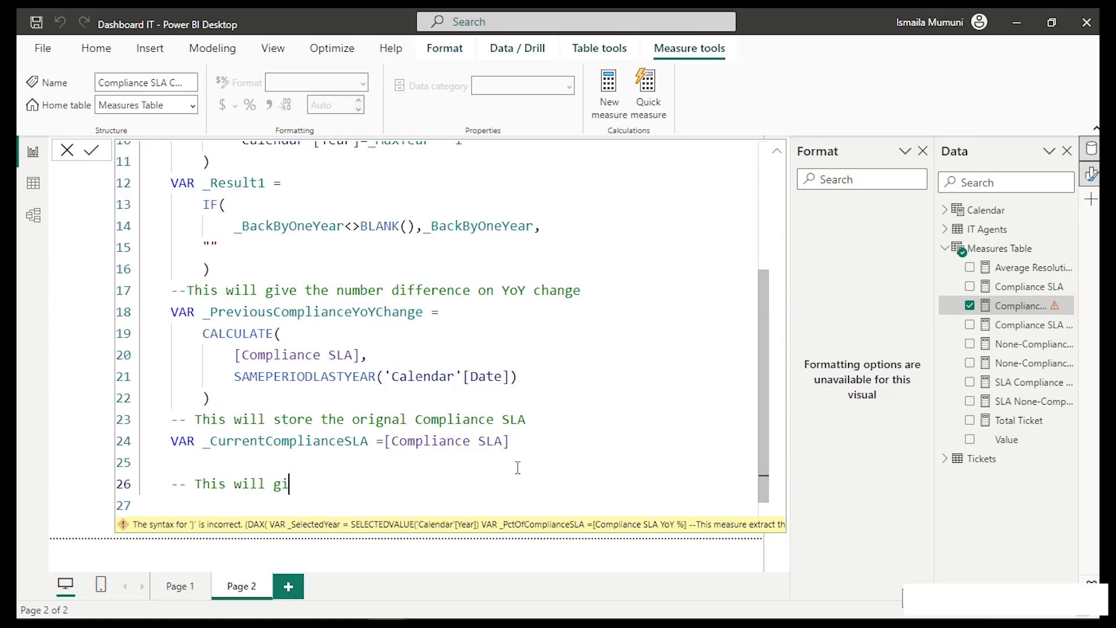
text(ve us the result dfference)
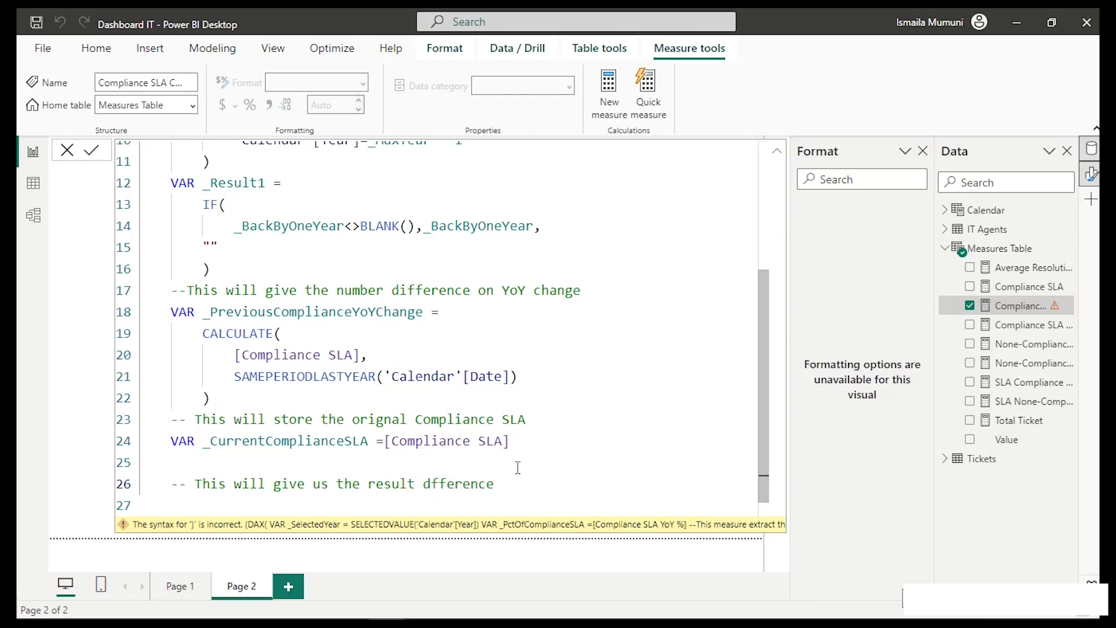
Declare VAR _Result2 = with an indented line for its expression.
key(Return)
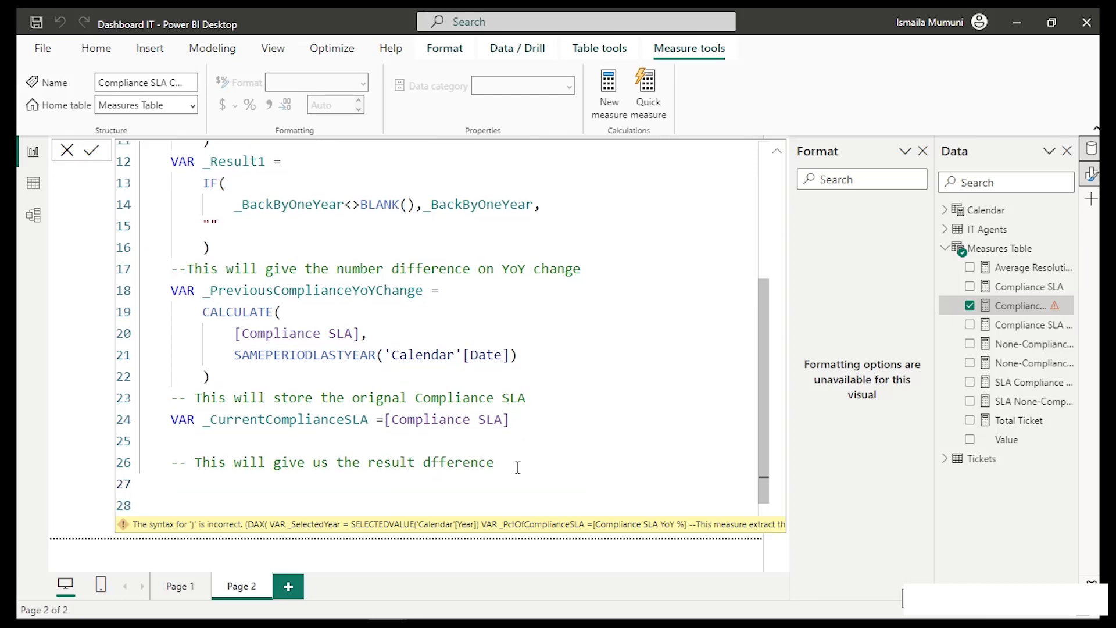
text(VAR _Result2 =)
key(Return)
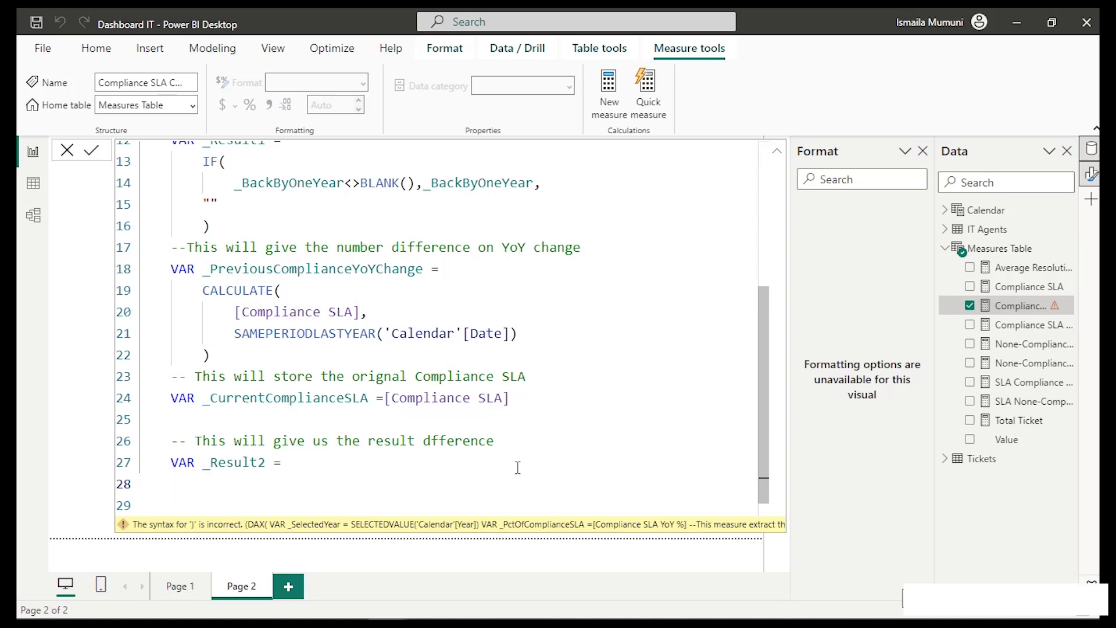
key(Tab)
Enter _CurrentComplianceSLA - _PreviousComplianceYoYChange as the _Result2 expression.
text(_)
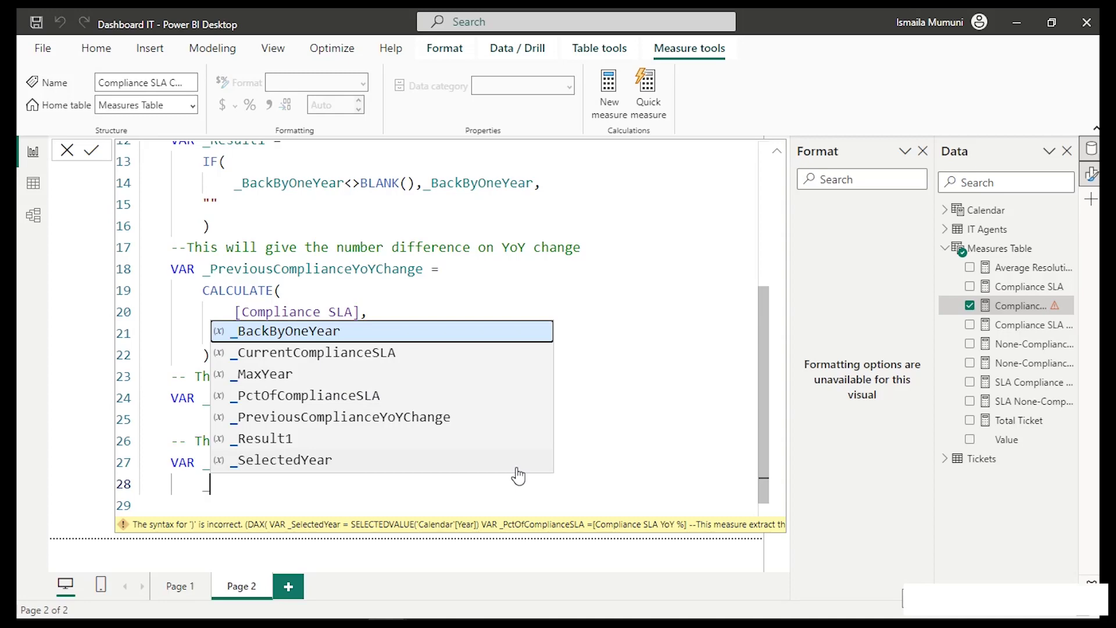
key(Down)
key(Down)
key(Up)
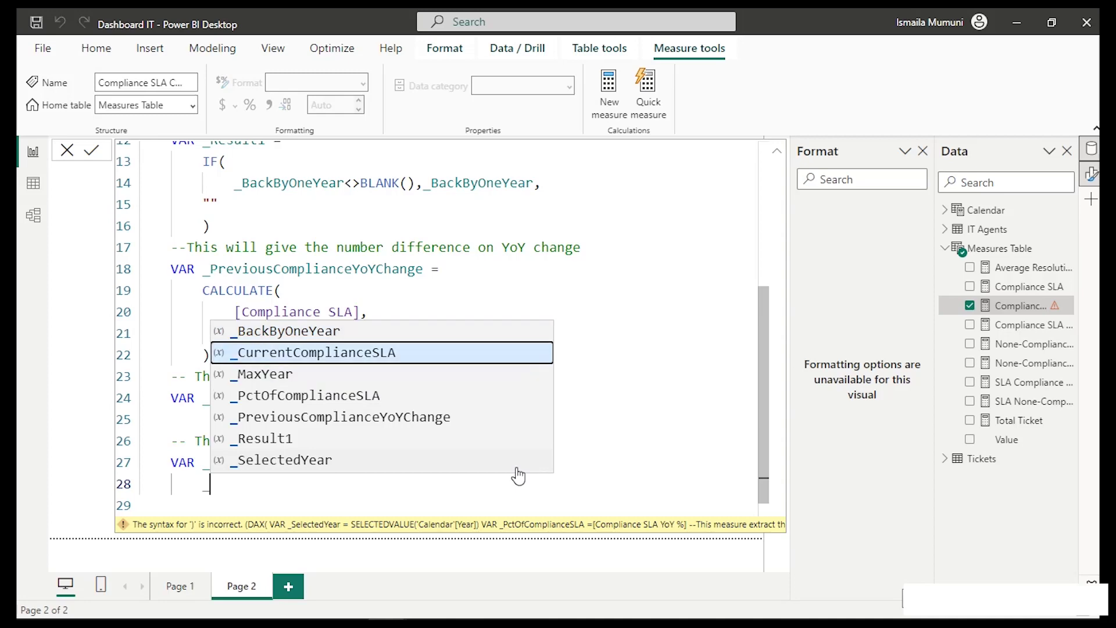
key(Tab)
text(-_)
key(Down)
key(Down)
key(Down)
key(Down)
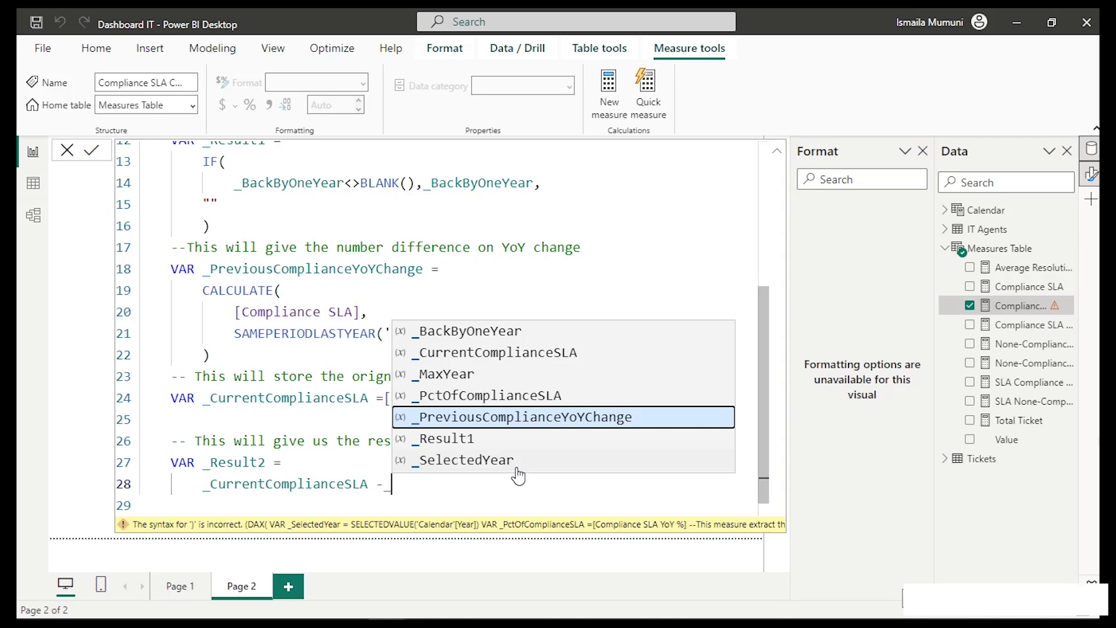
key(Tab)
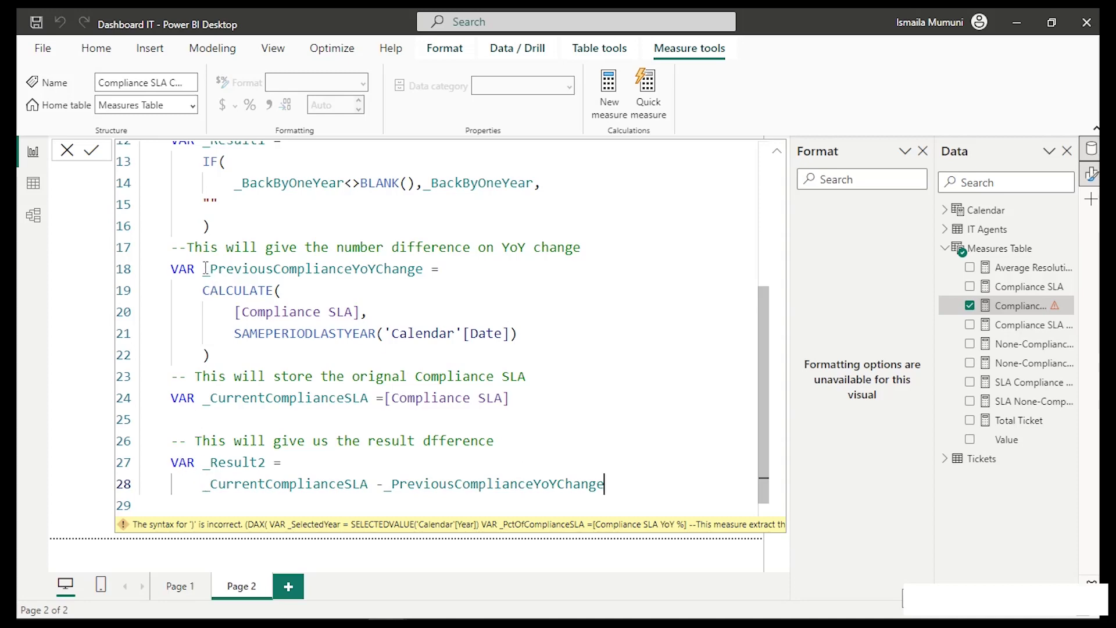
Review the _CurrentComplianceSLA name and the new _Result2 expression.
click(202, 399)
drag(203, 399, 312, 398)
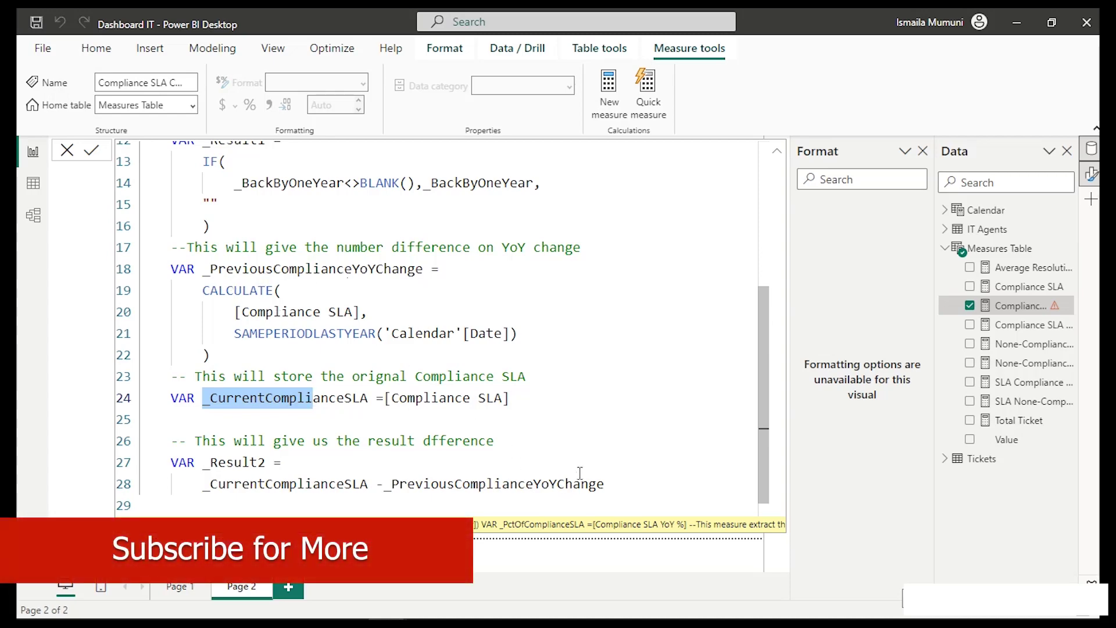
click(623, 488)
drag(605, 483, 205, 492)
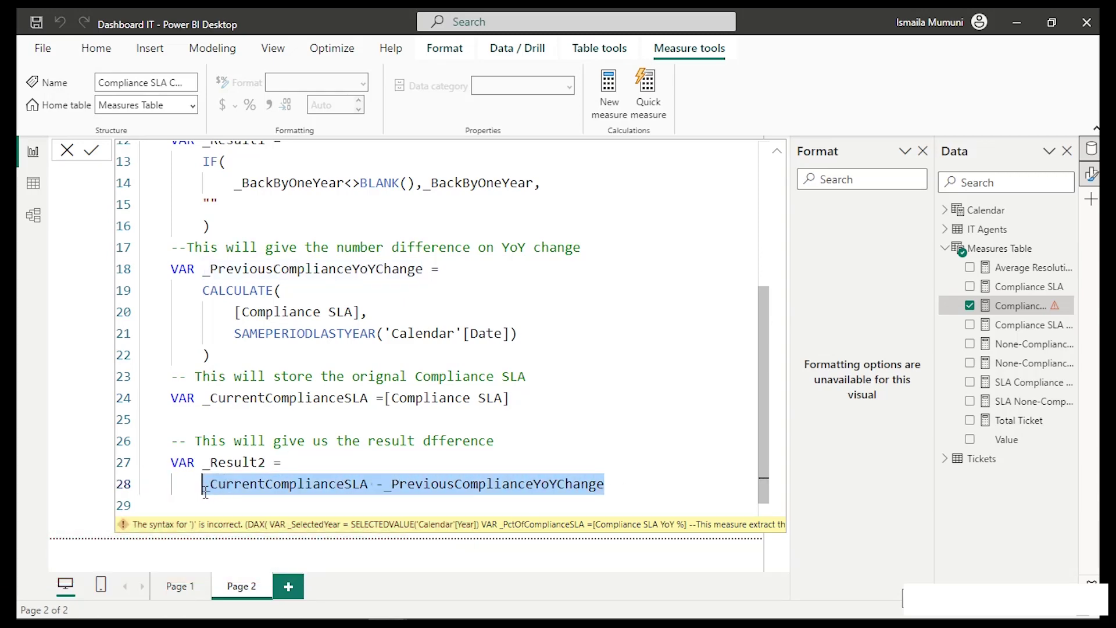
click(633, 487)
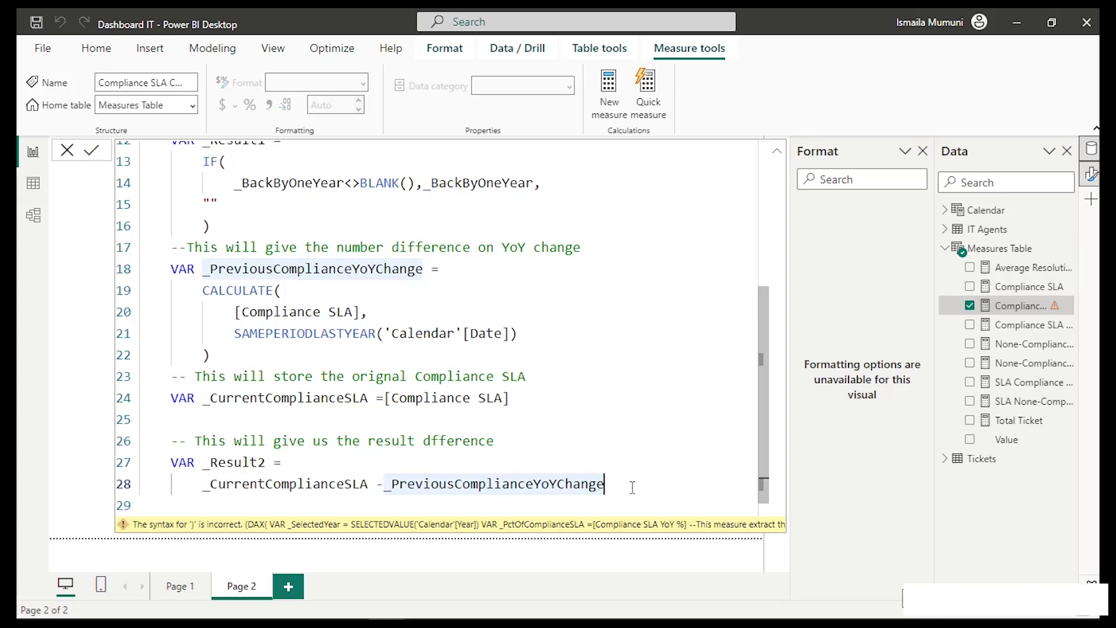
scroll(610, 418, down, 1)
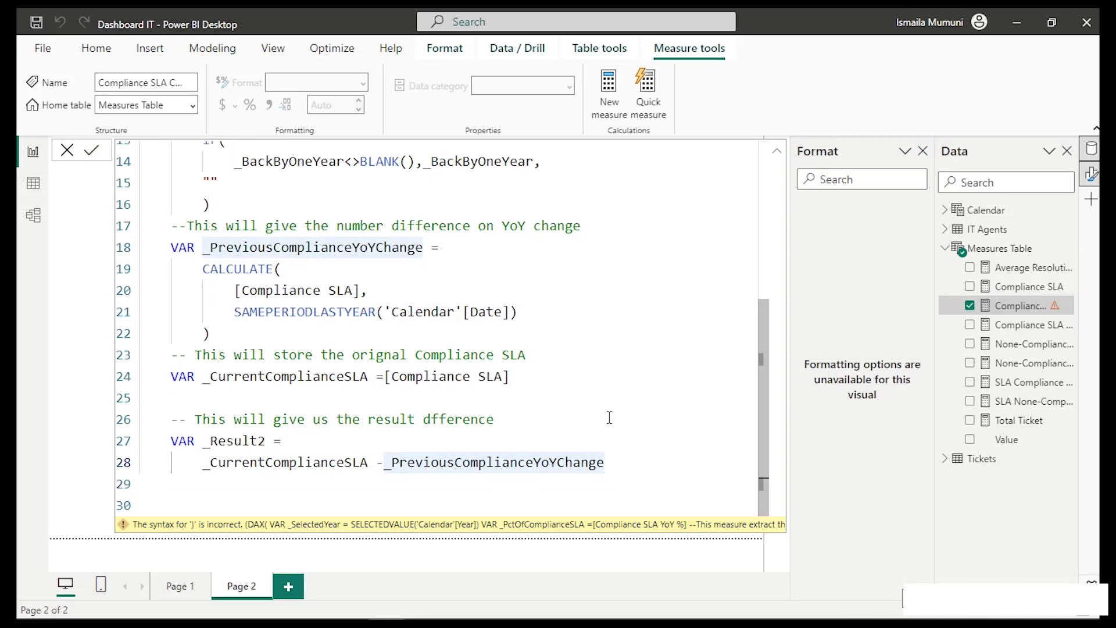
mouse_move(401, 618)
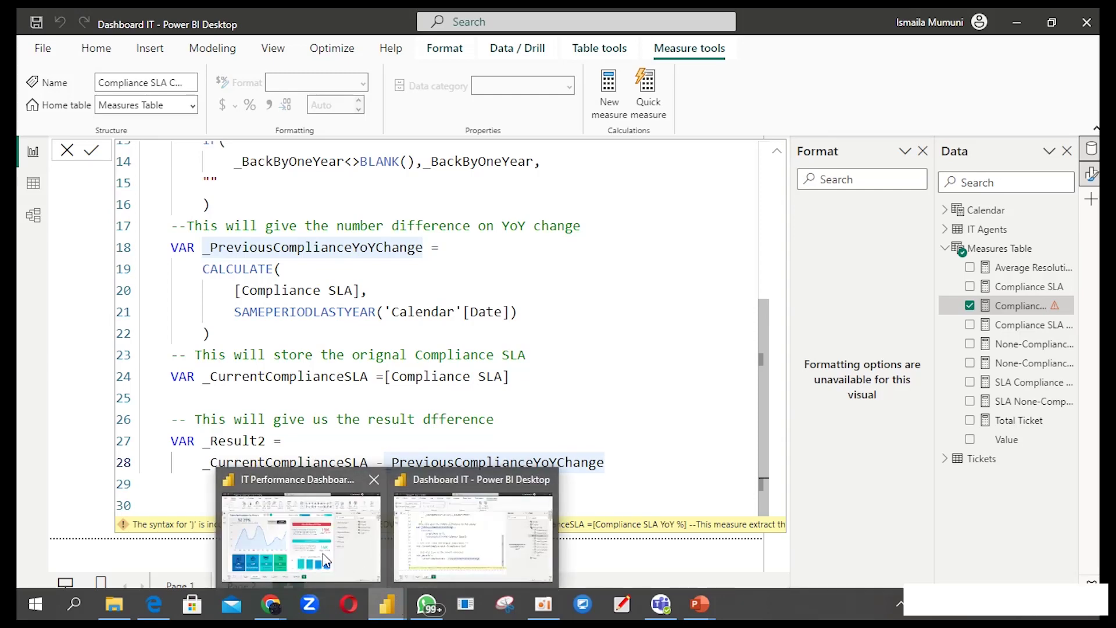
click(327, 560)
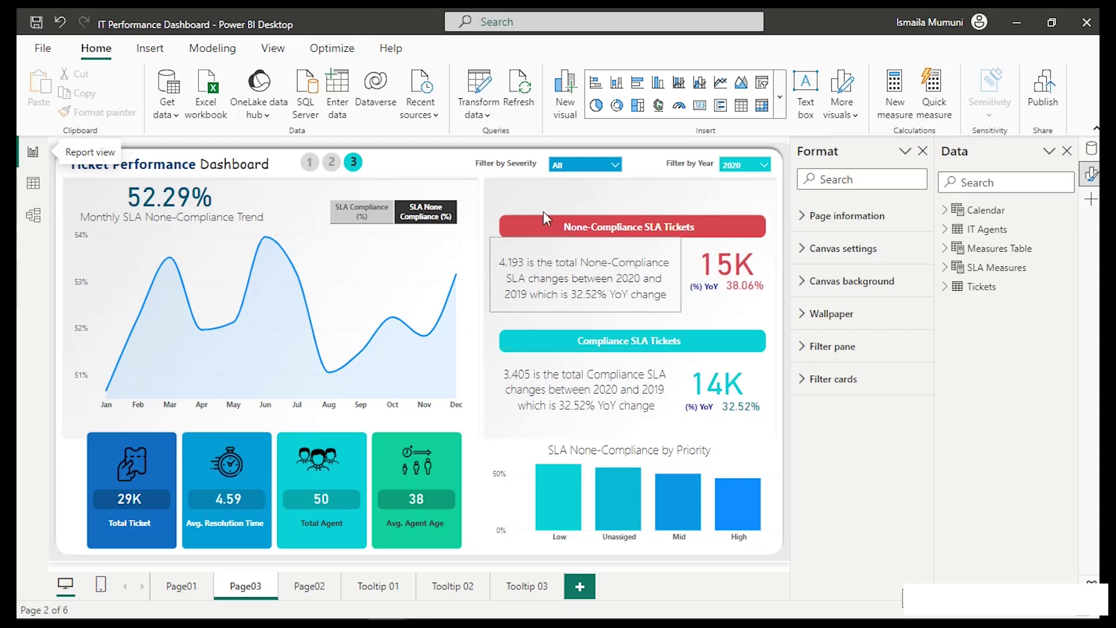
mouse_move(385, 611)
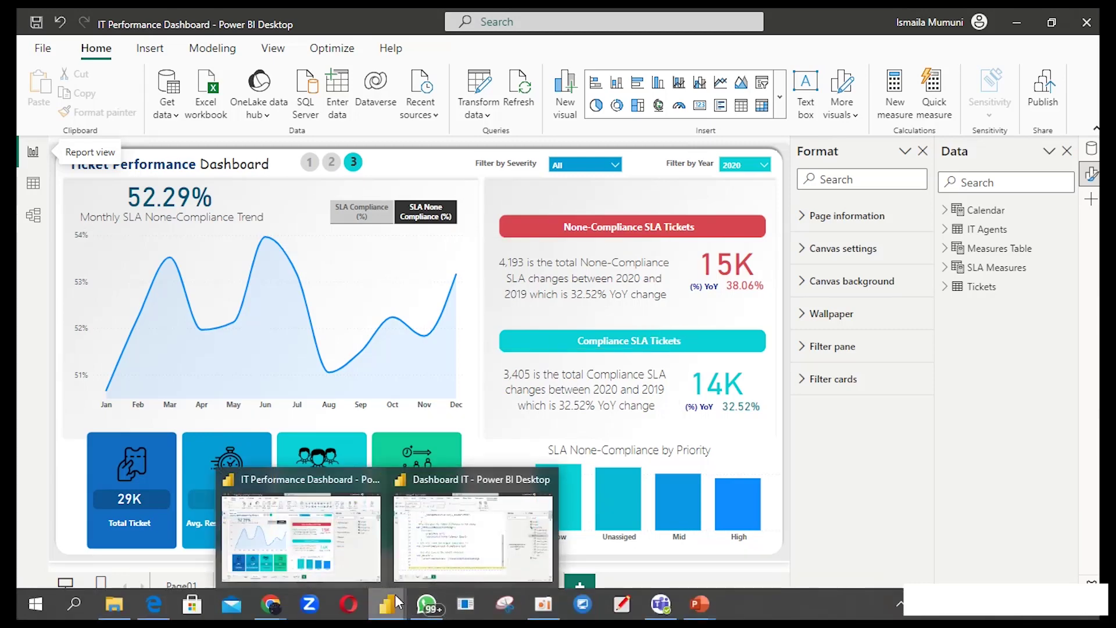
click(445, 562)
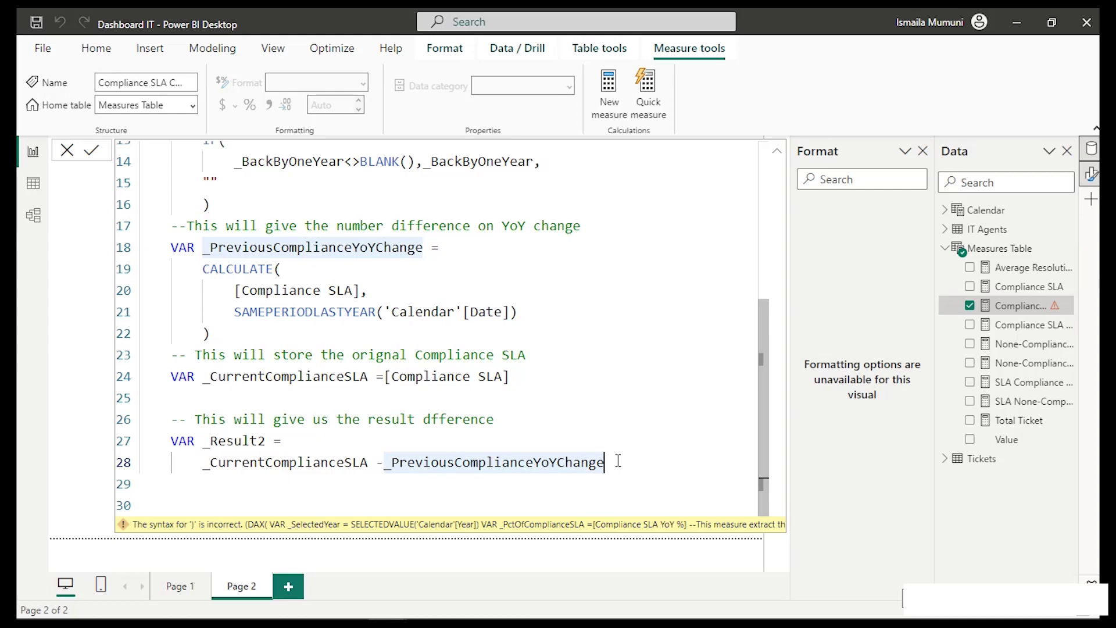
Add RETURN followed by FORMAT(_Result2 on the line below.
key(Return)
key(Return)
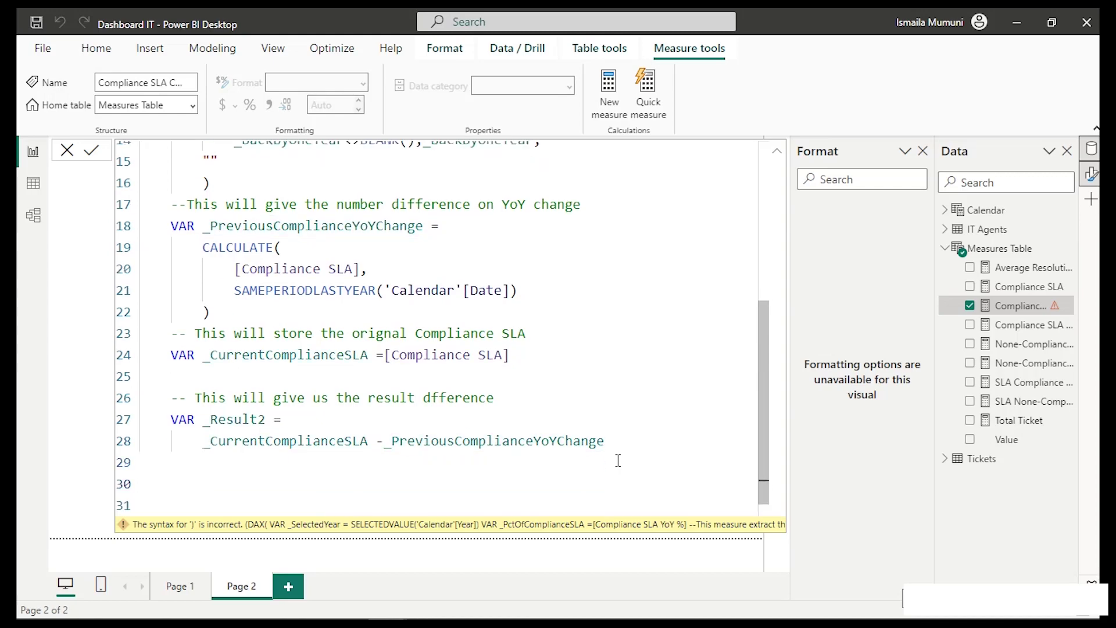
text(RETURN)
key(Return)
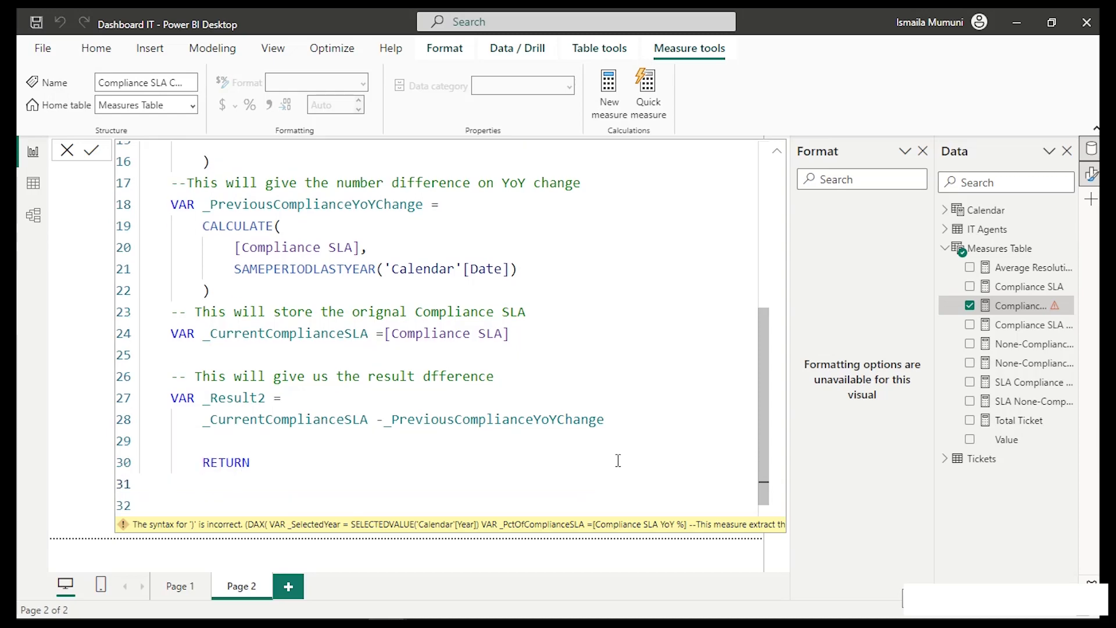
text(FO)
key(Tab)
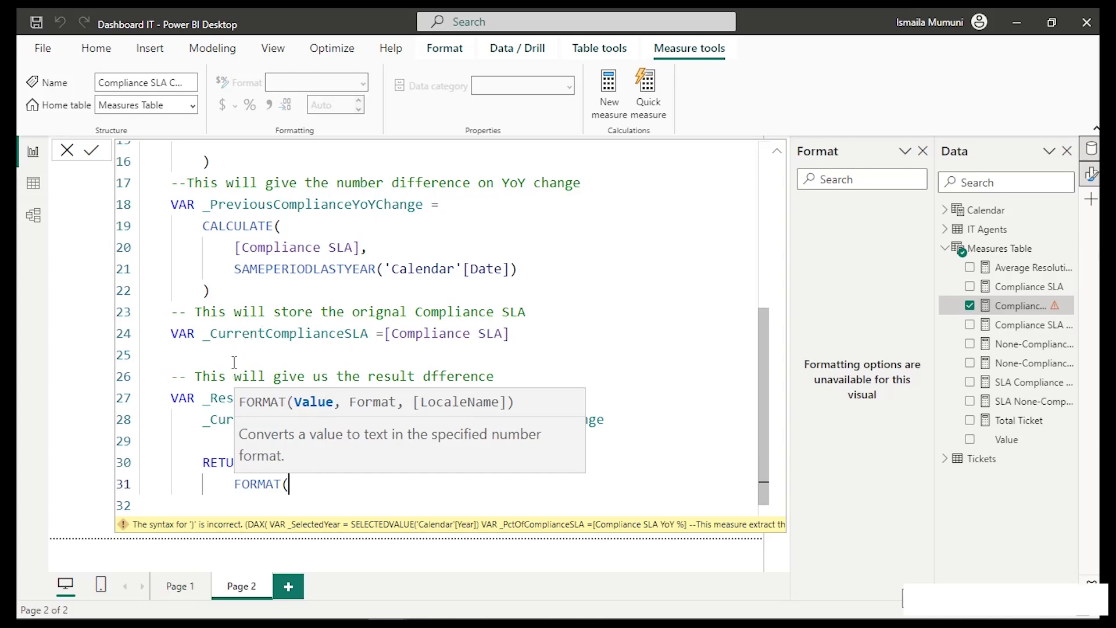
click(211, 400)
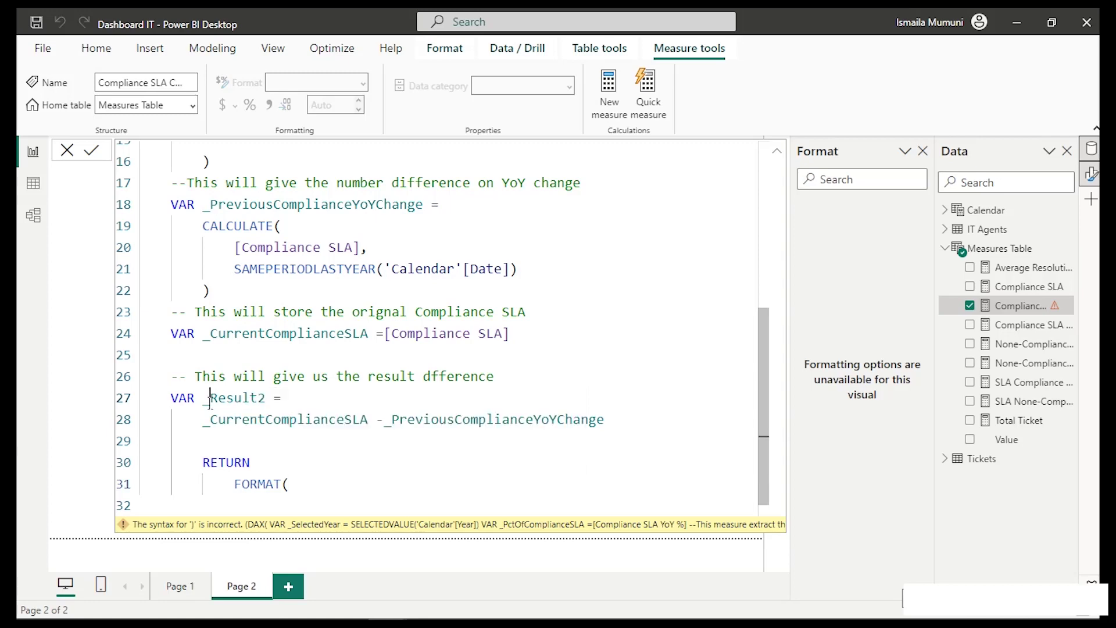
click(304, 482)
text(_)
key(Down)
key(Down)
key(Down)
key(Down)
key(Down)
key(Down)
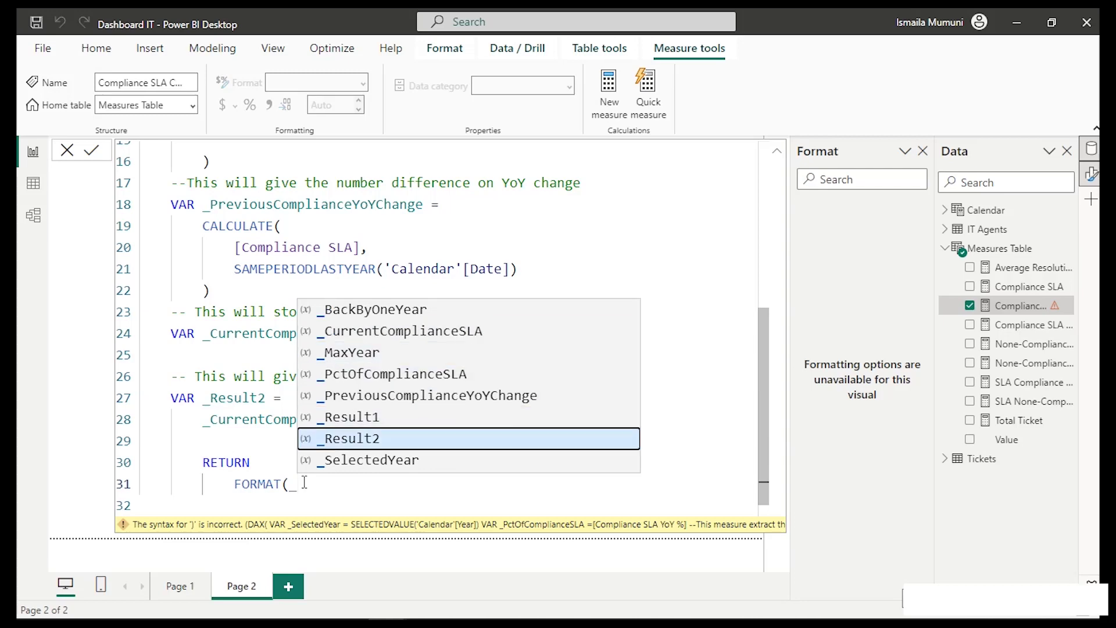
key(Tab)
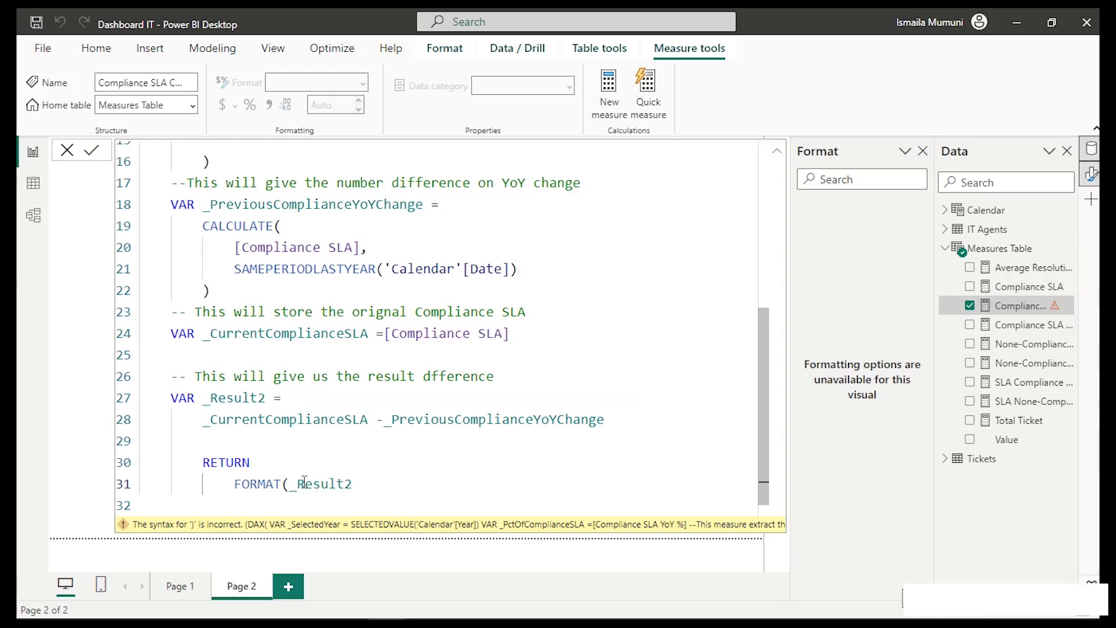
Apply the "#,##" format and append the text " is the total compliance SLA changes".
text(,)
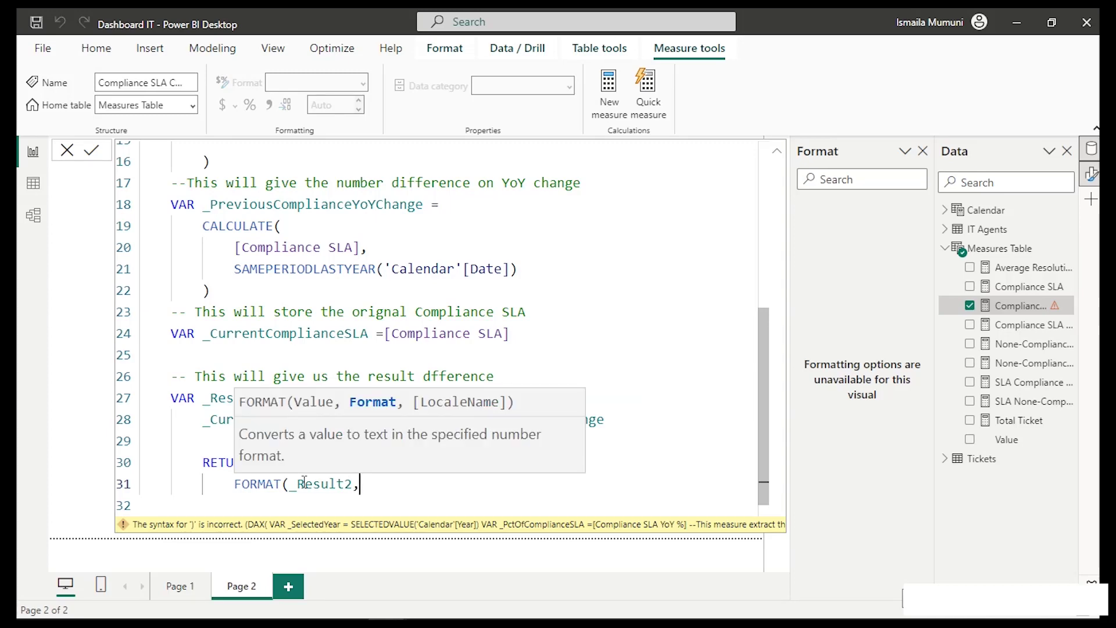
text("#)
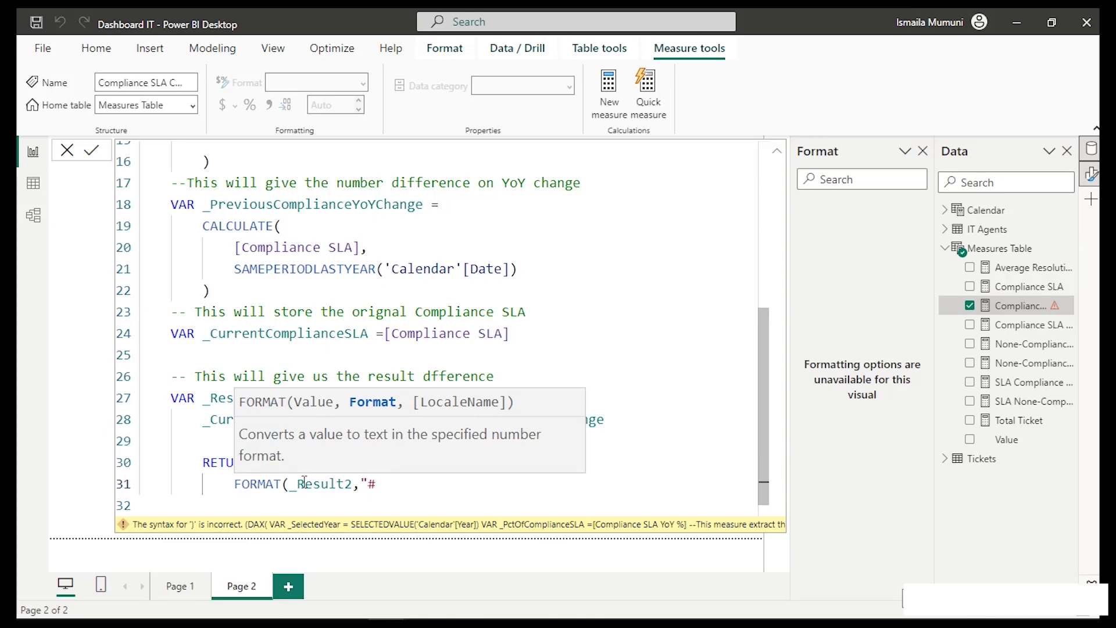
text(,##"))
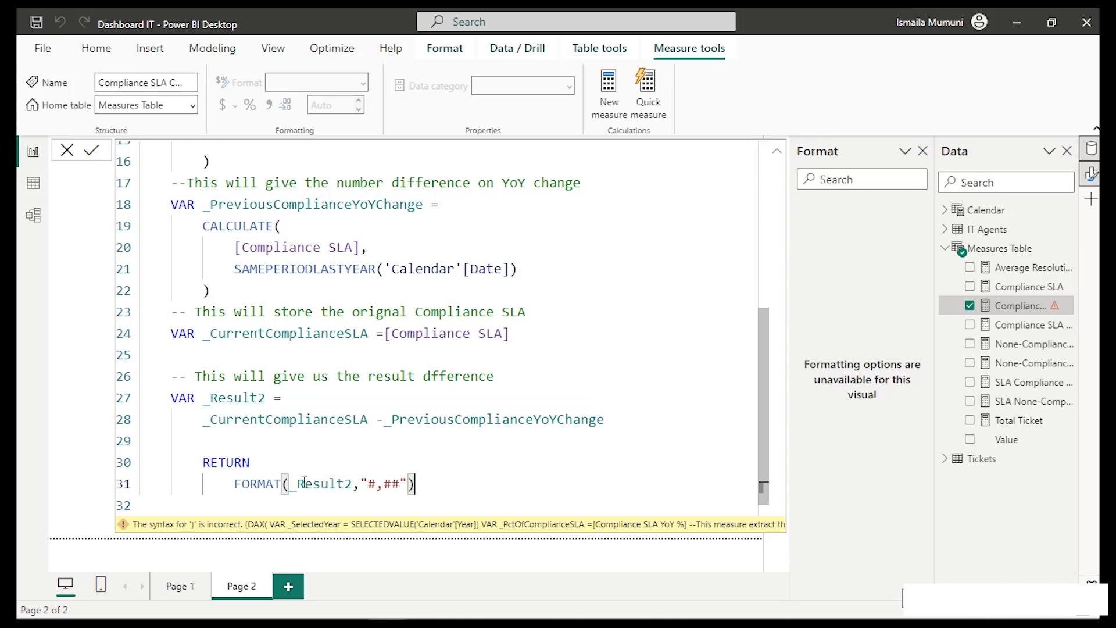
text(&")
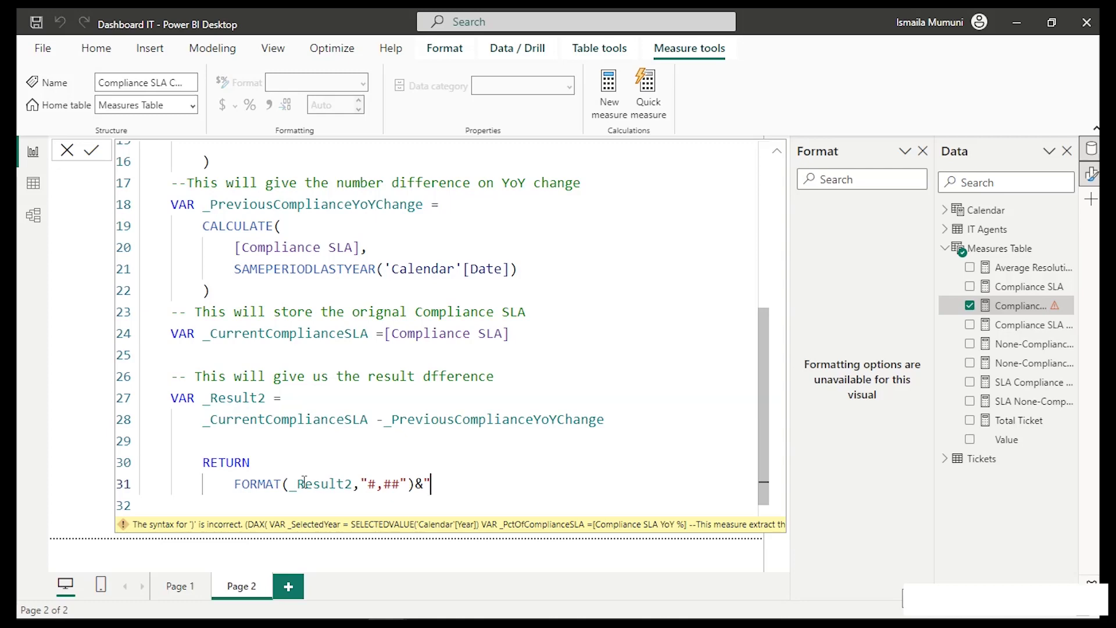
text(IS THE)
key(BackSpace)
key(BackSpace)
key(BackSpace)
key(BackSpace)
key(BackSpace)
key(BackSpace)
key(BackSpace)
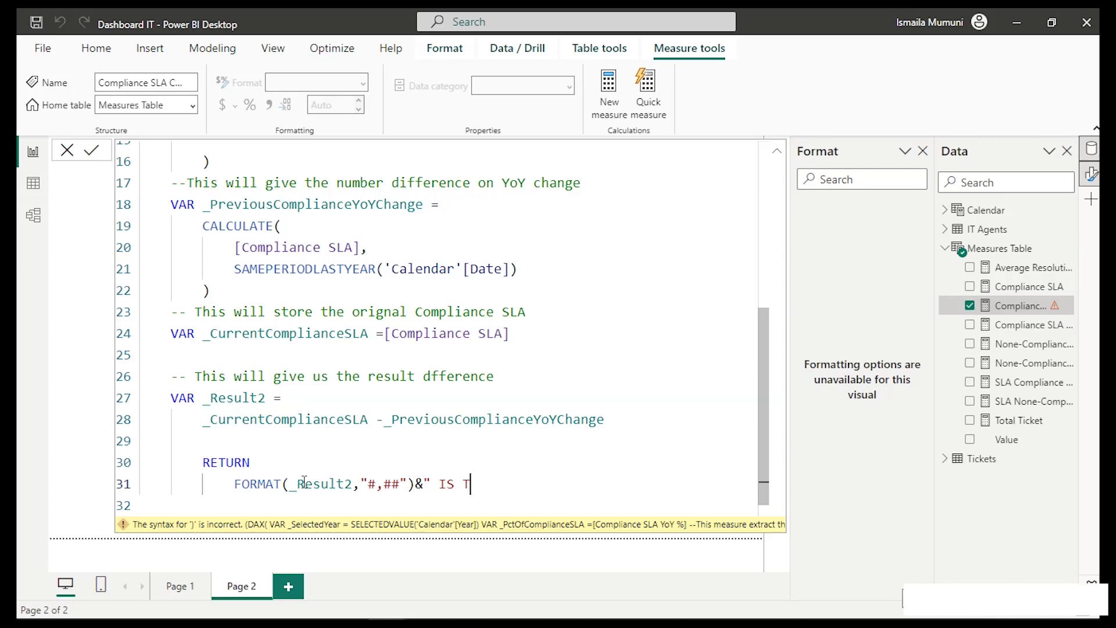
text(I)
key(BackSpace)
text(is the total compli)
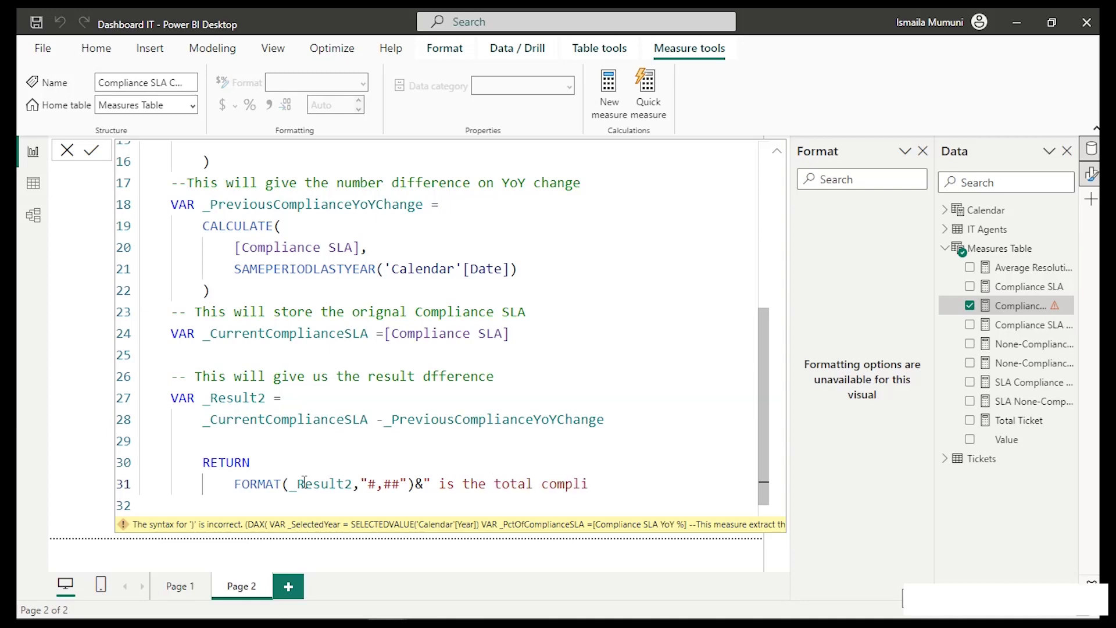
text(ance SLA)
text( canges)
key(BackSpace)
key(BackSpace)
key(BackSpace)
key(BackSpace)
key(BackSpace)
text(hanges)
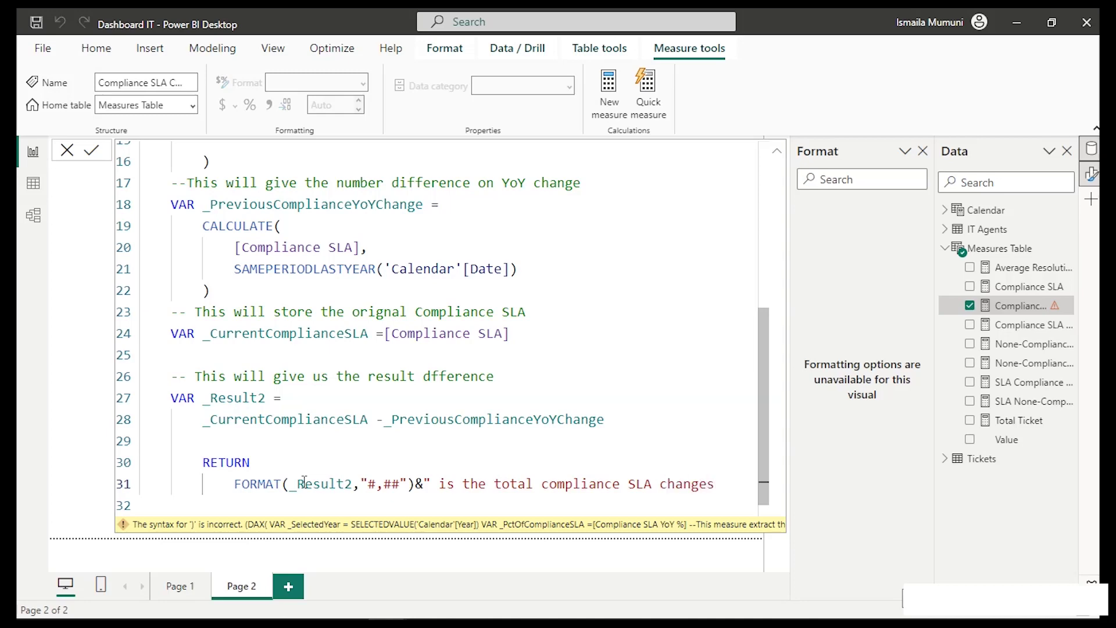
ctrl+scroll(304, 482, down, 2)
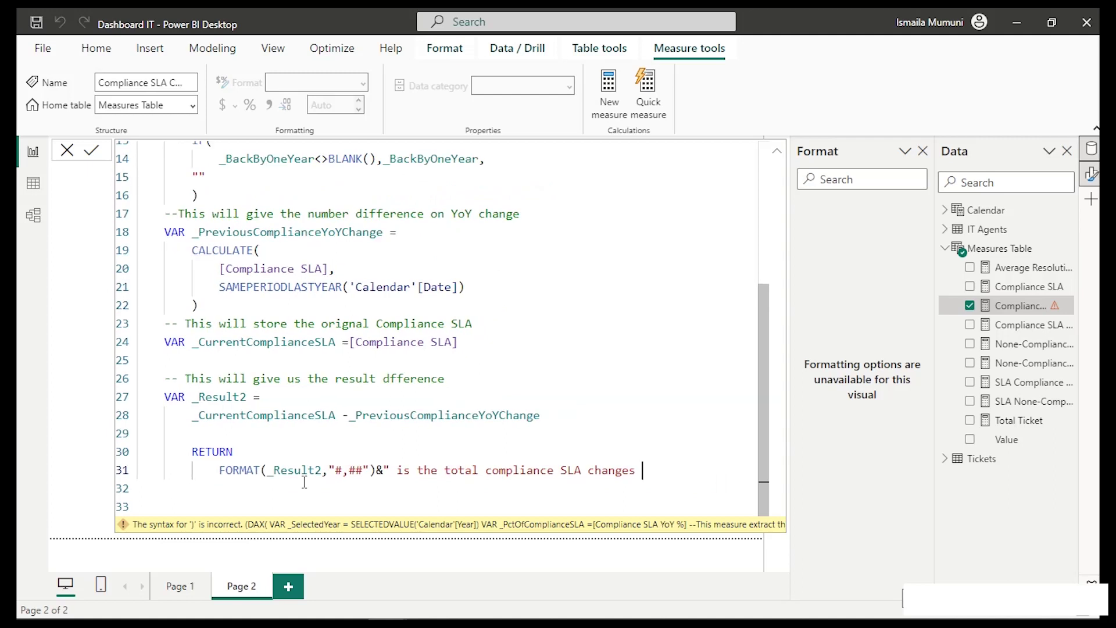
Extend the text with 'between' and append & _SelectedYear.
text(between)
scroll(245, 278, up, 5)
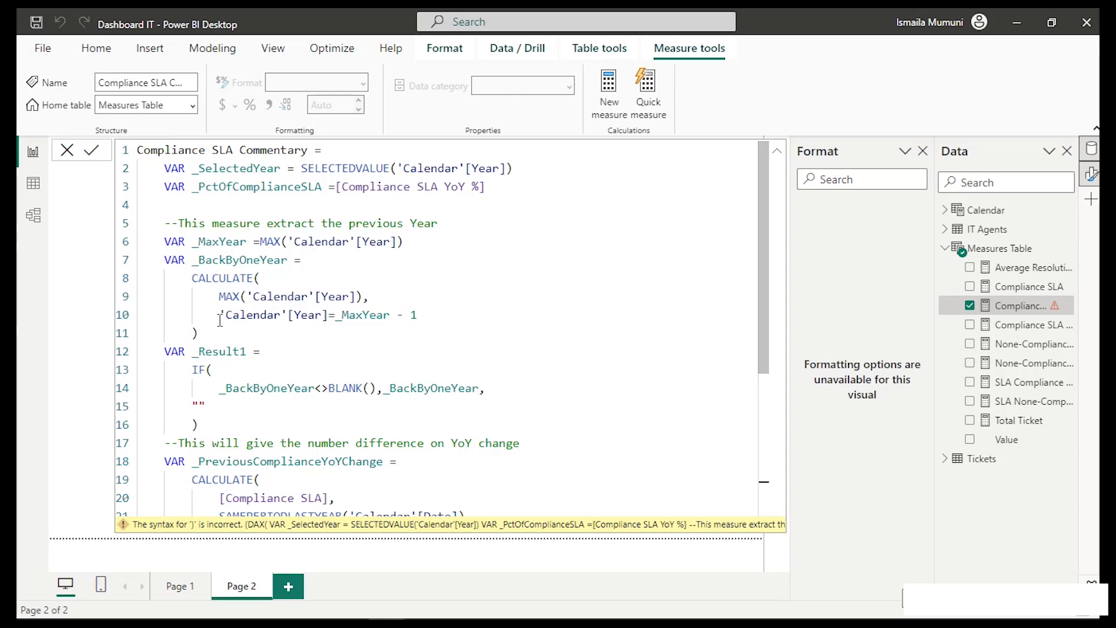
scroll(341, 315, down, 4)
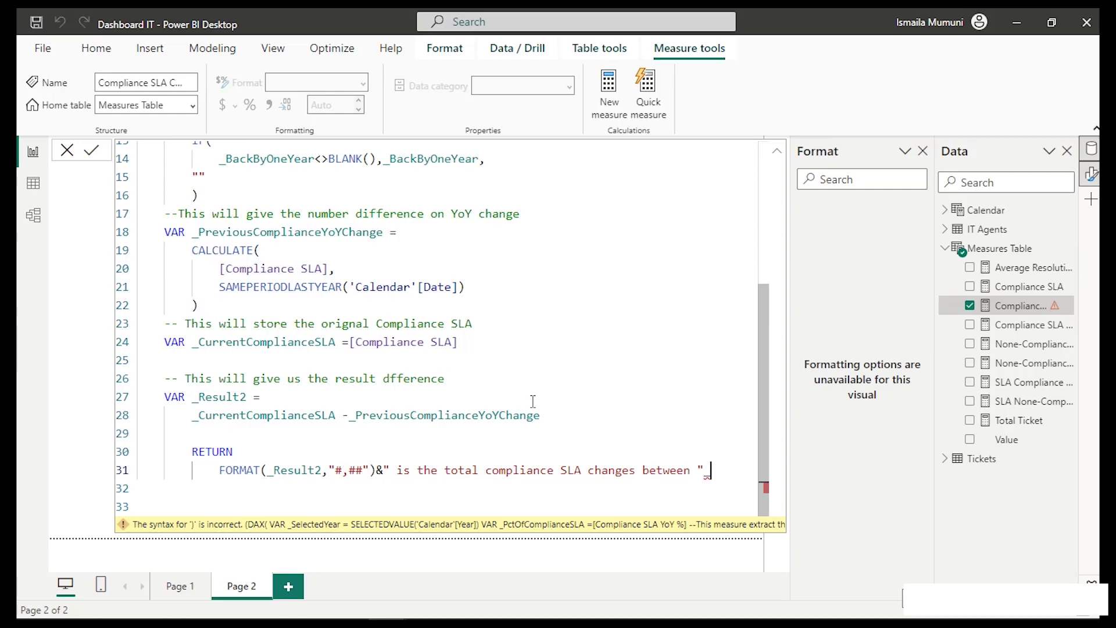
key(BackSpace)
text(&_)
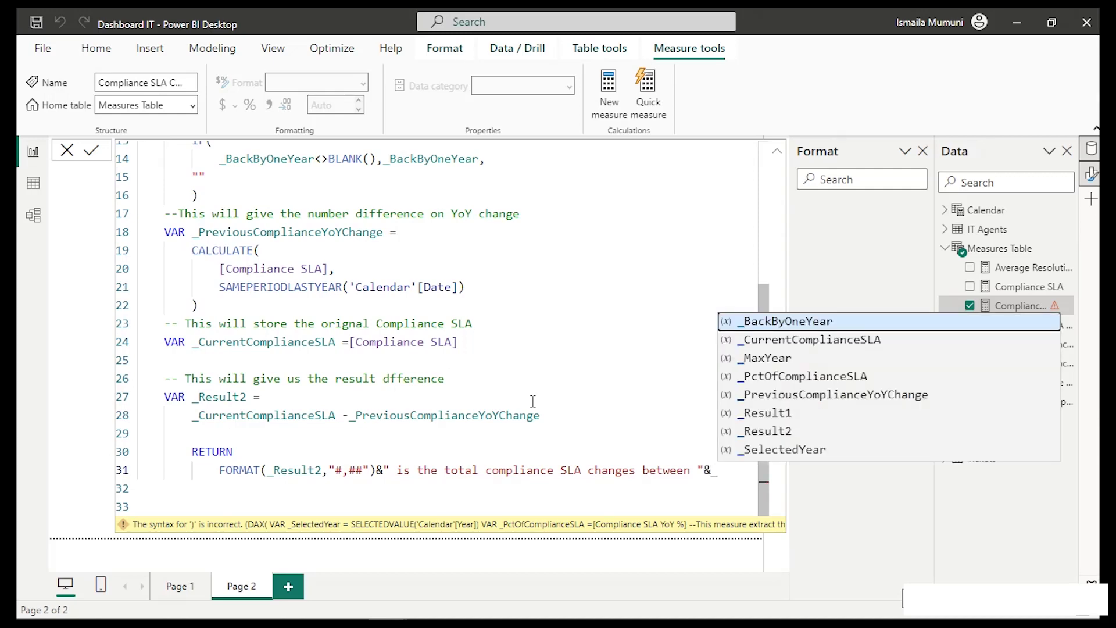
key(Down)
key(Down)
key(Down)
key(Down)
key(Down)
key(Down)
key(Down)
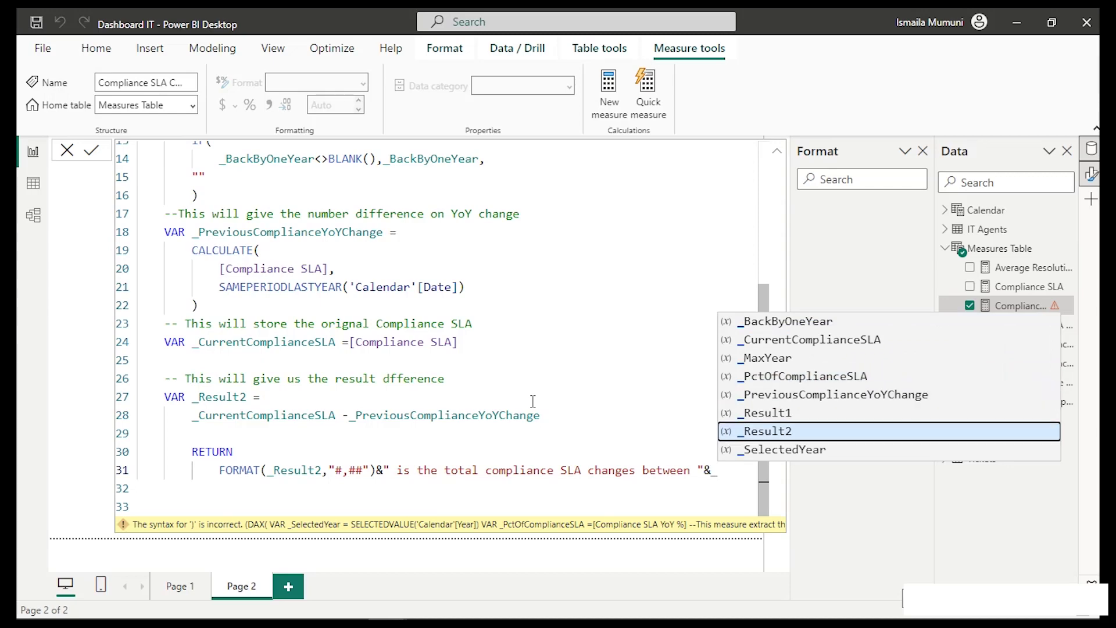
key(Tab)
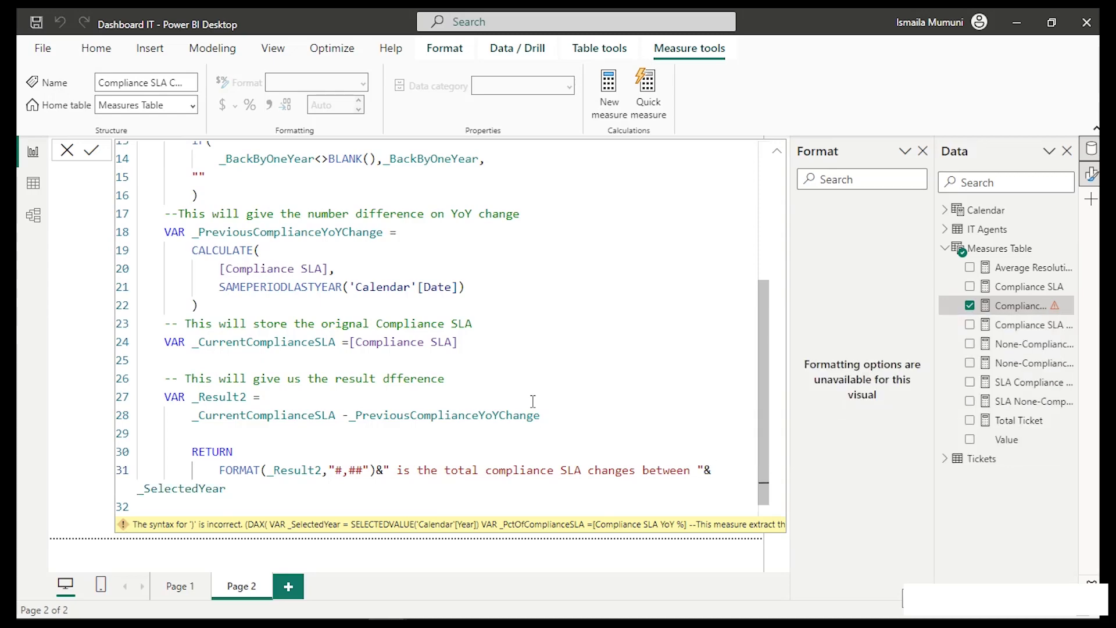
Move _SelectedYear onto its own indented line 32.
scroll(567, 279, up, 5)
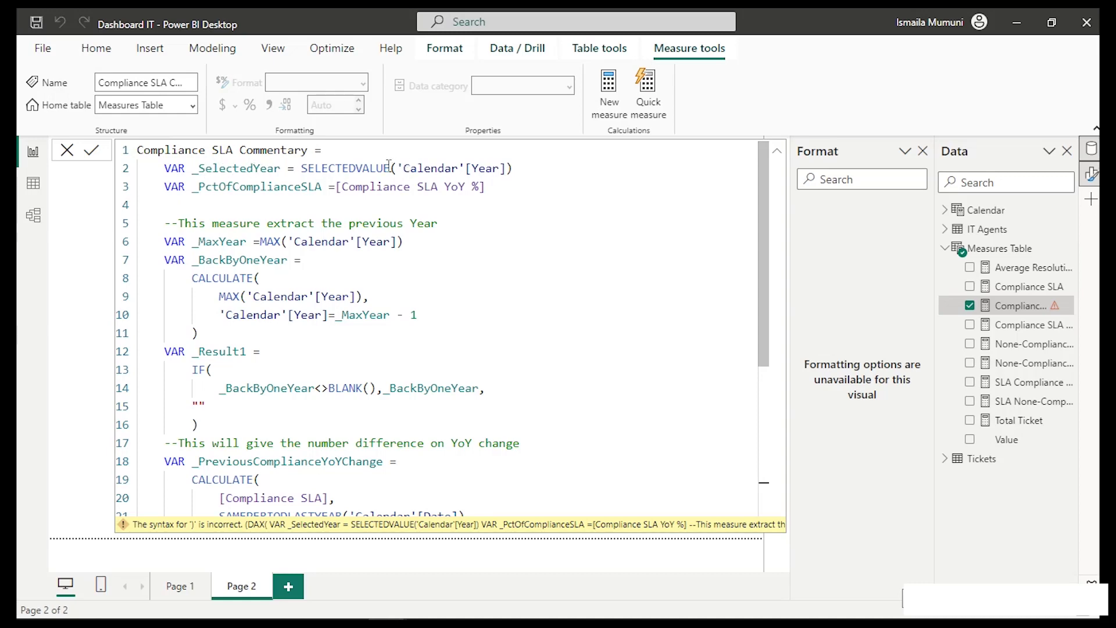
scroll(442, 262, down, 5)
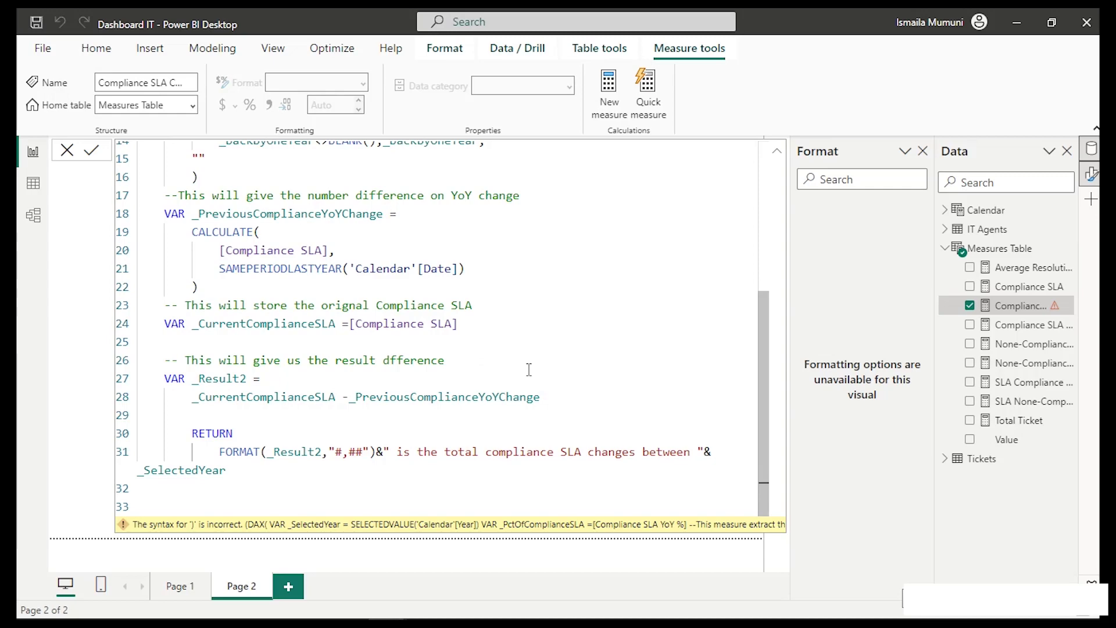
click(710, 452)
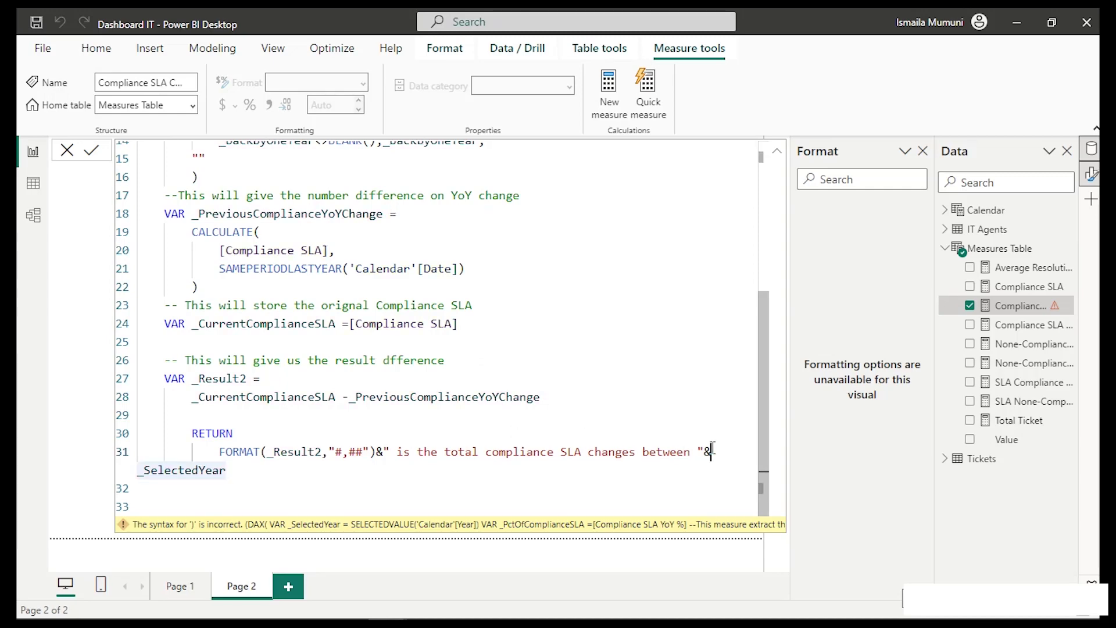
key(shift+Return)
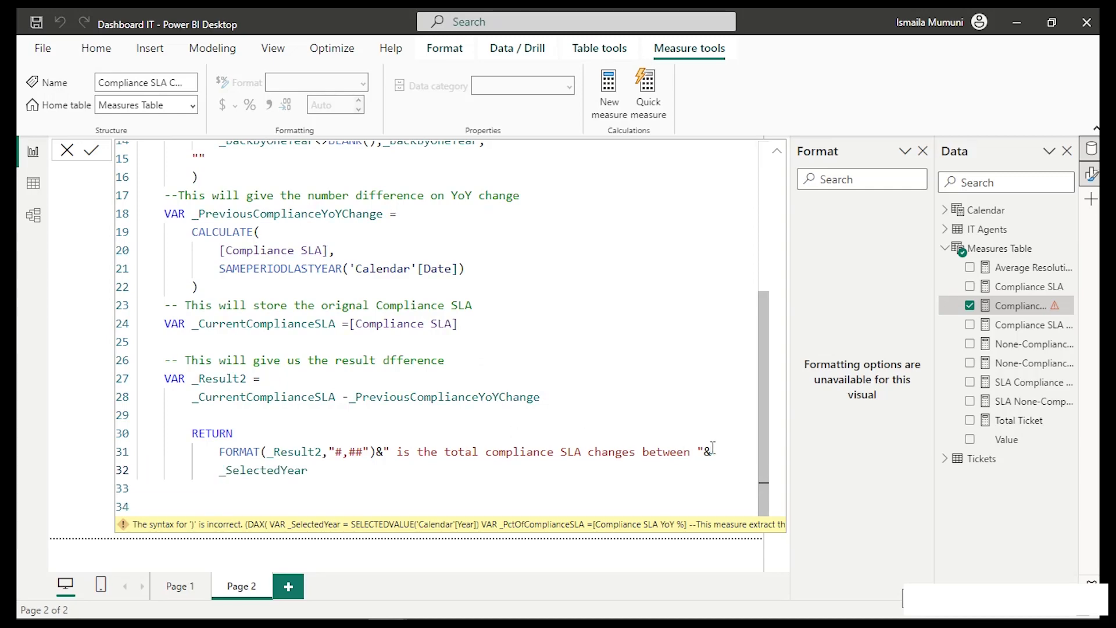
click(310, 469)
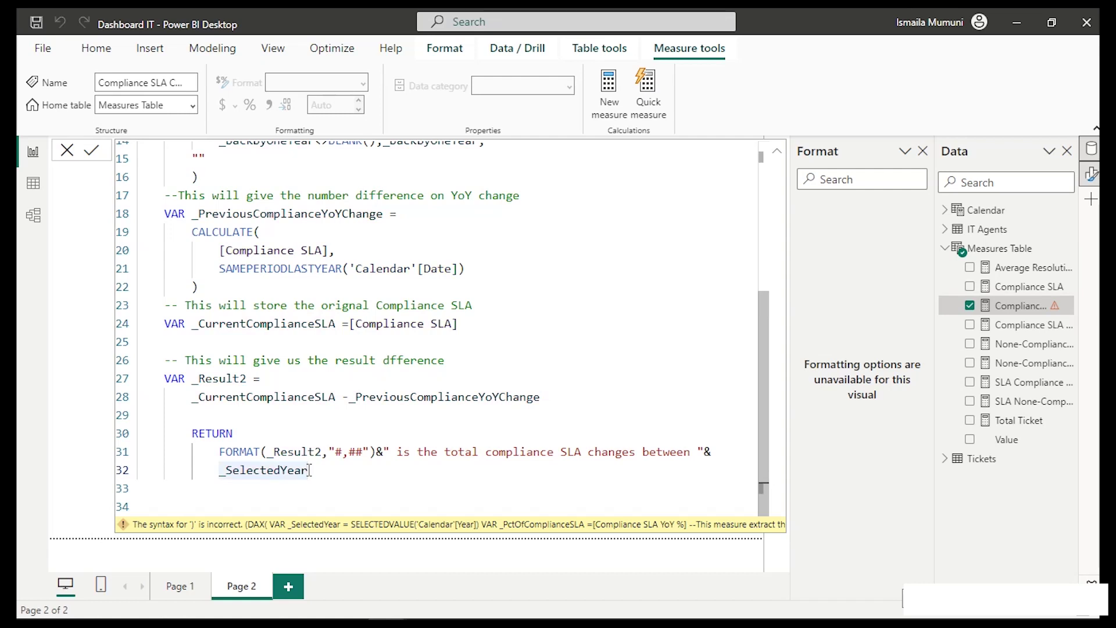
Append & " and " & _BackByOneYear & "which is " after _SelectedYear.
text(&)
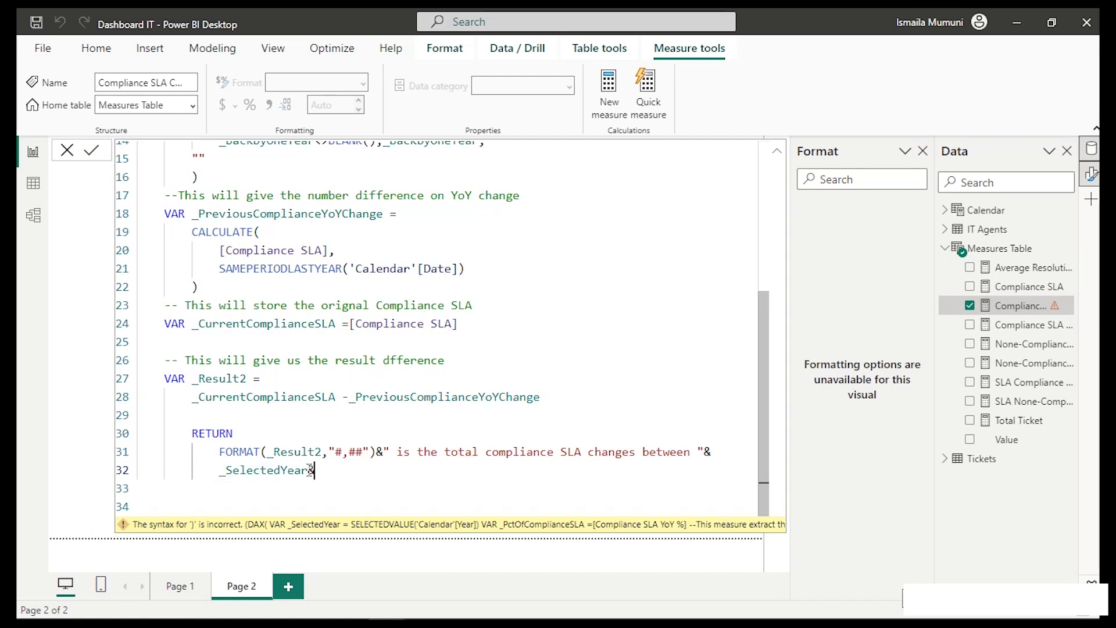
text( " and)
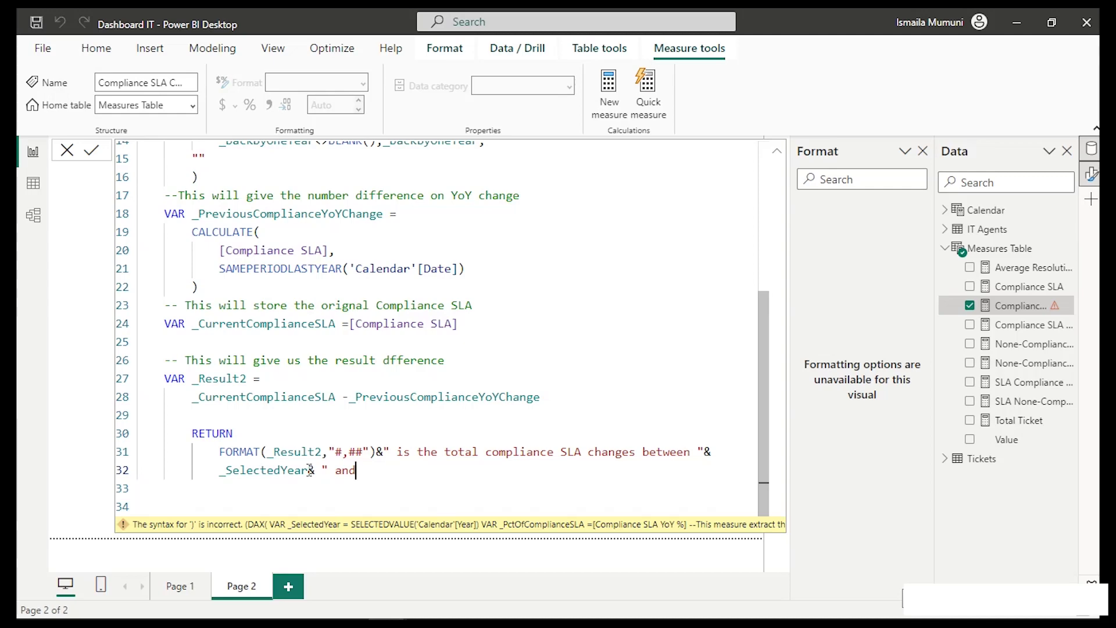
text(&)
key(BackSpace)
text("&)
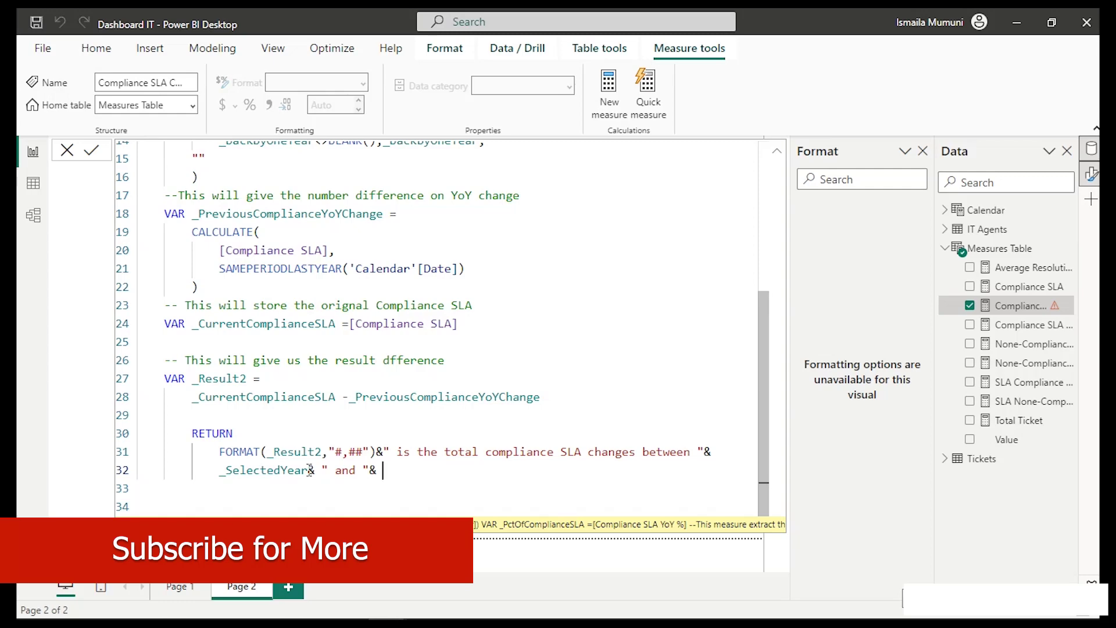
text( _)
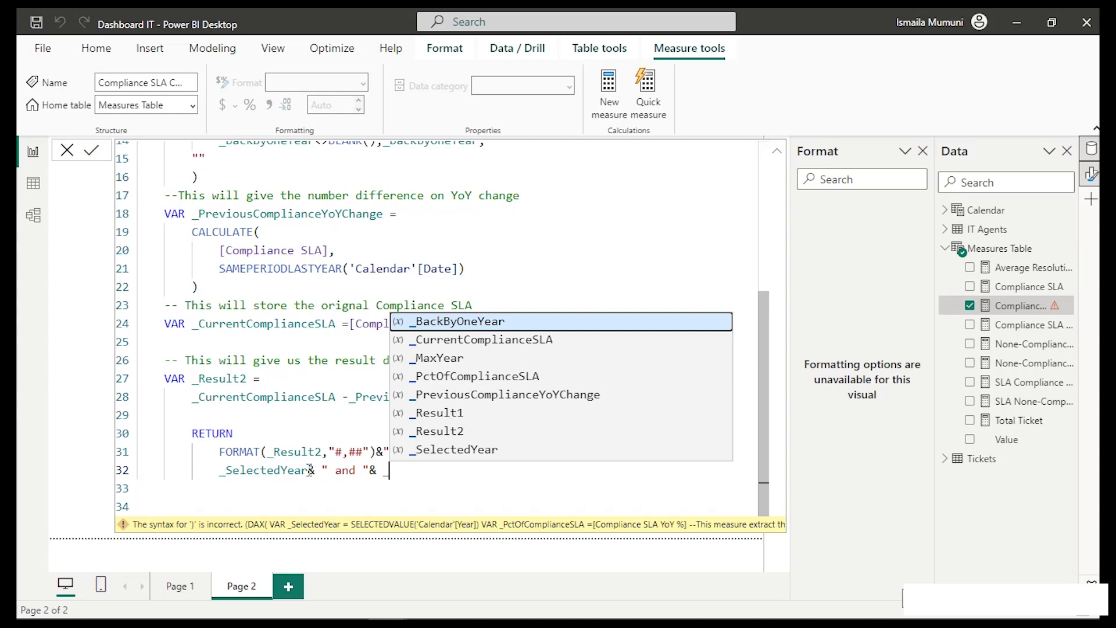
key(Tab)
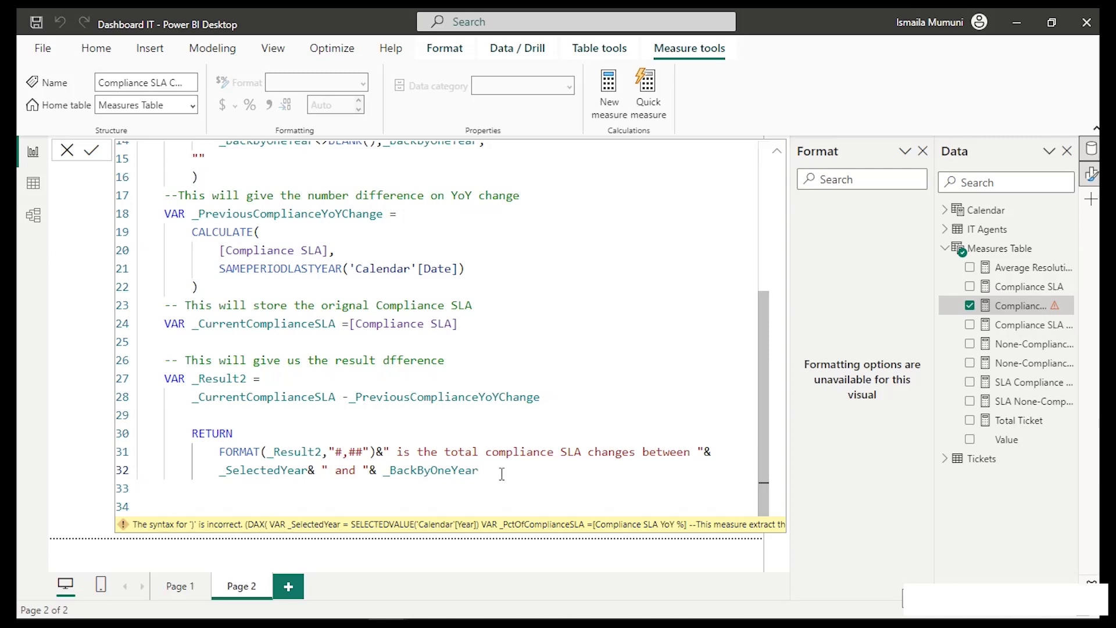
text(&)
text( ")
text(%)
text(hi)
text(ch is)
text( ")
Append & FORMAT(_PctOfComplianceSLA and move the FORMAT call to line 33.
text(&)
text( for)
key(Tab)
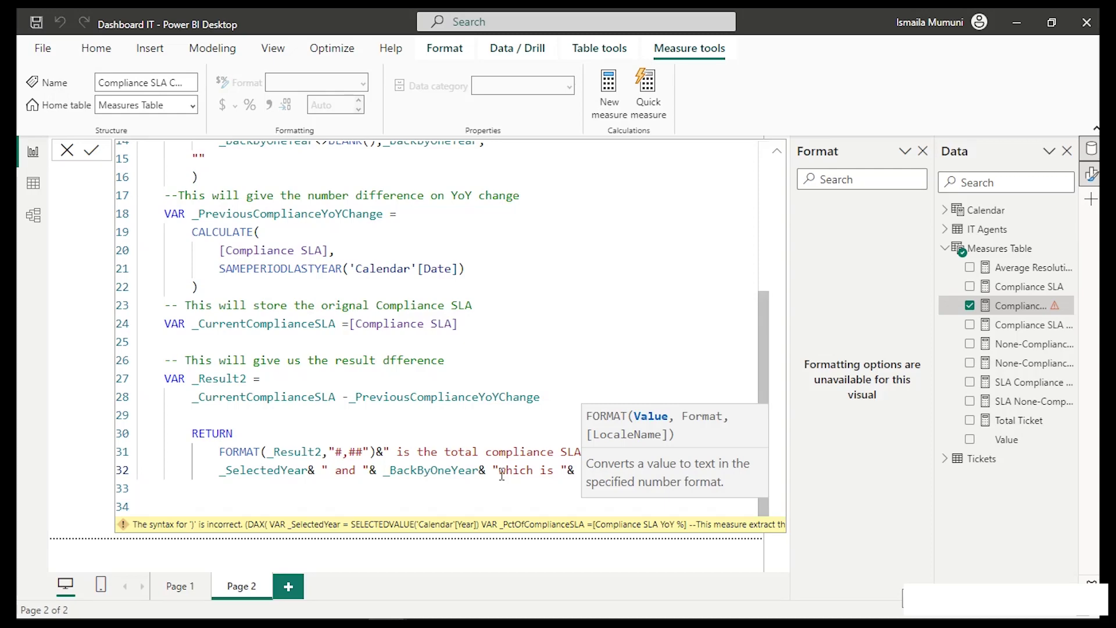
text(_)
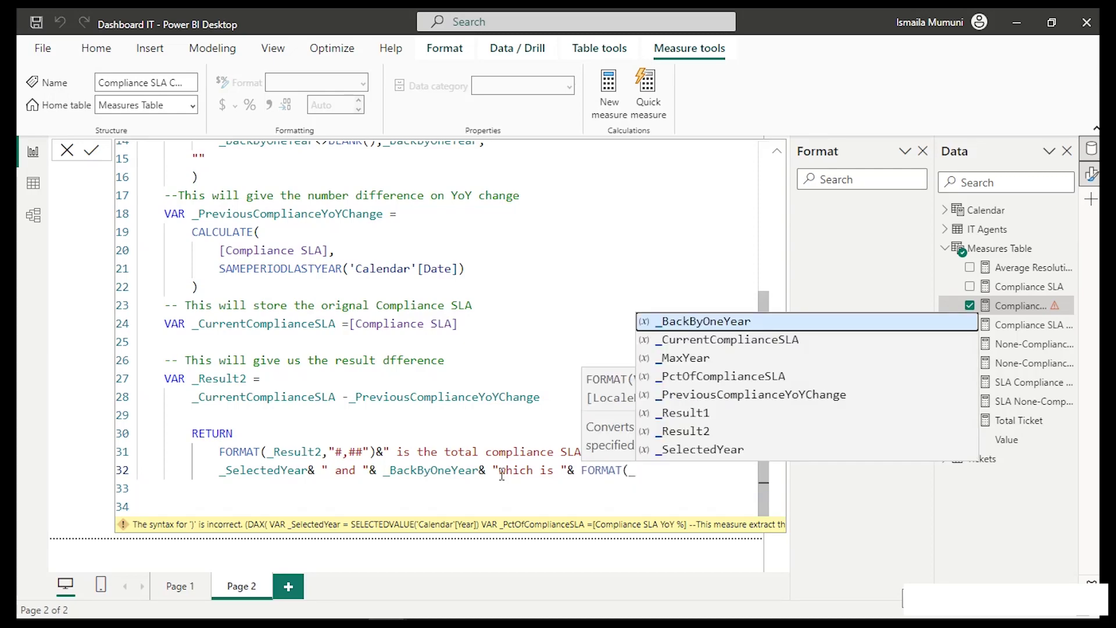
key(Down)
key(Down)
key(Down)
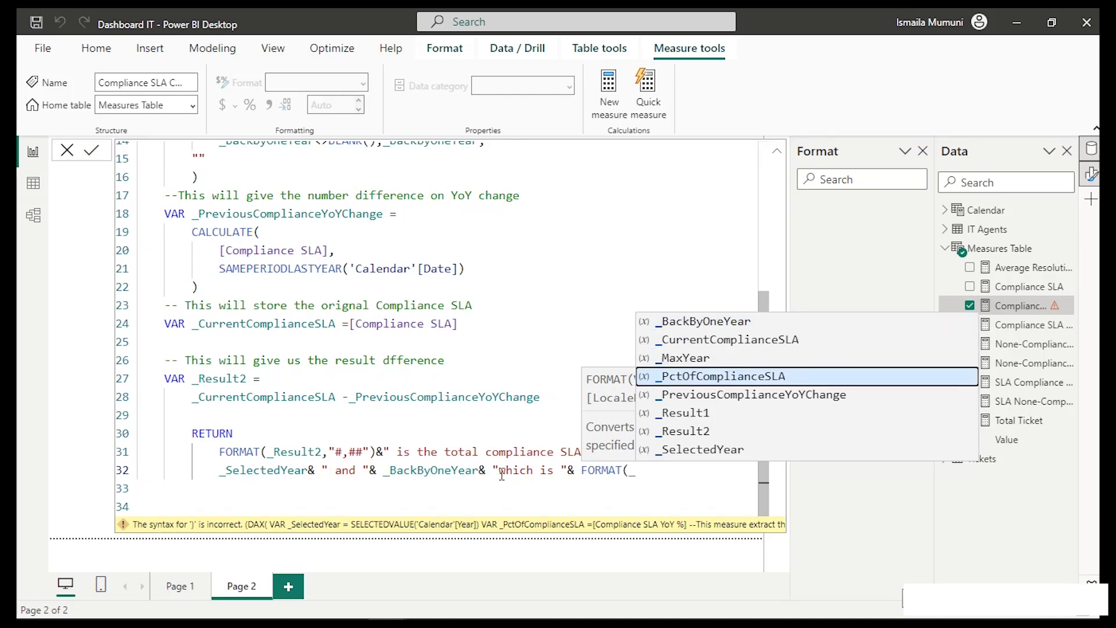
key(Tab)
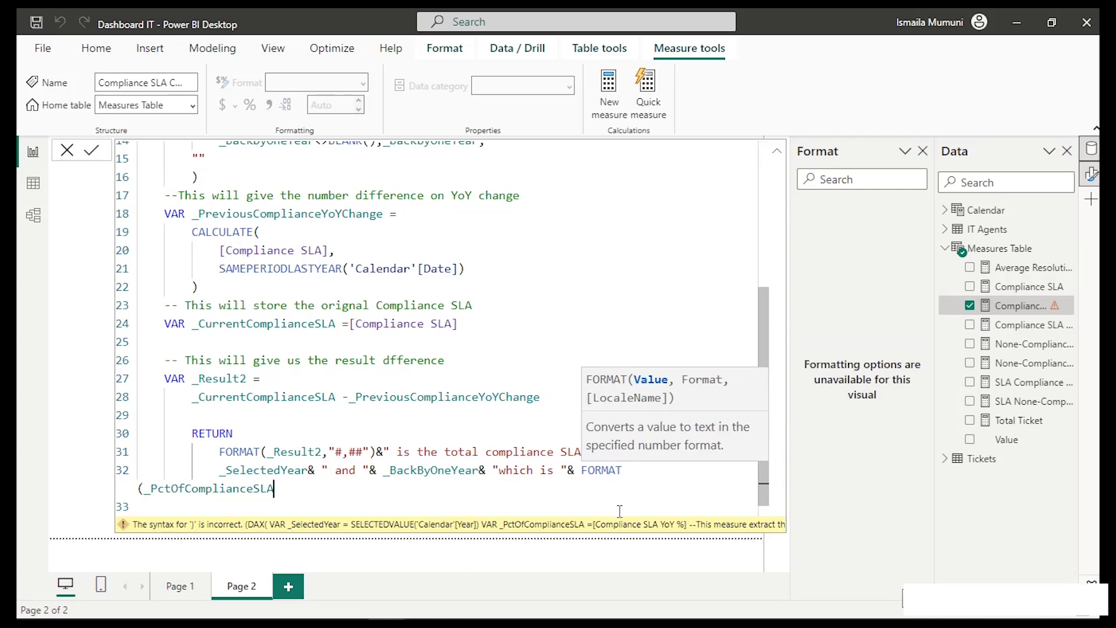
click(577, 470)
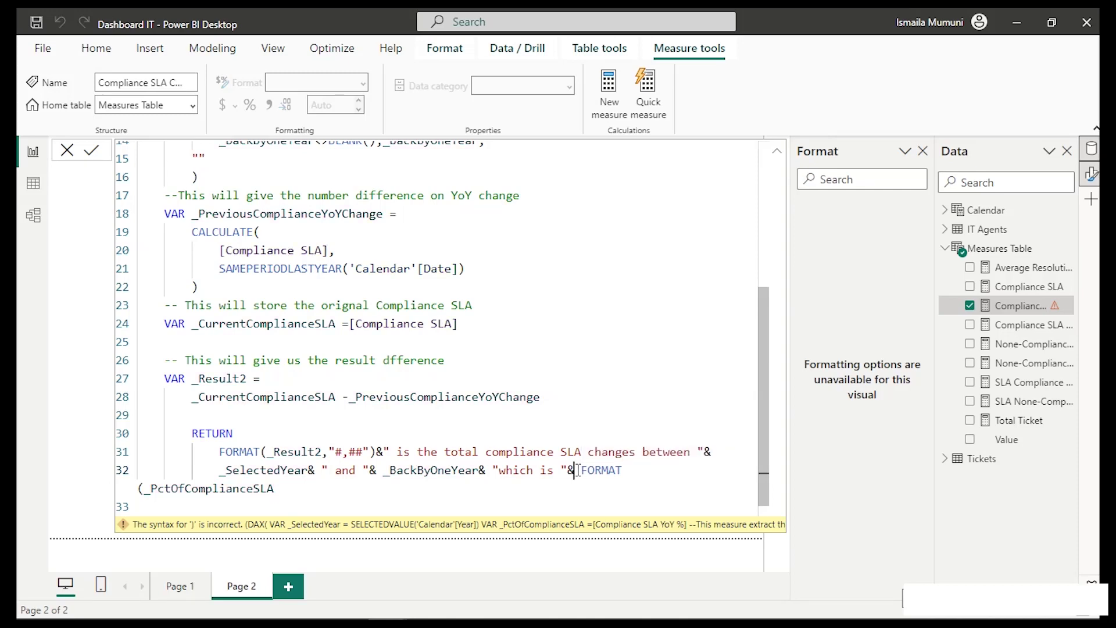
key(shift+Return)
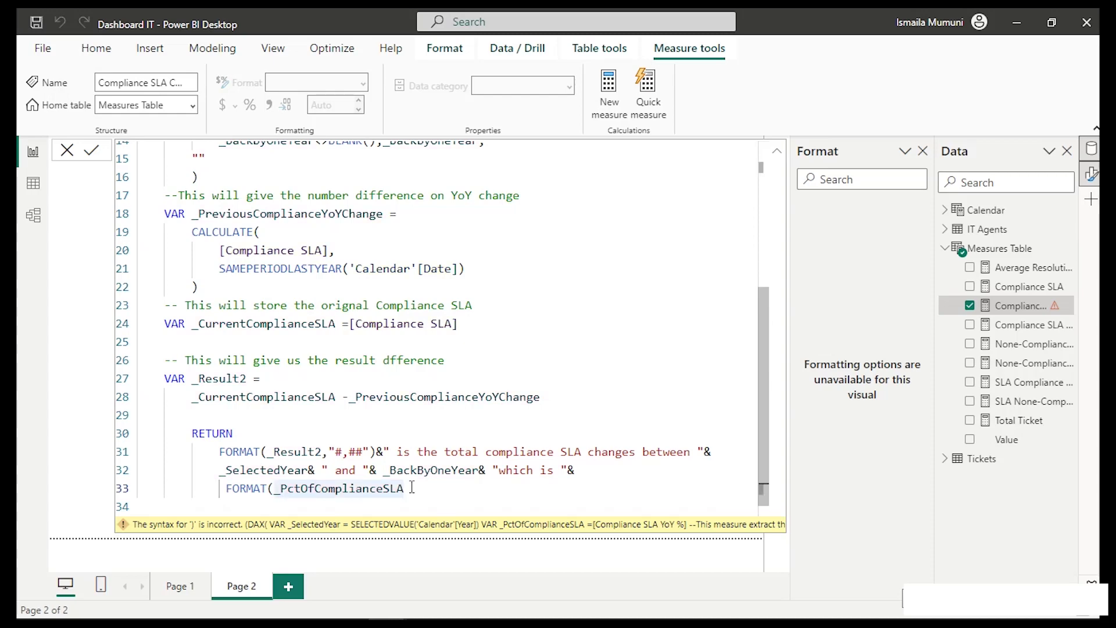
Finish with the "0.00%" format and the text "YoY change".
text(,)
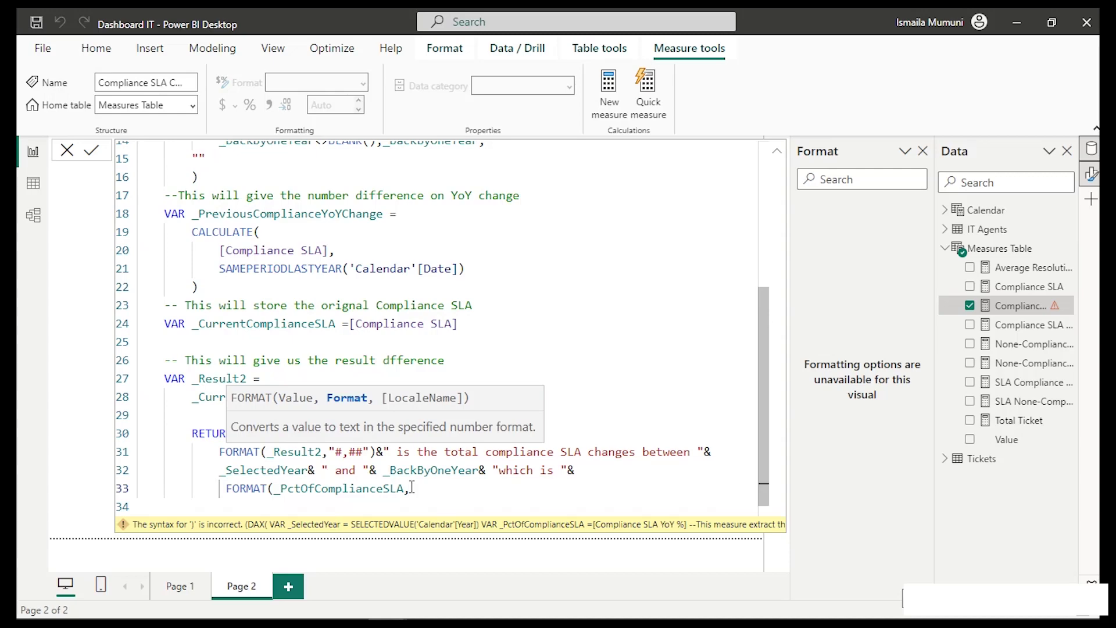
text(")
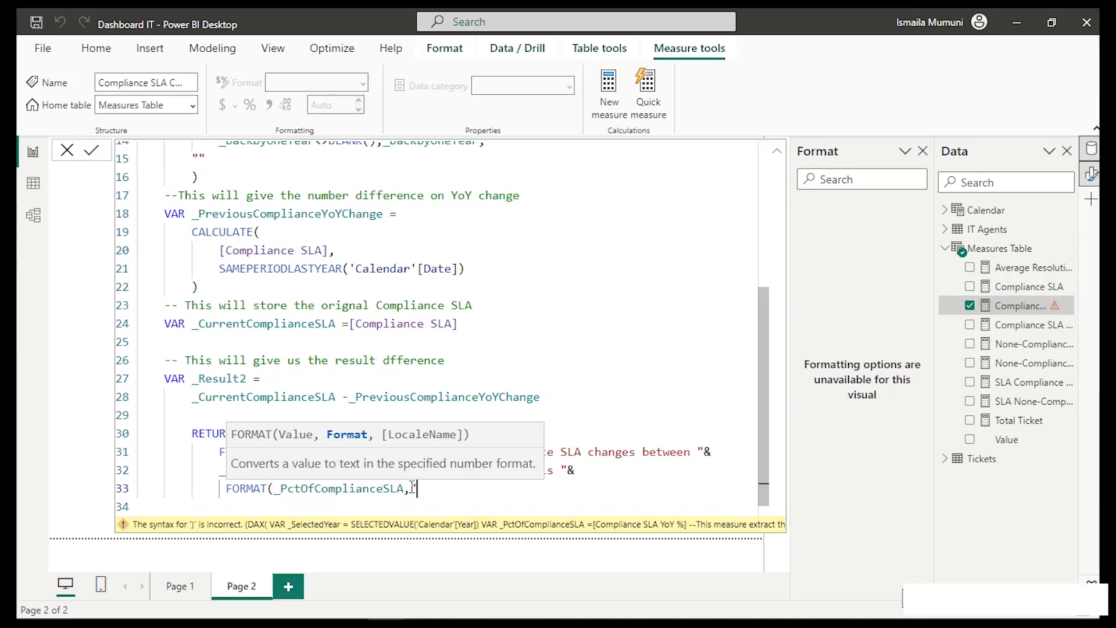
text(0.00)
key(BackSpace)
key(BackSpace)
key(BackSpace)
text(00%"))
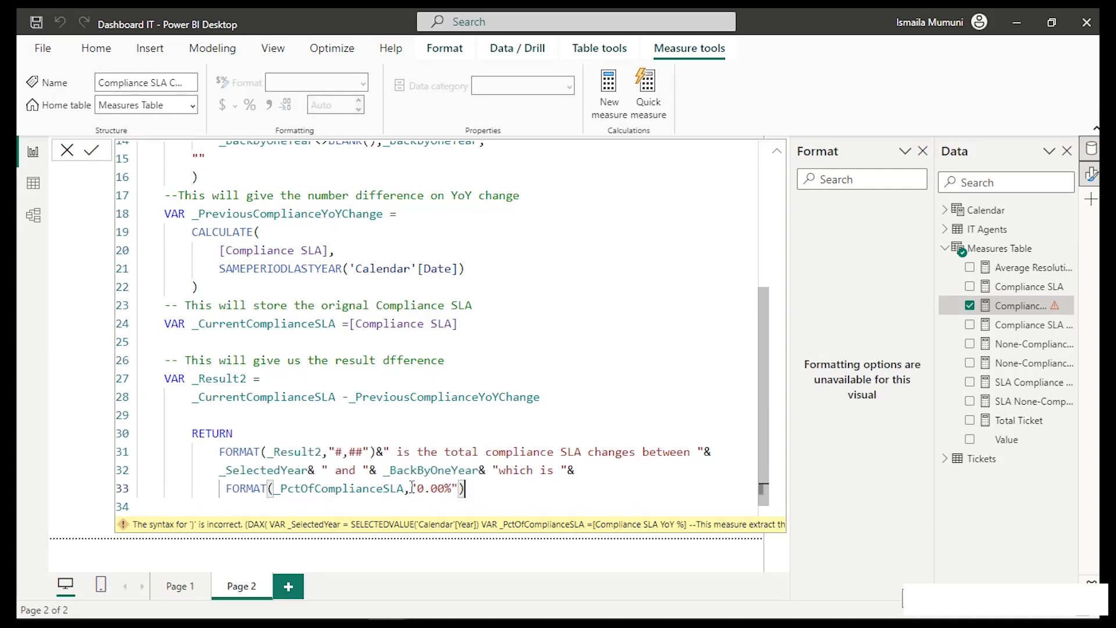
text(& "YoY chag)
key(BackSpace)
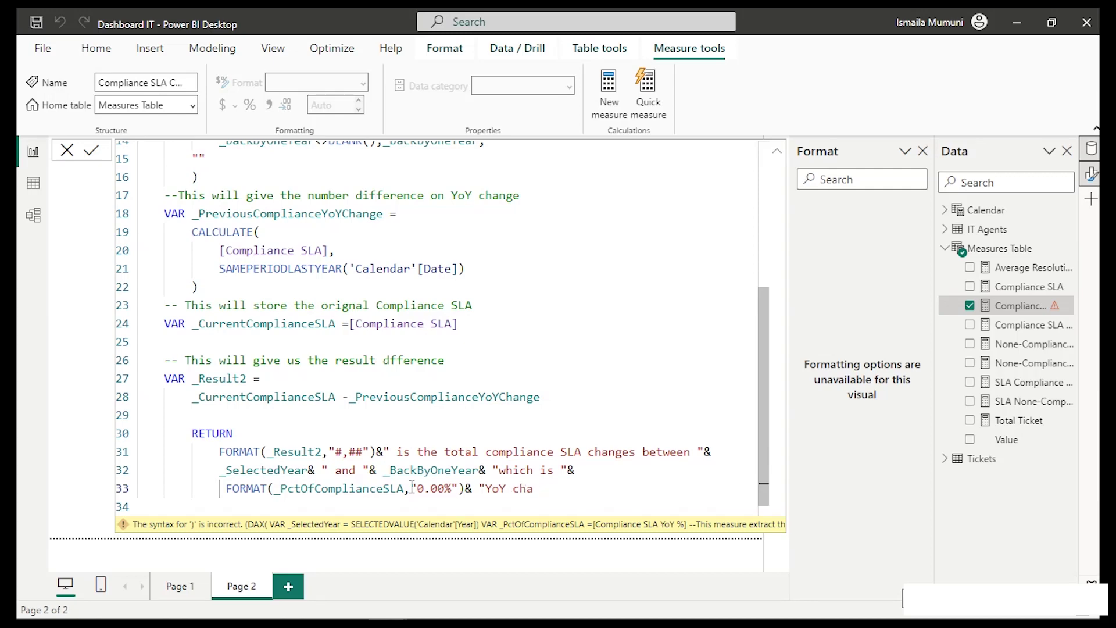
key(BackSpace)
text(nge")
click(414, 488)
Commit the measure, then move and enlarge the commentary card beside the KPI cards.
key(Return)
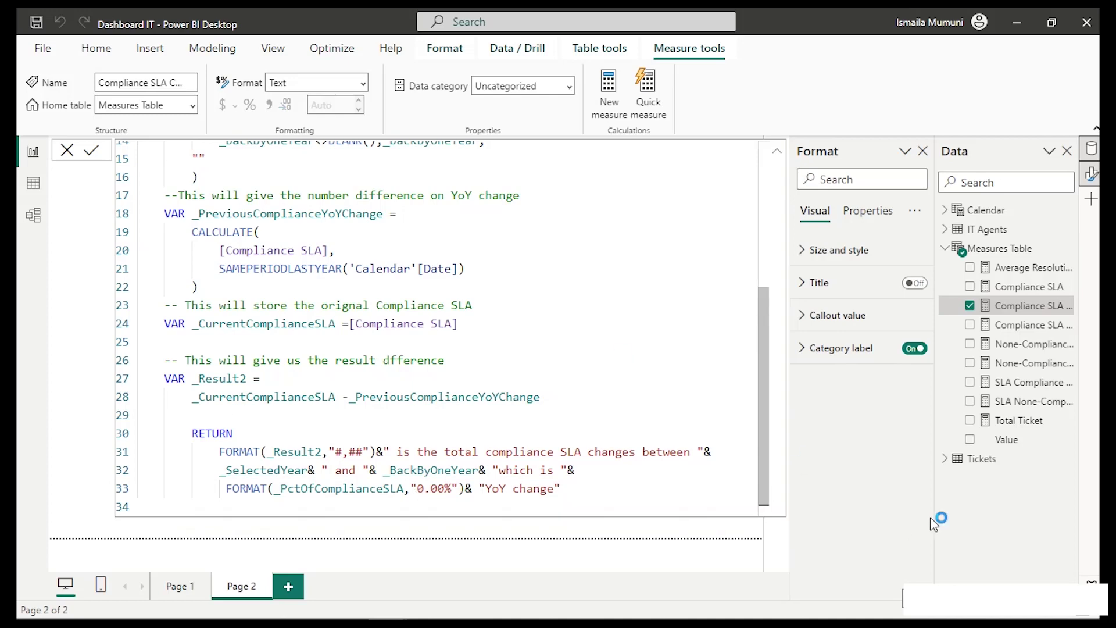
click(982, 459)
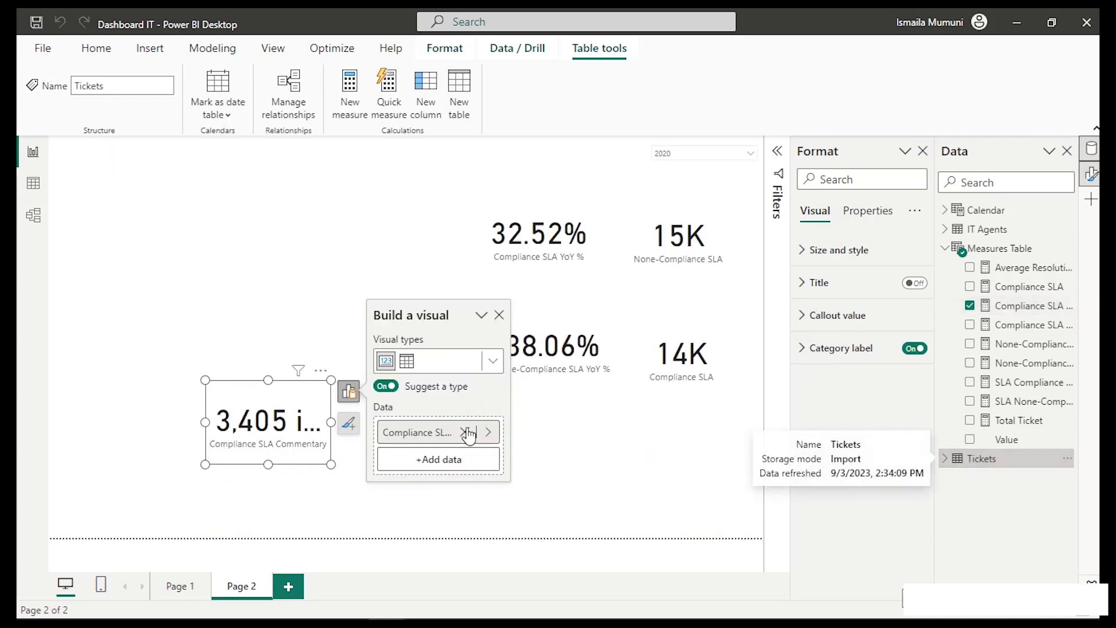
drag(267, 425, 184, 272)
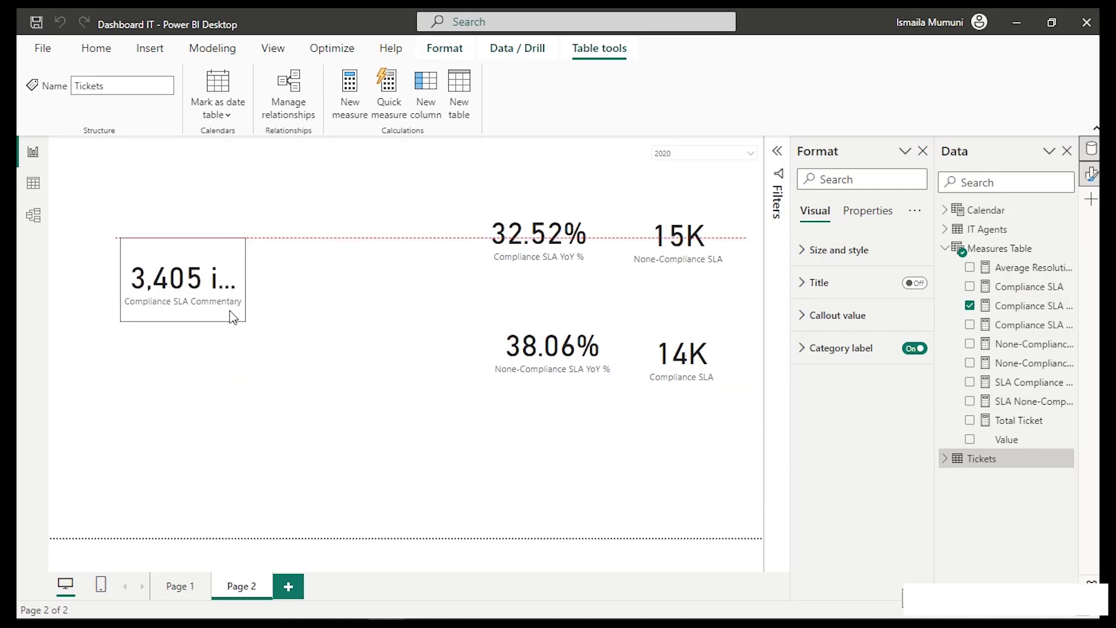
drag(246, 321, 464, 434)
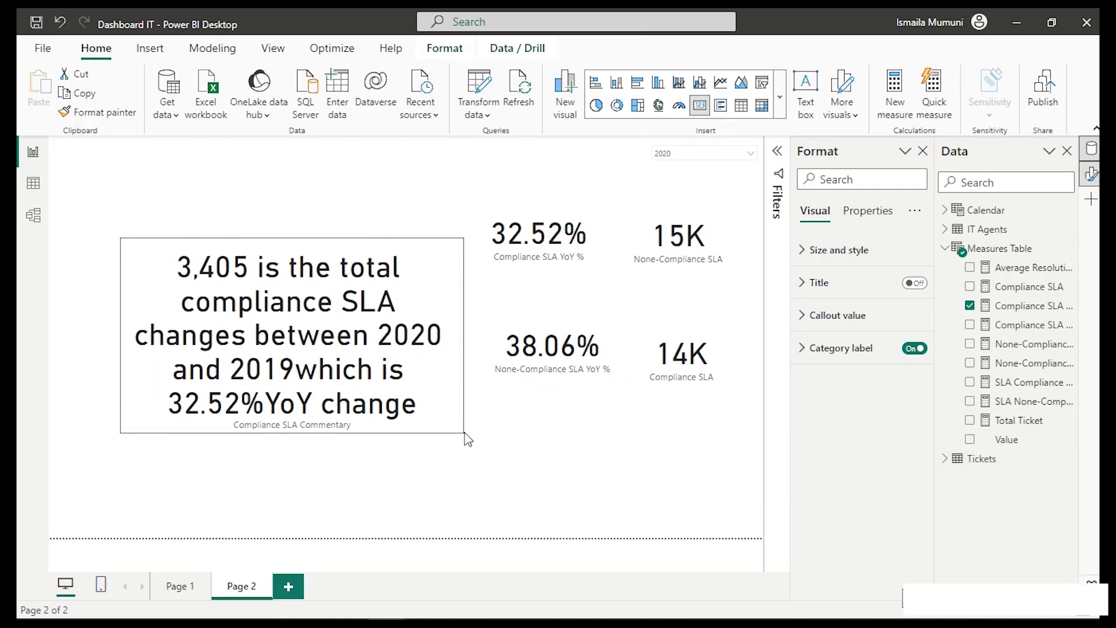
Change the card's callout value font size from 45 to 30.
click(840, 323)
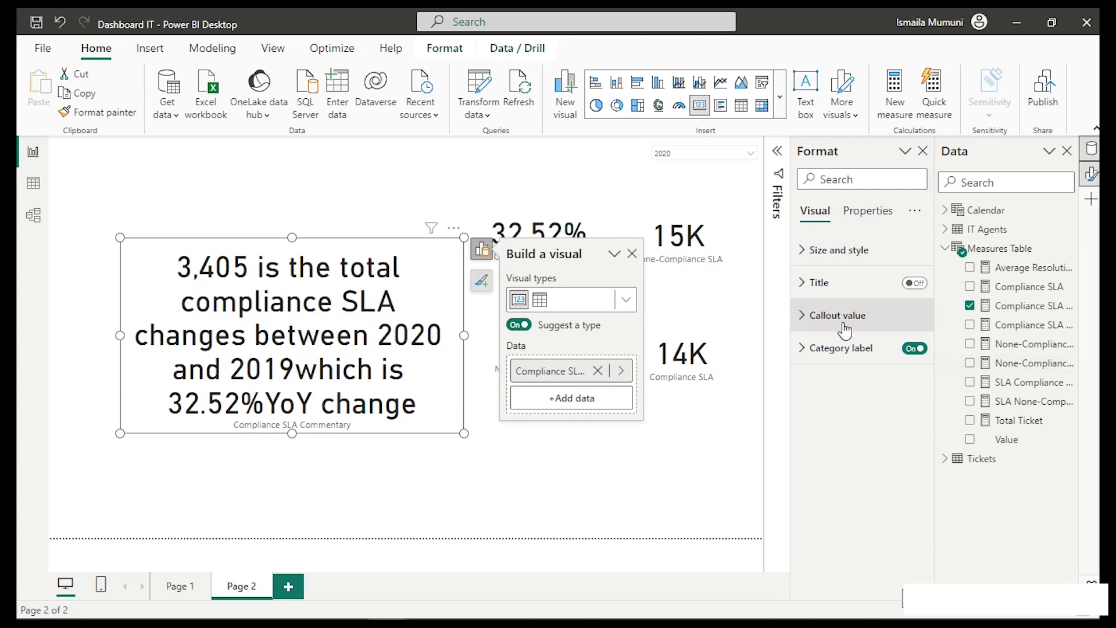
double_click(908, 369)
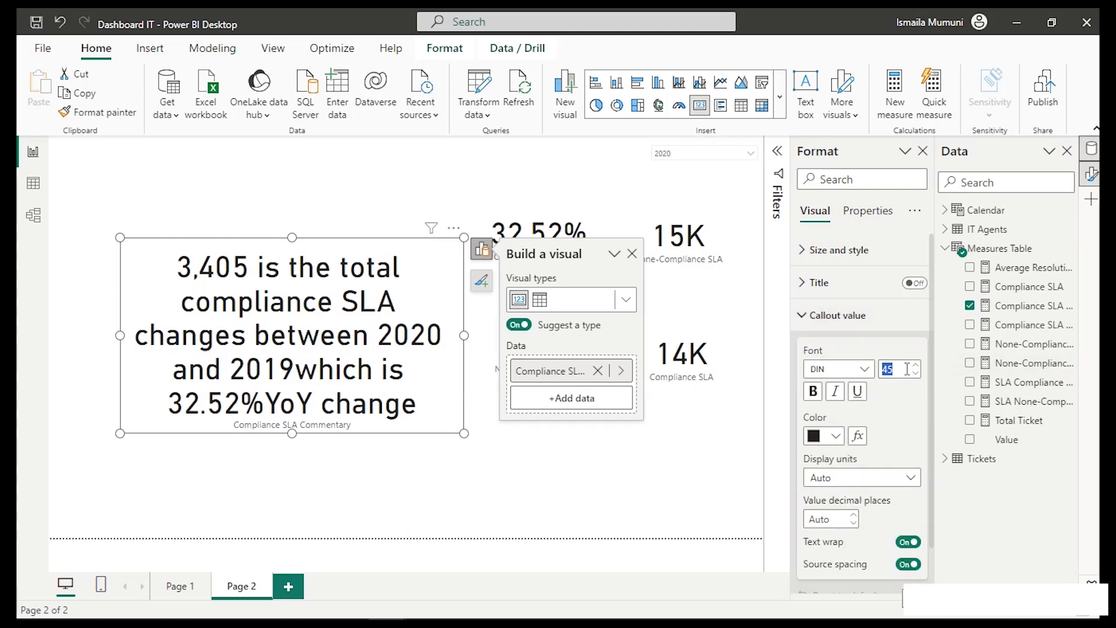
text(30)
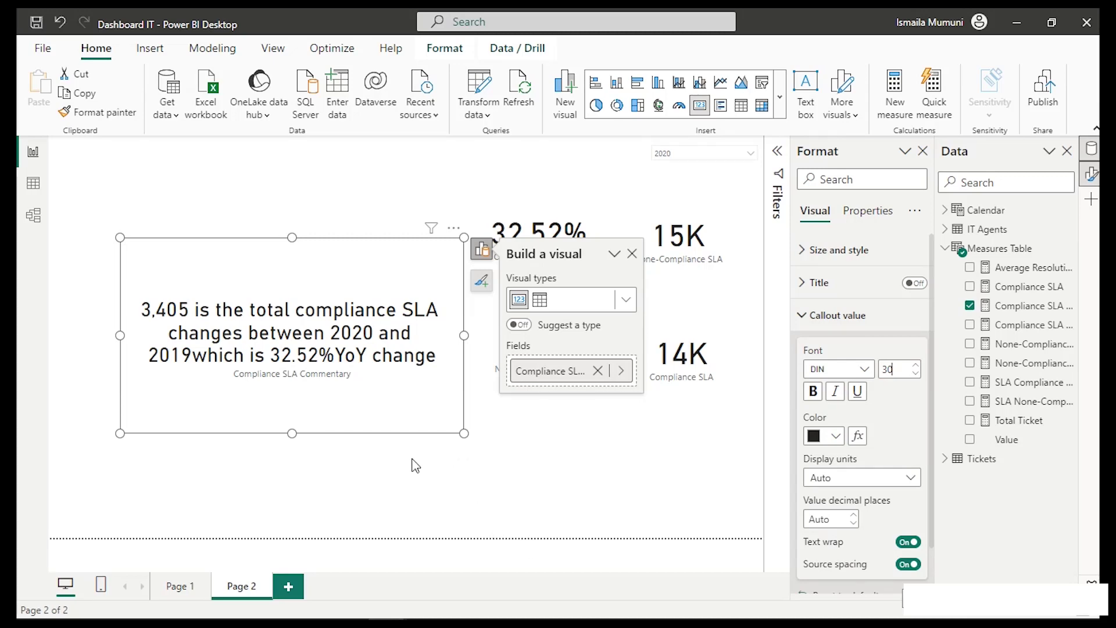
click(413, 428)
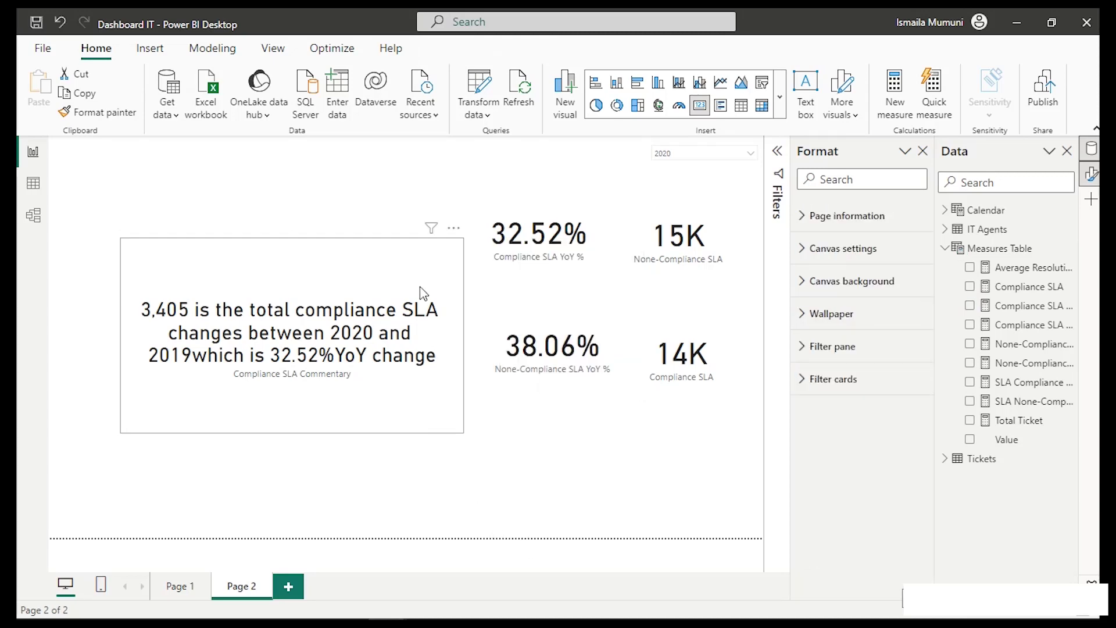
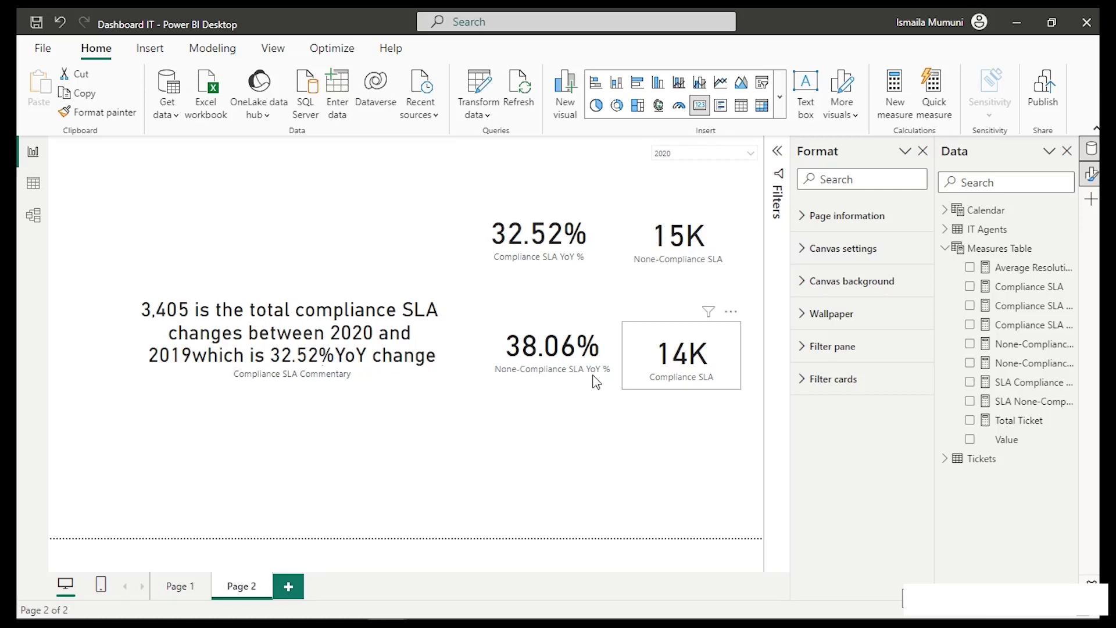
In the Compliance SLA Commentary DAX, add a leading space before "which is" and "YoY change".
click(366, 289)
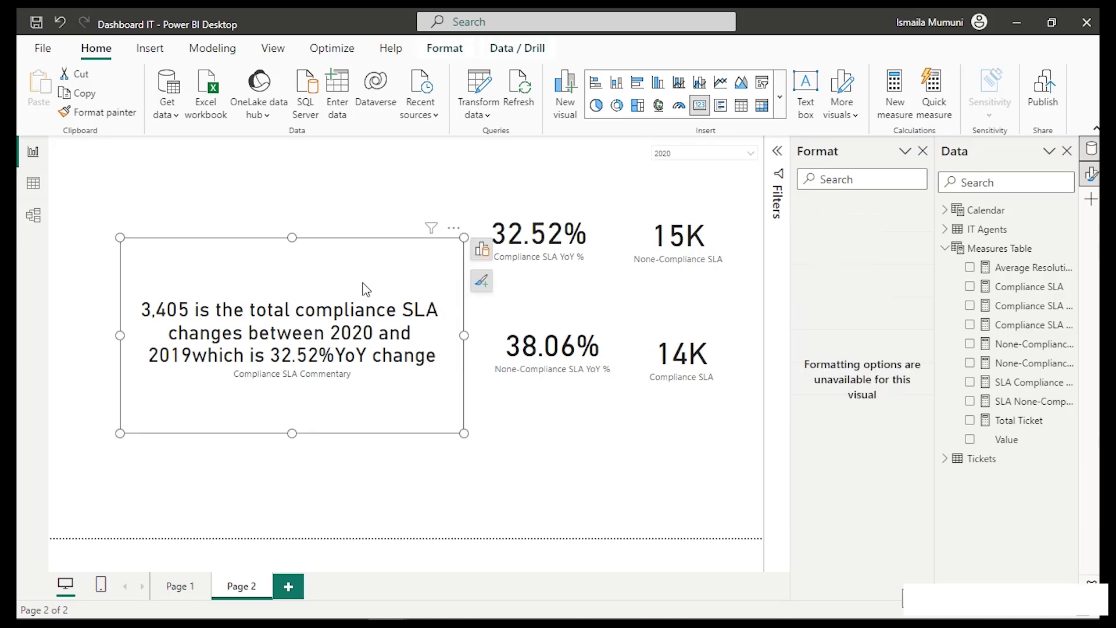
click(1009, 308)
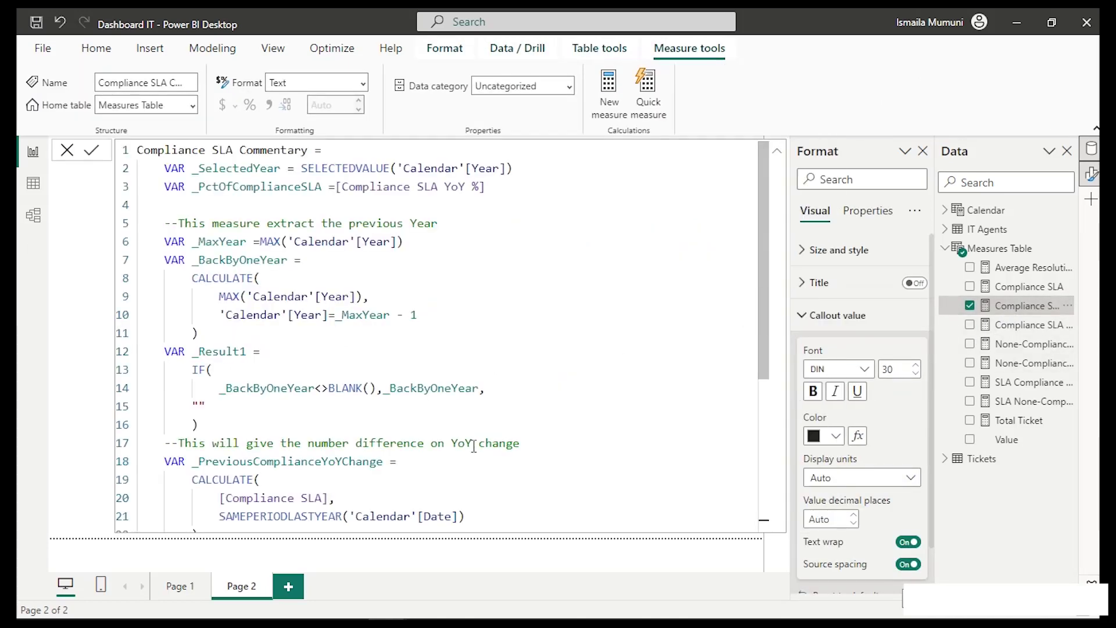
scroll(471, 451, down, 1)
scroll(471, 451, down, 3)
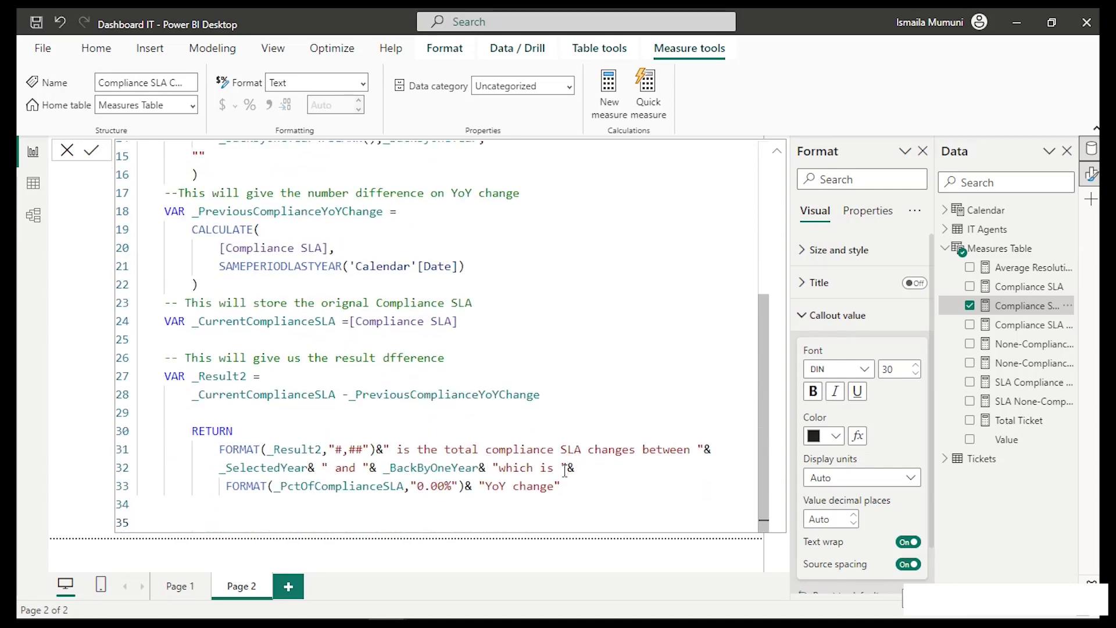
click(489, 485)
double_click(501, 467)
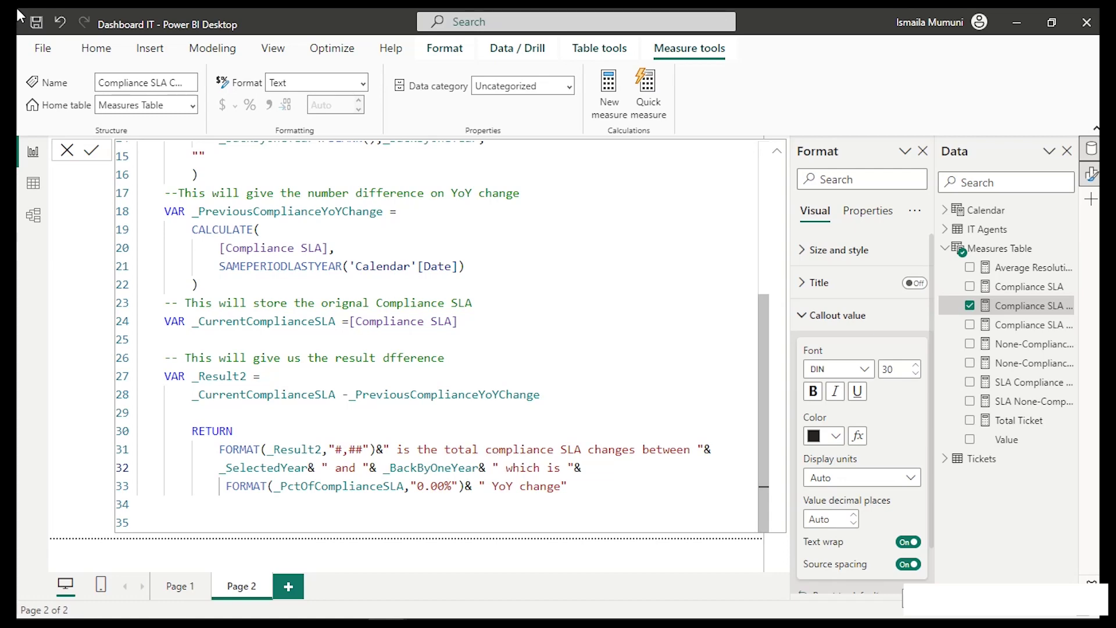
click(989, 464)
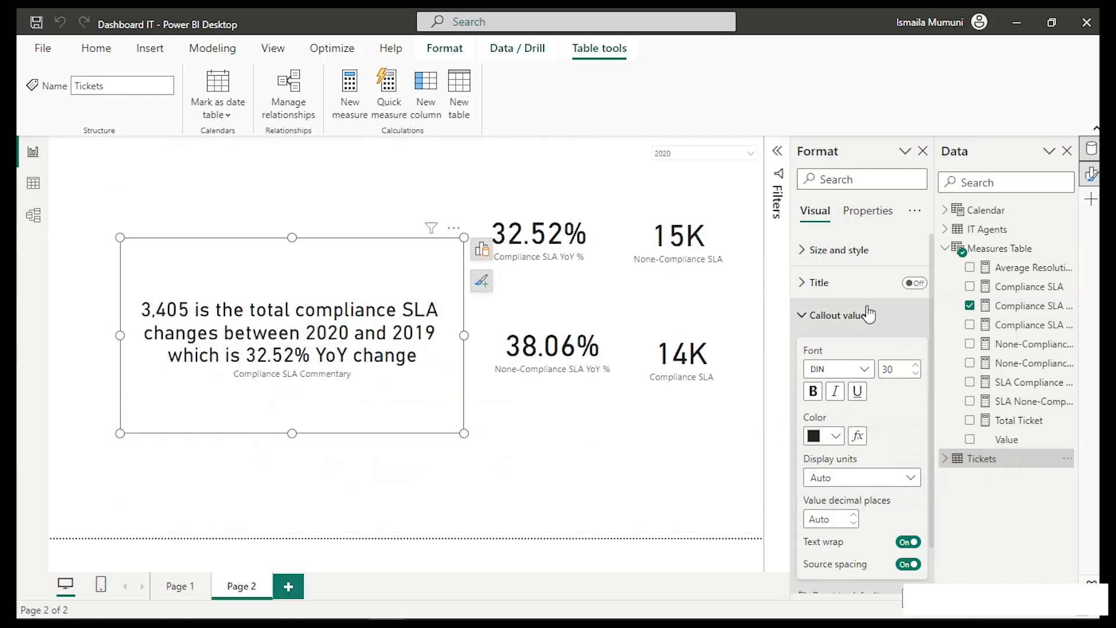
Filter the year slicer to 2016 and move the commentary card left and lower.
click(748, 154)
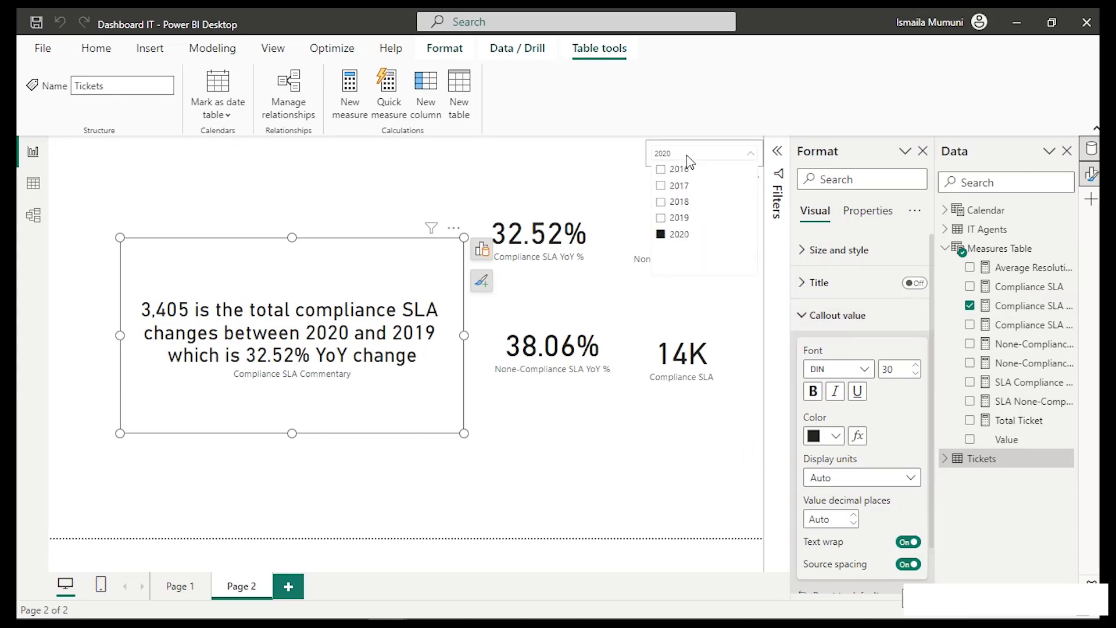
click(680, 173)
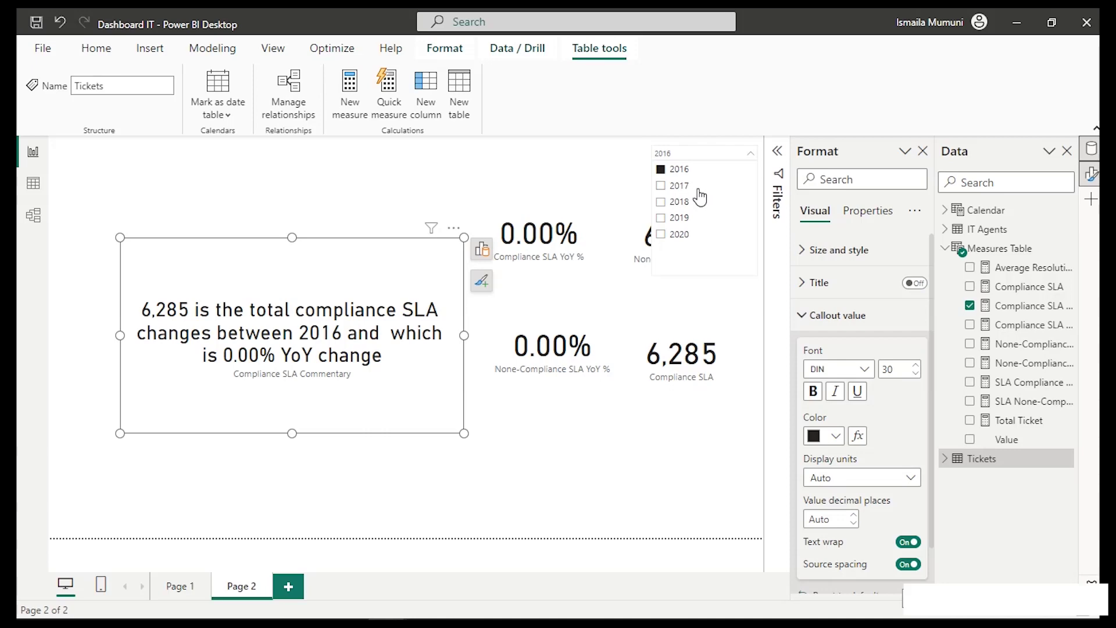
click(309, 259)
drag(309, 259, 248, 281)
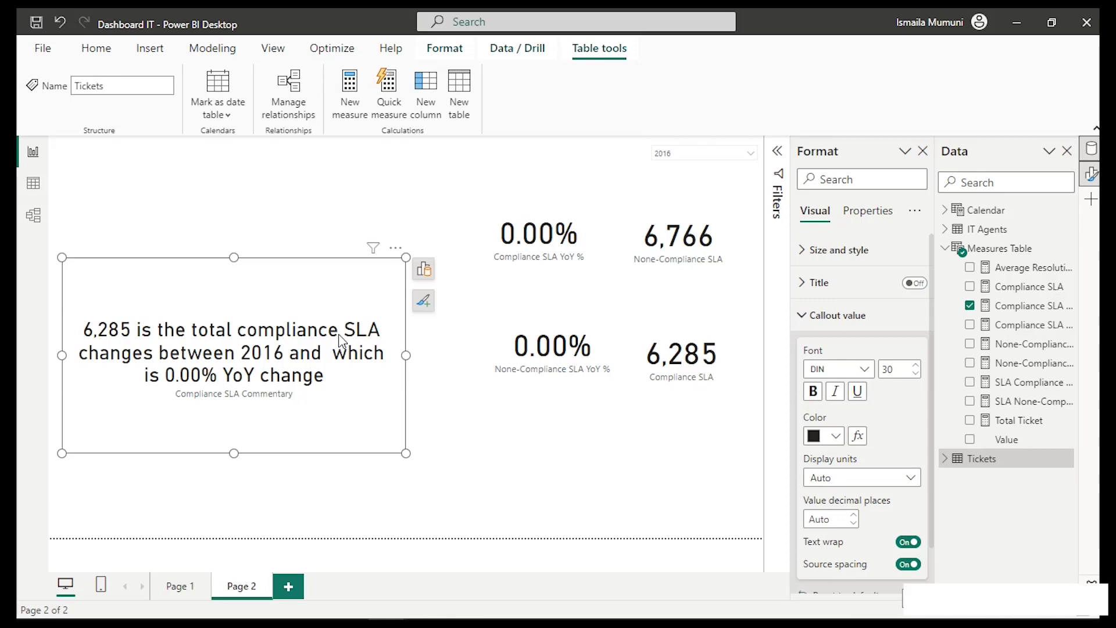
Clear the 2016 selection so the year slicer shows All again.
click(378, 198)
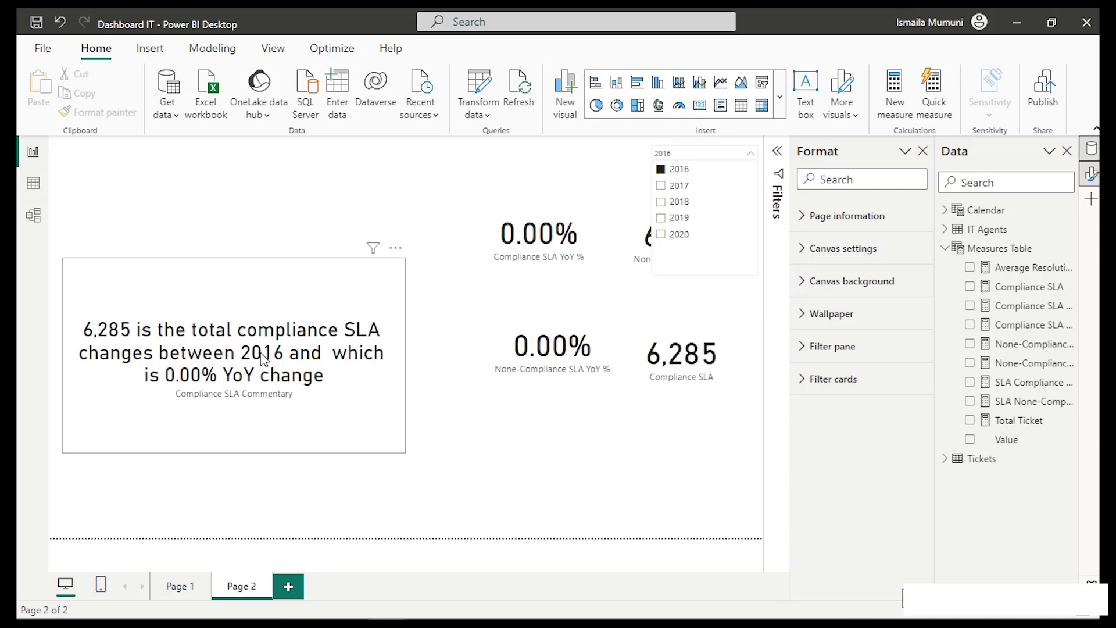
click(663, 170)
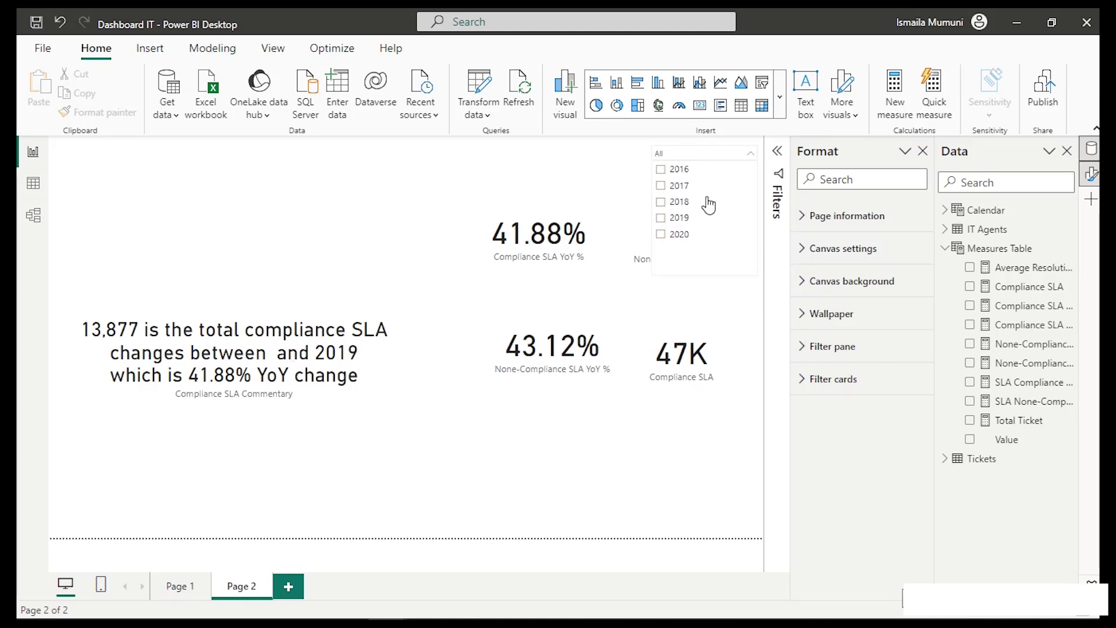
click(724, 150)
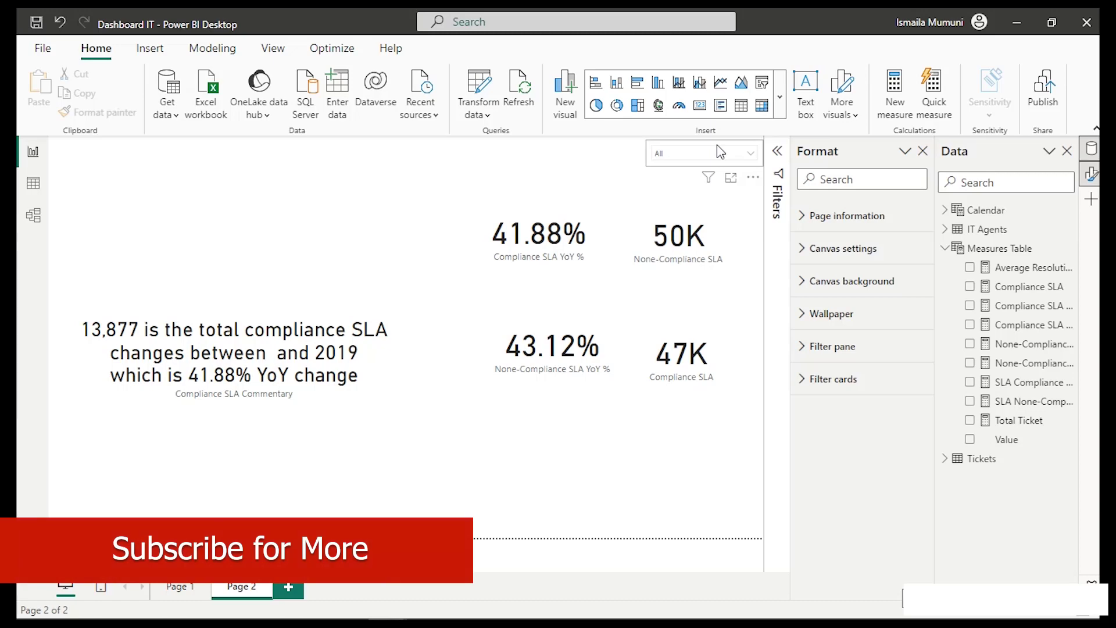
click(700, 153)
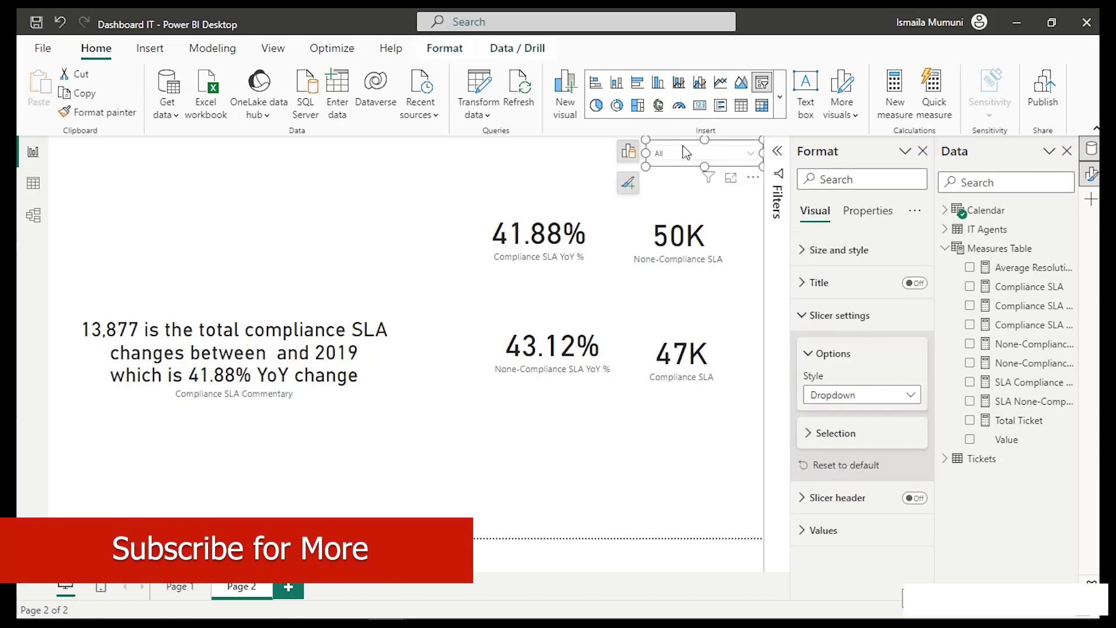
Turn on Single select for the year slicer, try 2017, then settle on 2016.
click(852, 436)
click(911, 456)
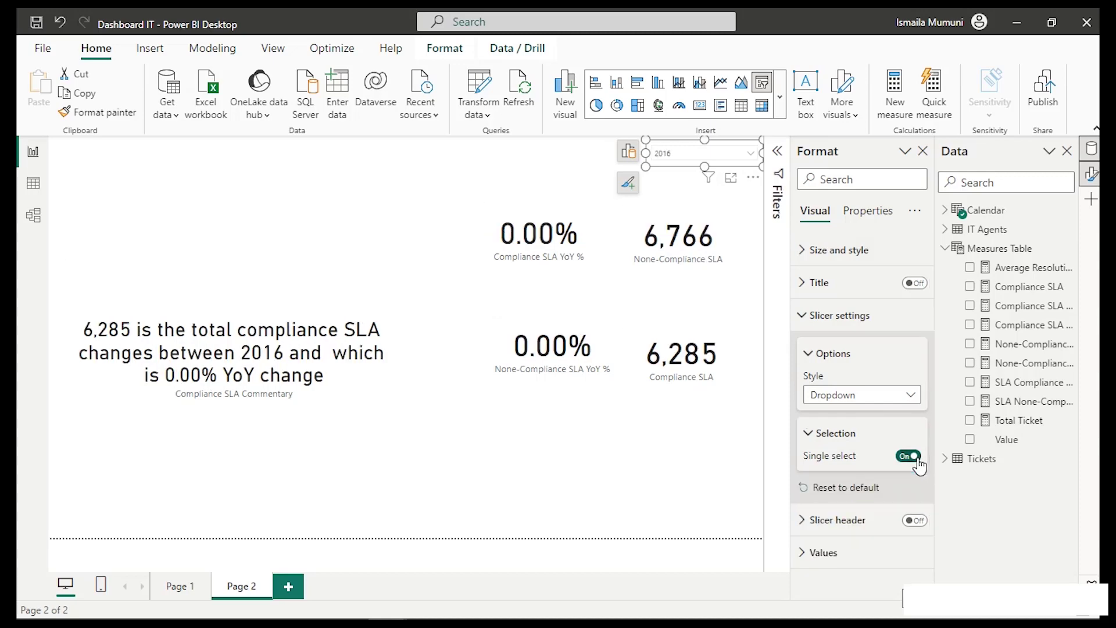
click(731, 163)
click(679, 182)
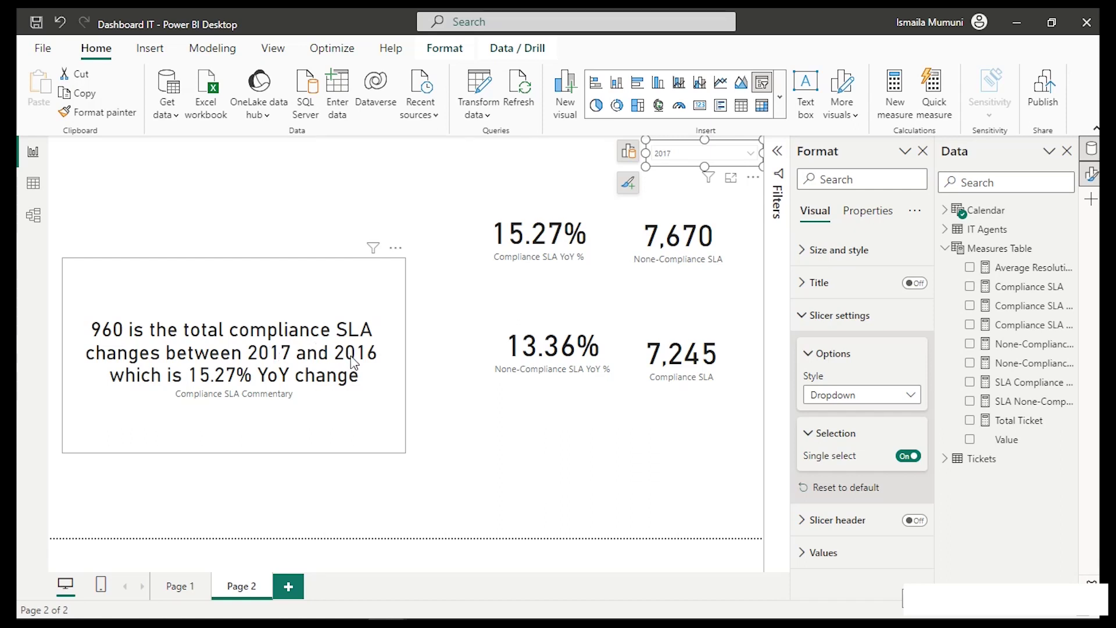
click(710, 155)
click(678, 168)
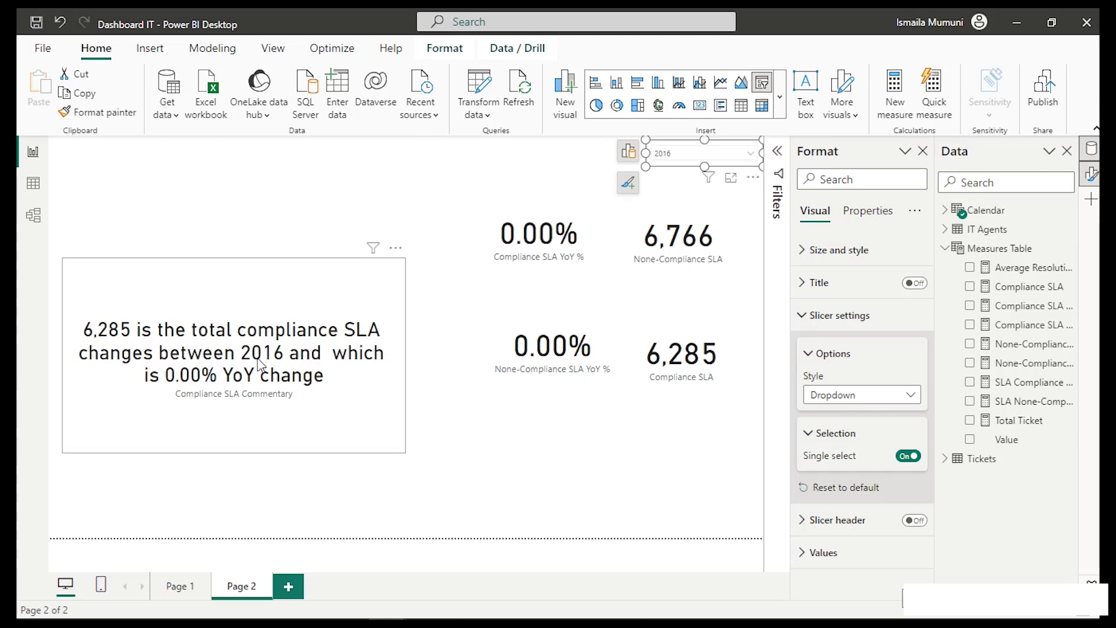
click(213, 296)
Insert IF(_PreviousComplianceYoYChange<>BLANK(), on a new line after RETURN in the commentary measure.
click(1031, 308)
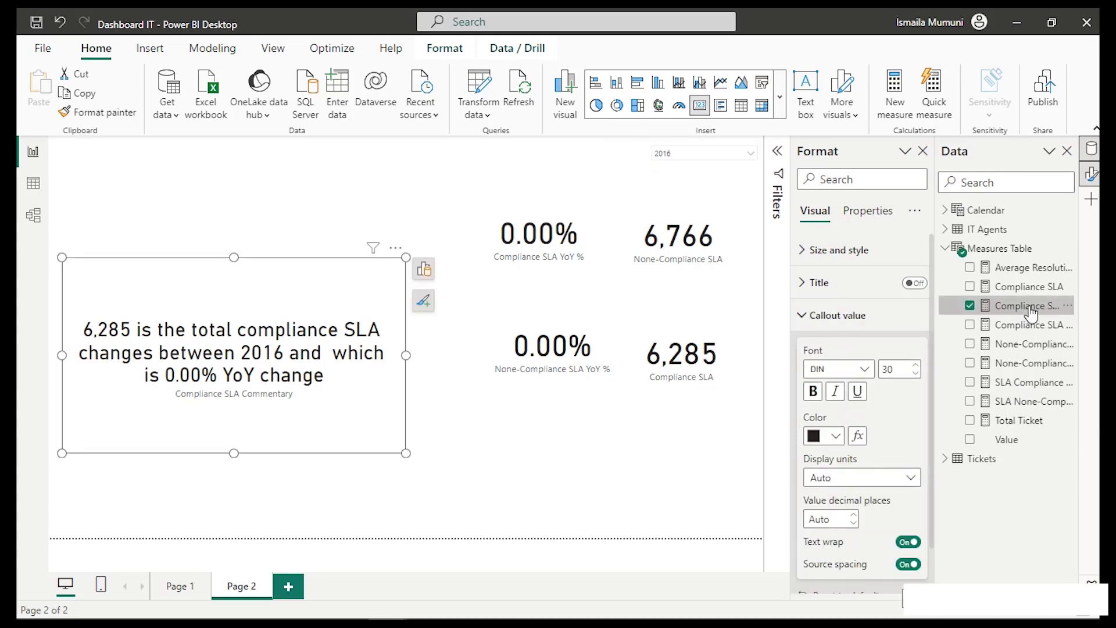
scroll(407, 371, down, 4)
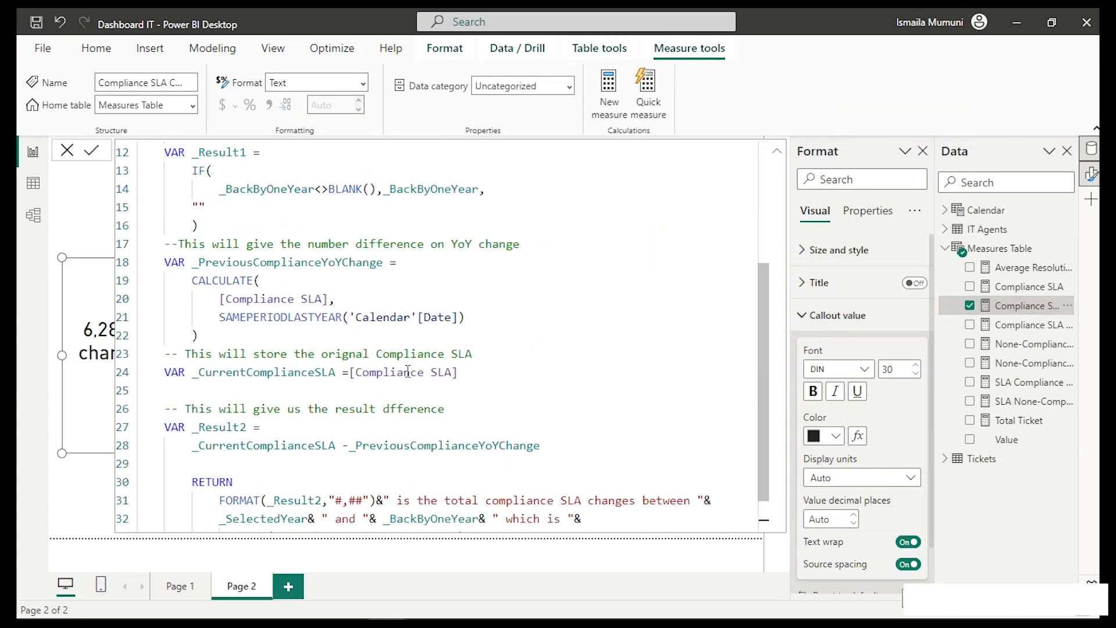
scroll(408, 370, down, 1)
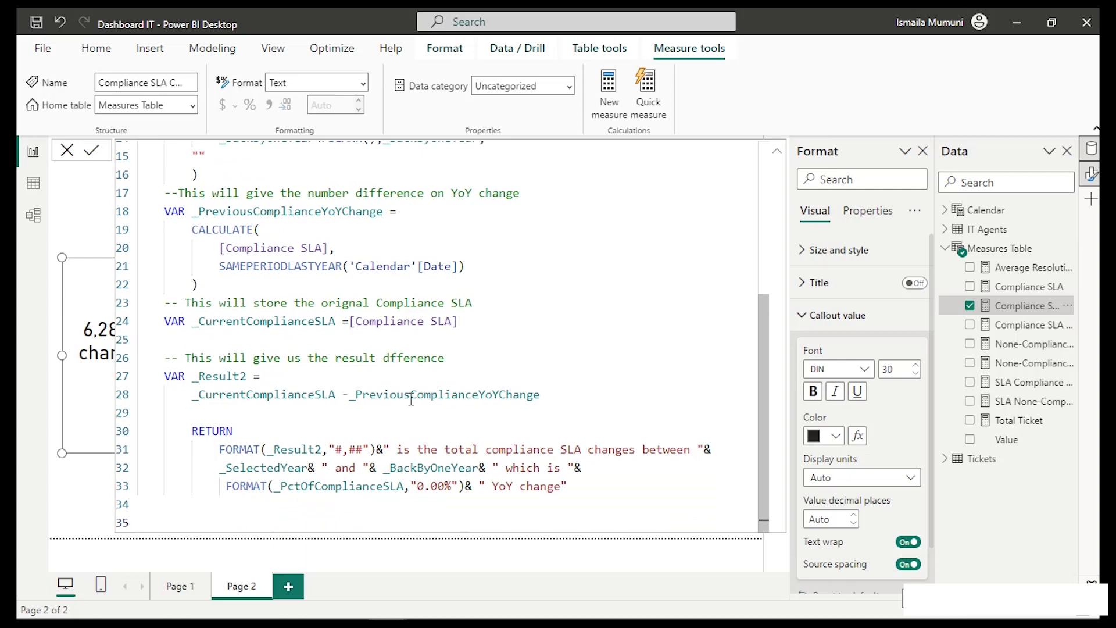
click(244, 430)
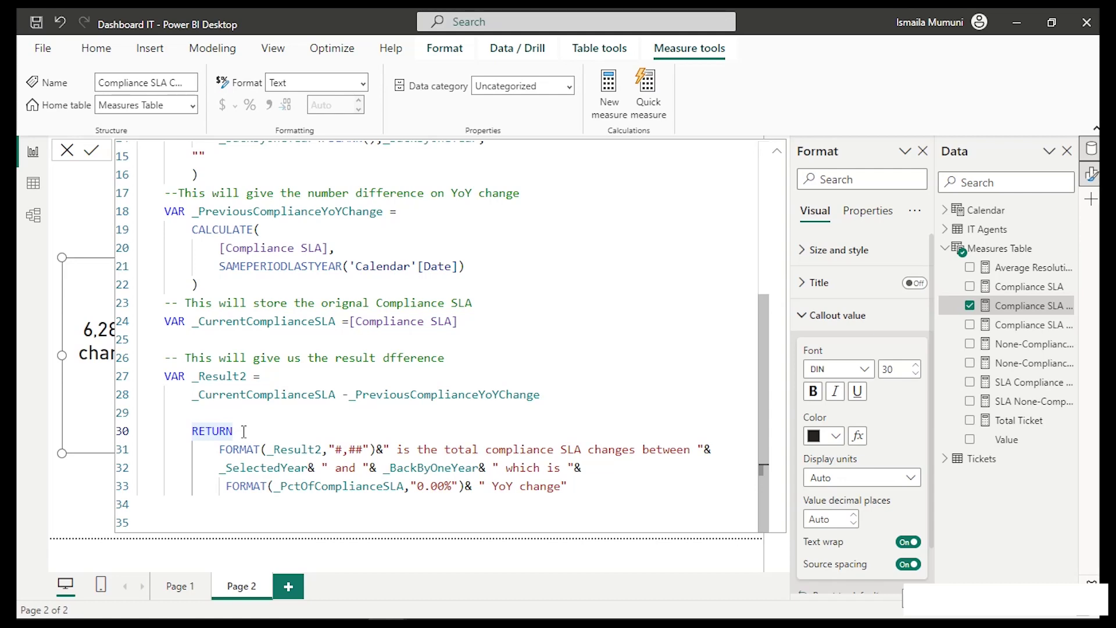
key(Return)
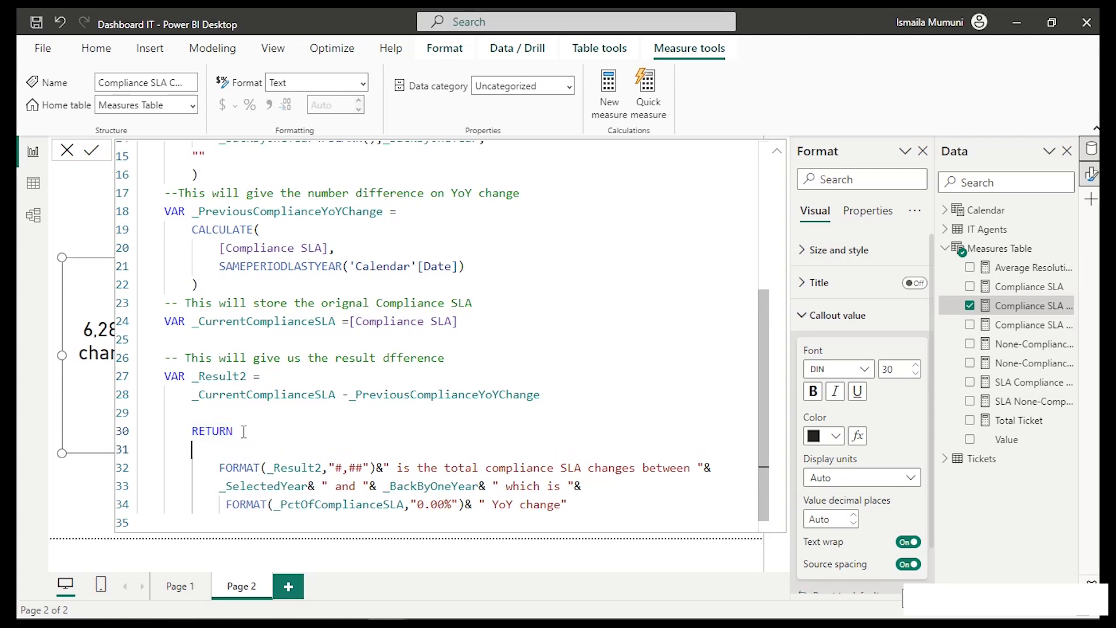
text(IF()
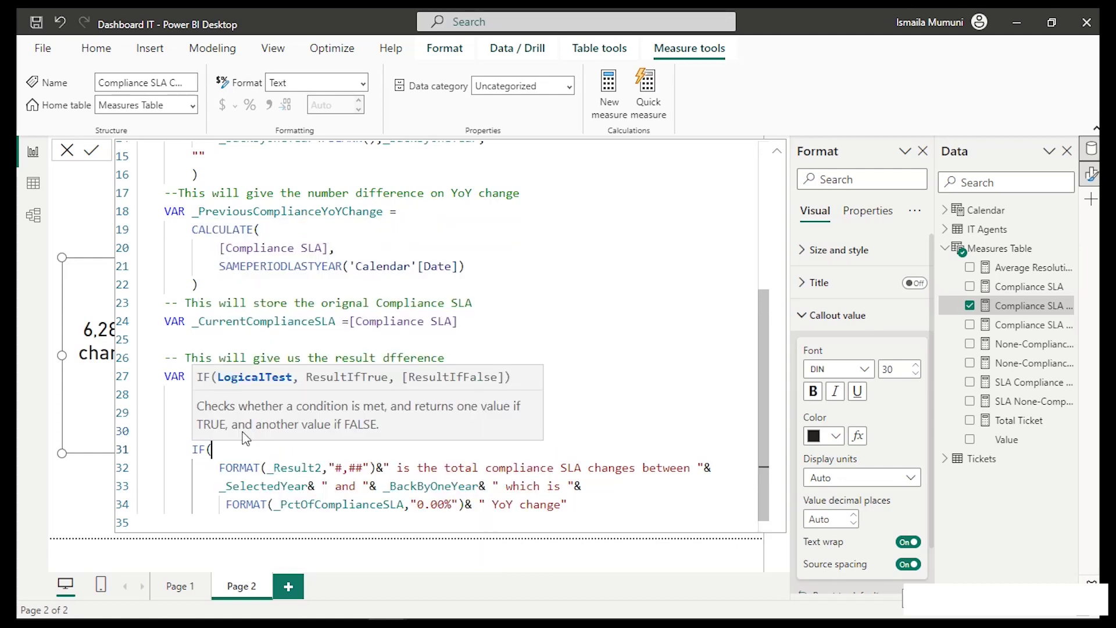
text(_)
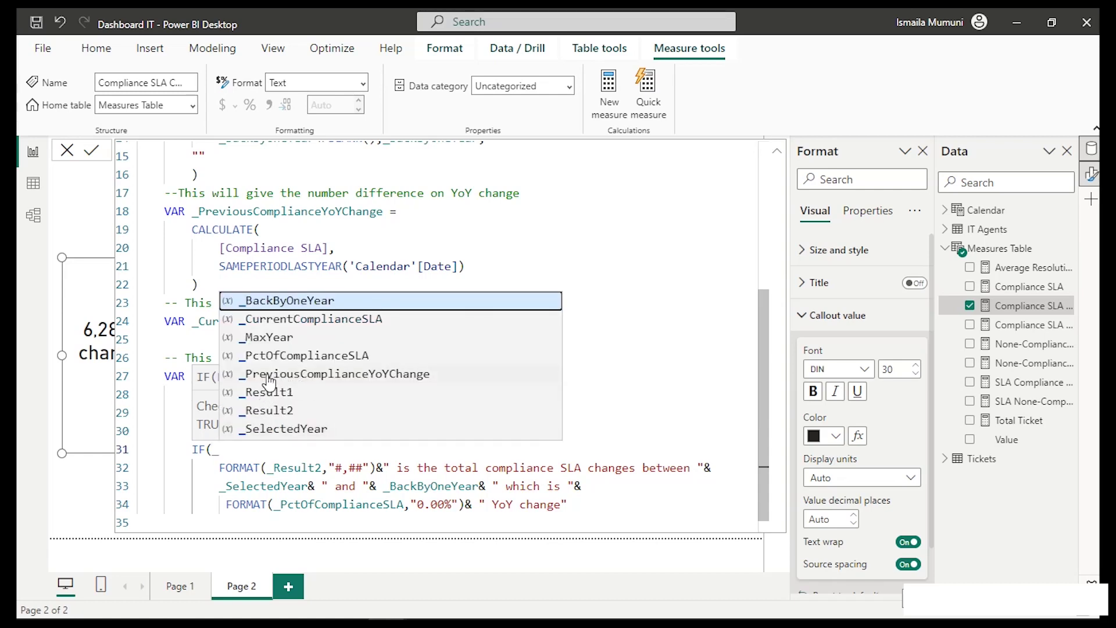
click(399, 375)
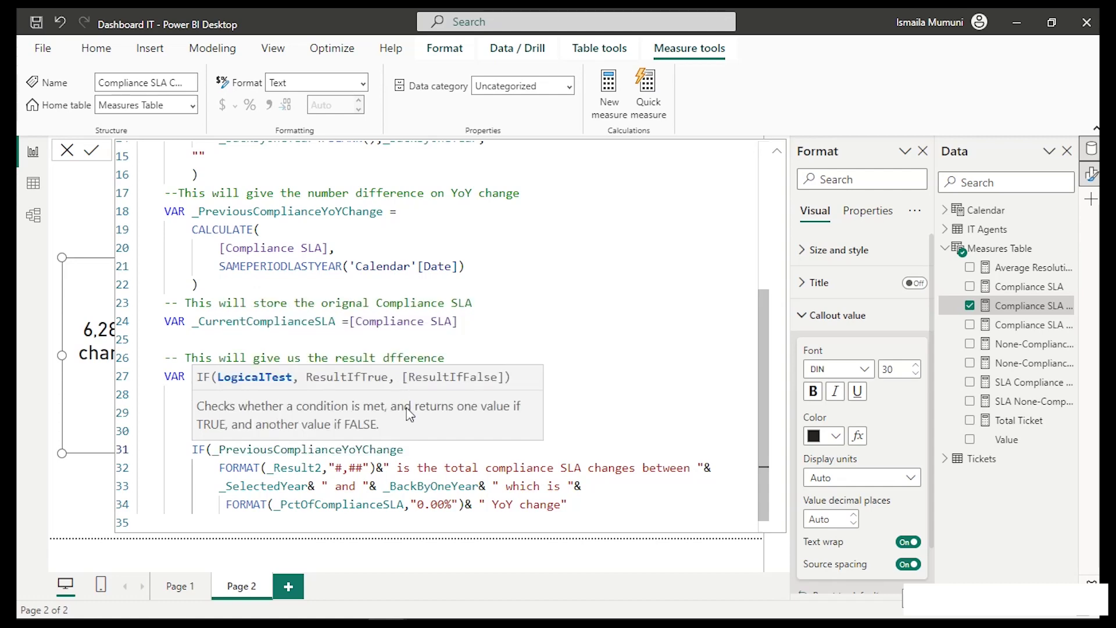
text(<>BL)
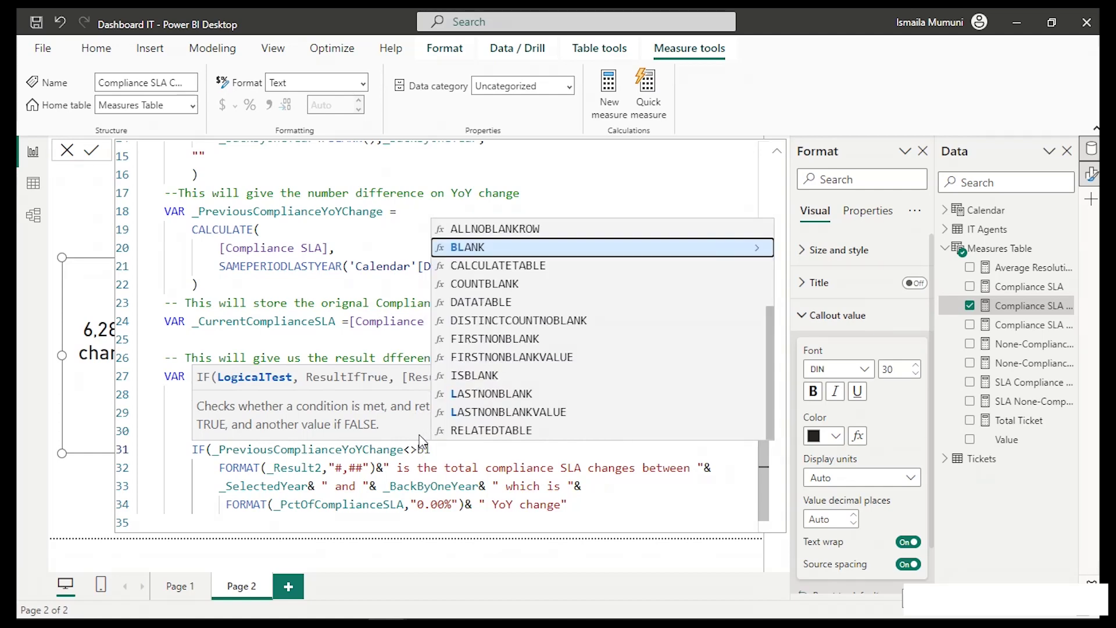
key(Tab)
text())
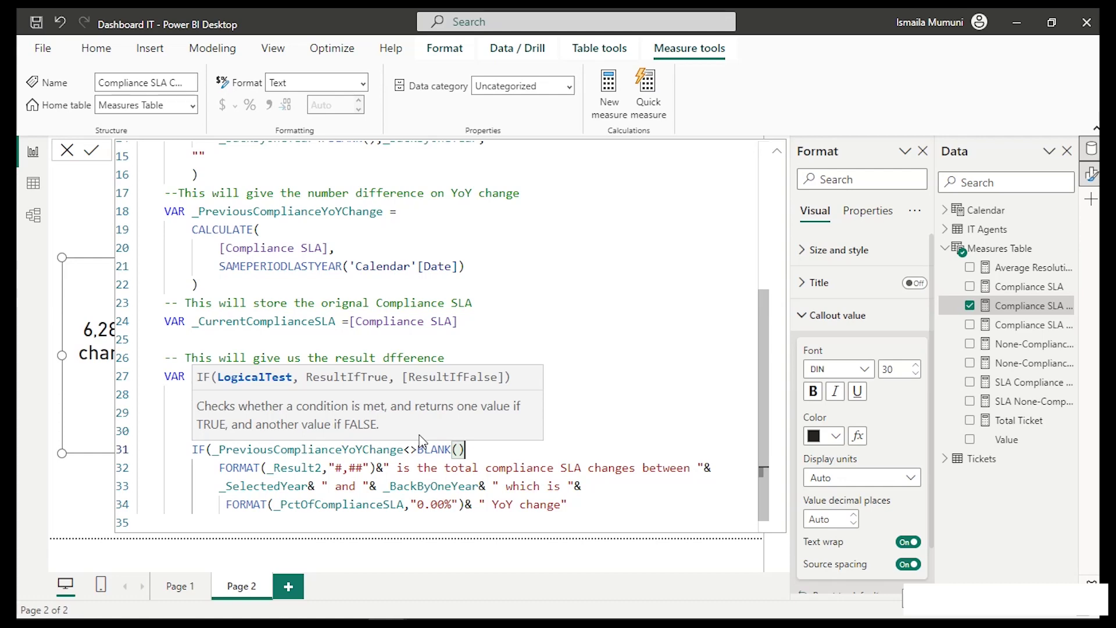
text(,)
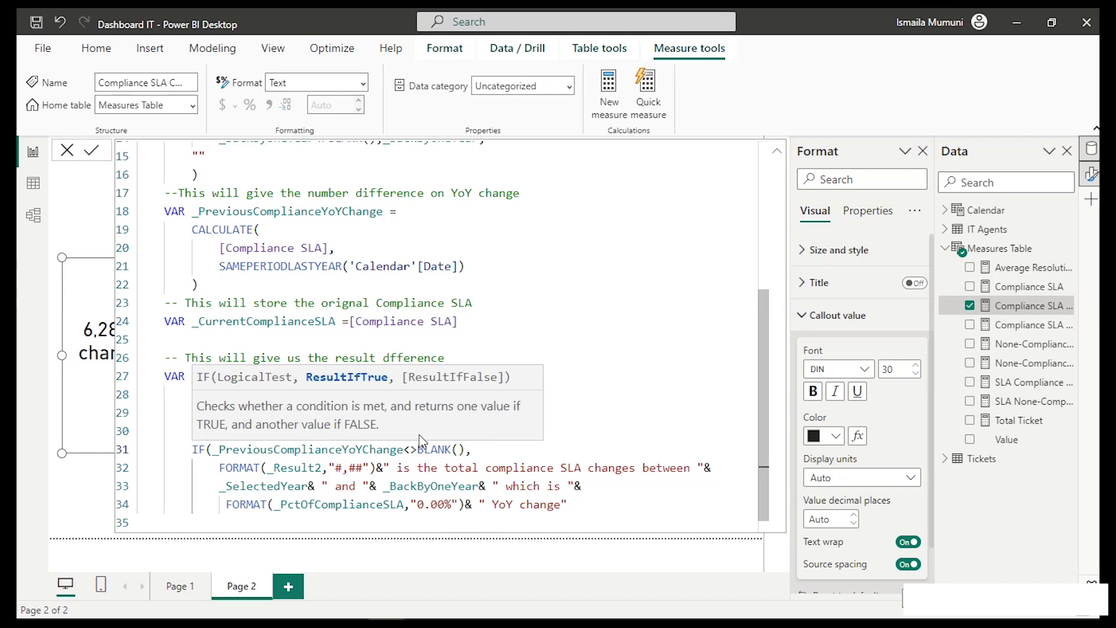
Add a comma after the YoY change sentence and start the fallback line with _SelectedYear.
drag(220, 468, 569, 487)
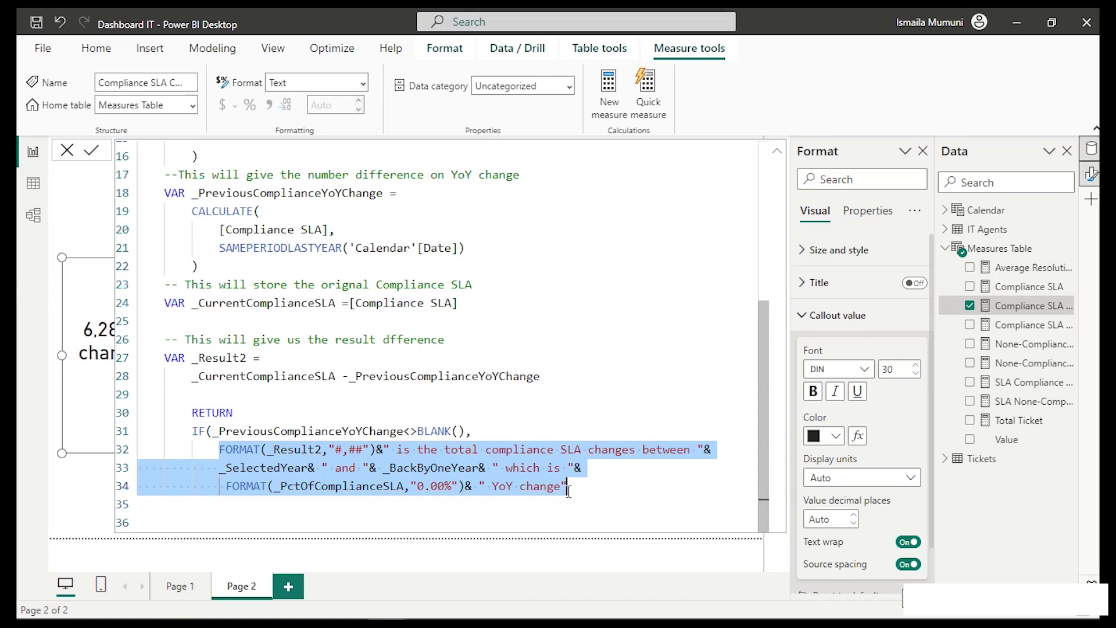
click(474, 432)
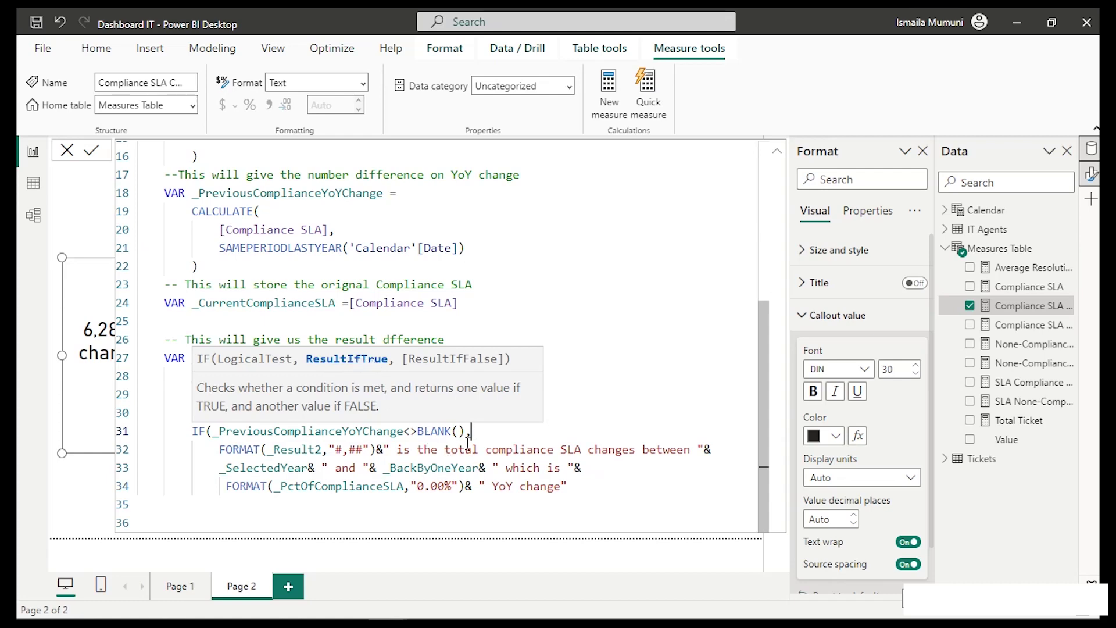
click(577, 491)
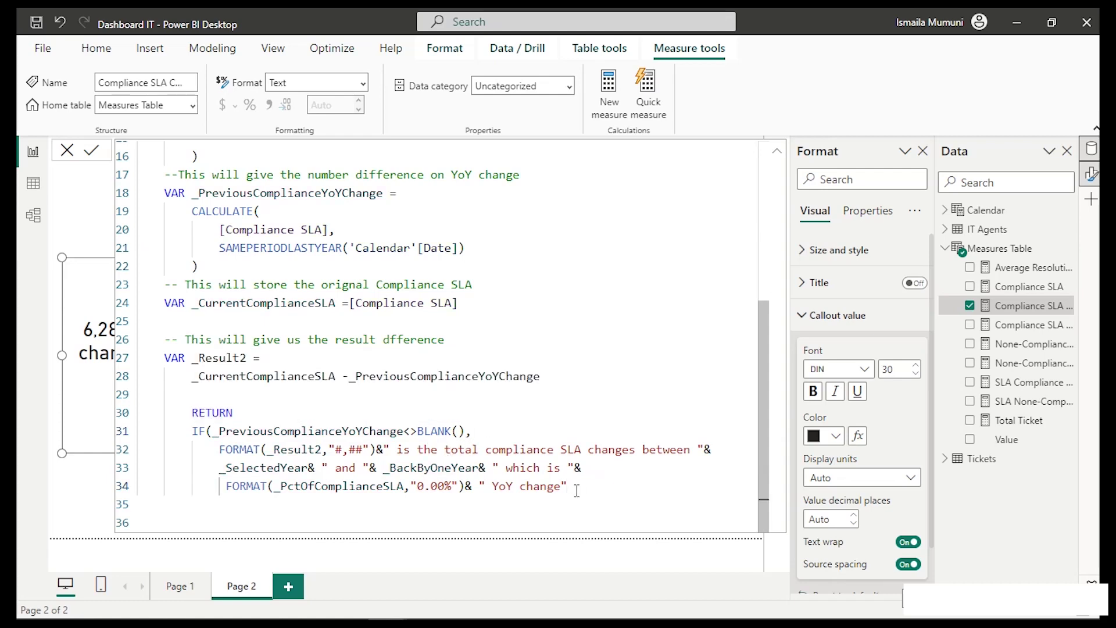
text(,)
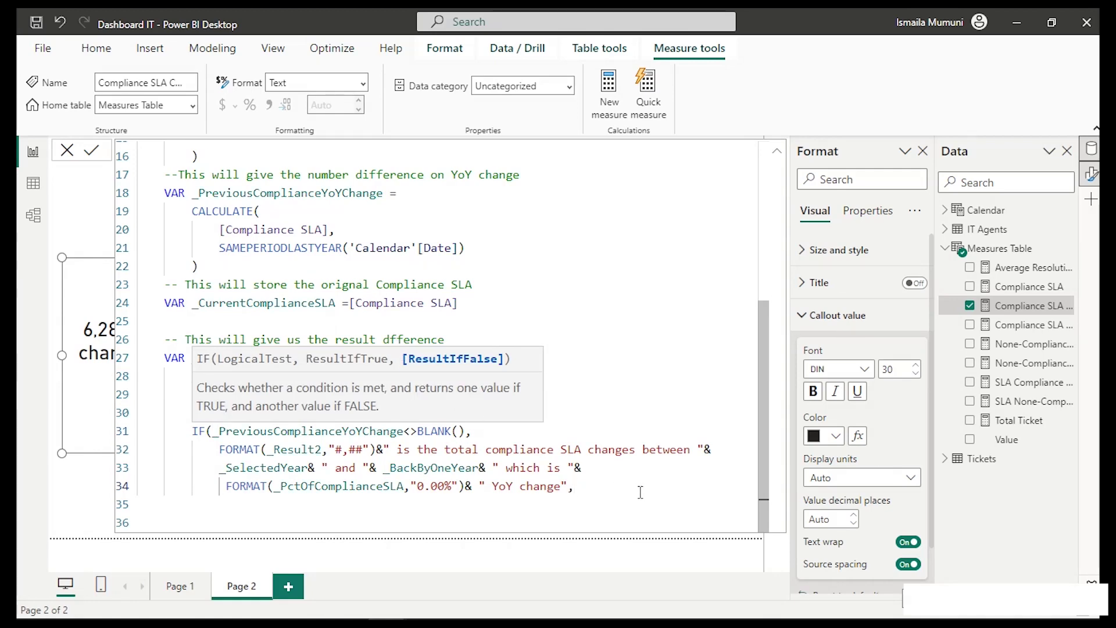
key(Return)
text(")
text(_)
key(BackSpace)
key(BackSpace)
text(_)
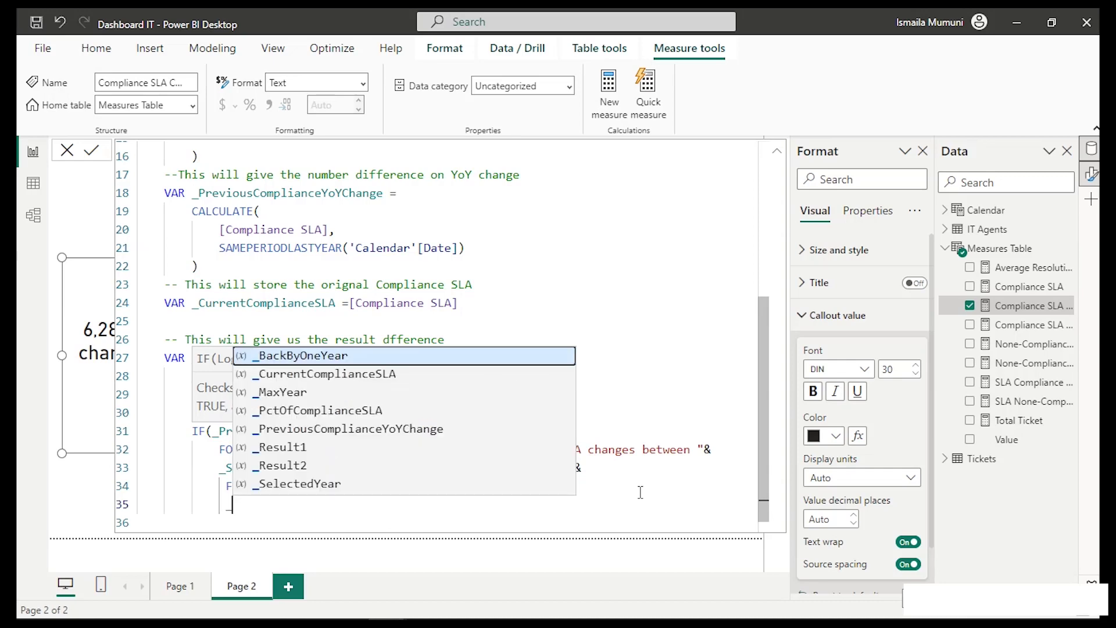
key(Down)
key(Down)
key(Down)
key(Down)
key(Down)
key(Down)
key(Down)
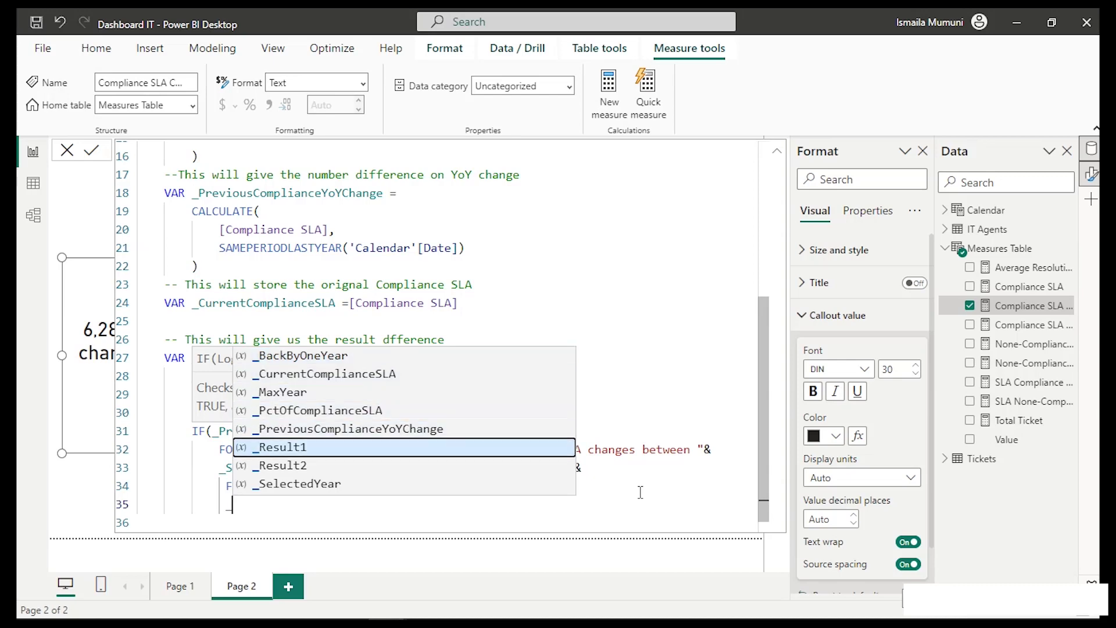
key(Tab)
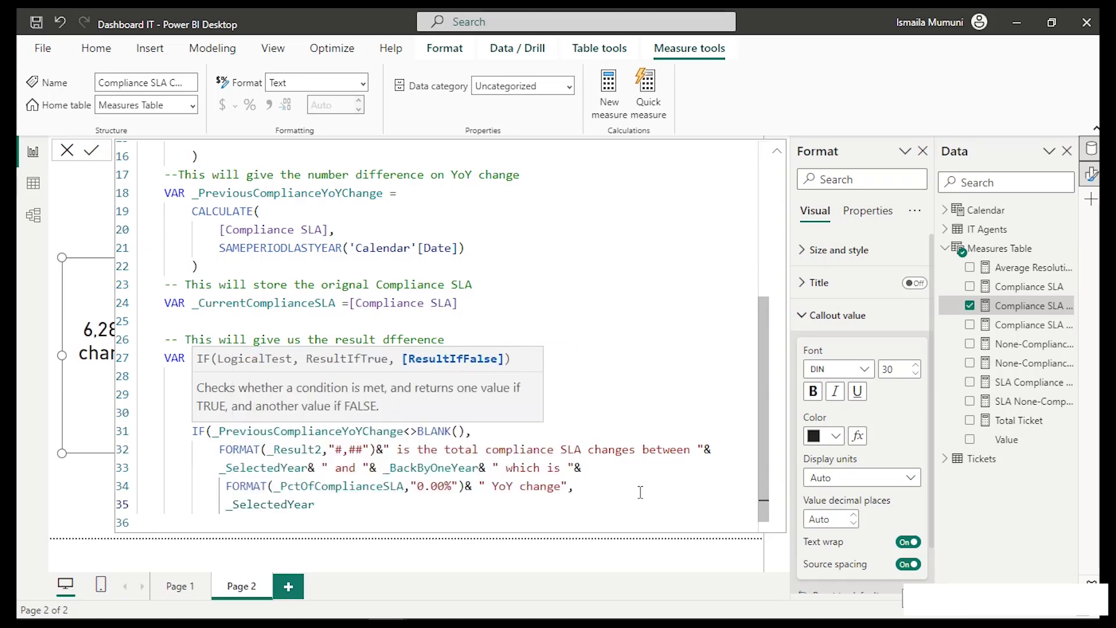
Append & "Has no previous year, select another year to see result", close the IF, and commit.
text(&")
text(is the)
key(BackSpace)
key(BackSpace)
key(BackSpace)
key(BackSpace)
key(BackSpace)
key(BackSpace)
key(BackSpace)
text(Has no previous )
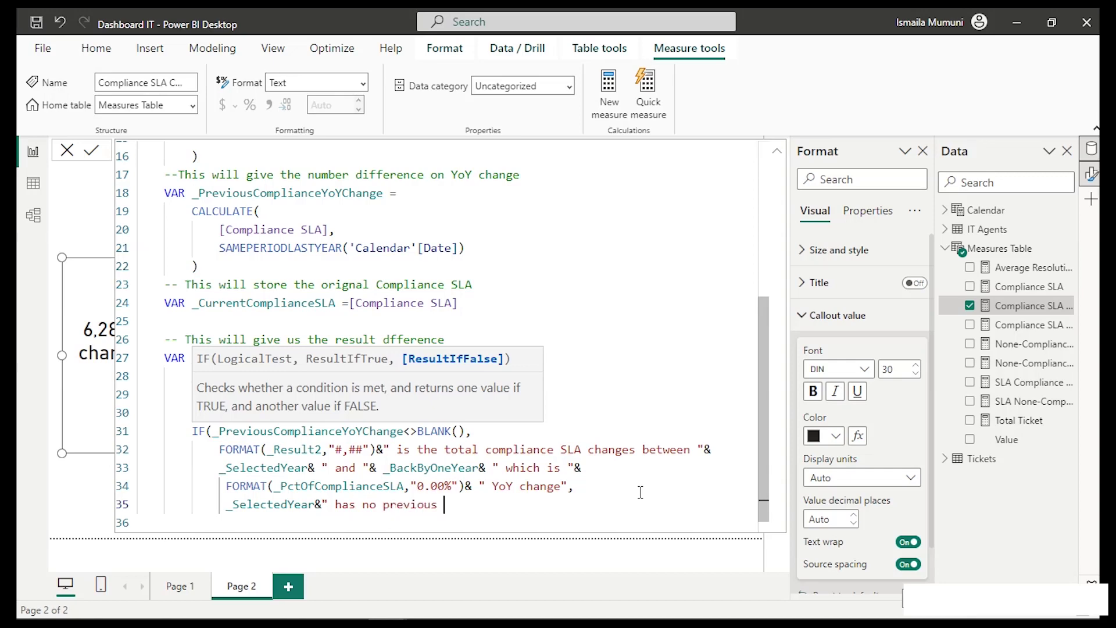
text(year, selecte)
key(BackSpace)
text(another year )
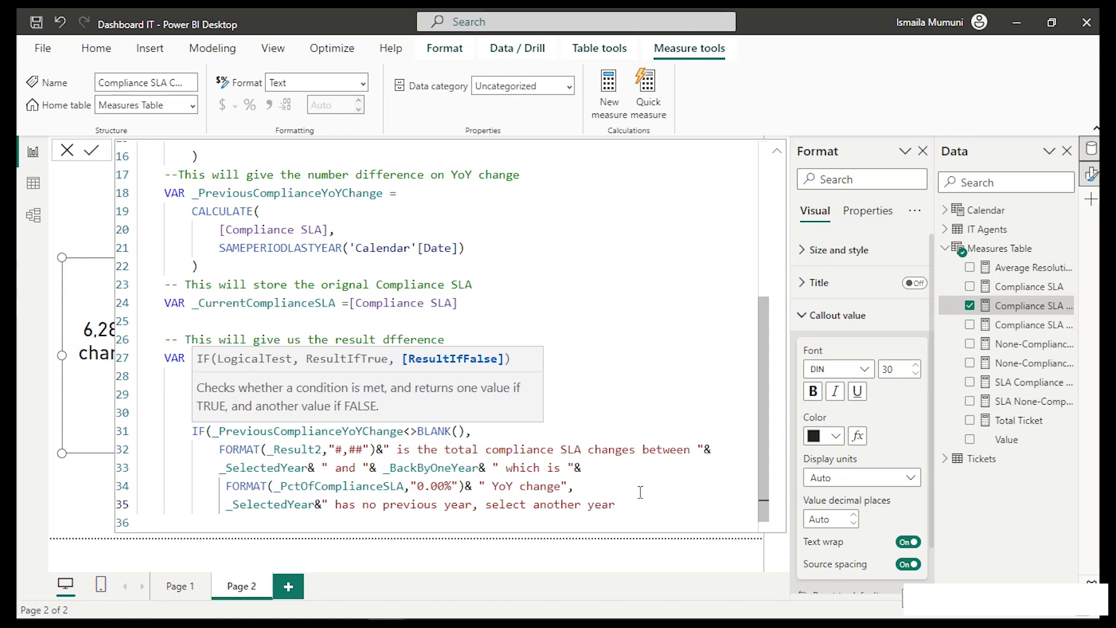
text(to see result)
text(")
key(Return)
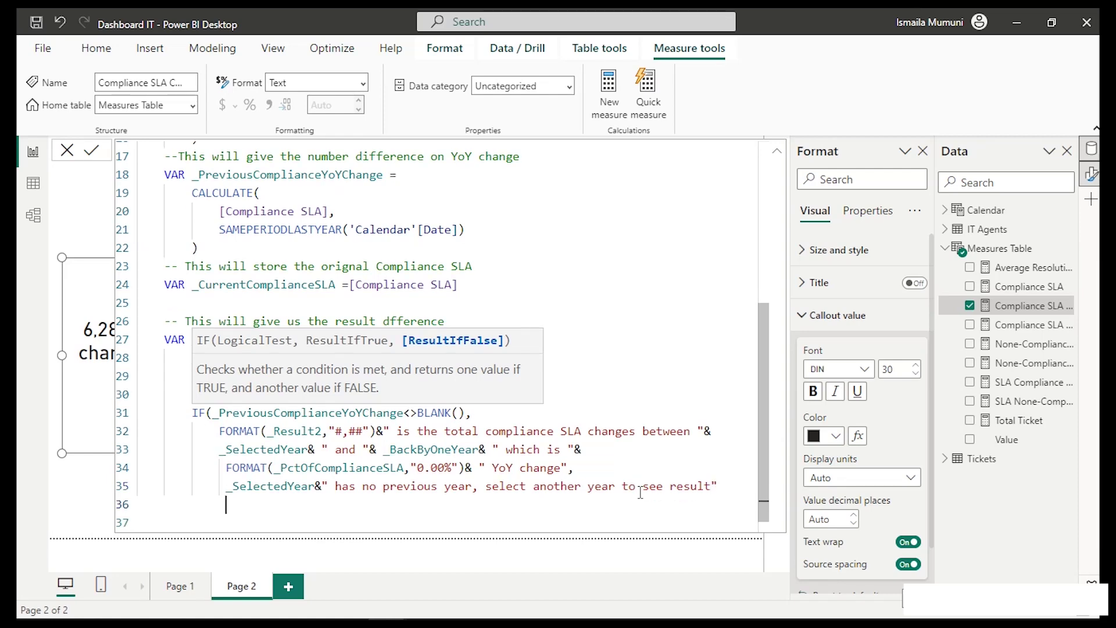
text())
click(640, 492)
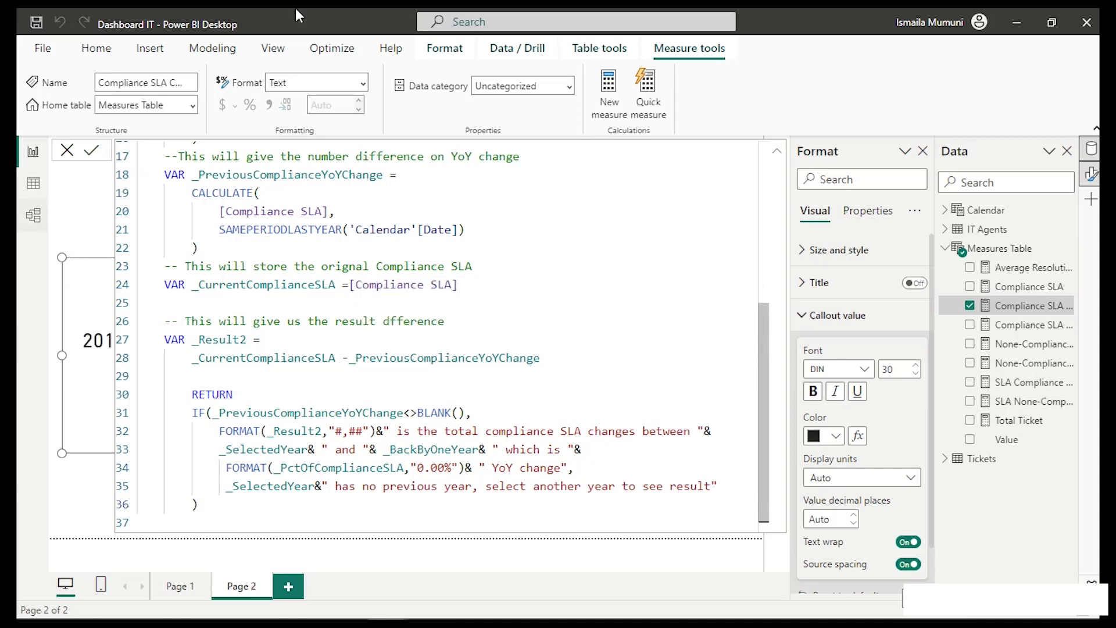
click(982, 459)
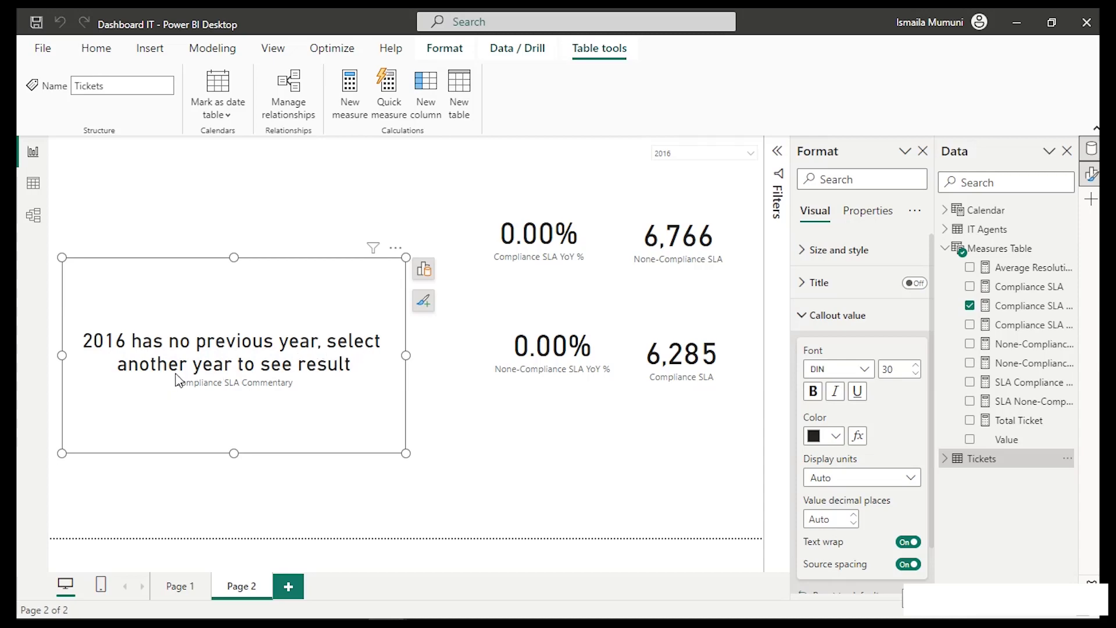
Set the year slicer to 2017 and shrink the commentary card so its text wraps onto four lines.
click(685, 154)
click(672, 189)
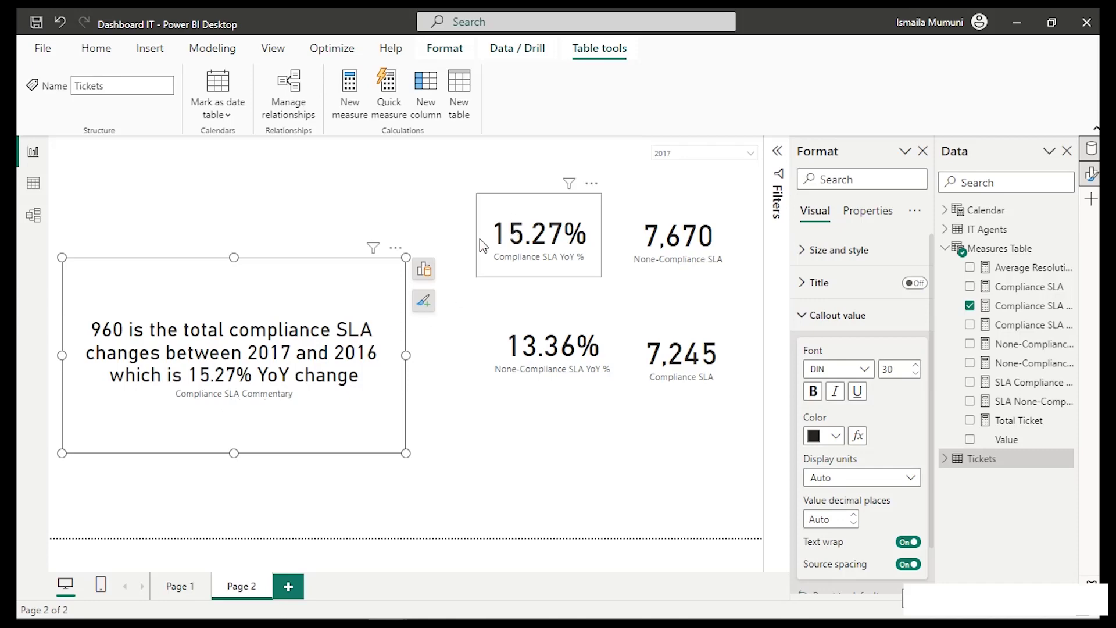
drag(405, 452, 454, 298)
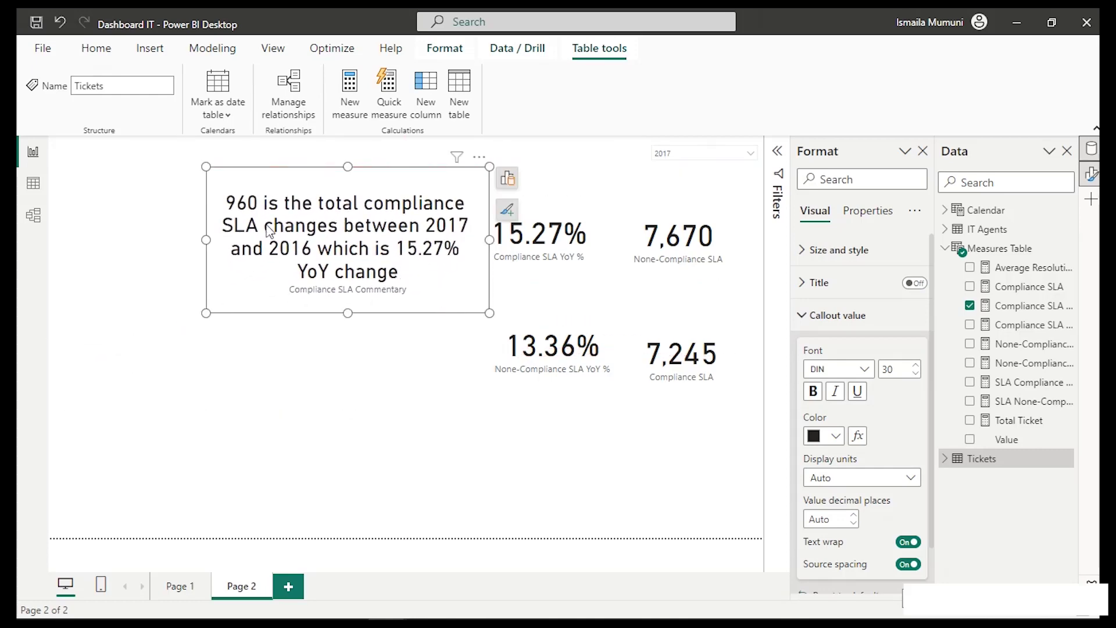
click(96, 50)
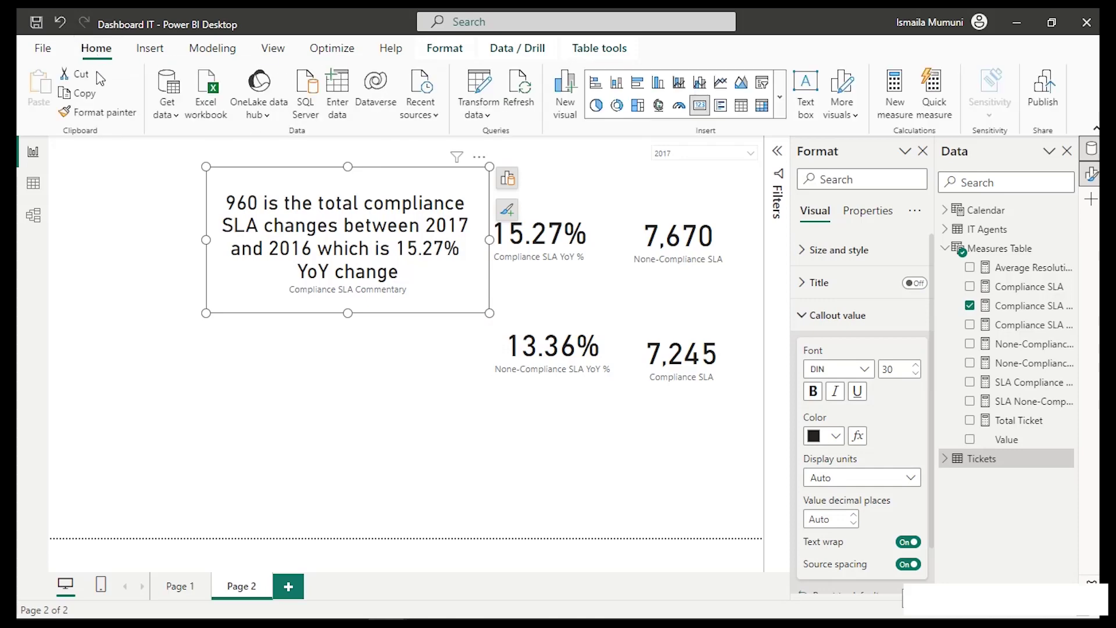
Duplicate the commentary card and place the copy below the original.
key(ctrl+c)
key(ctrl+v)
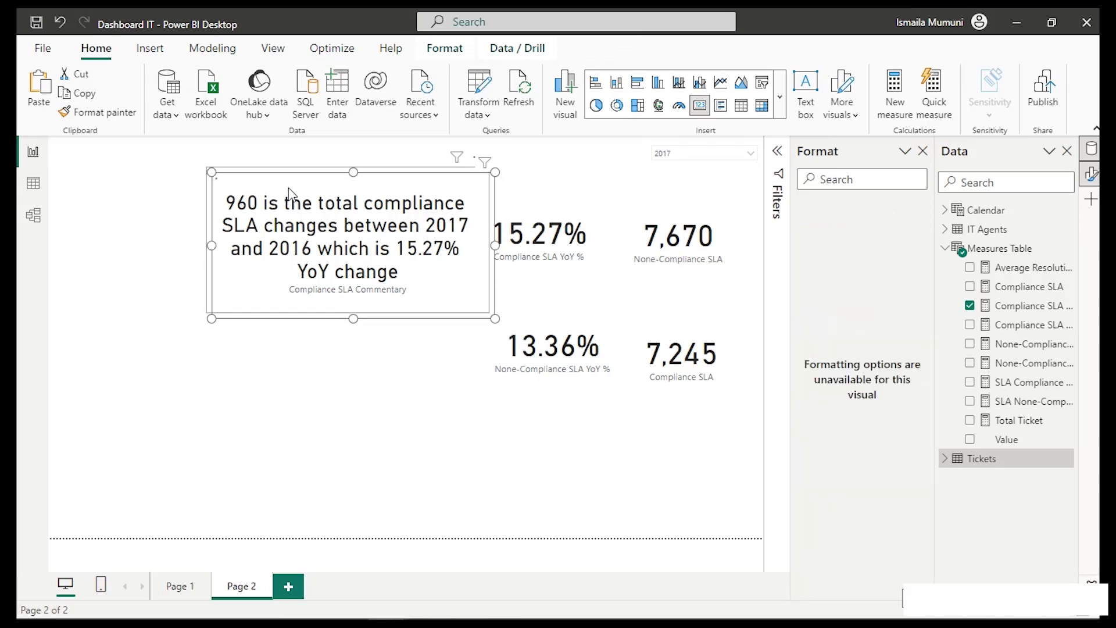
drag(289, 194, 282, 340)
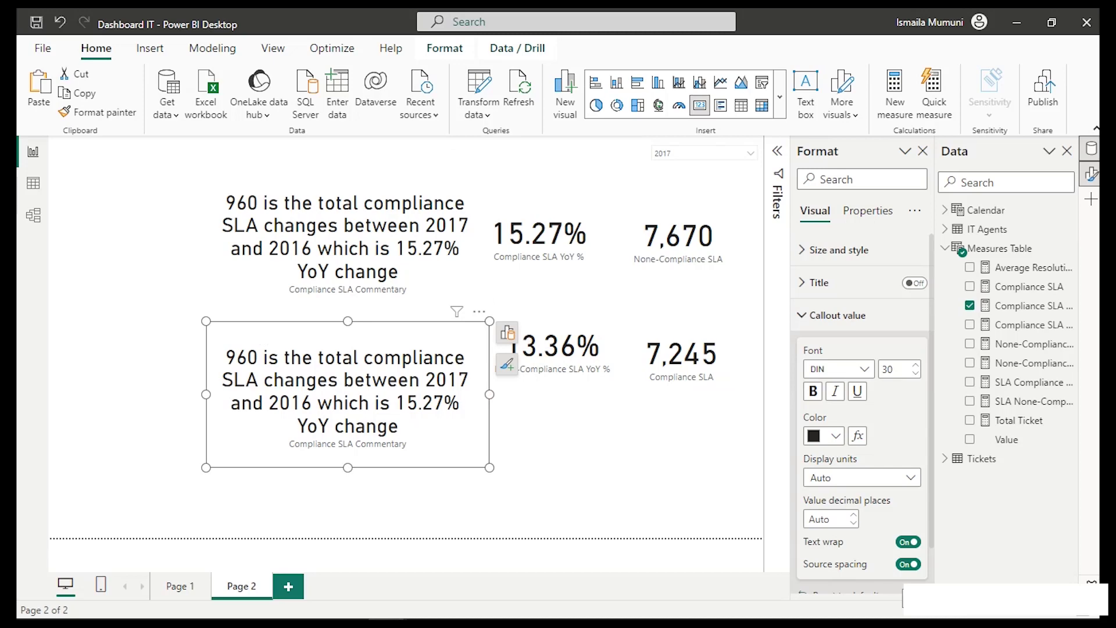
Select the entire Compliance SLA Commentary formula and create a new blank measure.
click(1040, 312)
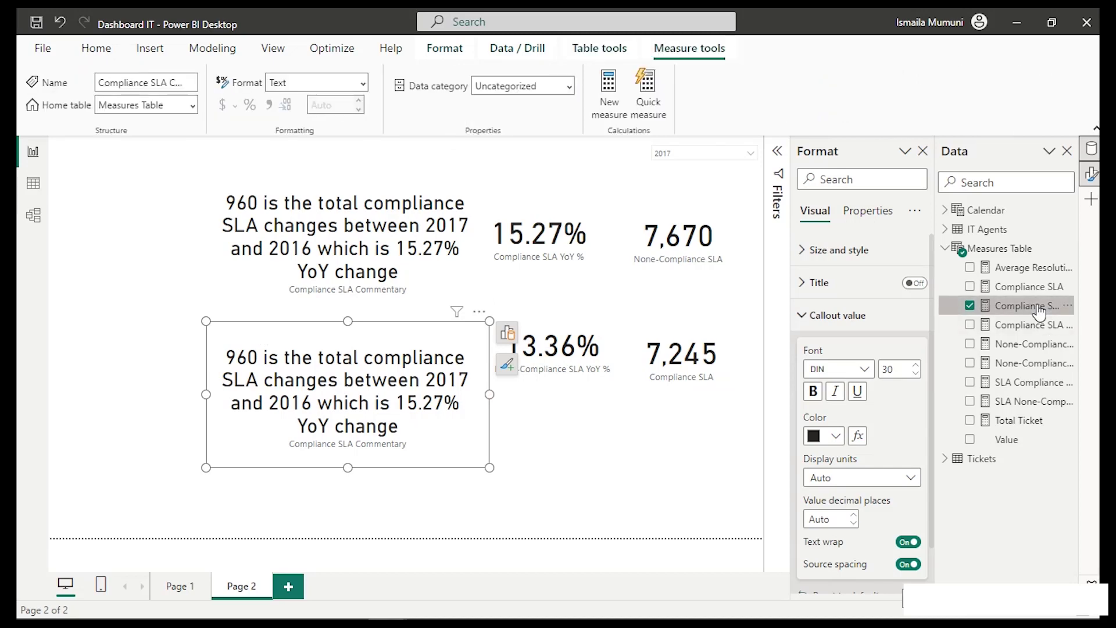
click(452, 223)
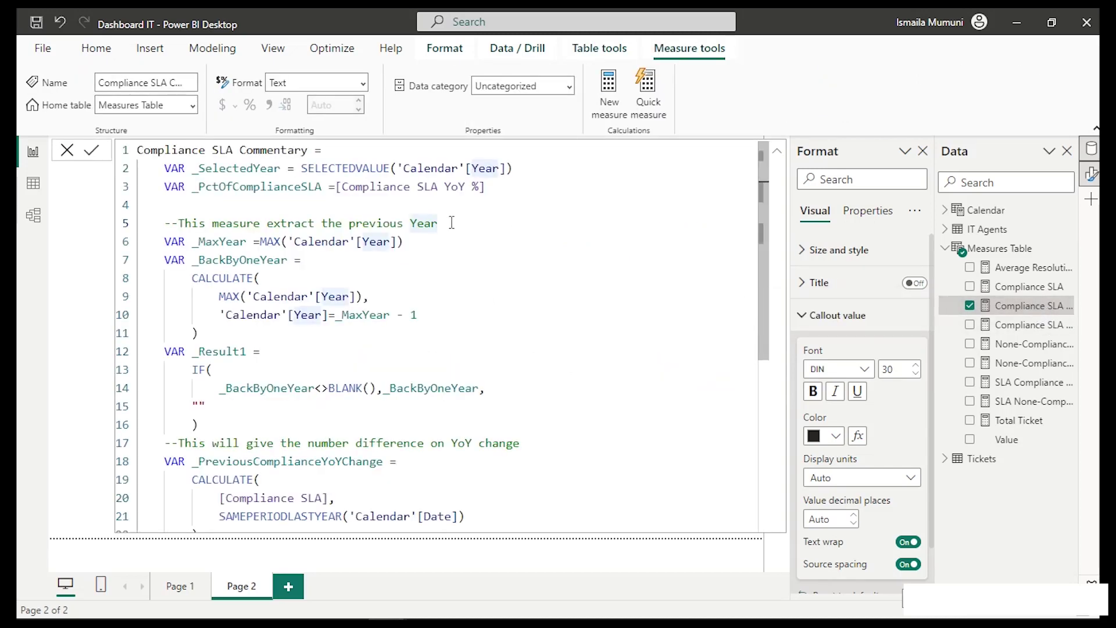
key(ctrl+a)
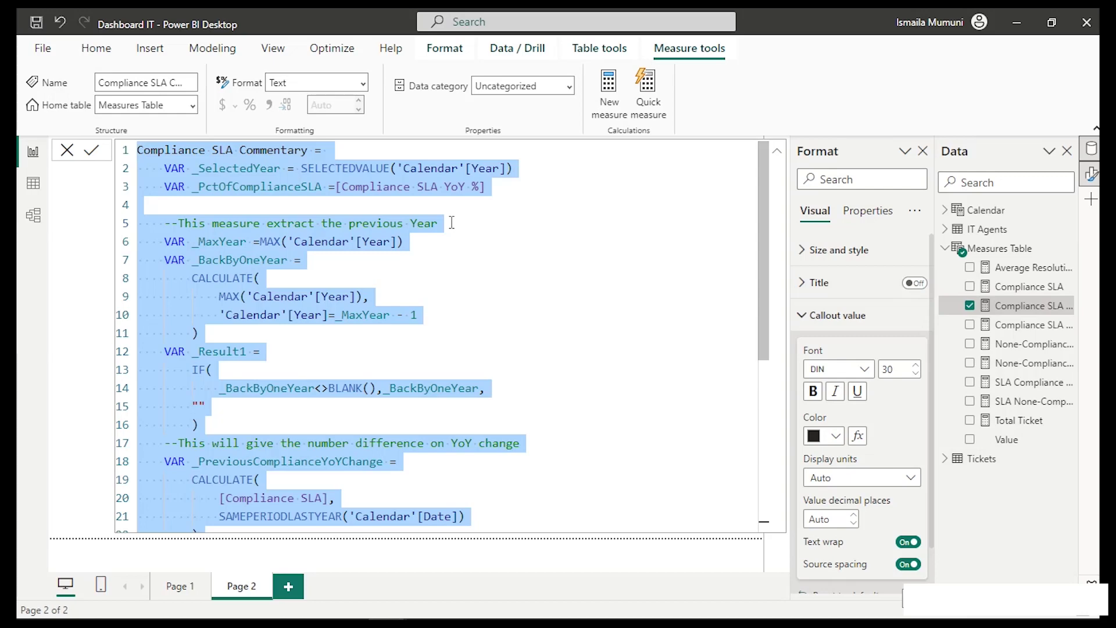
click(607, 97)
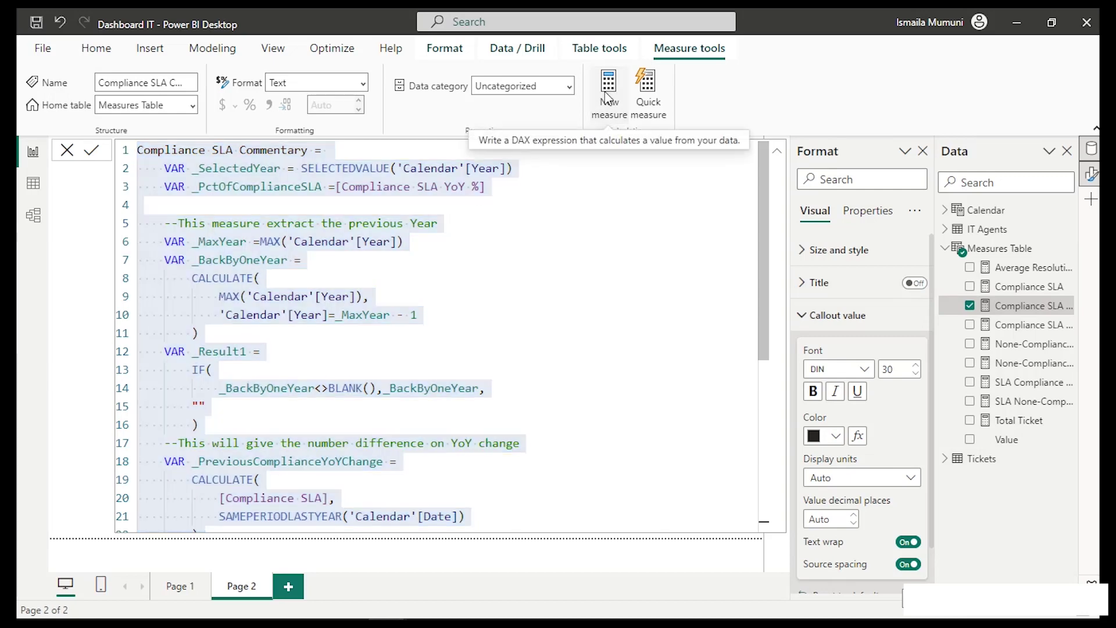
click(606, 97)
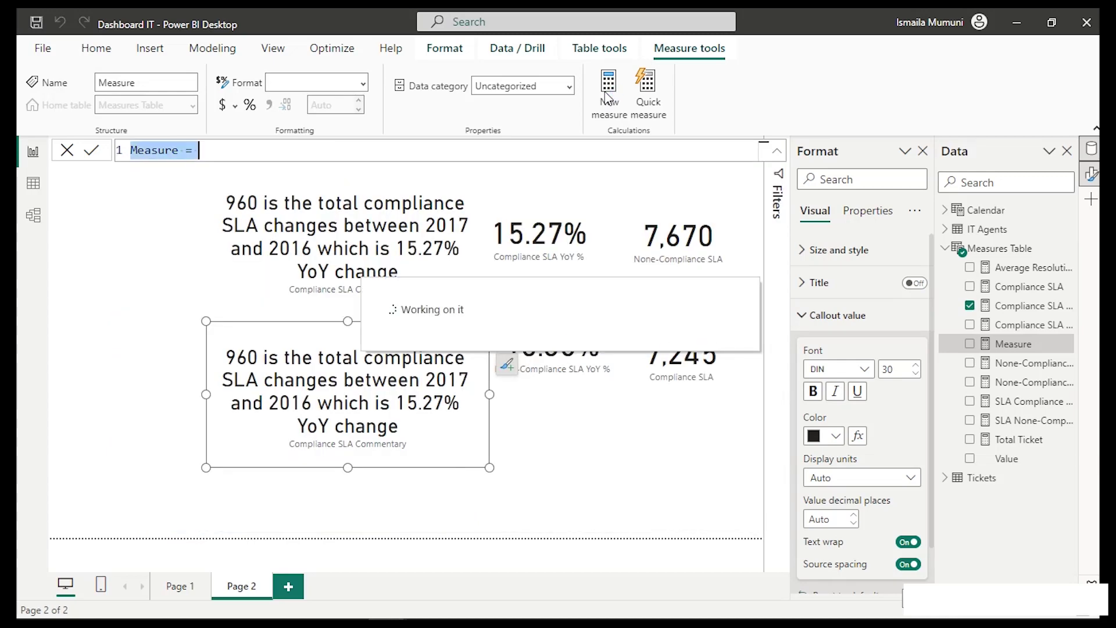
Paste the commentary DAX, rename it None-Compliance SLA Commentary, and reference [None-Compliance SLA YoY %] on line 3.
key(ctrl+v)
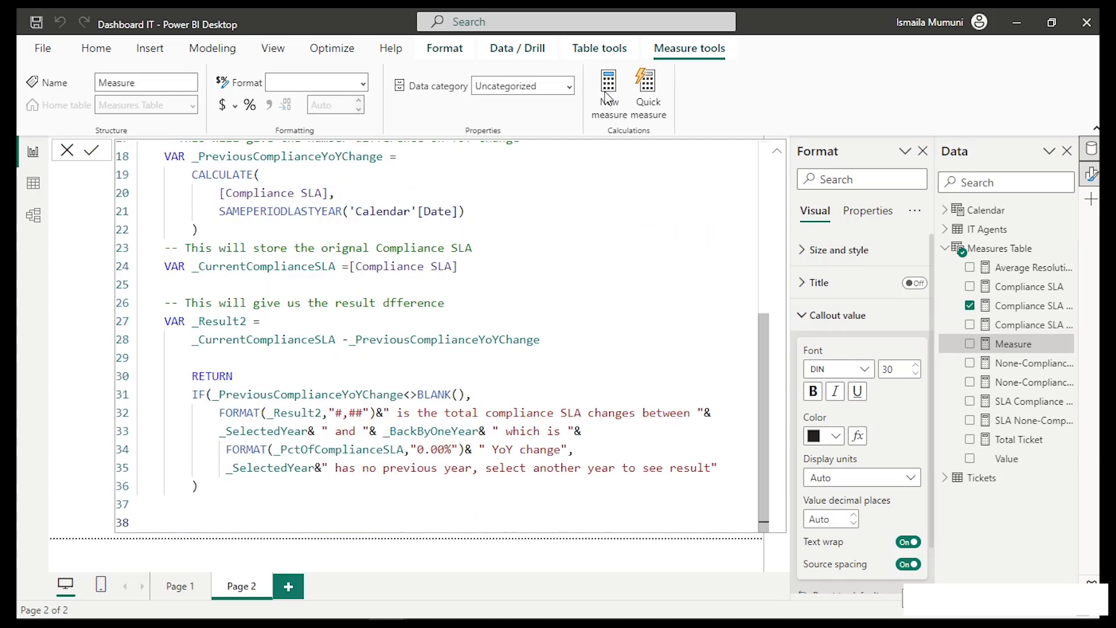
scroll(416, 257, up, 3)
scroll(416, 257, up, 3)
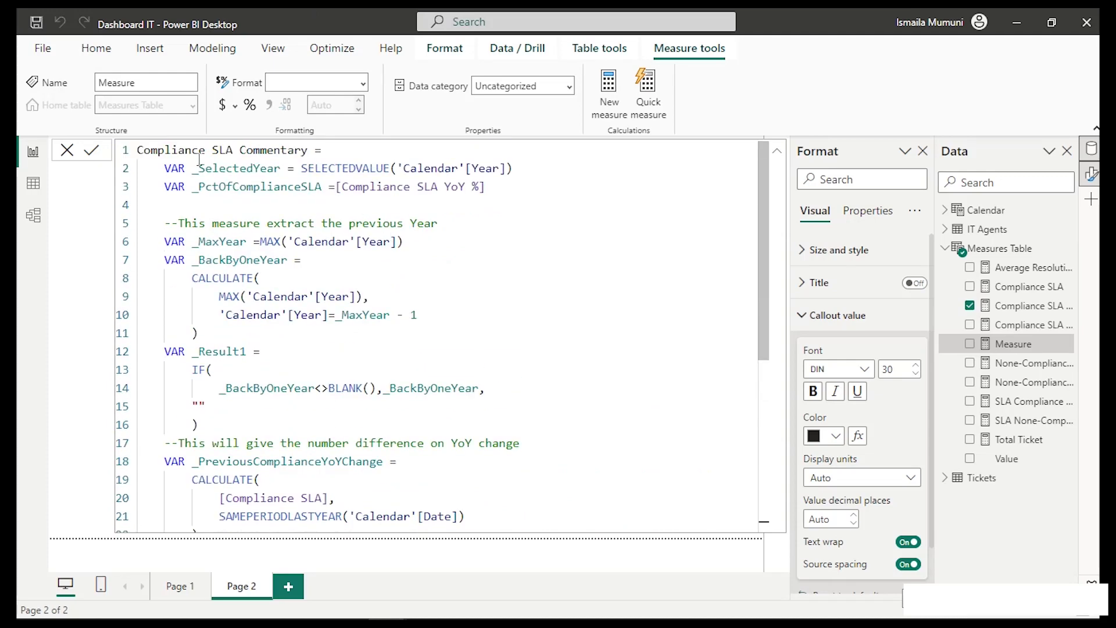
click(138, 150)
text(None-)
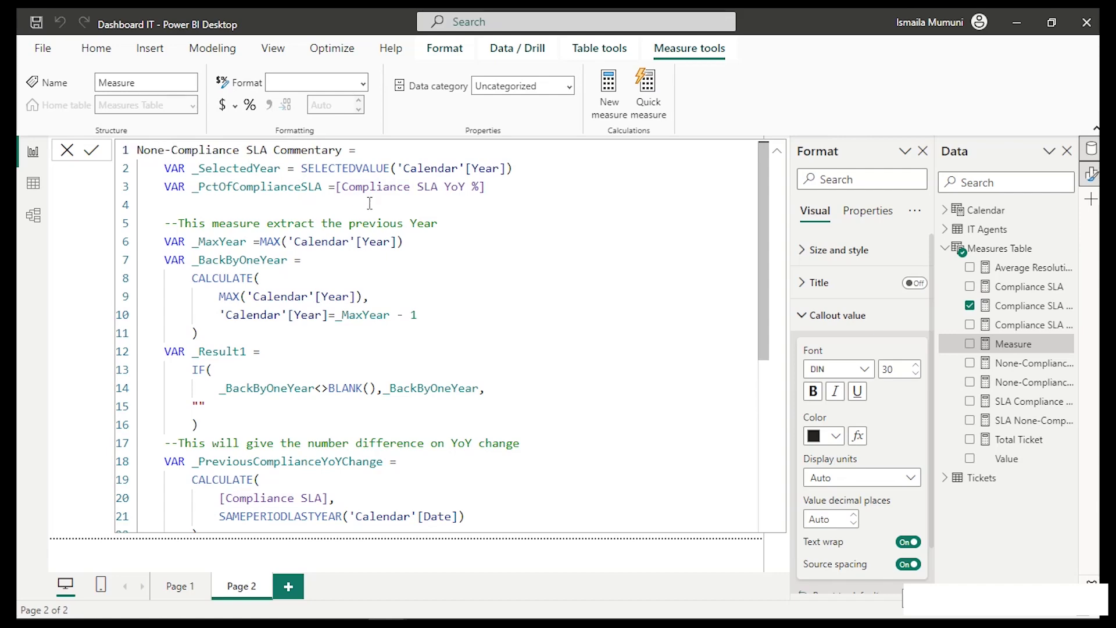
click(343, 188)
text(no)
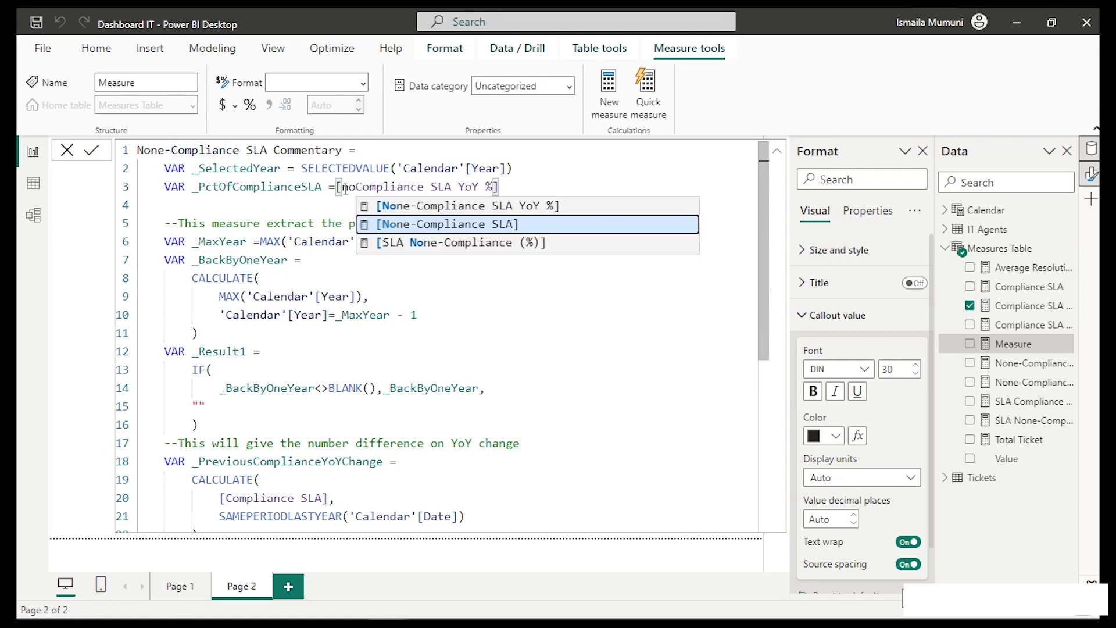
key(Tab)
key(BackSpace)
key(BackSpace)
key(BackSpace)
key(BackSpace)
key(BackSpace)
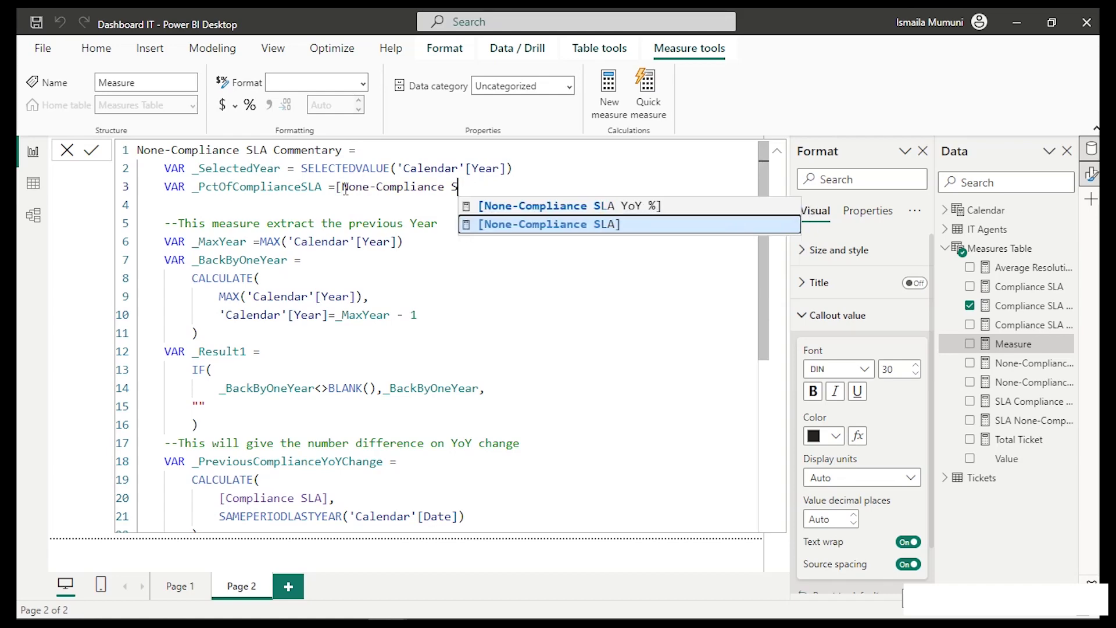
key(Tab)
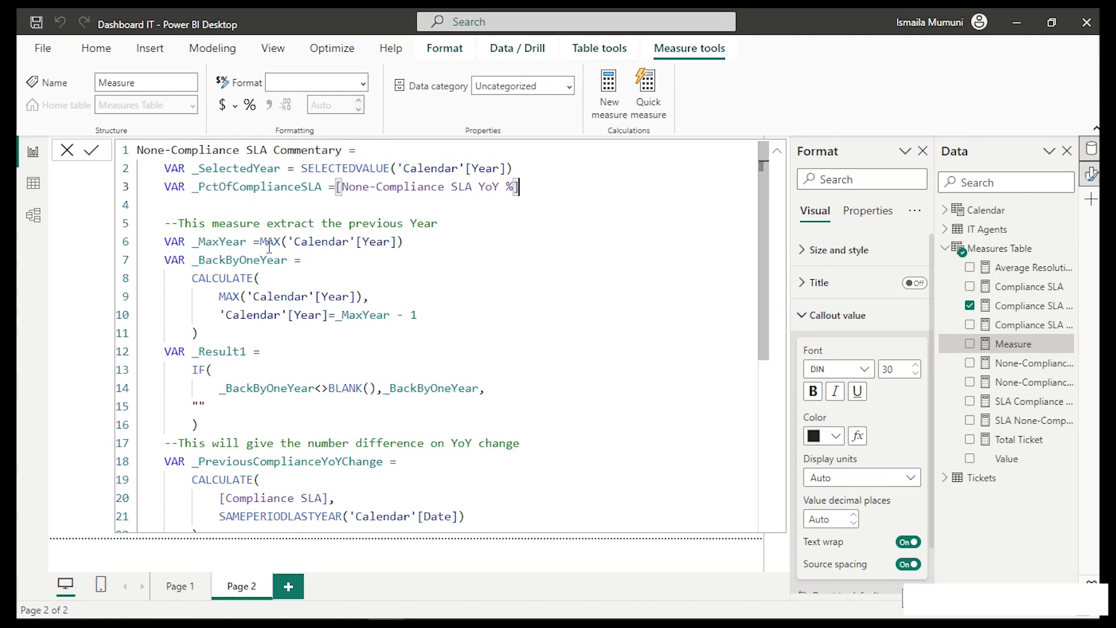
scroll(270, 250, down, 2)
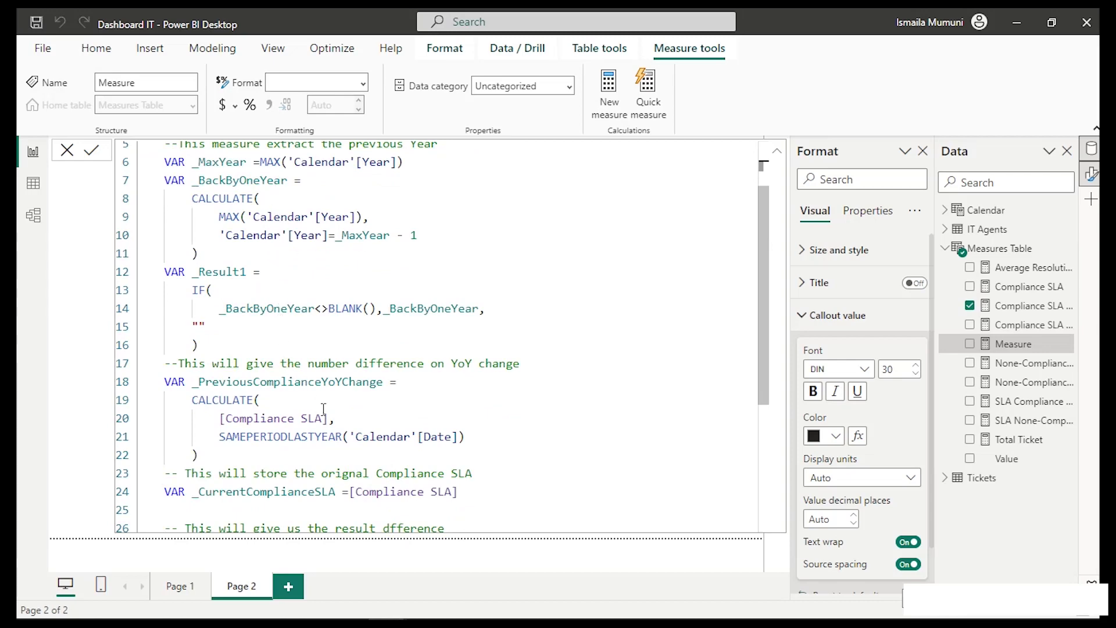
Replace the [Compliance SLA] reference on line 20 with [None-Compliance SLA YoY %].
drag(329, 418, 218, 418)
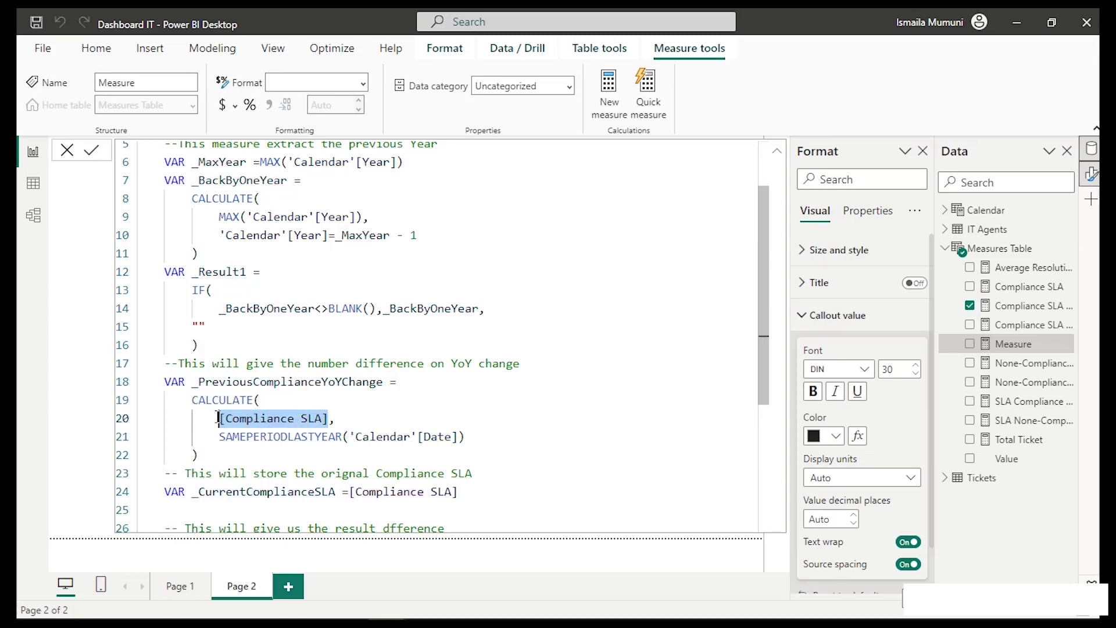
text([,)
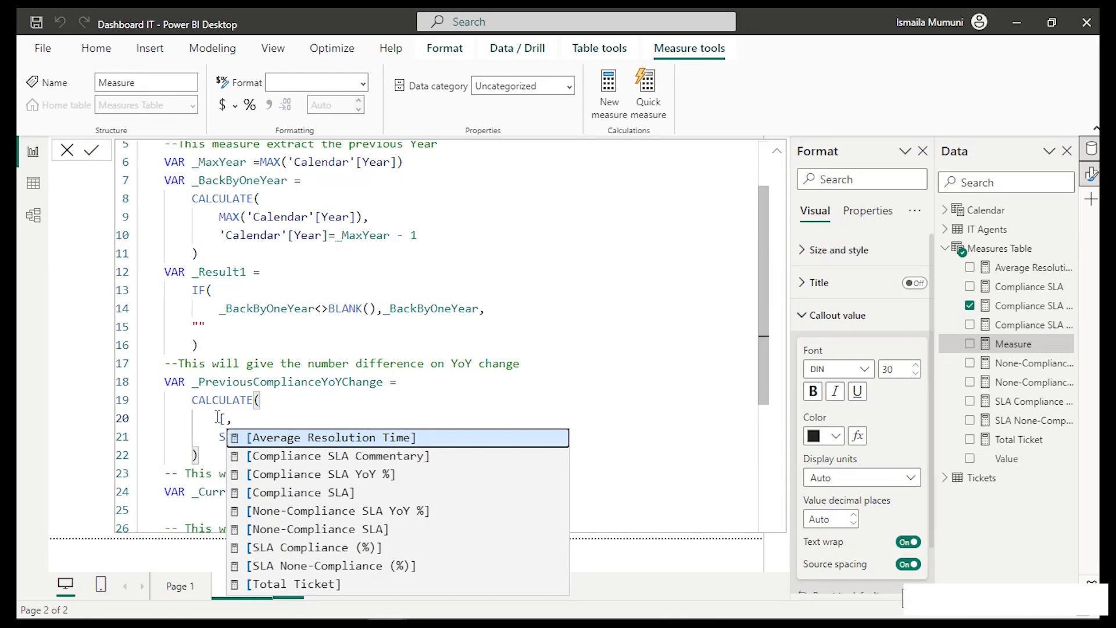
key(Down)
key(Down)
key(Down)
key(Down)
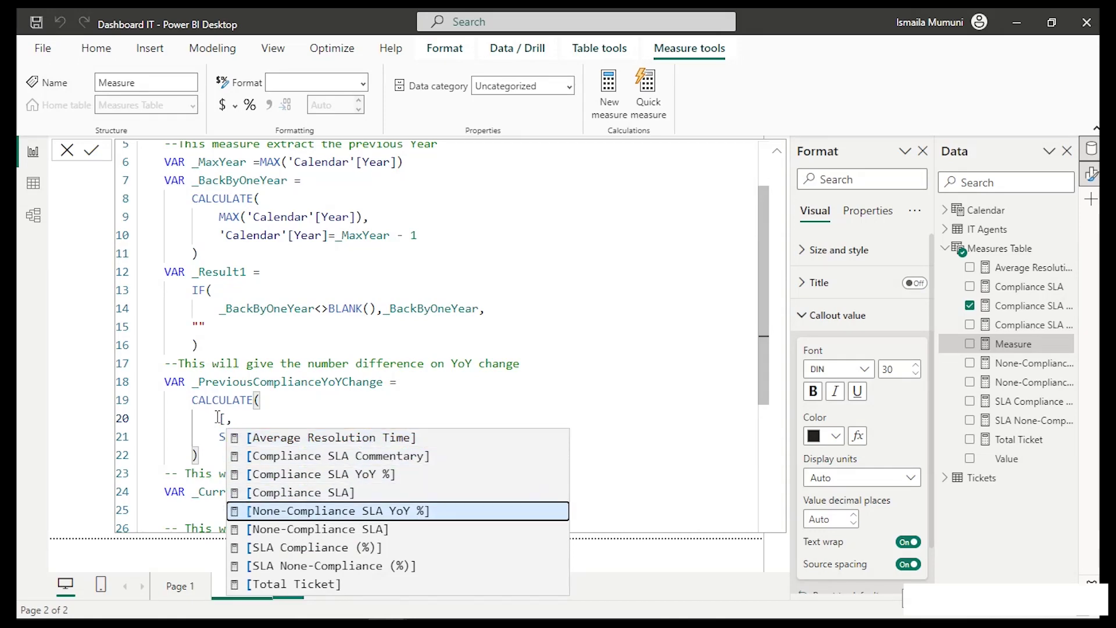
key(Tab)
scroll(218, 418, down, 4)
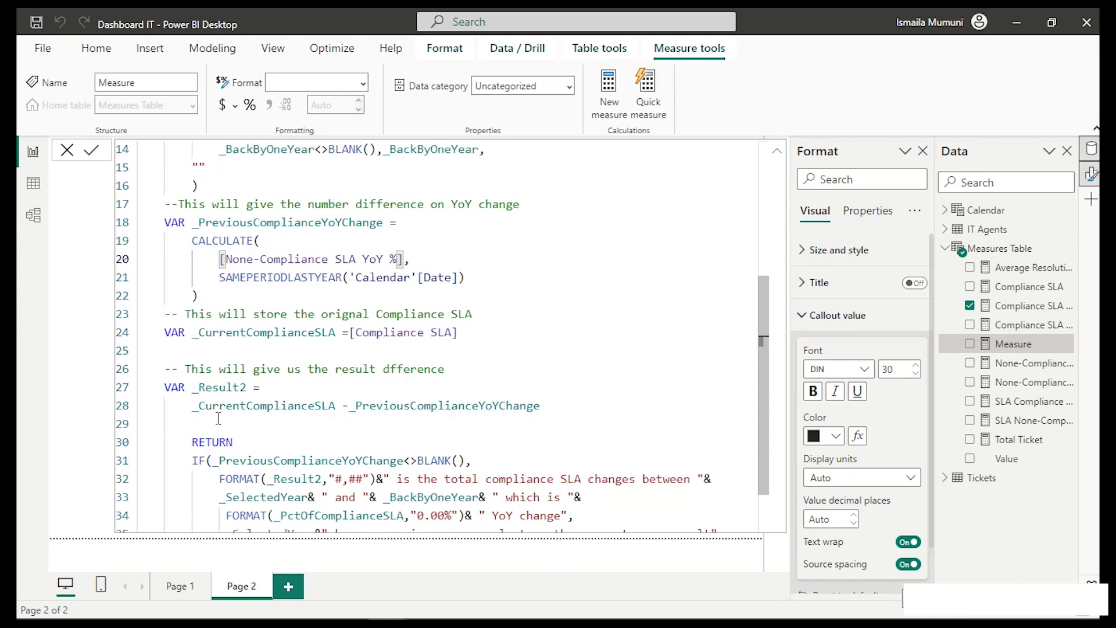
scroll(218, 418, down, 2)
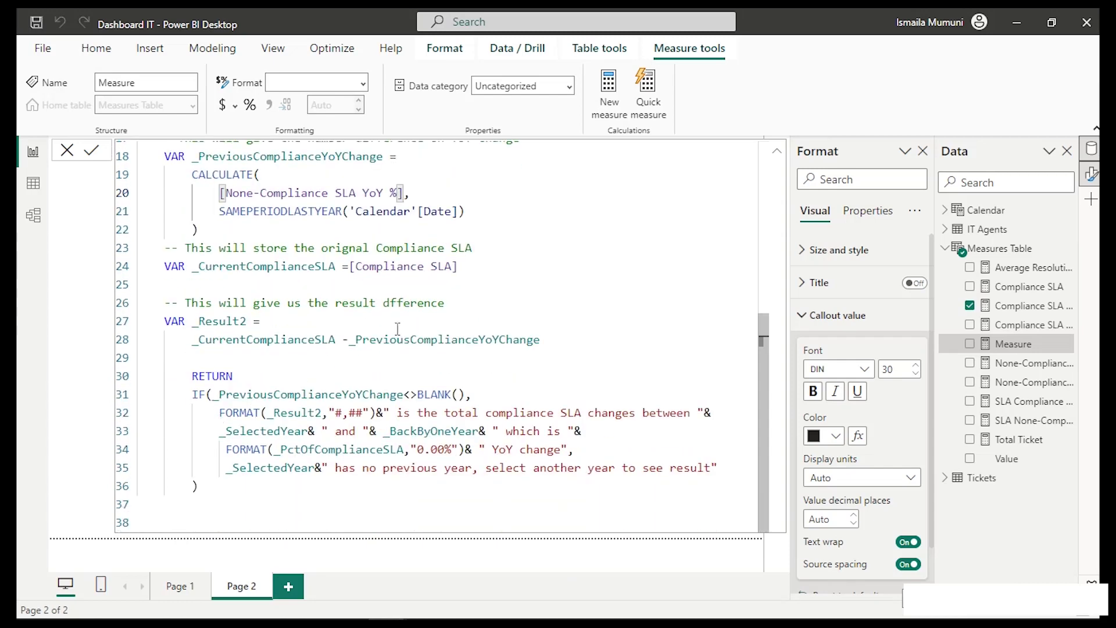
click(528, 276)
scroll(528, 276, up, 8)
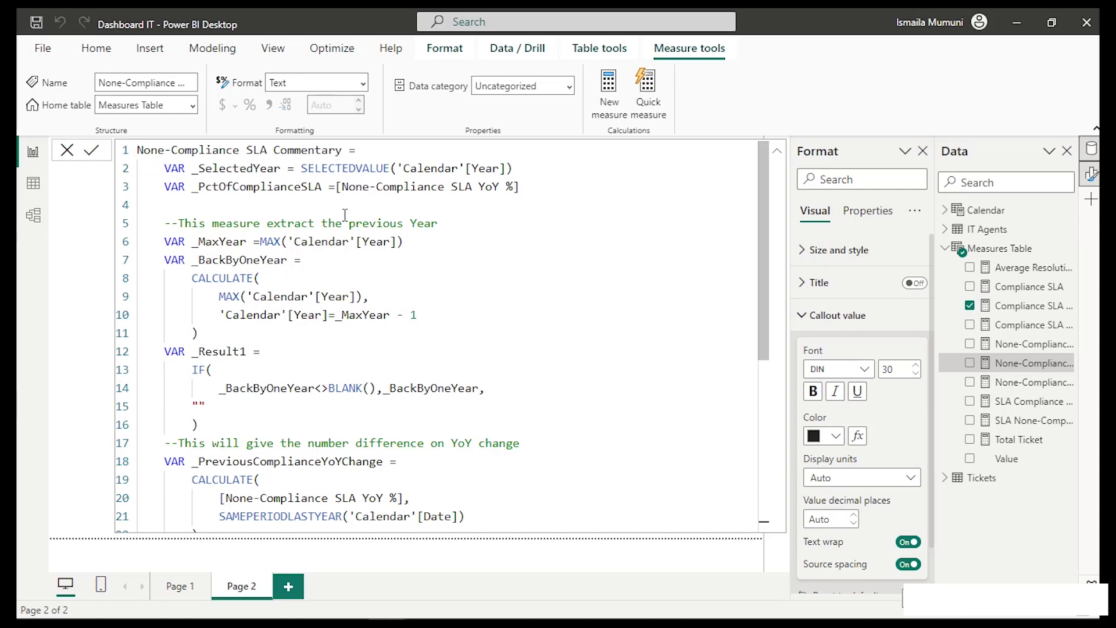
Switch the lower commentary card's field to None-Compliance SLA Commentary and reopen that measure's formula.
click(986, 482)
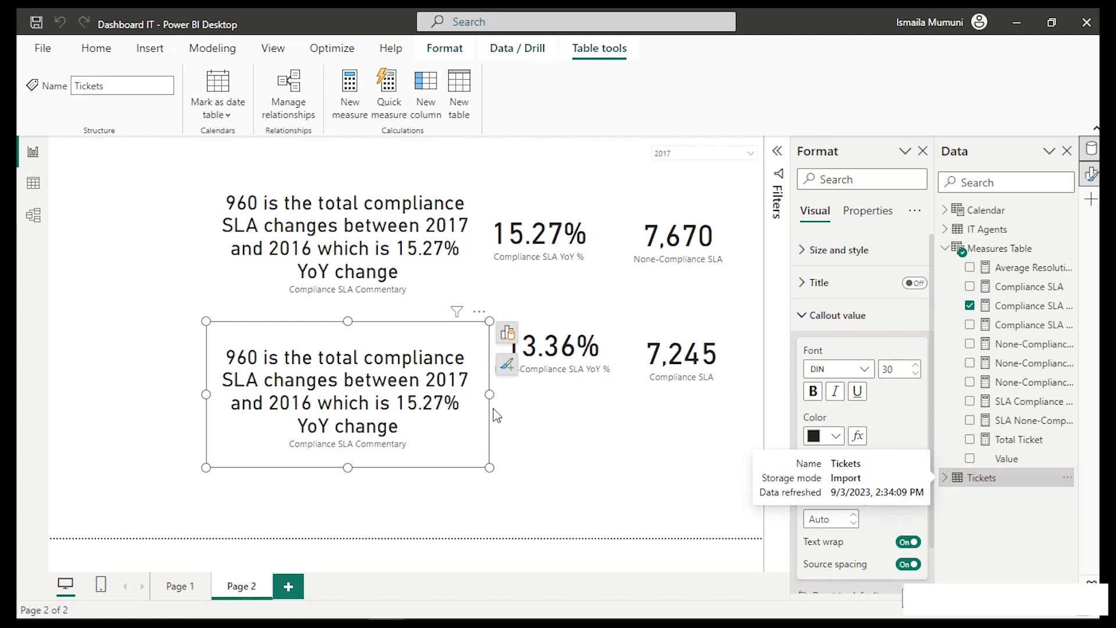
click(511, 343)
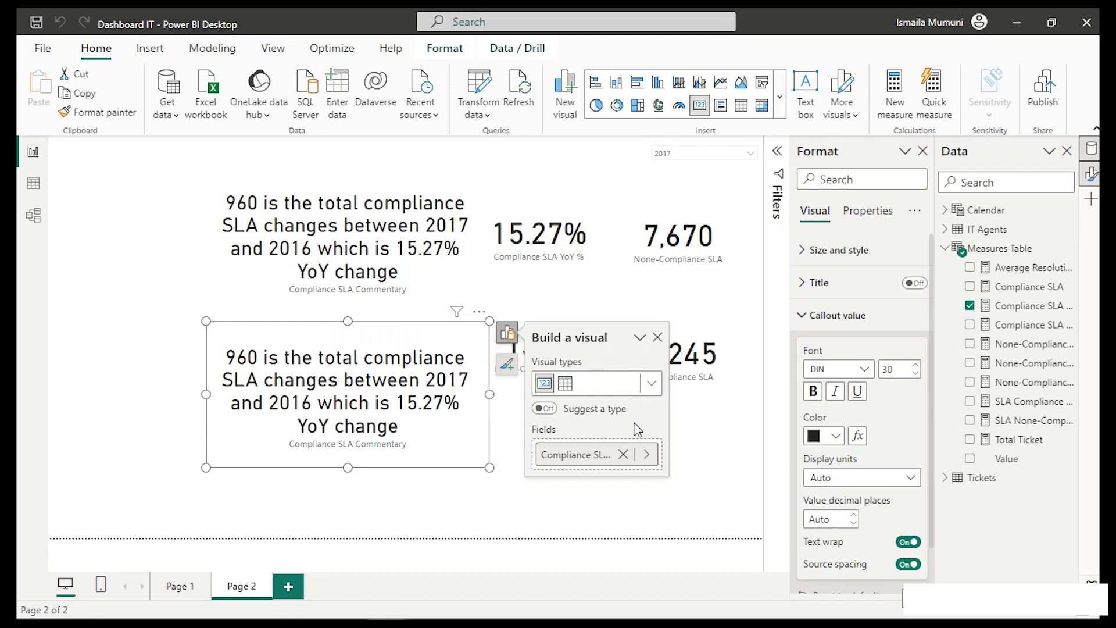
click(646, 459)
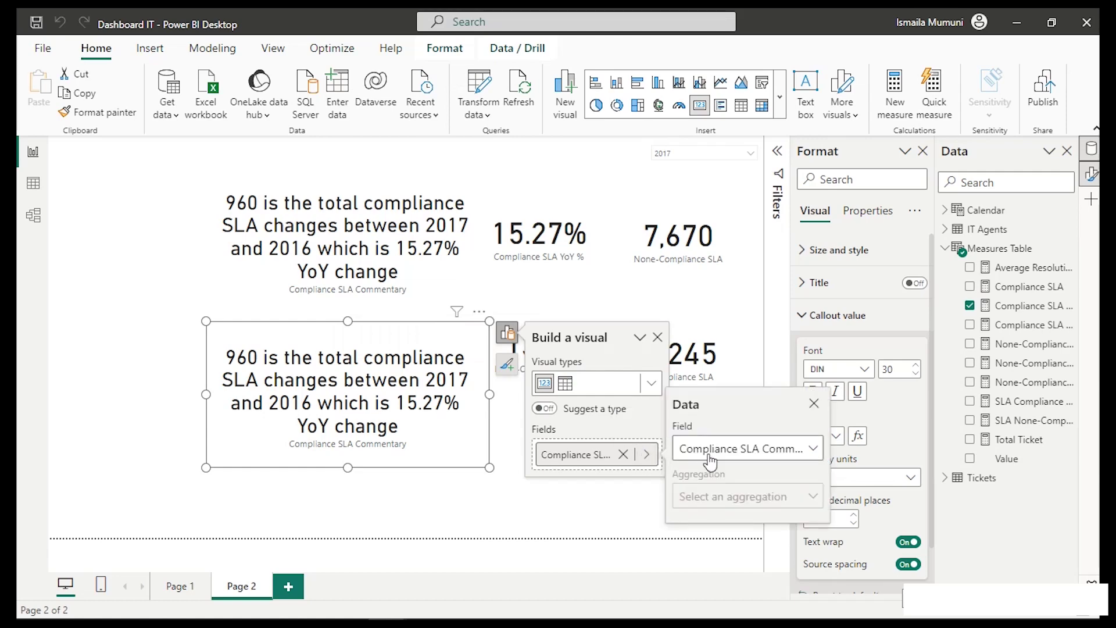
click(796, 452)
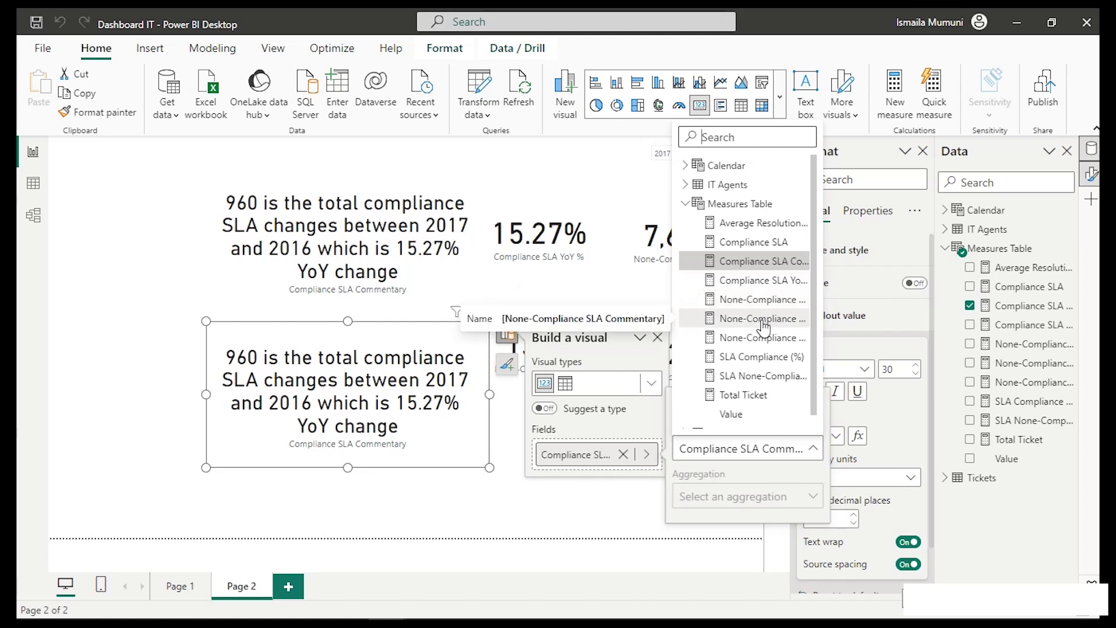
click(717, 320)
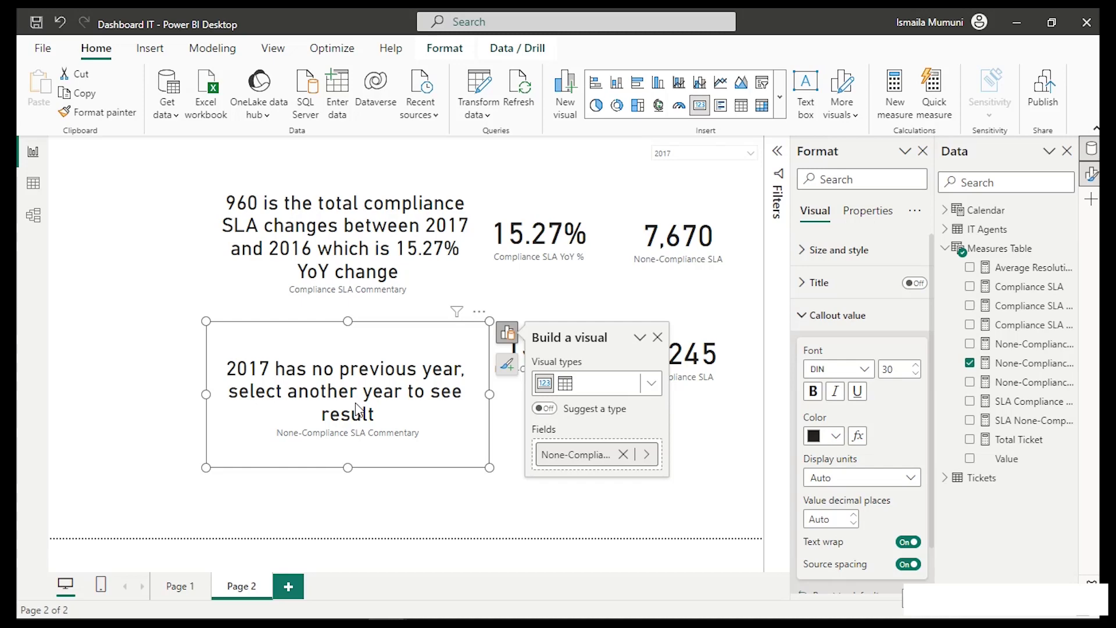
click(1038, 365)
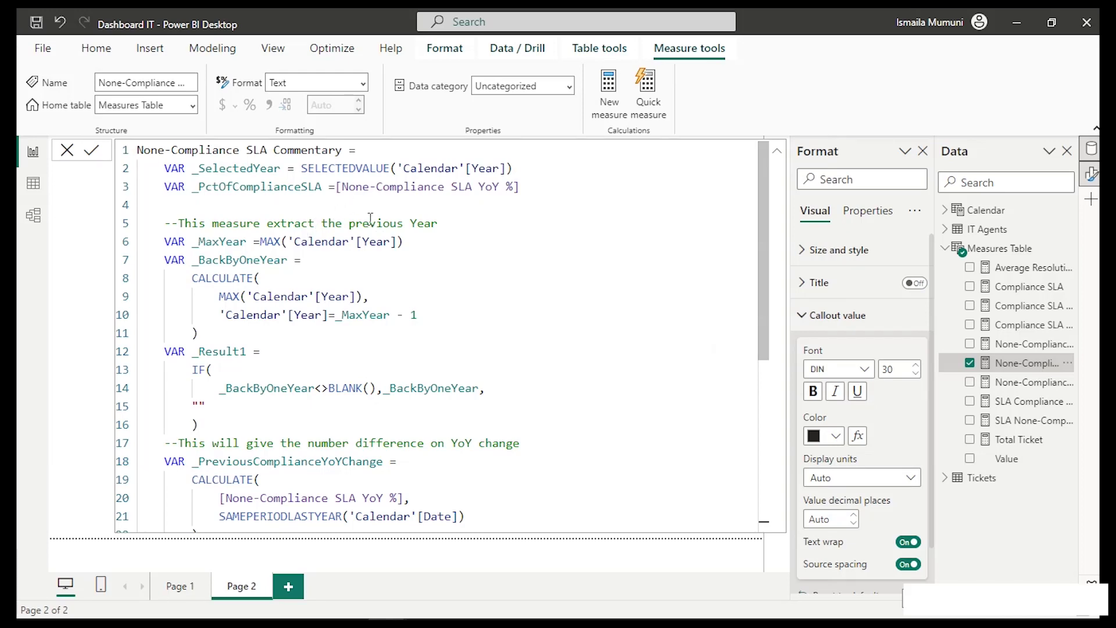
Replace [Compliance SLA] on line 24 with [None-Compliance SLA] and commit the measure.
scroll(352, 370, down, 1)
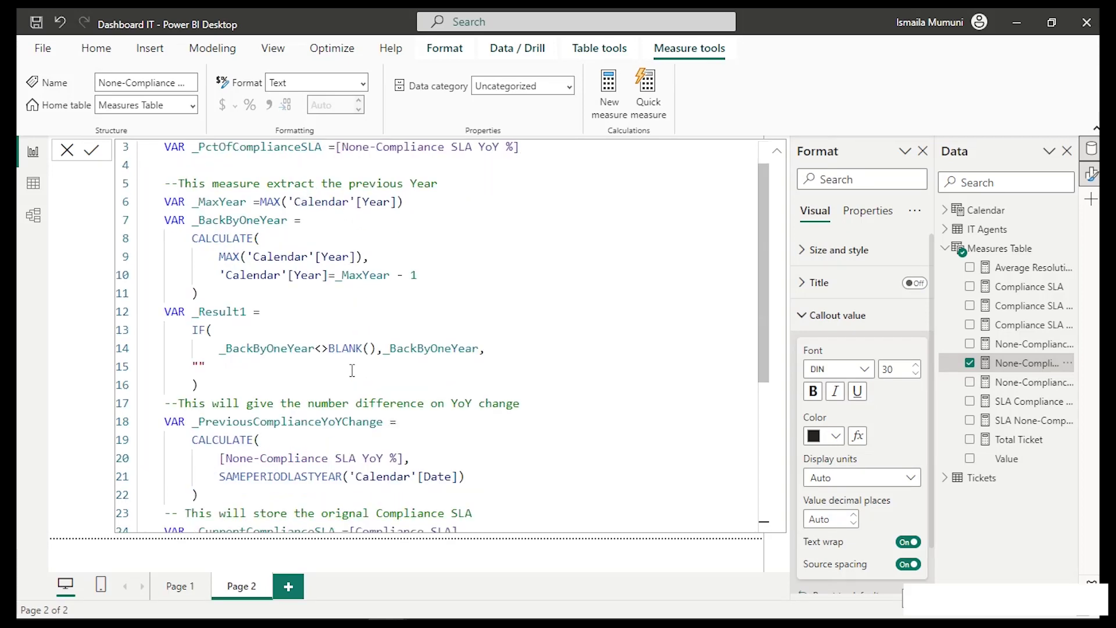
scroll(352, 370, up, 1)
scroll(343, 325, down, 5)
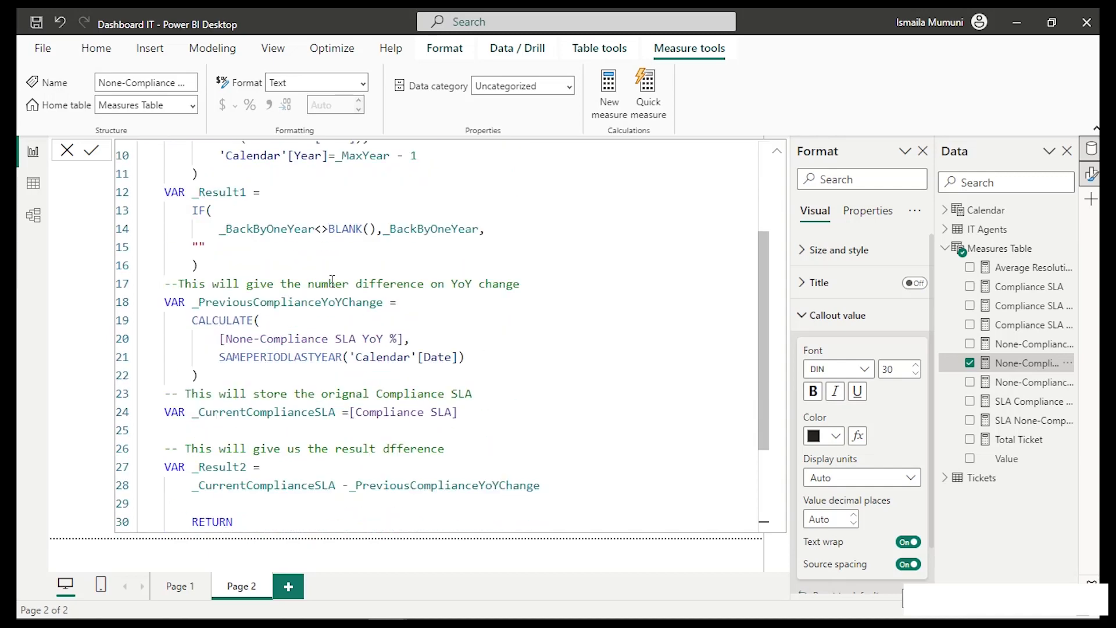
scroll(332, 281, down, 1)
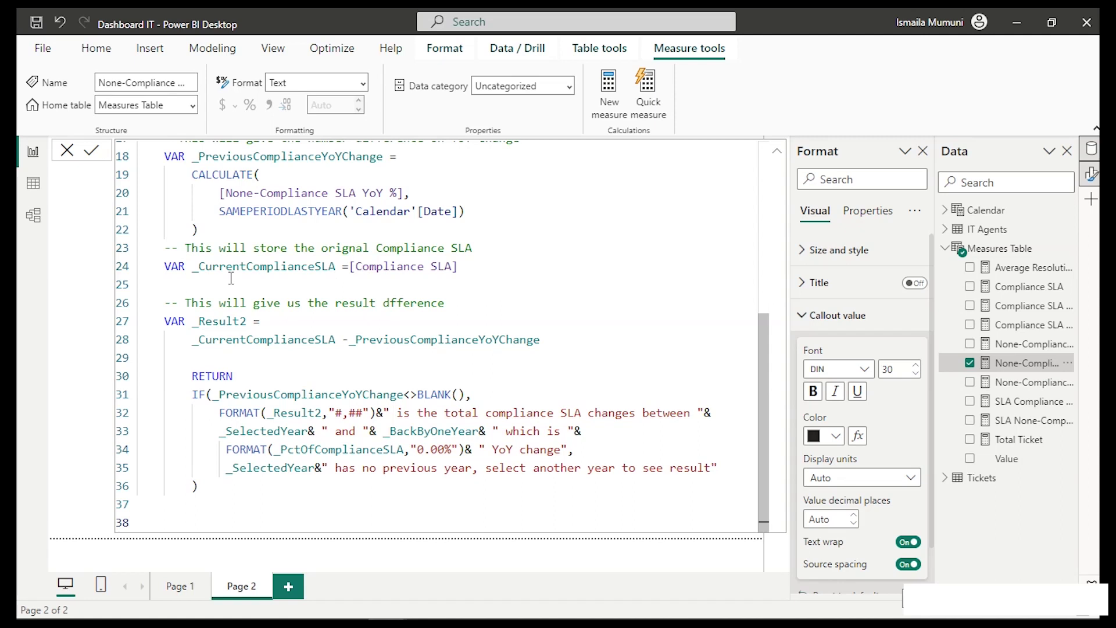
drag(349, 267, 466, 266)
text([)
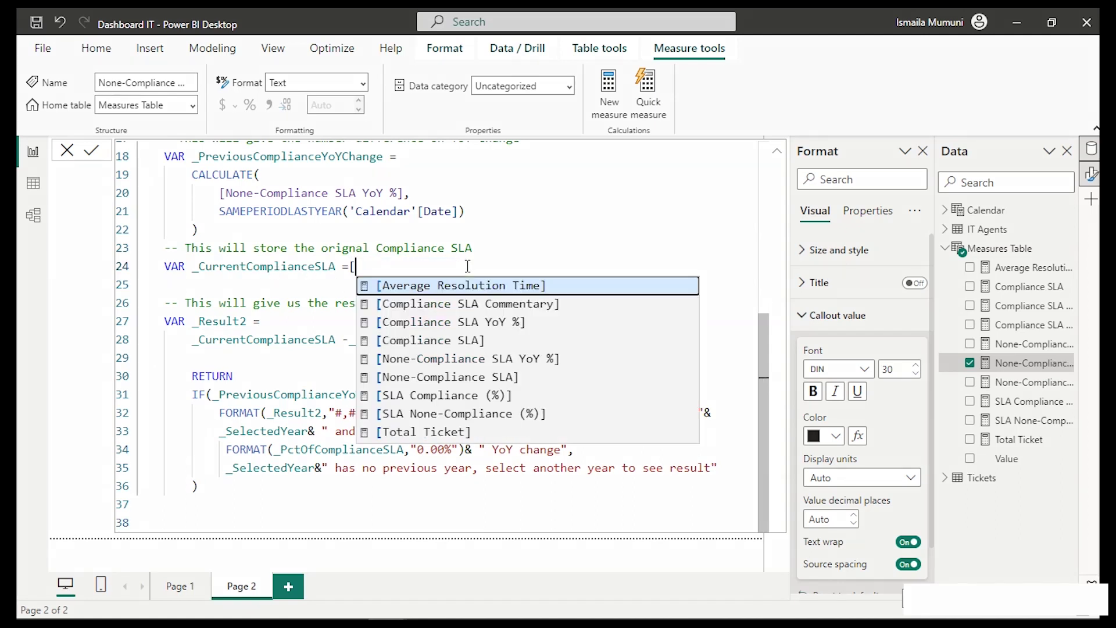
key(Down)
key(Down)
key(Down)
key(Down)
key(Down)
key(Down)
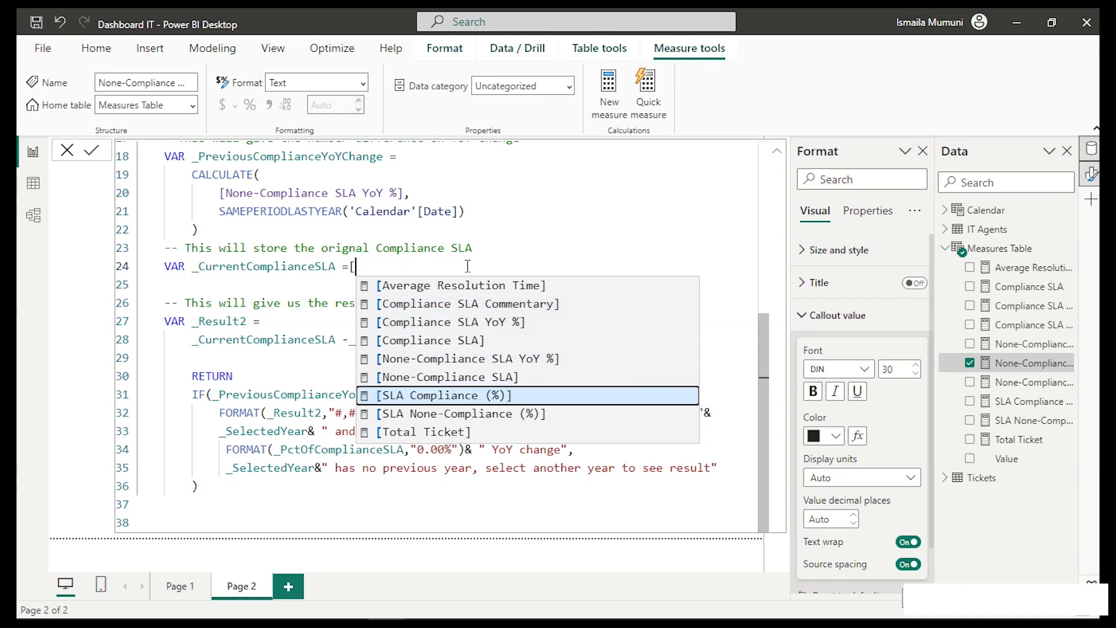
key(Up)
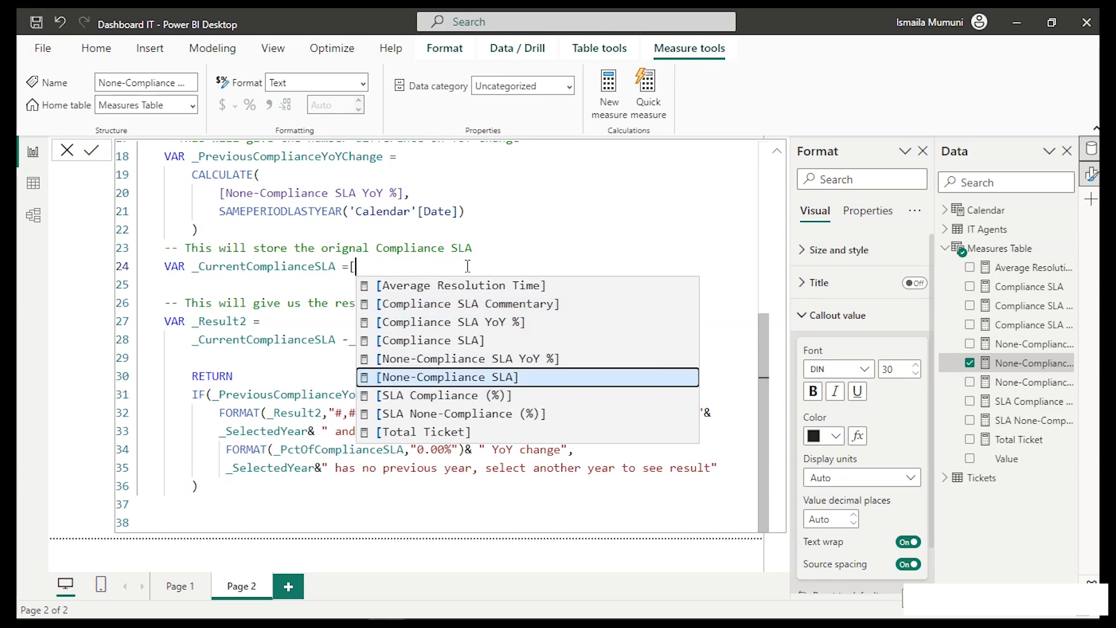
key(Tab)
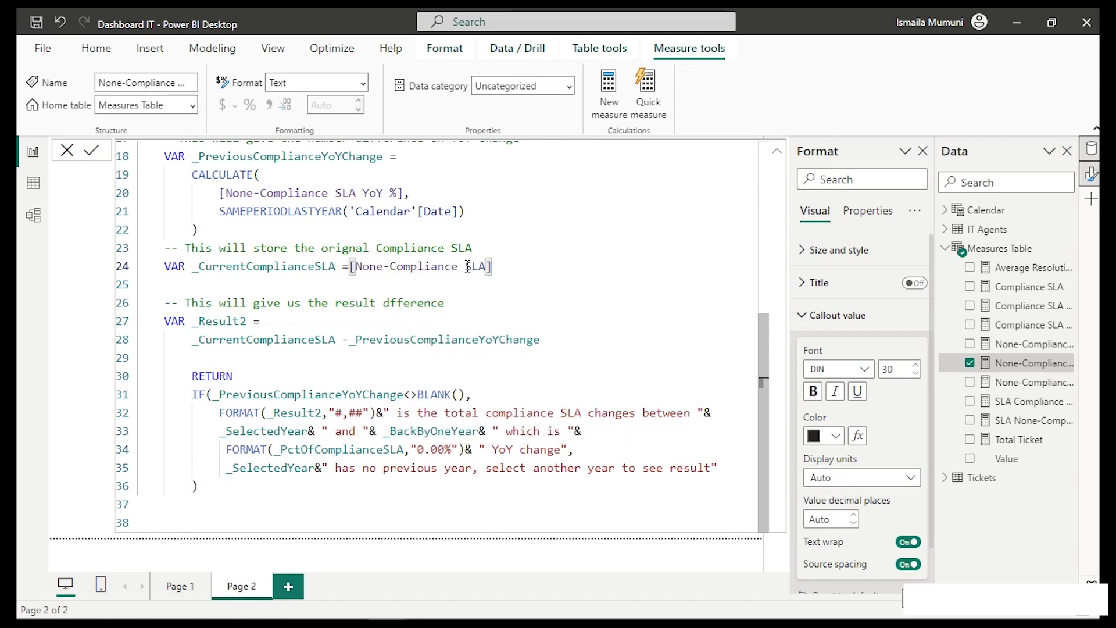
key(Return)
Change line 20's [None-Compliance SLA YoY %] reference to [None-Compliance SLA] and commit the measure.
click(1016, 465)
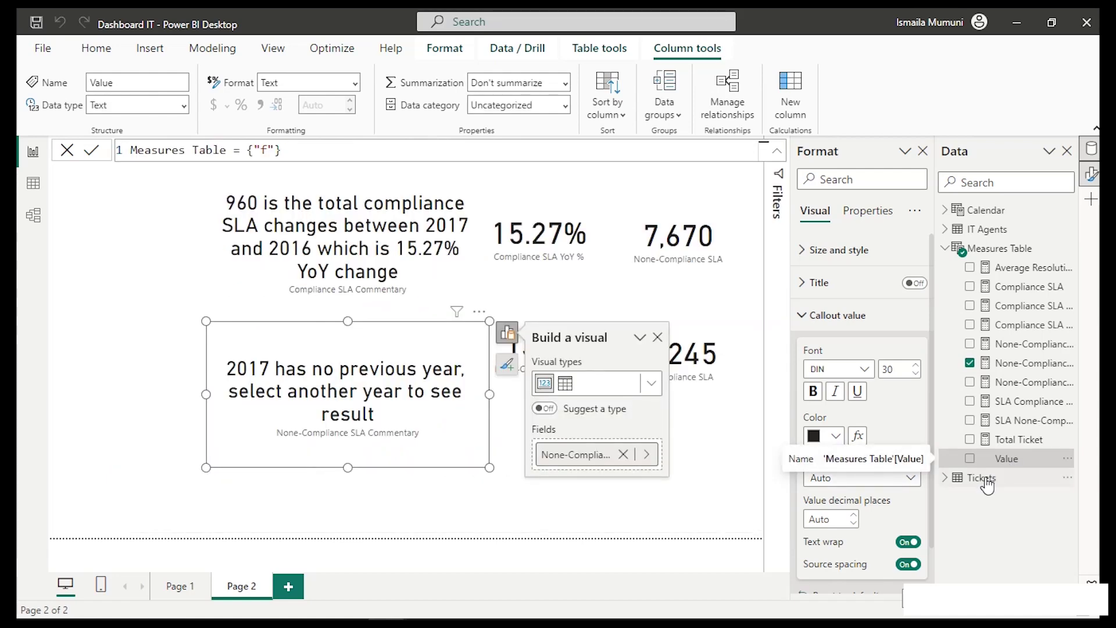
click(1026, 364)
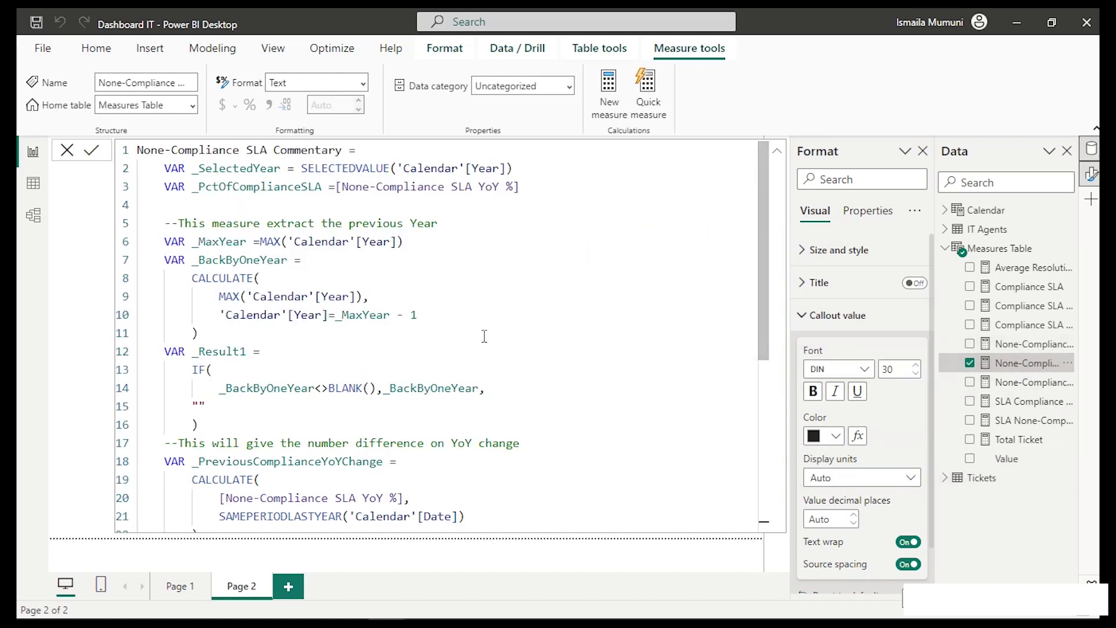
scroll(411, 474, down, 2)
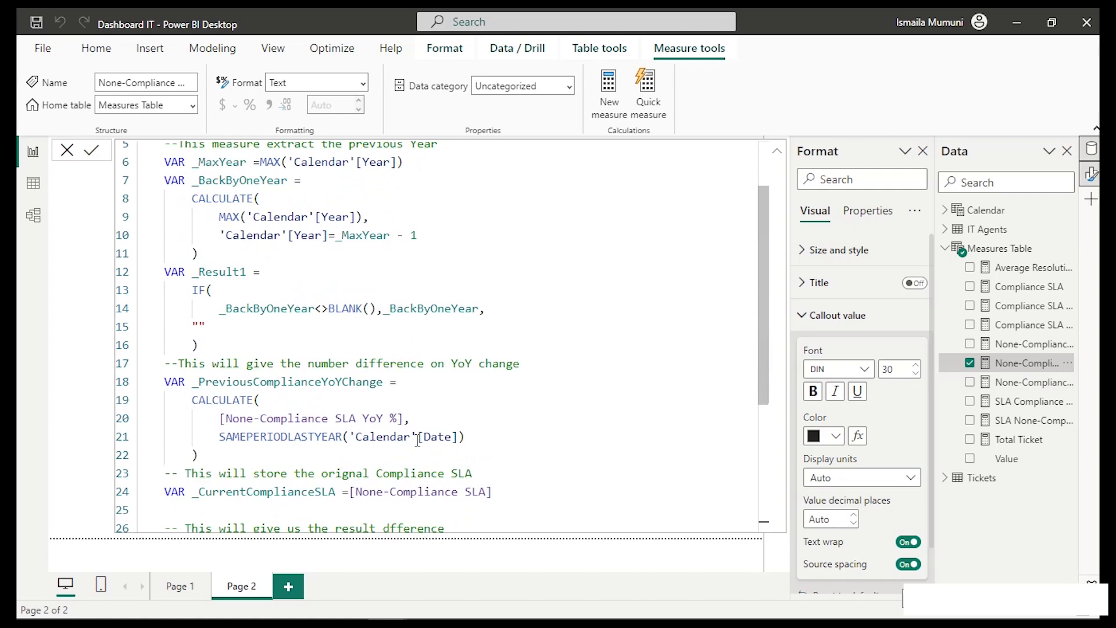
drag(407, 417, 219, 420)
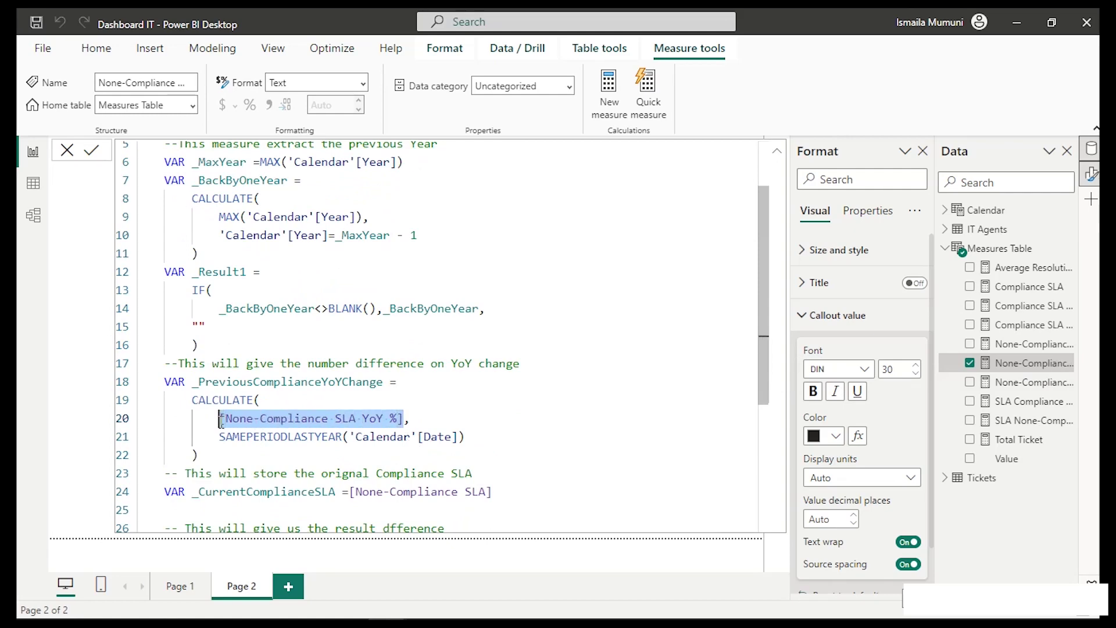
drag(220, 420, 329, 420)
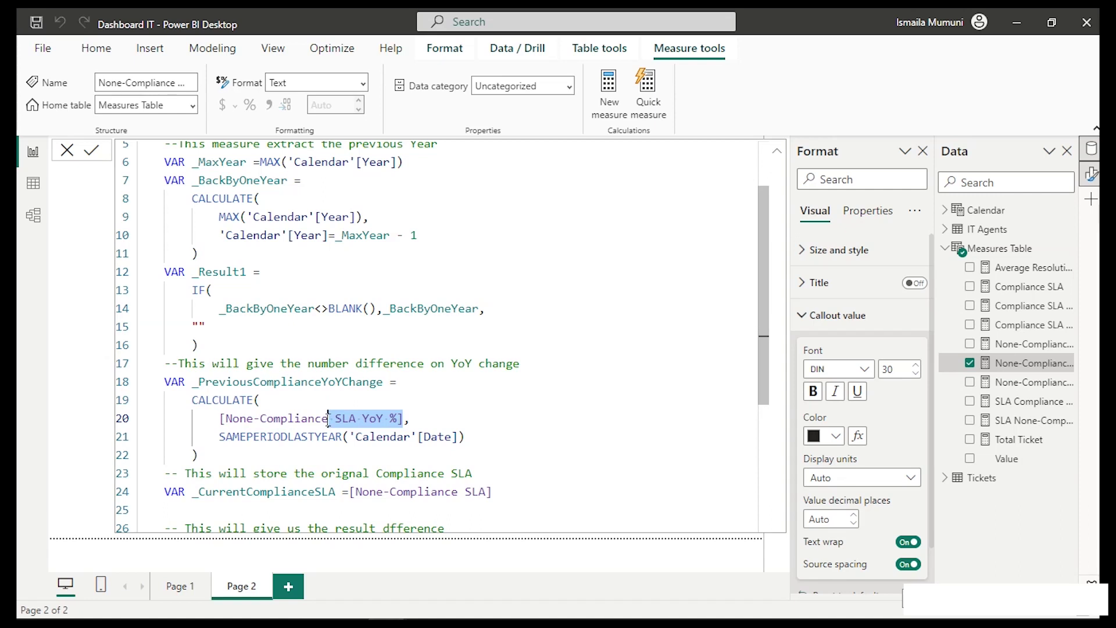
key(BackSpace)
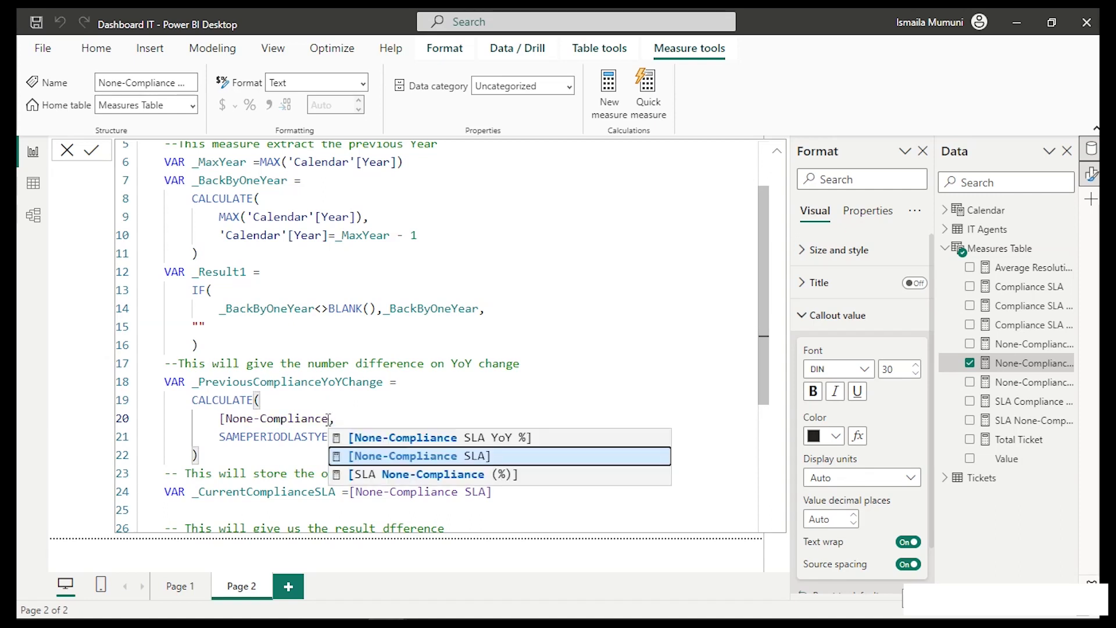
key(Tab)
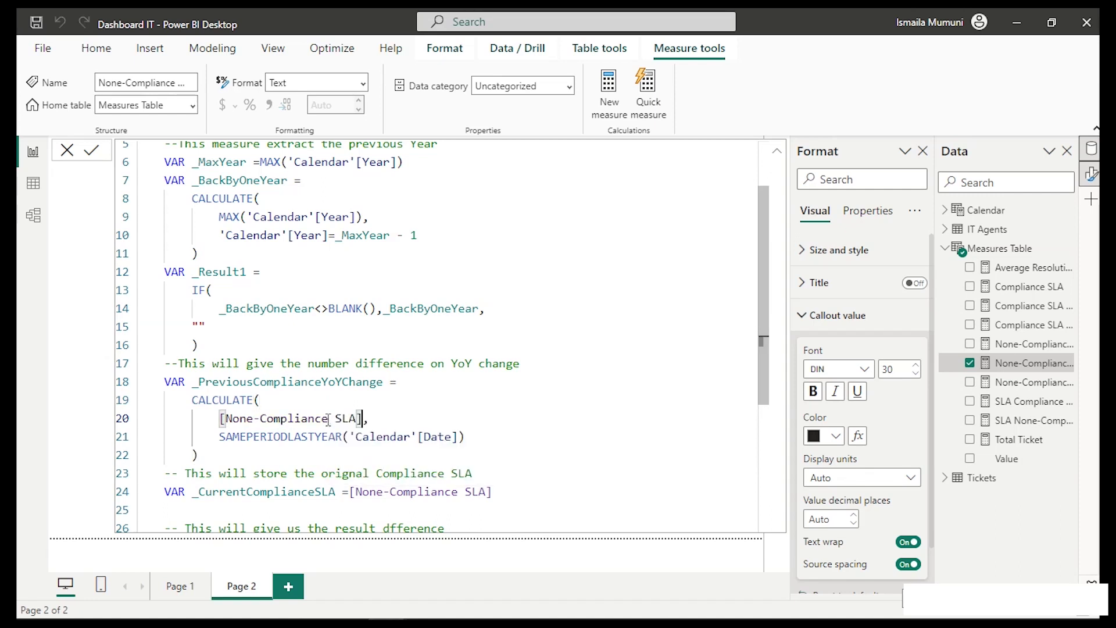
key(Return)
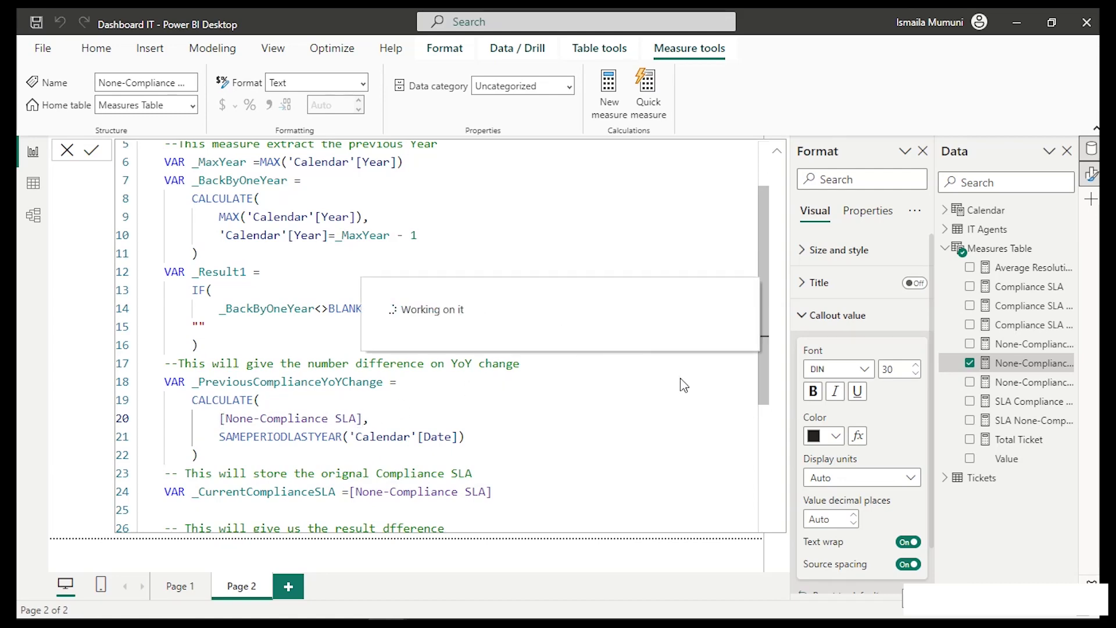
Close the formula bar and deselect the commentary so it shows 904 changes and 13.36% YoY.
click(982, 483)
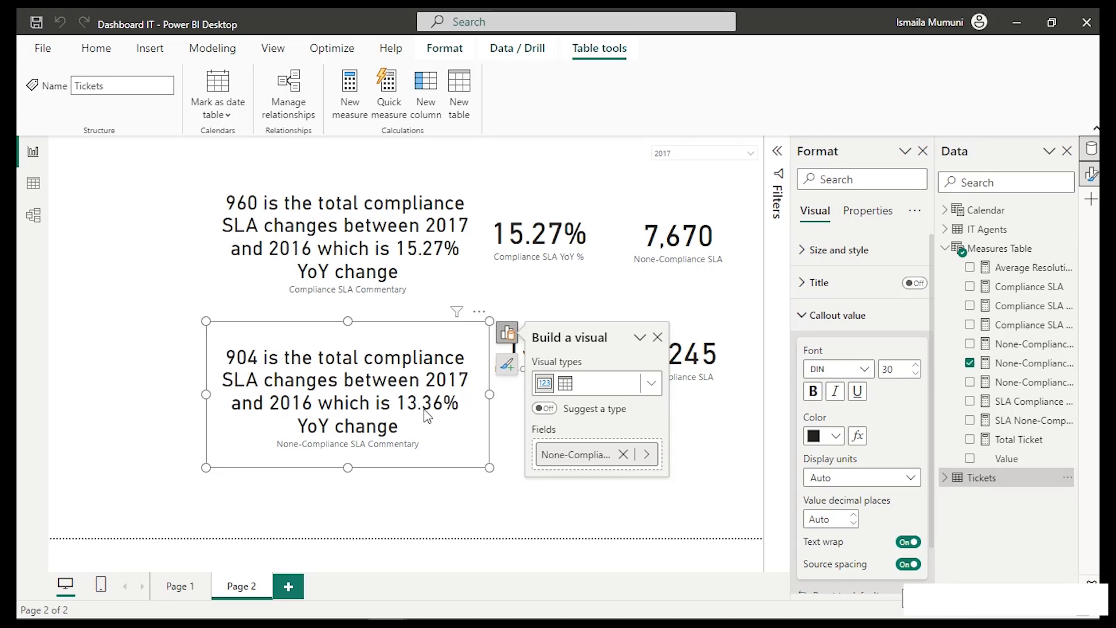
click(497, 513)
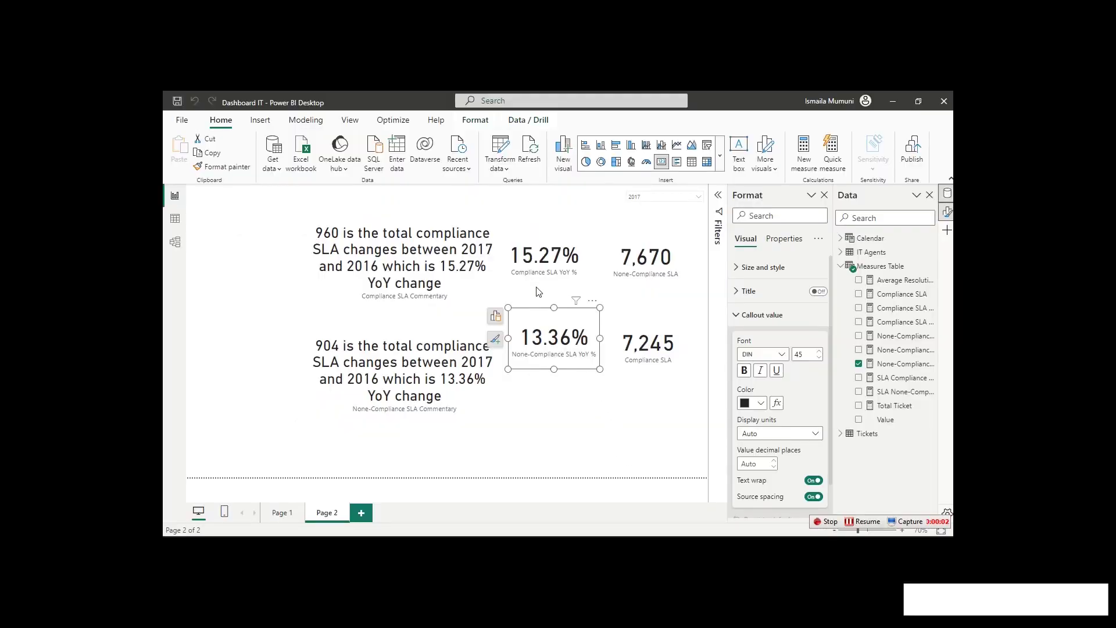
Swap the percentage cards so 13.36% sits beside 7,670 and 15.27% beside 7,245.
drag(546, 268, 561, 401)
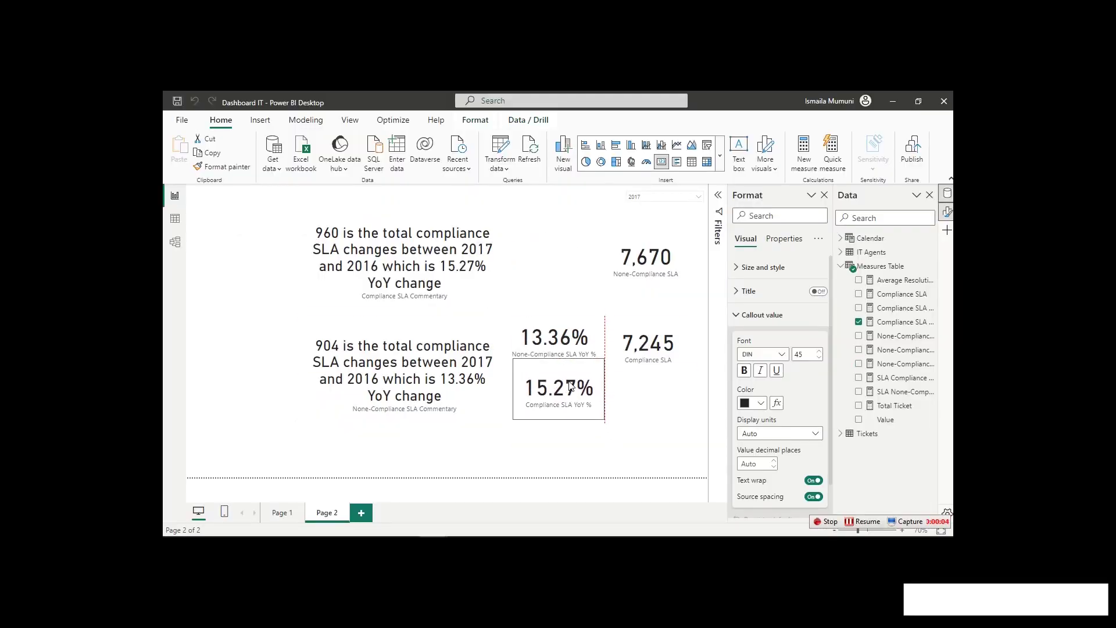
drag(563, 345, 552, 267)
drag(557, 391, 557, 352)
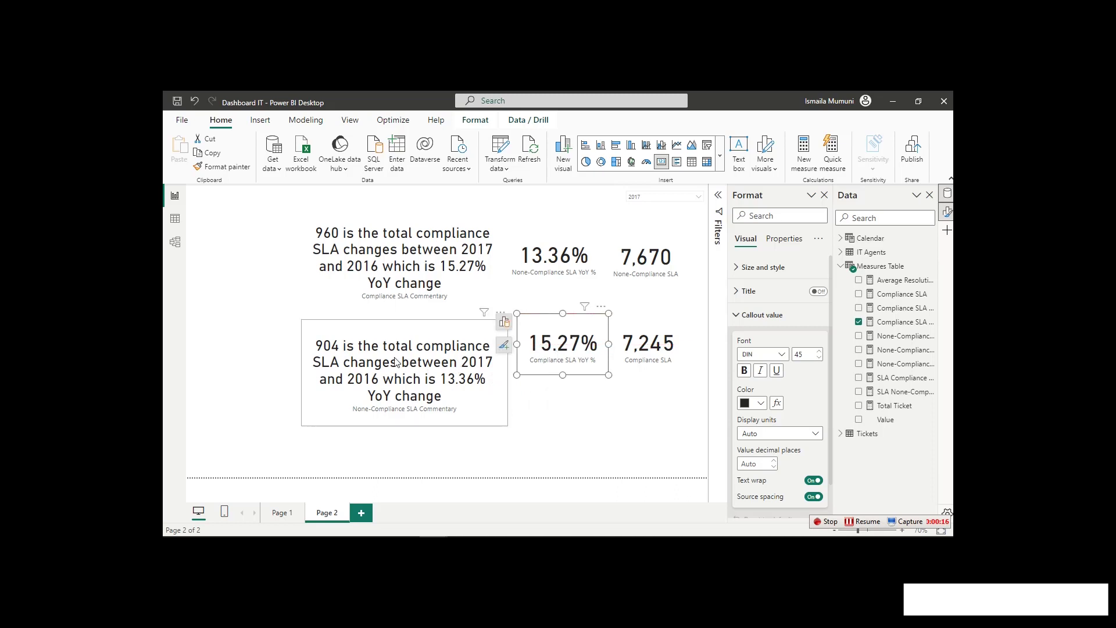
Move the 904 commentary to the top row and the 960 commentary below, both aligned left.
click(406, 259)
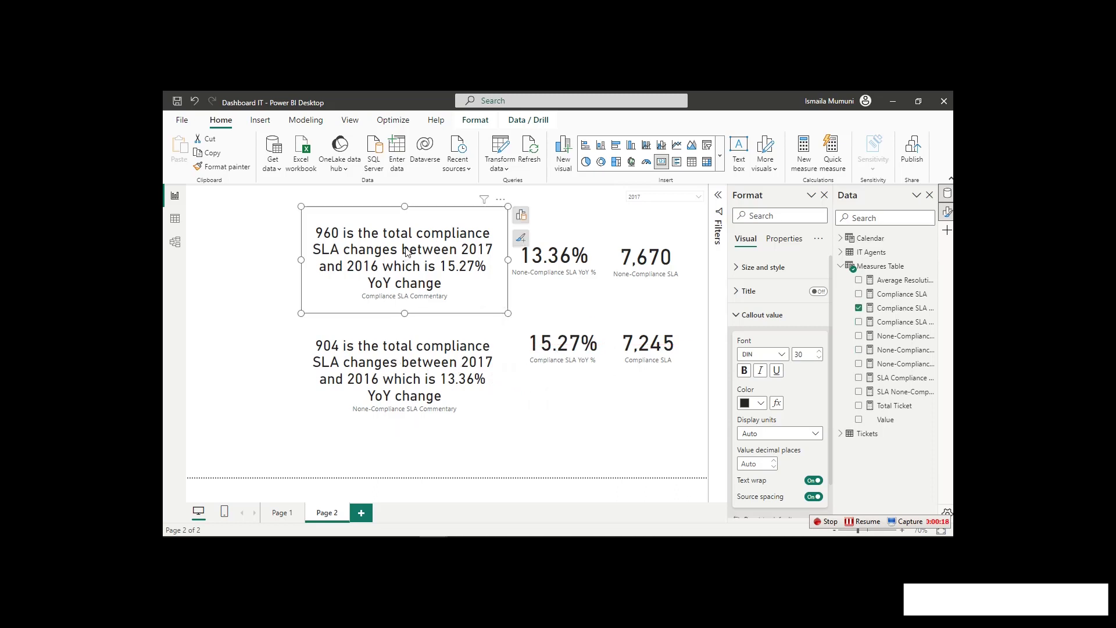
click(422, 364)
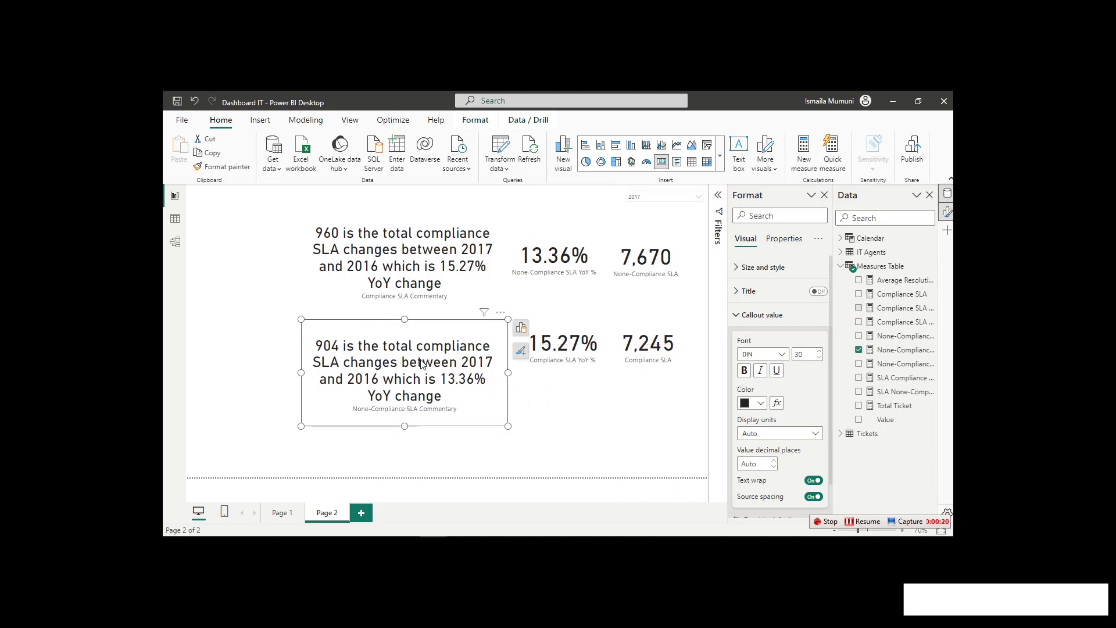
drag(417, 257, 303, 378)
drag(424, 390, 419, 258)
drag(316, 373, 426, 367)
click(561, 260)
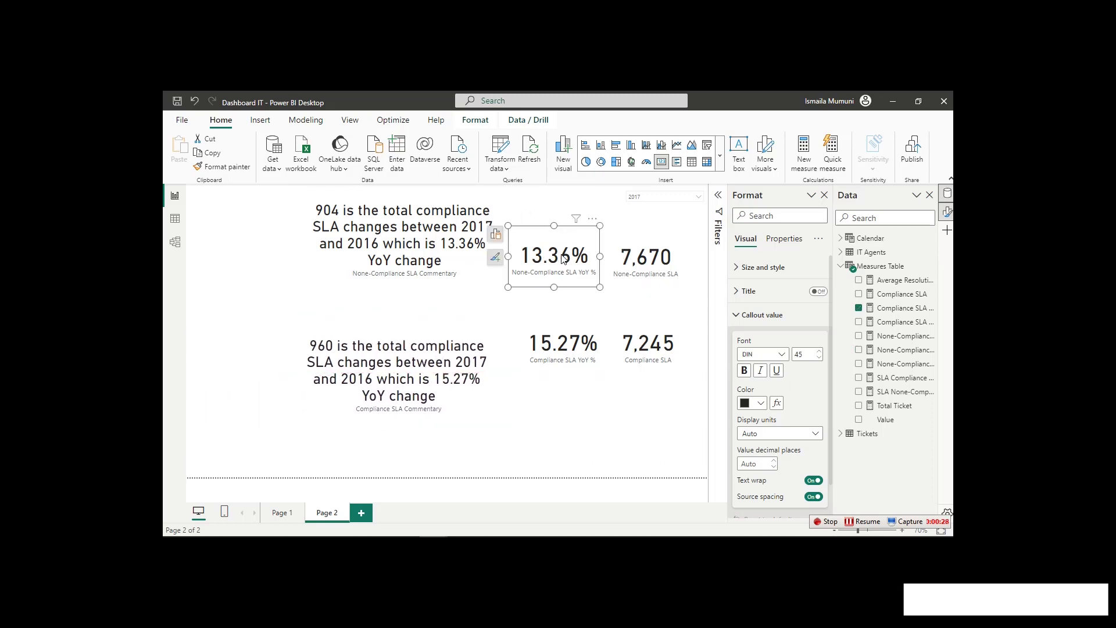
drag(435, 247, 358, 265)
drag(426, 379, 362, 381)
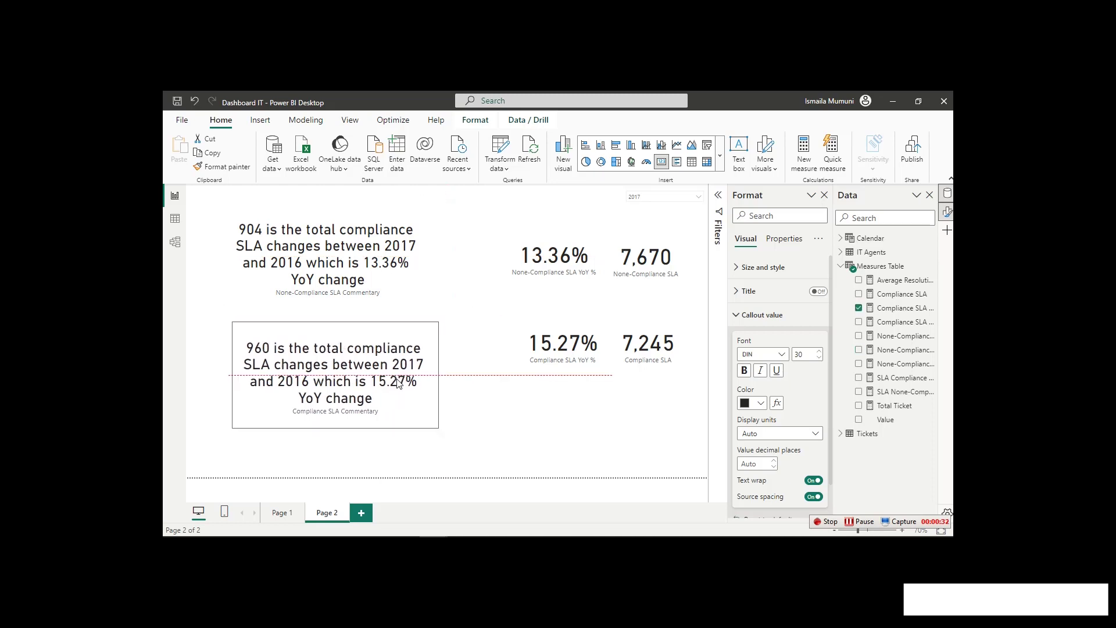
click(651, 265)
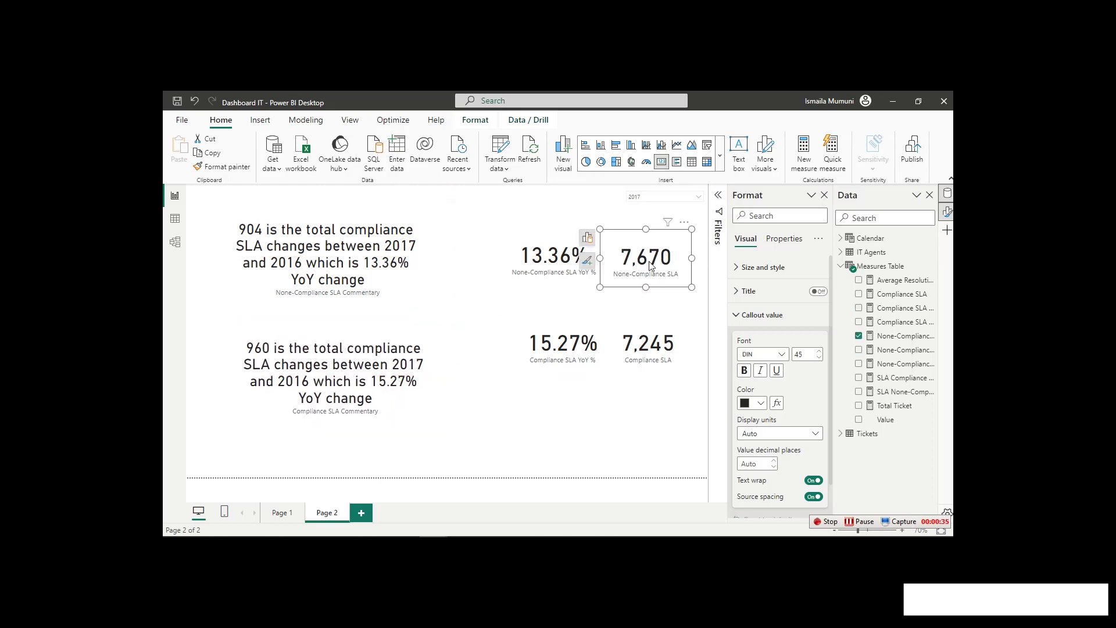
click(561, 269)
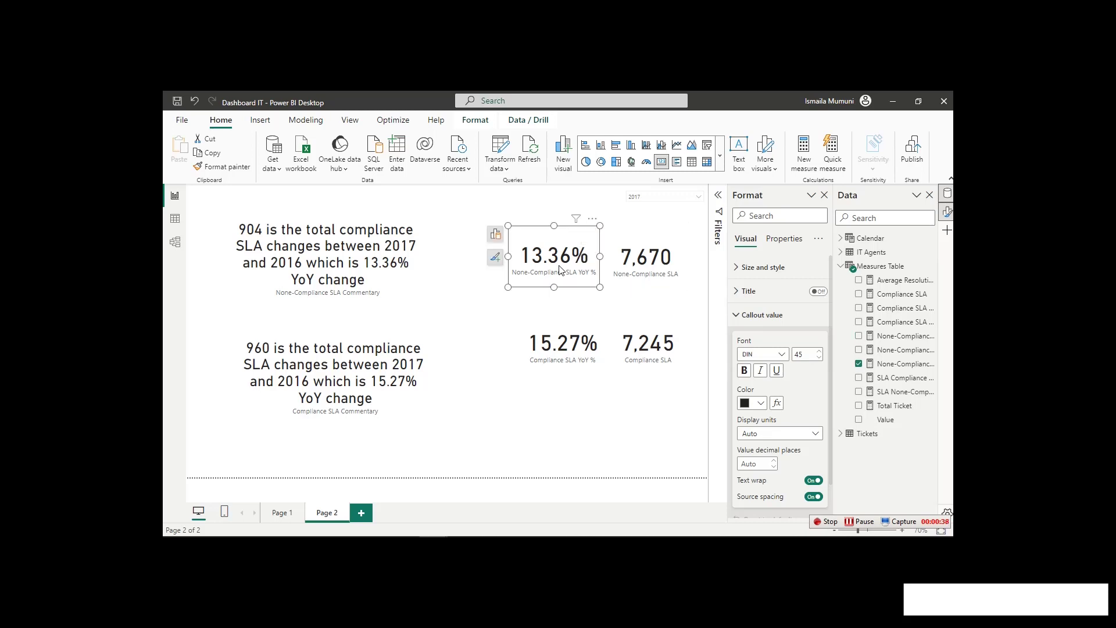
Hide category labels on the 13.36% and 7,670 cards and nudge the 7,670, 7,245 and 15.27% cards lower.
ctrl+click(659, 271)
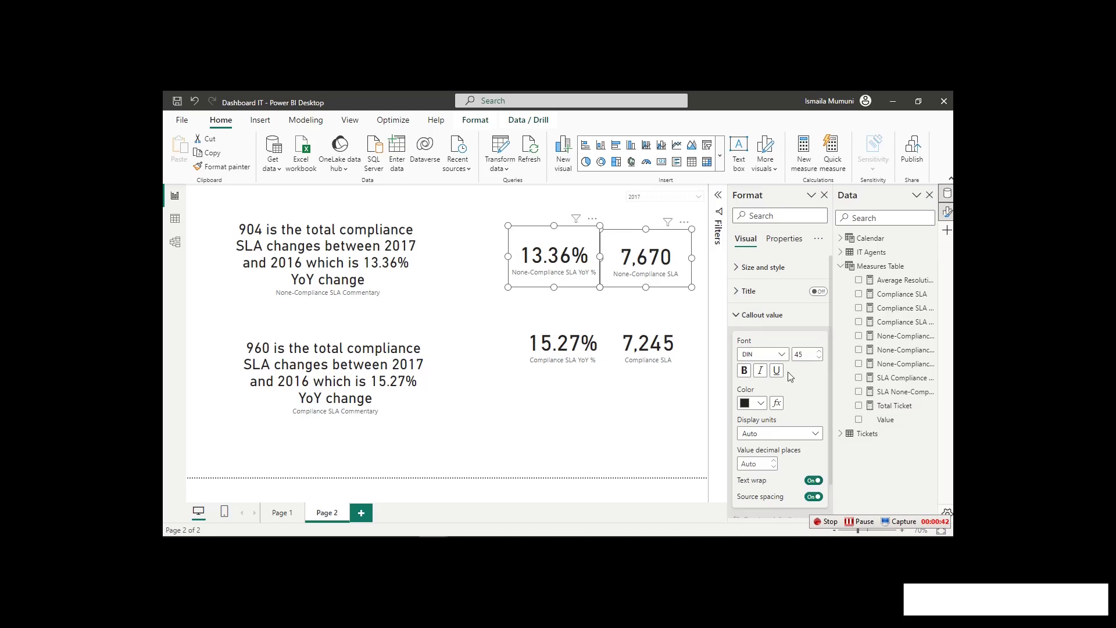
click(764, 317)
click(818, 339)
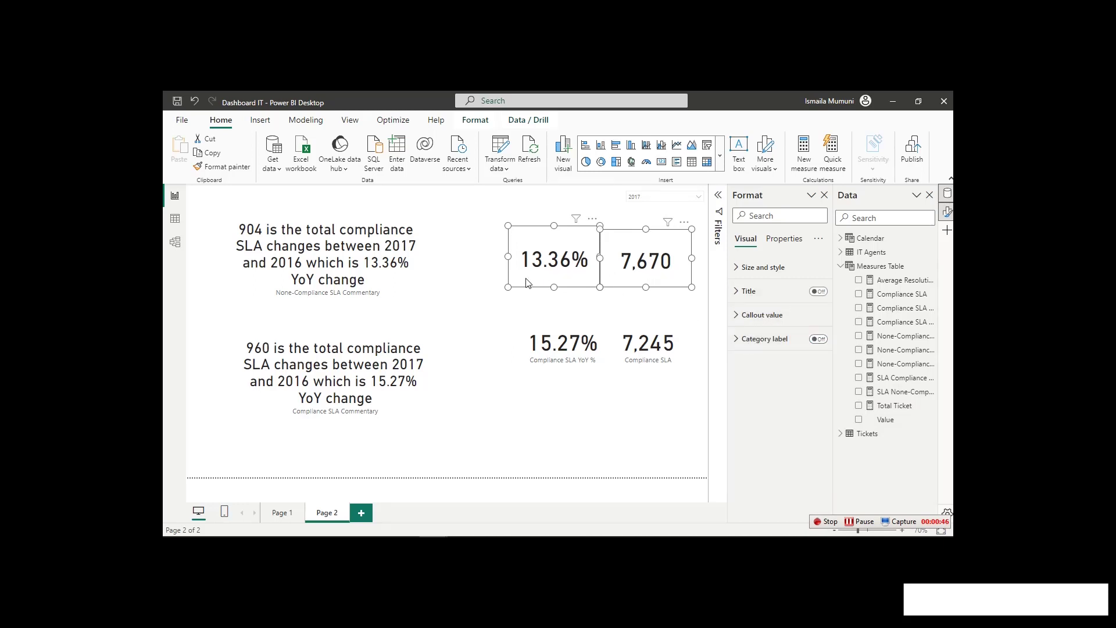
click(500, 215)
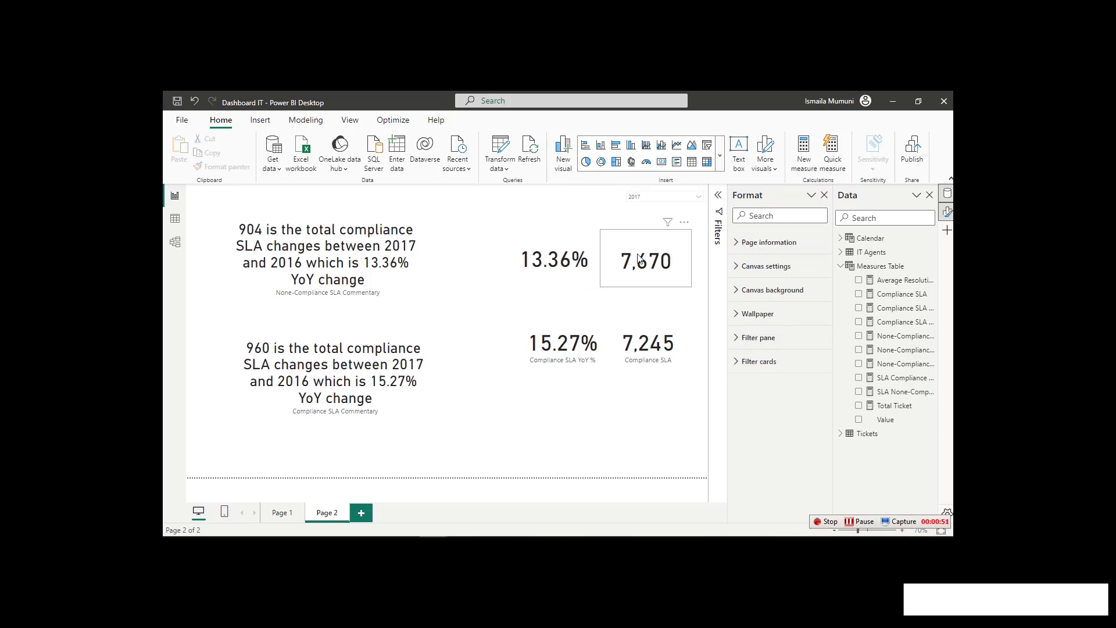
drag(637, 268, 637, 281)
drag(656, 342, 659, 372)
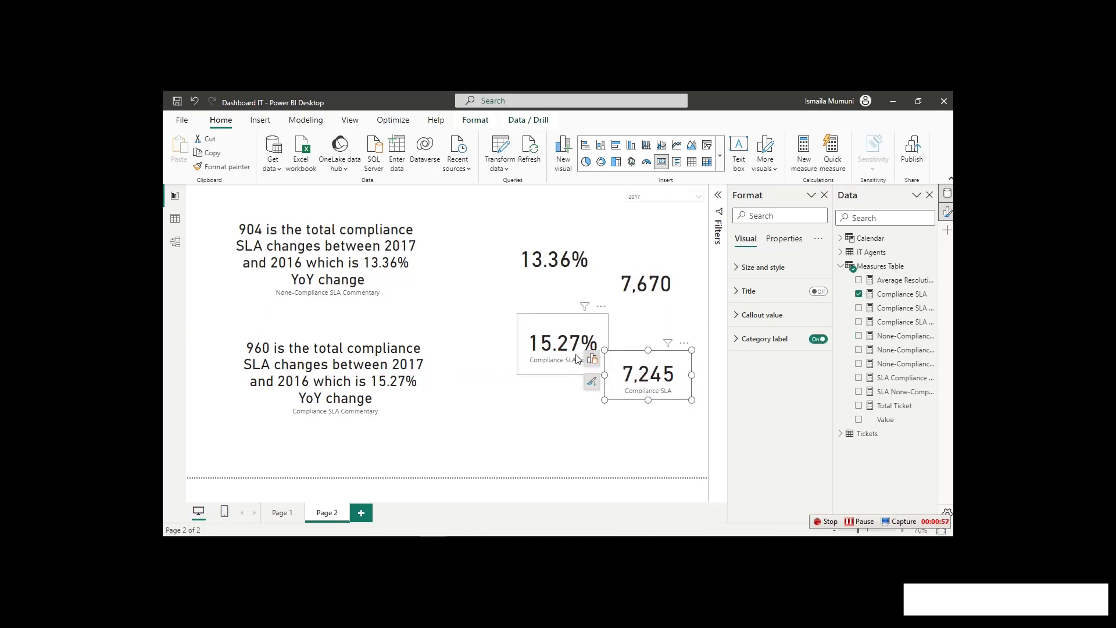
drag(578, 351, 573, 360)
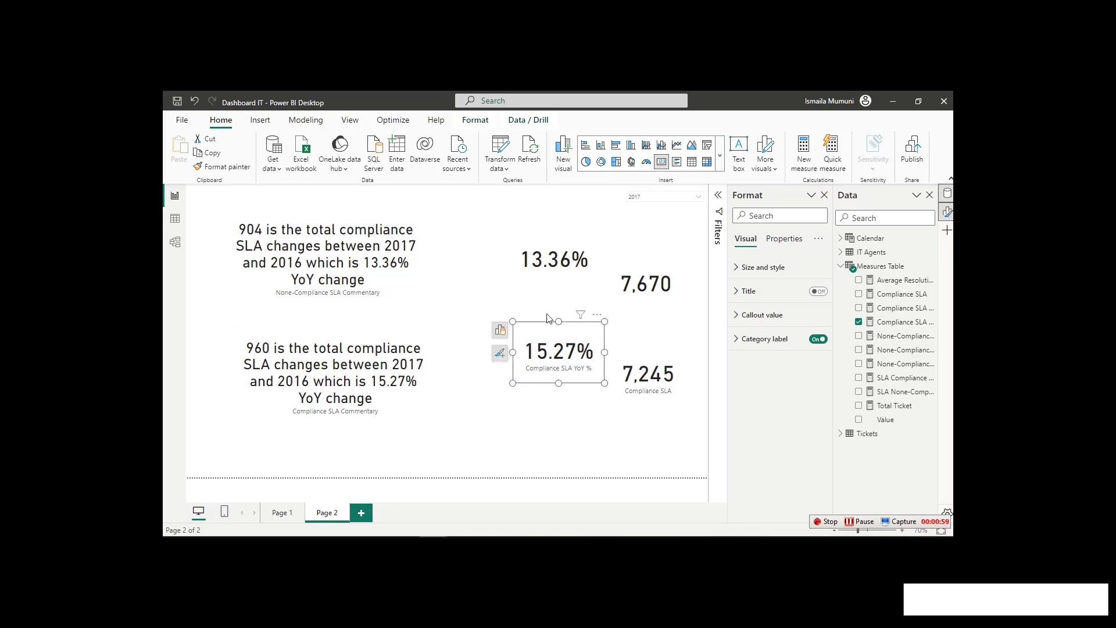
Set the 13.36% card's callout value font size to 17.
click(561, 270)
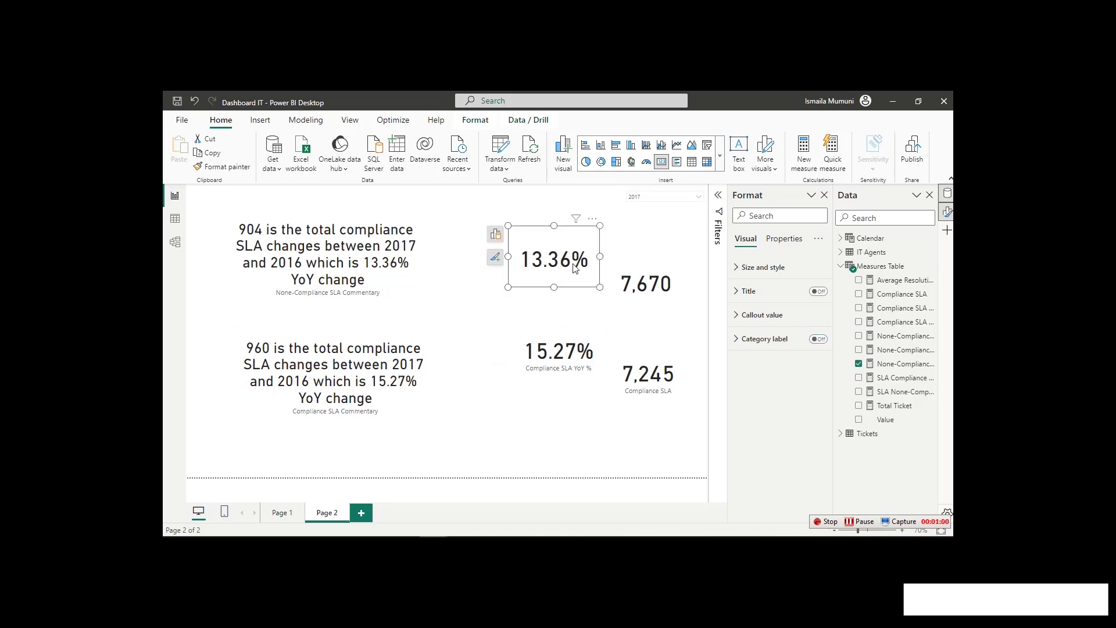
click(764, 318)
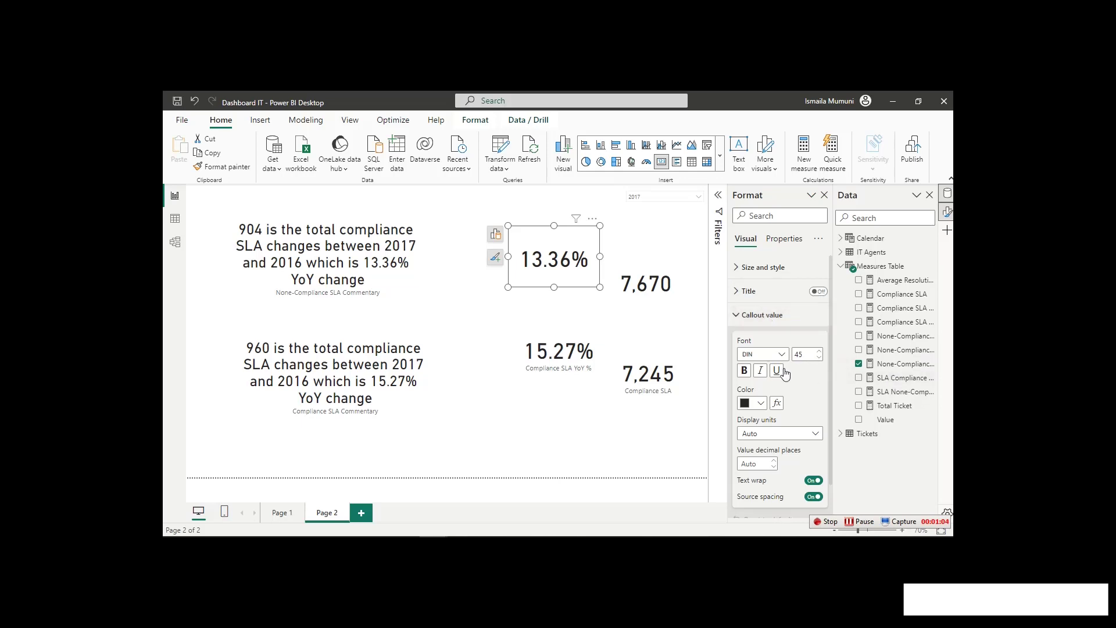
text(17)
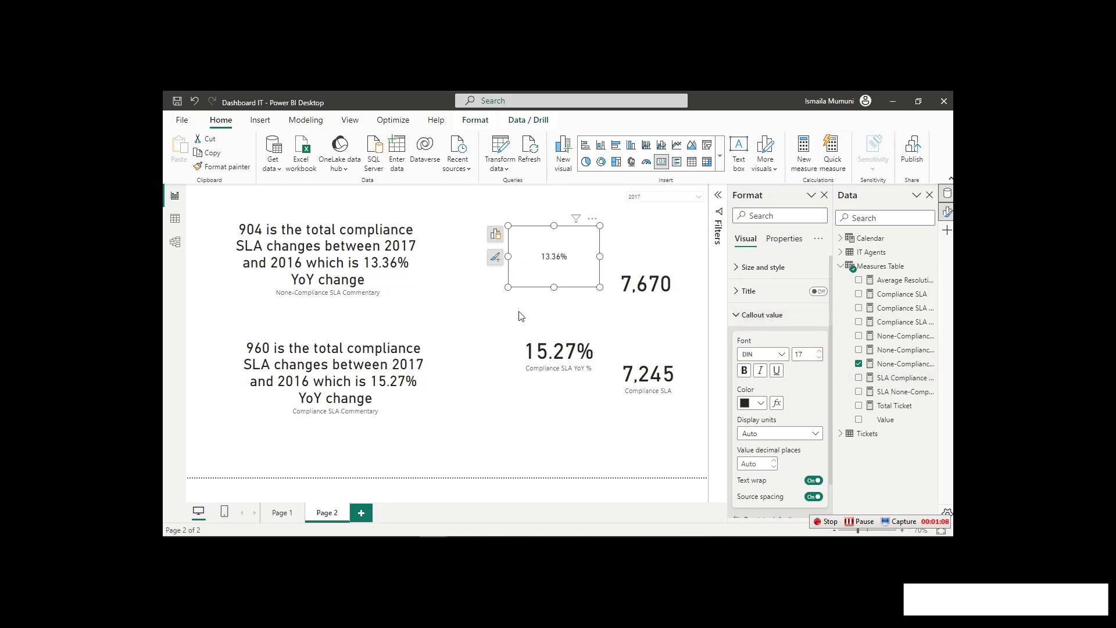
Shrink the 13.36% card to sit beneath 7,670 and make its value red.
drag(509, 225, 653, 303)
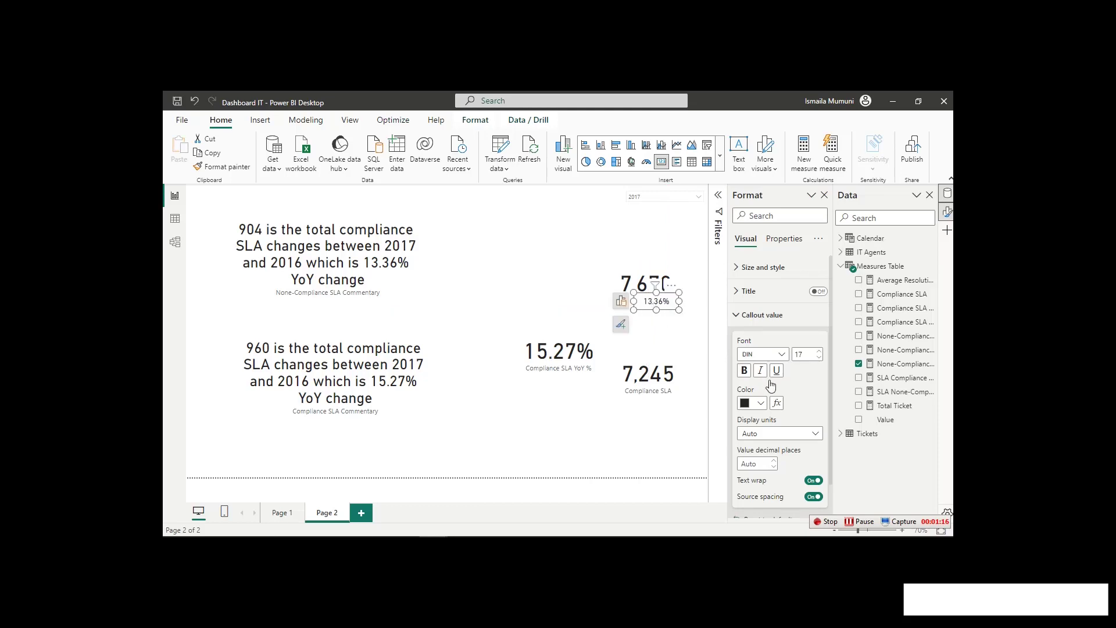
click(760, 409)
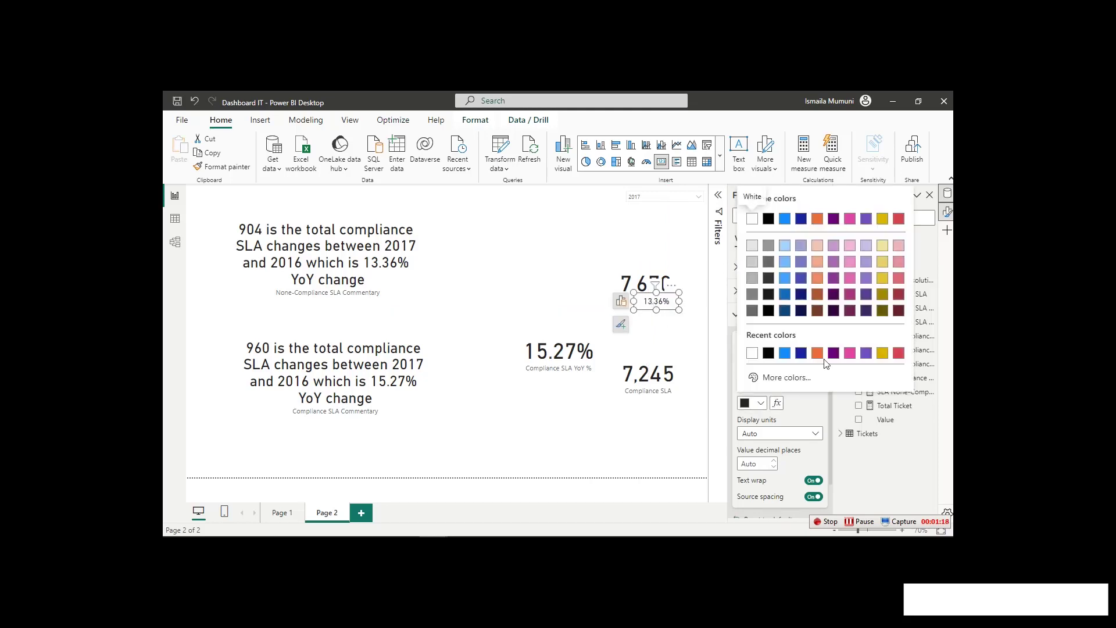
click(900, 222)
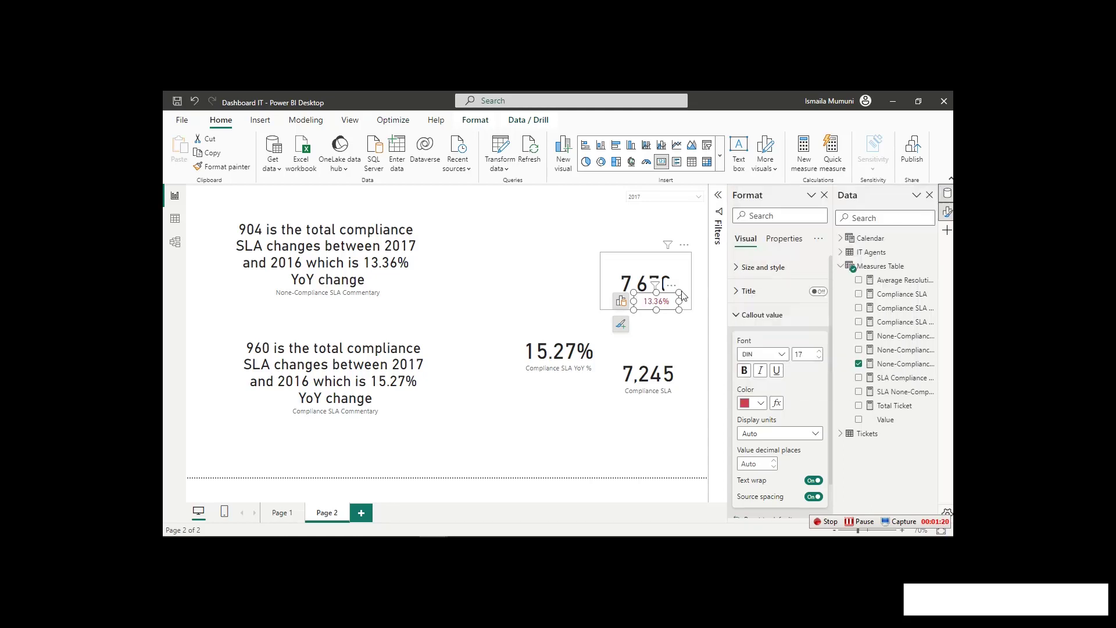
Make the 7,670 card's callout value red as well.
click(646, 282)
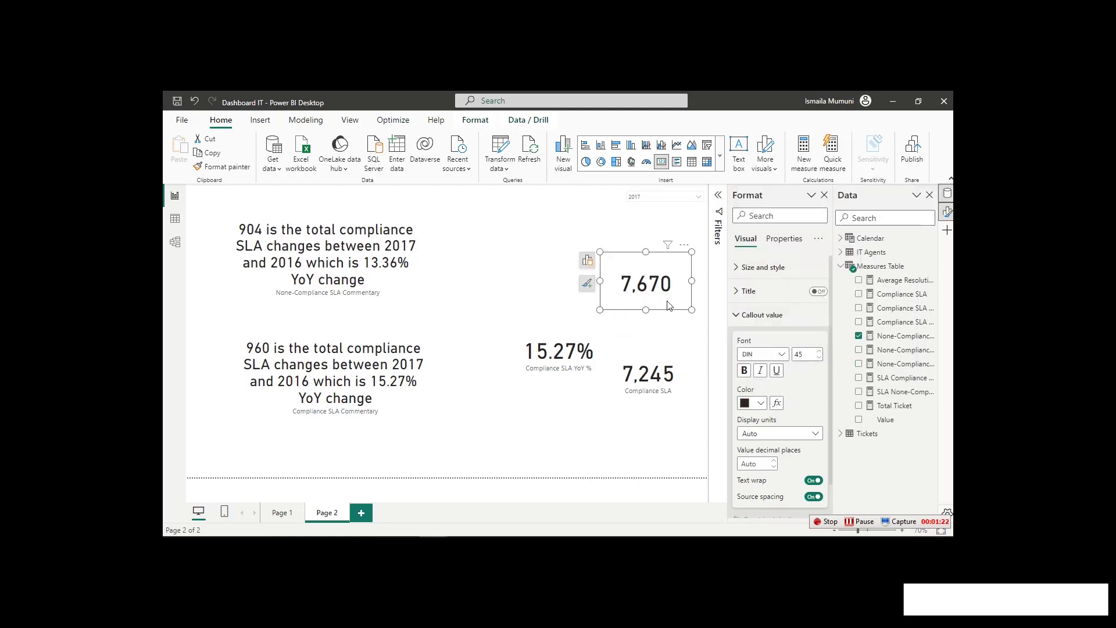
click(761, 403)
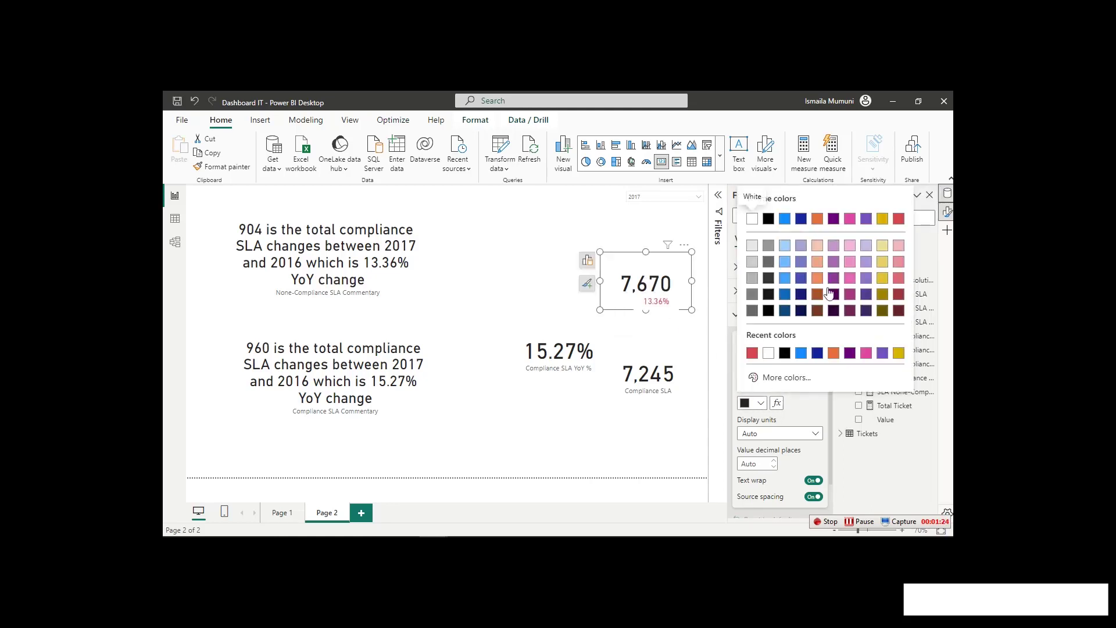
click(899, 219)
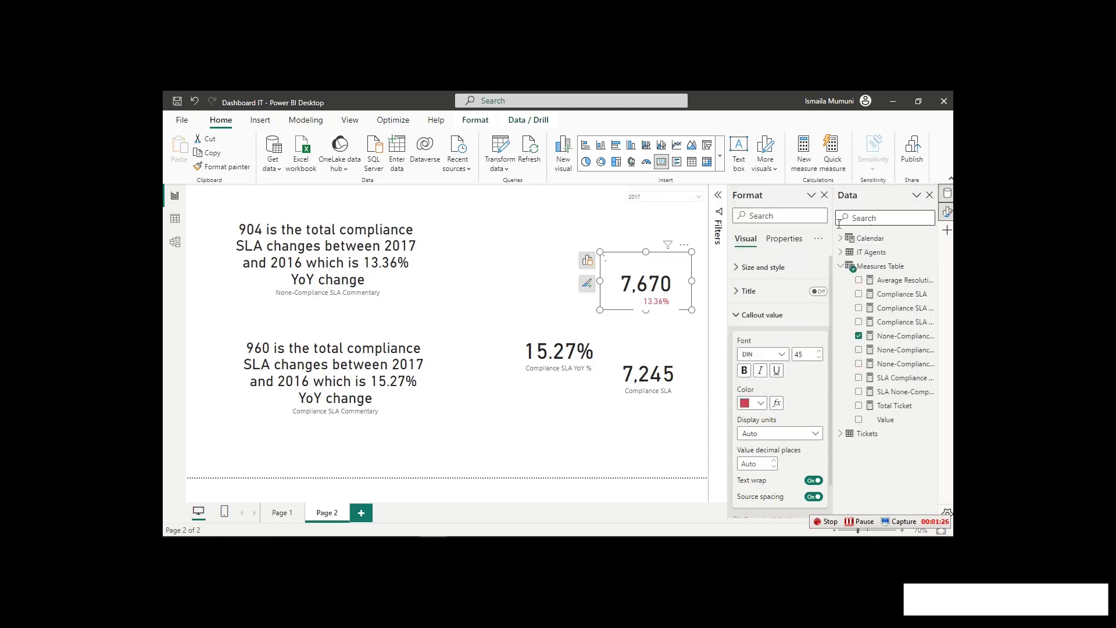
click(762, 269)
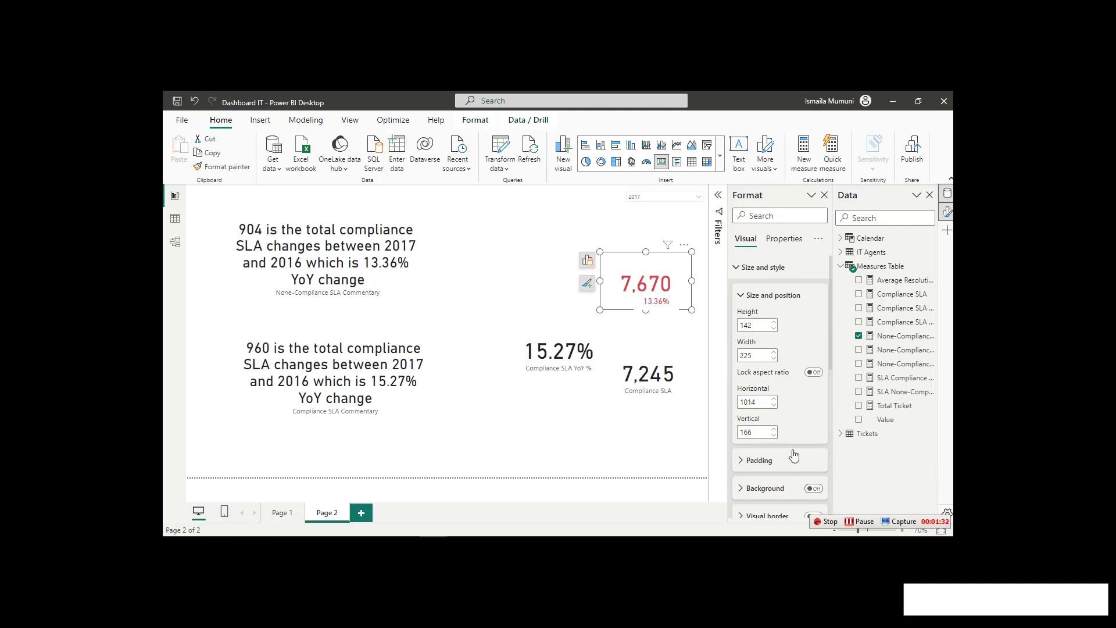
Shorten the 7,670 card and turn off the 13.36% card's background.
drag(645, 309, 643, 281)
click(655, 309)
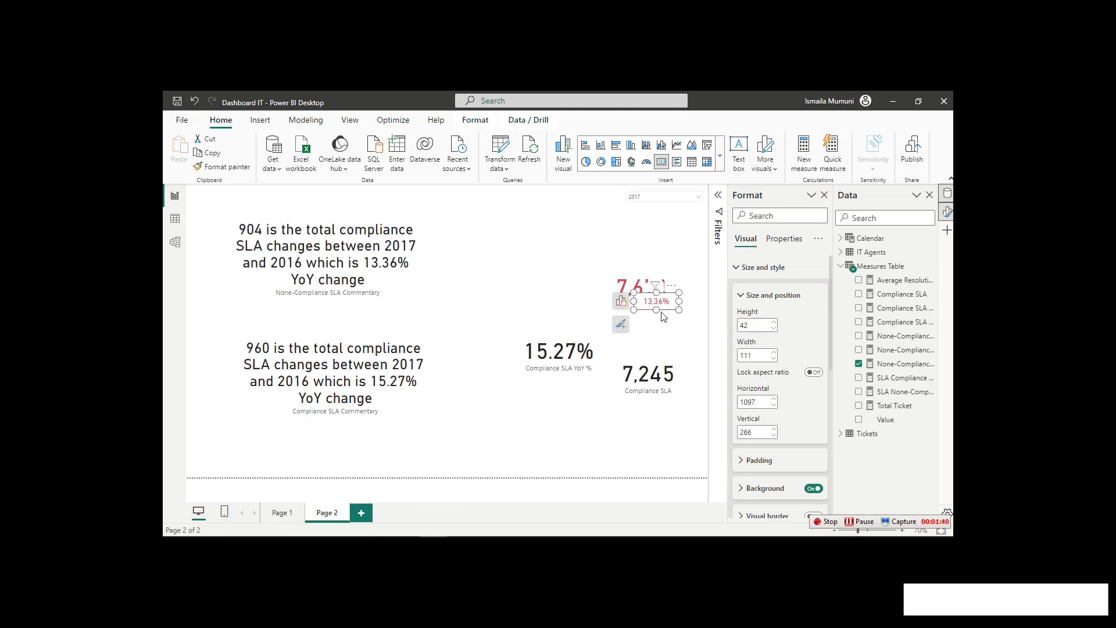
click(813, 488)
Set the 15.27% card's callout font size to 17 and hide its category label.
click(563, 361)
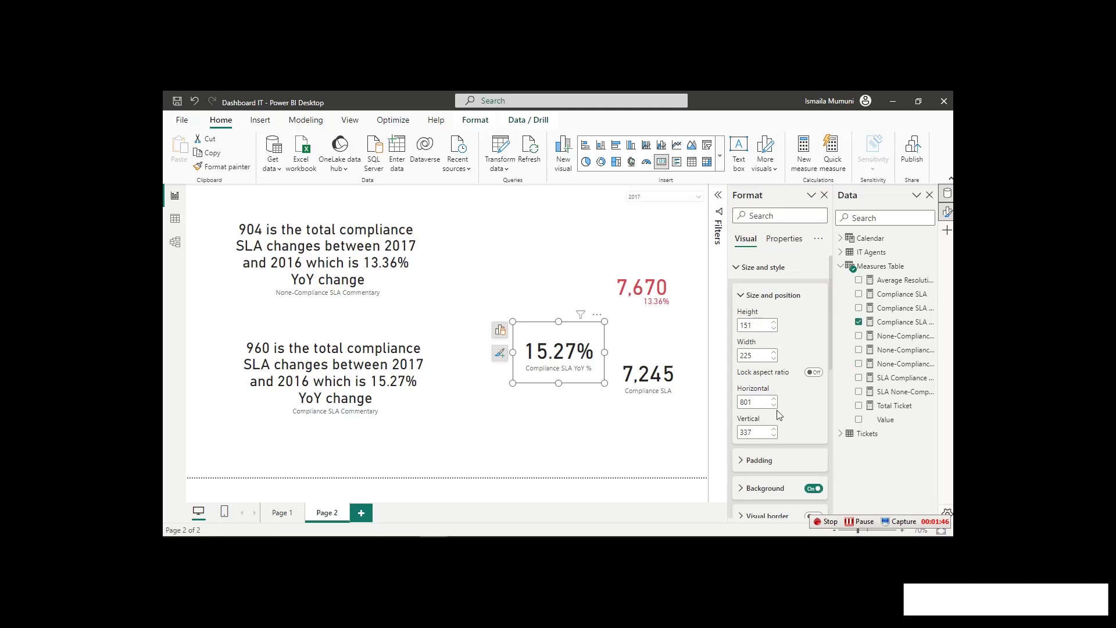
click(766, 267)
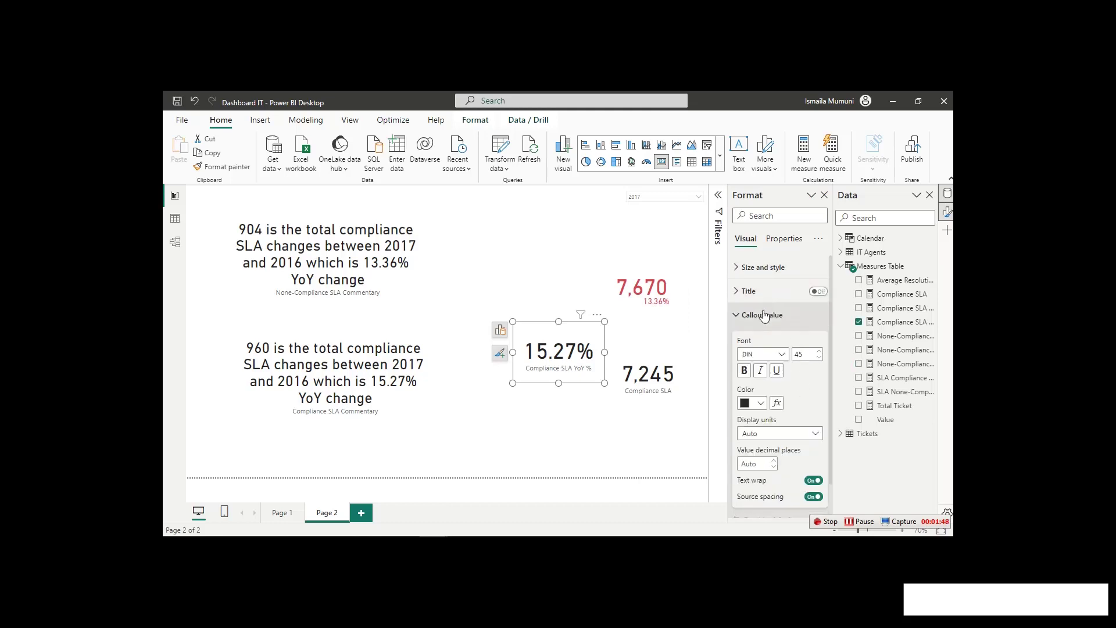
click(804, 356)
key(BackSpace)
key(BackSpace)
text(17)
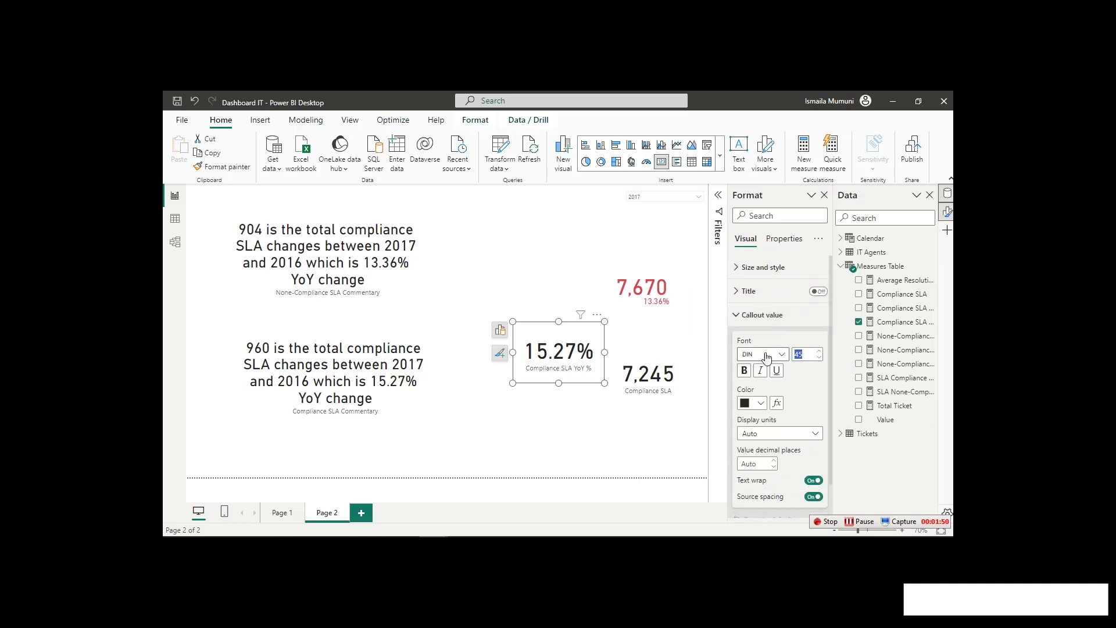
key(Return)
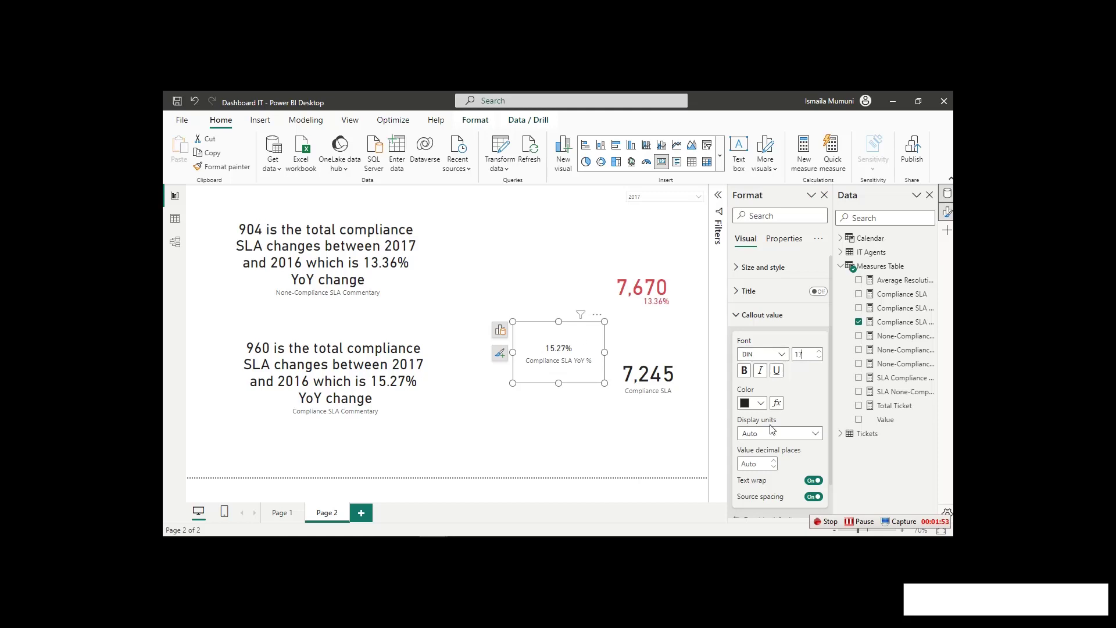
click(762, 314)
click(818, 339)
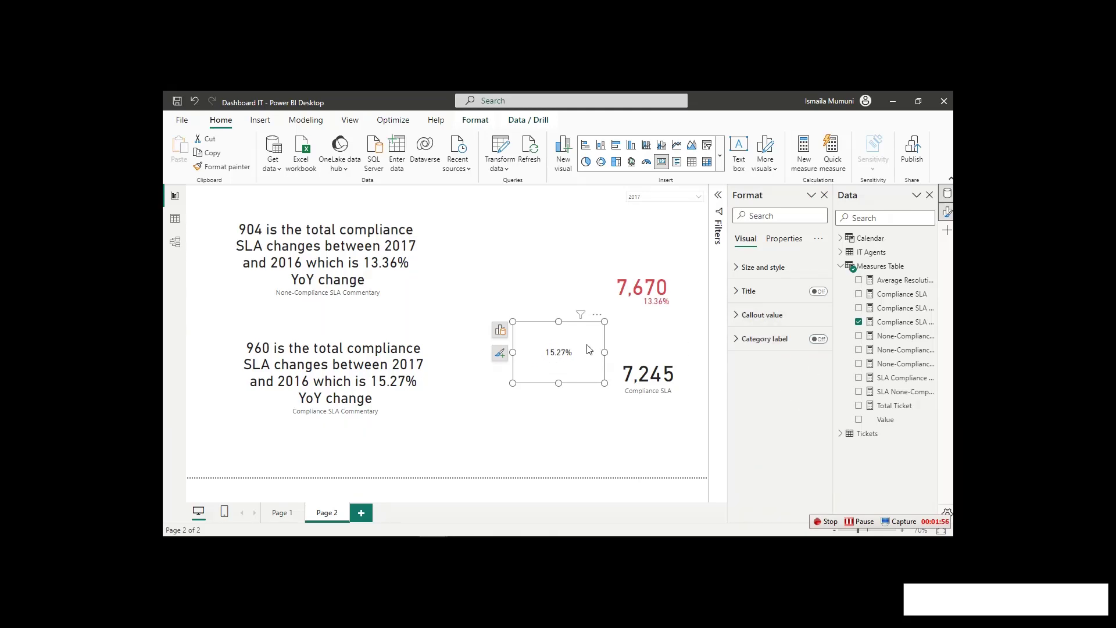
Shrink the 15.27% card, hide and shorten the 7,245 card's label area, and place 15.27% below it.
drag(513, 320, 543, 356)
click(651, 378)
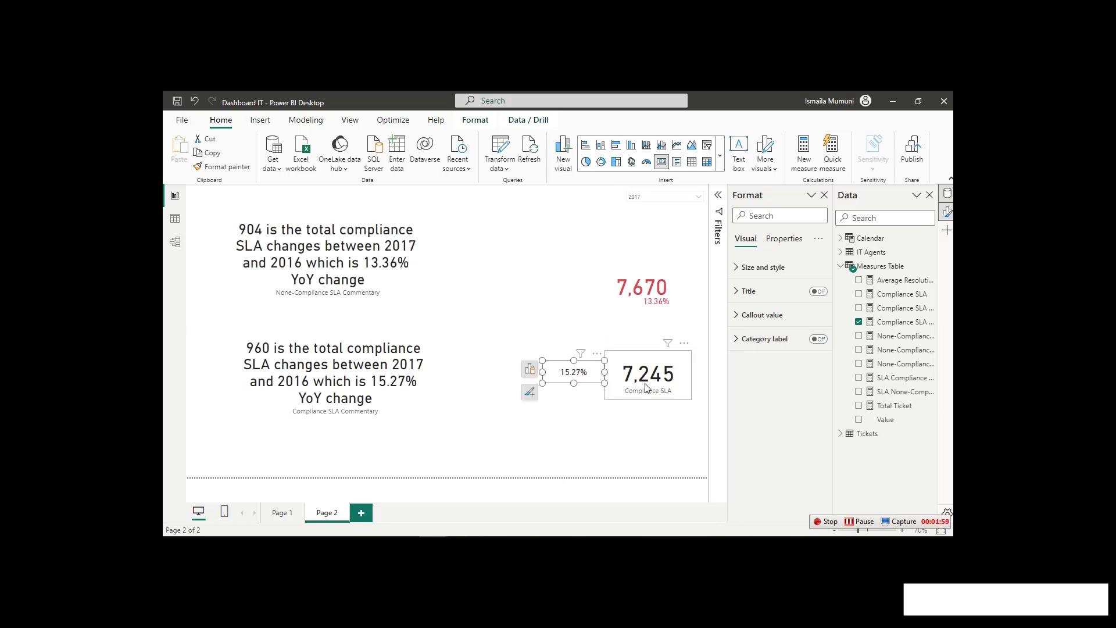
click(817, 340)
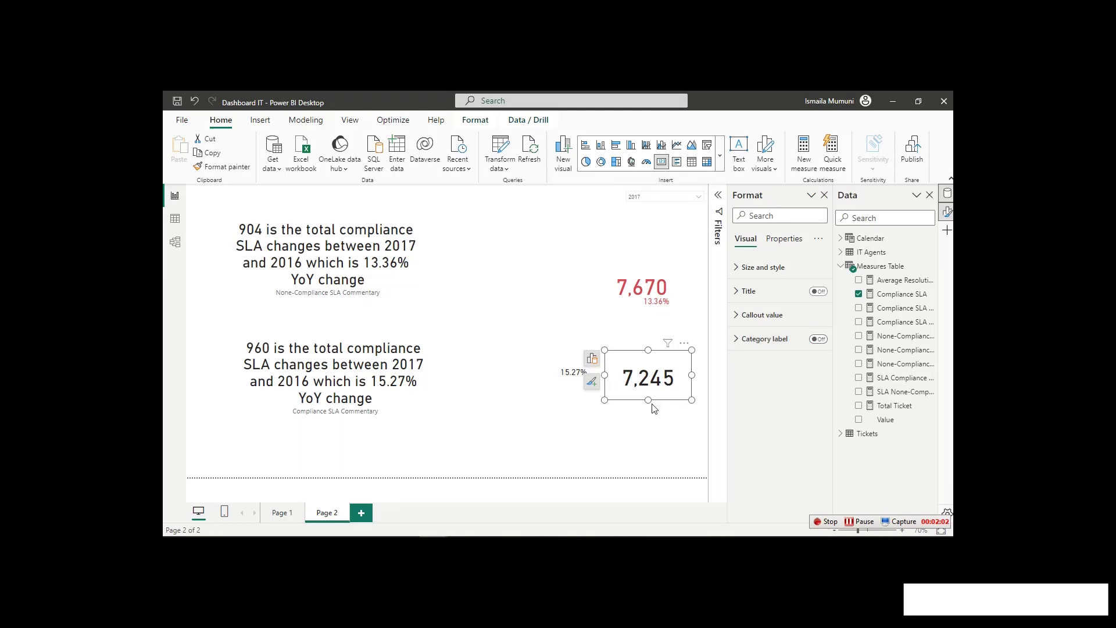
drag(649, 400, 645, 382)
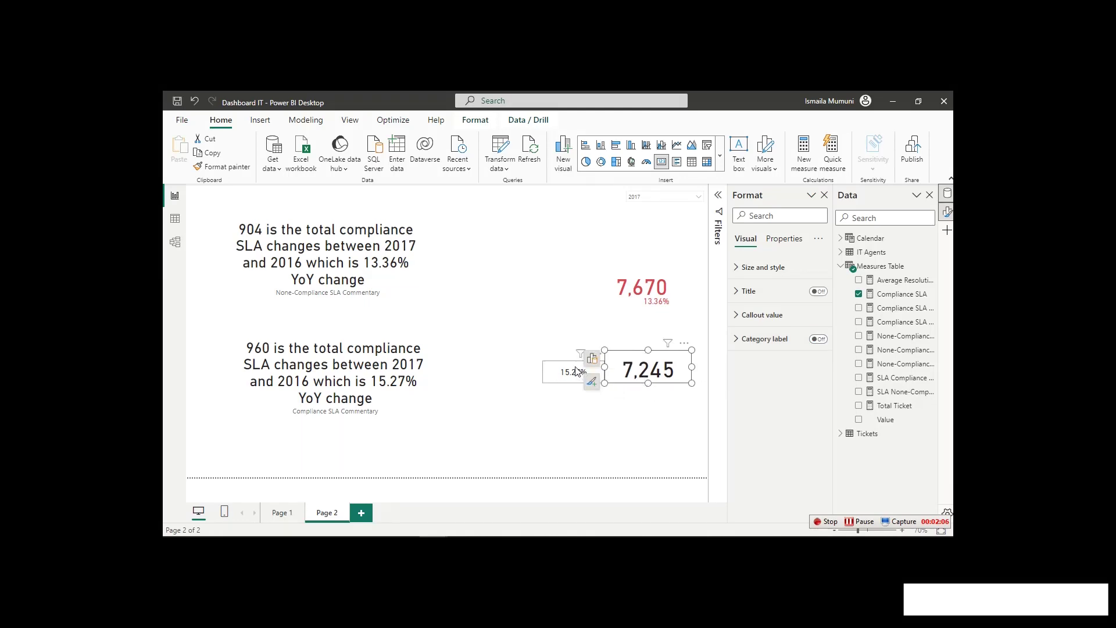
drag(577, 371, 656, 386)
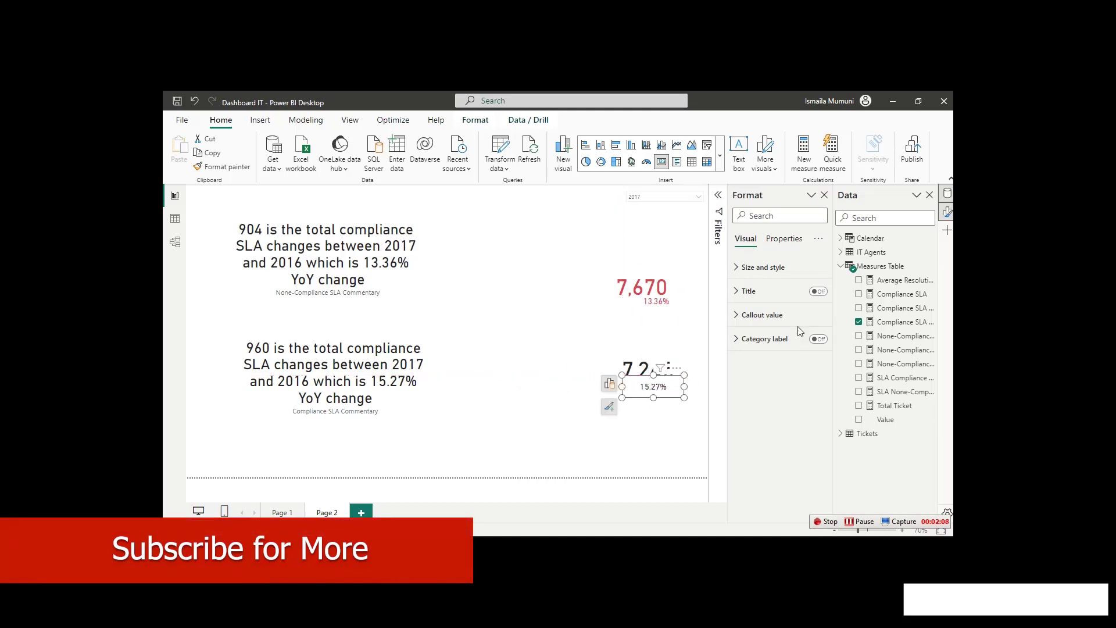
Turn off the 7,245 card's background and nudge the 15.27% card just beneath 7,245.
click(758, 268)
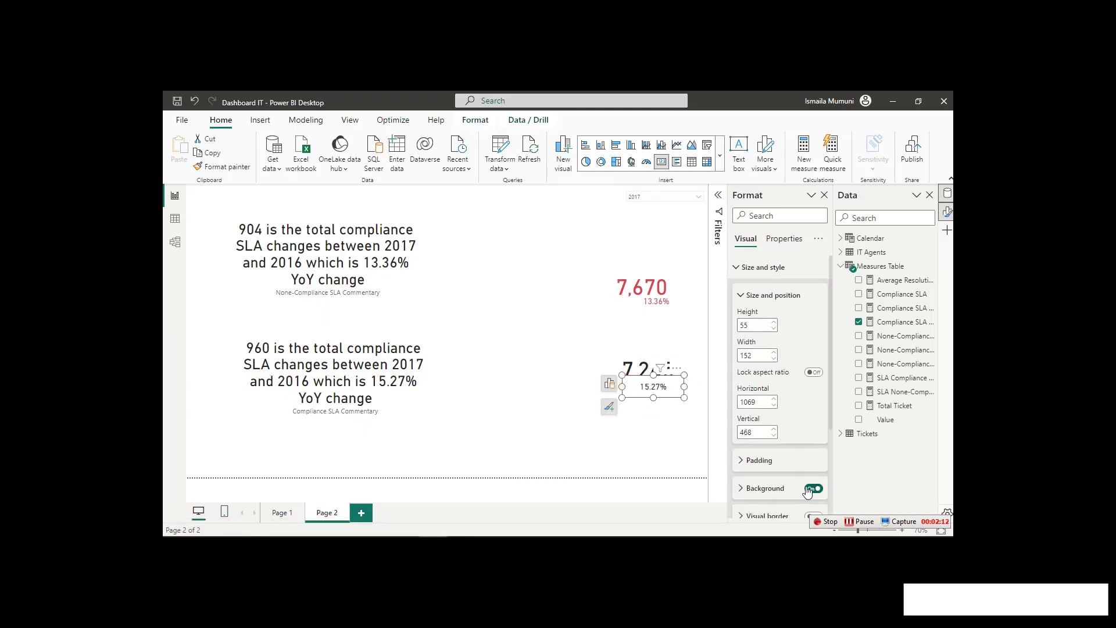
click(627, 368)
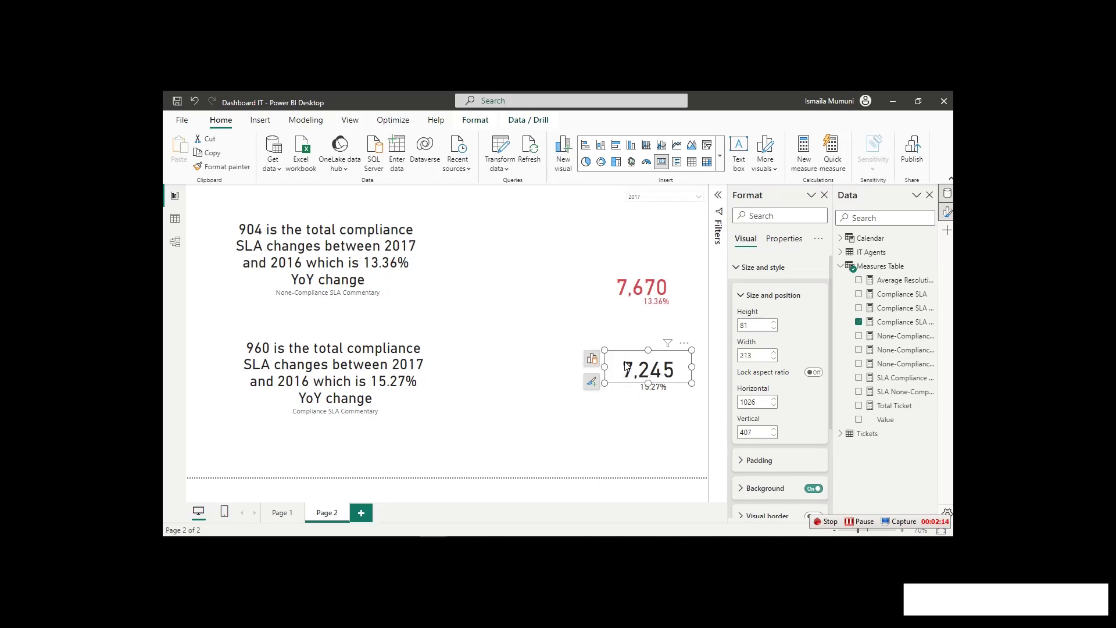
click(814, 489)
click(651, 394)
mouse_move(650, 394)
mouse_down()
mouse_move(680, 387)
mouse_move(663, 391)
mouse_up()
key(Up)
key(Up)
key(Up)
key(Up)
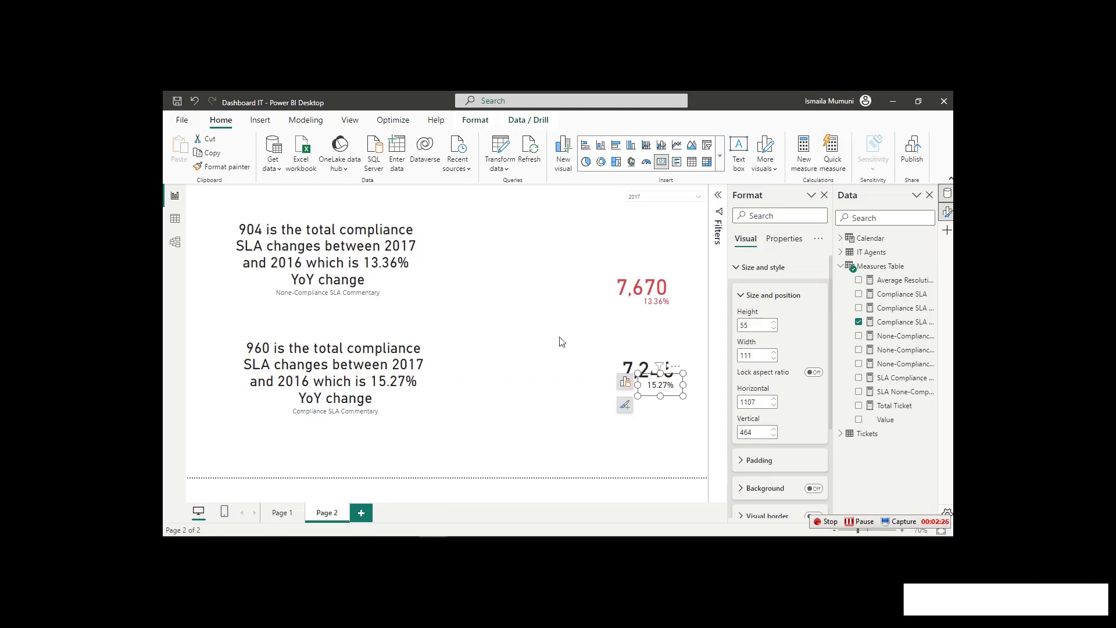
click(562, 341)
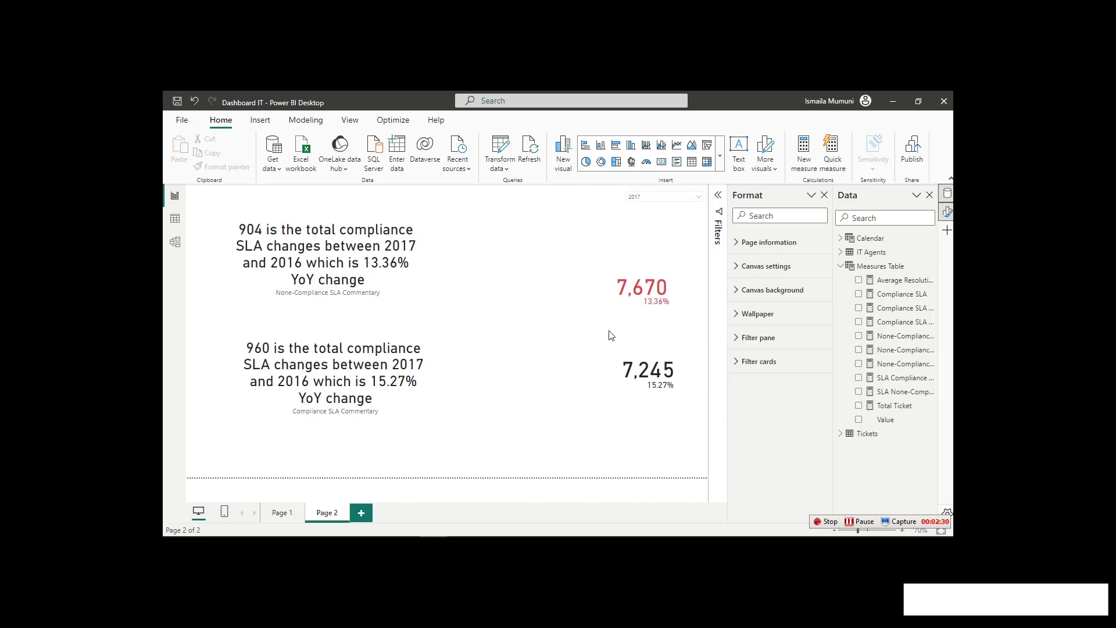
click(652, 368)
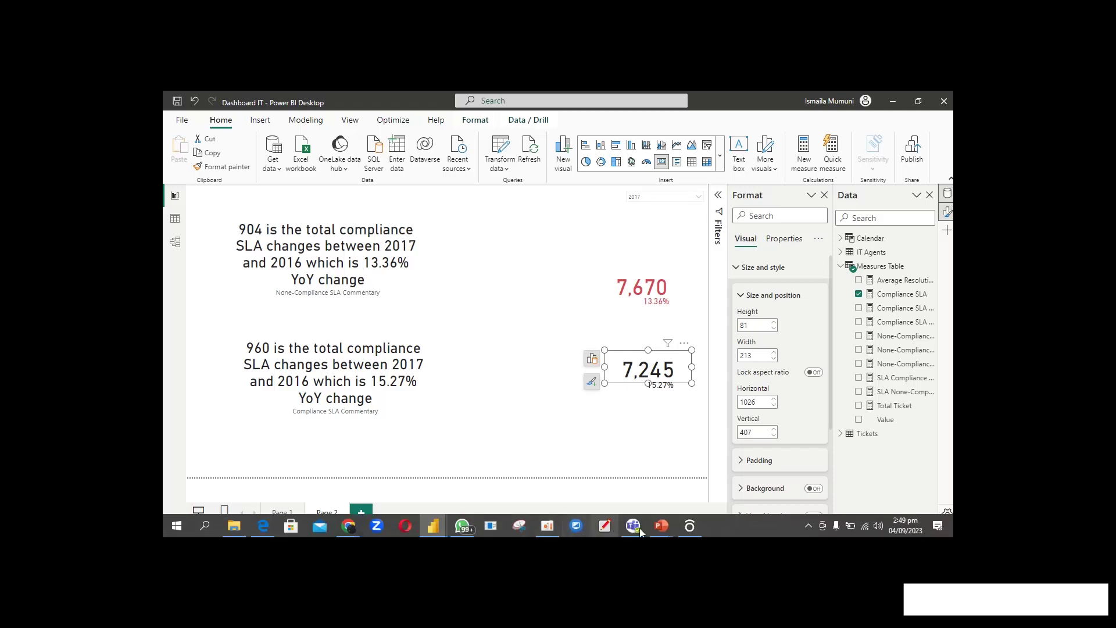
Copy the cyan check-mark tile's fill hex #0AD1D7 from PowerPoint and return to Power BI.
mouse_move(661, 526)
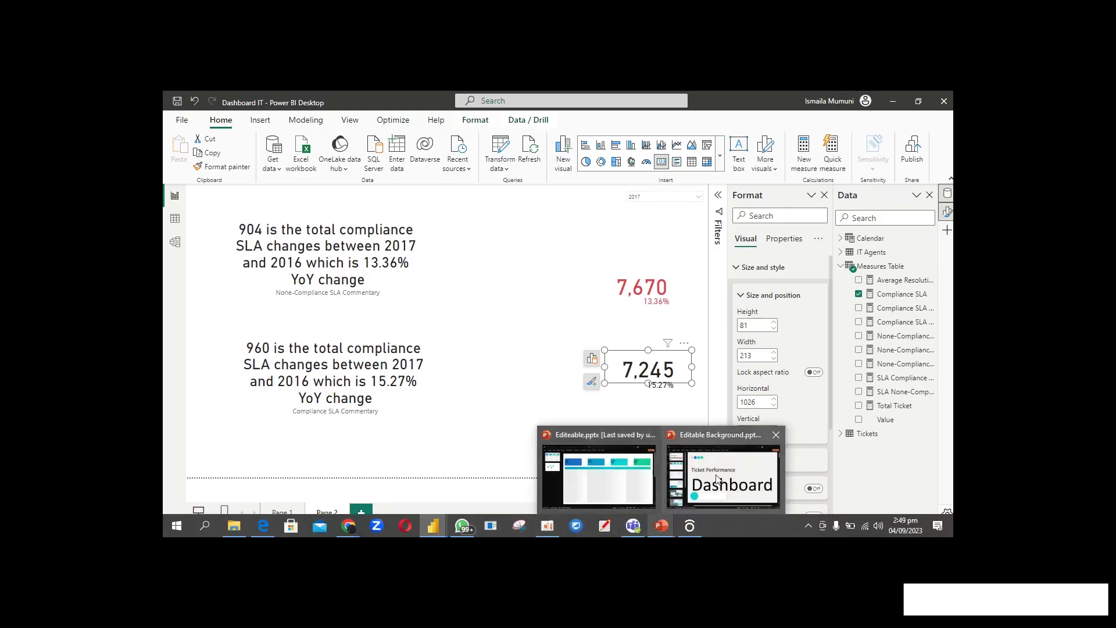
click(640, 472)
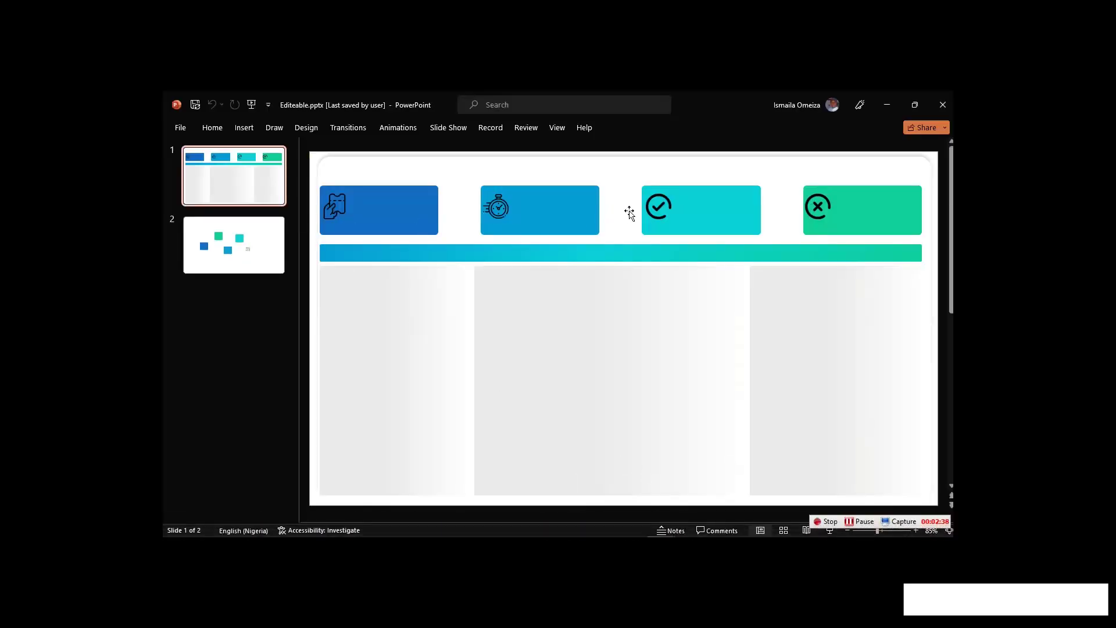
click(714, 214)
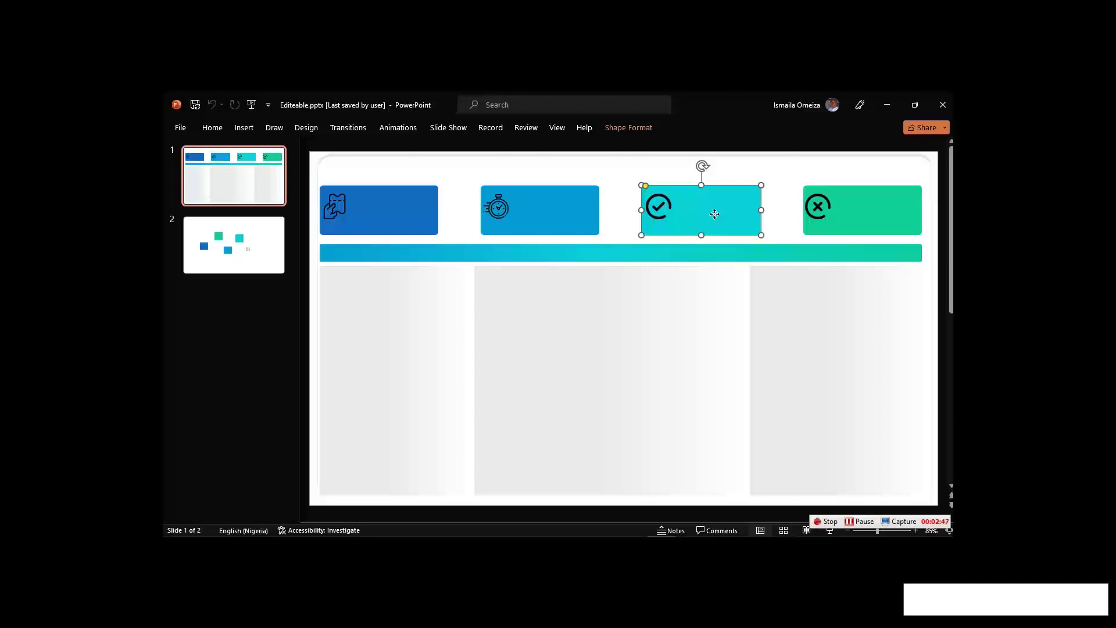
right_click(714, 214)
click(771, 509)
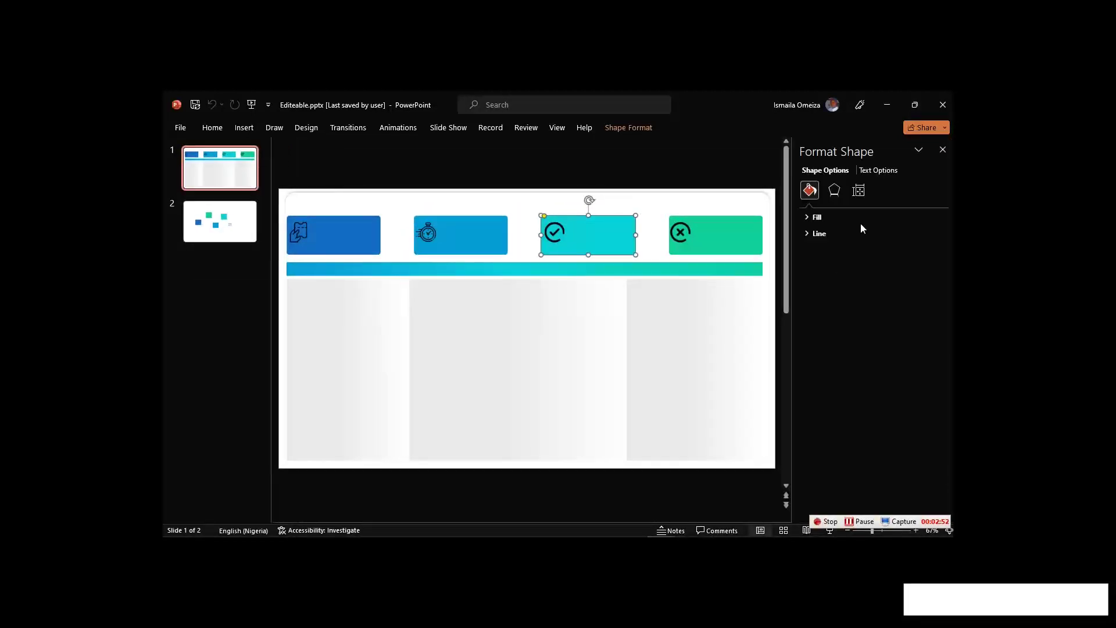
click(816, 216)
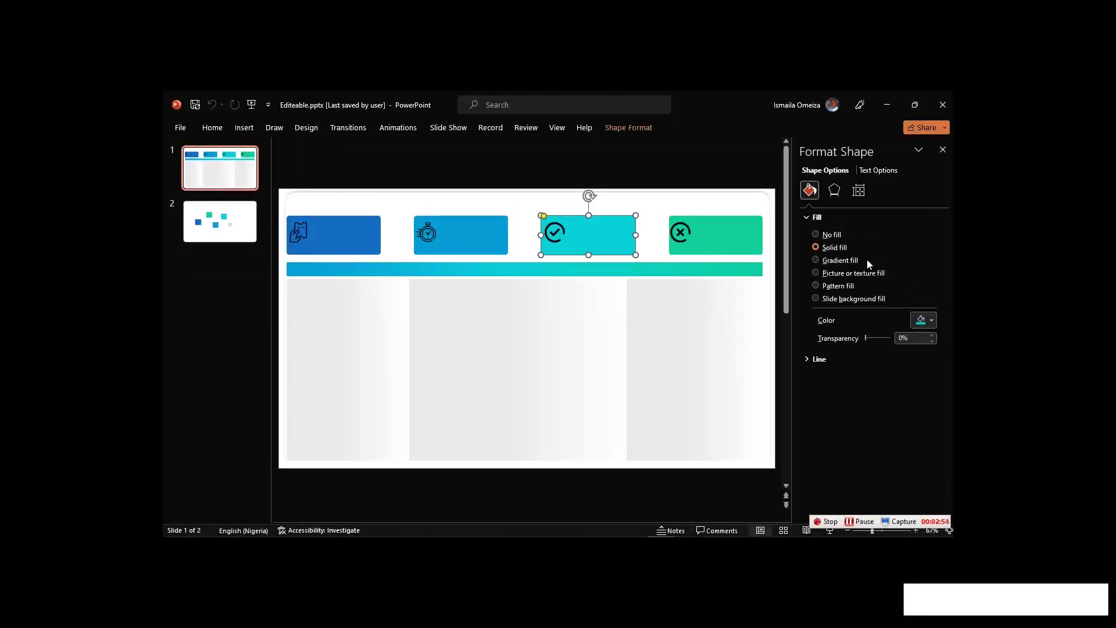
click(924, 321)
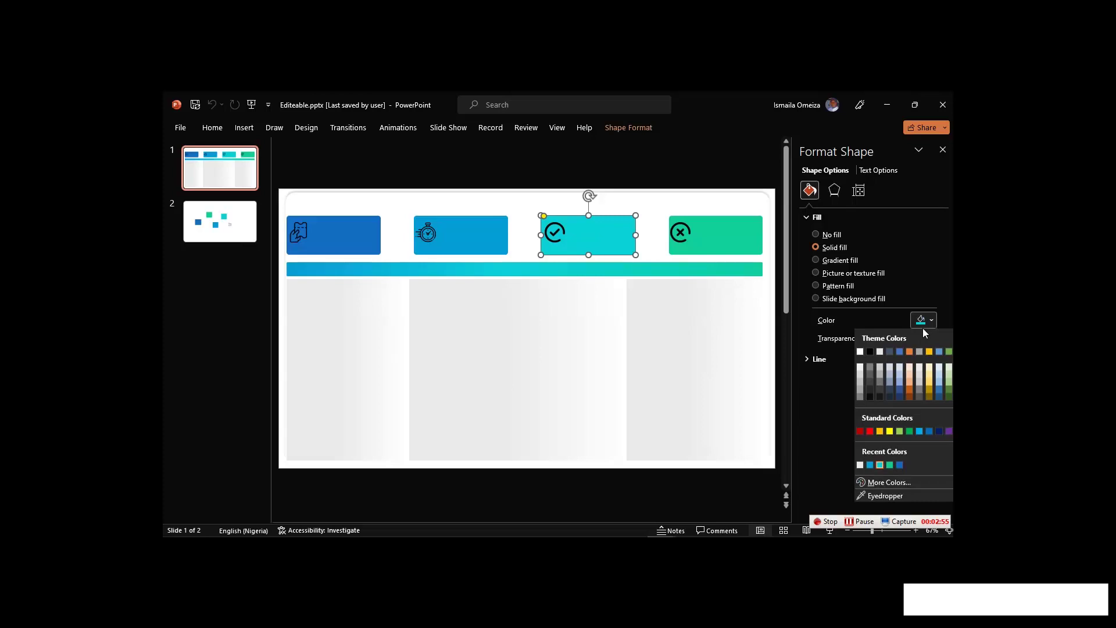
click(878, 482)
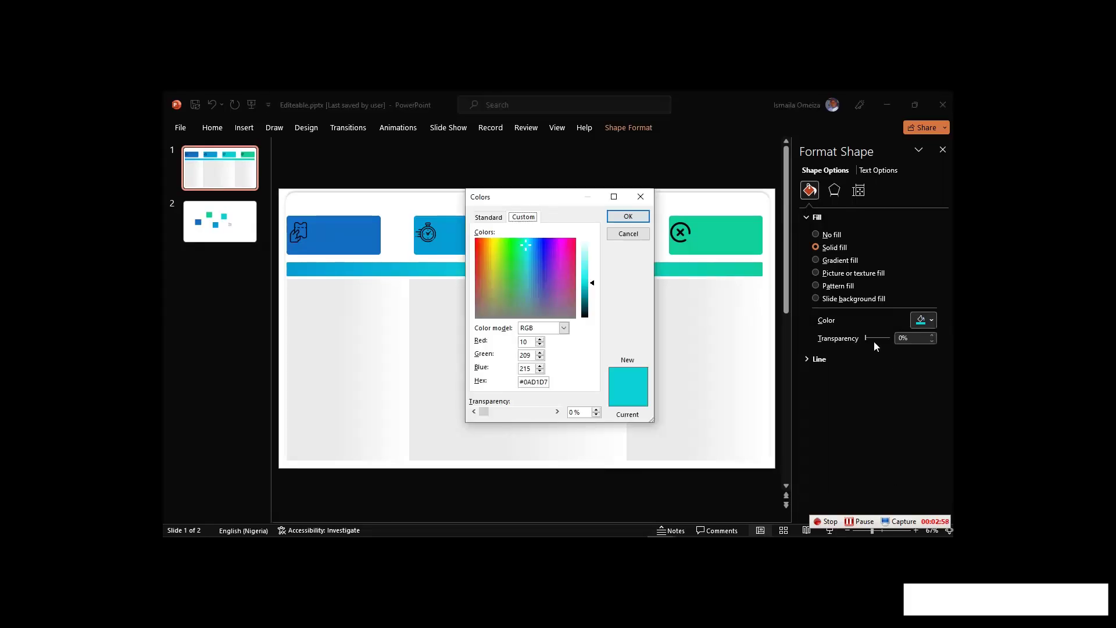
drag(548, 382, 494, 377)
key(ctrl+c)
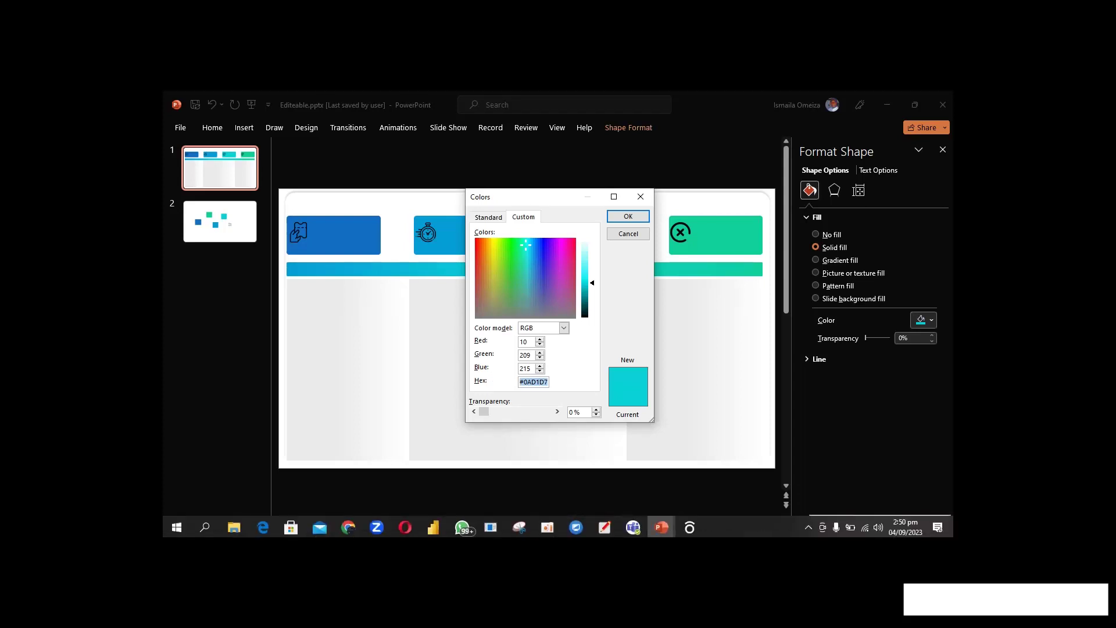
click(433, 526)
click(487, 481)
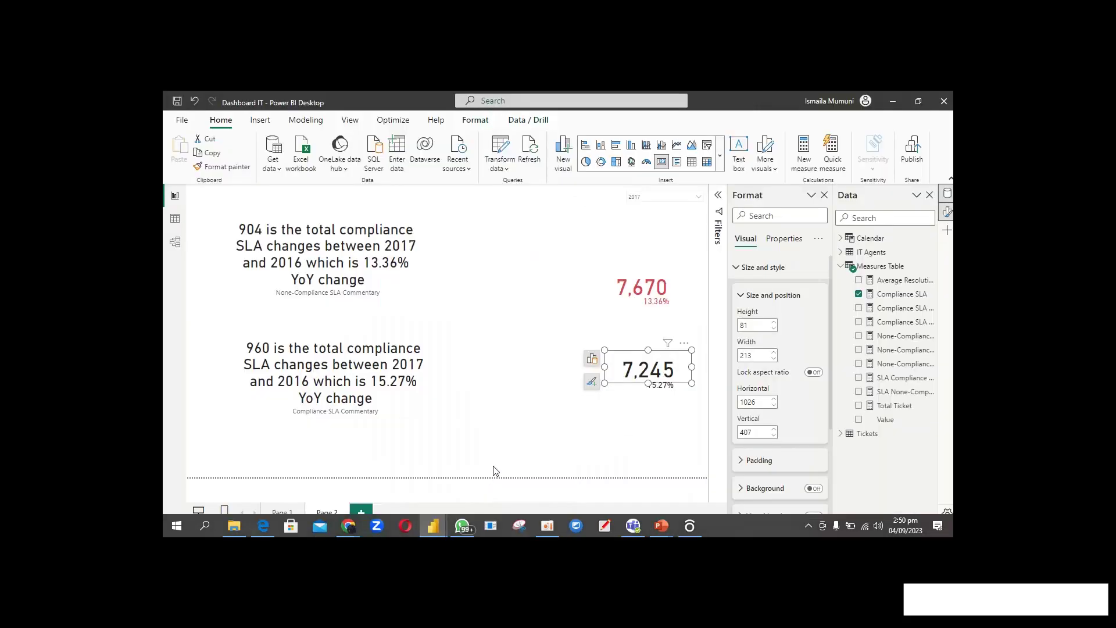
Paste #0AD1D7 as the 7,245 card's callout value colour.
click(767, 267)
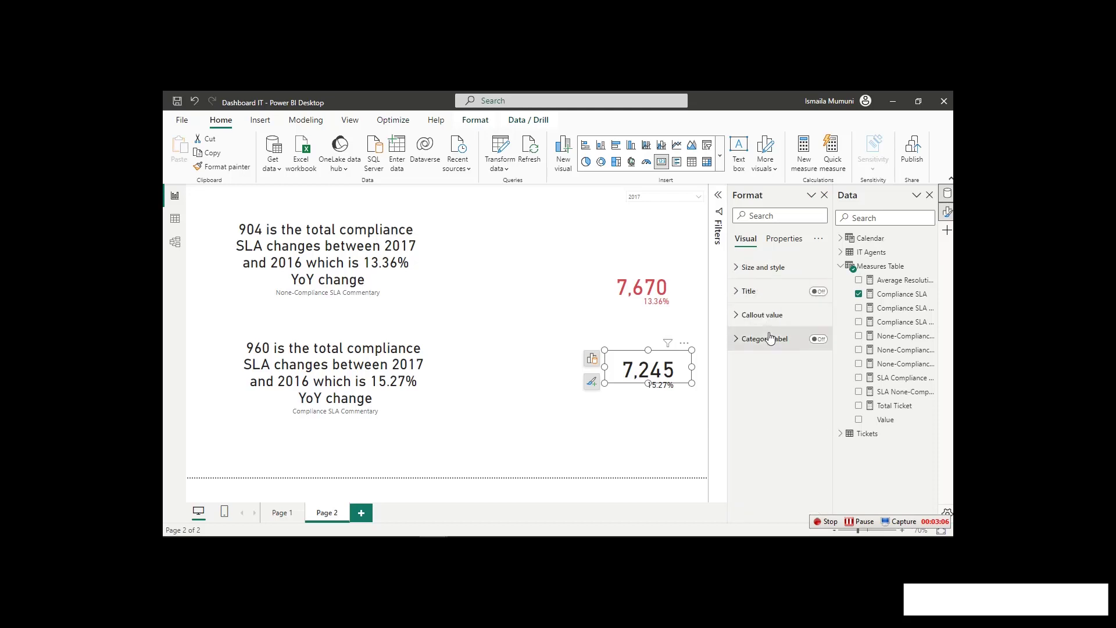
click(764, 315)
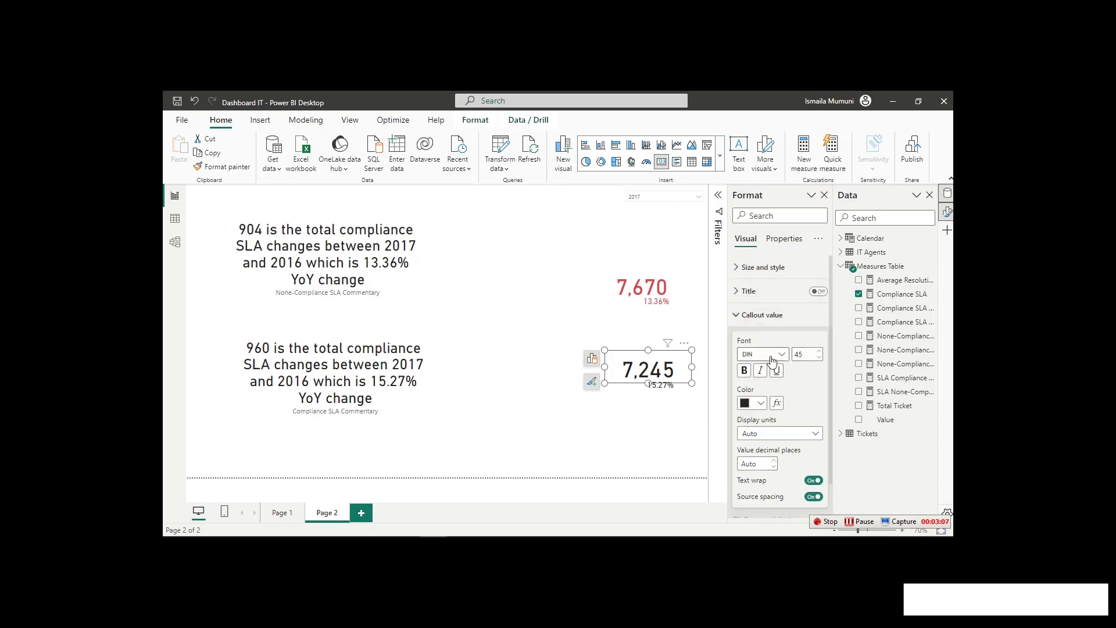
click(759, 404)
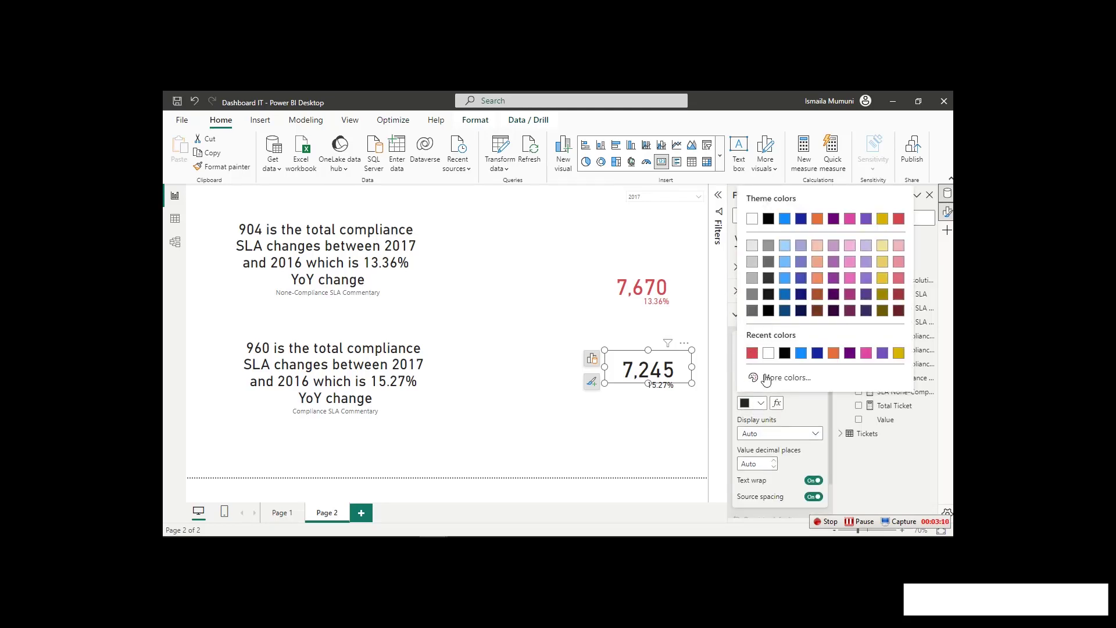
click(767, 378)
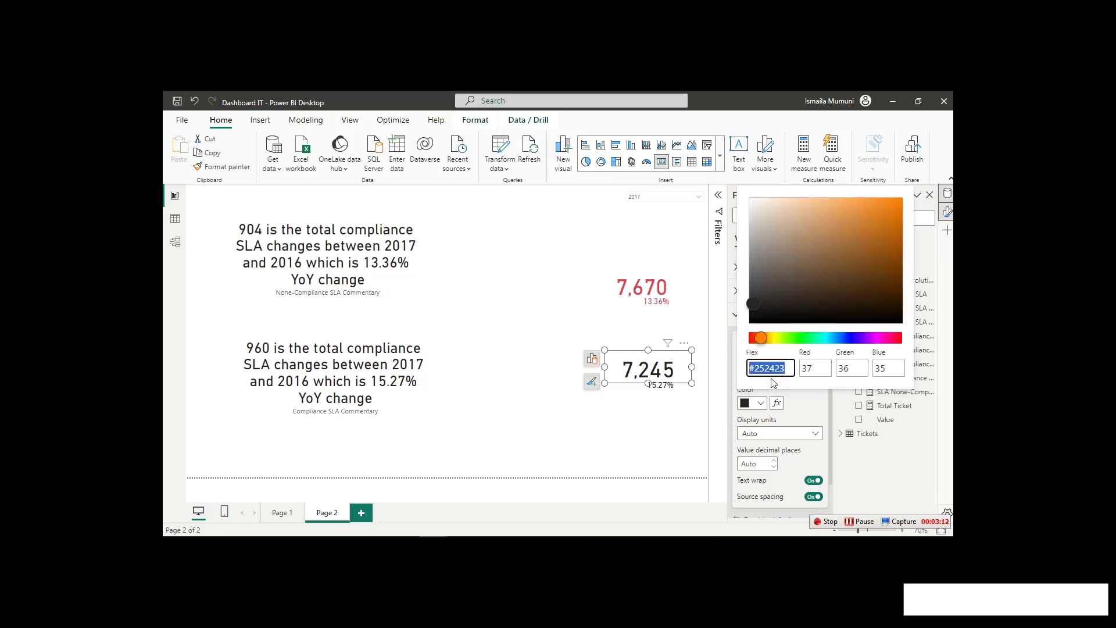
key(ctrl+v)
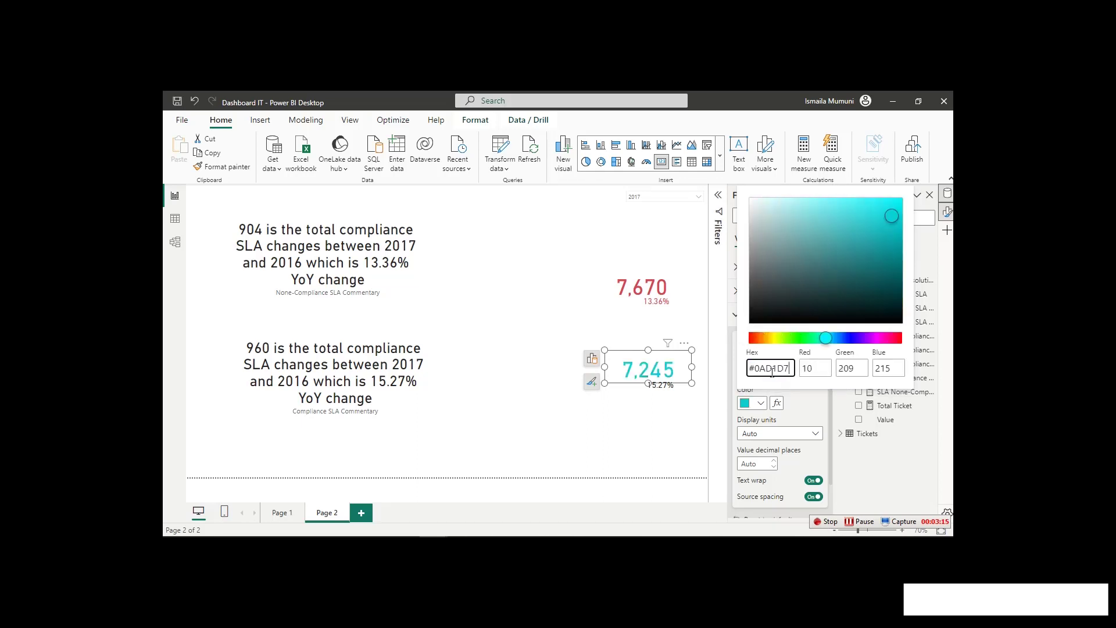
click(665, 394)
Colour the 15.27% figure a darker teal, #0A6C6F.
click(666, 394)
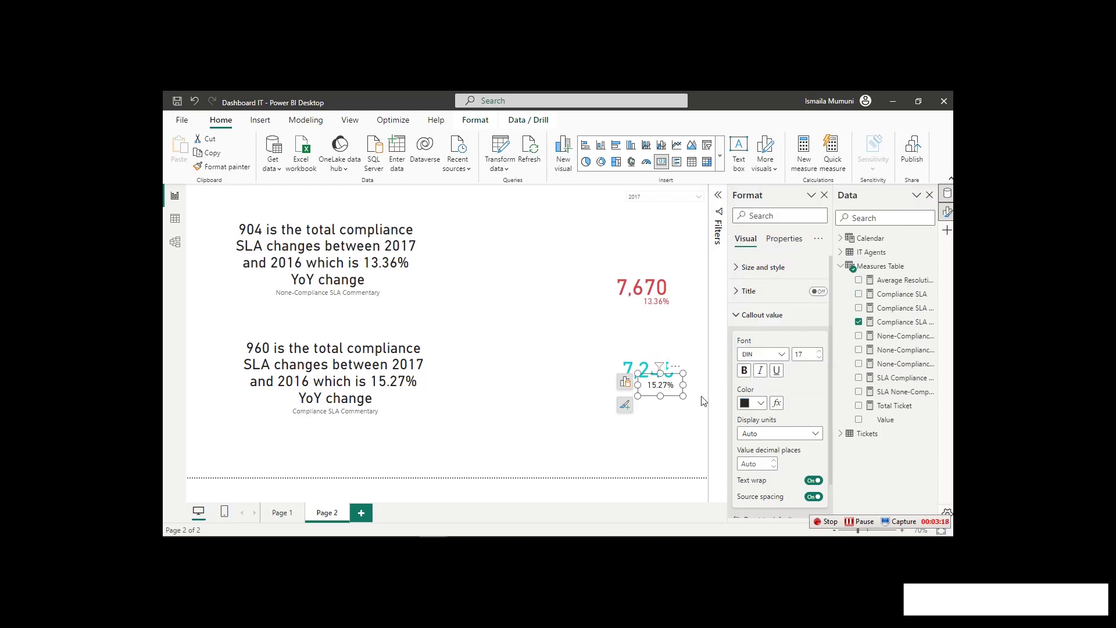
click(760, 405)
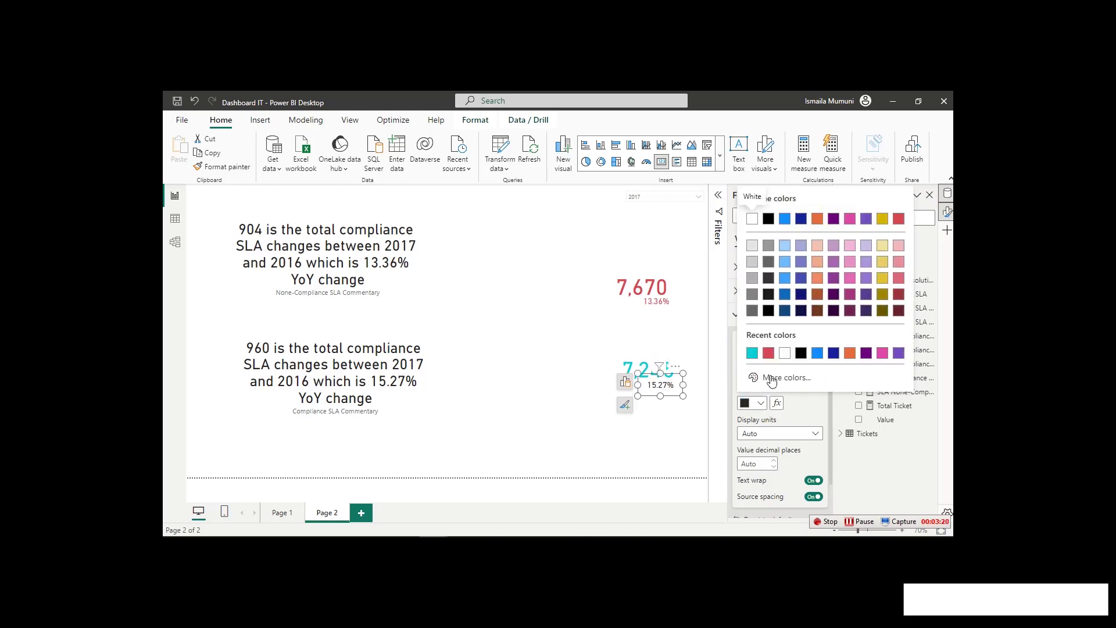
click(751, 353)
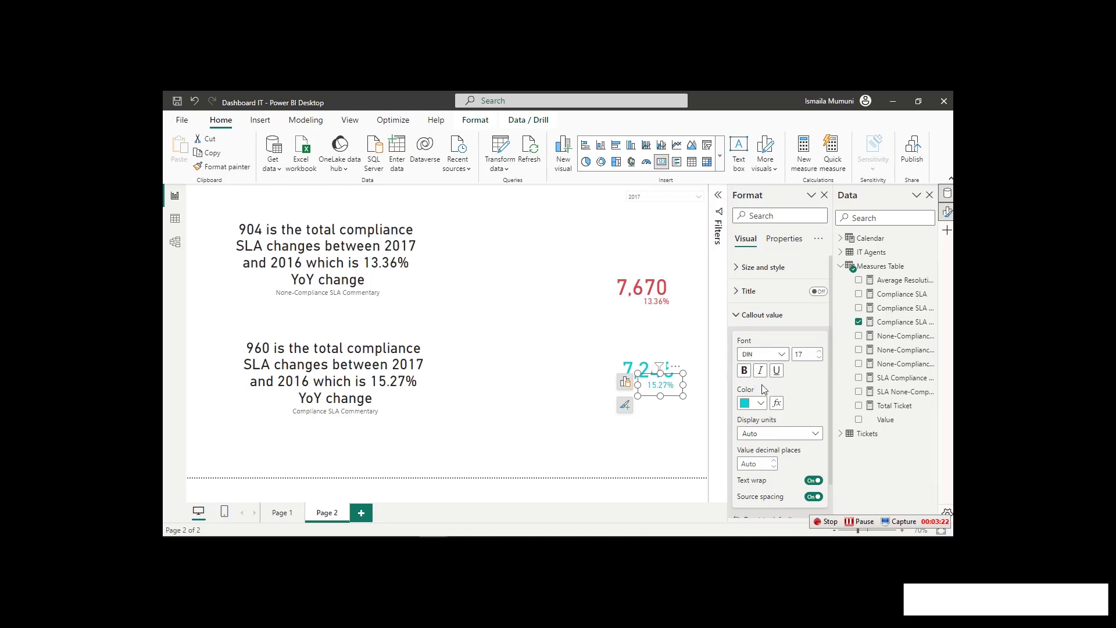
click(760, 403)
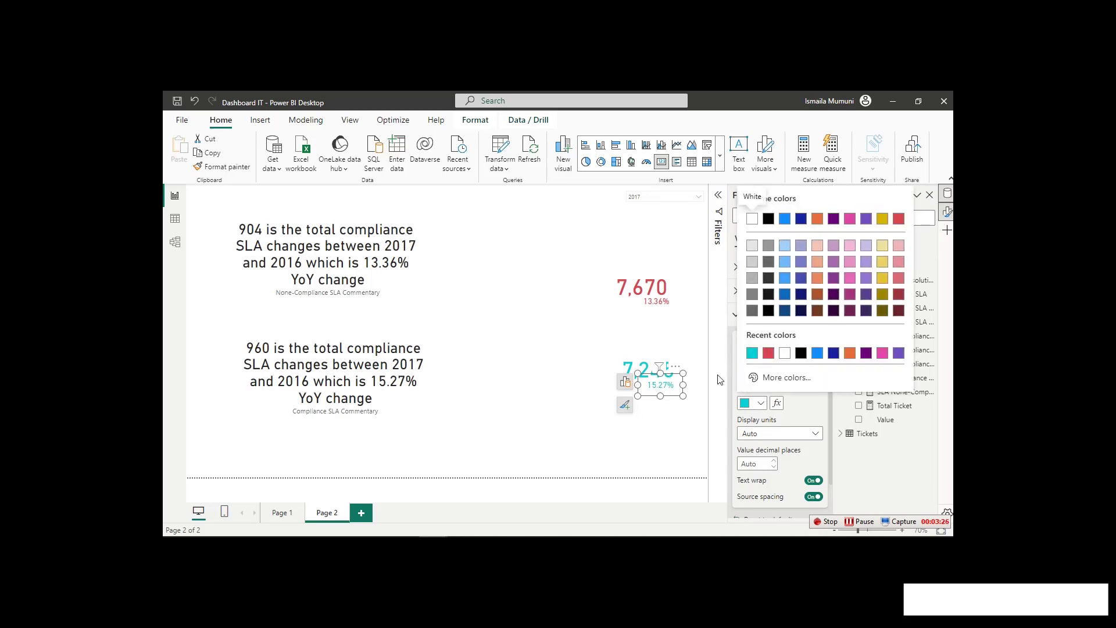
click(787, 377)
mouse_move(892, 218)
mouse_down()
mouse_move(898, 281)
mouse_move(884, 268)
mouse_up()
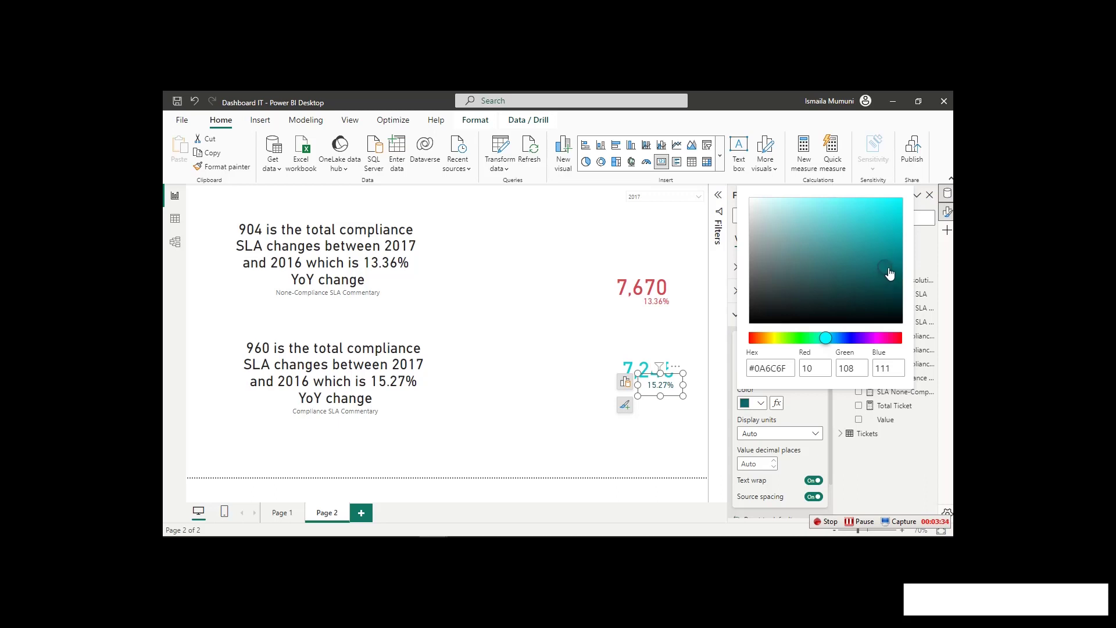
click(609, 331)
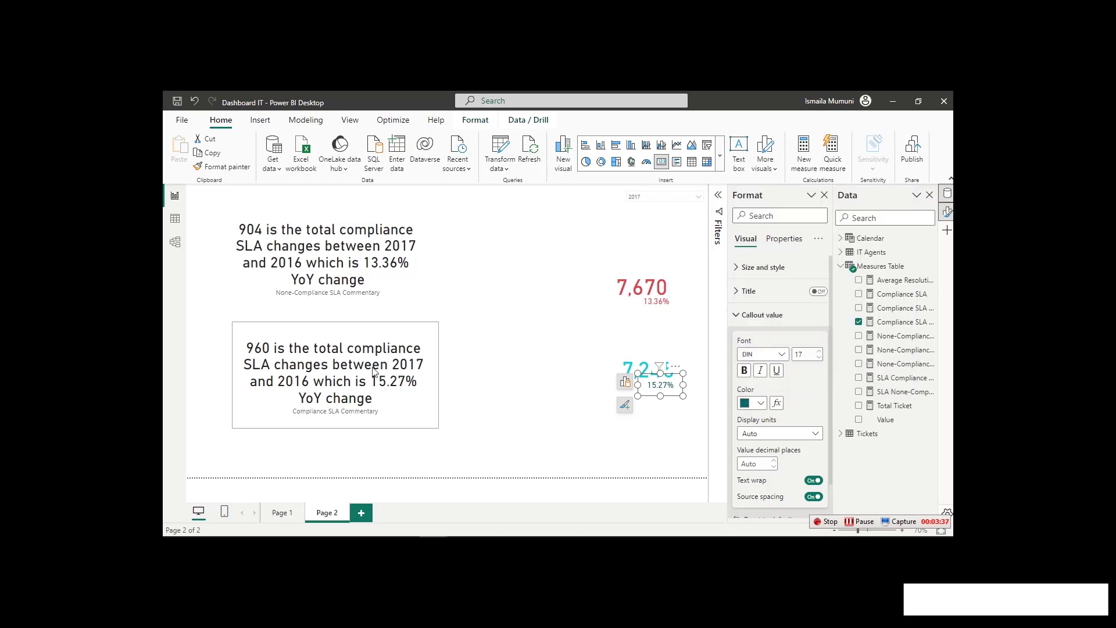
click(336, 380)
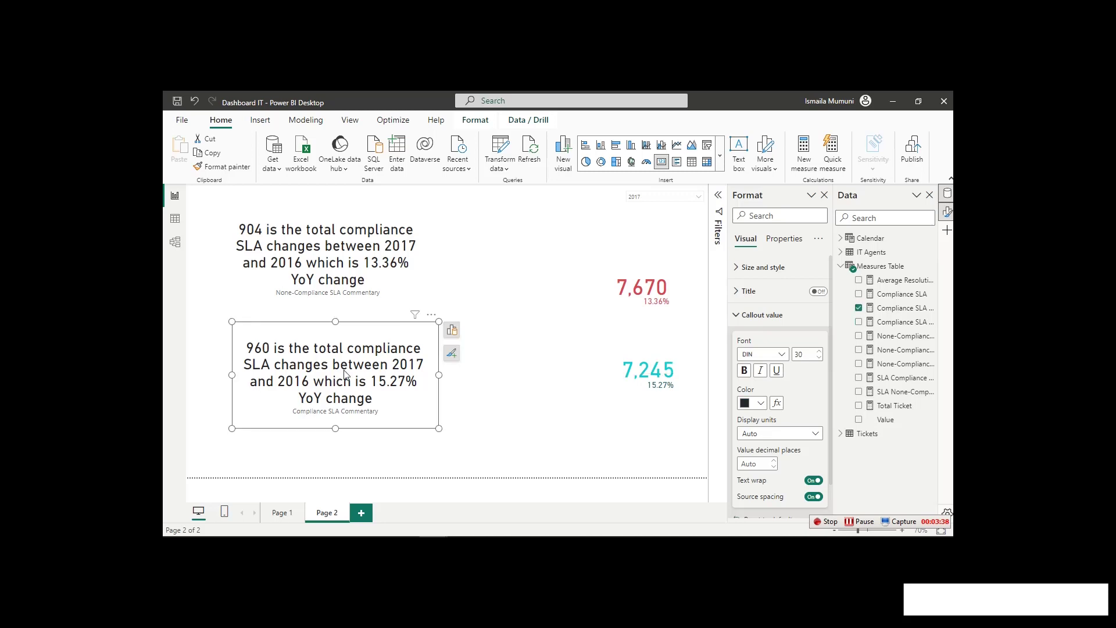
Move the 904 commentary beside the 7,670 card, select both commentary boxes and enter 15.
drag(301, 247, 481, 285)
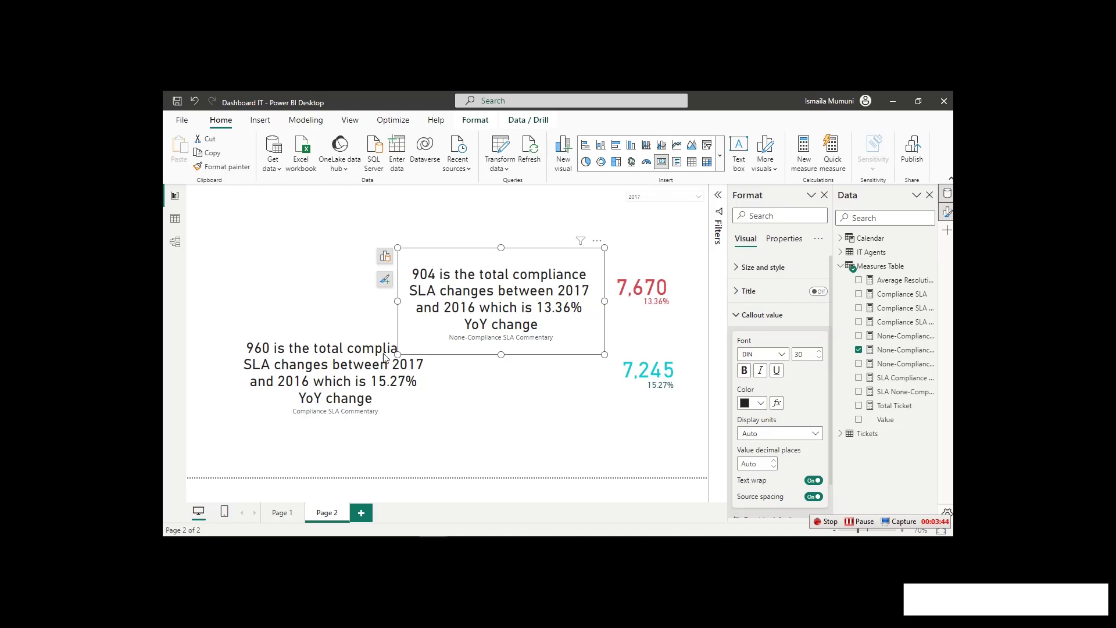
ctrl+click(306, 378)
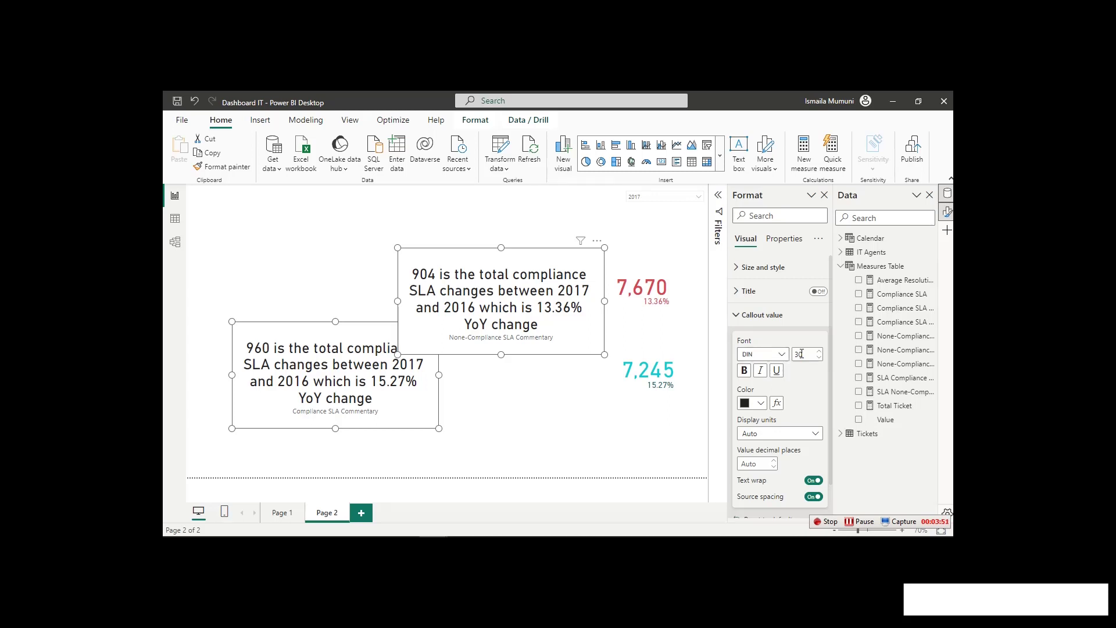
text(15)
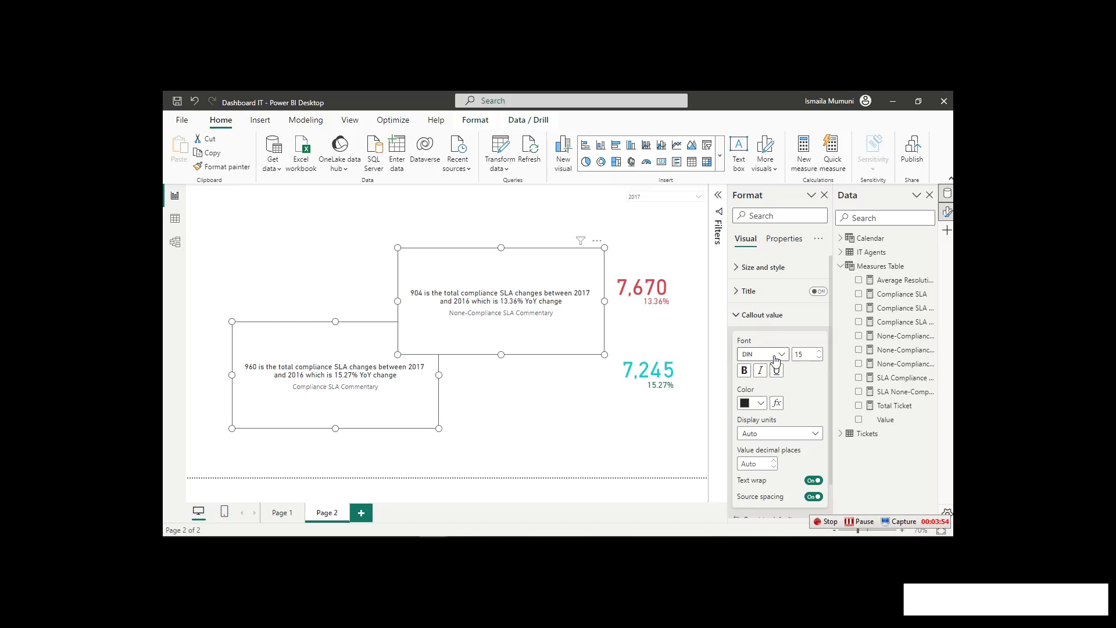
Set both commentaries to Segoe UI Light, hide their category labels, and narrow the upper box.
click(778, 355)
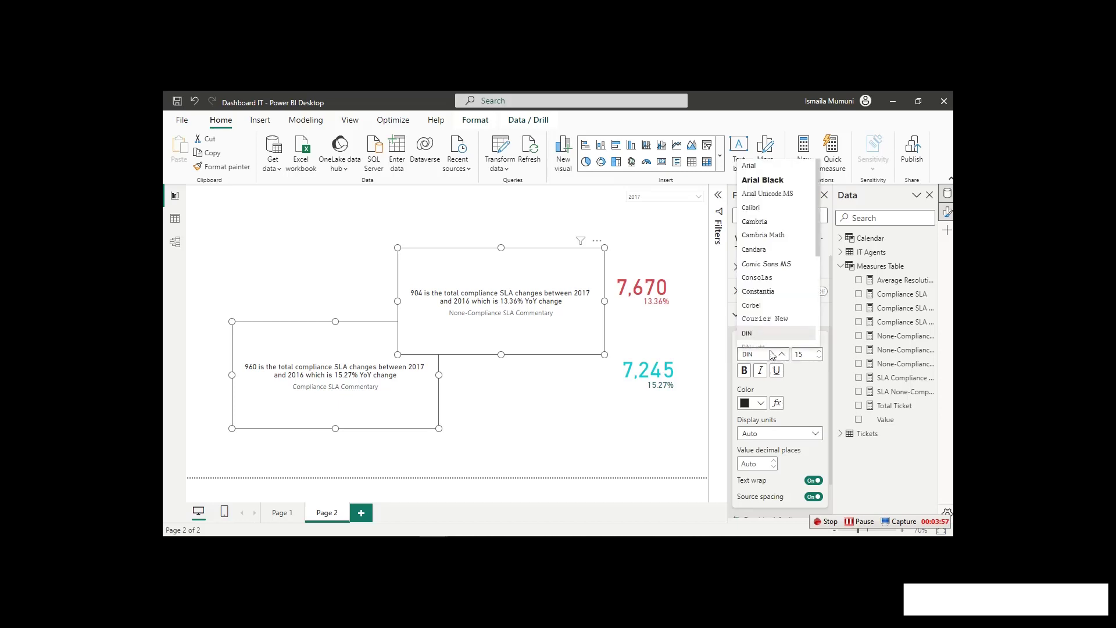
scroll(770, 302, down, 3)
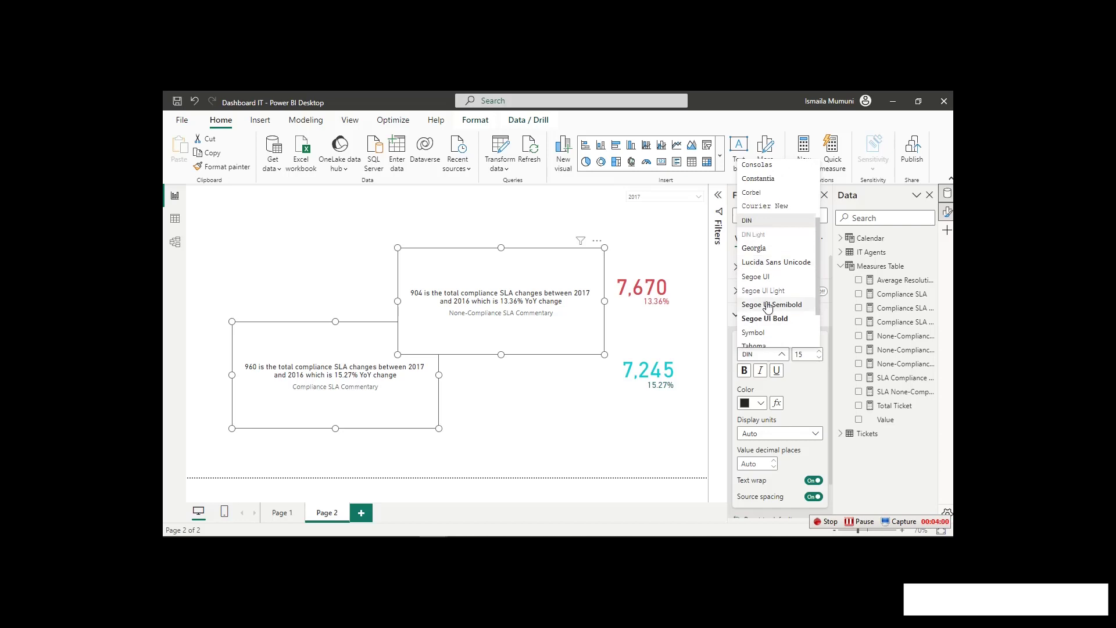
click(768, 306)
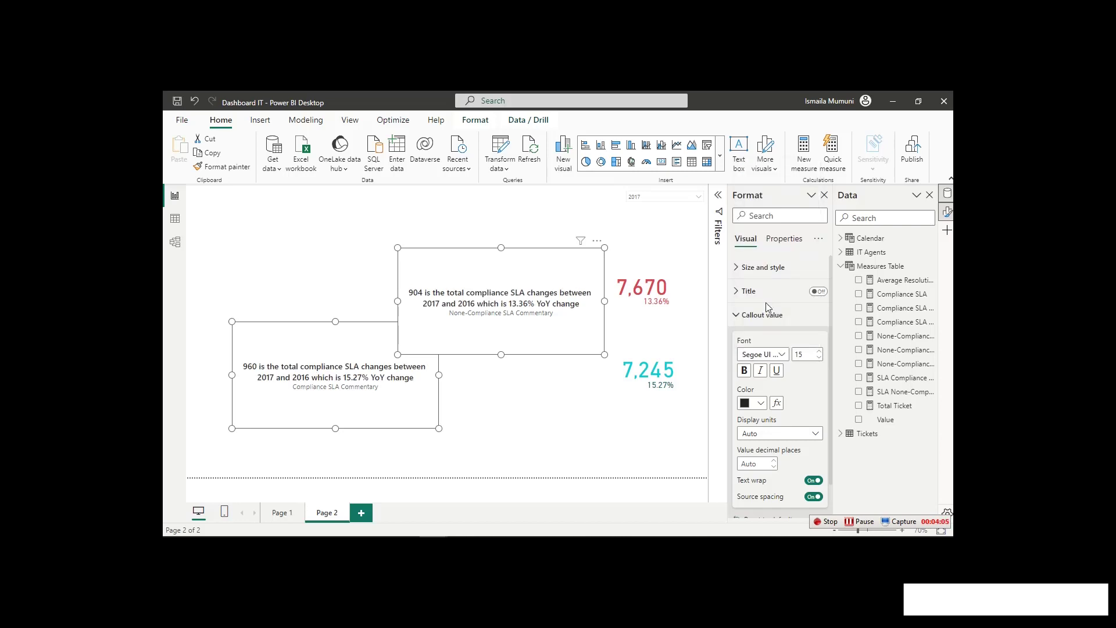
click(770, 354)
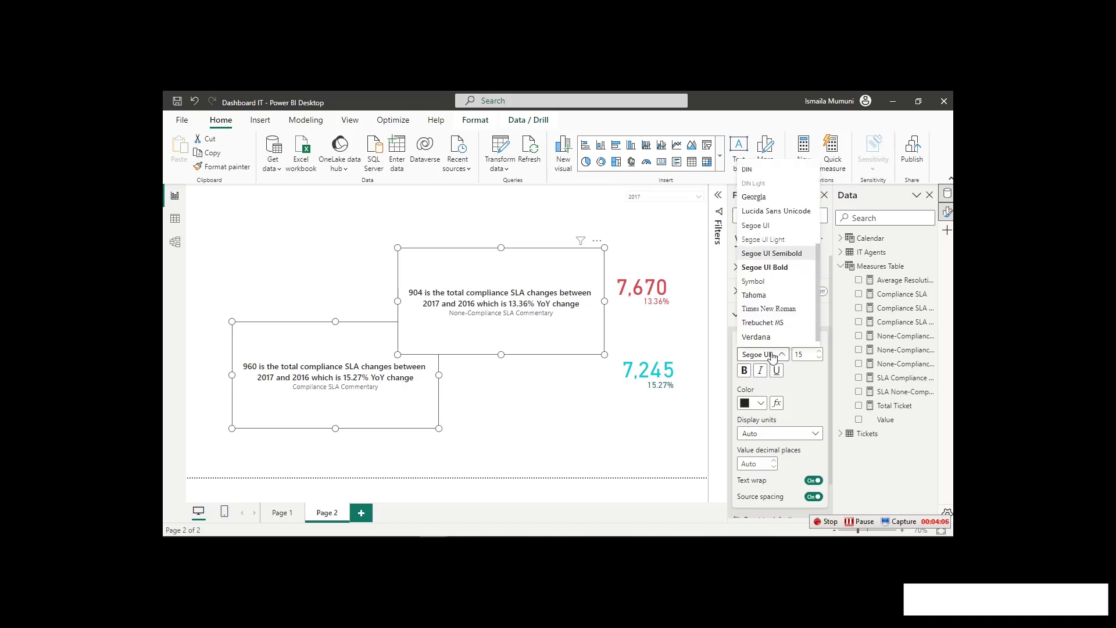
click(774, 244)
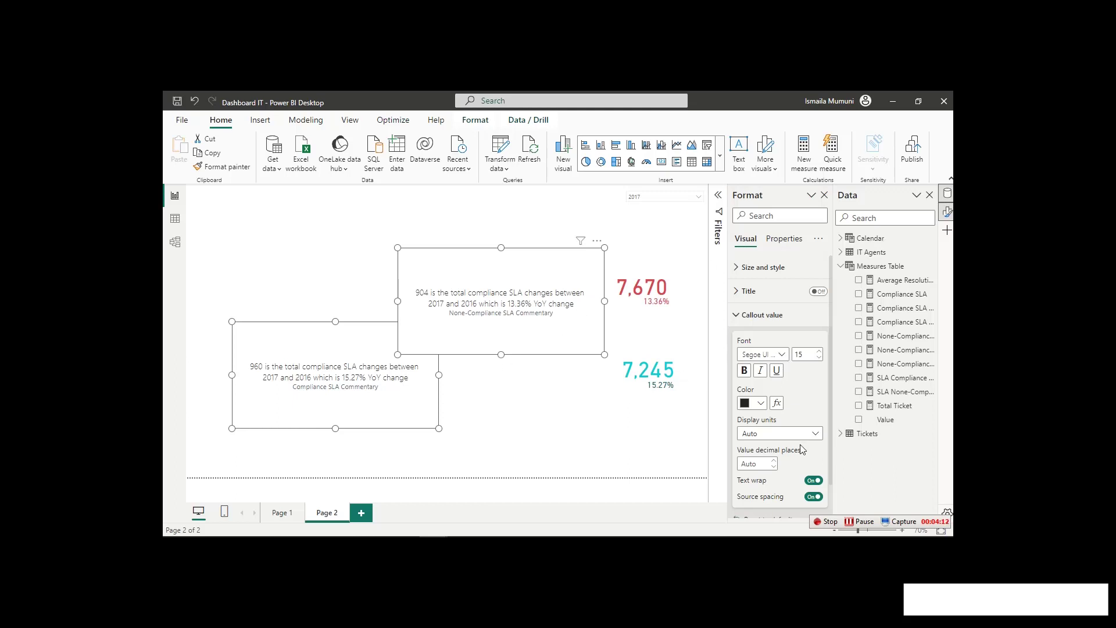
click(767, 317)
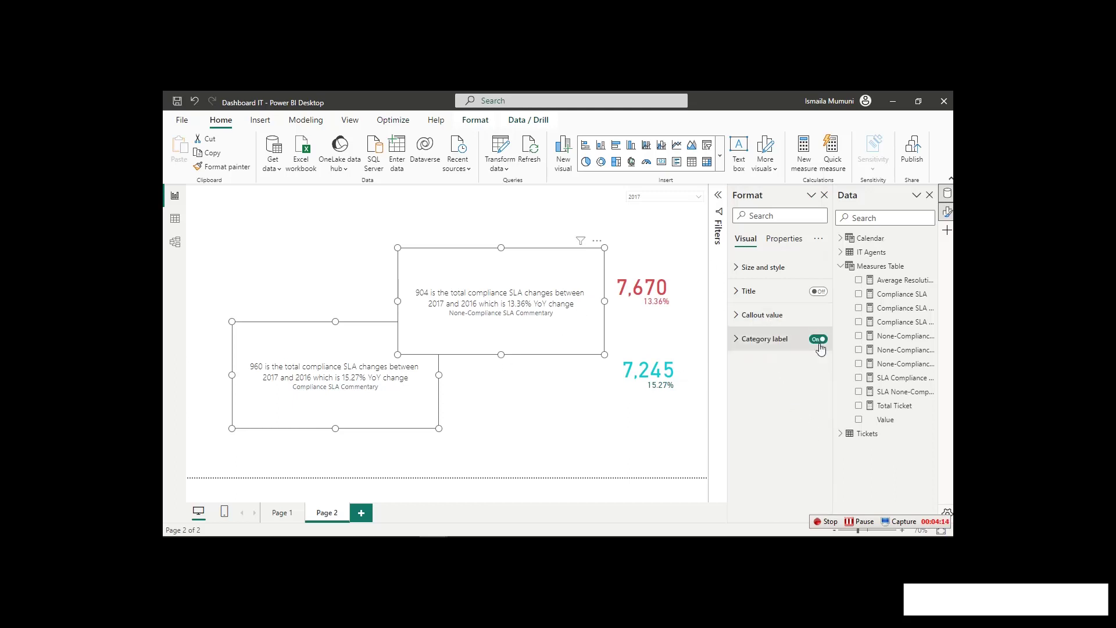
click(818, 339)
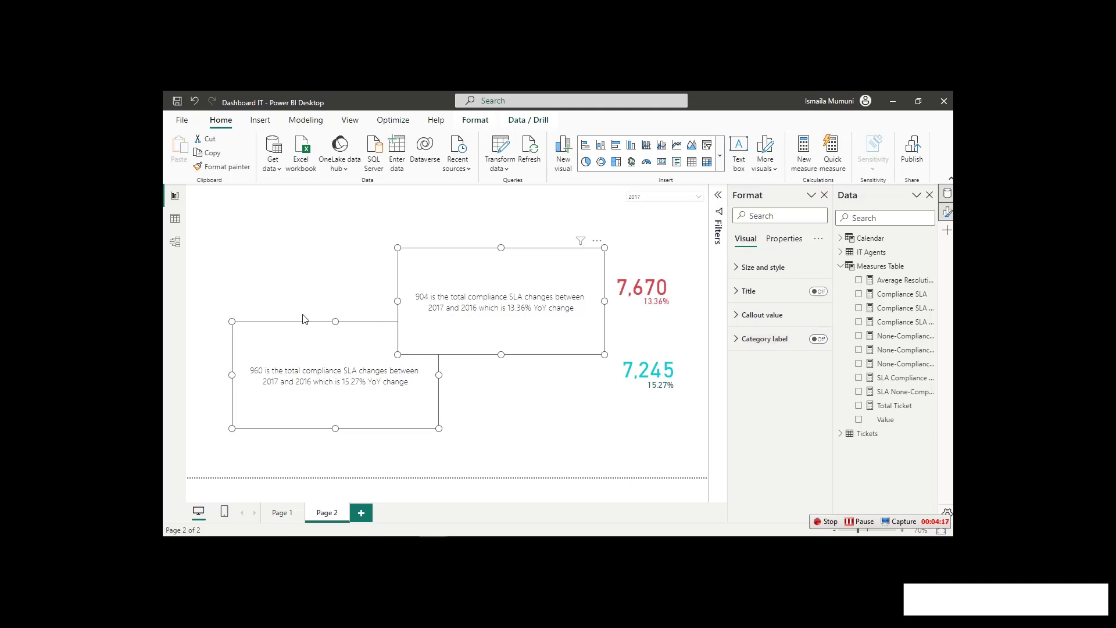
drag(399, 300, 471, 303)
Move the upper commentary beside the 7,670 card and narrow the lower commentary box.
click(533, 250)
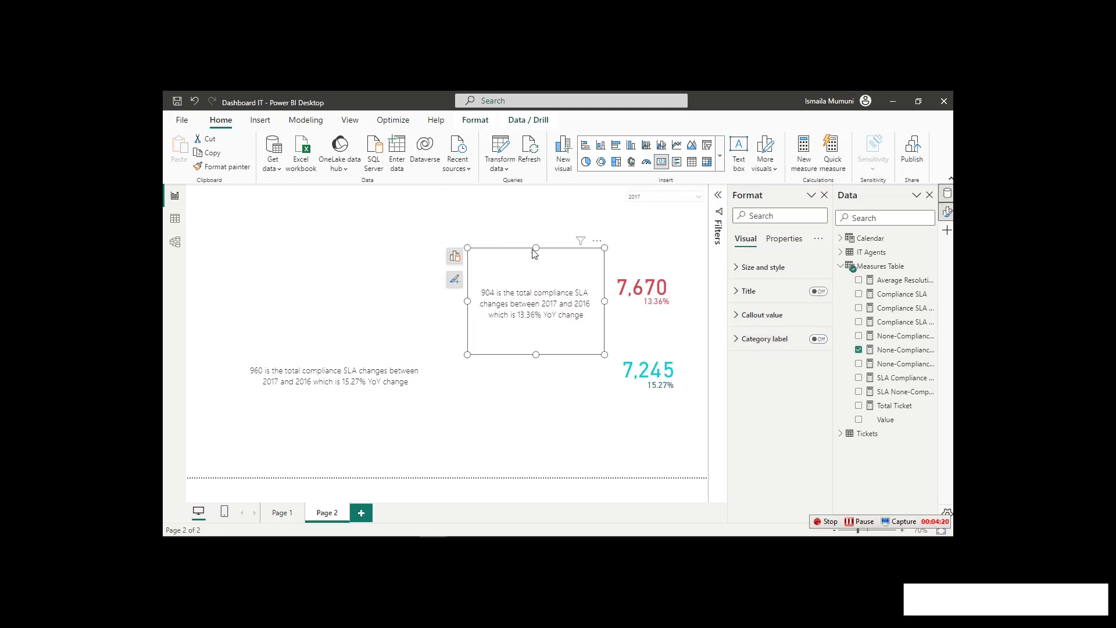
drag(534, 249, 550, 283)
click(249, 352)
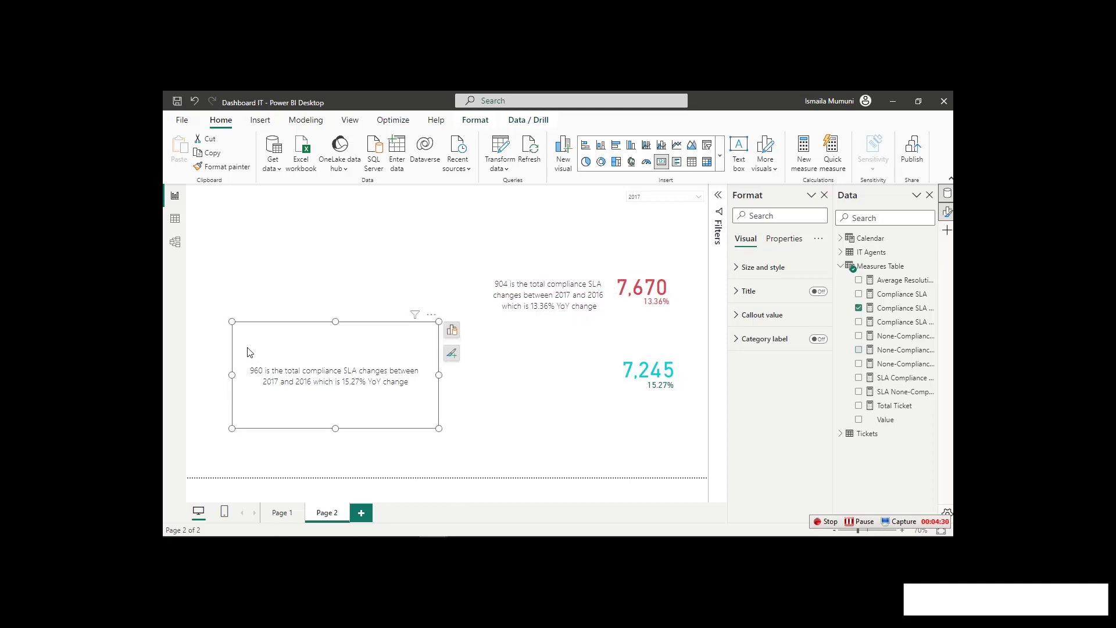
drag(232, 321, 514, 371)
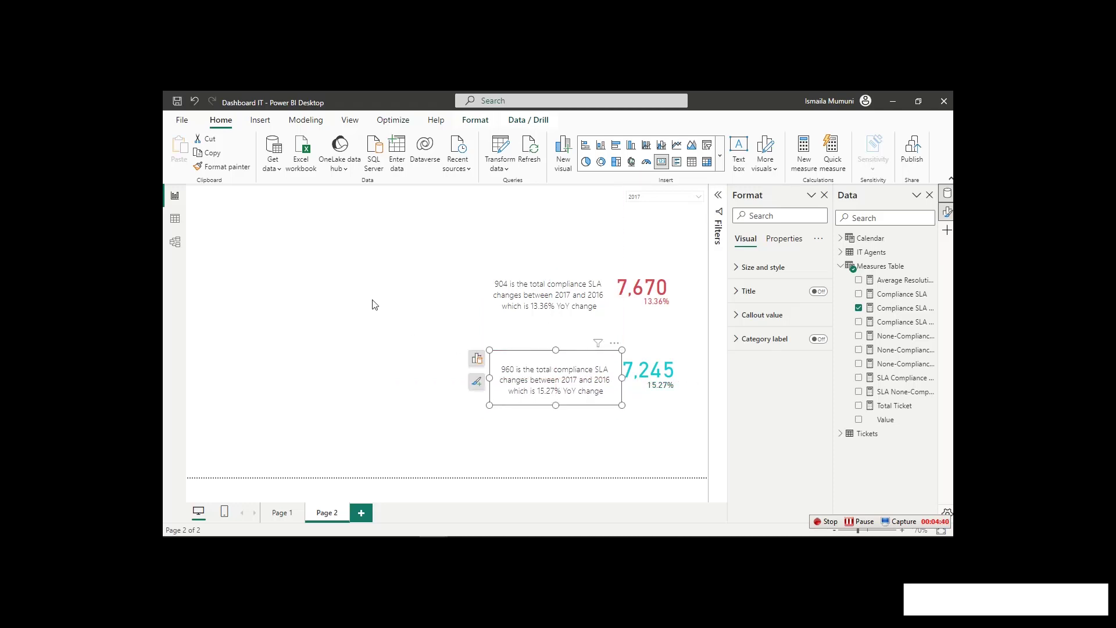
click(375, 304)
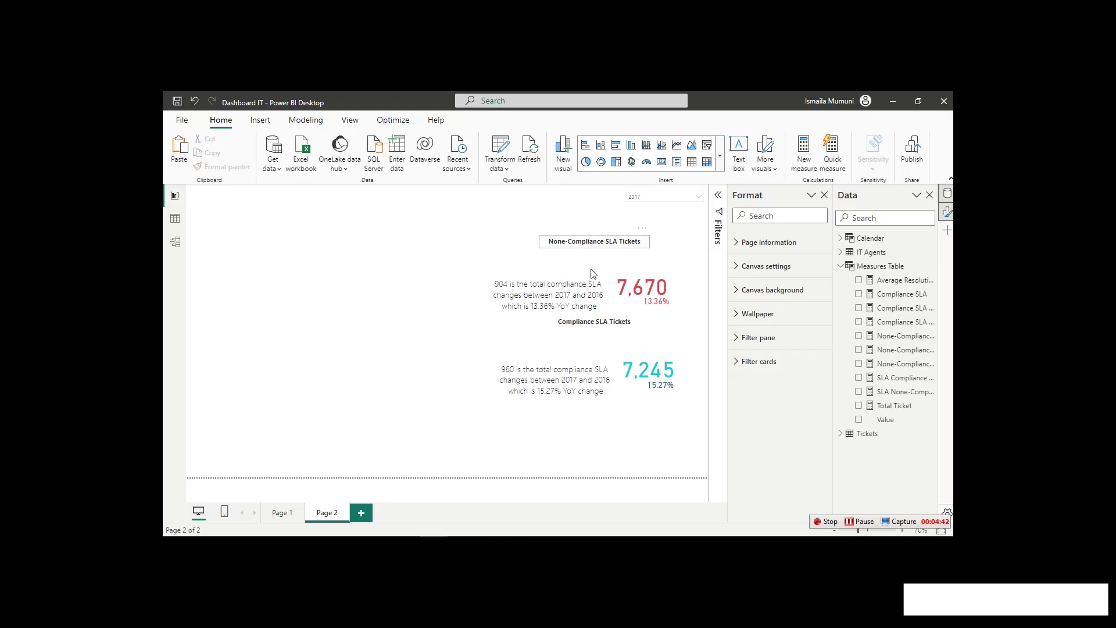
Group the upper commentary with the 7,670 card and 13.36% figure, then move them up together.
click(555, 299)
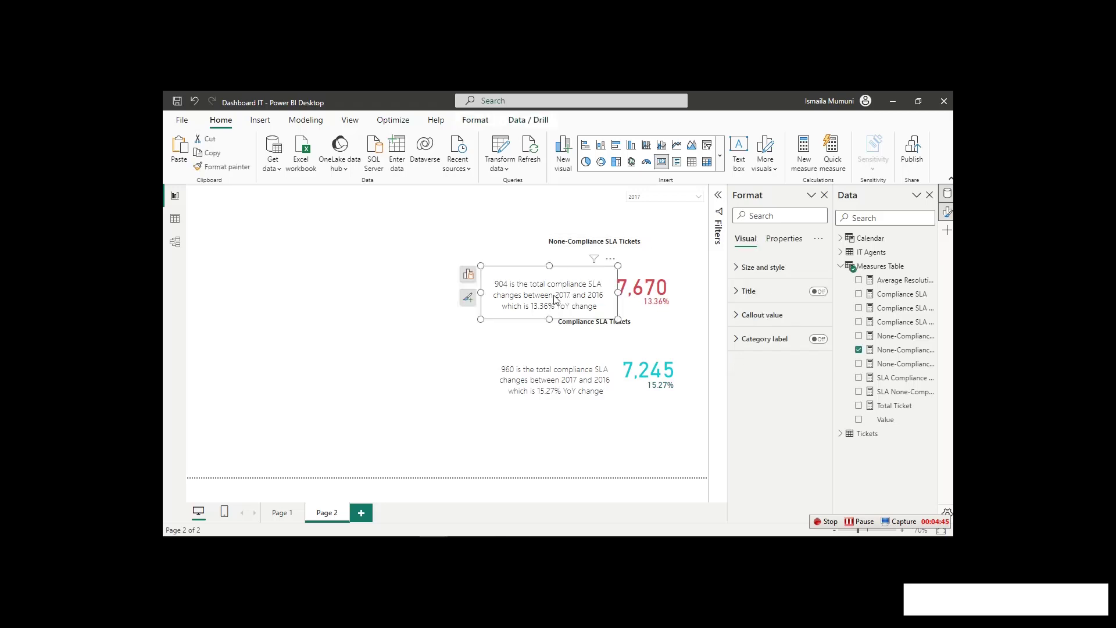
ctrl+click(644, 304)
ctrl+click(654, 312)
drag(681, 264, 685, 246)
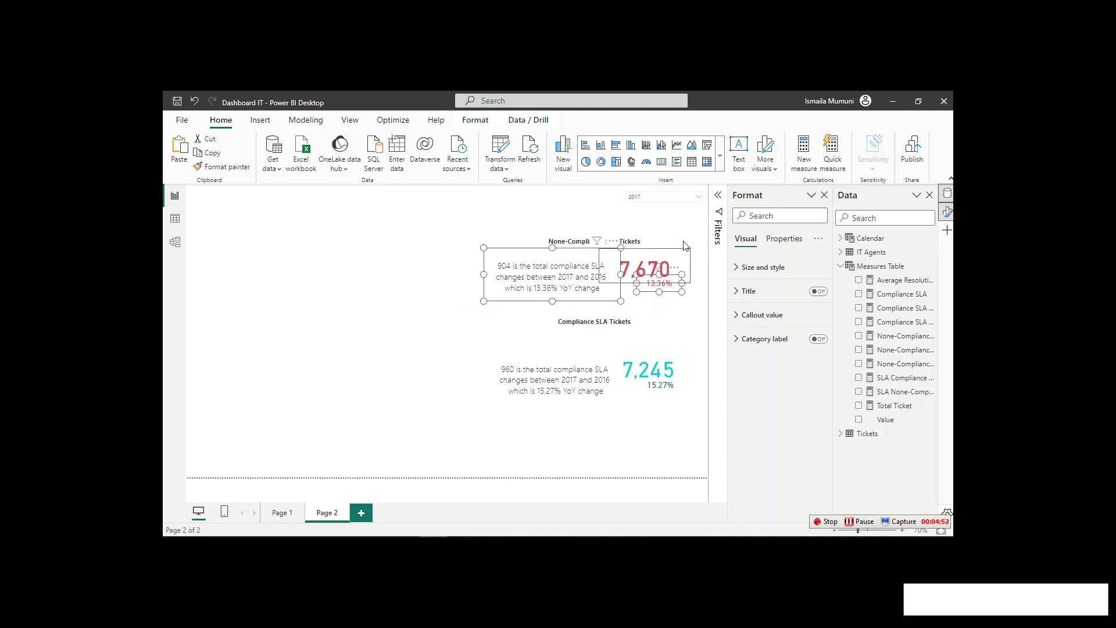
drag(685, 245, 689, 244)
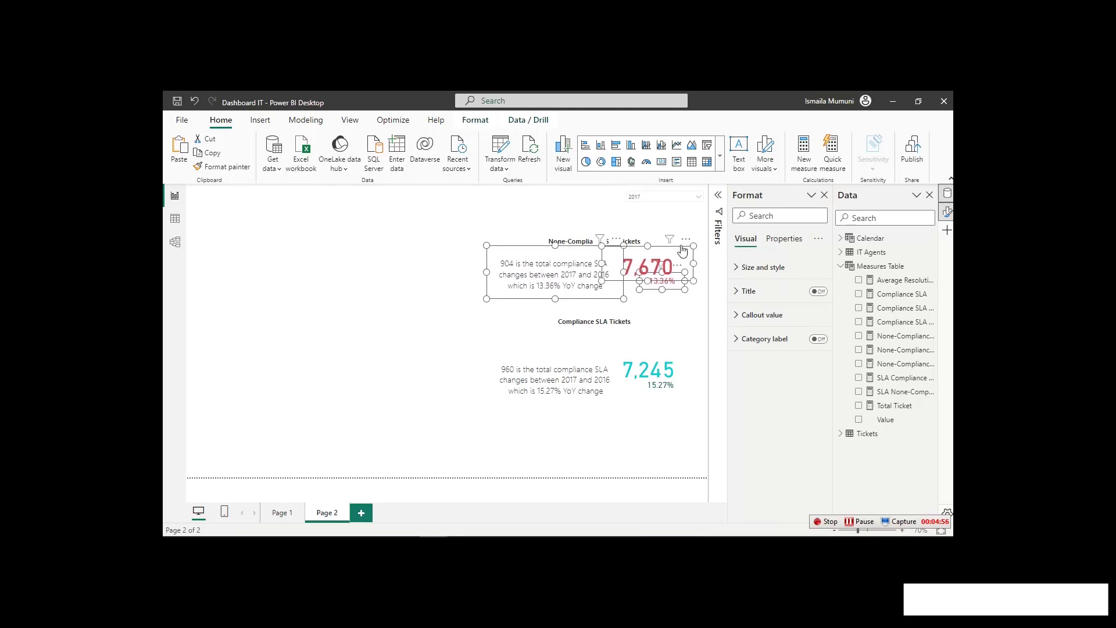
Group the lower commentary with the 7,245 card and 15.27% figure, then raise them under the title.
click(561, 387)
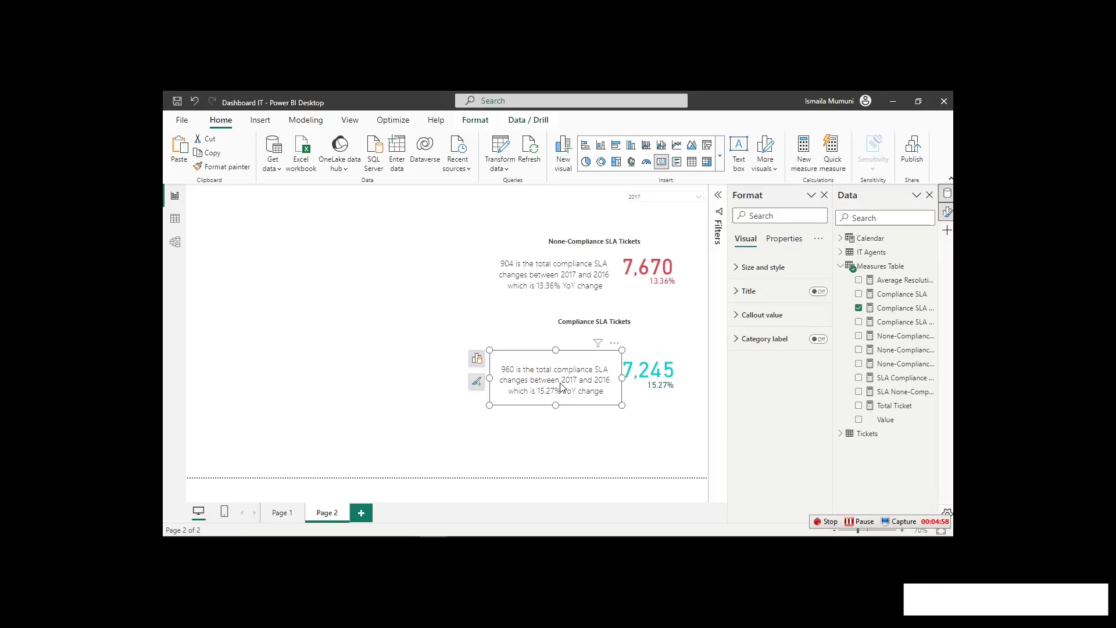
ctrl+click(640, 375)
ctrl+click(652, 360)
drag(684, 345, 686, 323)
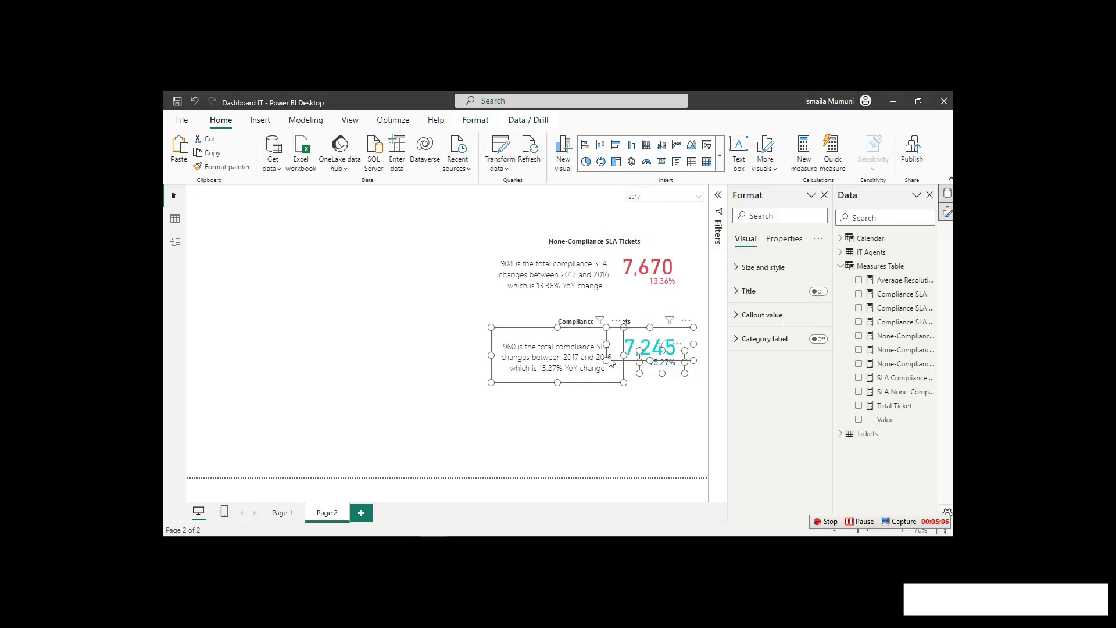
click(591, 444)
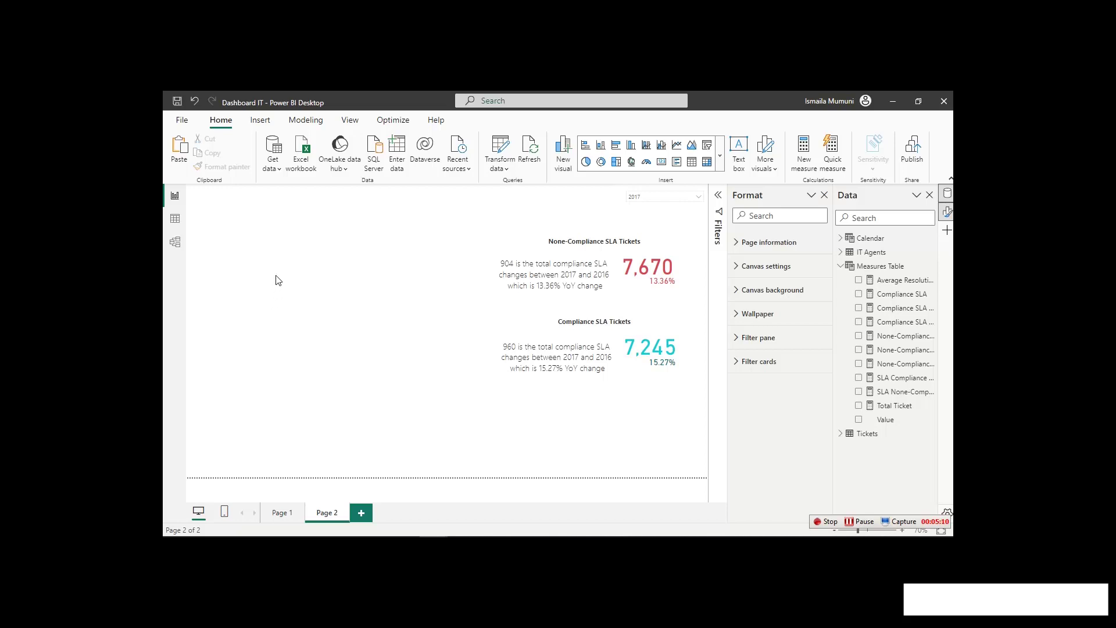
Add an enlarged line chart on the left with Calendar MonthName on the X-axis.
click(676, 146)
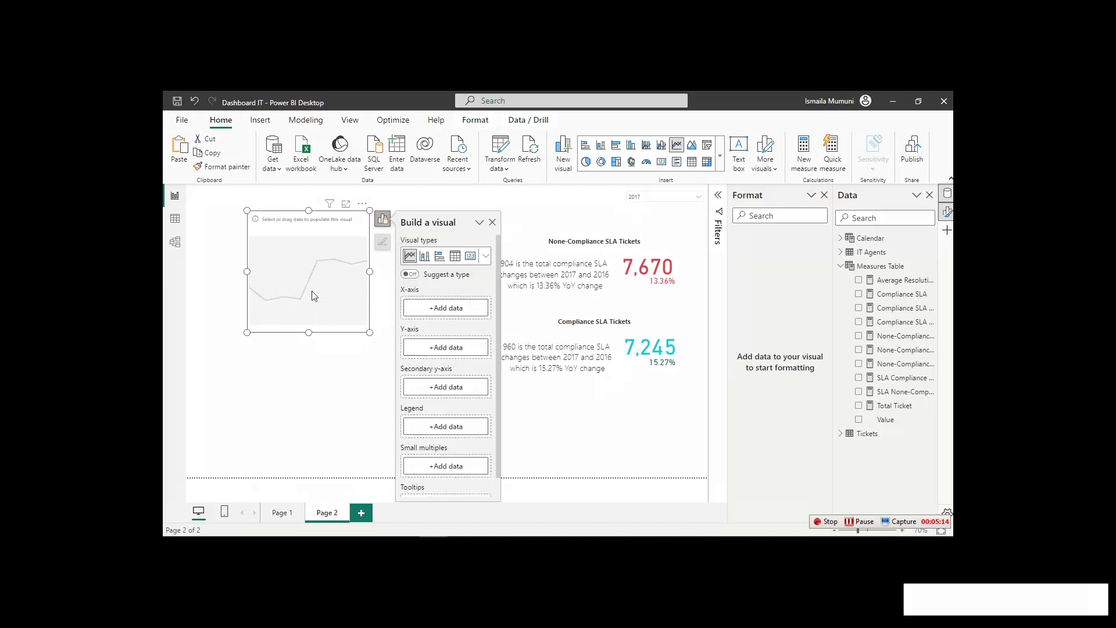
drag(303, 271, 265, 304)
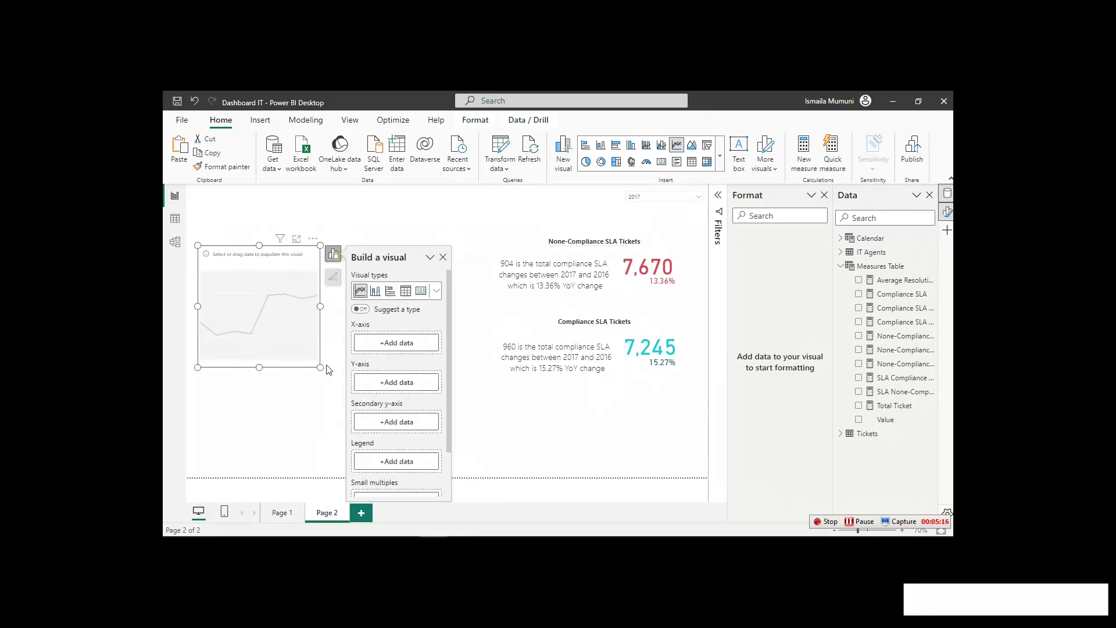
drag(320, 367, 474, 395)
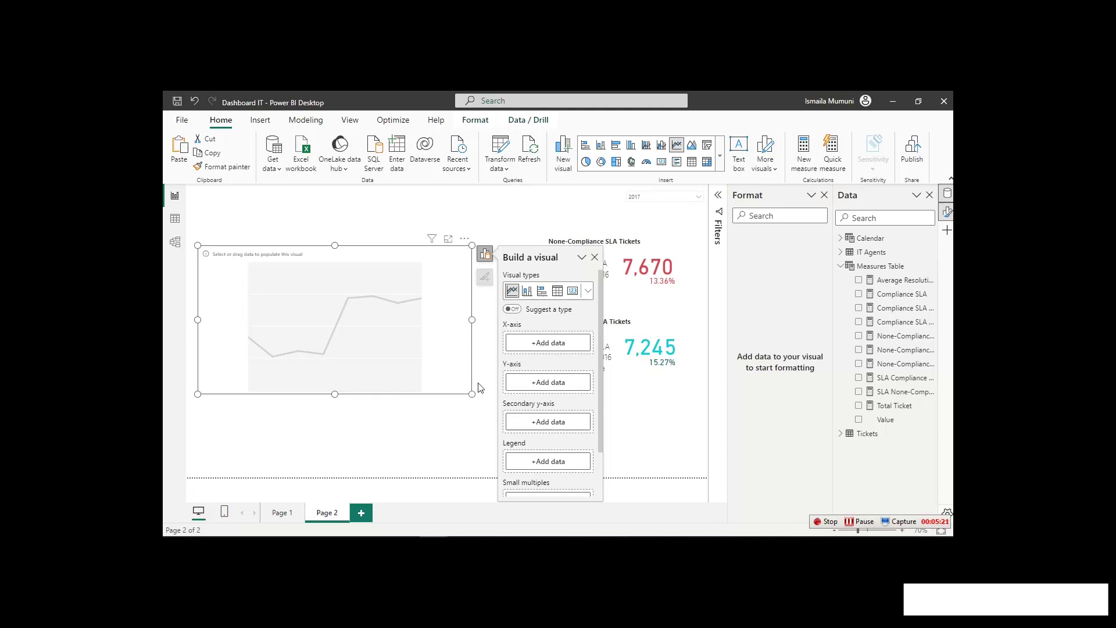
click(548, 345)
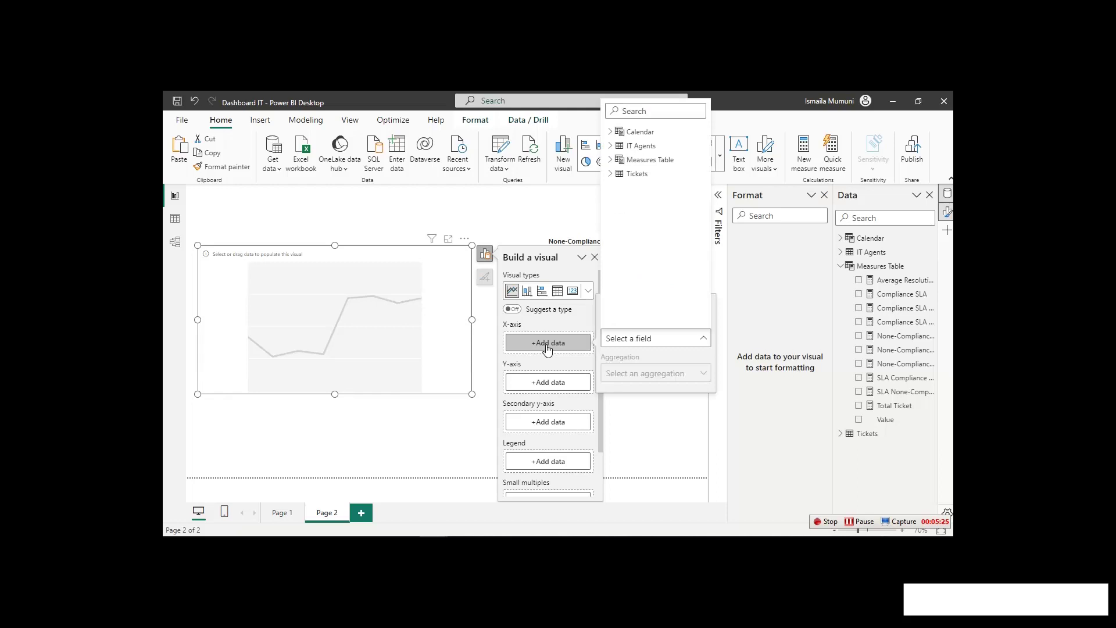
click(617, 131)
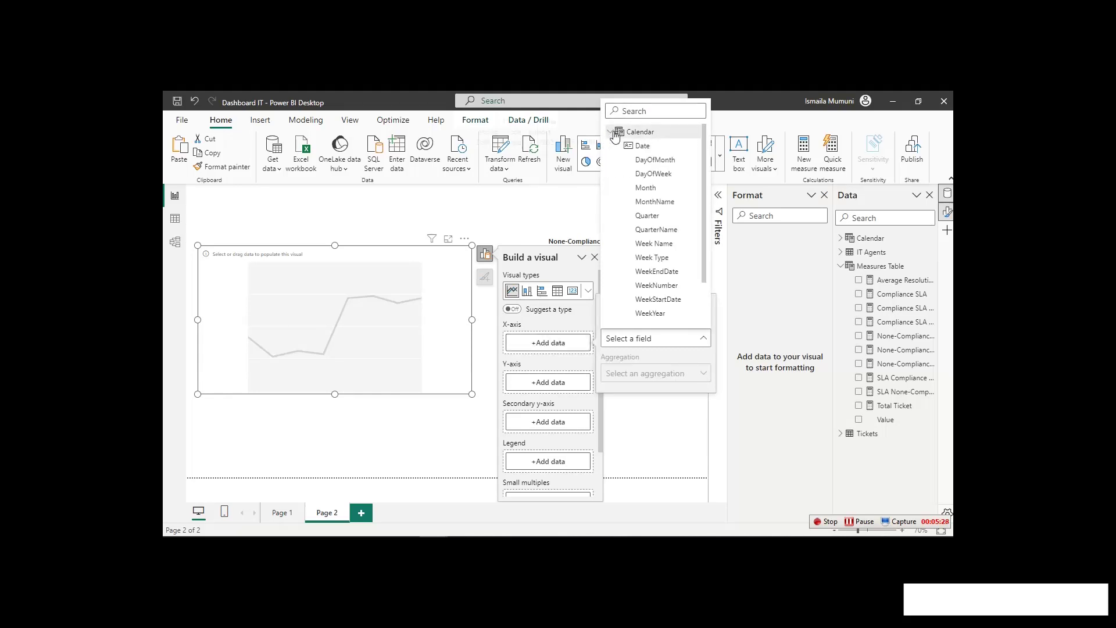
click(645, 209)
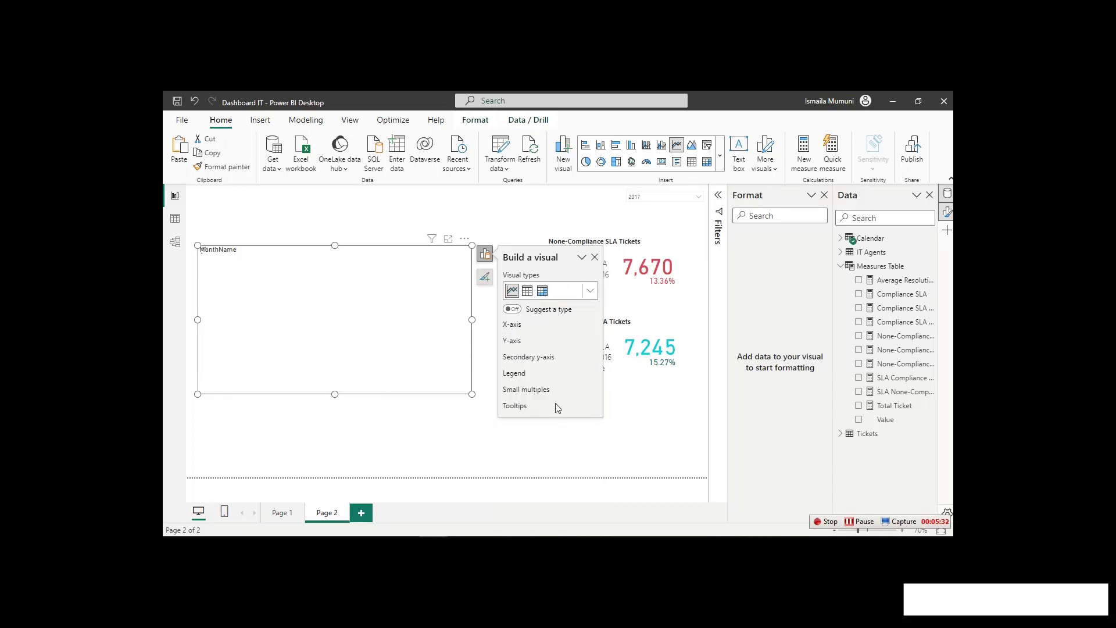
Plot SLA Compliance (%) from the Measures Table on the chart's Y-axis.
click(536, 403)
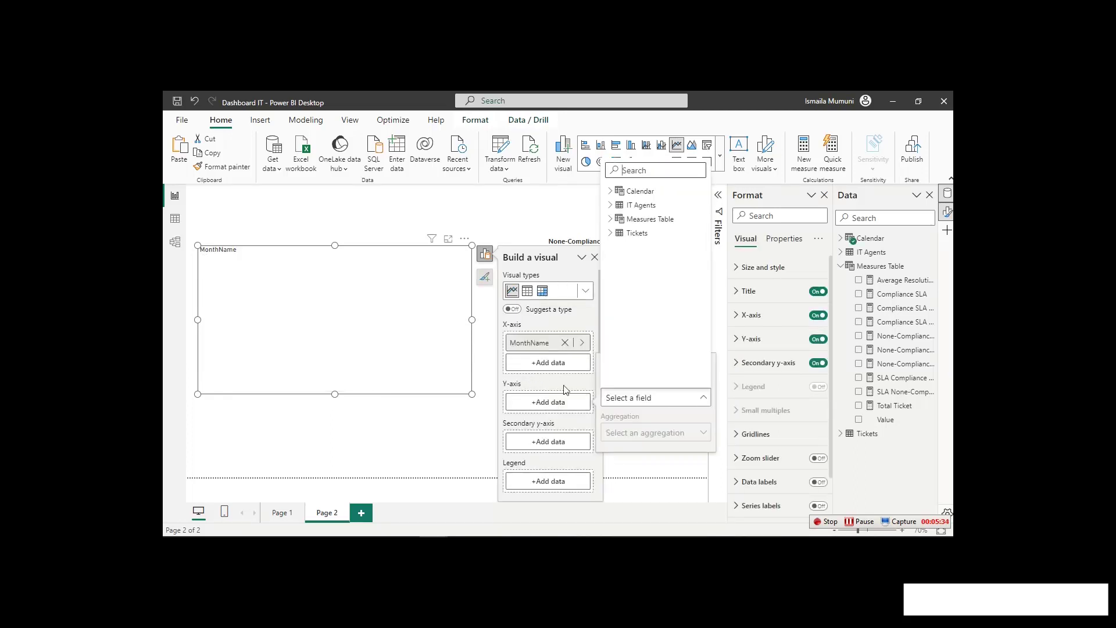
click(617, 223)
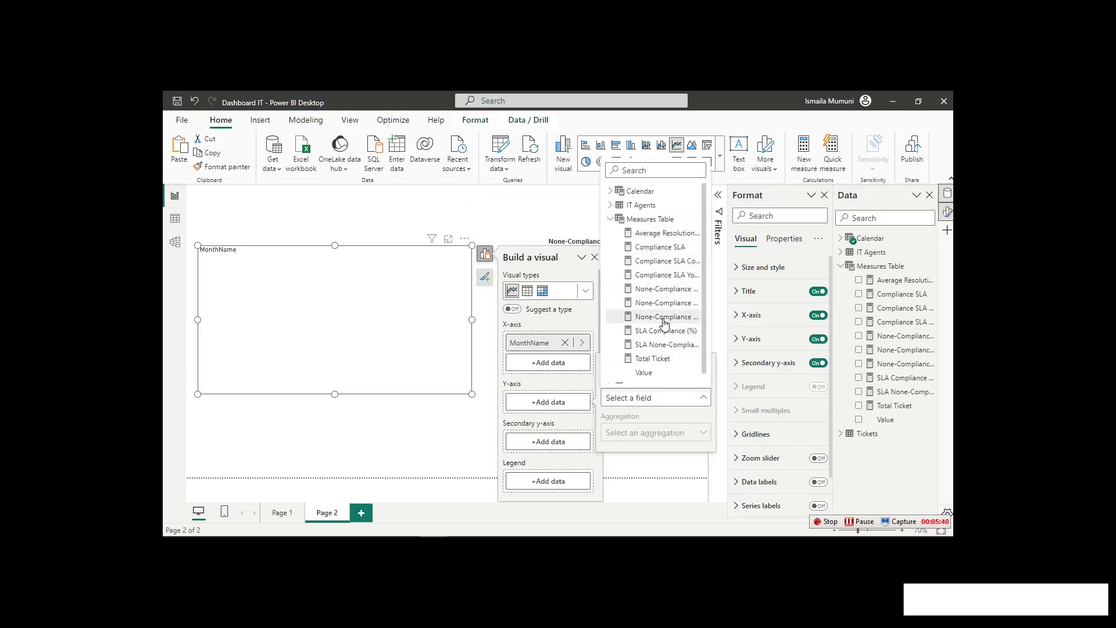
click(657, 249)
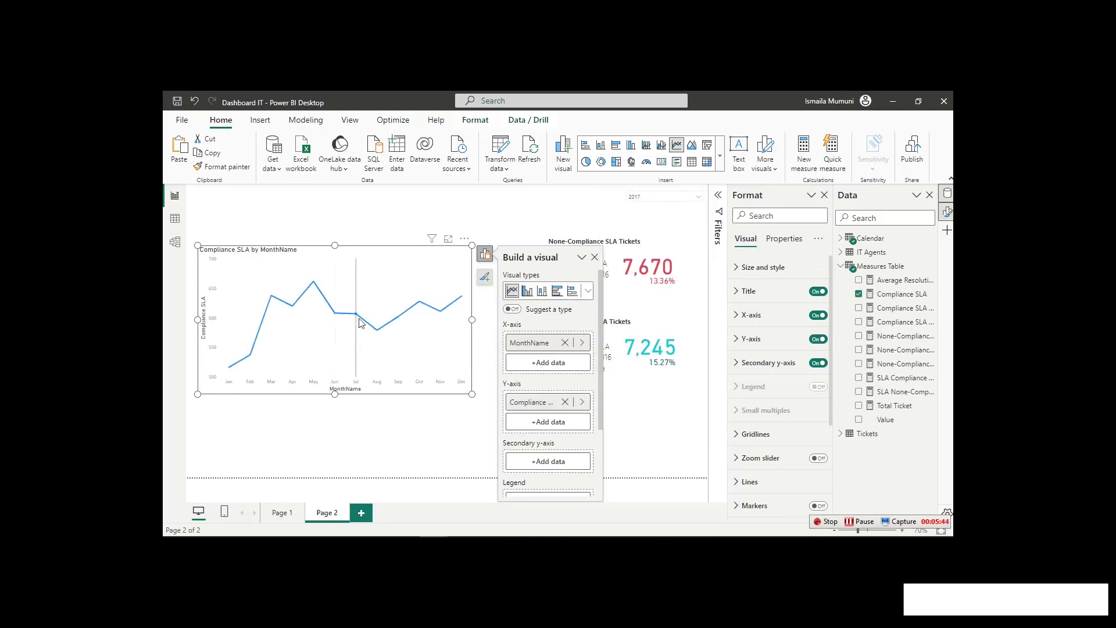
mouse_move(343, 325)
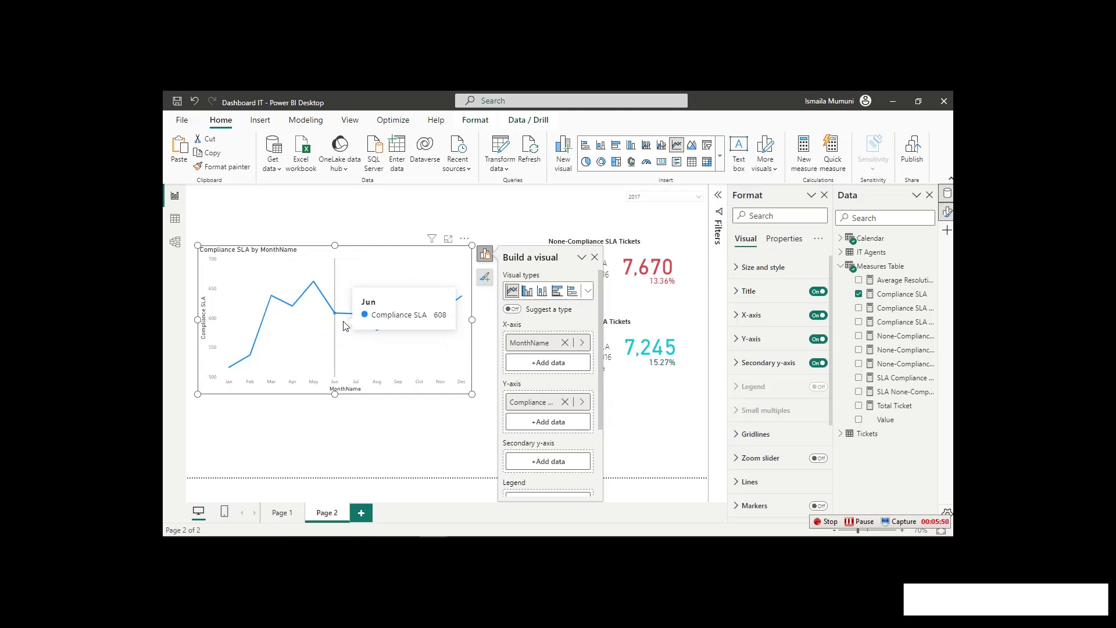
click(582, 402)
click(675, 398)
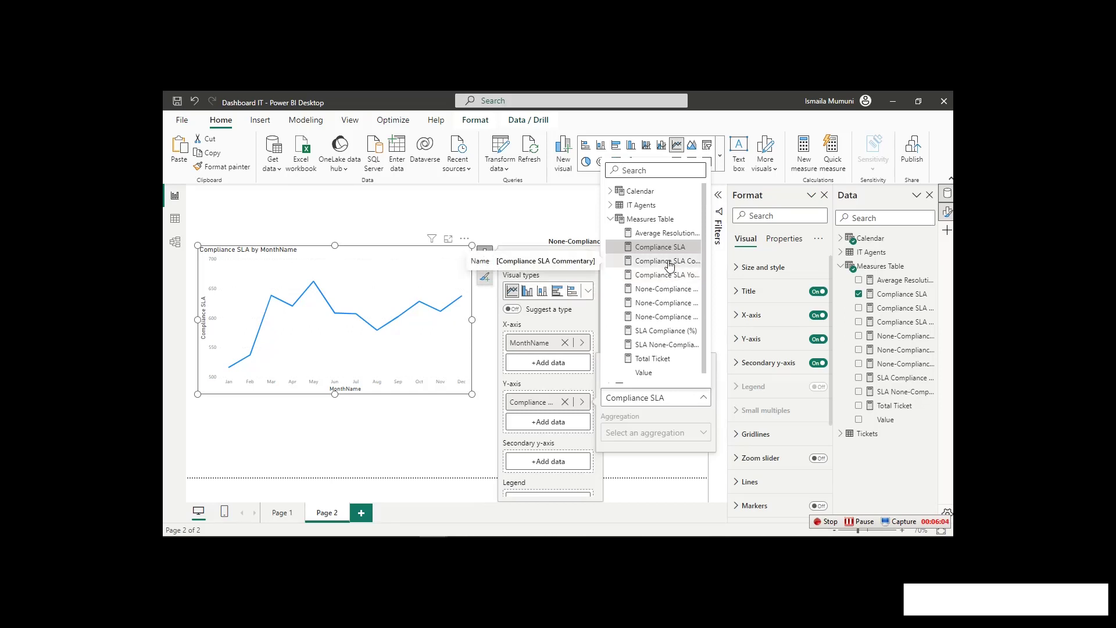
click(660, 331)
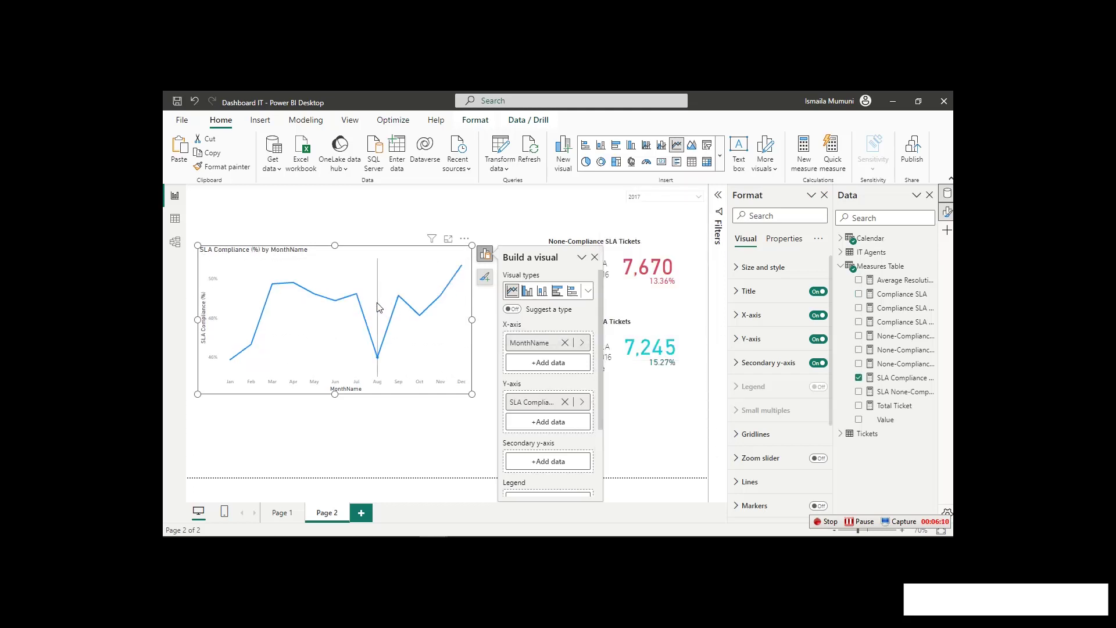
mouse_move(378, 308)
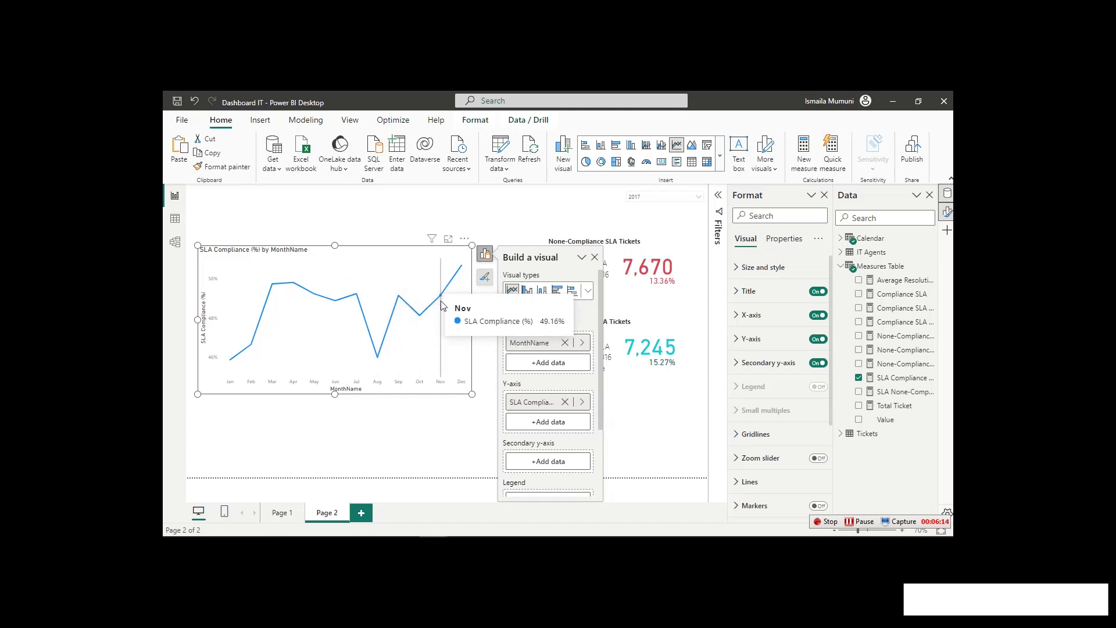
click(902, 383)
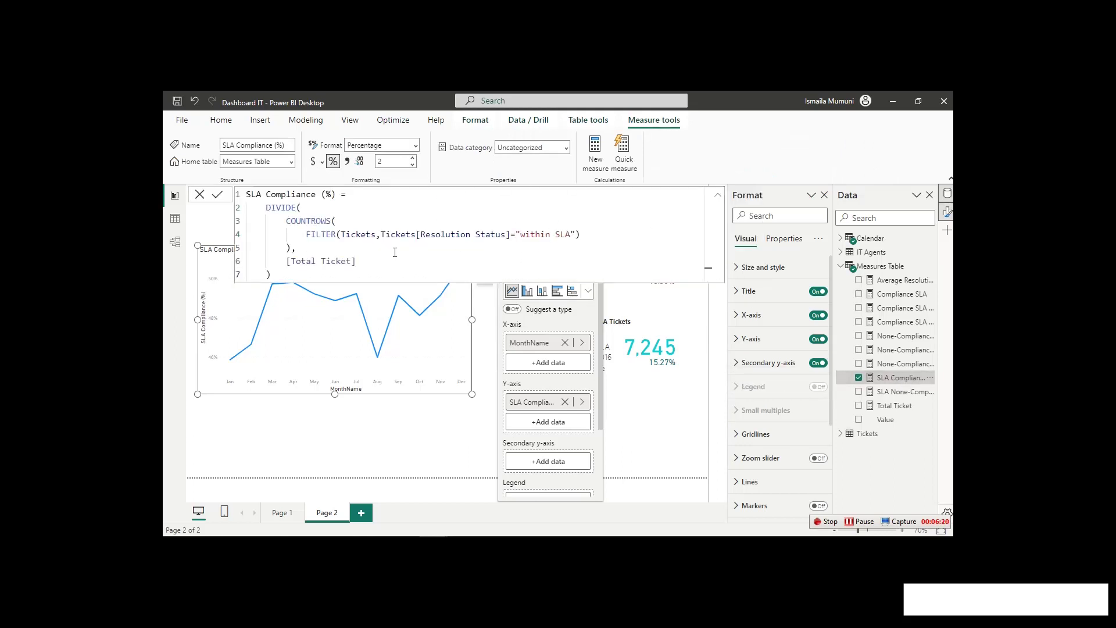
click(429, 436)
mouse_move(362, 297)
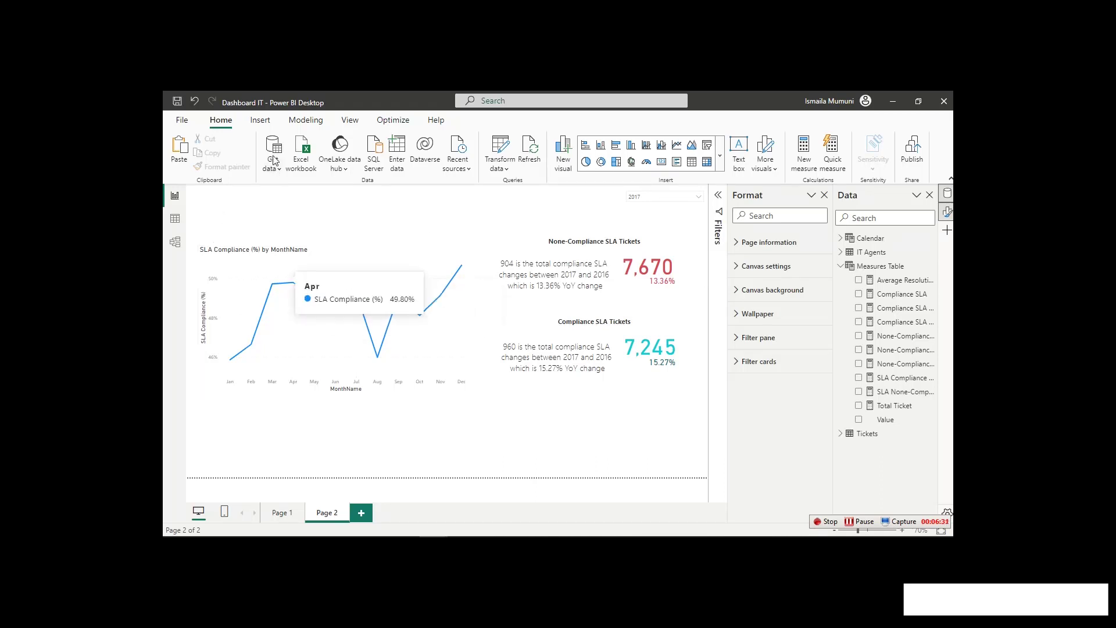
Start a new Fields parameter from Modeling and name it Switch Measures.
click(303, 124)
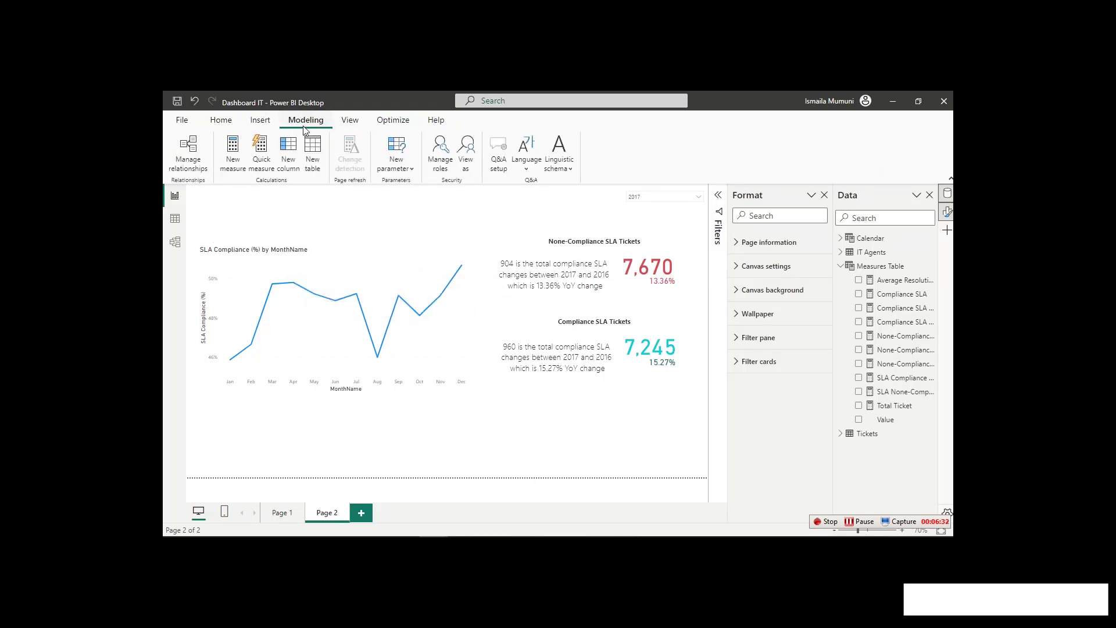
click(398, 152)
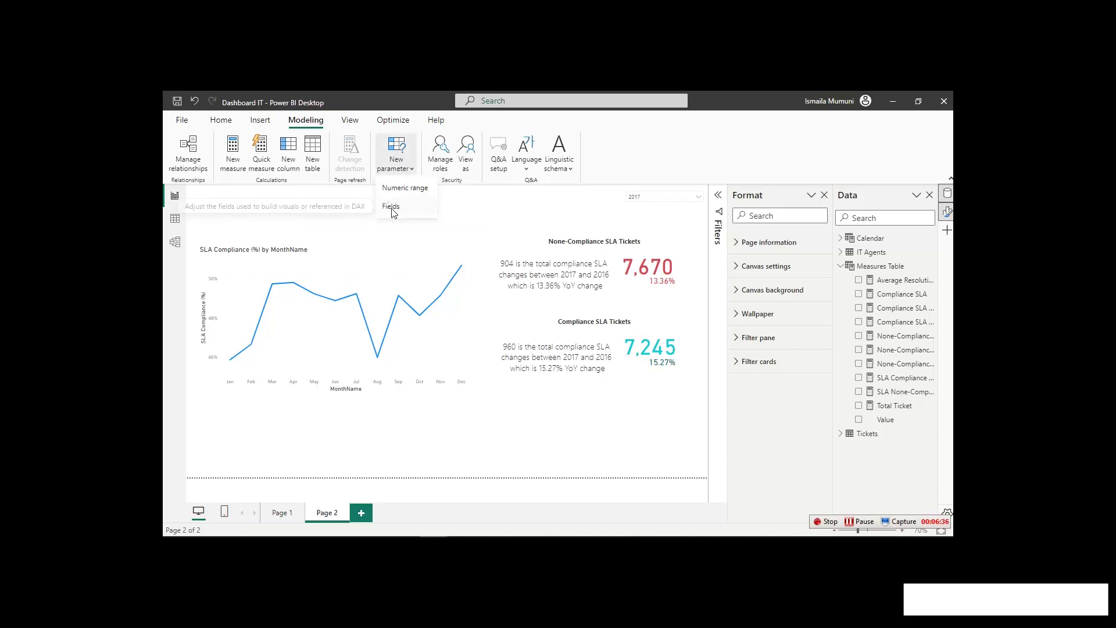
click(392, 210)
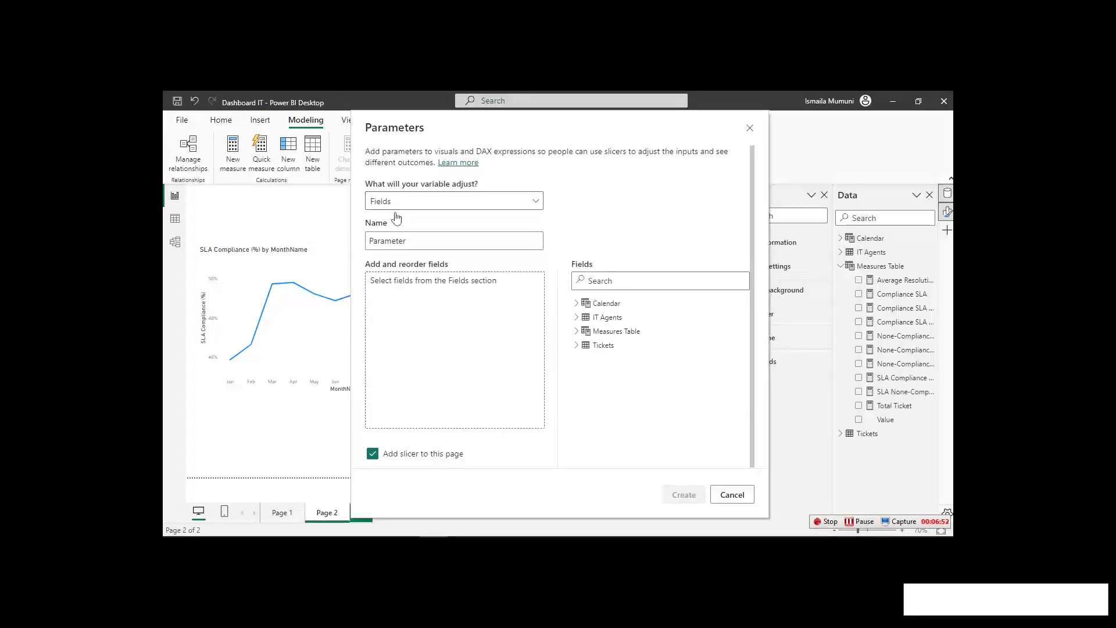
click(439, 242)
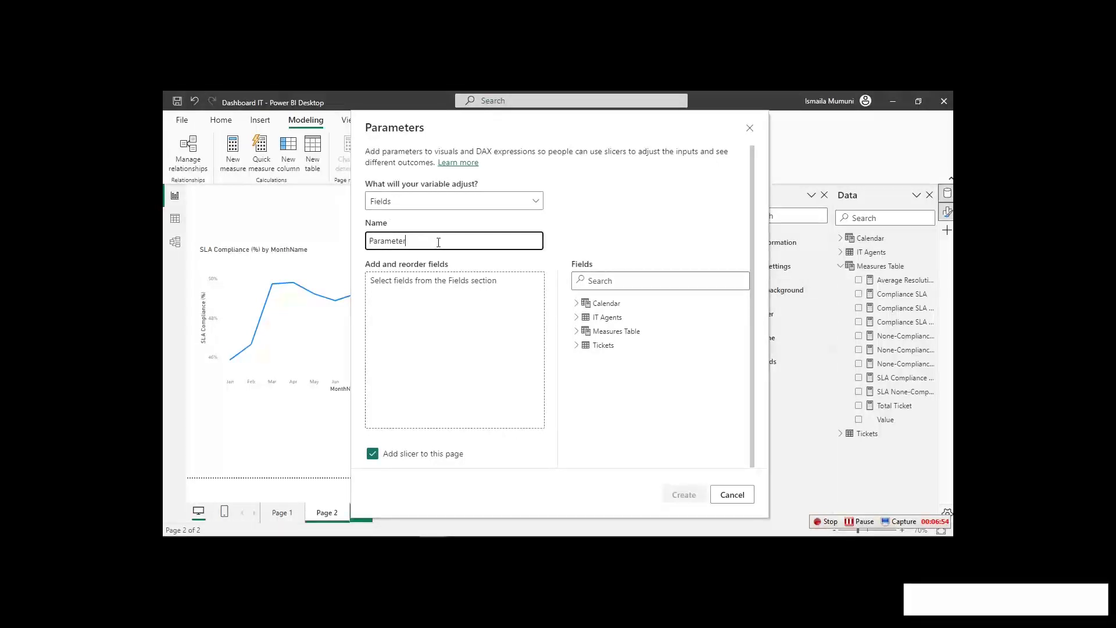
drag(403, 240, 361, 242)
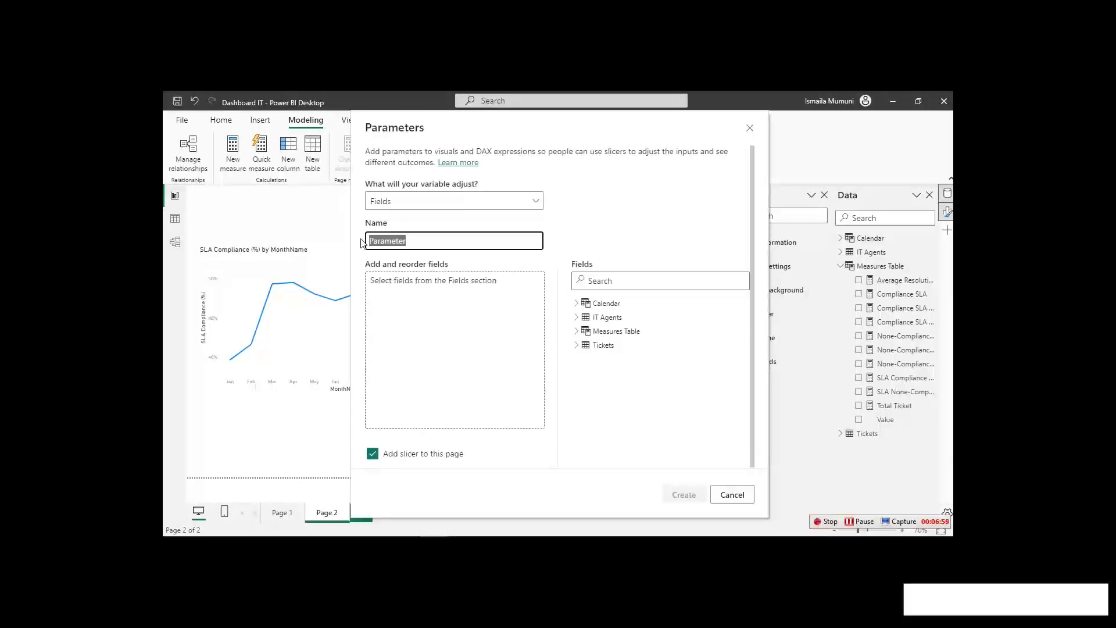
text(S)
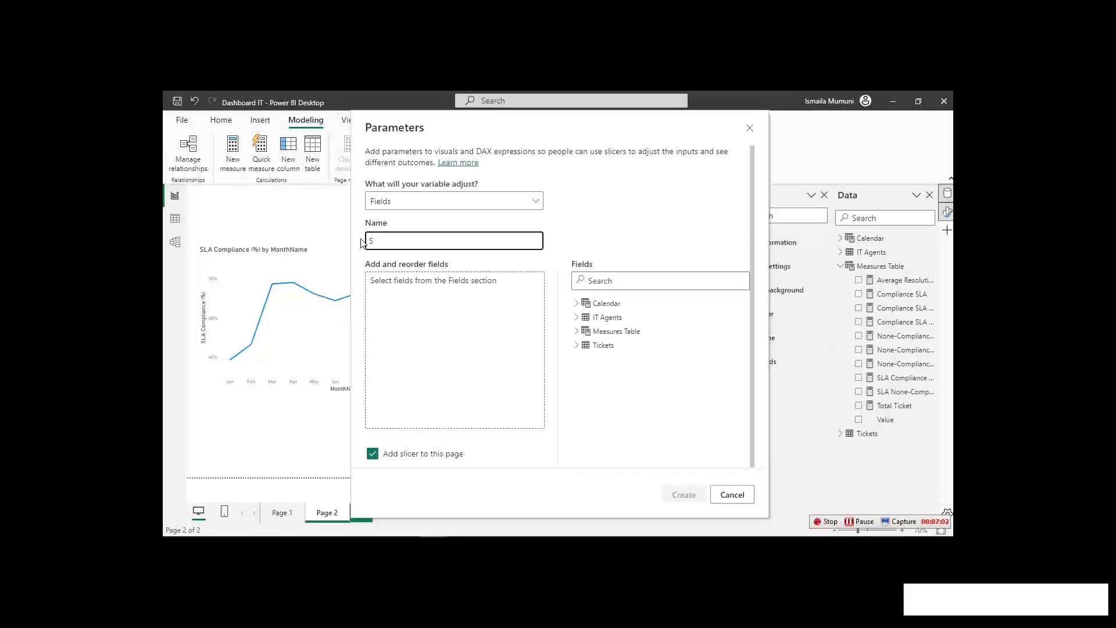
key(BackSpace)
text(Switch Measures)
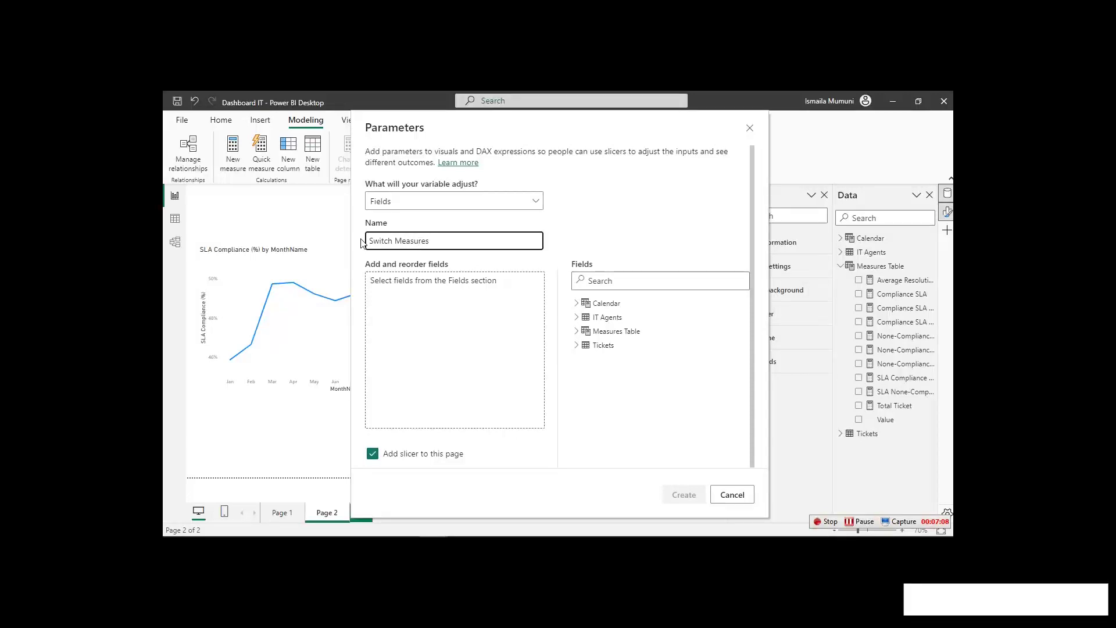
Add SLA Compliance (%) and SLA None-Compliance (%), create the parameter, and shrink its slicer.
click(389, 291)
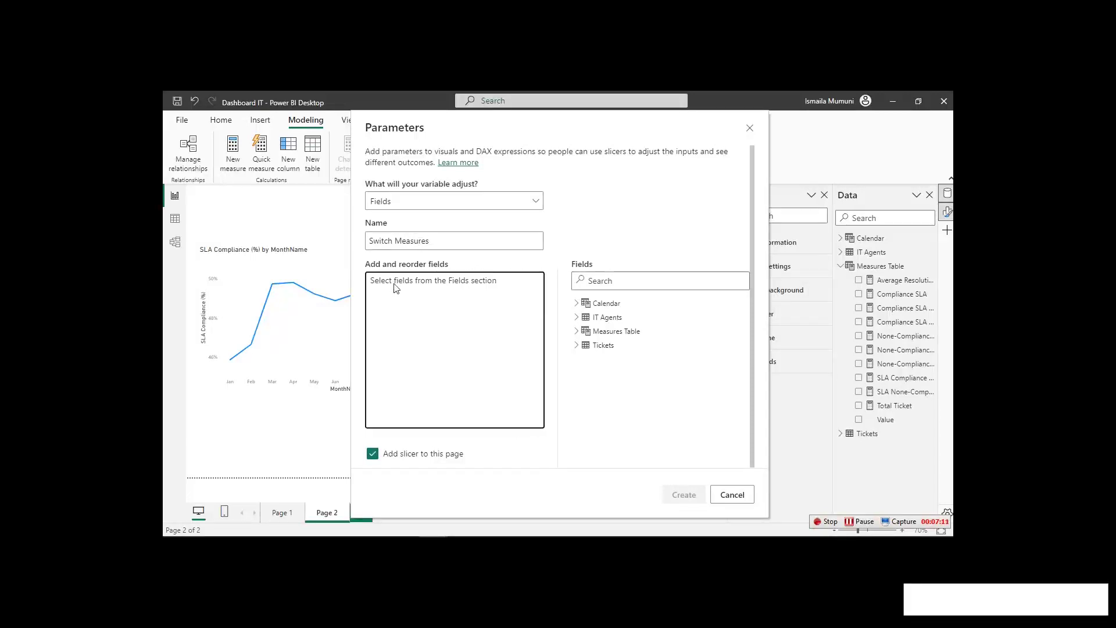
click(577, 332)
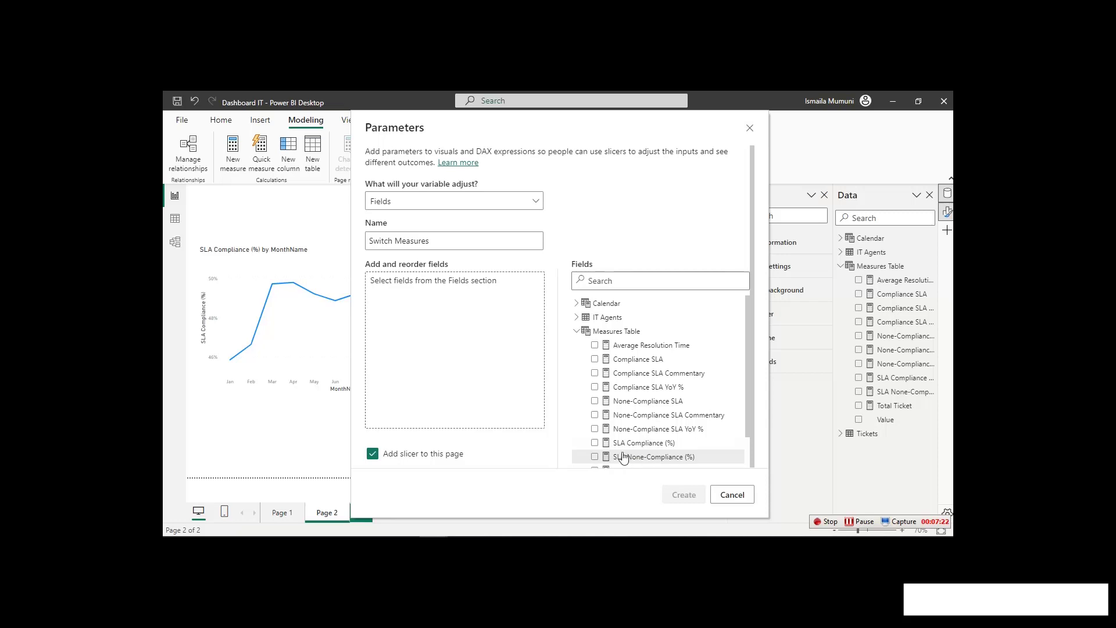
click(596, 447)
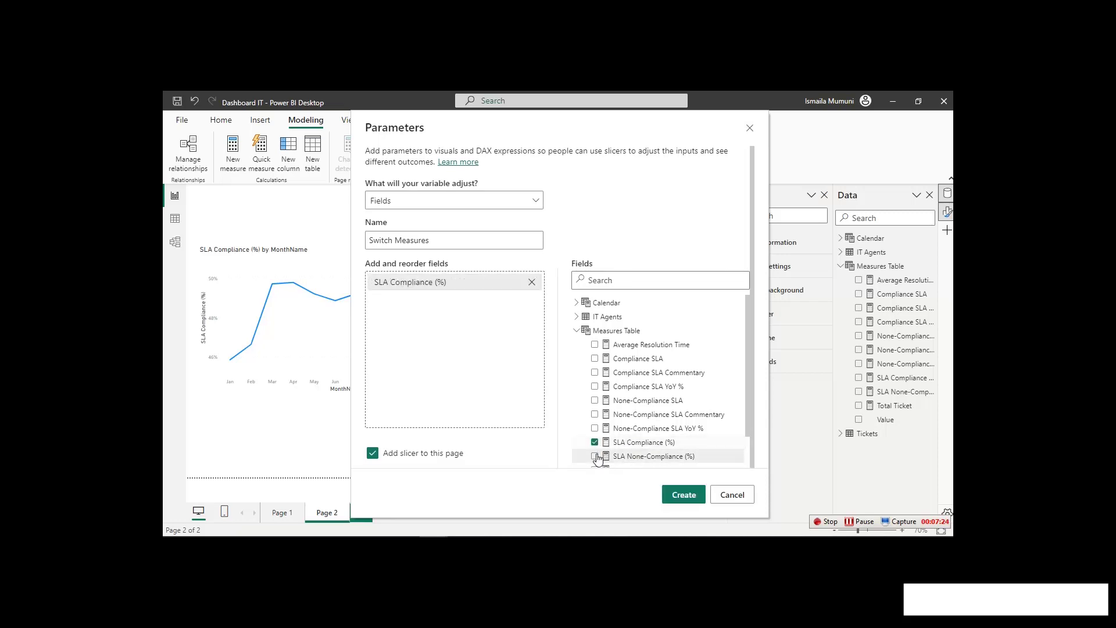
click(595, 457)
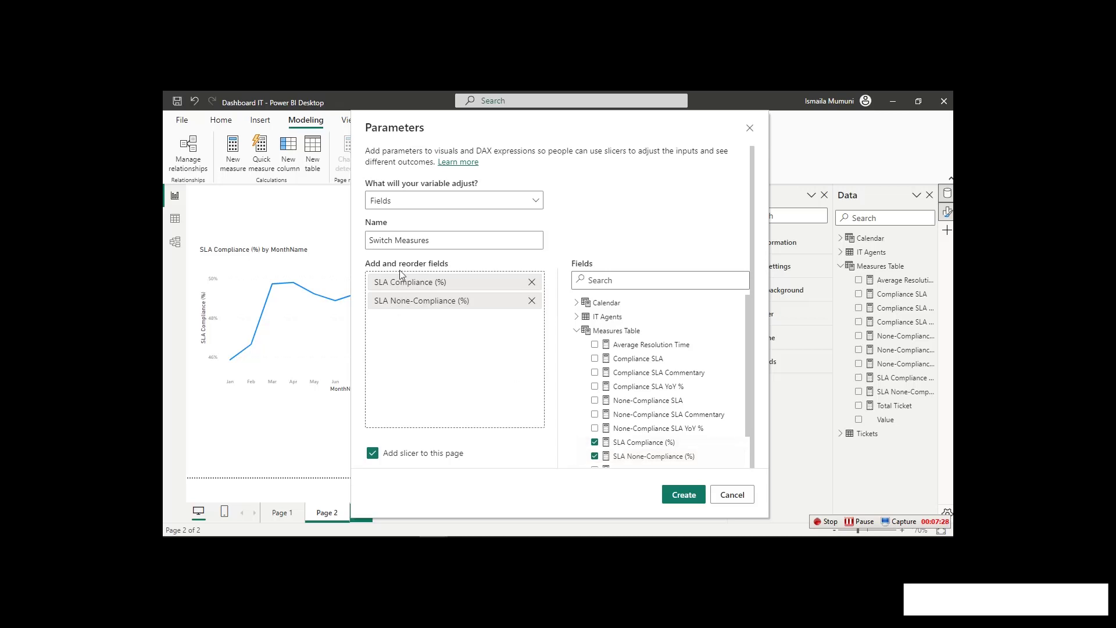
click(683, 495)
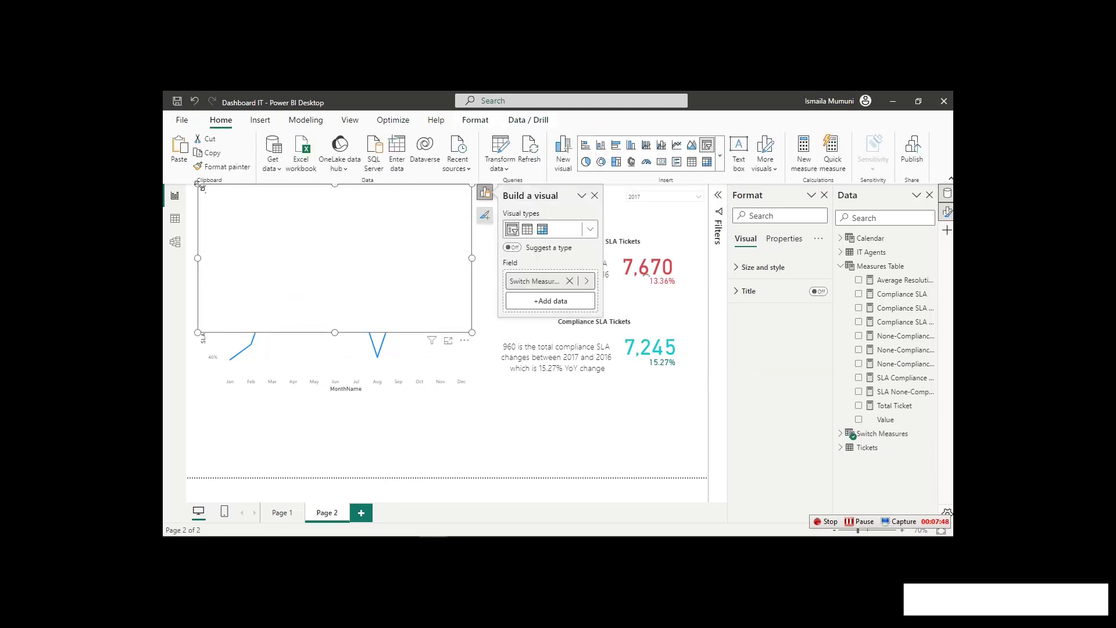
drag(200, 187, 349, 256)
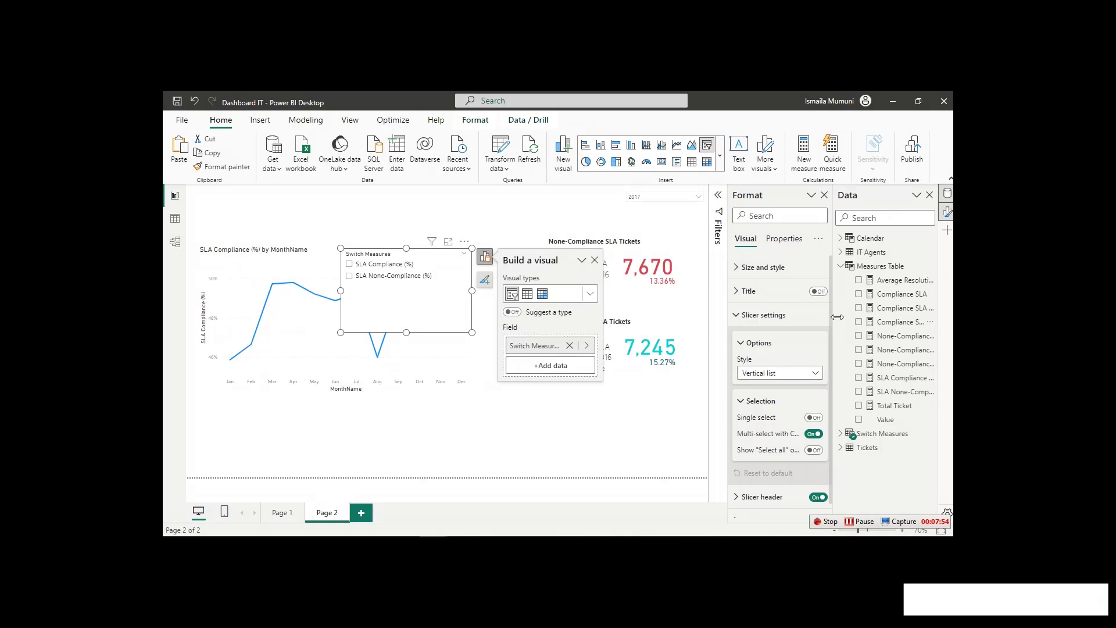
Turn off the Switch Measures slicer header.
click(768, 316)
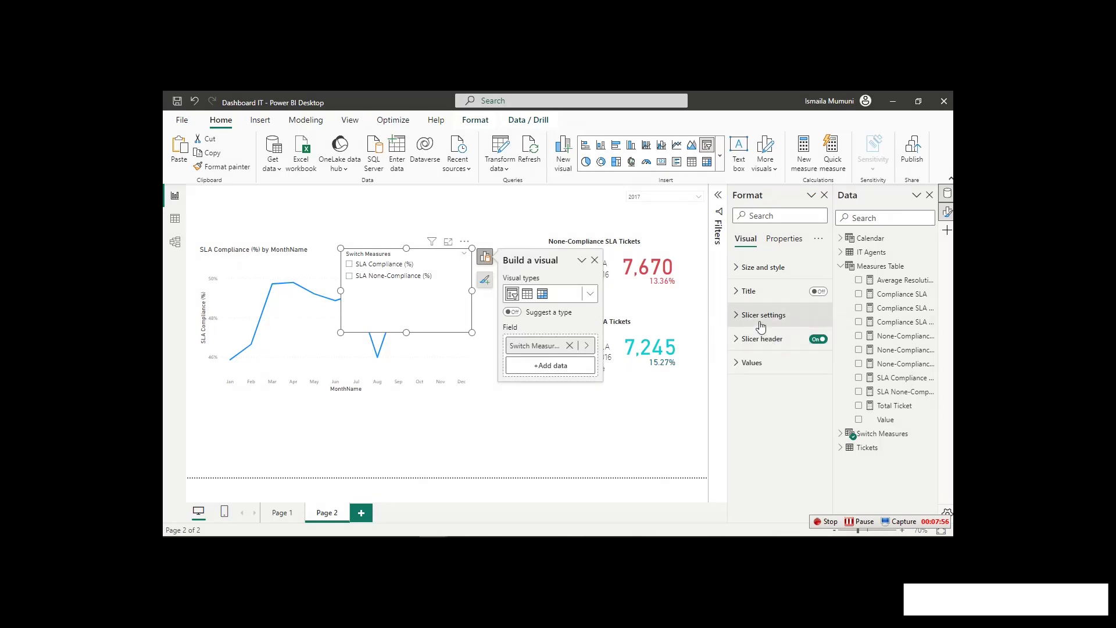
click(757, 341)
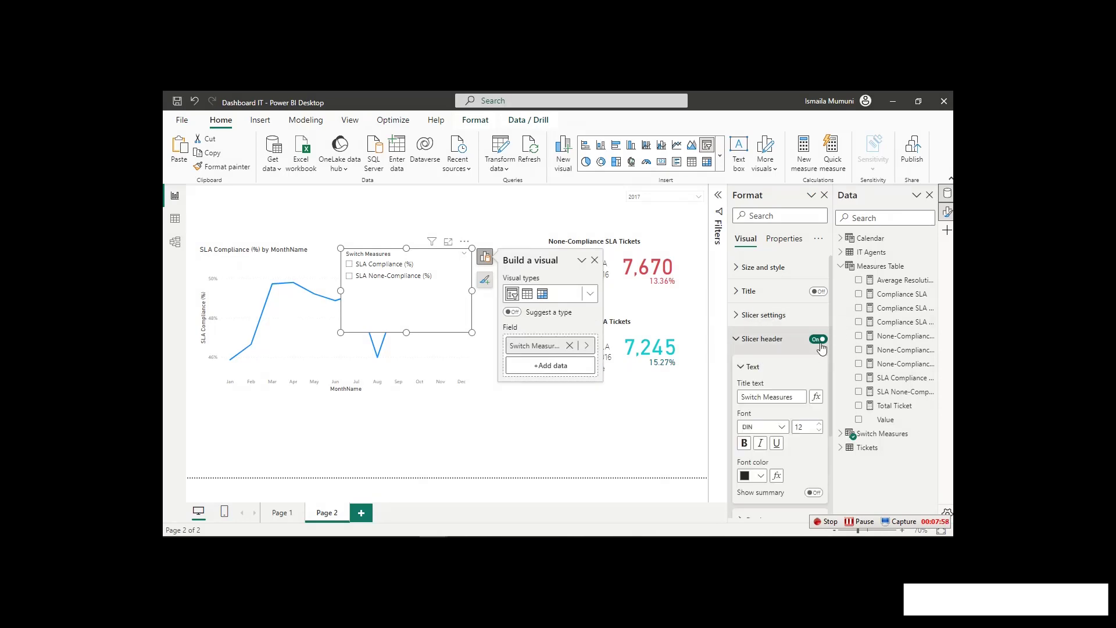
click(821, 343)
click(756, 341)
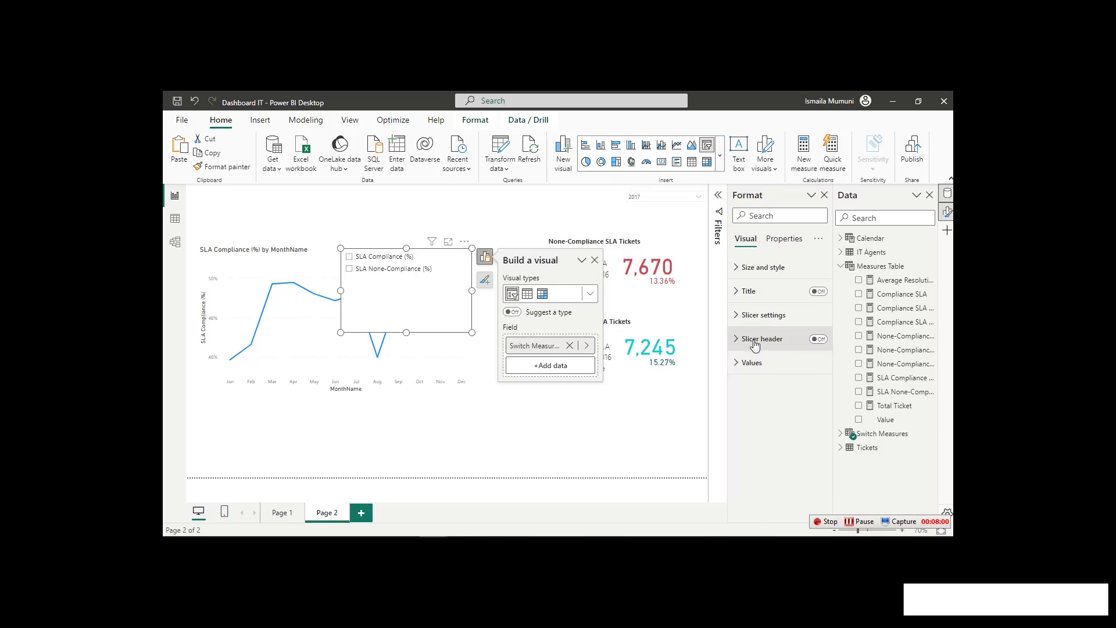
Set the slicer to single-select tiles and place it as a wide strip above the chart.
click(758, 317)
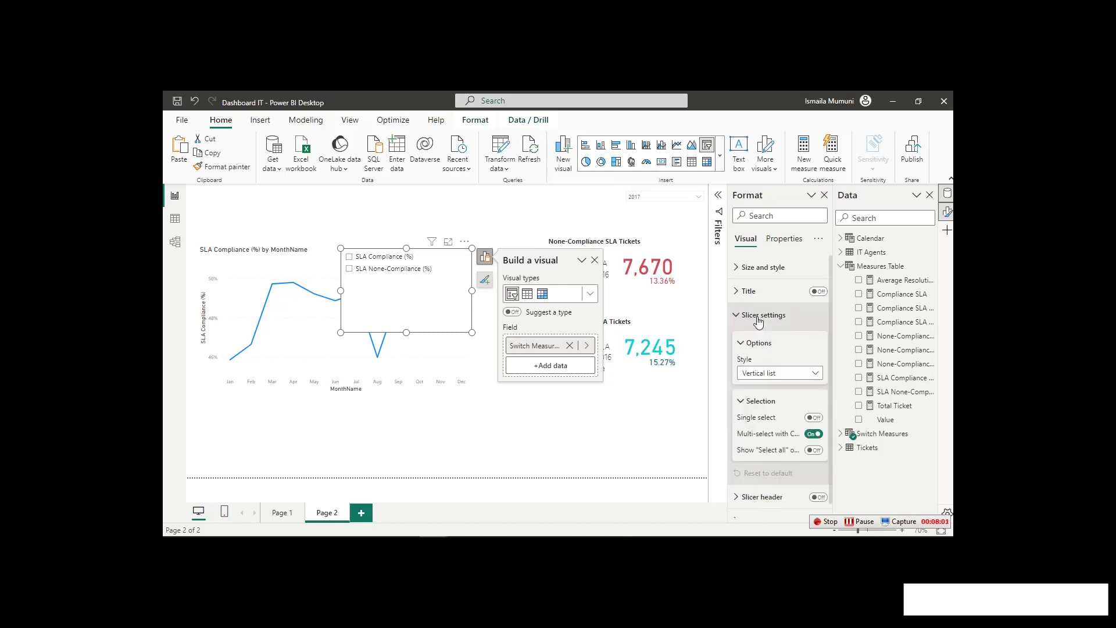
click(778, 373)
click(768, 402)
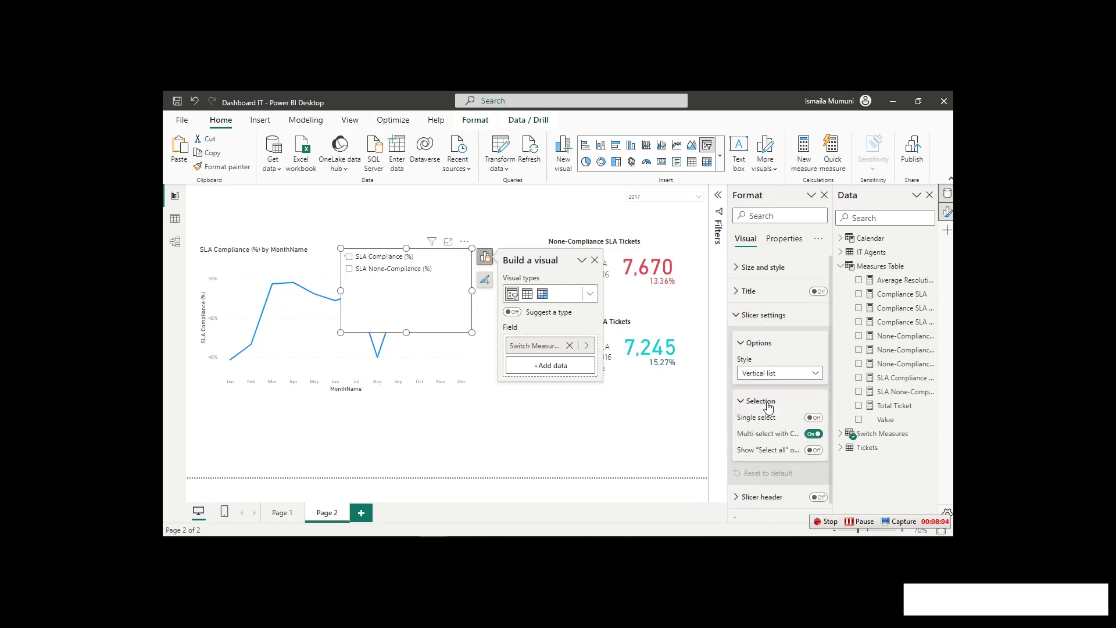
click(768, 407)
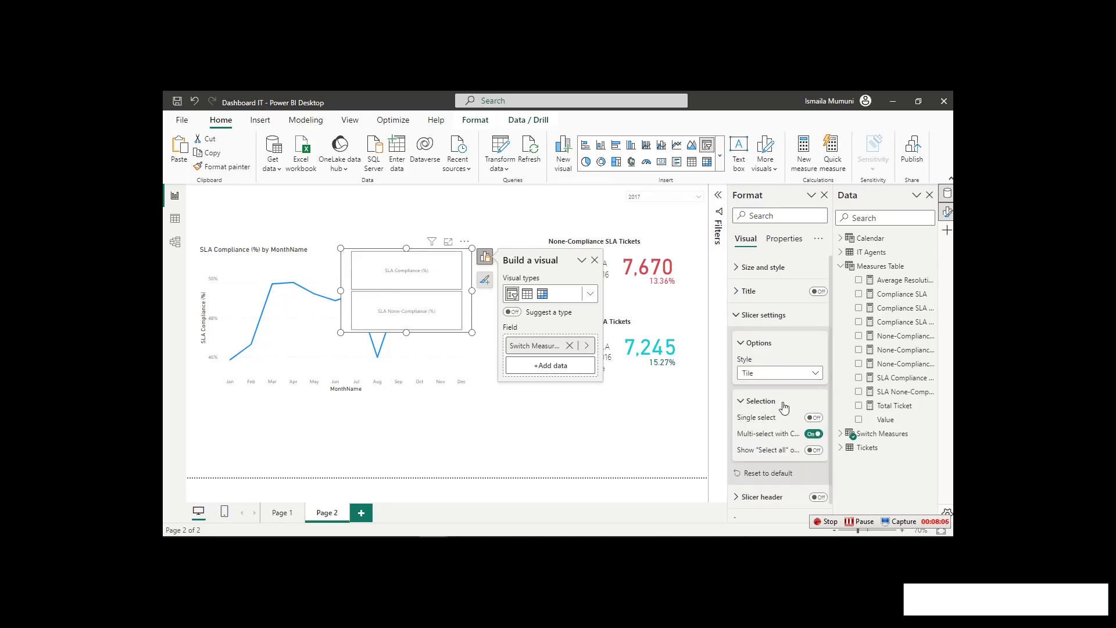
click(813, 418)
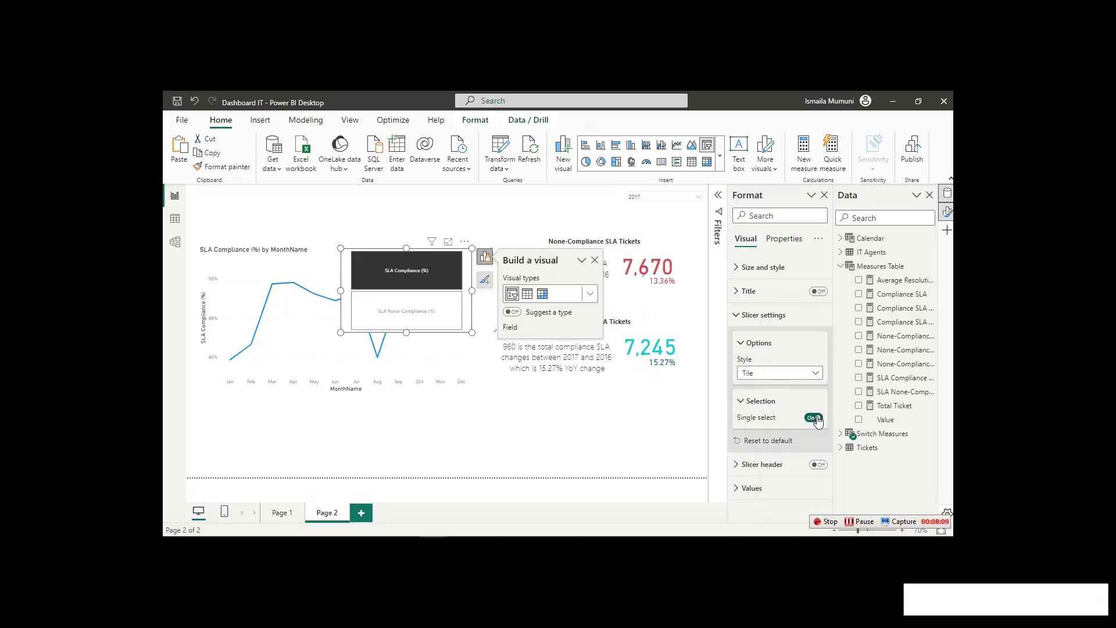
drag(472, 332, 461, 272)
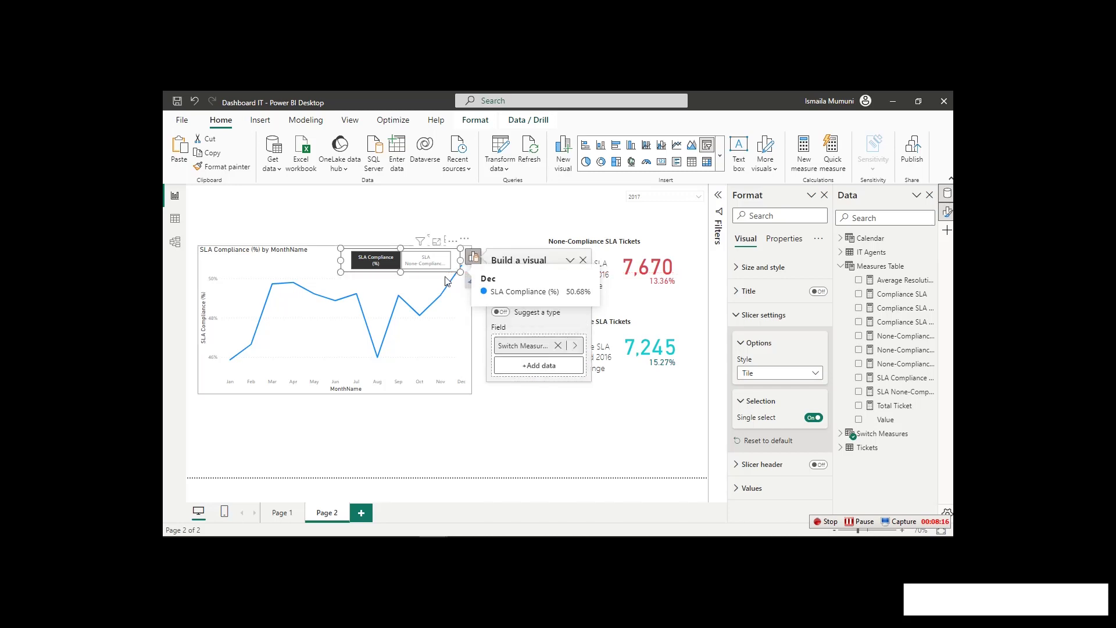
drag(454, 244, 463, 228)
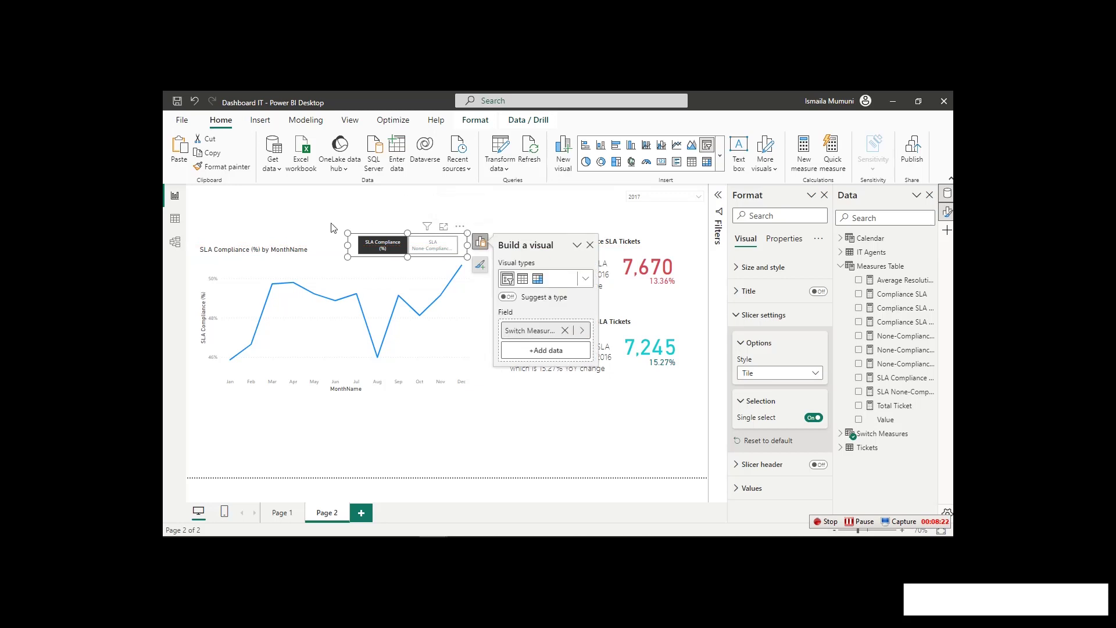
Replace the line chart's Y-axis measure with the Switch Measures parameter.
click(323, 255)
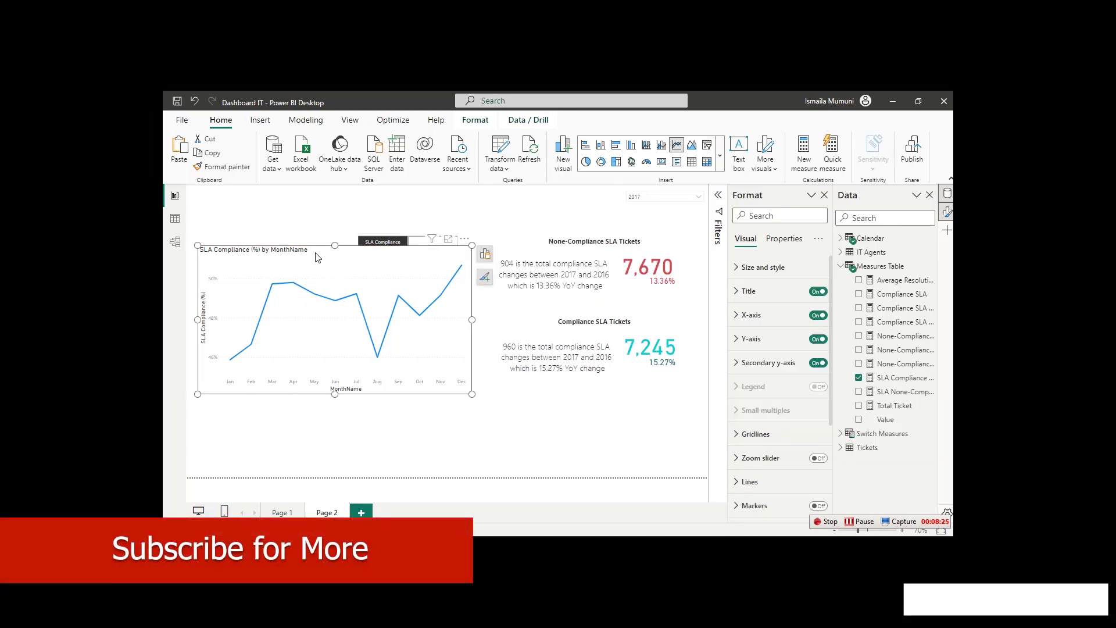
click(486, 255)
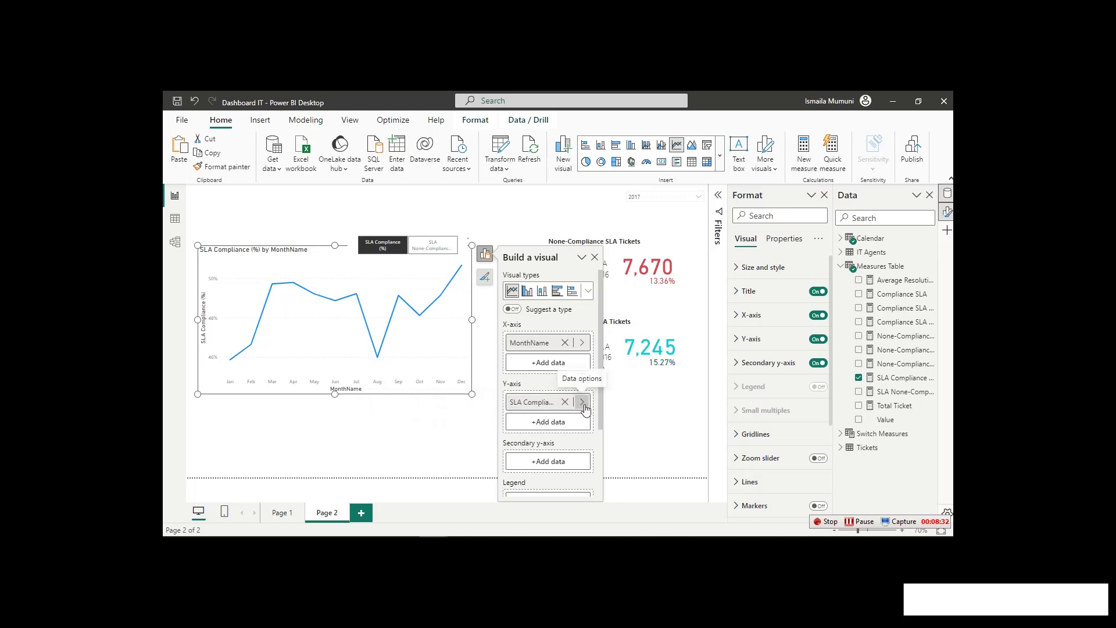
click(582, 402)
click(694, 400)
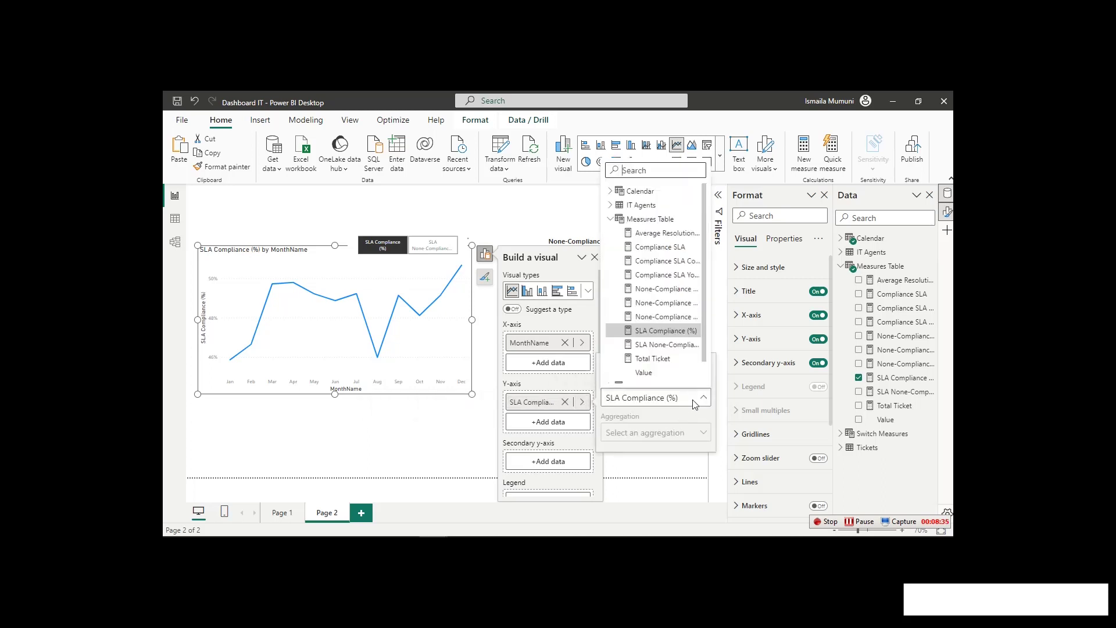
scroll(617, 372, down, 1)
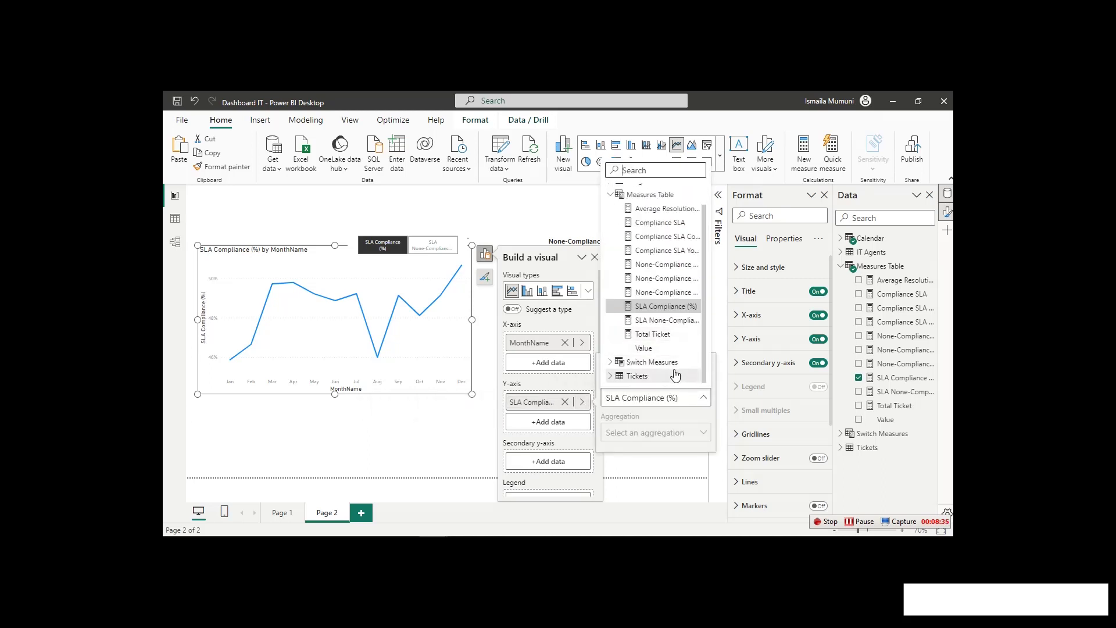
click(611, 362)
click(652, 377)
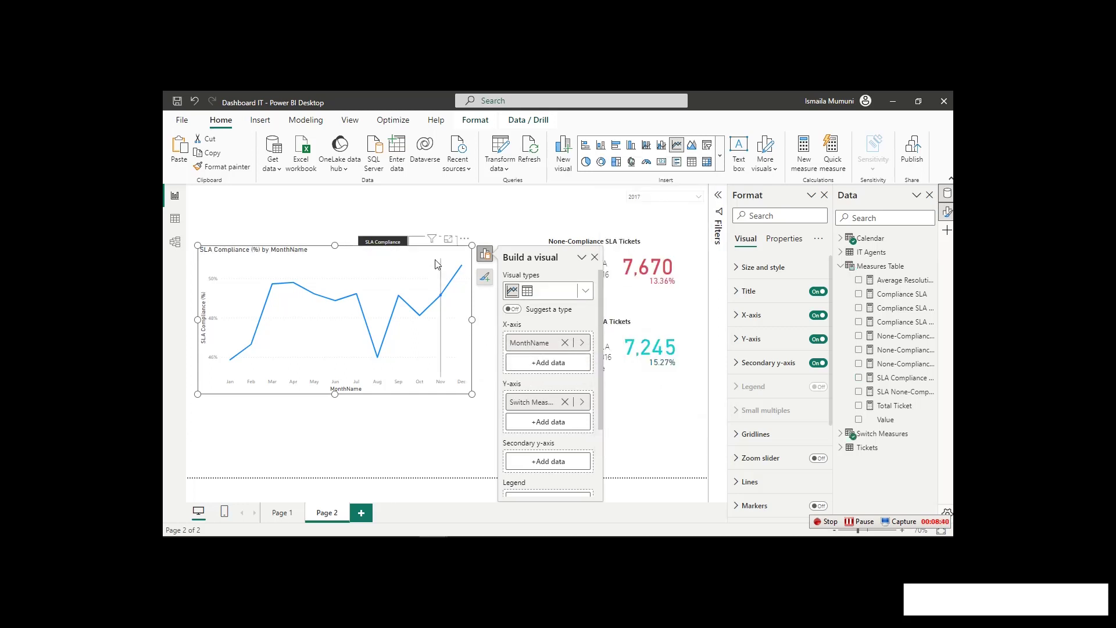
click(451, 209)
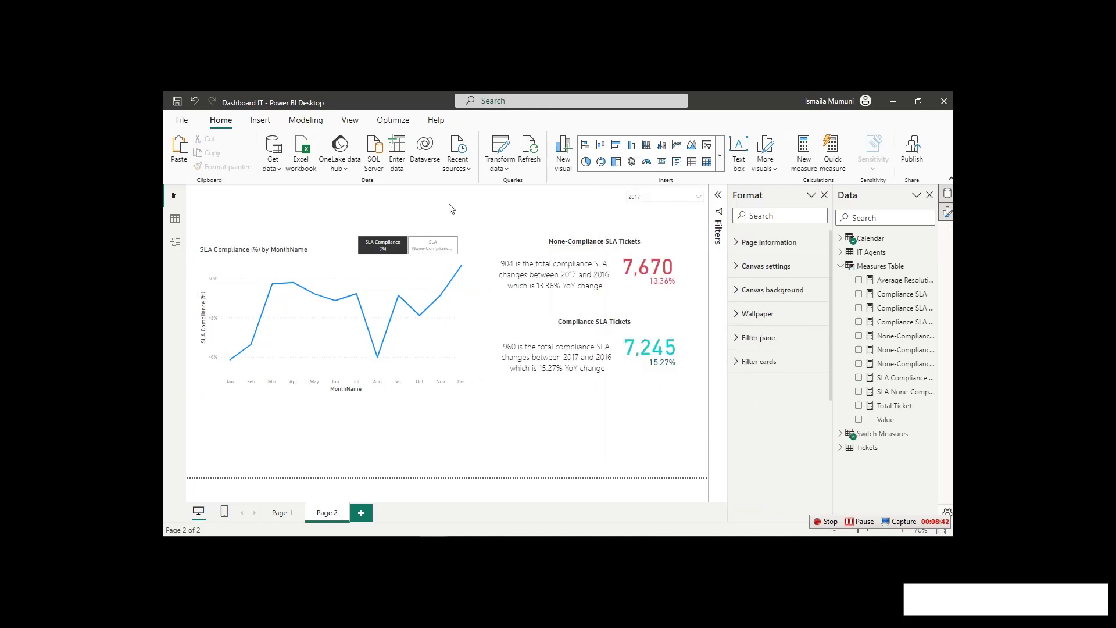
Test the tiles: switch to SLA None-Compliance (%), then back to SLA Compliance (%).
click(435, 251)
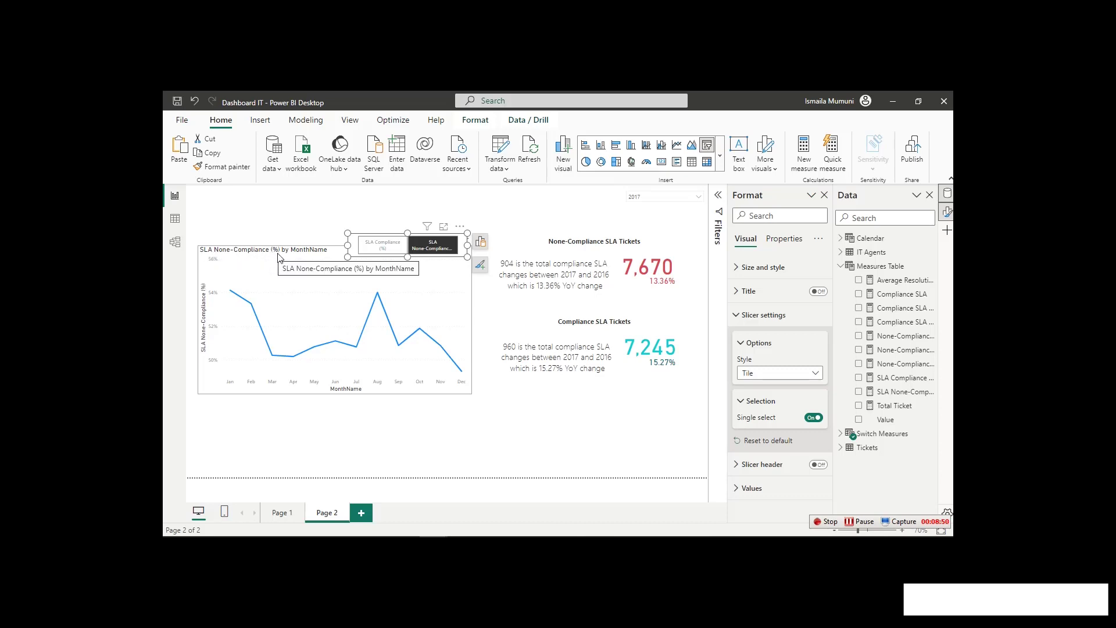
click(384, 248)
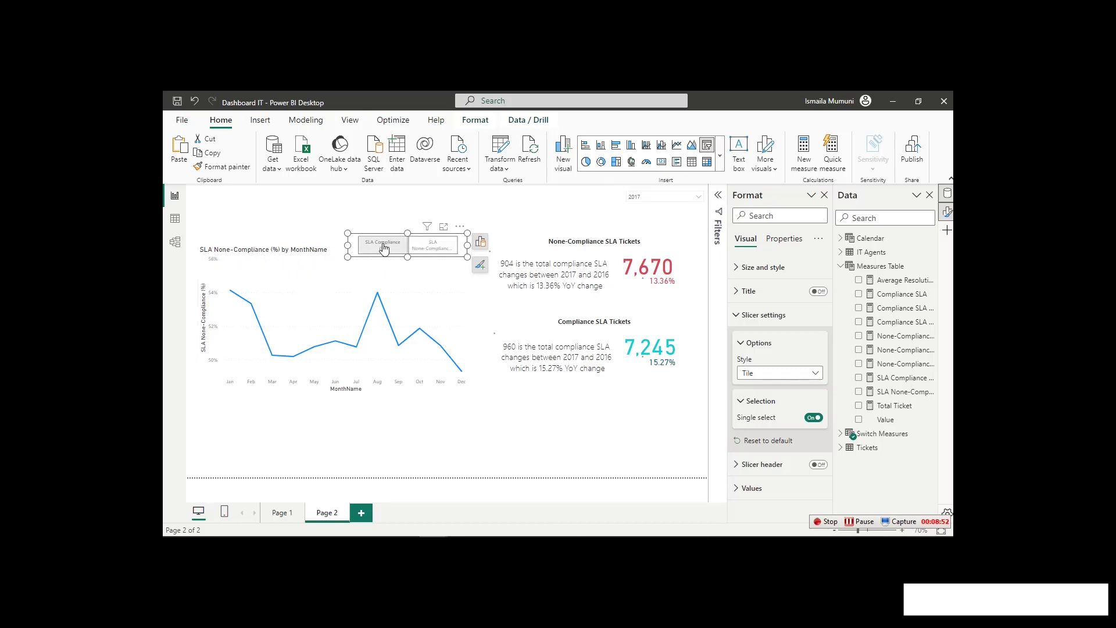
click(290, 256)
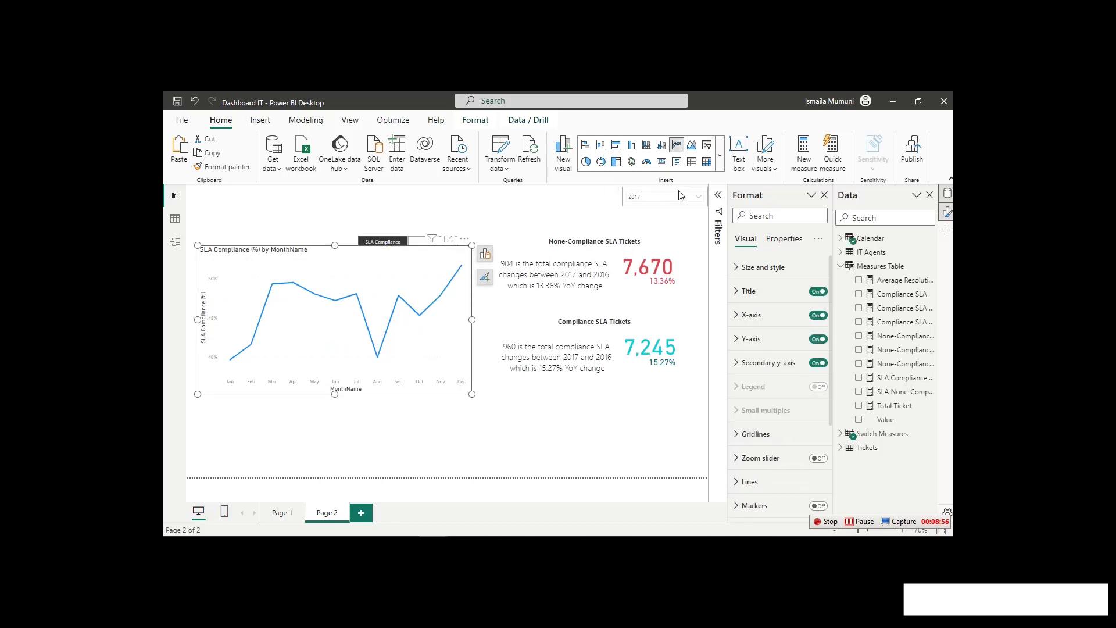
Convert the line chart to an area chart and make it slightly shorter.
click(693, 146)
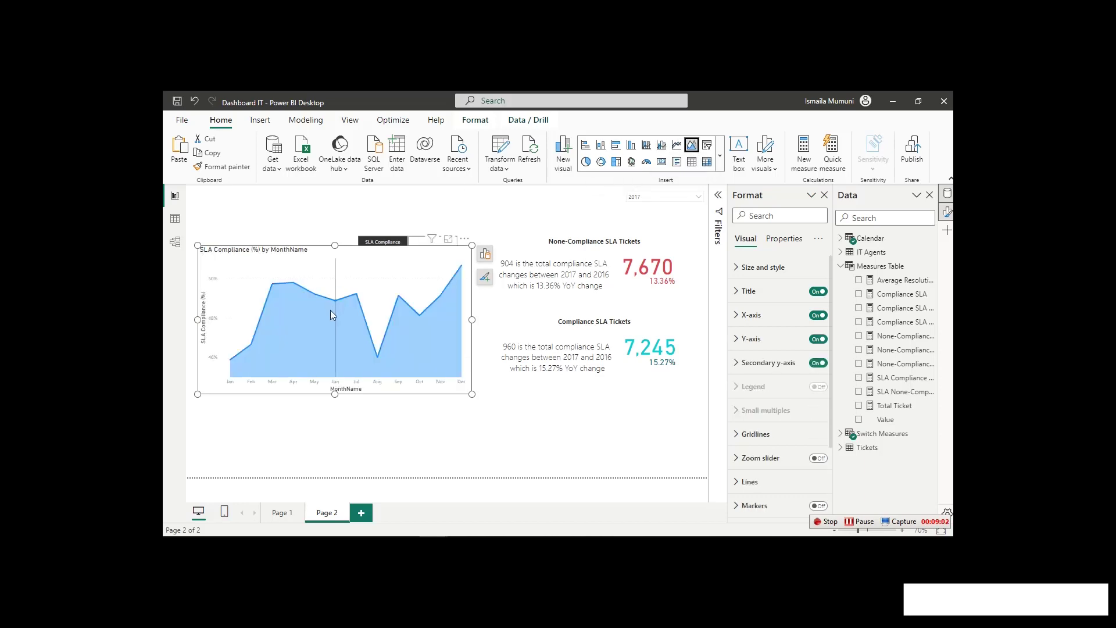
mouse_move(330, 312)
drag(335, 394, 341, 378)
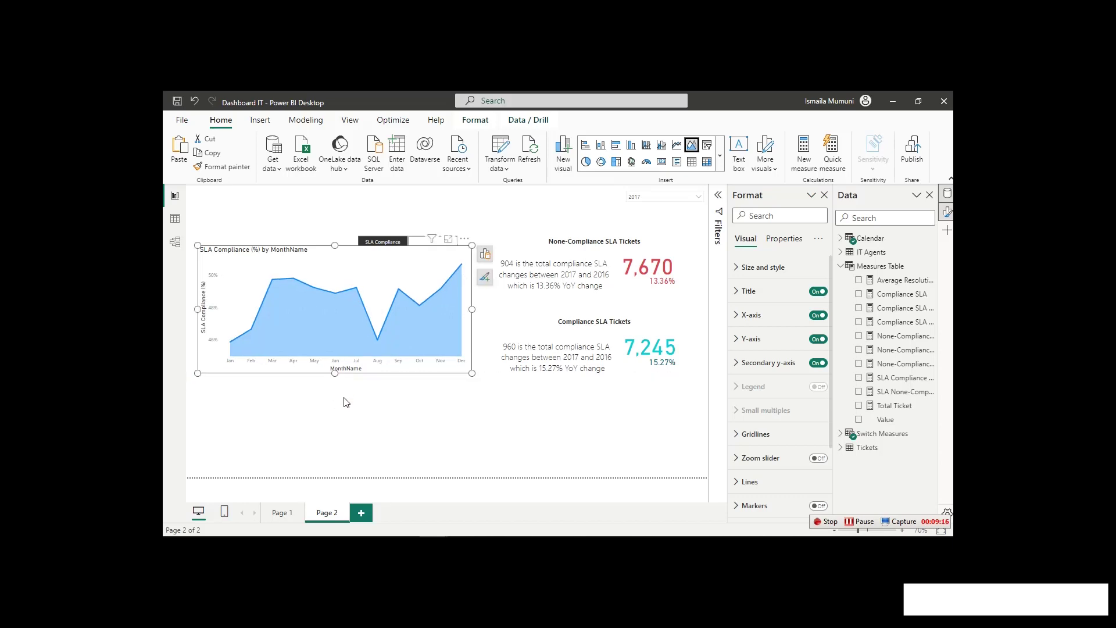
click(343, 430)
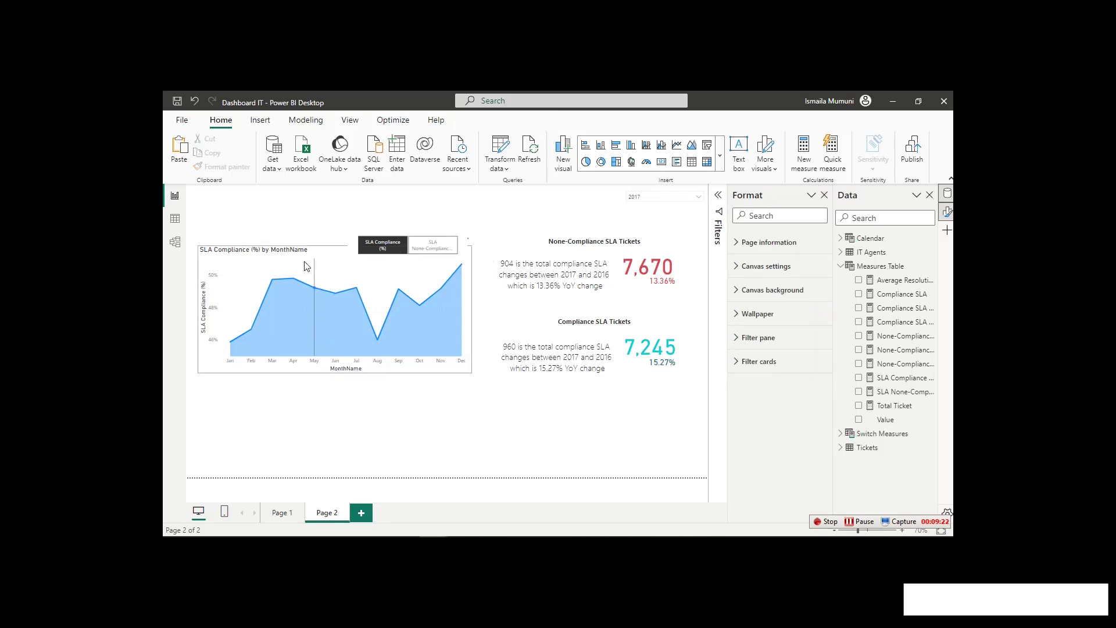
Switch off the area chart's title.
click(260, 257)
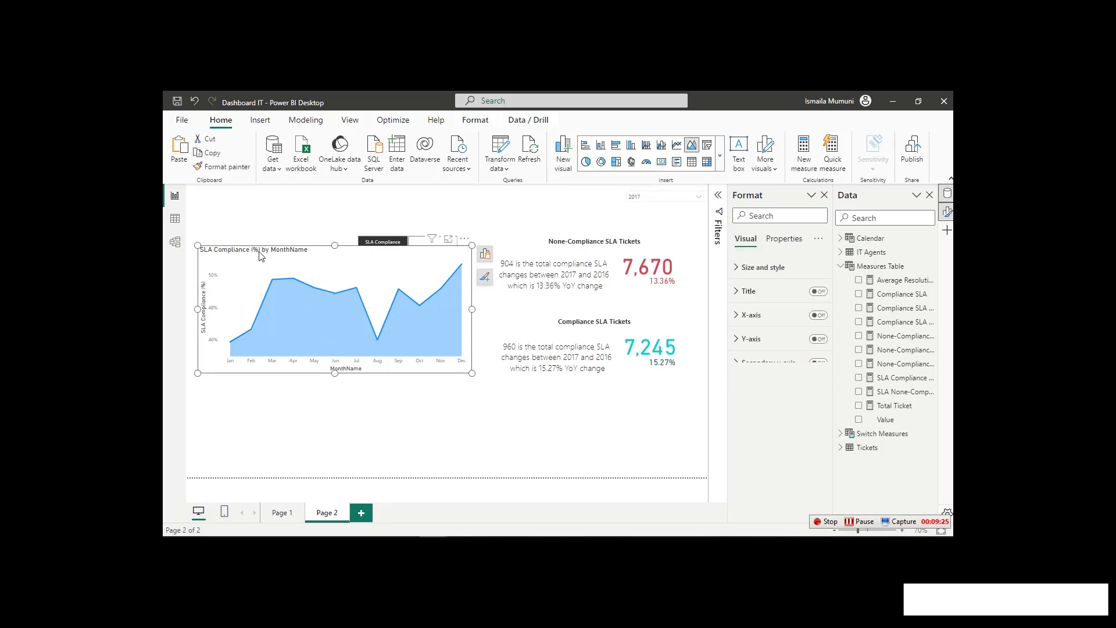
click(819, 292)
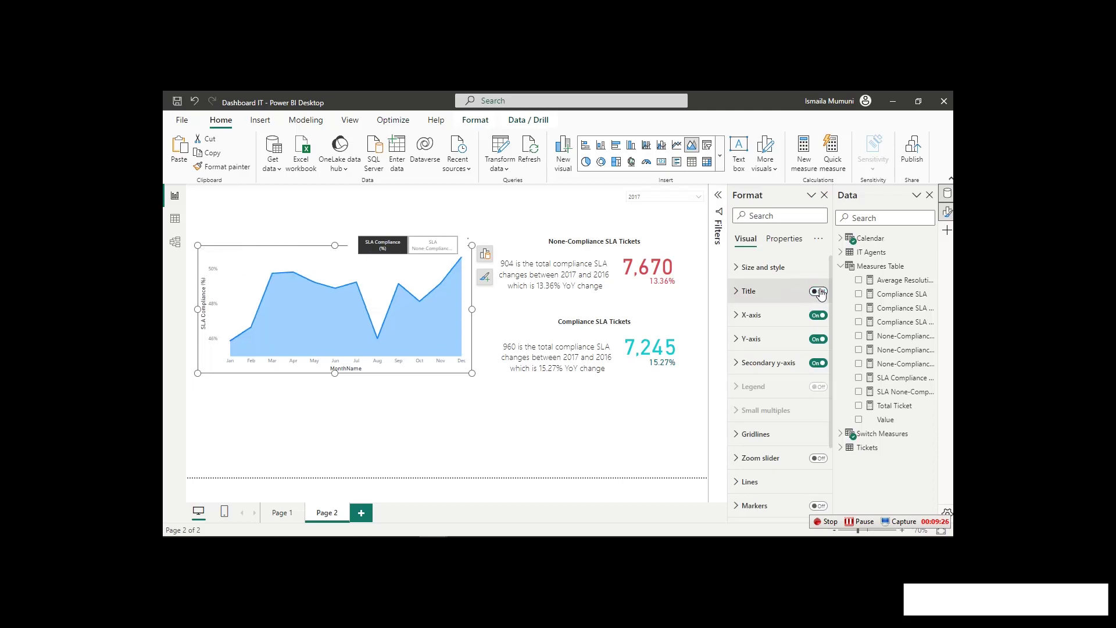
click(286, 231)
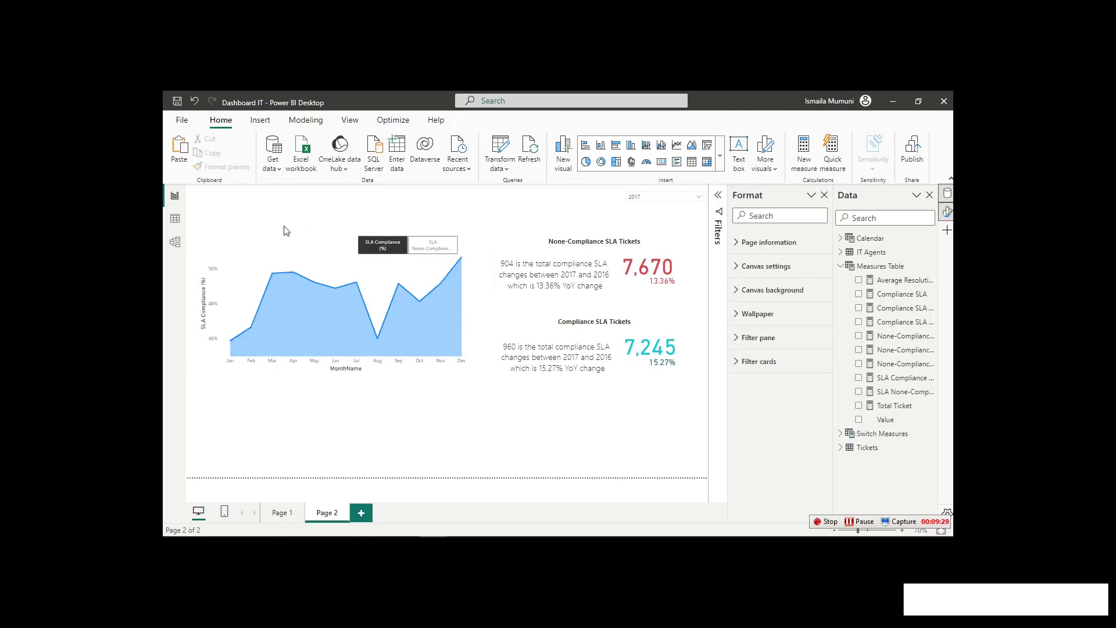
click(465, 251)
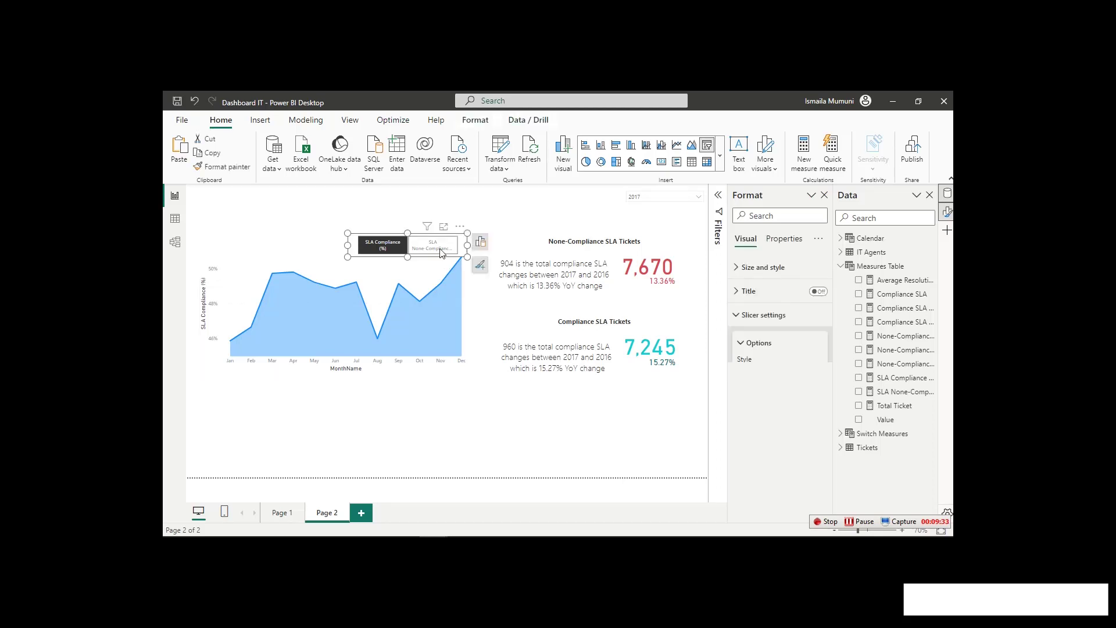
click(690, 190)
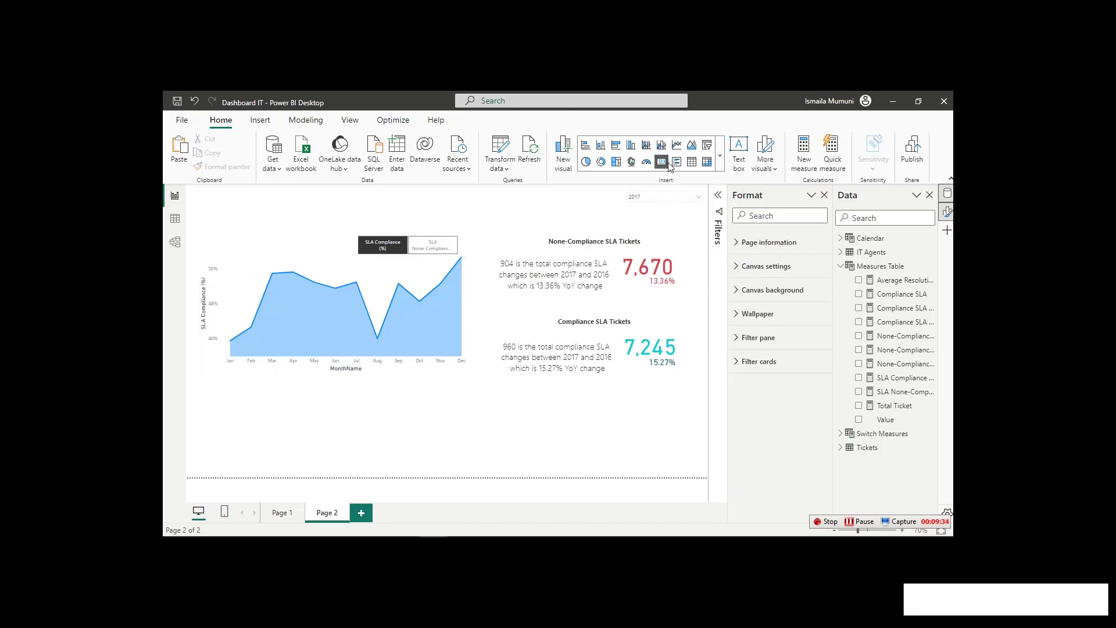
Add a small blank card visual just above the area chart.
click(667, 164)
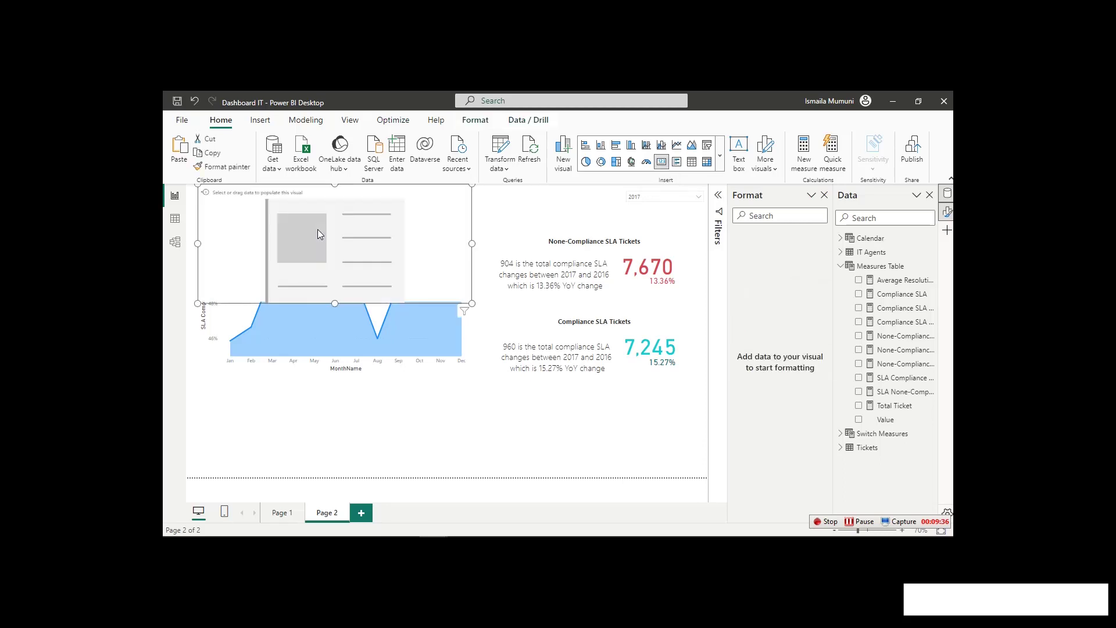
drag(472, 303, 311, 261)
click(307, 217)
drag(254, 214, 253, 263)
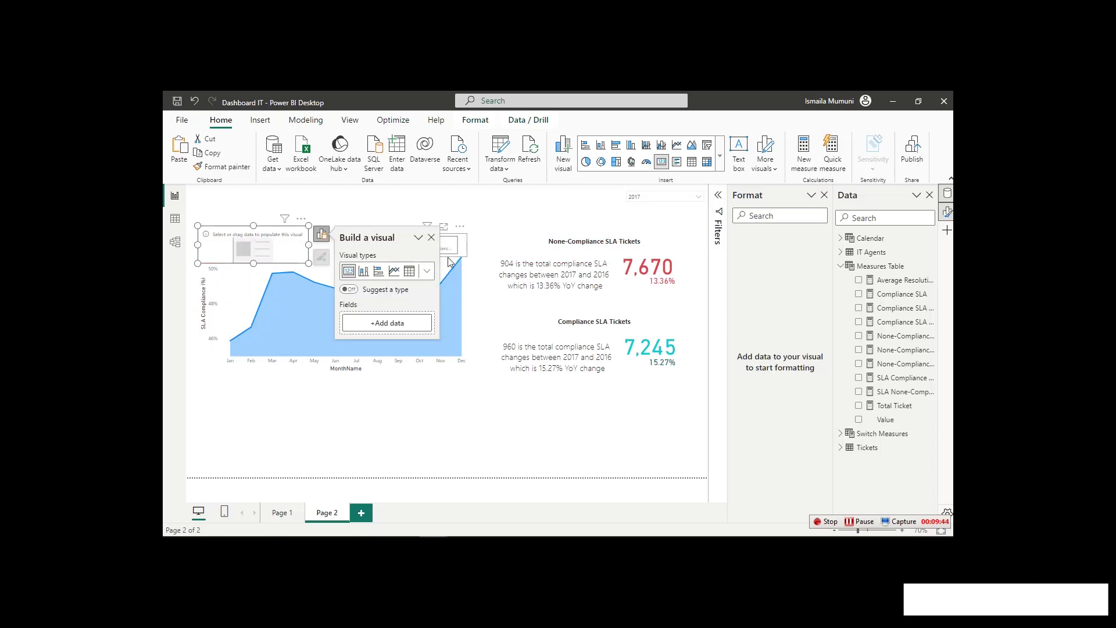
Show the Switch Measures value (48.58%) in the card with its category label off.
click(841, 434)
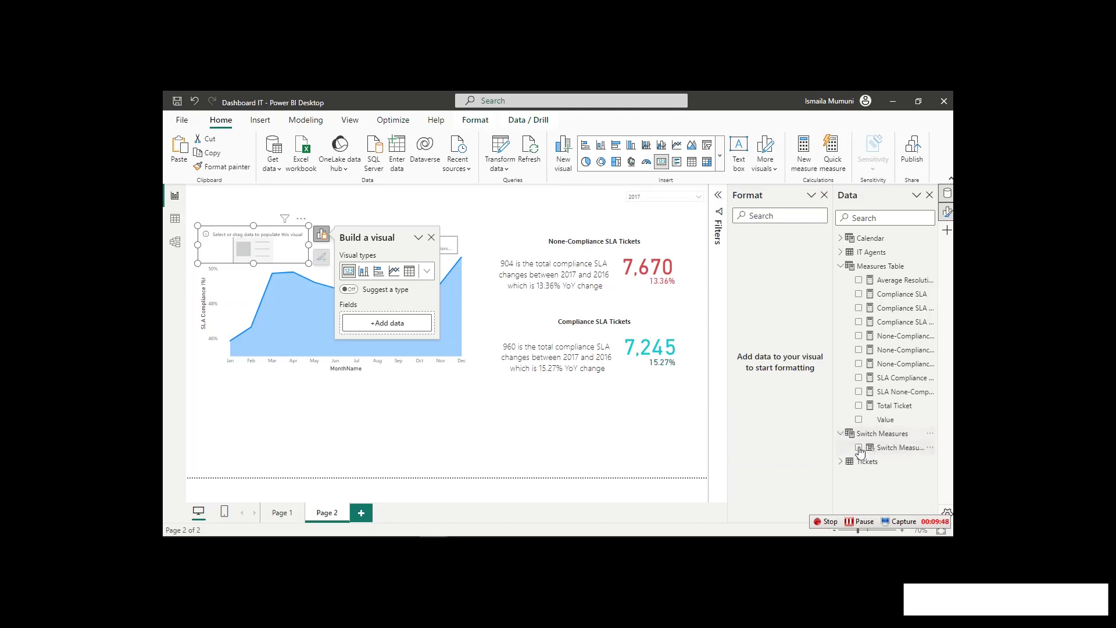
click(858, 447)
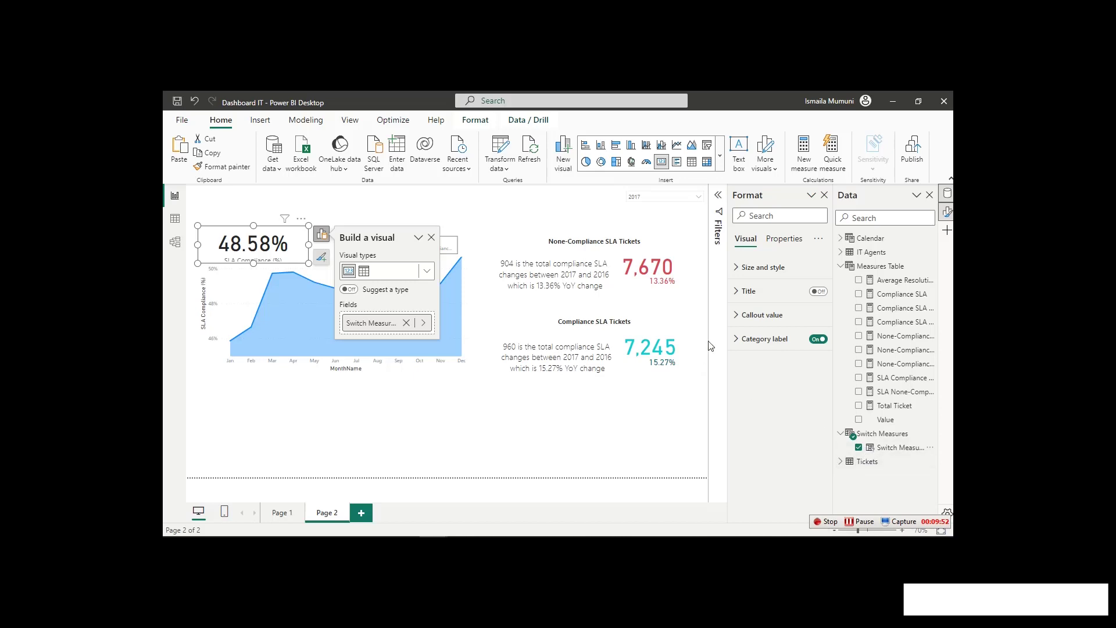
click(818, 339)
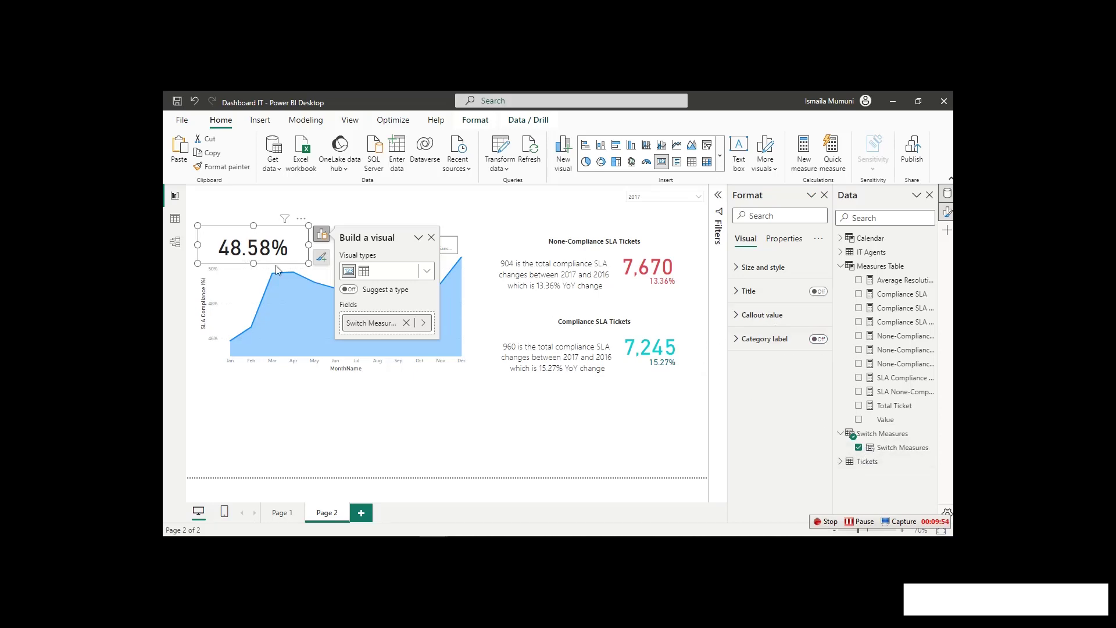
key(Escape)
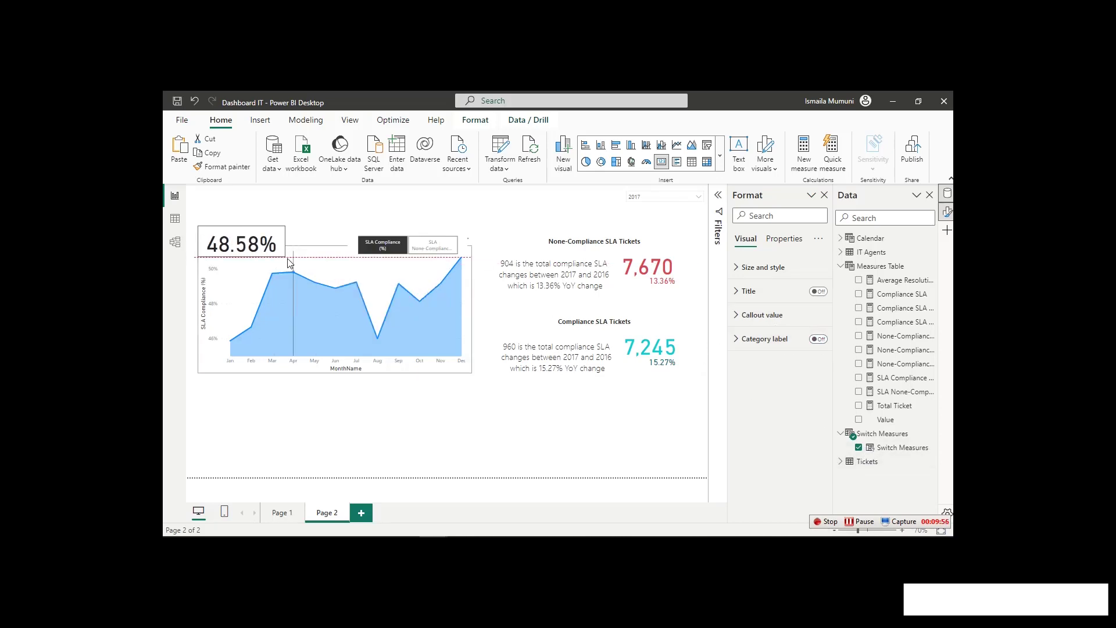
click(280, 251)
click(346, 215)
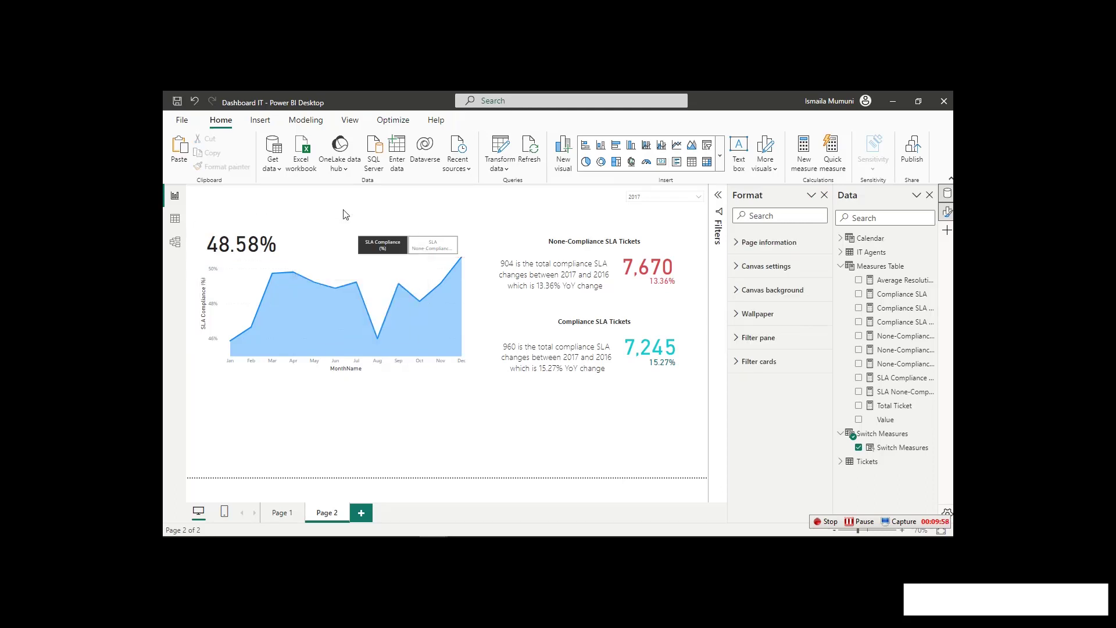
Toggle the tile slicer between SLA None-Compliance and SLA Compliance, ending on None-Compliance.
click(425, 248)
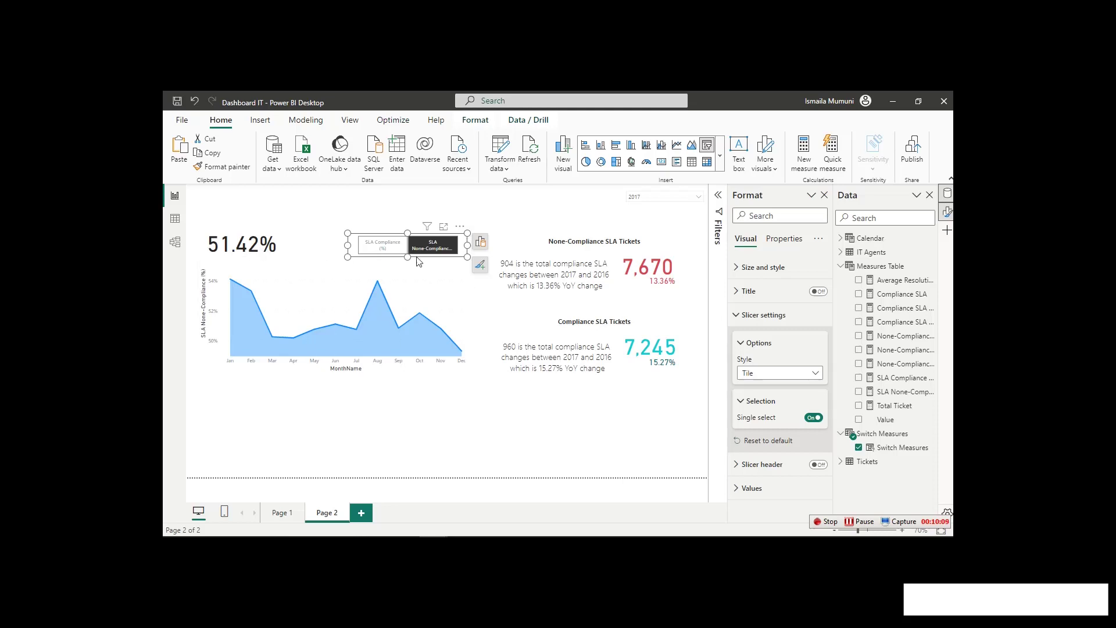
click(383, 250)
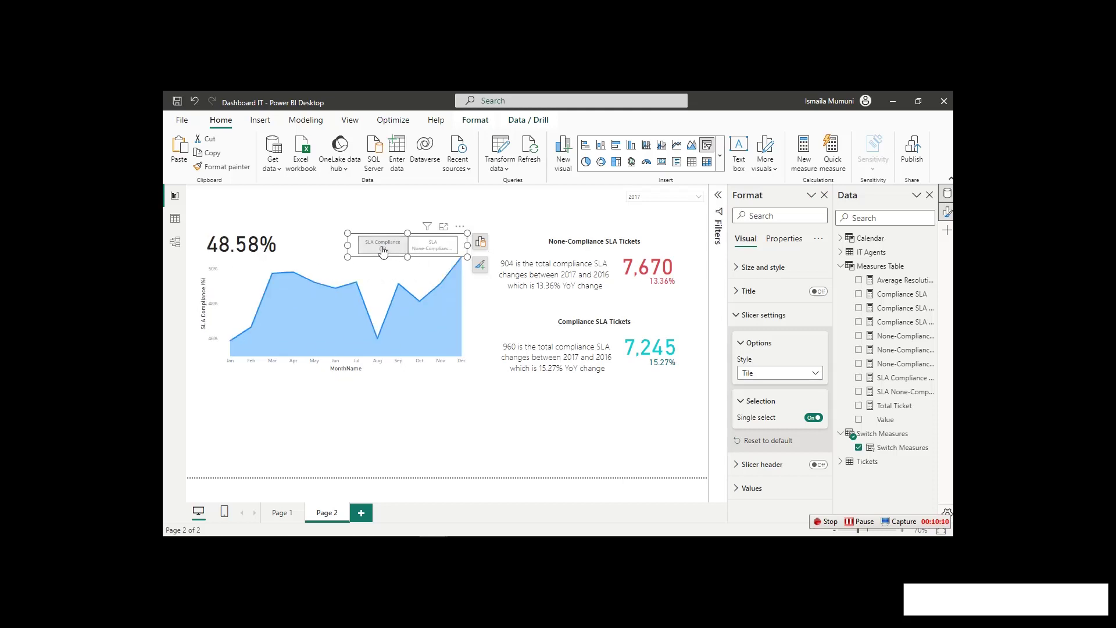
click(431, 244)
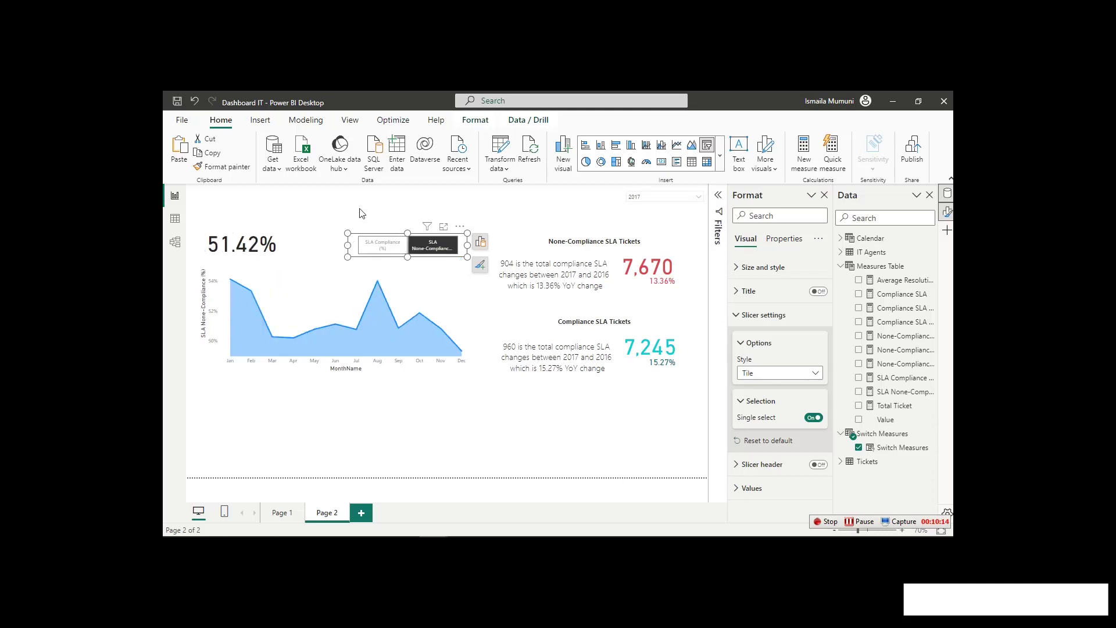
click(322, 211)
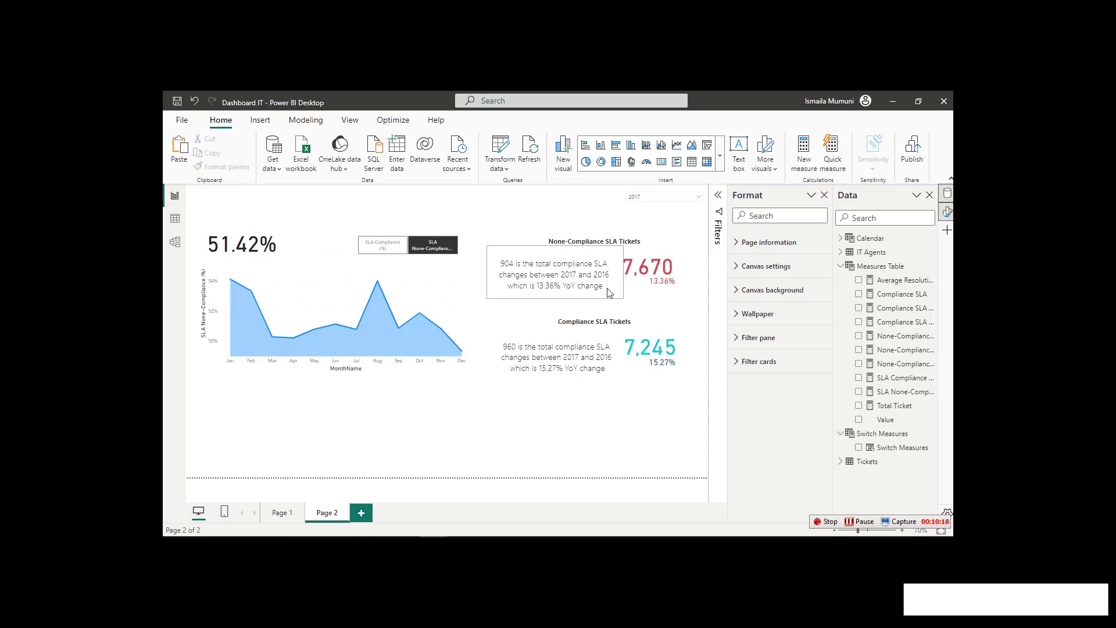
Filter the page to 2018 with SLA None-Compliance selected, so the card reads 51.80%.
click(658, 201)
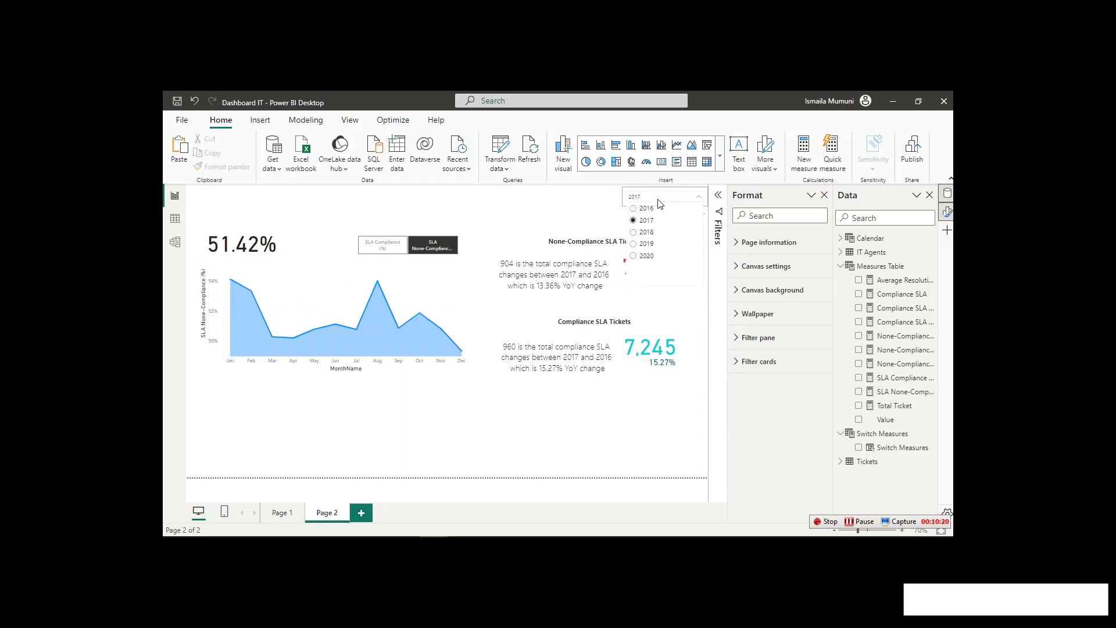
click(642, 235)
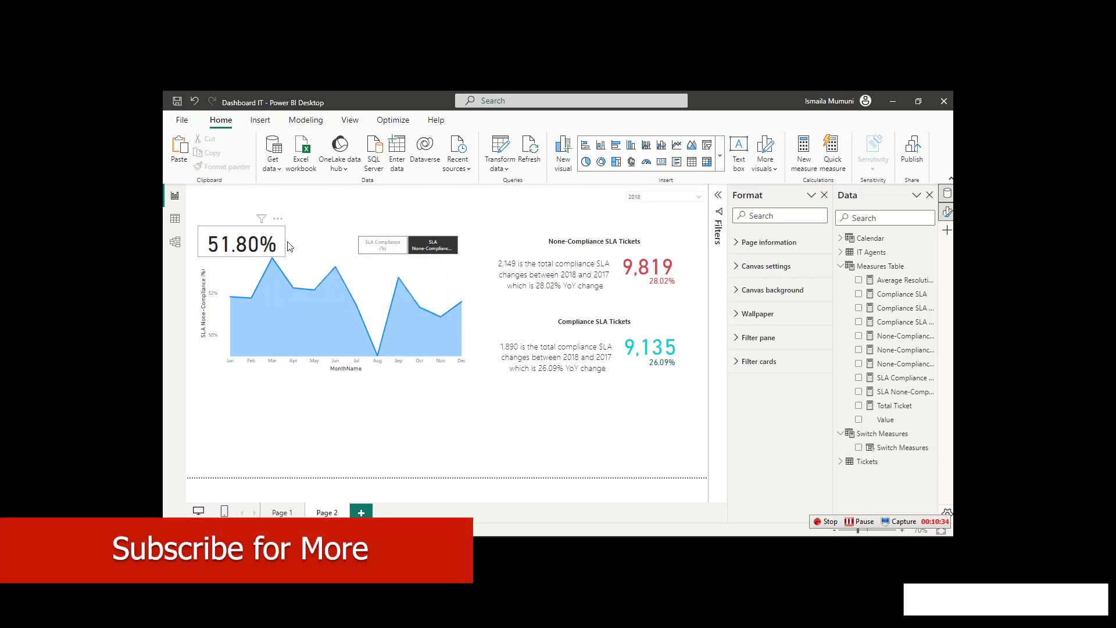
click(438, 256)
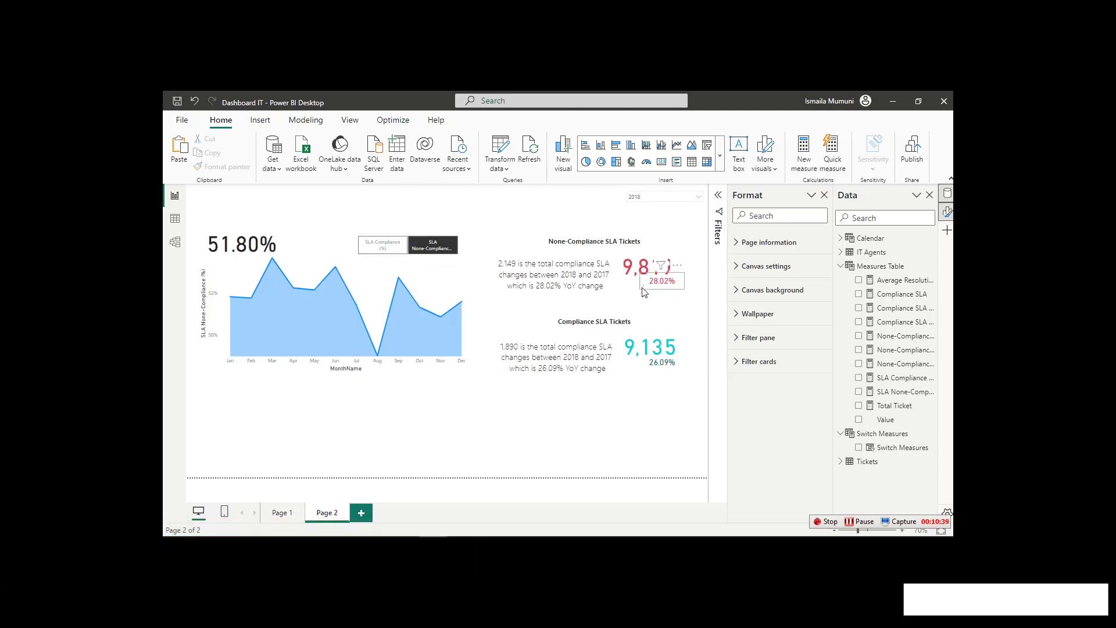
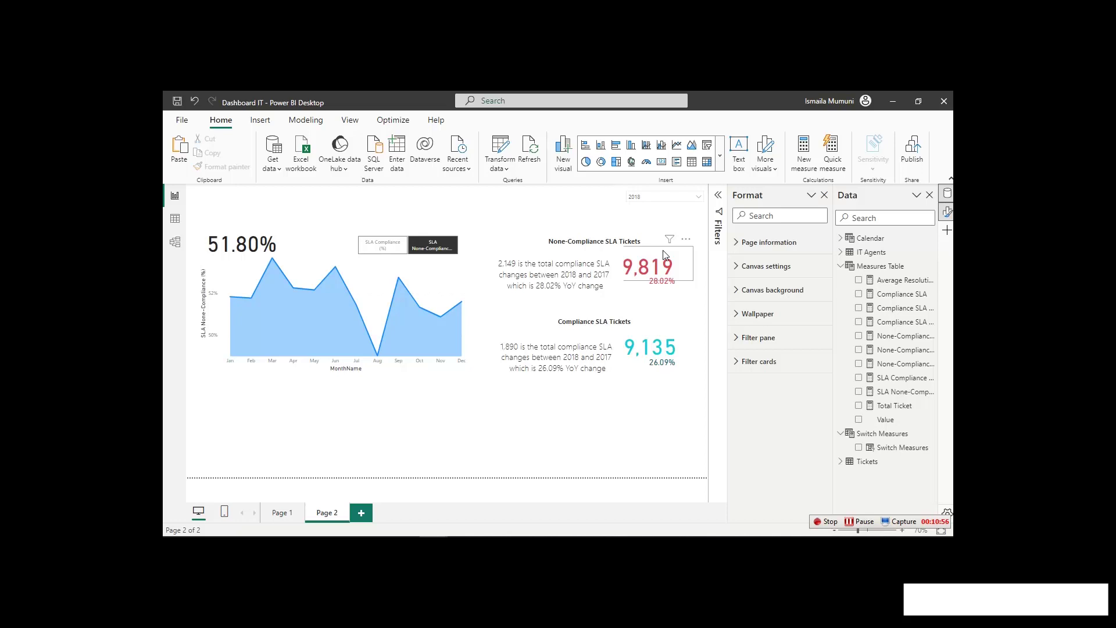
Show SLA None-Compliance in the chart, move the 51.80% card up and the chart slightly left.
click(427, 251)
mouse_move(313, 268)
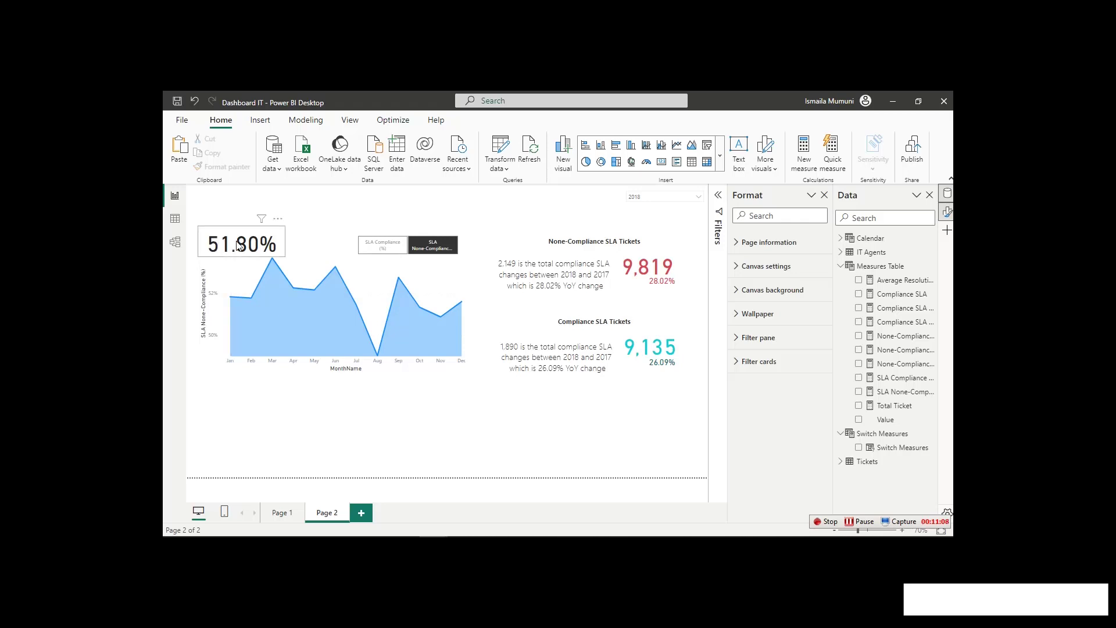
mouse_move(240, 241)
mouse_down()
mouse_move(242, 220)
mouse_move(241, 230)
mouse_up()
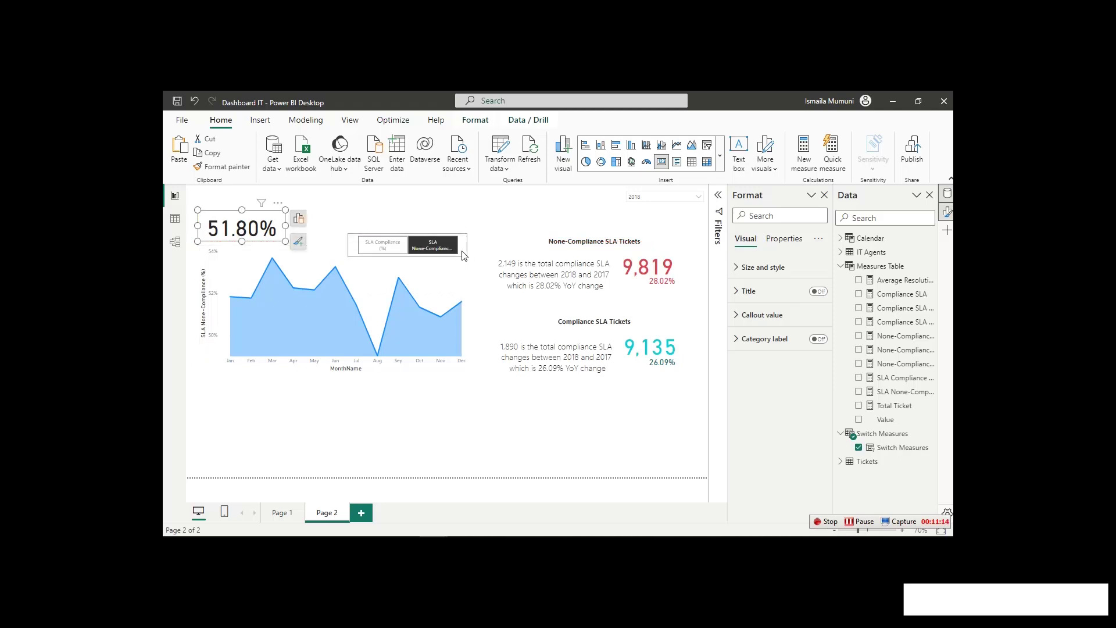
drag(470, 254, 463, 254)
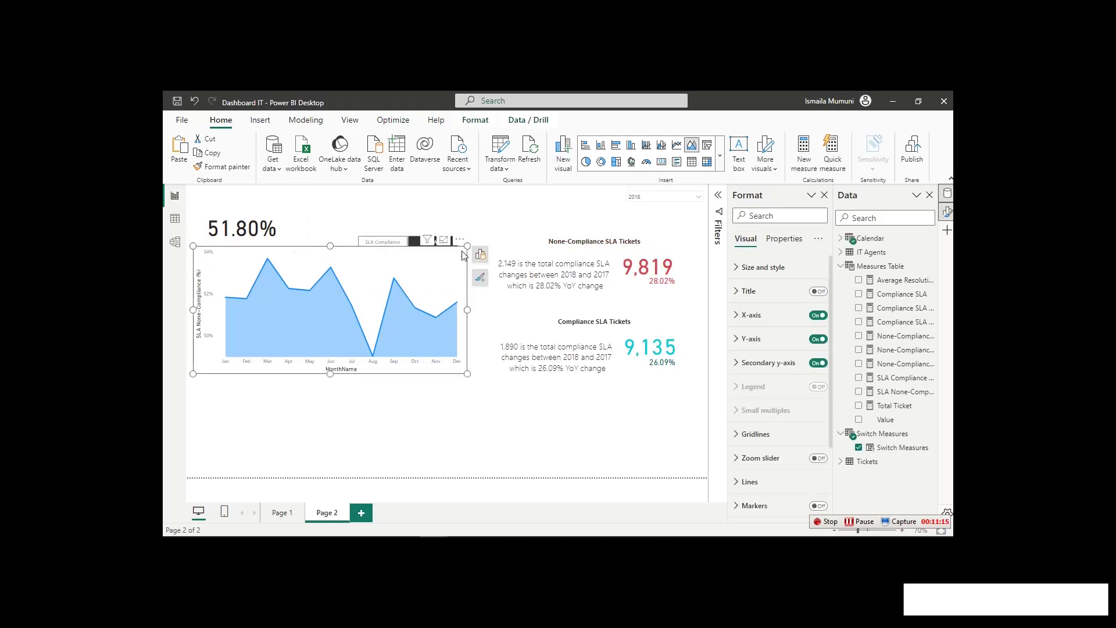
Move the measure slicer above the chart, stretch the chart taller, and start a new snip.
click(392, 237)
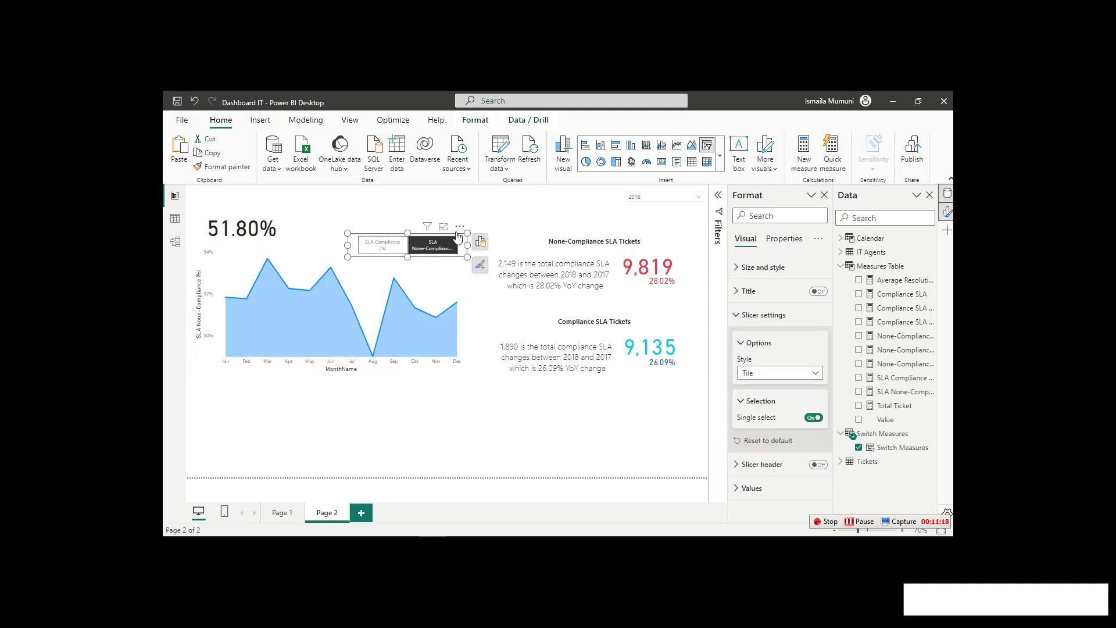
drag(462, 234, 466, 214)
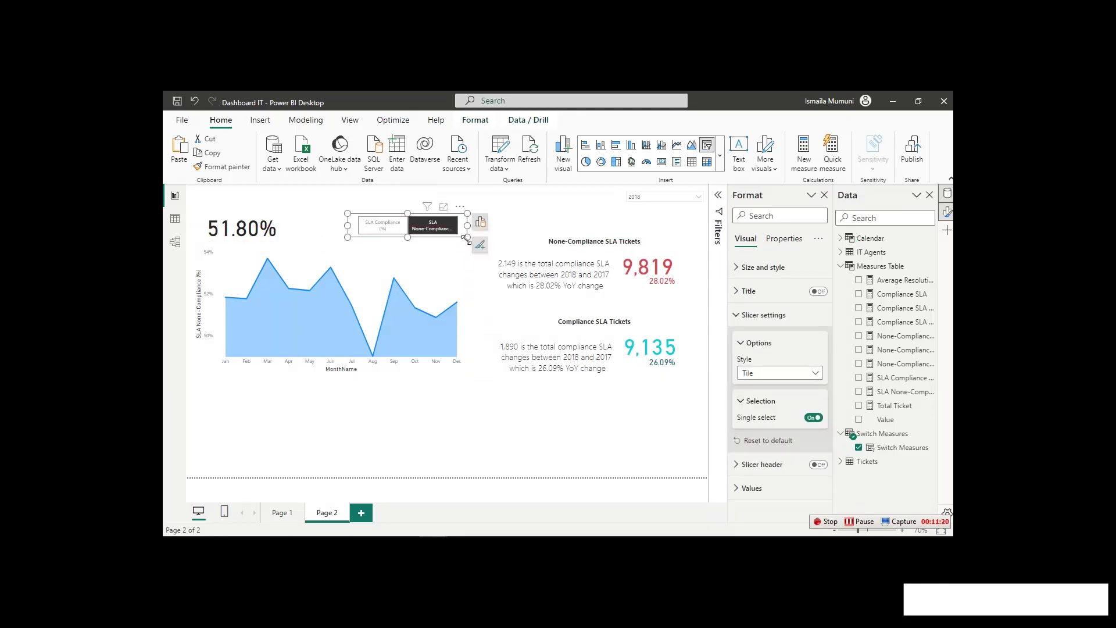
click(384, 254)
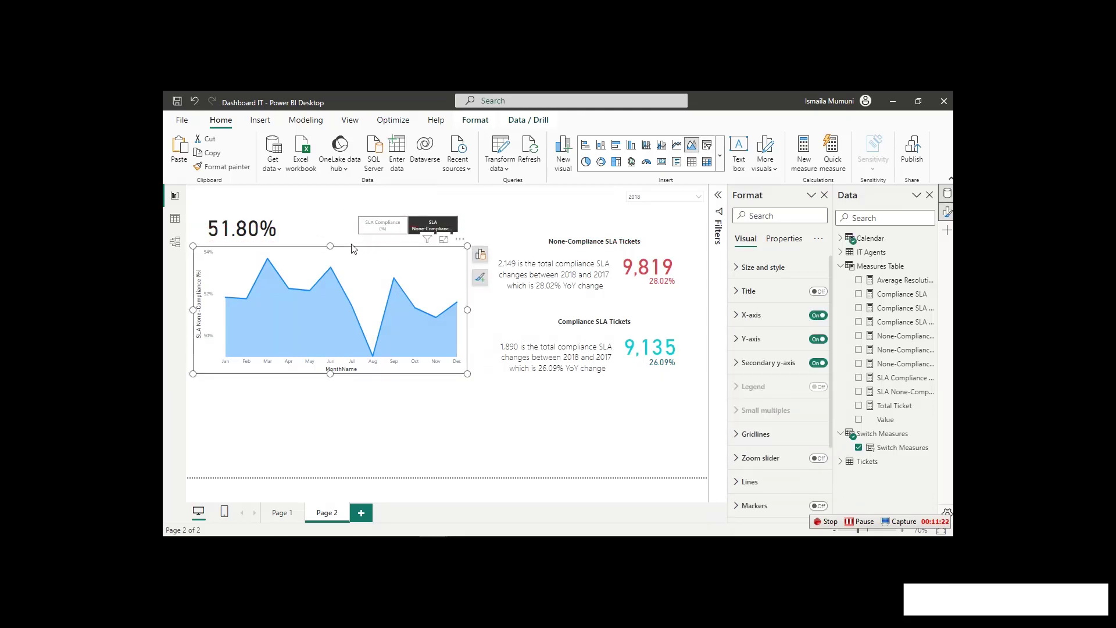
drag(334, 247, 333, 237)
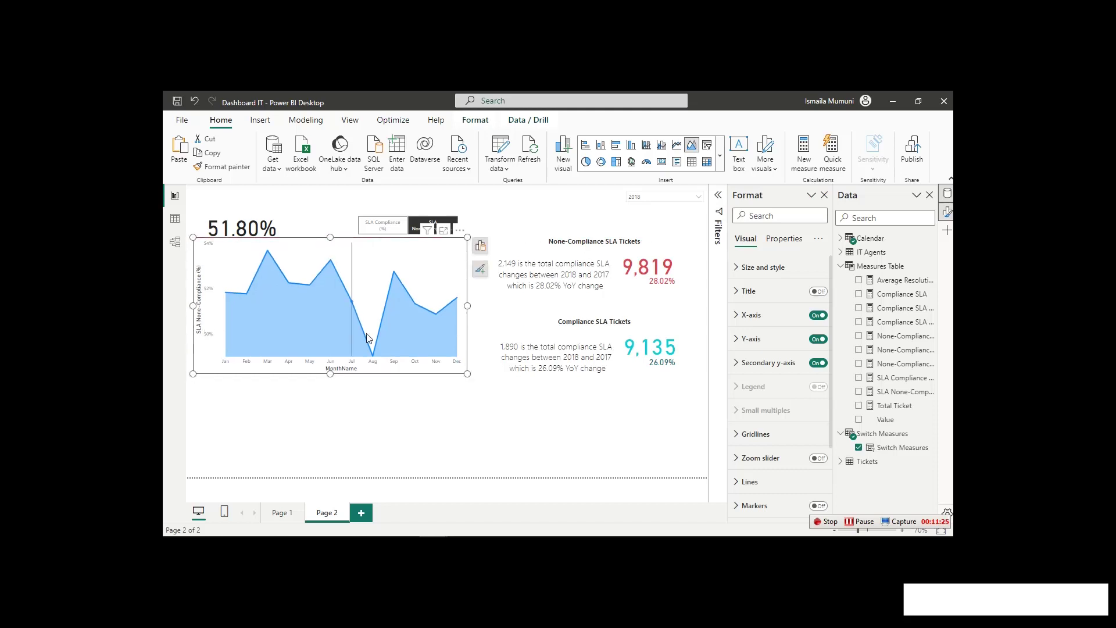
click(390, 446)
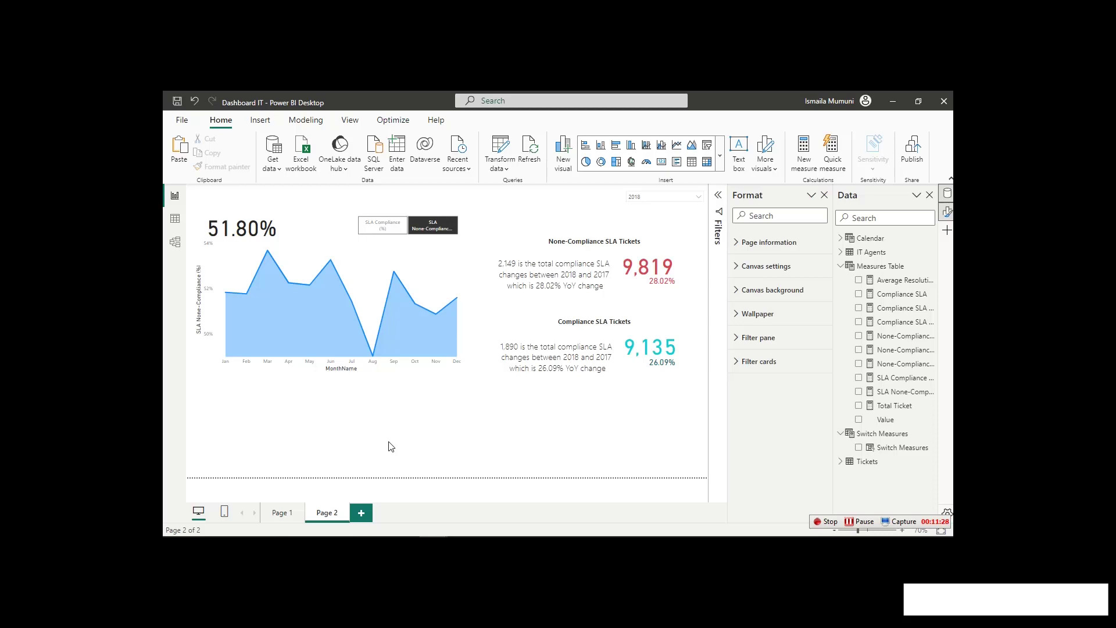
mouse_move(605, 527)
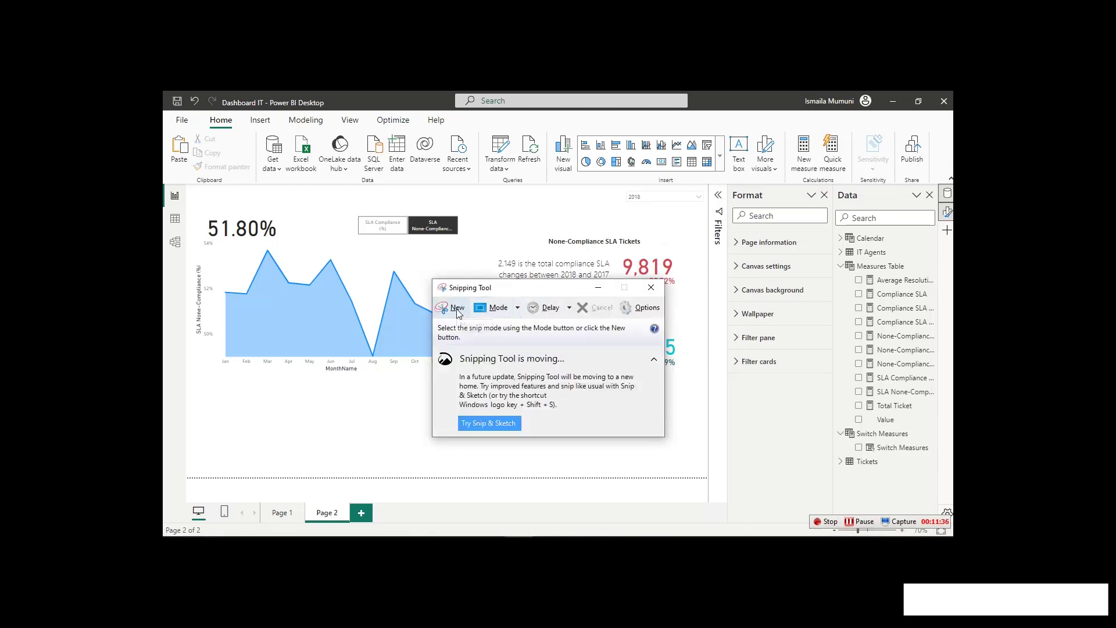
click(457, 309)
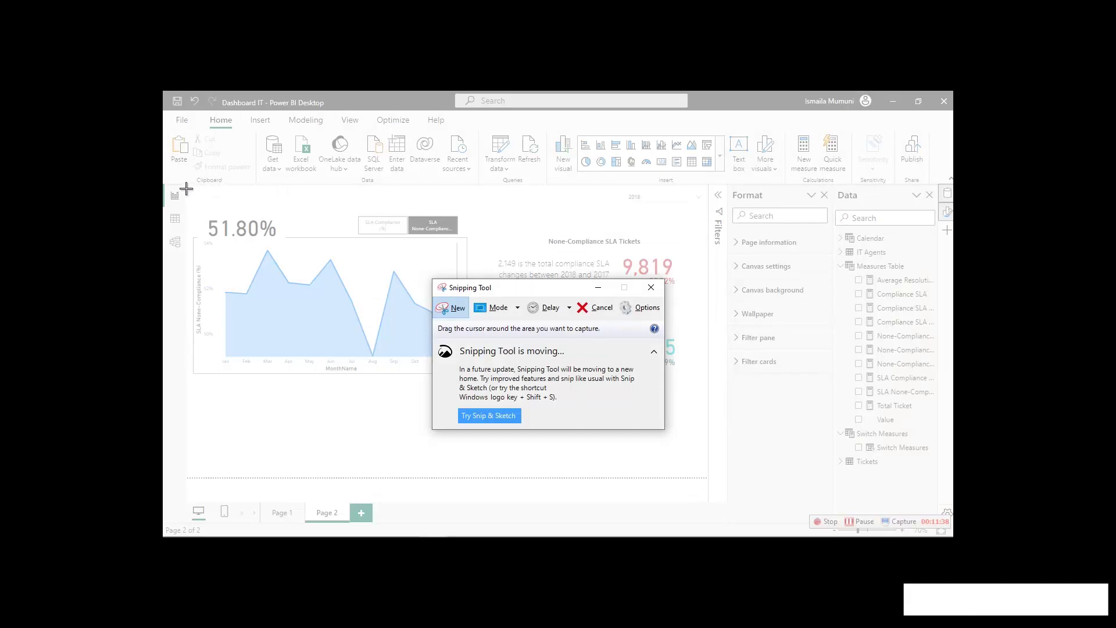
Cancel the snip, close Snipping Tool, and collapse the canvas settings.
key(Escape)
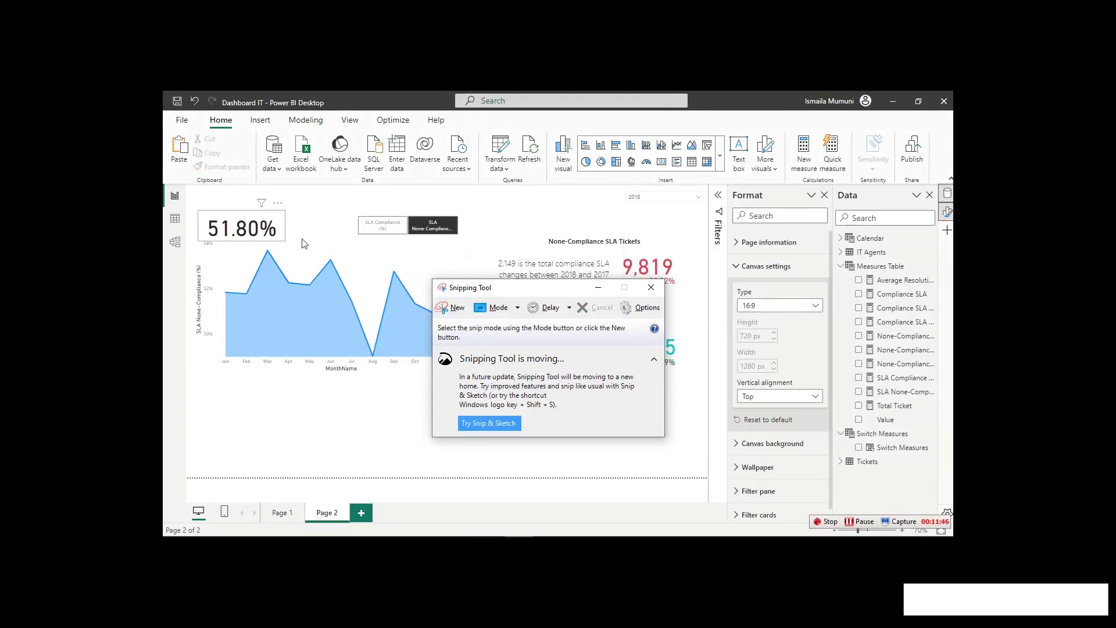
click(650, 288)
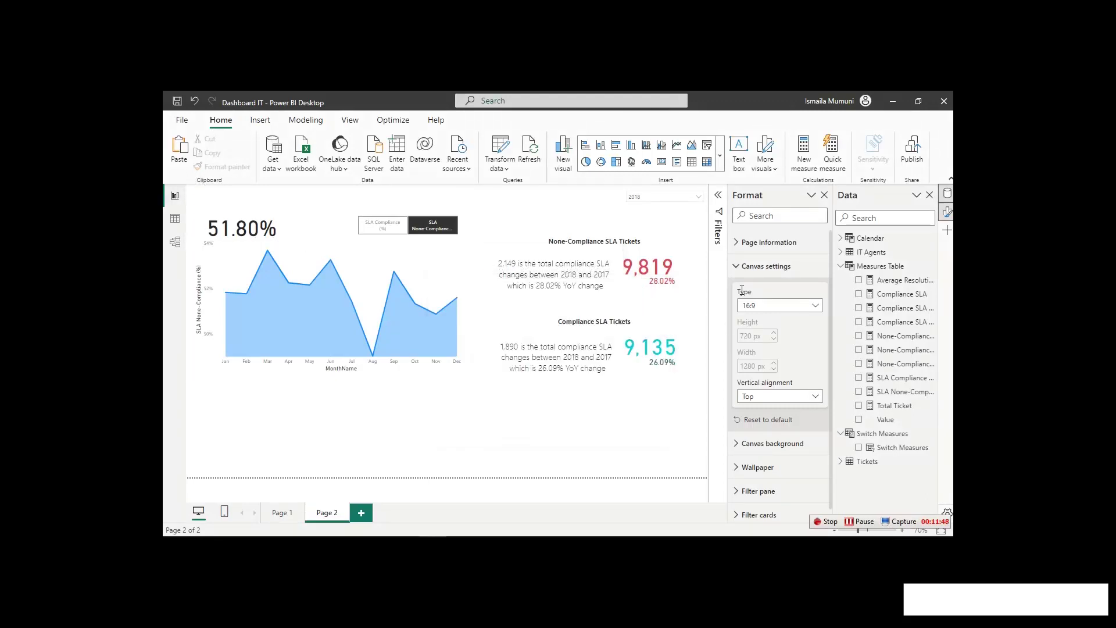
click(762, 266)
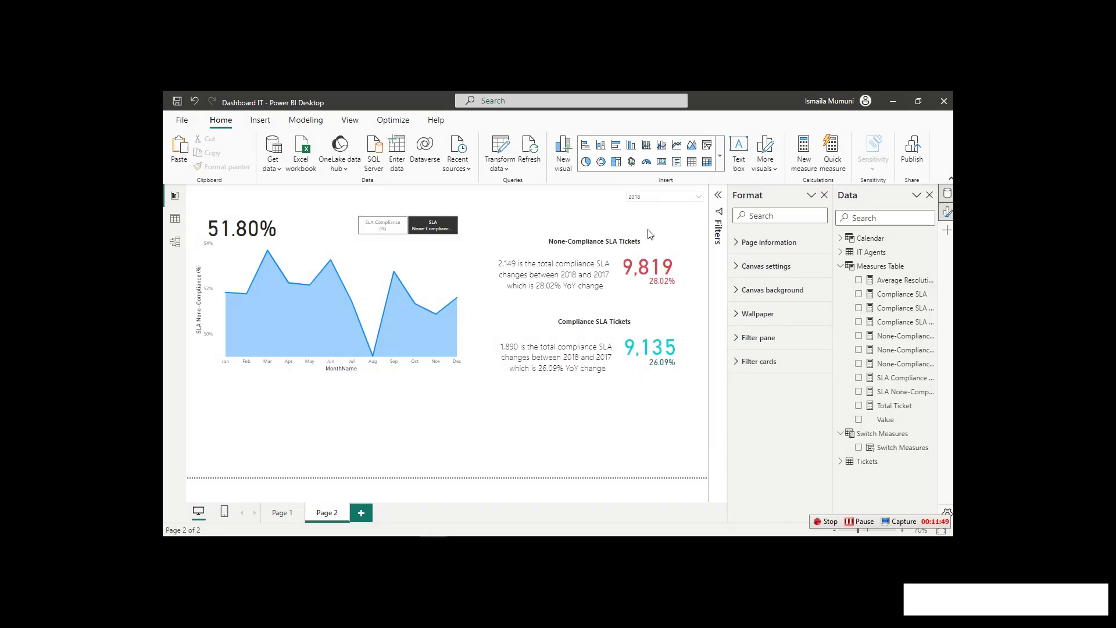
click(568, 251)
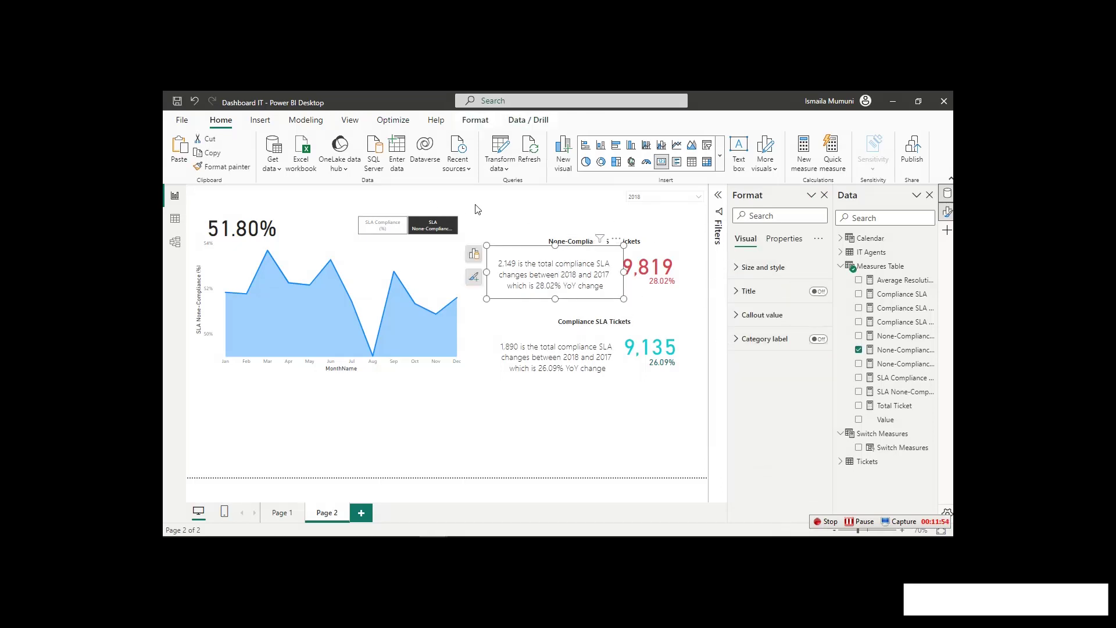
click(435, 190)
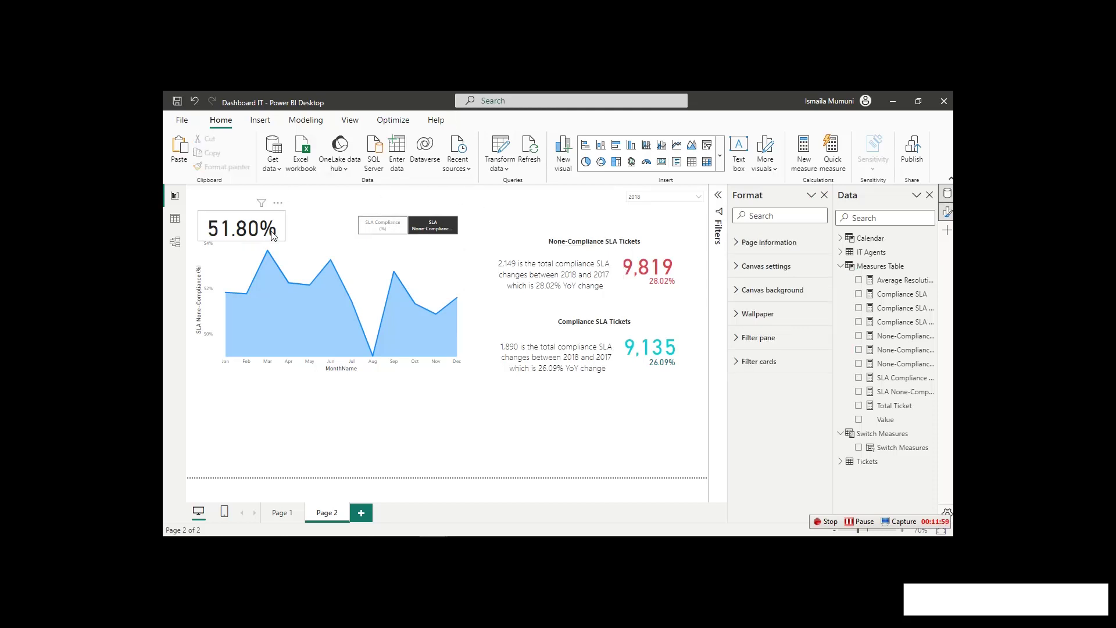
Set the canvas Vertical alignment to Middle and reopen Snipping Tool.
click(740, 267)
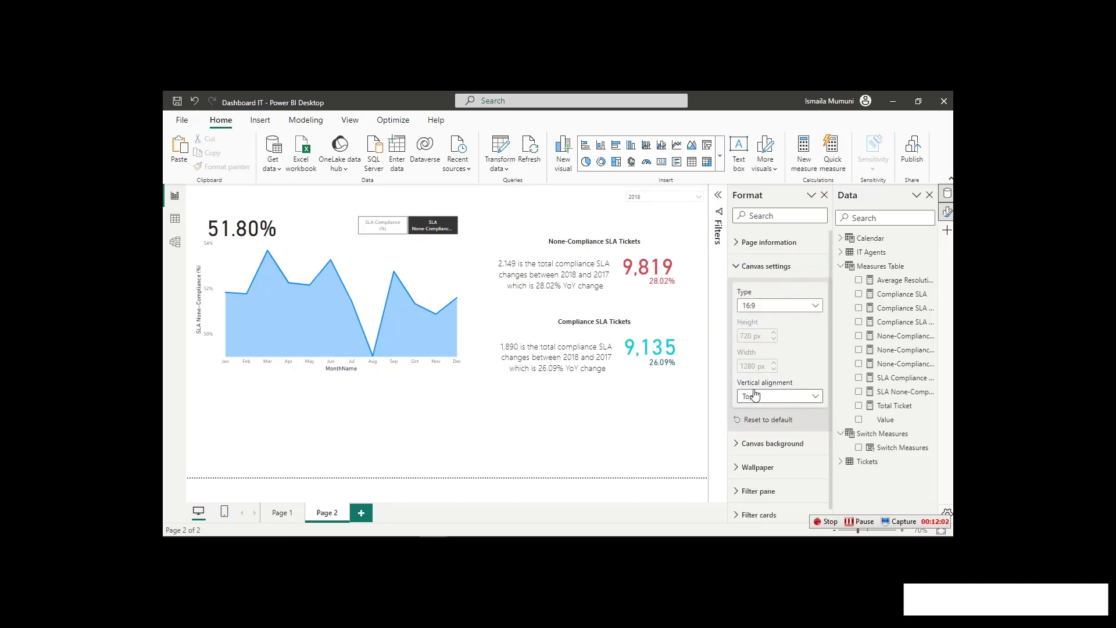
click(780, 399)
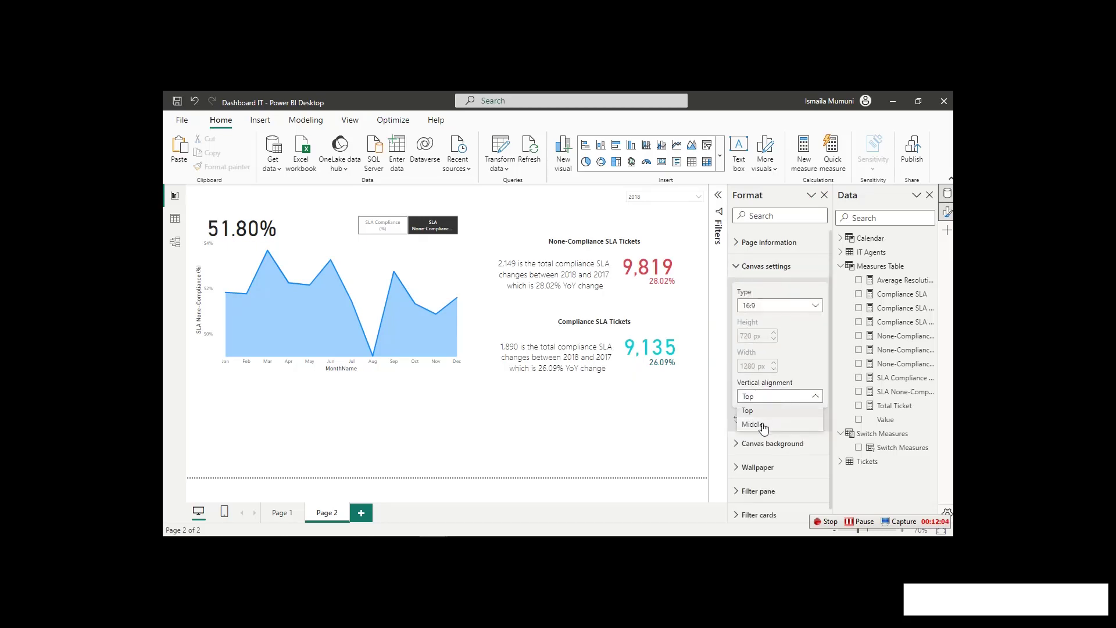
click(764, 425)
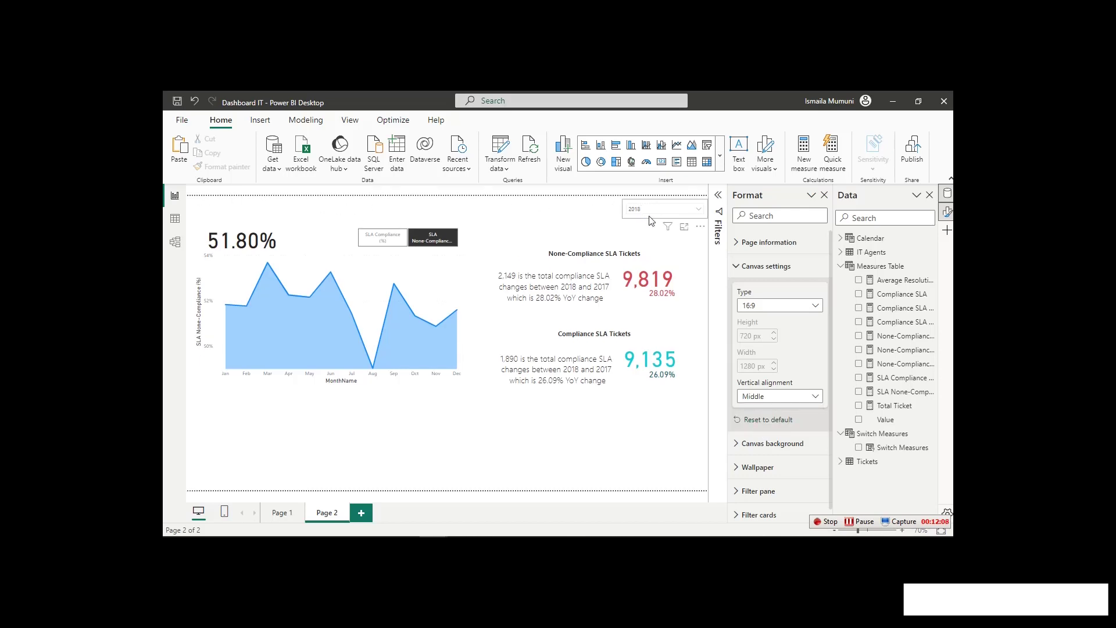
click(547, 526)
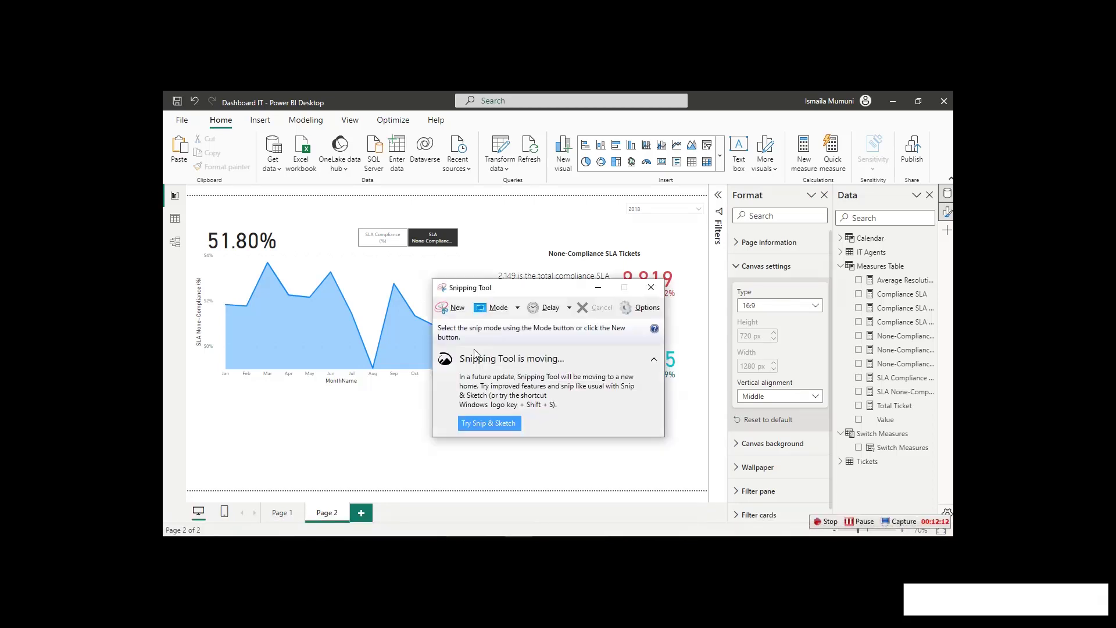
Snip the whole report canvas and save it as Capture.jpg on the Desktop, replacing the old file.
click(456, 311)
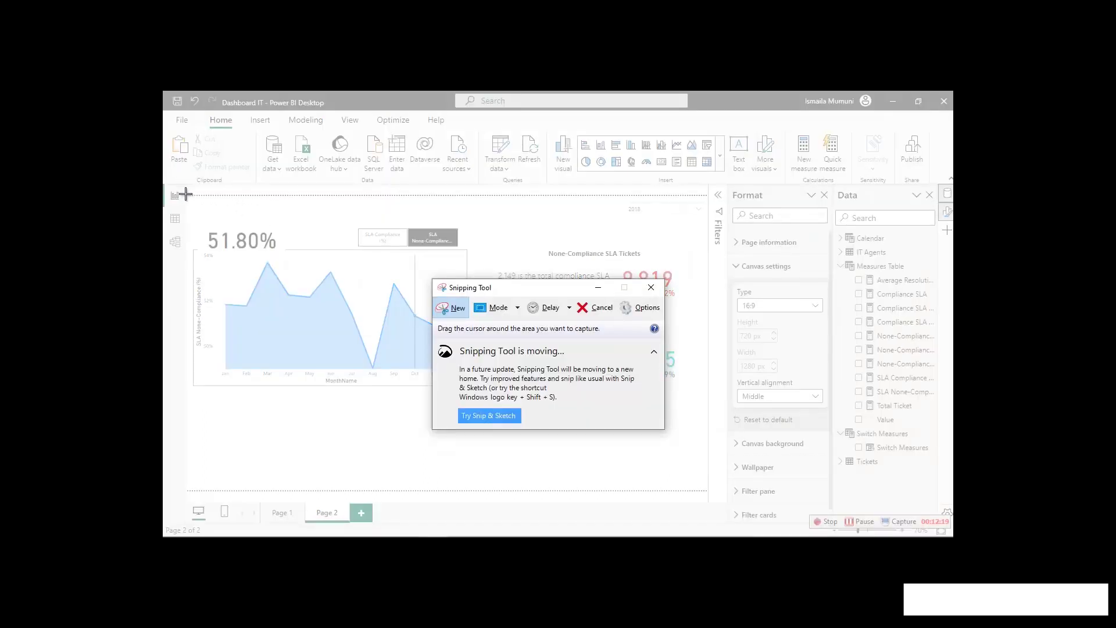
drag(186, 194, 707, 492)
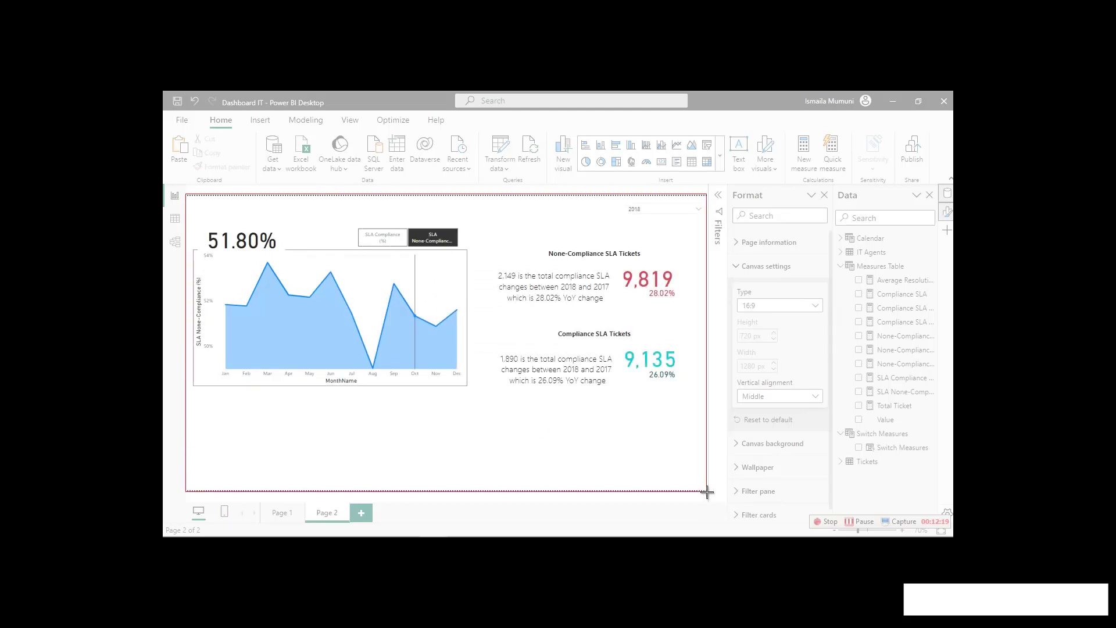
drag(707, 492, 710, 492)
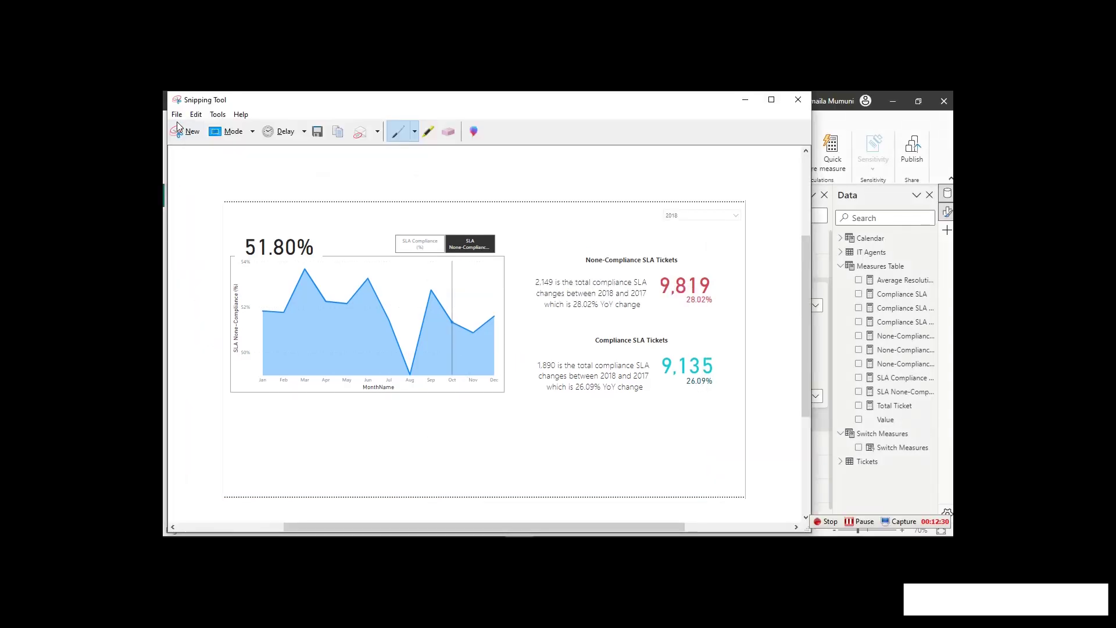
click(176, 114)
click(196, 144)
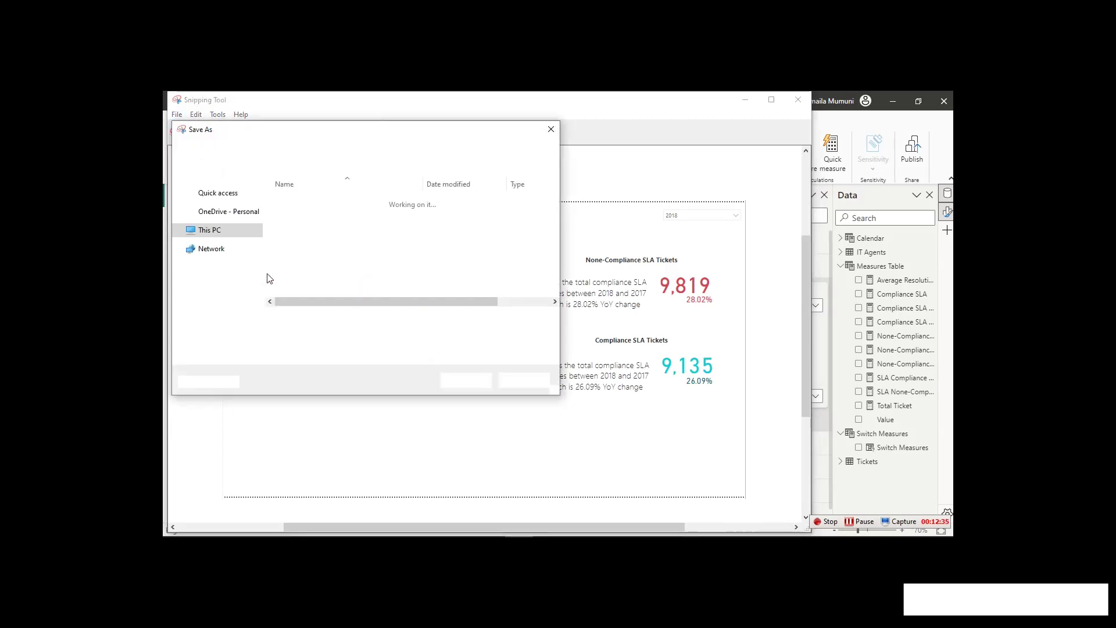
click(456, 379)
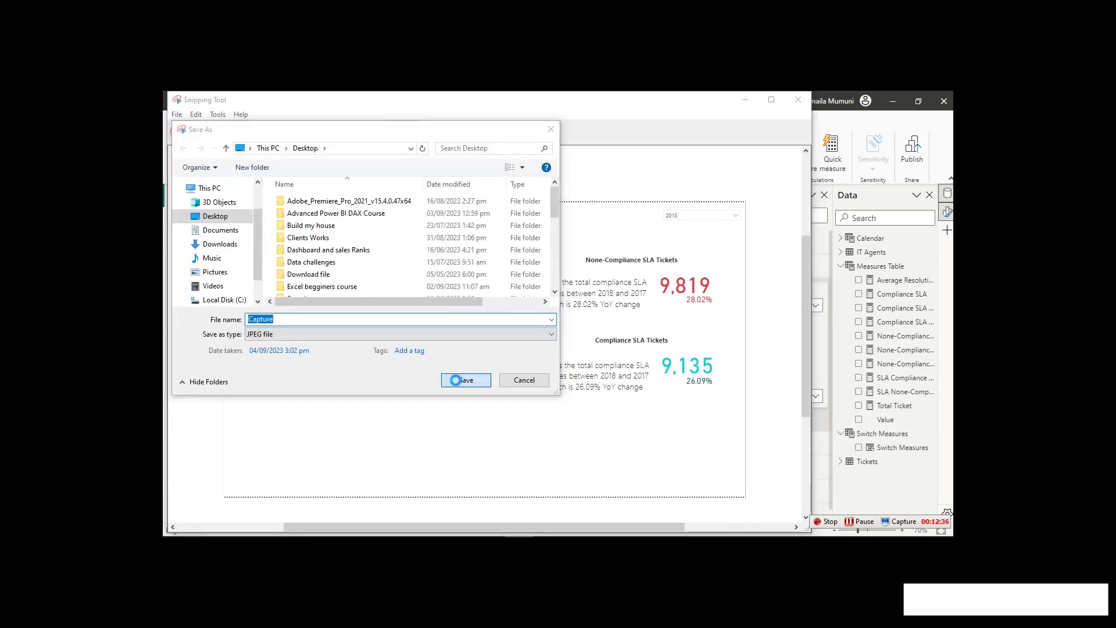
click(587, 320)
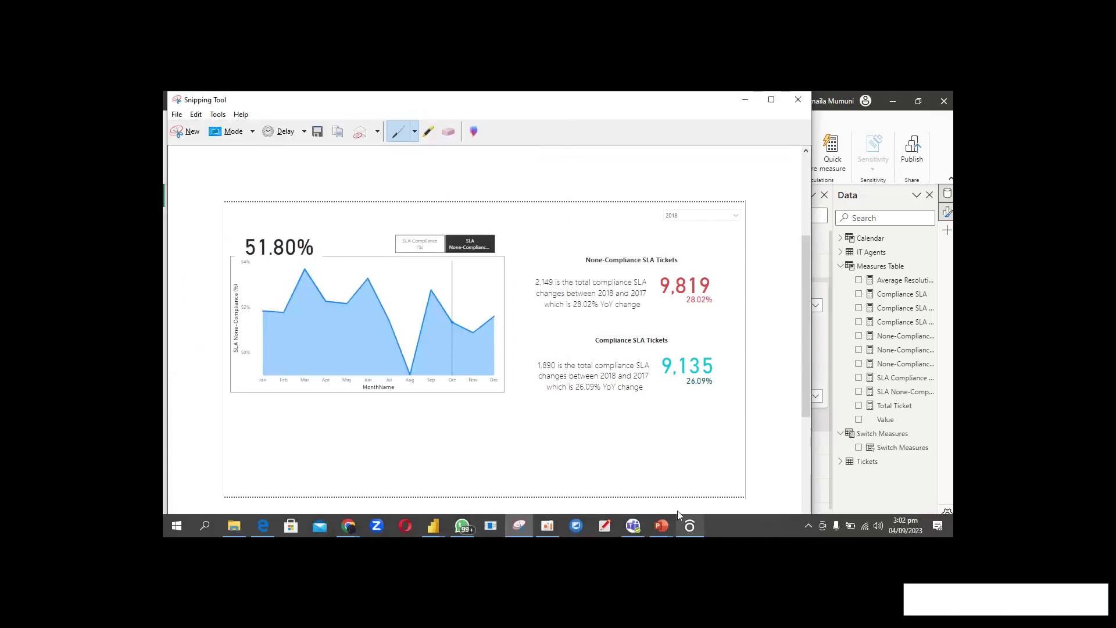
key(alt+Tab)
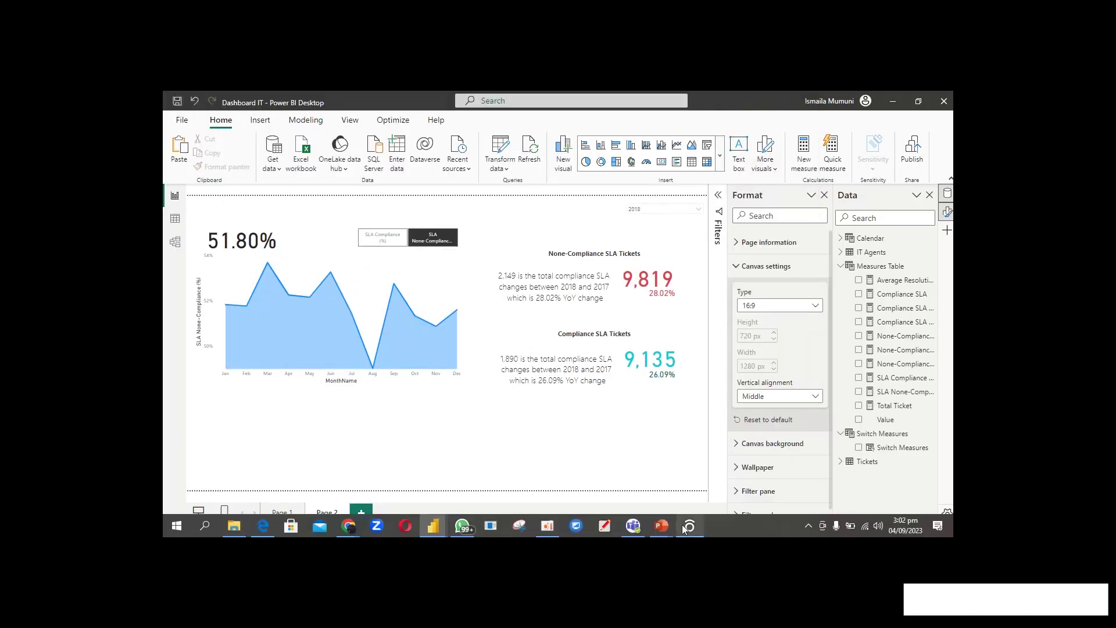
Bring Editeable.pptx to the front, cancel the colour choice, and duplicate slide 1.
mouse_move(662, 526)
click(598, 463)
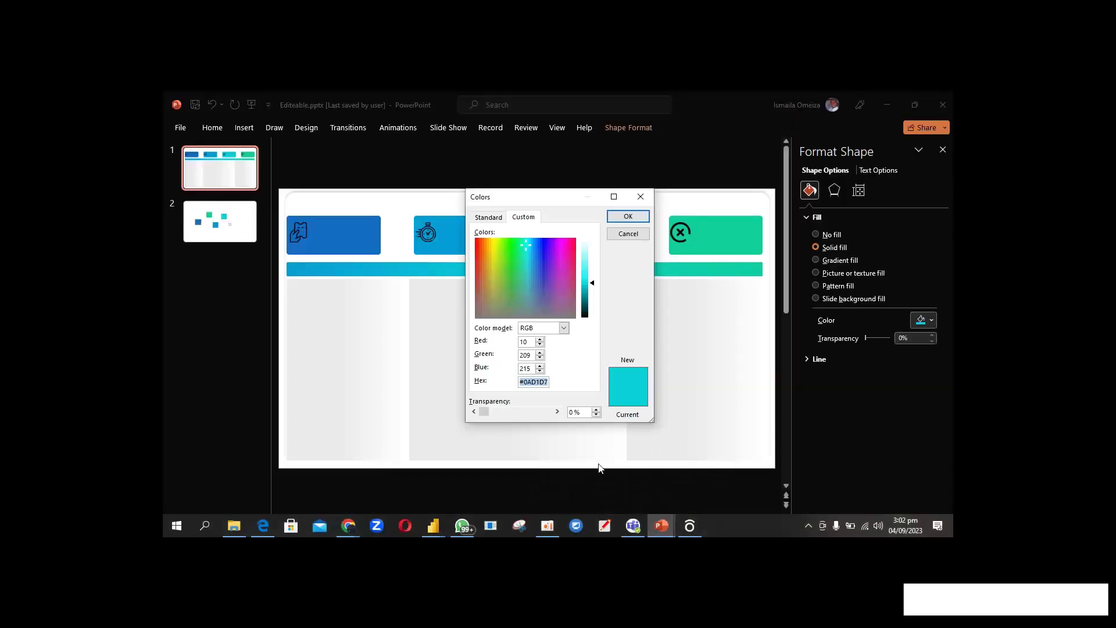
click(621, 238)
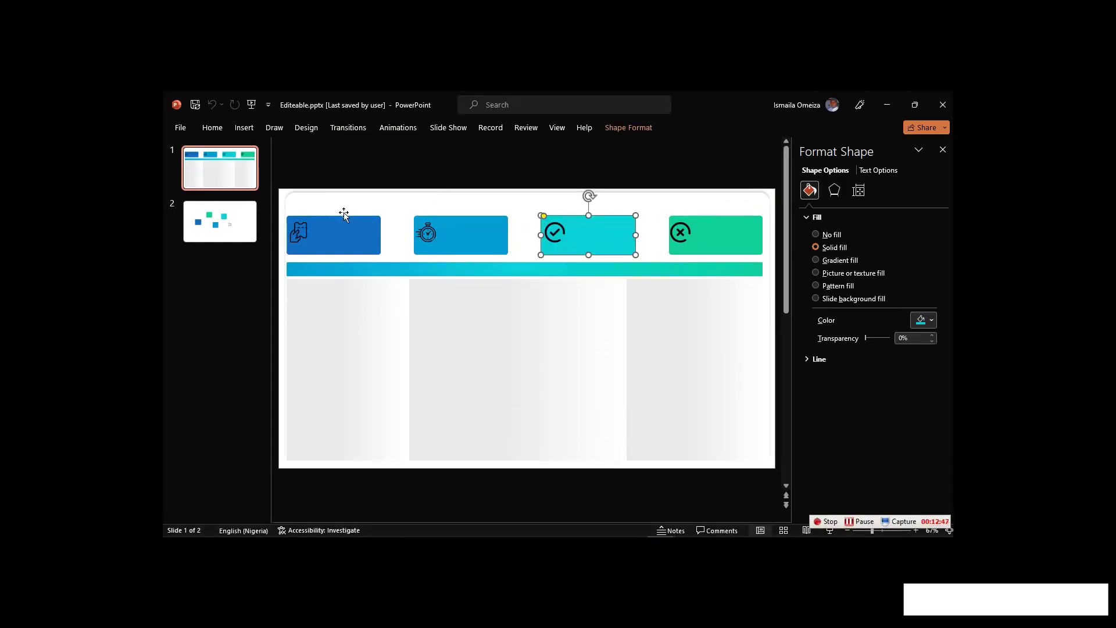
right_click(231, 176)
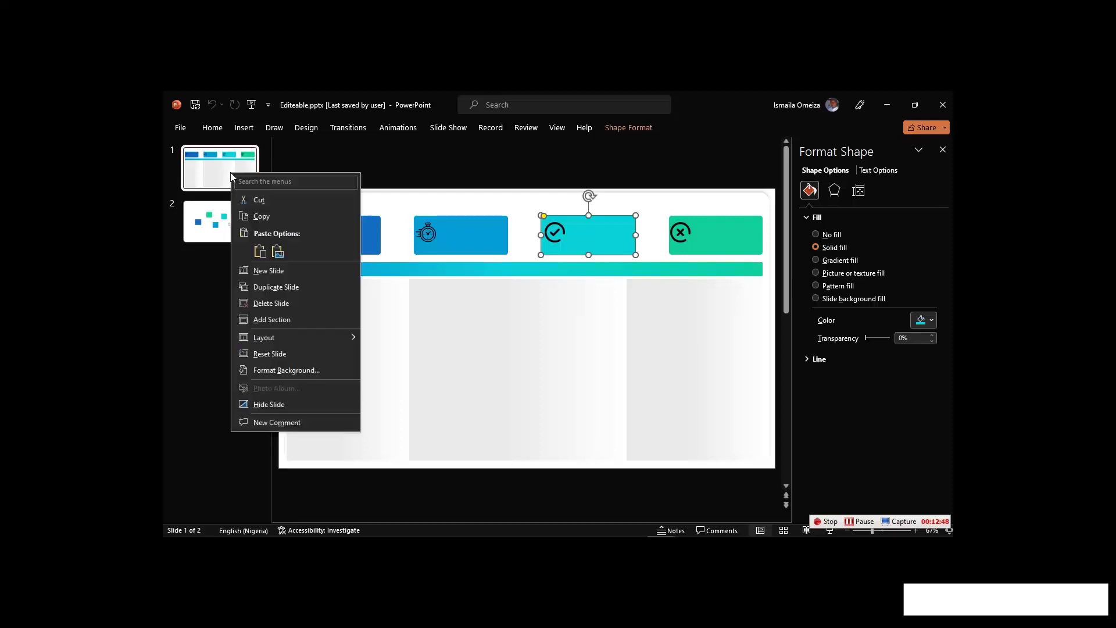
click(274, 286)
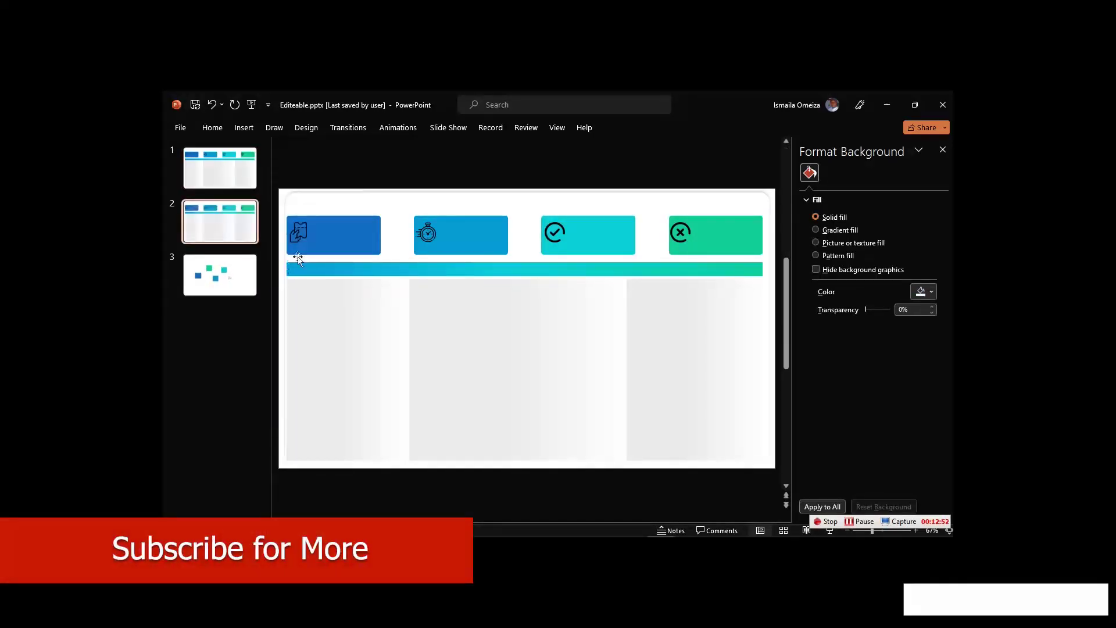
click(304, 233)
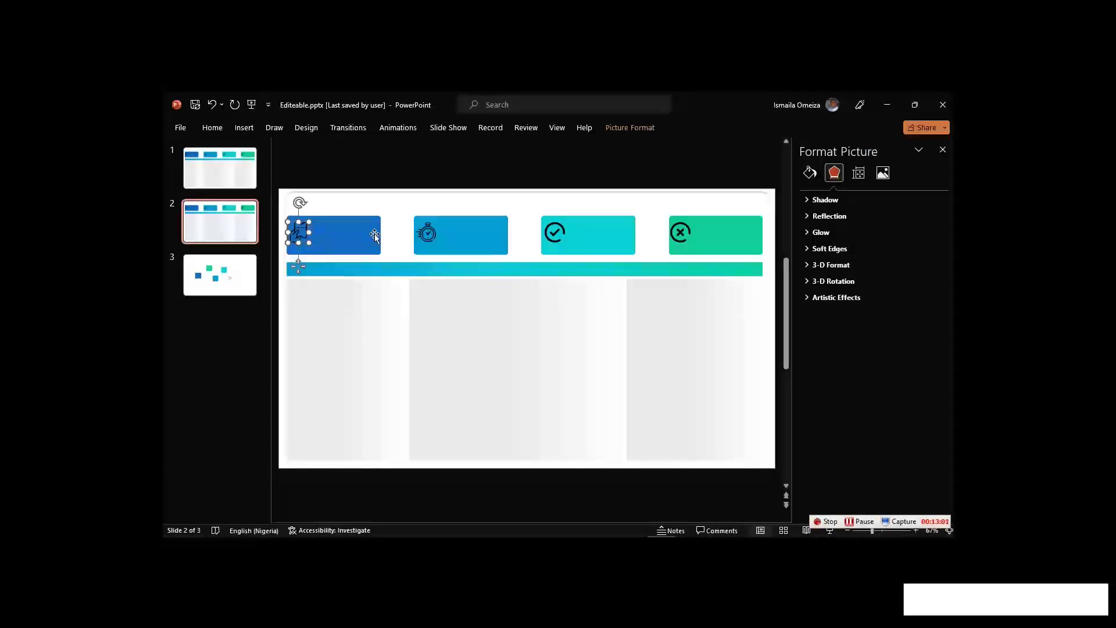
Delete the left and middle grey column panels from slide 2.
click(388, 356)
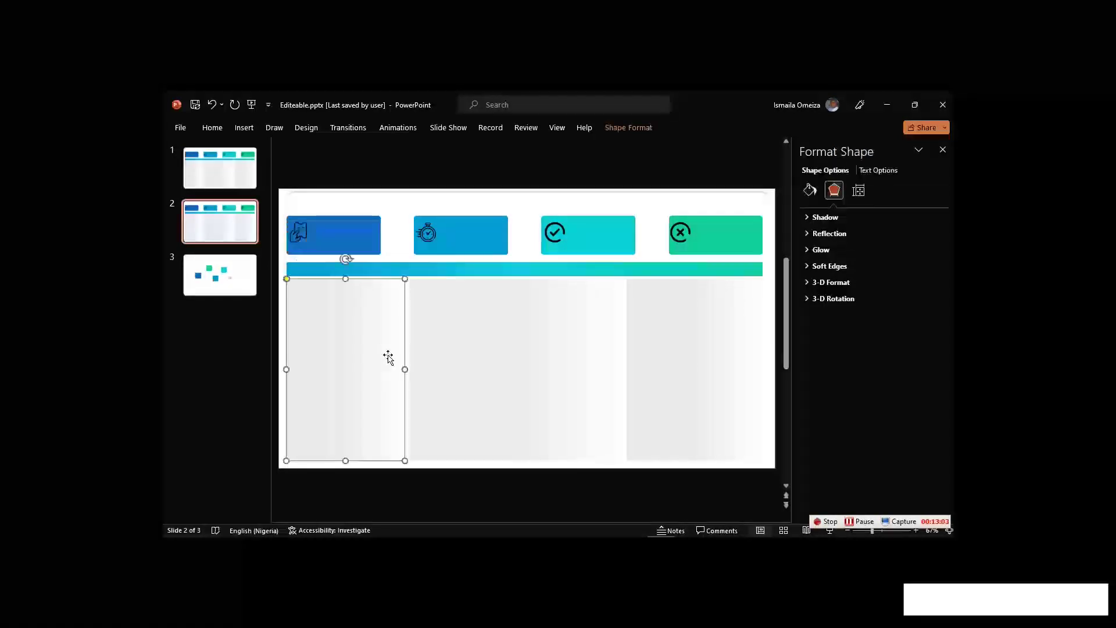
key(Delete)
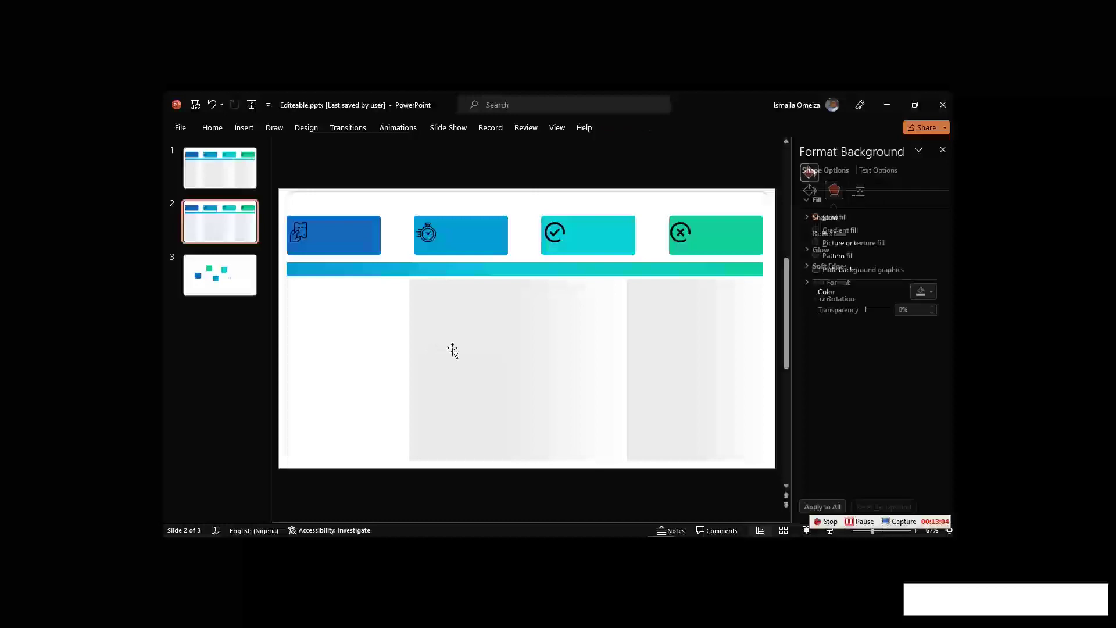
click(453, 350)
key(Delete)
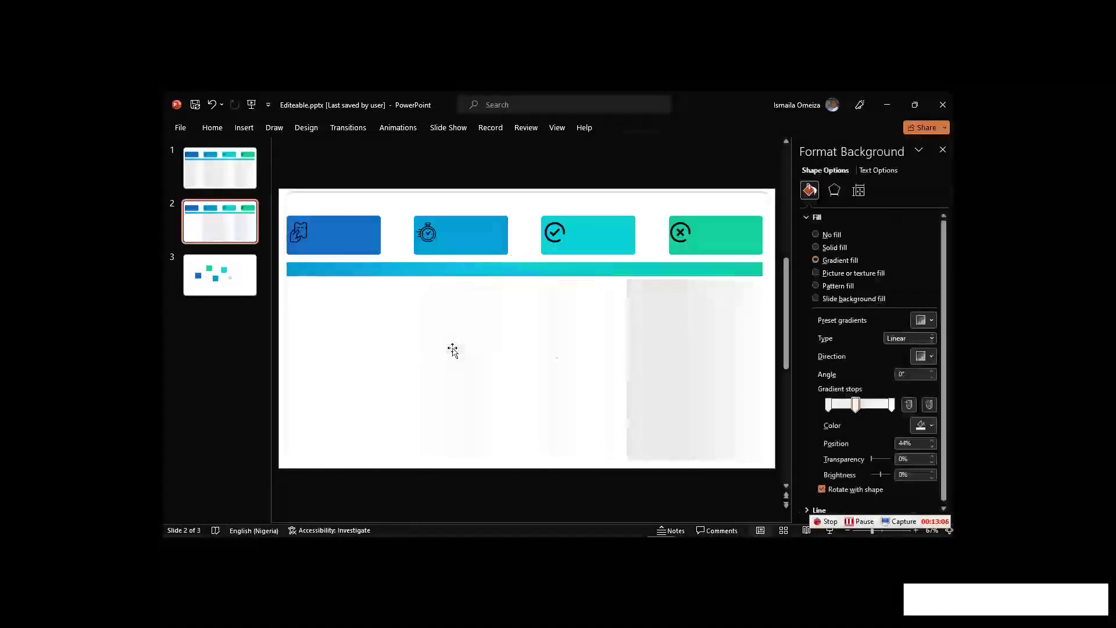
click(453, 351)
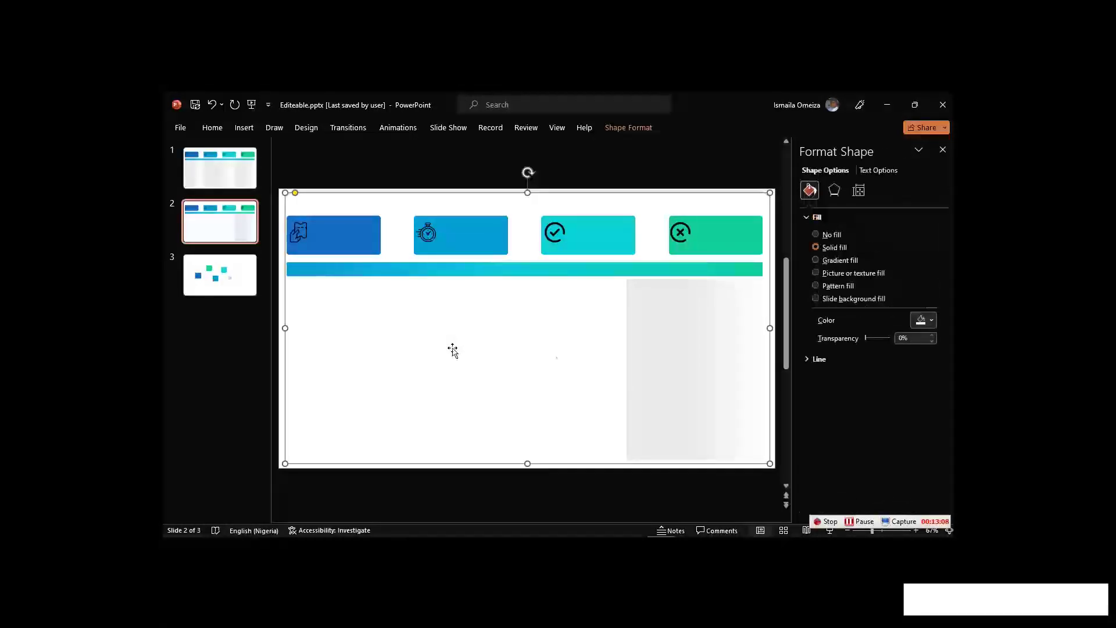
click(244, 128)
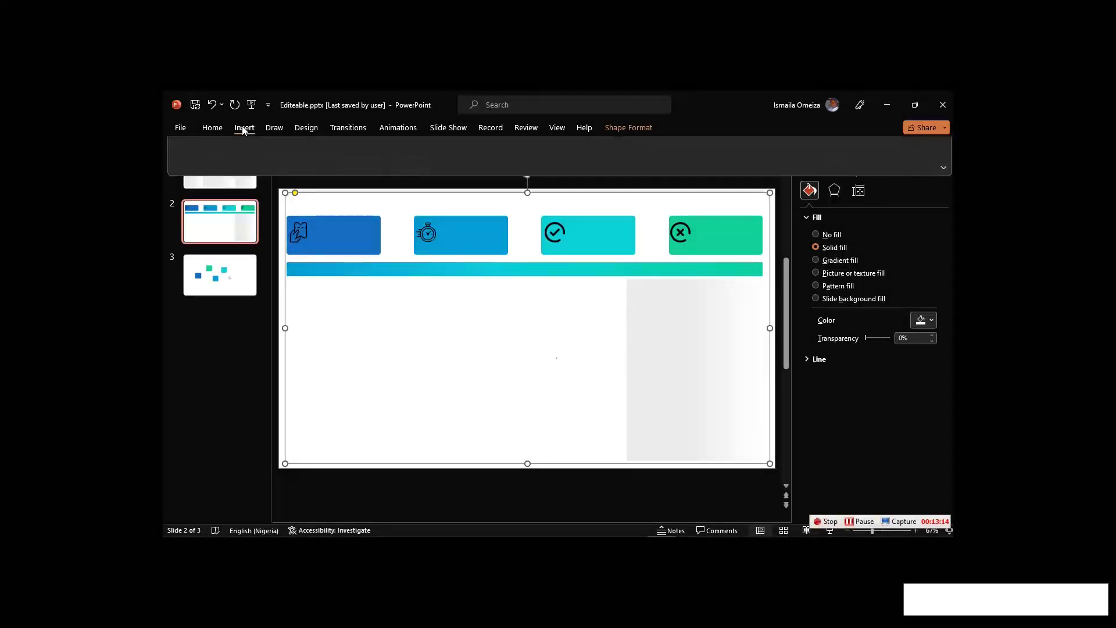
Insert the Capture image from the Desktop onto slide 2.
click(256, 174)
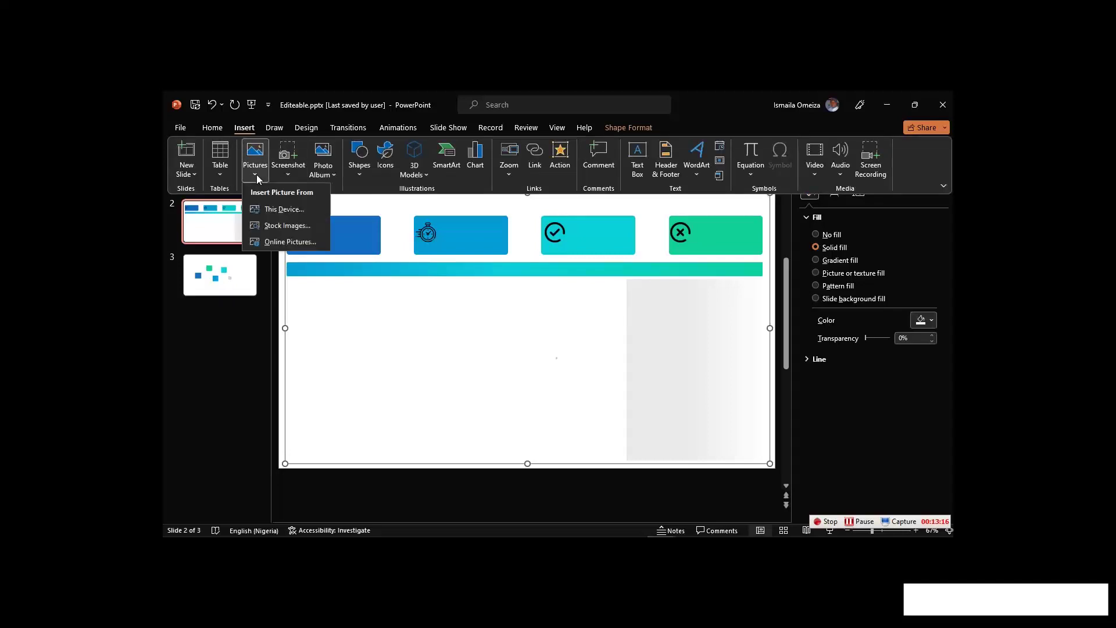
click(276, 214)
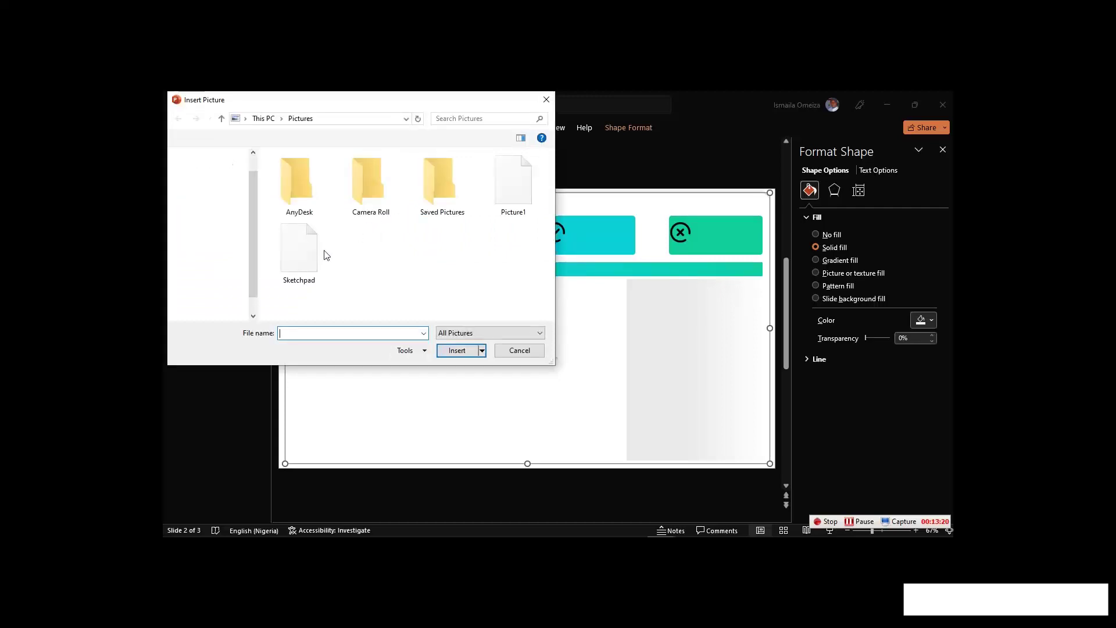
click(219, 226)
scroll(321, 228, down, 10)
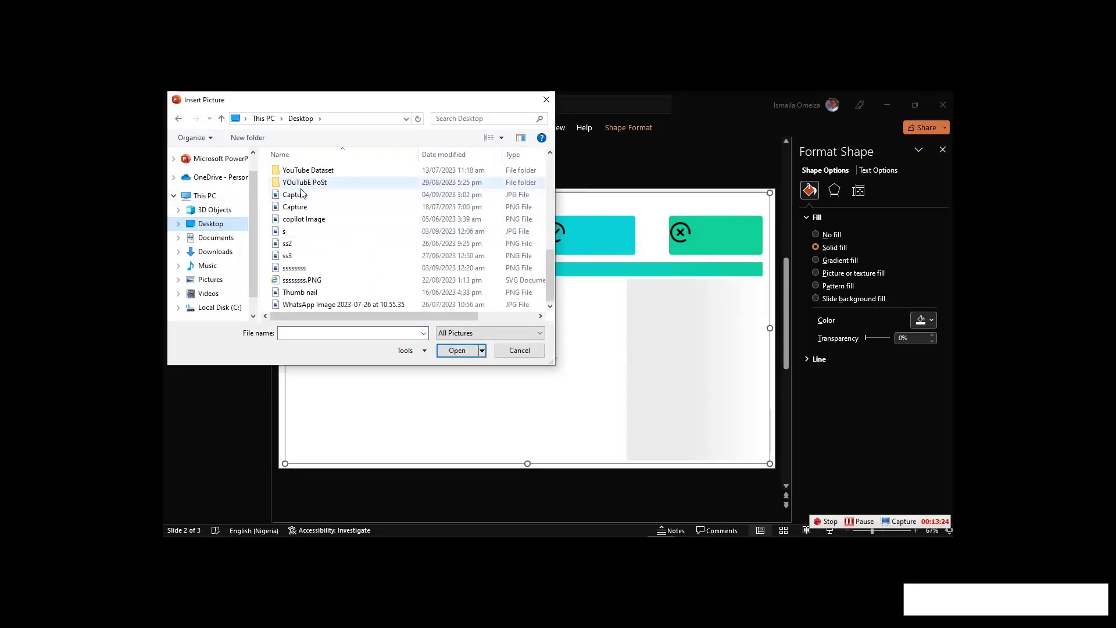
double_click(303, 196)
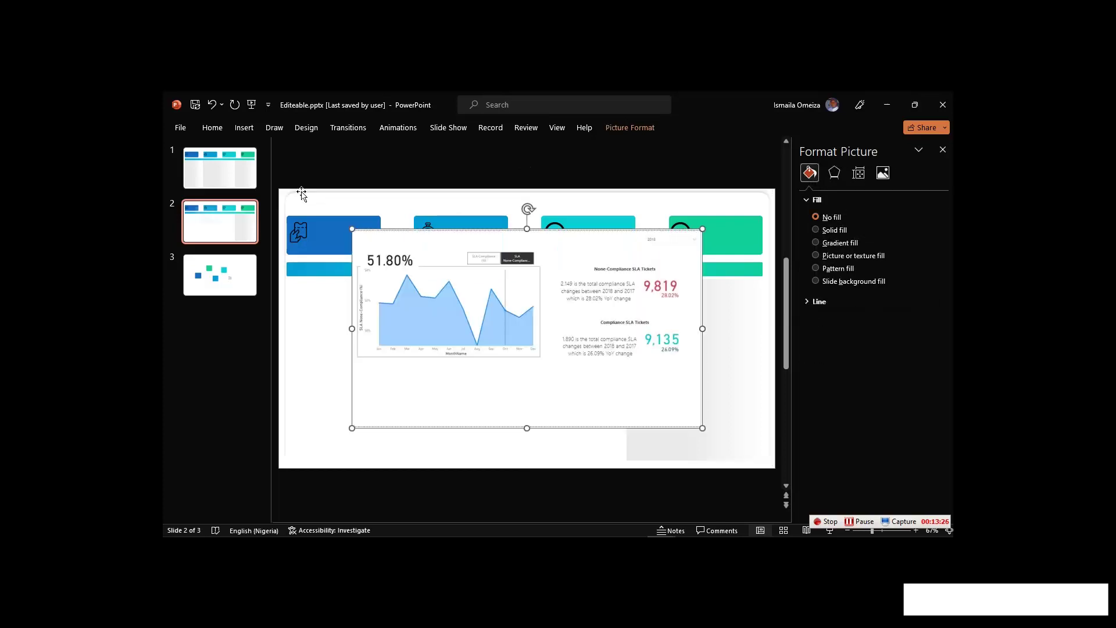
Stretch the screenshot to fill the slide from the top-left and send it to back.
drag(491, 300, 425, 258)
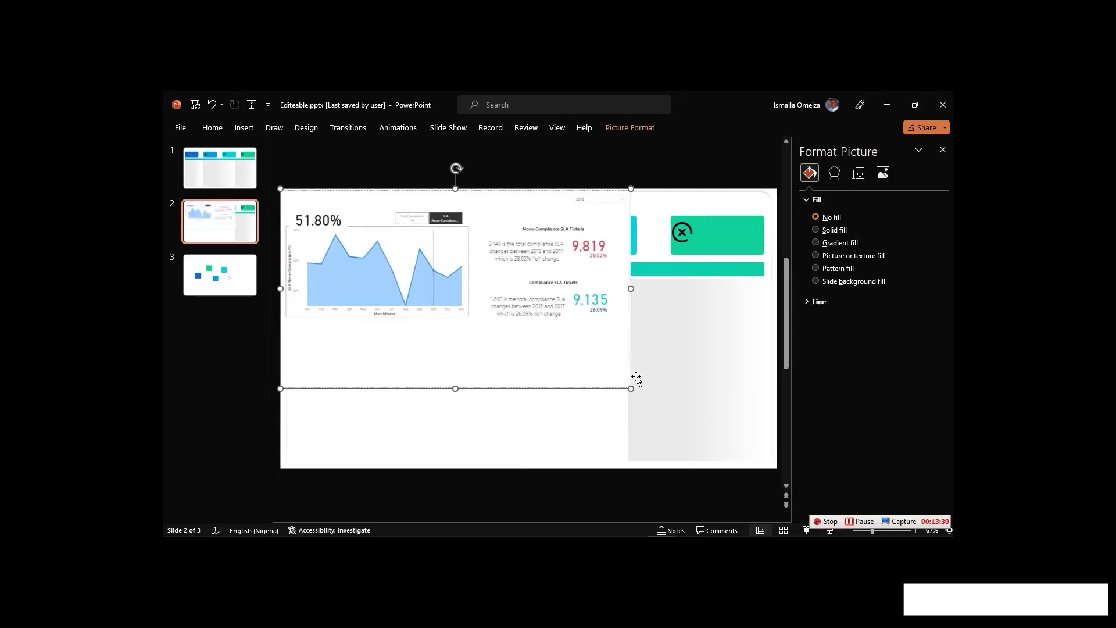
drag(647, 397, 769, 463)
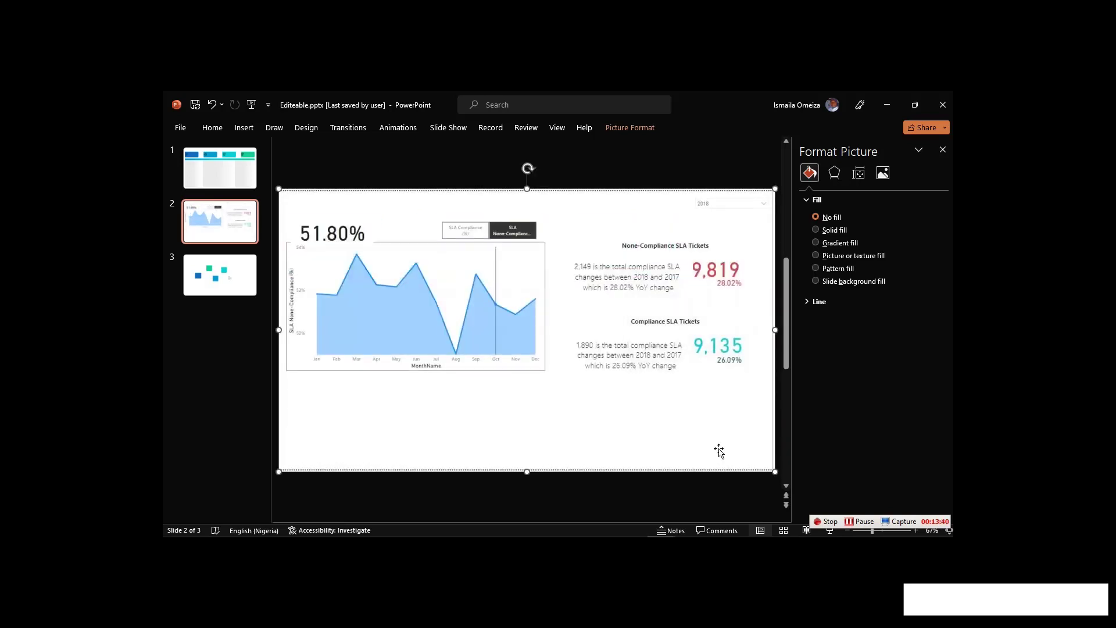
right_click(560, 273)
mouse_move(584, 369)
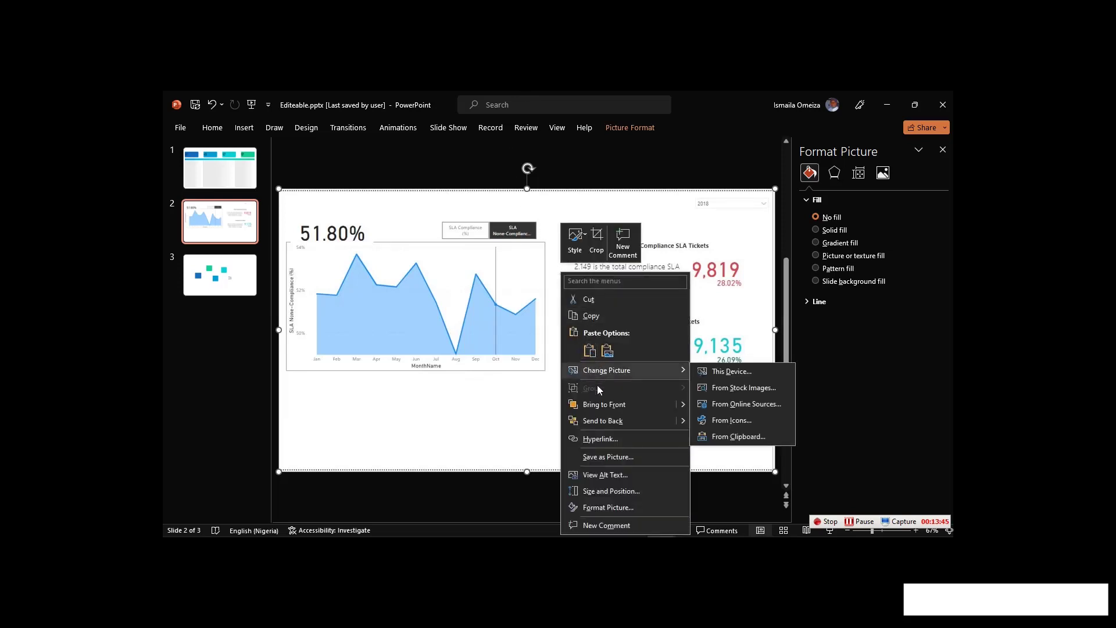
click(598, 417)
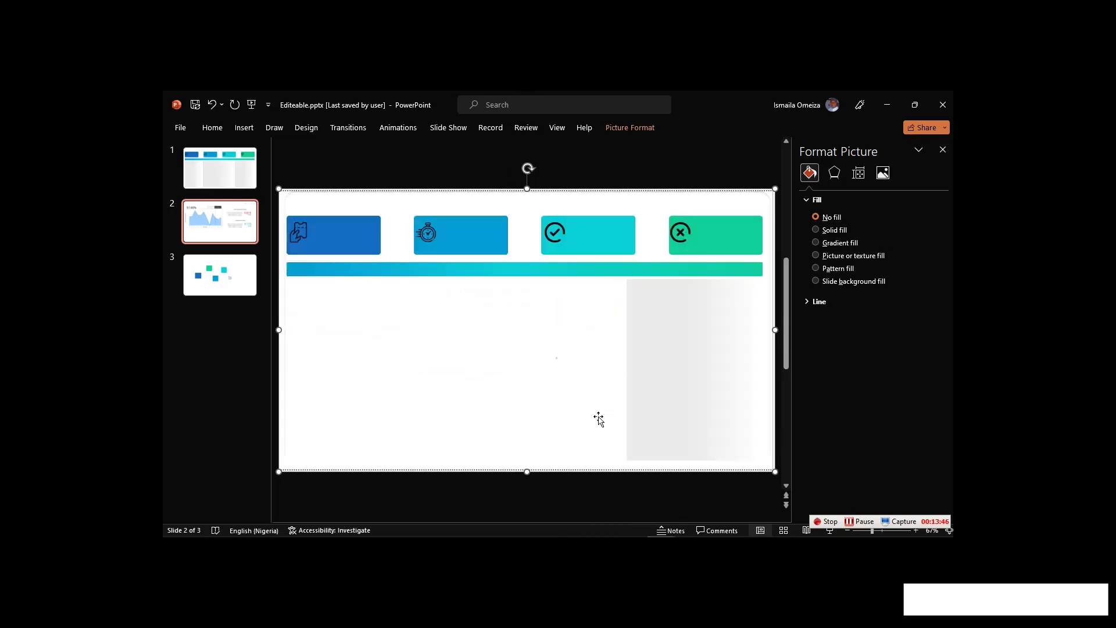
Send the white card behind the screenshot and delete the teal horizontal bar.
click(527, 221)
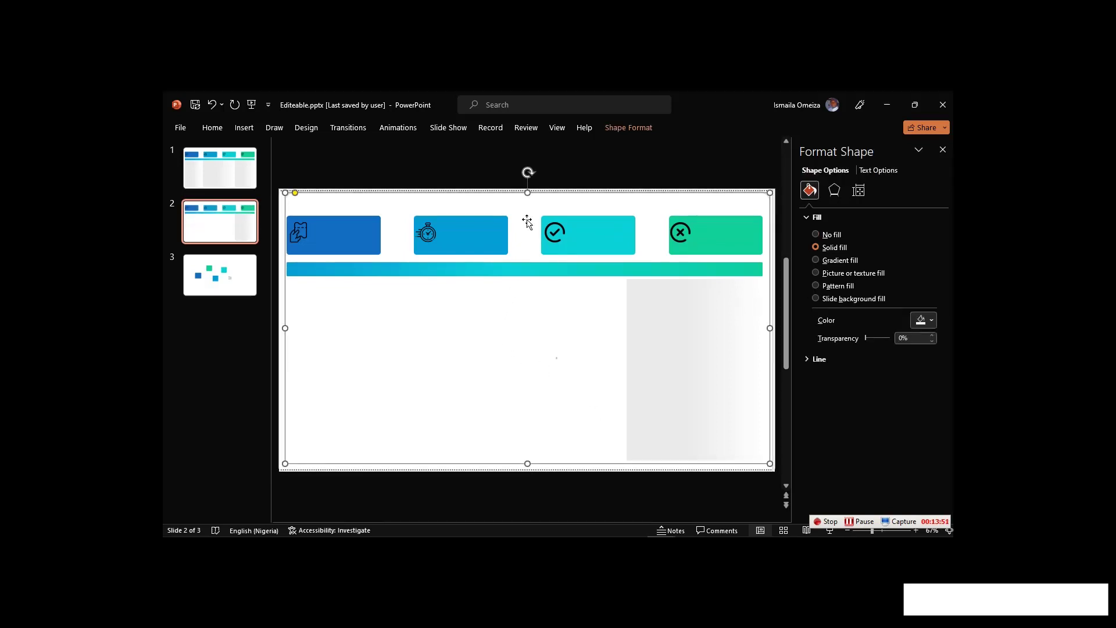
right_click(527, 219)
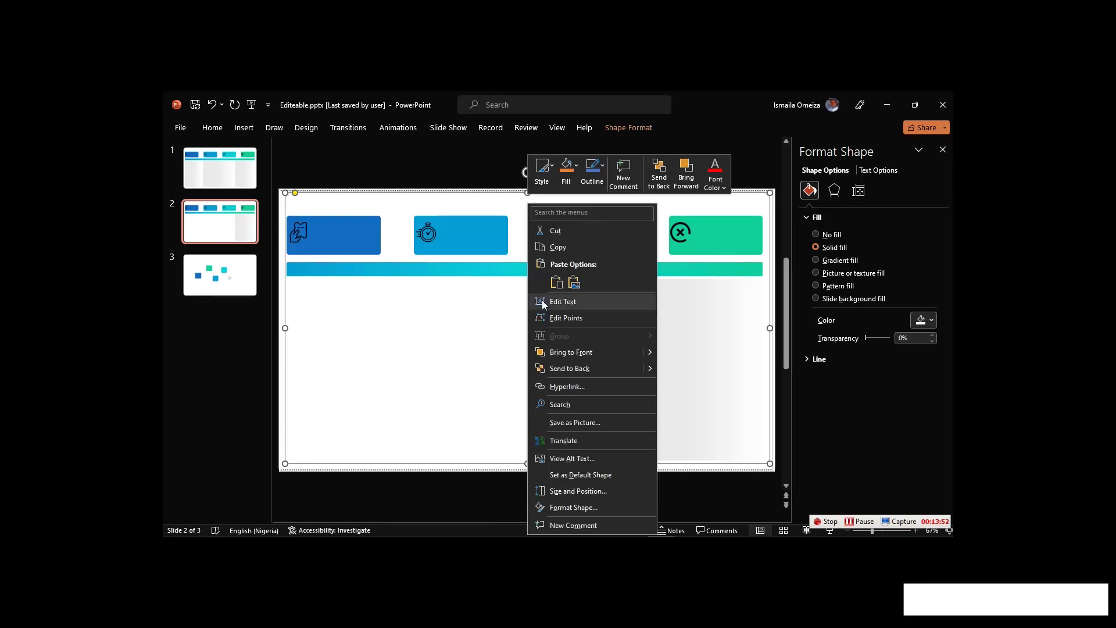
click(574, 372)
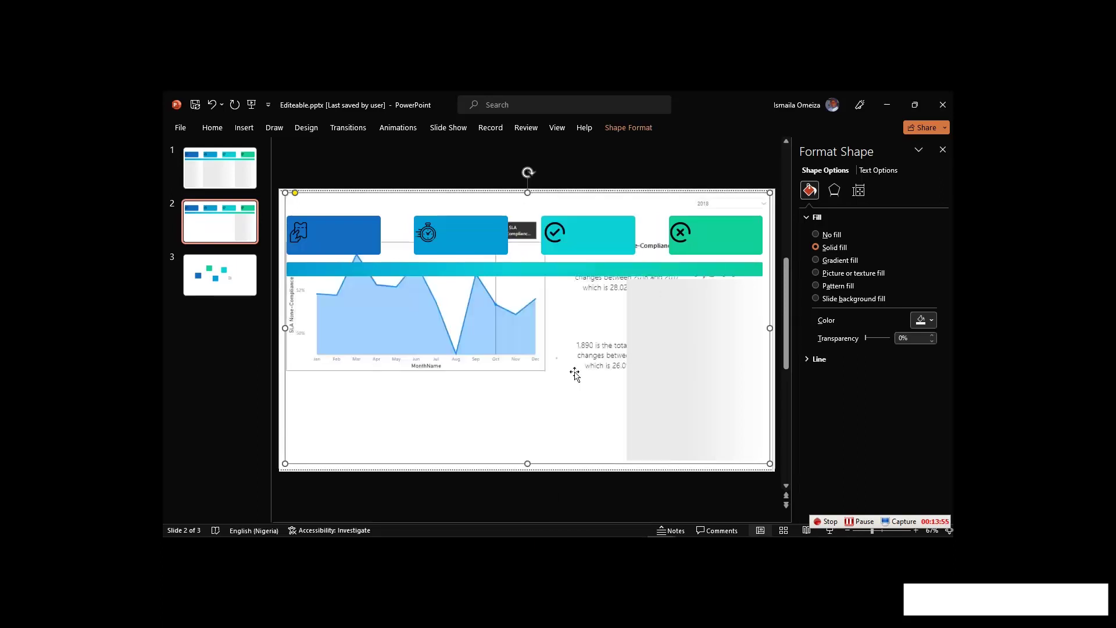
click(533, 272)
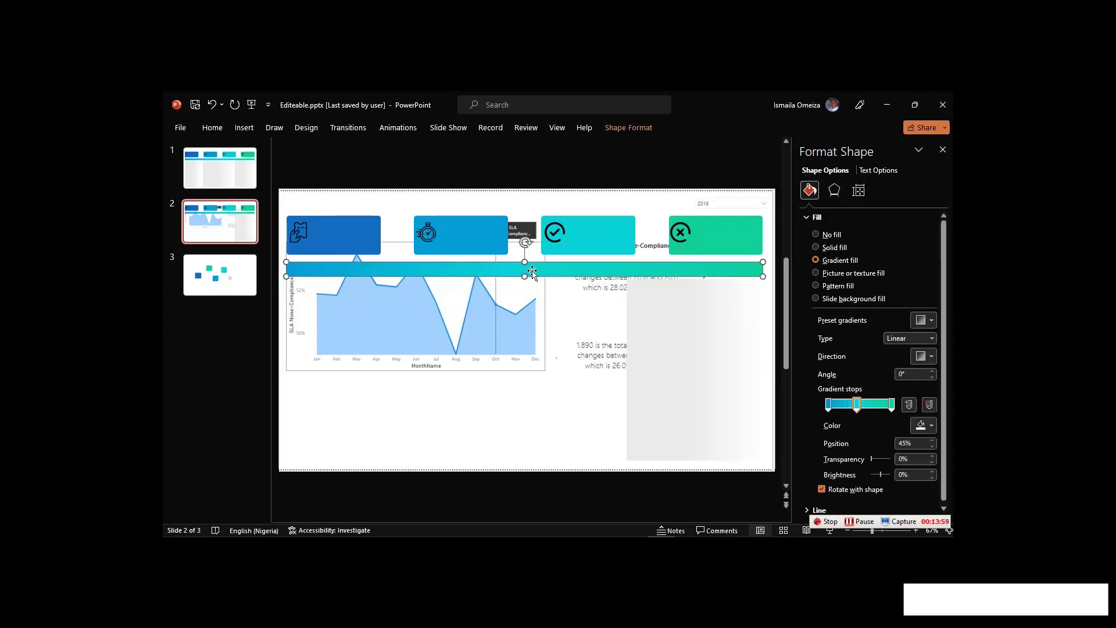
key(Delete)
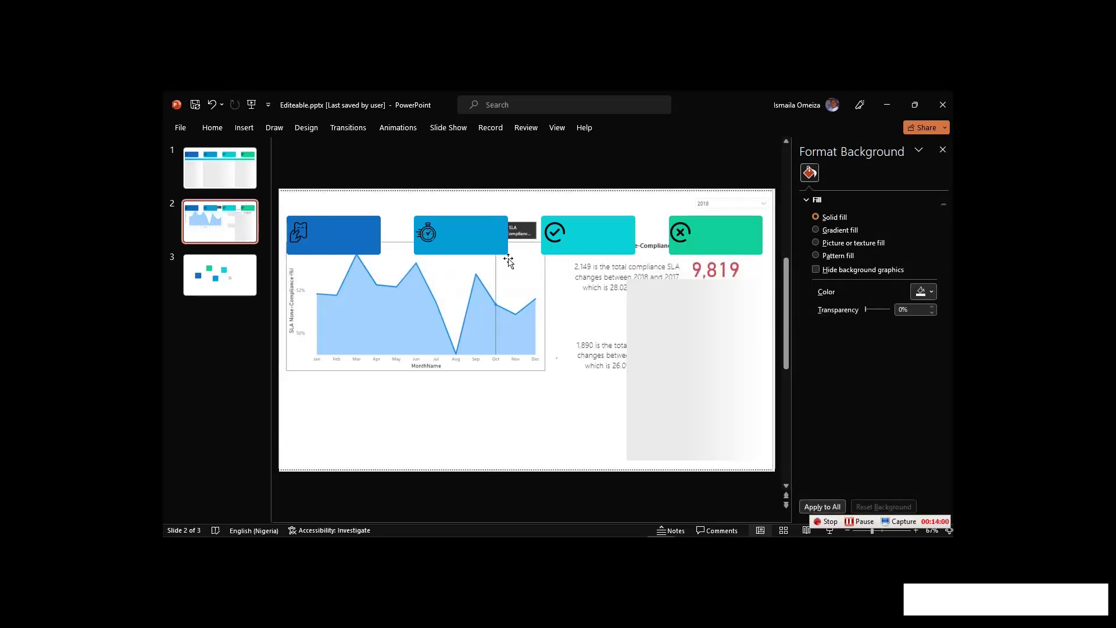
click(368, 239)
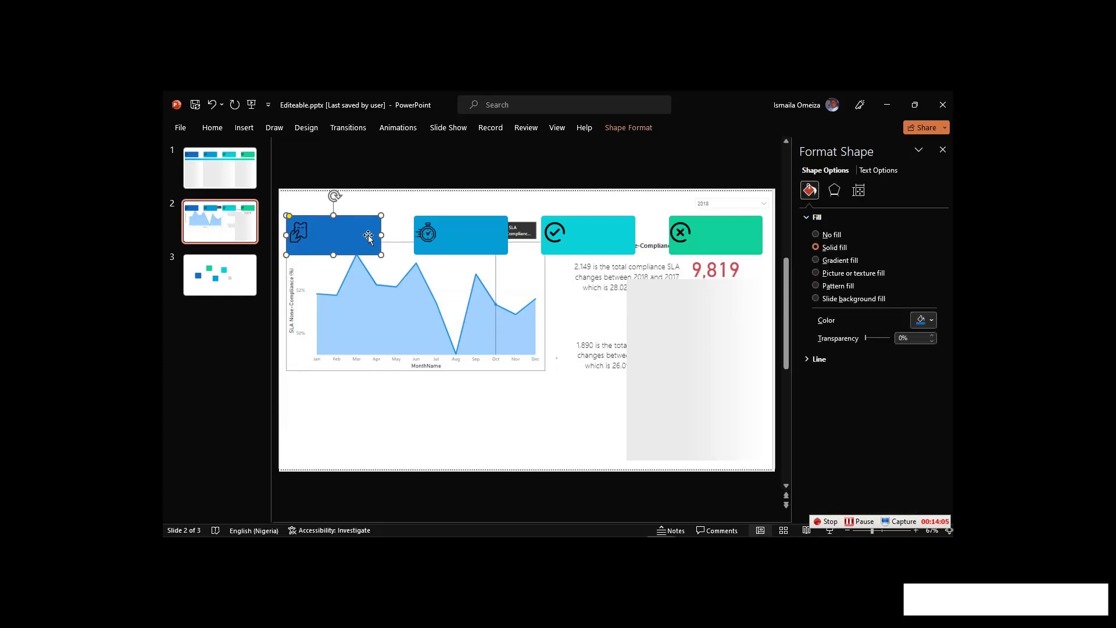
Move the four coloured cards below the chart and shorten the grey gradient panel.
shift+click(489, 239)
shift+click(609, 242)
shift+click(736, 238)
drag(736, 237, 735, 366)
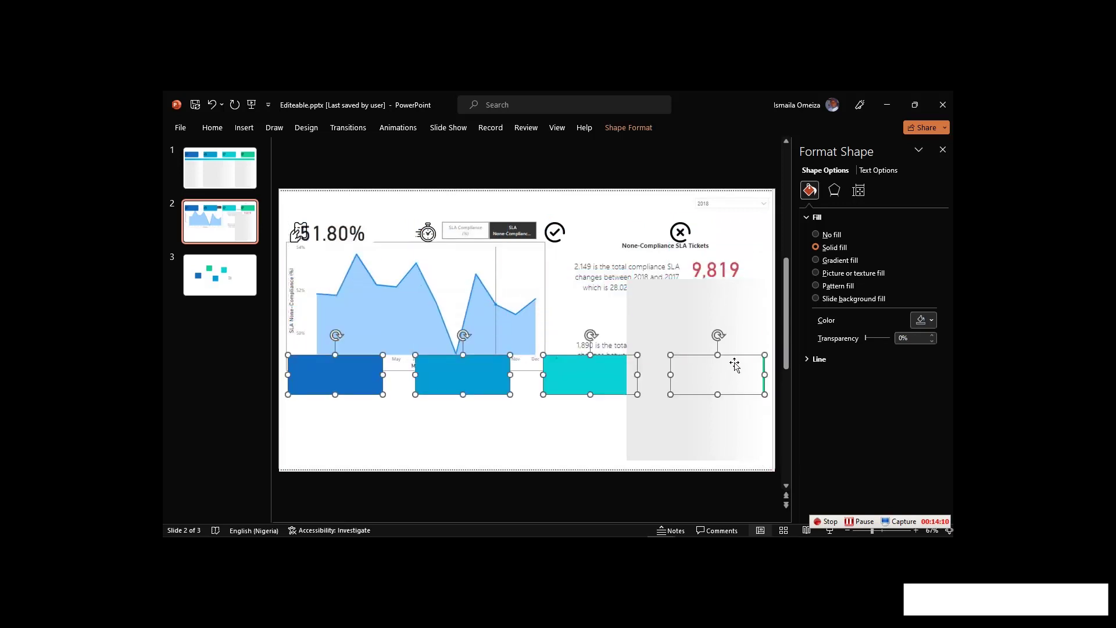
click(674, 316)
drag(695, 460, 547, 232)
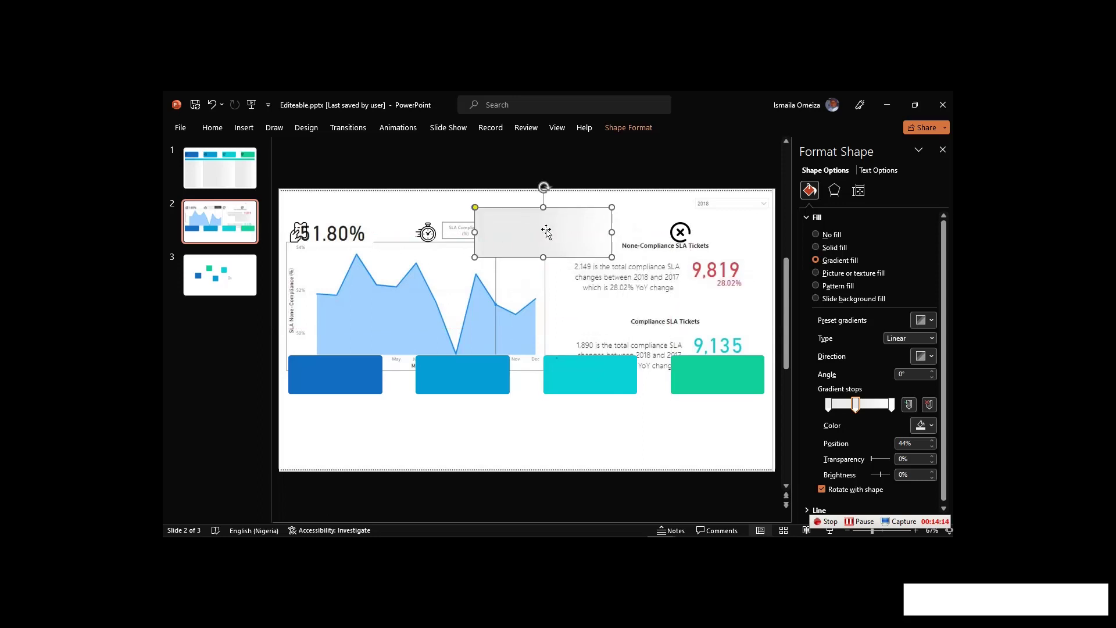
Resize all four cards to 5.32 cm height and 4.09 cm width.
click(362, 370)
shift+click(452, 378)
shift+click(621, 379)
shift+click(706, 374)
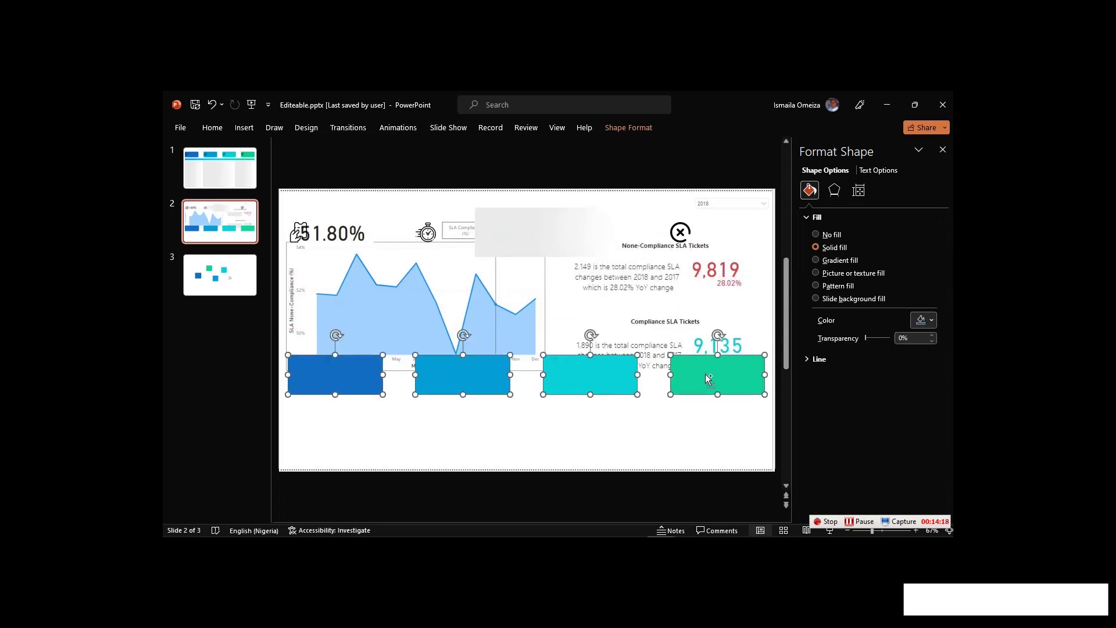
click(618, 128)
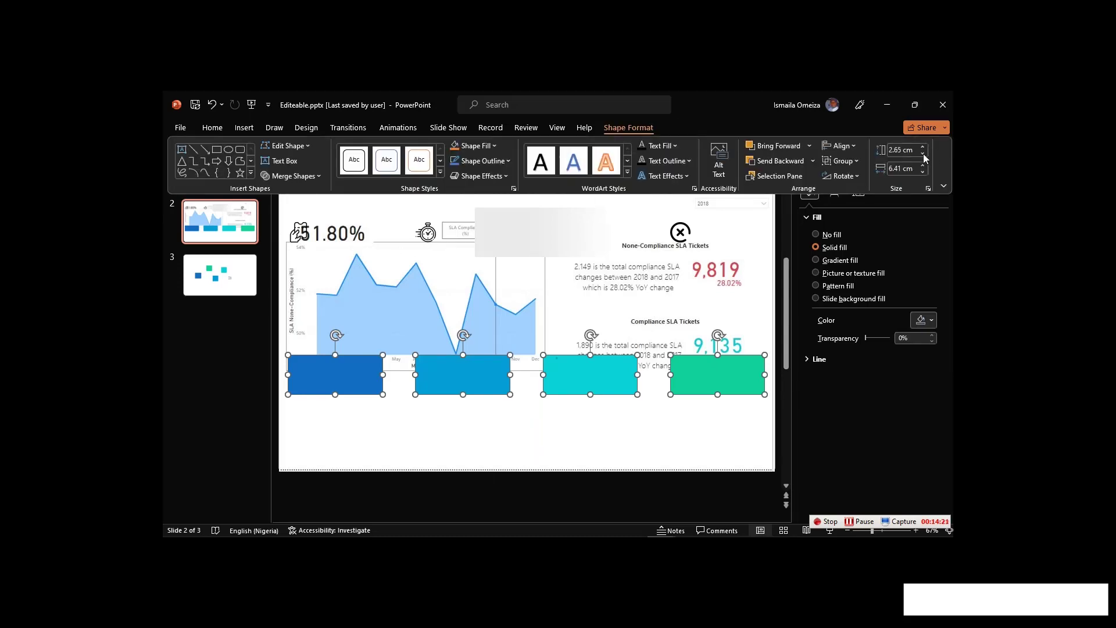
click(899, 150)
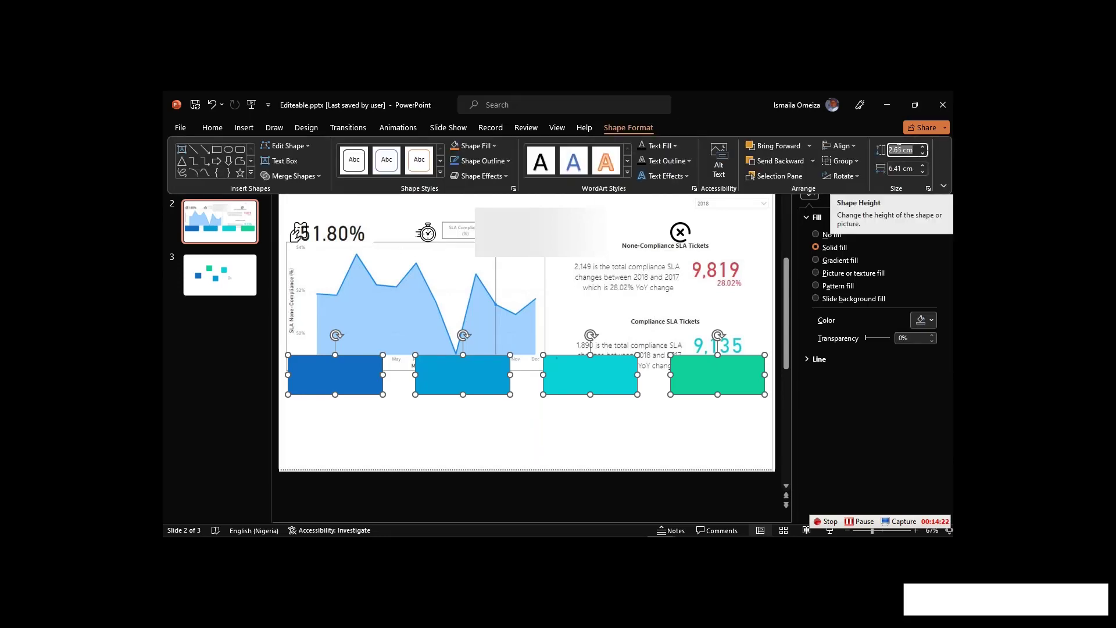
text(5)
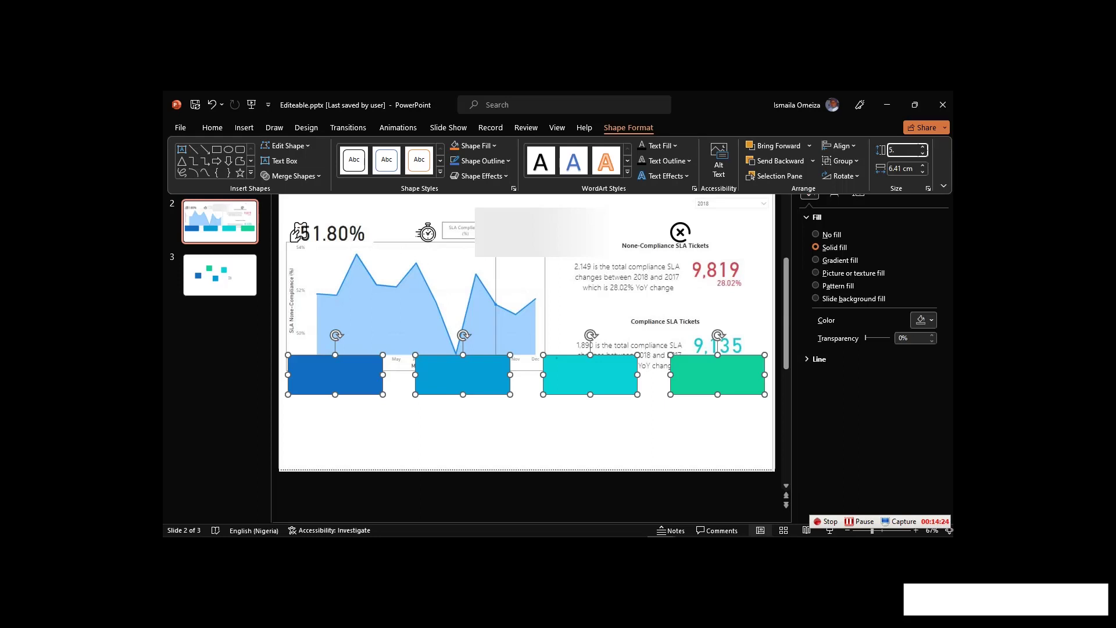
text(.32)
key(Tab)
text(4.09 cm)
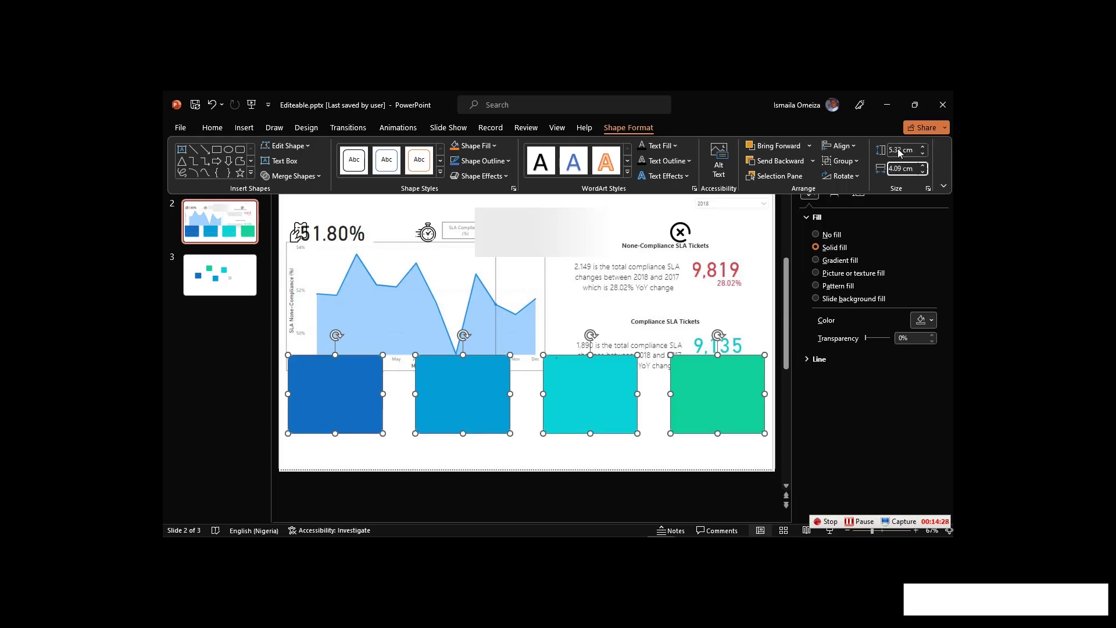
key(Return)
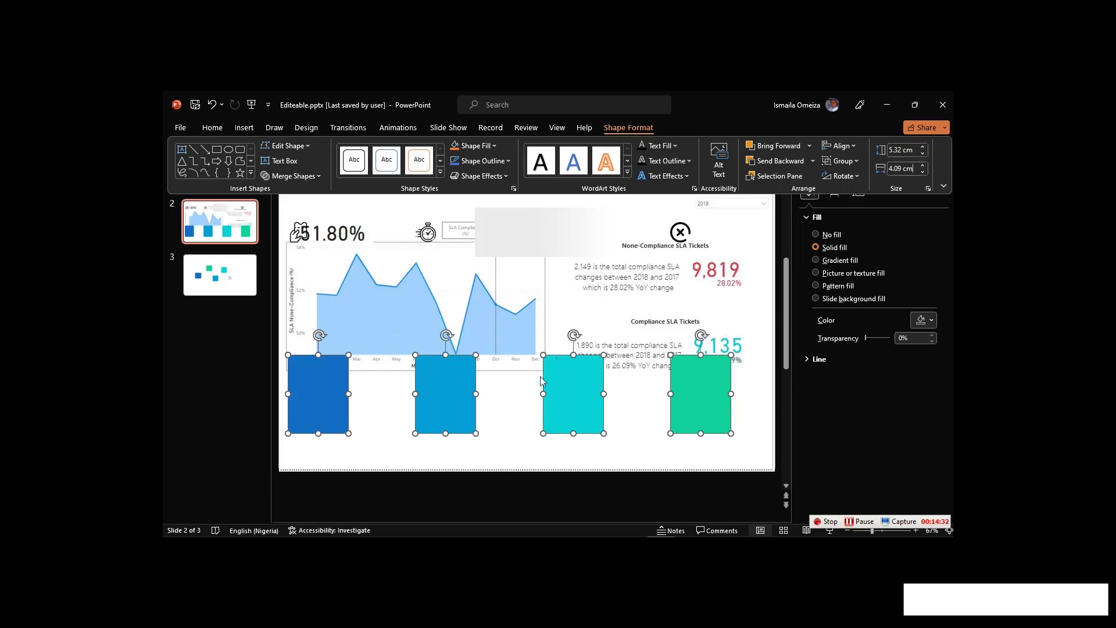
key(ctrl+F1)
click(564, 298)
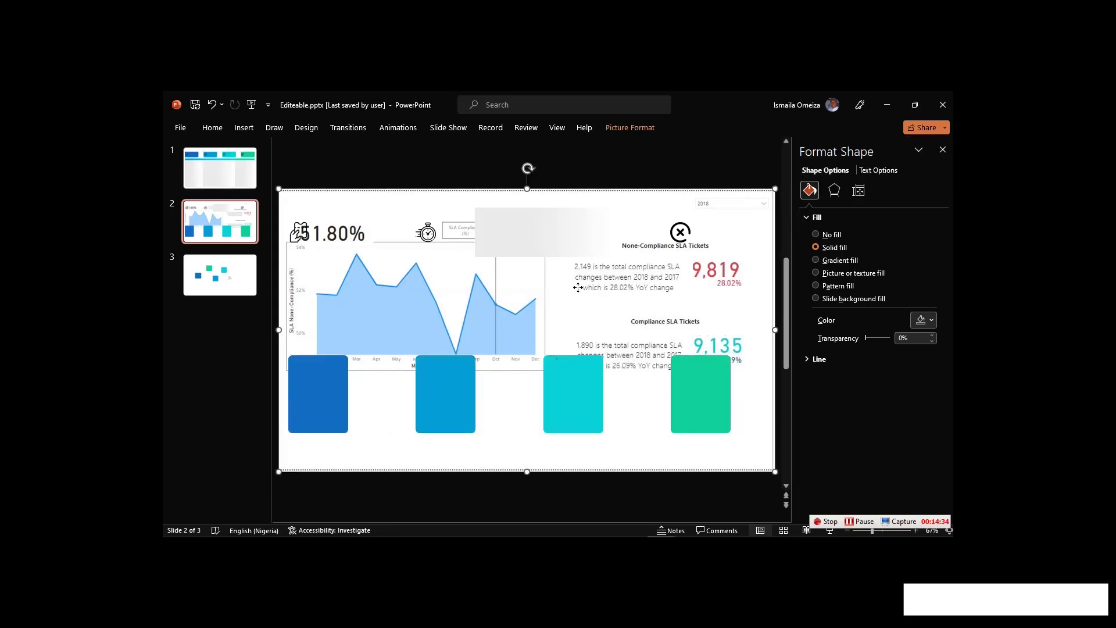
Drag the blue, cyan and green cards into a row beneath the chart.
drag(331, 390, 330, 424)
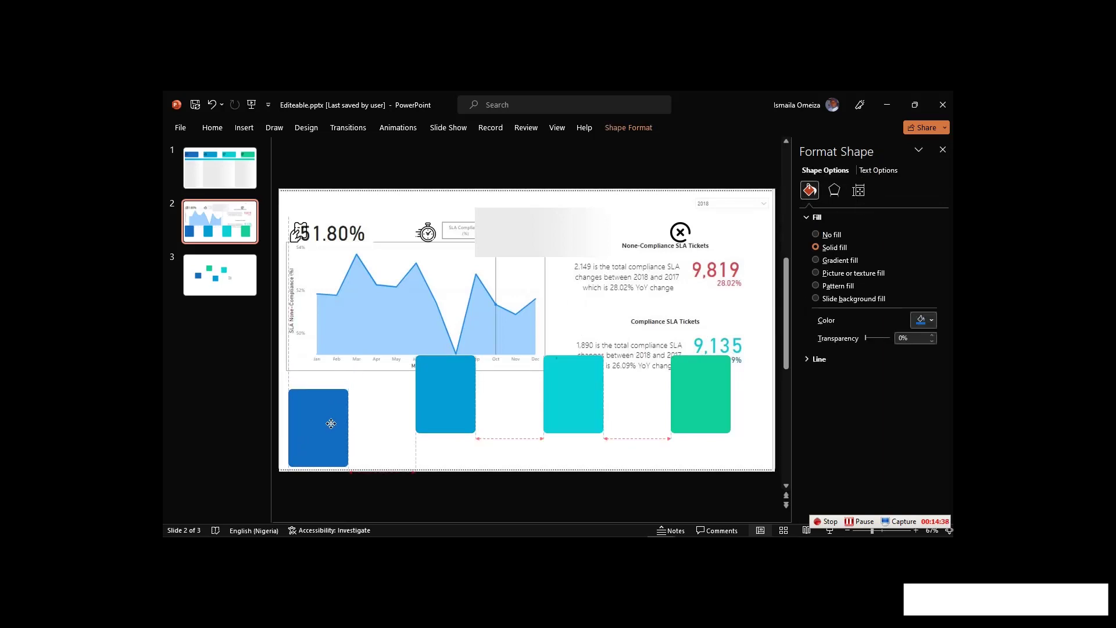
drag(331, 424, 332, 420)
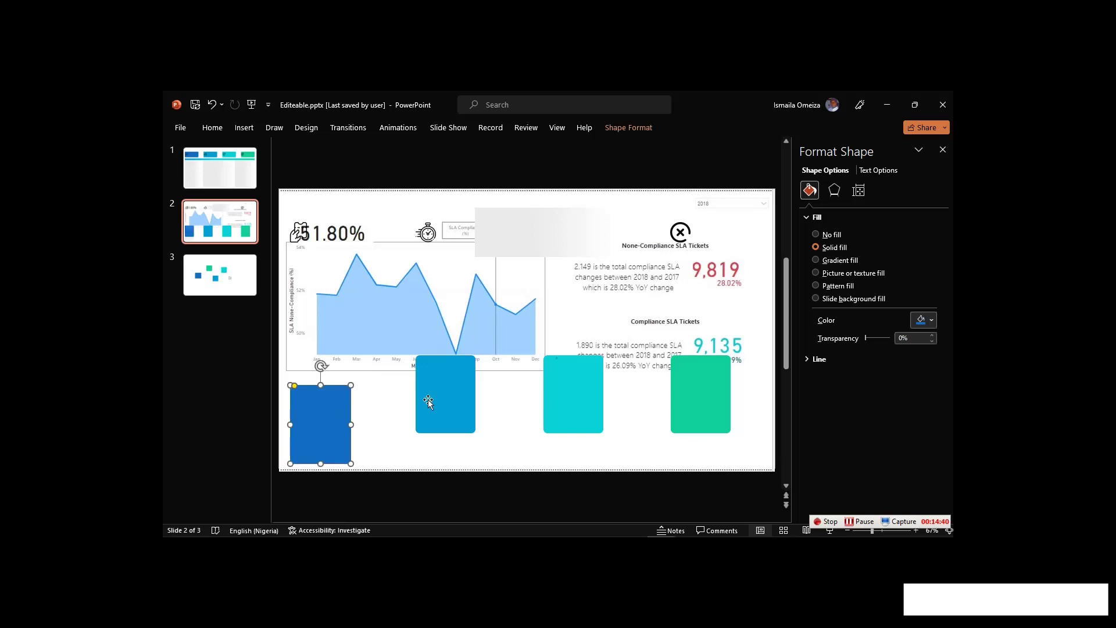
drag(450, 397, 397, 410)
key(Left)
key(Left)
key(Left)
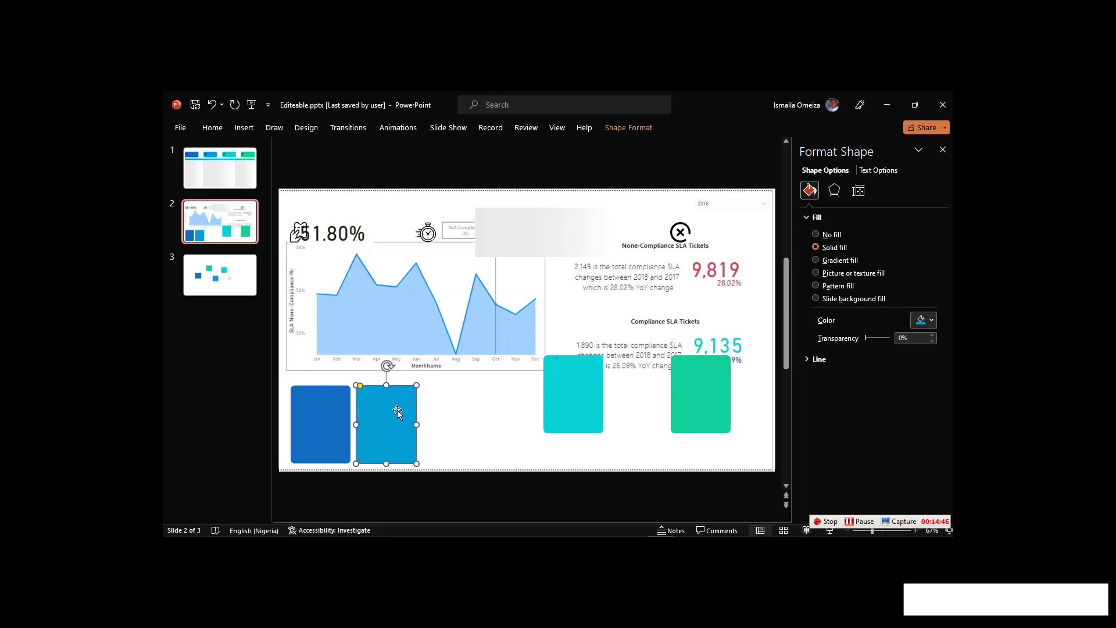
drag(575, 379, 456, 408)
drag(713, 387, 524, 417)
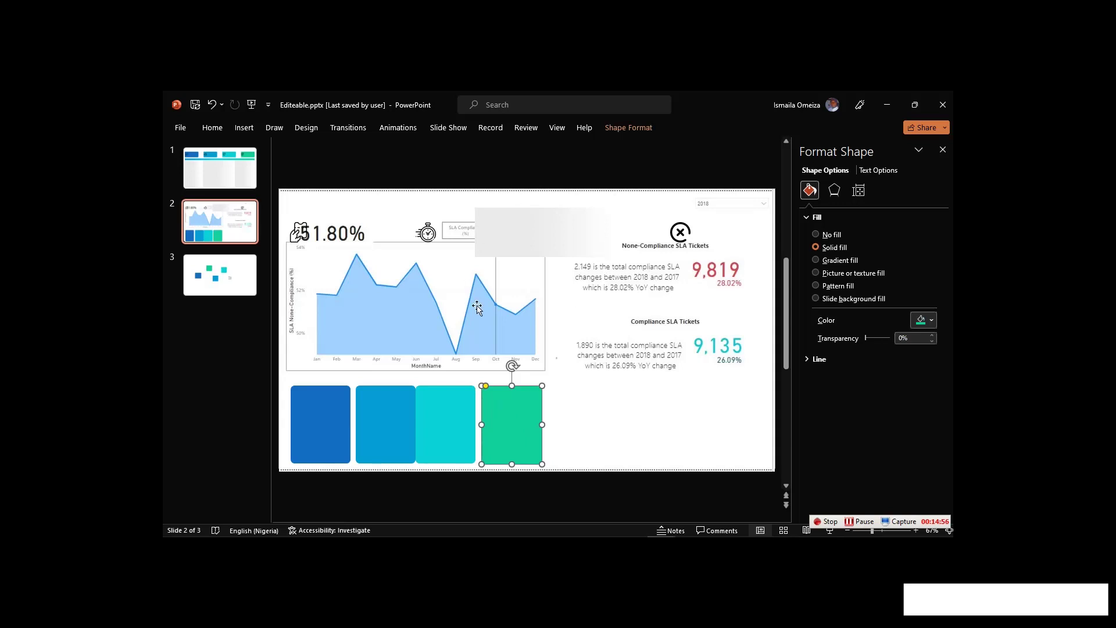
Distribute the four cards horizontally and align them along their tops.
shift+click(455, 417)
shift+click(360, 417)
shift+click(332, 423)
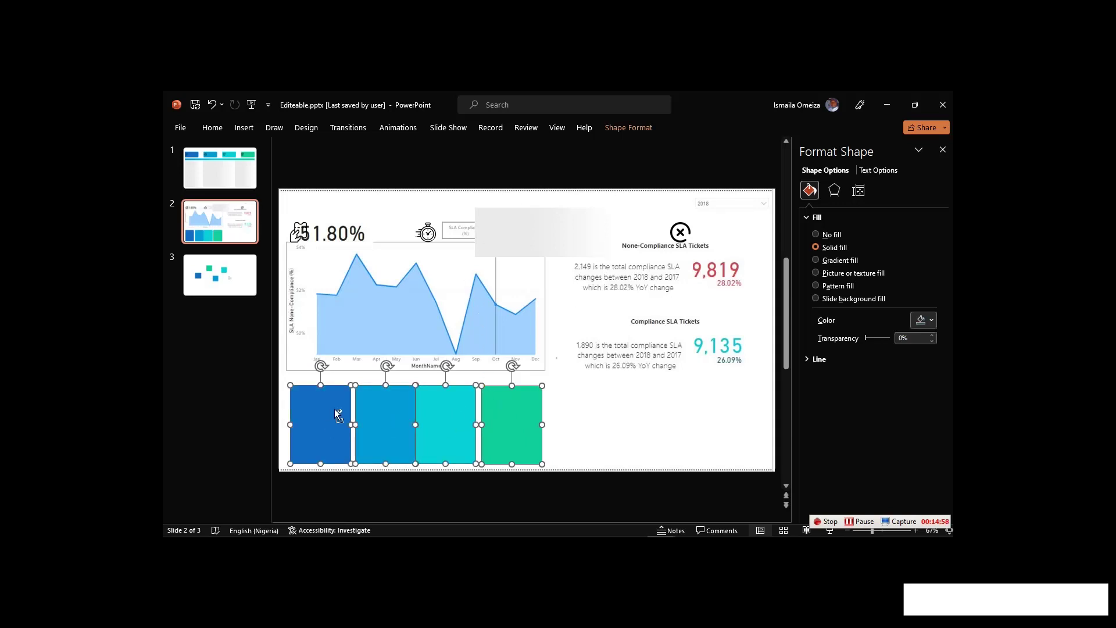
click(623, 135)
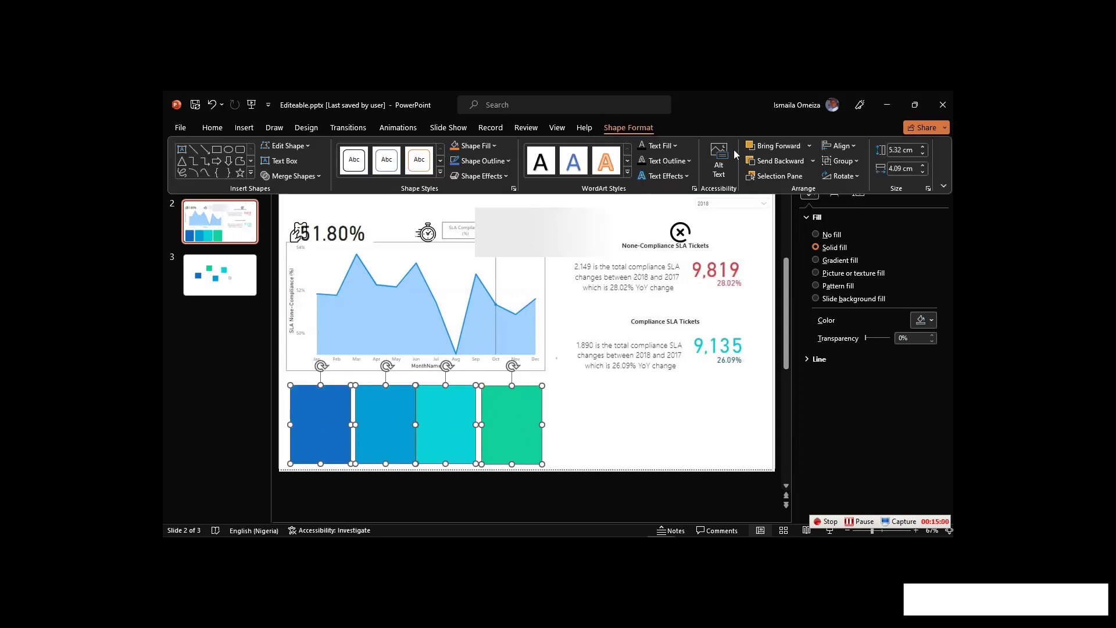
click(845, 147)
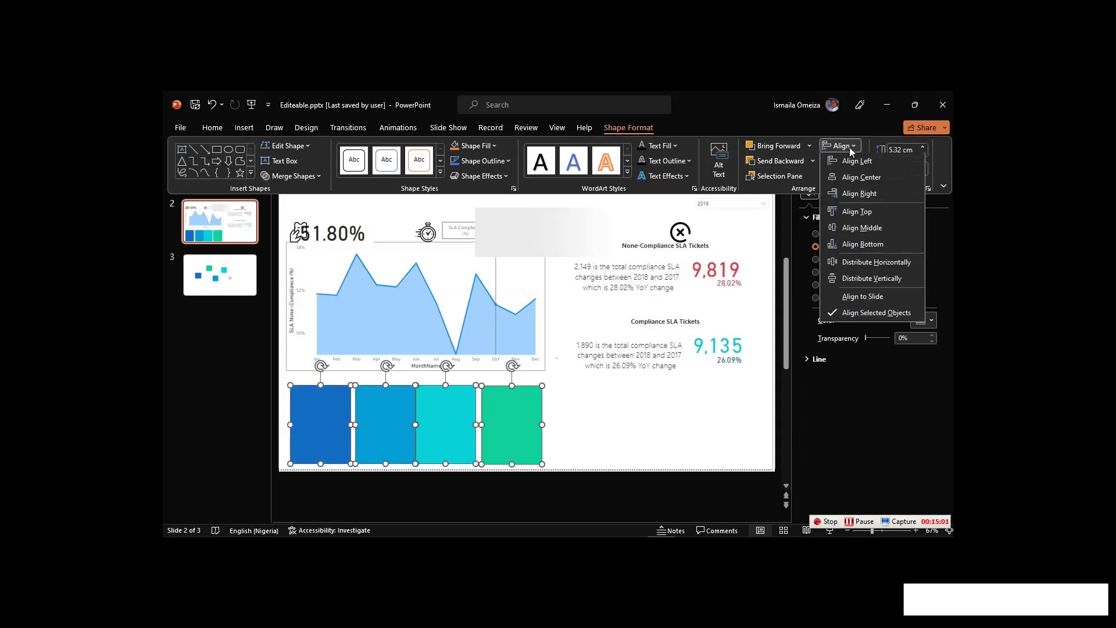
click(859, 263)
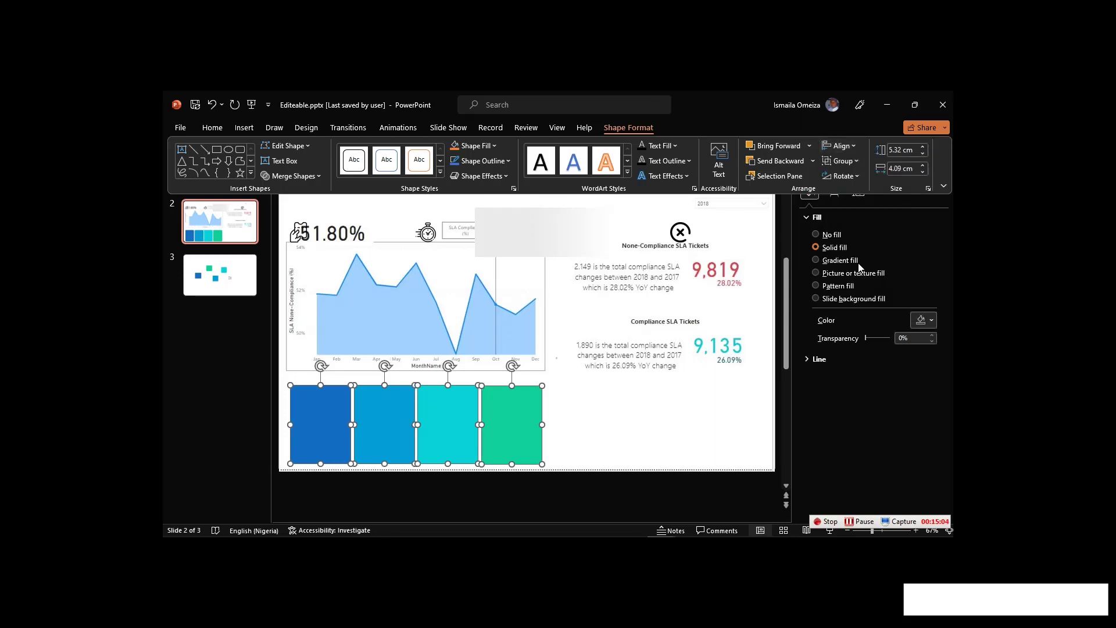
click(853, 149)
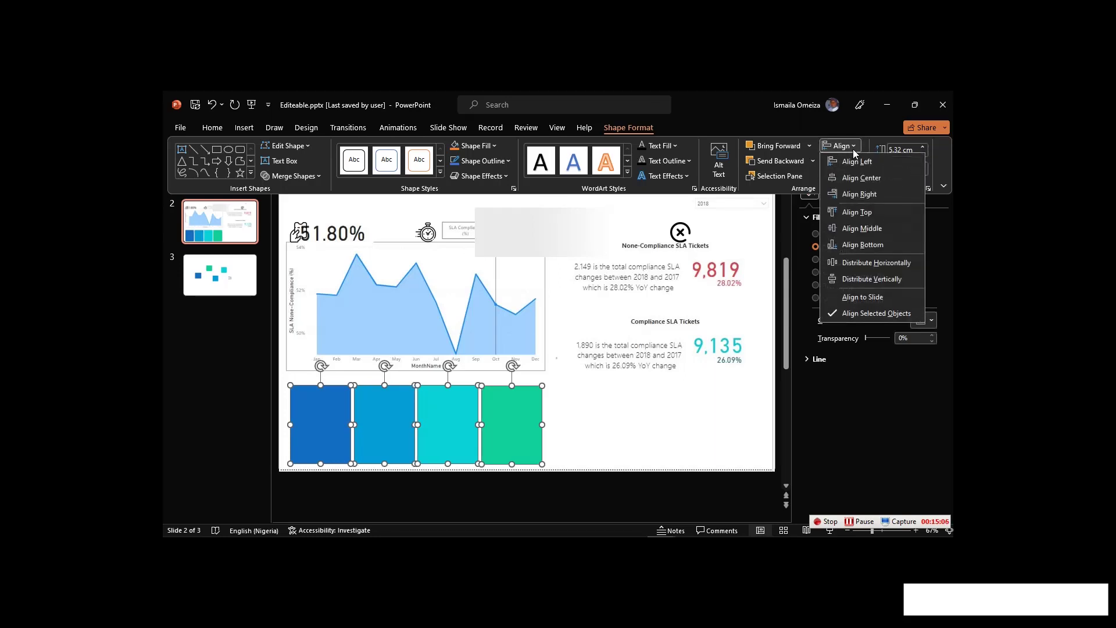
click(867, 279)
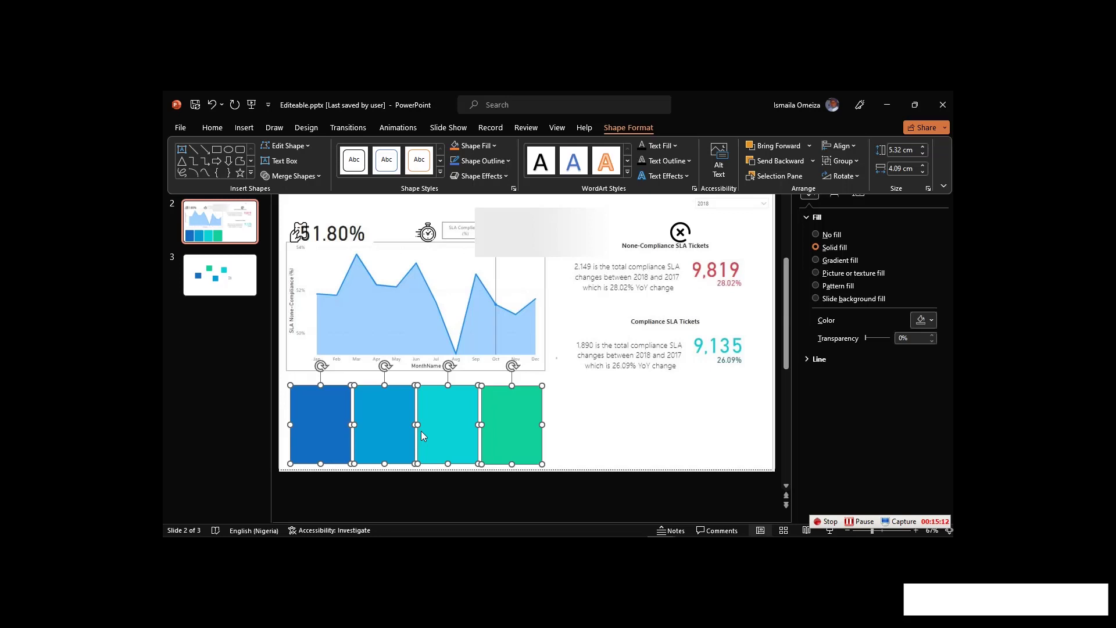
click(840, 146)
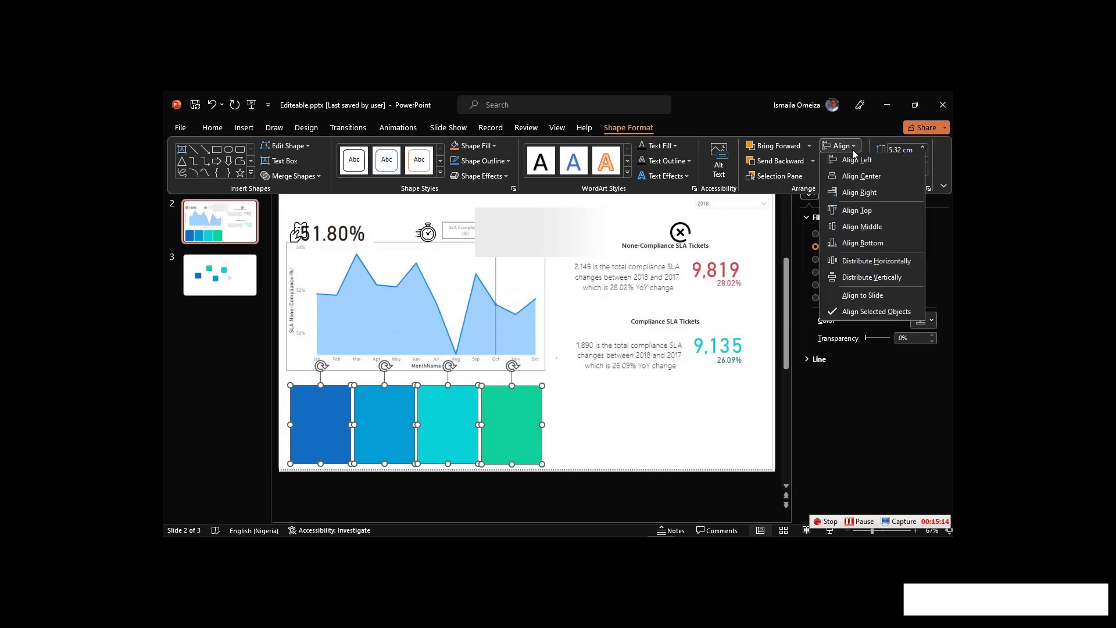
click(860, 213)
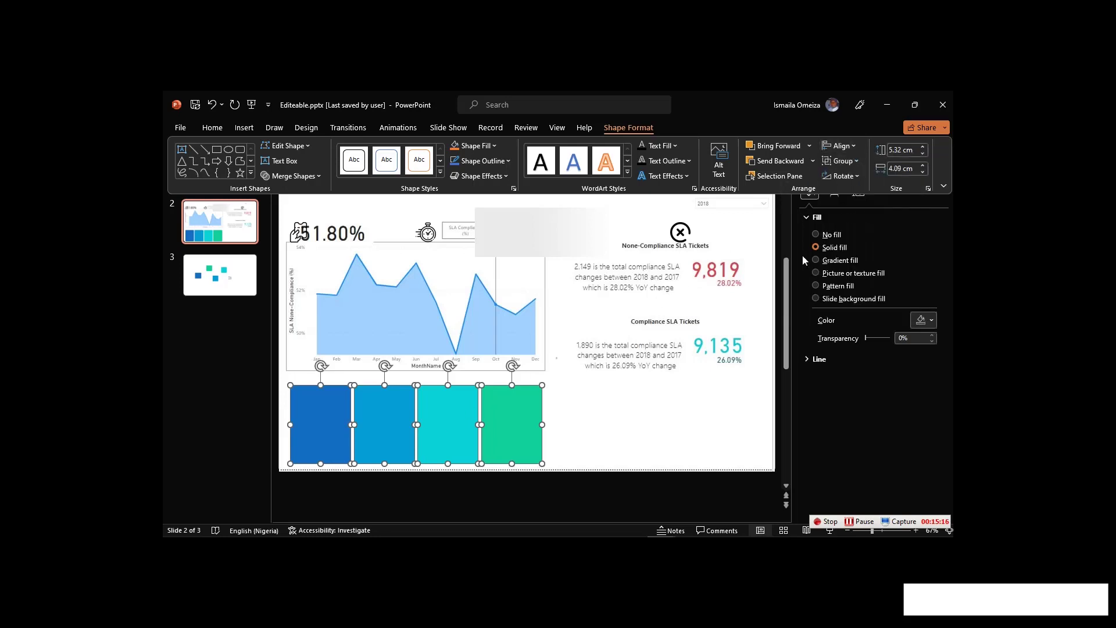
click(587, 401)
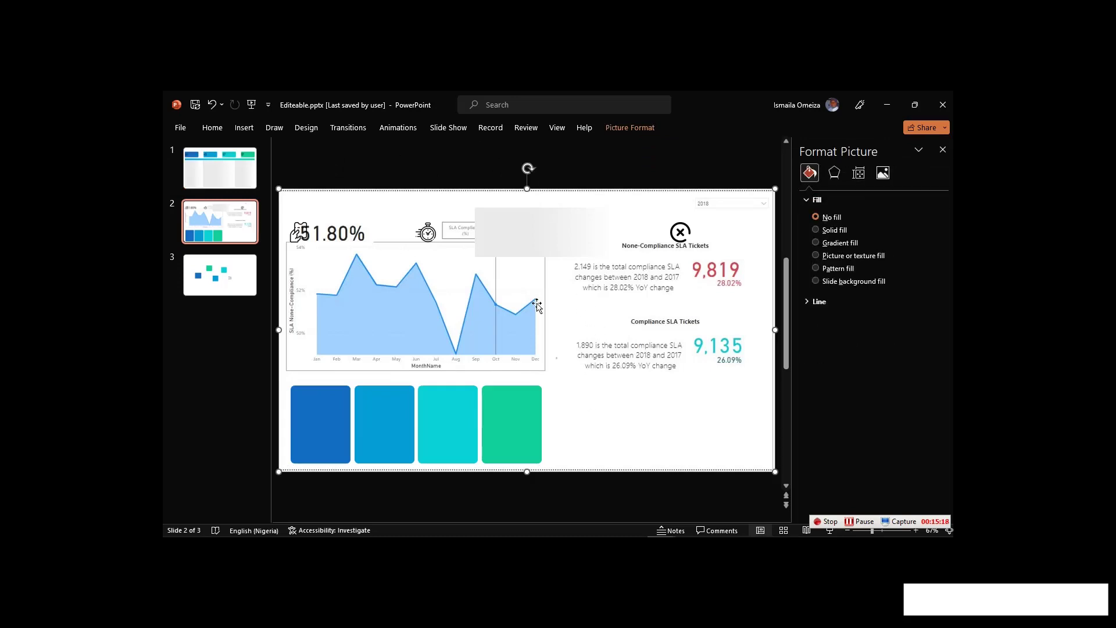
Move the grey rectangle beside the chart and place the ticket and stopwatch icons on the first two tiles.
click(544, 222)
drag(543, 222, 609, 330)
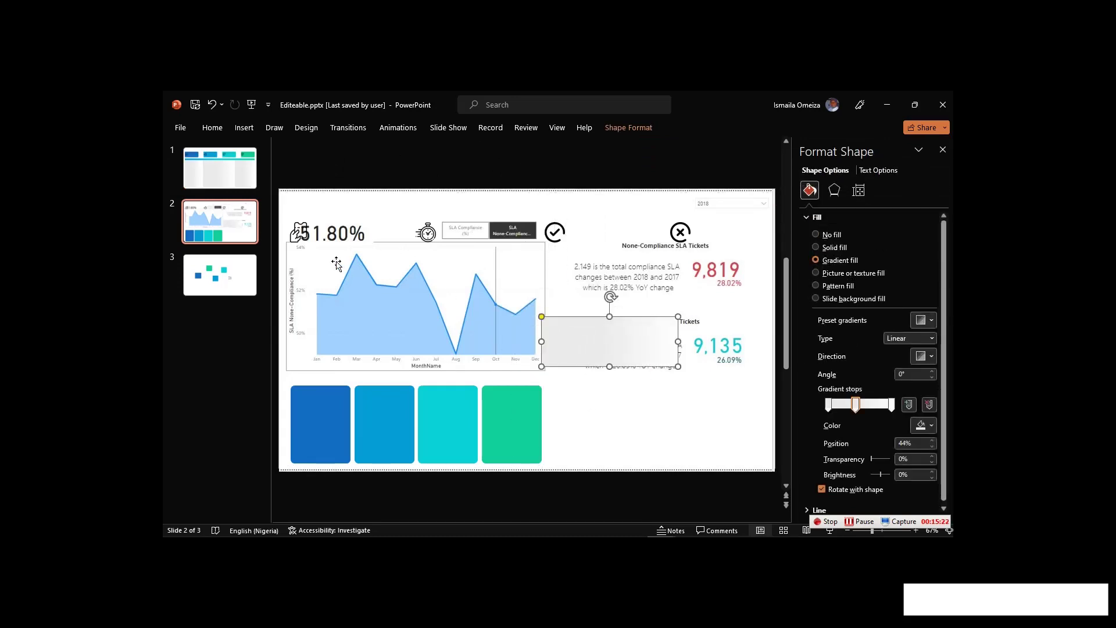
drag(294, 232, 319, 398)
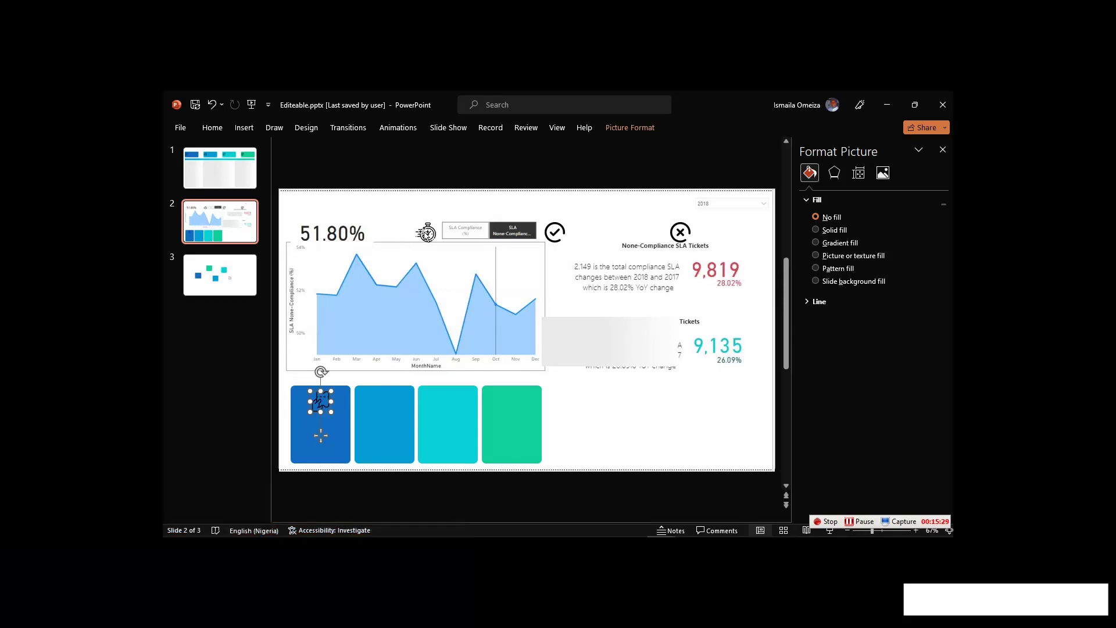
click(426, 232)
drag(425, 267, 379, 403)
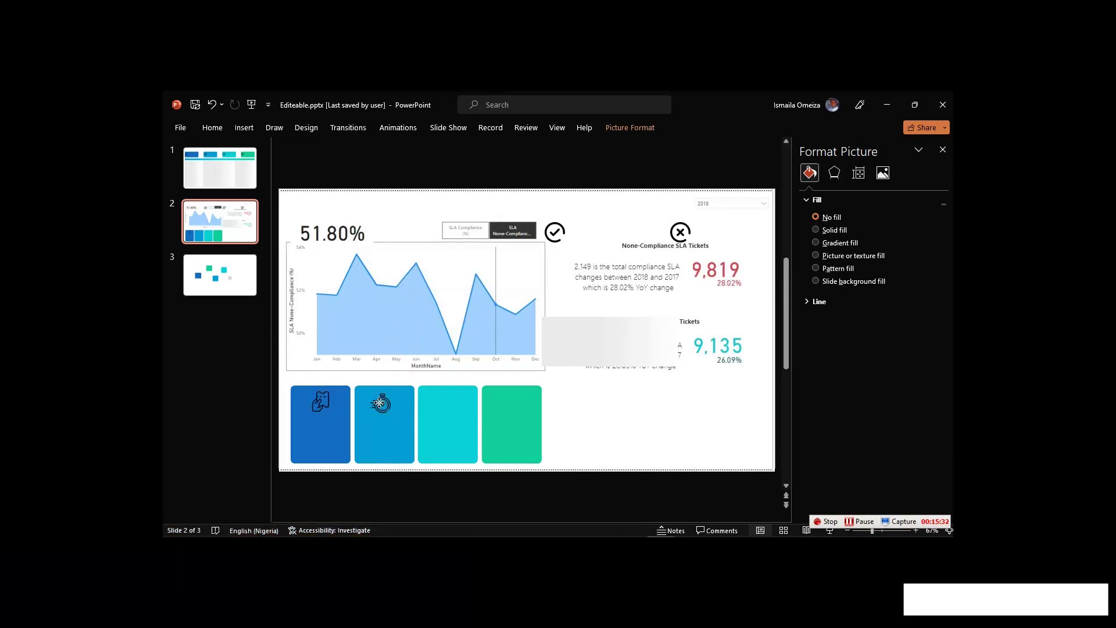
Move the checkmark and X icons into the chart header, then pick the people icon on slide 3.
click(555, 232)
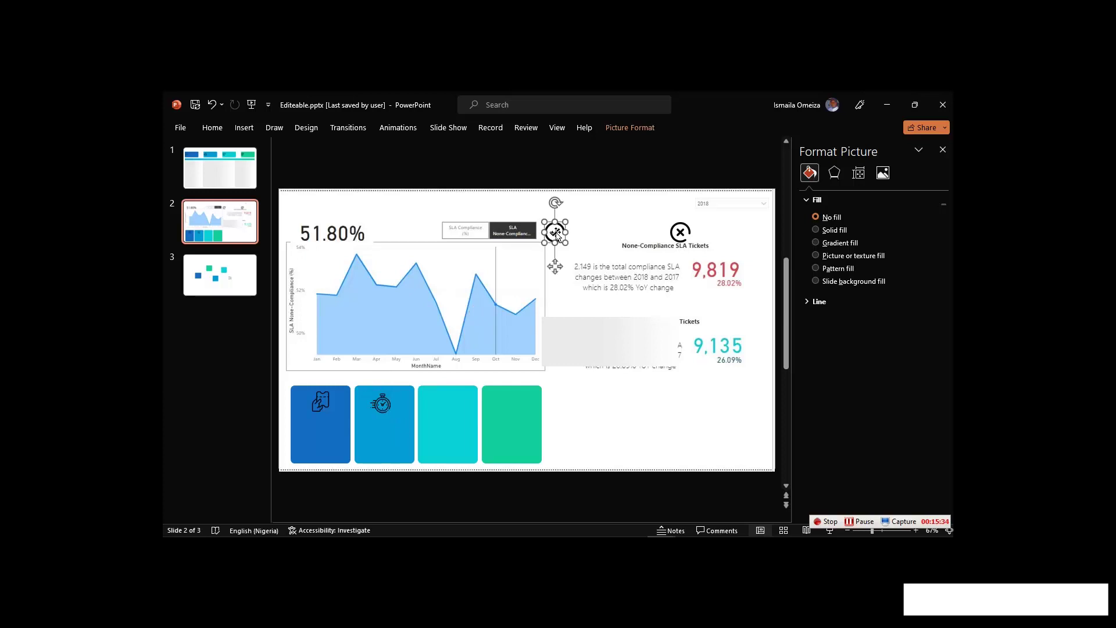
drag(555, 232, 489, 252)
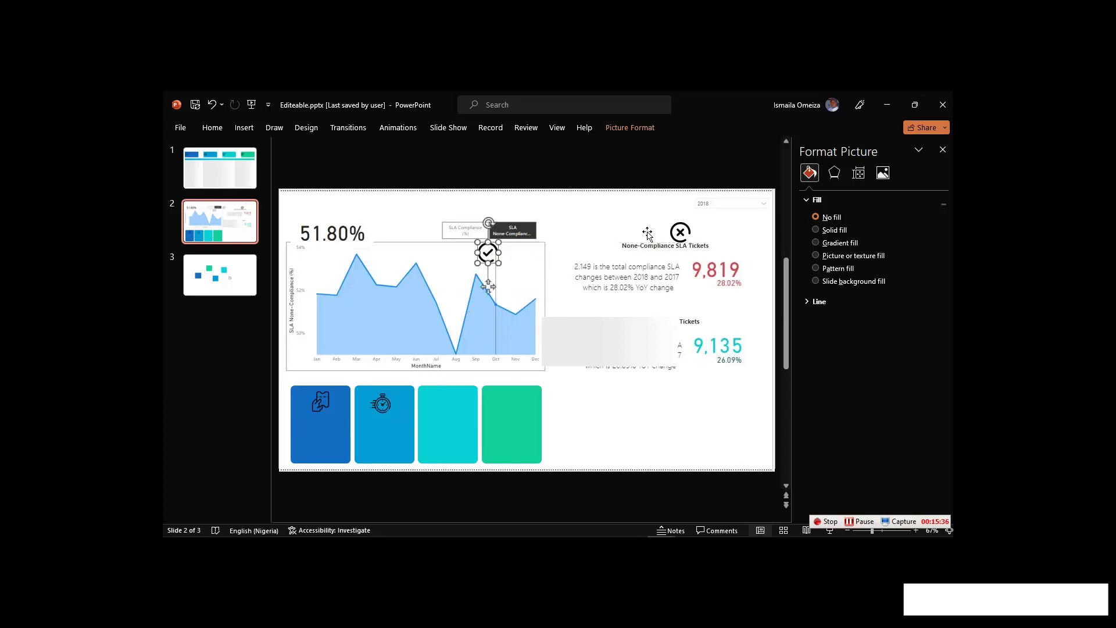
drag(675, 233, 505, 253)
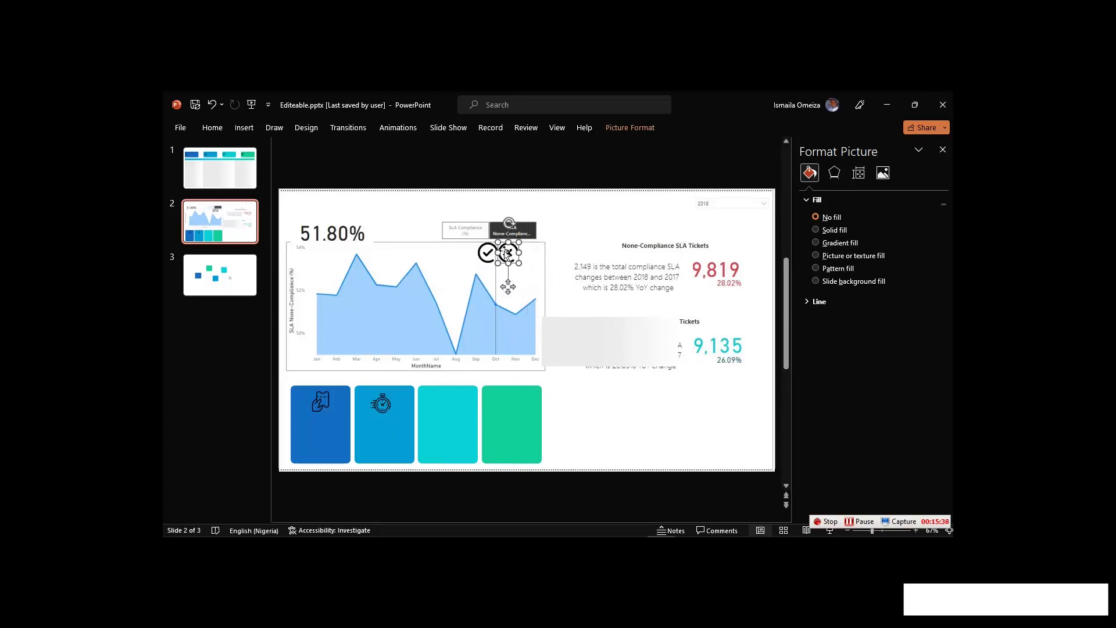
click(491, 253)
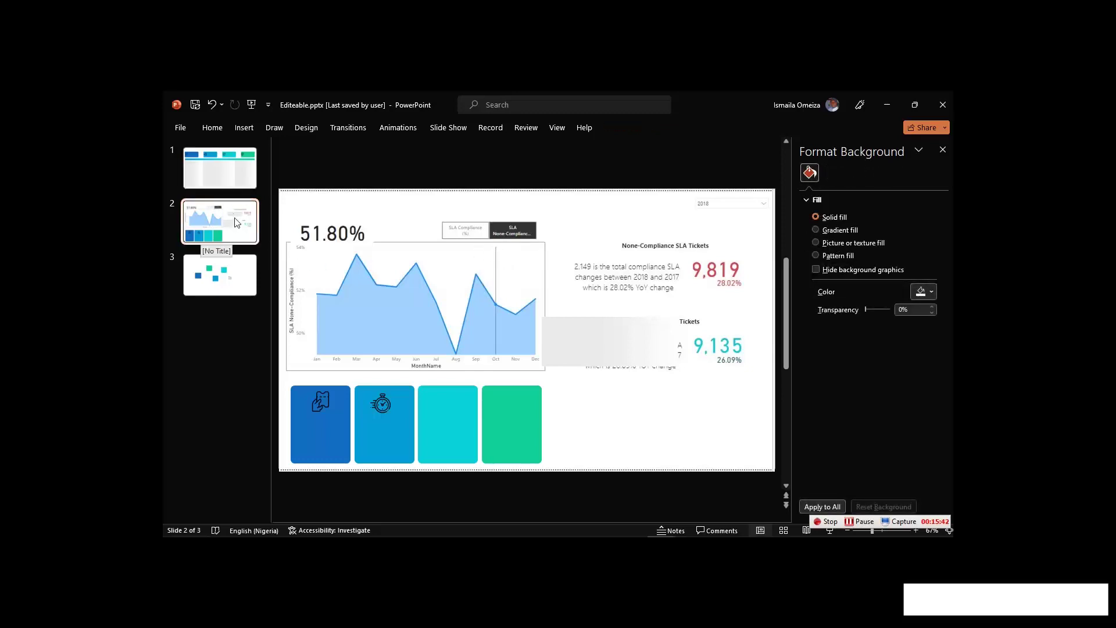
click(220, 274)
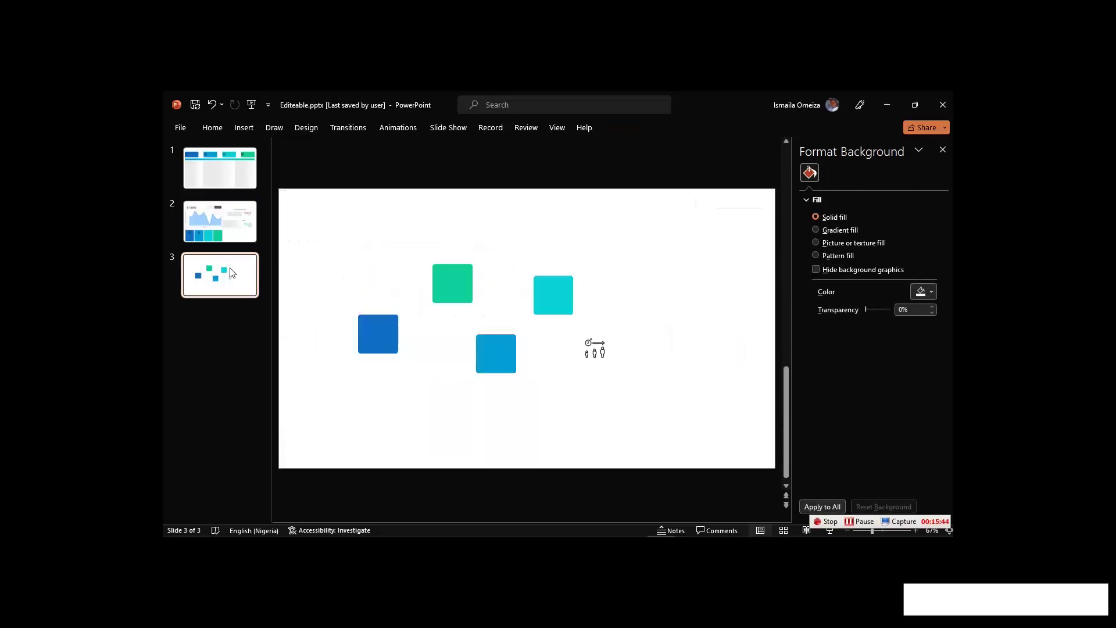
click(594, 350)
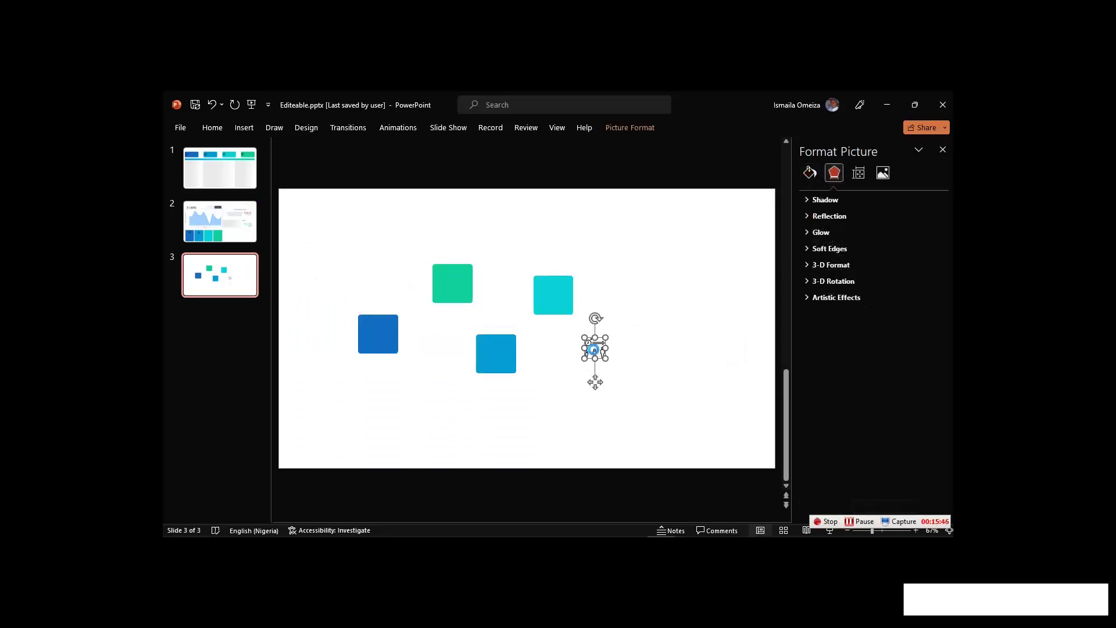
Paste the people icon onto the green tile on slide 2.
click(219, 222)
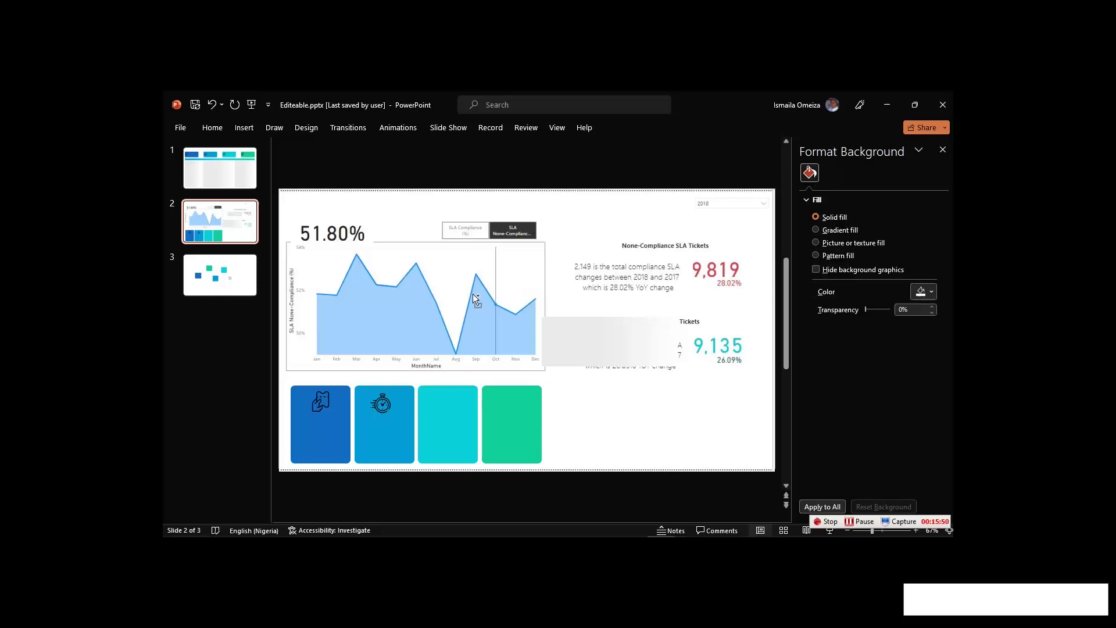
key(ctrl+v)
drag(596, 382, 514, 439)
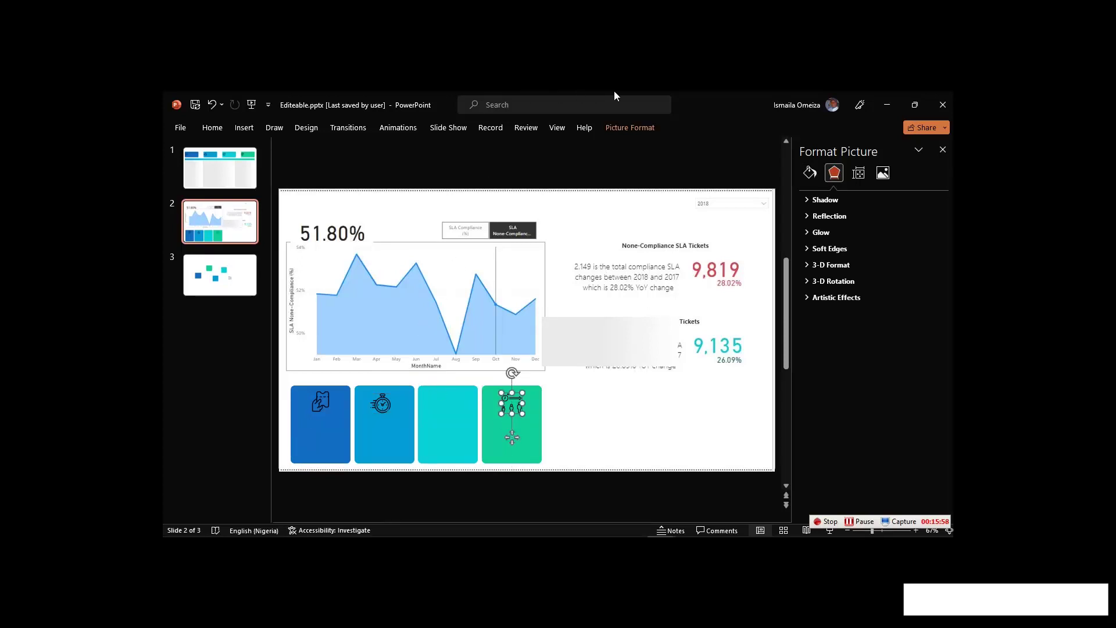
Insert the filter (3) funnel picture from Downloads, then delete it and switch to the Downloads window.
click(244, 128)
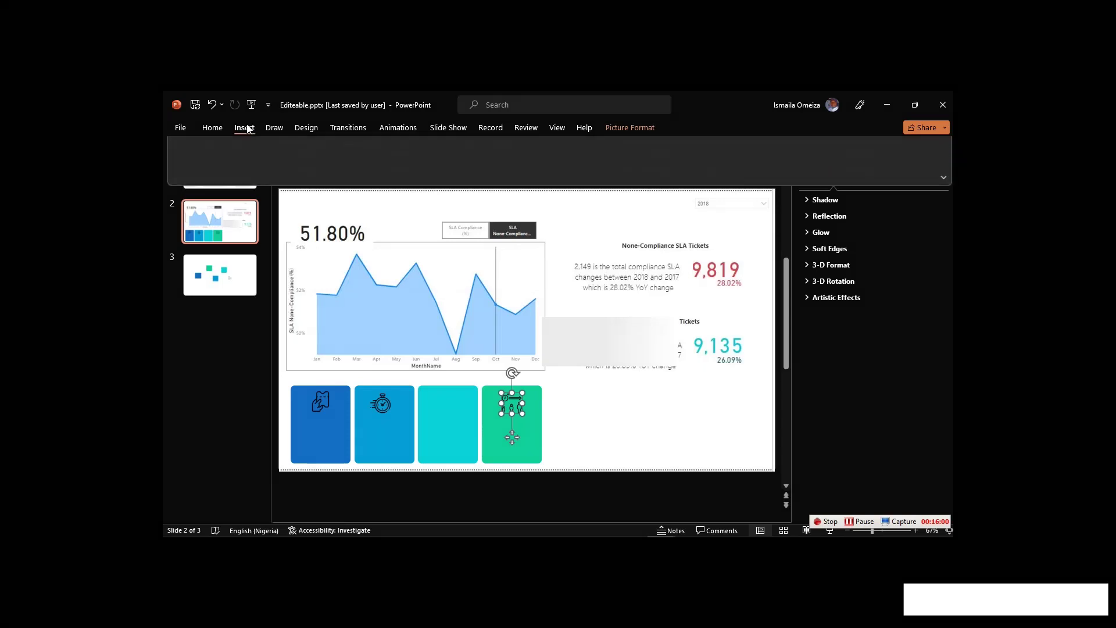
click(255, 177)
click(269, 209)
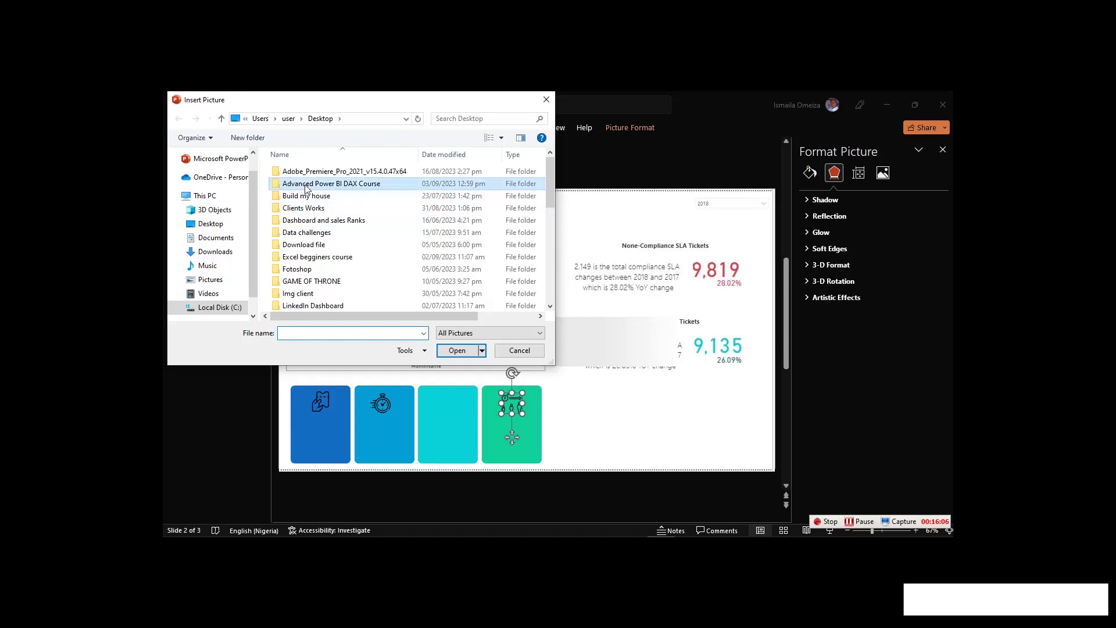
double_click(305, 184)
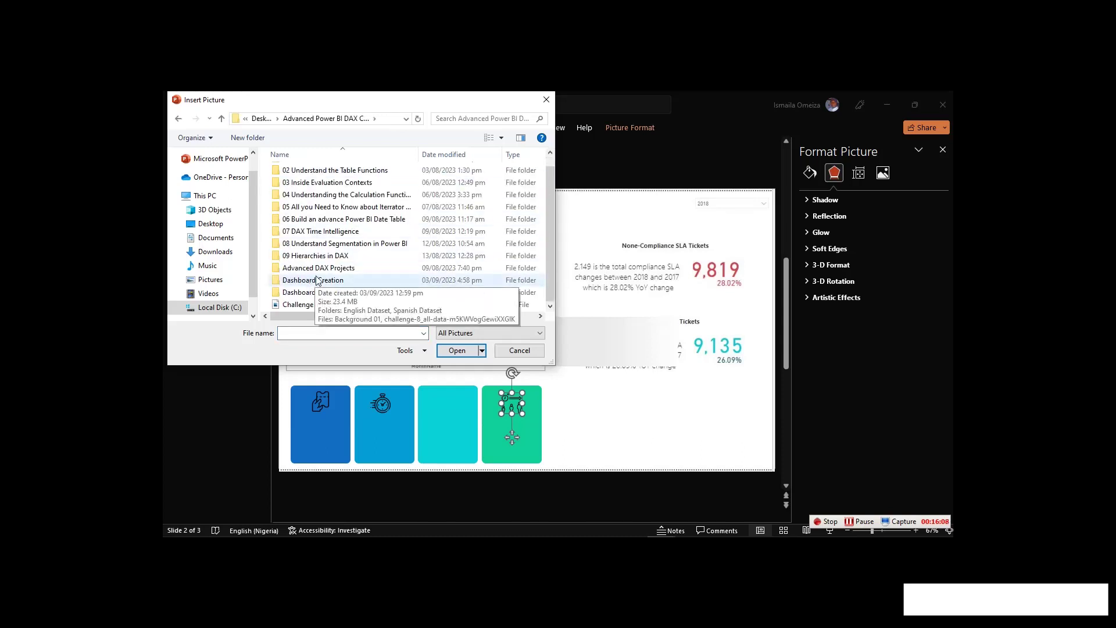
double_click(317, 293)
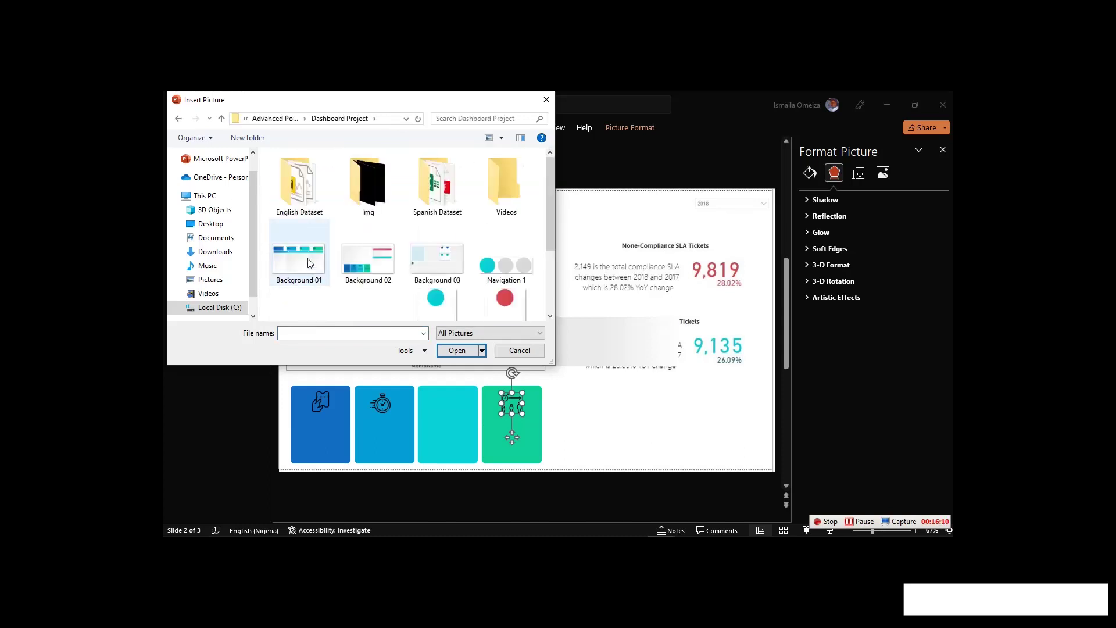
double_click(357, 194)
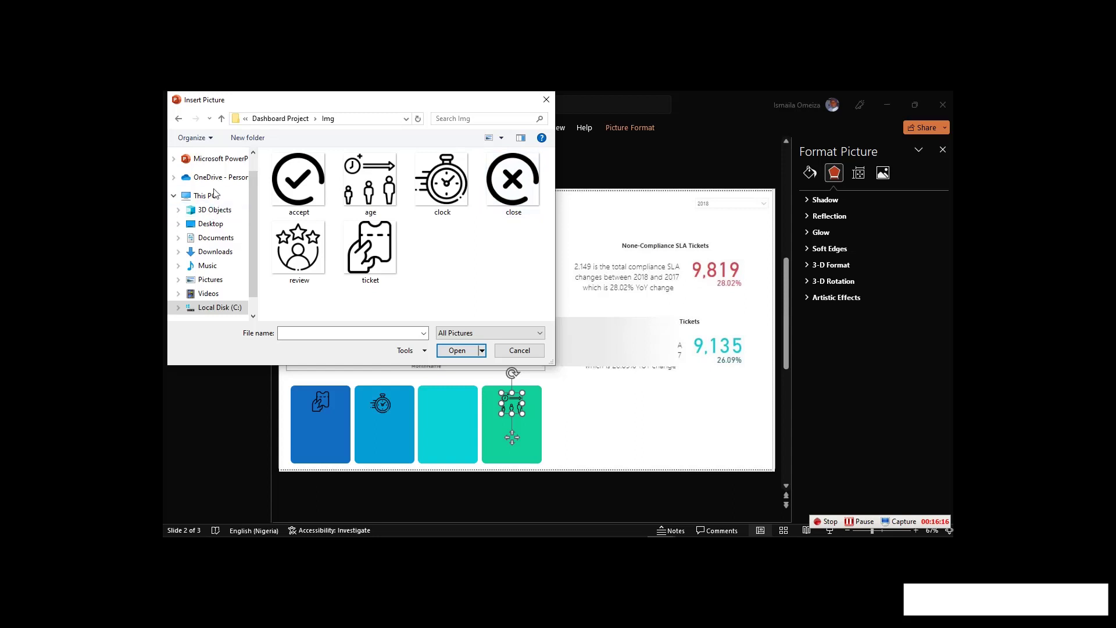
click(227, 253)
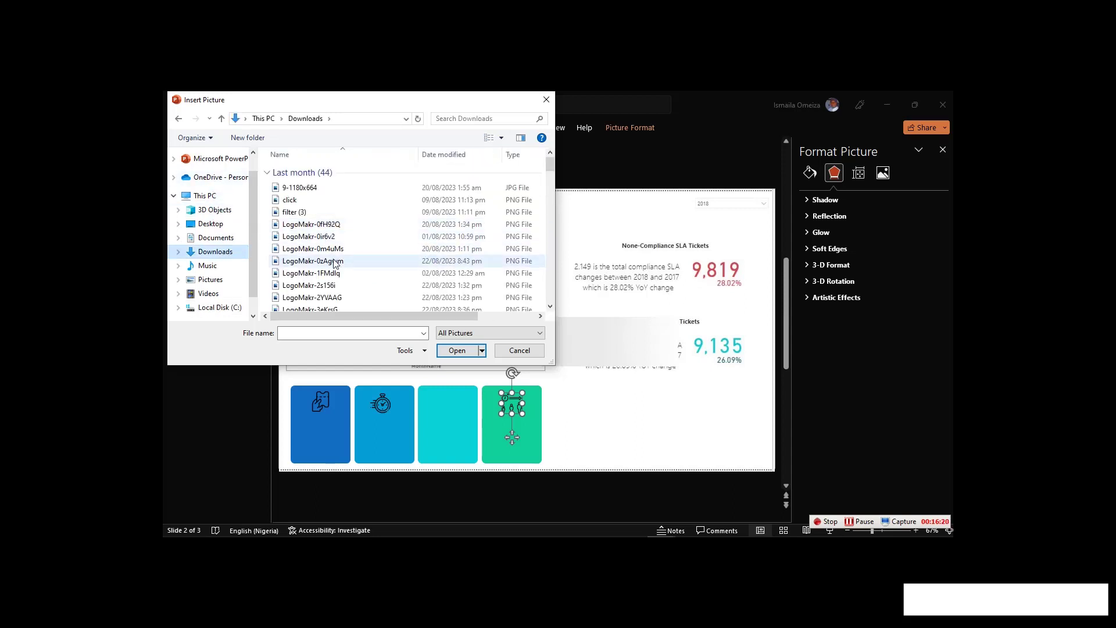
scroll(334, 255, down, 1)
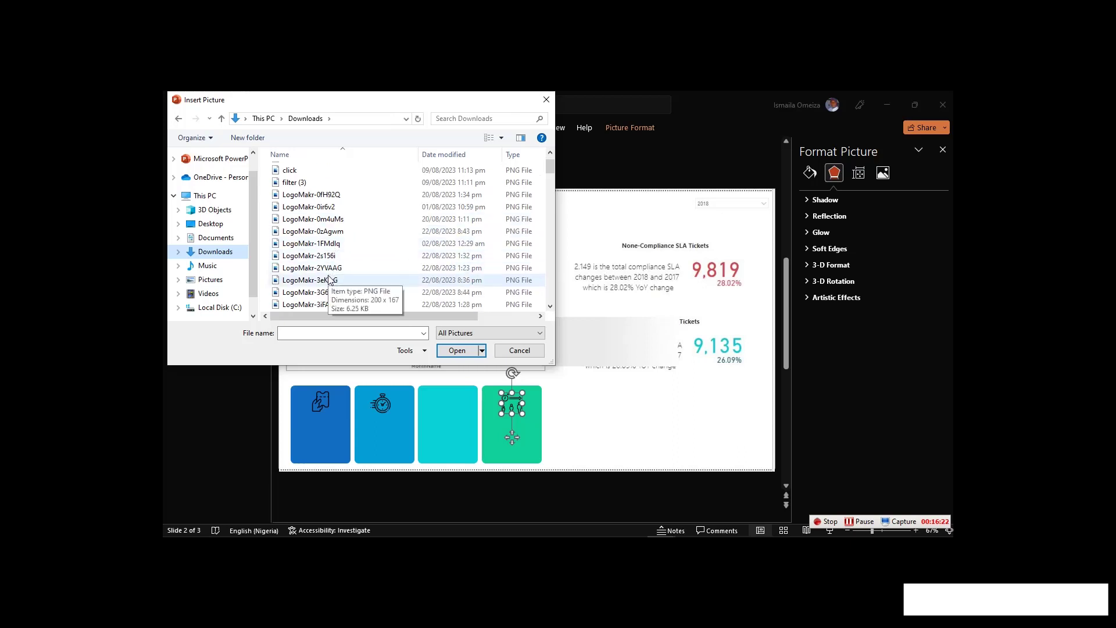
scroll(311, 244, up, 1)
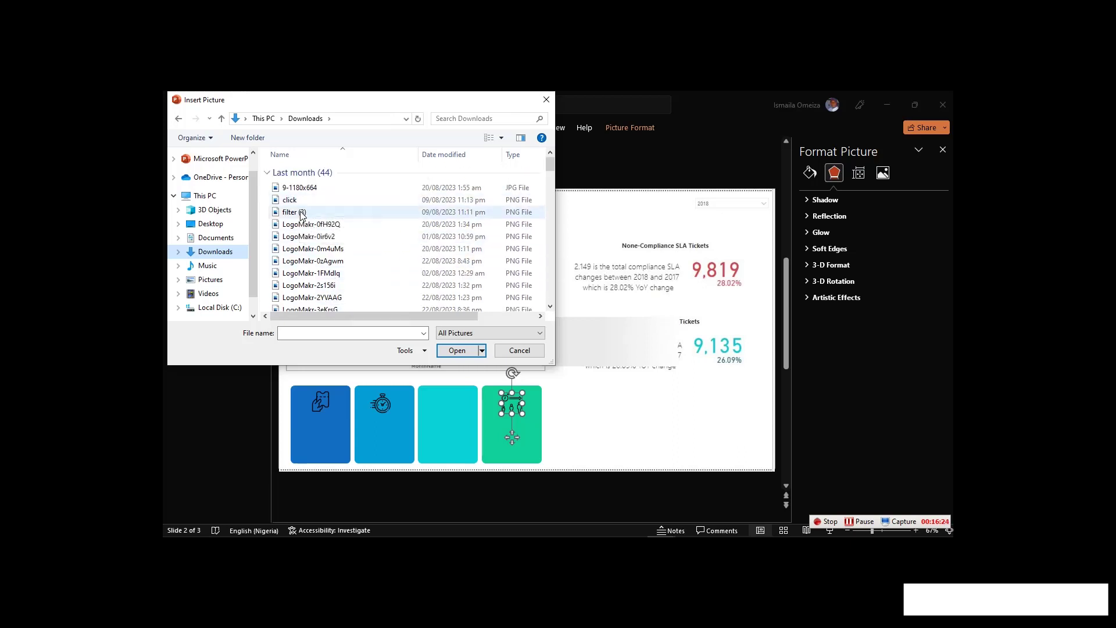
click(301, 212)
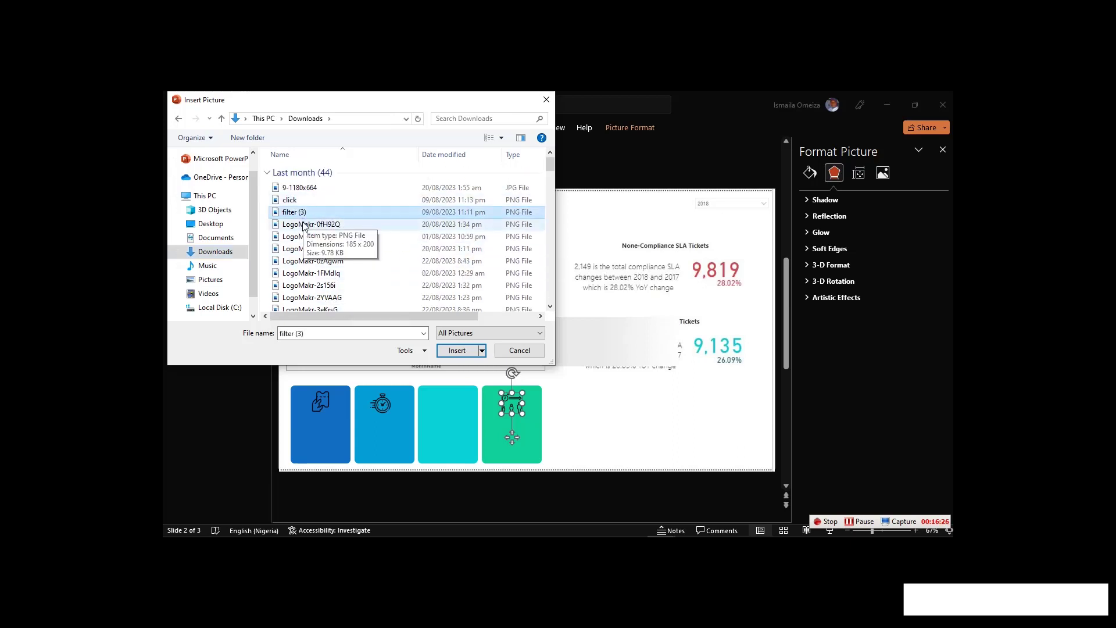
click(460, 351)
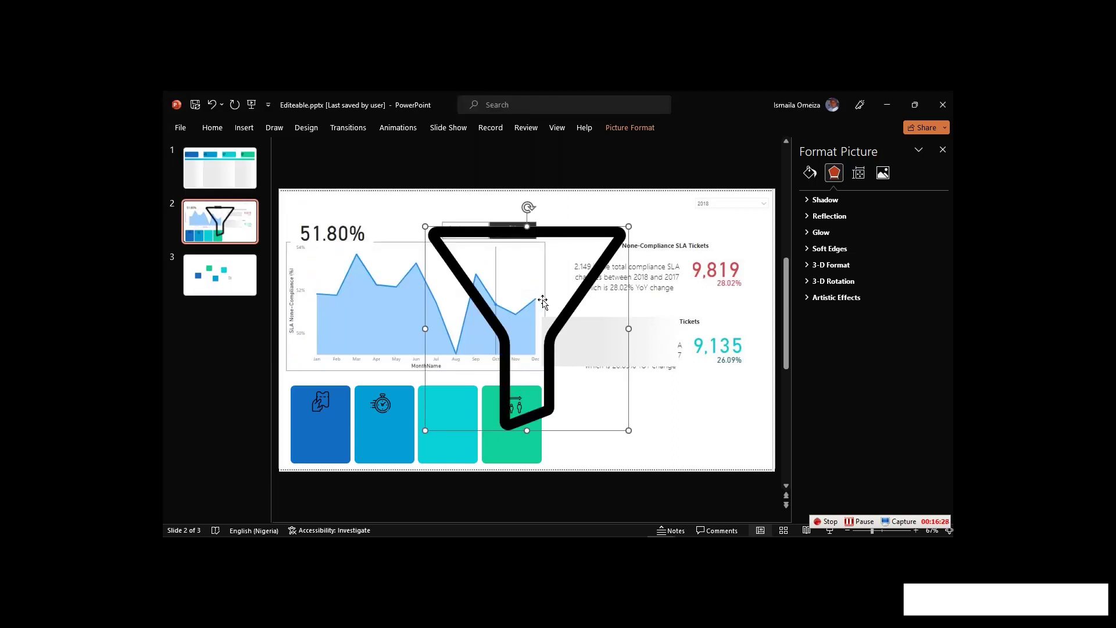
key(Delete)
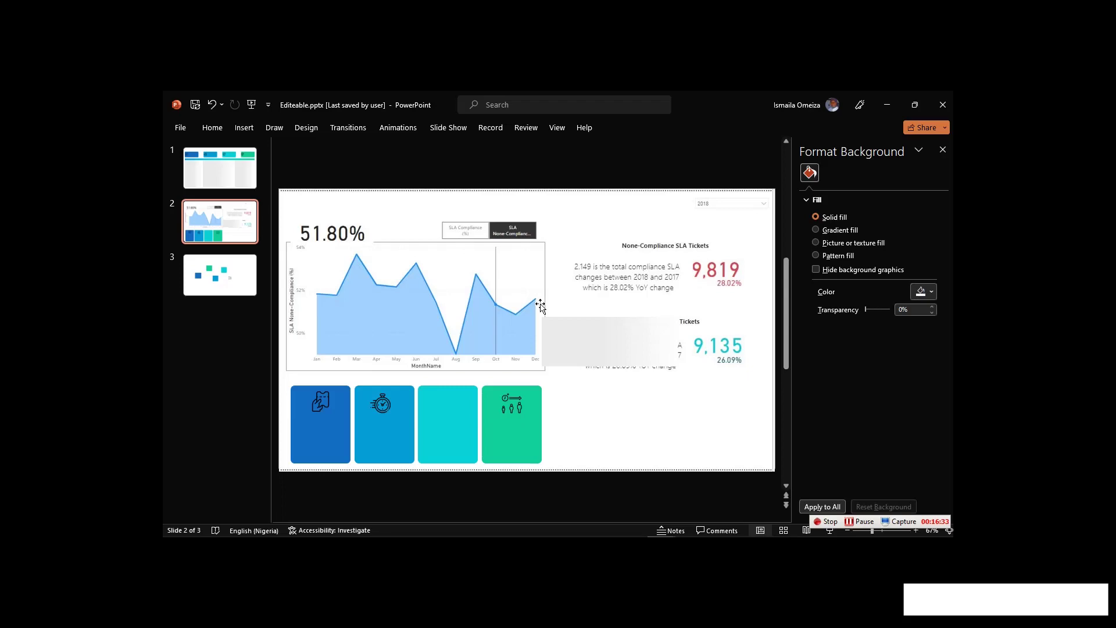
key(alt+Tab)
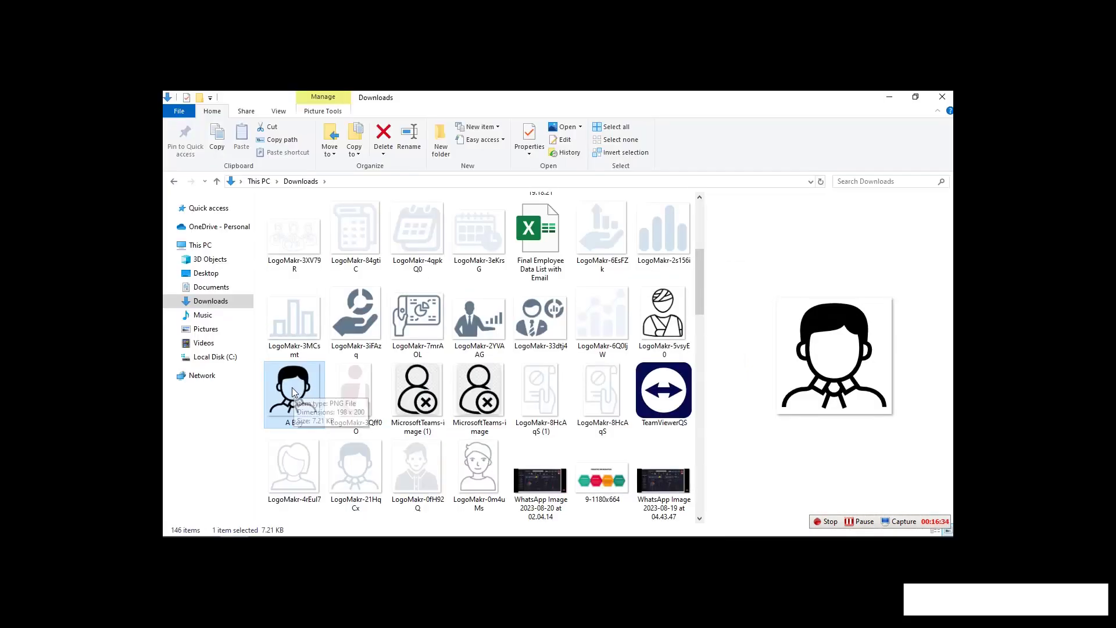
Insert the A Boy picture onto slide 2 from this device.
click(951, 96)
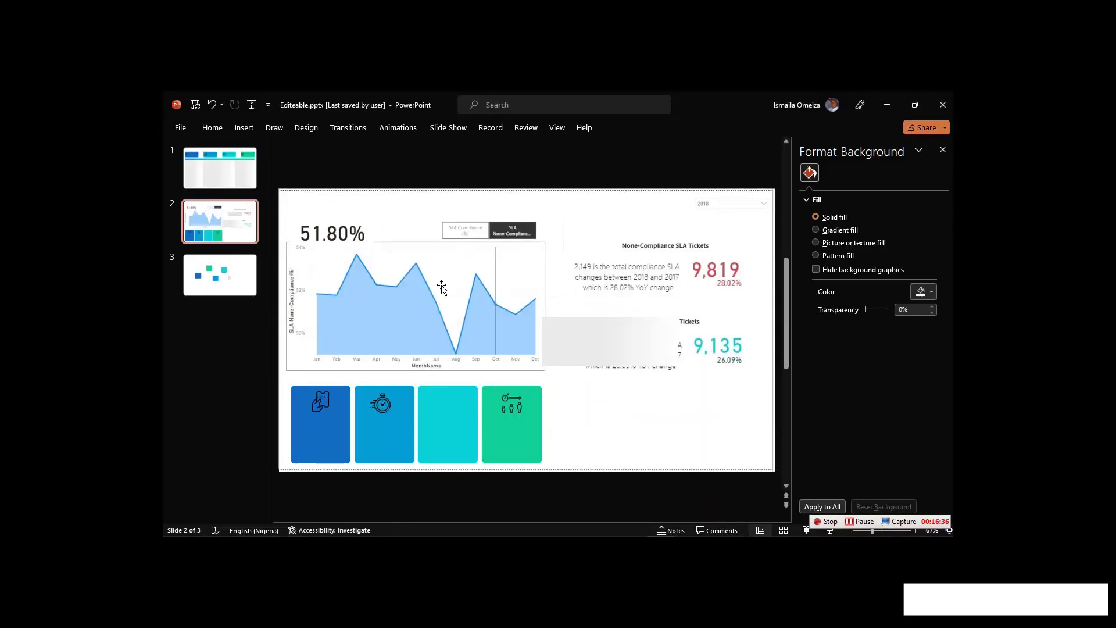
click(255, 128)
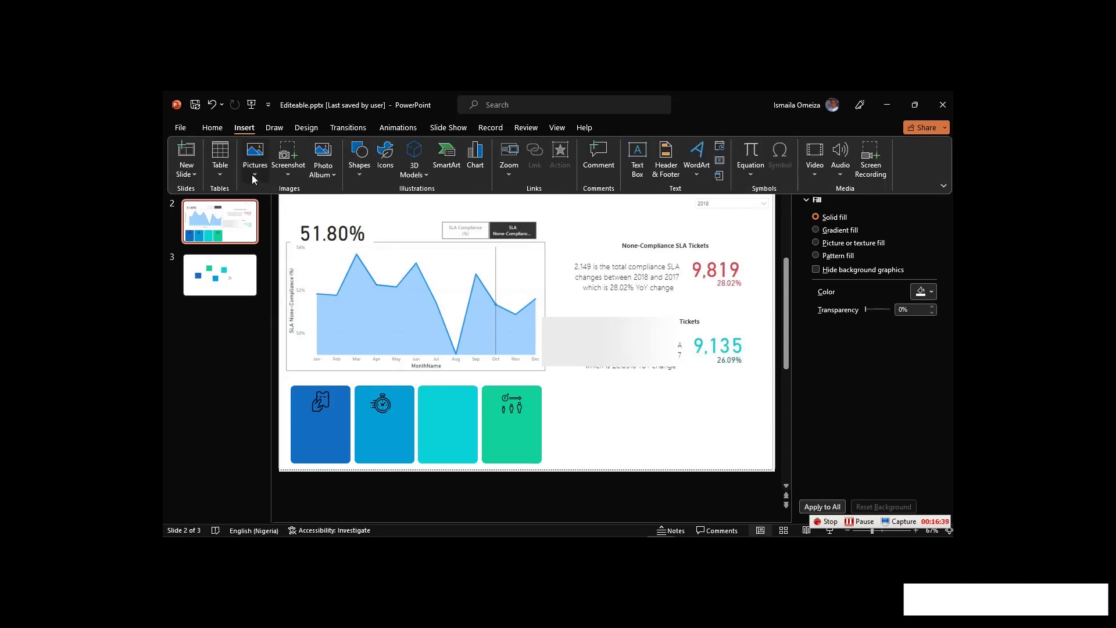
click(252, 174)
click(283, 209)
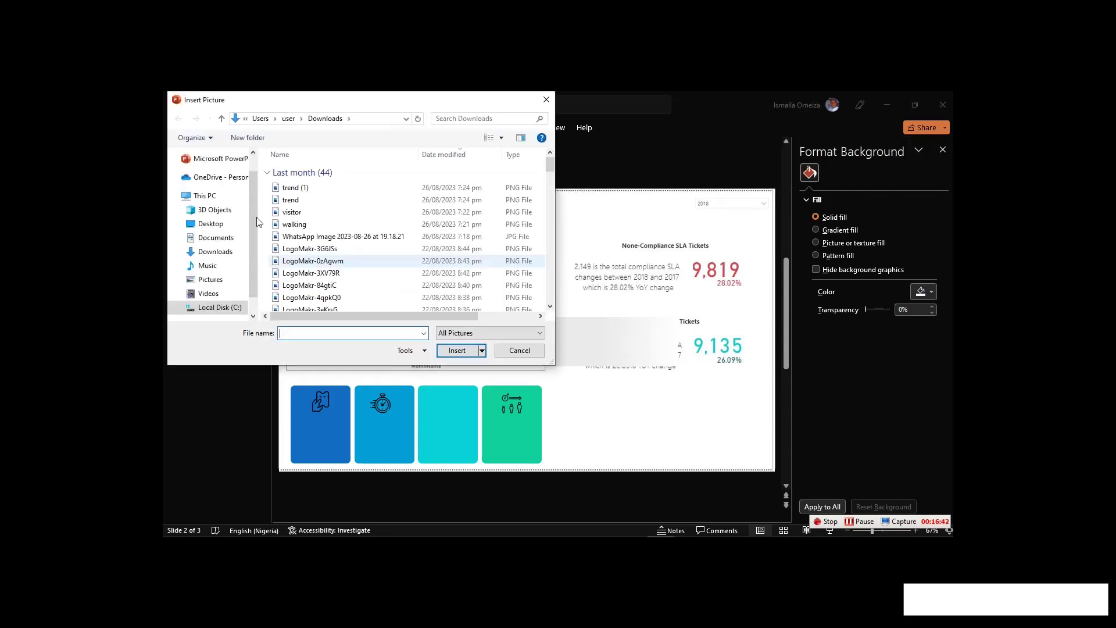
click(300, 226)
scroll(320, 254, down, 5)
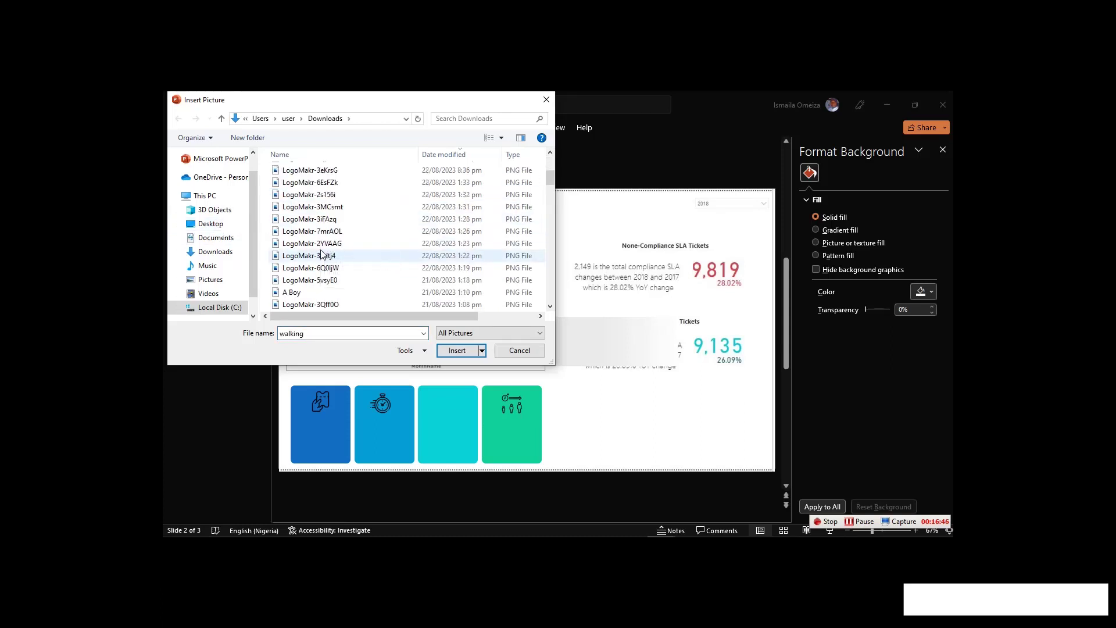
double_click(322, 256)
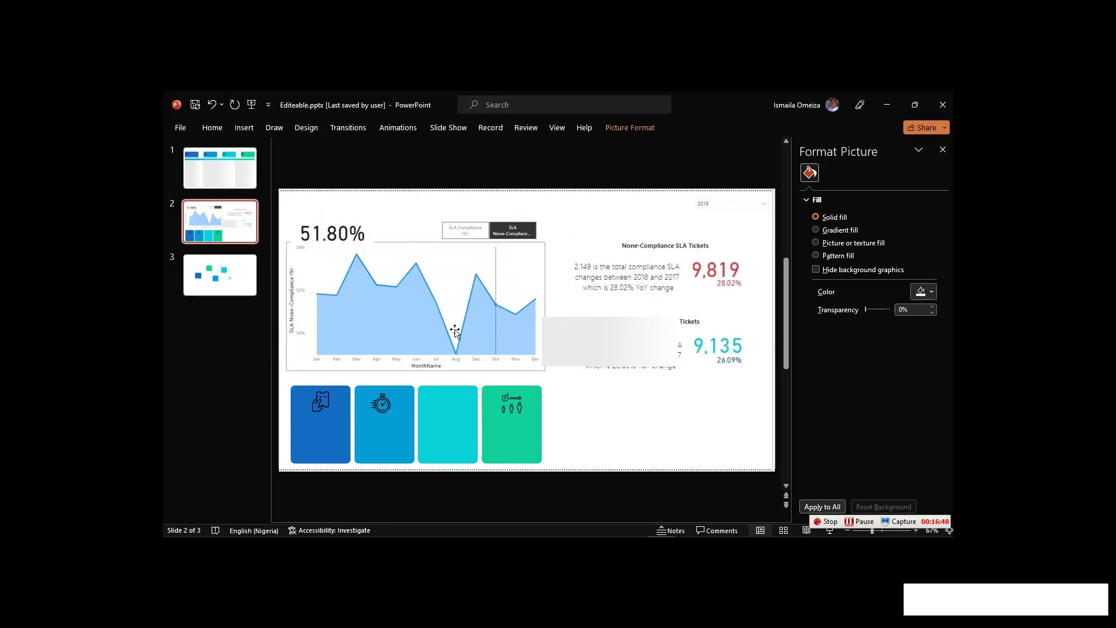
Drag the person icon onto the third, cyan tile and try a resize, then undo it.
drag(515, 308, 407, 383)
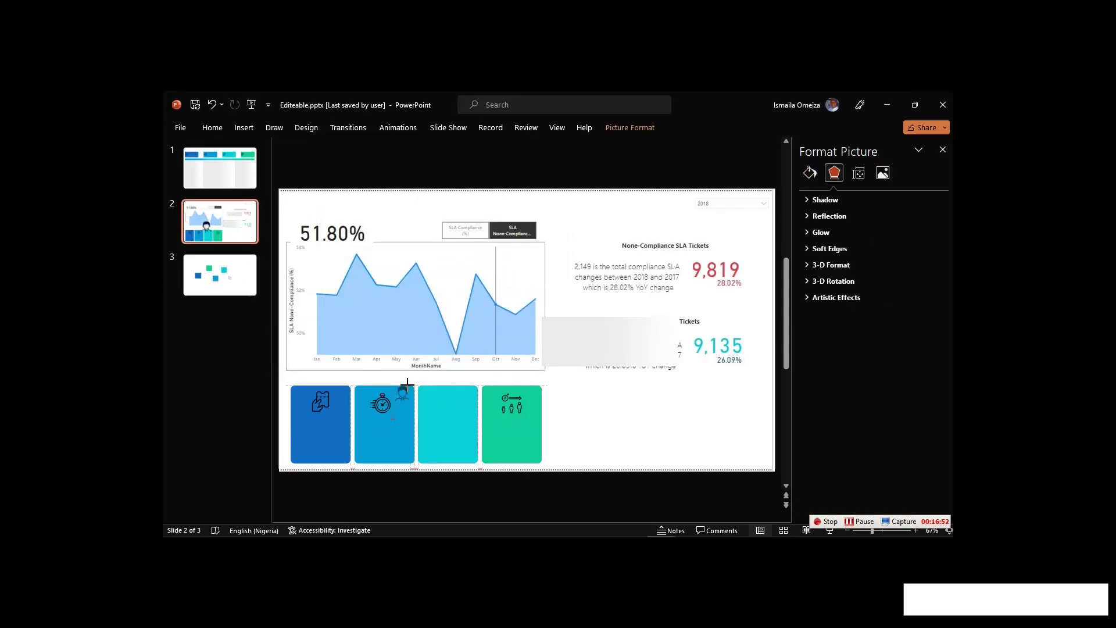
drag(403, 394, 449, 407)
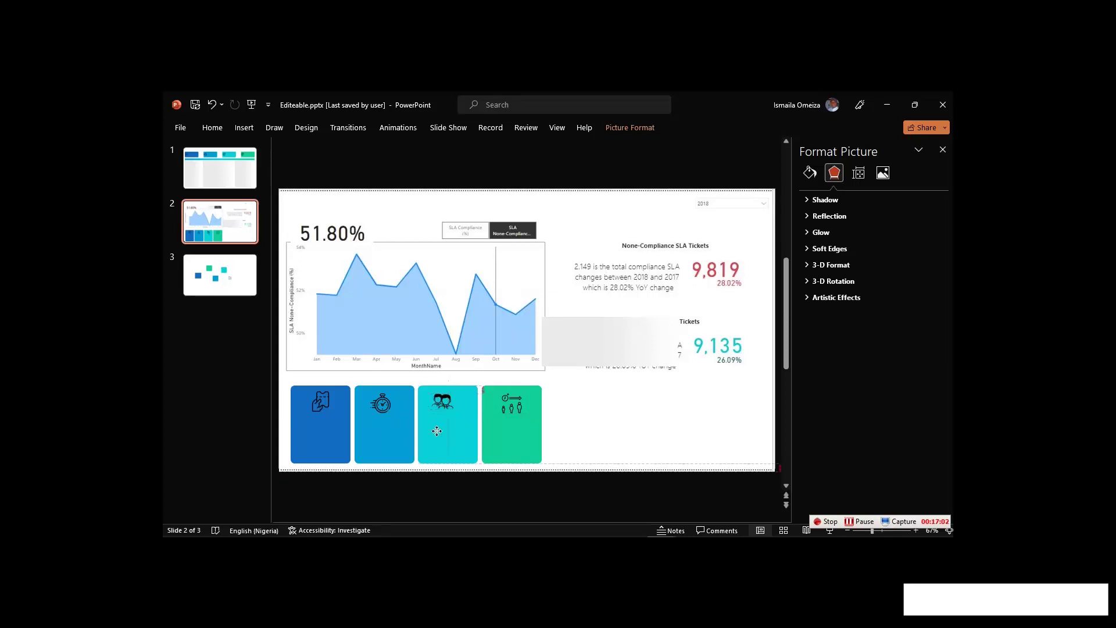
click(435, 406)
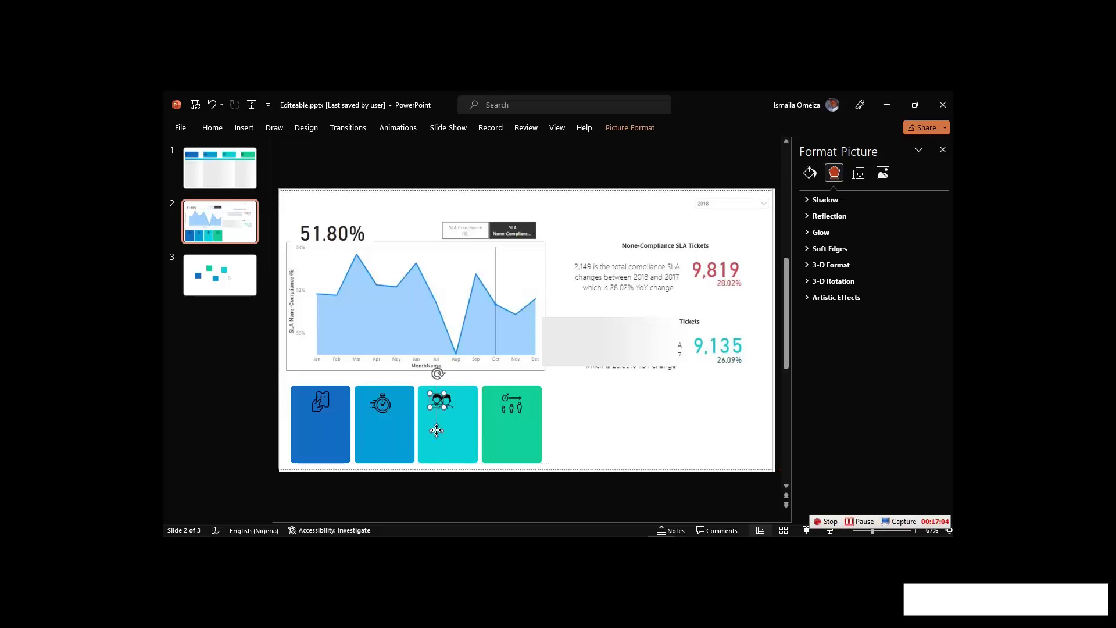
mouse_move(429, 409)
mouse_down()
mouse_move(436, 372)
mouse_move(436, 420)
mouse_up()
key(ctrl+z)
Fine-tune the icon's position on the cyan tile and group the selected objects.
click(454, 429)
click(453, 427)
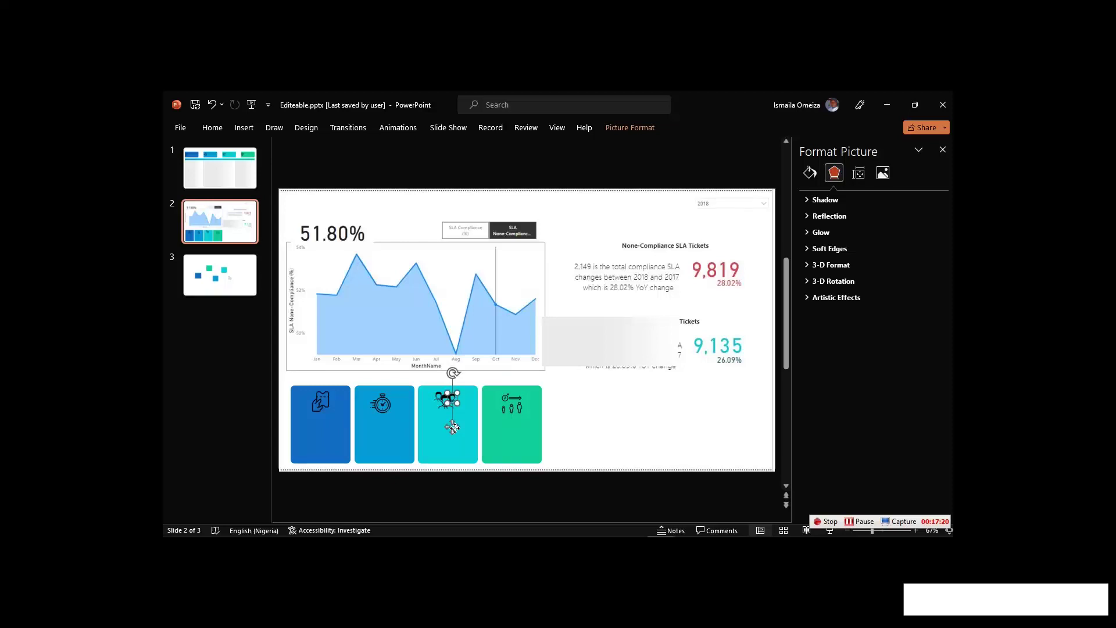
mouse_move(445, 407)
mouse_down()
mouse_move(427, 378)
mouse_move(427, 395)
mouse_up()
click(427, 395)
click(438, 396)
drag(433, 401, 445, 409)
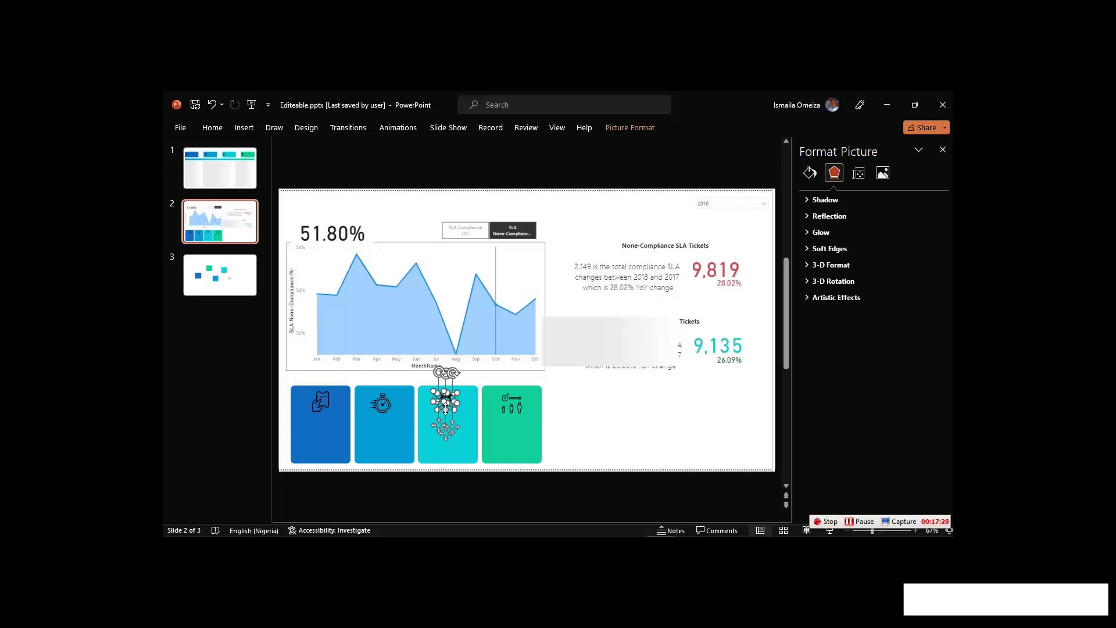
right_click(445, 406)
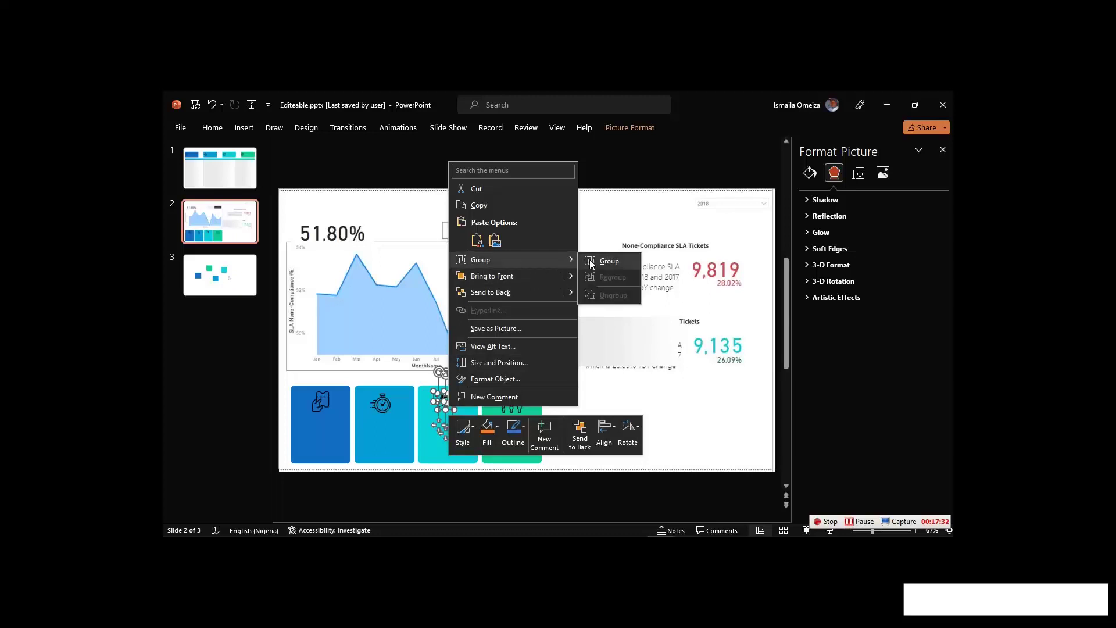
click(590, 261)
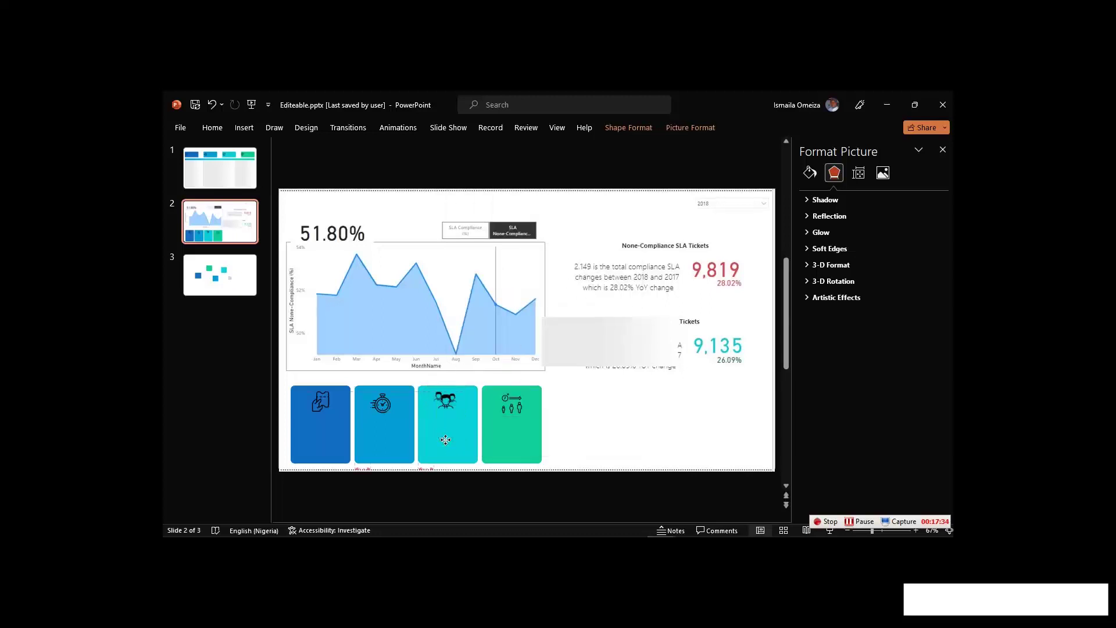
Duplicate the first blue tile, flatten the copy into a thin bar and place it inside that tile.
click(443, 442)
click(326, 450)
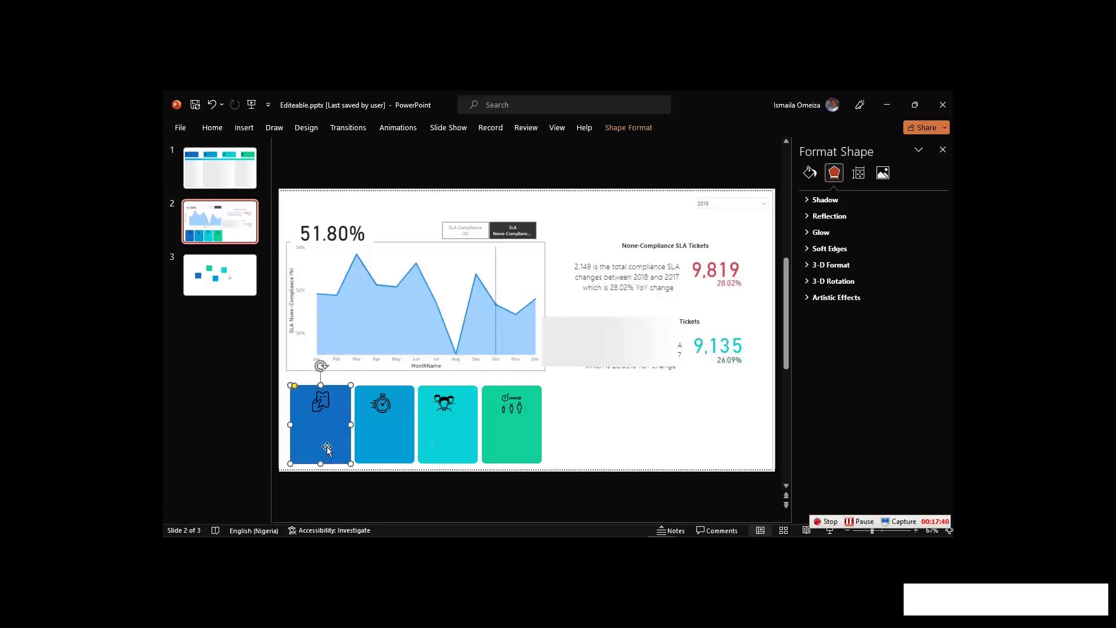
drag(318, 450, 422, 319)
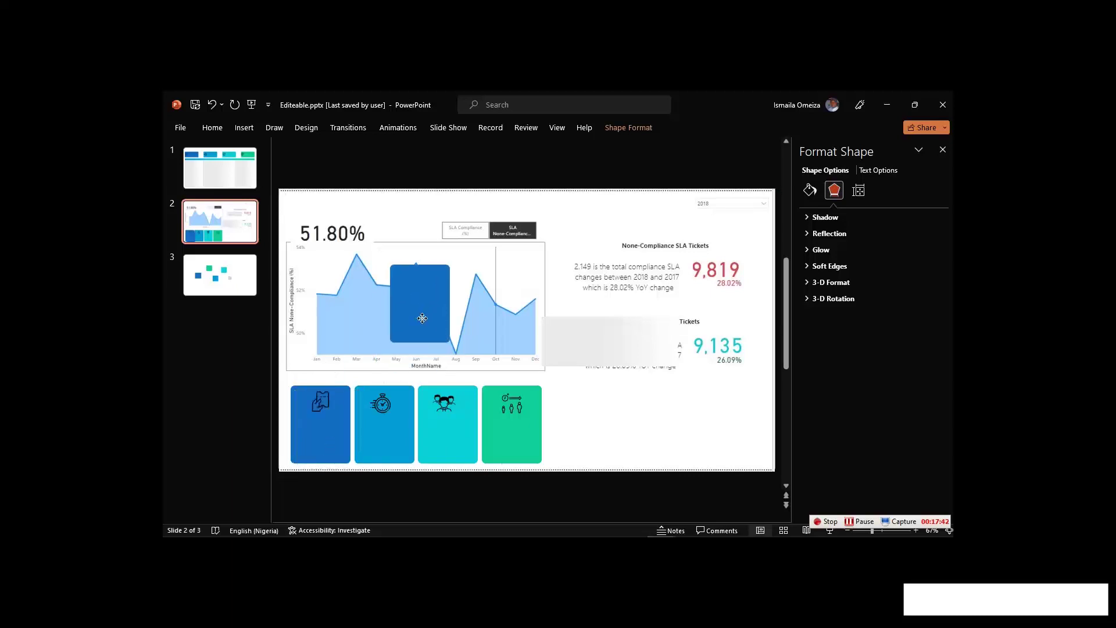
drag(400, 267, 401, 265)
drag(419, 344, 427, 280)
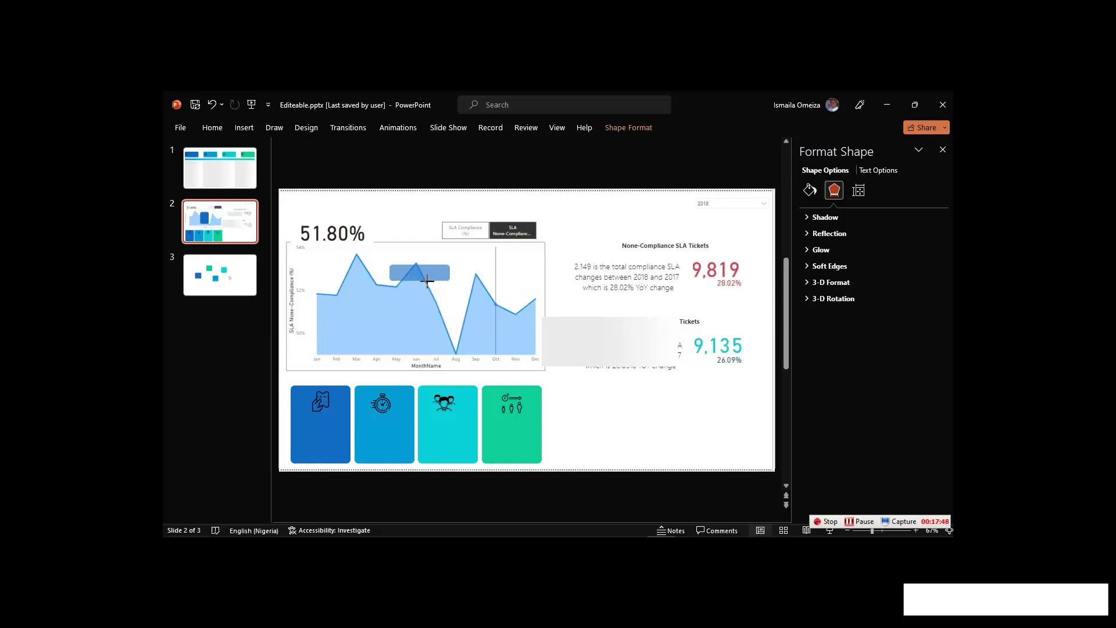
drag(427, 282, 318, 439)
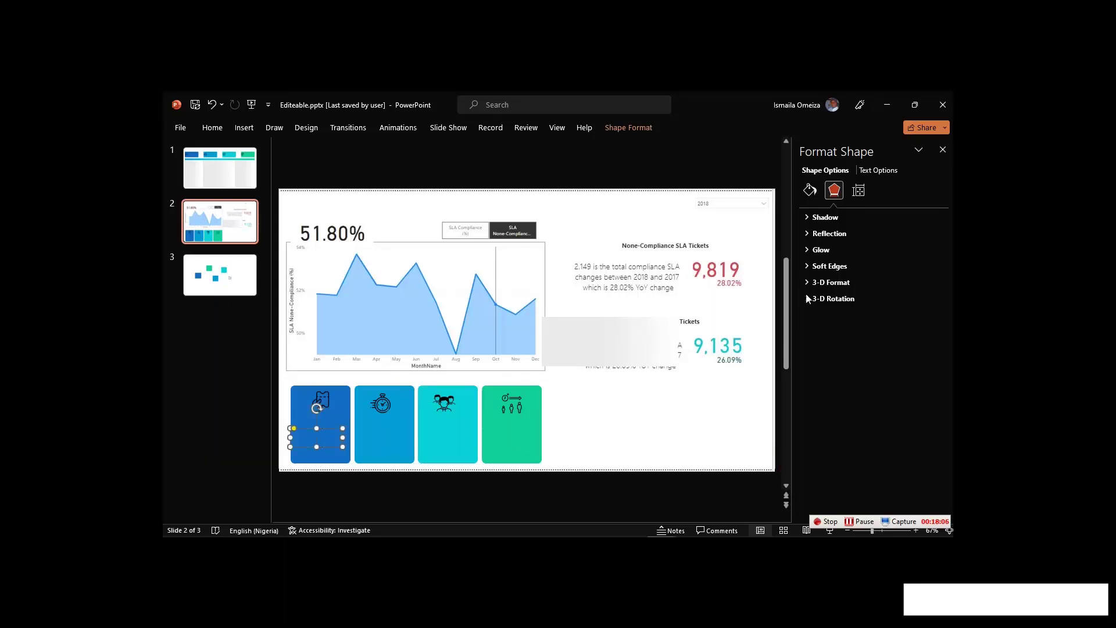
Fill the bar with darker blue RGB 14, 85, 150 through More Colors.
click(813, 190)
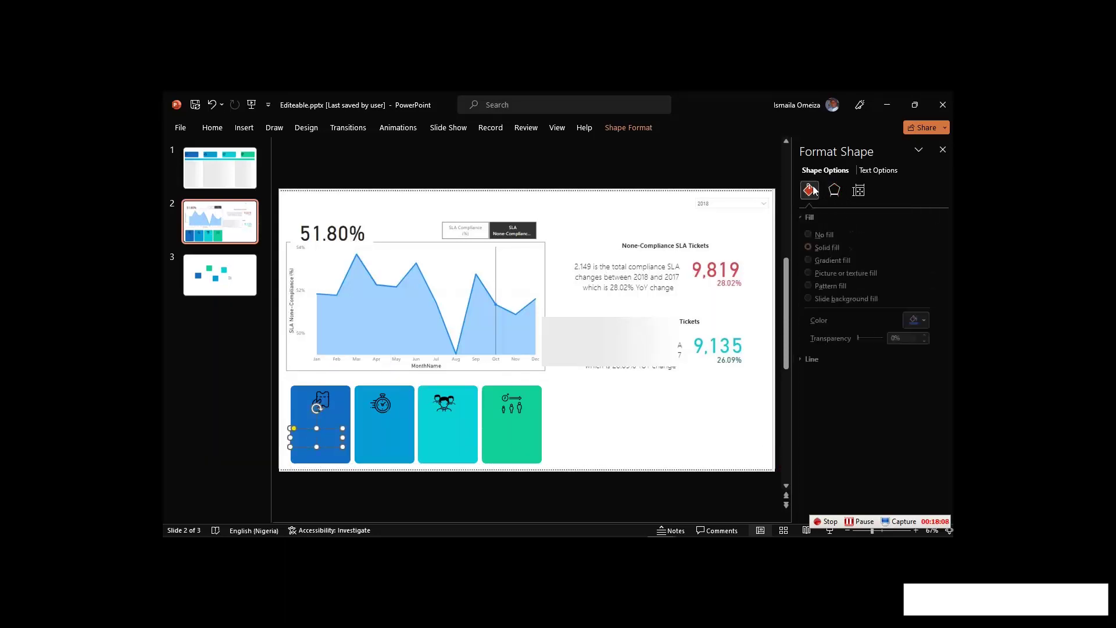
click(928, 320)
click(877, 481)
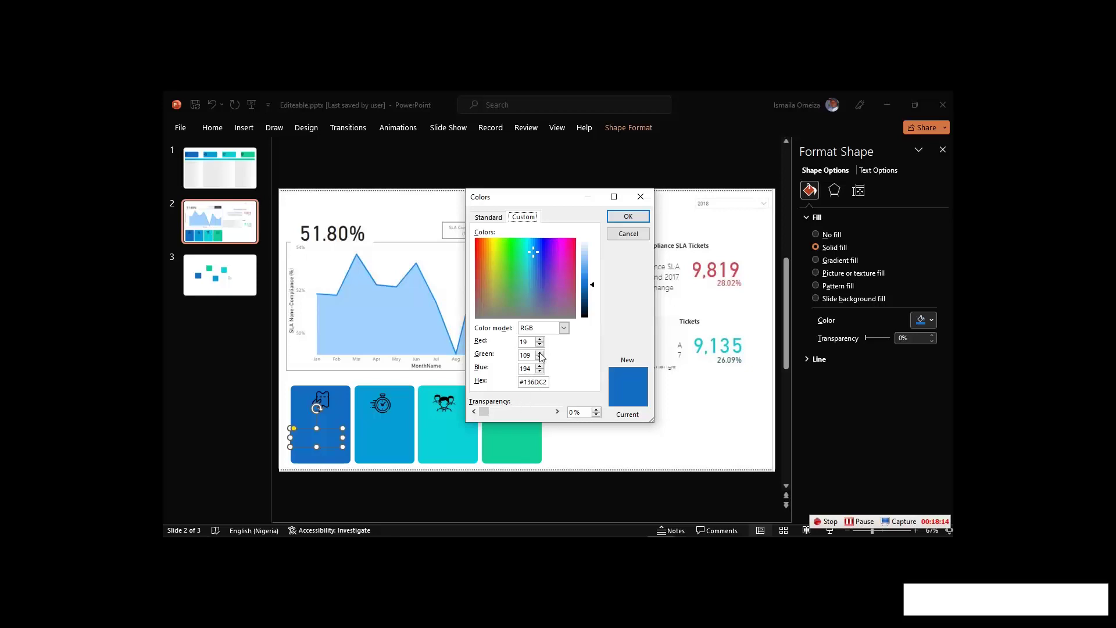
drag(595, 286, 593, 297)
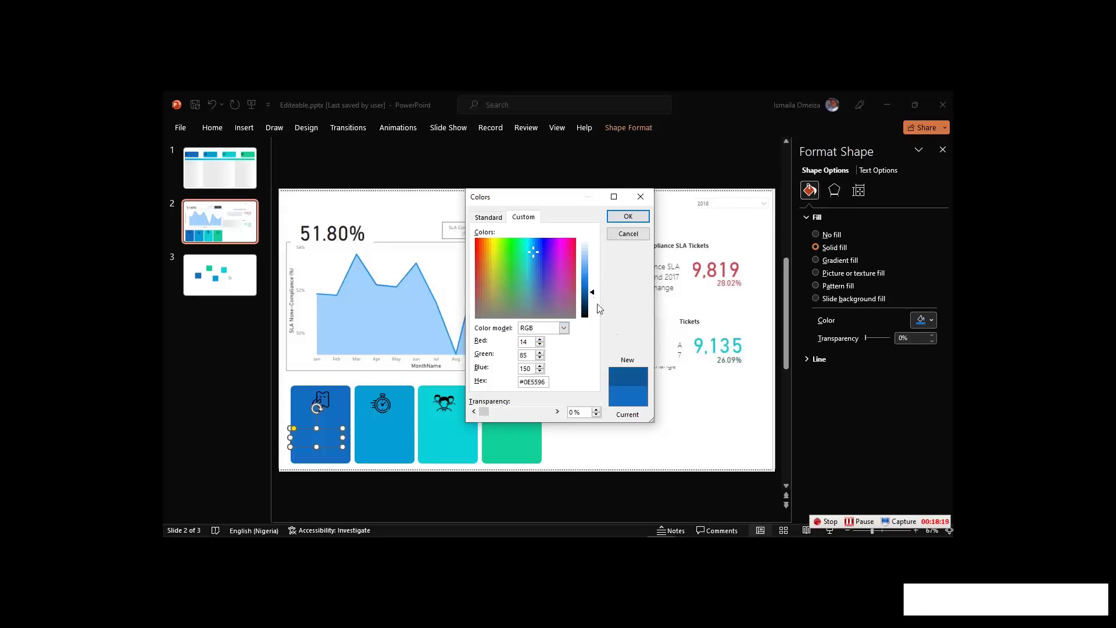
click(628, 216)
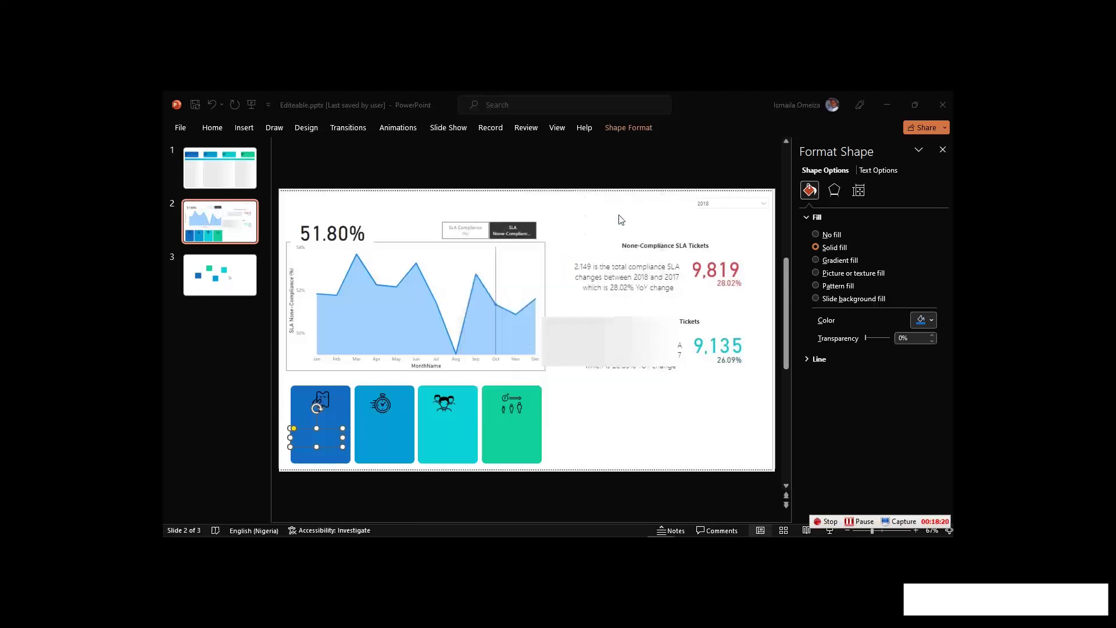
Copy the dark bar onto the second, third and fourth tiles.
drag(329, 445, 331, 440)
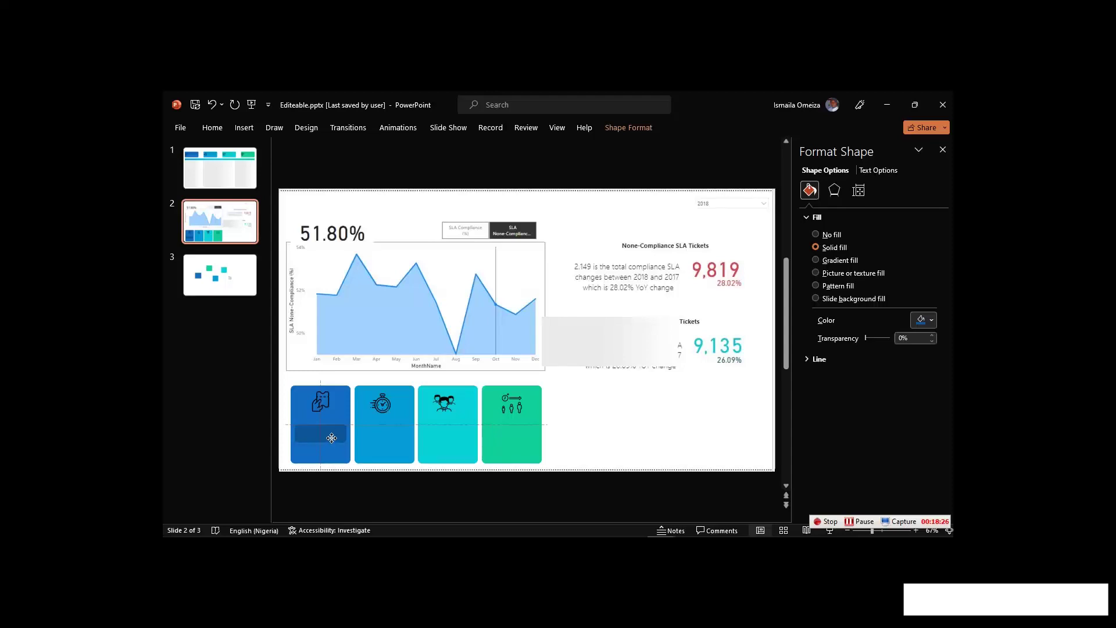
drag(331, 438, 332, 440)
key(ctrl+z)
drag(332, 437, 378, 431)
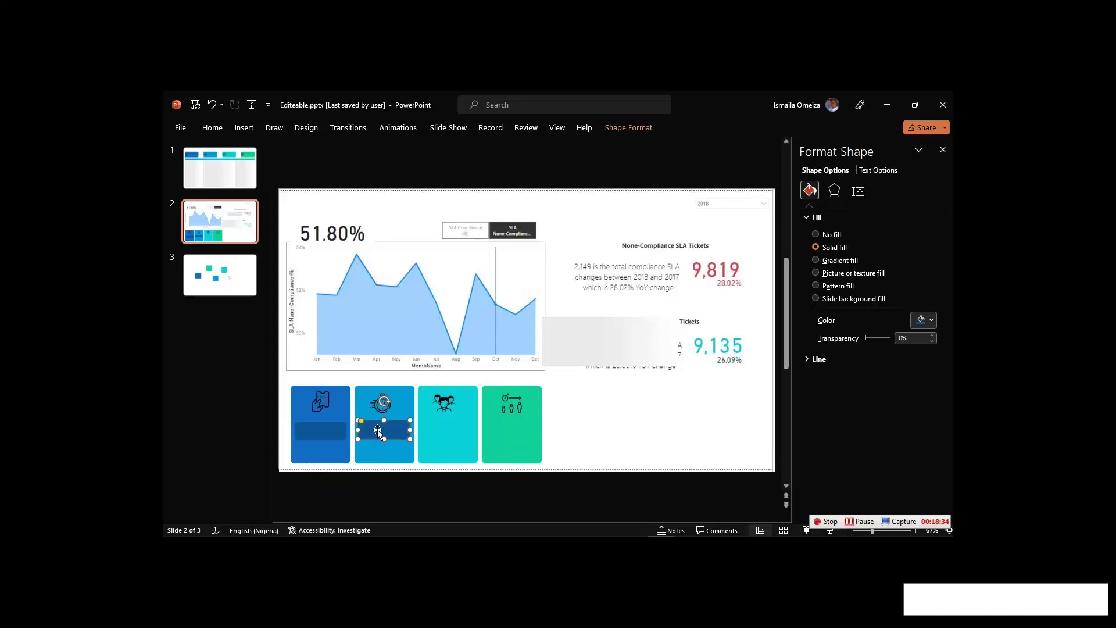
key(ctrl+d)
key(ctrl+d)
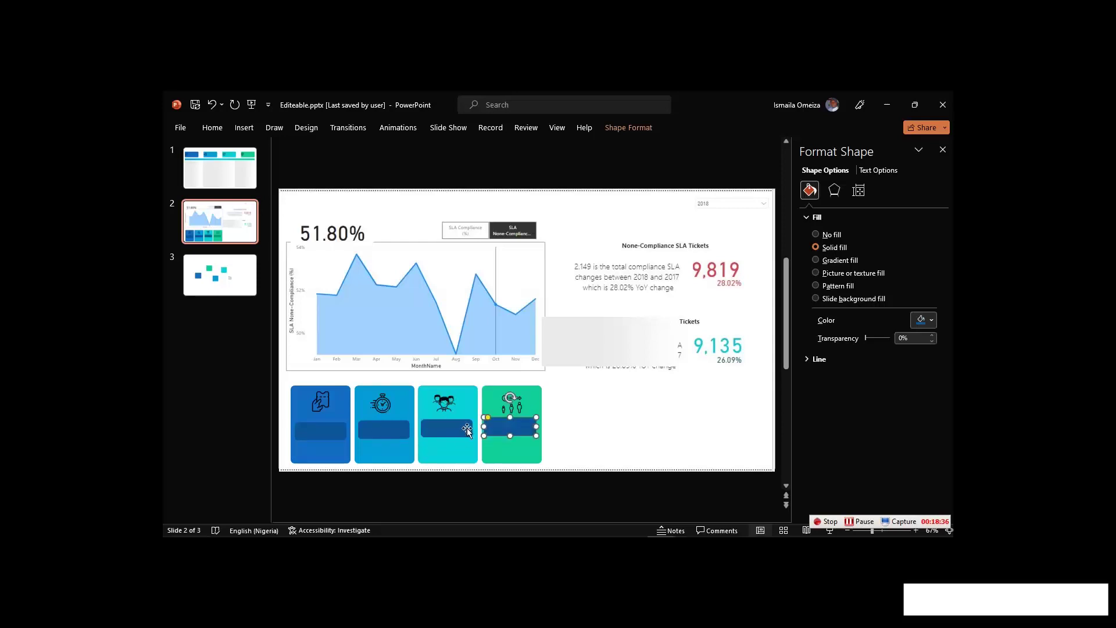
Fill the second card's bar with a darker shade of its own blue.
click(375, 432)
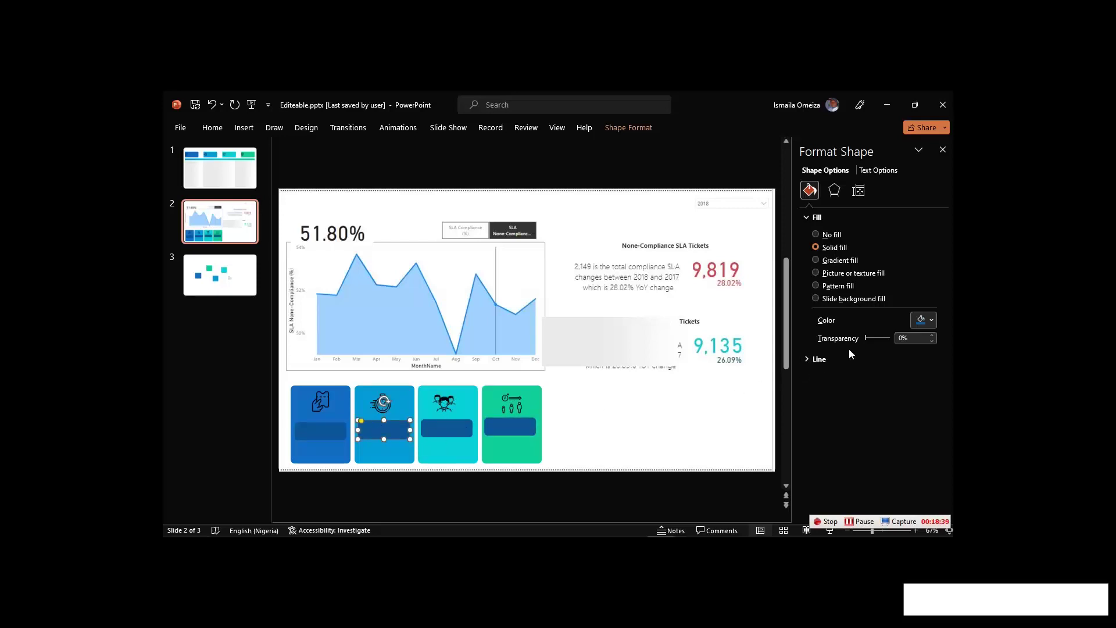
click(921, 324)
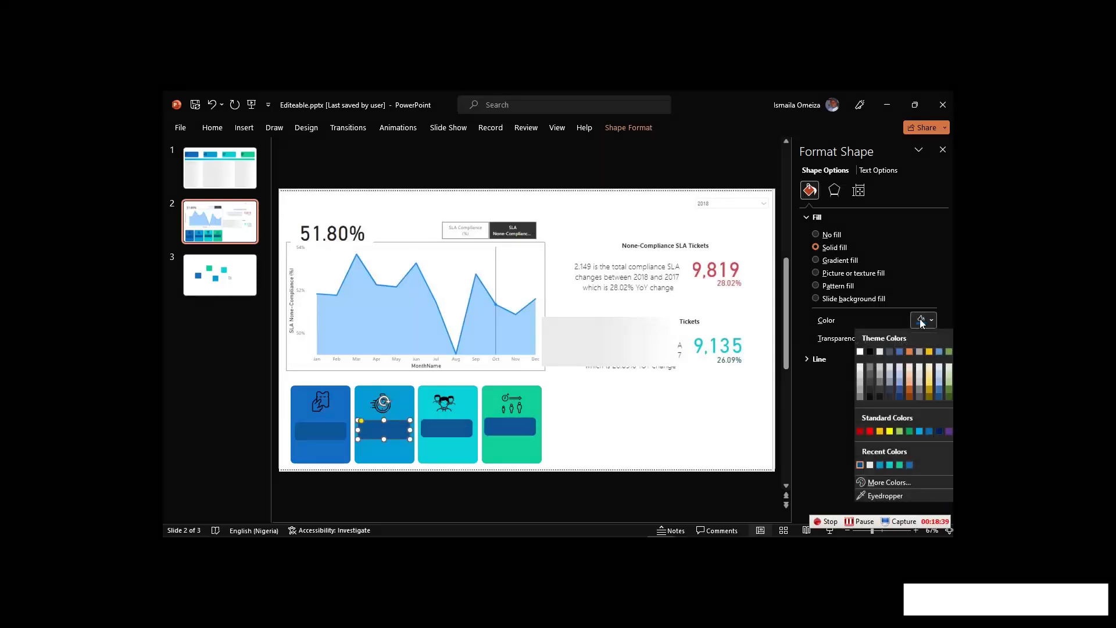
click(873, 496)
click(375, 448)
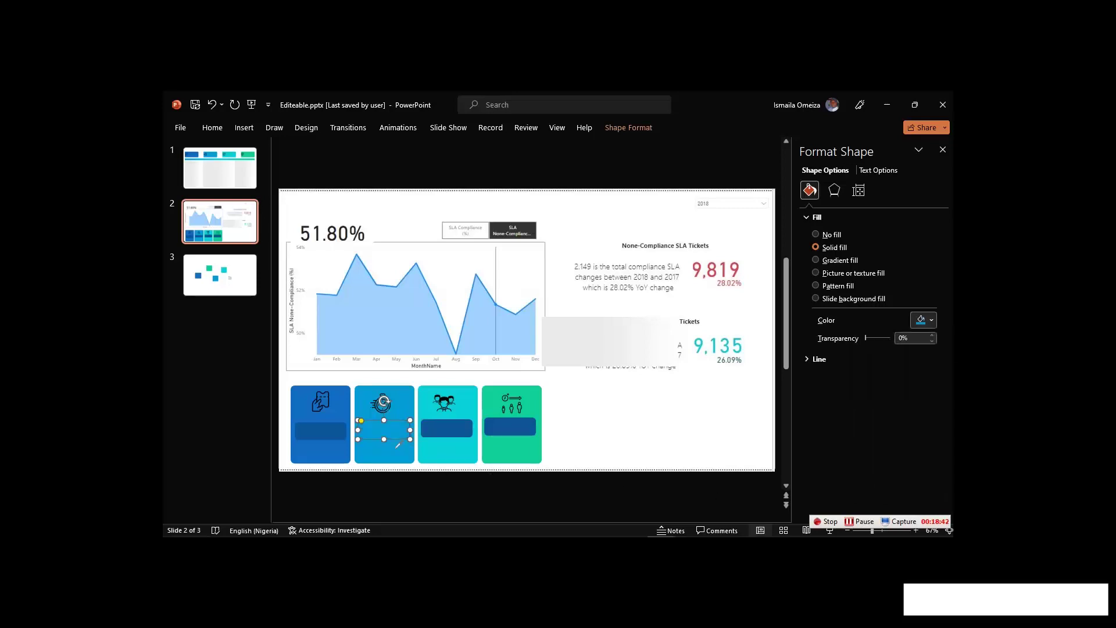
click(924, 321)
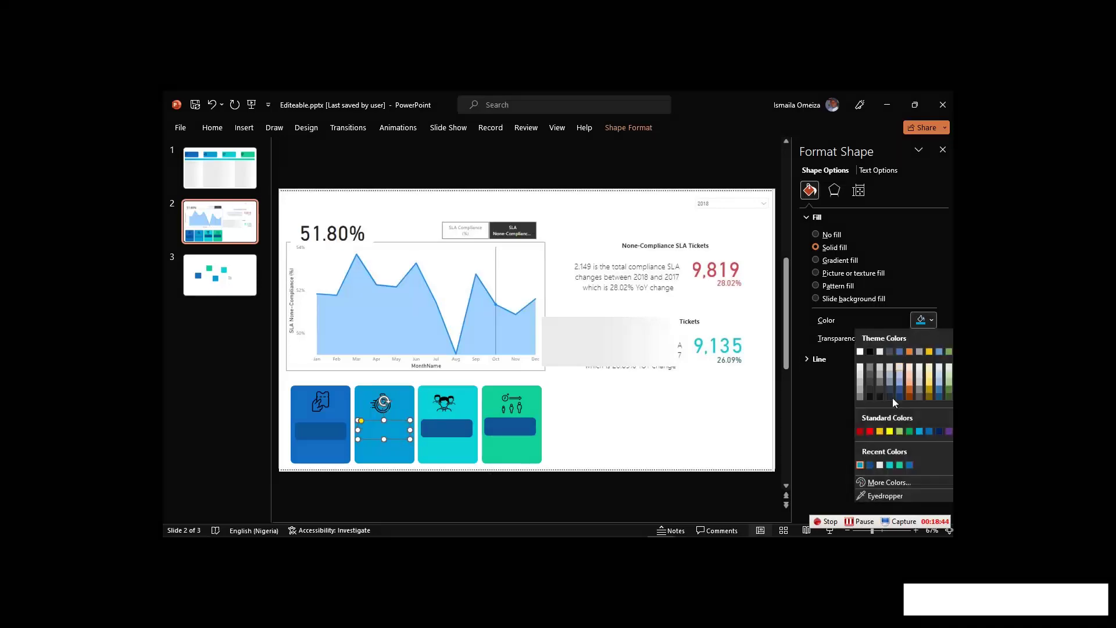
click(882, 480)
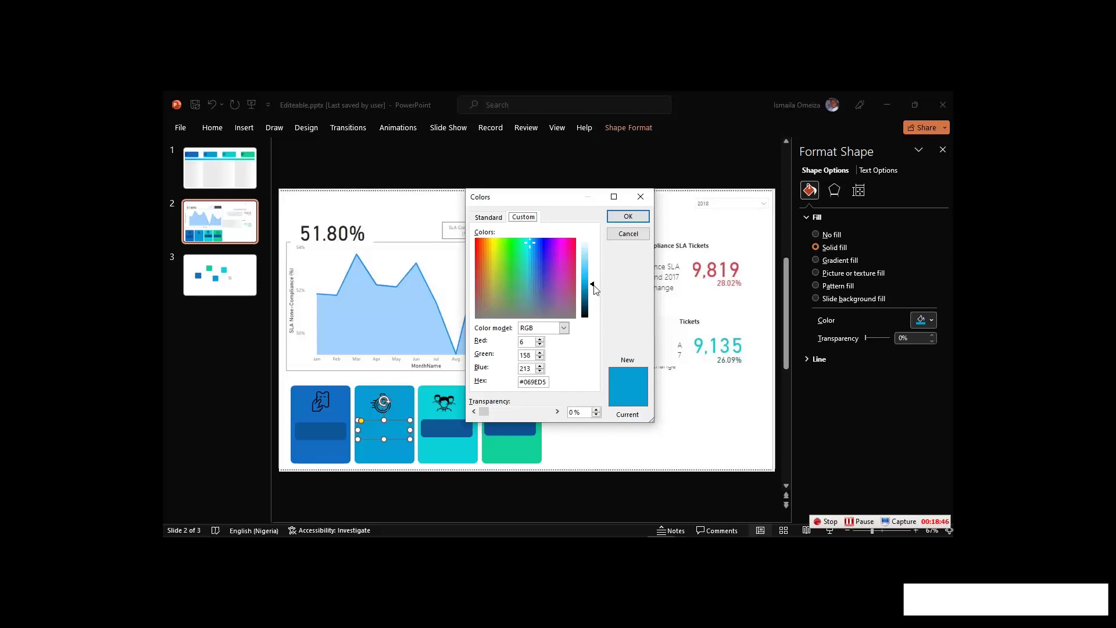
drag(592, 285, 592, 293)
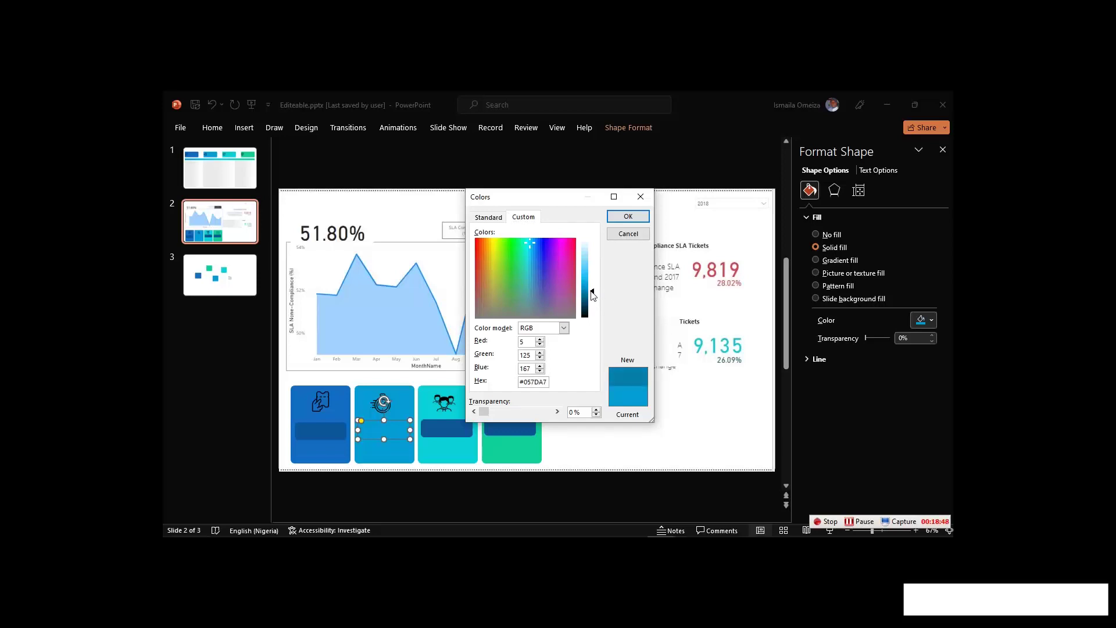
click(636, 218)
Fill the cyan card's bar with a darker shade of its teal.
click(469, 421)
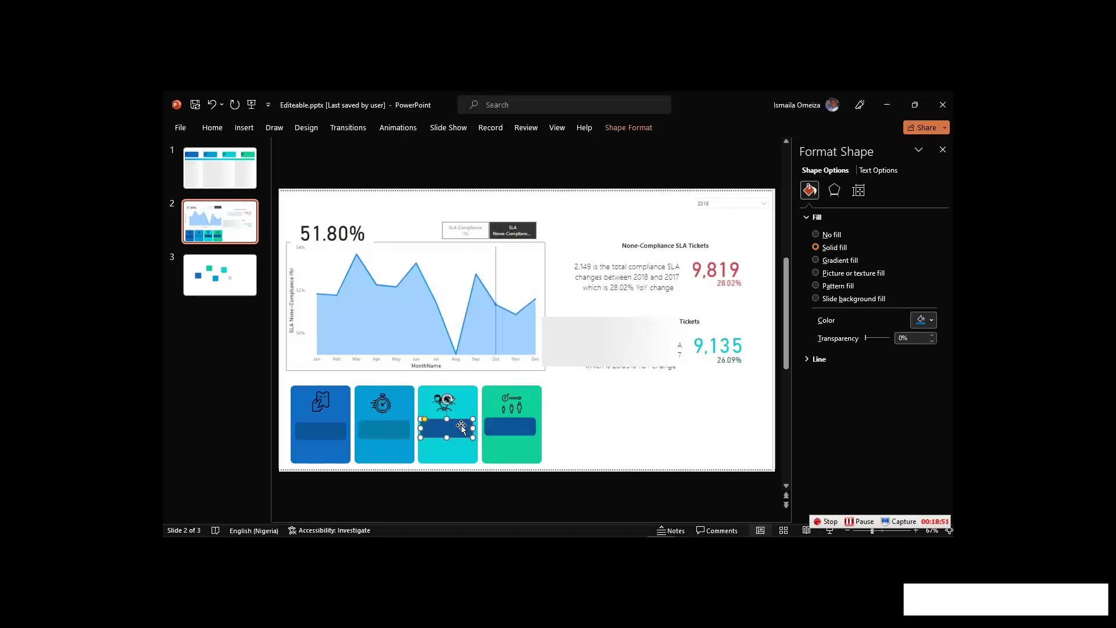
click(930, 321)
click(884, 497)
click(469, 456)
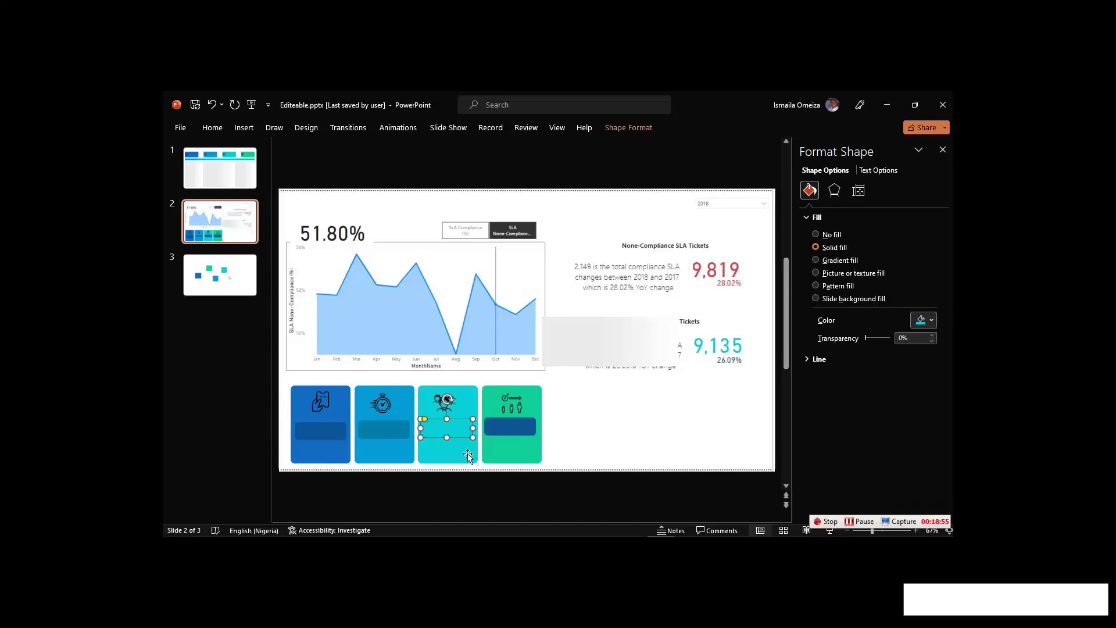
click(930, 321)
click(871, 483)
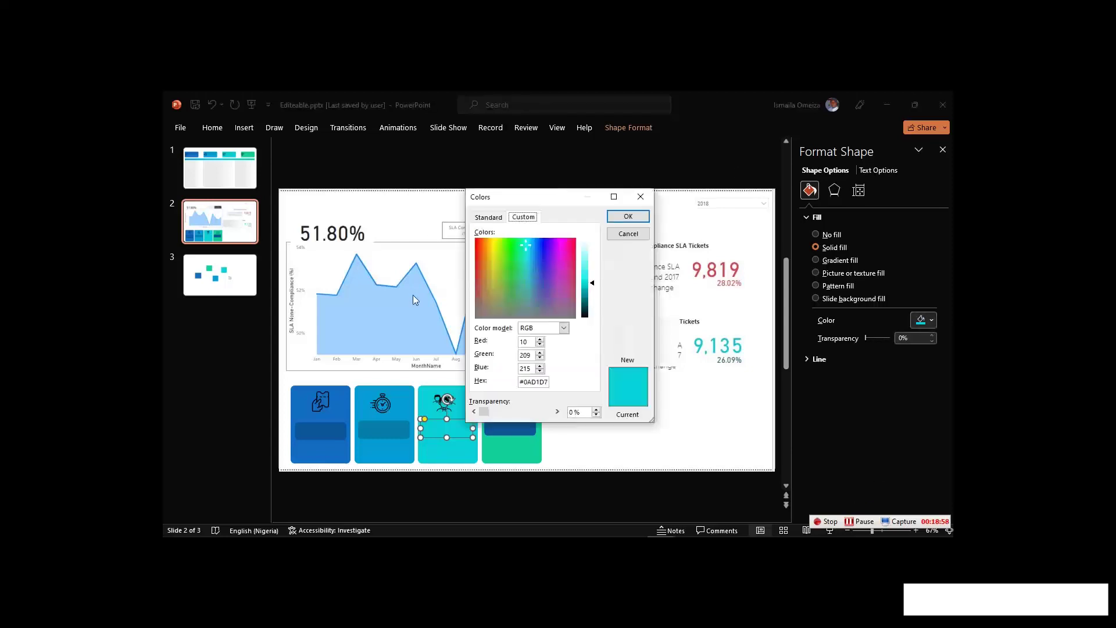
drag(593, 285, 593, 294)
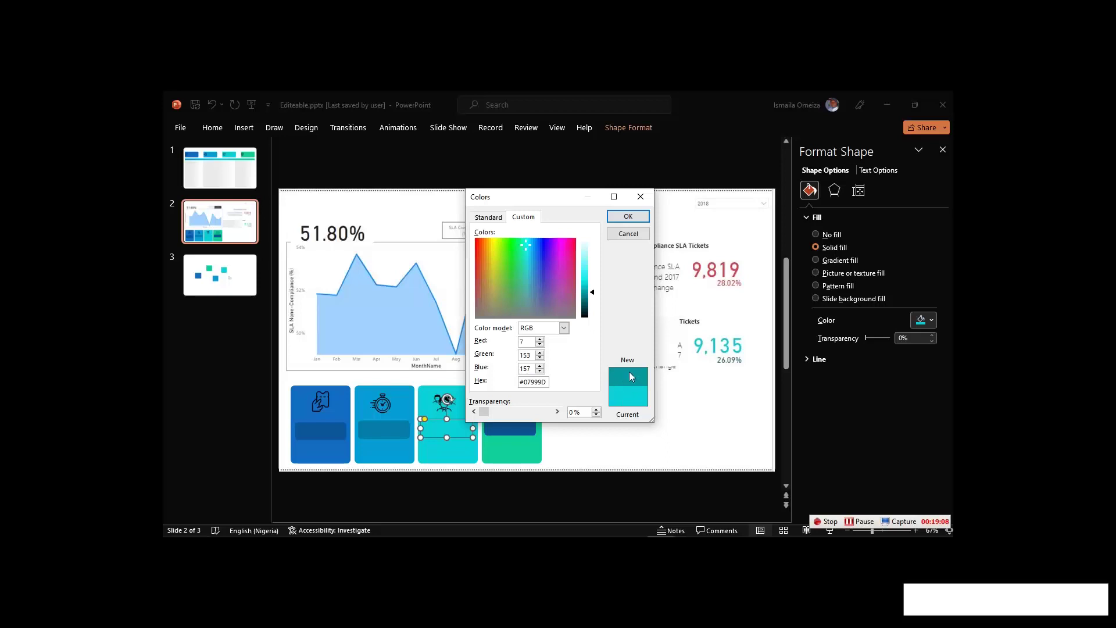
click(628, 216)
Fill the green card's bar with darker green #0B936F, then begin selecting the bars.
click(517, 424)
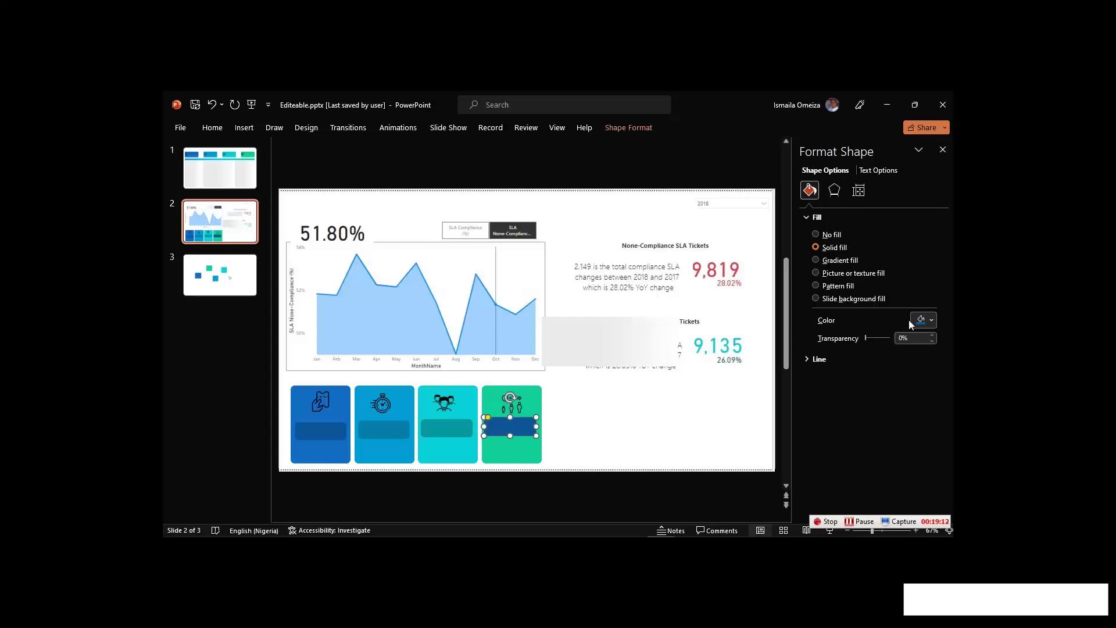
click(930, 320)
click(885, 496)
click(521, 448)
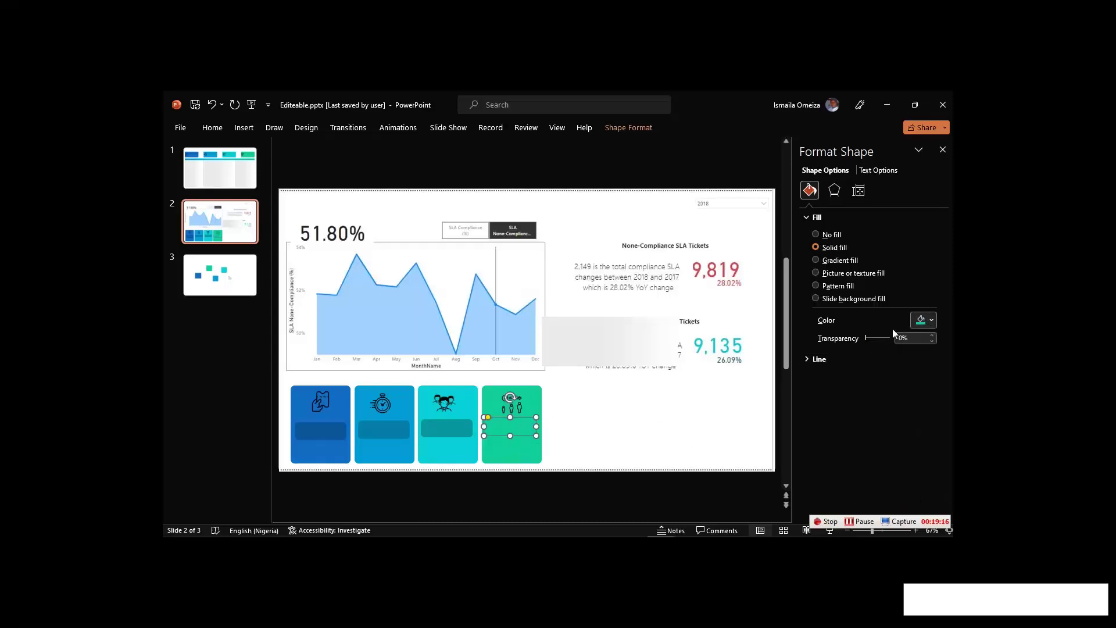
click(930, 320)
click(899, 486)
drag(593, 286, 591, 298)
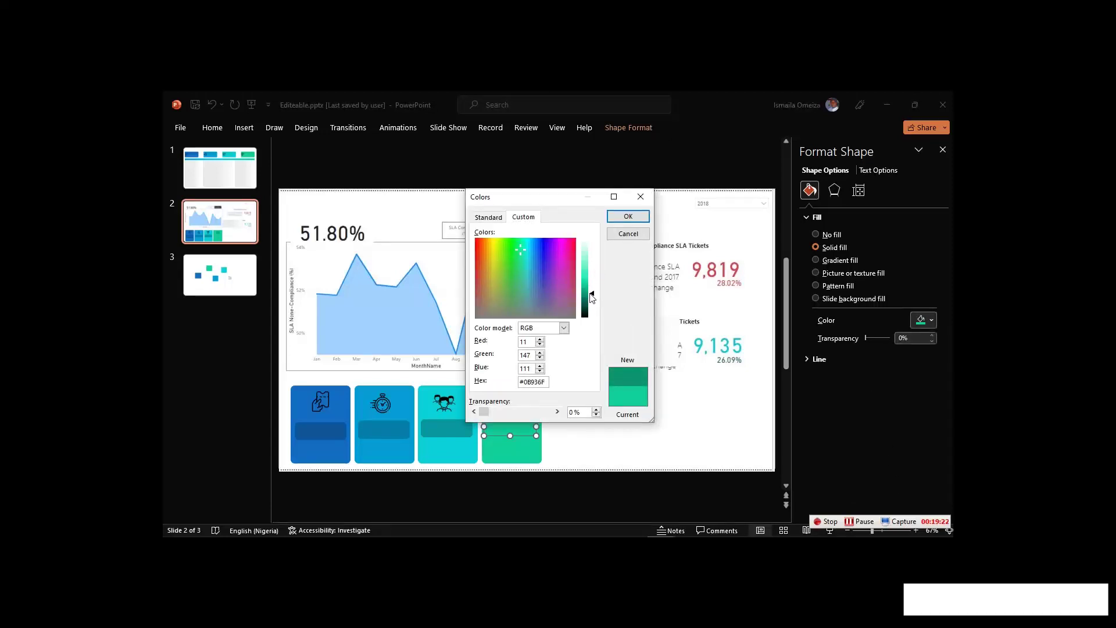
click(628, 216)
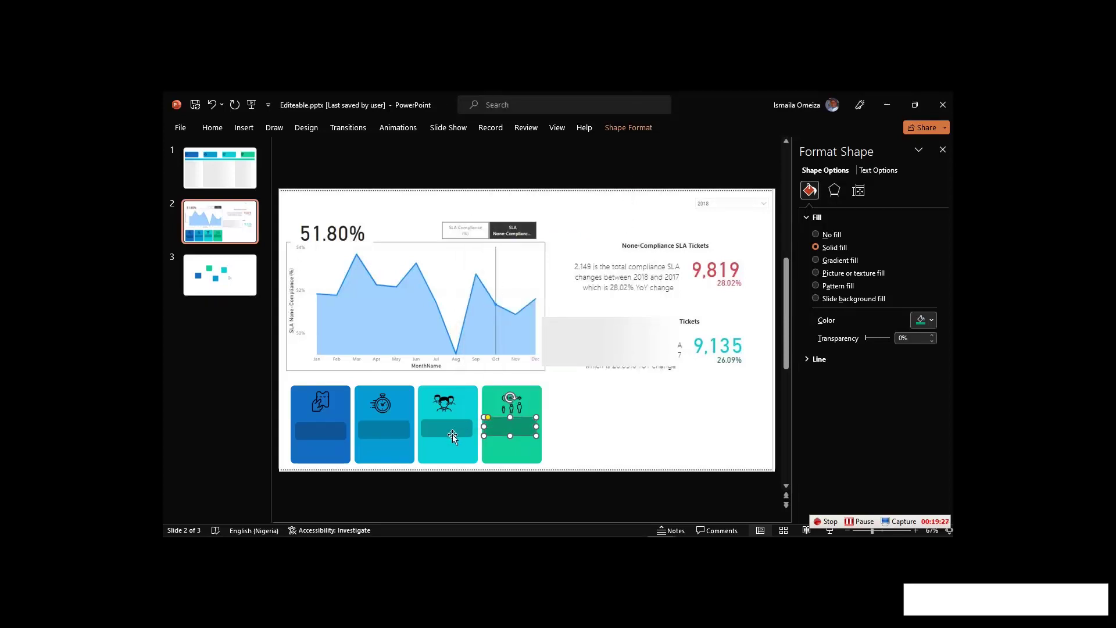
shift+click(455, 429)
shift+click(372, 428)
Top-align all four inner bars with Align Top.
shift+click(320, 430)
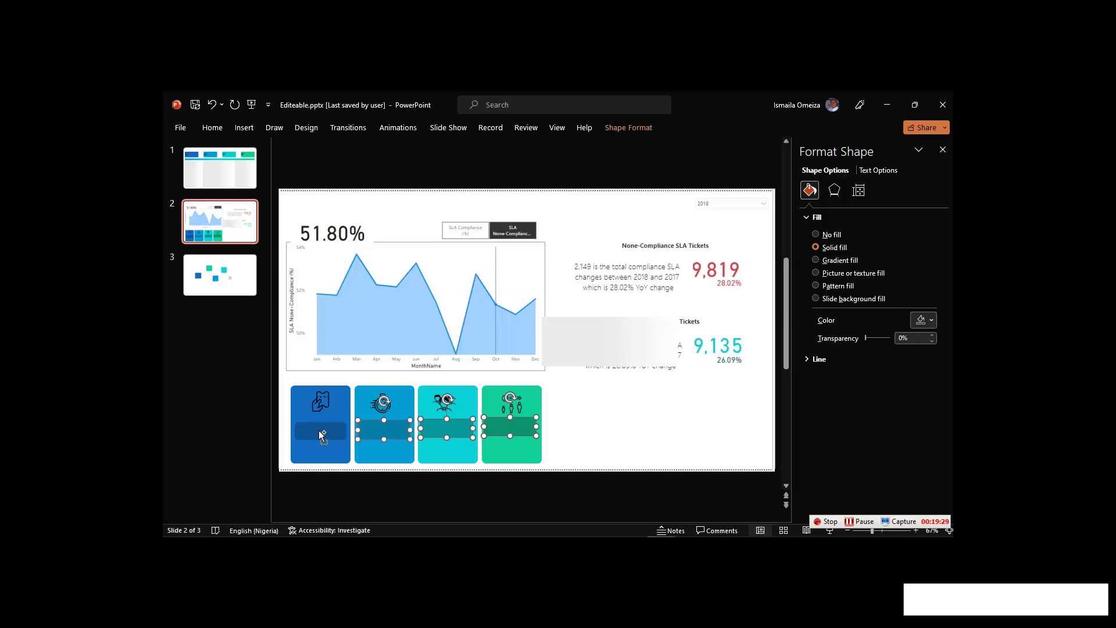
click(625, 127)
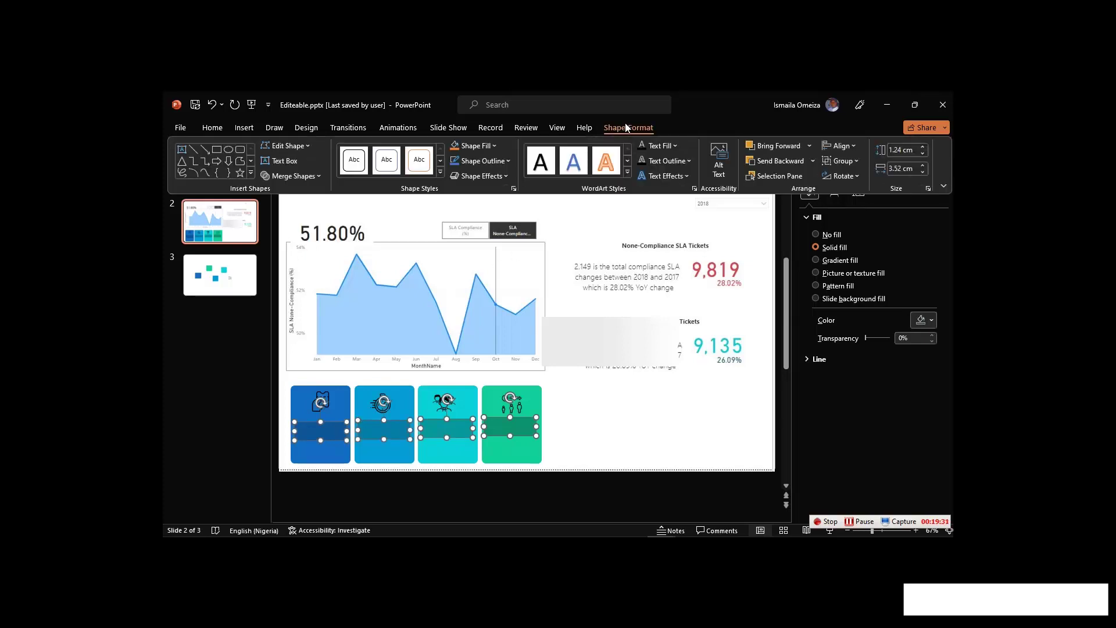
click(828, 143)
click(863, 215)
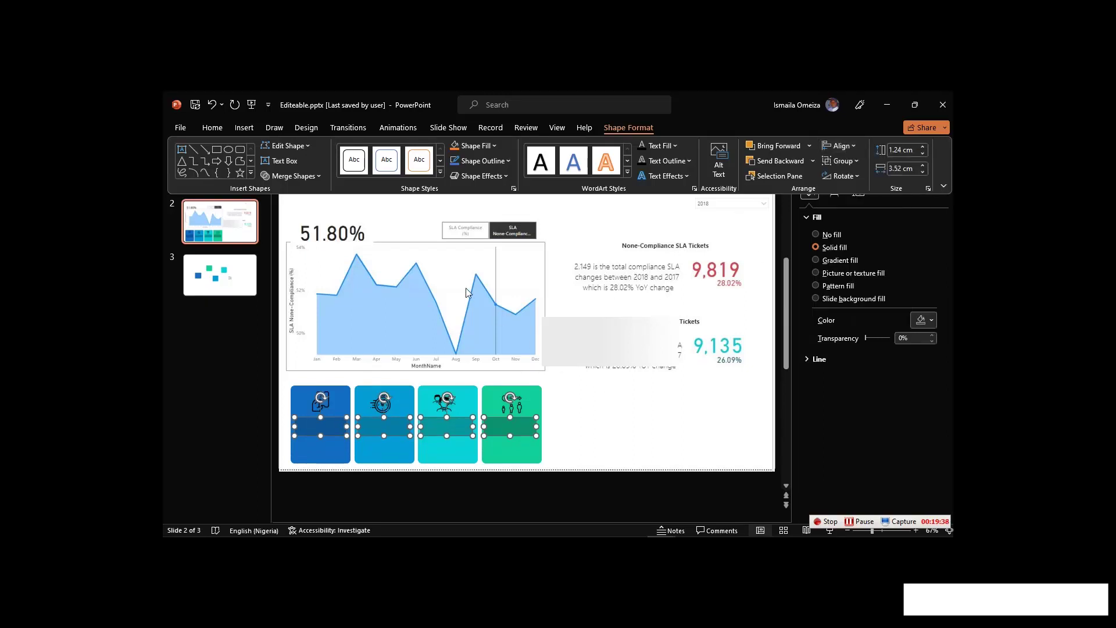
click(538, 414)
Centre the green card's bar horizontally within its card.
click(515, 431)
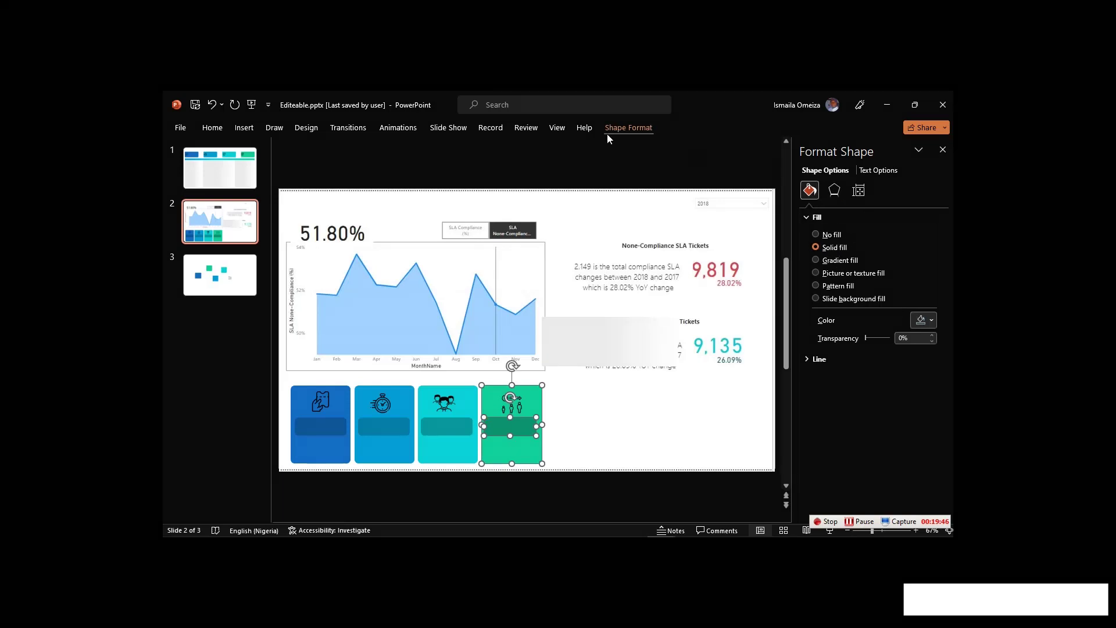
click(642, 127)
click(840, 146)
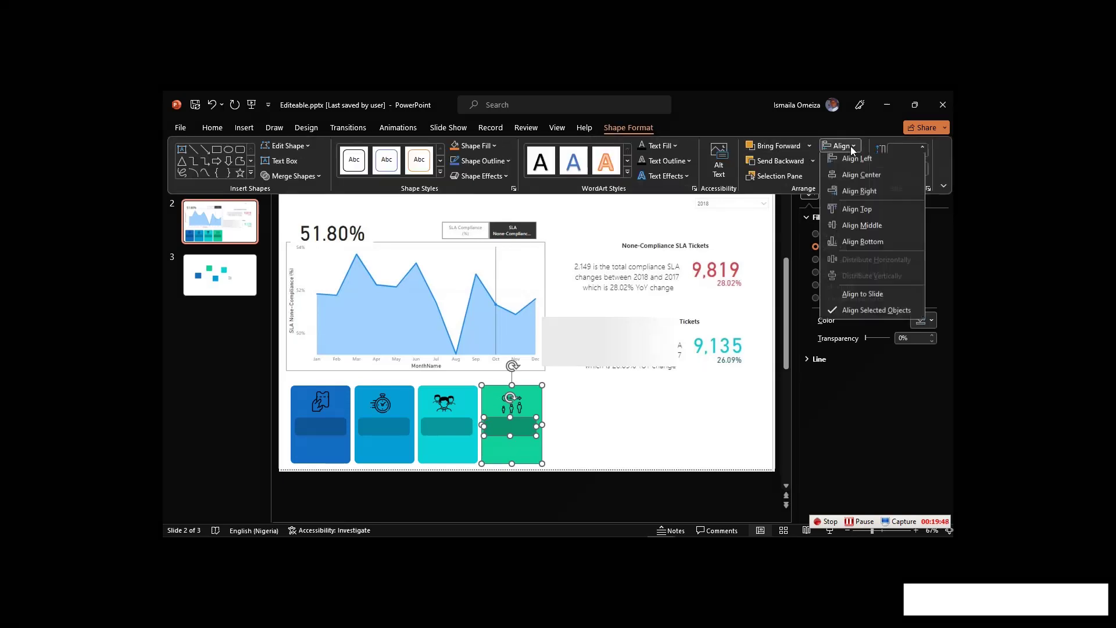
click(869, 180)
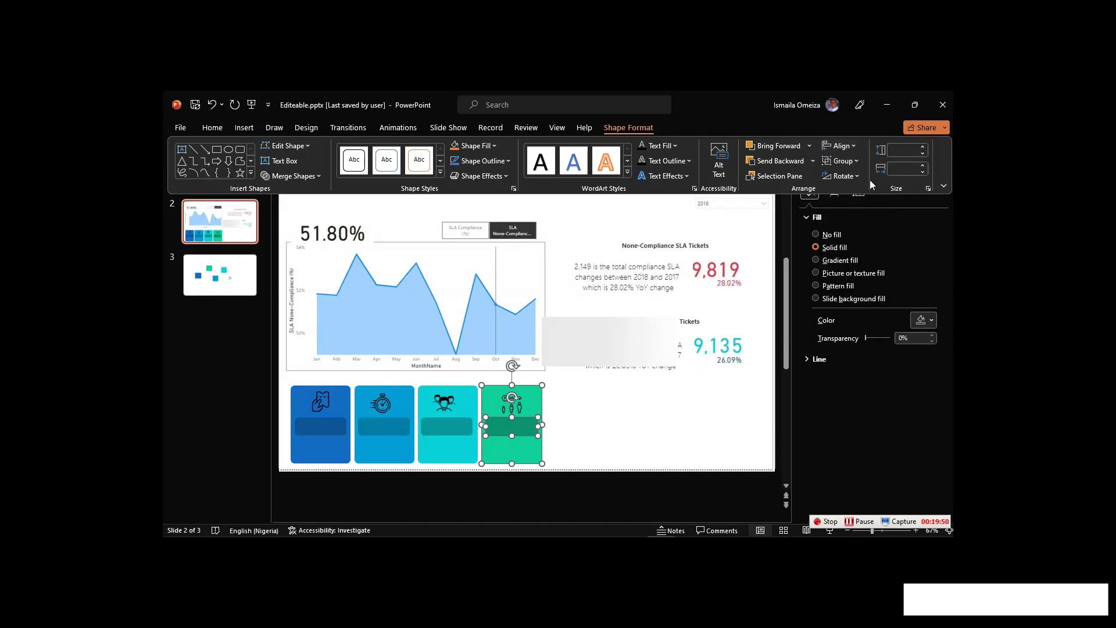
Centre the cyan card's bar horizontally within its card.
click(455, 427)
click(451, 428)
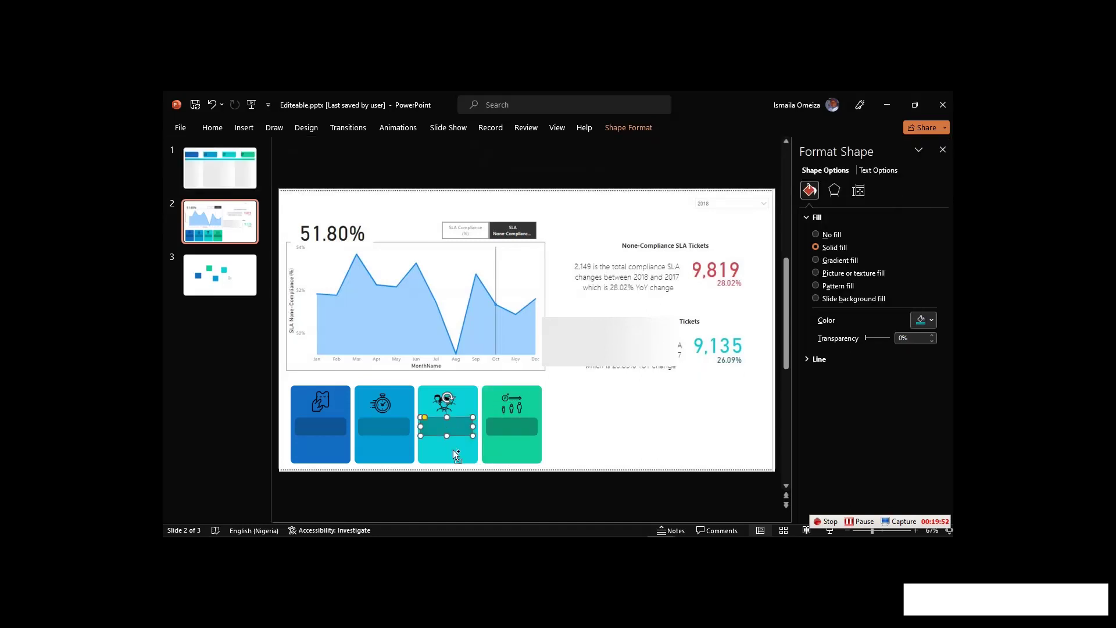
click(631, 129)
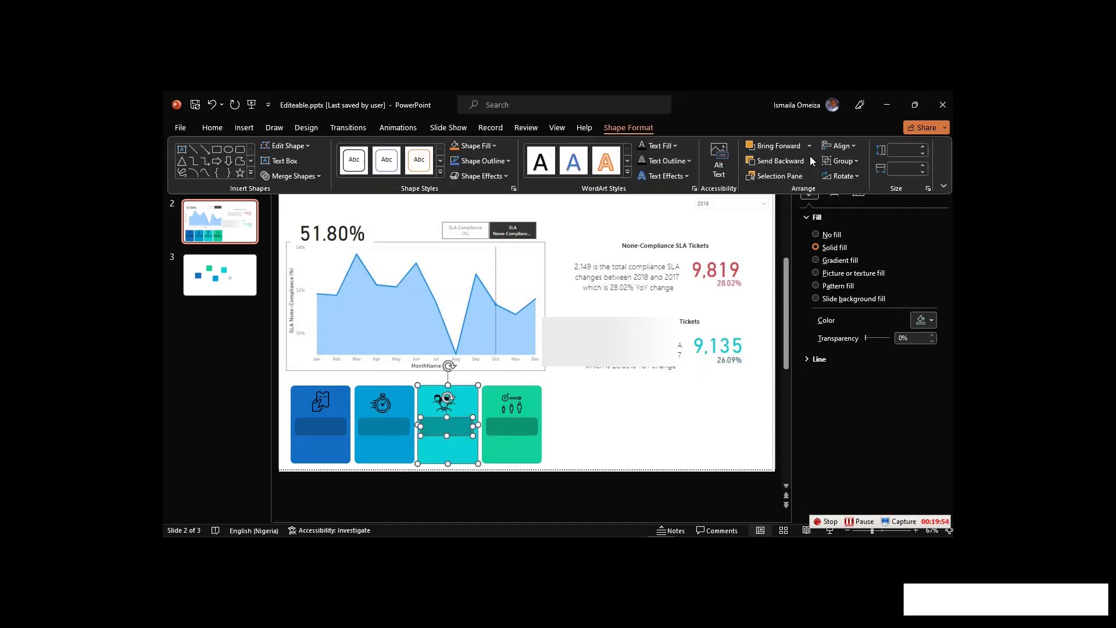
click(844, 146)
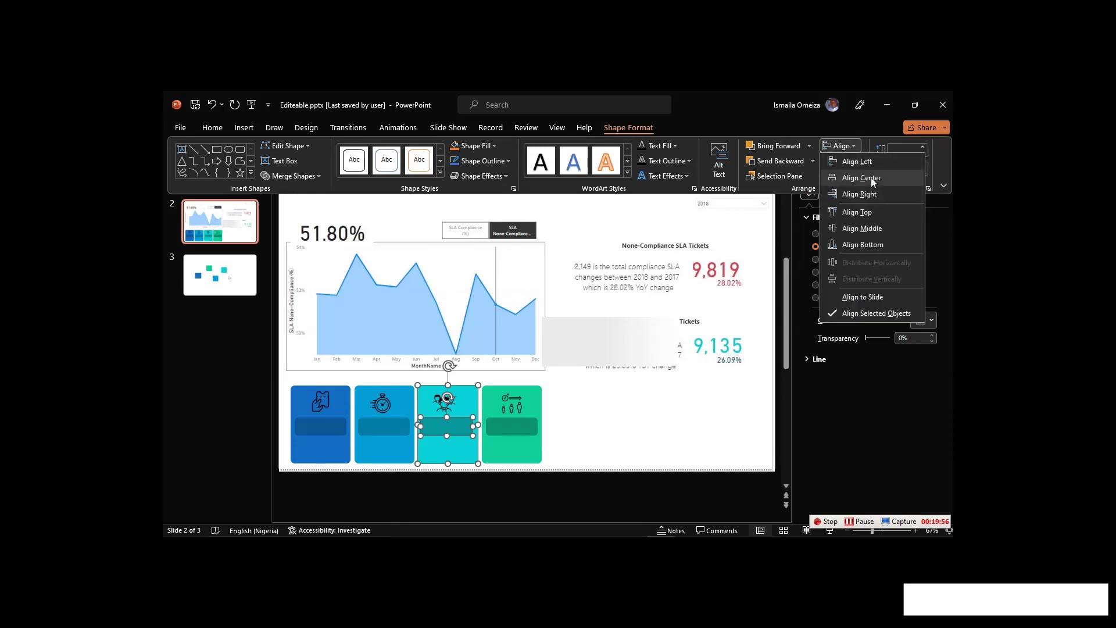
click(870, 177)
Centre the second card's bar horizontally within its card.
click(380, 428)
click(383, 427)
click(634, 126)
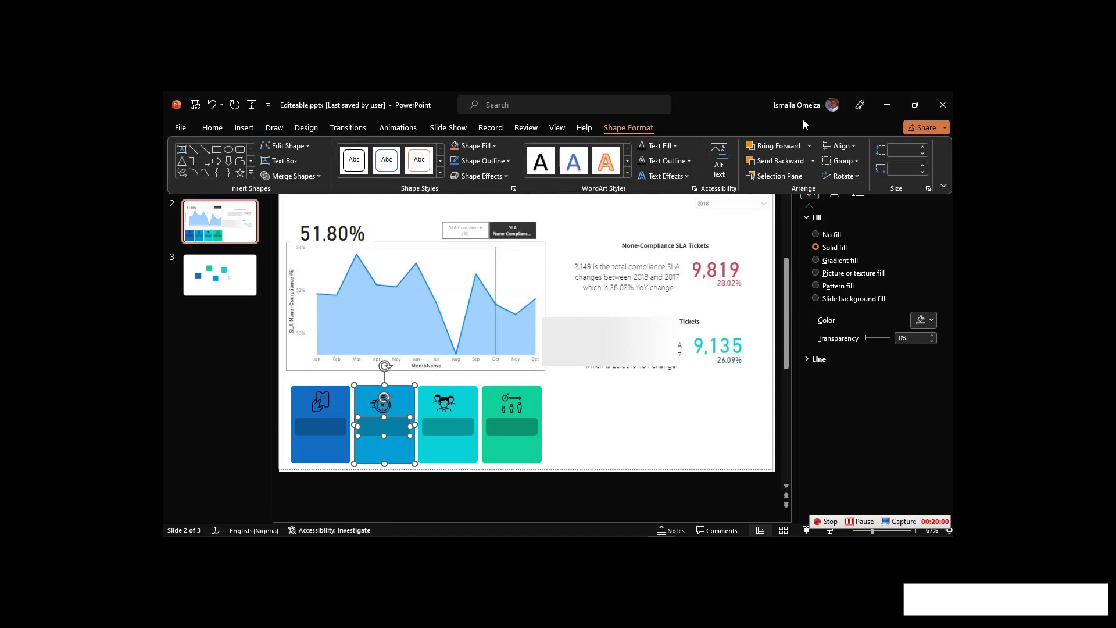
click(845, 145)
click(863, 176)
Centre the first card's bar within its card and clear the selection.
click(309, 427)
click(308, 427)
click(627, 127)
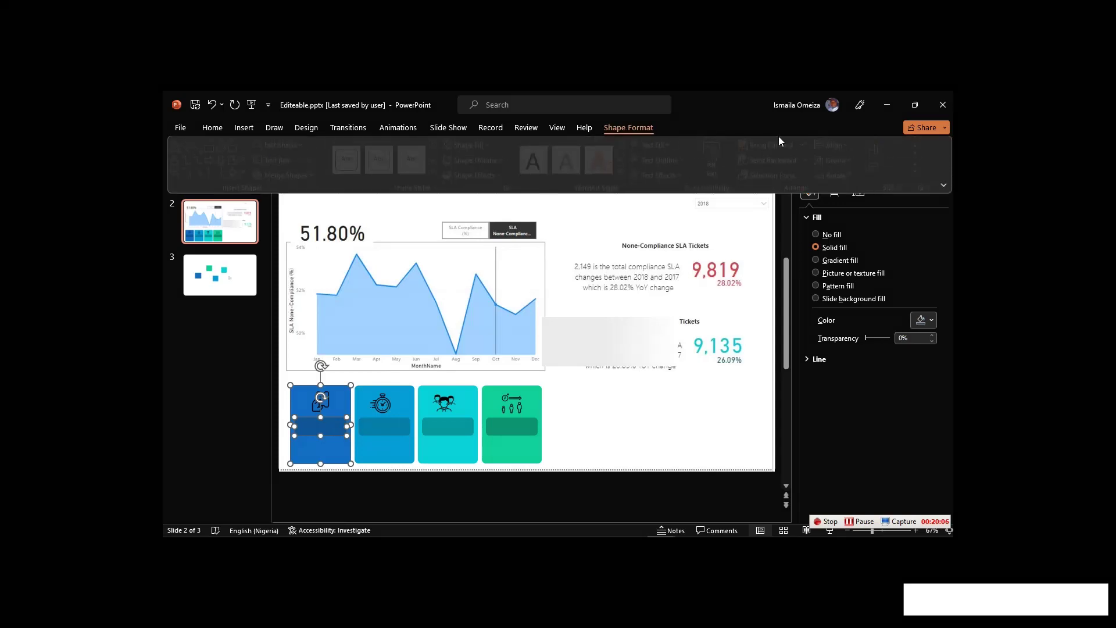
click(843, 146)
click(867, 179)
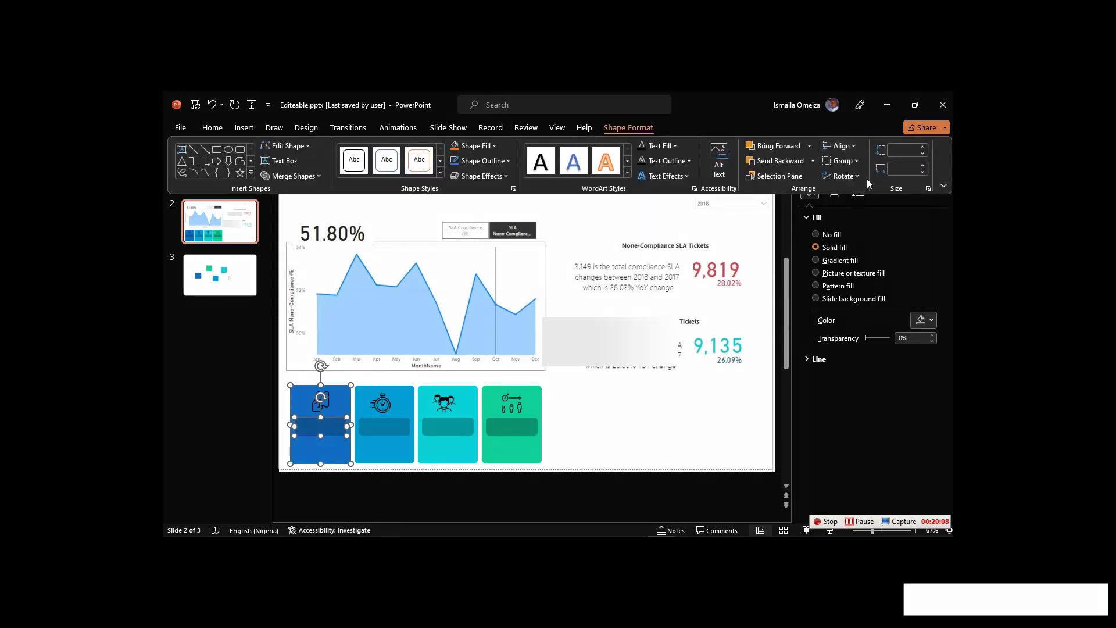
click(632, 227)
click(632, 220)
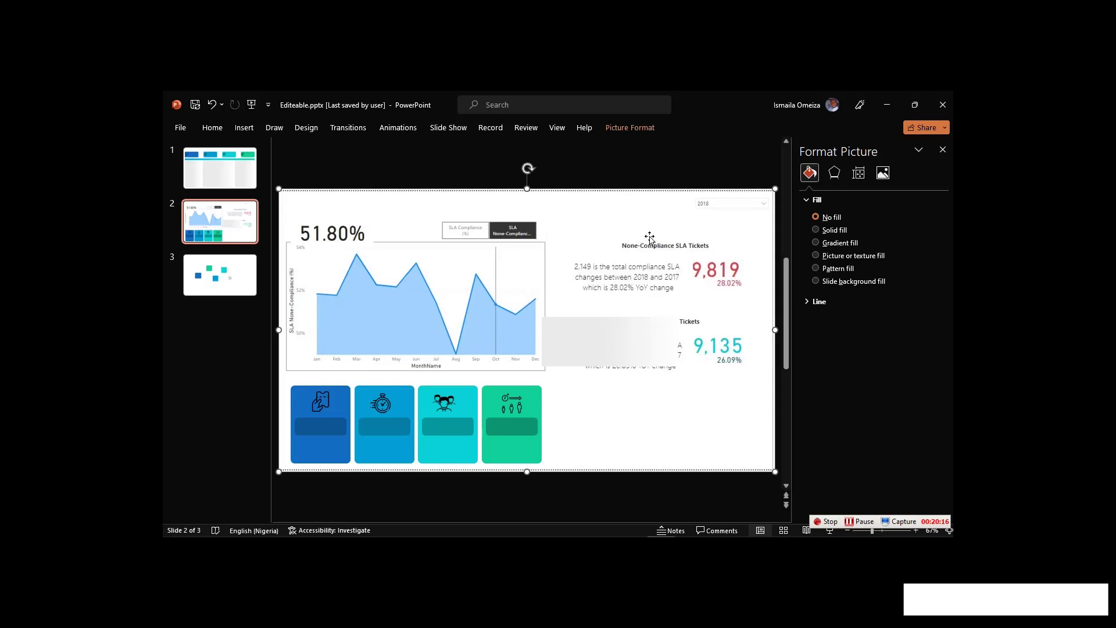
Move the grey gradient rectangle to the top left and stretch it over the chart.
click(596, 336)
drag(596, 336, 329, 231)
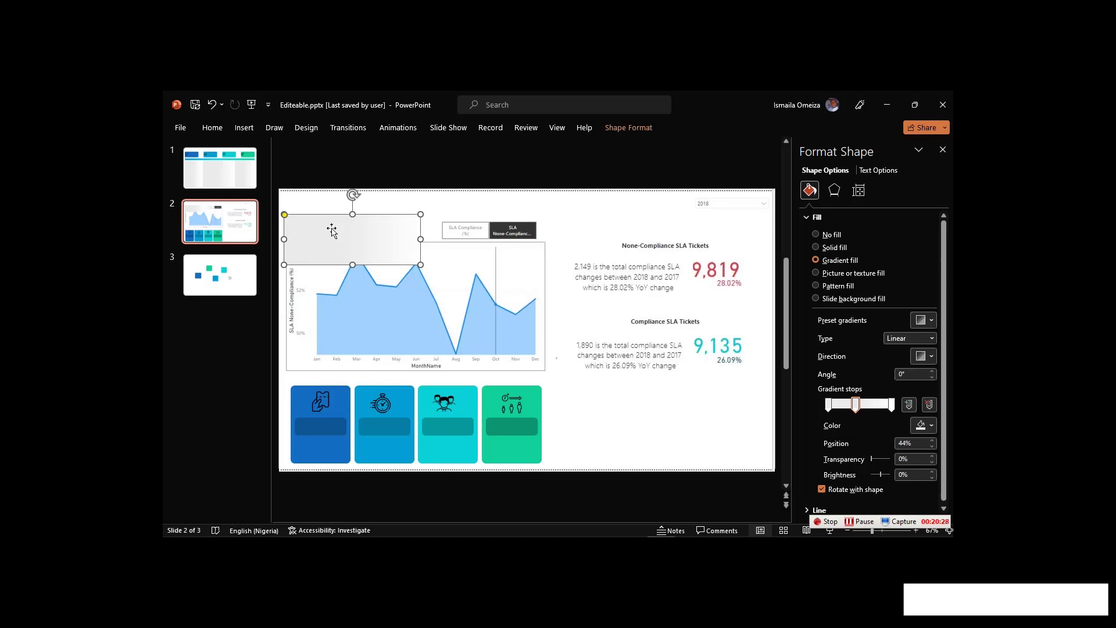
drag(420, 239, 555, 253)
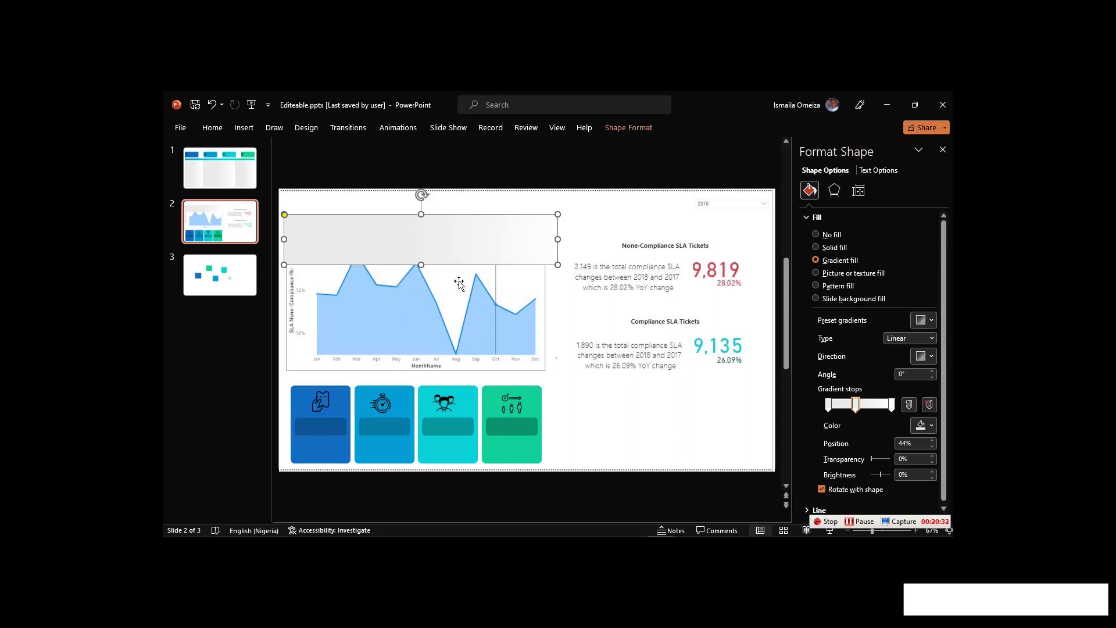
drag(417, 281, 411, 378)
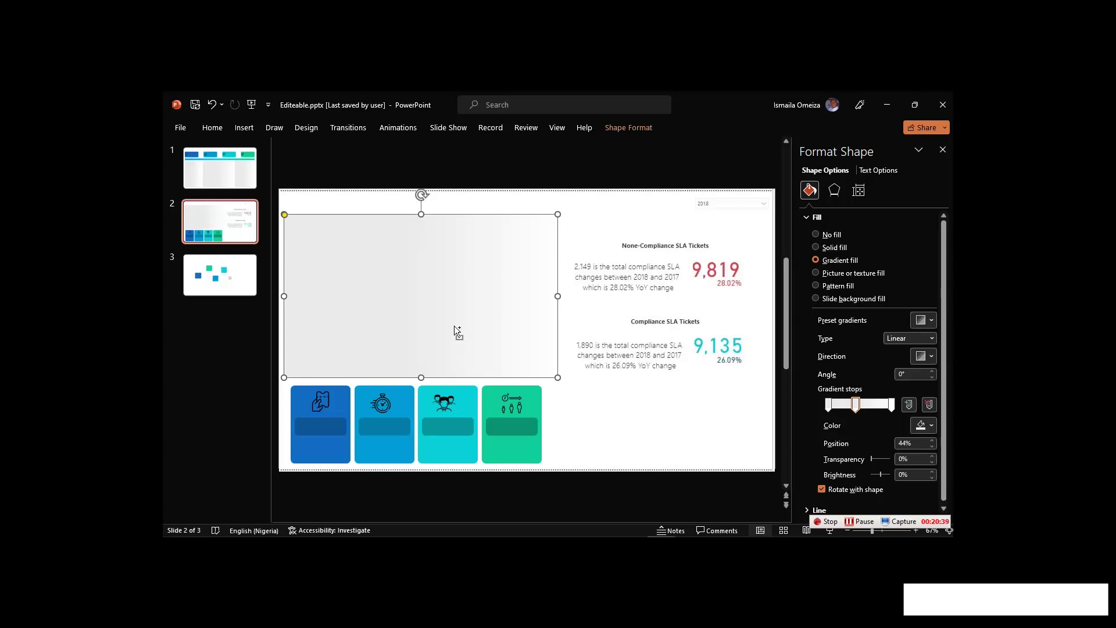
Copy the gradient panel to the right and size it to cover the ticket figures column.
drag(399, 319, 583, 313)
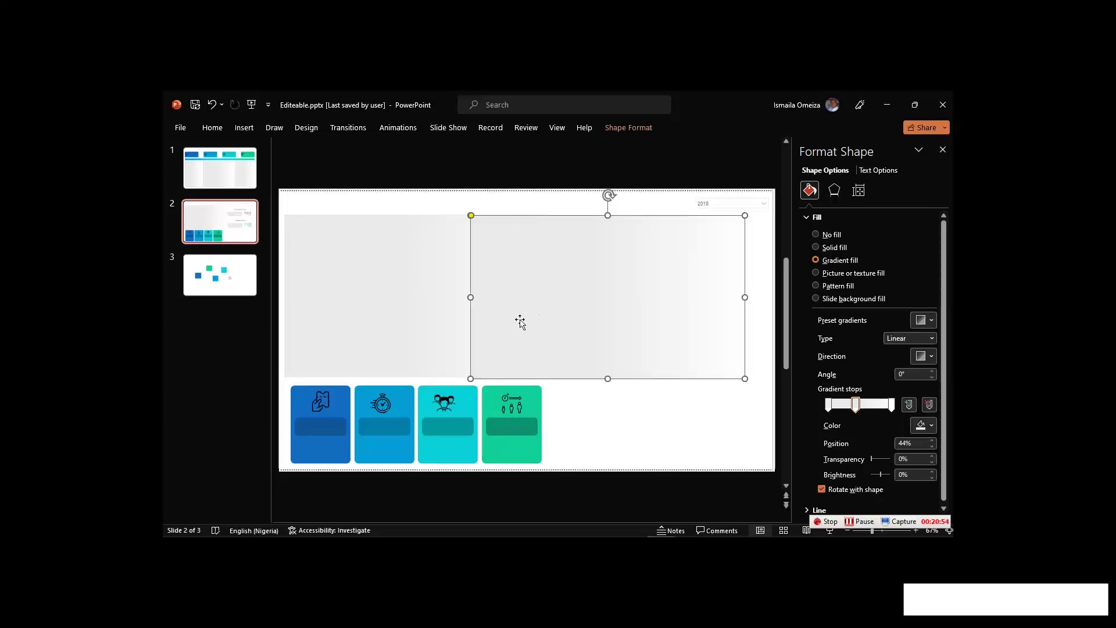
drag(471, 297, 563, 313)
drag(653, 378, 654, 463)
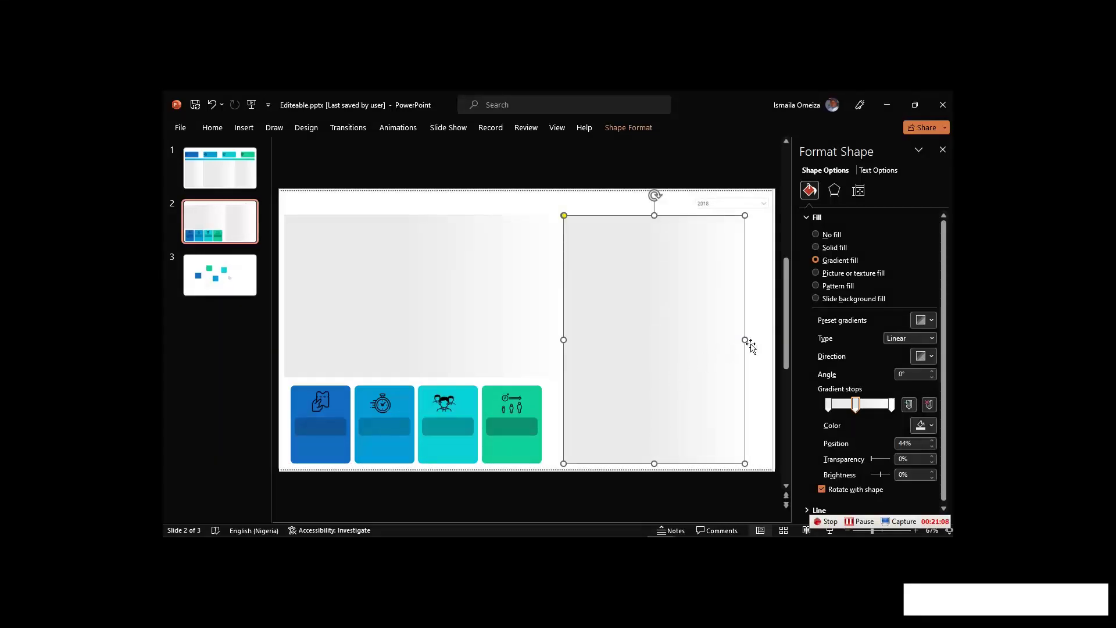
drag(747, 342, 763, 340)
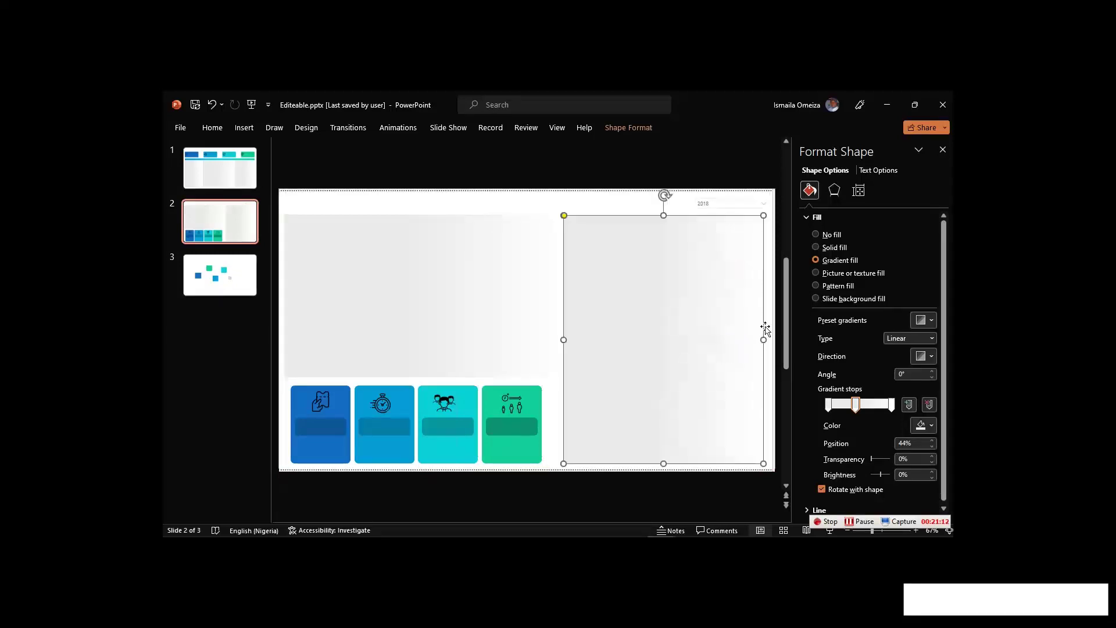
drag(648, 212, 658, 214)
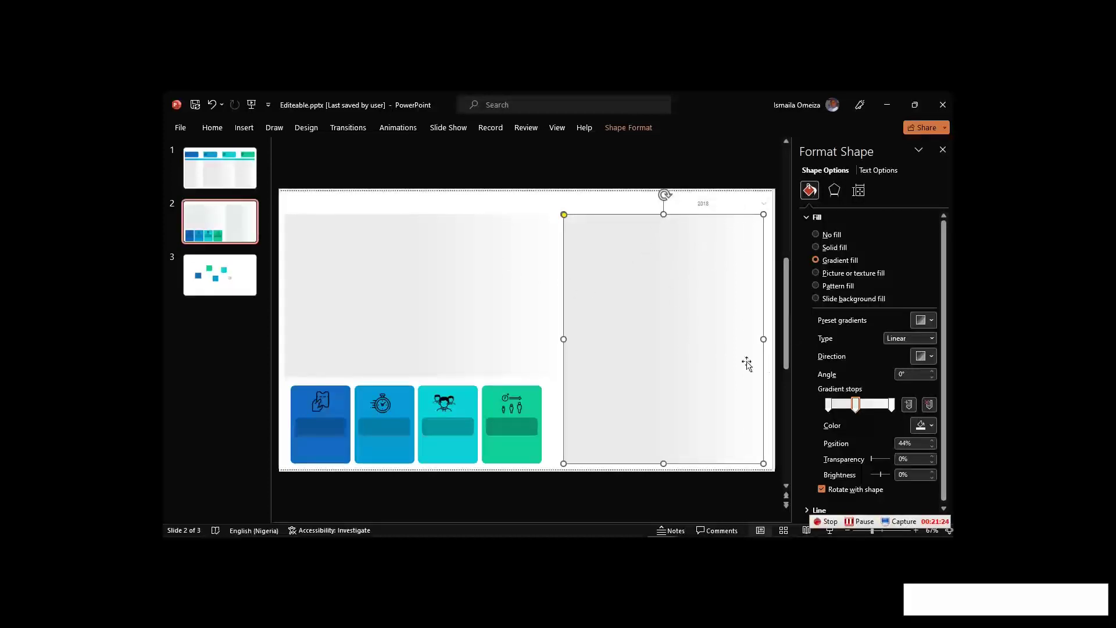
Add a white gradient stop at 66% to the right panel.
click(879, 405)
click(931, 425)
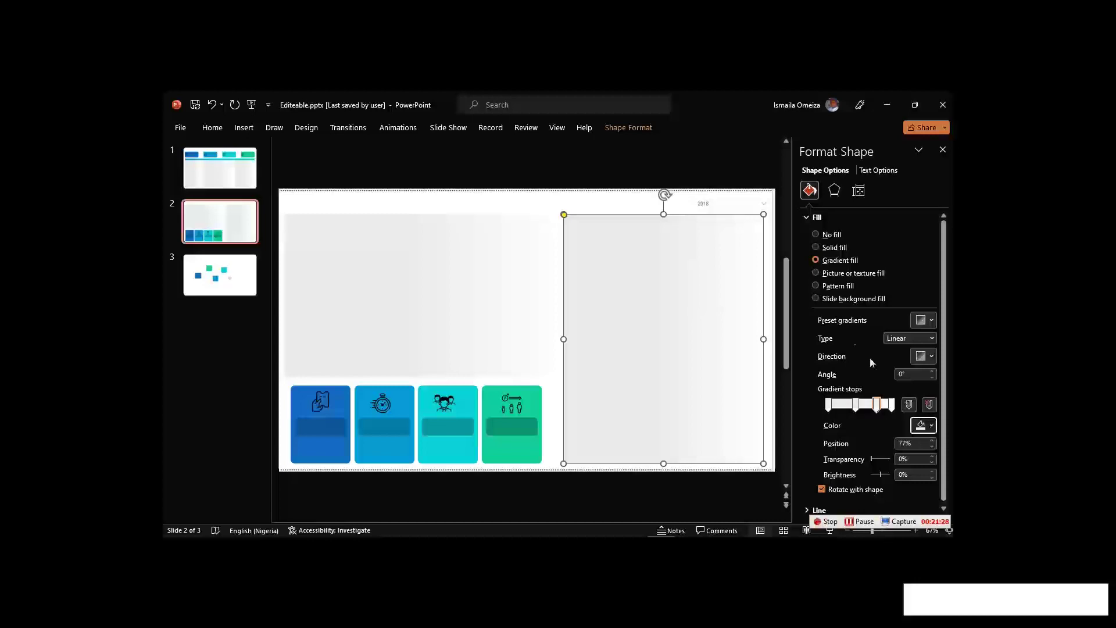
click(860, 268)
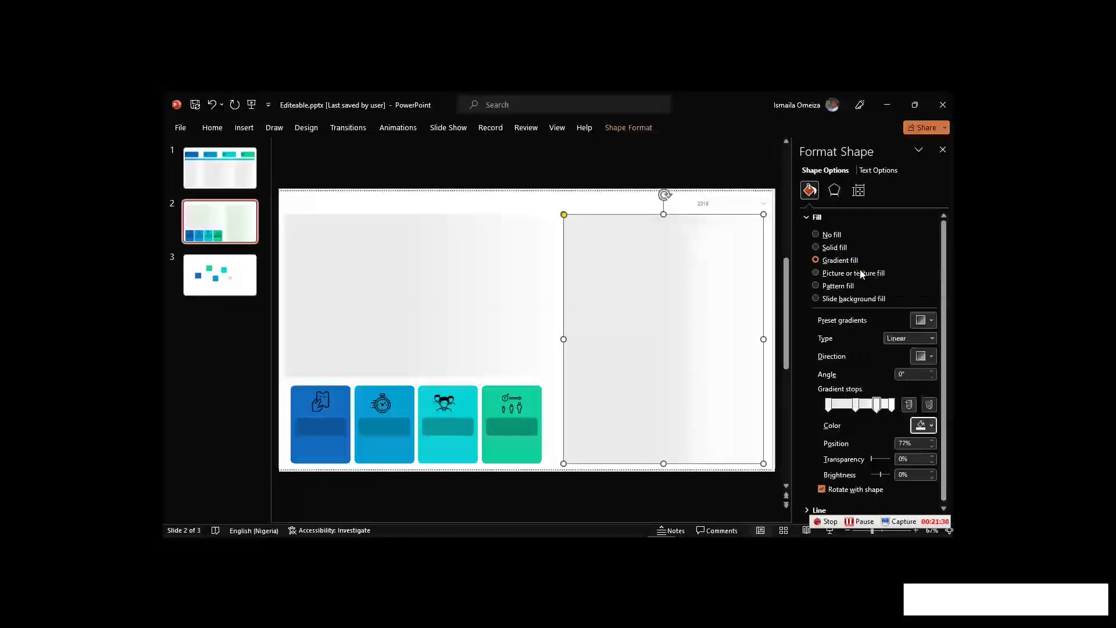
drag(877, 405, 870, 408)
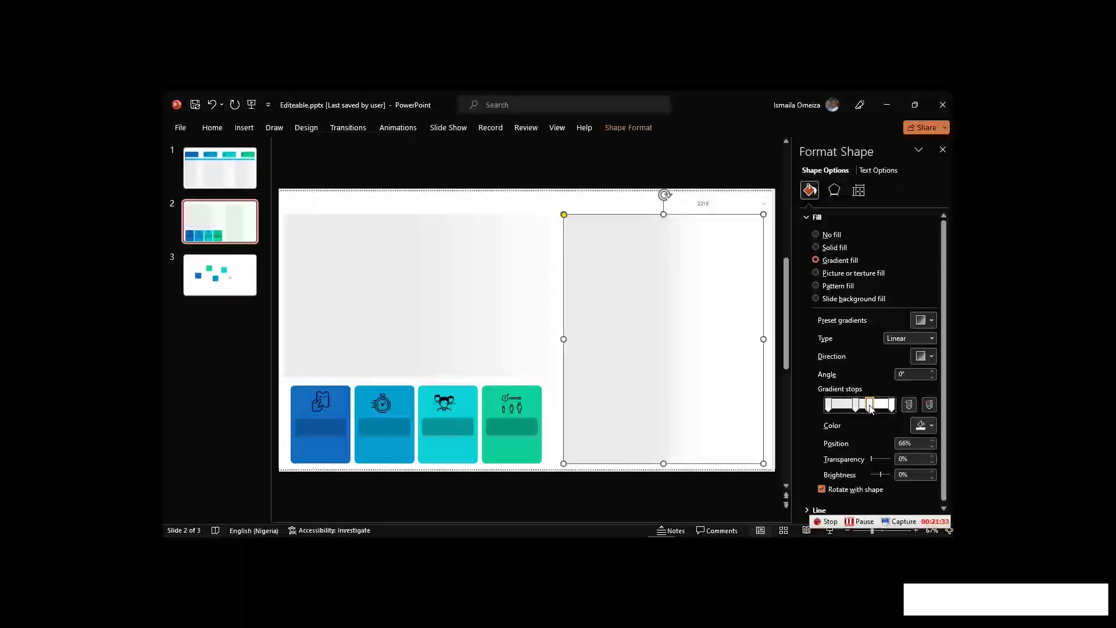
Set the right panel's gradient angle to 40° and the left panel's to 20°.
click(933, 371)
click(933, 371)
click(933, 371)
click(933, 371)
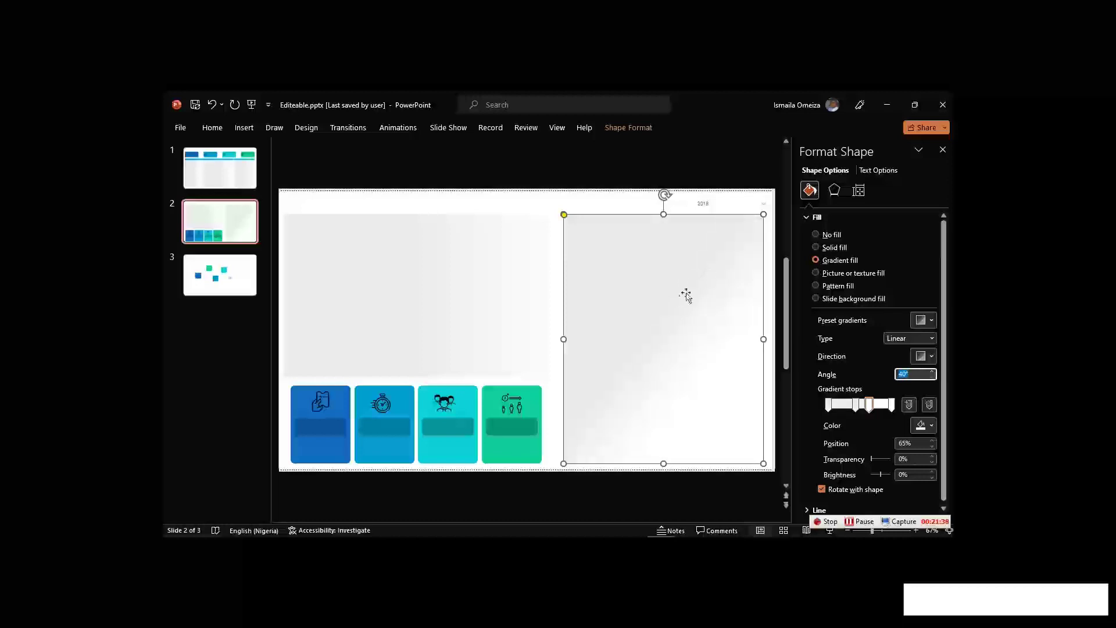
click(495, 298)
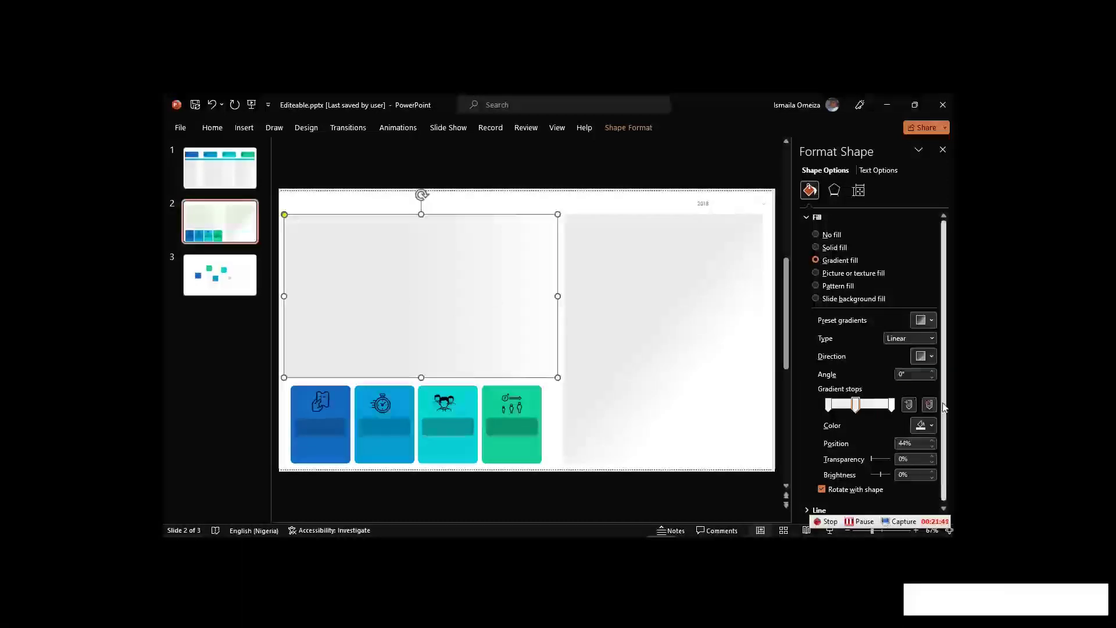
click(932, 372)
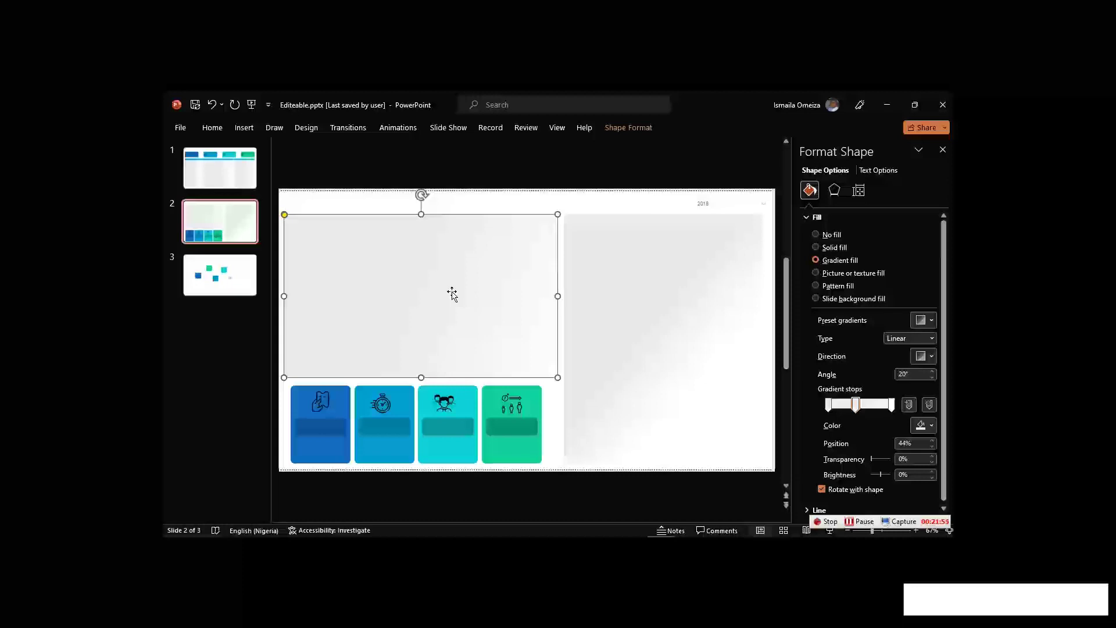
click(623, 260)
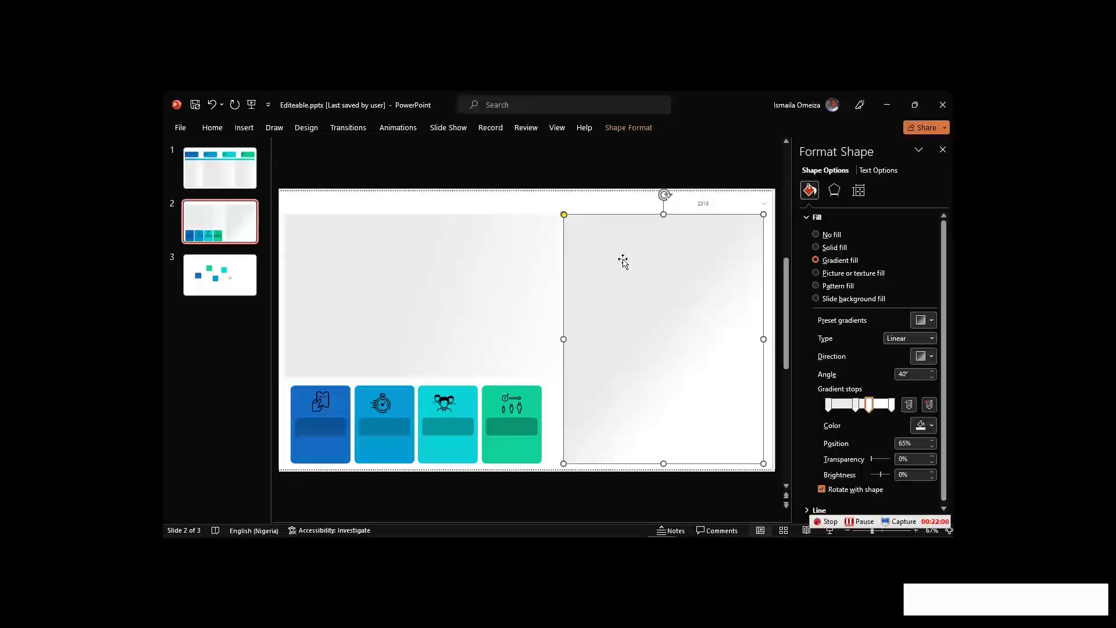
click(581, 200)
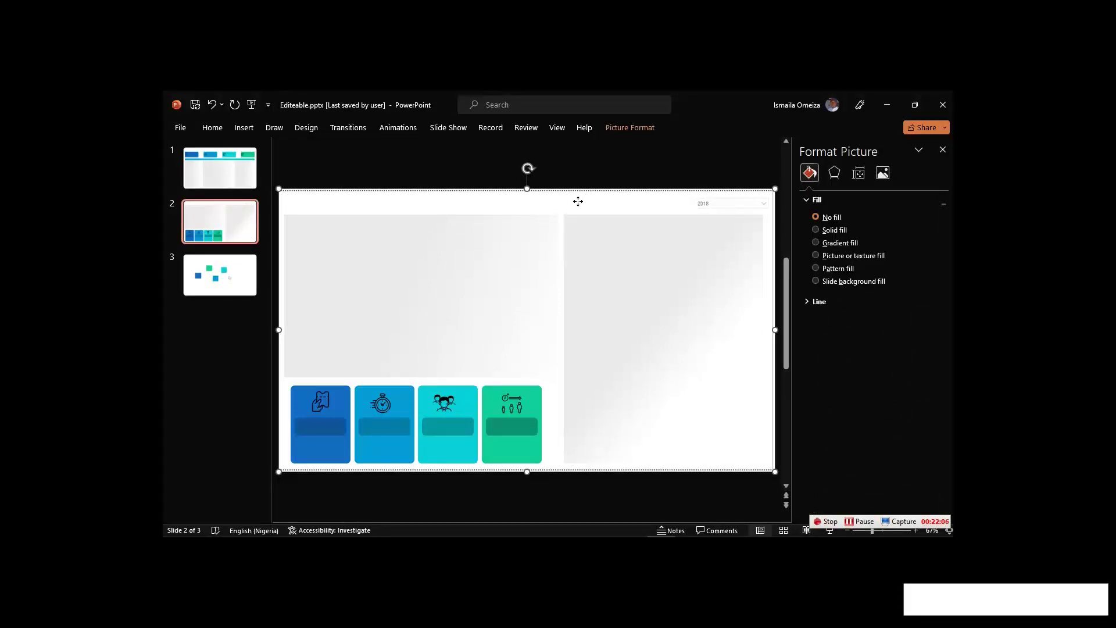
Bring the Power BI dashboard screenshot in front of the panels and cards.
right_click(578, 201)
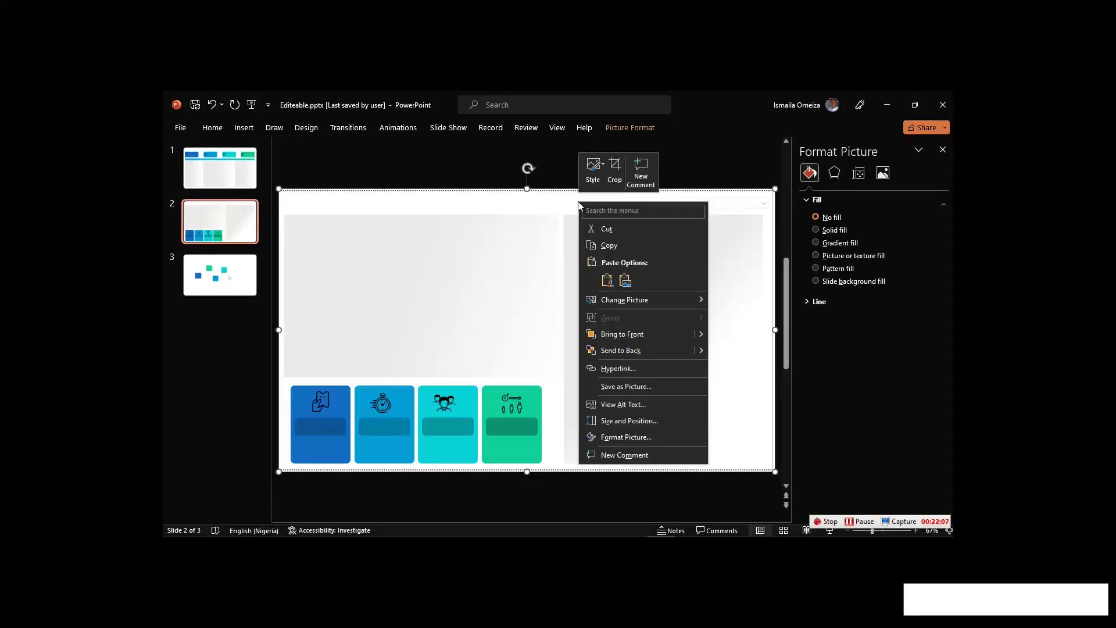
click(625, 335)
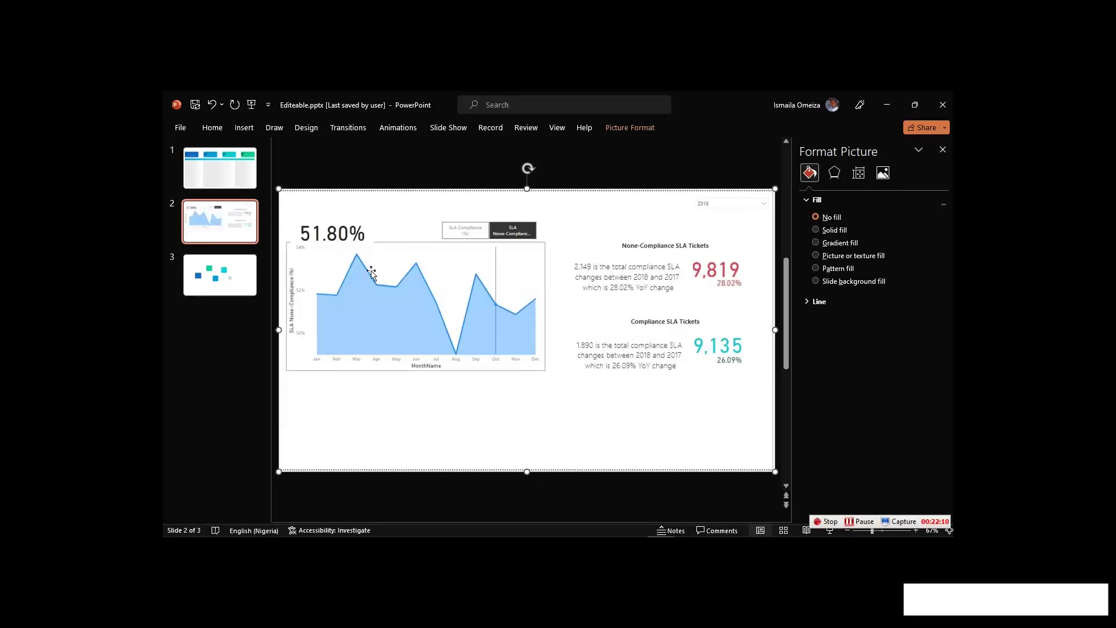
click(241, 128)
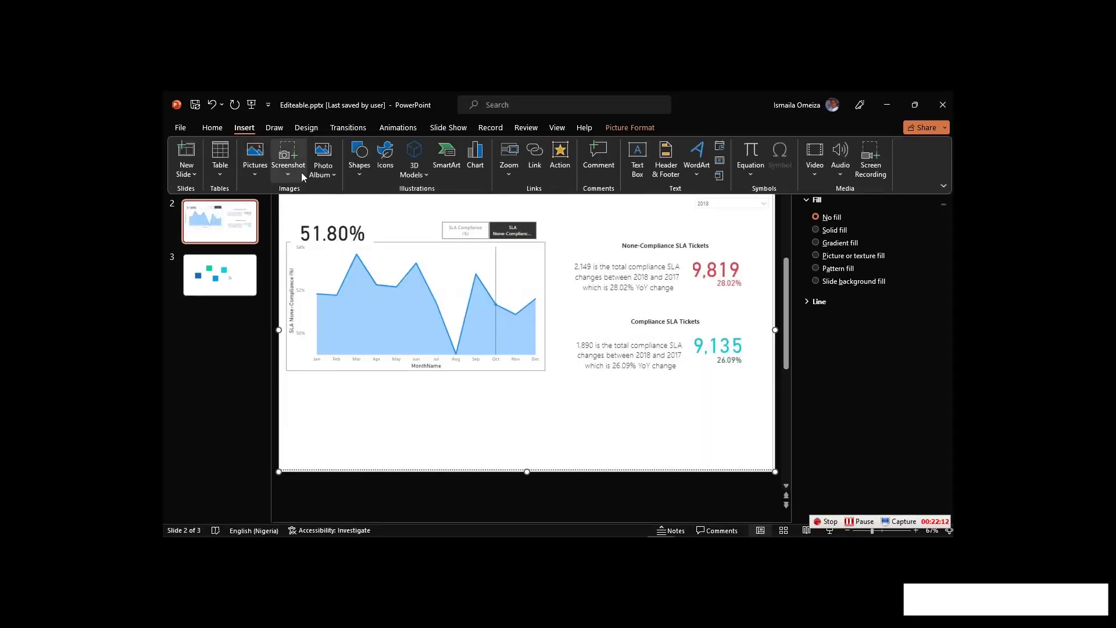
Draw a rectangle over the None-Compliance SLA Tickets heading and remove its outline.
click(361, 176)
click(415, 210)
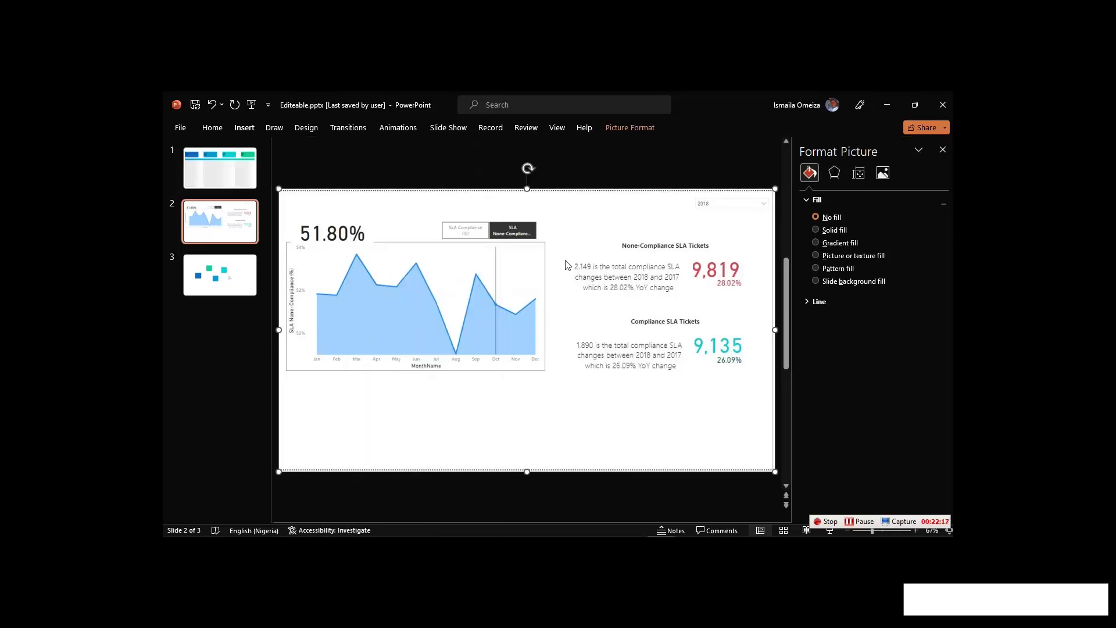
mouse_move(592, 243)
mouse_down()
mouse_move(715, 257)
mouse_move(635, 242)
mouse_up()
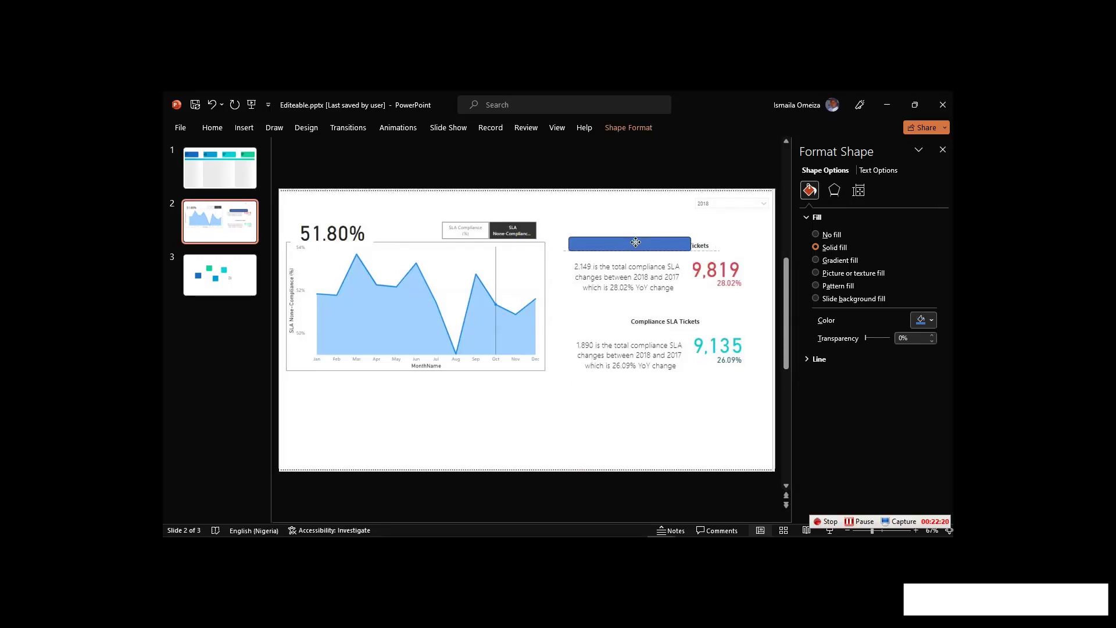
drag(691, 244, 763, 255)
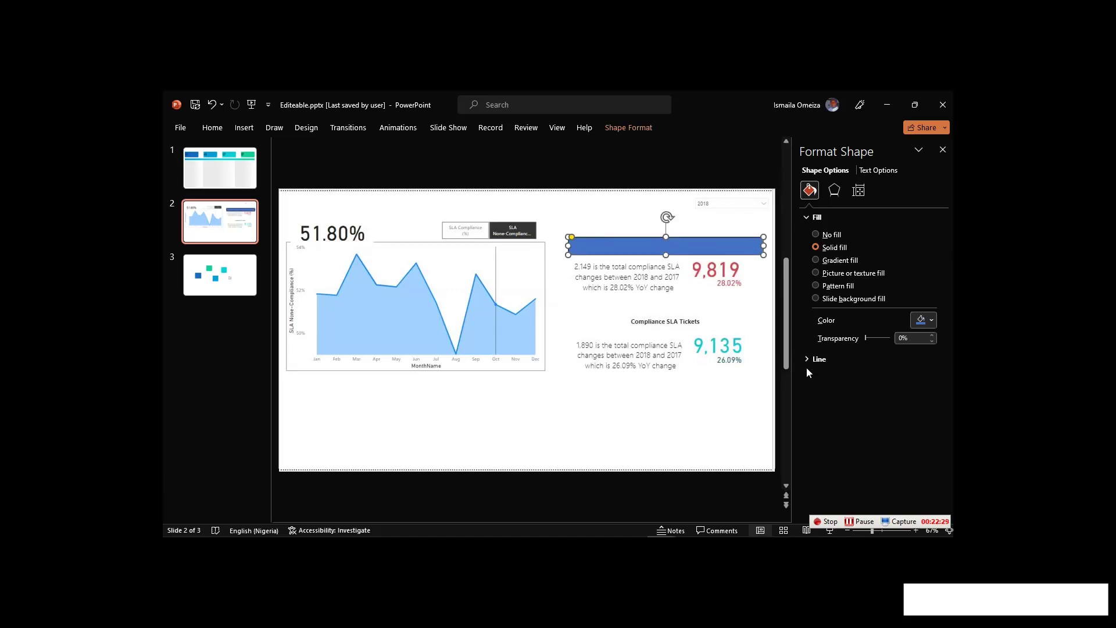
click(819, 359)
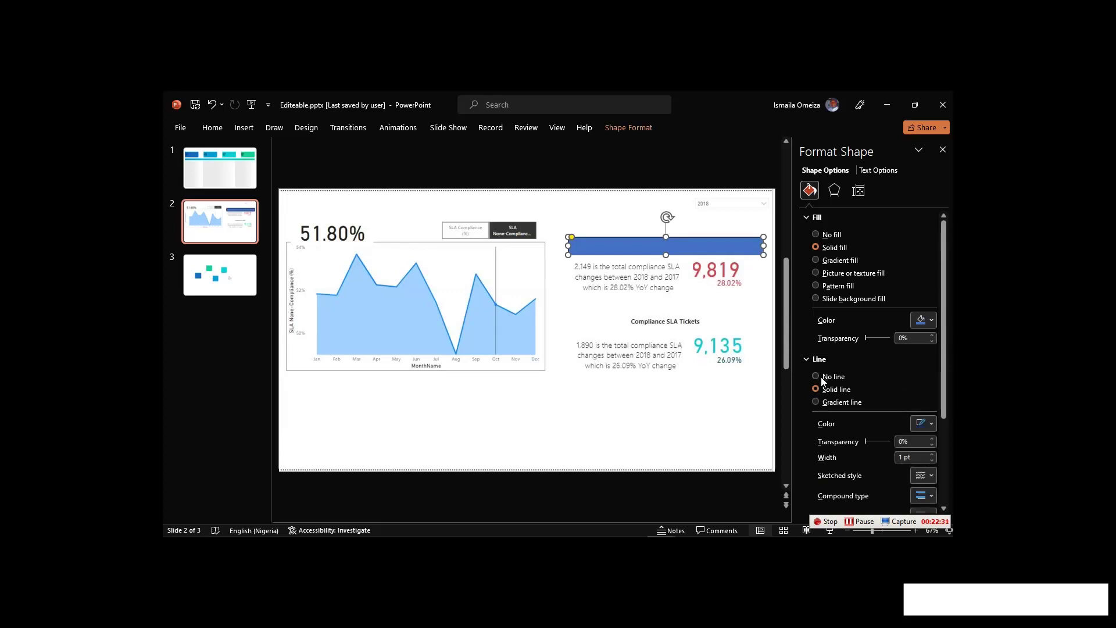
click(826, 376)
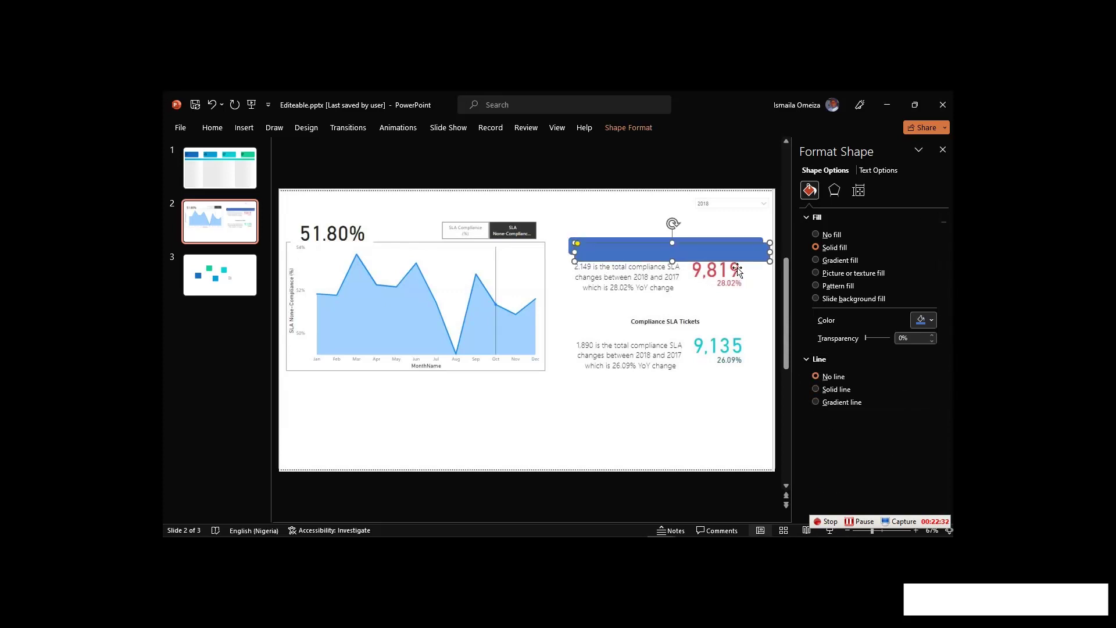
Duplicate the bar down over the Compliance SLA Tickets heading.
drag(695, 251, 688, 327)
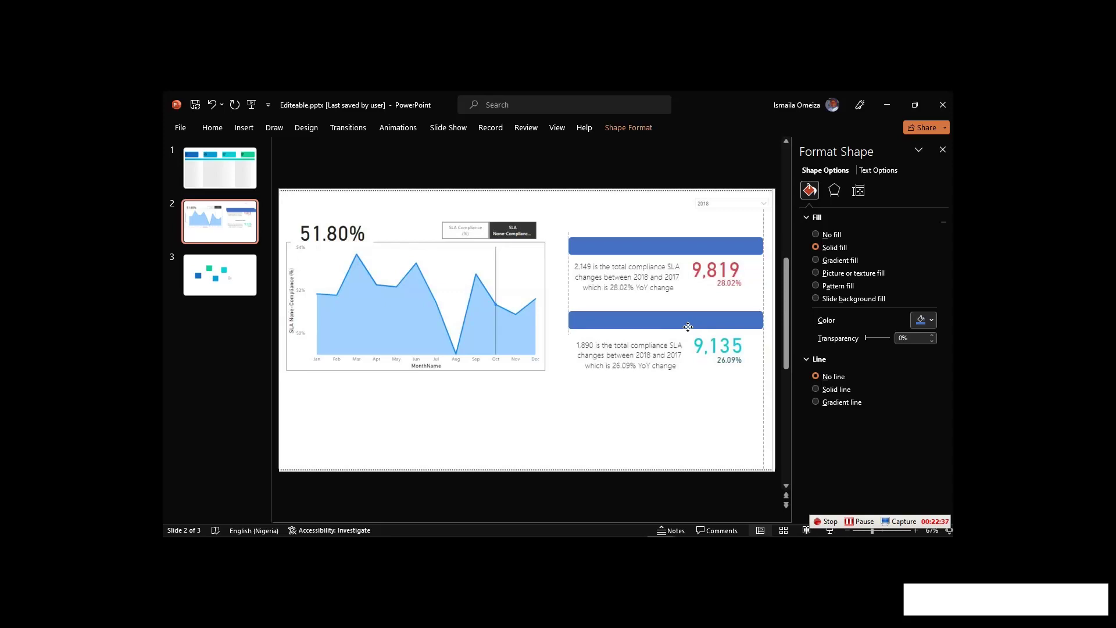
drag(689, 327, 689, 328)
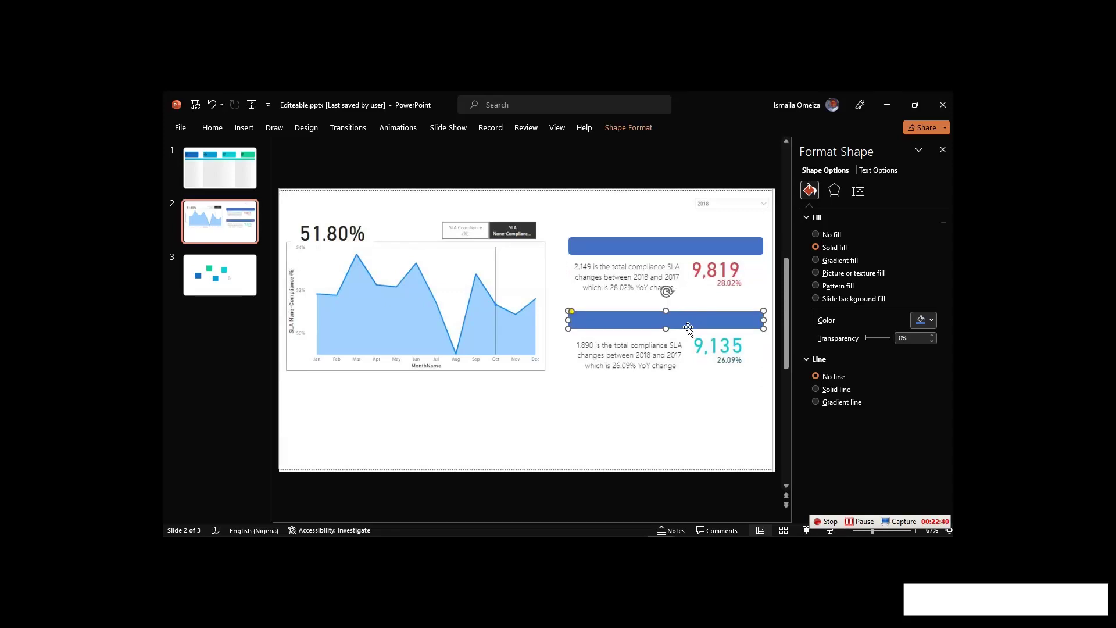
click(585, 212)
right_click(585, 212)
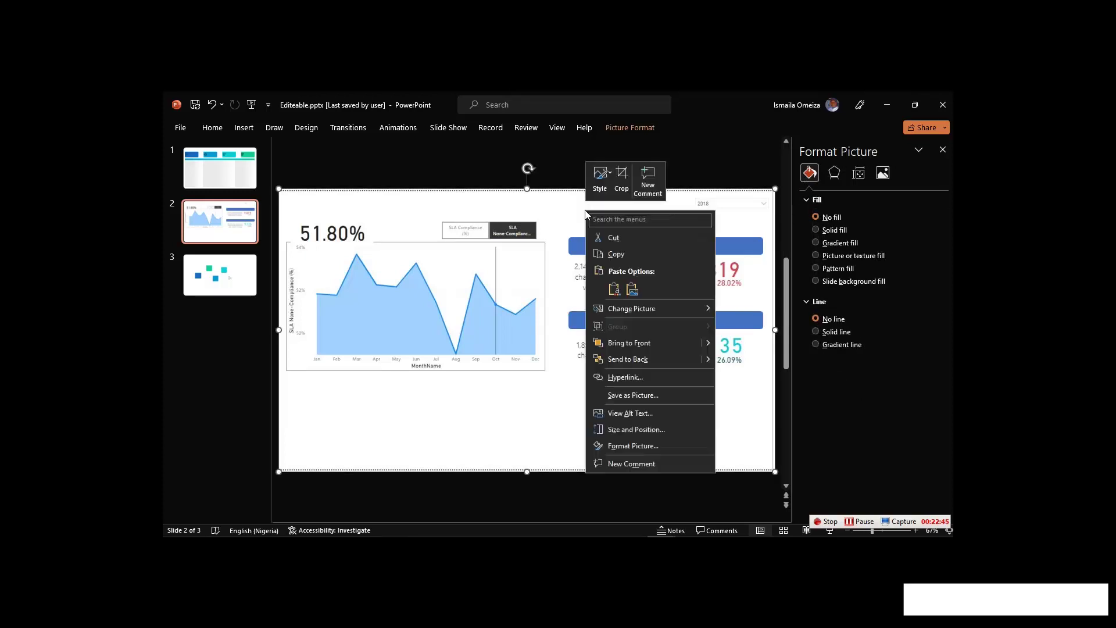
Delete the screenshot and eyedrop the cyan card's colour into the lower bar.
click(567, 214)
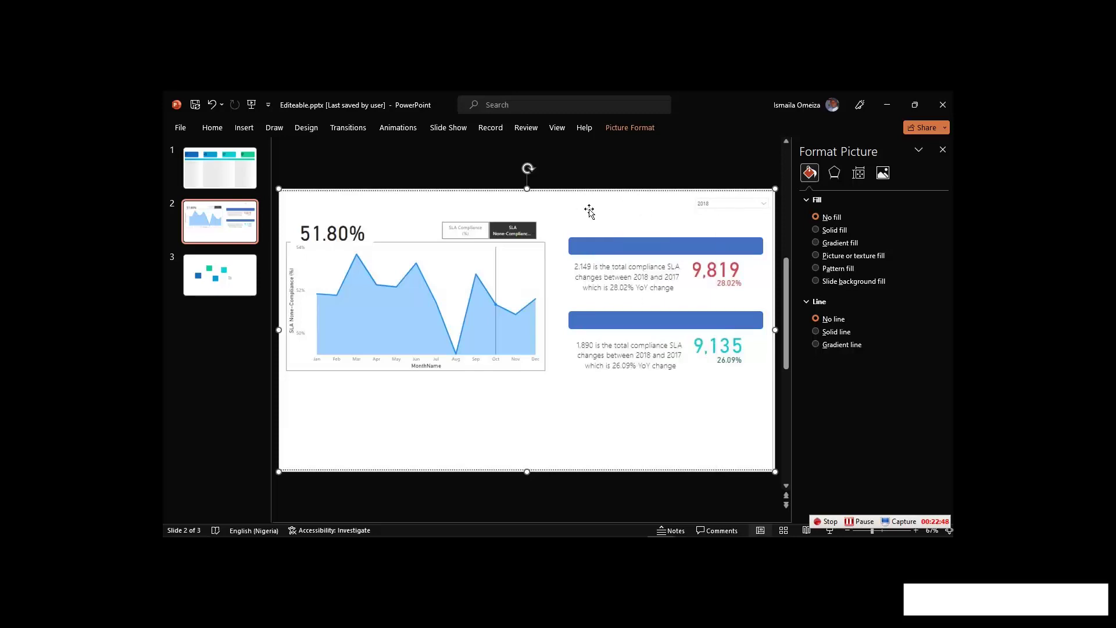
key(Delete)
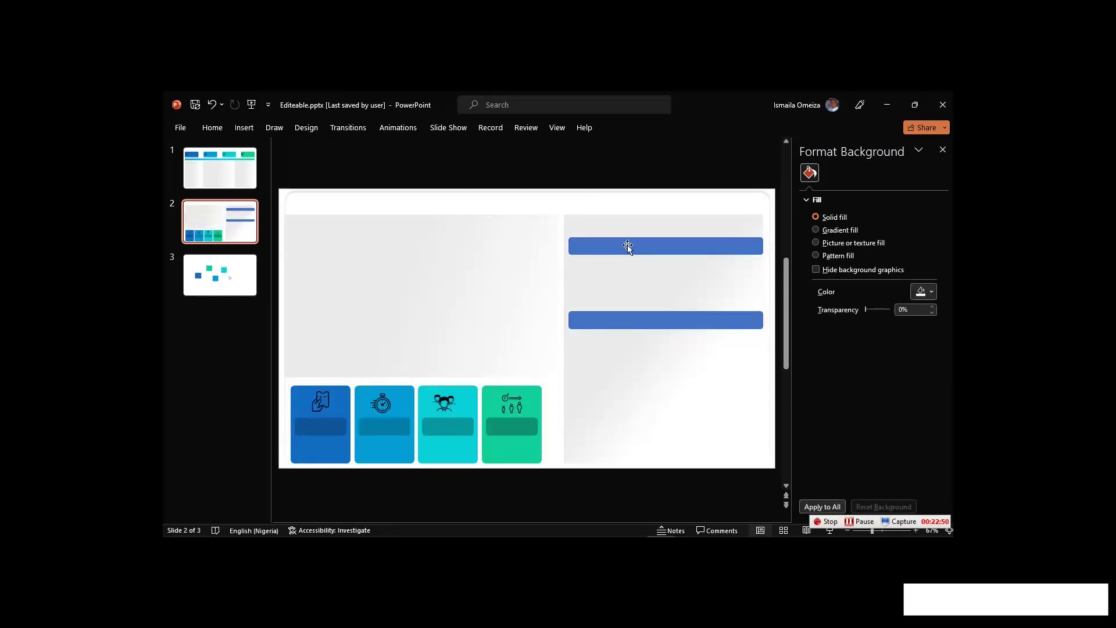
click(667, 324)
click(933, 321)
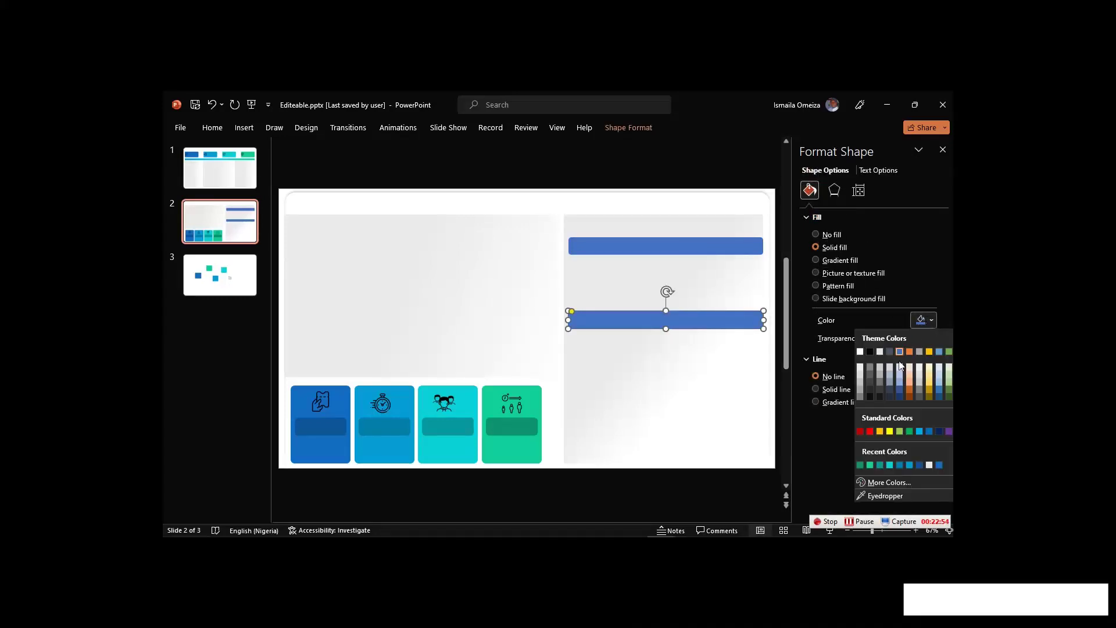
click(872, 495)
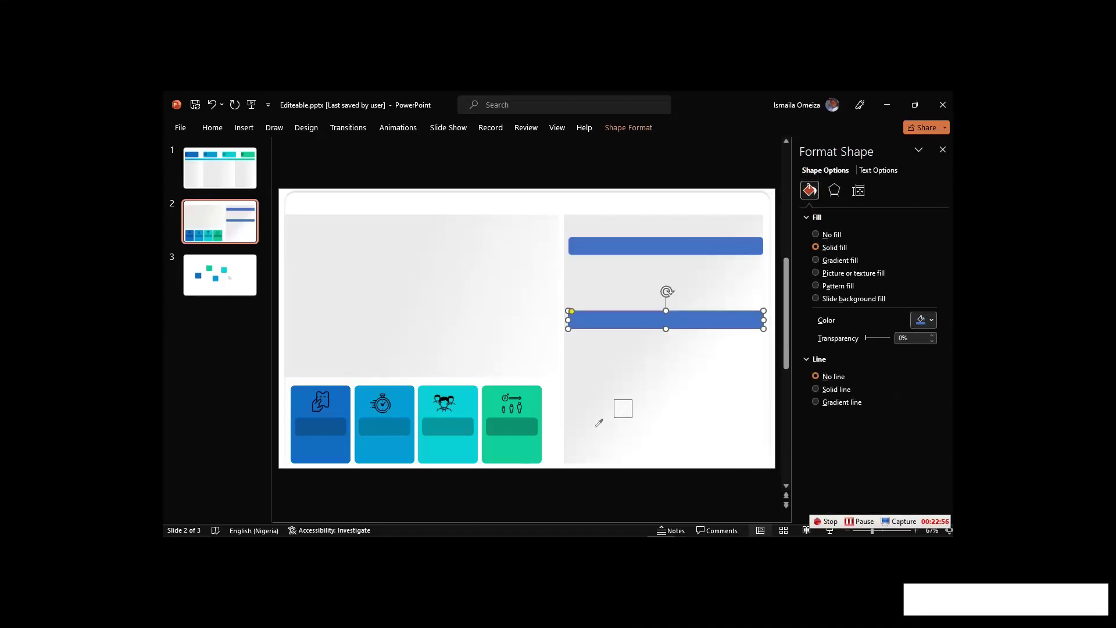
click(464, 431)
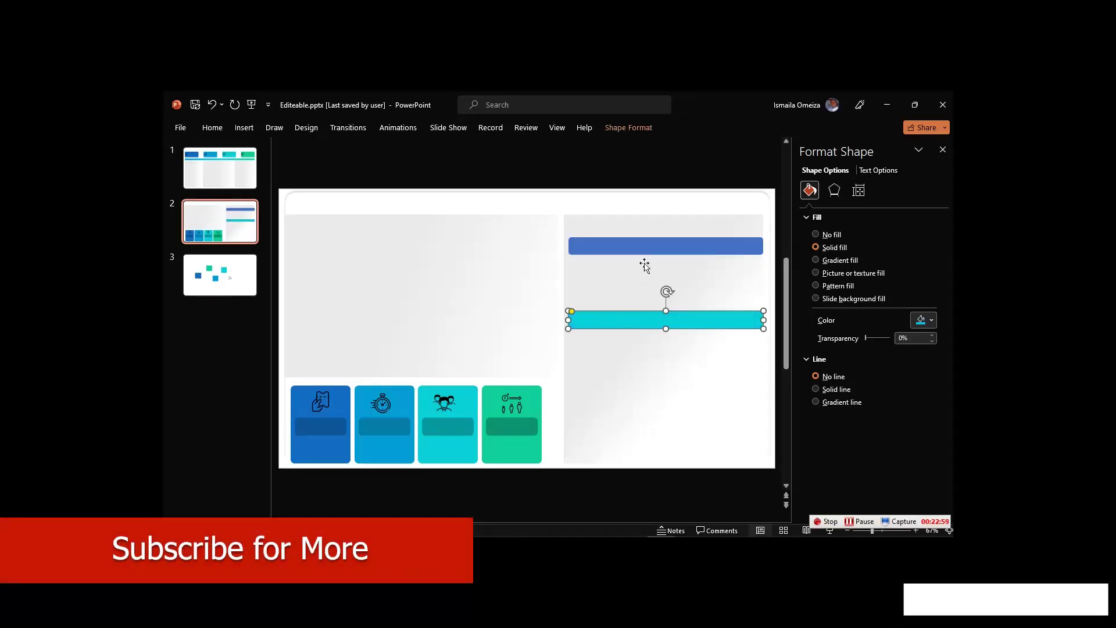
Select the upper blue bar and bring up its fill colour choices.
click(646, 247)
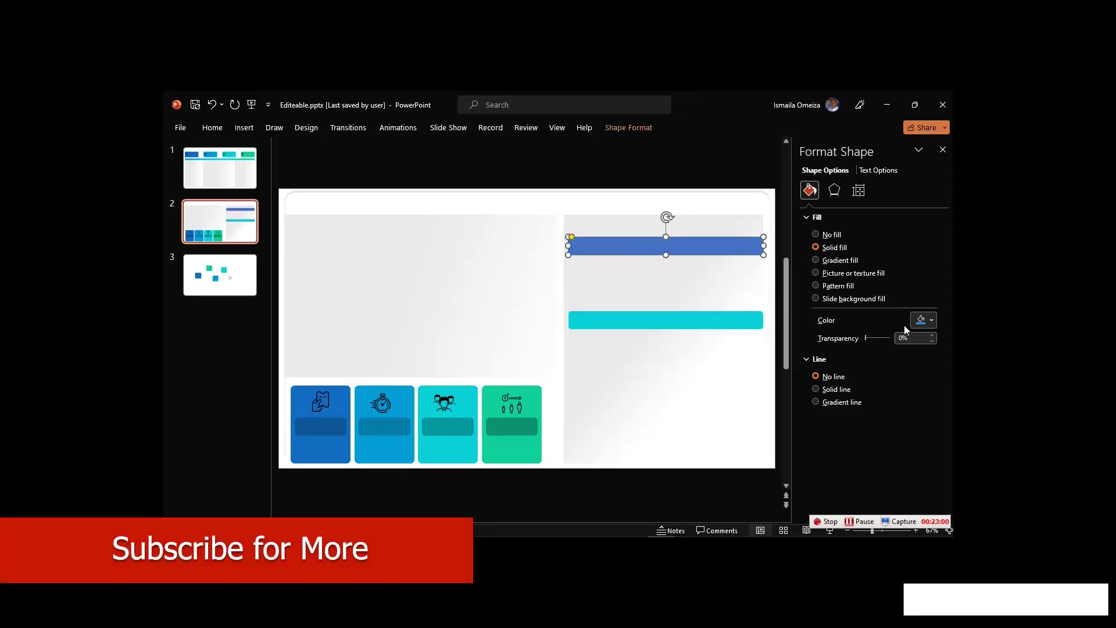
click(932, 320)
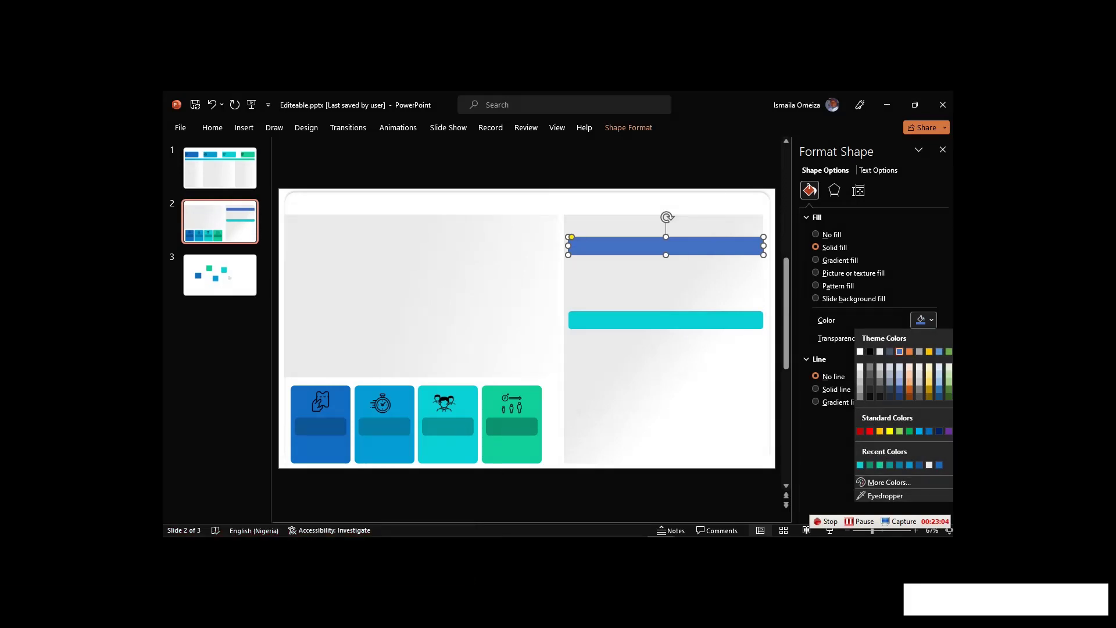
click(433, 526)
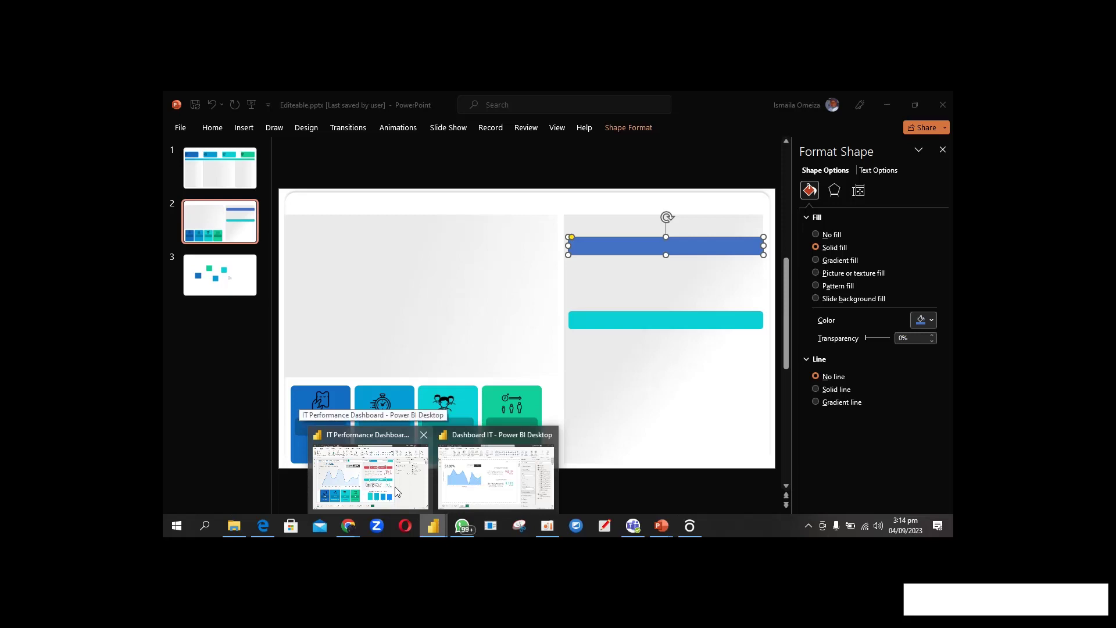
Colour the 9,819 None-Compliance card's callout value red with custom hex #D6455C.
click(496, 477)
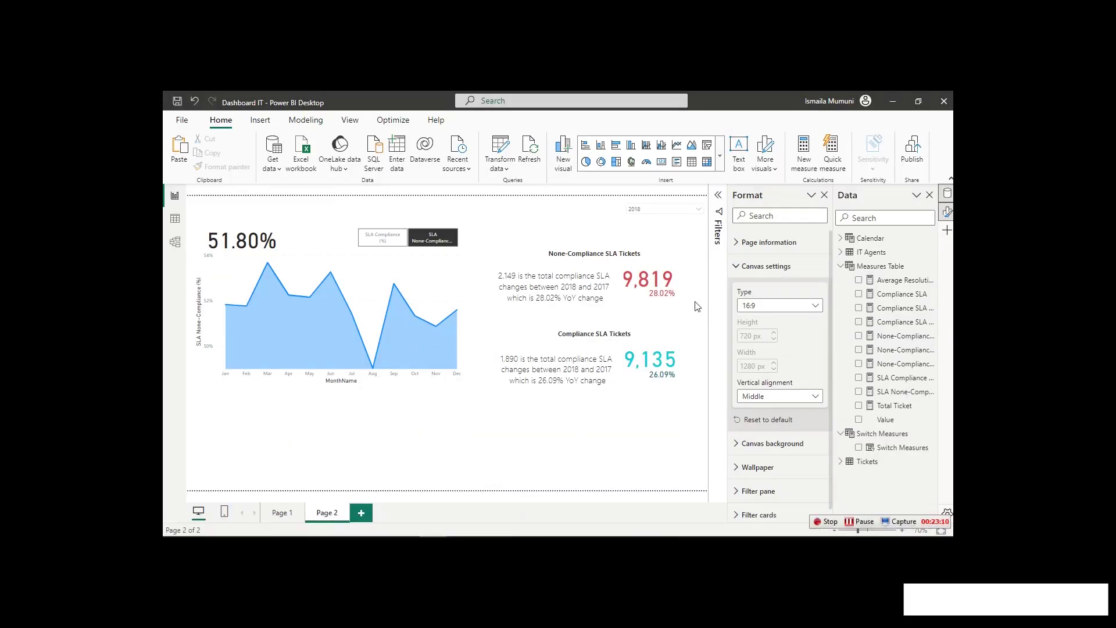
mouse_move(639, 279)
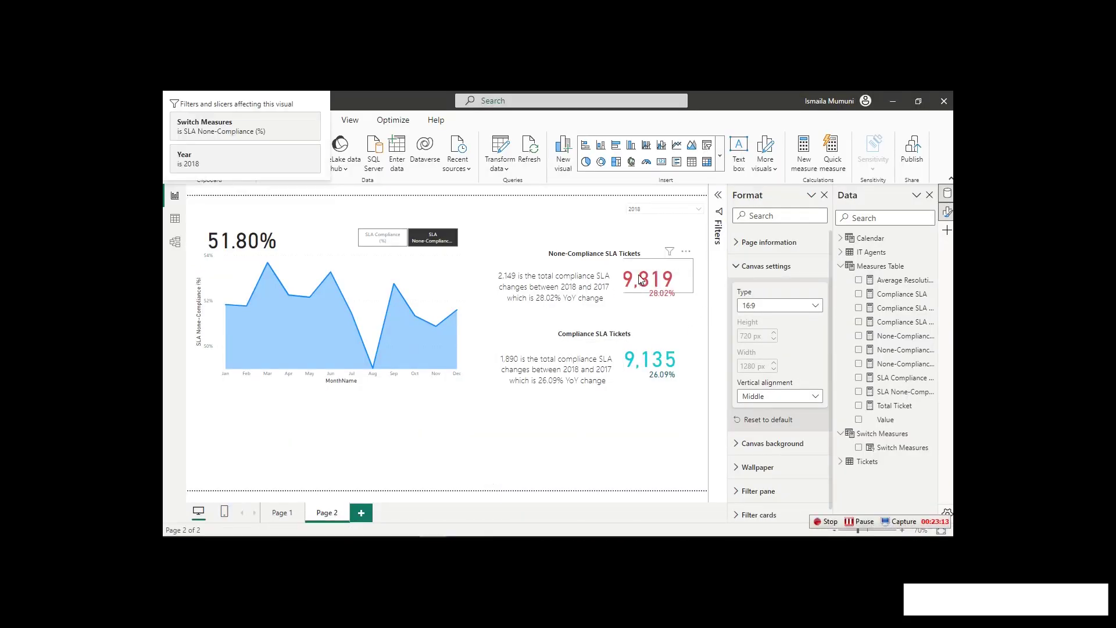
click(639, 279)
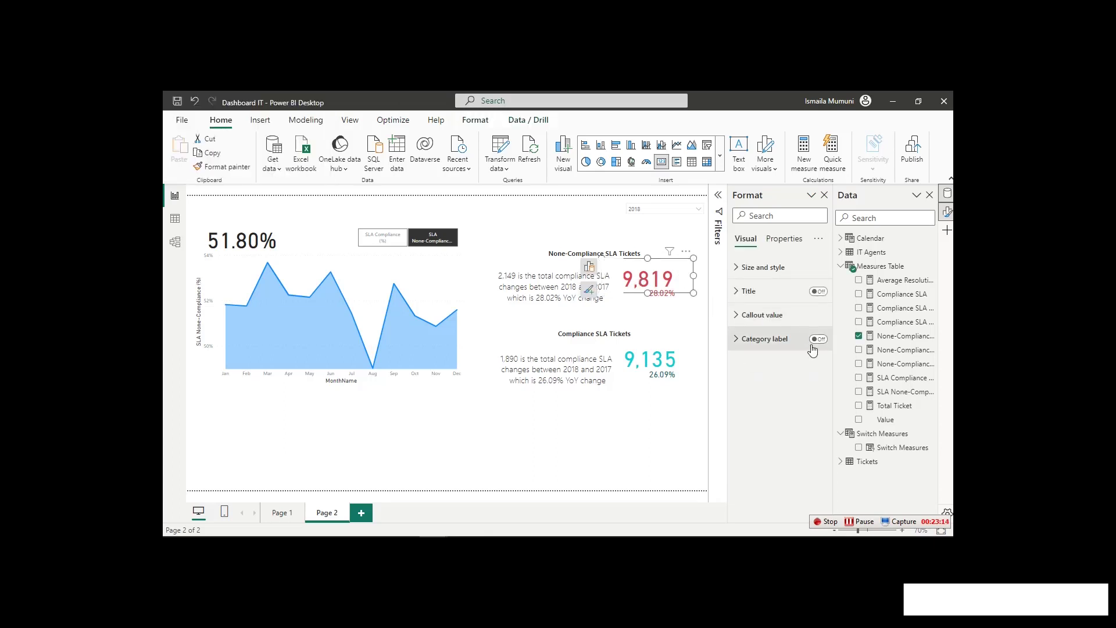
click(769, 315)
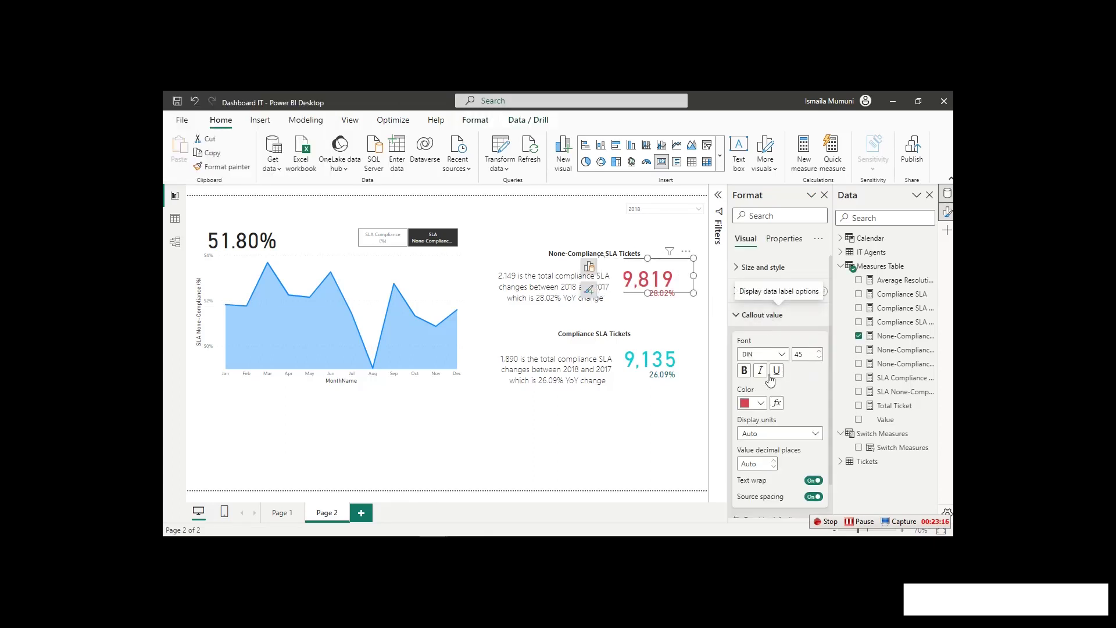
click(761, 405)
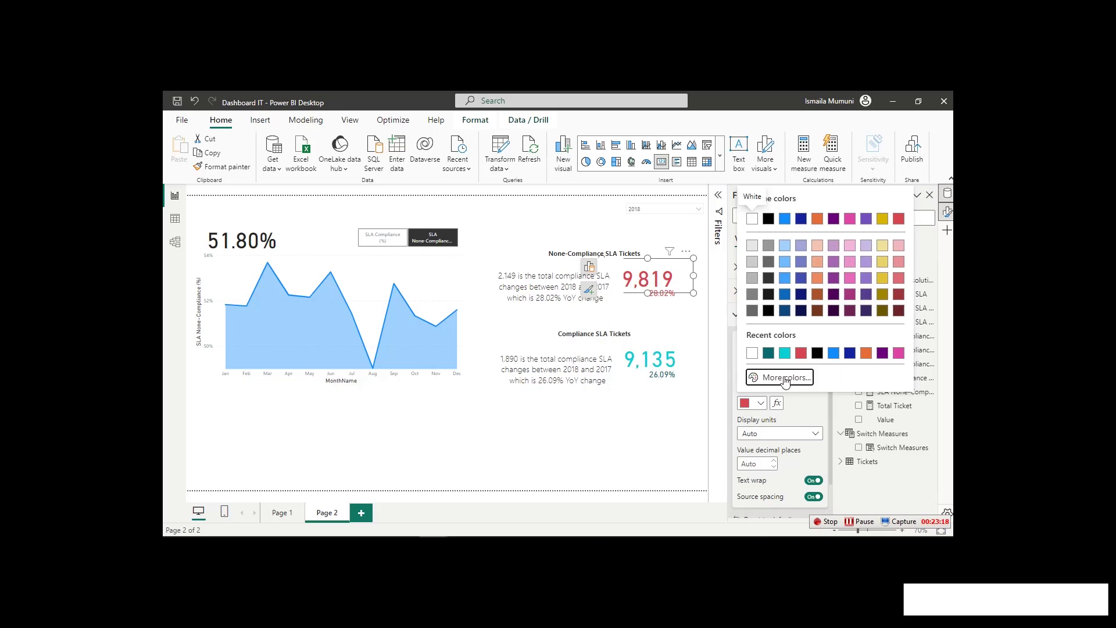
click(784, 378)
key(ctrl+c)
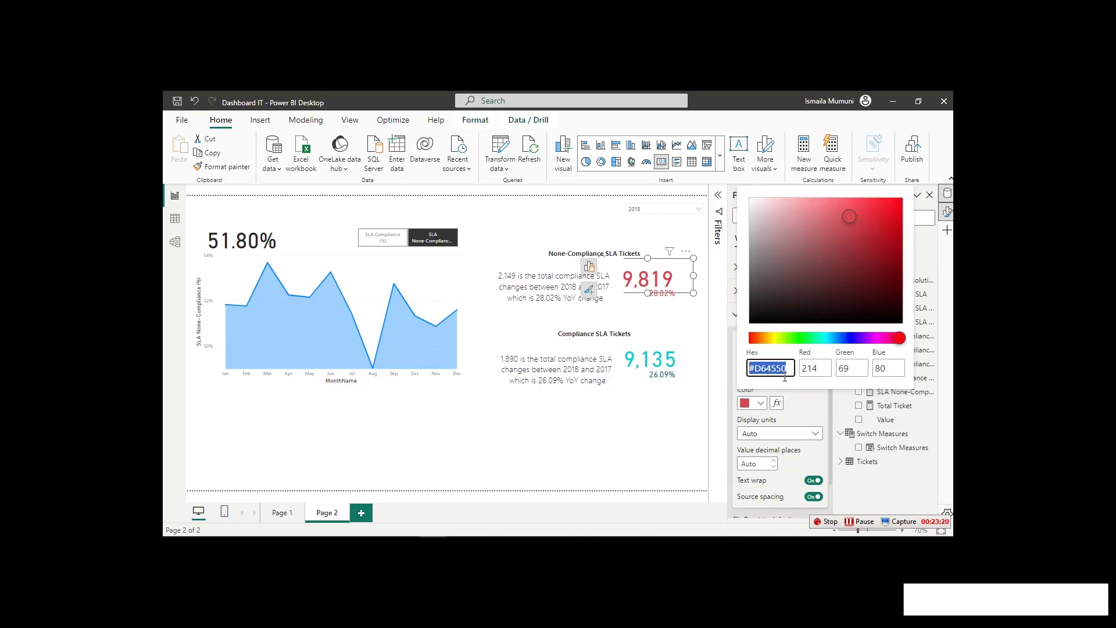
key(Escape)
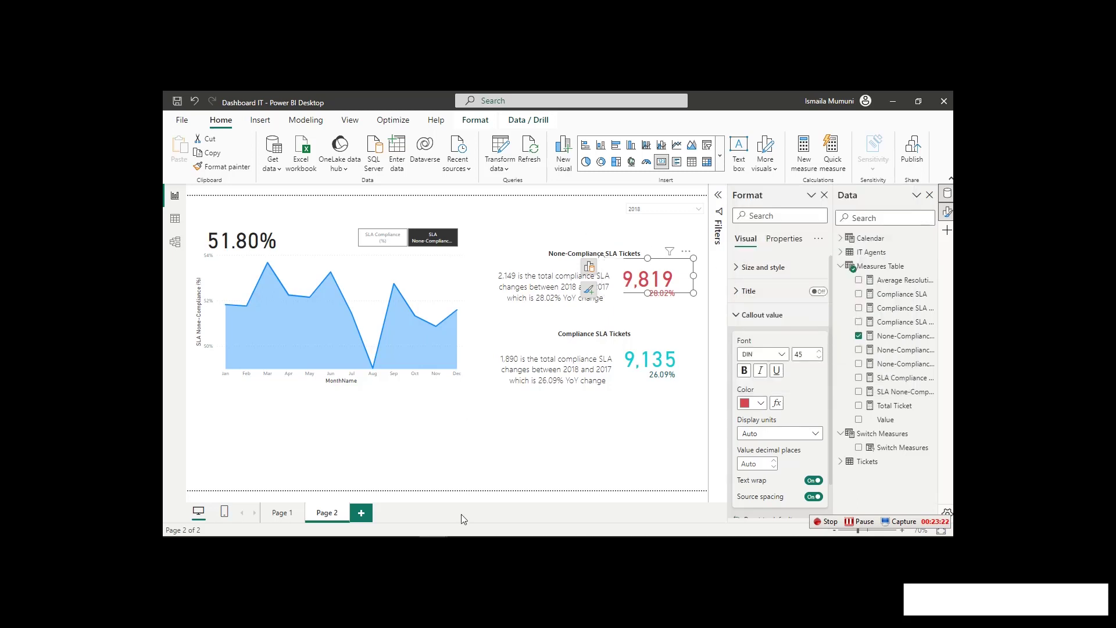
mouse_move(460, 529)
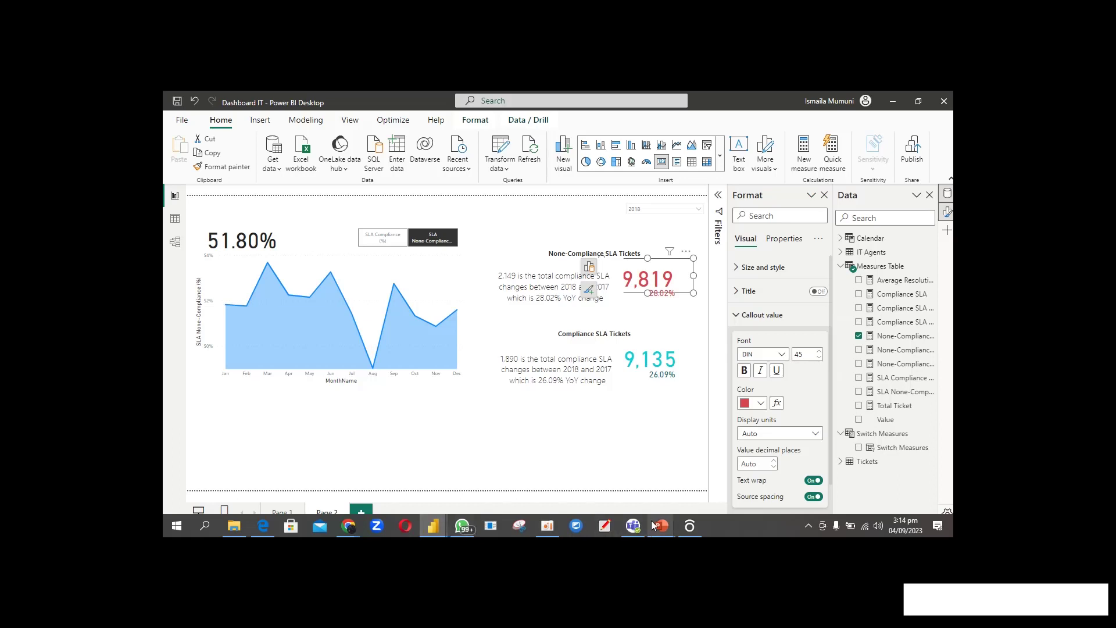
Fill the top bar on slide 2 with the custom red colour #D64550.
mouse_move(662, 525)
click(611, 494)
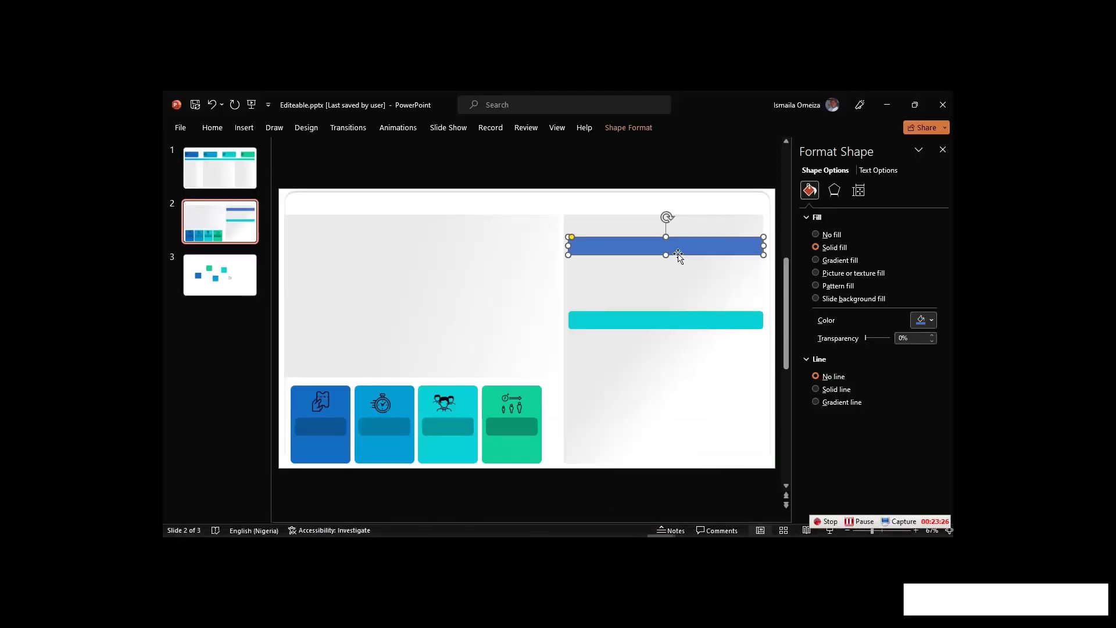
click(928, 326)
click(883, 482)
double_click(533, 382)
key(ctrl+v)
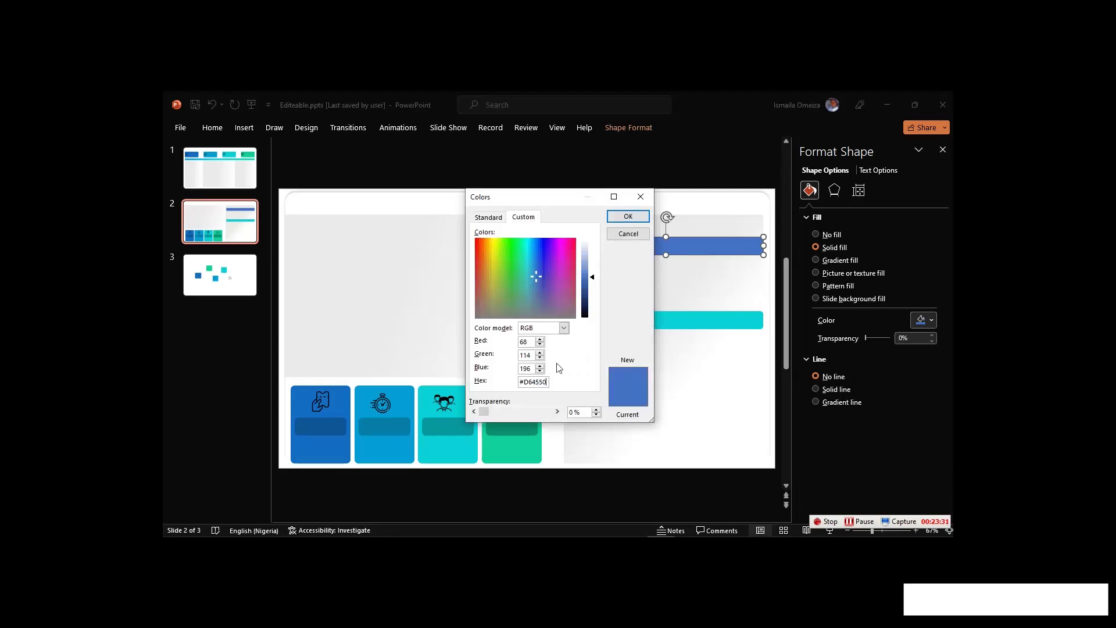
click(629, 217)
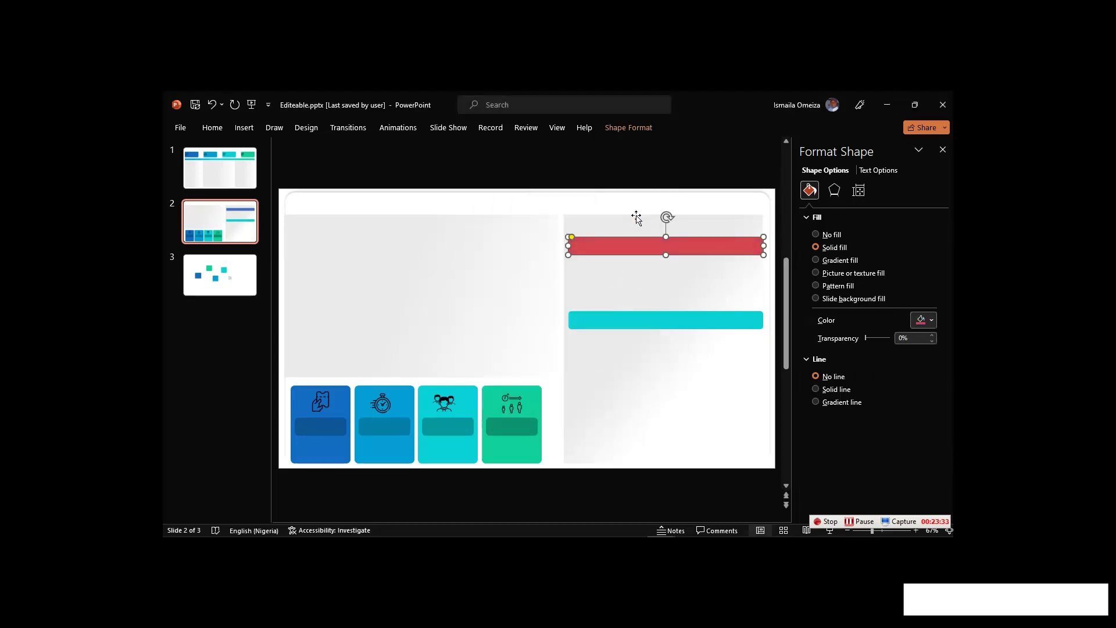
Shorten the first blue card's text box slightly from its top edge.
click(636, 322)
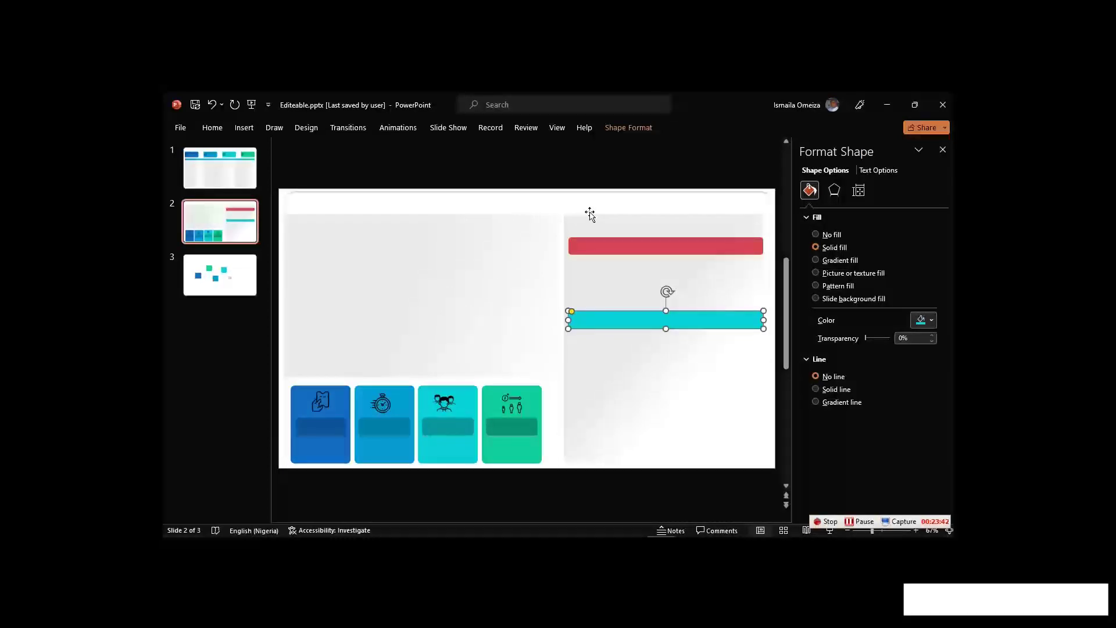
click(512, 426)
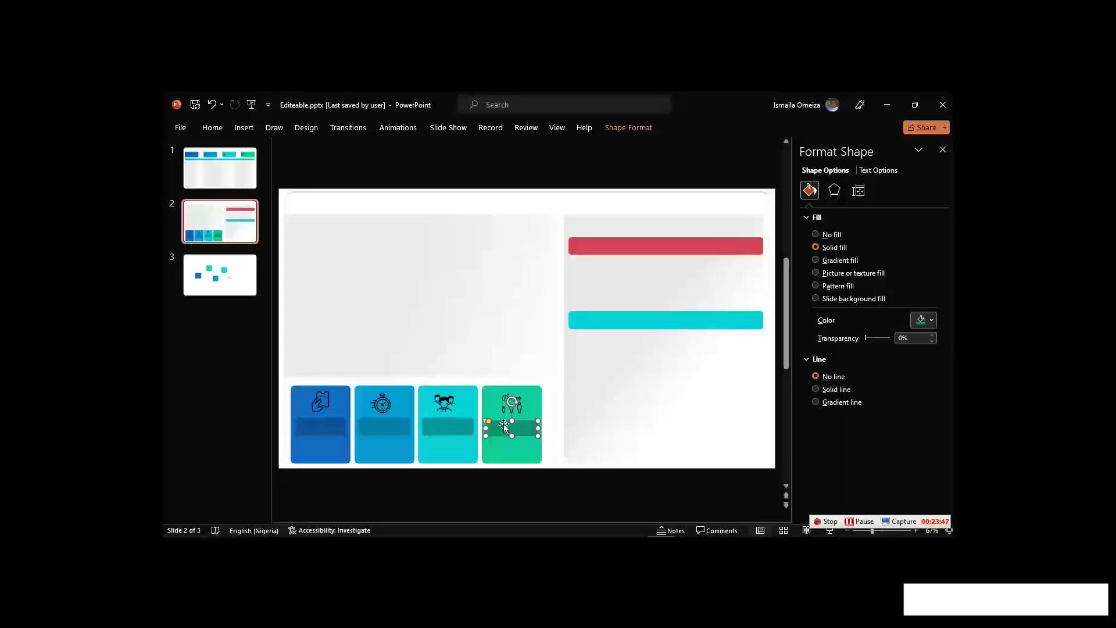
click(451, 424)
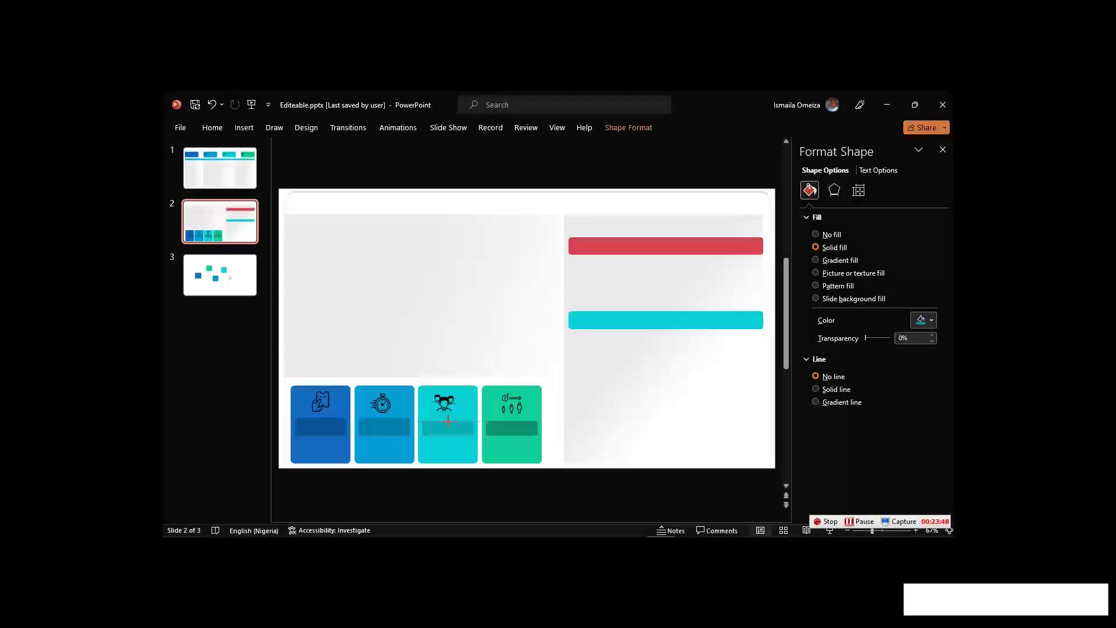
click(384, 429)
click(335, 425)
drag(321, 418, 320, 419)
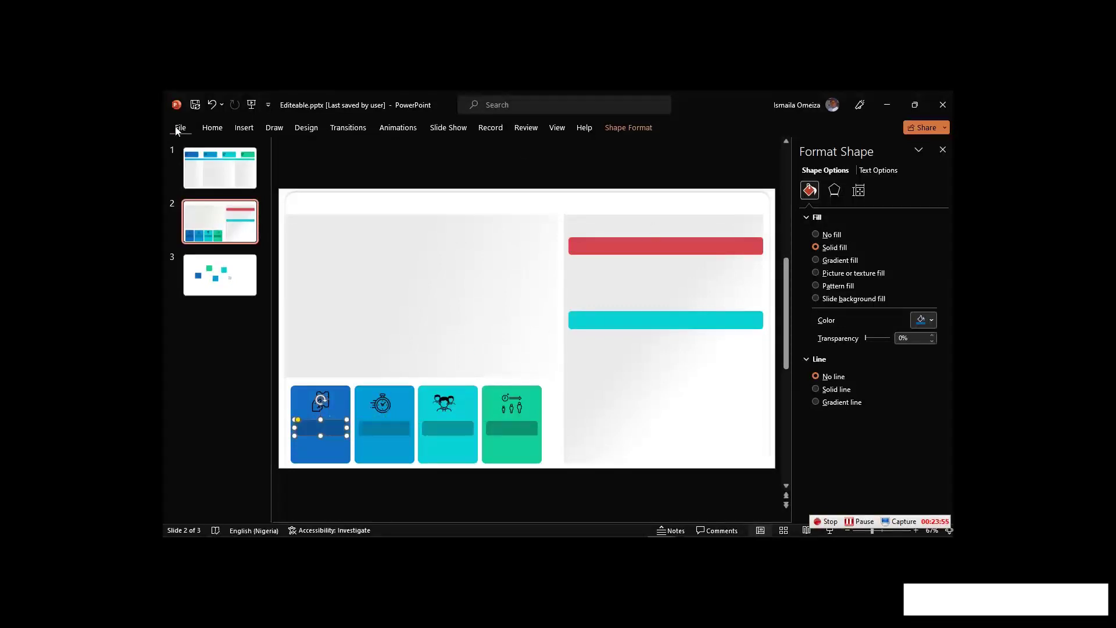
key(alt+f)
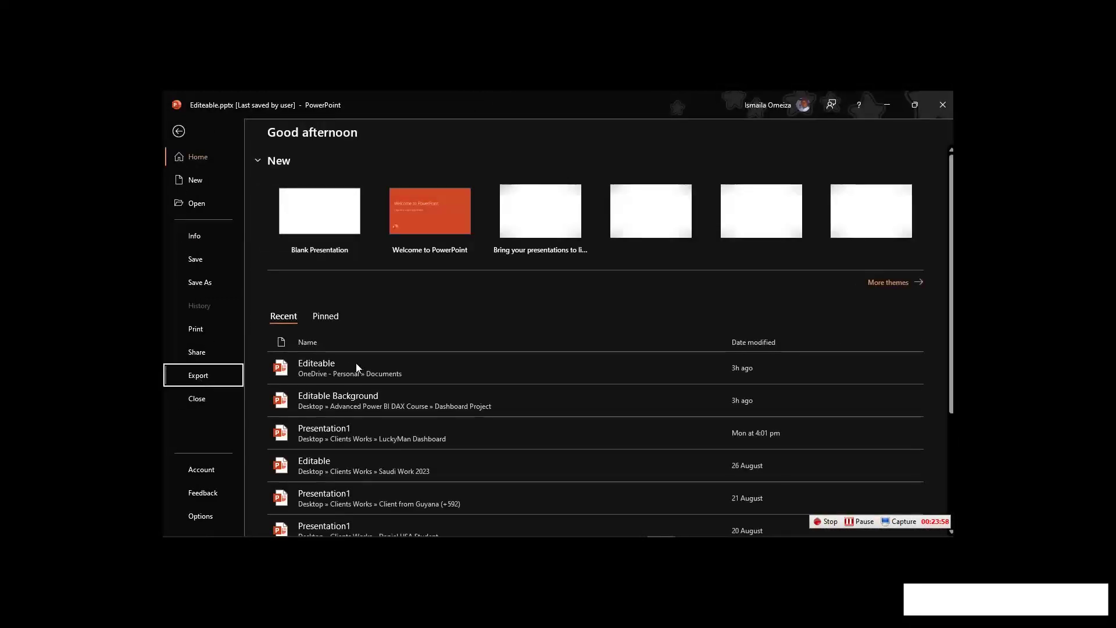
Export only slide 2 as PNG 'Background 02' into Desktop > Advanced Power BI DAX Course > Dashboard Creation.
key(Return)
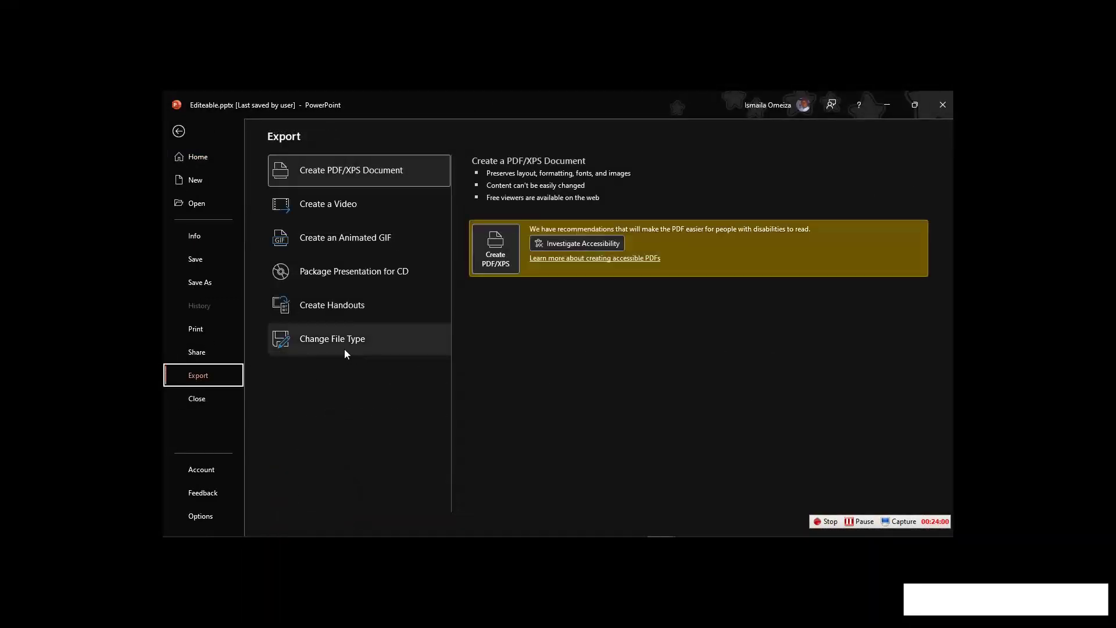
click(447, 335)
key(Escape)
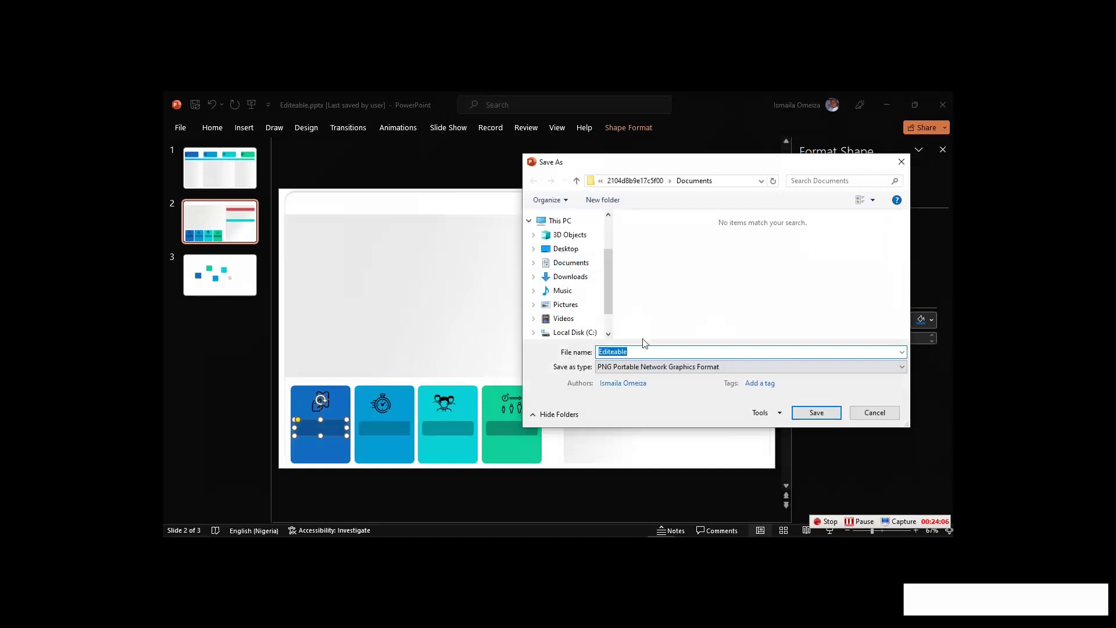
click(562, 249)
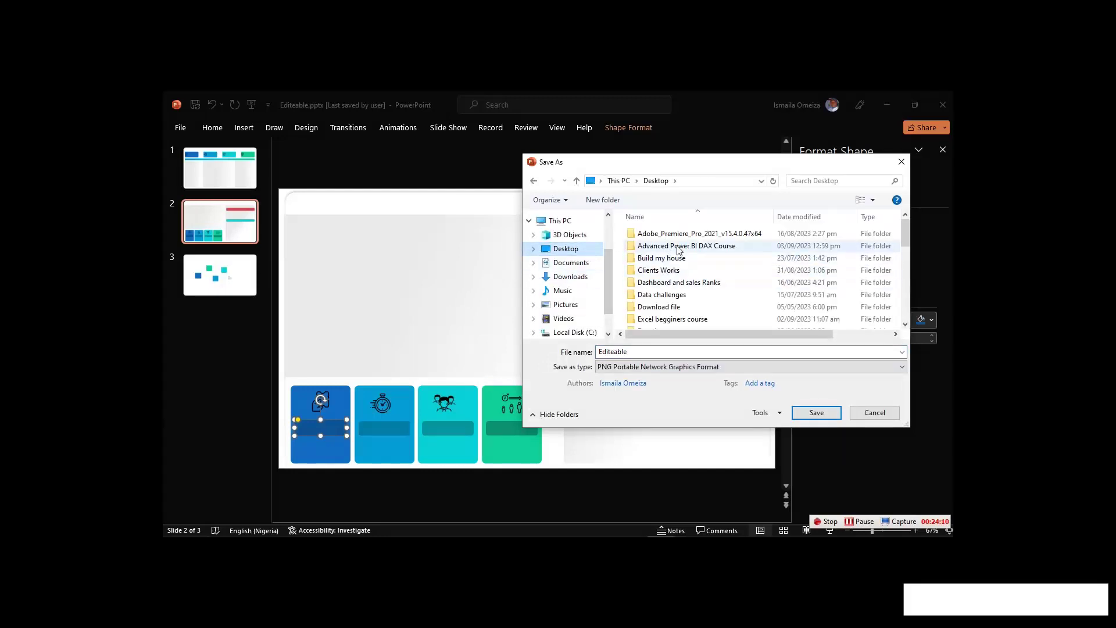
double_click(679, 246)
scroll(679, 279, down, 2)
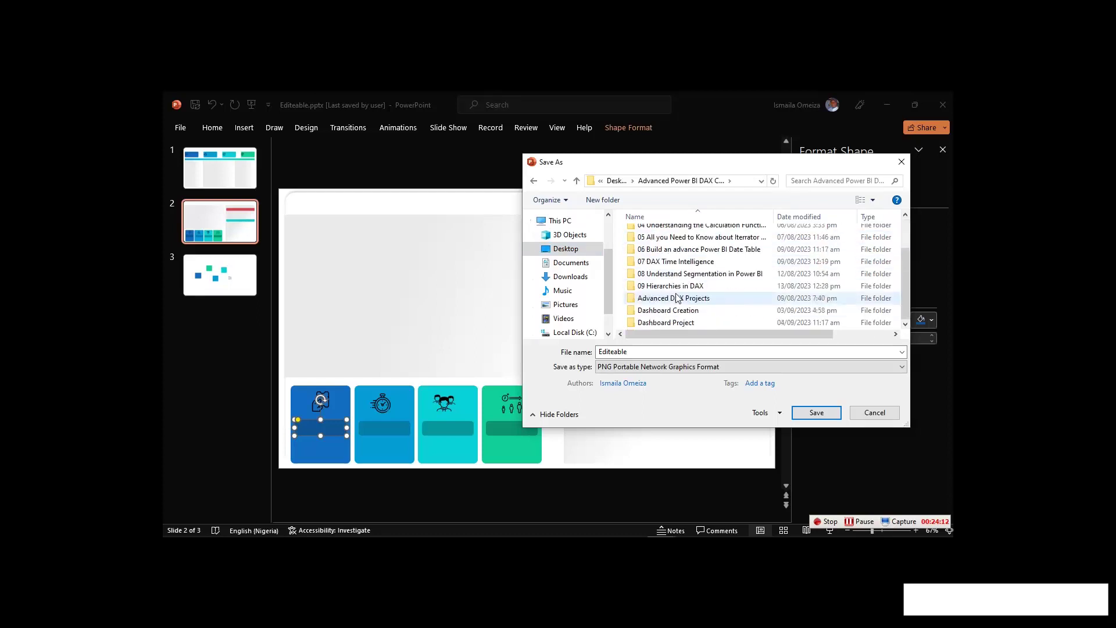
double_click(679, 311)
click(669, 259)
double_click(656, 349)
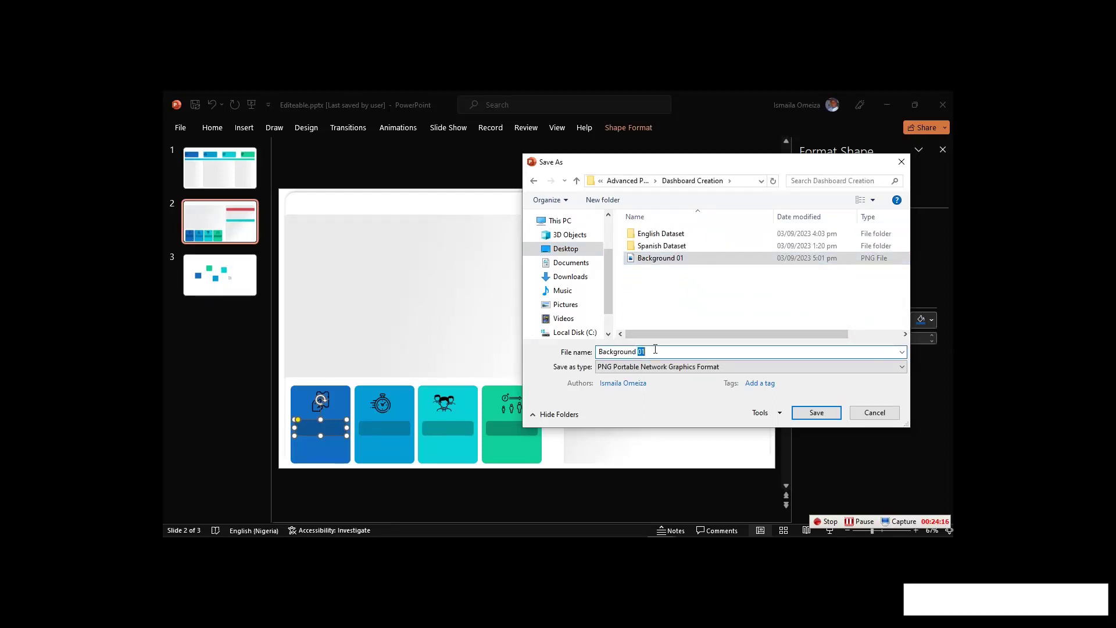
text(0)
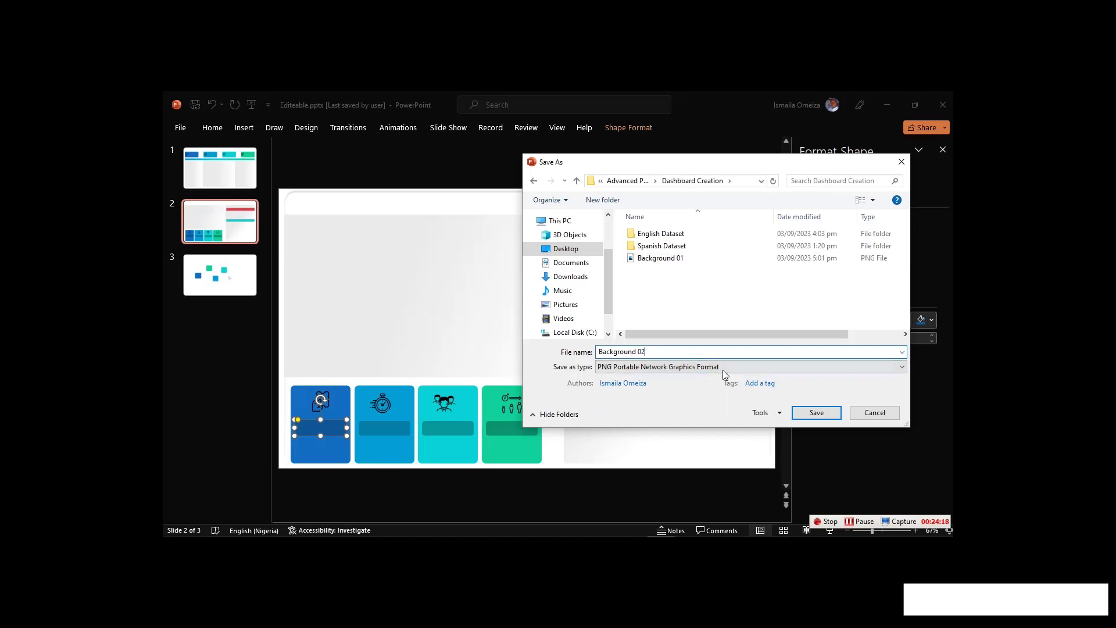
click(811, 414)
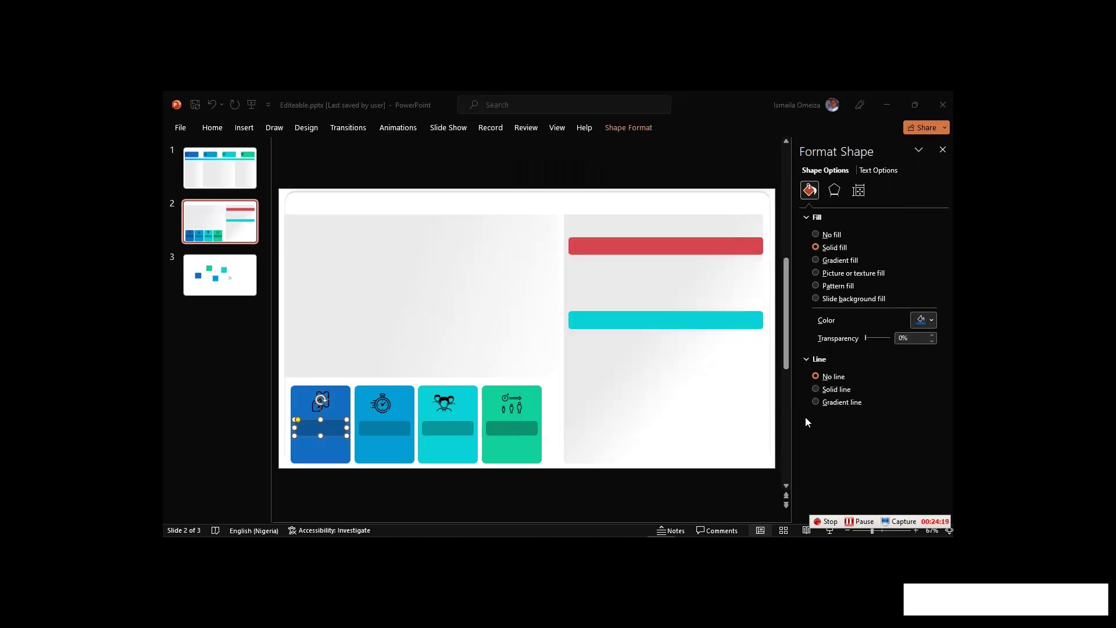
click(575, 353)
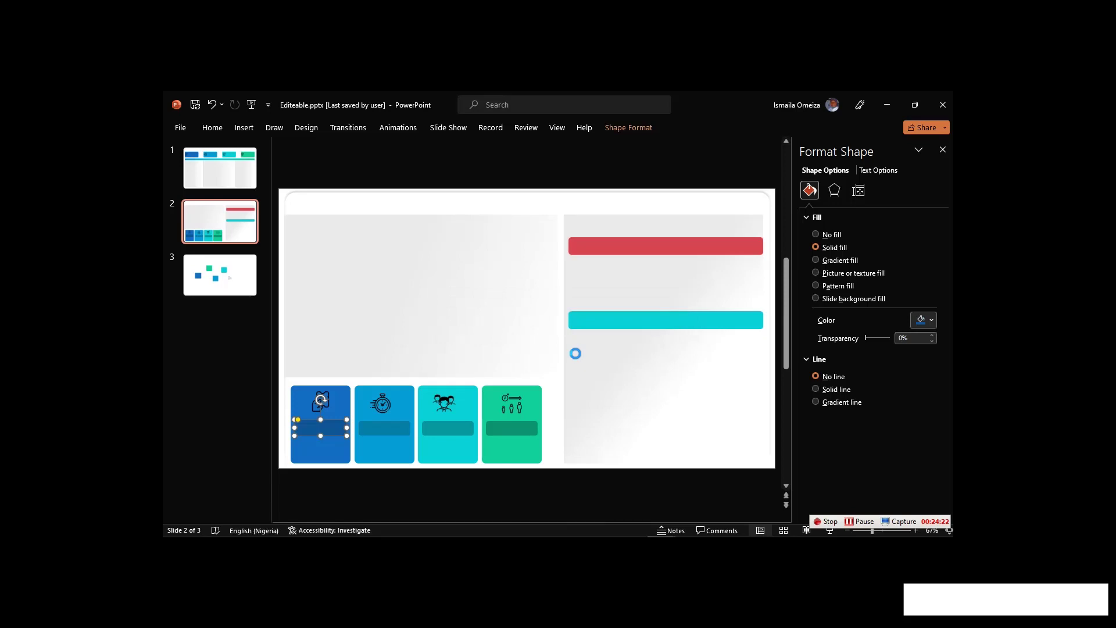
Set Background 02 from the Dashboard Creation folder as Page 2's canvas background image.
mouse_move(433, 525)
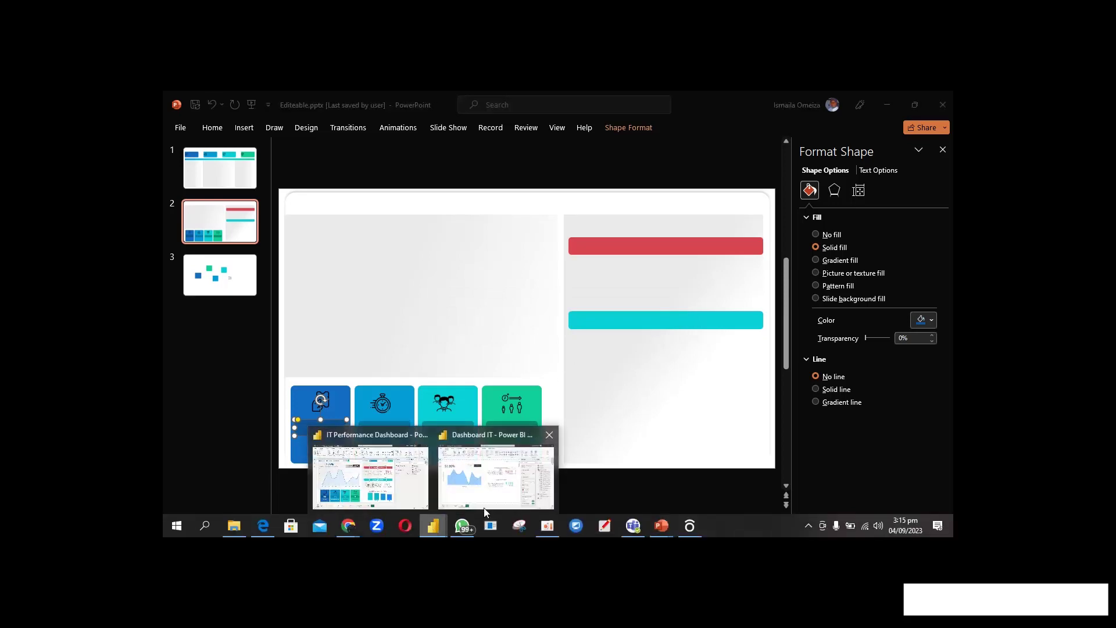
click(493, 495)
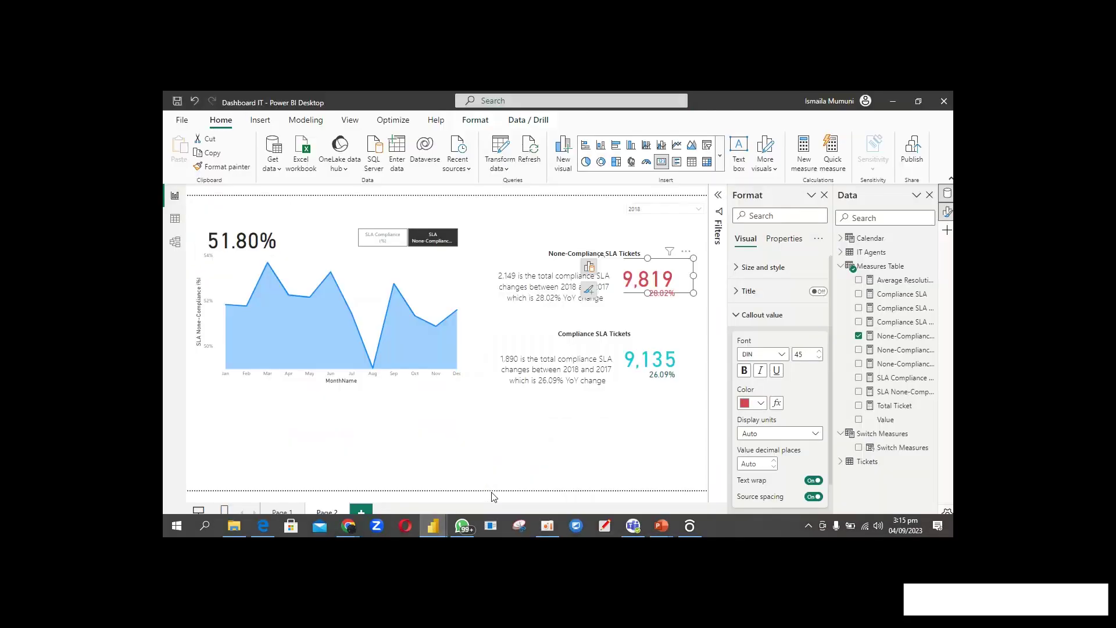
click(537, 227)
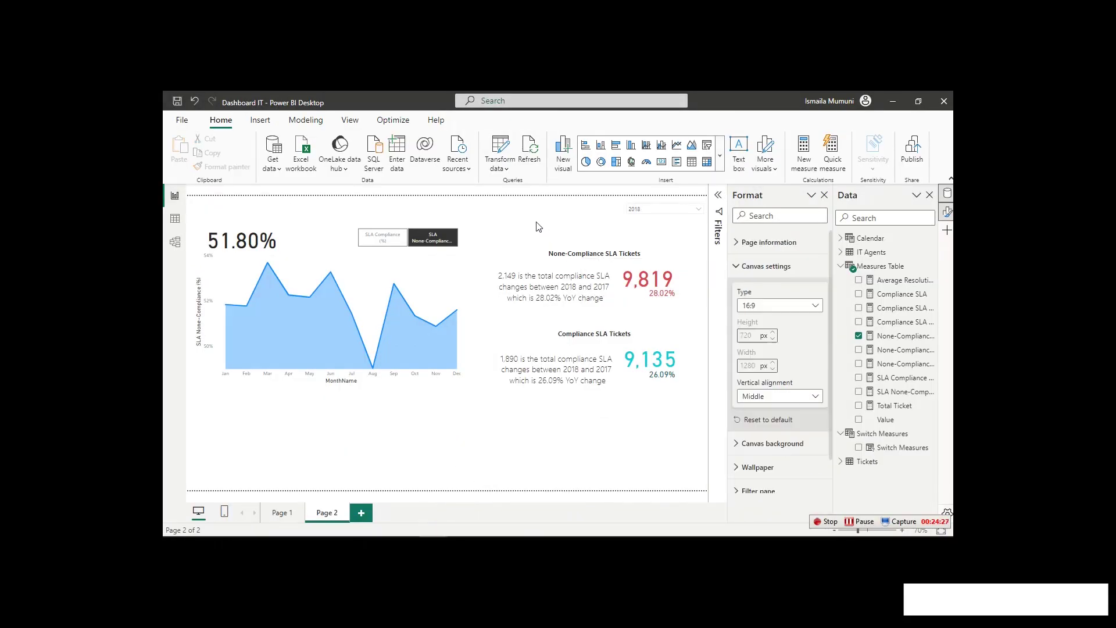
click(781, 268)
click(799, 290)
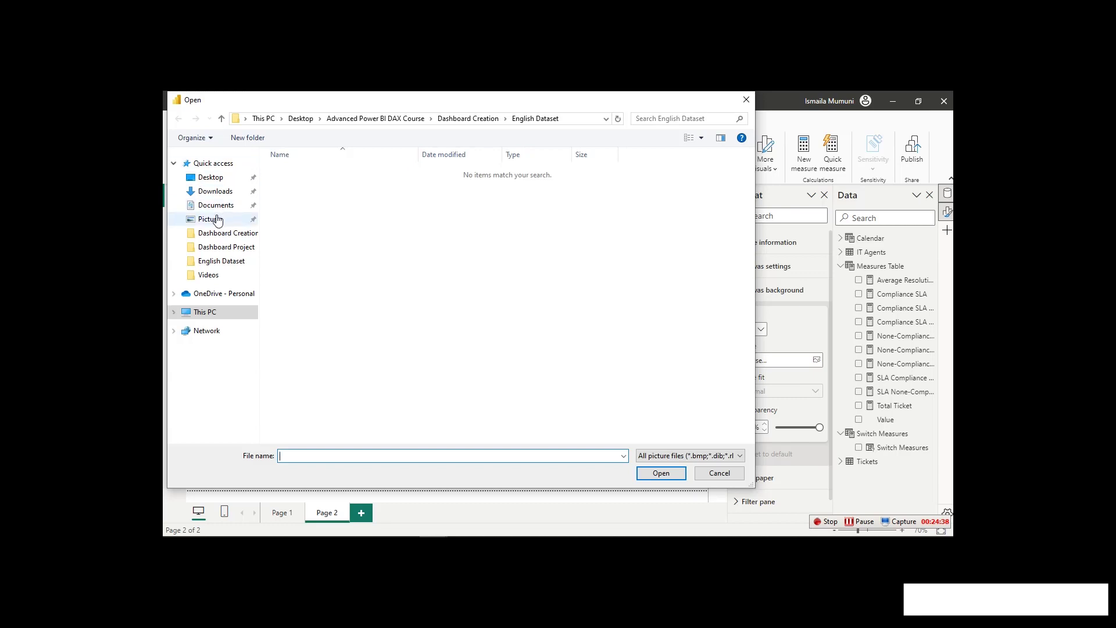
click(215, 182)
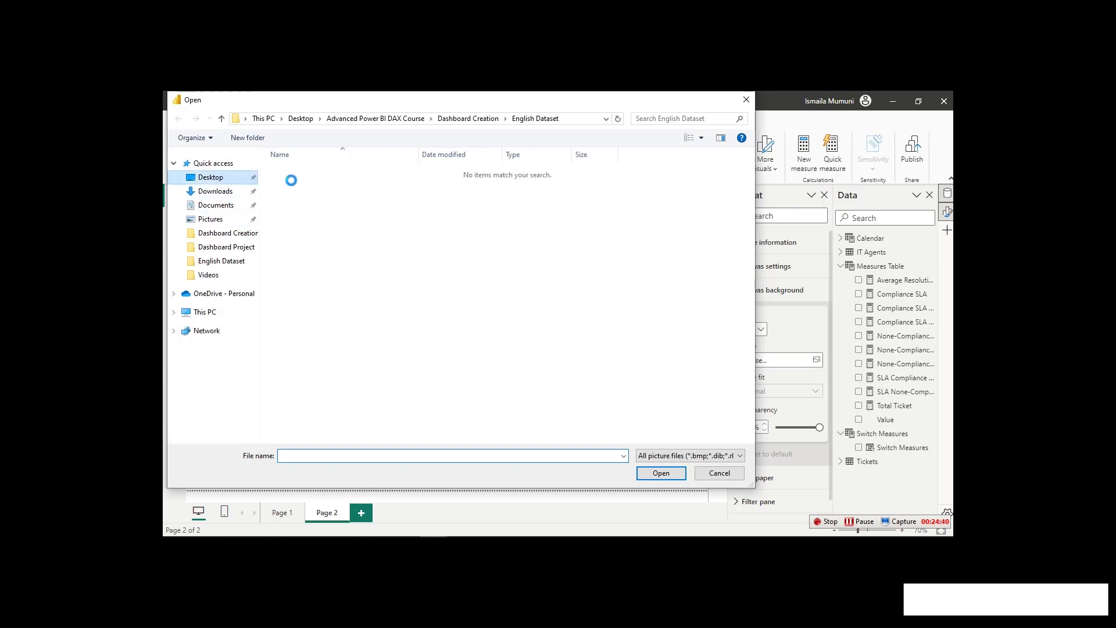
double_click(344, 188)
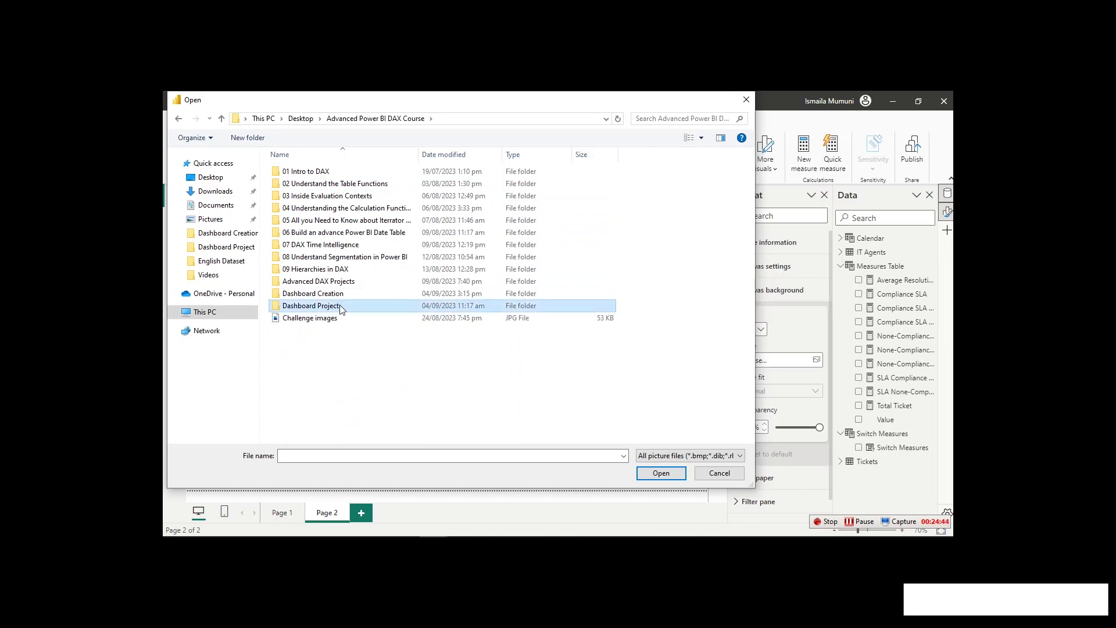
click(343, 294)
double_click(344, 294)
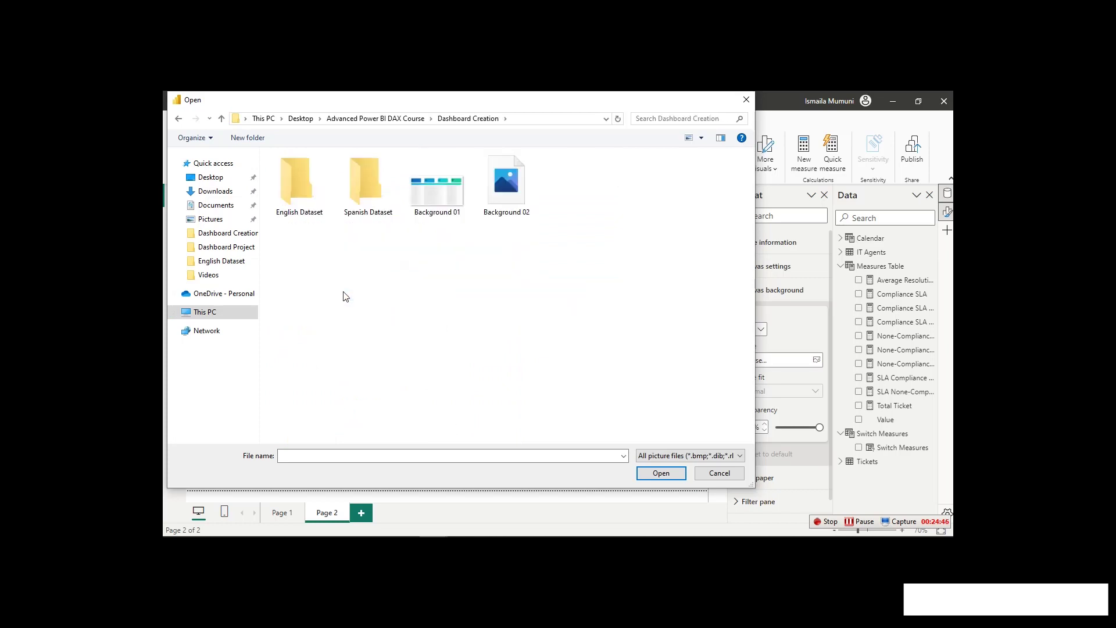
double_click(514, 184)
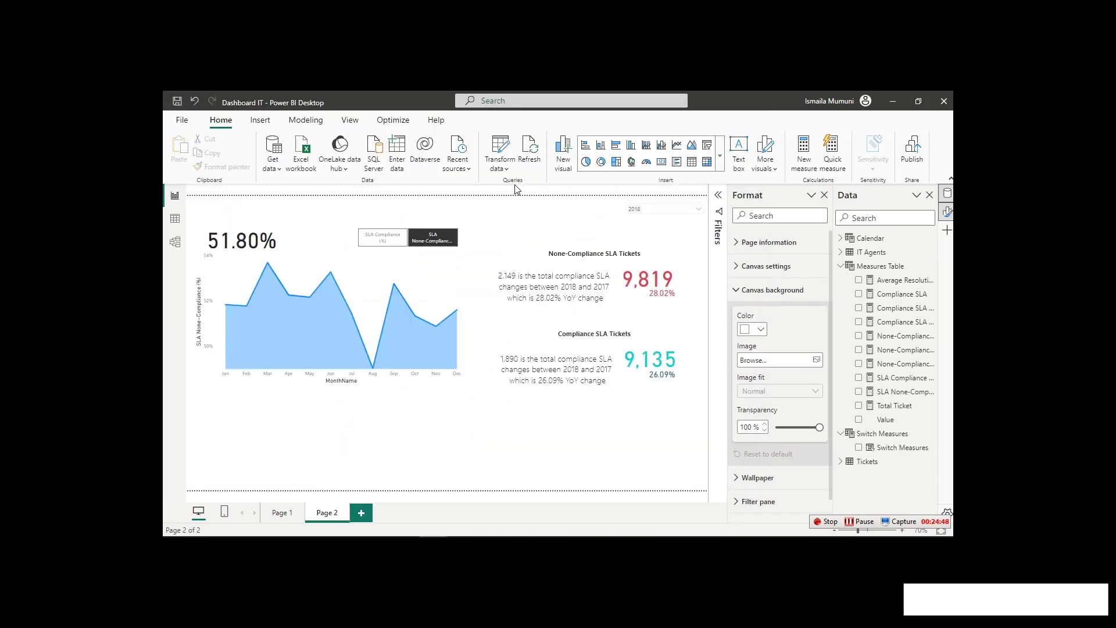
Set canvas background transparency to 0% and turn off both SLA text cards' background.
drag(819, 428, 748, 428)
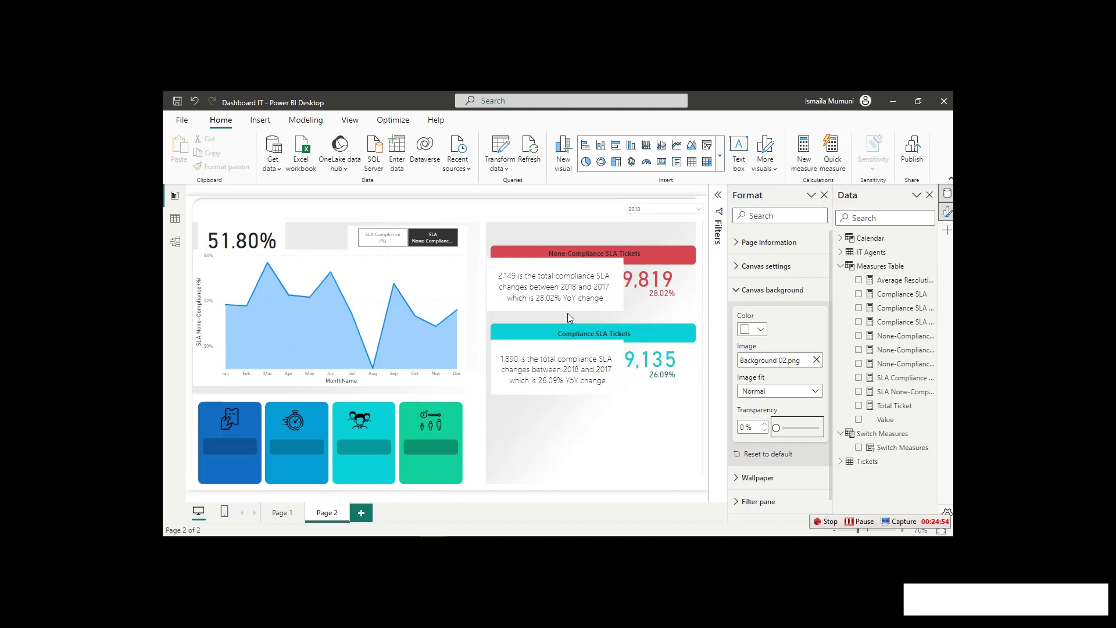
click(555, 285)
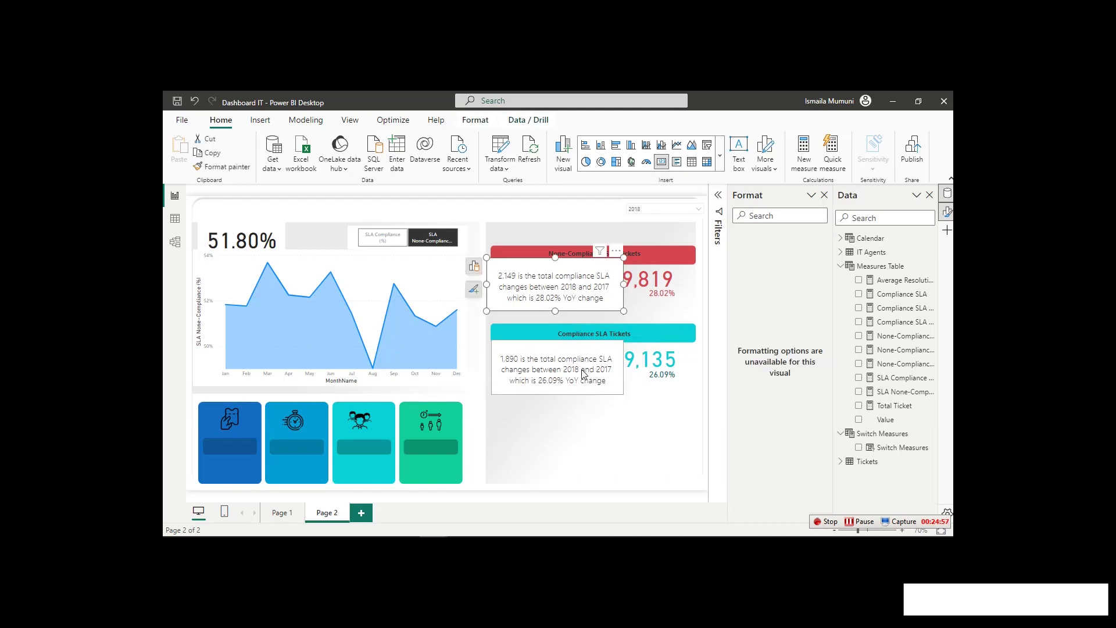
ctrl+click(584, 372)
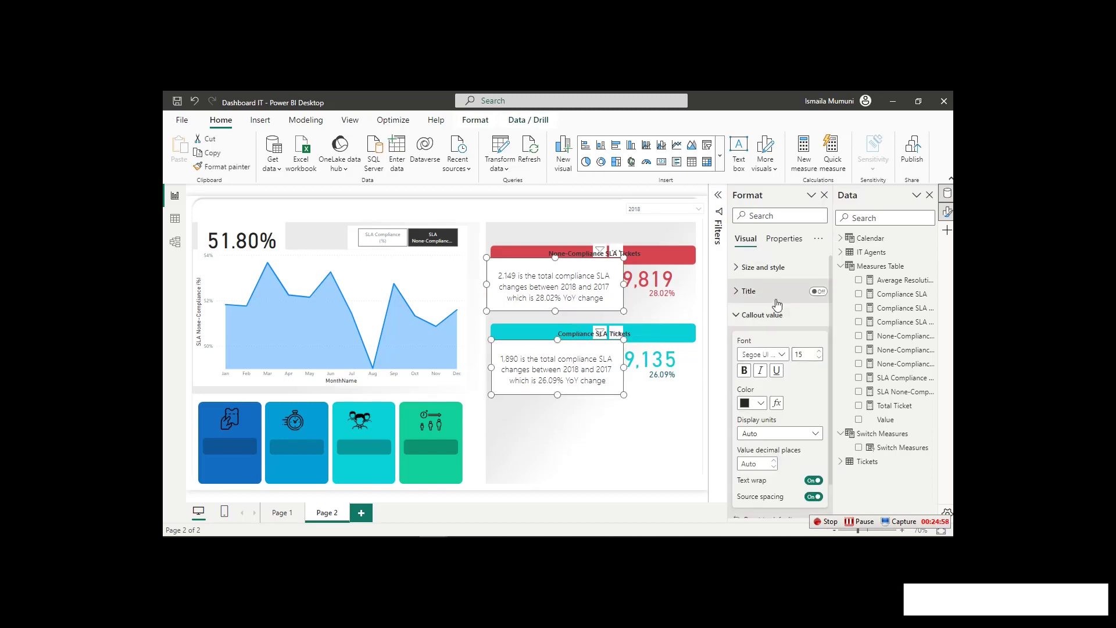
click(779, 272)
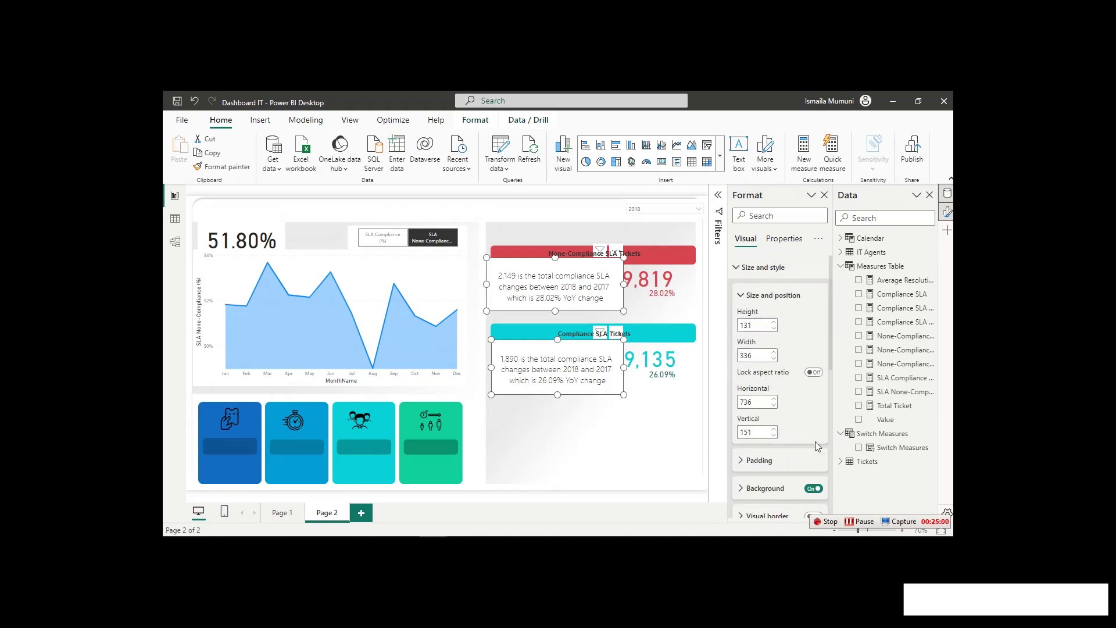
click(814, 489)
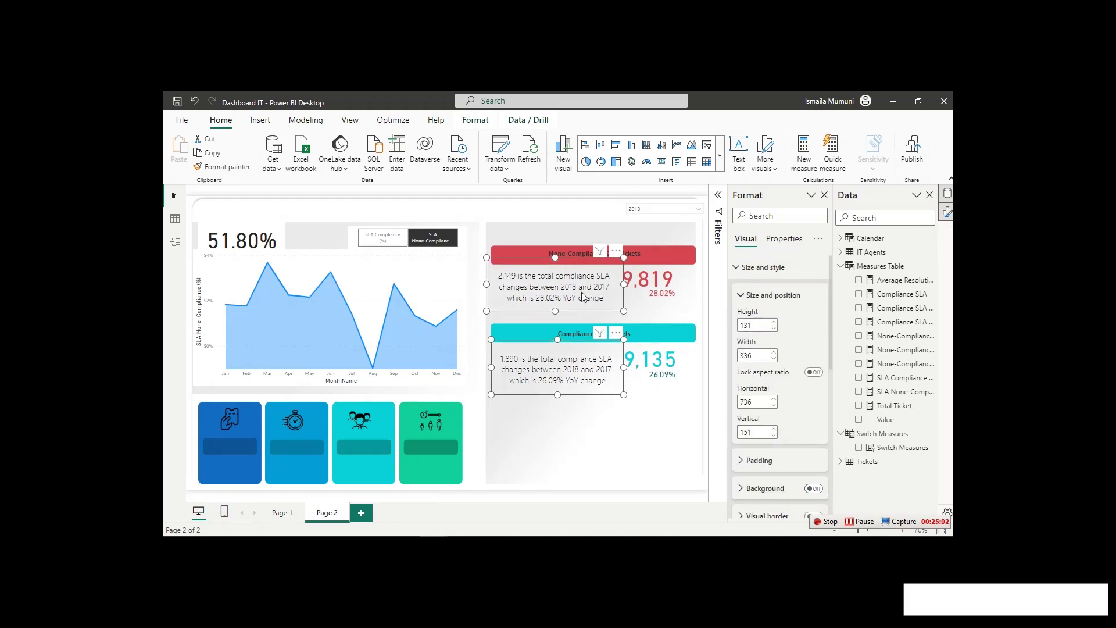
click(559, 216)
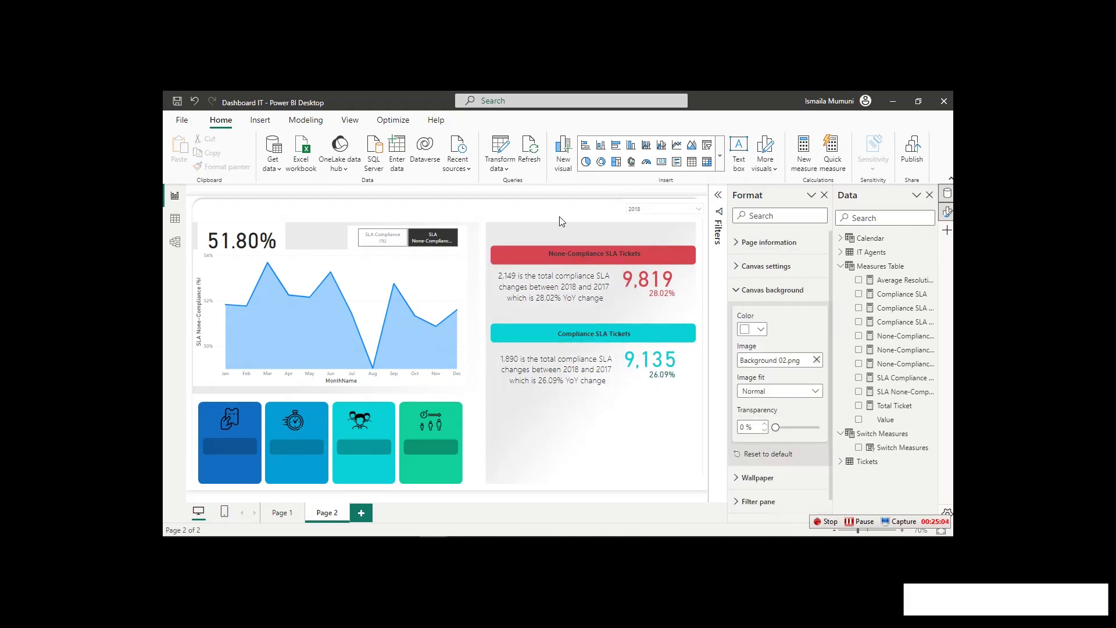
Make the None-Compliance SLA Tickets header text white and nudge it slightly lower.
click(590, 254)
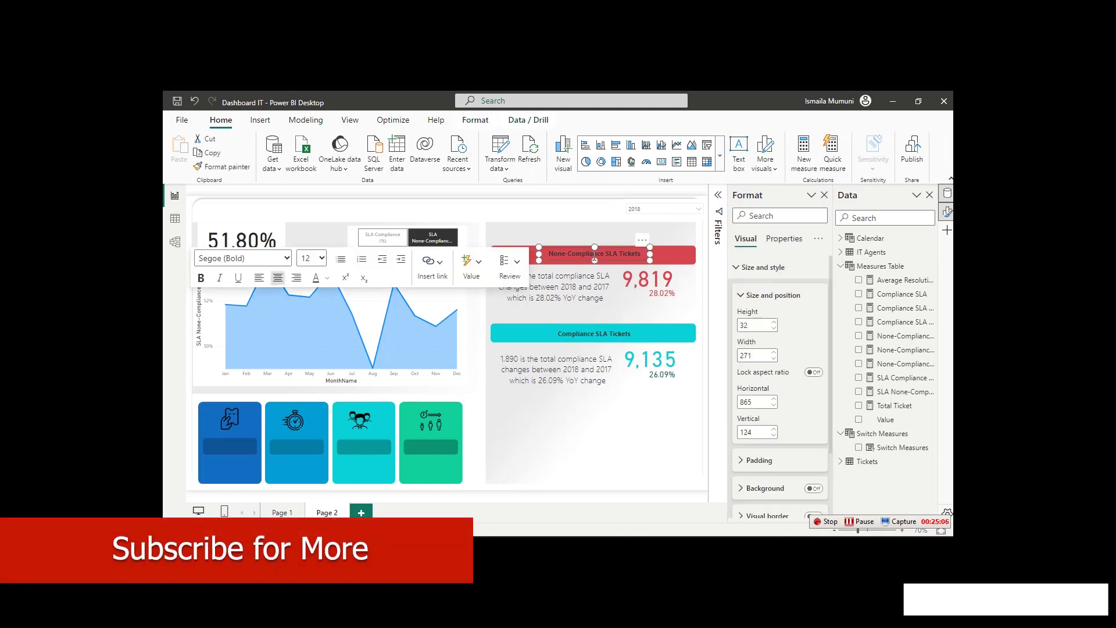
key(ctrl+a)
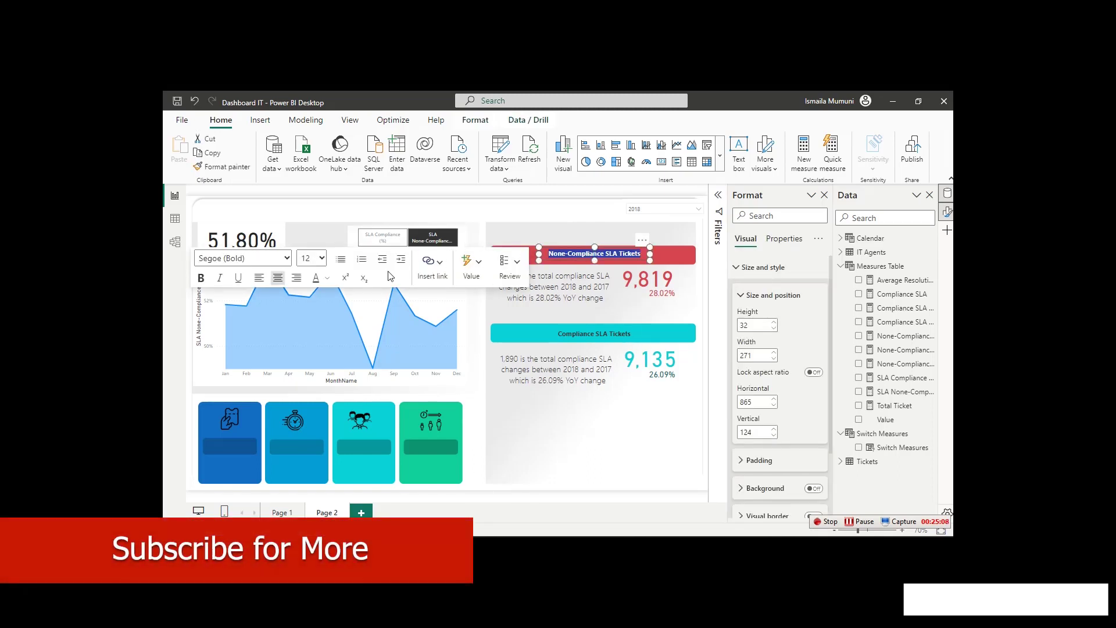
click(326, 278)
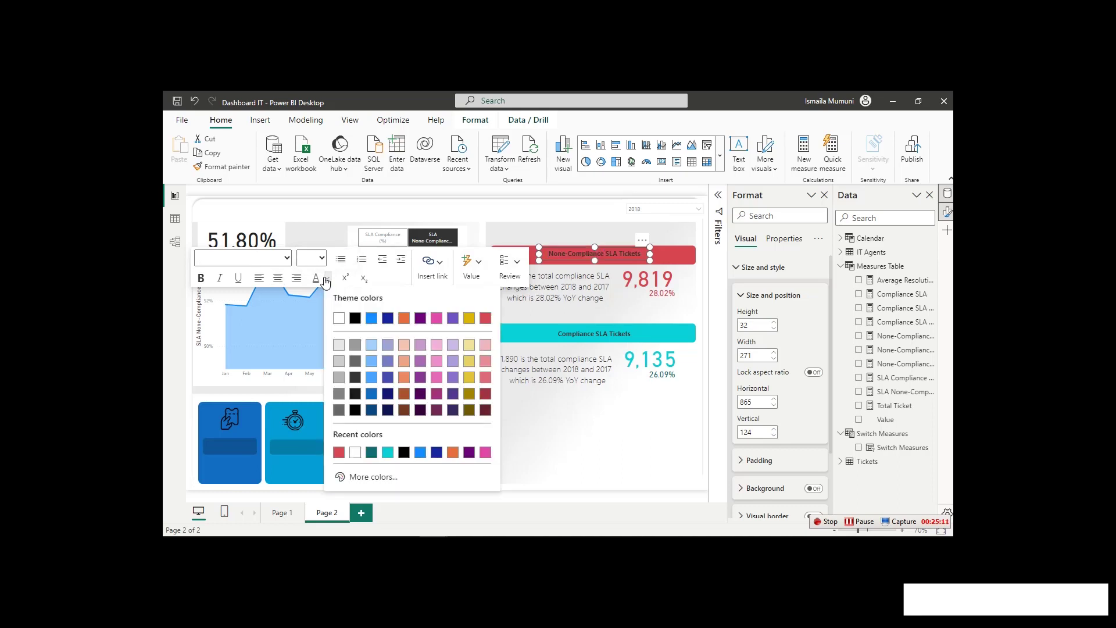
click(340, 319)
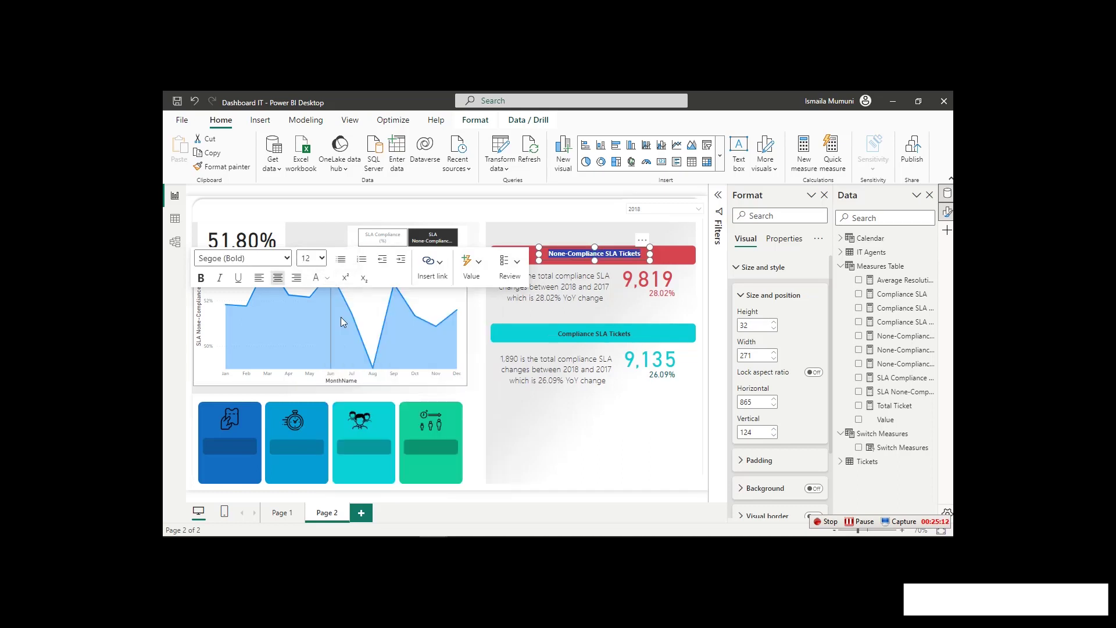
click(623, 260)
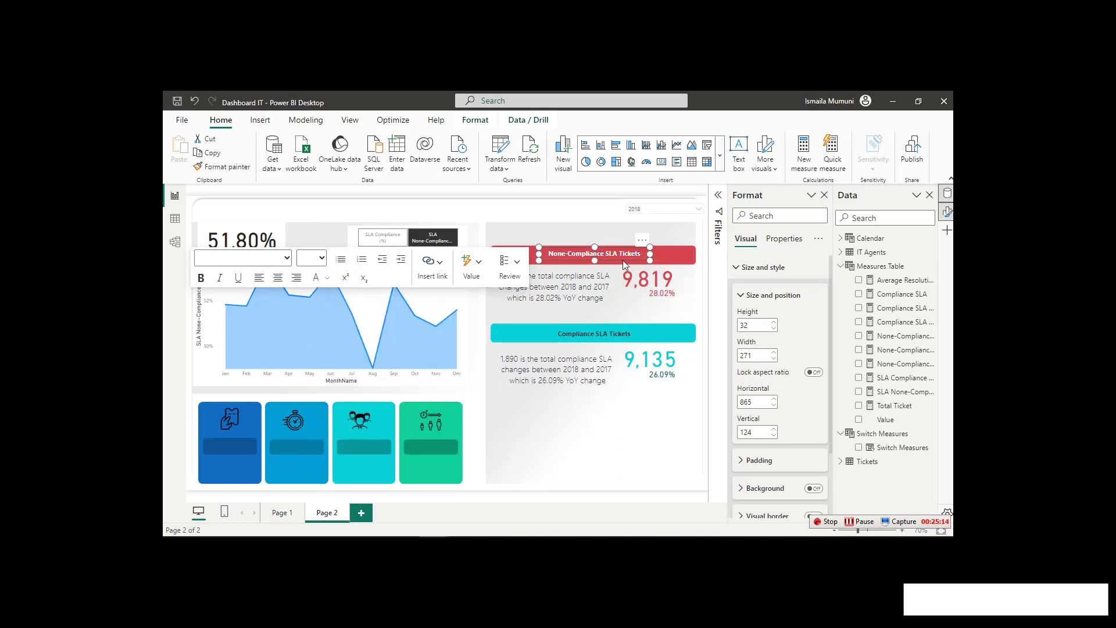
drag(623, 260, 623, 261)
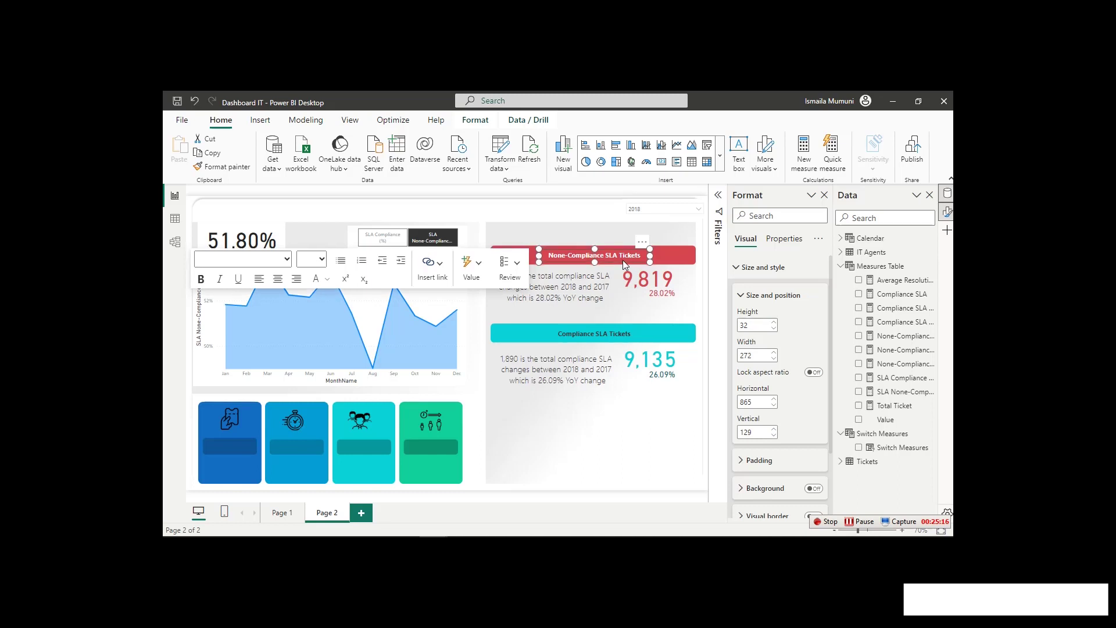
Make the Compliance SLA Tickets header text white.
click(594, 328)
key(ctrl+a)
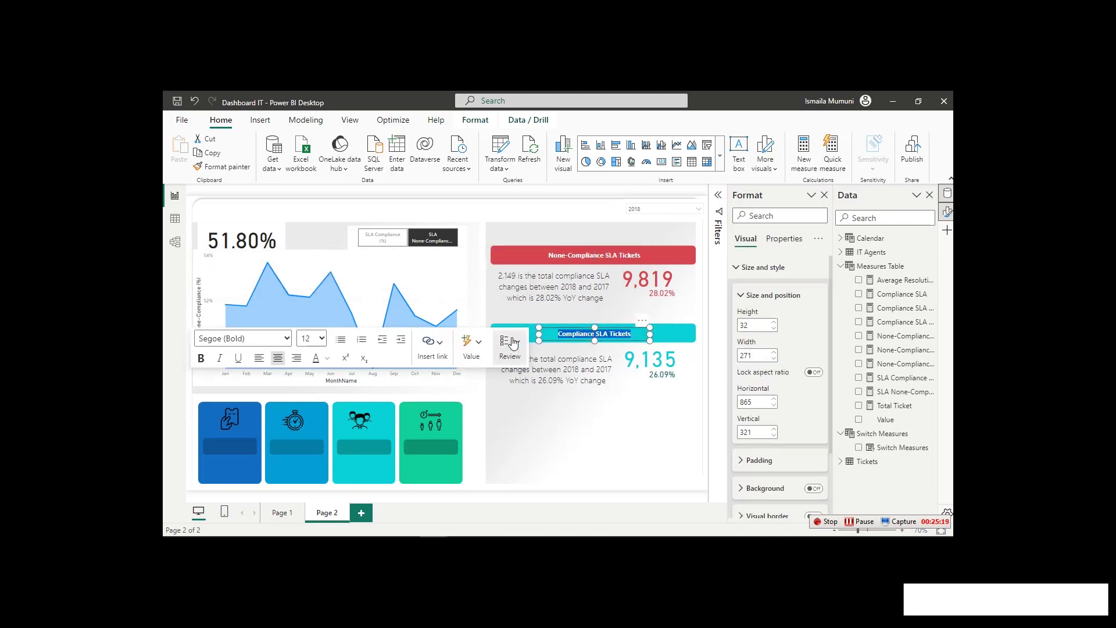
click(329, 361)
click(340, 182)
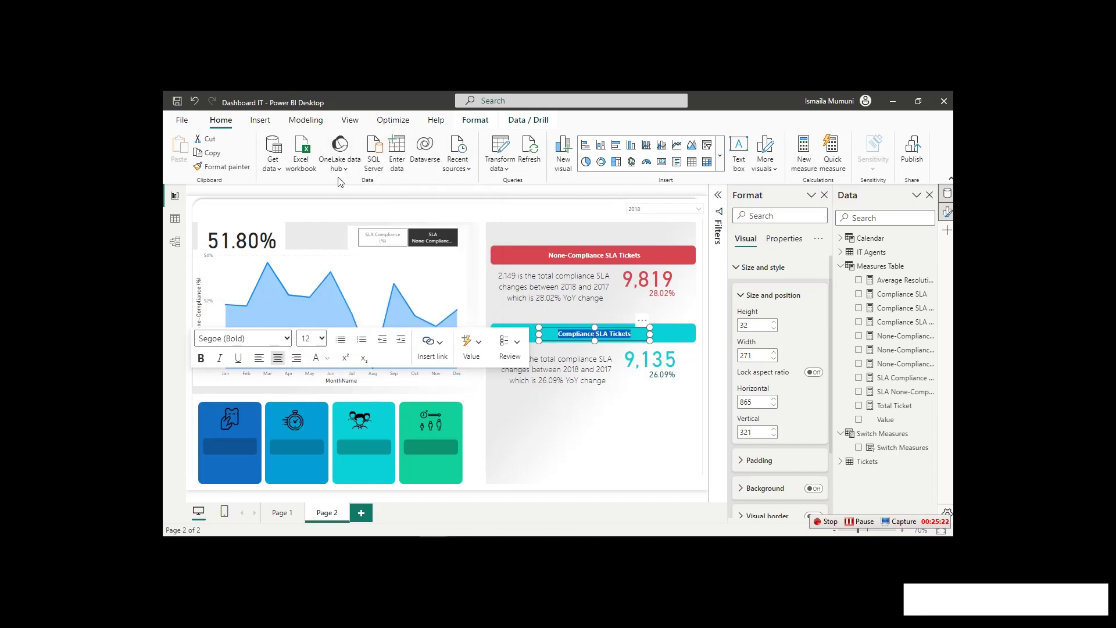
click(519, 219)
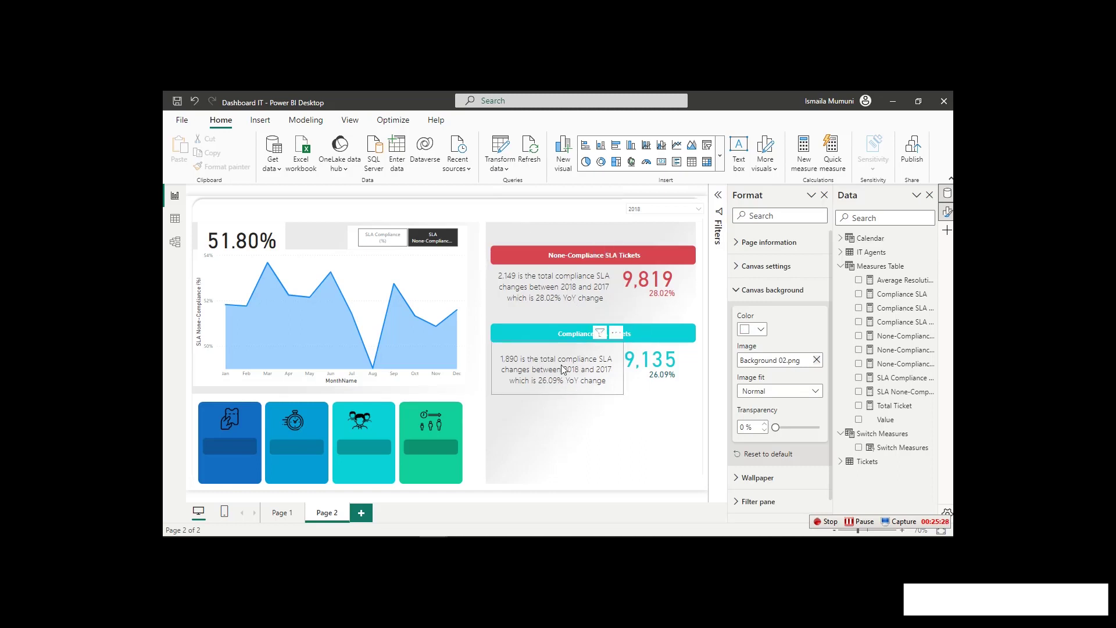
Narrow the compliance description text box from its left edge to width 313 at horizontal 759.
click(498, 370)
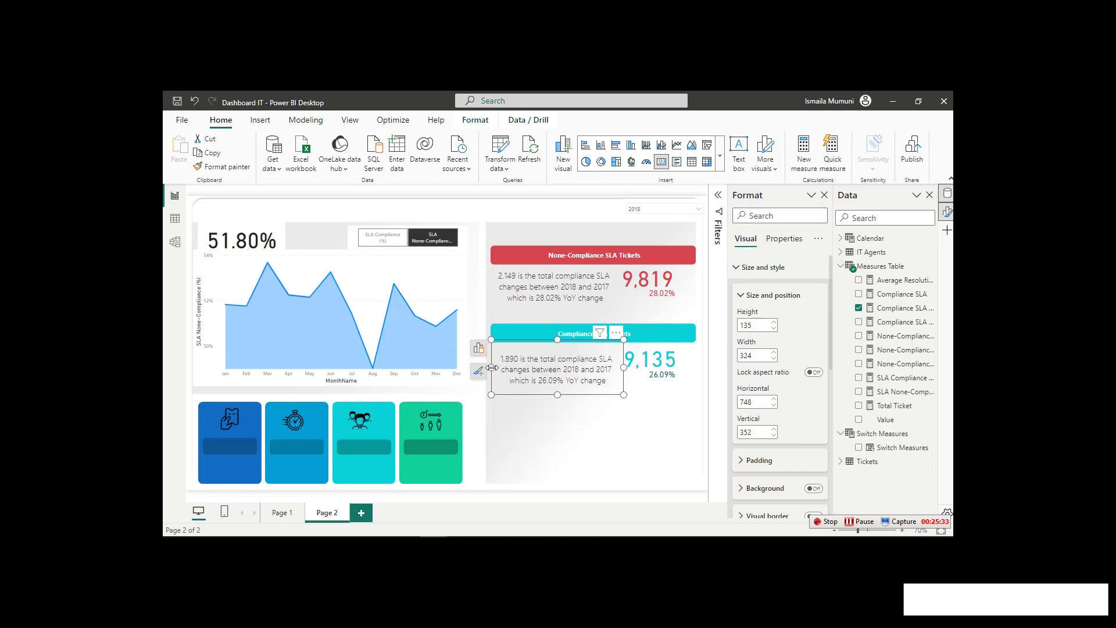
drag(491, 367, 497, 372)
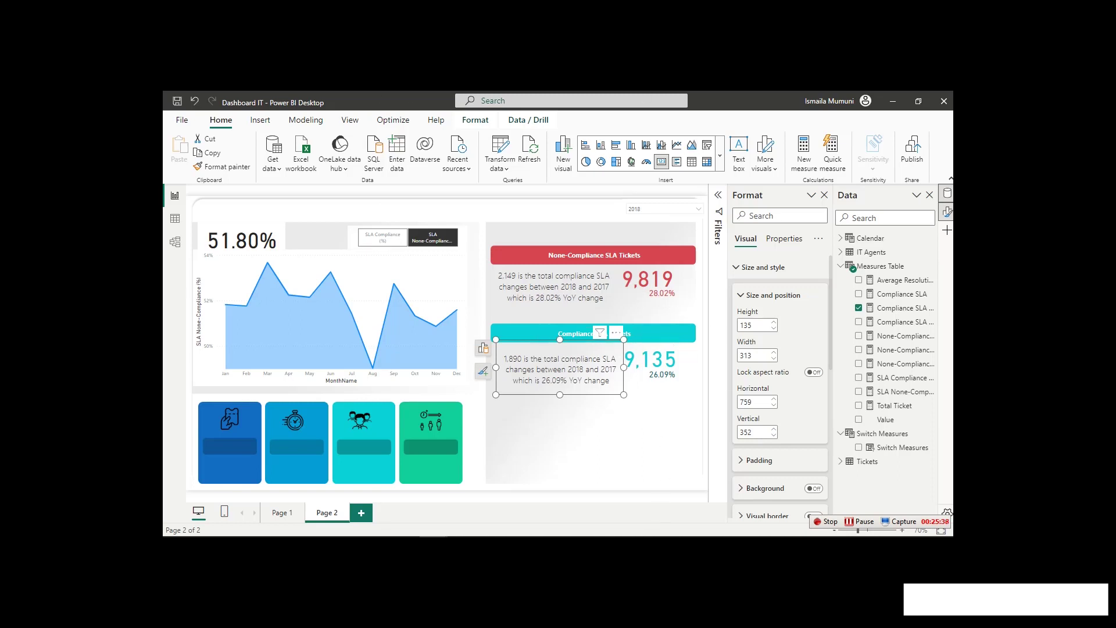
click(615, 441)
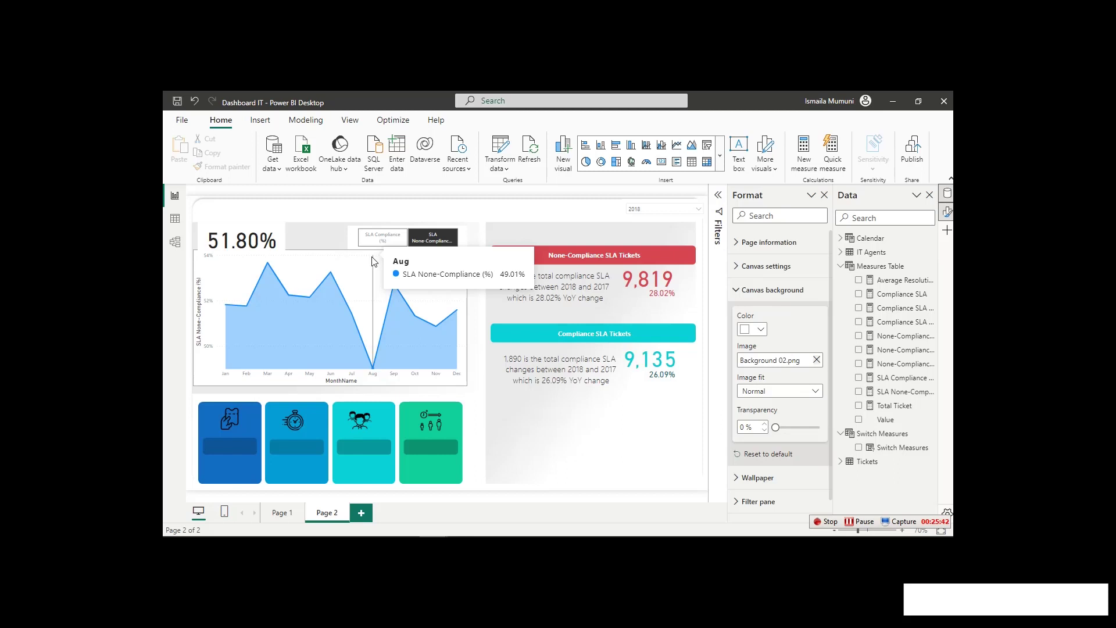
click(374, 261)
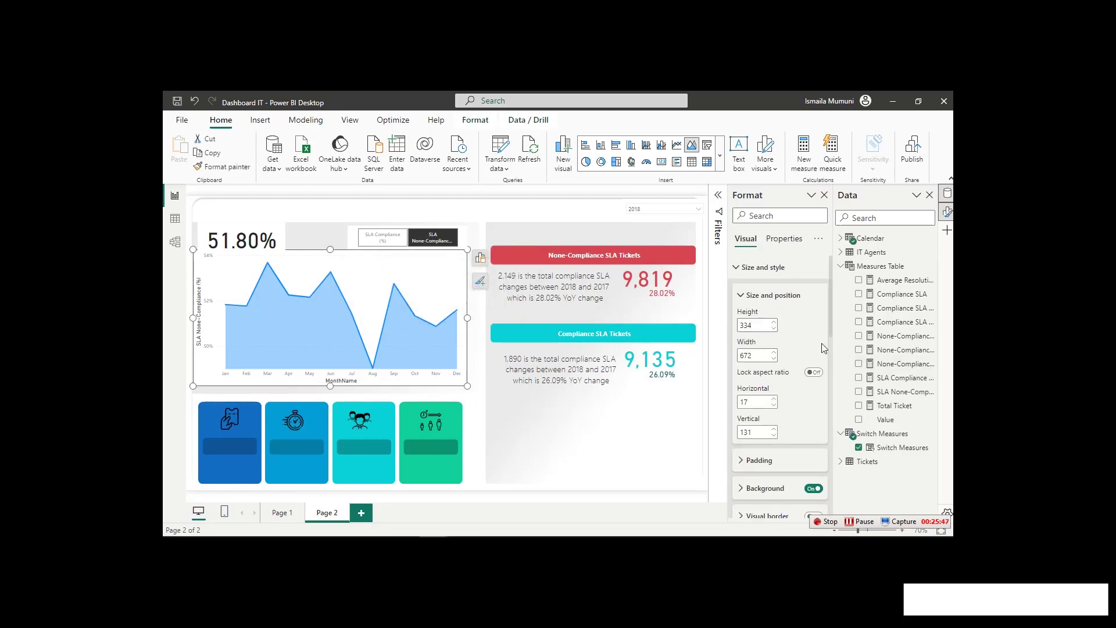
Turn off the line chart's background.
click(754, 296)
click(754, 296)
click(806, 488)
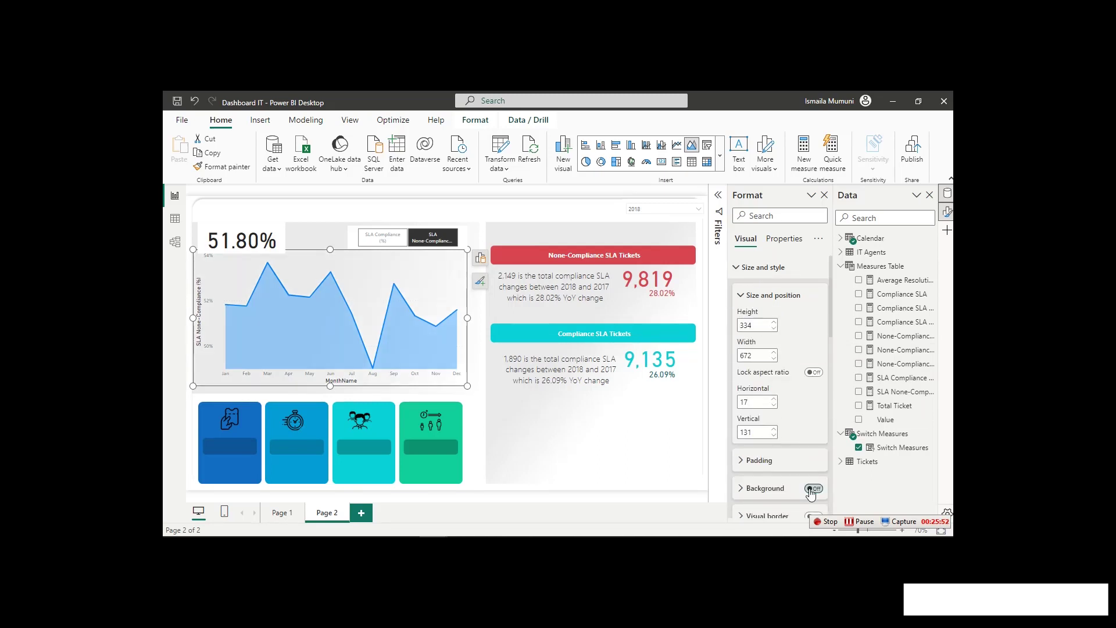
click(758, 298)
click(756, 267)
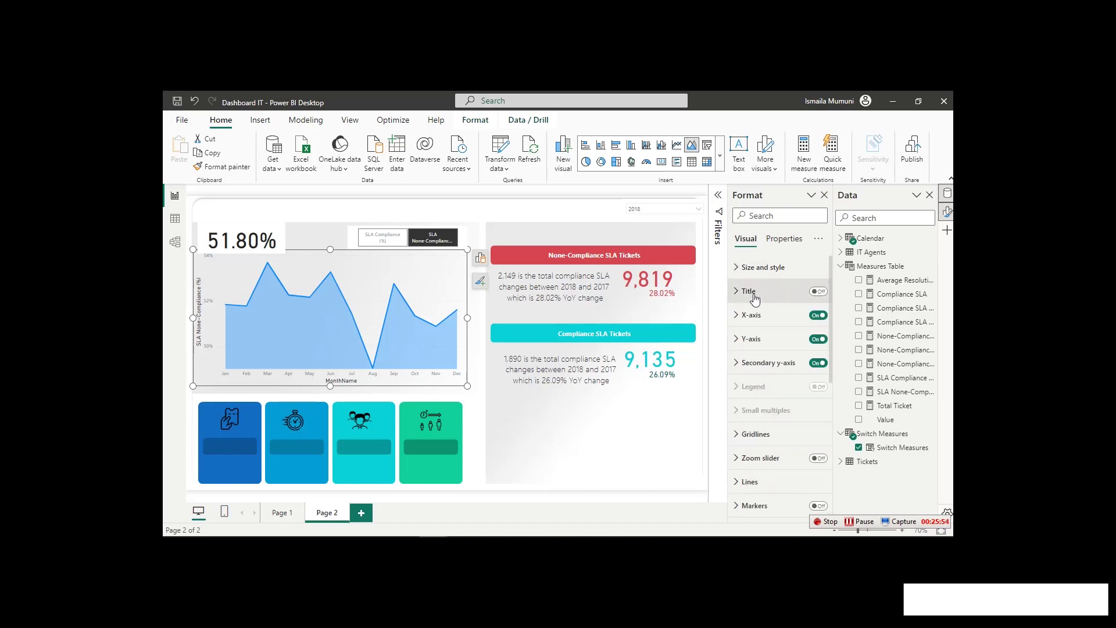
Set the X-axis month labels to Segoe UI Bold and remove the MonthName axis title.
click(755, 317)
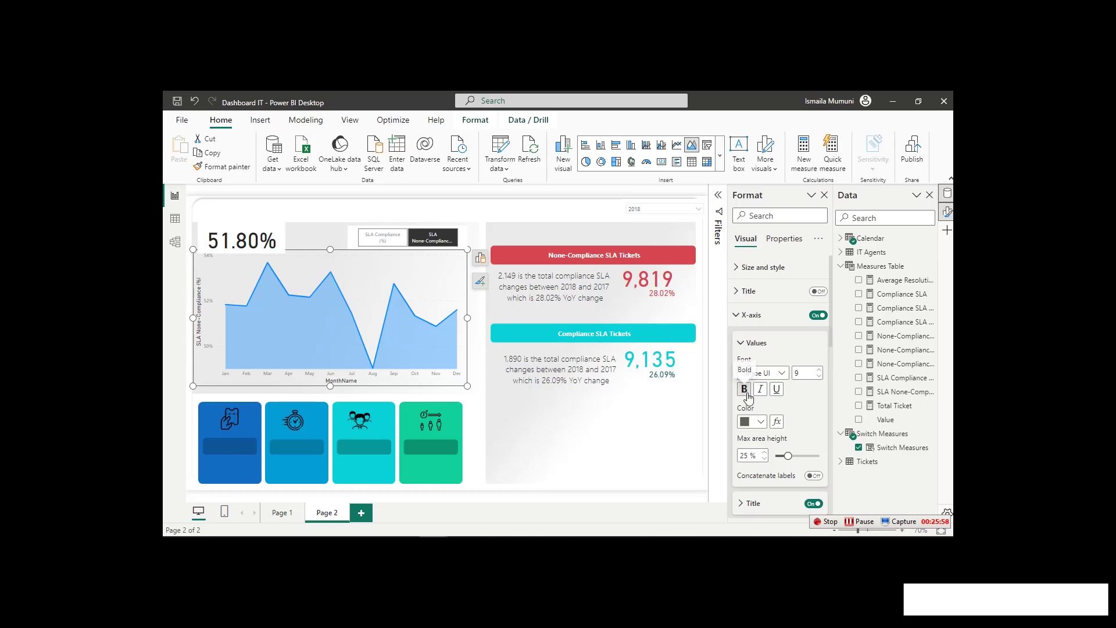
click(782, 377)
scroll(779, 346, down, 3)
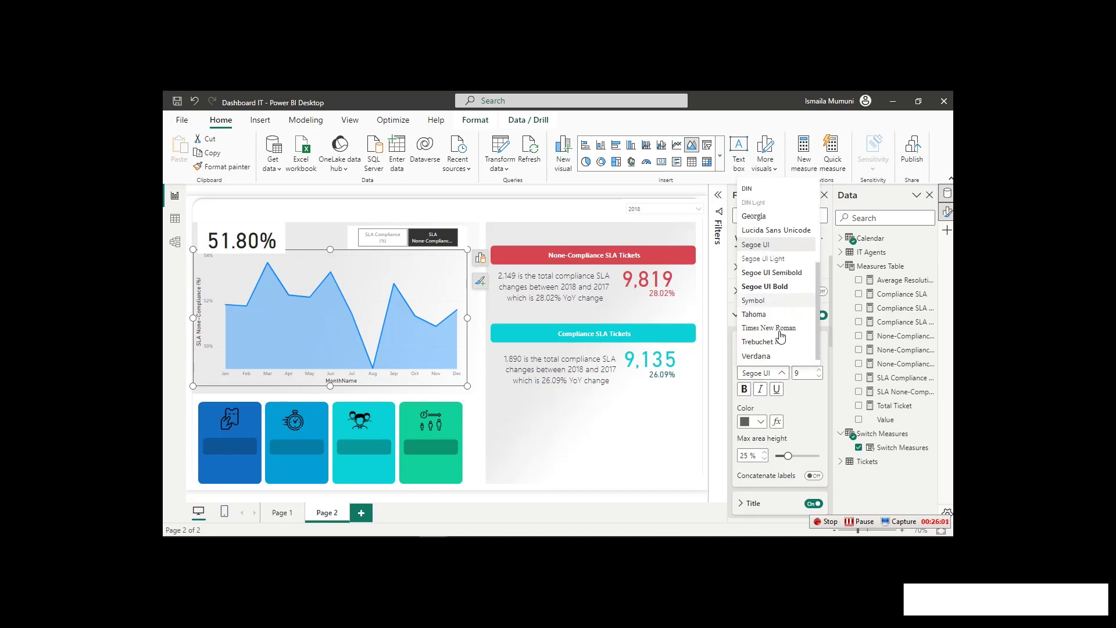
click(770, 276)
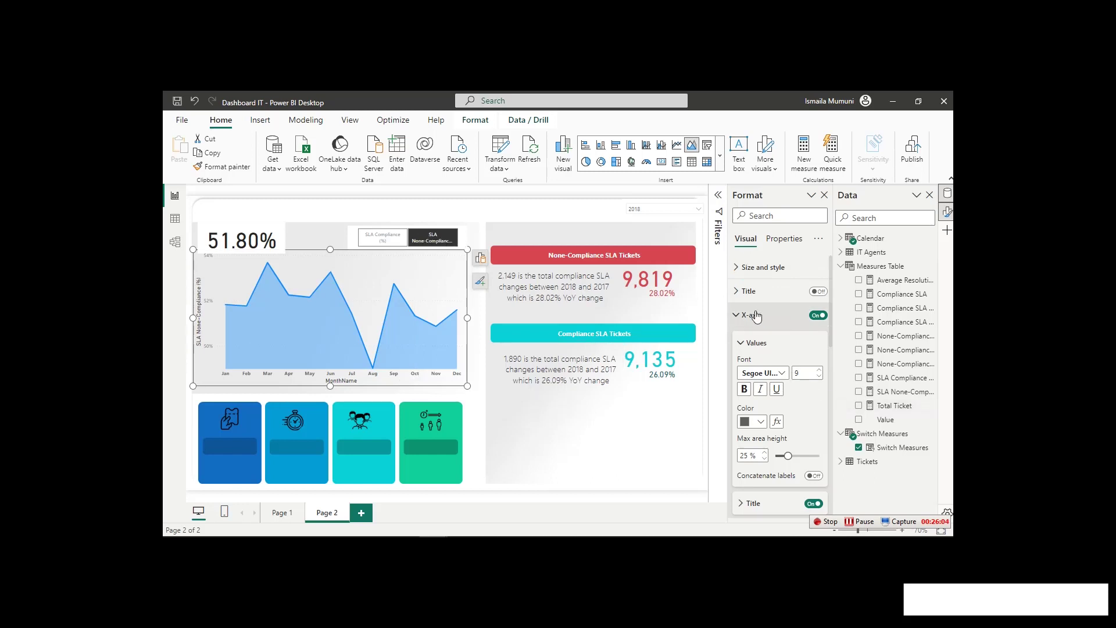
click(813, 504)
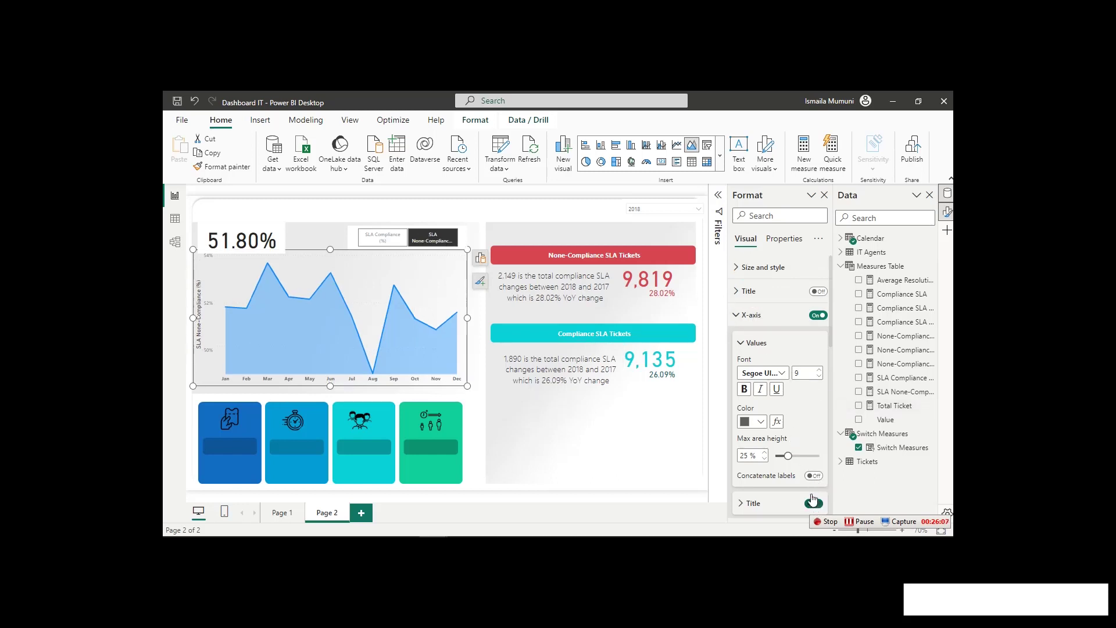
click(751, 317)
click(750, 293)
click(753, 297)
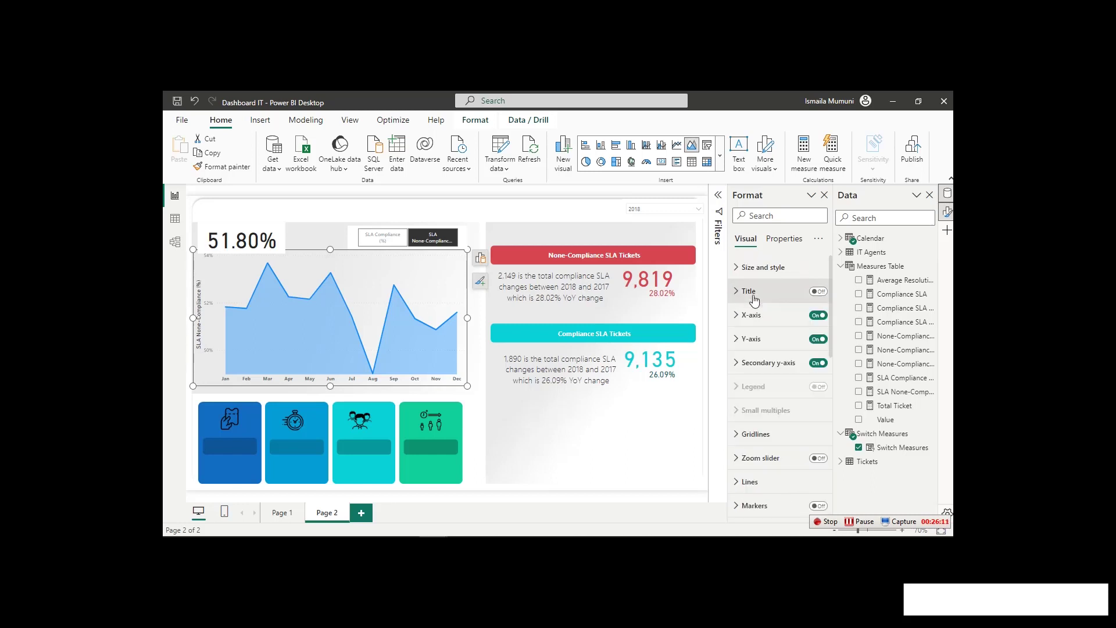
Remove the Y-axis title and pull the chart's left edge slightly right.
click(756, 339)
scroll(806, 495, down, 1)
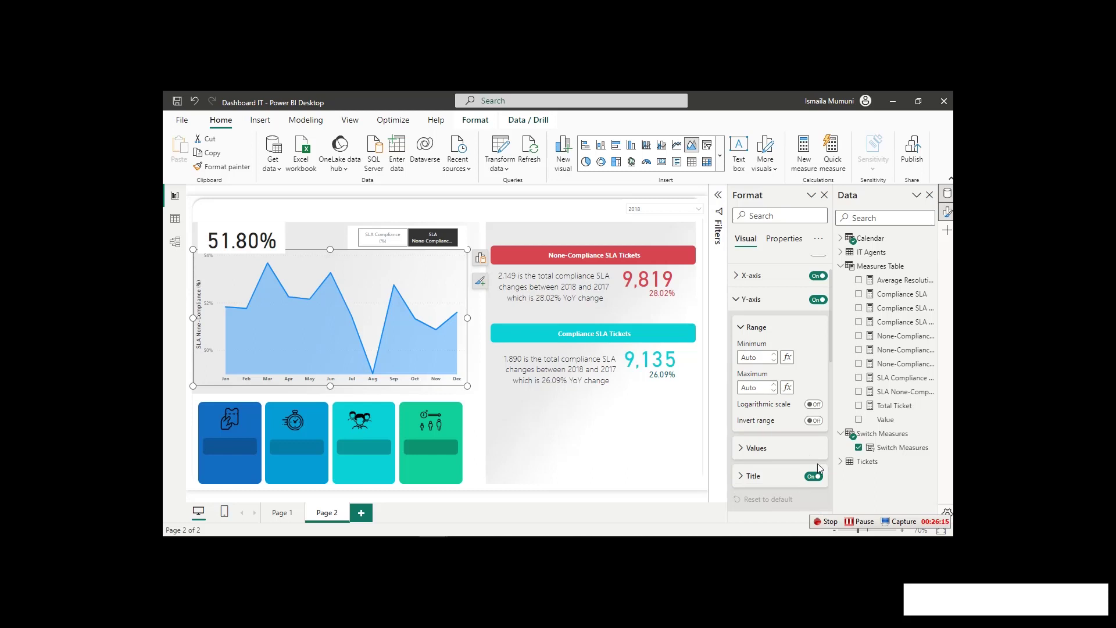
click(814, 476)
scroll(779, 378, up, 1)
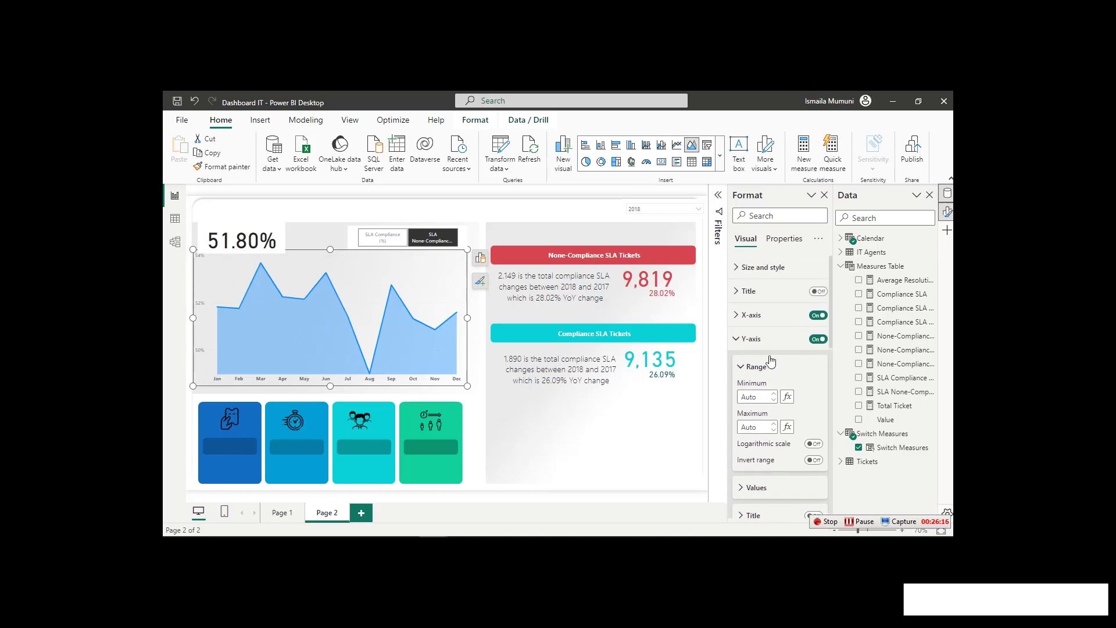
click(756, 338)
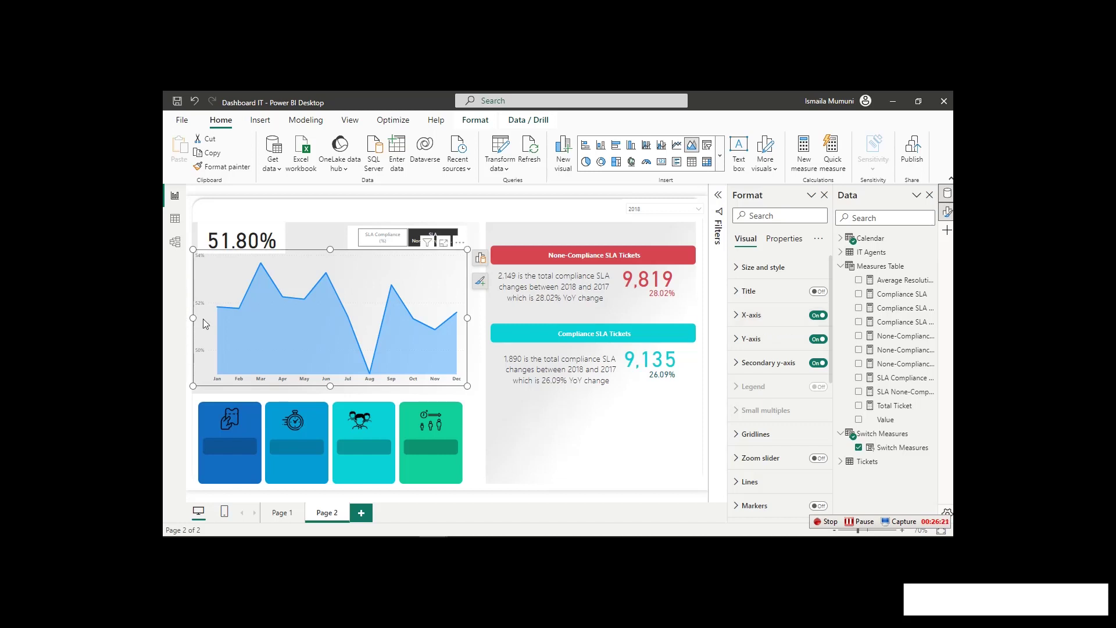
drag(194, 319, 213, 317)
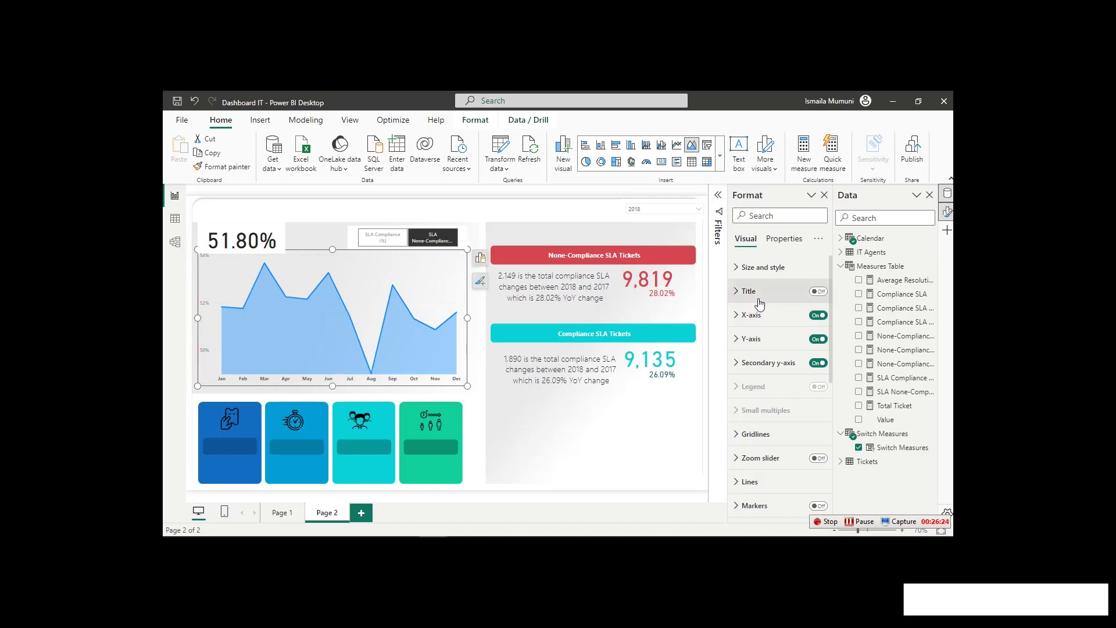
Change the chart's line type from Linear to Smooth.
scroll(759, 416, down, 2)
click(758, 419)
scroll(759, 416, down, 1)
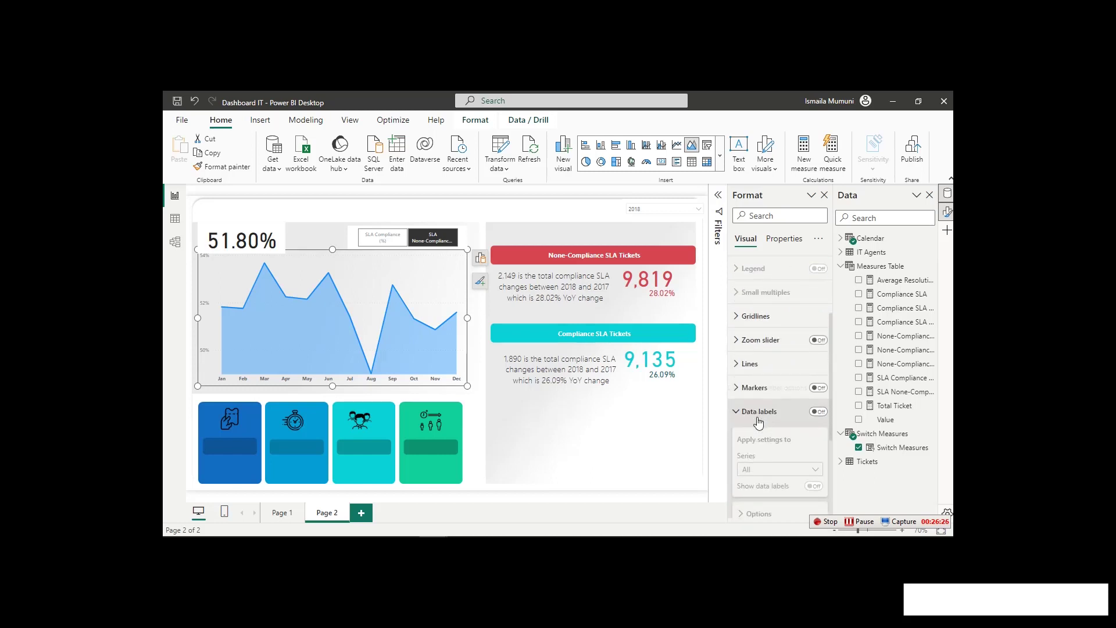
click(756, 372)
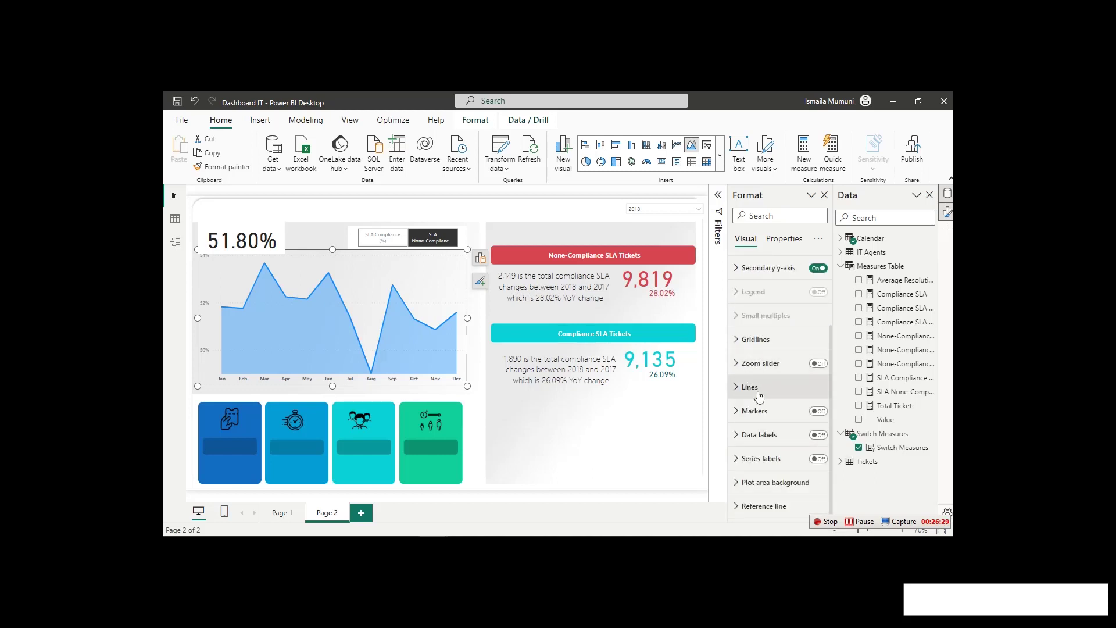
click(750, 387)
scroll(759, 402, down, 5)
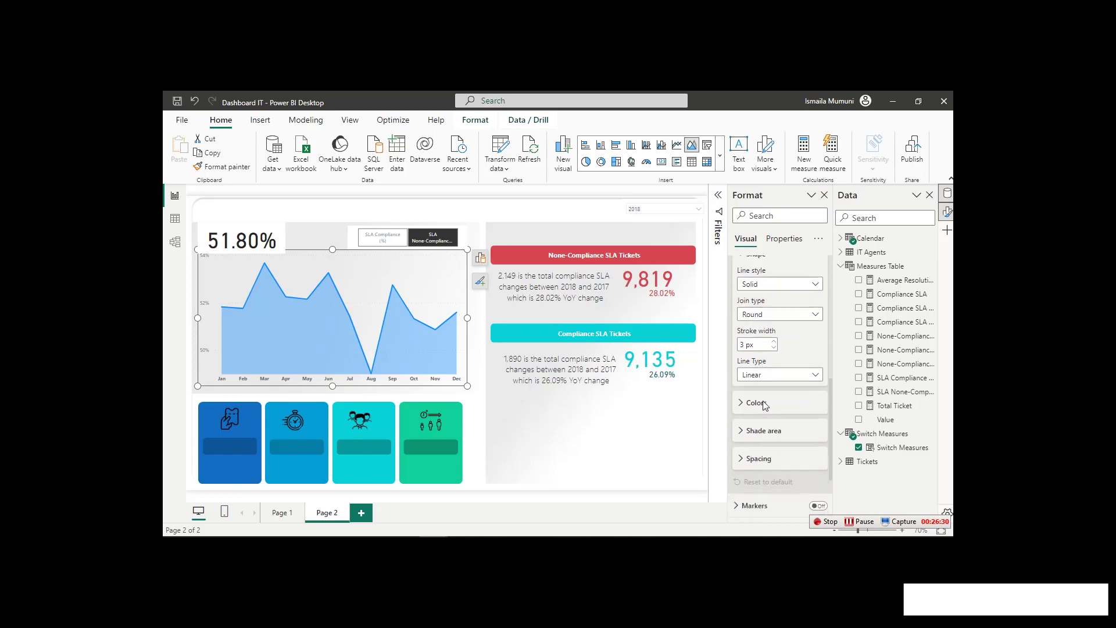
scroll(763, 402, down, 1)
click(784, 321)
click(753, 346)
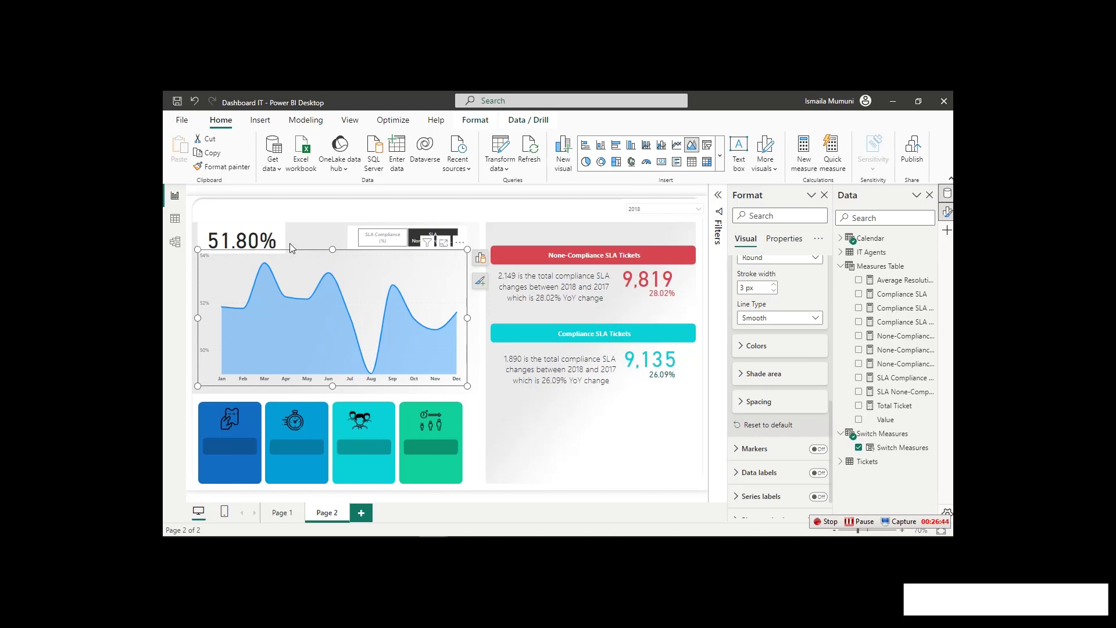
Turn off the background of the 51.80% card.
click(275, 234)
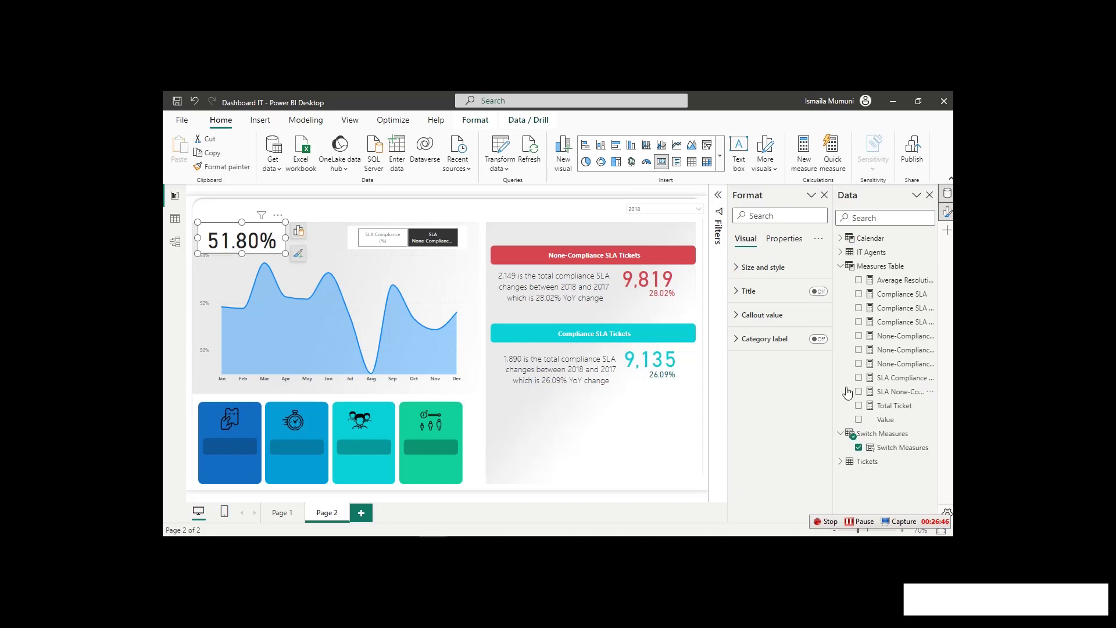
click(780, 269)
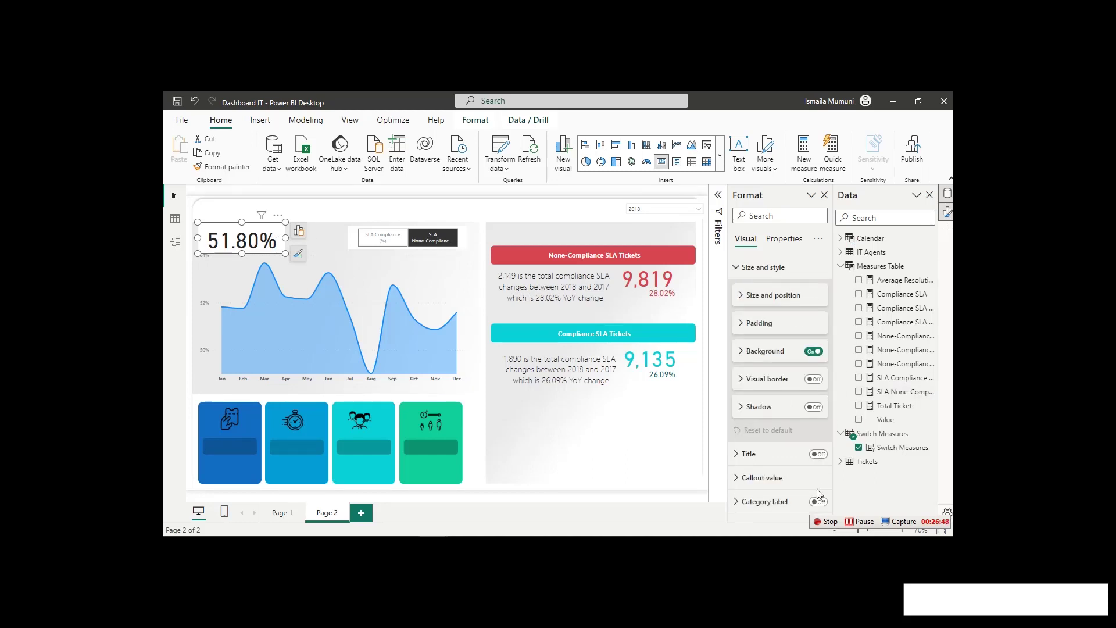
click(815, 351)
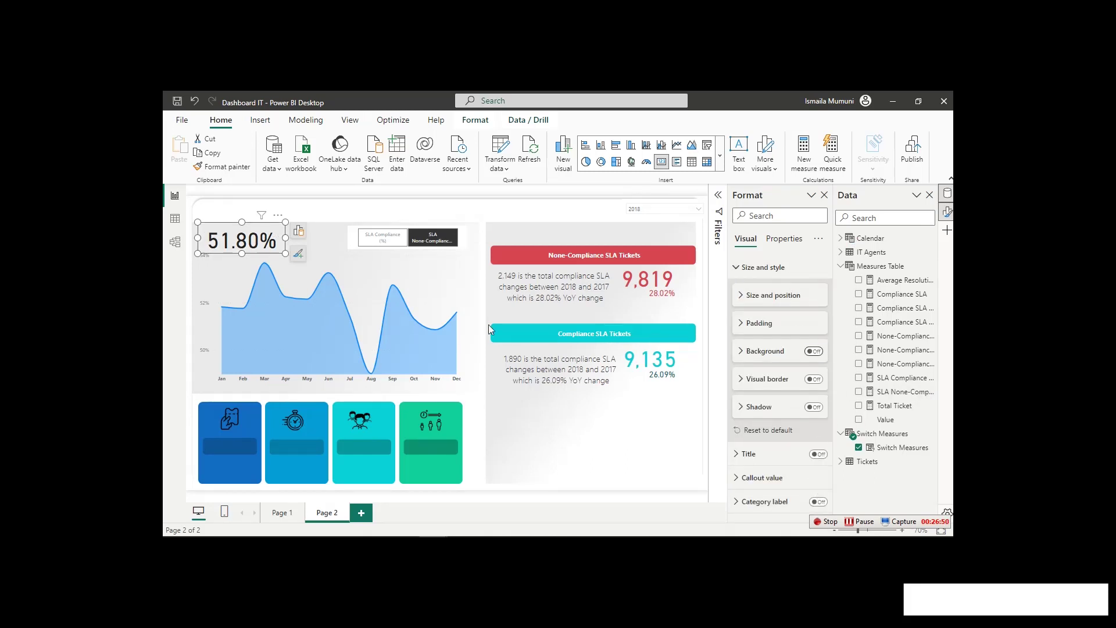
Lower the line chart's top edge so it sits below the 51.80% card.
click(326, 251)
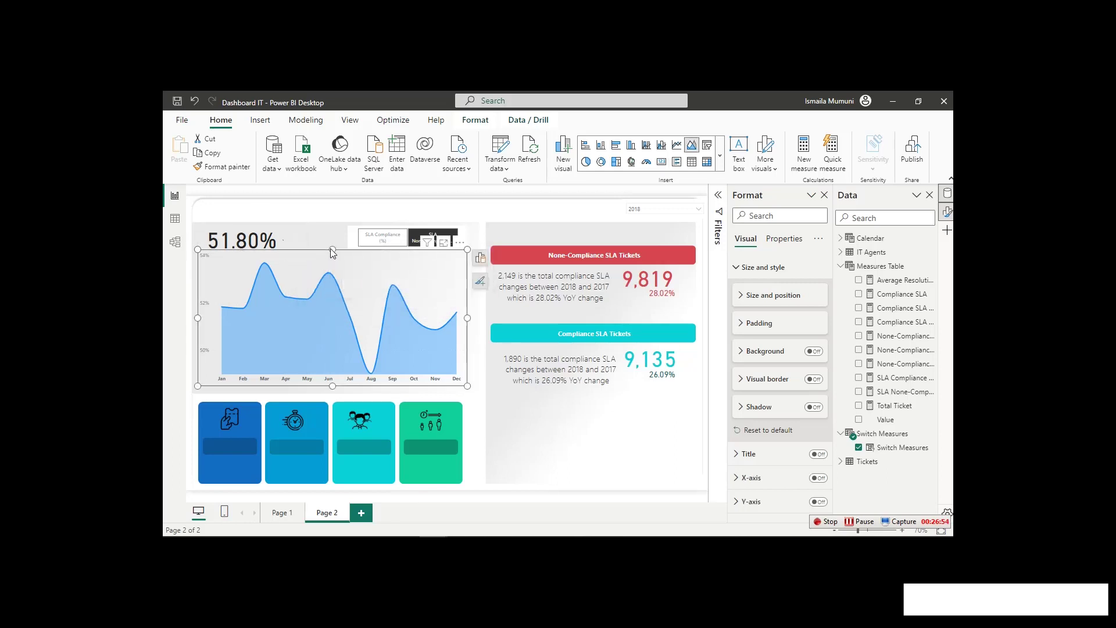
drag(333, 248, 326, 270)
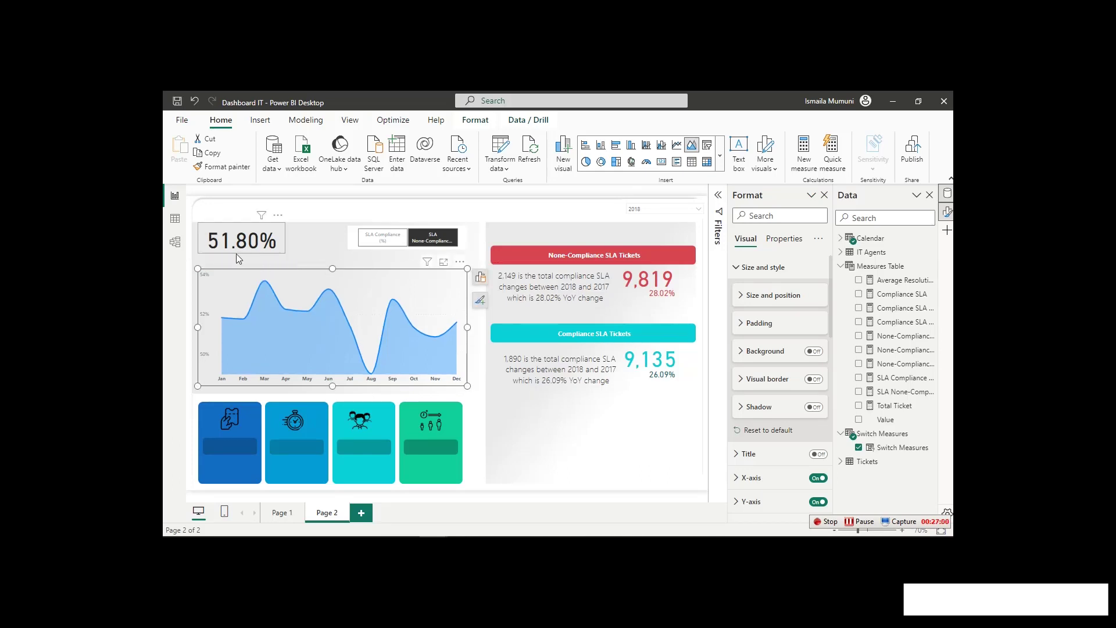
click(351, 247)
click(351, 246)
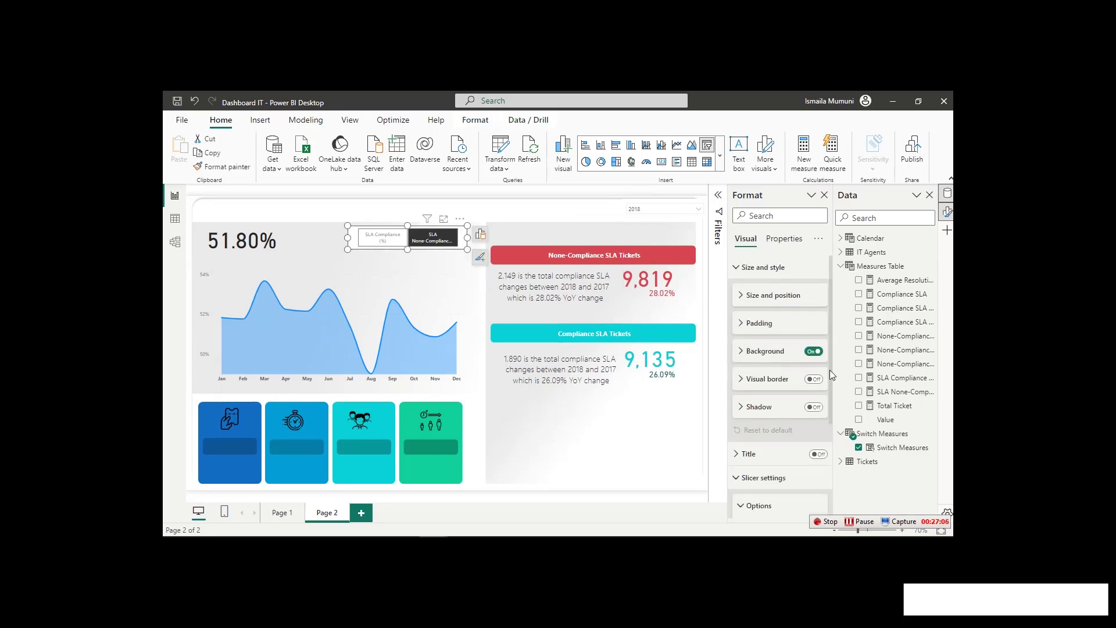
Make the SLA compliance slicer's background transparent and give its value tiles a light grey background.
click(813, 352)
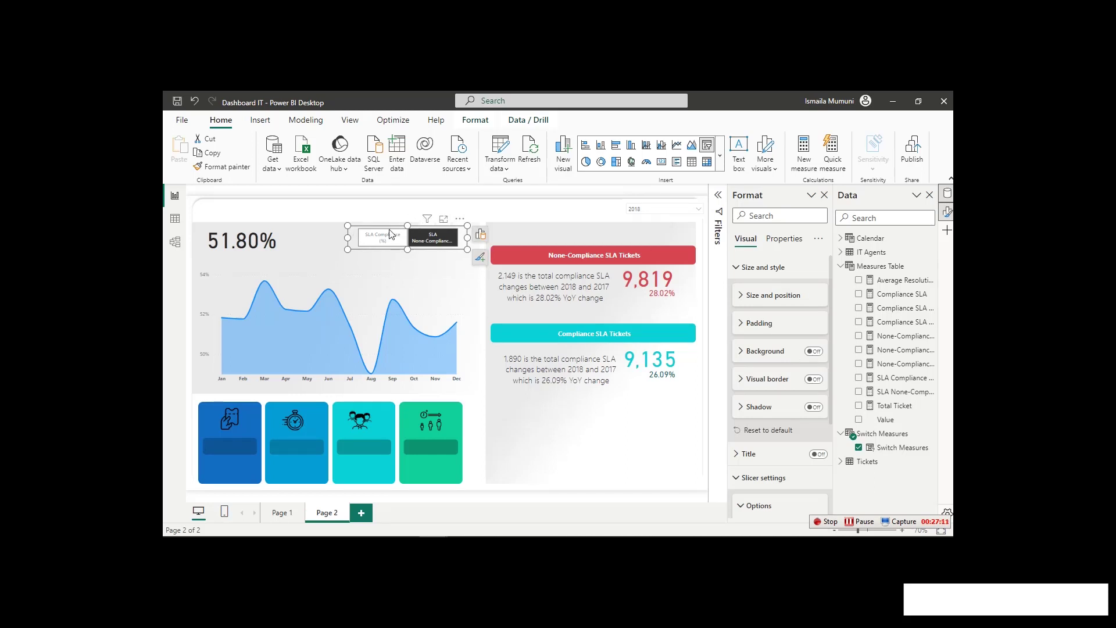
scroll(764, 453, down, 3)
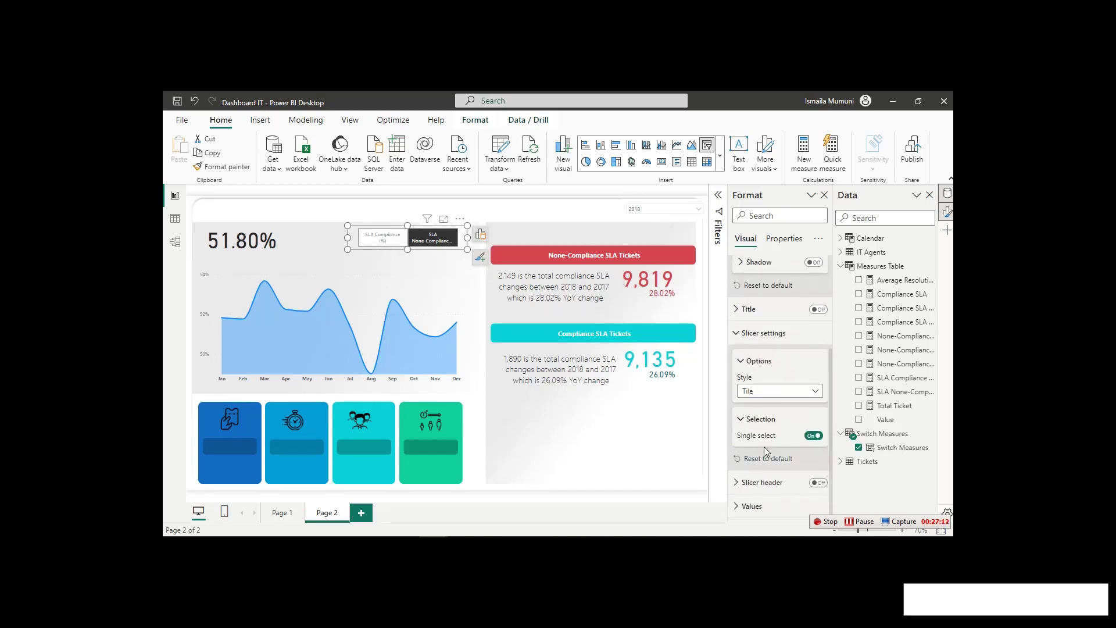
click(751, 506)
scroll(766, 465, down, 3)
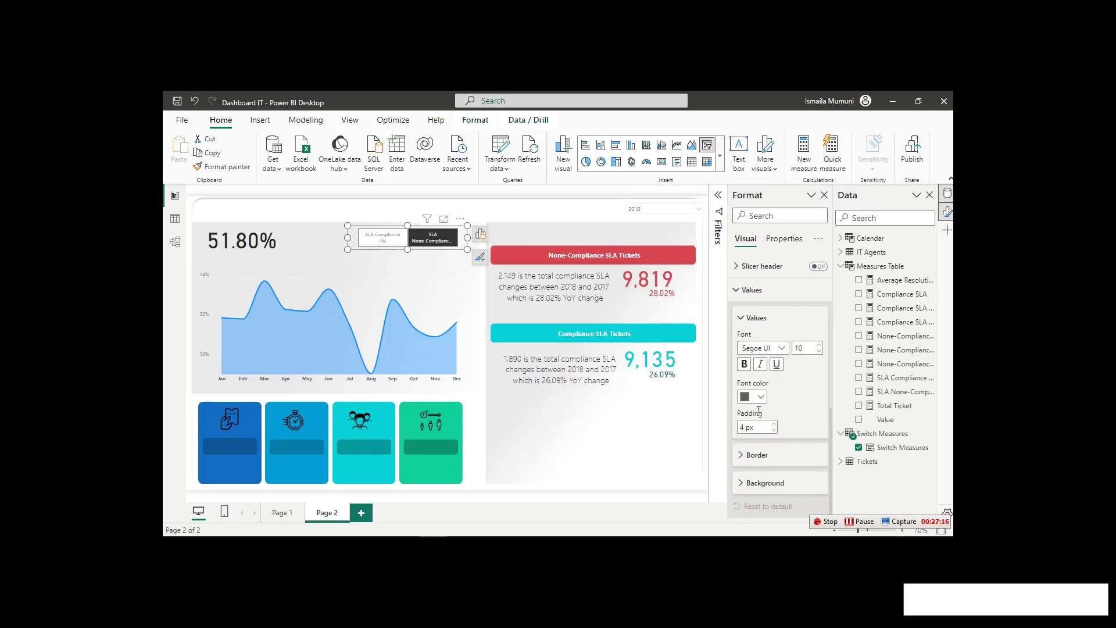
click(764, 484)
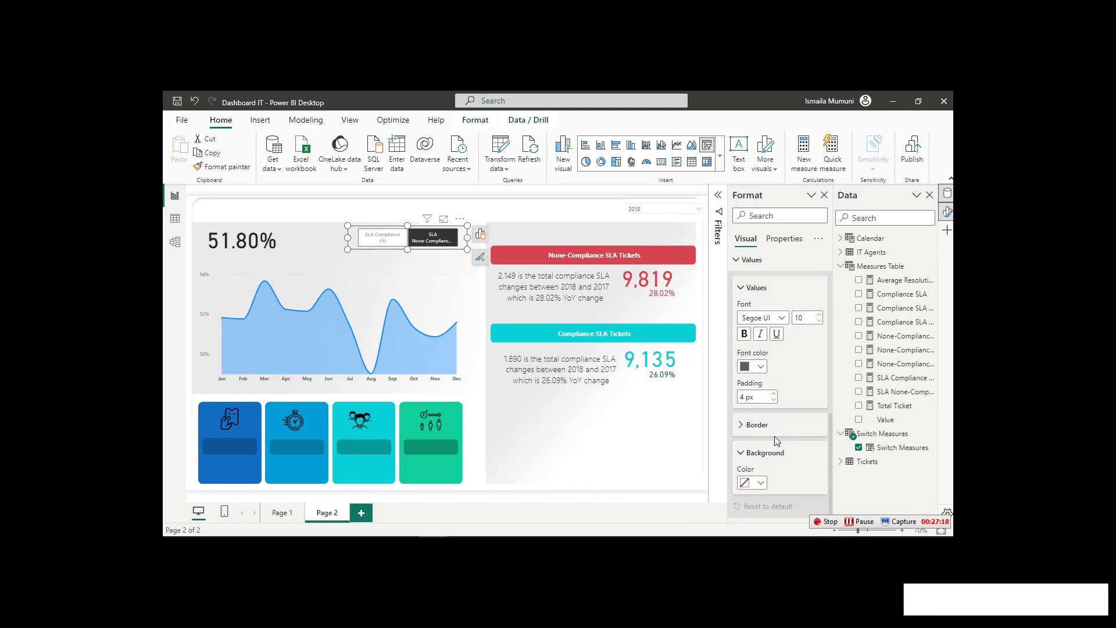
click(761, 366)
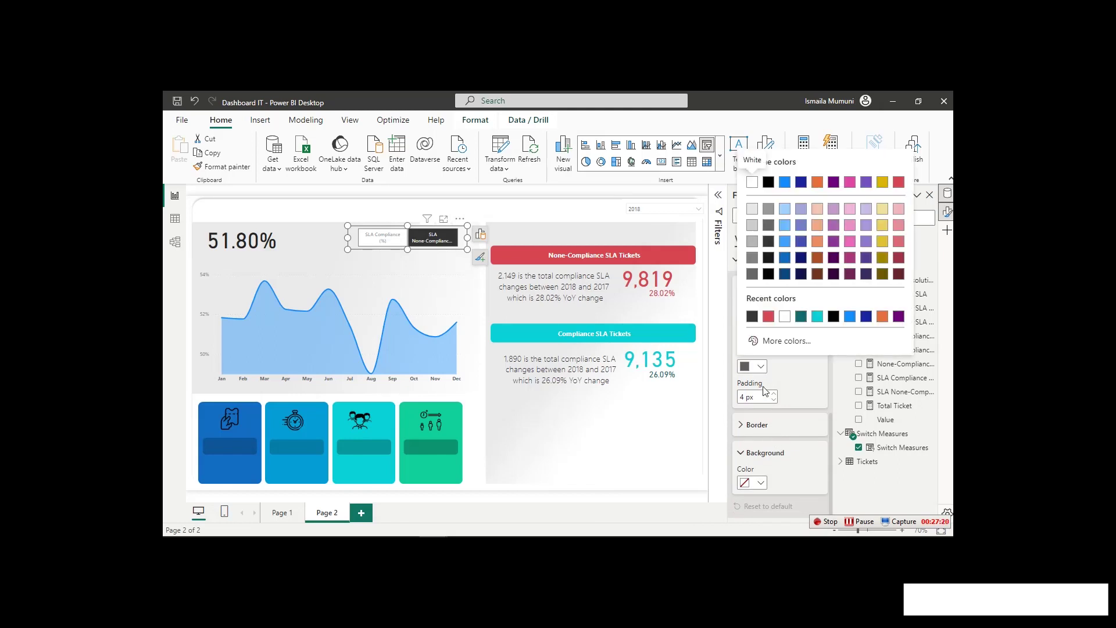
click(762, 391)
click(761, 483)
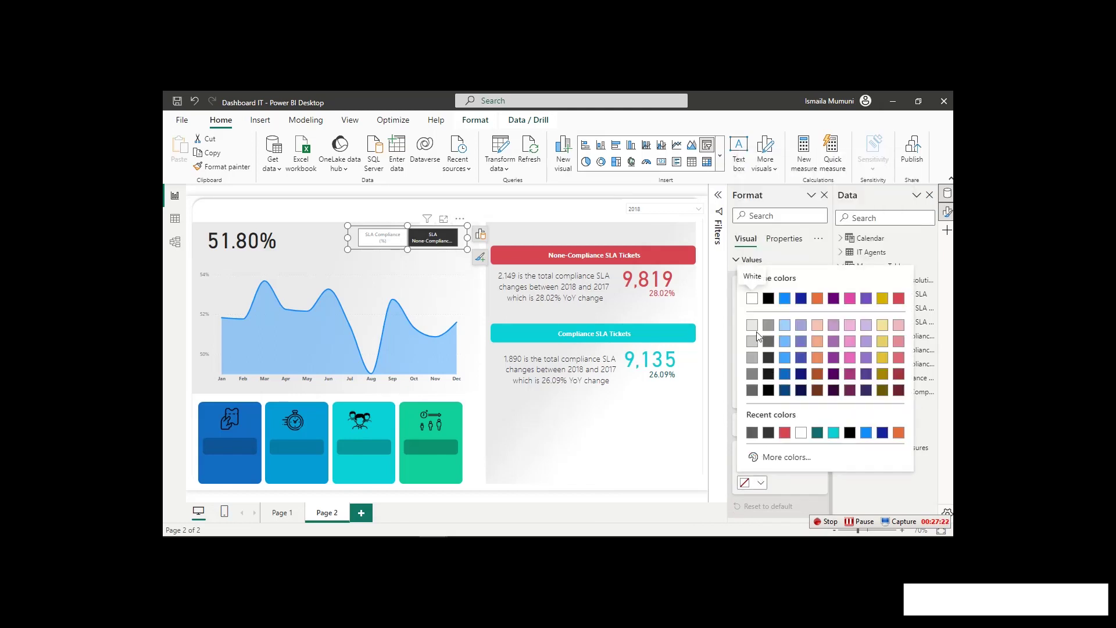
click(752, 325)
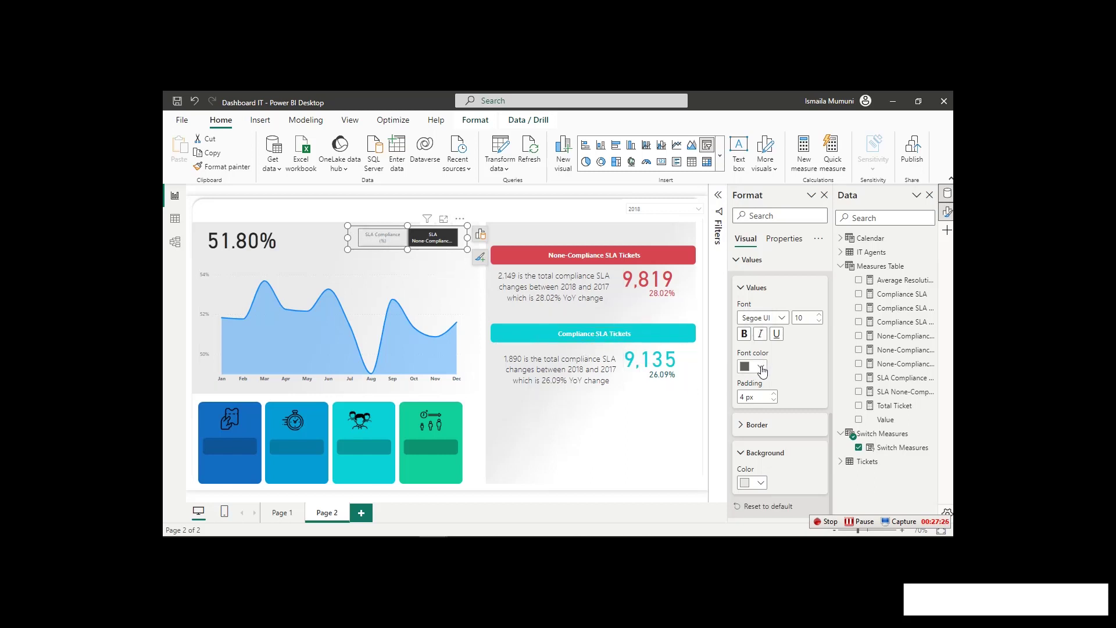
Switch the slicer values to a Segoe UI font and widen the slicer leftward so labels fit.
click(776, 323)
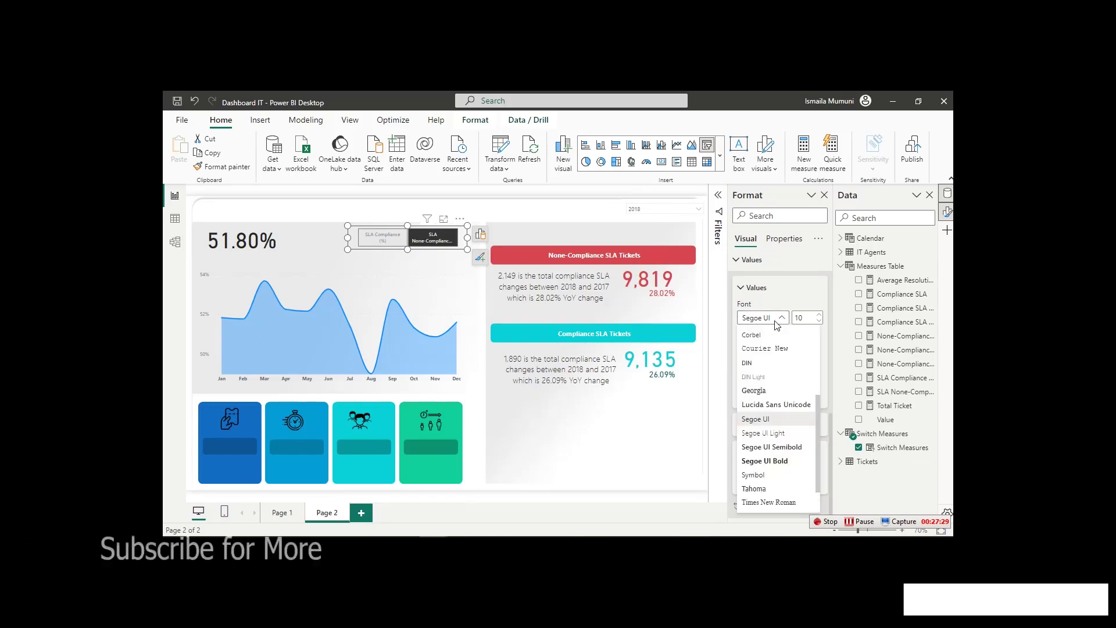
click(766, 463)
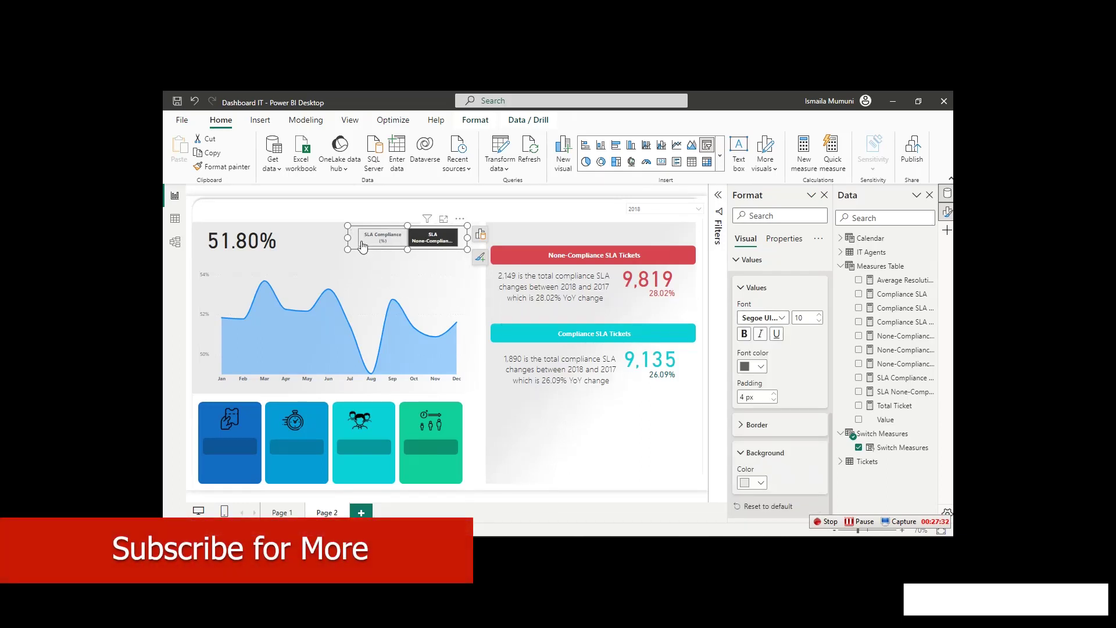
drag(349, 238, 286, 242)
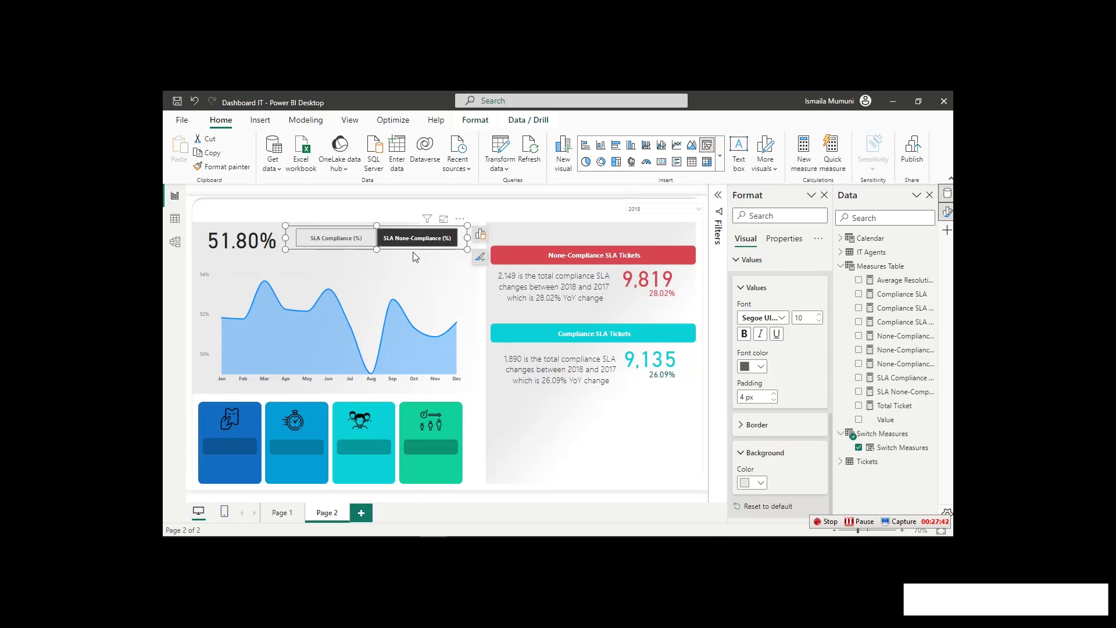
Colour the 51.80% card's callout value teal using the Recent colors swatch.
click(460, 219)
click(521, 212)
click(521, 211)
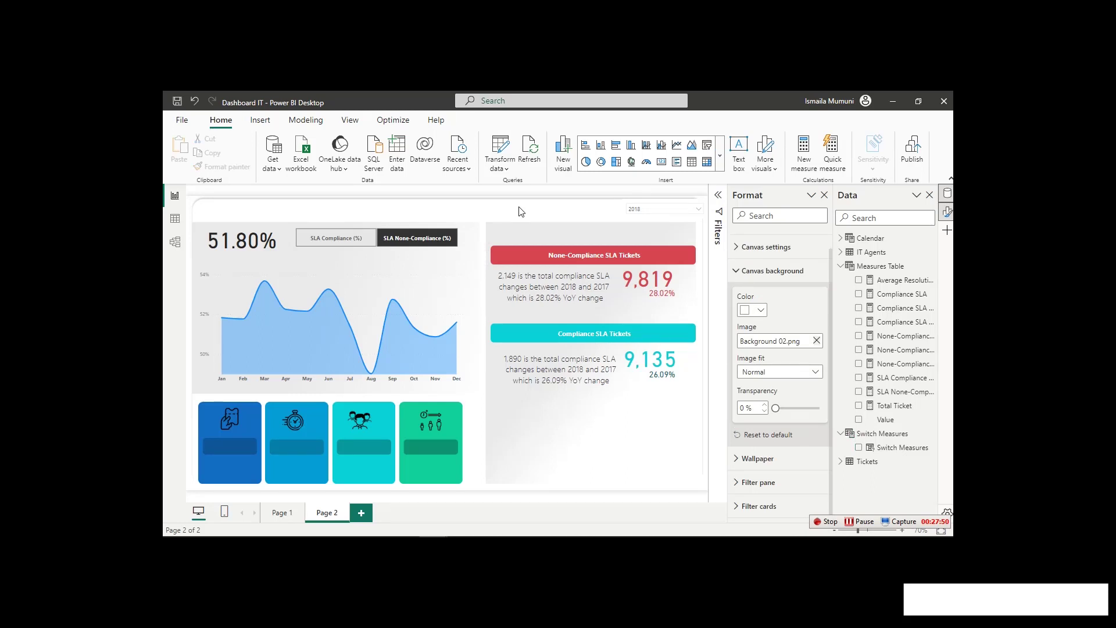
click(238, 250)
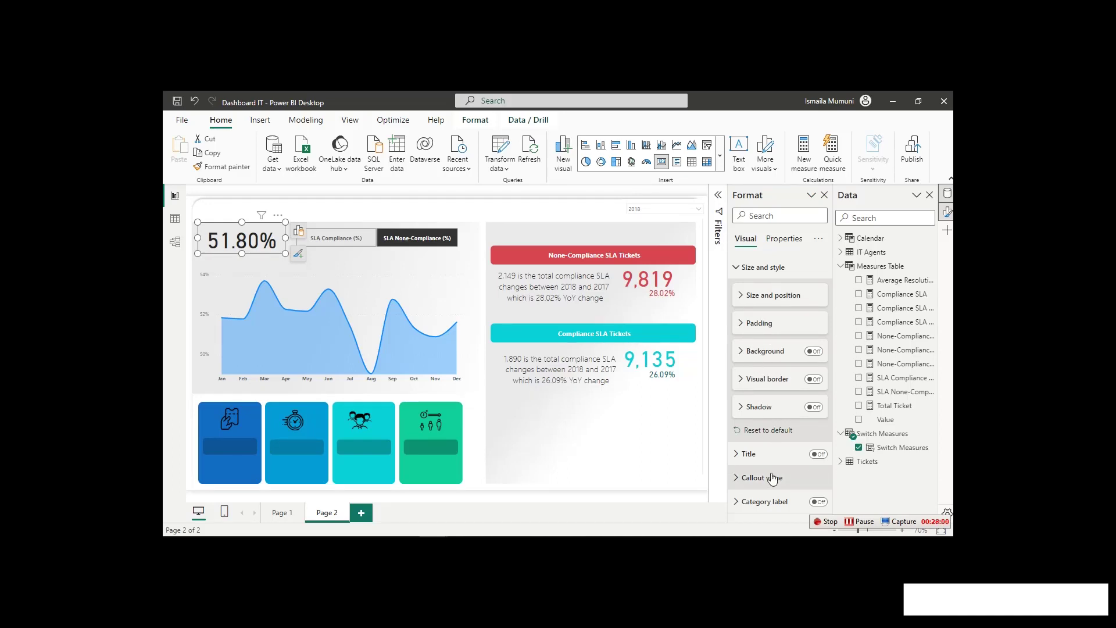
click(774, 474)
scroll(776, 452, down, 1)
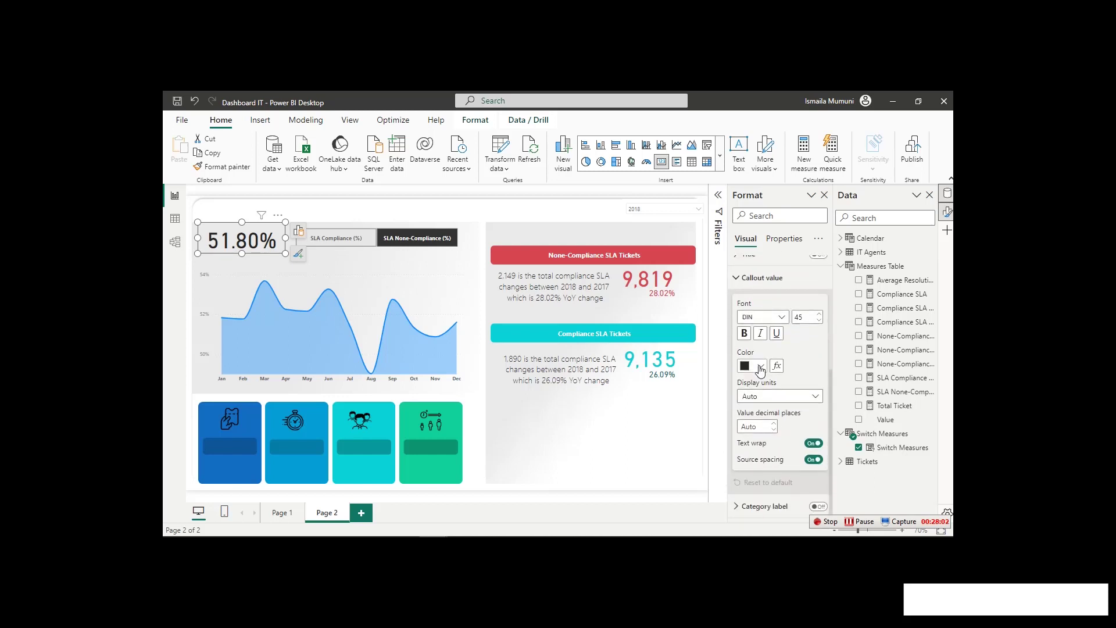
click(756, 365)
click(834, 315)
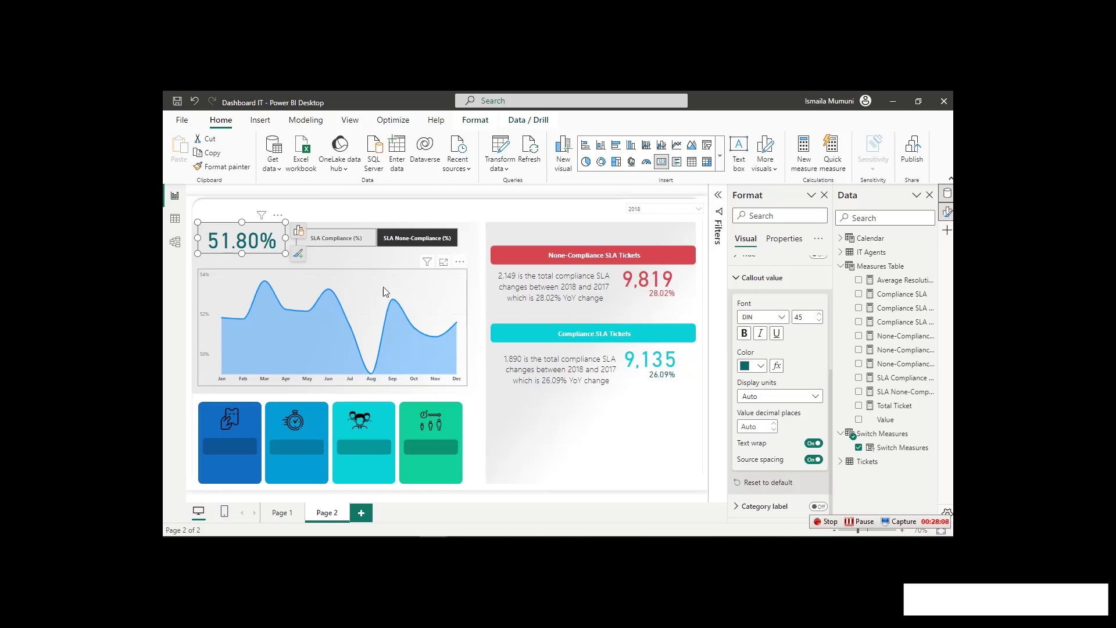
click(366, 330)
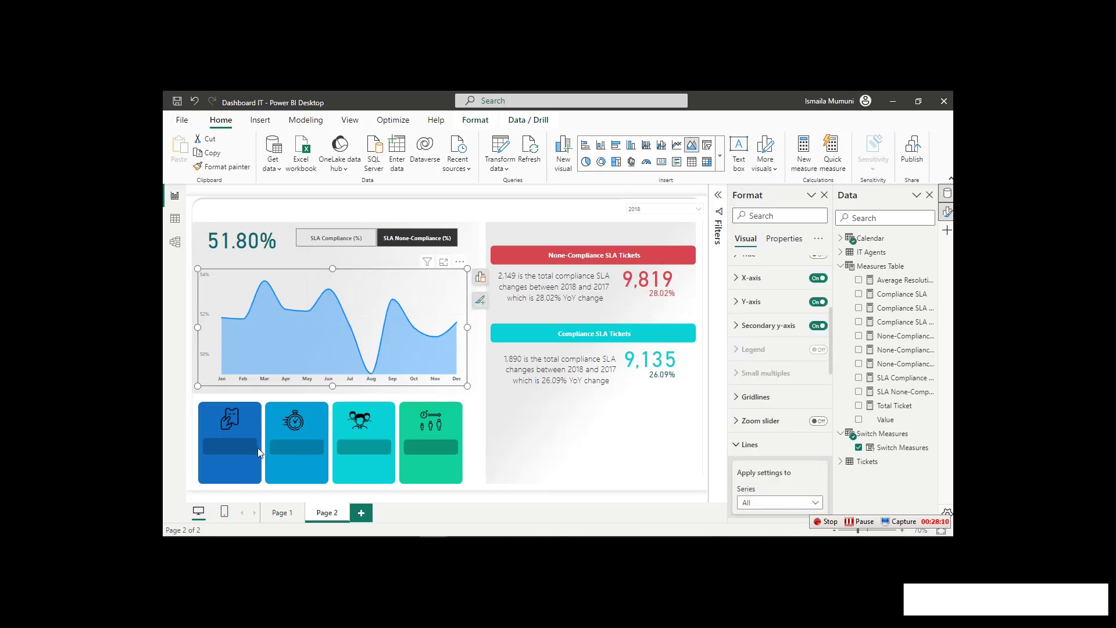
Read the second blue card's hex fill colour #069ED5 in PowerPoint, then return to the Dashboard IT report.
mouse_move(320, 532)
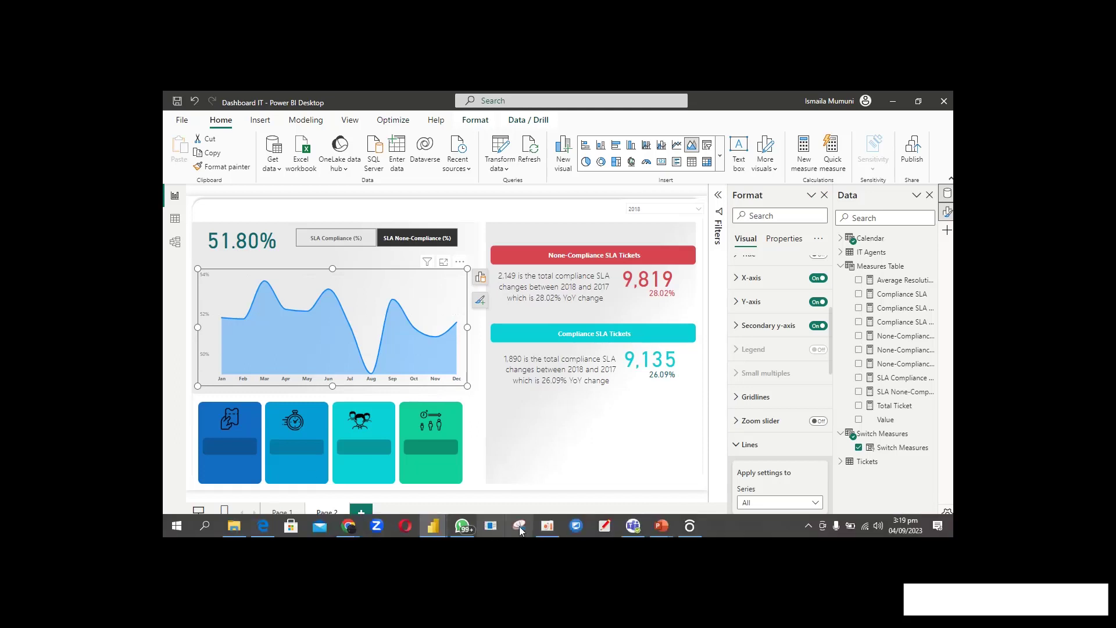
mouse_move(656, 527)
click(599, 474)
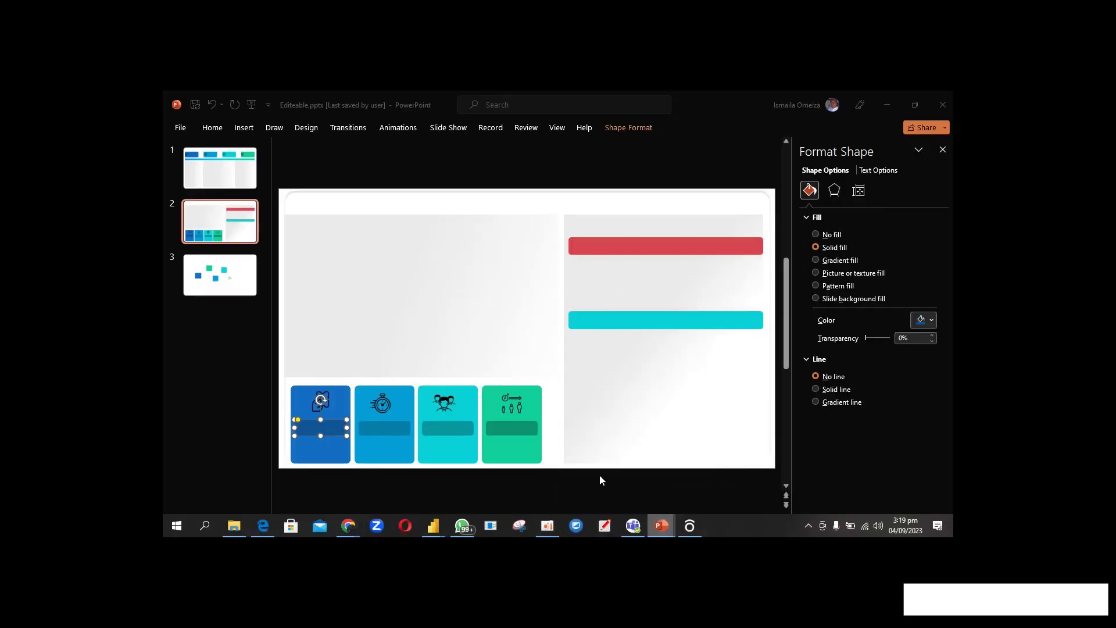
click(389, 427)
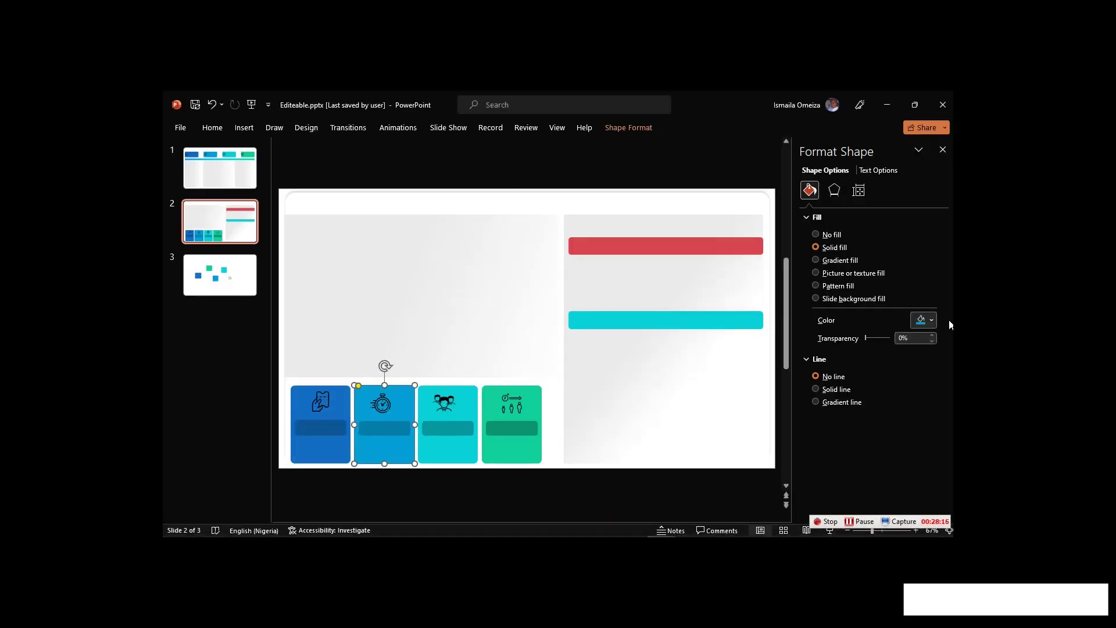
click(930, 320)
click(875, 482)
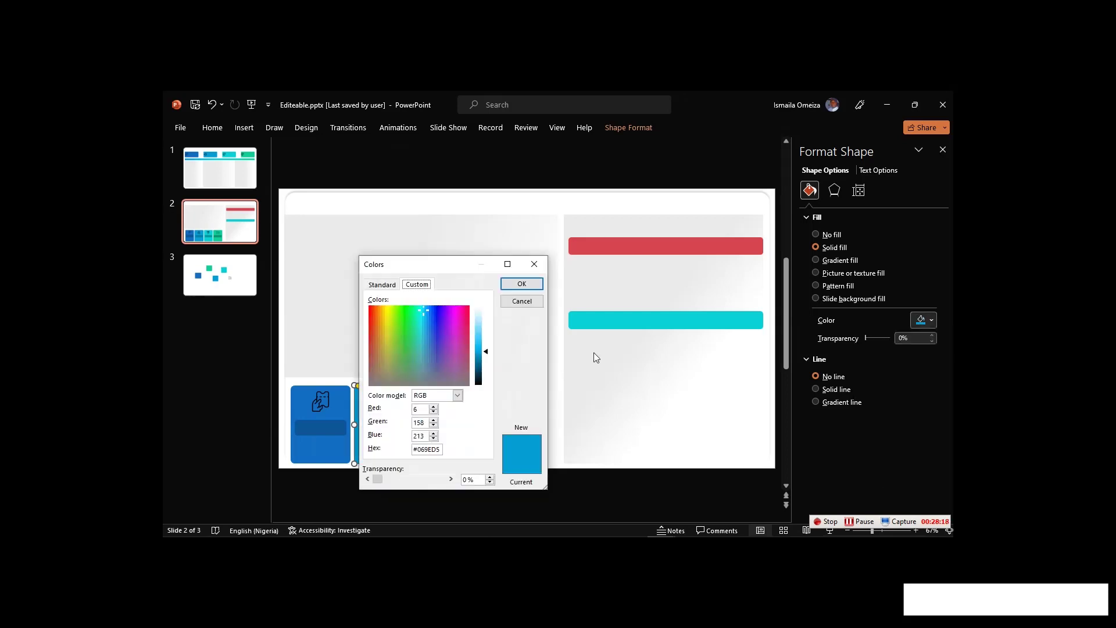
double_click(433, 449)
key(ctrl+c)
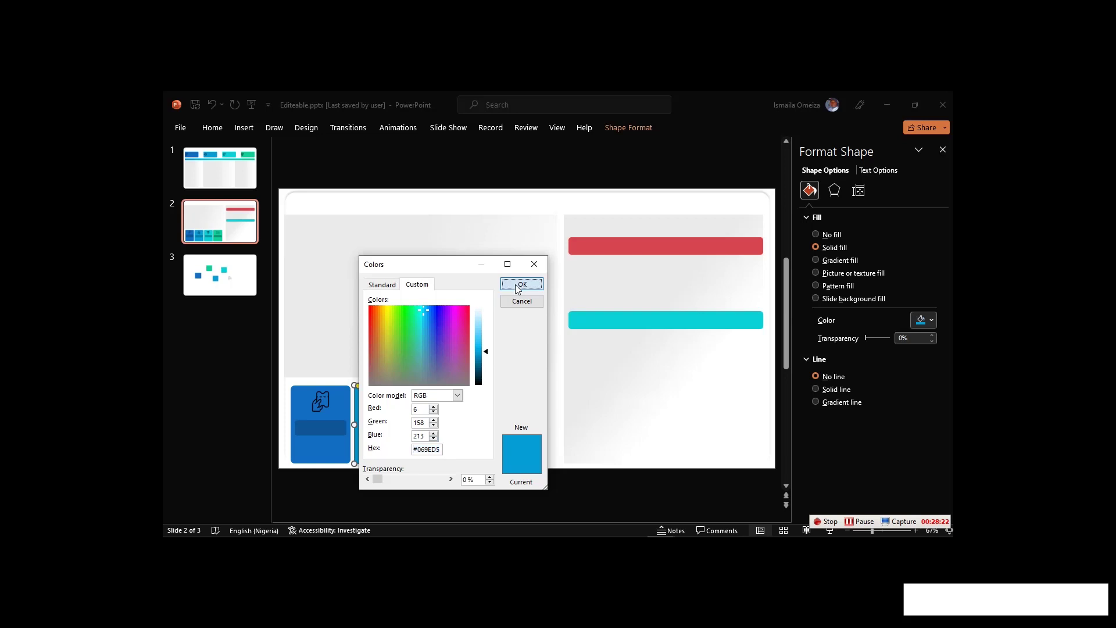
click(522, 284)
click(440, 530)
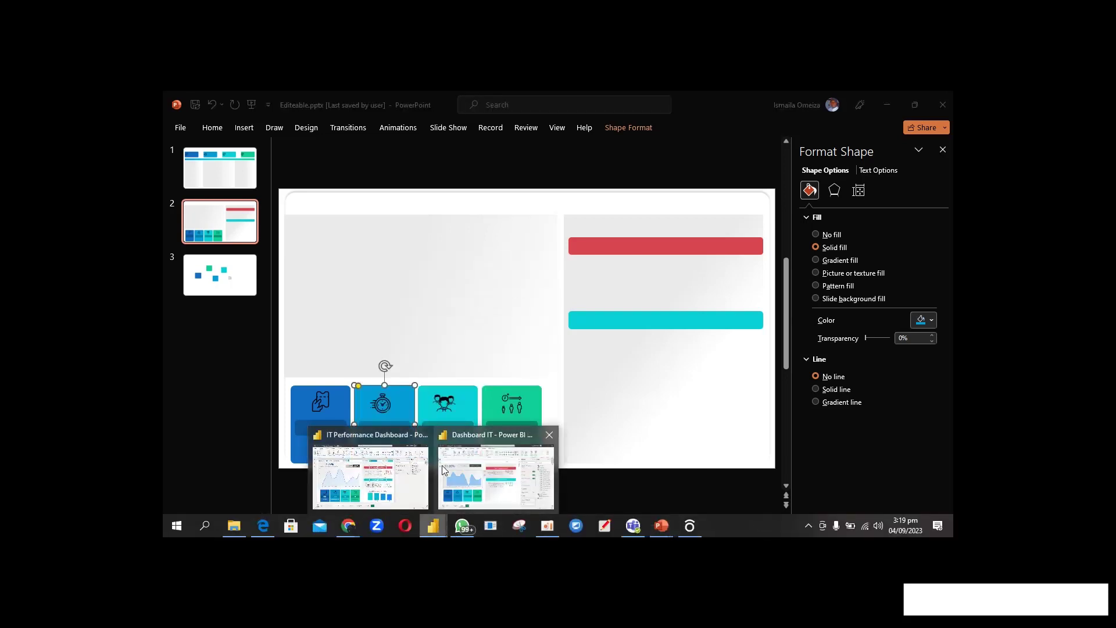
click(473, 475)
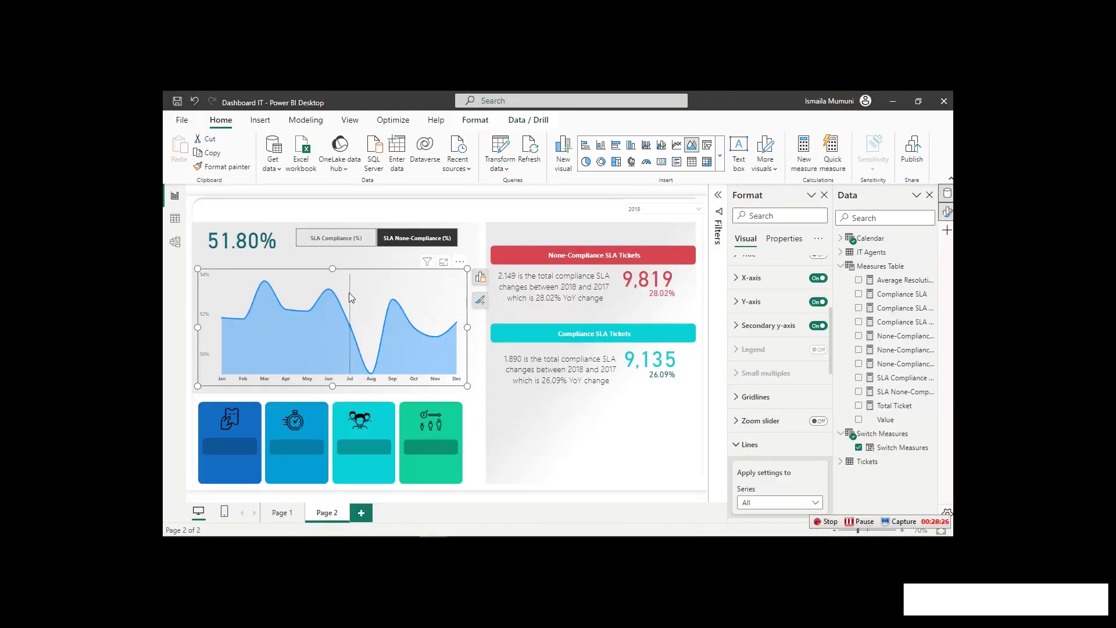
Set the SLA None-Compliance line colour to custom hex #069ED5.
click(750, 445)
click(750, 445)
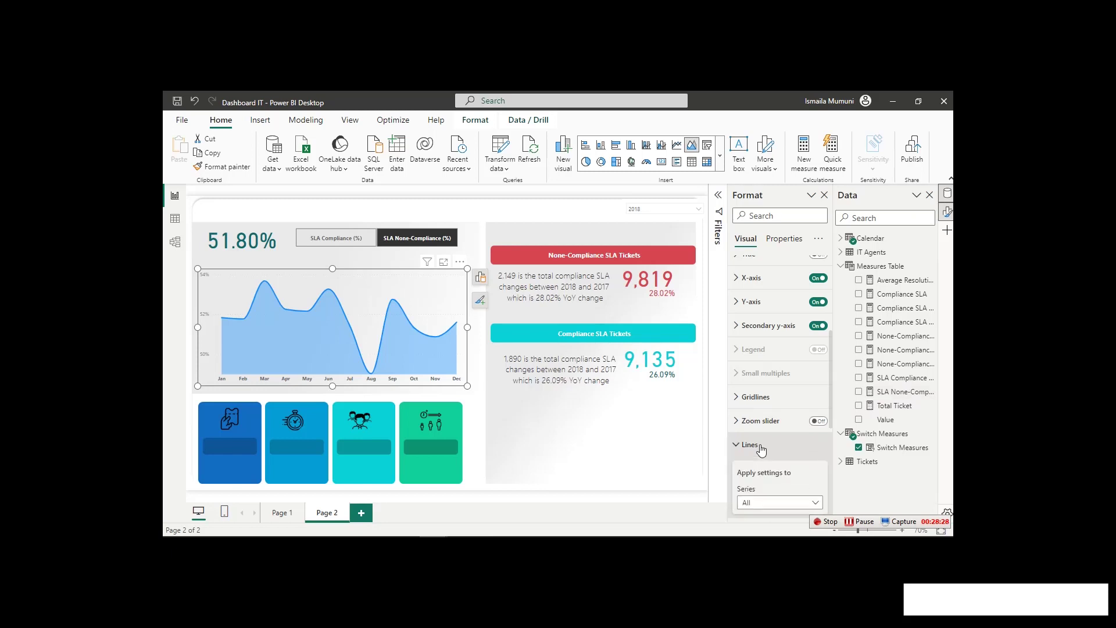
scroll(765, 433, down, 3)
scroll(765, 424, down, 2)
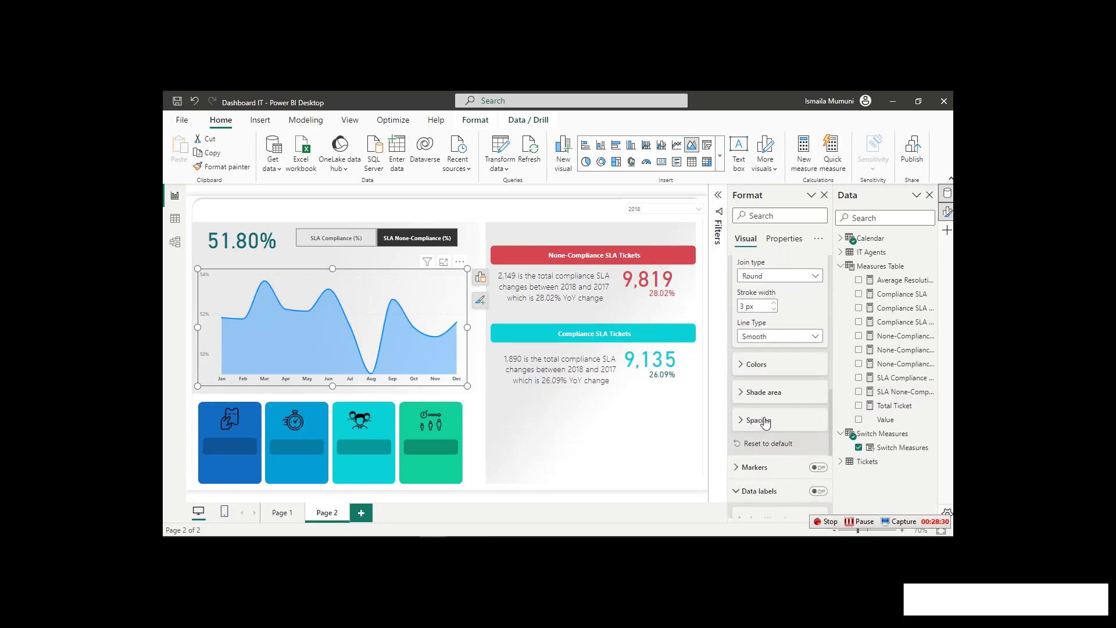
click(756, 365)
click(759, 394)
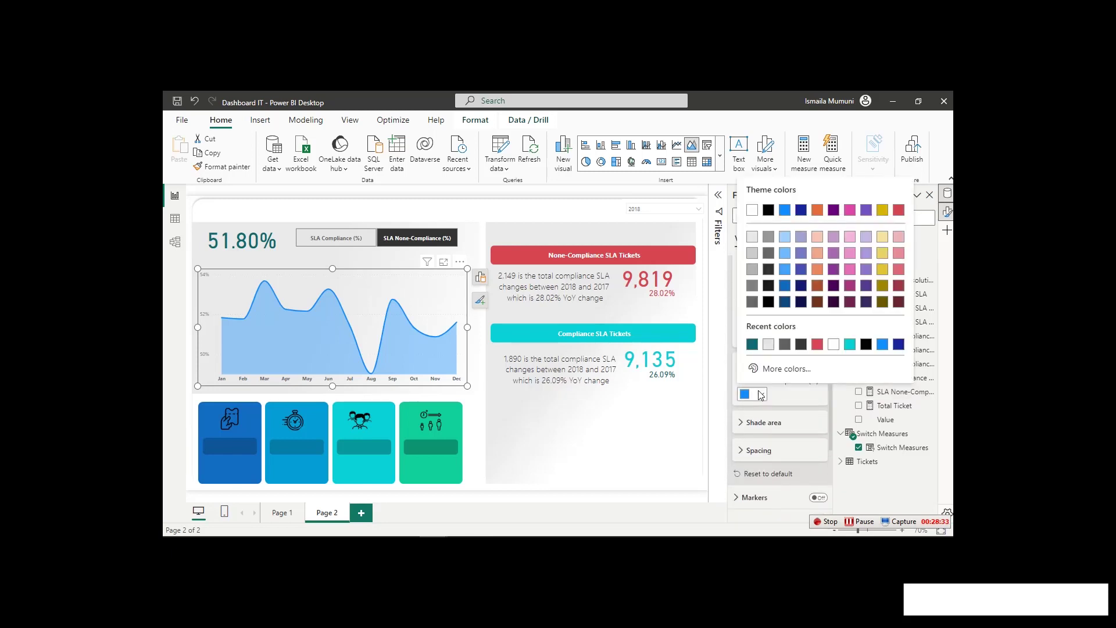
click(759, 394)
click(760, 394)
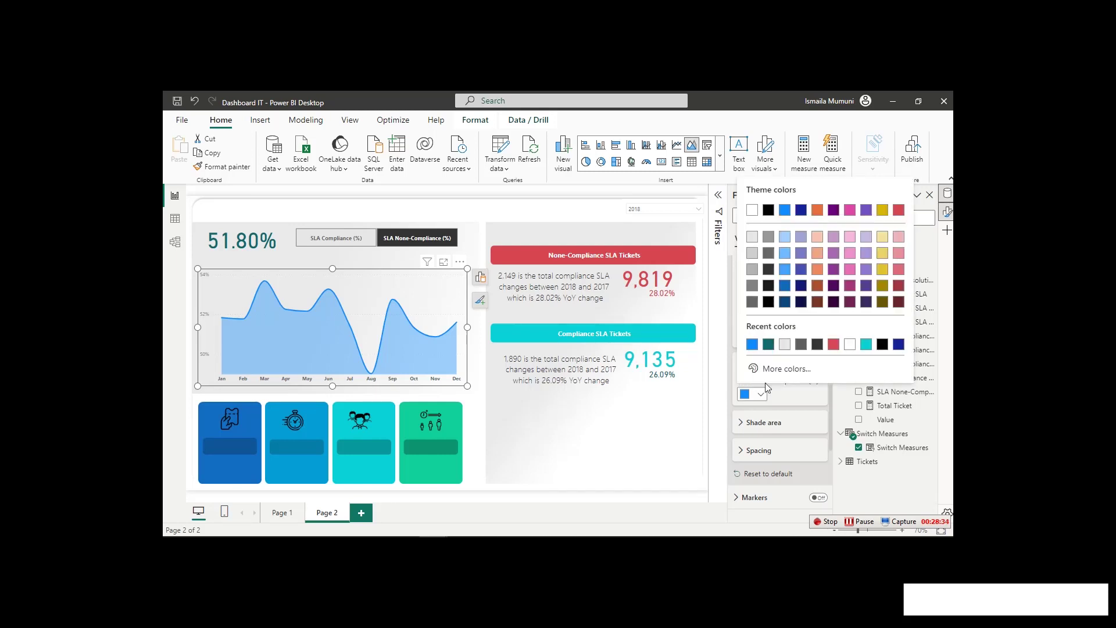
click(773, 374)
key(ctrl+v)
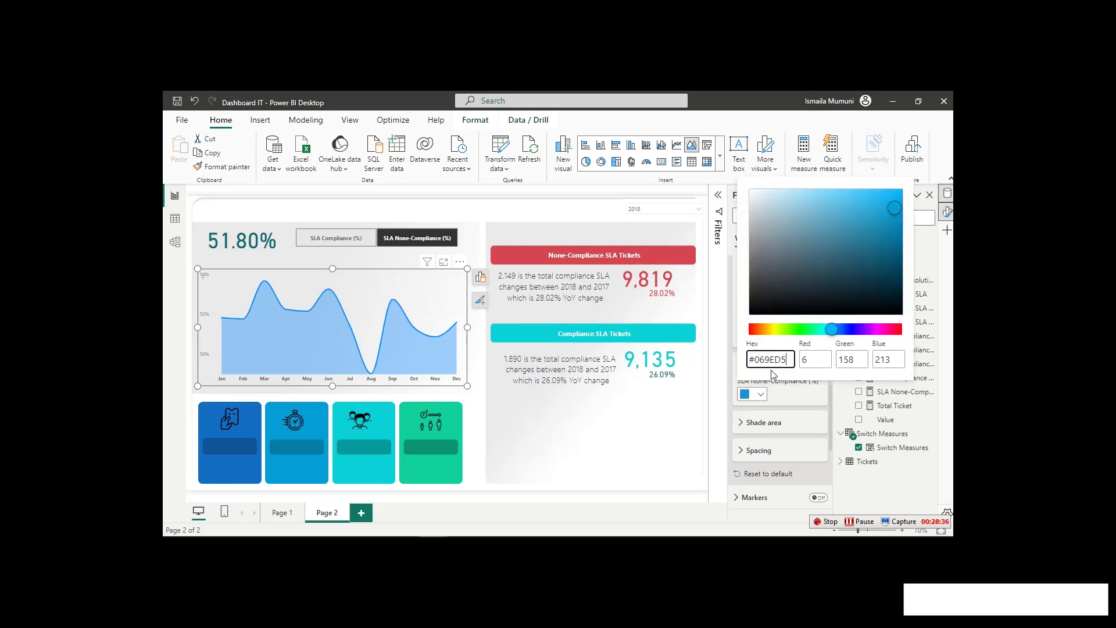
click(797, 393)
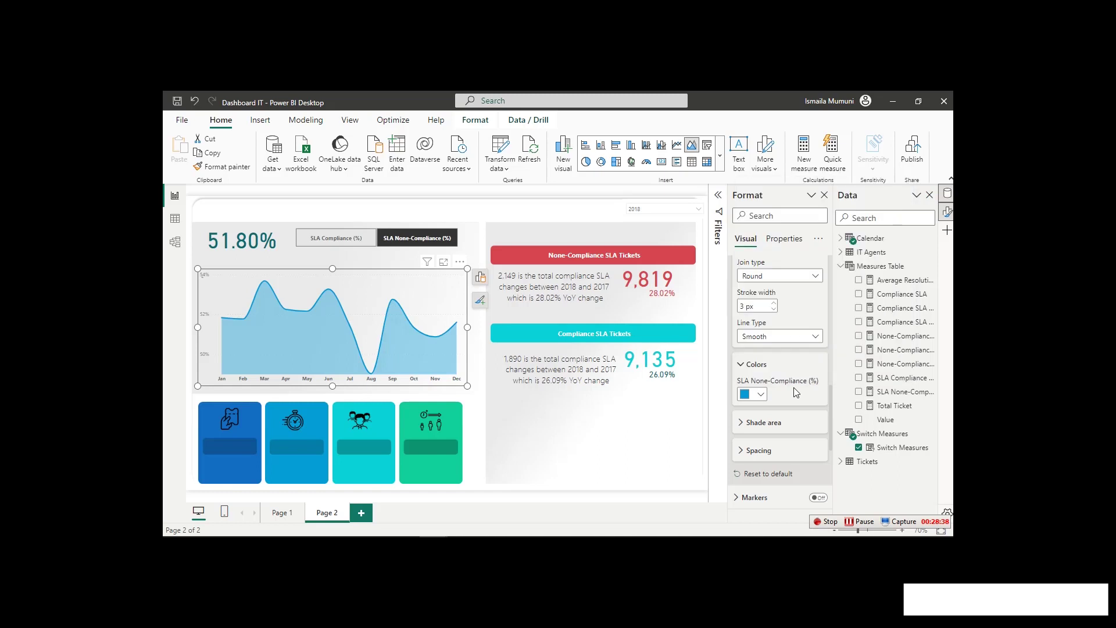
Turn on Shade area and set the area transparency to about 81%.
scroll(778, 413, down, 3)
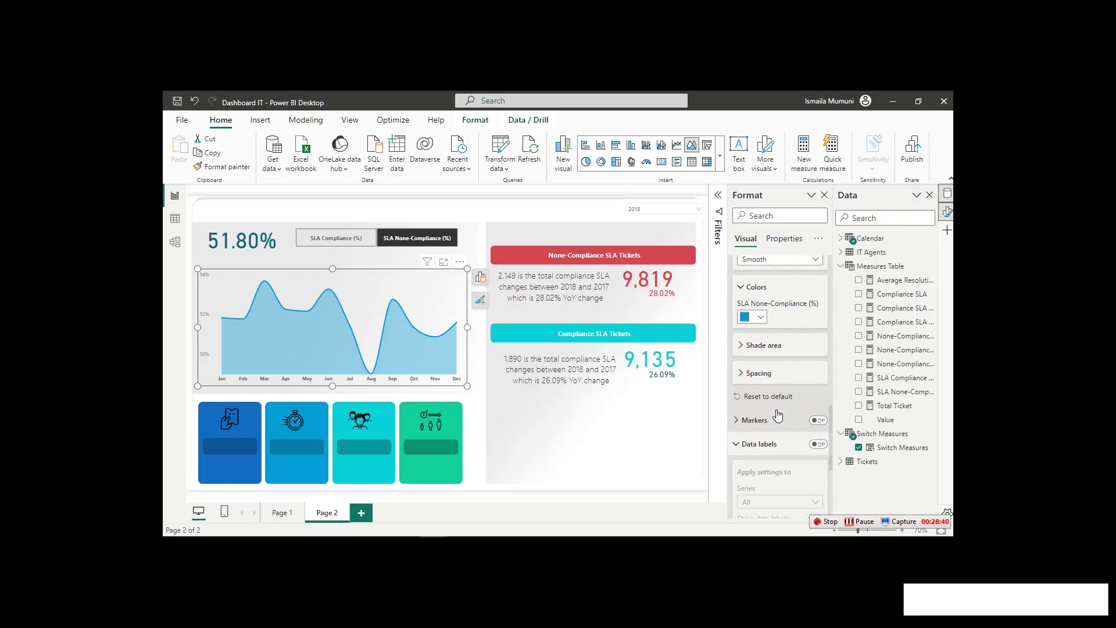
scroll(776, 418, down, 7)
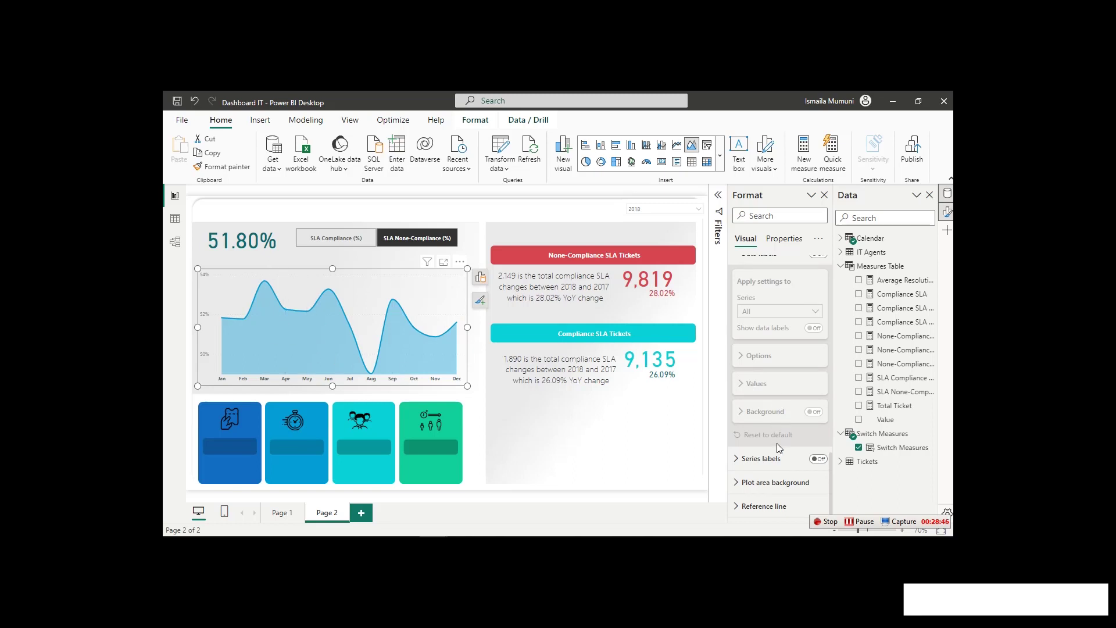
scroll(783, 413, up, 4)
scroll(783, 418, up, 4)
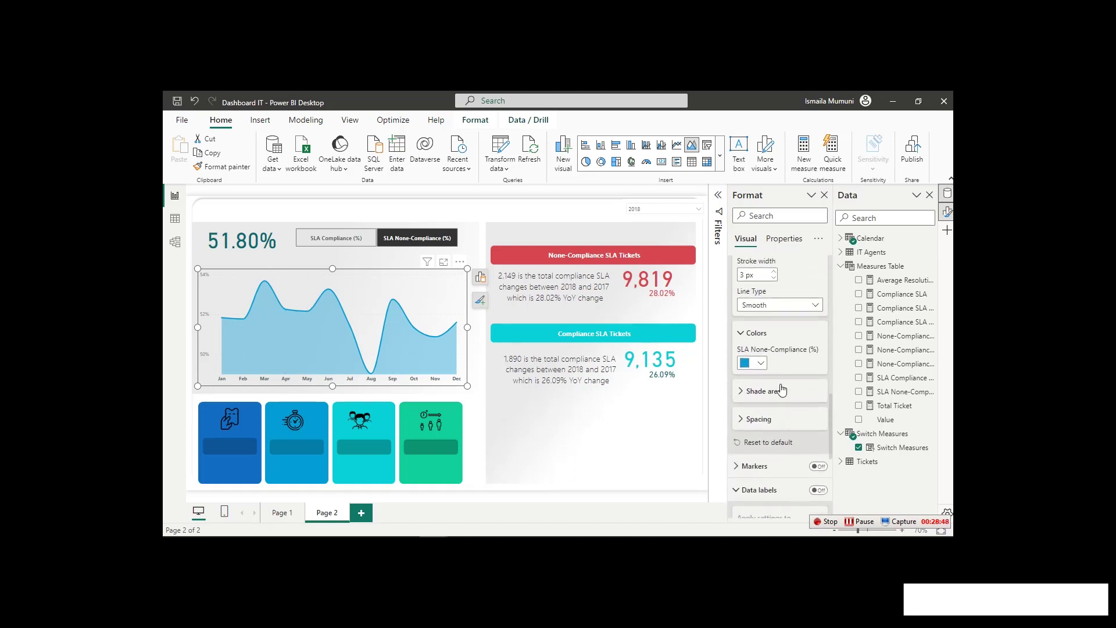
scroll(781, 390, up, 8)
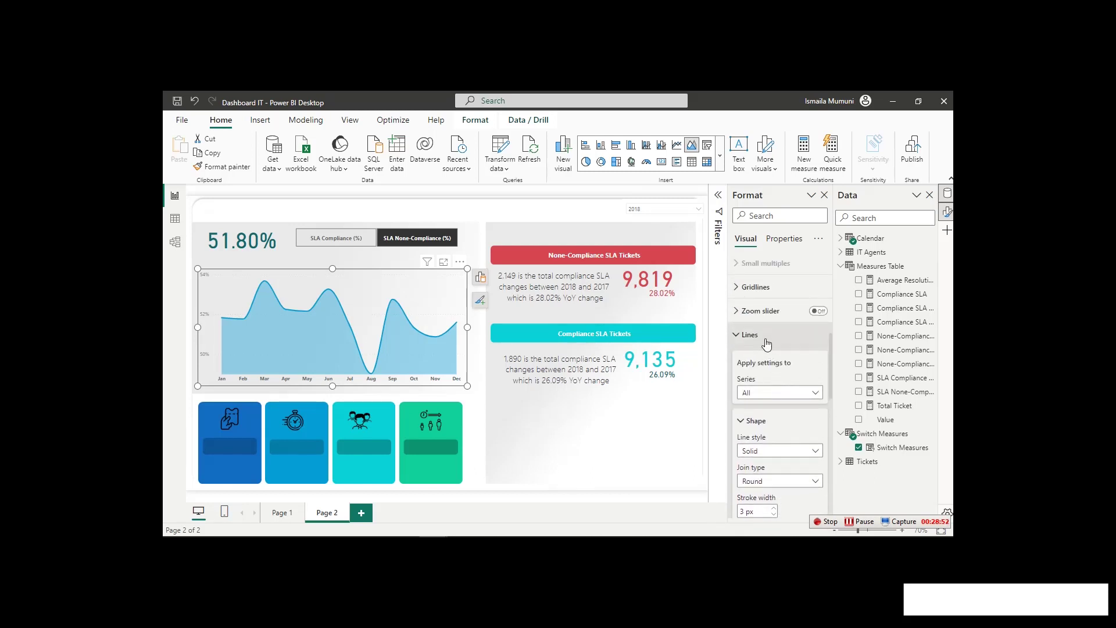
scroll(779, 407, down, 5)
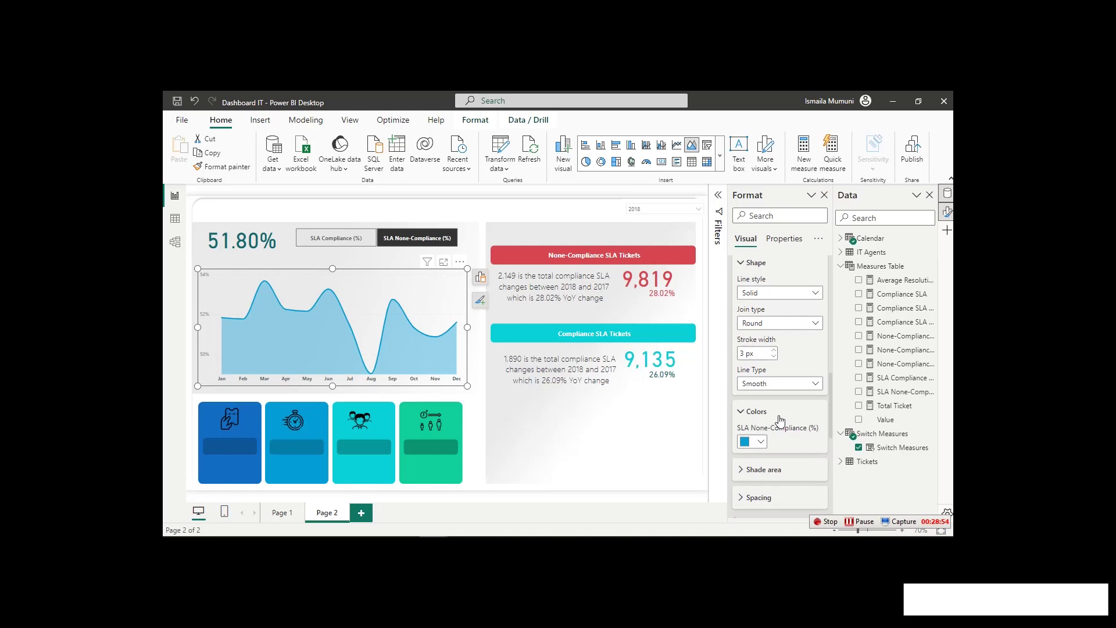
click(764, 469)
scroll(808, 442, down, 3)
drag(801, 425, 775, 426)
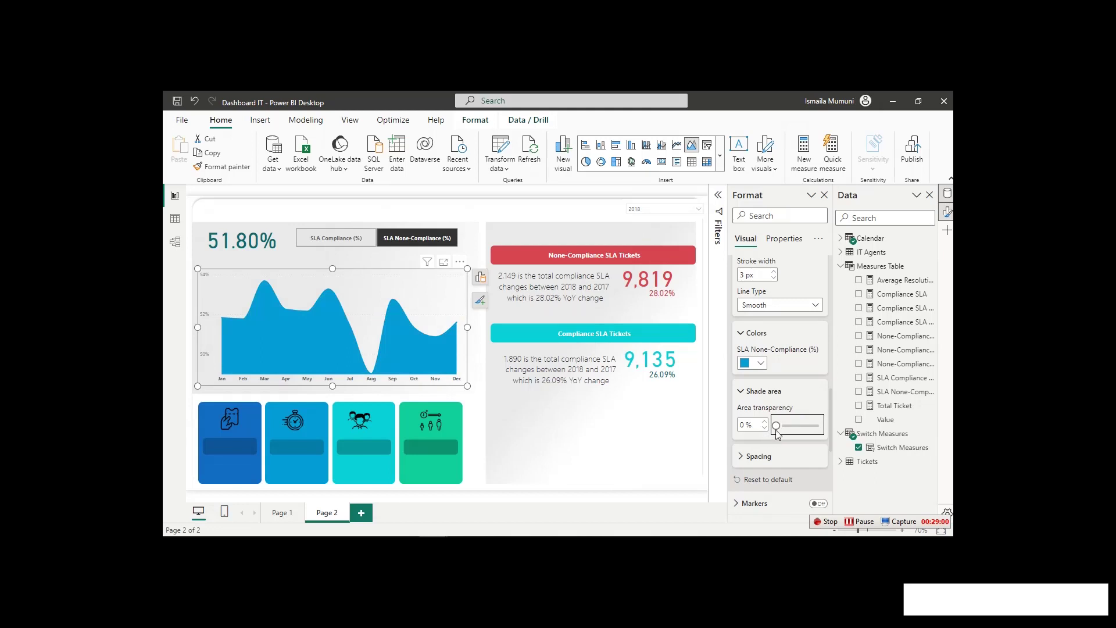
mouse_move(776, 427)
mouse_down()
mouse_move(828, 437)
mouse_move(812, 426)
mouse_up()
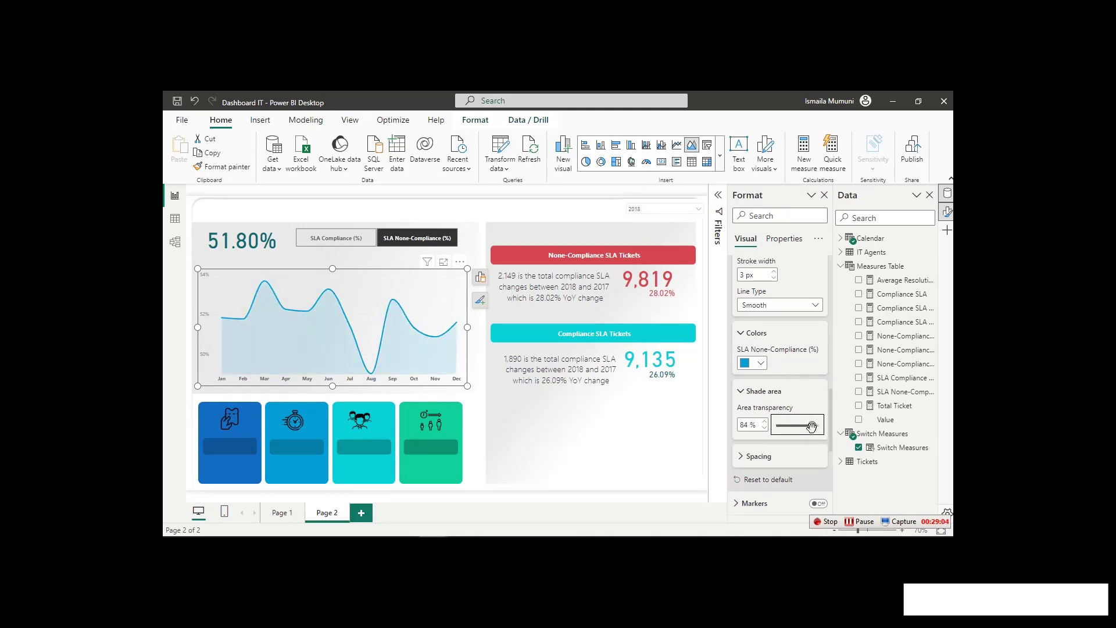
drag(812, 426, 732, 435)
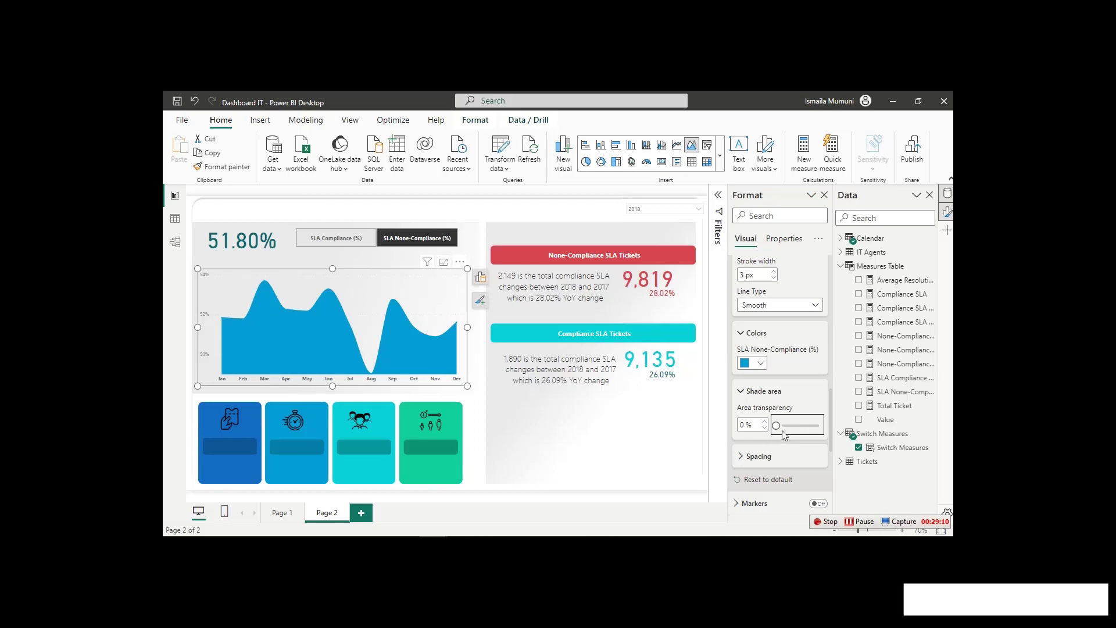
drag(781, 431, 811, 425)
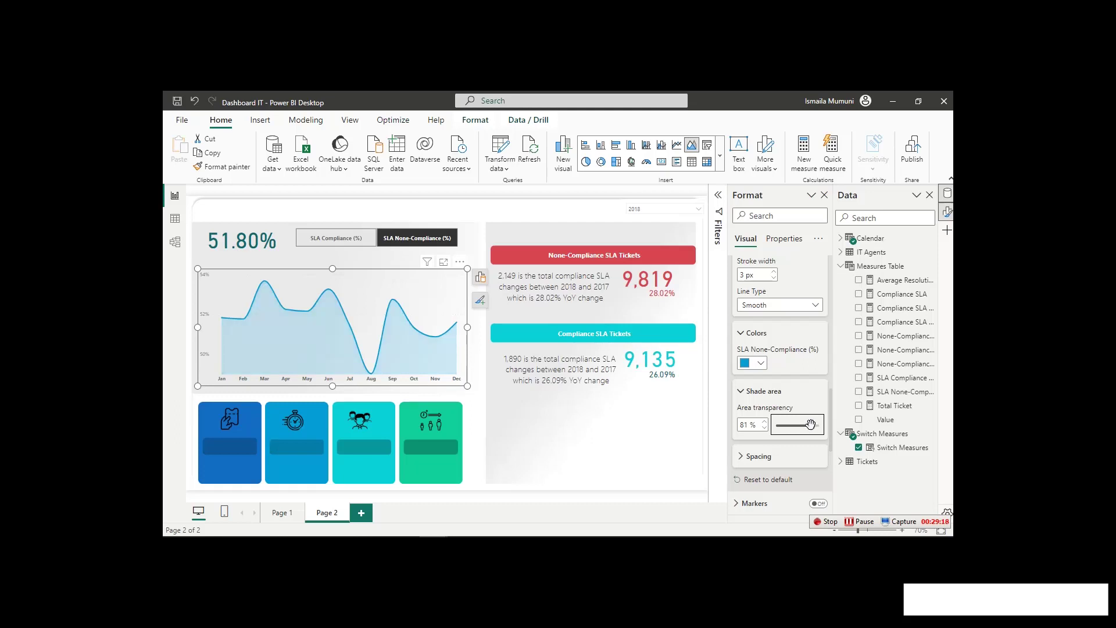
scroll(811, 424, down, 1)
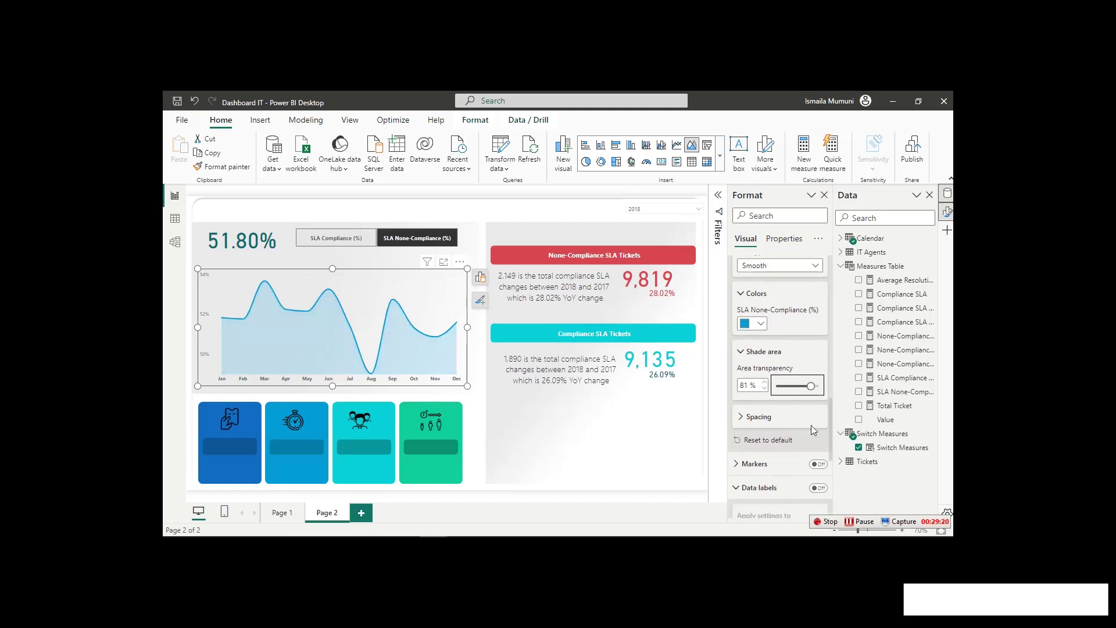
click(391, 215)
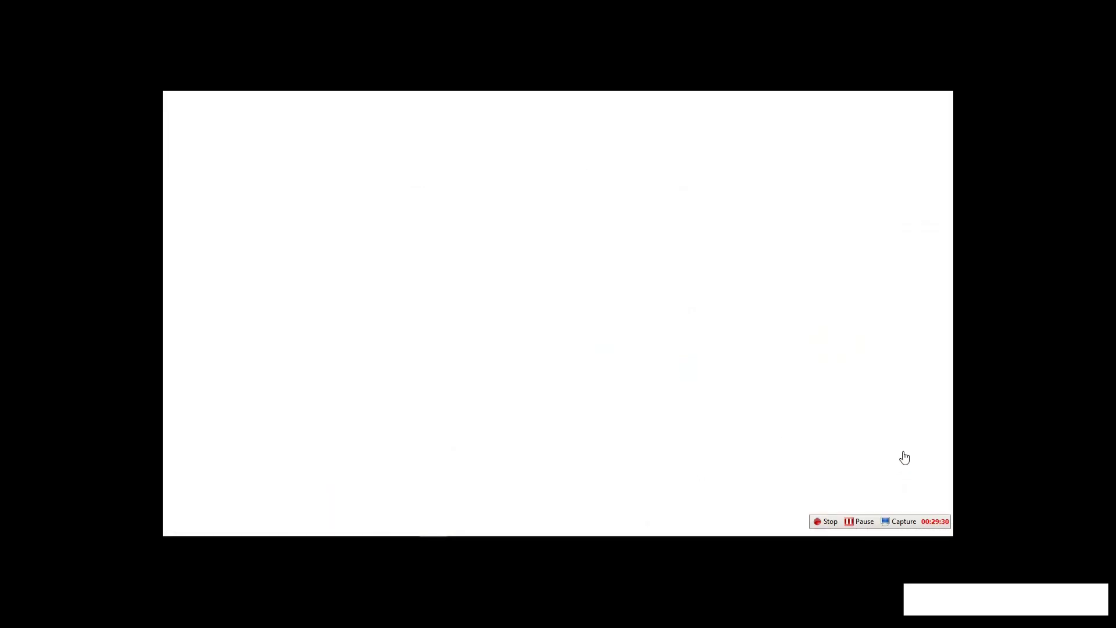
scroll(895, 458, down, 3)
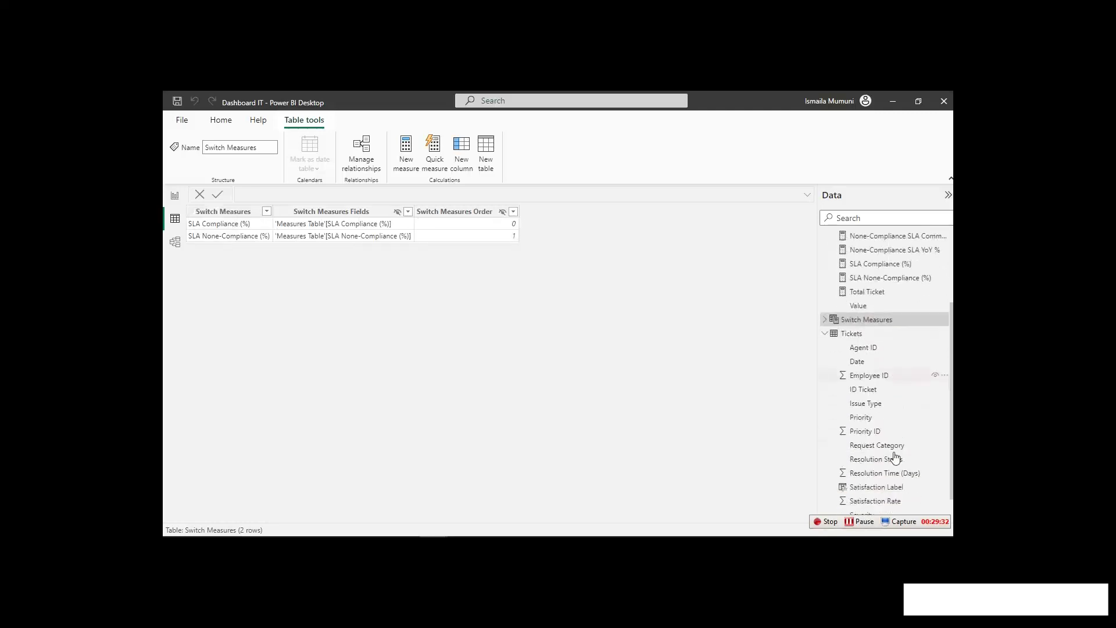
scroll(895, 457, down, 1)
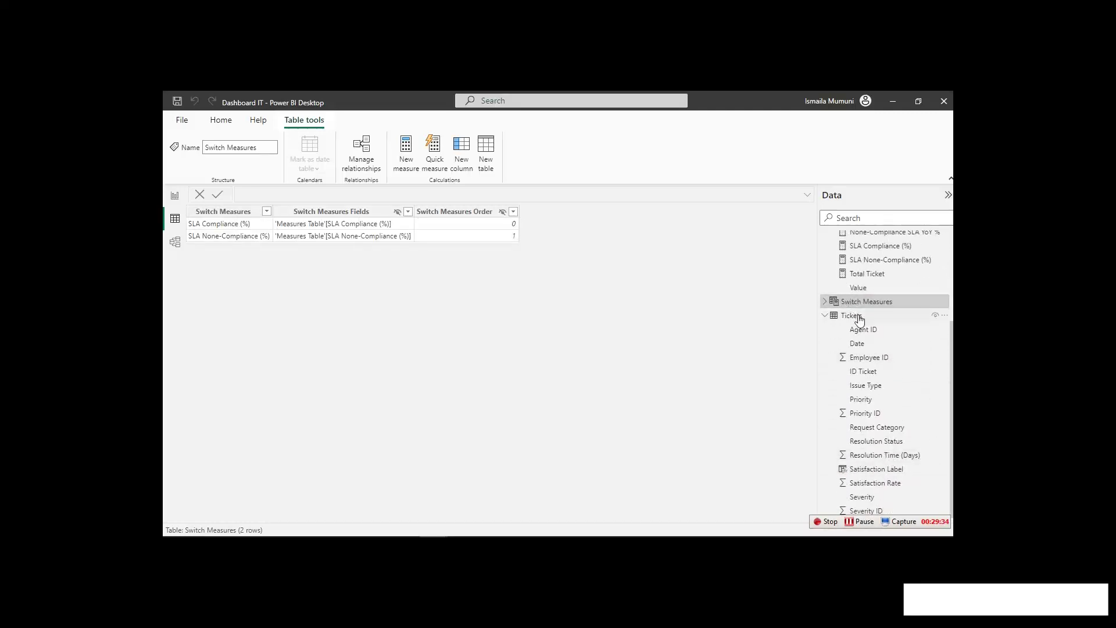
click(825, 301)
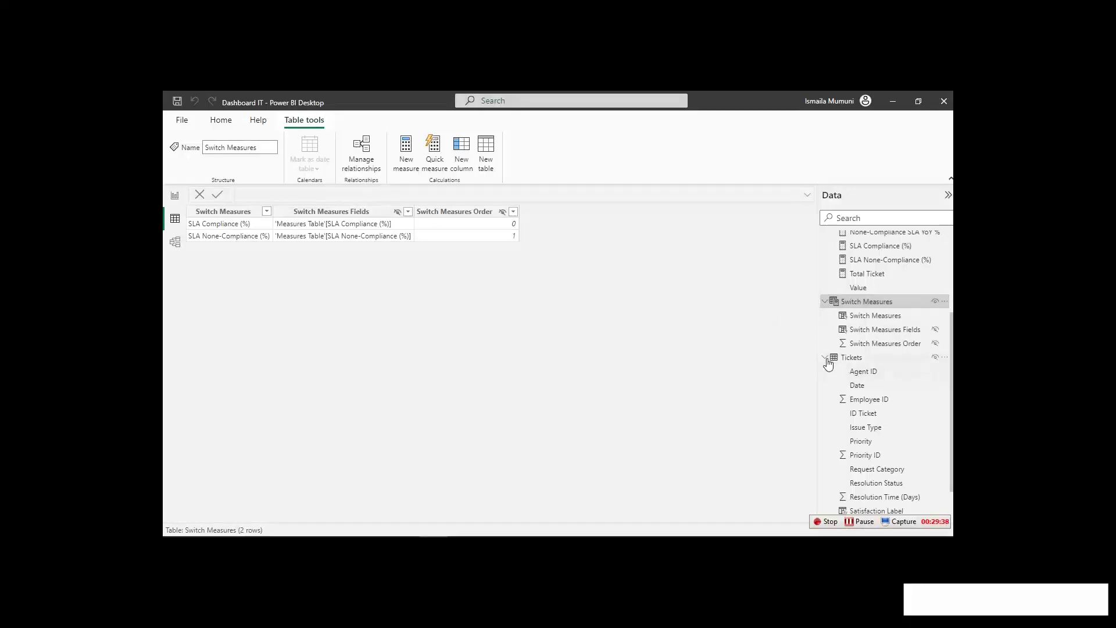
click(826, 358)
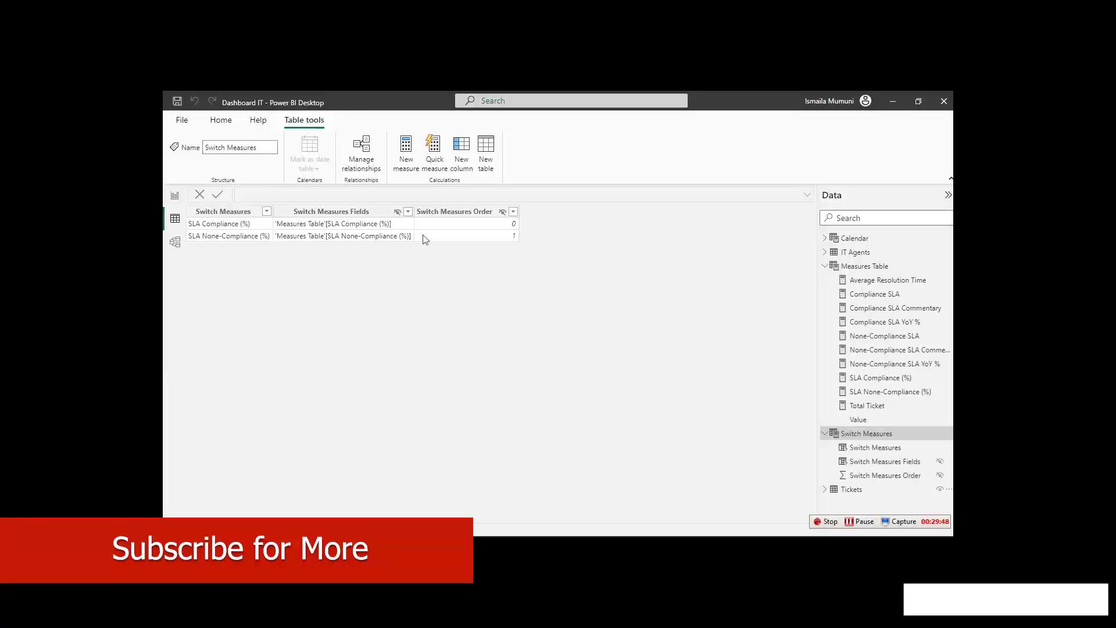
click(491, 213)
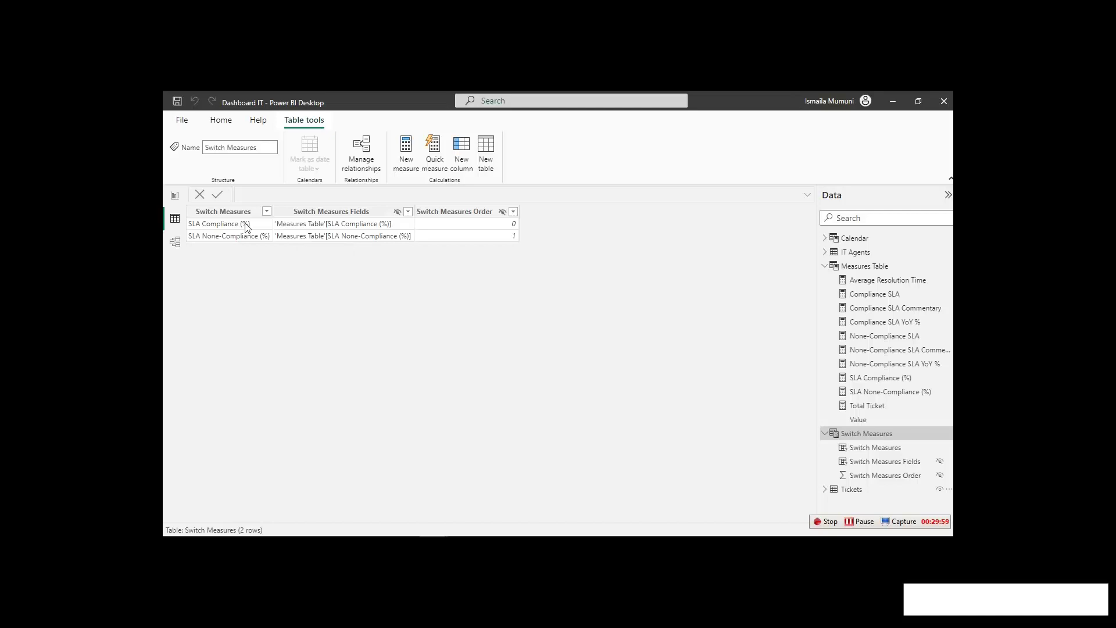
click(174, 196)
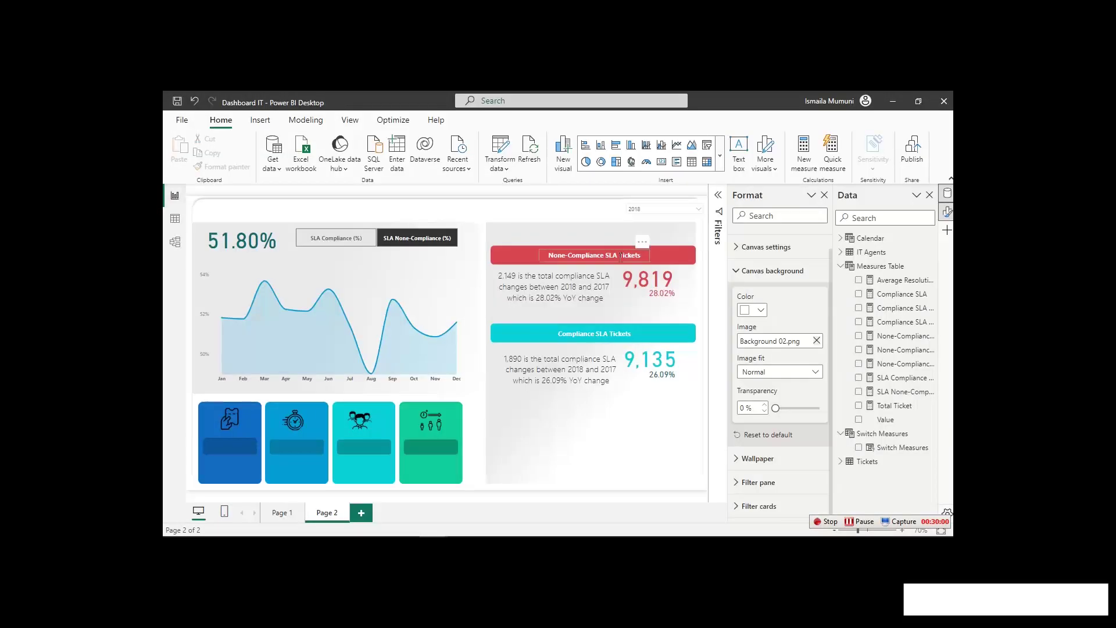
Create a new measure named Title Month and start its formula on a new line.
click(890, 324)
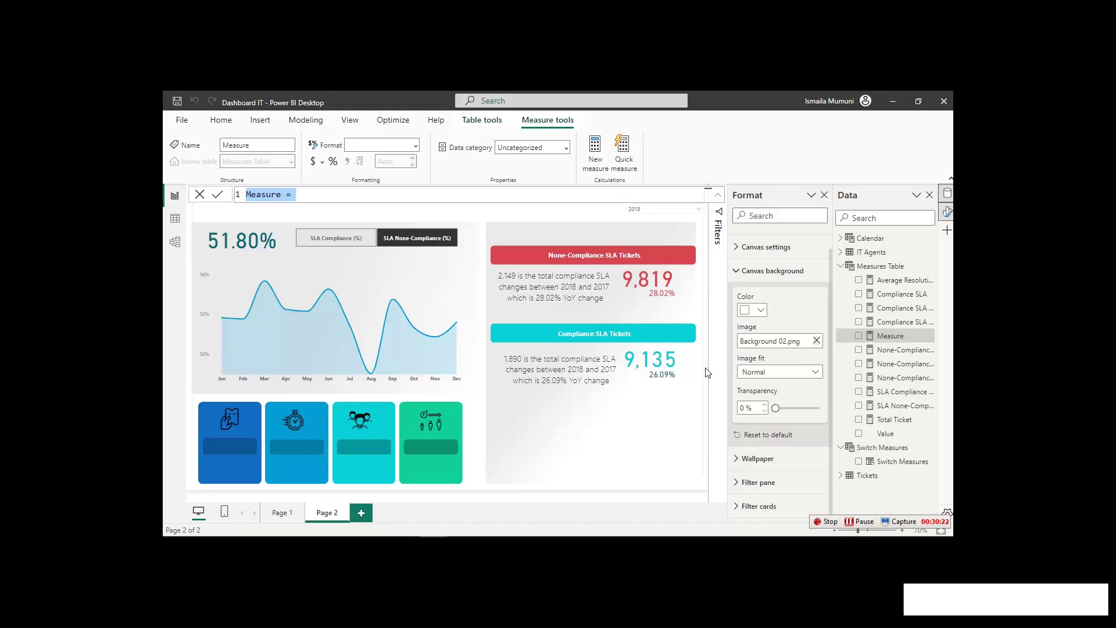
text(Mo)
key(BackSpace)
key(BackSpace)
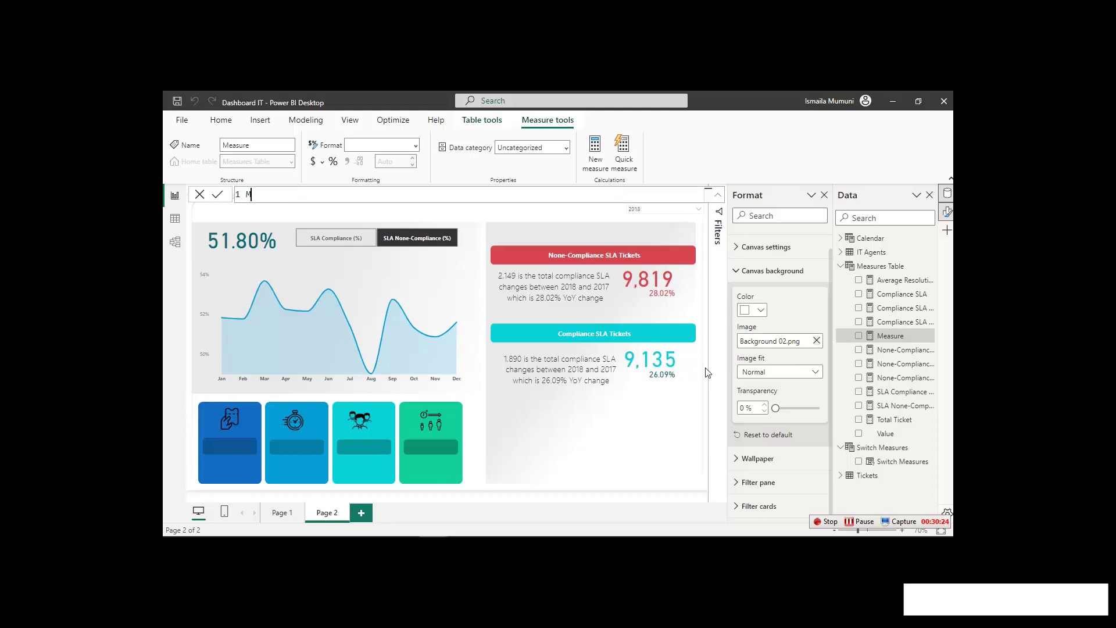
text(Title Moth)
key(BackSpace)
key(BackSpace)
text(nth =)
key(shift+Return)
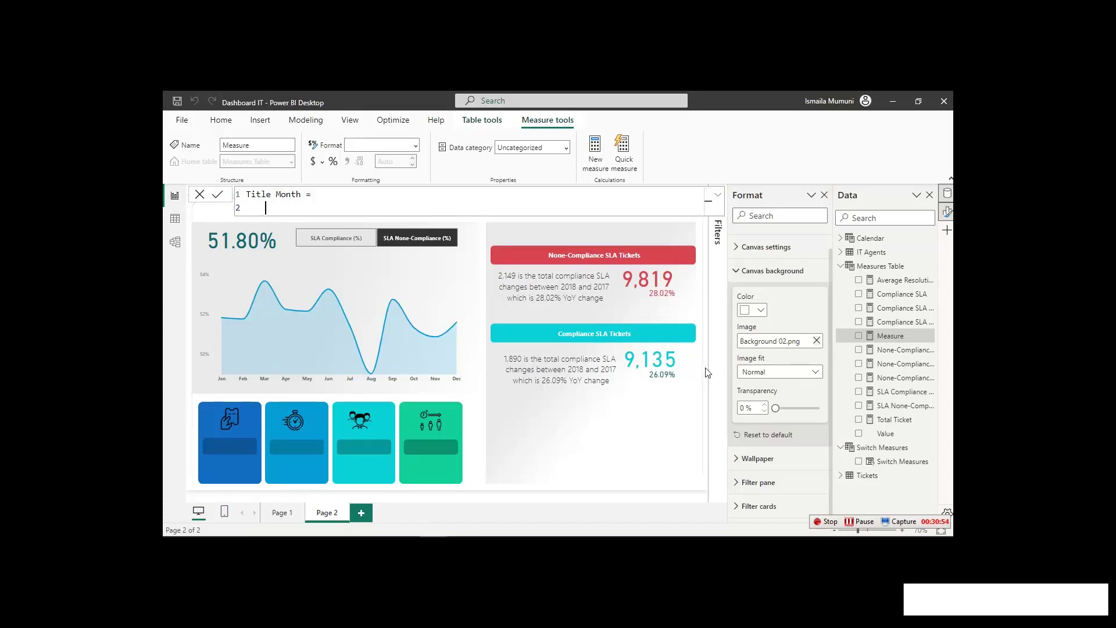
Enter VAR _SelectedMeasure = SELECTEDVALUE('Switch Measures'[Switch Measures Order]).
text(VAR _SelectedMeasure = selec)
key(Down)
key(Down)
key(Down)
key(Down)
key(Tab)
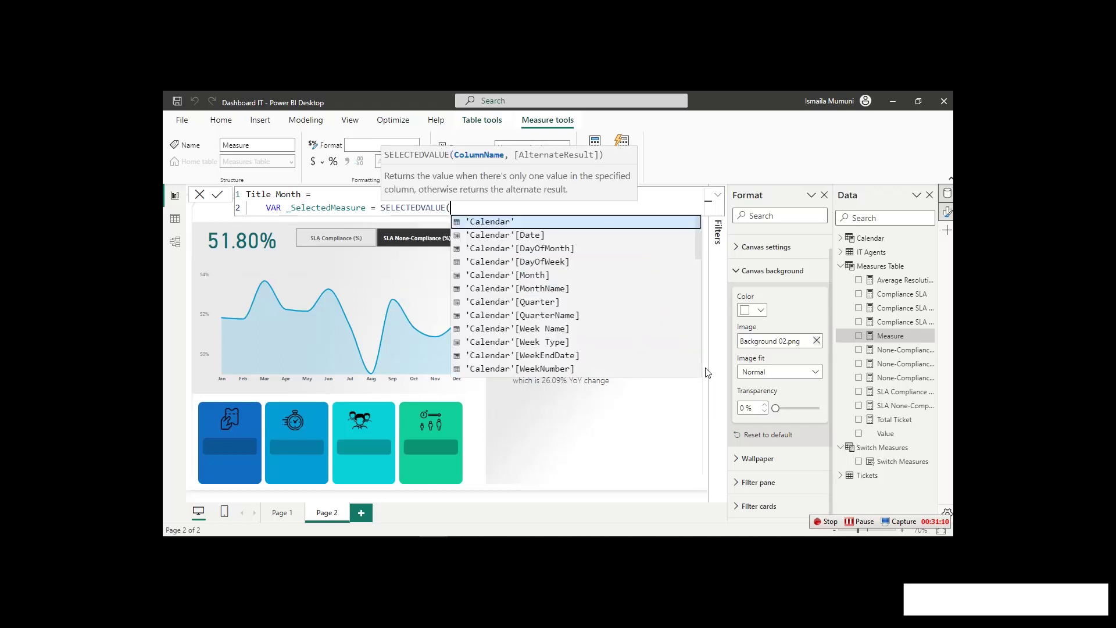
text(se)
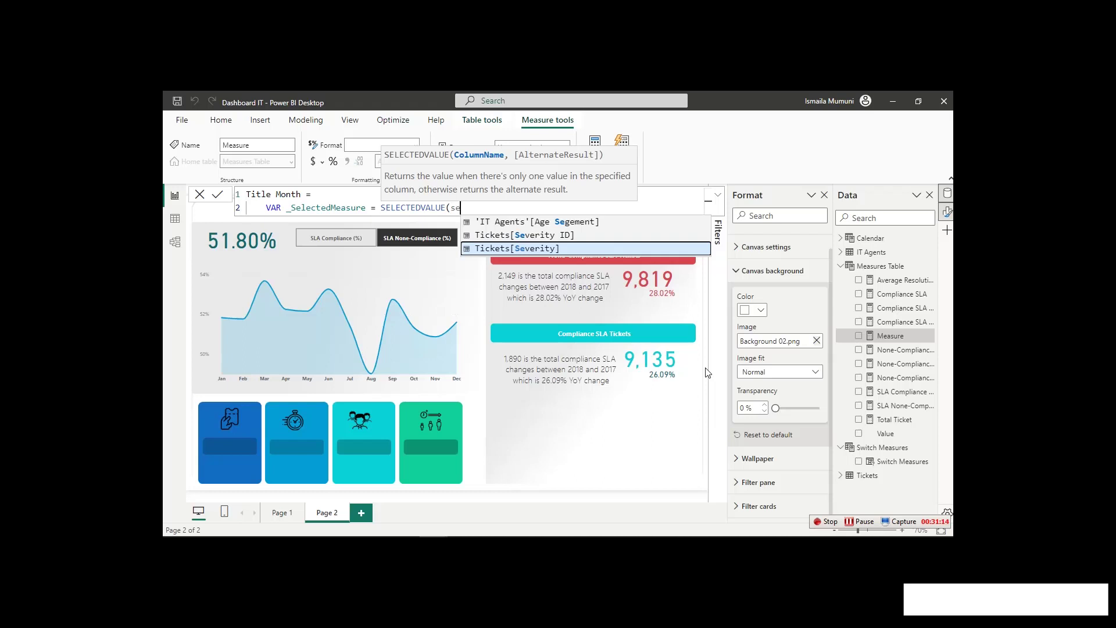
key(BackSpace)
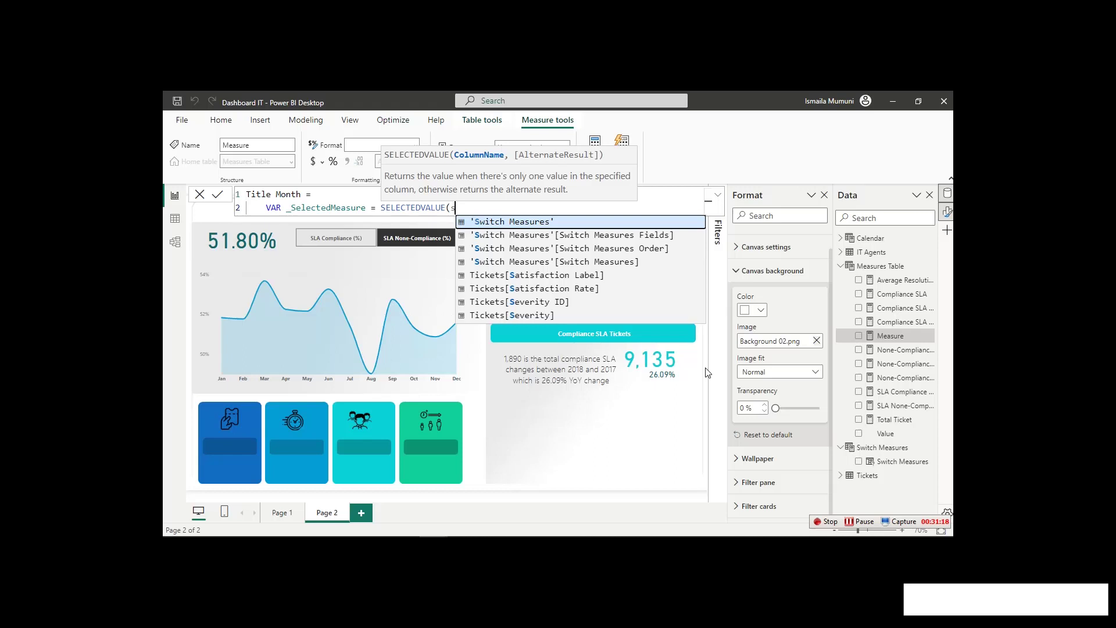
key(Down)
key(Down)
key(Down)
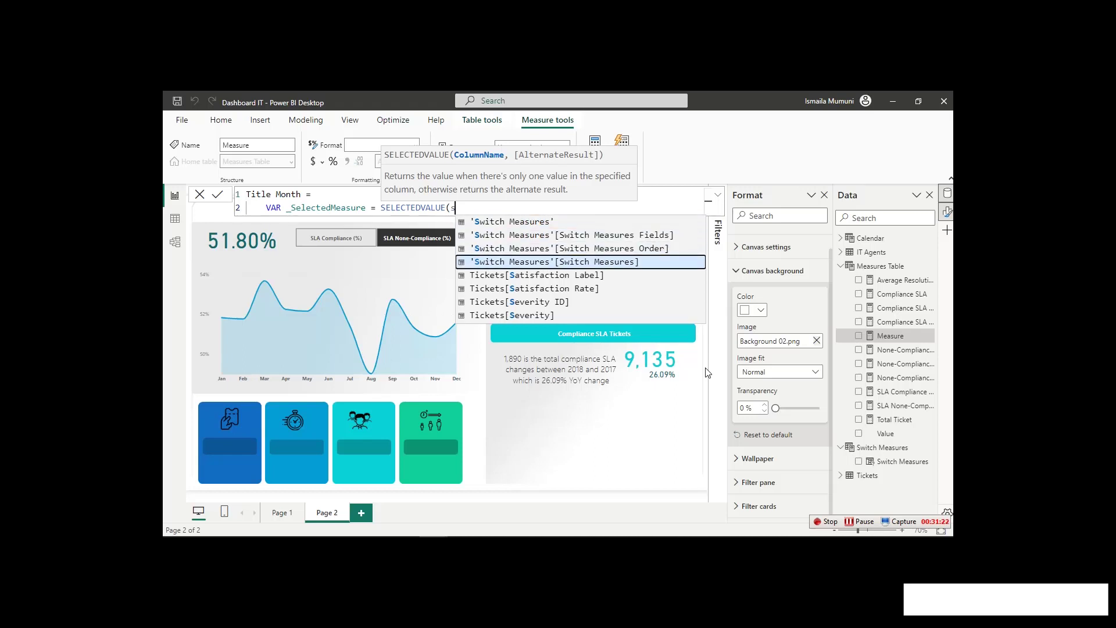
key(Up)
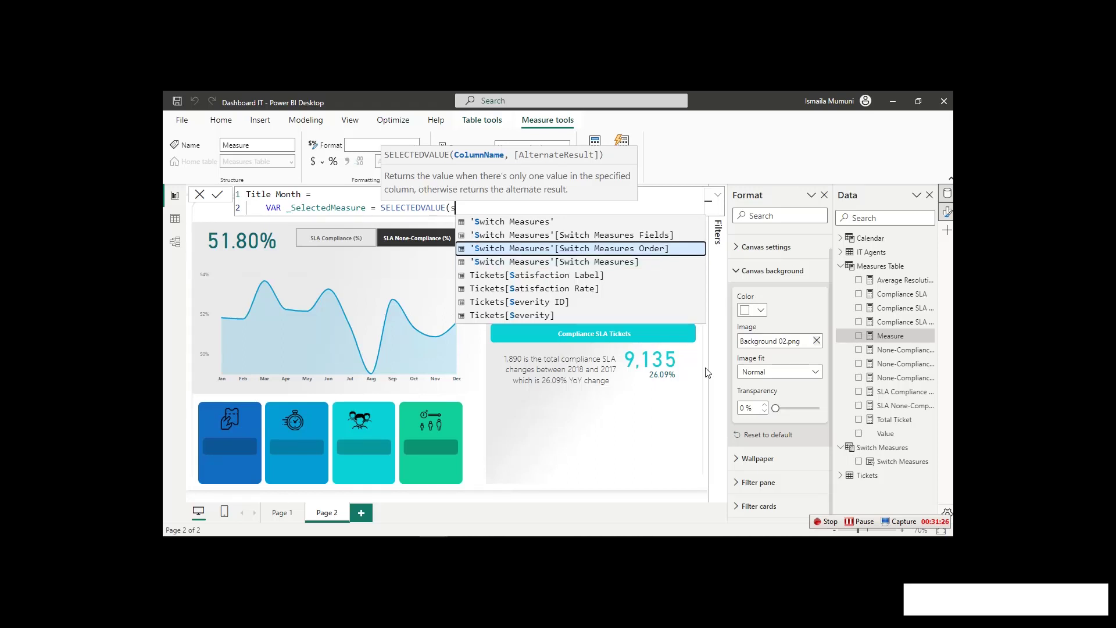
key(Tab)
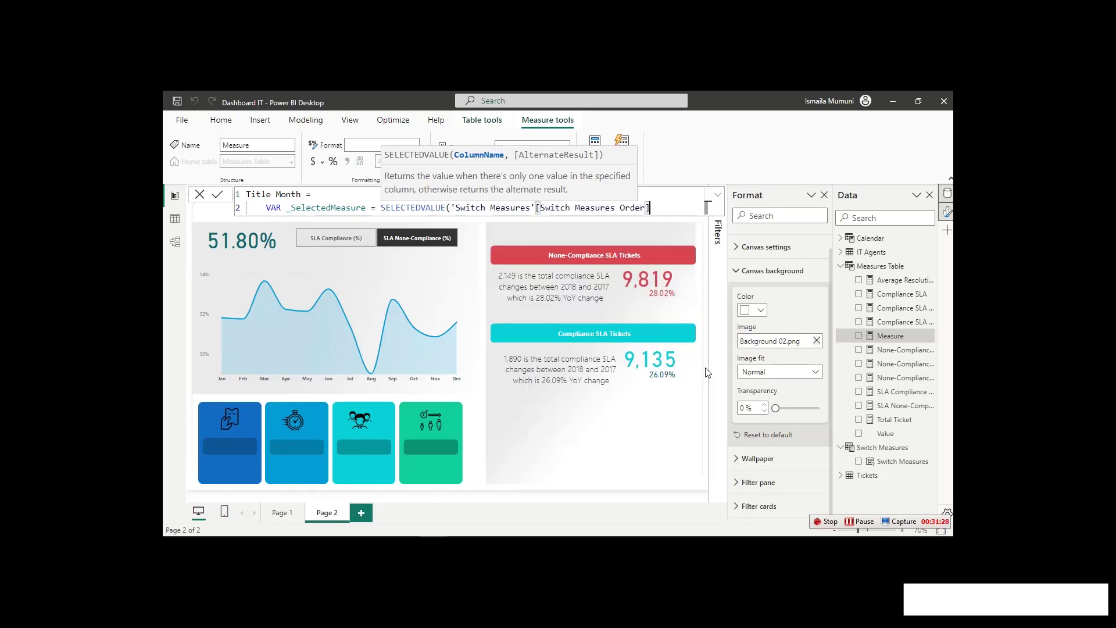
text())
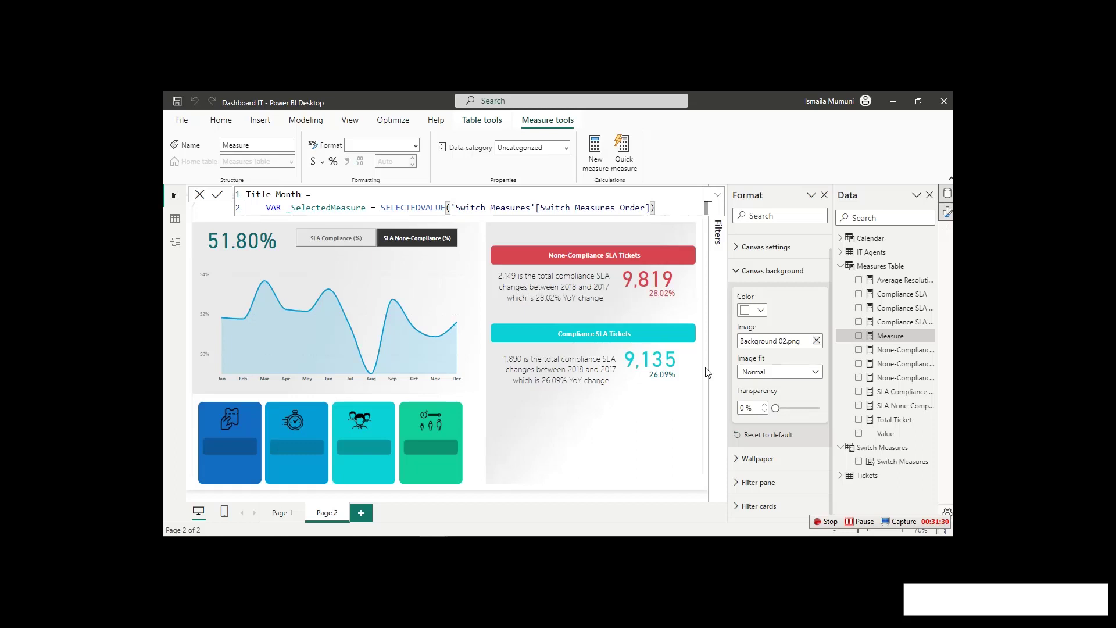
Add RETURN IF(_SelectedMeasure=0, "Monthly SLA Compliance Trend" to the formula.
key(shift+Return)
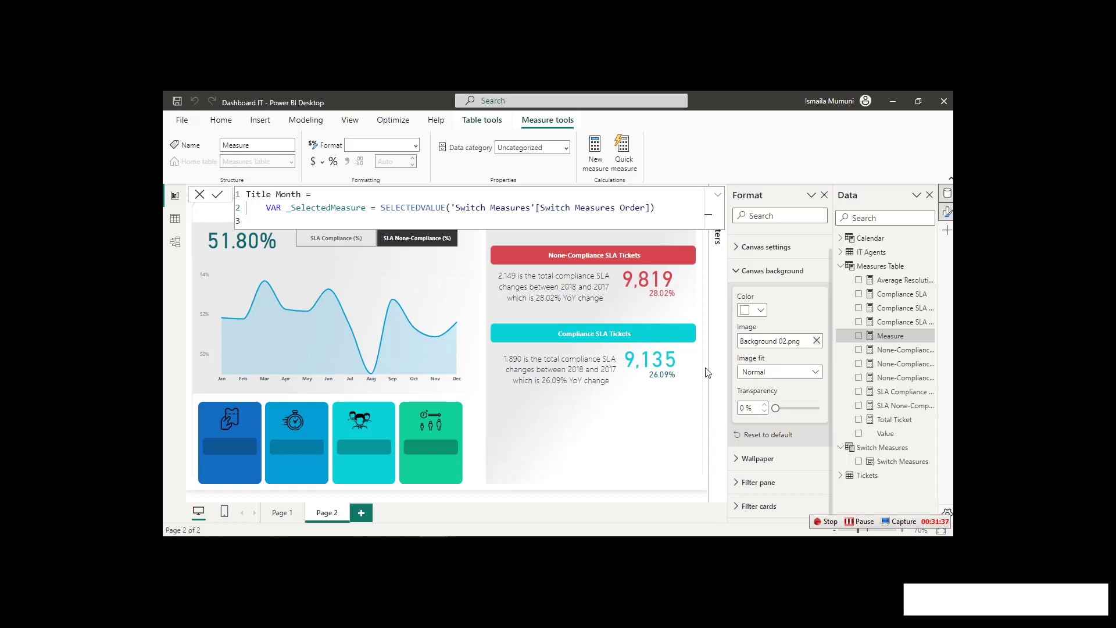
text(RETURNs)
key(BackSpace)
key(shift+Return)
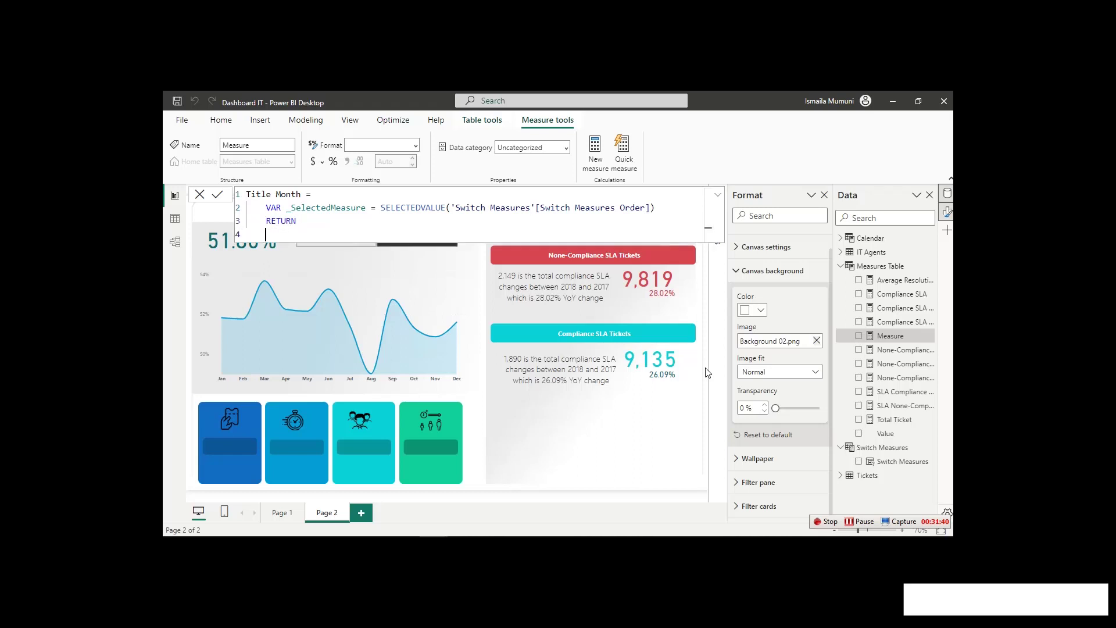
text(IF()
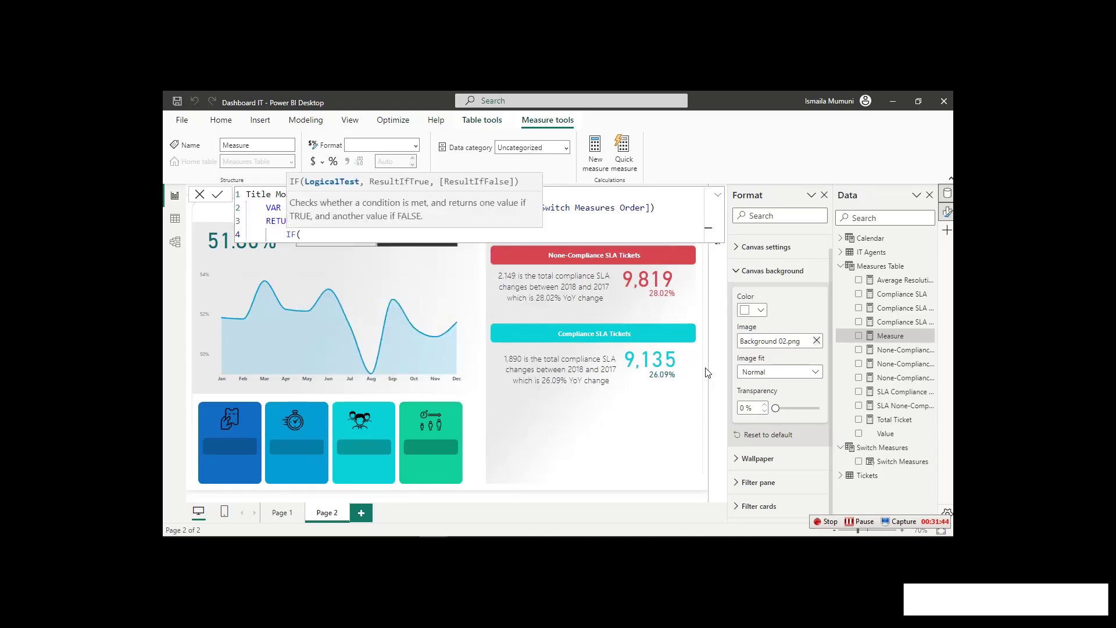
key(shift+Return)
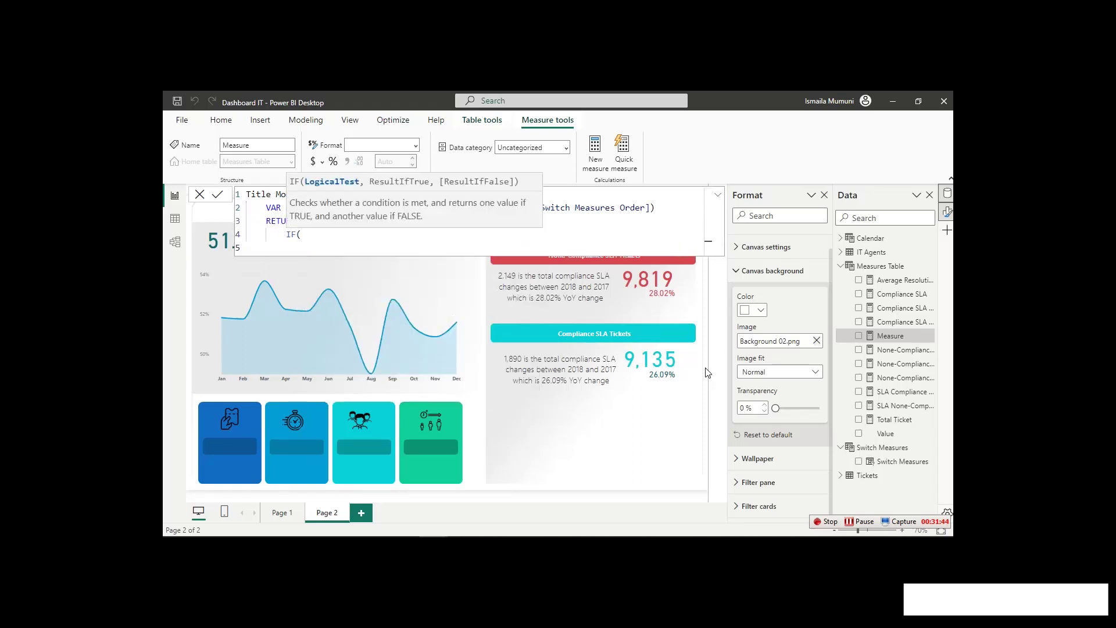
text(_SelectedMeasure=0,)
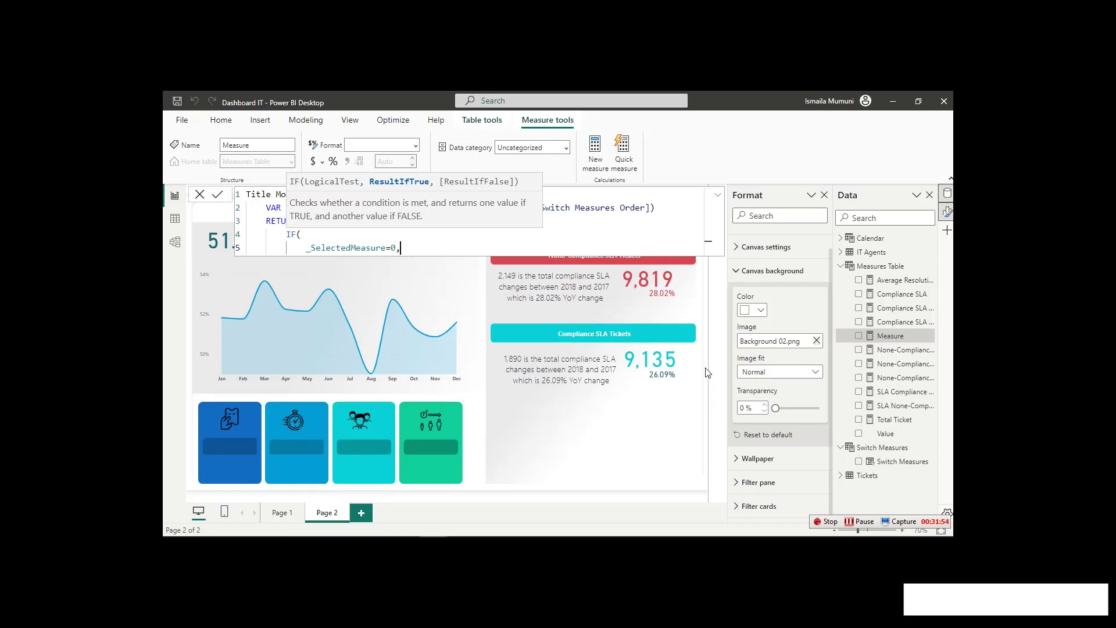
text("Monthly SLA)
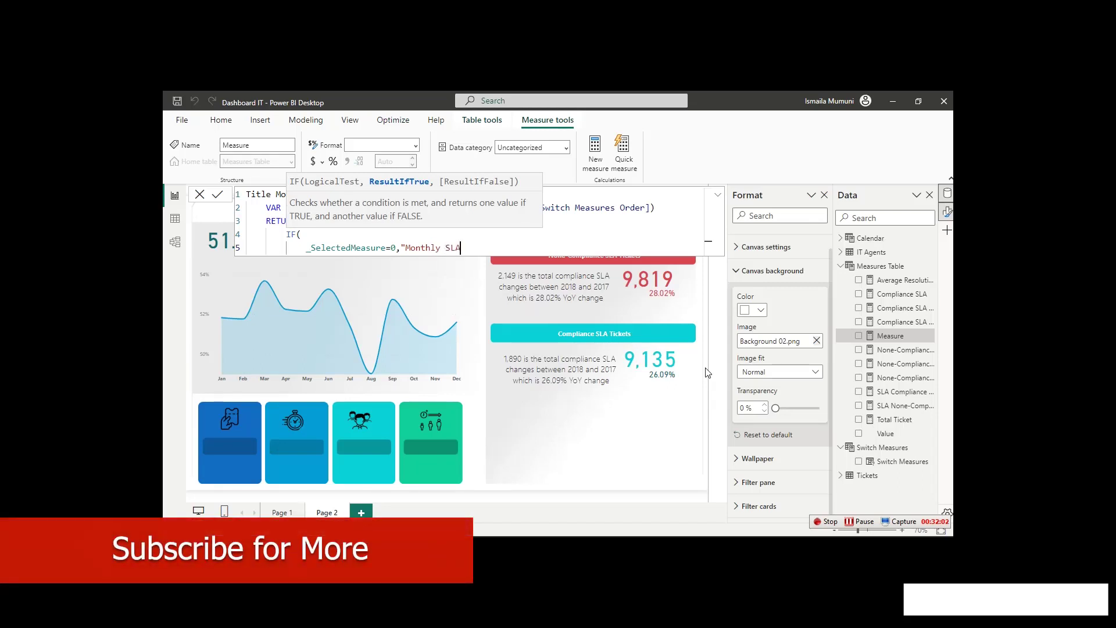
text( Compliance Trend)
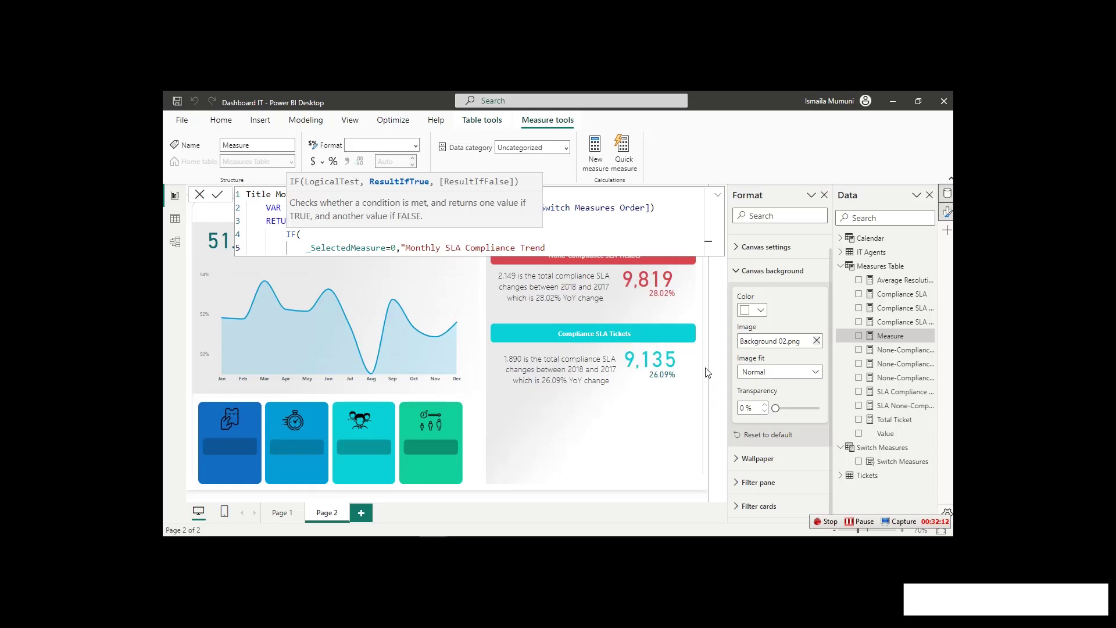
Add the alternative title "Monthly SLA None-Compliance Trend" by copying and editing the first title.
key(shift+Left)
key(shift+Left)
key(shift+Left)
key(shift+Left)
key(shift+Left)
key(shift+Left)
key(shift+Left)
key(shift+Left)
key(shift+Left)
key(shift+Left)
key(shift+Left)
key(shift+Left)
key(shift+Left)
key(shift+Left)
key(shift+Left)
key(shift+Left)
key(shift+Left)
key(shift+Left)
key(shift+Left)
key(shift+Left)
key(shift+Left)
key(shift+Left)
key(ctrl+c)
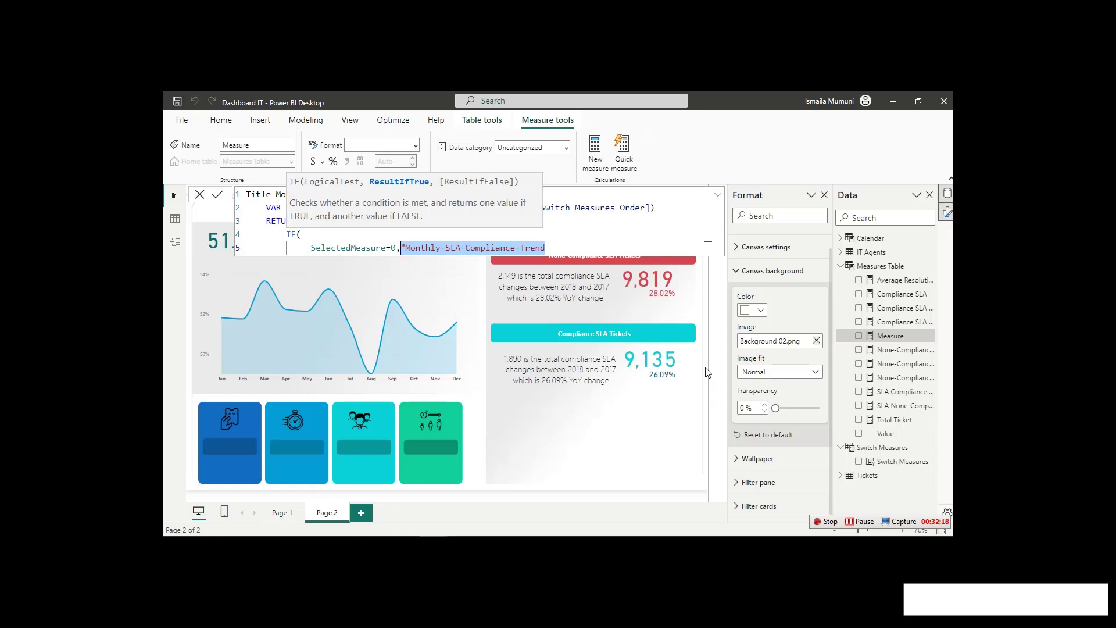
key(Right)
text(")
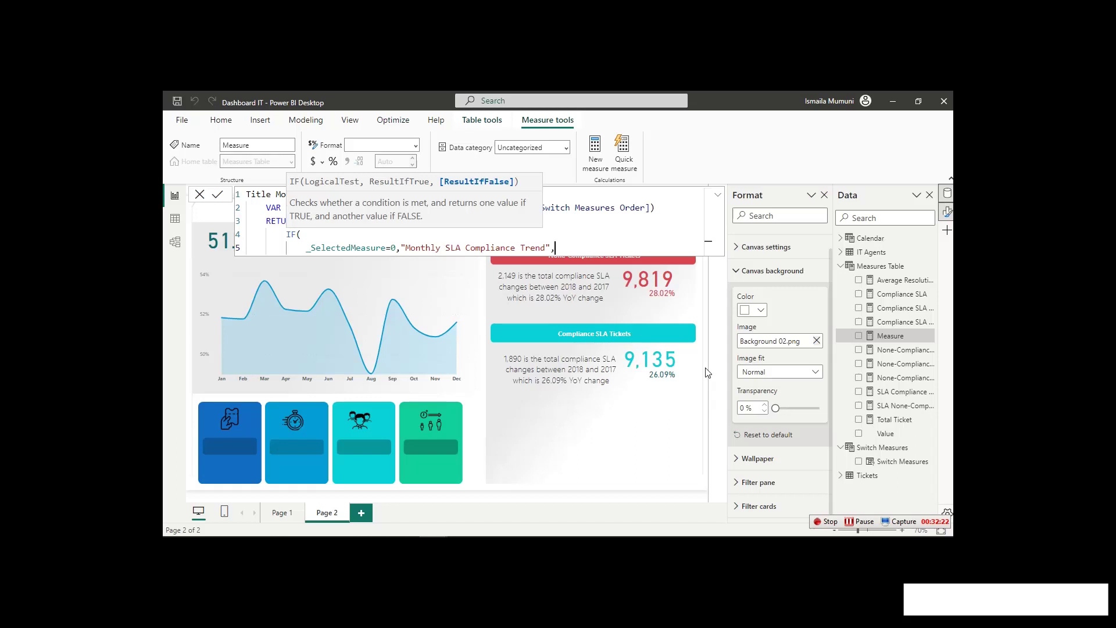
key(ctrl+v)
text(")
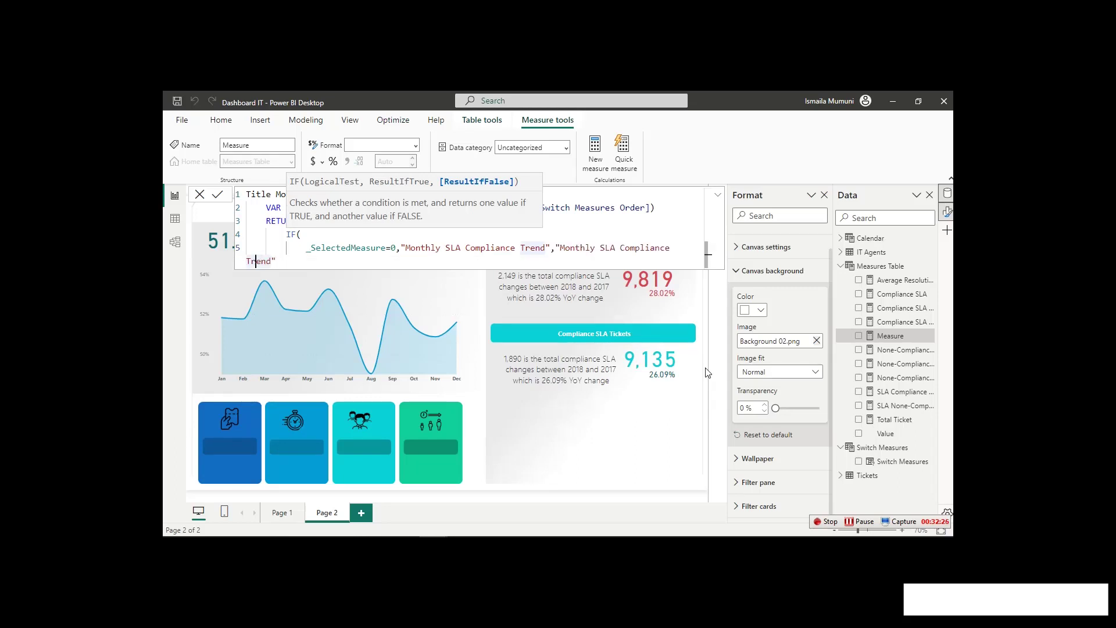
key(Left)
key(Left)
key(Left)
key(Left)
key(Left)
key(Left)
key(Left)
key(Left)
key(Left)
key(Left)
key(Left)
key(Left)
key(Left)
key(Left)
key(Left)
key(Left)
key(Left)
key(Left)
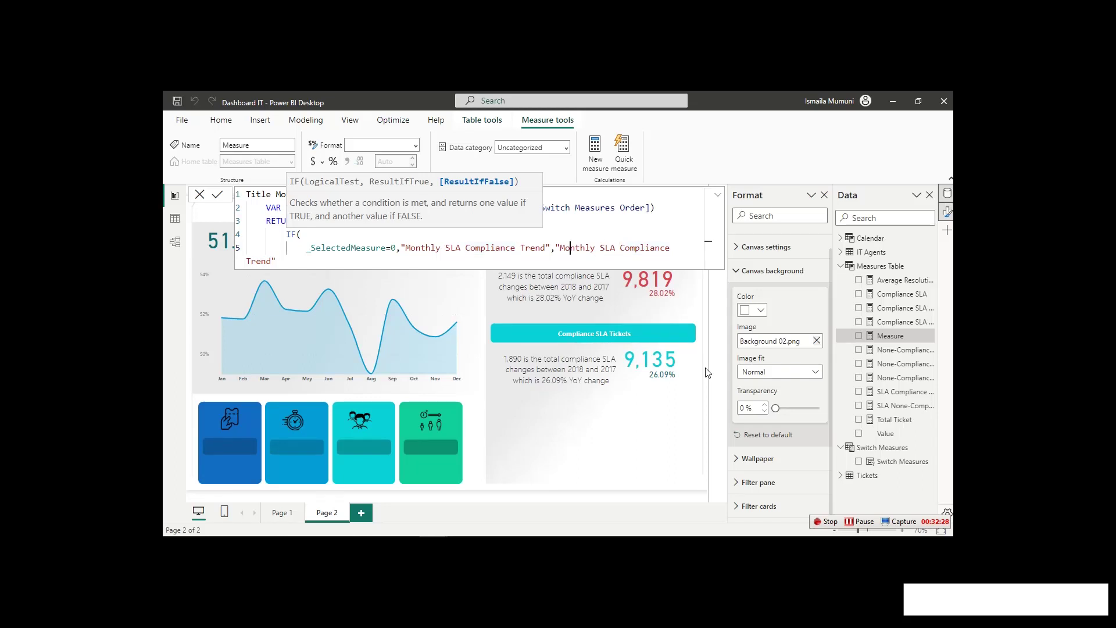
key(Right)
key(Right)
key(Right)
key(Right)
key(Right)
key(Right)
key(Right)
key(Right)
key(Right)
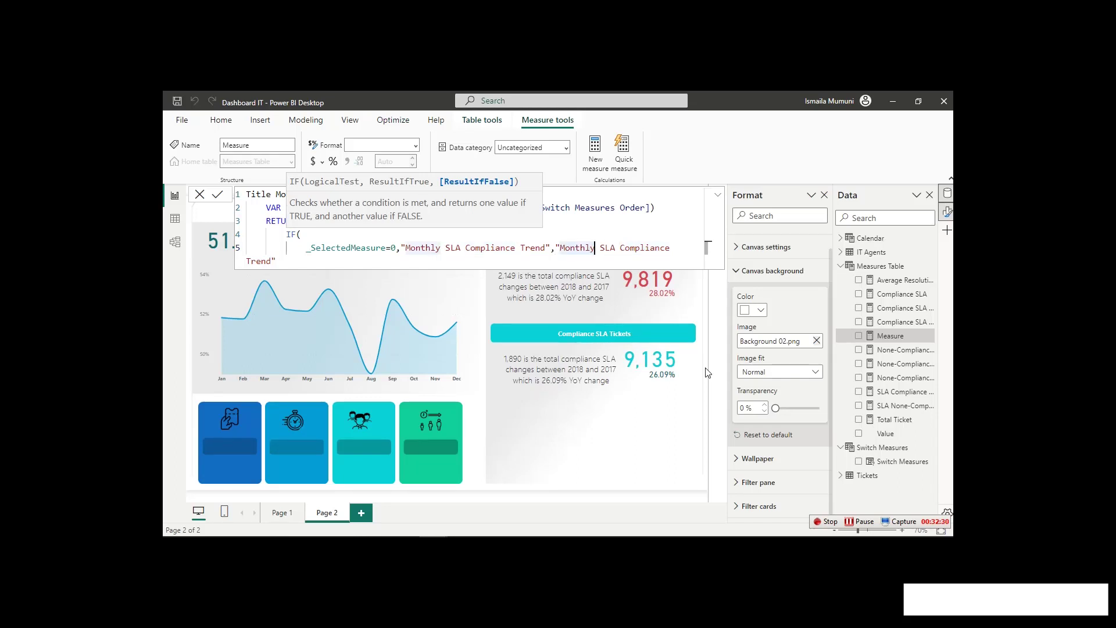
key(Right)
key(Right)
key(Right)
text(None)
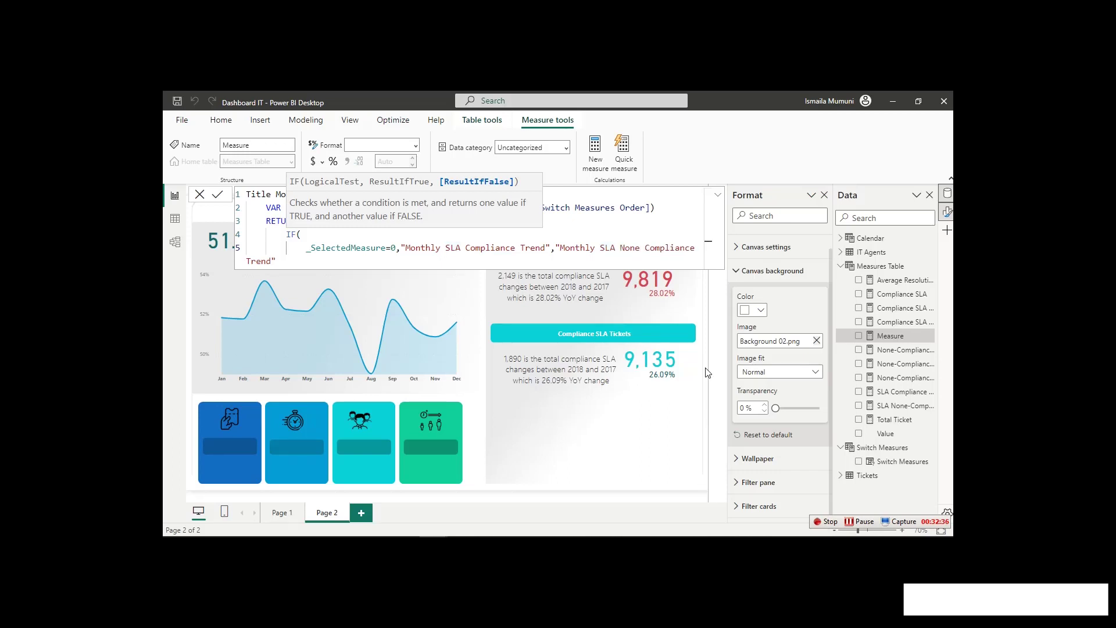
key(Right)
key(BackSpace)
text(-)
Put the second title on its own line, close the IF bracket, and commit the Title Month measure.
click(555, 248)
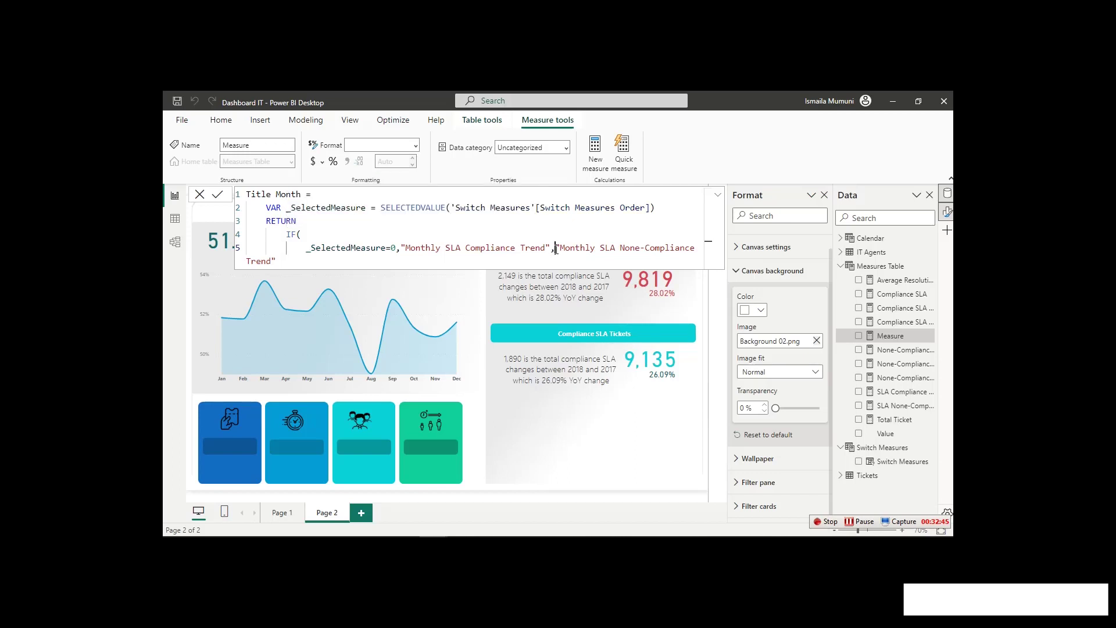
key(shift+Return)
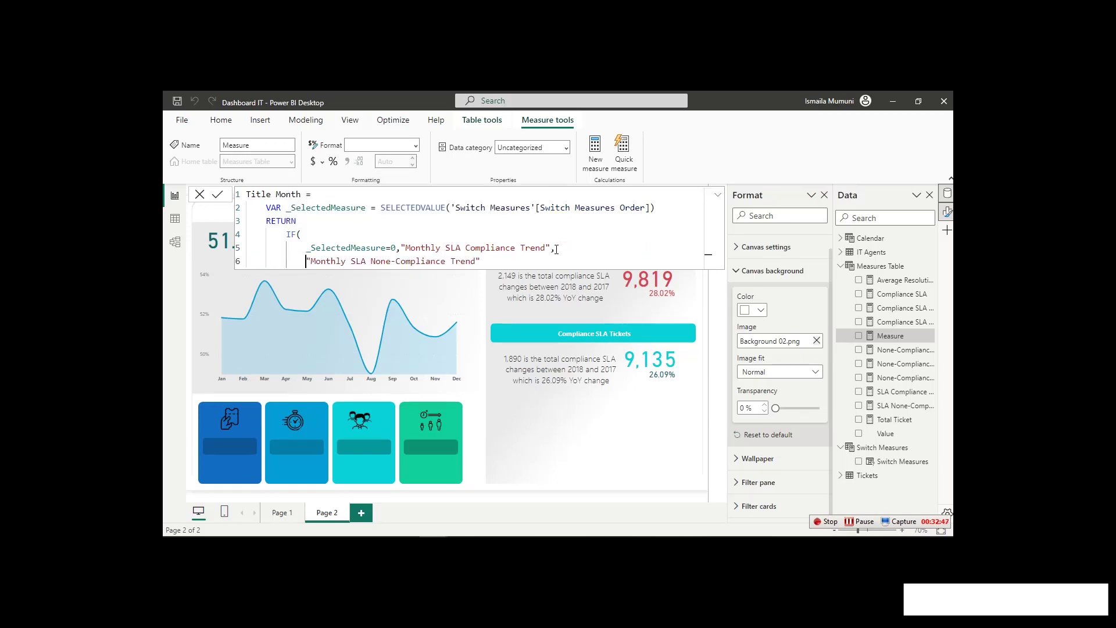
key(End)
key(shift+Return)
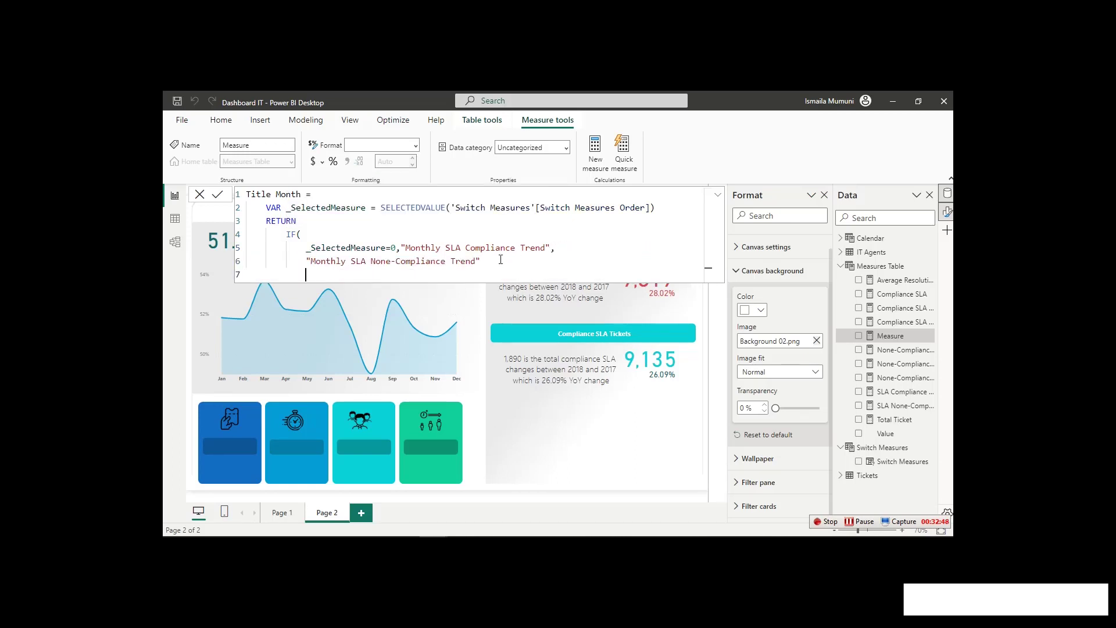
text())
key(Return)
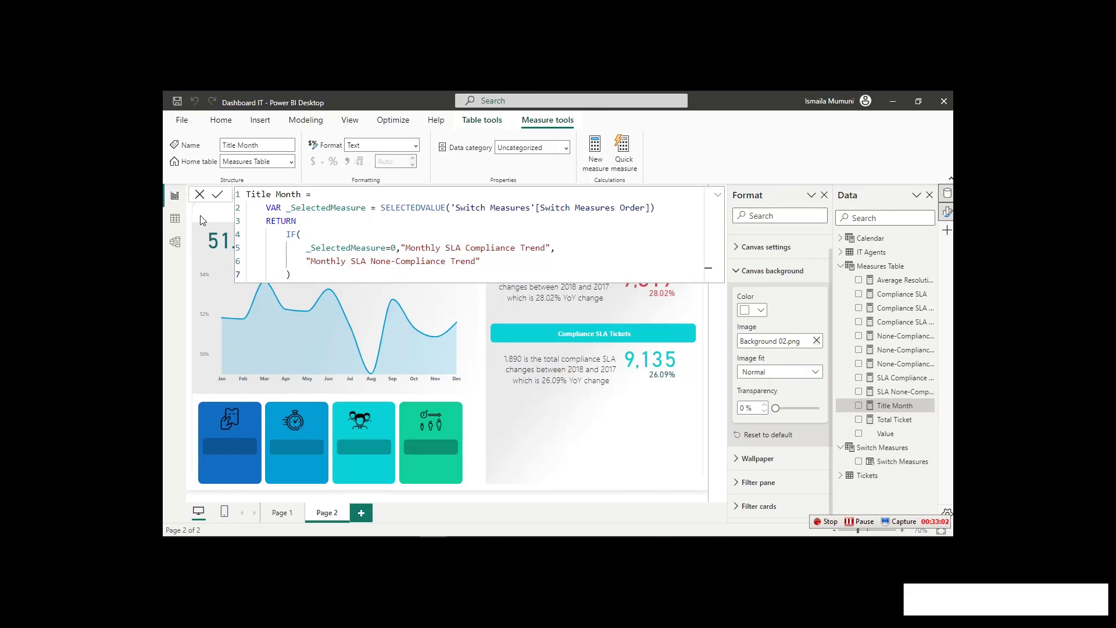
click(561, 366)
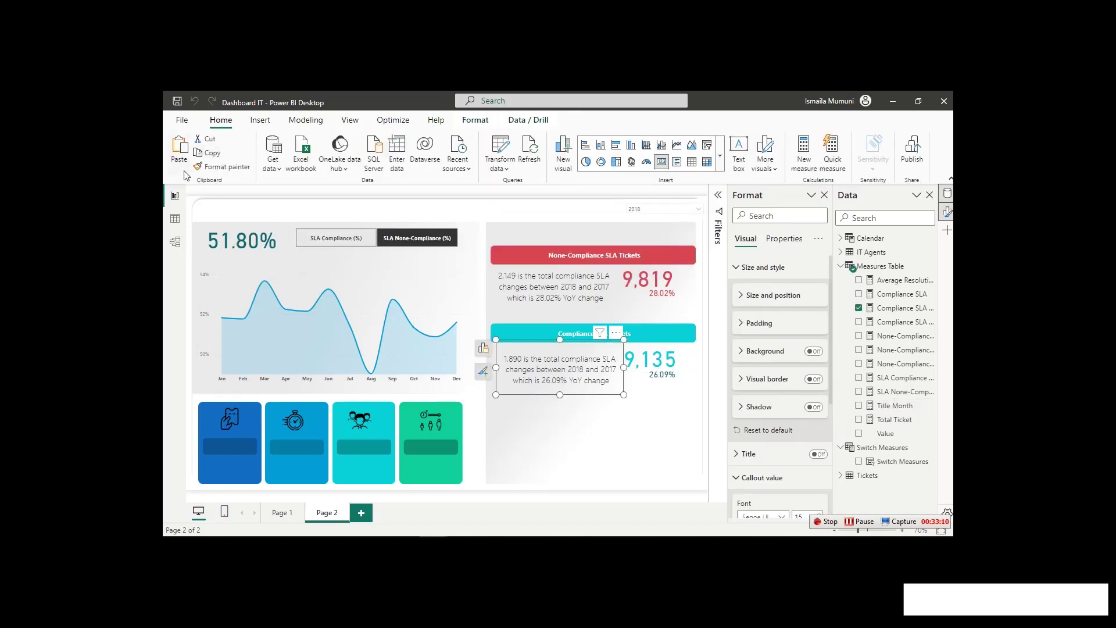
Paste a copy of the Compliance SLA card onto the line chart's top-left and clear its measure.
click(179, 152)
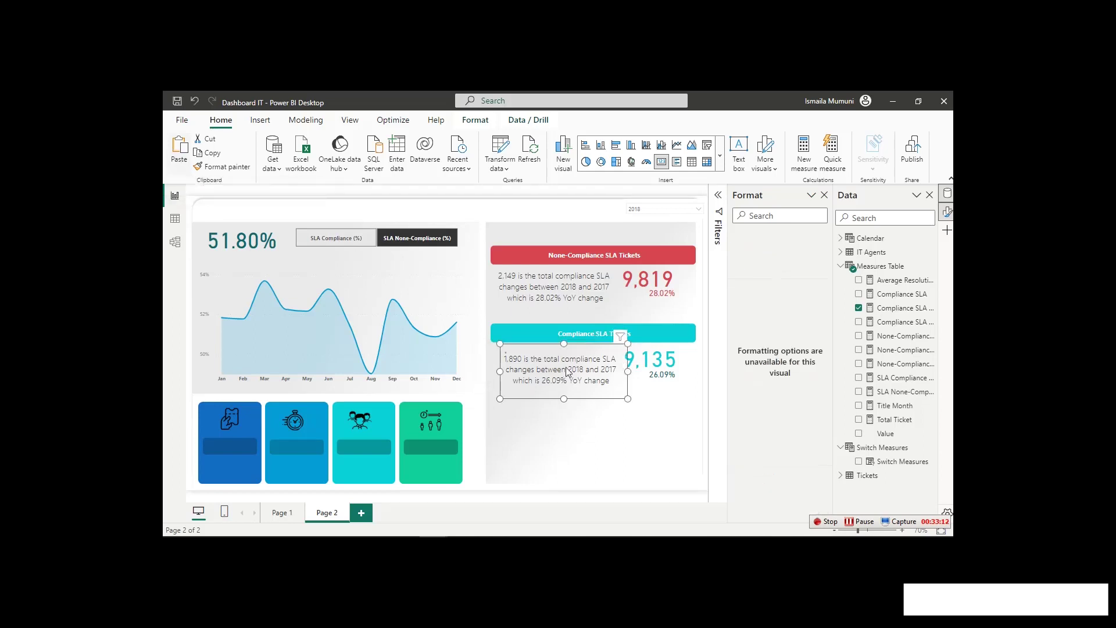
drag(575, 378, 309, 269)
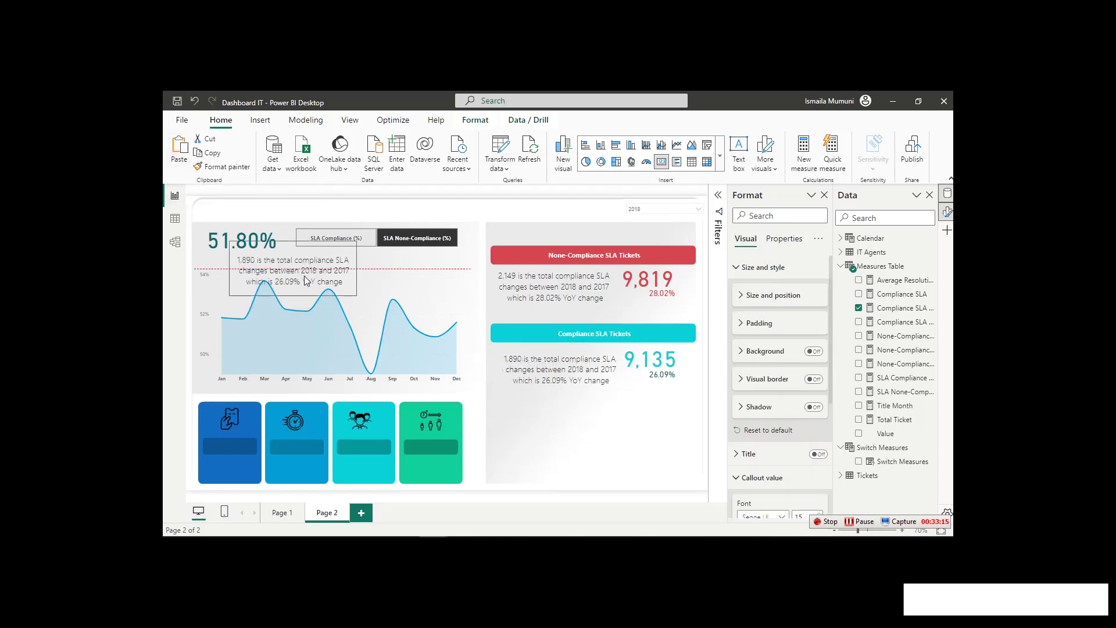
click(859, 307)
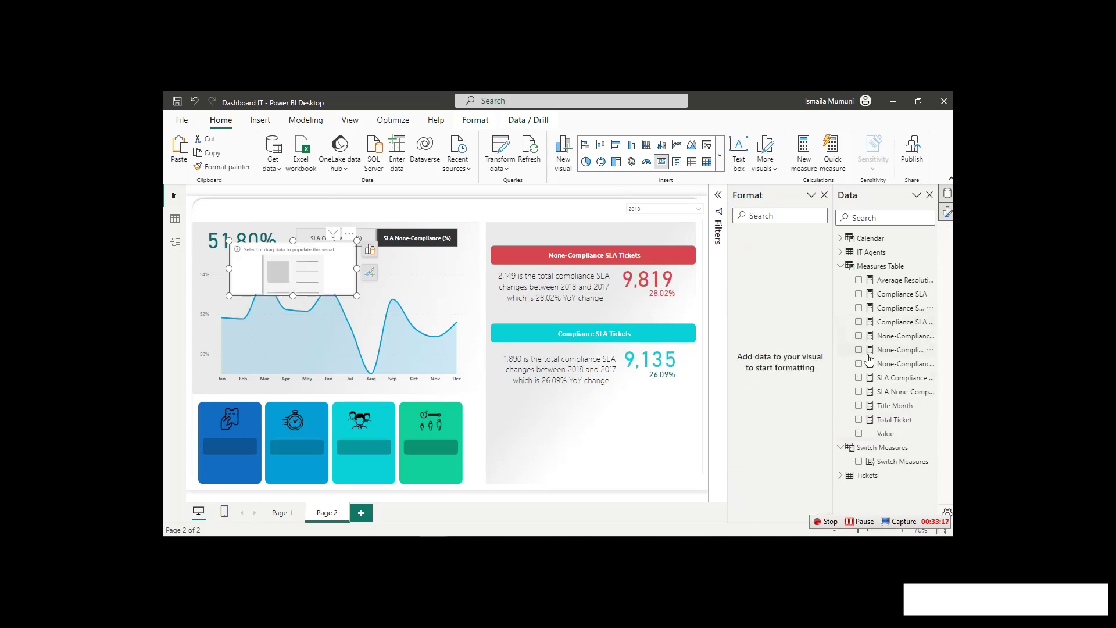
Show the Title Month measure in the empty card and resize it to a single line.
click(859, 405)
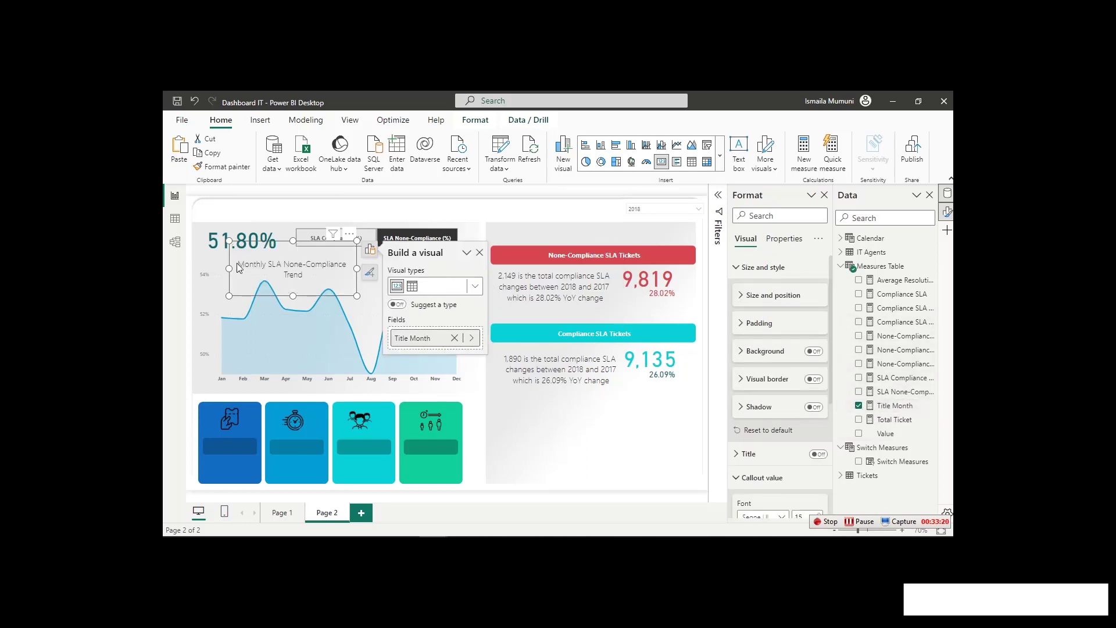
drag(229, 267, 210, 268)
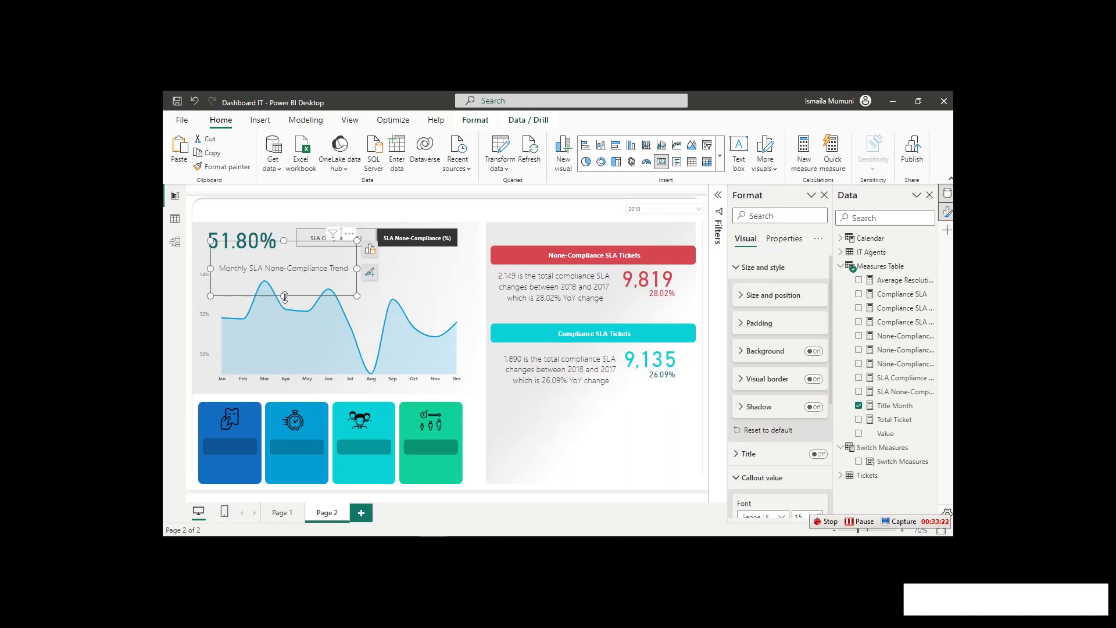
drag(283, 296, 338, 245)
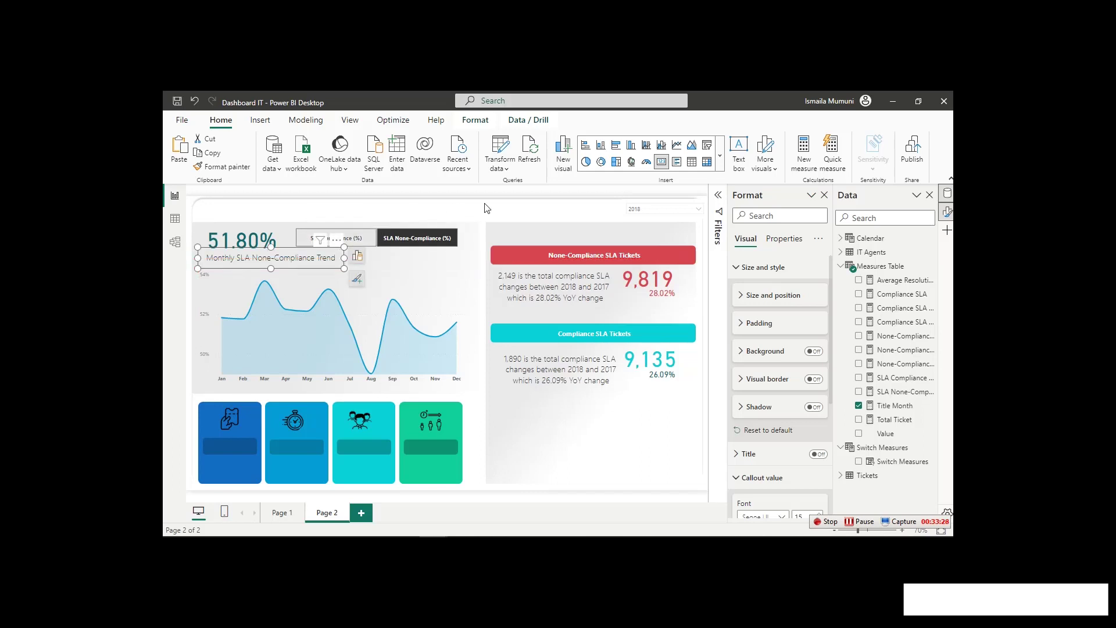
click(487, 208)
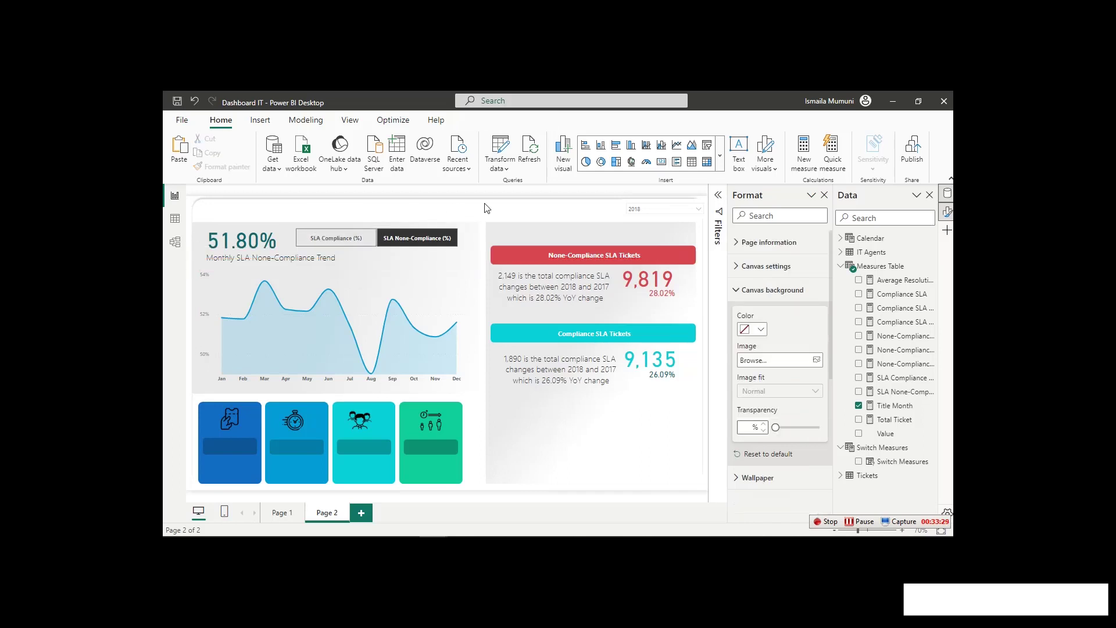
Test the title by switching the SLA slicer, then move the title just under the slicer buttons.
click(342, 241)
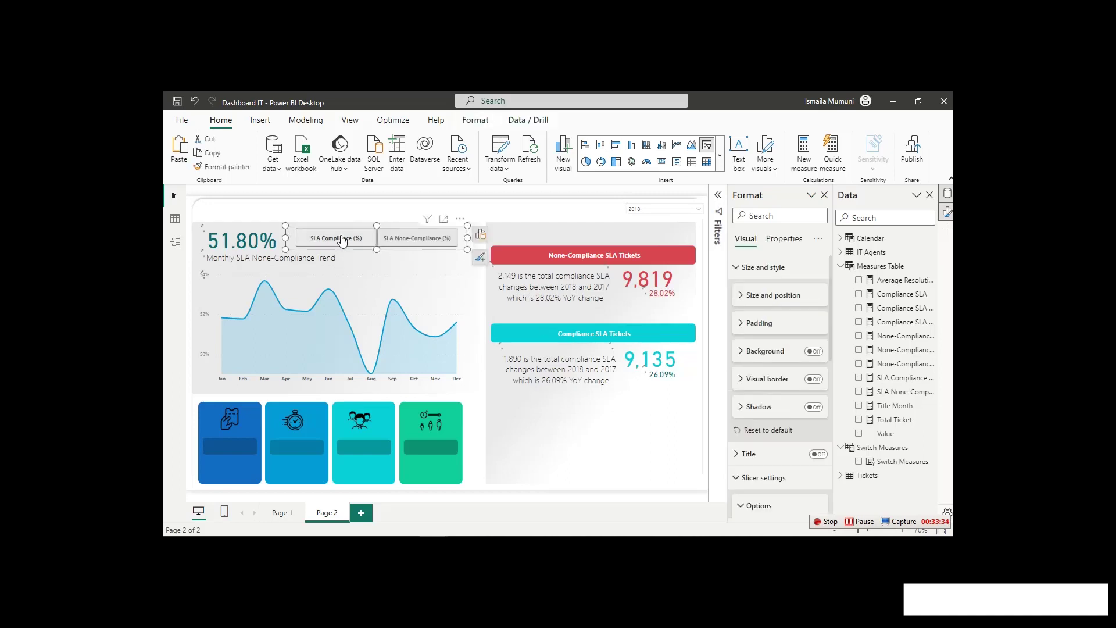
click(342, 240)
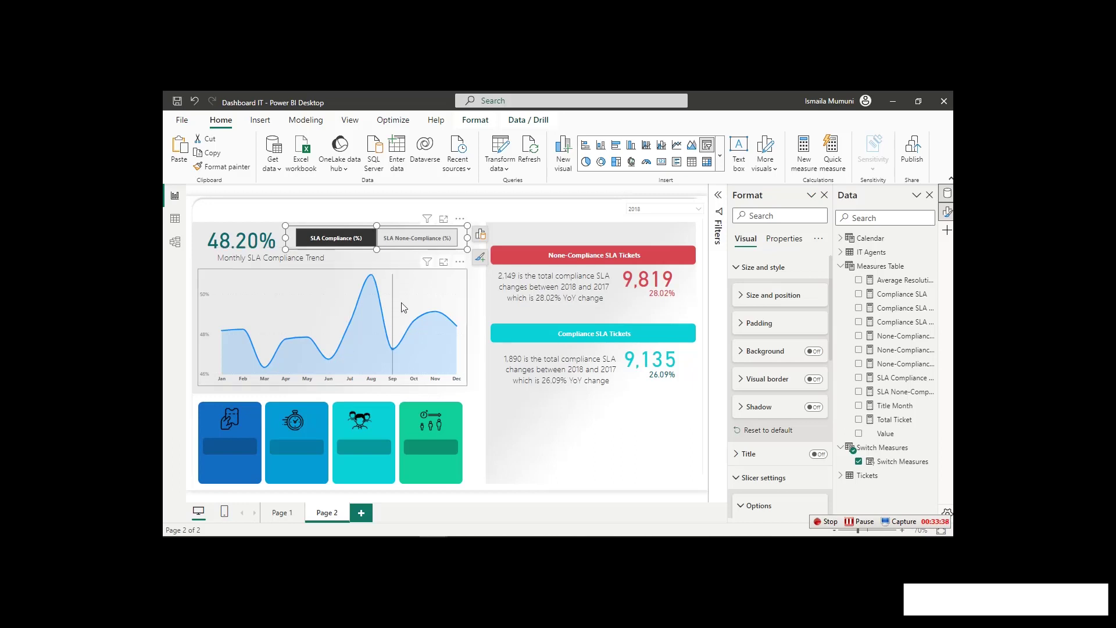
click(427, 240)
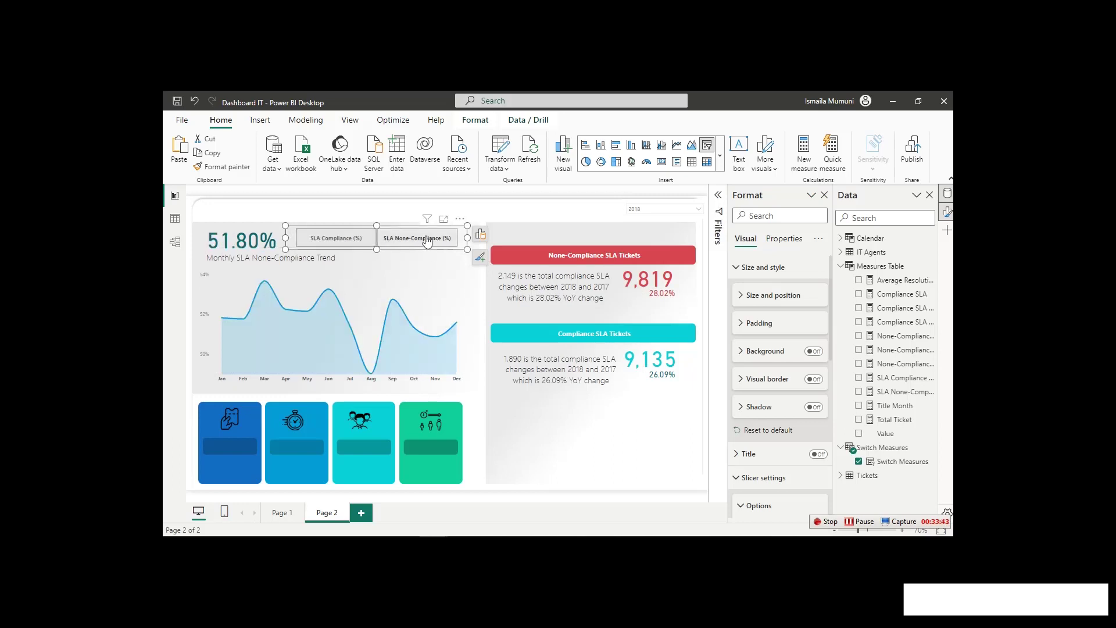
click(284, 269)
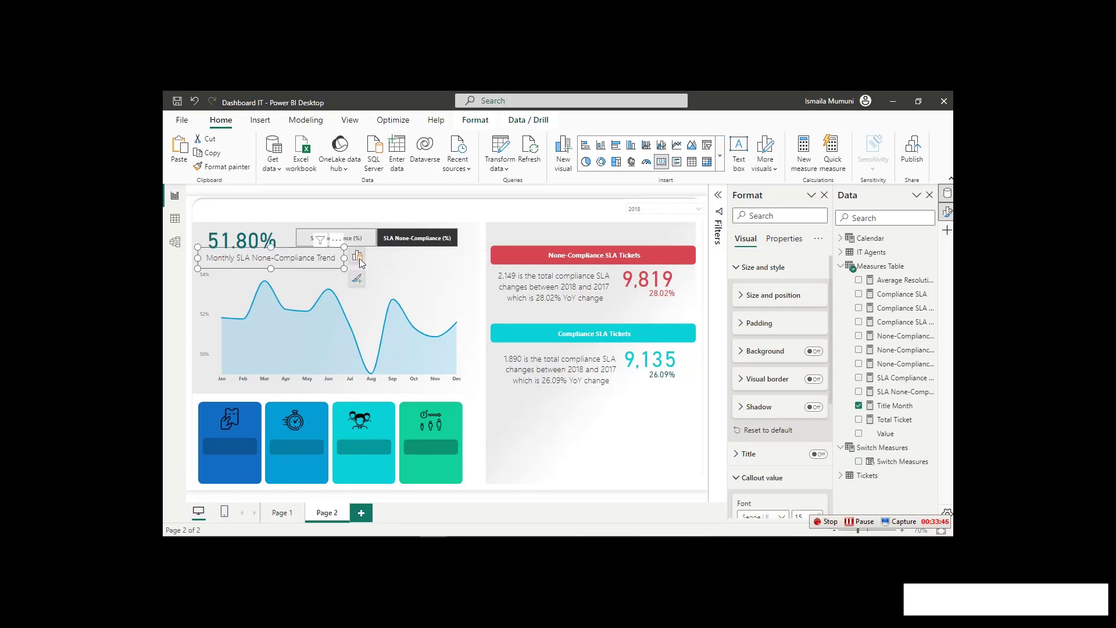
drag(339, 247, 444, 243)
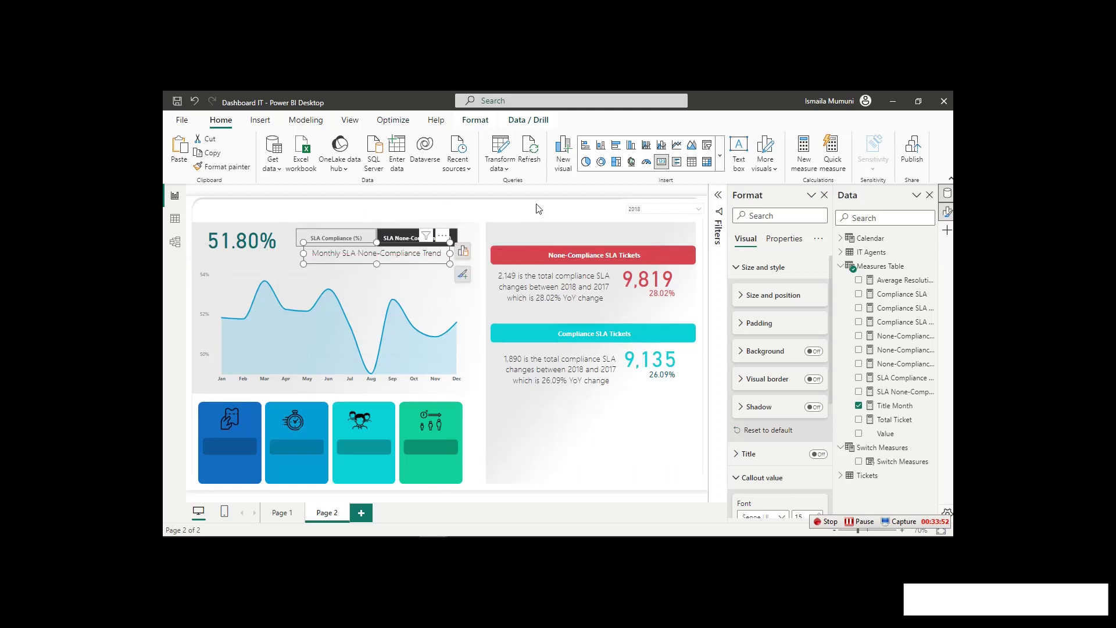
click(537, 208)
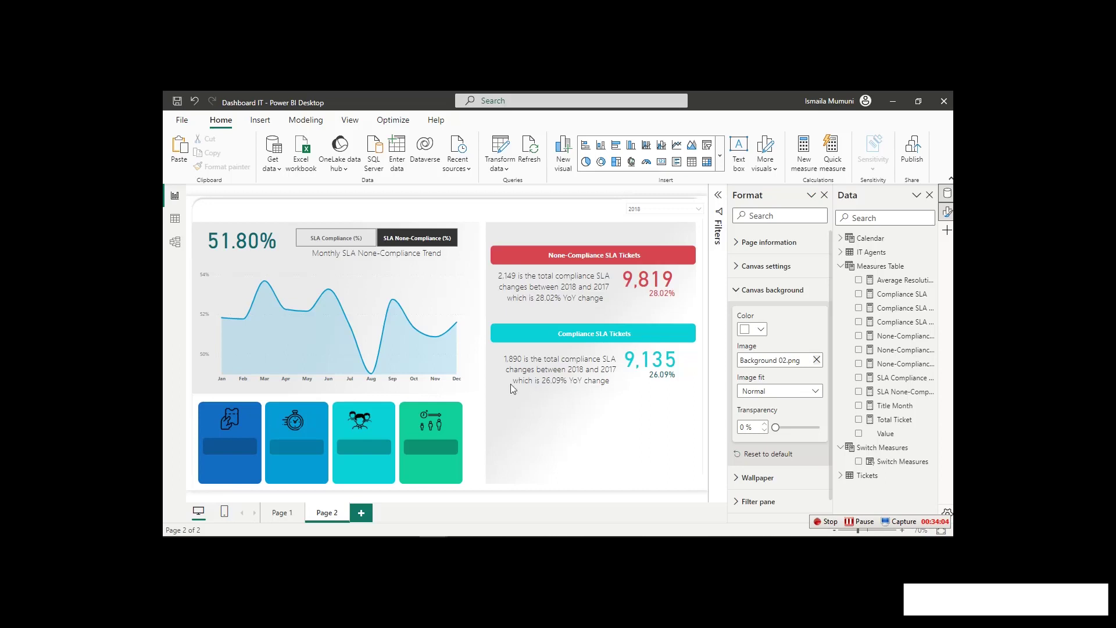
Add a Total Ticket card on the first blue tile with no background.
click(859, 420)
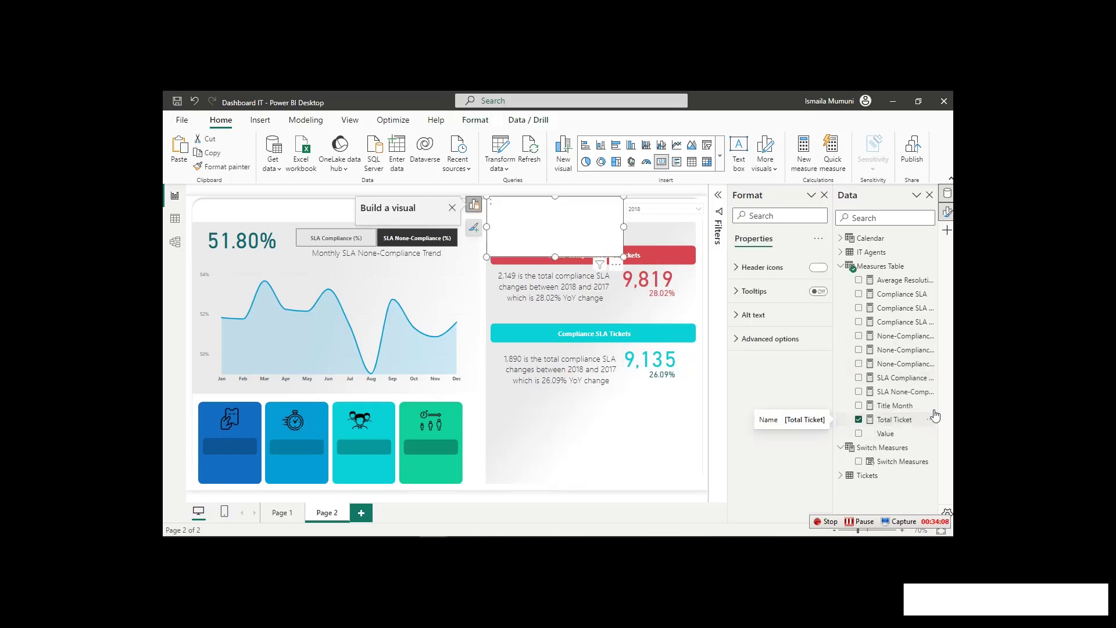
drag(568, 212, 291, 419)
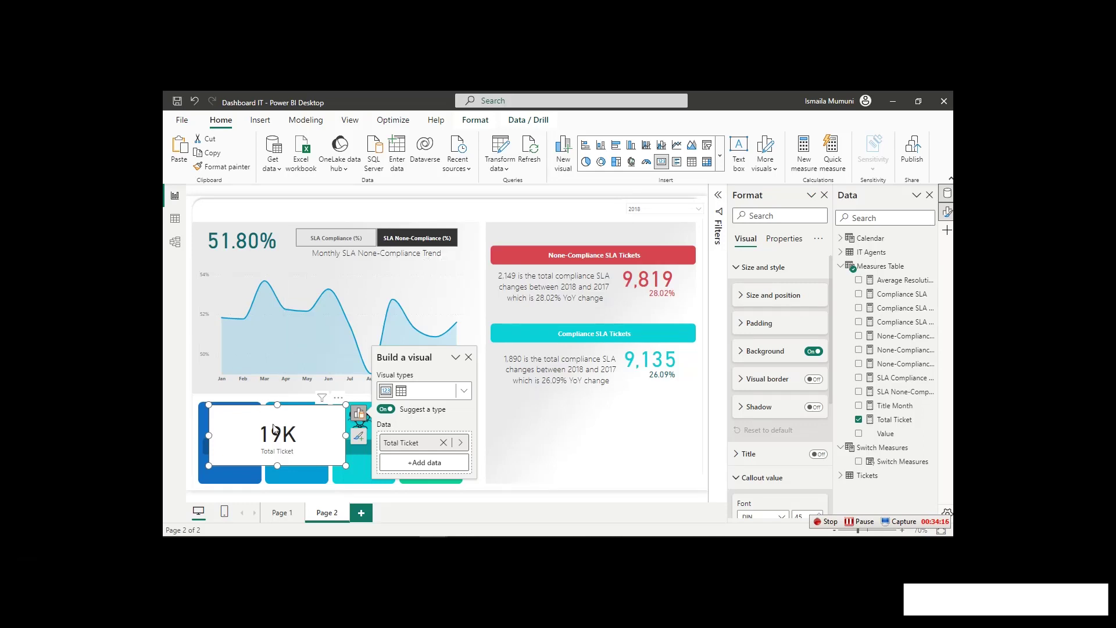
click(813, 352)
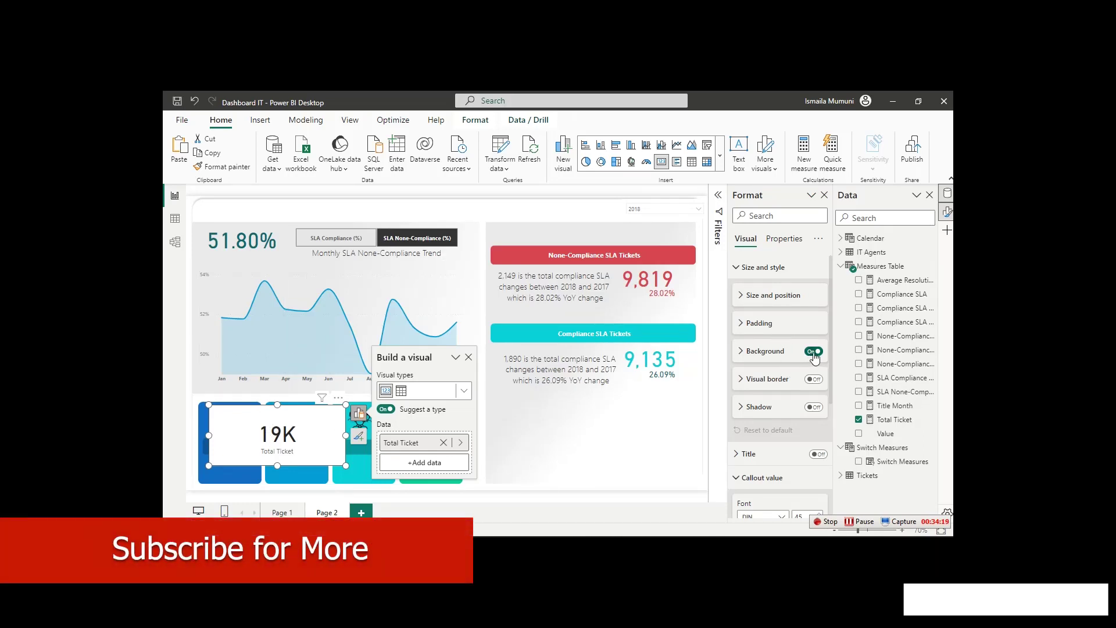
drag(346, 403, 259, 439)
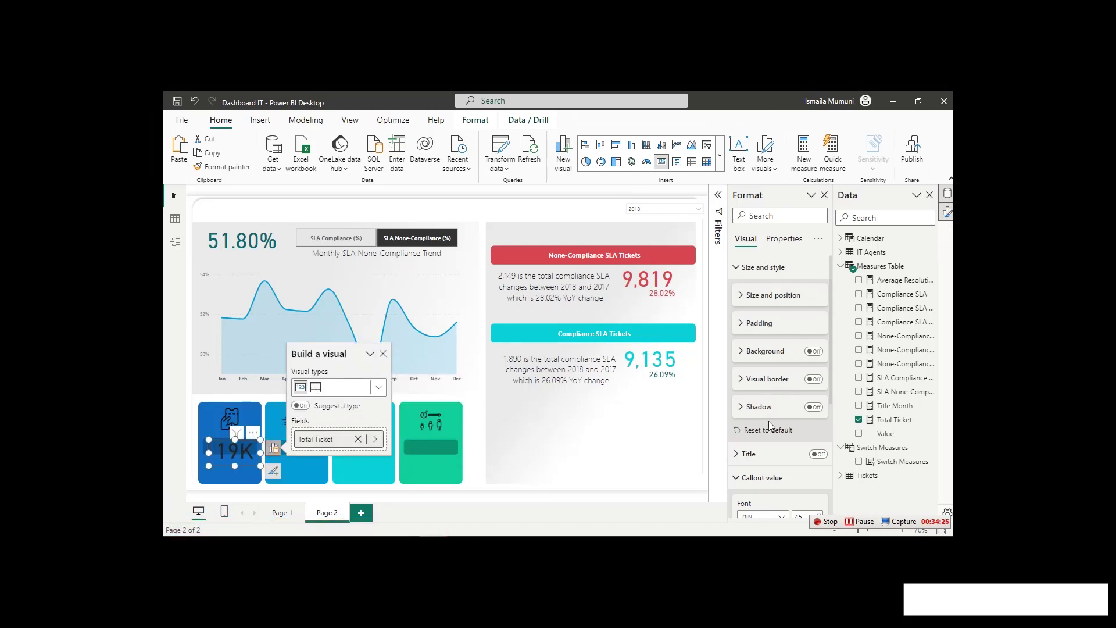
Set the Total Ticket value to size 20 in white, hide its category label, and shrink it.
scroll(759, 474, down, 2)
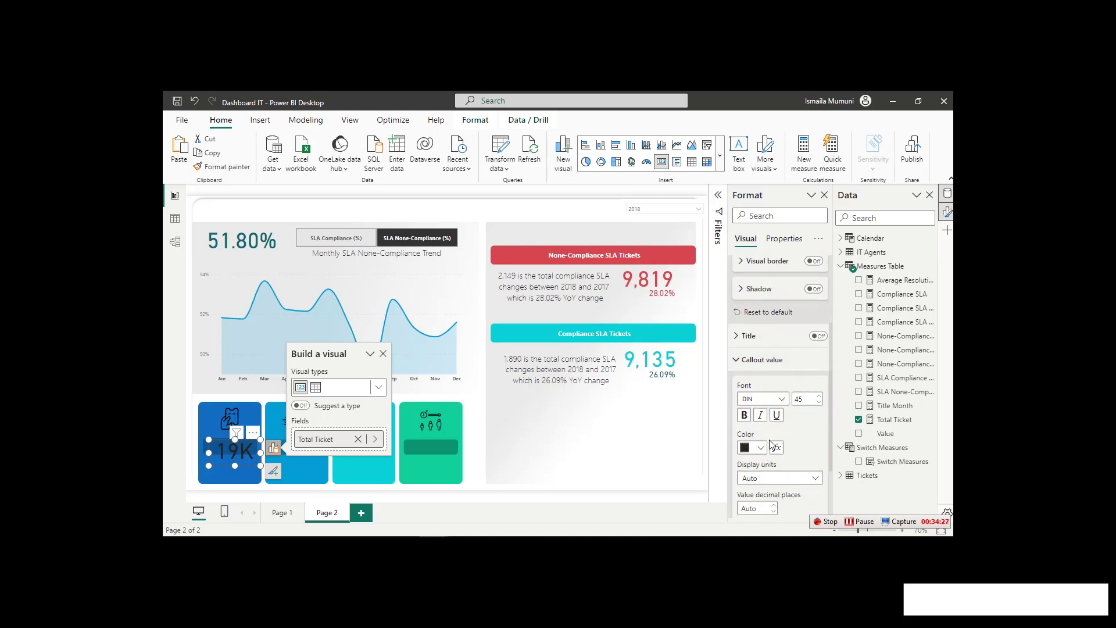
click(807, 399)
text(2)
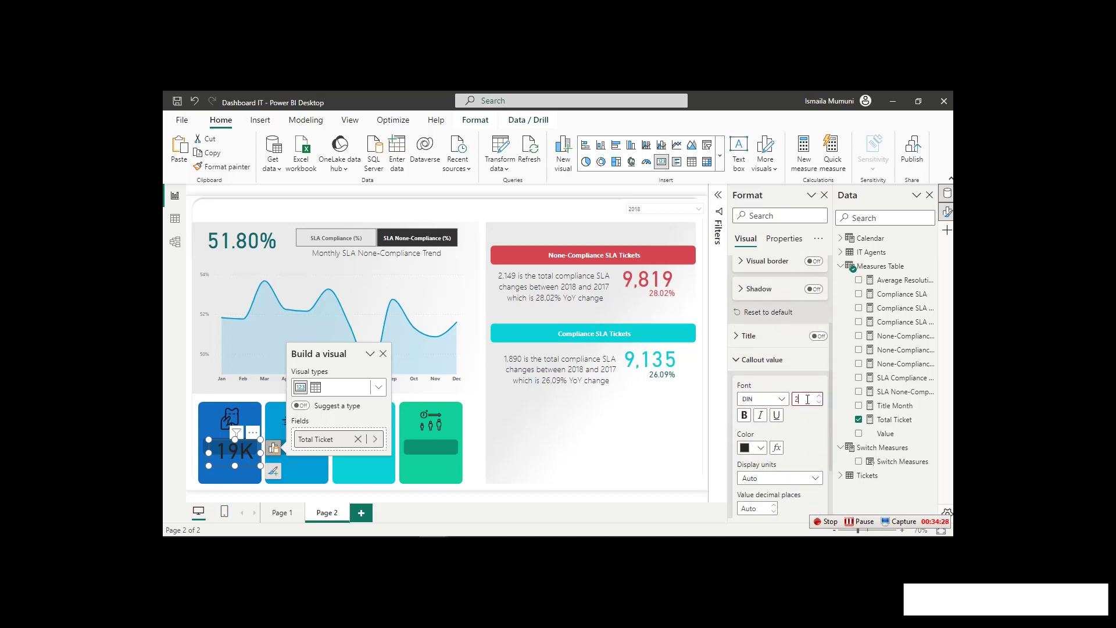
text(0)
scroll(790, 459, down, 1)
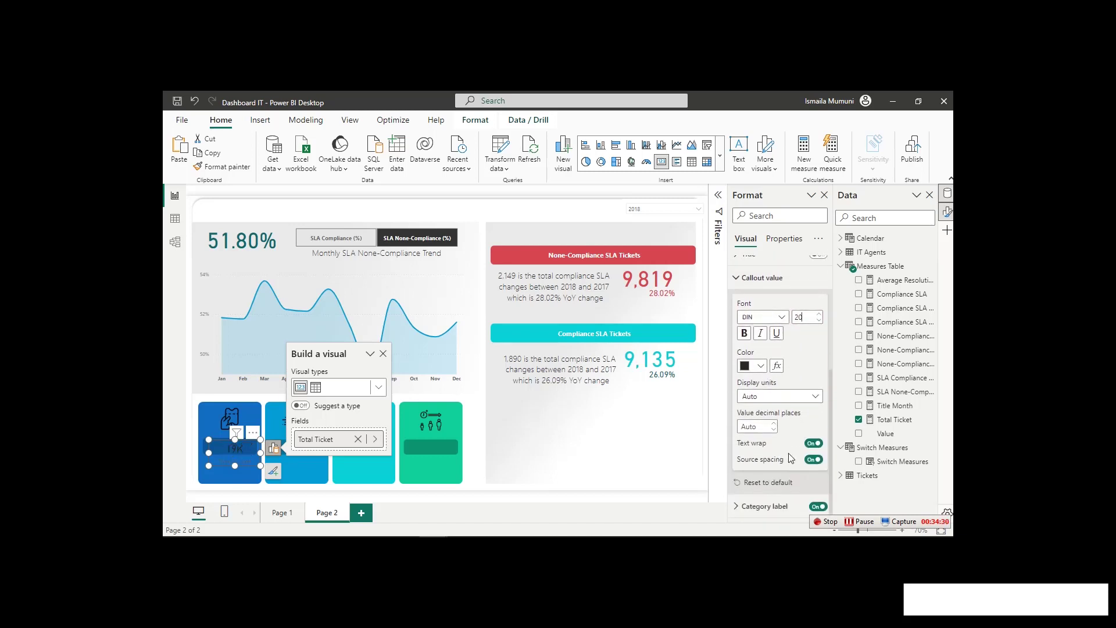
click(817, 508)
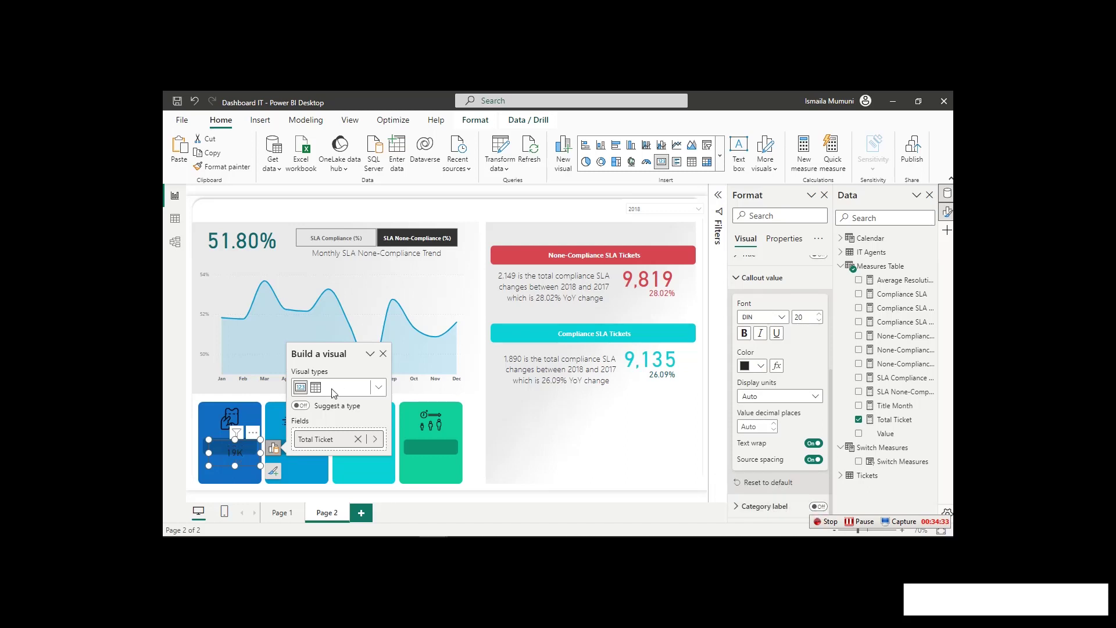
click(759, 366)
click(751, 190)
mouse_move(260, 462)
mouse_down()
mouse_move(243, 446)
mouse_move(253, 451)
mouse_up()
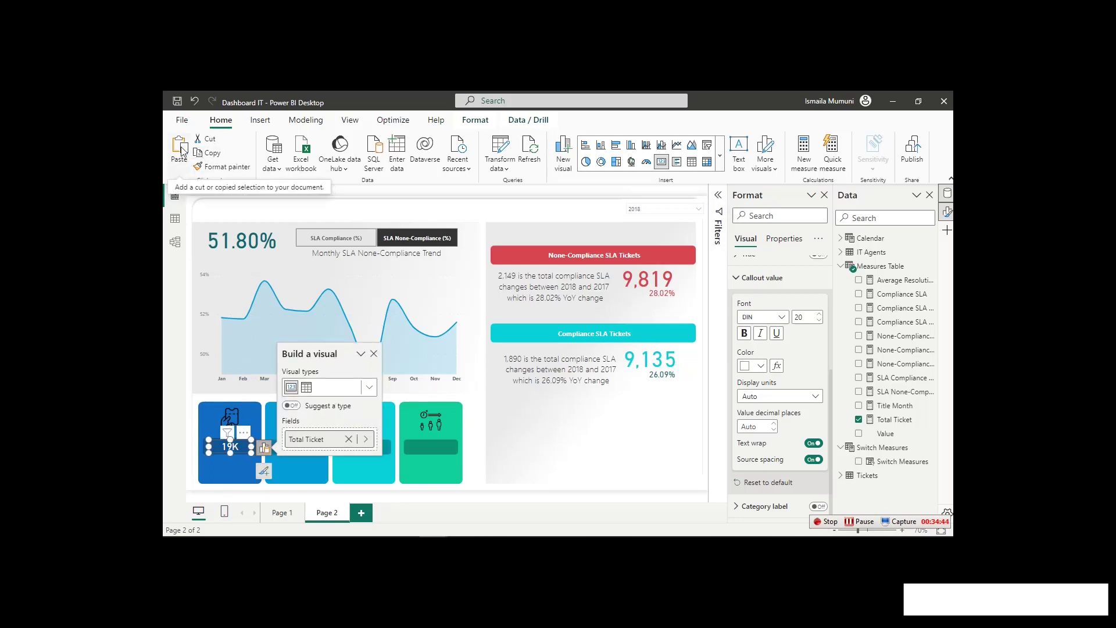
Place copies of the 19K card on the bars of the second, third and fourth tiles.
drag(240, 439, 305, 434)
click(189, 164)
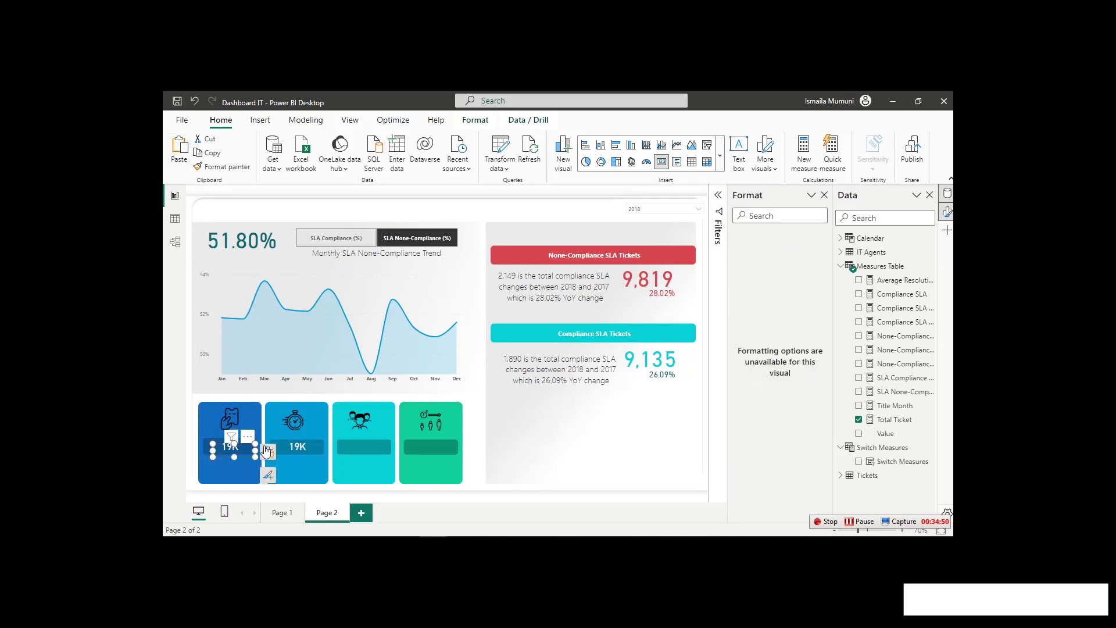
drag(250, 444, 378, 434)
key(ctrl+v)
drag(238, 445, 442, 434)
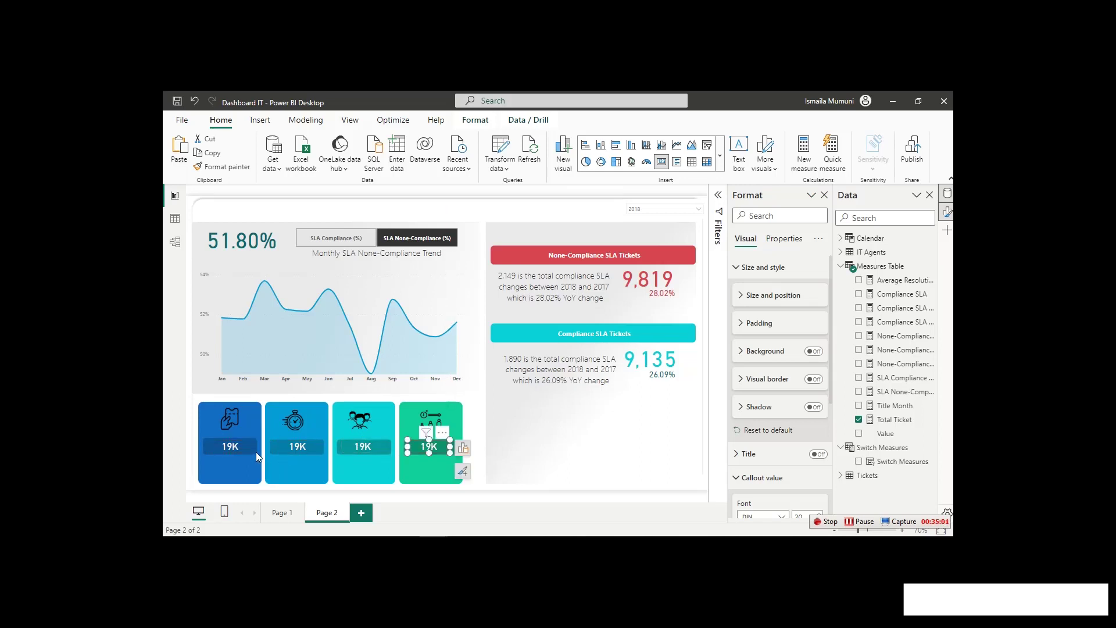
click(300, 448)
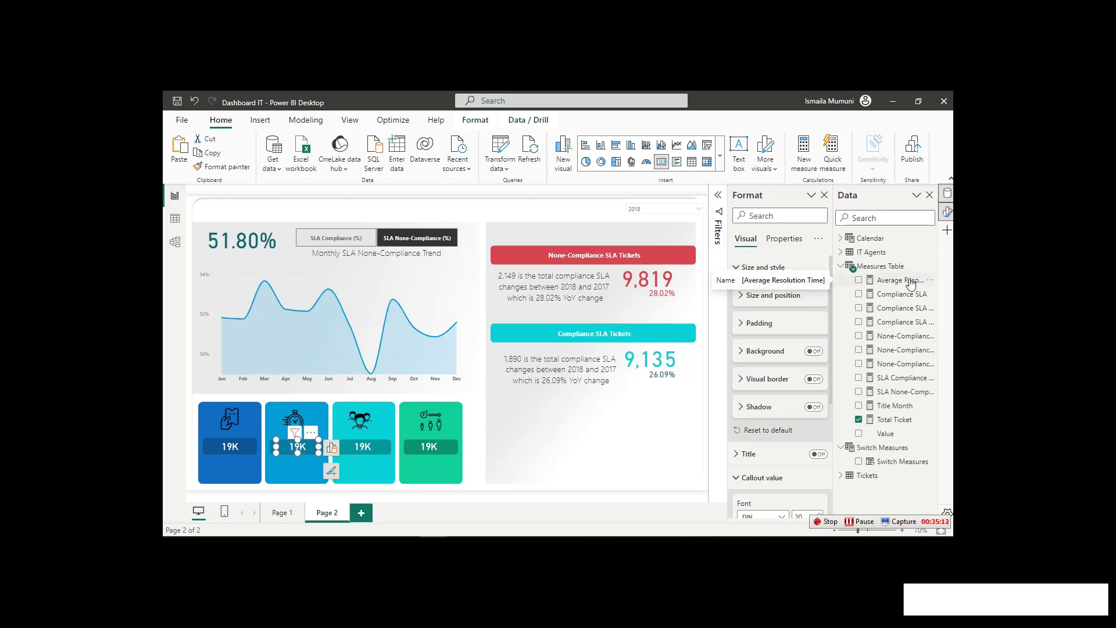
Swap the second tile's card from Total Ticket to Average Resolution Time, showing 4.56.
click(859, 419)
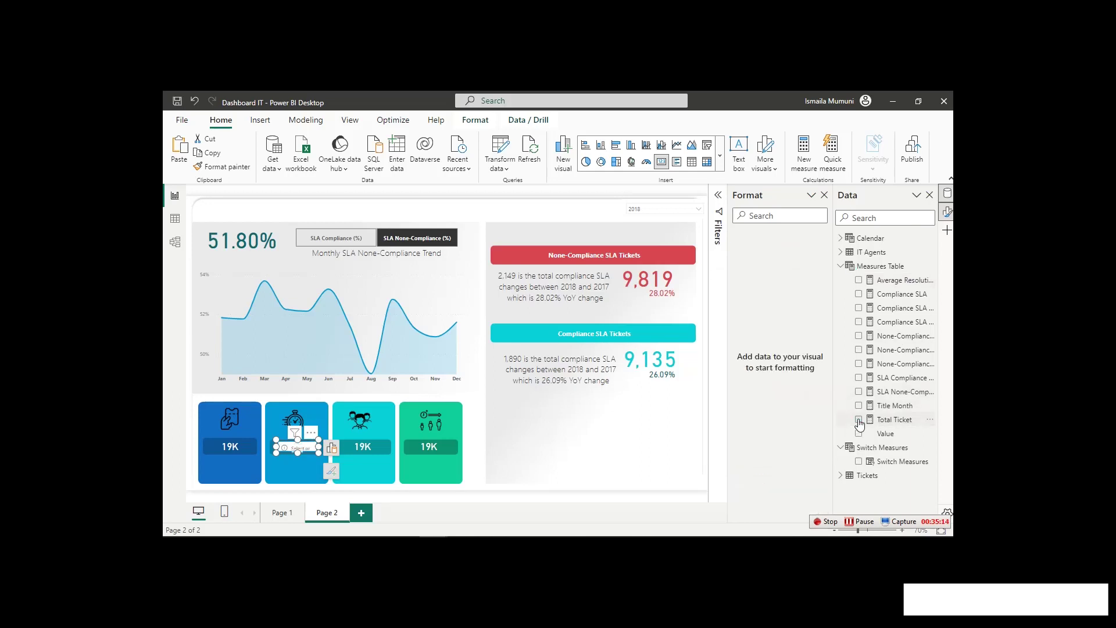
click(859, 280)
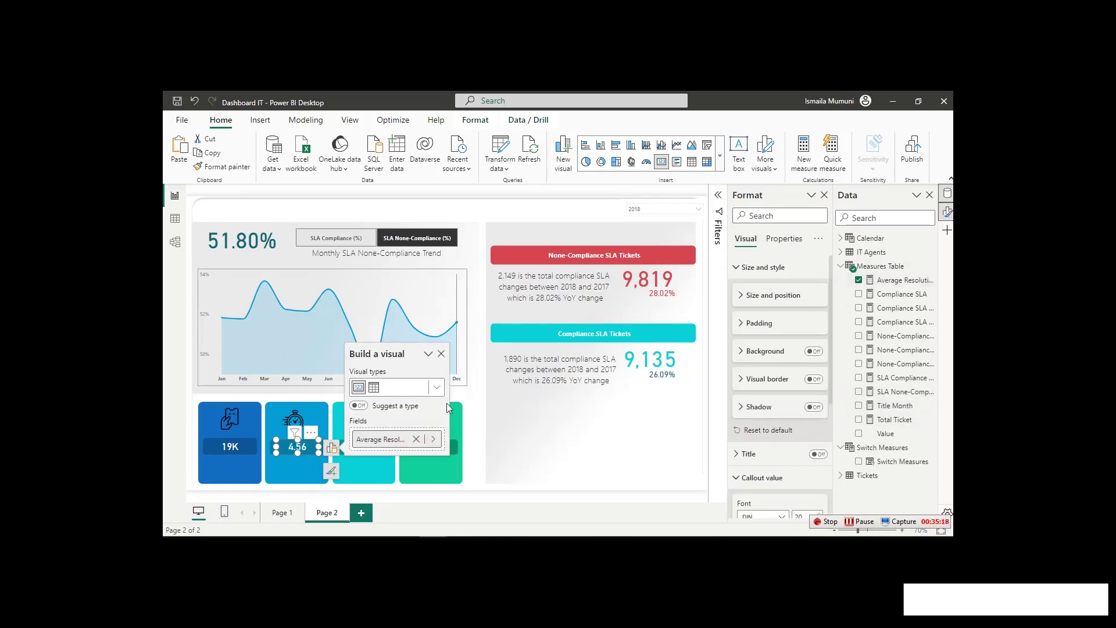
click(502, 432)
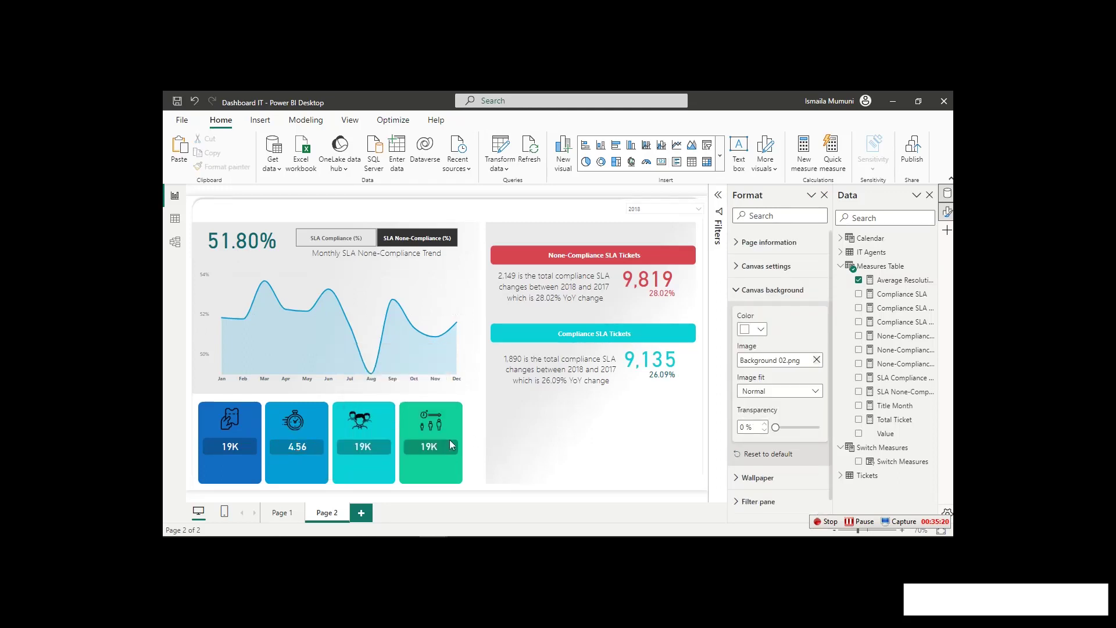
Remove Total Ticket from the third tile's card, leaving it empty.
click(368, 449)
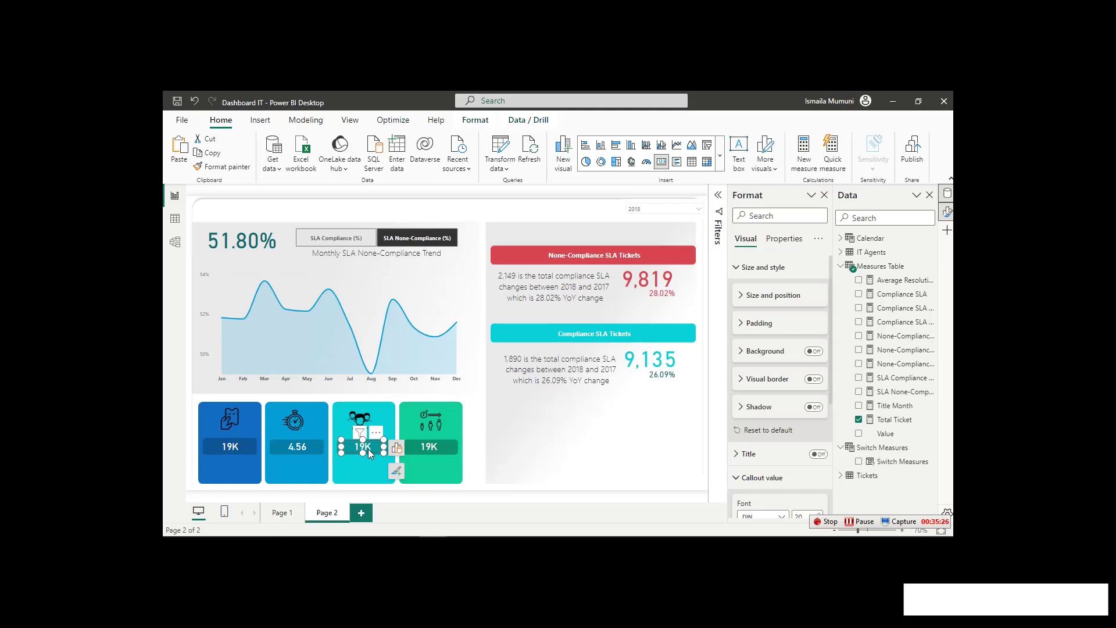
click(858, 420)
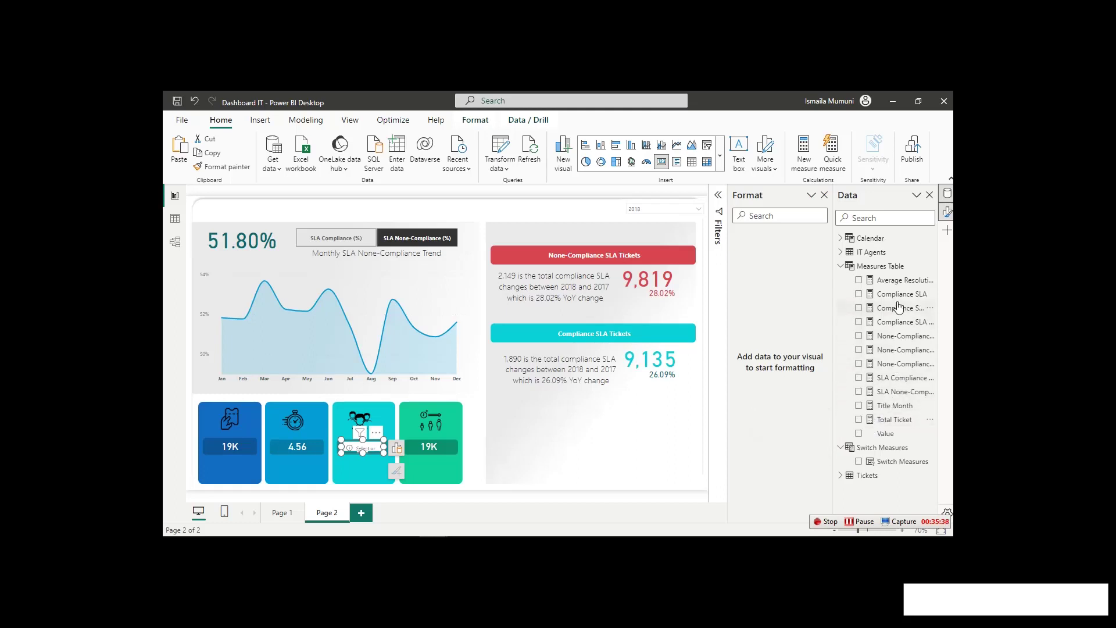
click(909, 379)
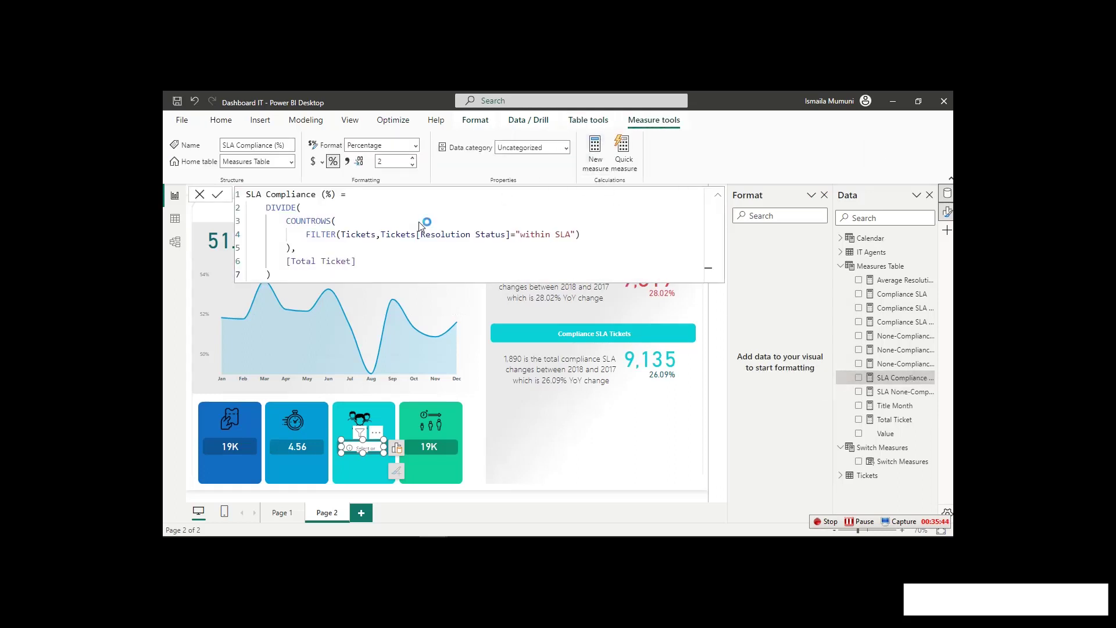
Create the measure # Agents = DISTINCTCOUNT(Tickets[Agent ID]) and show it on the third tile's card.
key(Return)
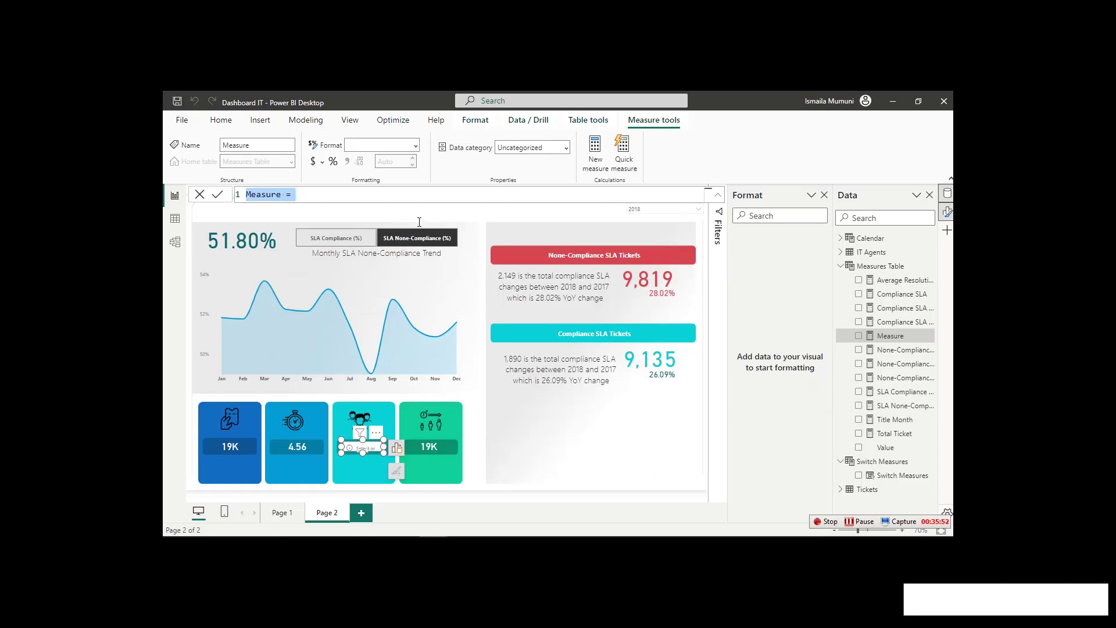
text(tota)
key(BackSpace)
key(BackSpace)
key(BackSpace)
key(BackSpace)
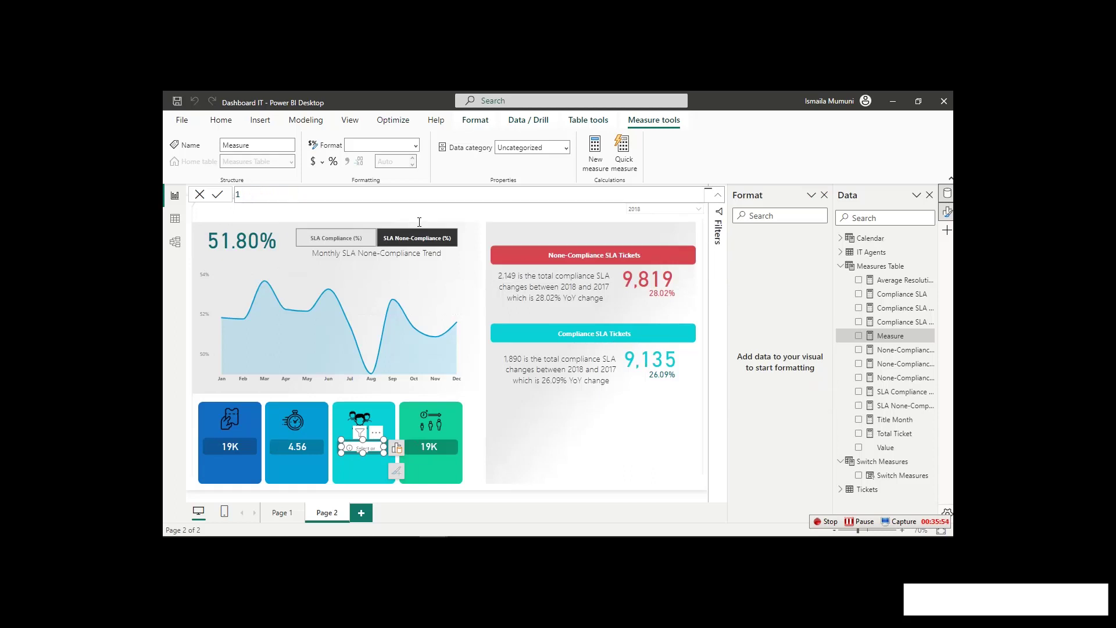
text(# Agents =dis)
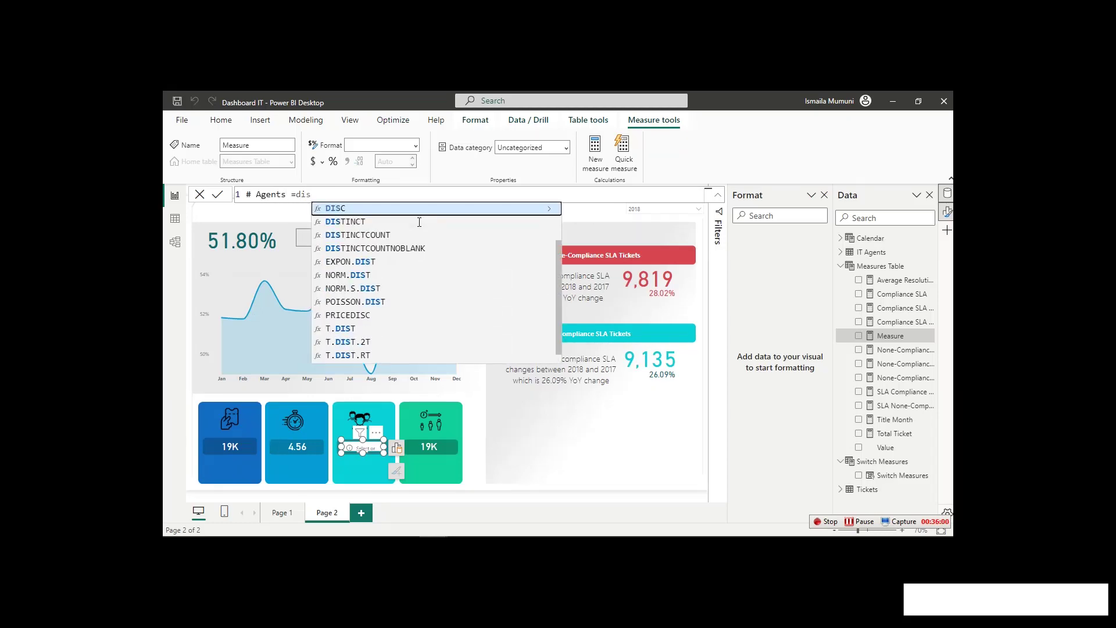
key(Down)
key(Down)
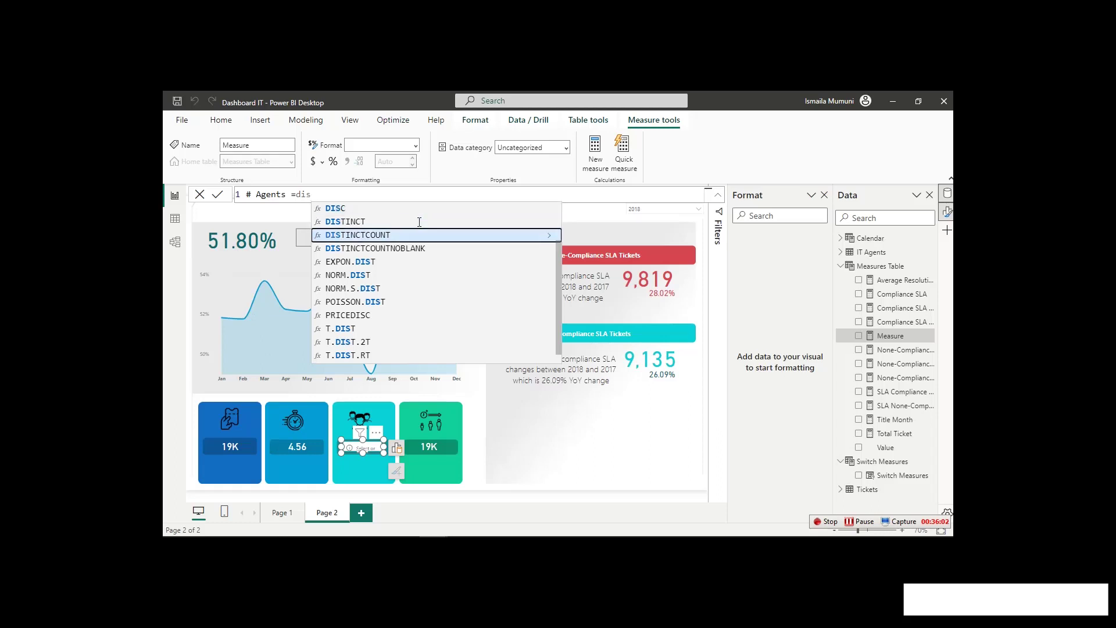
key(Tab)
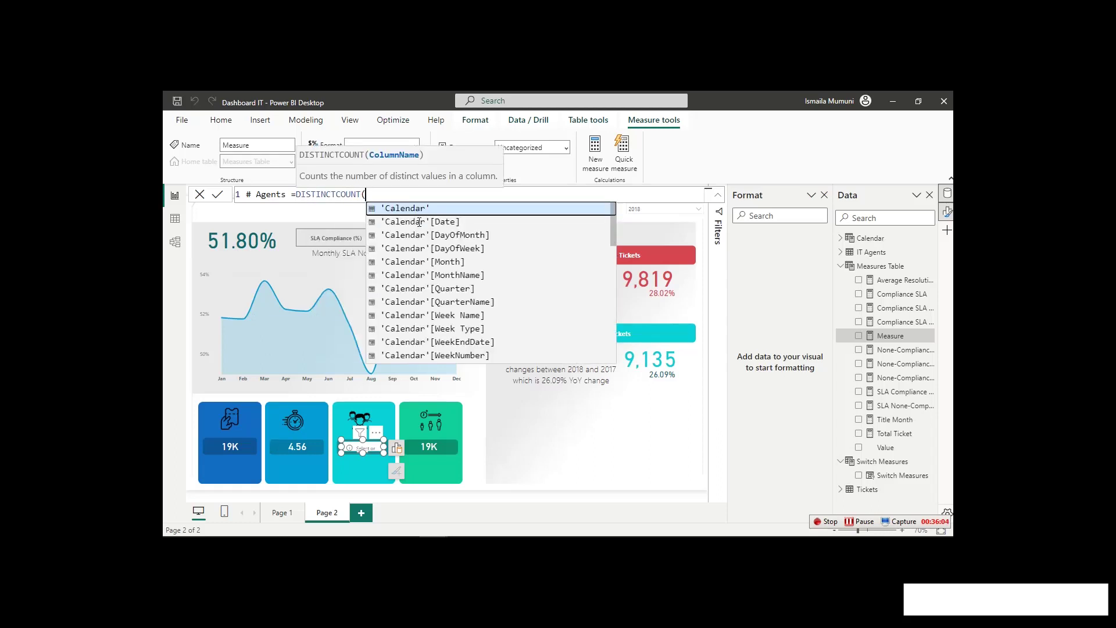
text(a)
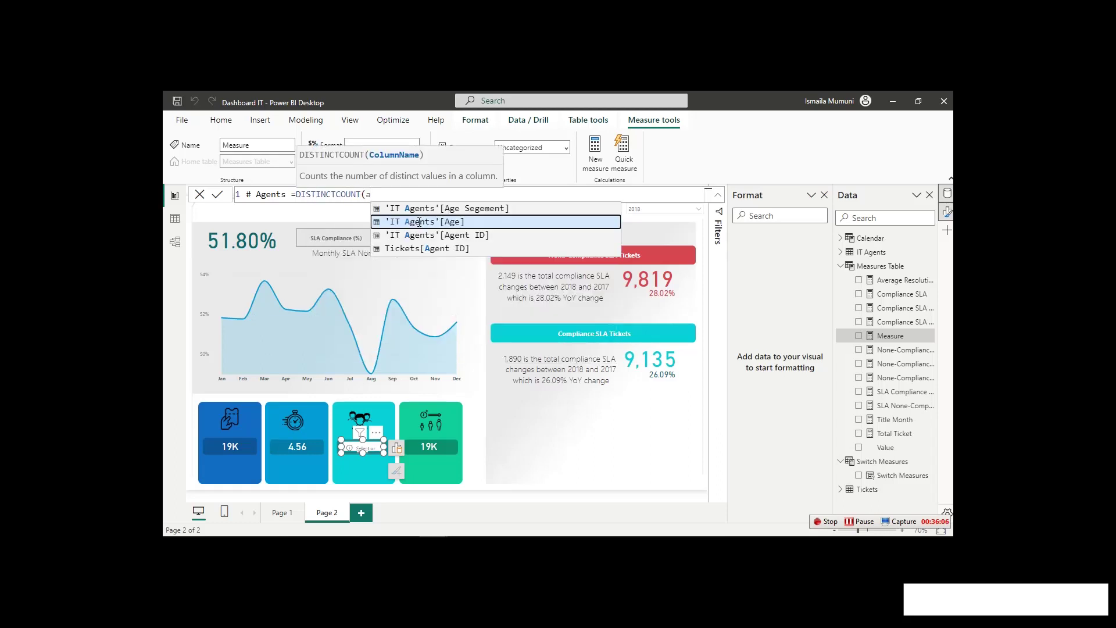
key(Down)
key(Down)
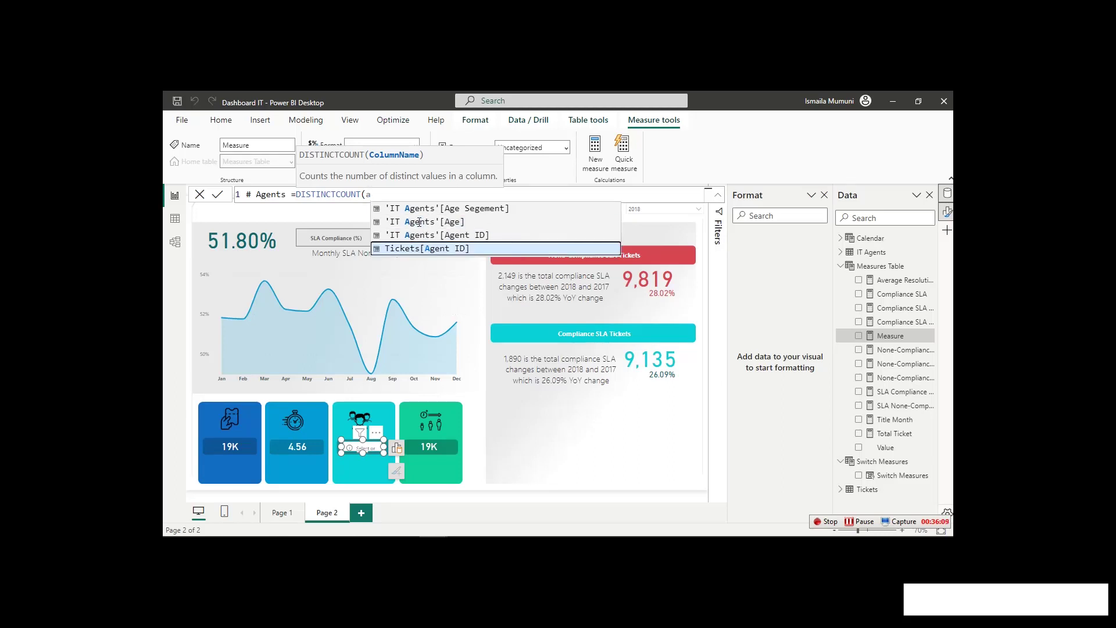
key(Tab)
text())
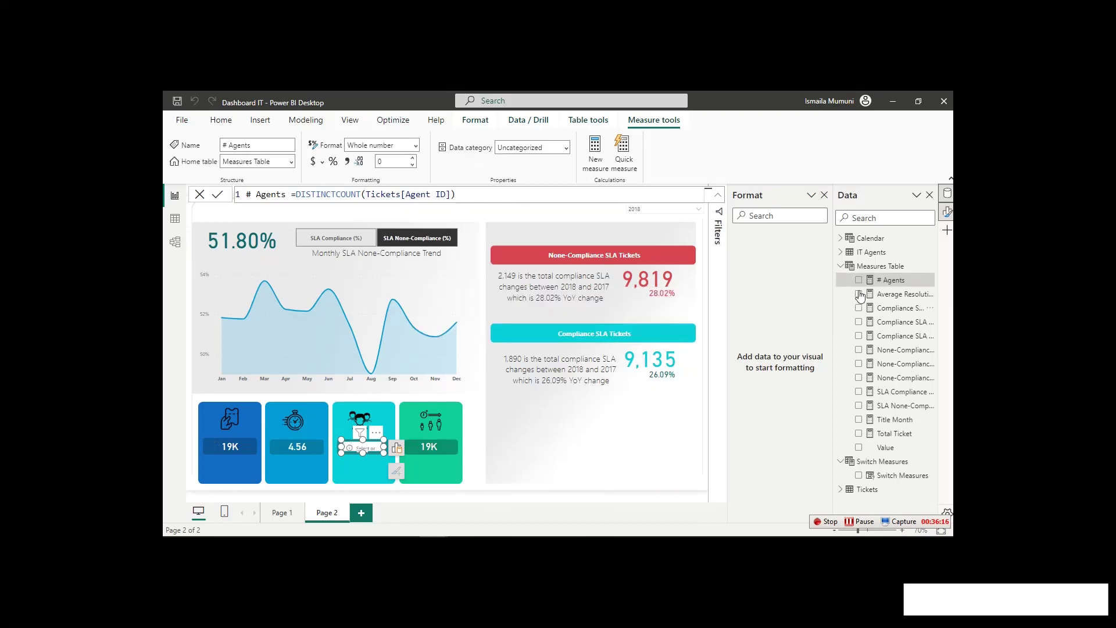
click(859, 280)
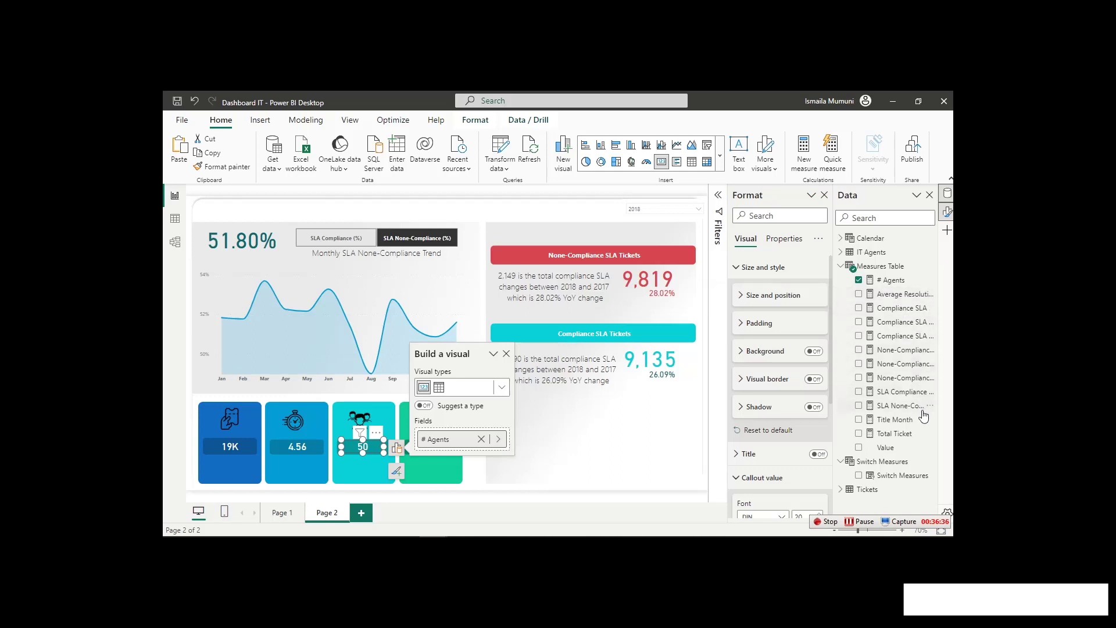
Search the Data pane field list for 'ag', then clear the search.
click(861, 218)
text(ag)
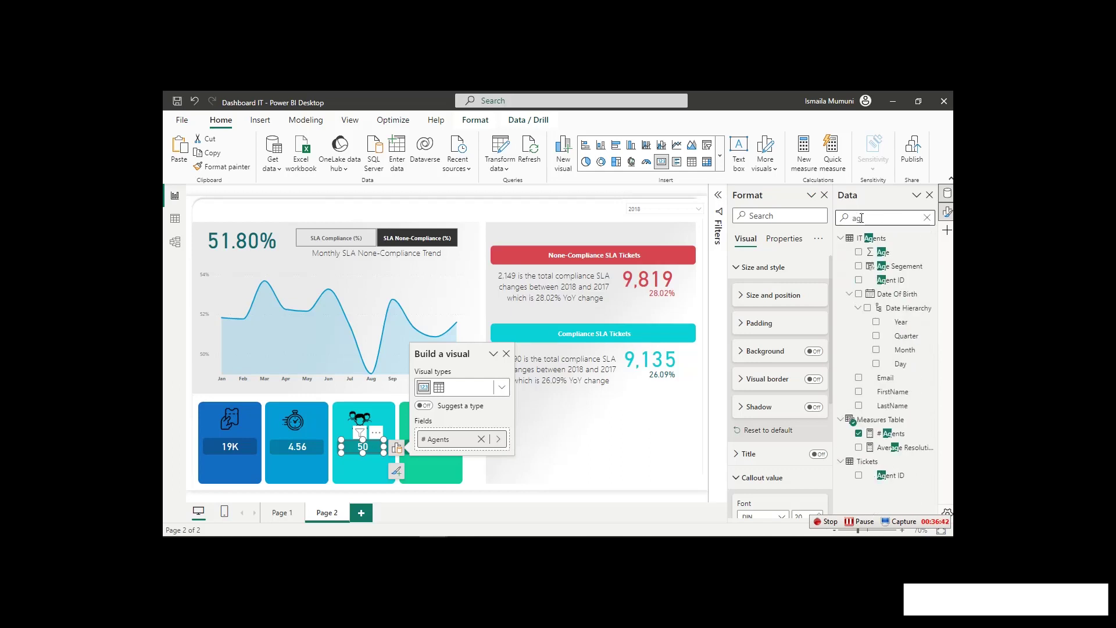
key(BackSpace)
text(v)
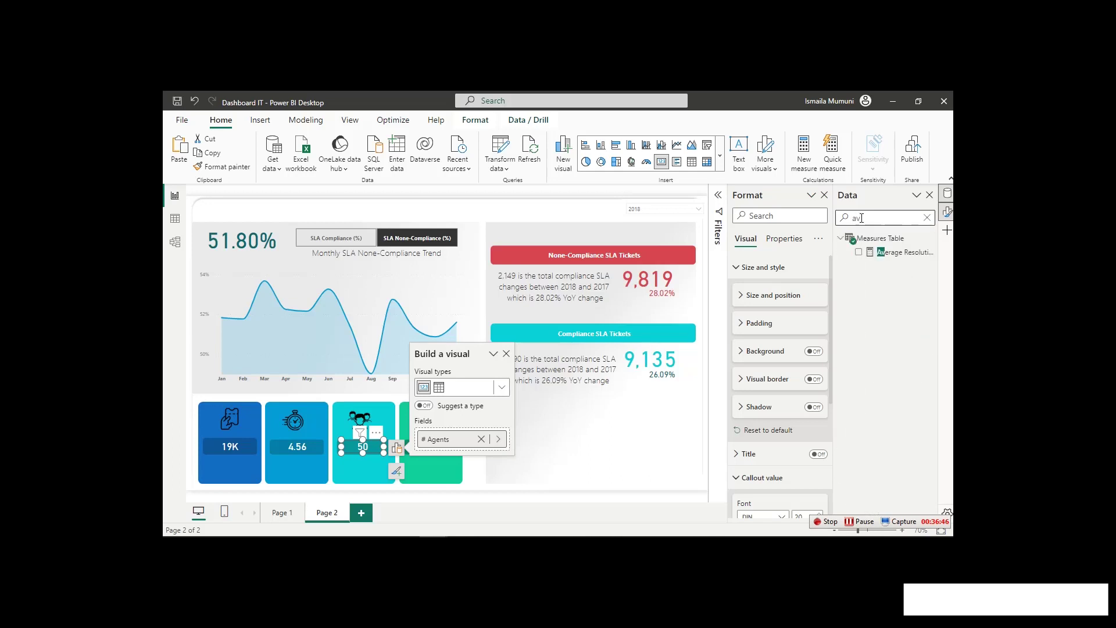
key(BackSpace)
key(BackSpace)
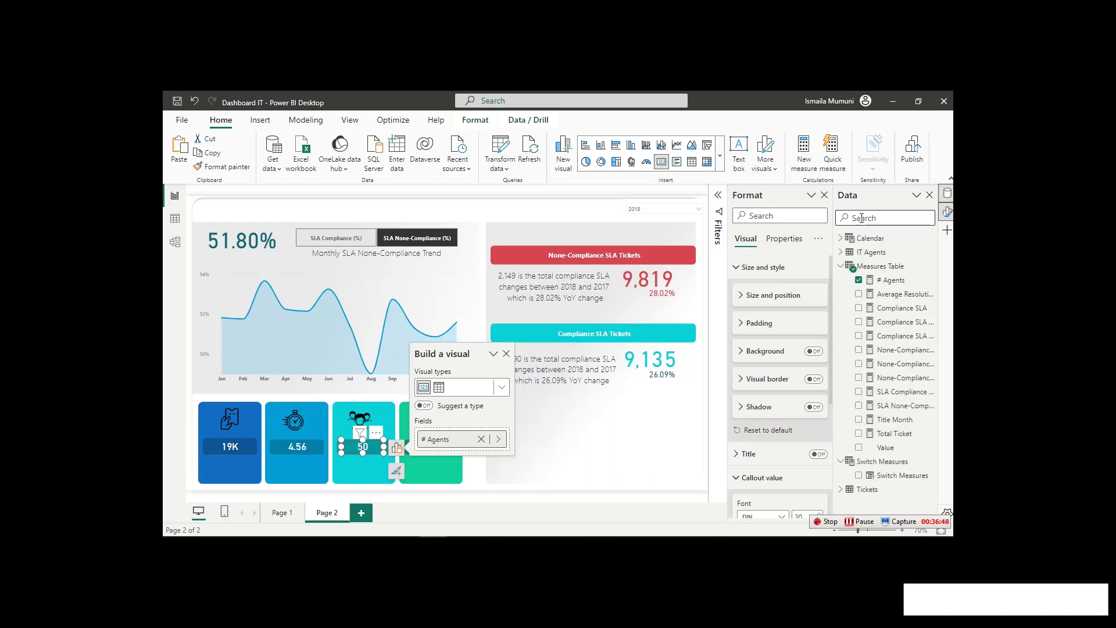
click(440, 481)
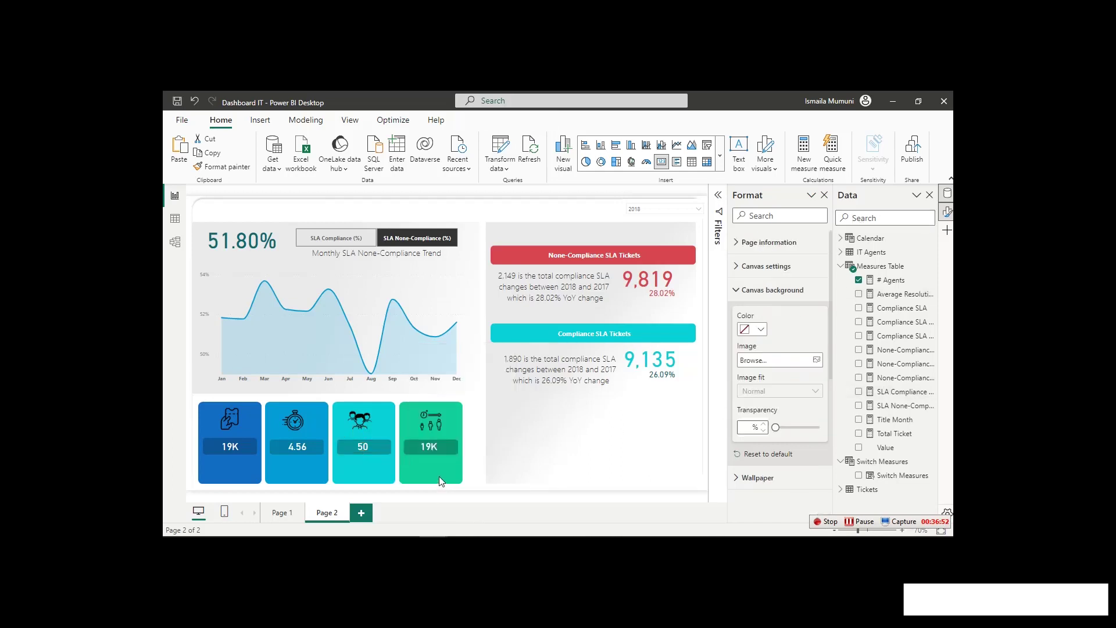
Remove Total Ticket from the fourth tile's card.
click(435, 444)
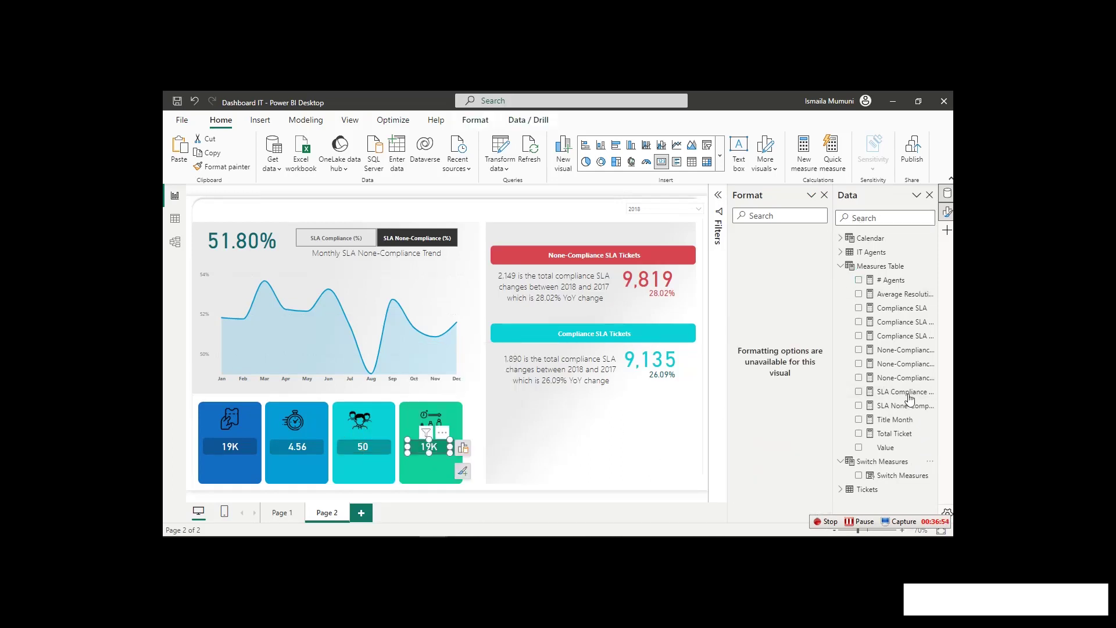
click(859, 434)
click(893, 396)
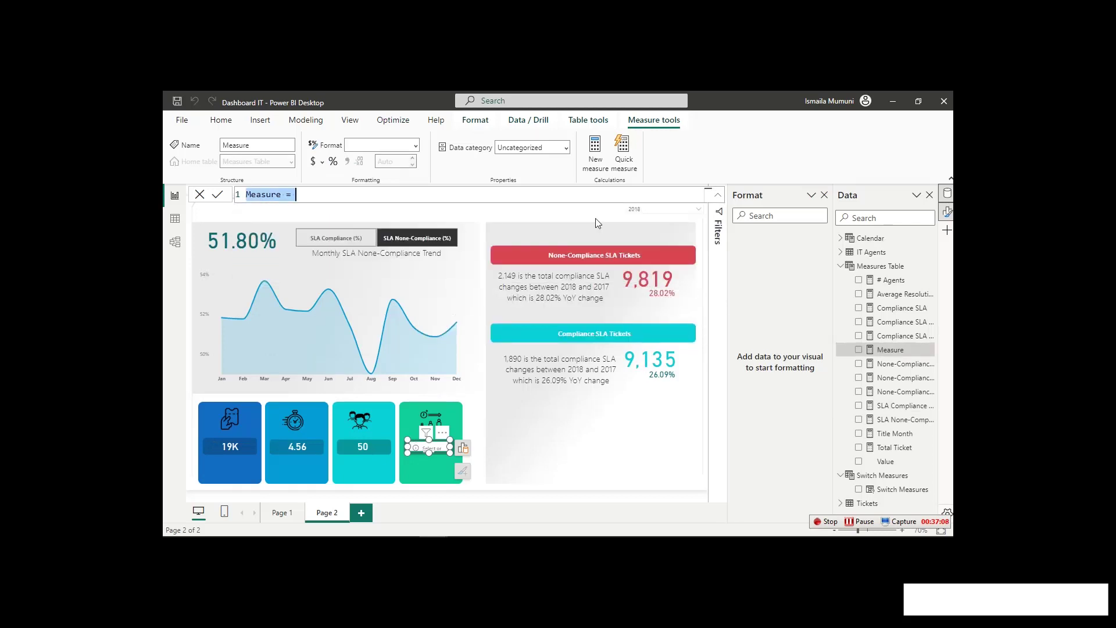
Create Average Age = AVERAGE('IT Agents'[Age]) and add it to the fourth tile's card.
text(Av)
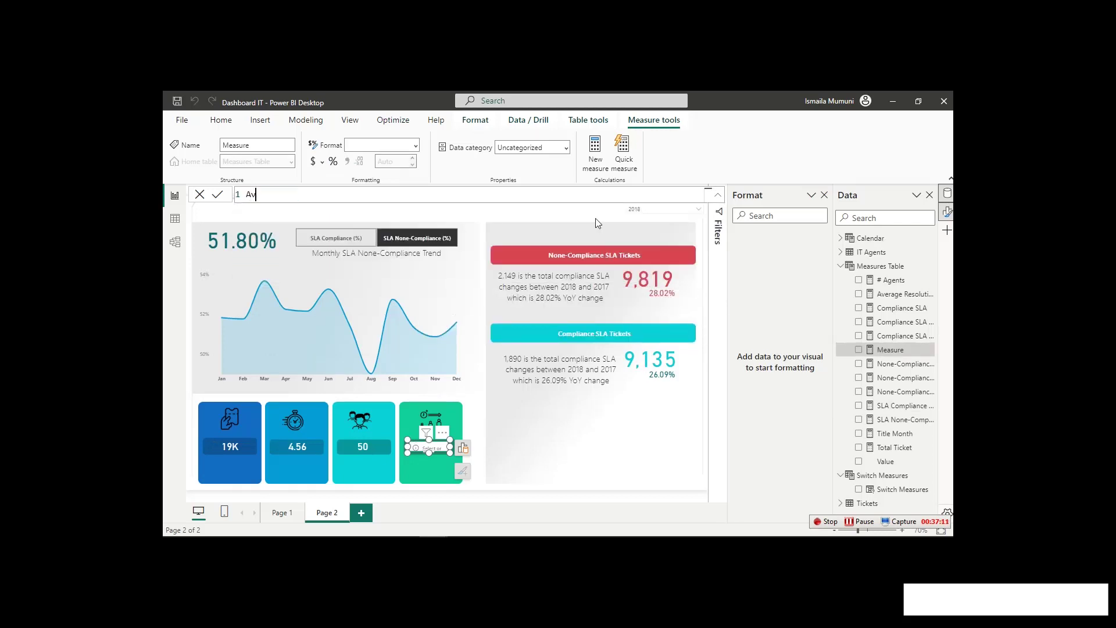
text(erage Age = aver)
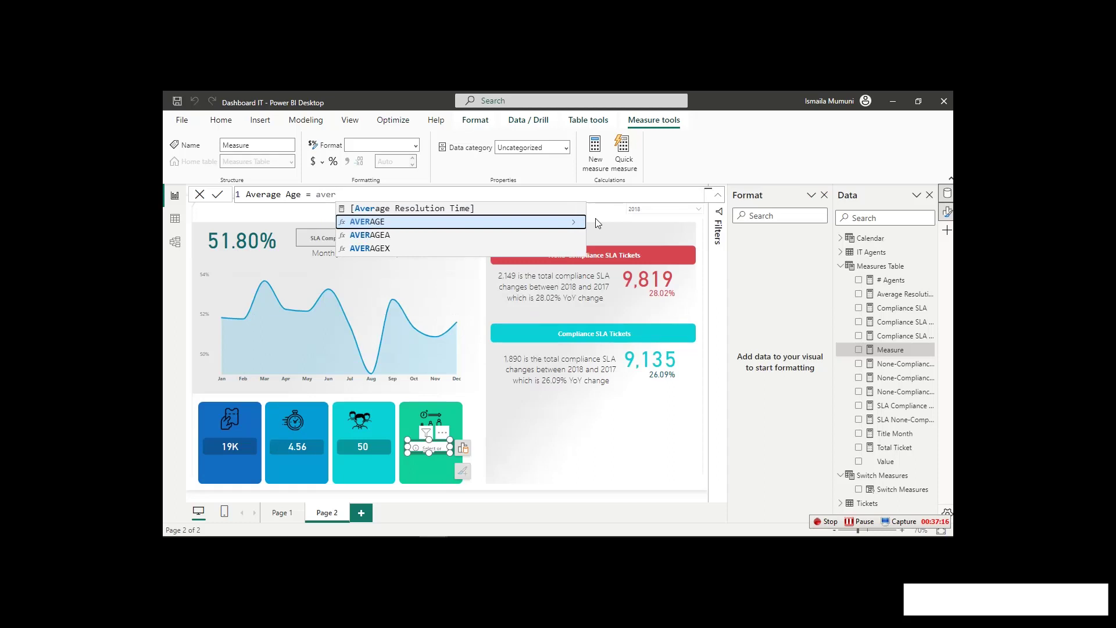
key(Tab)
text(age)
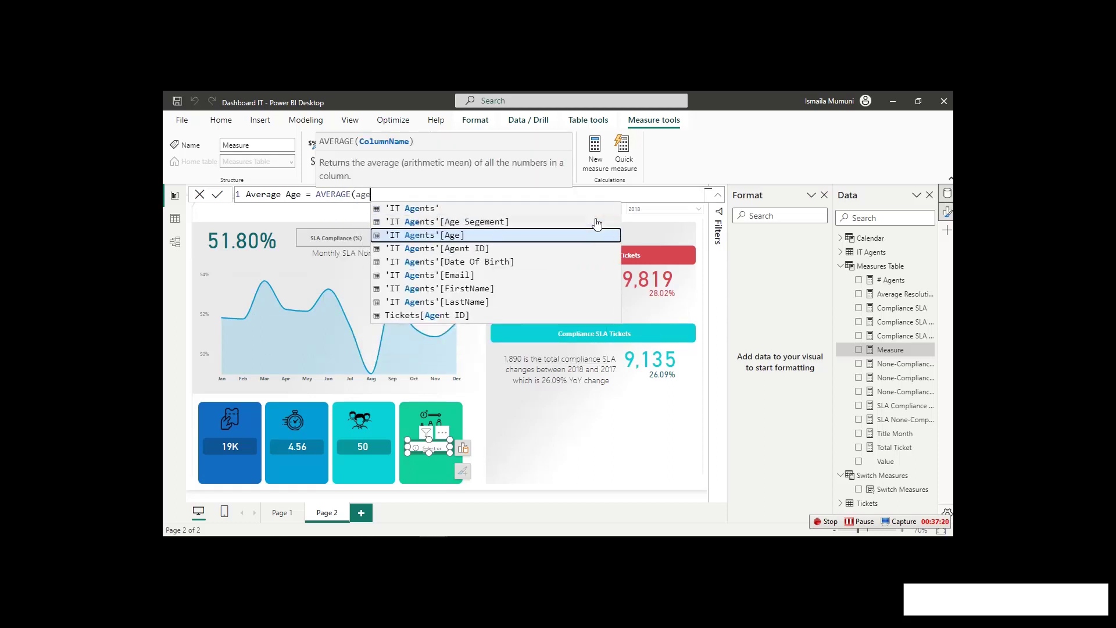
key(Tab)
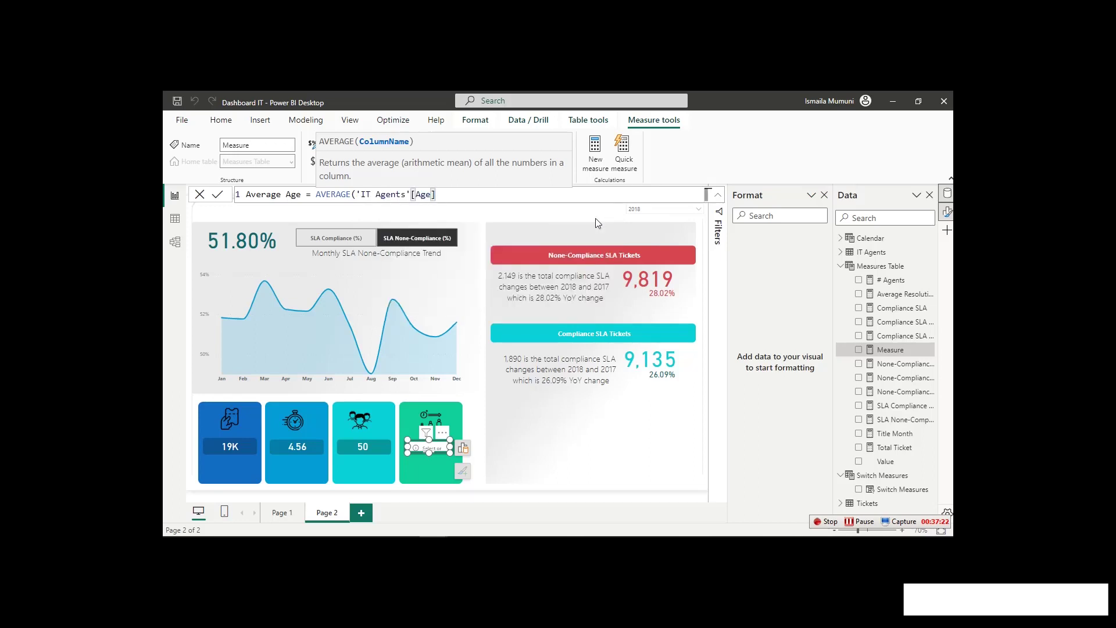
text())
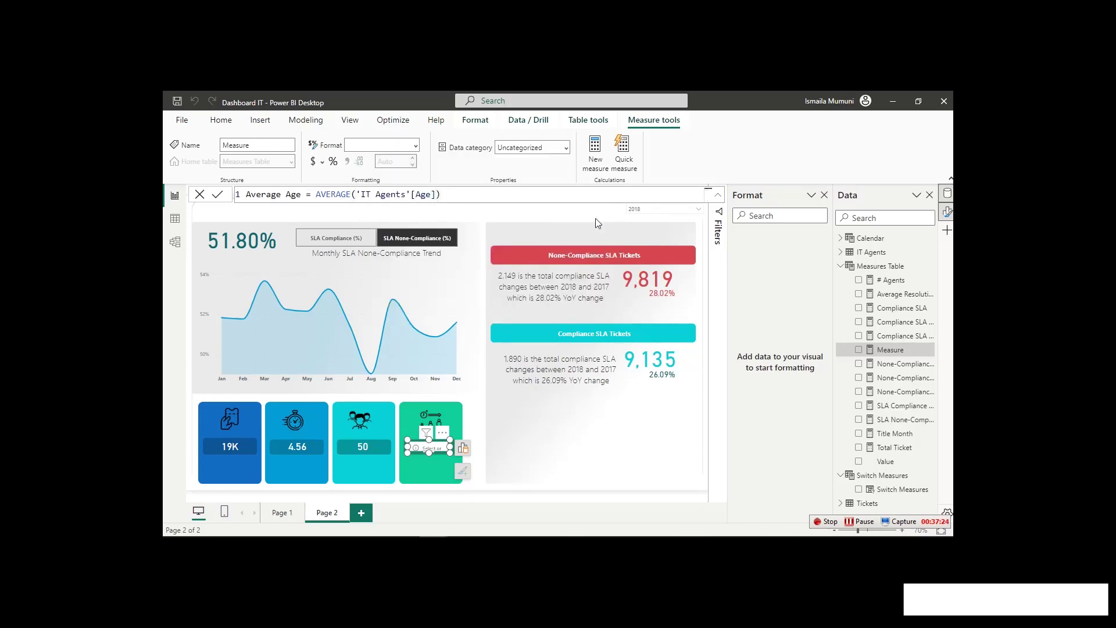
key(Return)
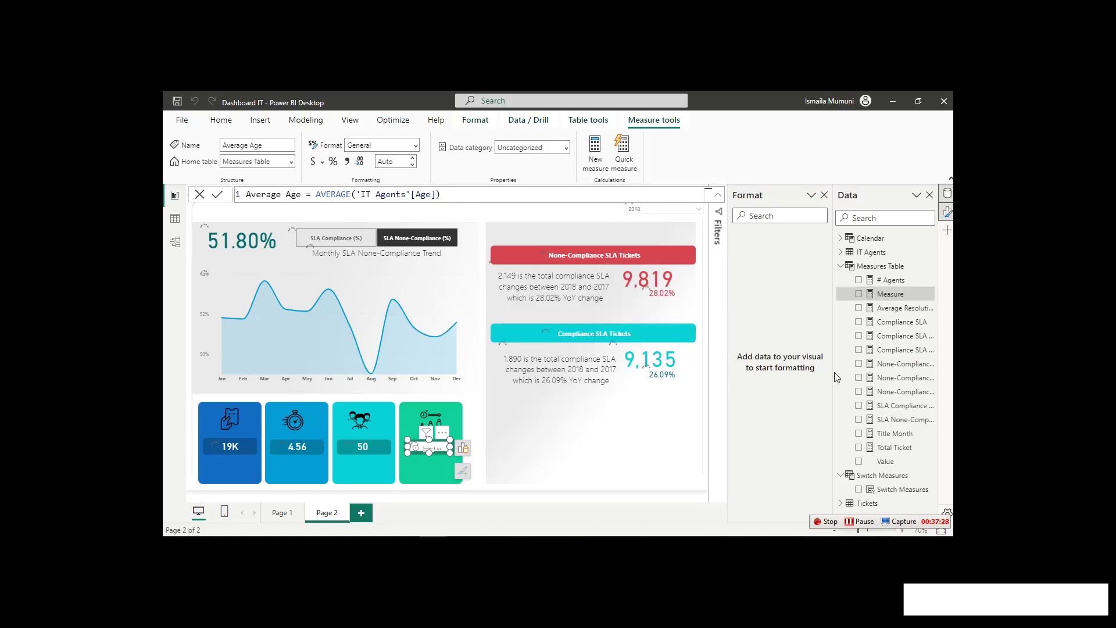
click(860, 299)
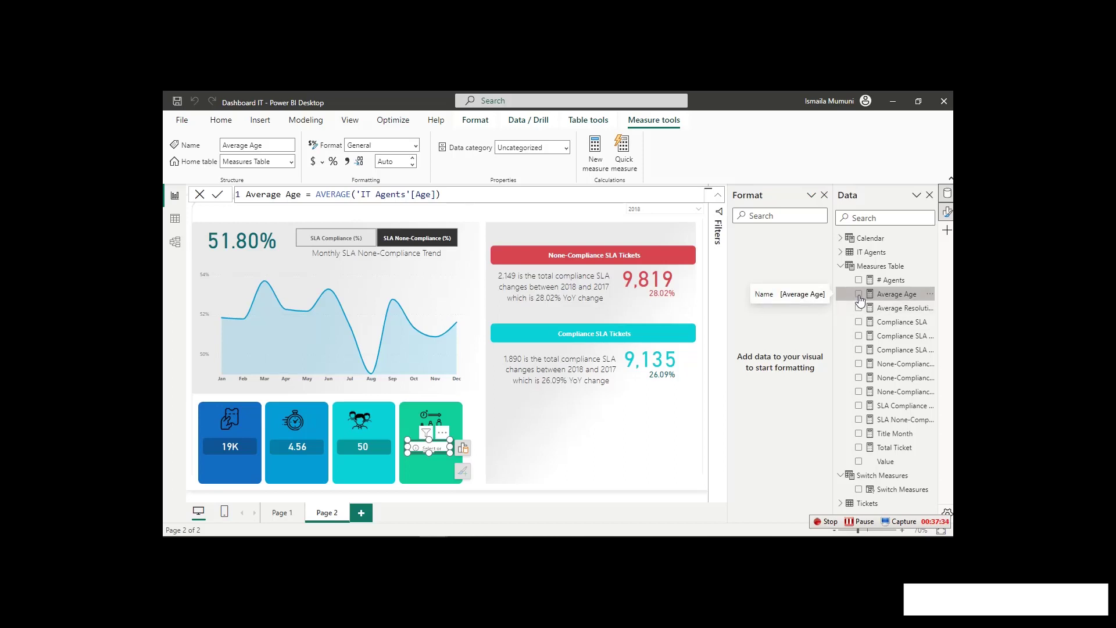
click(859, 296)
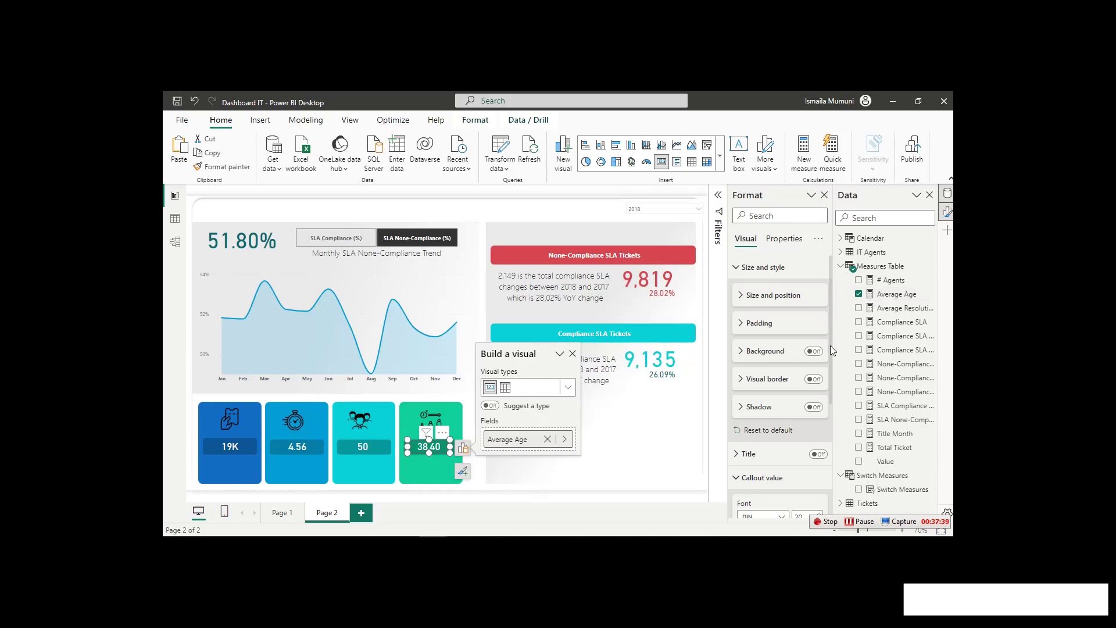
Format the Average Age measure with 0 decimal places so the fourth card reads 38.
click(882, 296)
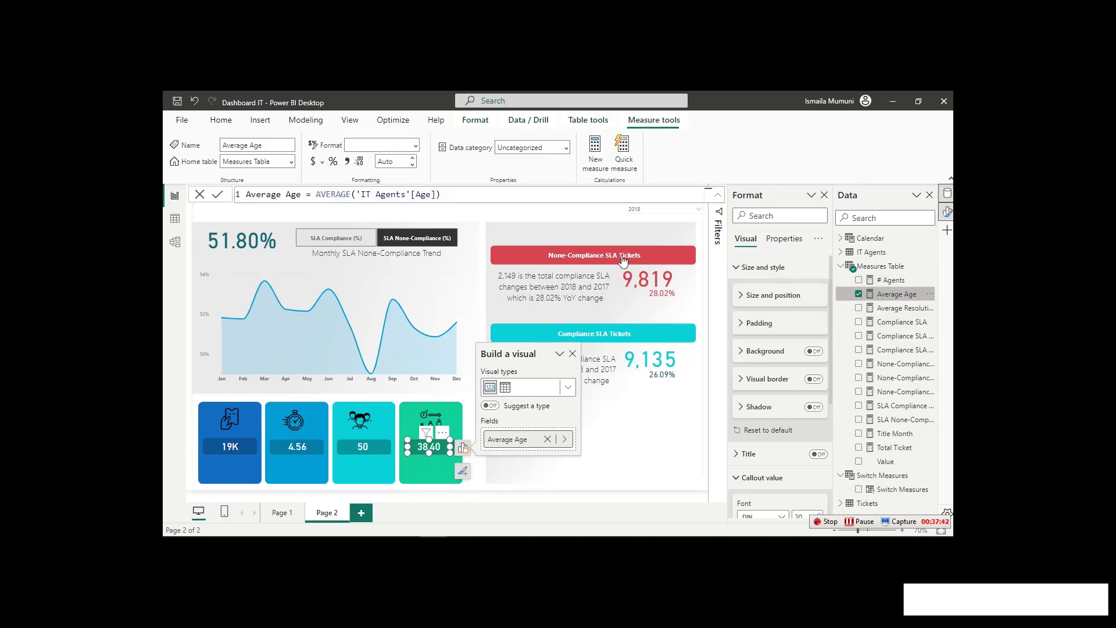
click(399, 161)
click(399, 161)
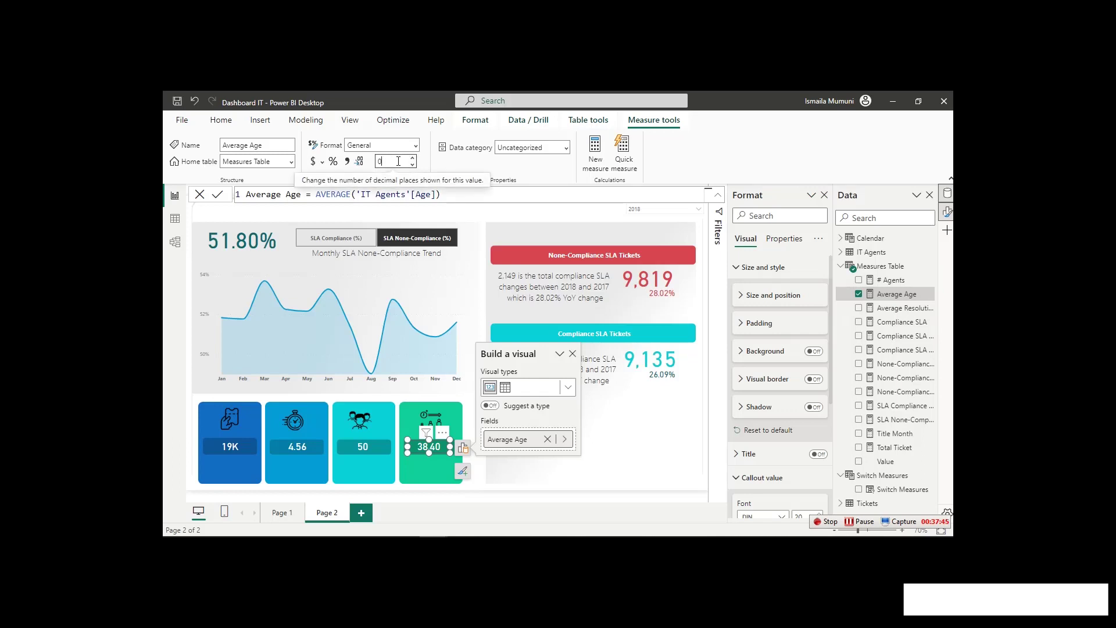
key(Return)
key(Escape)
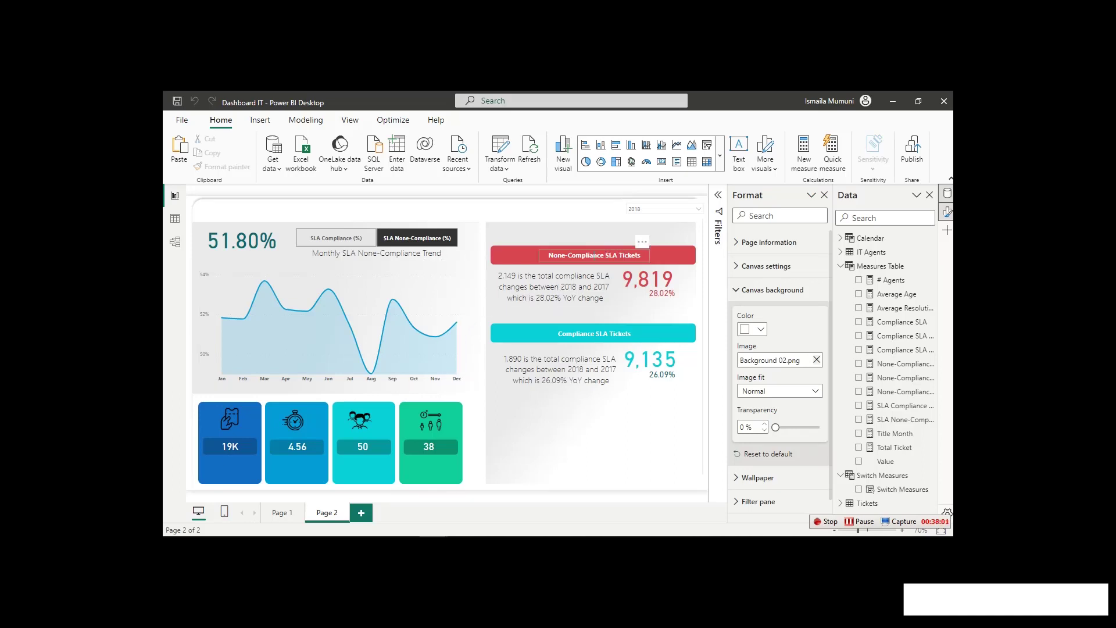
Select the None-Compliance SLA Tickets title box and the four KPI cards, then deselect them.
click(609, 249)
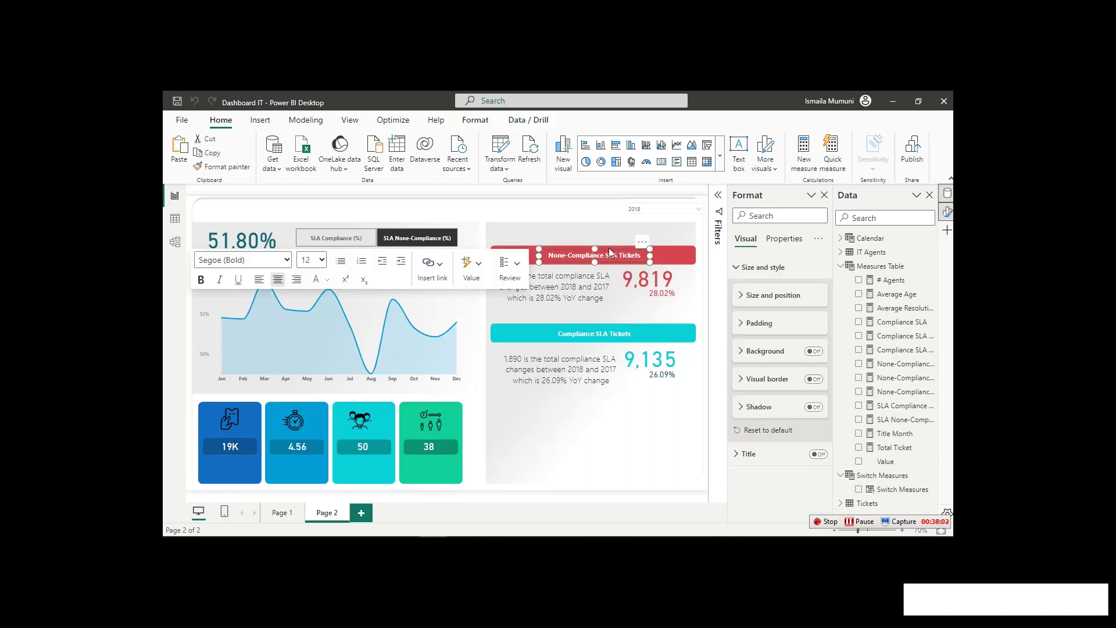
key(ctrl+a)
click(416, 467)
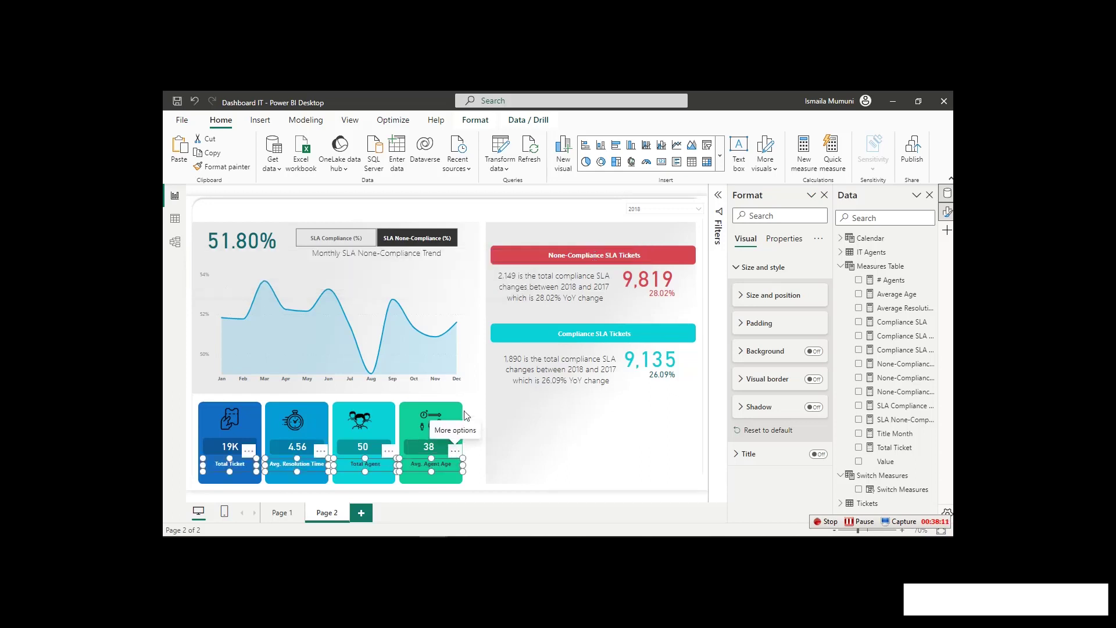
click(478, 251)
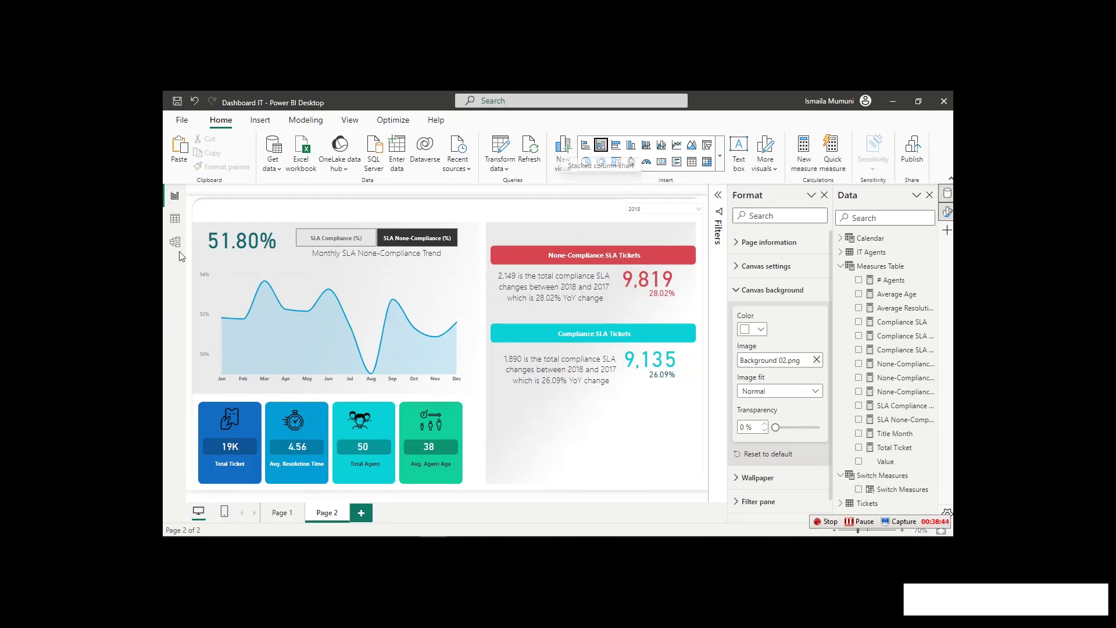
Move and resize the new column chart at the page's lower right, then view the data tables.
drag(583, 400, 705, 437)
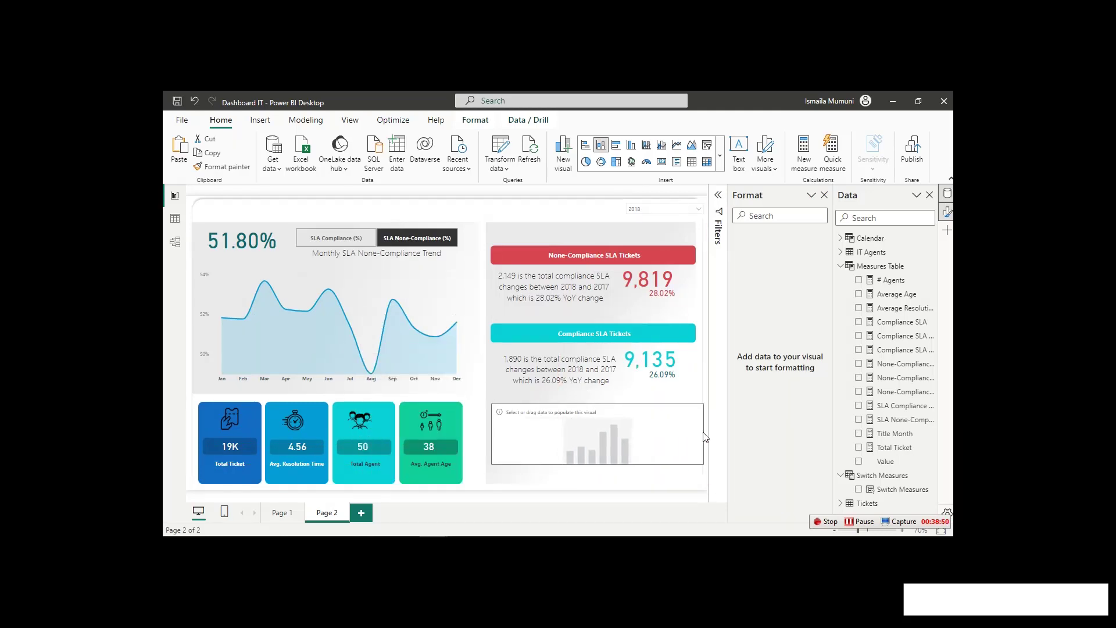
drag(595, 464, 596, 482)
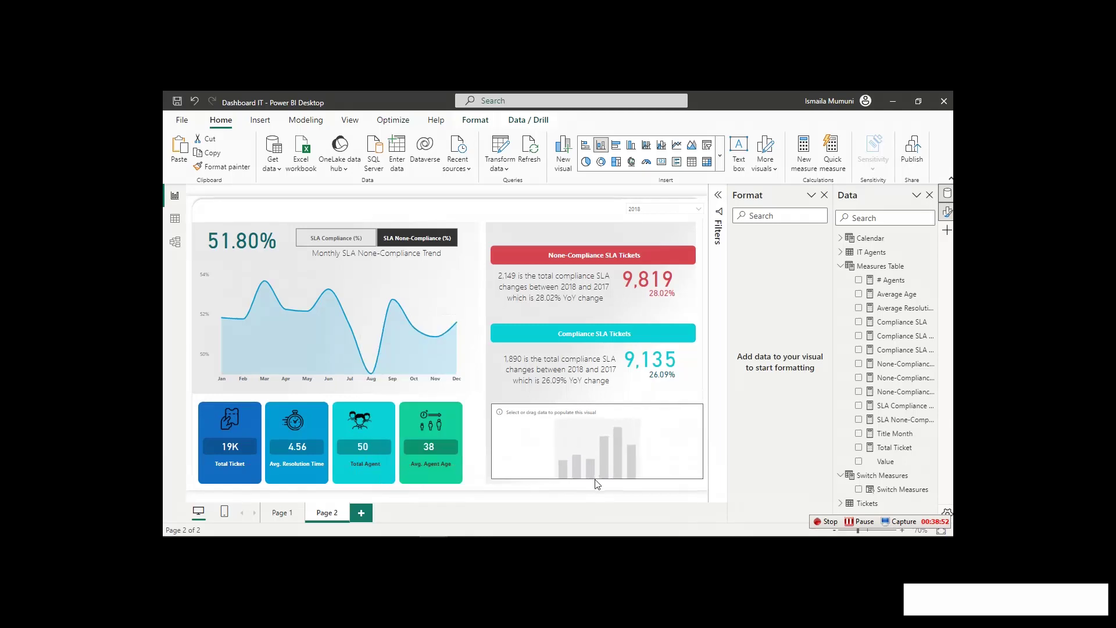
drag(598, 404, 598, 412)
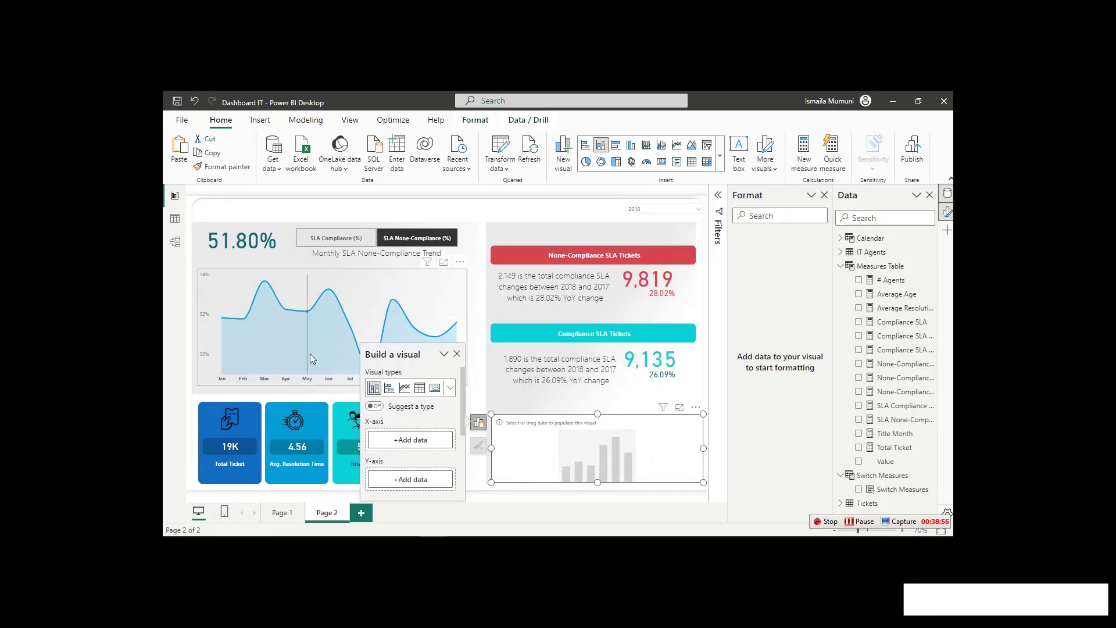
click(173, 222)
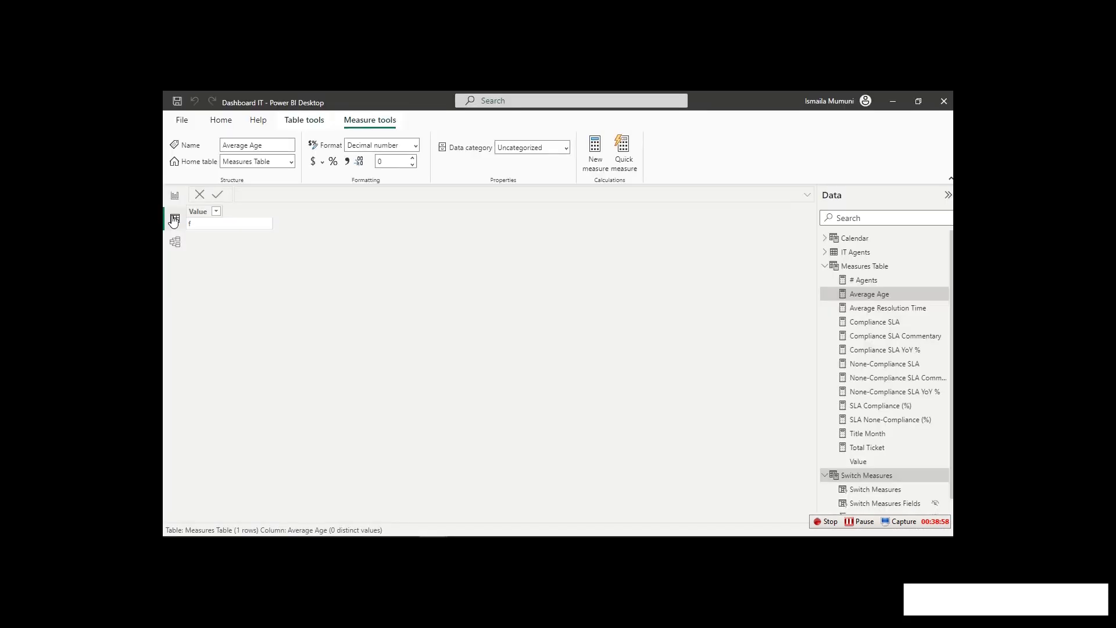
Check the Tickets Priority values (High, Low, Mid, Unassigned), then return to the Page 2 report.
click(826, 268)
click(825, 267)
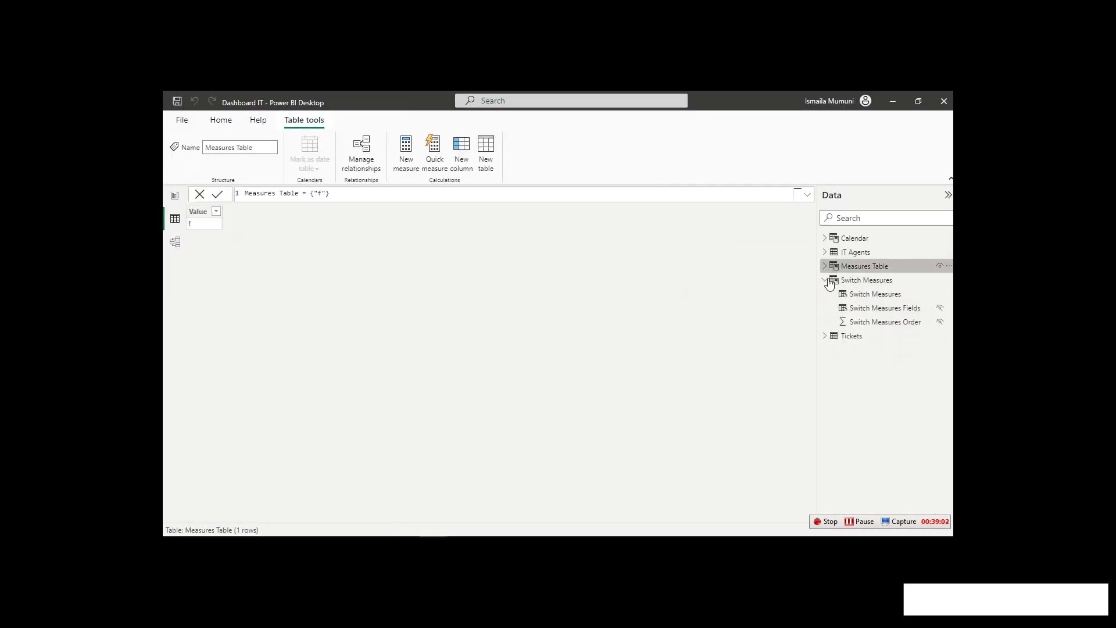
click(849, 337)
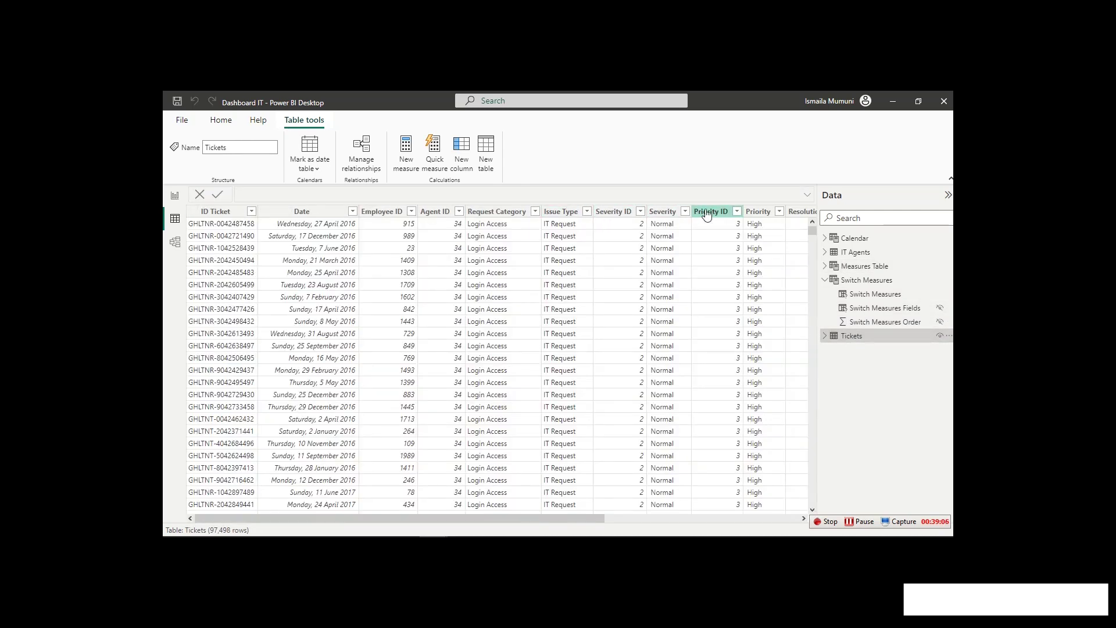
click(758, 212)
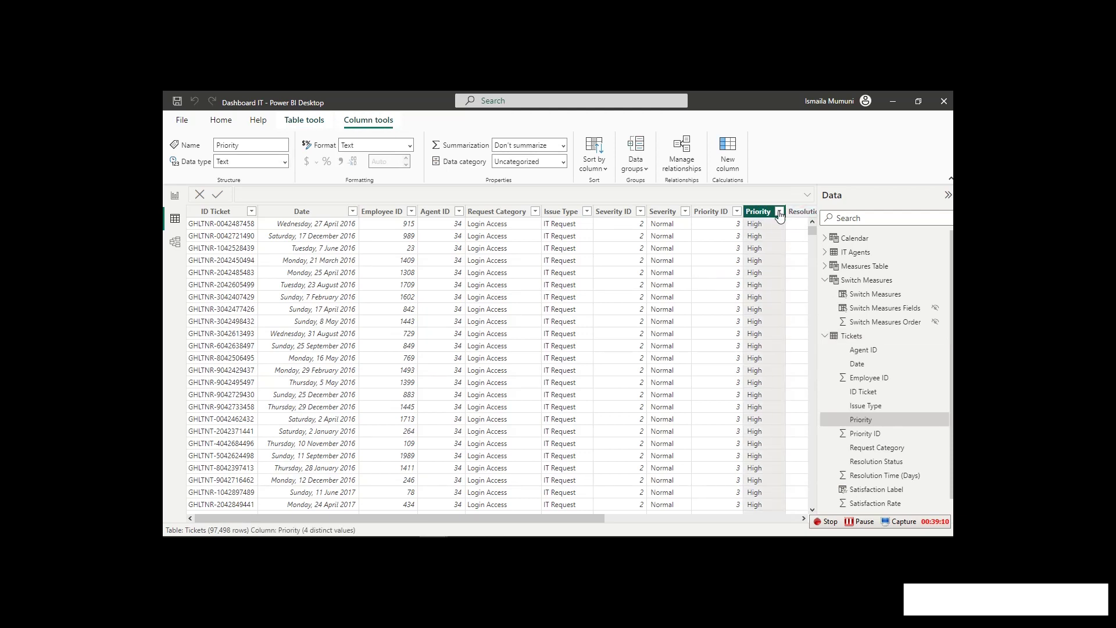
click(780, 212)
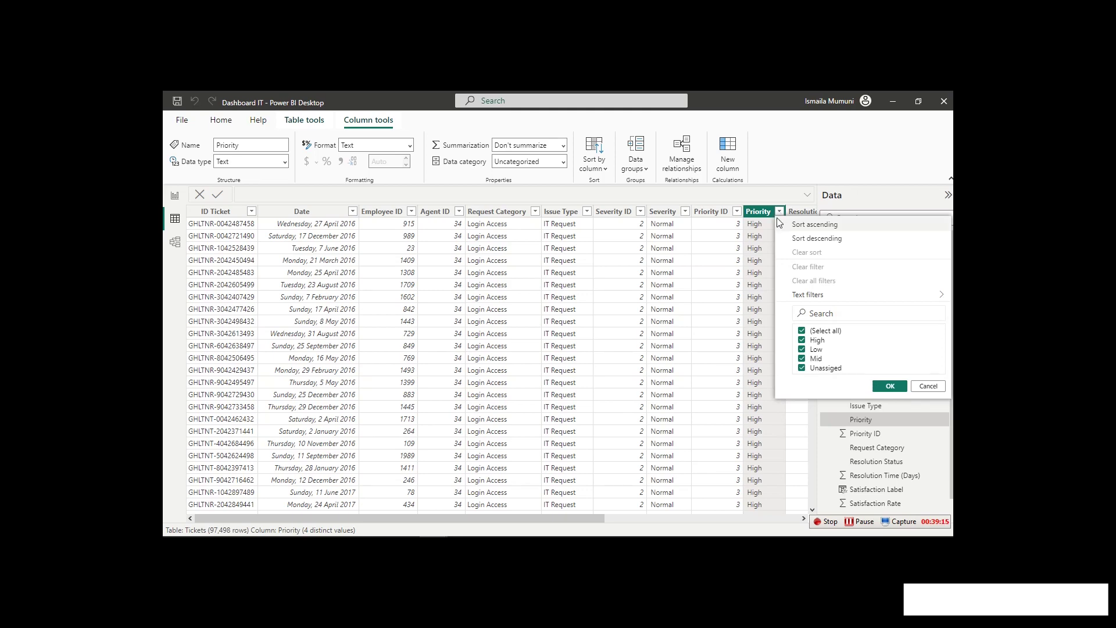
click(175, 198)
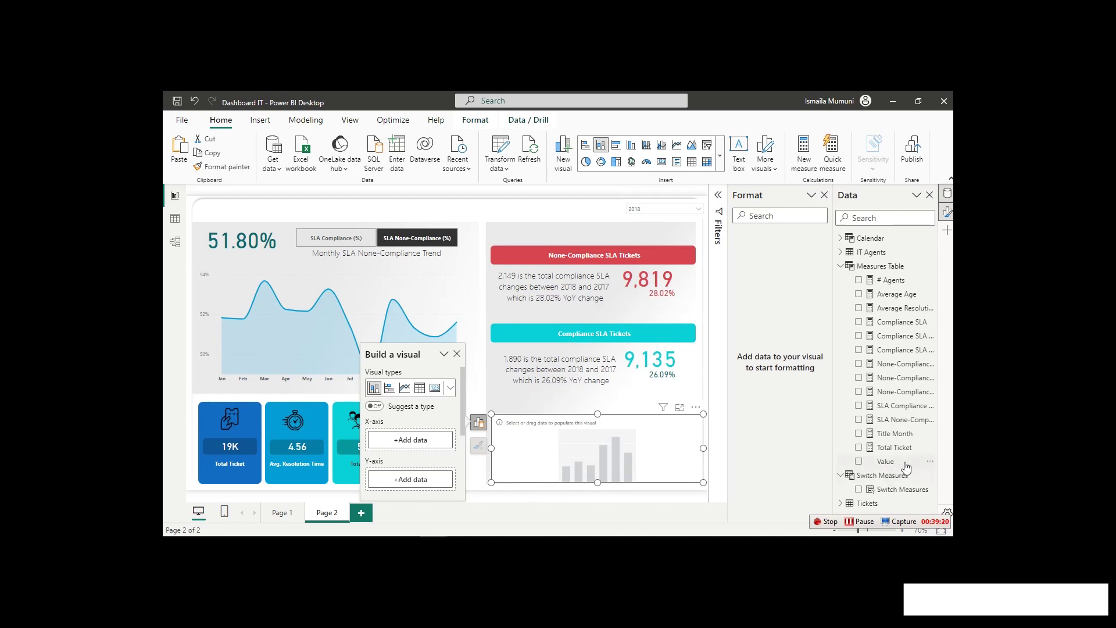
Plot Switch Measures by Tickets Priority in the column chart and turn its title off.
click(427, 444)
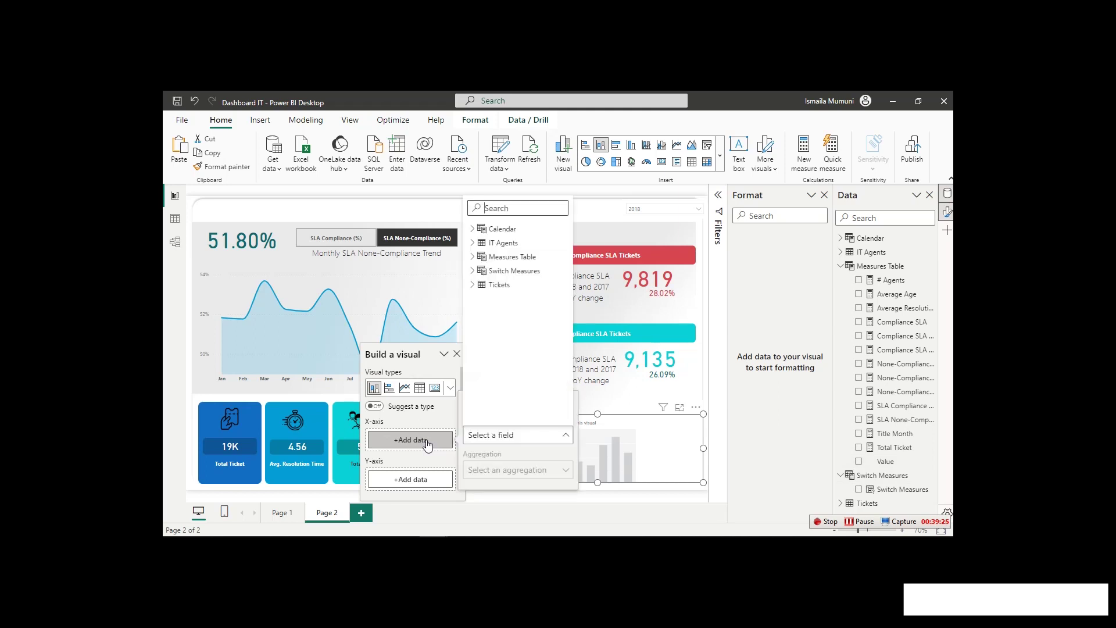
click(474, 286)
key(Escape)
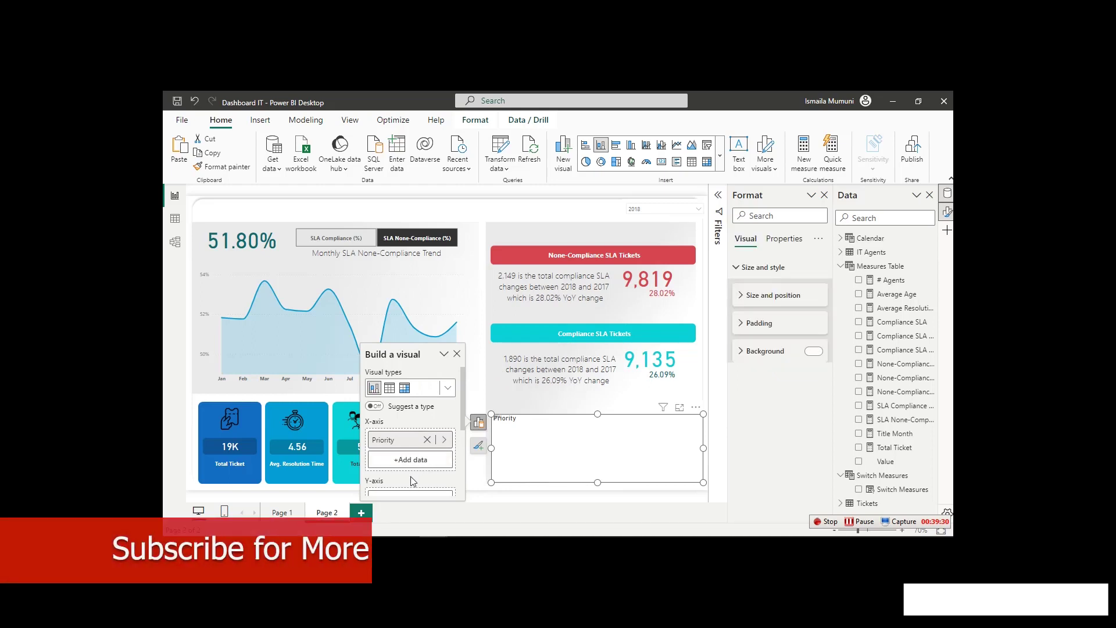
scroll(416, 493, down, 1)
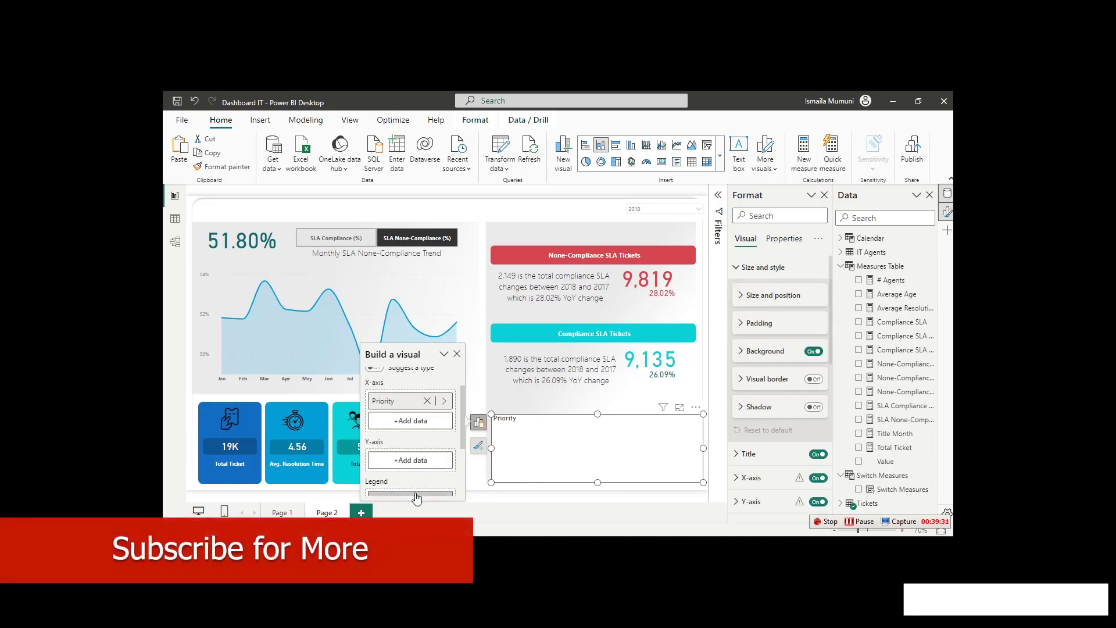
click(419, 460)
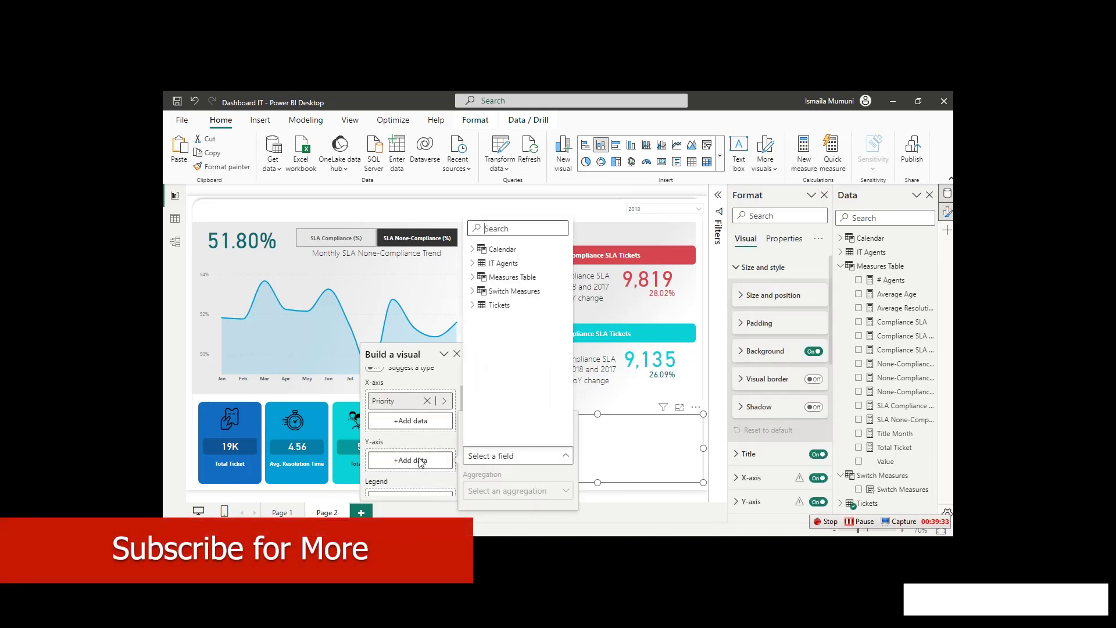
click(480, 292)
click(510, 305)
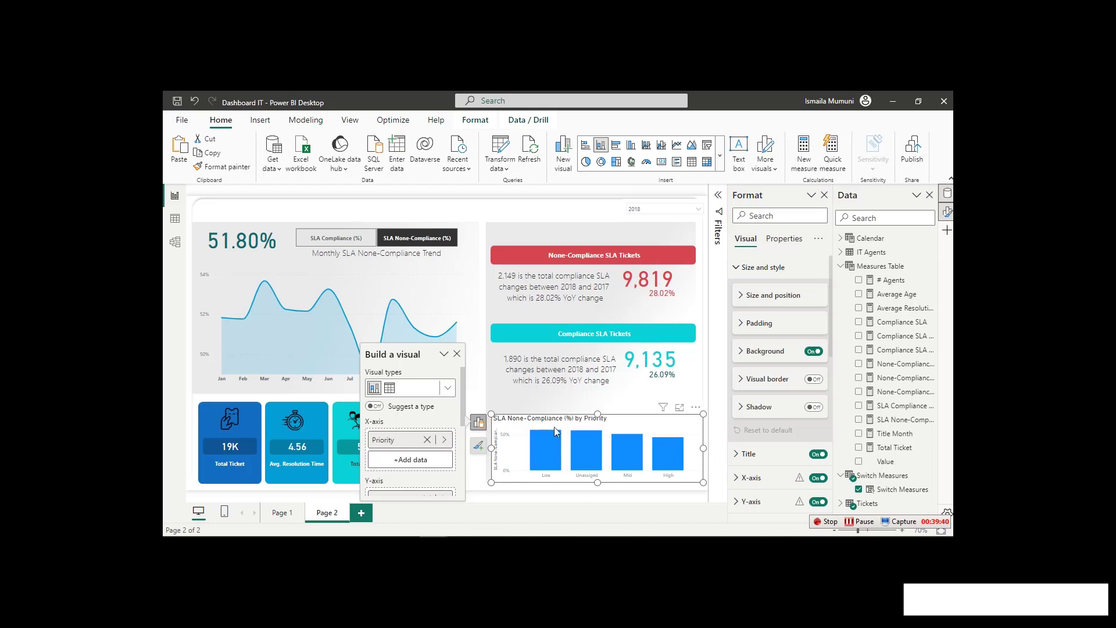
click(818, 454)
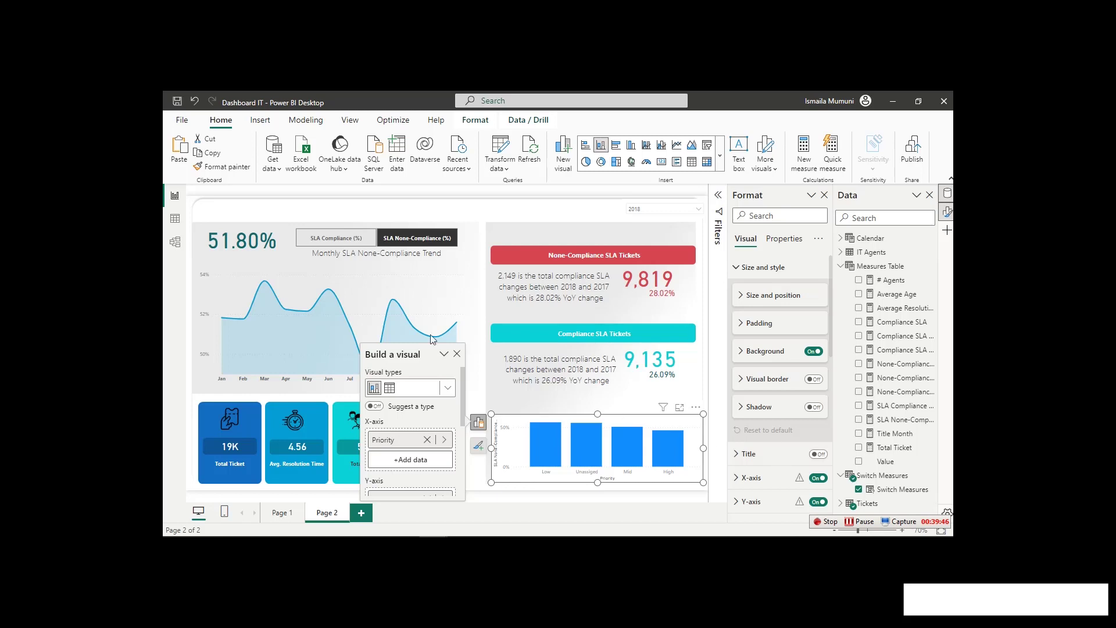
click(389, 260)
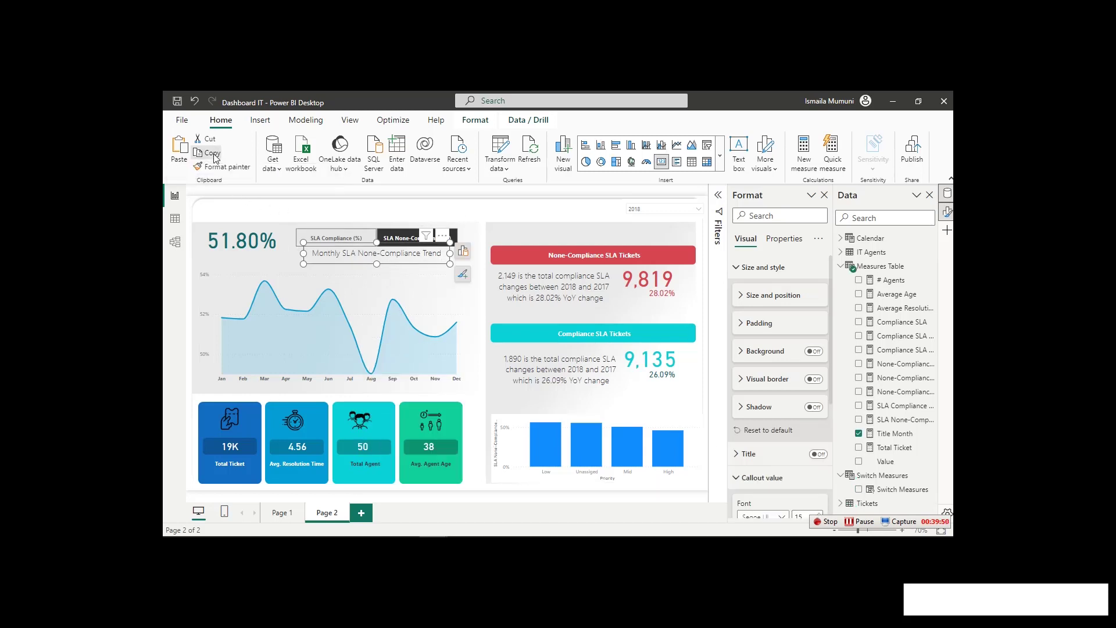
Move the copied trend title card above the priority bar chart and stretch the chart downward.
click(405, 243)
click(446, 245)
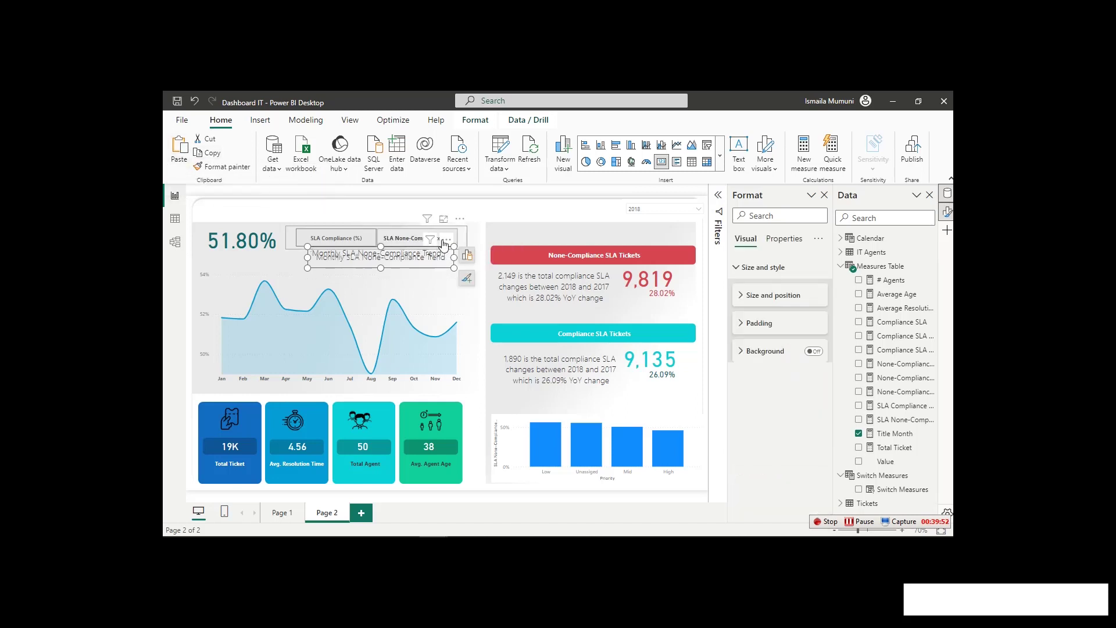
drag(447, 245, 659, 394)
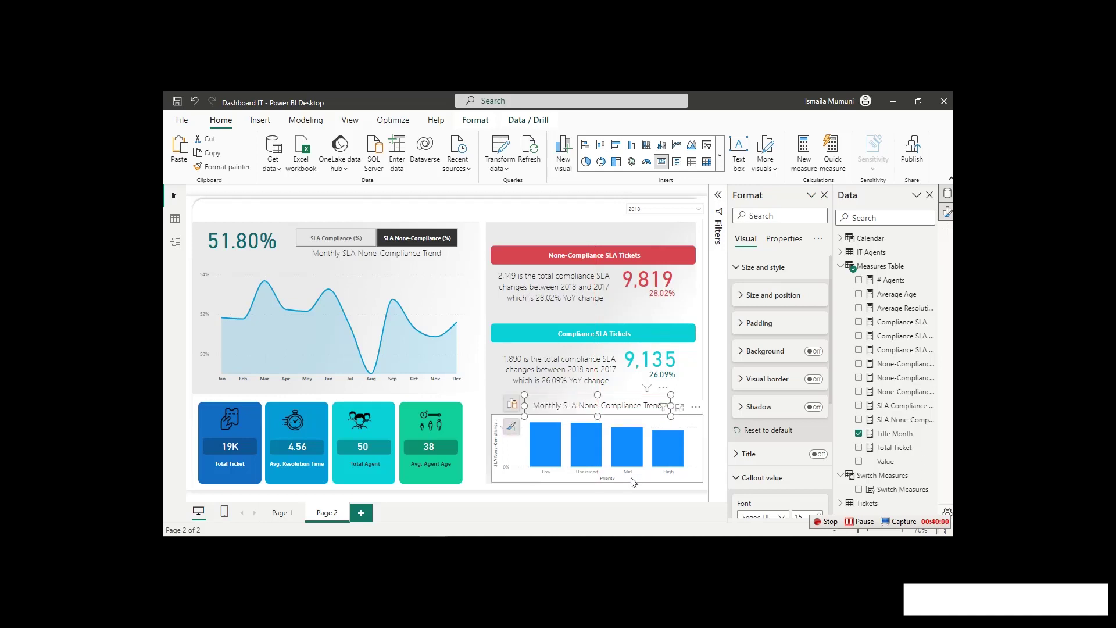
click(615, 481)
drag(600, 482, 601, 492)
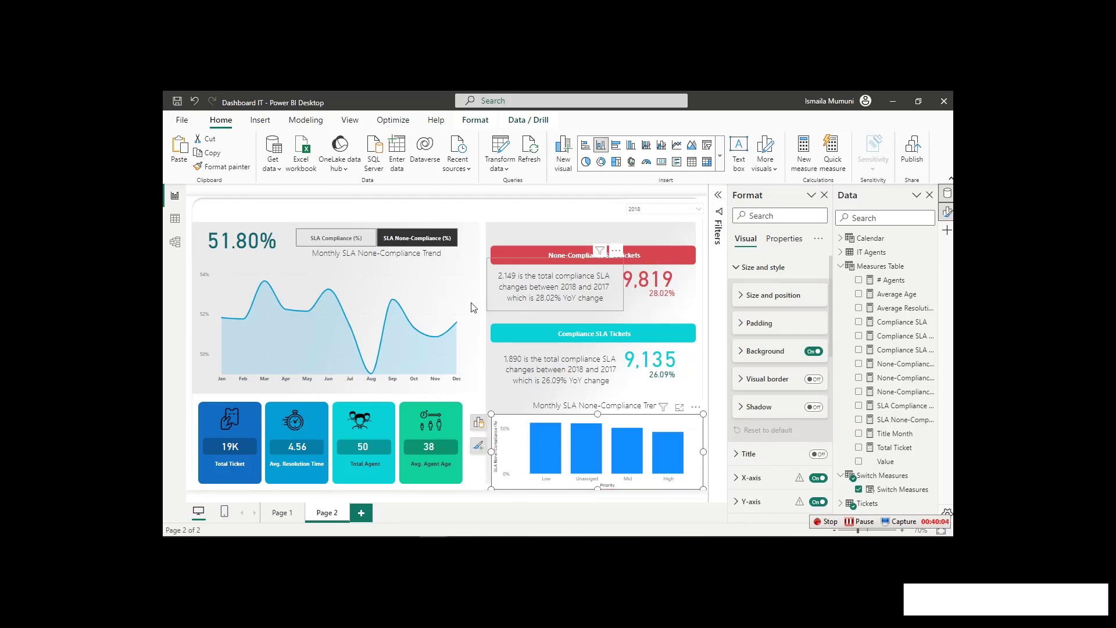
Copy the line chart's formatting onto the priority bar chart with Format painter.
click(419, 275)
click(228, 167)
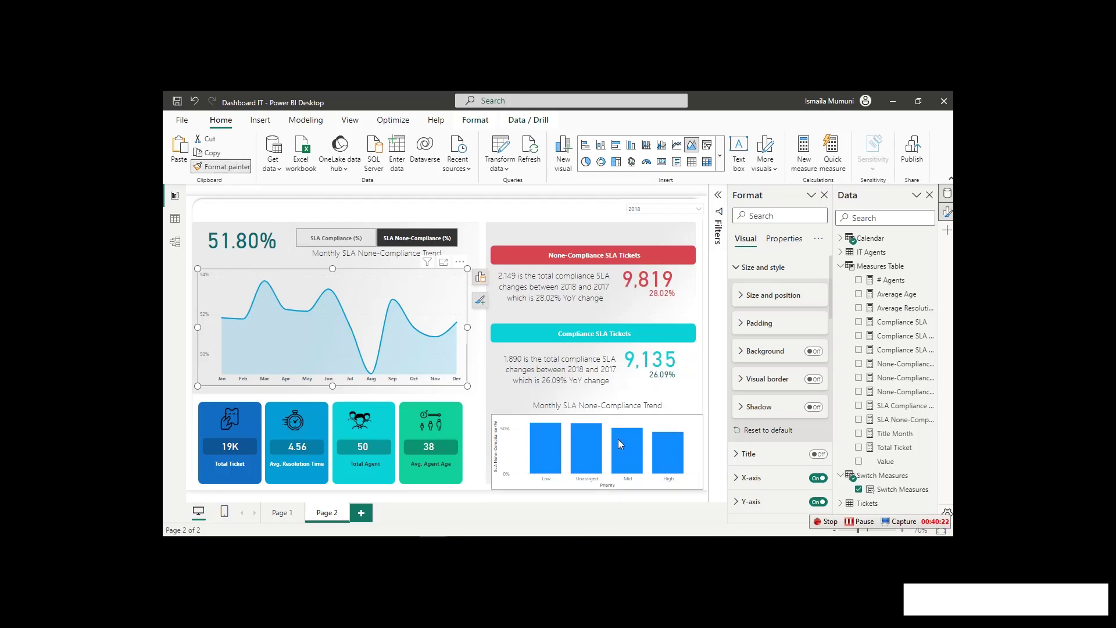
click(645, 424)
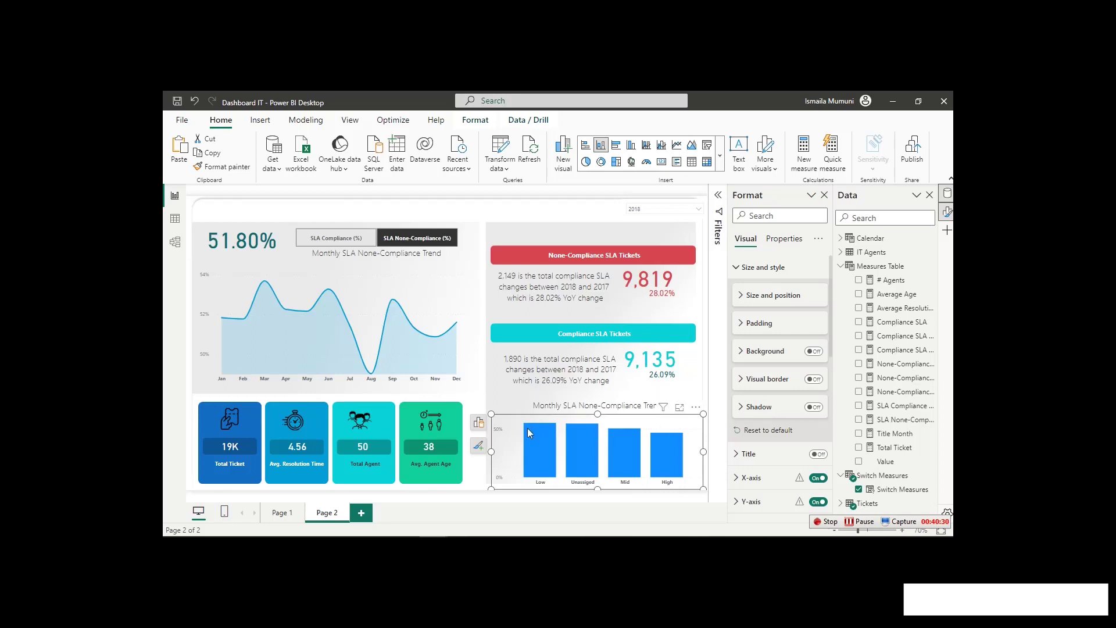
Hide the bar chart's Y-axis, copy the Title Month formula, and start a new measure.
click(753, 269)
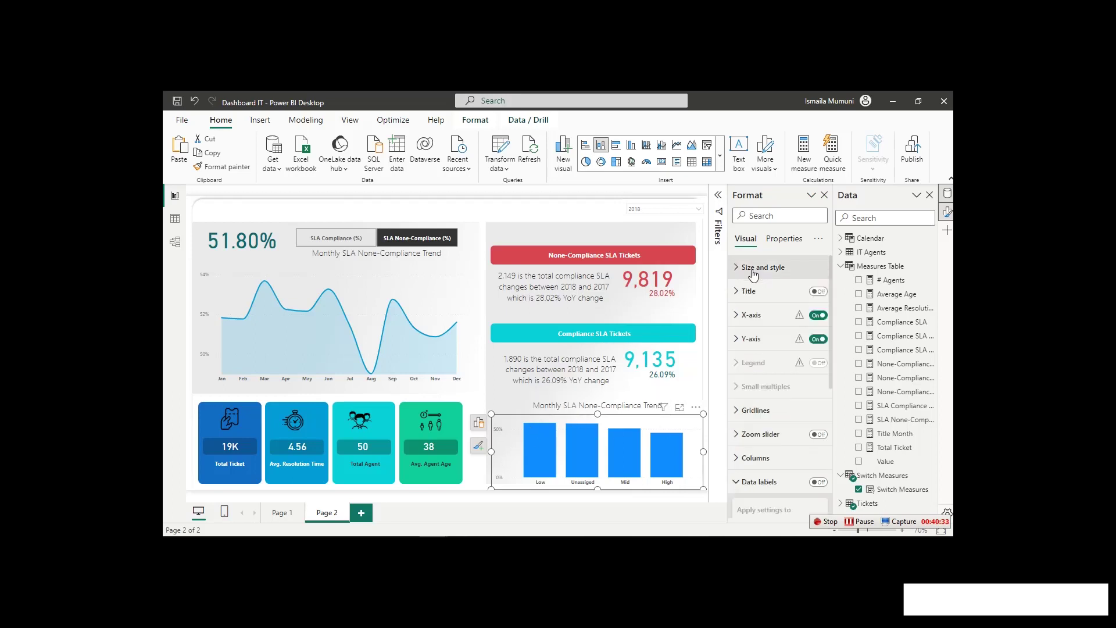
click(819, 340)
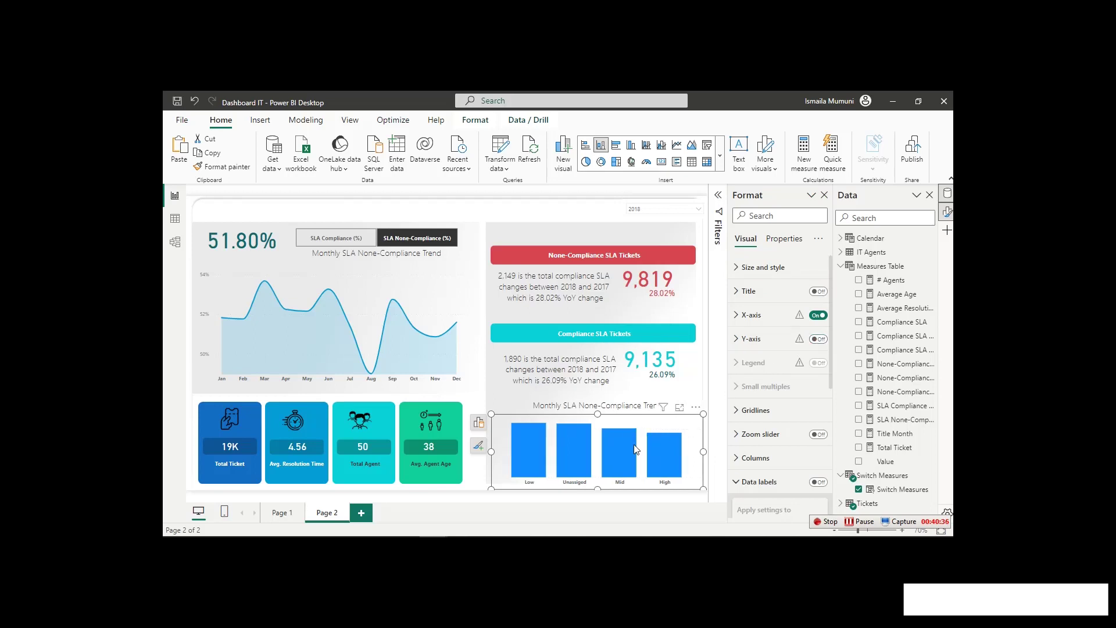
click(558, 411)
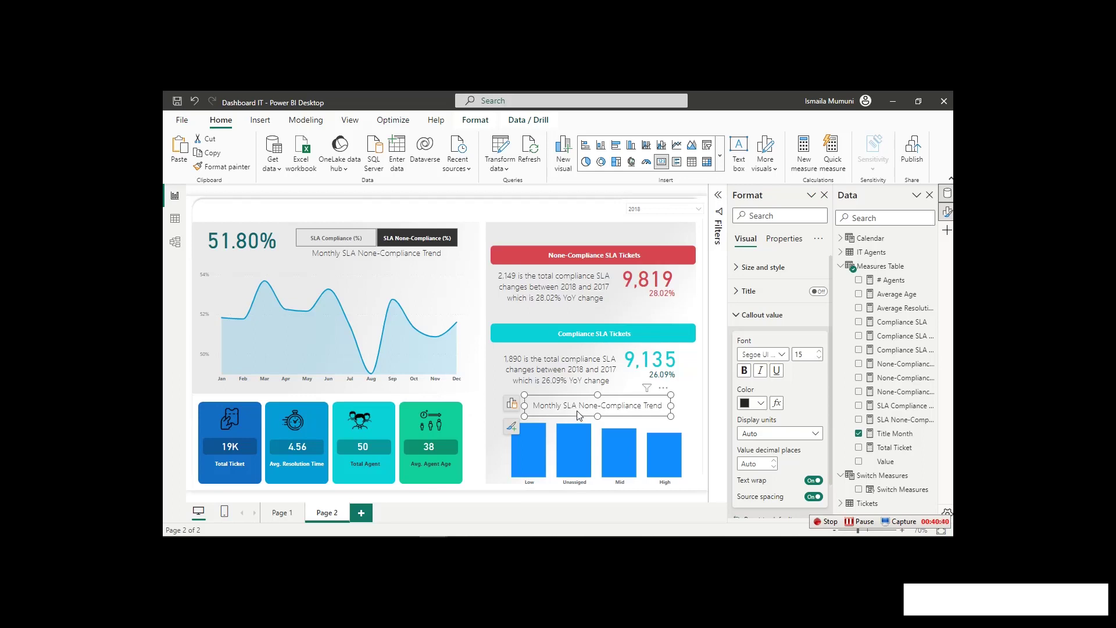
click(894, 434)
click(581, 243)
key(ctrl+a)
key(ctrl+c)
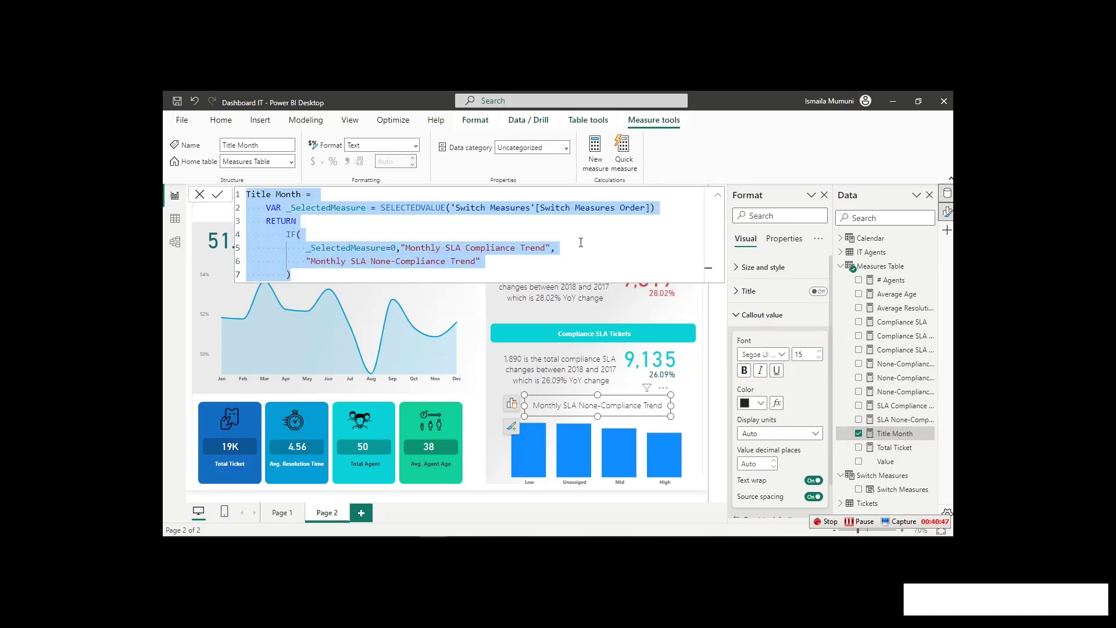
click(597, 153)
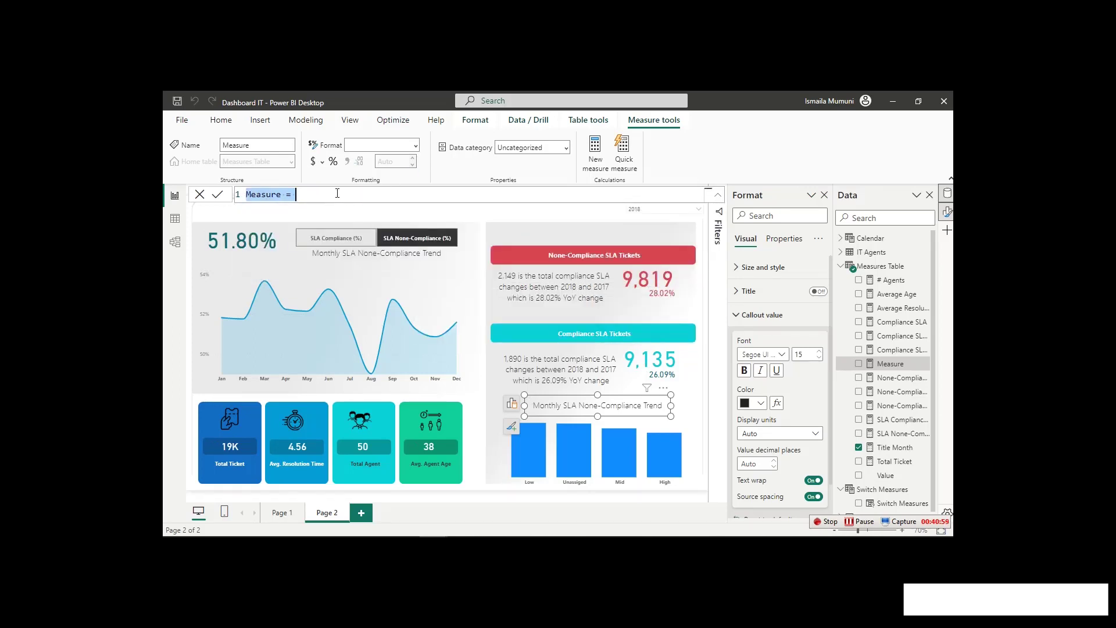
Paste the Title Month formula into the new measure and rename it Title Priority.
key(ctrl+v)
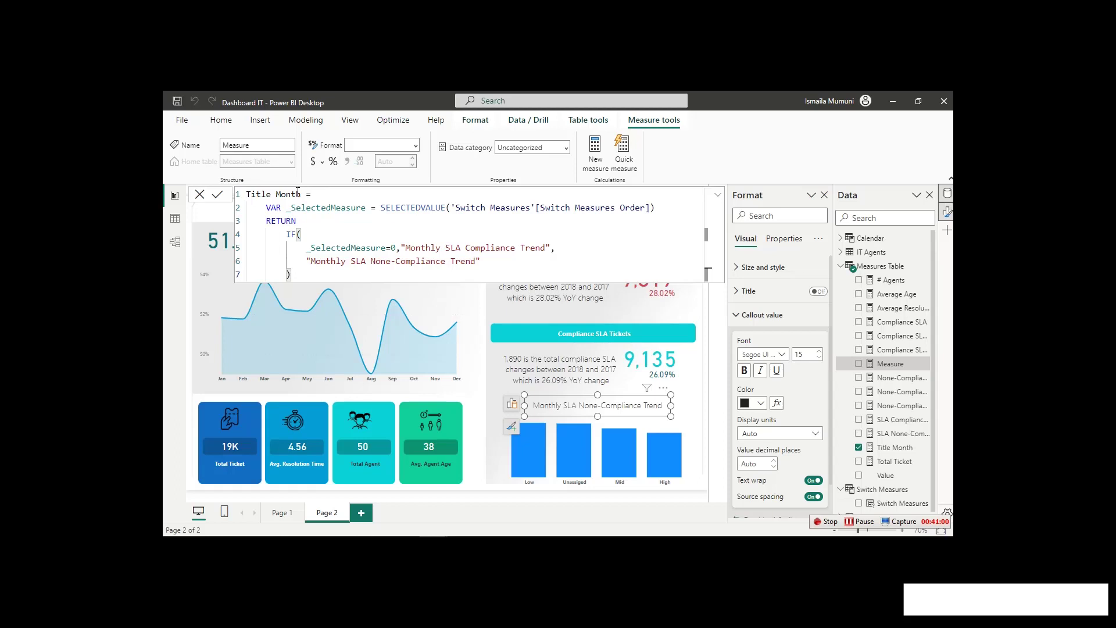
drag(301, 194, 276, 194)
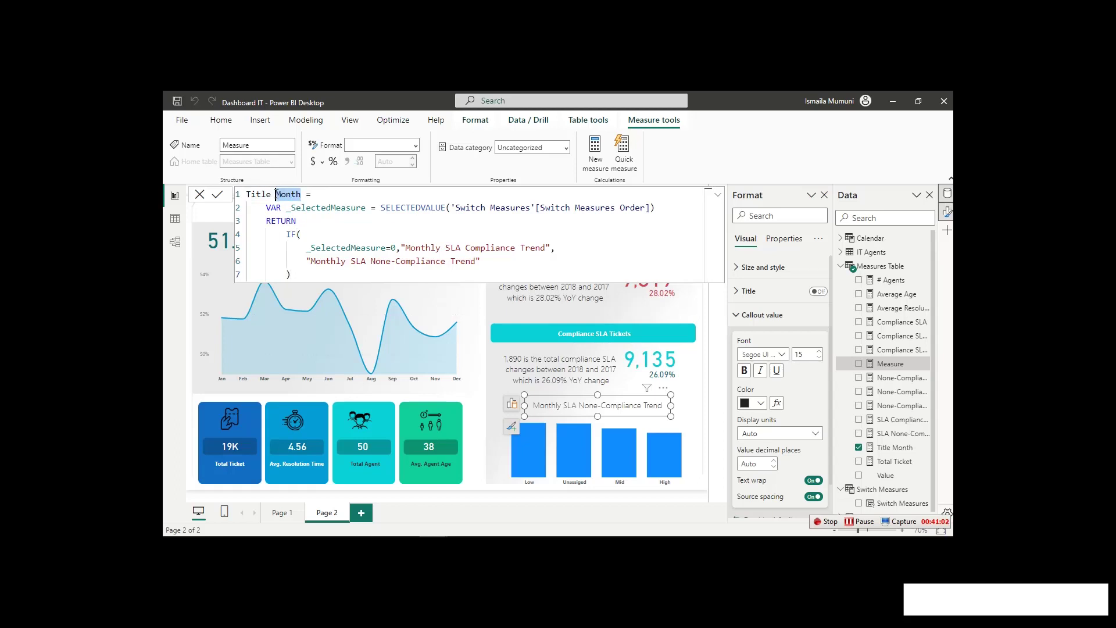
text(Priority)
key(BackSpace)
key(BackSpace)
key(BackSpace)
key(BackSpace)
text(rity)
Remove 'Monthly' from both title strings, append 'by priority' to each, and commit.
drag(407, 248, 442, 245)
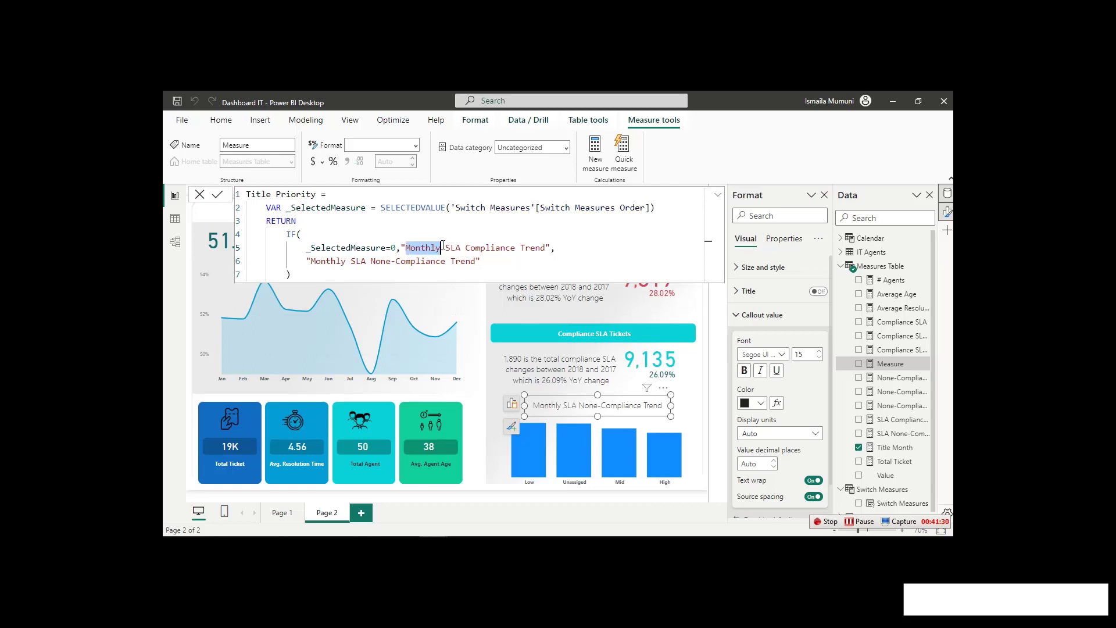
key(BackSpace)
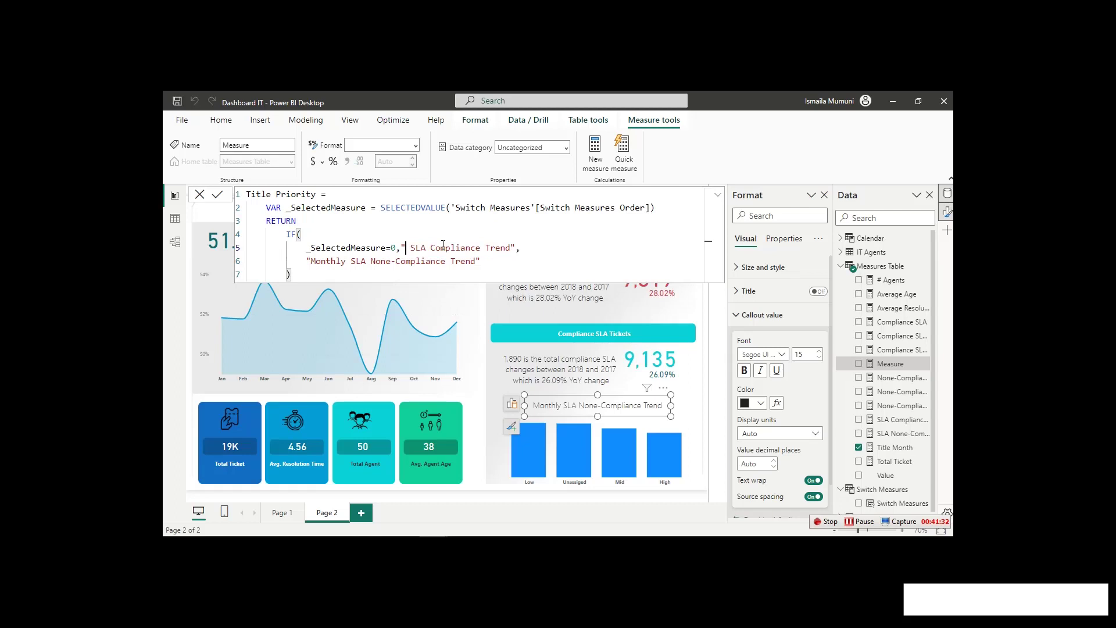
click(512, 248)
text(by priority)
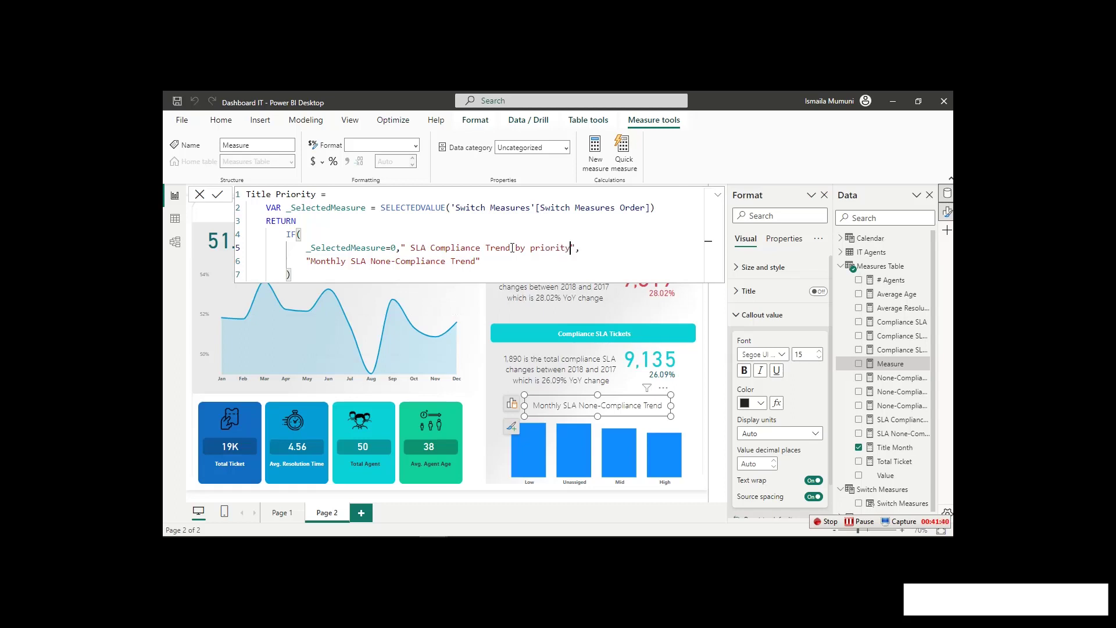
drag(347, 262, 311, 266)
key(BackSpace)
click(437, 260)
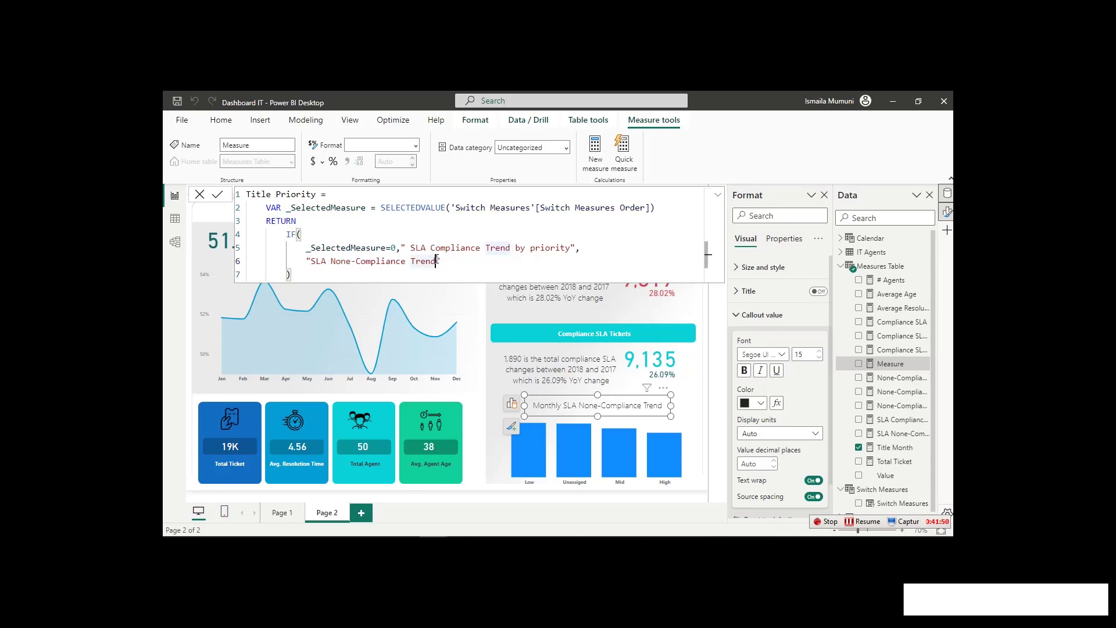
text(by )
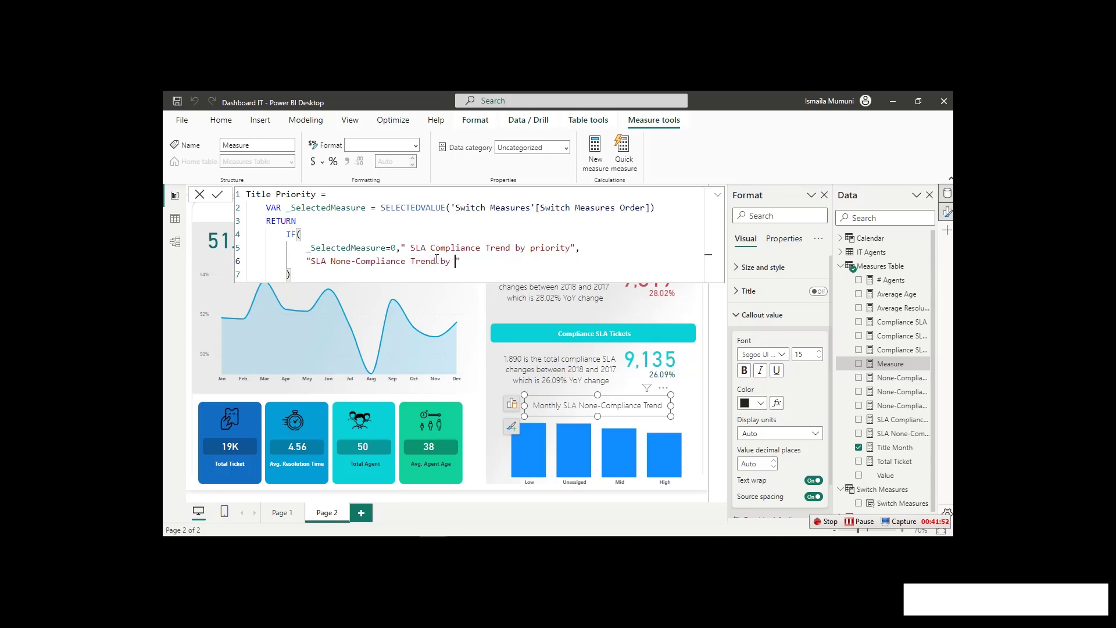
text(priority)
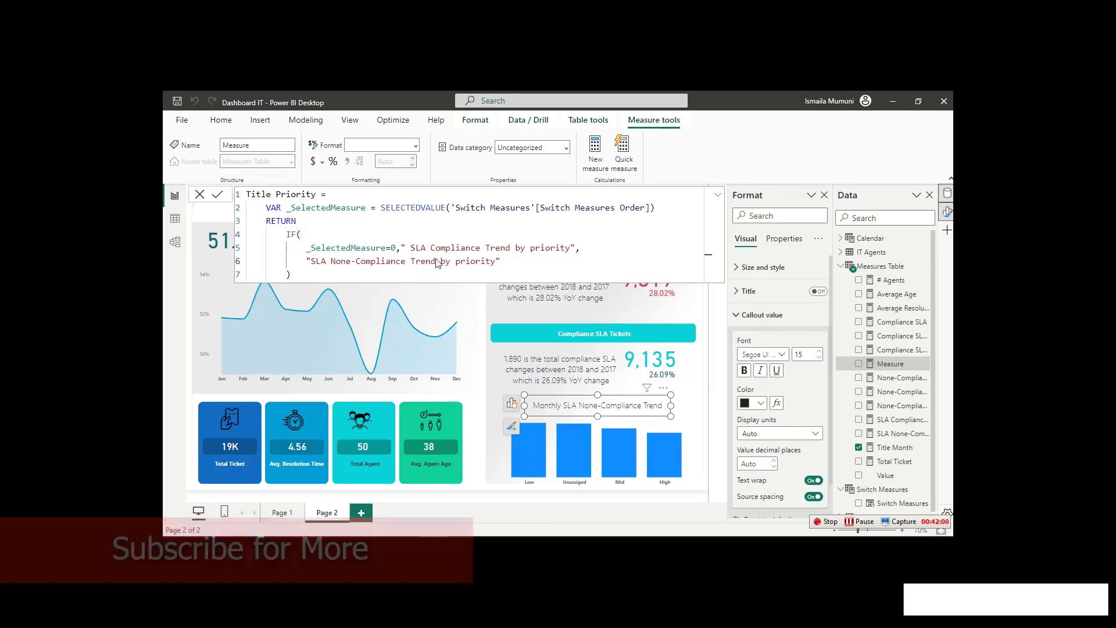
click(541, 419)
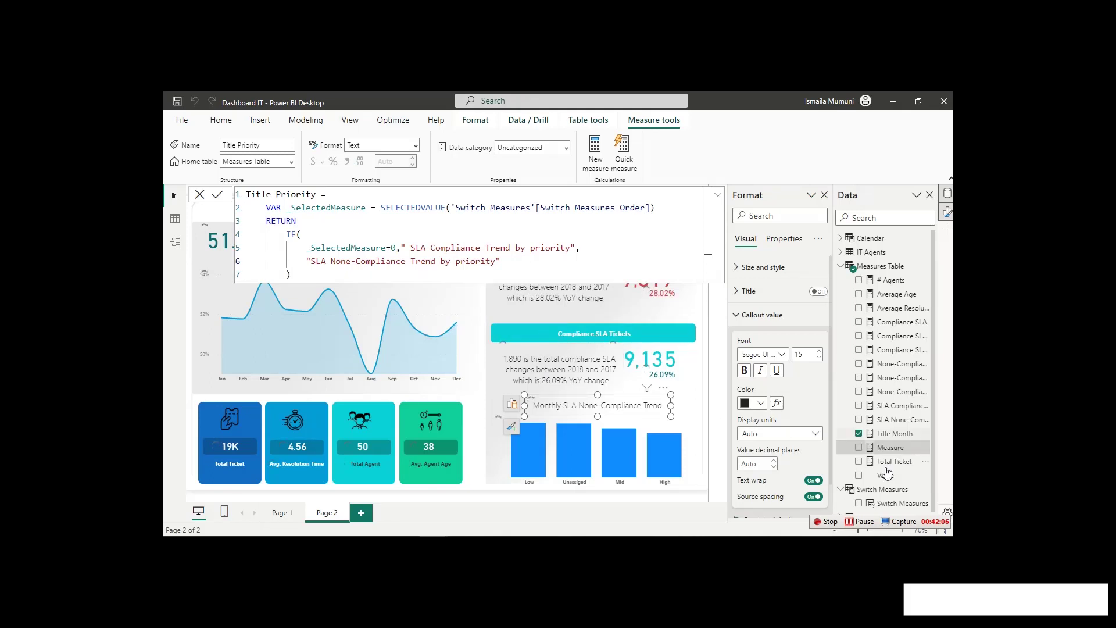
Switch the title card to Title Priority, widen it, and shorten the bar chart from its top edge.
click(859, 447)
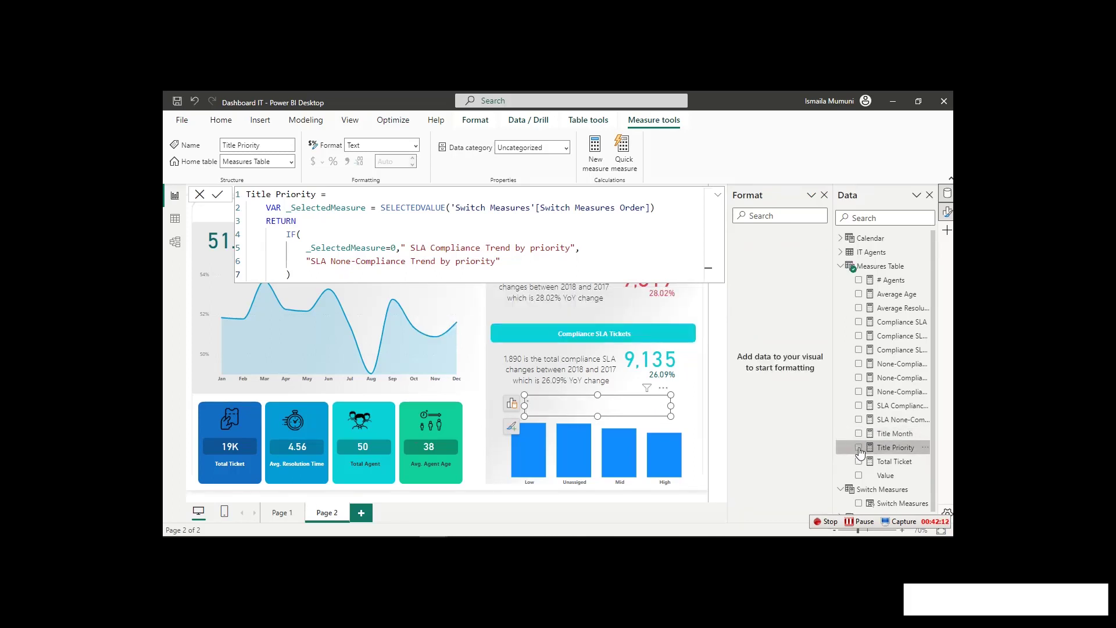
click(512, 403)
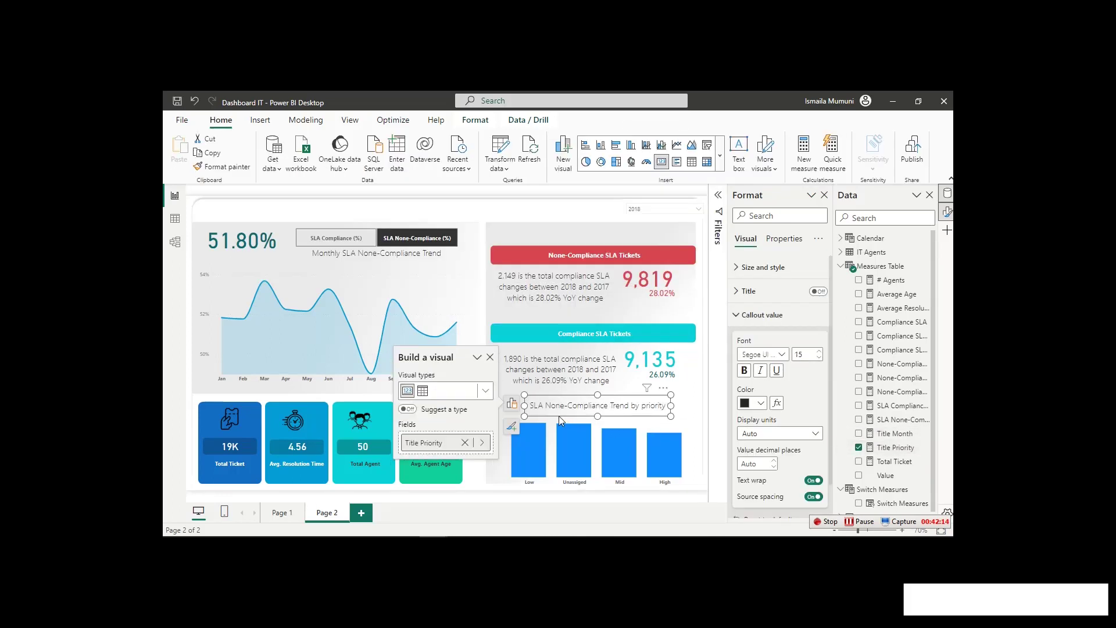
drag(526, 406, 510, 407)
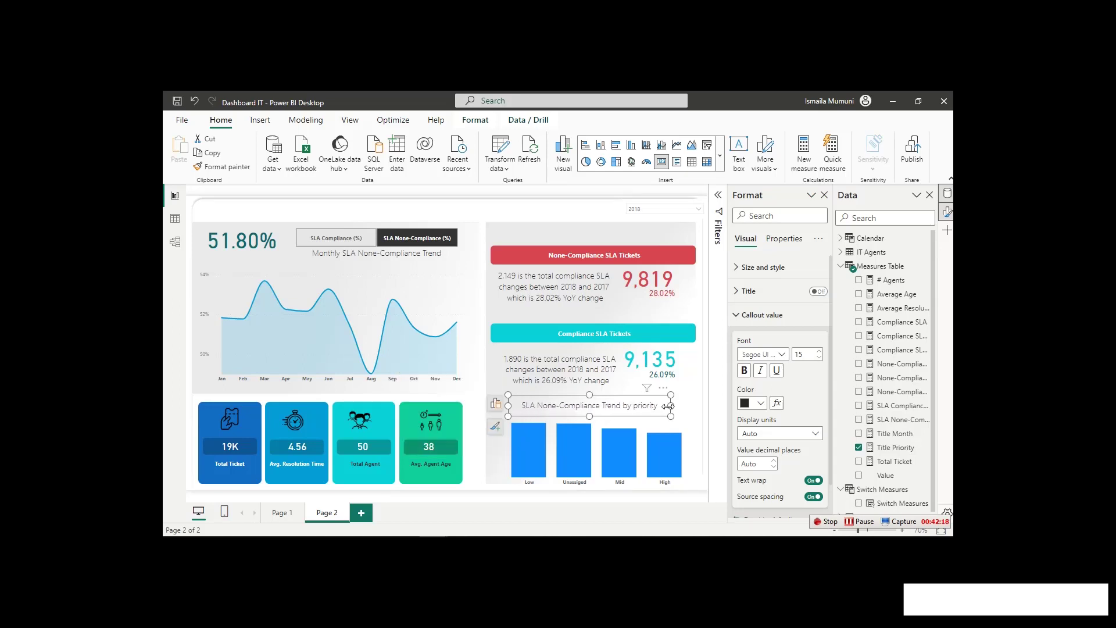
drag(670, 405, 674, 406)
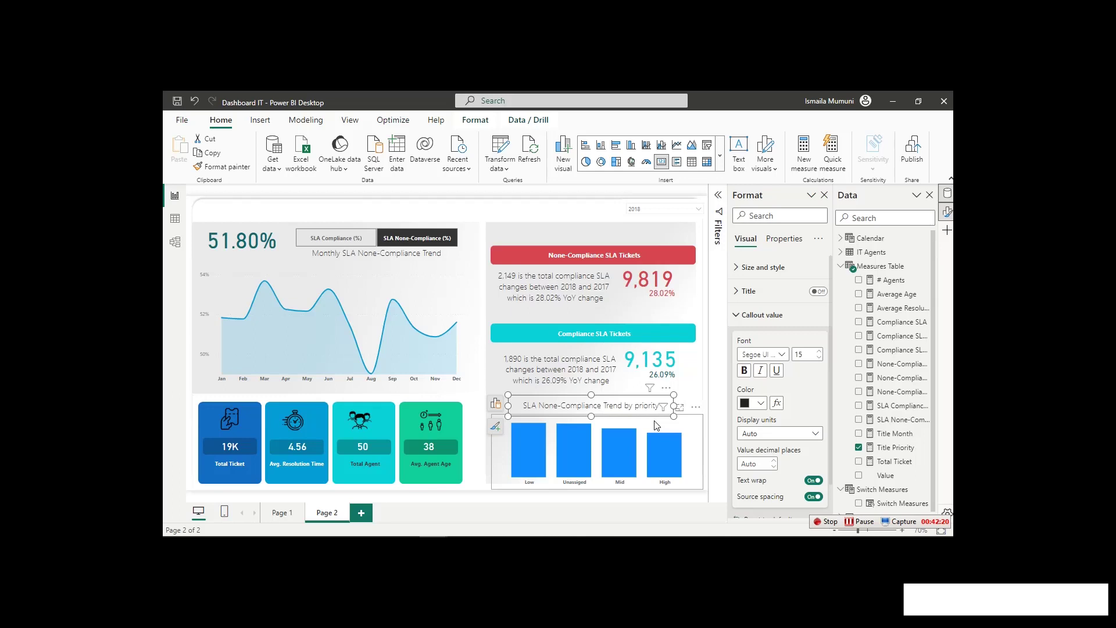
click(627, 423)
mouse_move(602, 428)
mouse_down()
mouse_move(602, 410)
mouse_move(605, 424)
mouse_up()
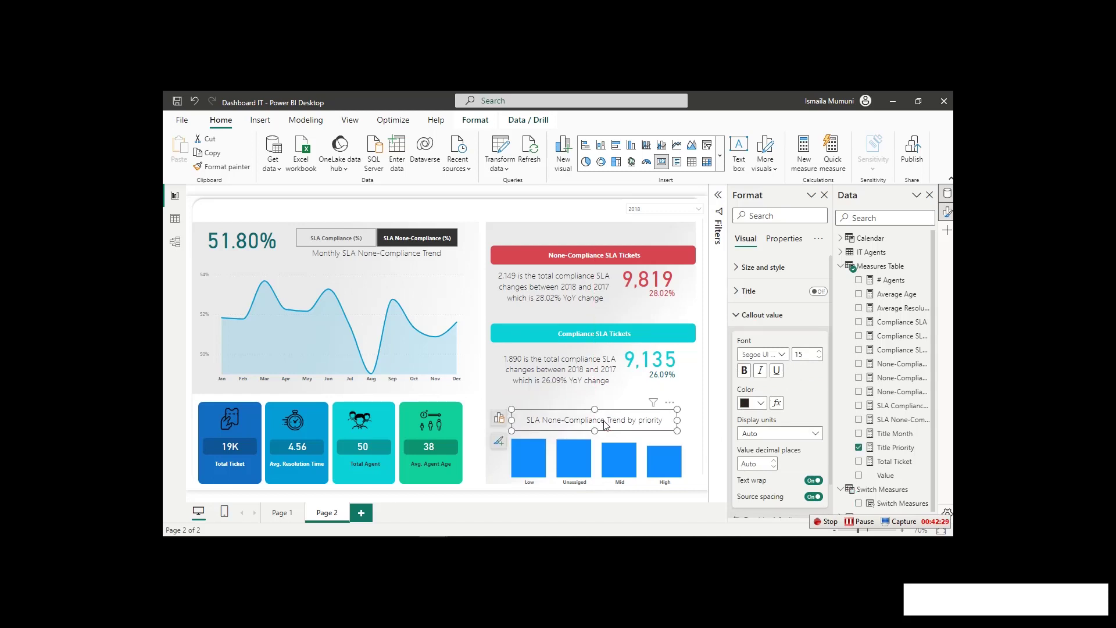
Inspect the line chart's line colour in its palette and custom colour picker.
click(646, 444)
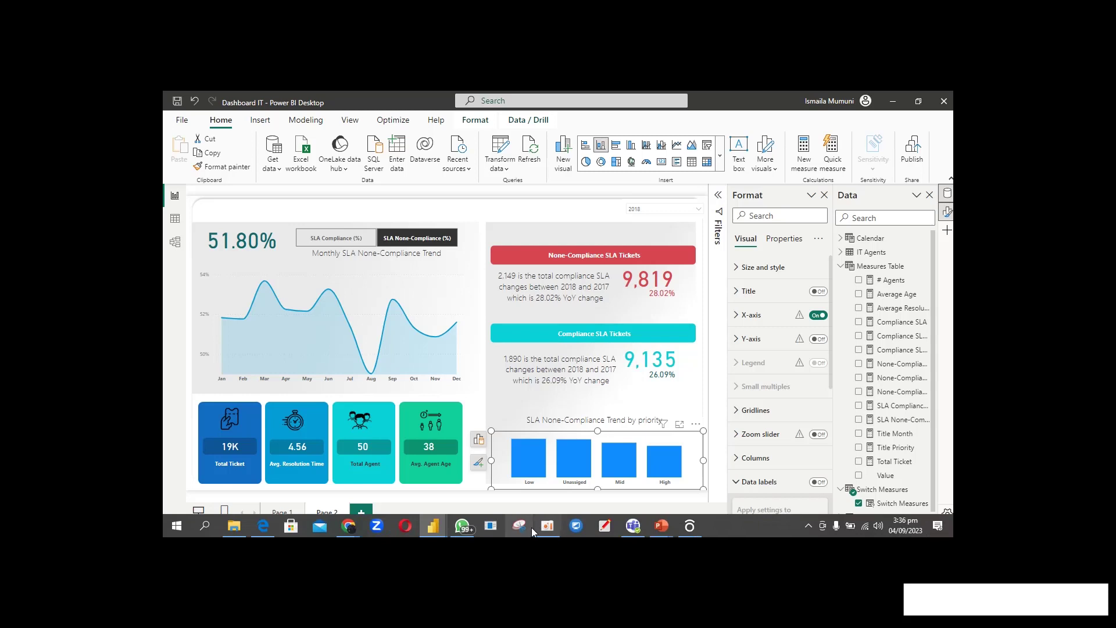
mouse_move(547, 527)
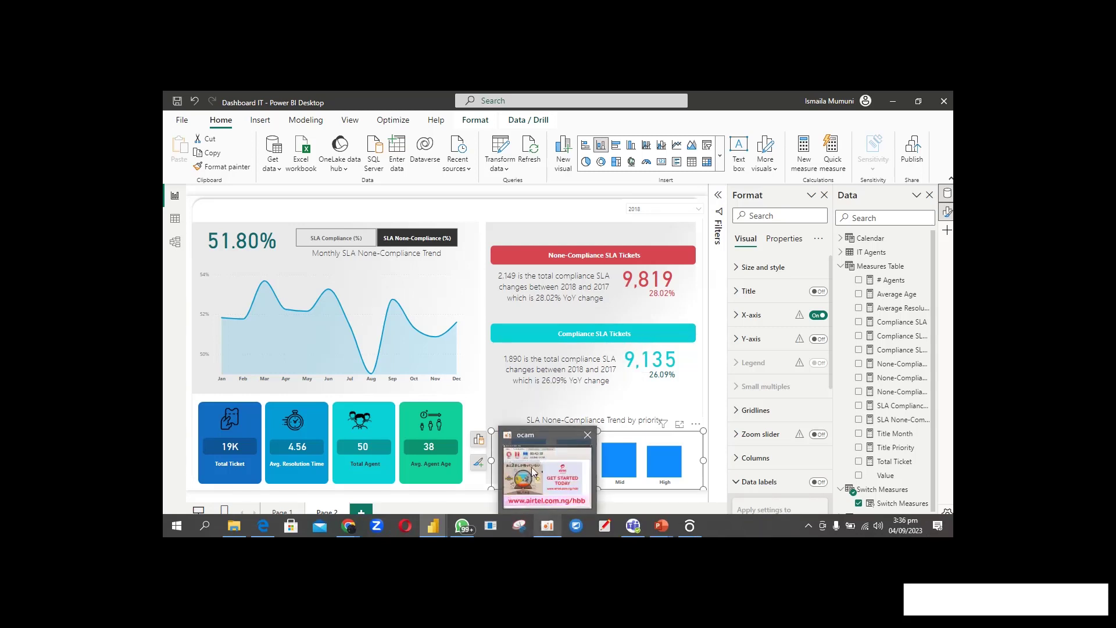
click(362, 272)
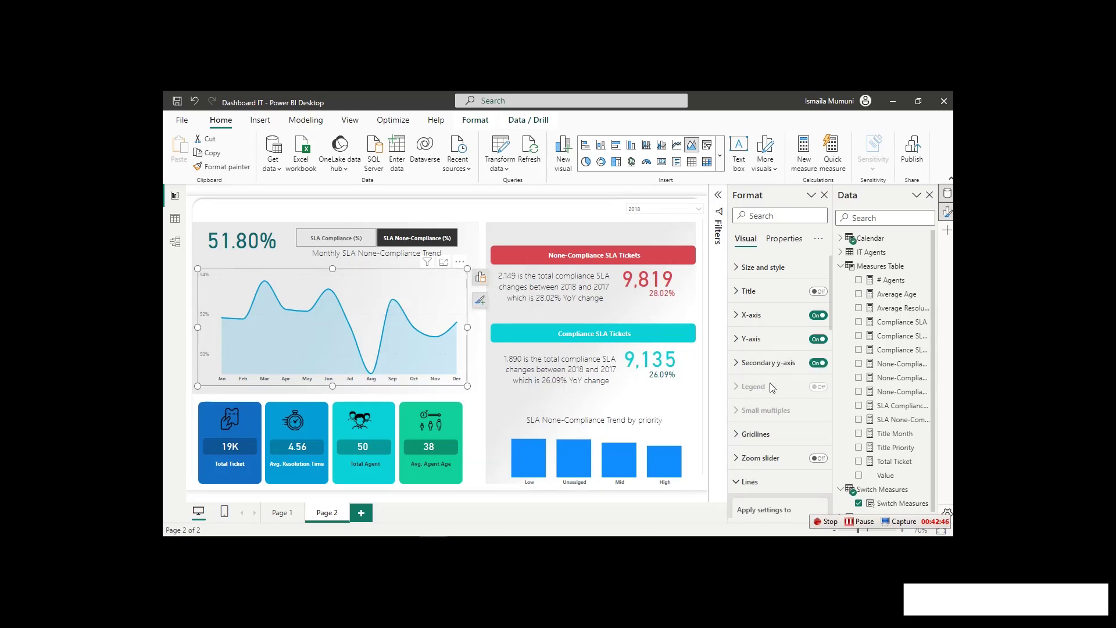
scroll(771, 435, down, 1)
scroll(771, 435, down, 6)
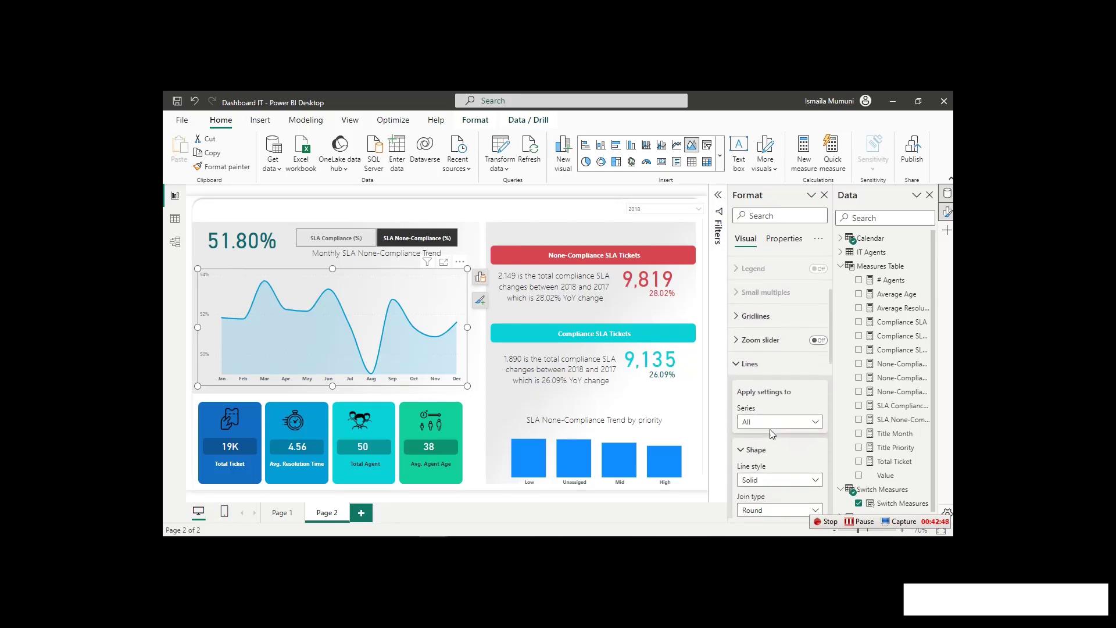
scroll(769, 437, down, 4)
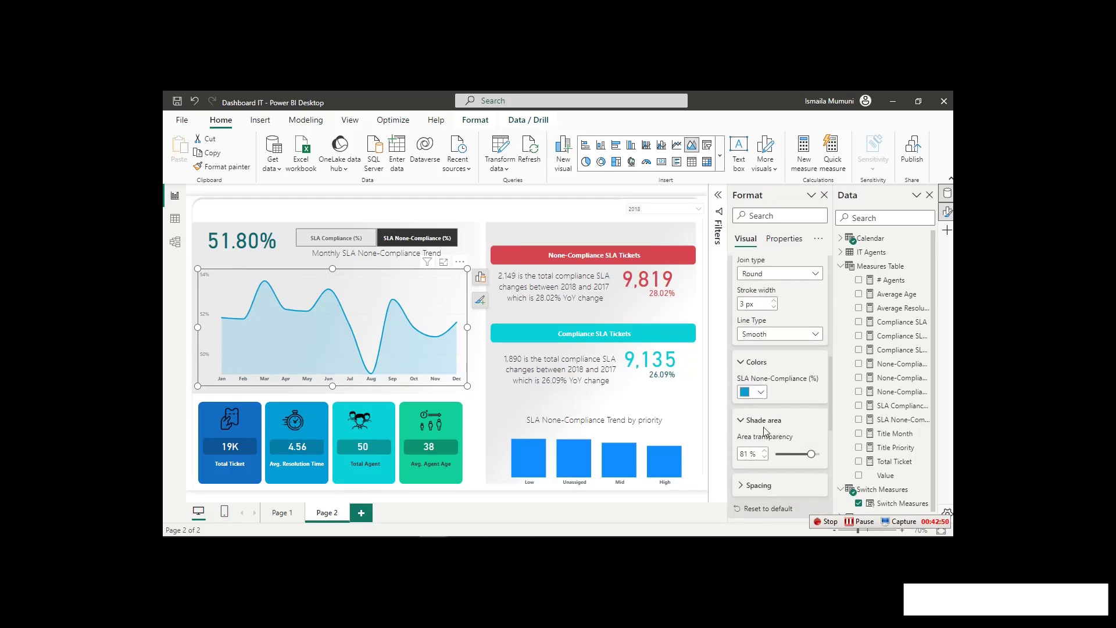
click(757, 393)
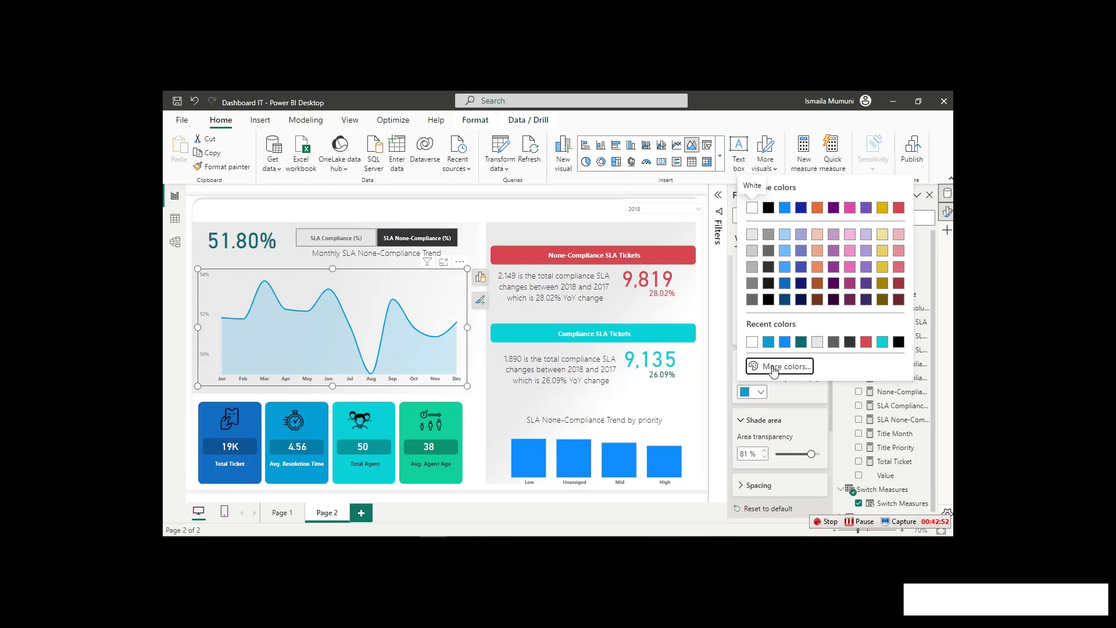
click(772, 371)
click(812, 398)
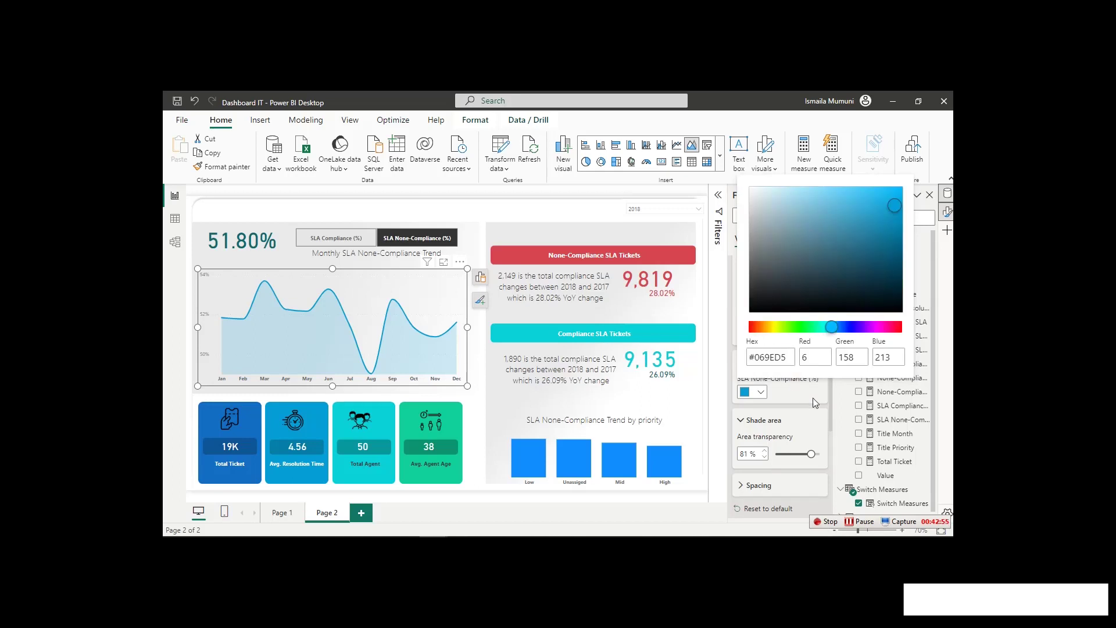
Select the priority bar chart and expand its Columns settings.
click(660, 437)
click(776, 421)
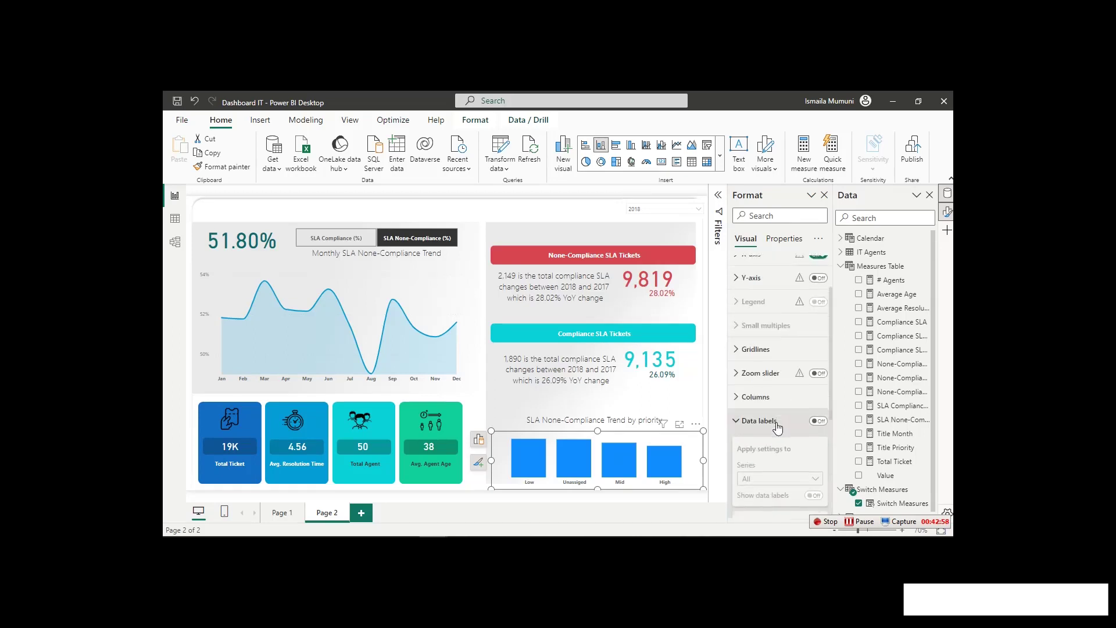
scroll(778, 427, up, 2)
click(756, 458)
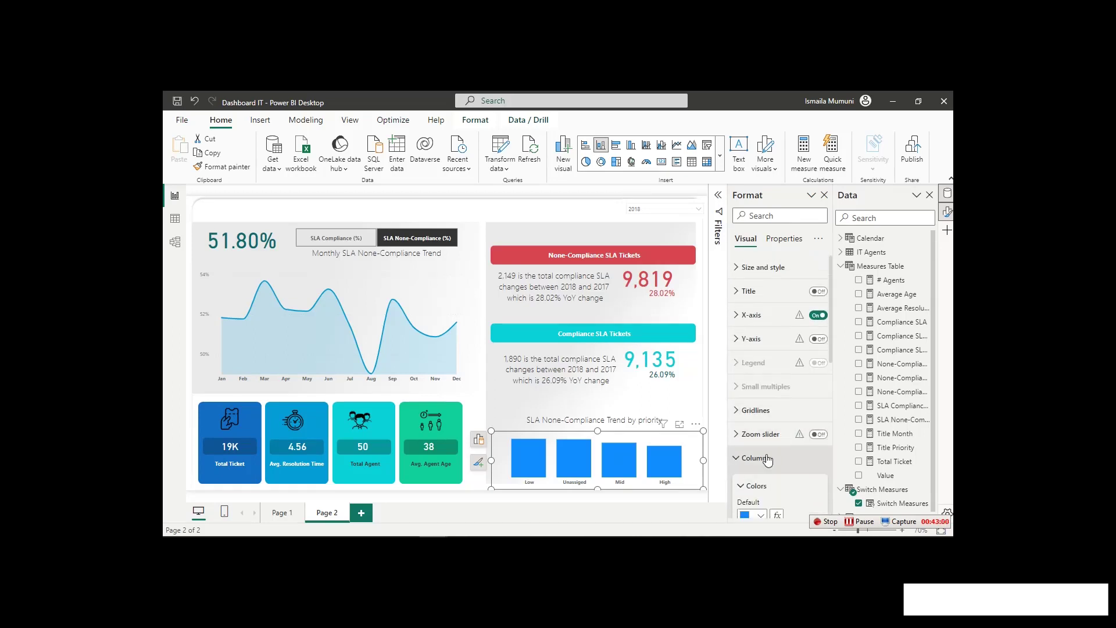
Try Gradient conditional column colouring, cancel it, and pick a lighter sky-blue default colour.
scroll(767, 419, down, 3)
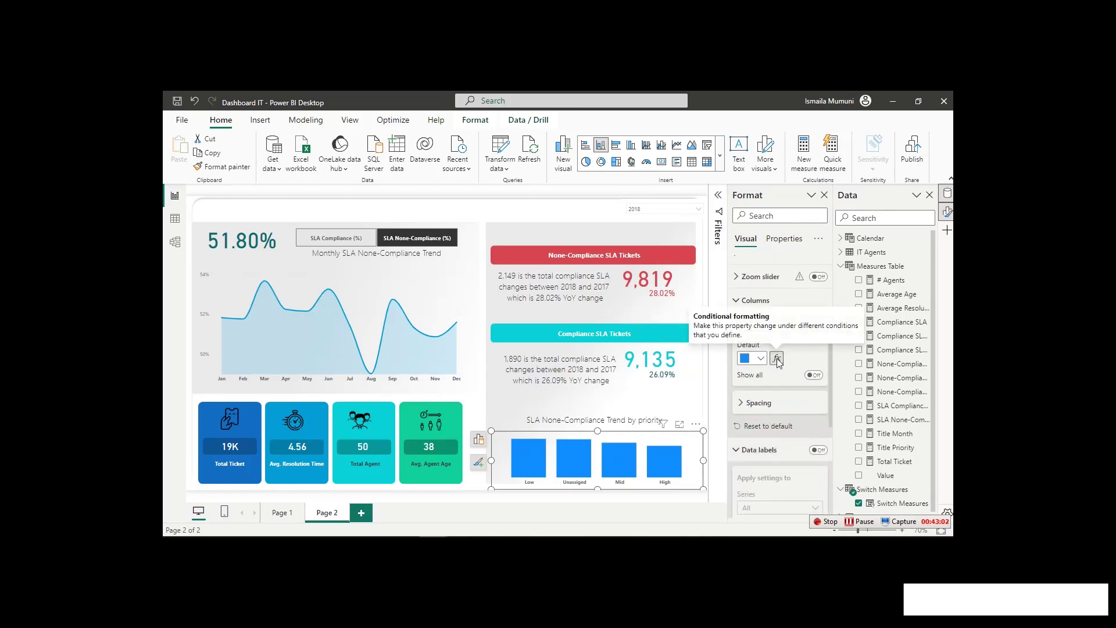
click(777, 359)
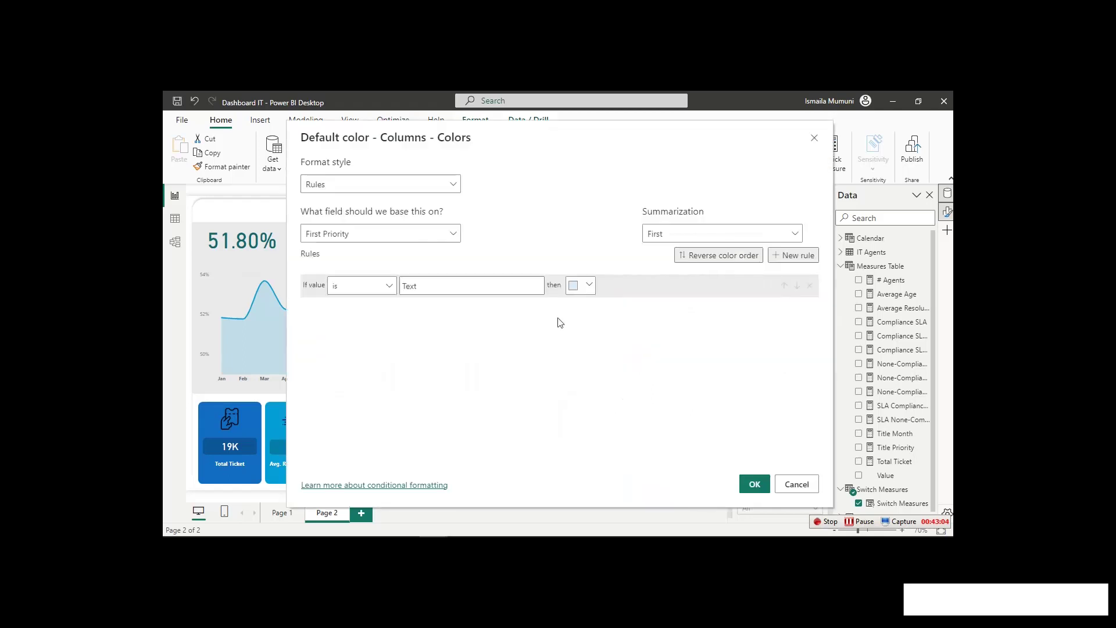
click(327, 186)
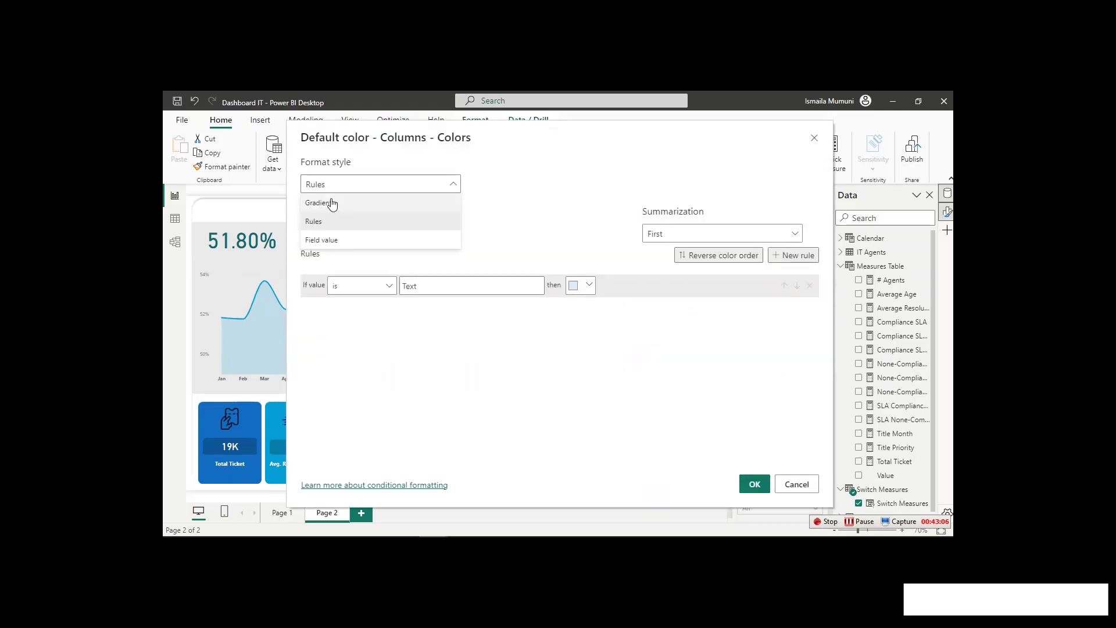
click(334, 200)
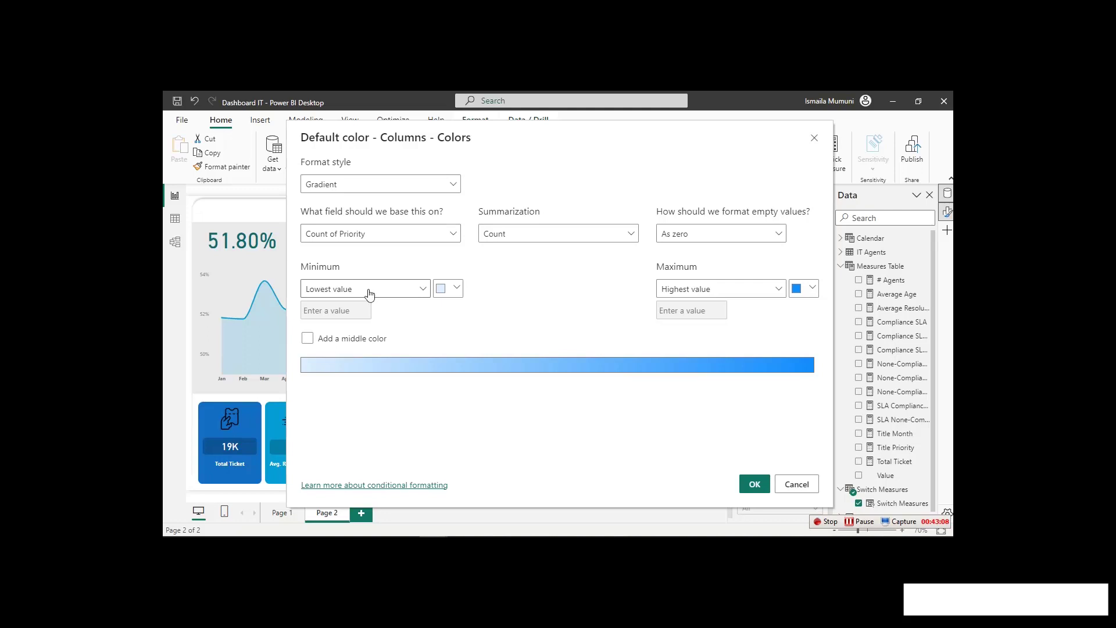
click(352, 236)
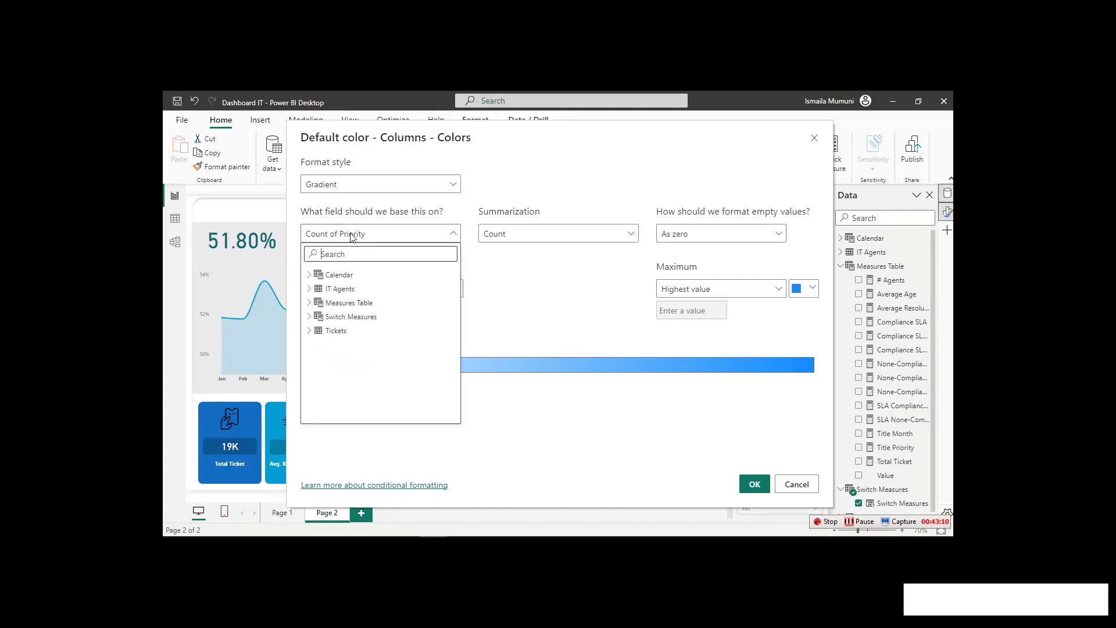
click(317, 317)
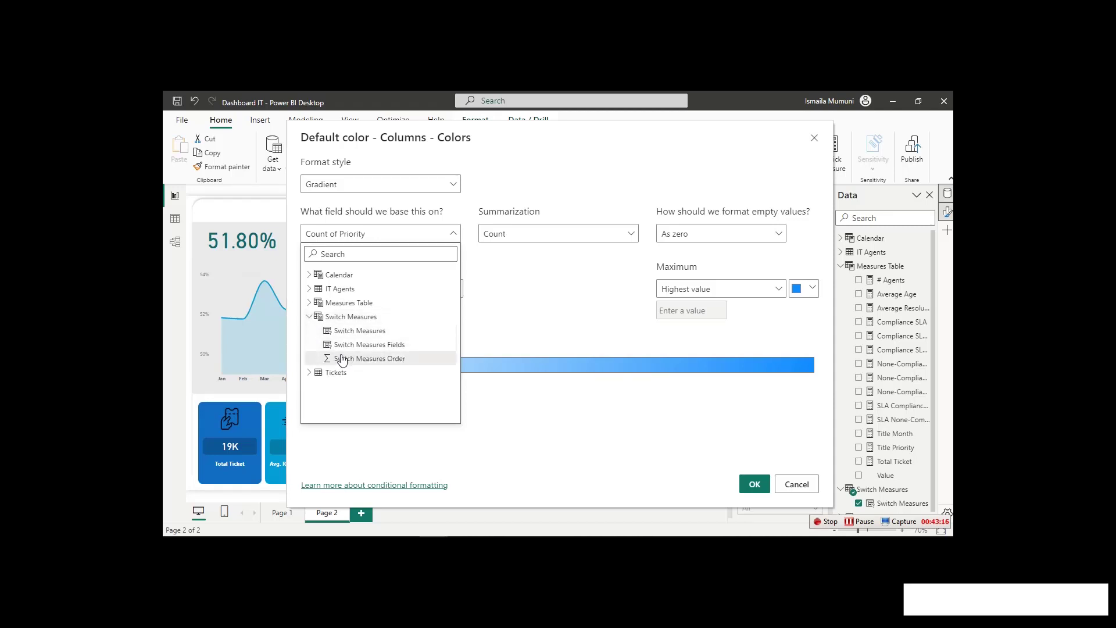
click(488, 316)
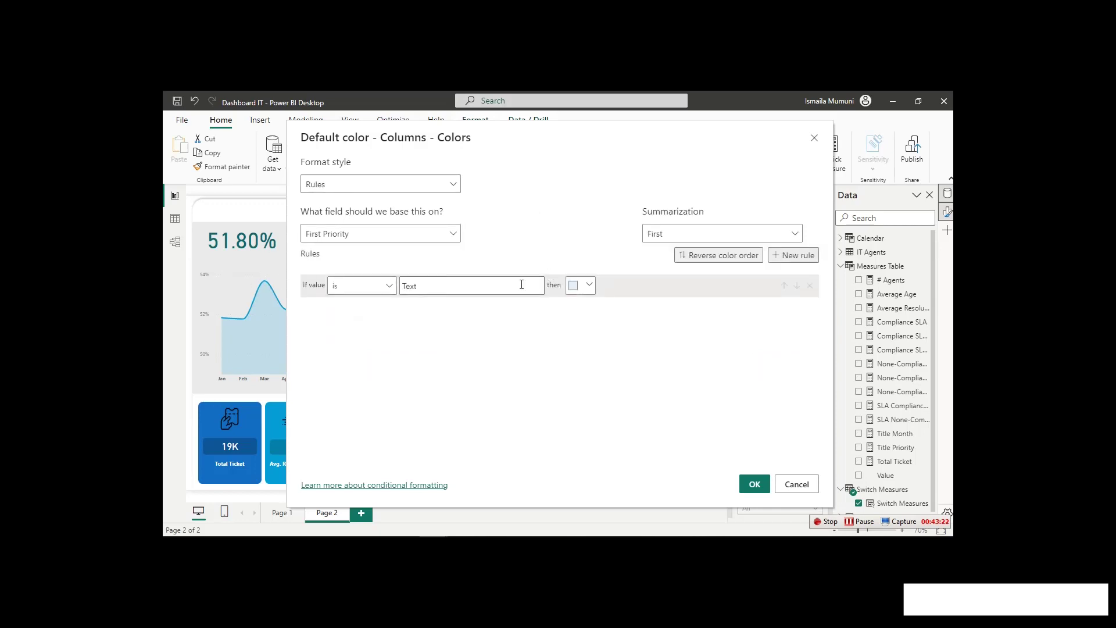
click(798, 477)
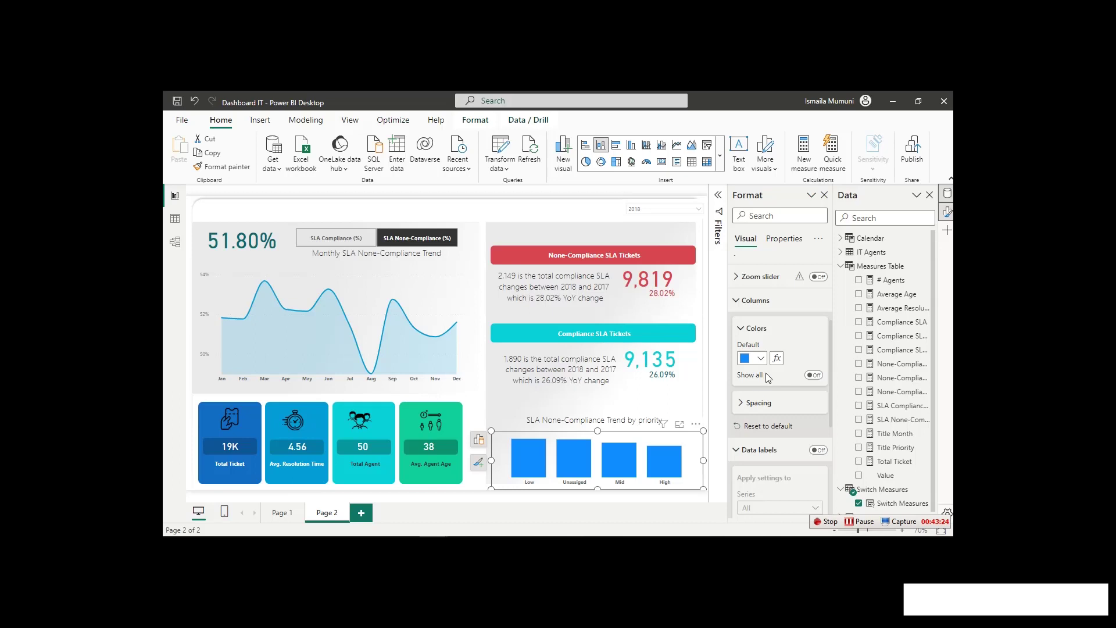
click(760, 359)
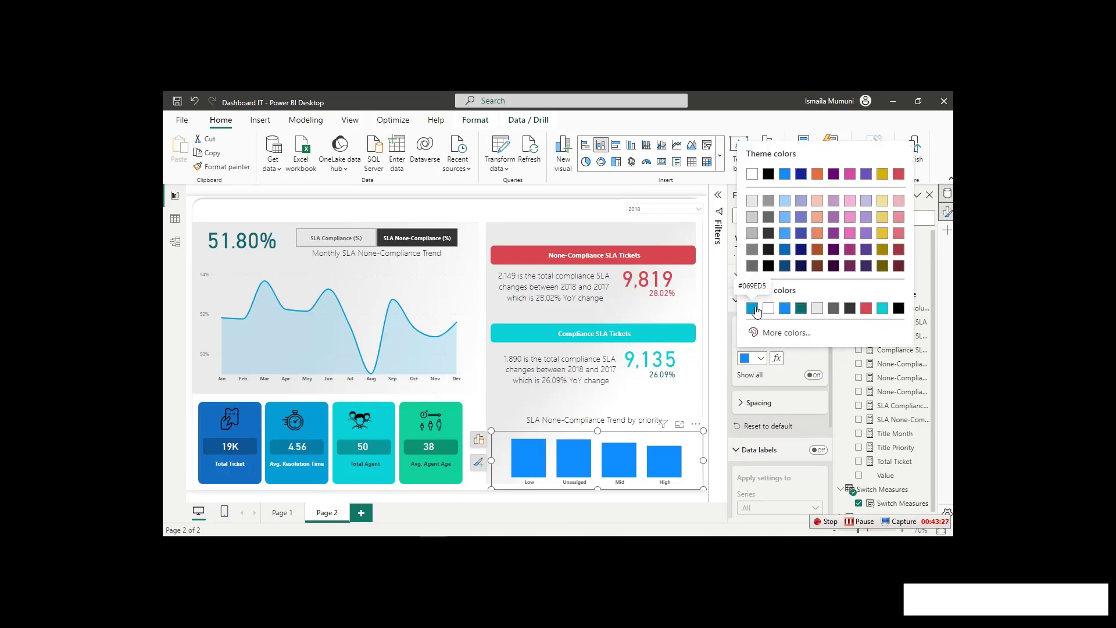
click(757, 312)
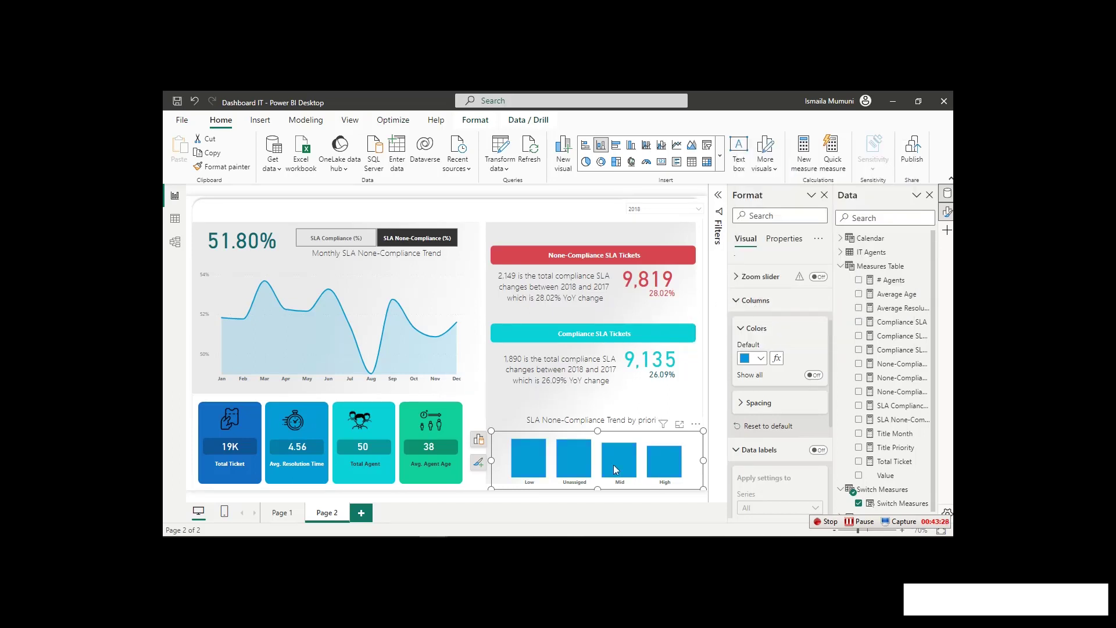
Turn on percentage data labels for the priority bar chart's columns, then go to Page 1.
click(499, 218)
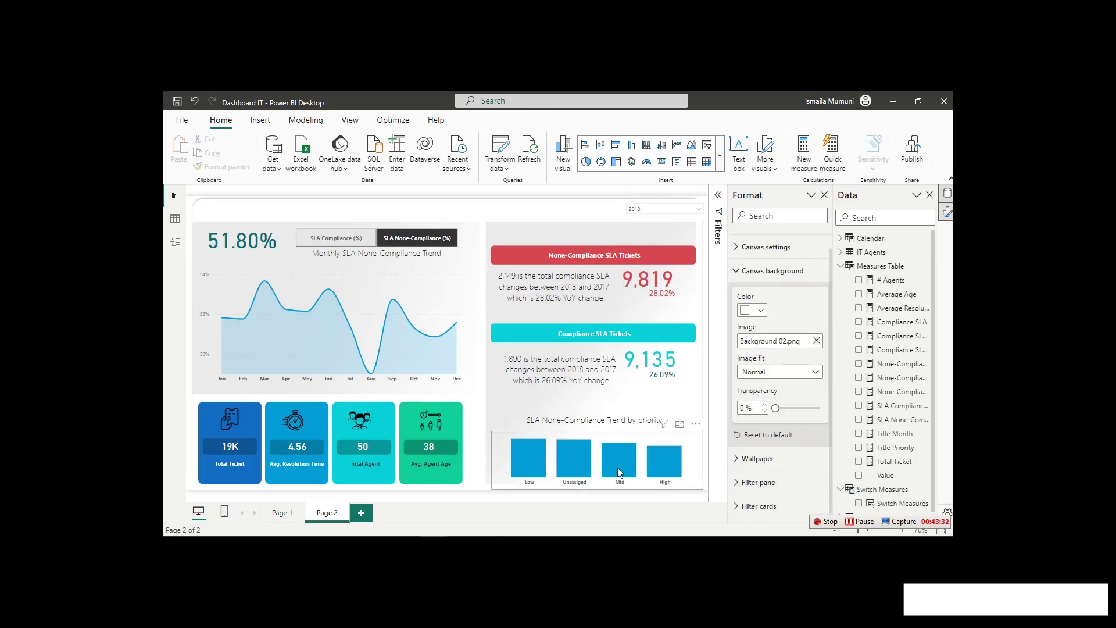
click(611, 437)
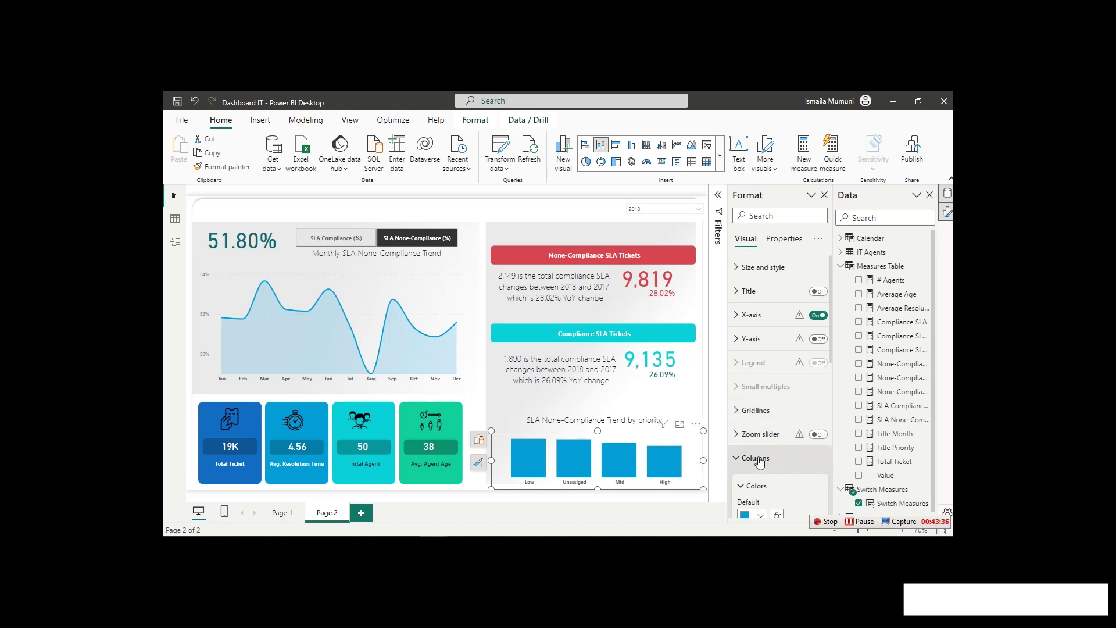
click(757, 458)
click(773, 481)
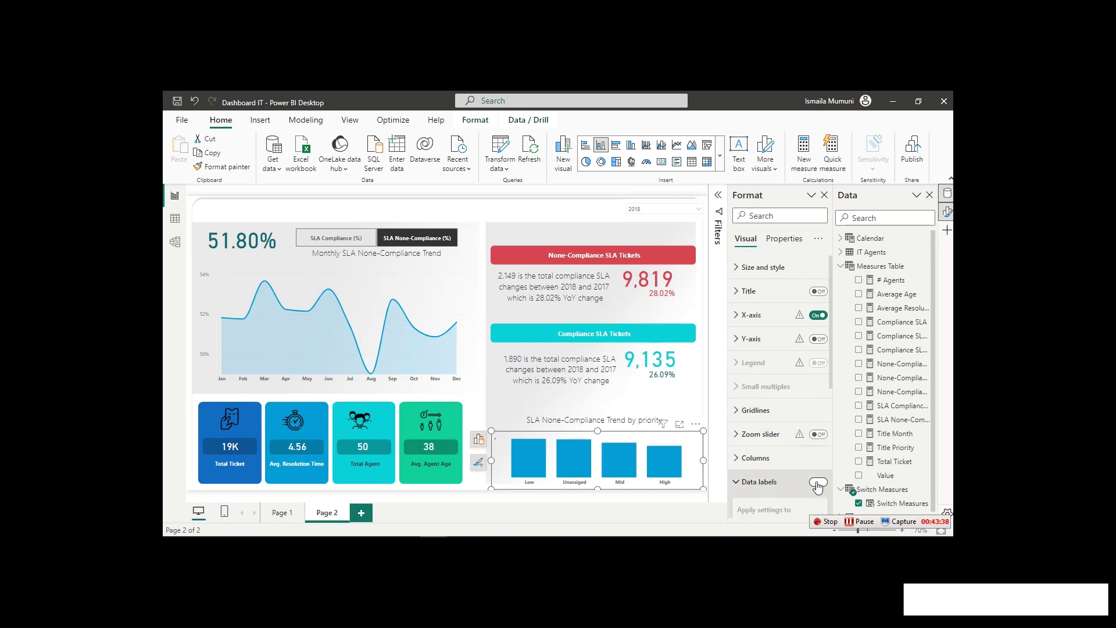
click(818, 483)
scroll(802, 459, down, 3)
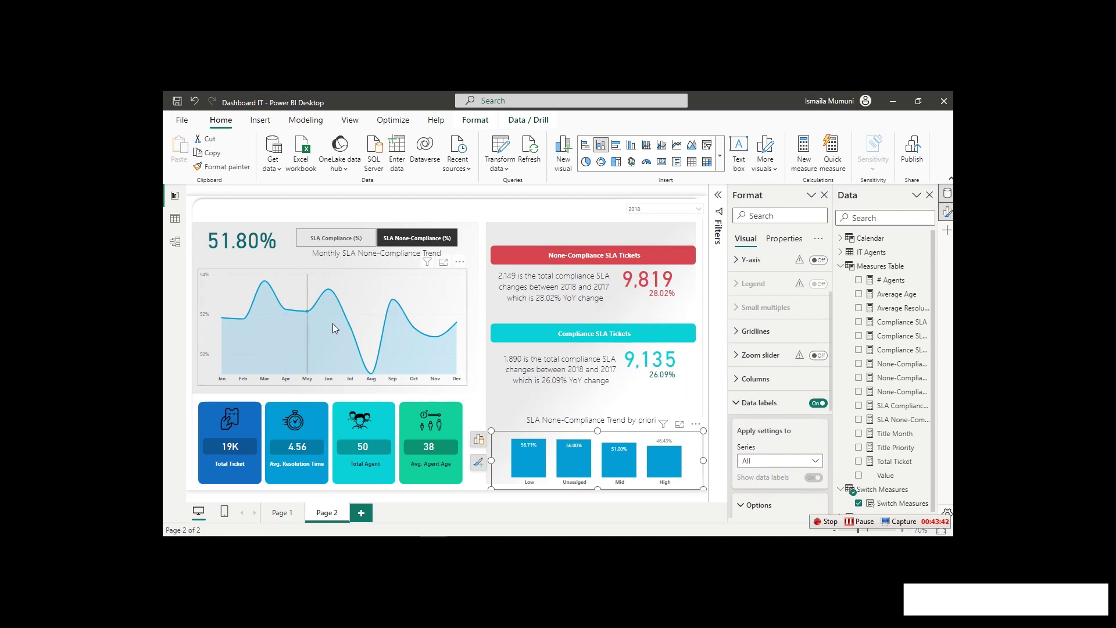
mouse_move(288, 308)
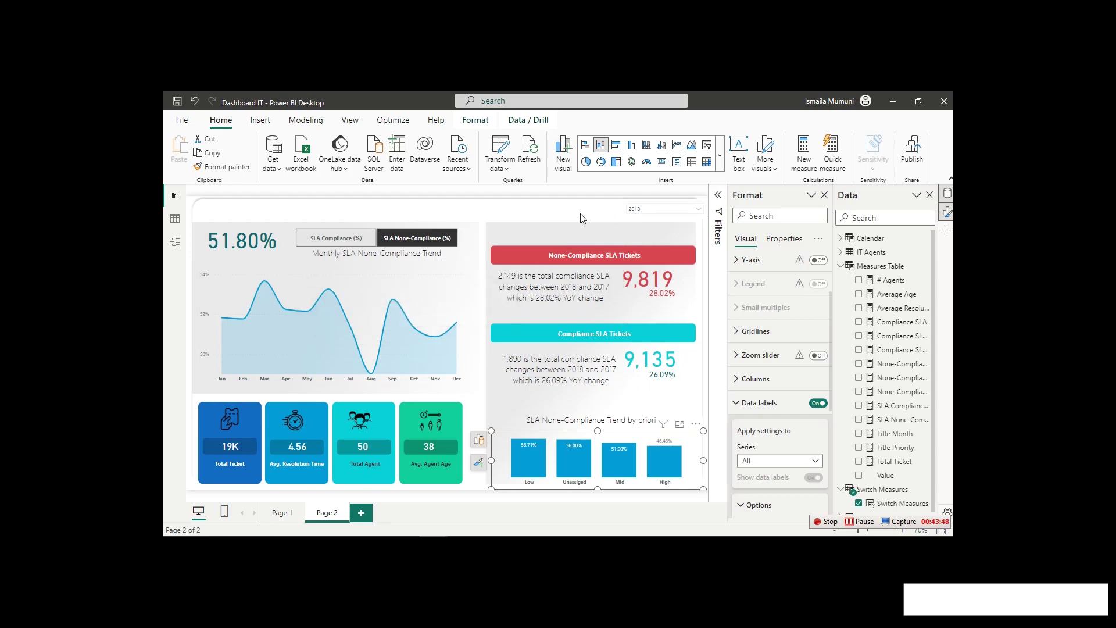
click(276, 514)
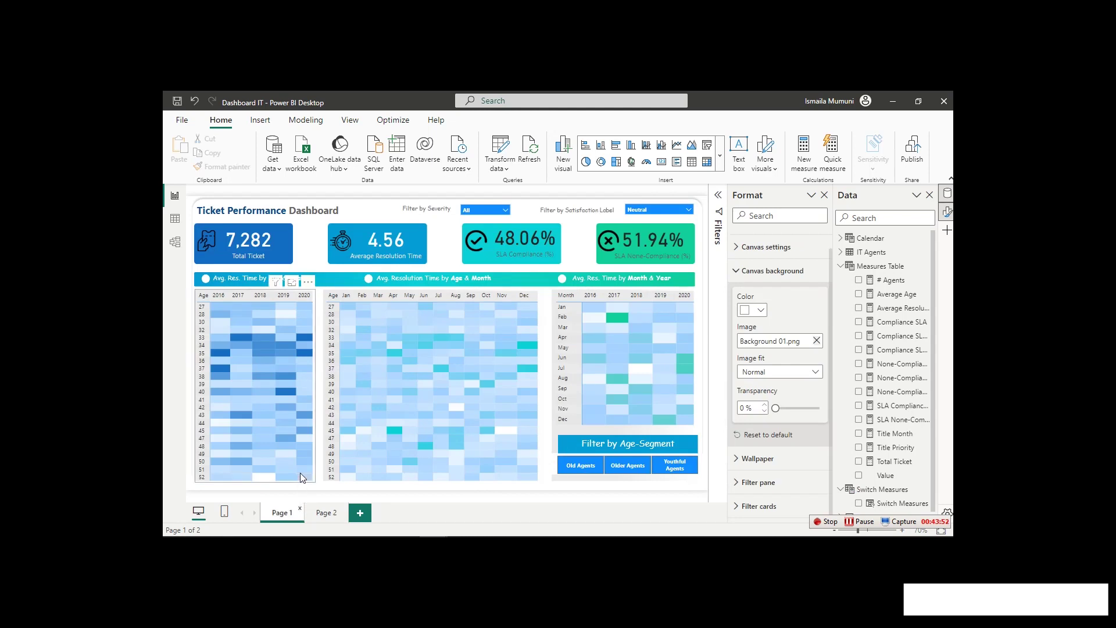
Select the dashboard title, Filter by Severity label, Satisfaction Label text and Neutral slicer on Page 1.
click(307, 224)
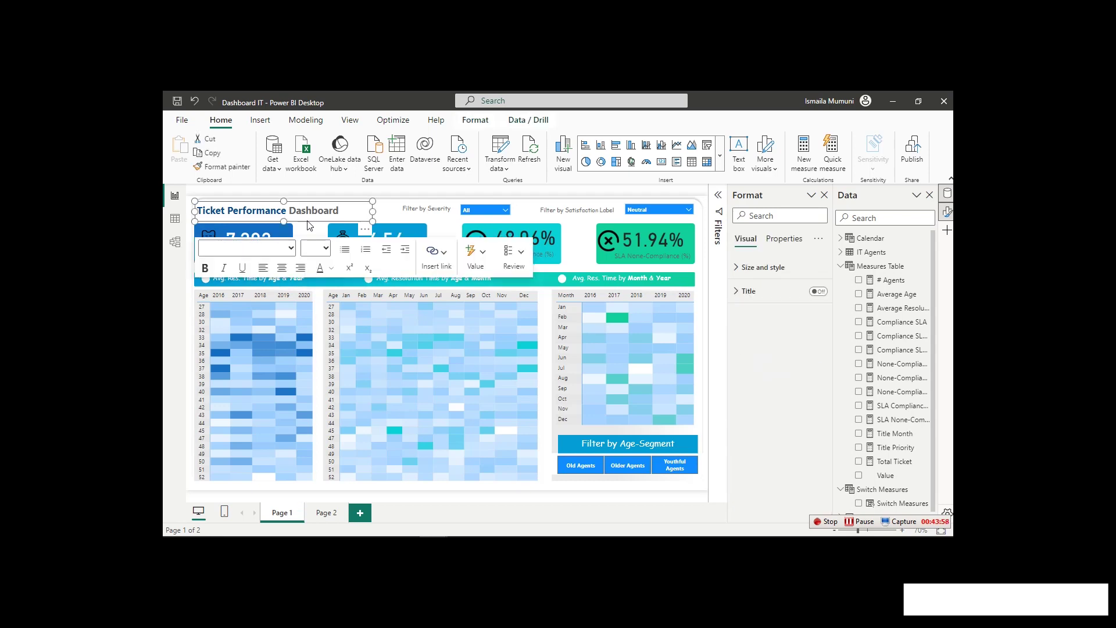
ctrl+click(407, 215)
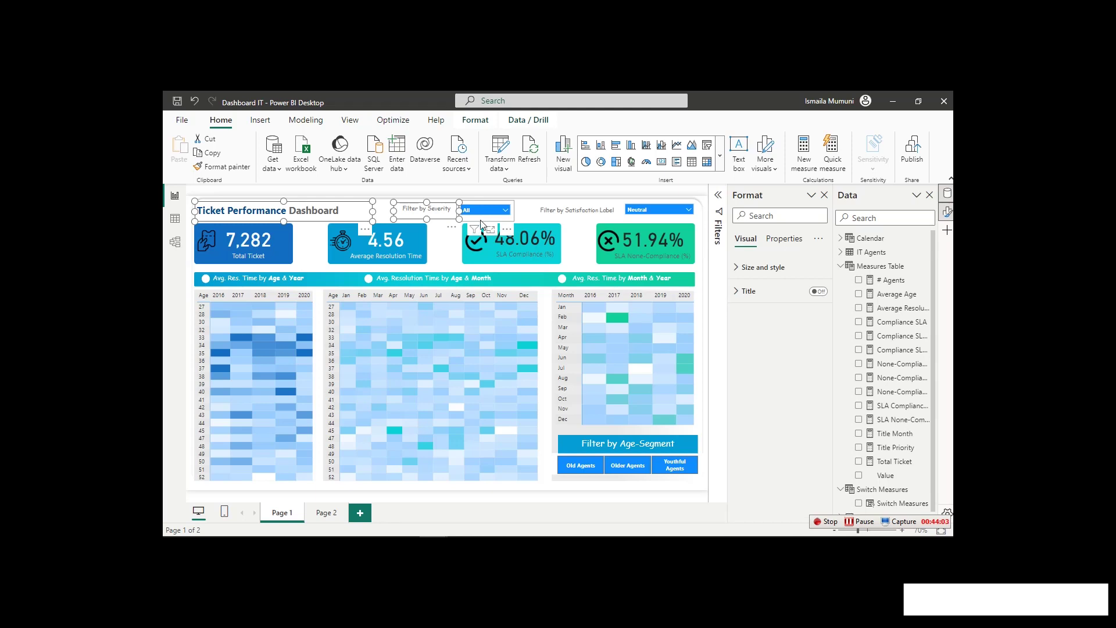
ctrl+click(574, 216)
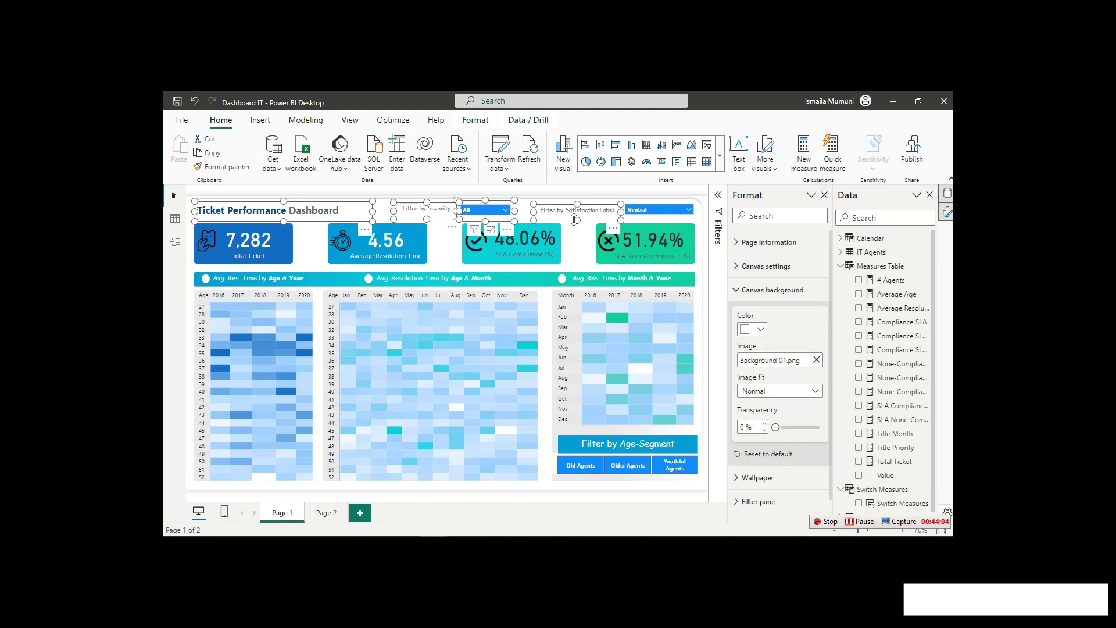
ctrl+click(657, 219)
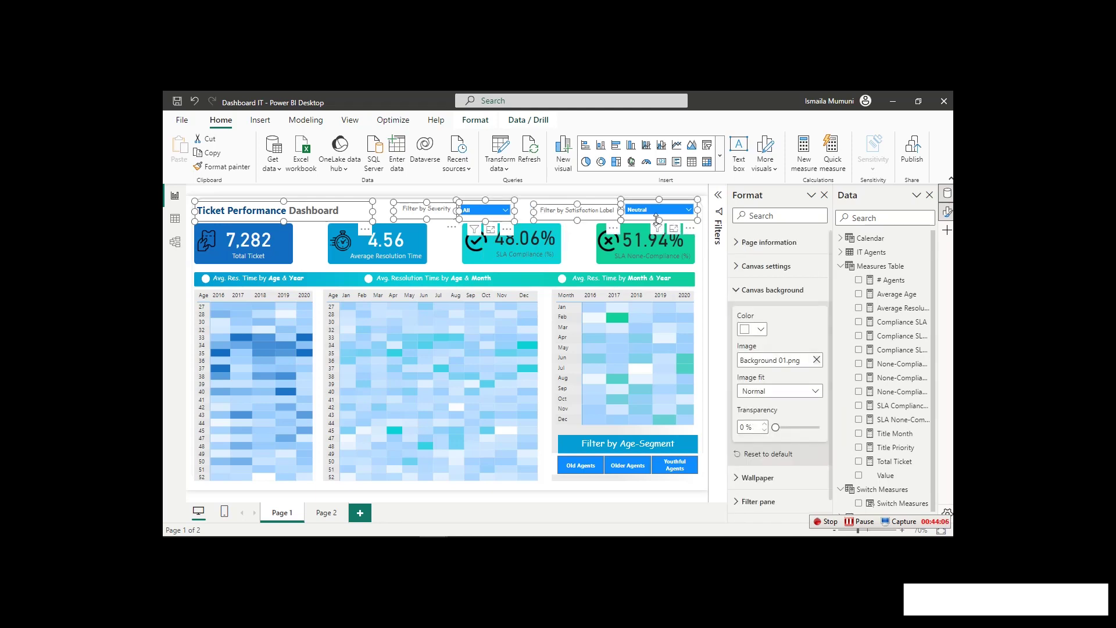
Delete the 2018 year slicer from Page 2 so all years show.
click(325, 512)
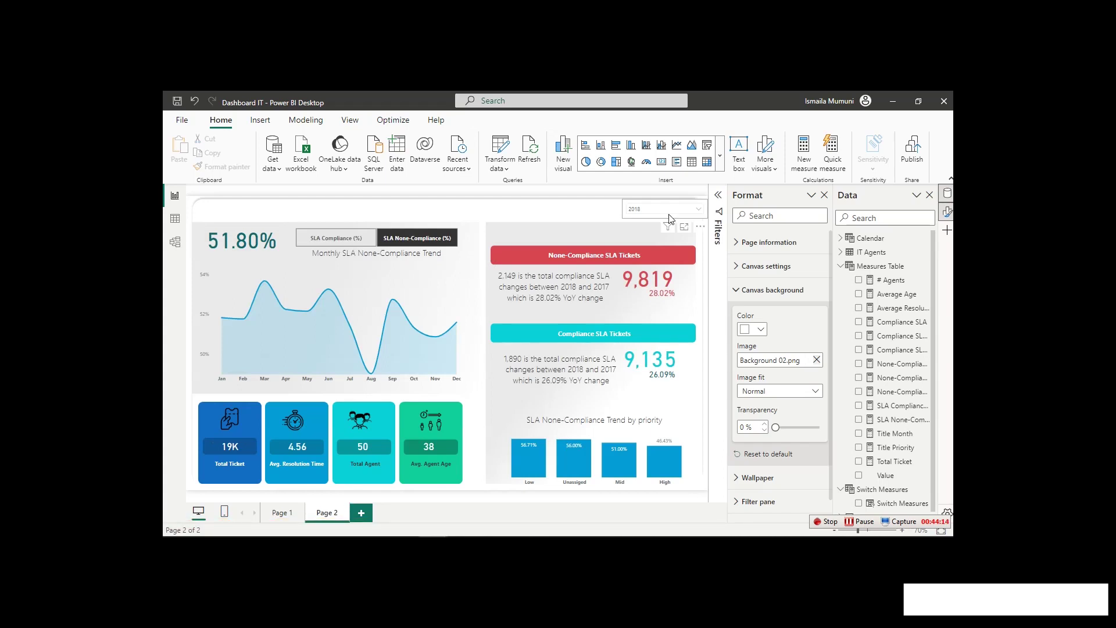
click(669, 219)
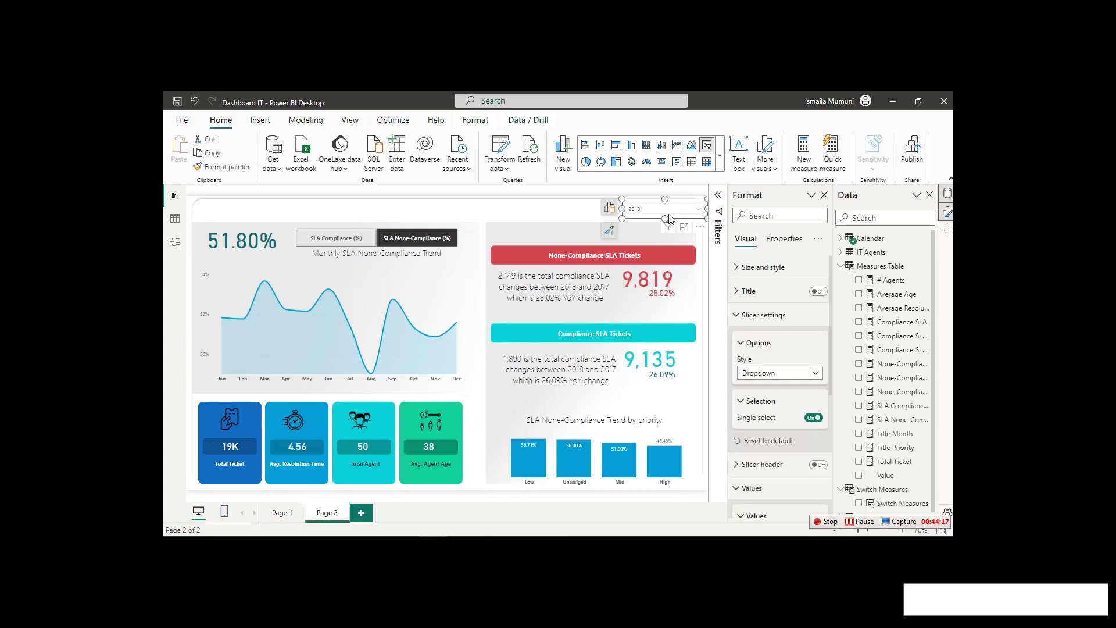
key(Delete)
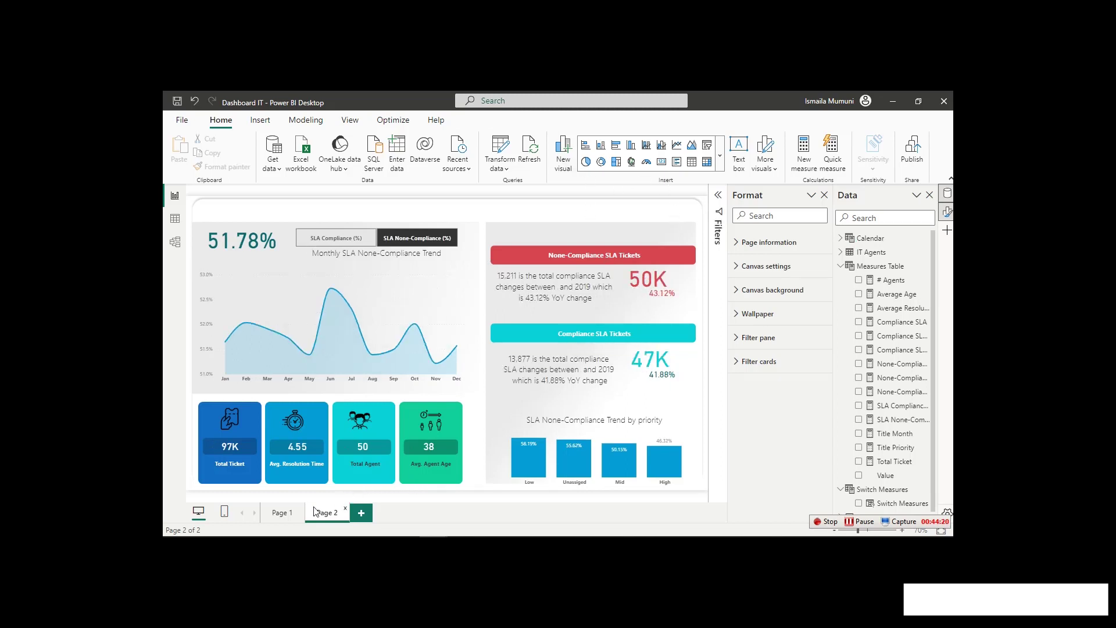
click(283, 513)
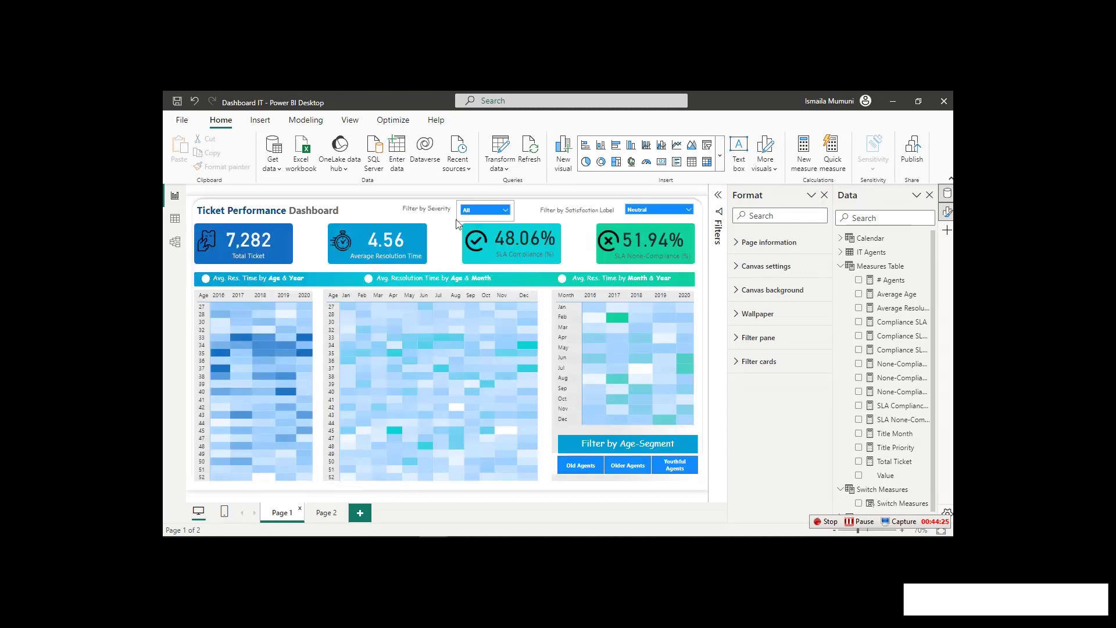
Copy Page 1's dashboard title, severity label and slicer, and satisfaction label and slicer.
click(277, 221)
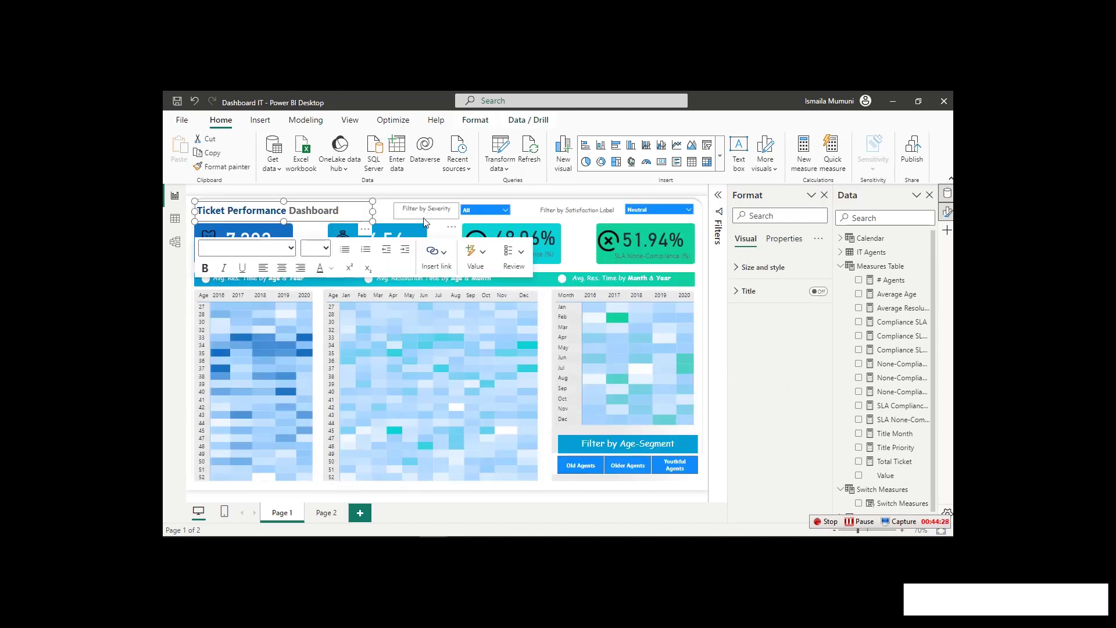
ctrl+click(453, 219)
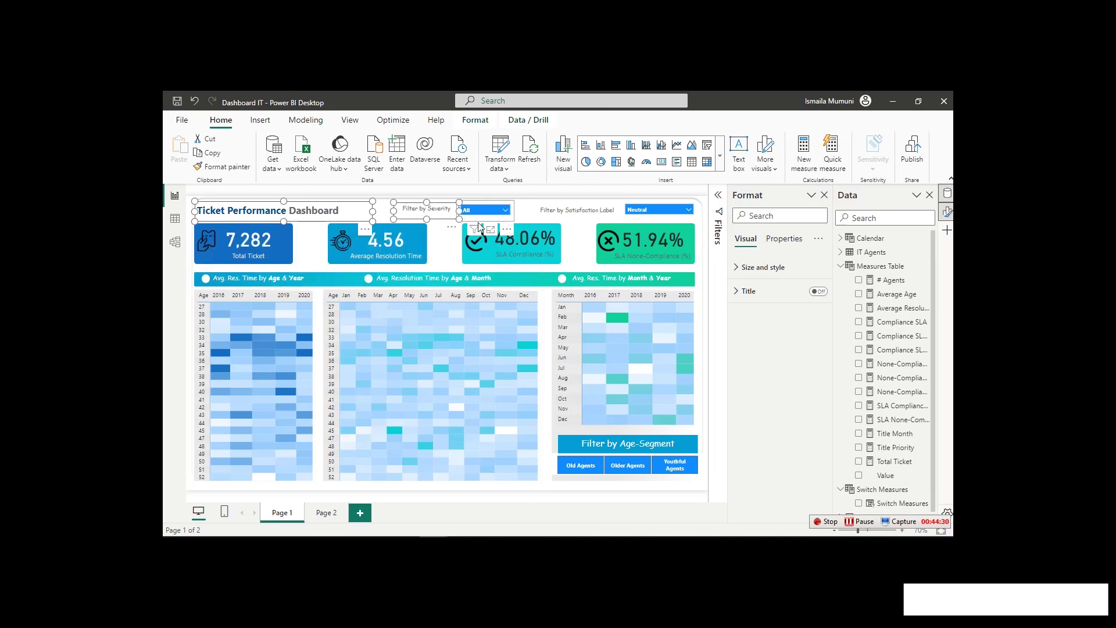
ctrl+click(482, 224)
ctrl+click(582, 218)
ctrl+click(650, 219)
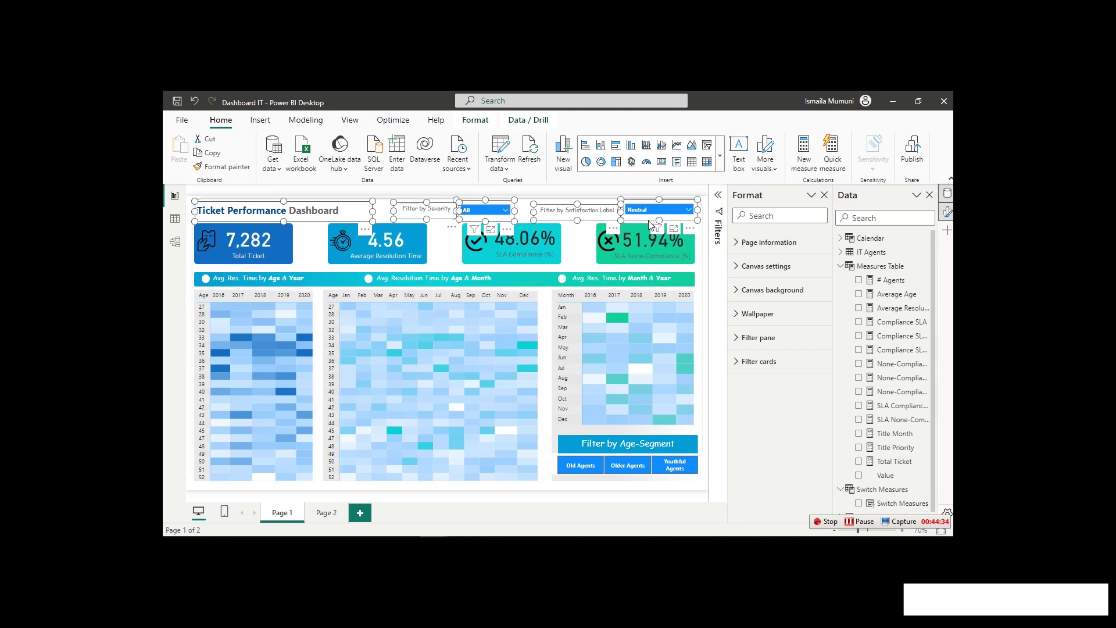
key(ctrl+c)
Paste the header items onto Page 2 without syncing them to Page 1.
click(323, 514)
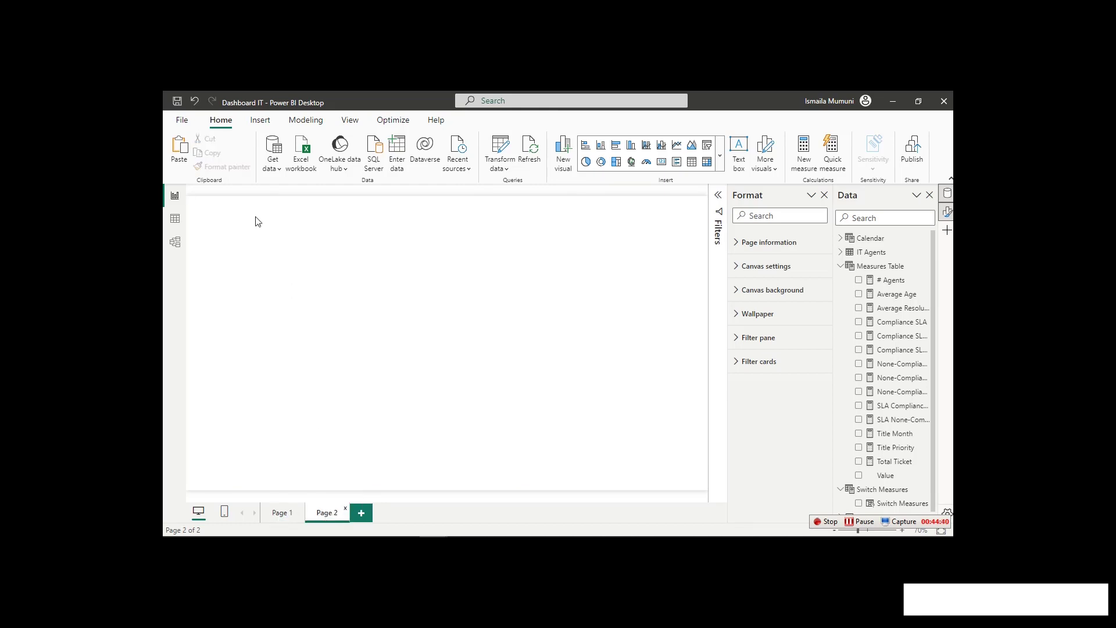
click(179, 148)
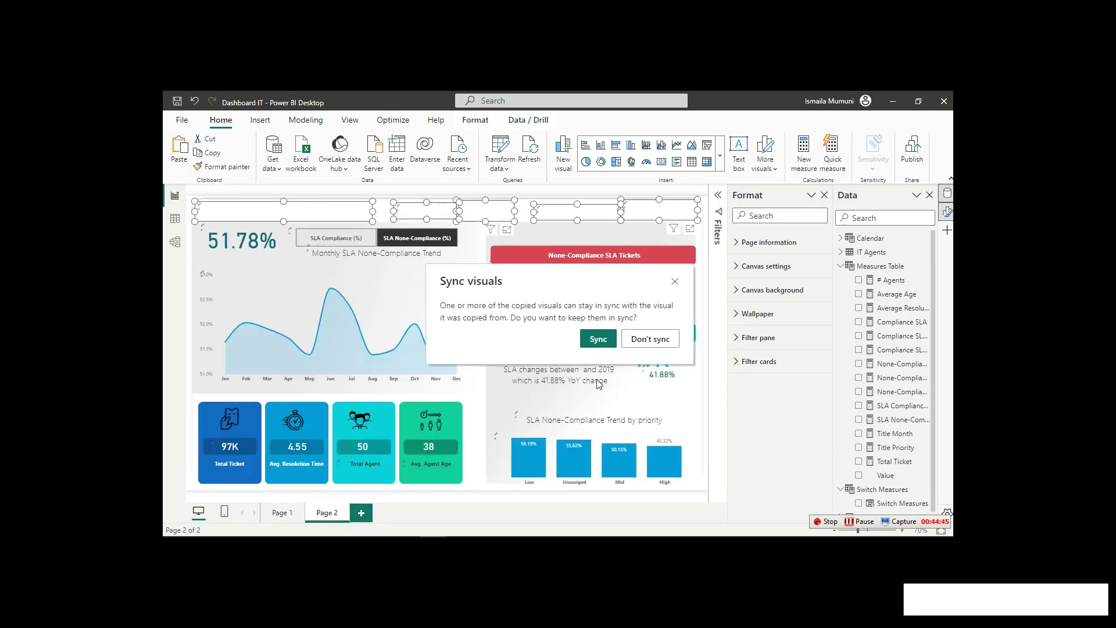
click(650, 341)
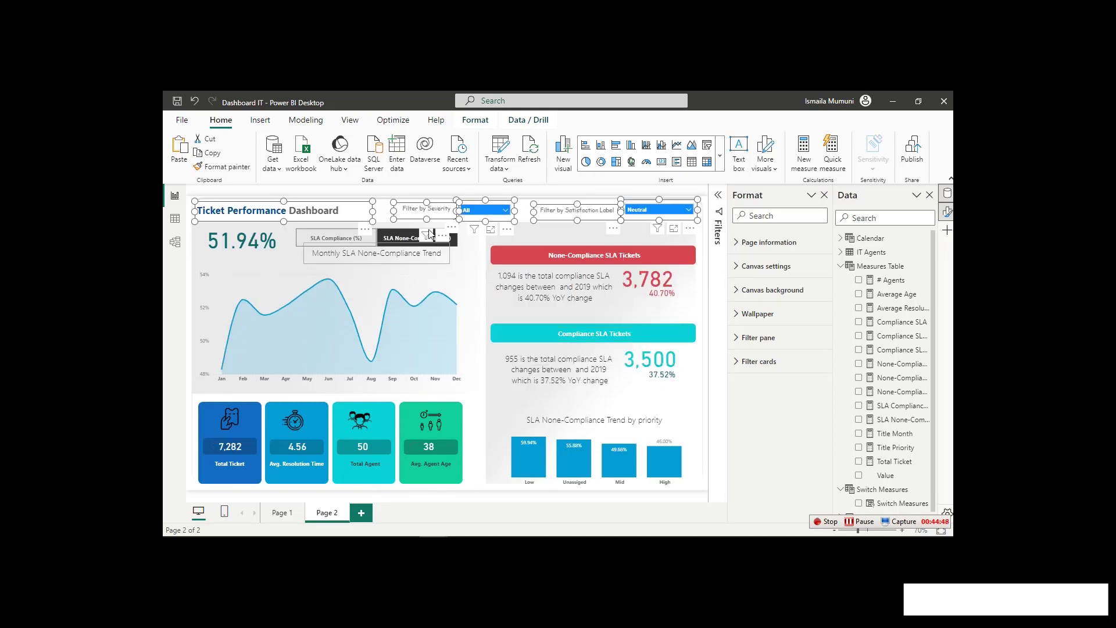
click(380, 212)
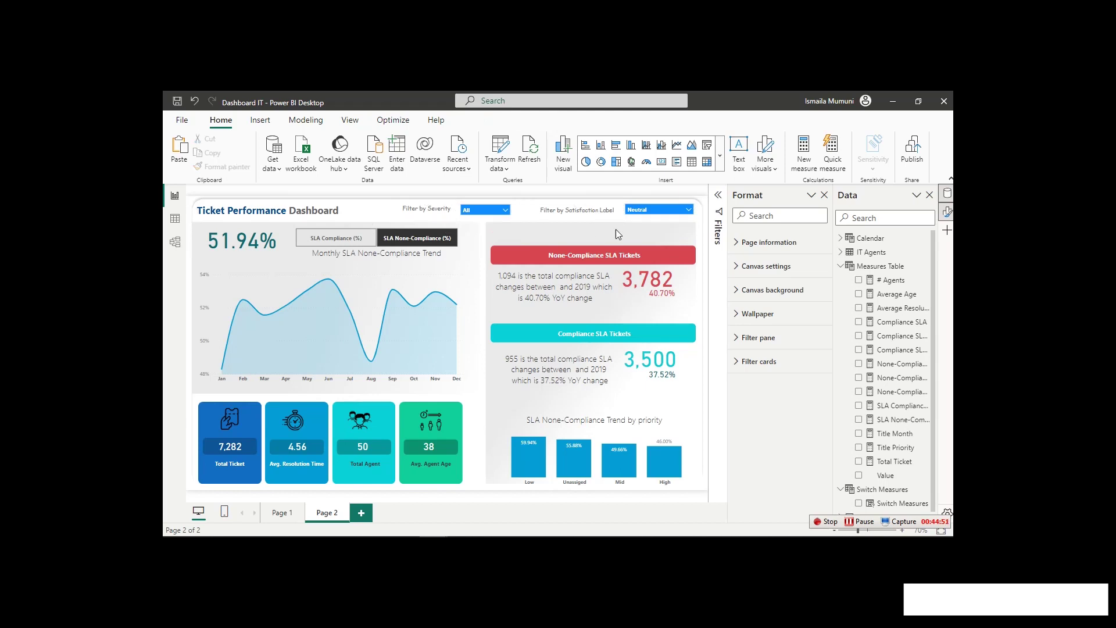
Replace the Satisfaction Label slicer's field with the calendar Year.
click(671, 219)
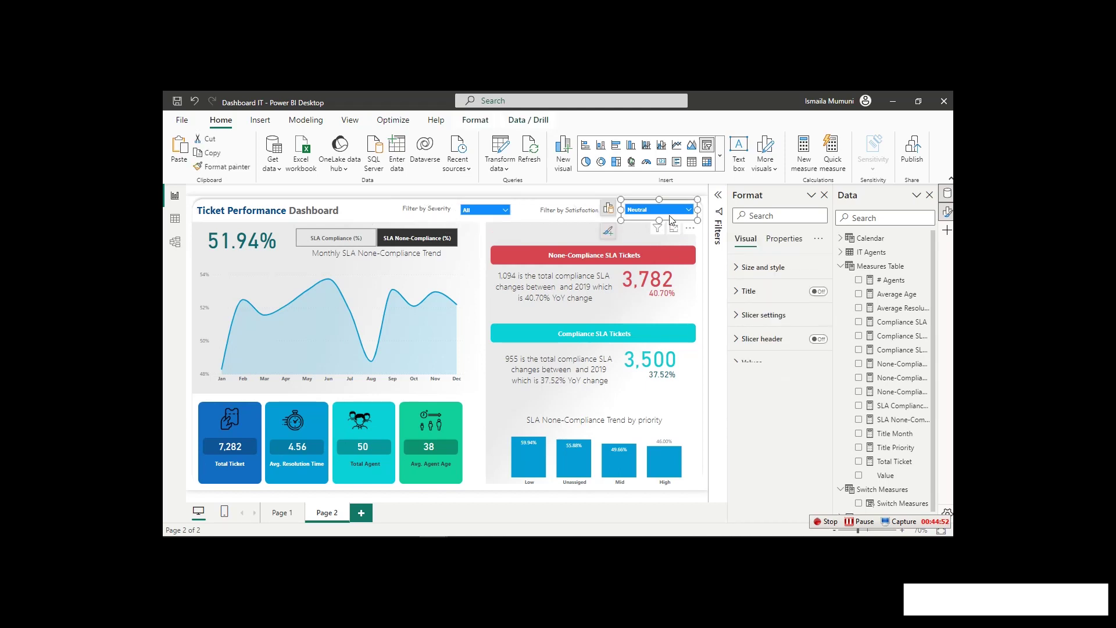
click(609, 208)
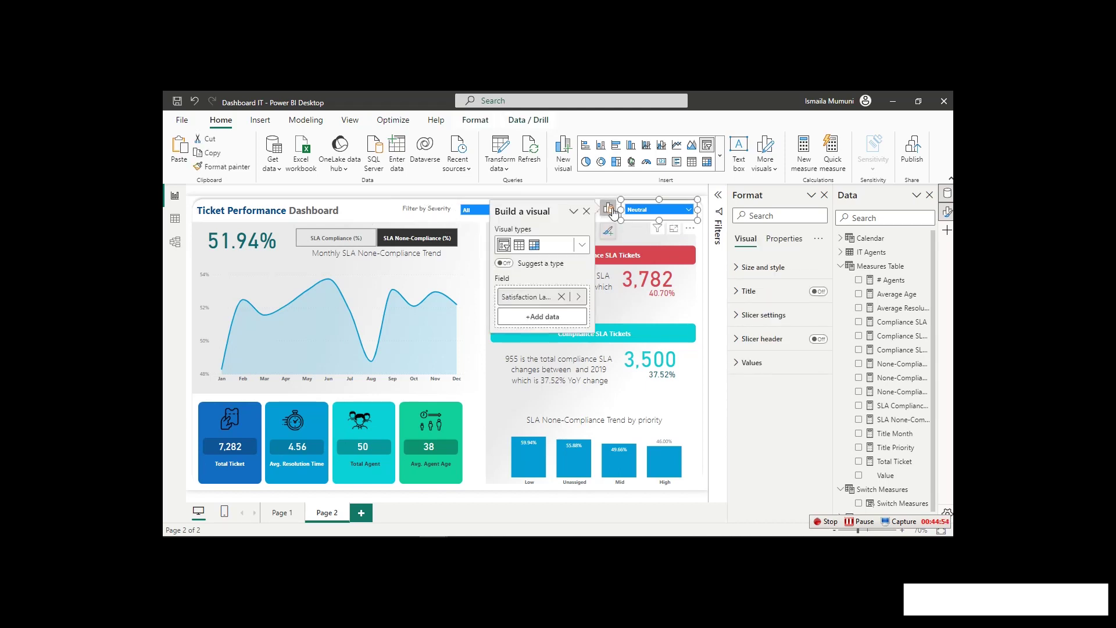
click(578, 297)
click(636, 299)
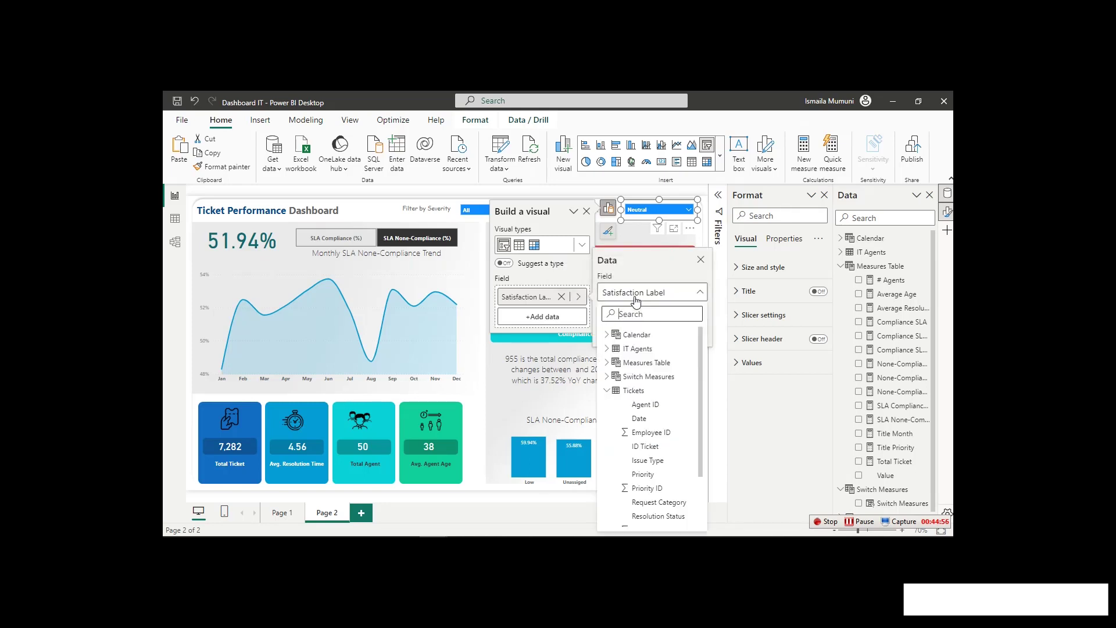
scroll(656, 378, down, 5)
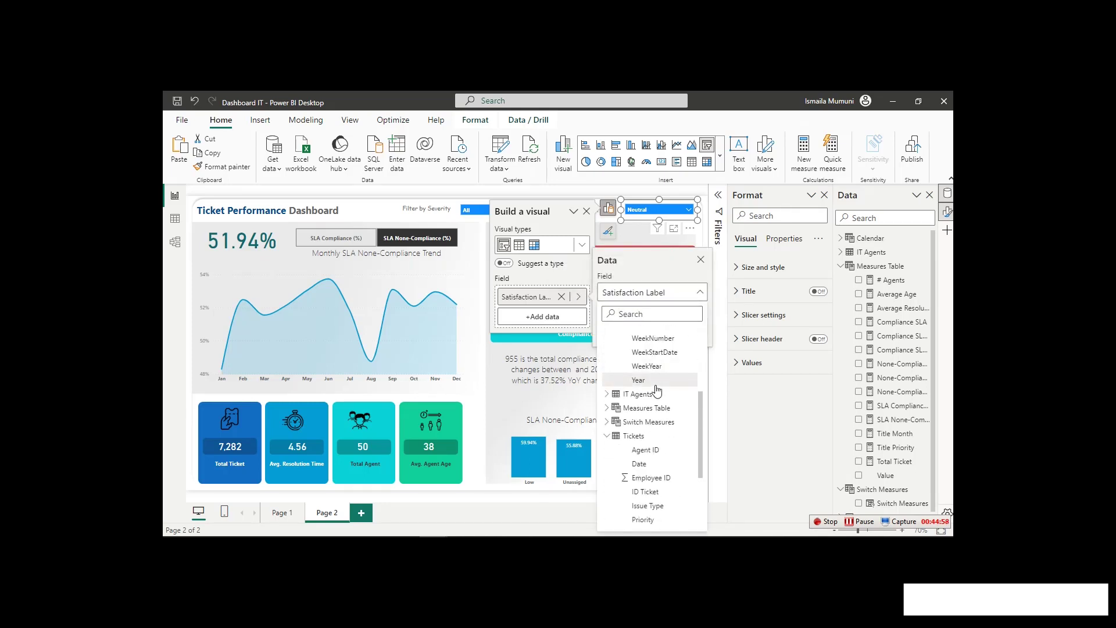
click(651, 381)
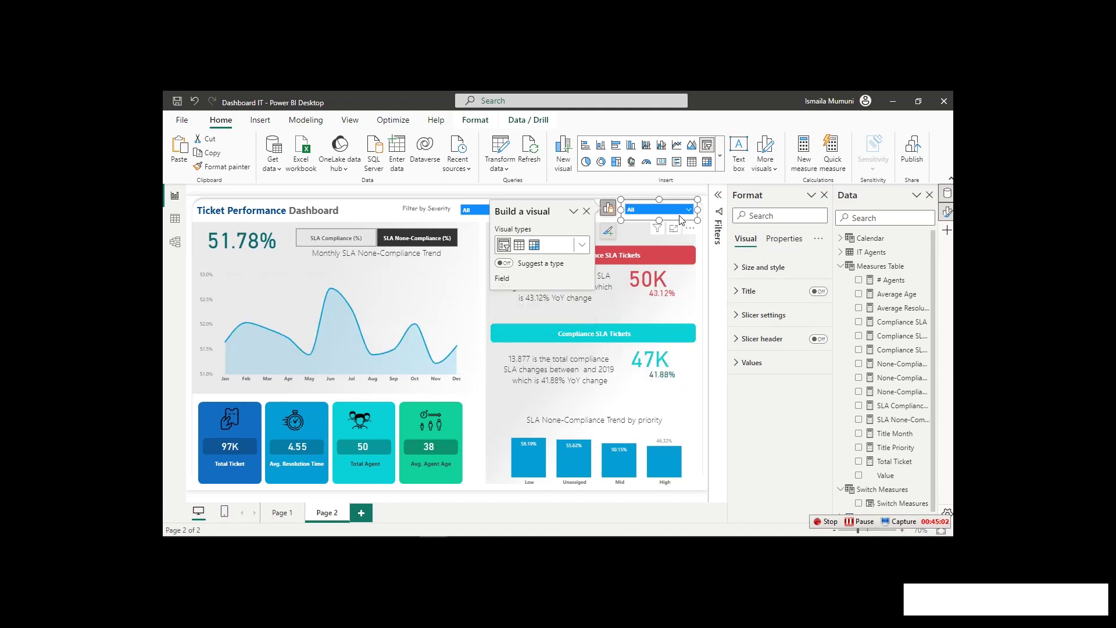
Make the Year slicer single-select, set to 2016.
click(755, 321)
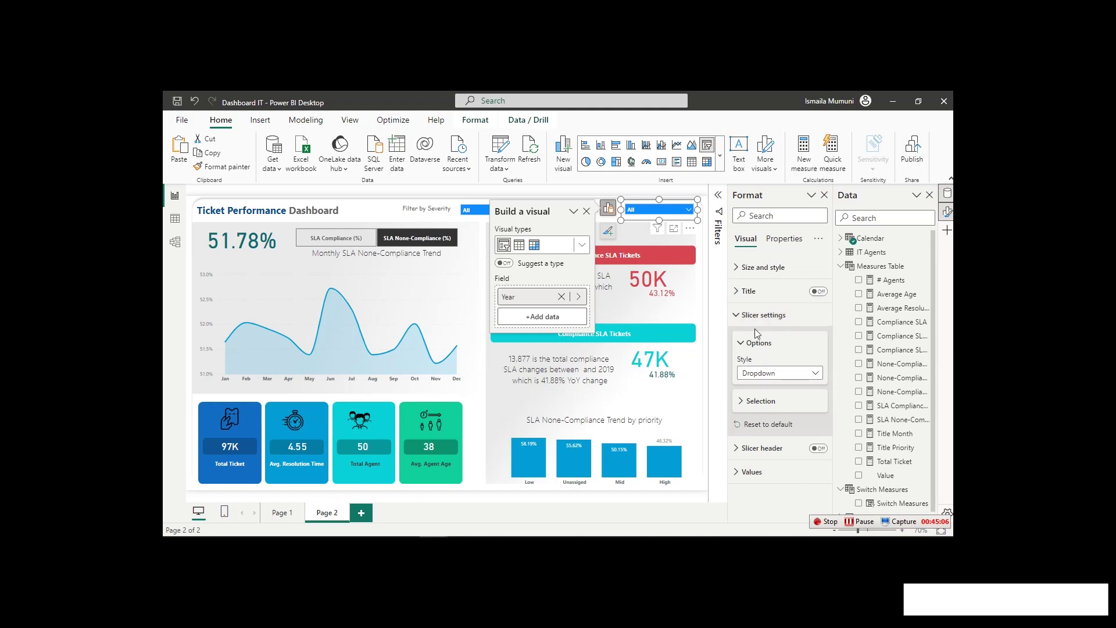
click(767, 405)
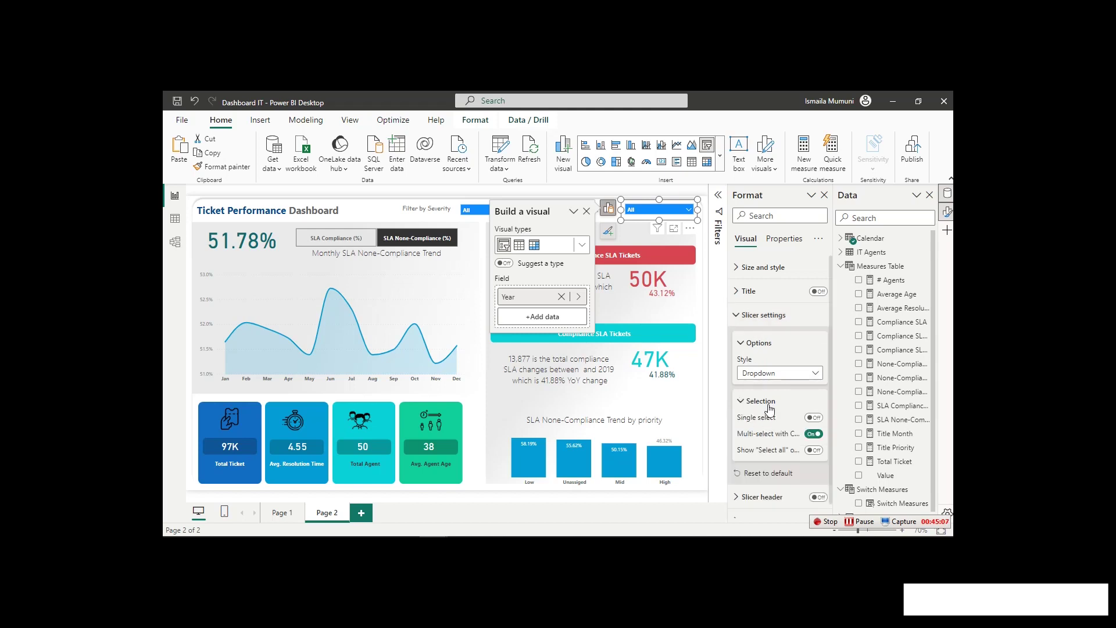
click(812, 418)
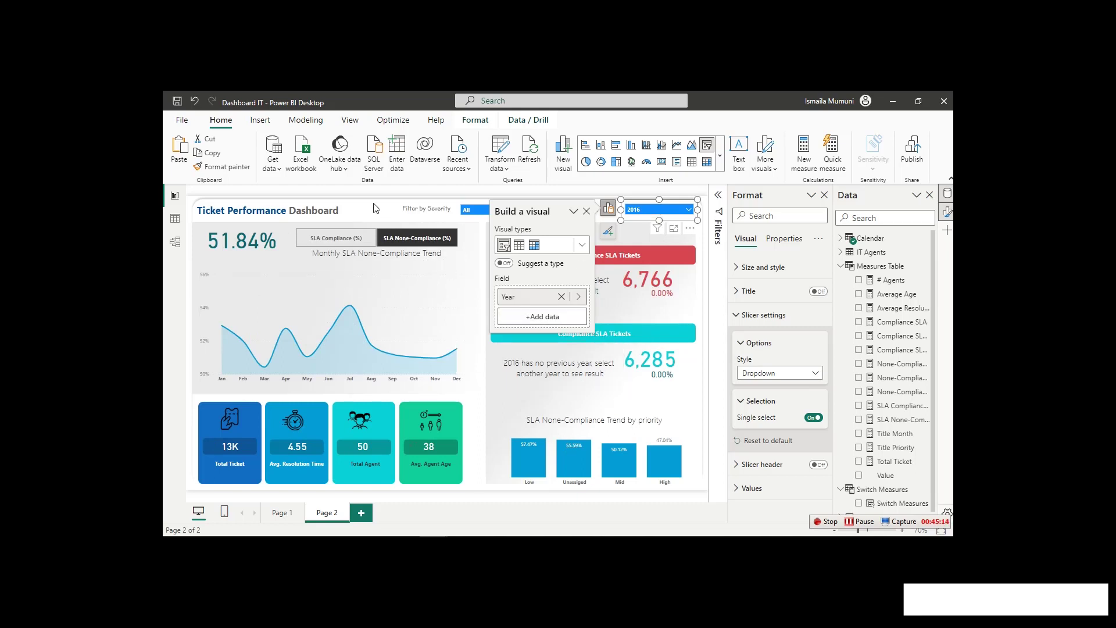
click(462, 220)
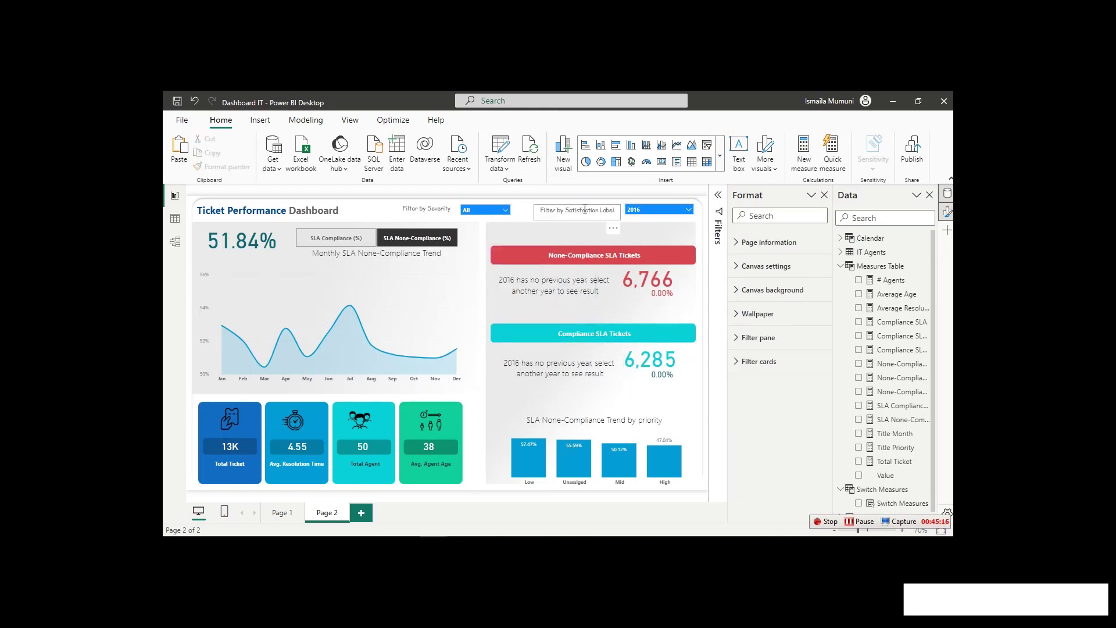
click(599, 209)
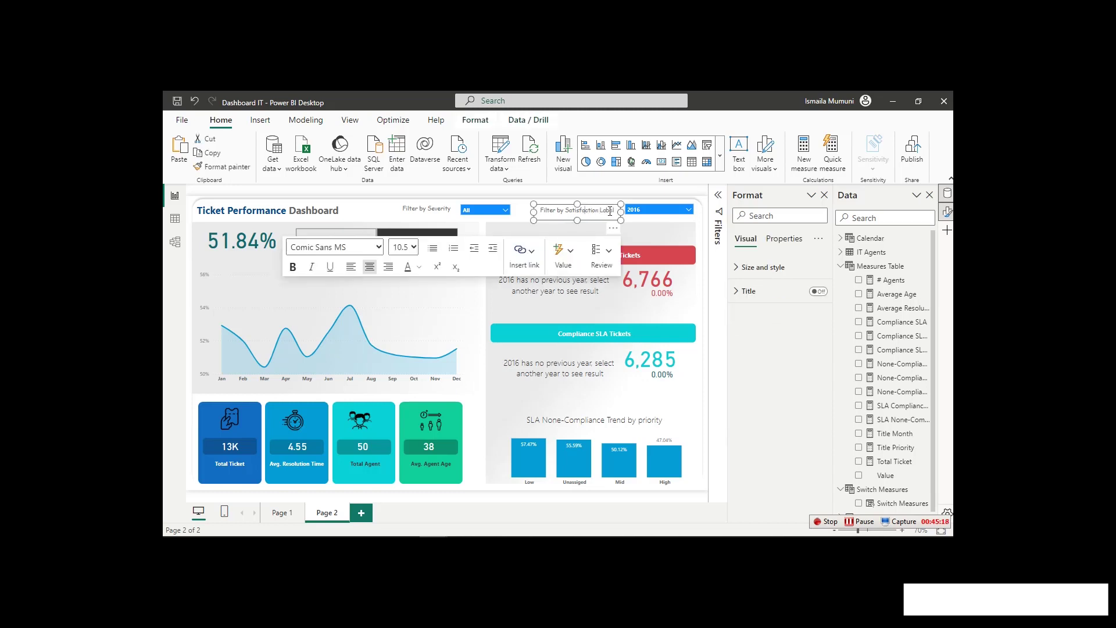
Change the slicer label text to 'Filter by Year' and narrow its text box.
drag(615, 210, 571, 213)
text(Year)
drag(534, 211, 568, 214)
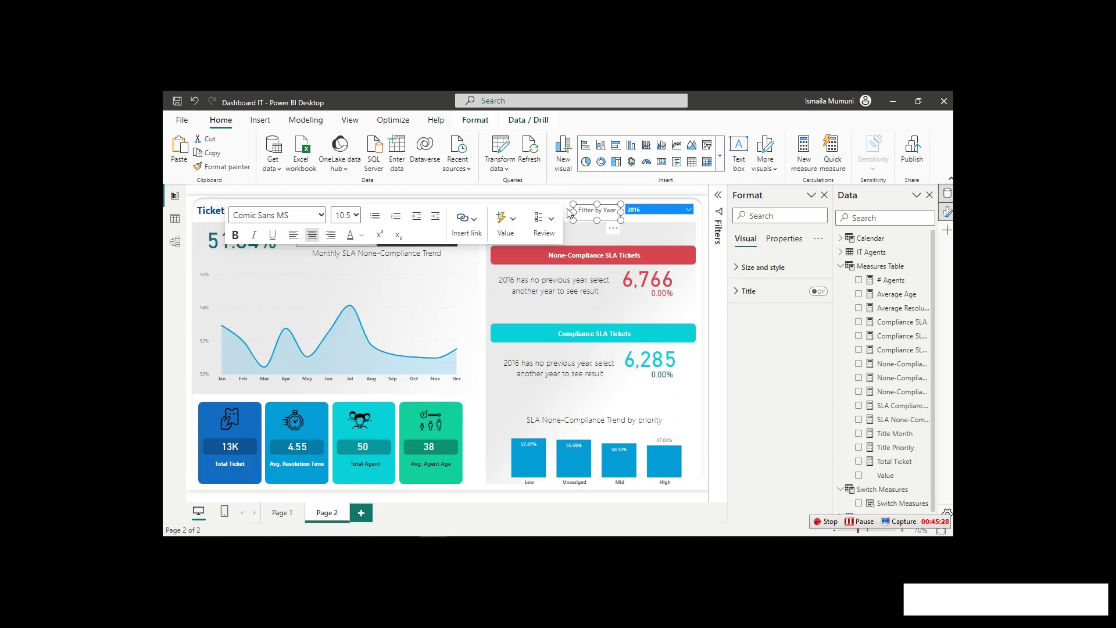
click(567, 214)
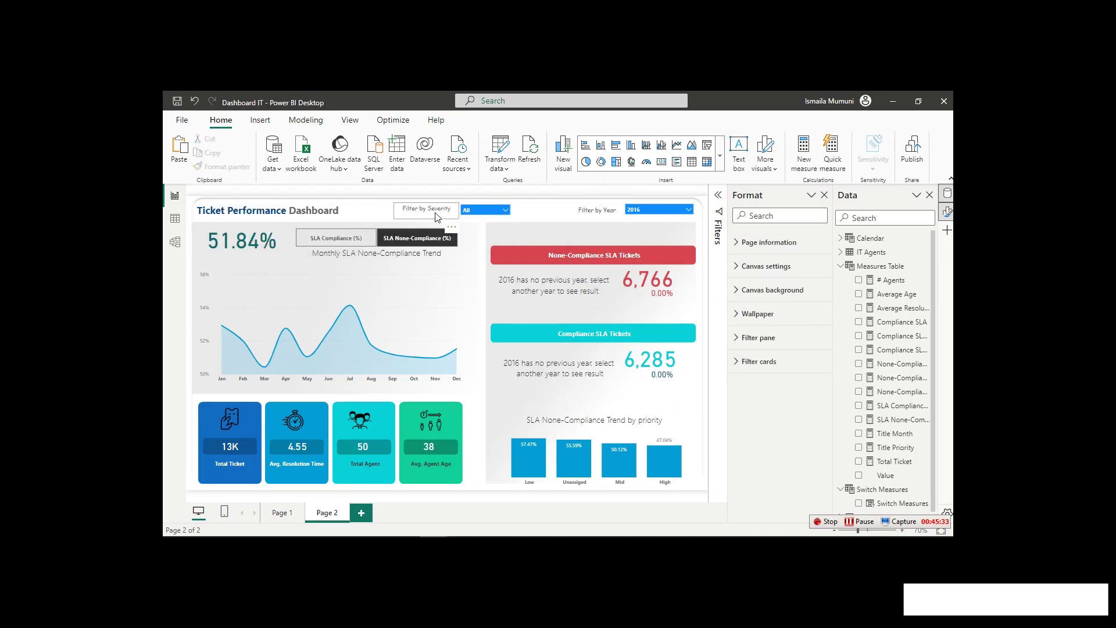
Move the Severity label and slicer together further right alongside the year filter.
click(480, 209)
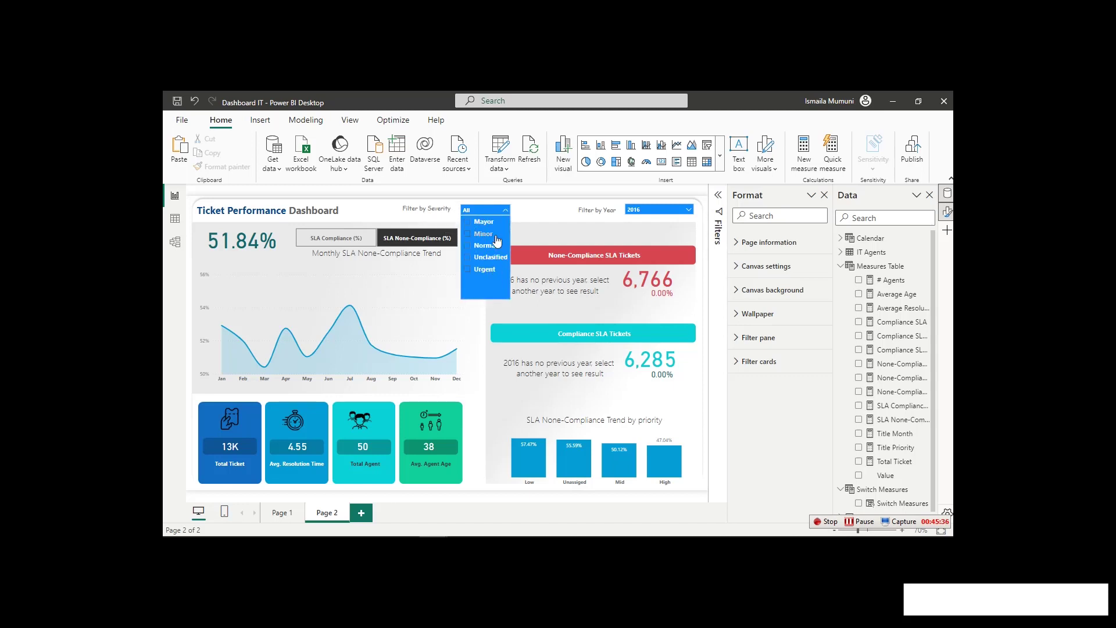
click(535, 218)
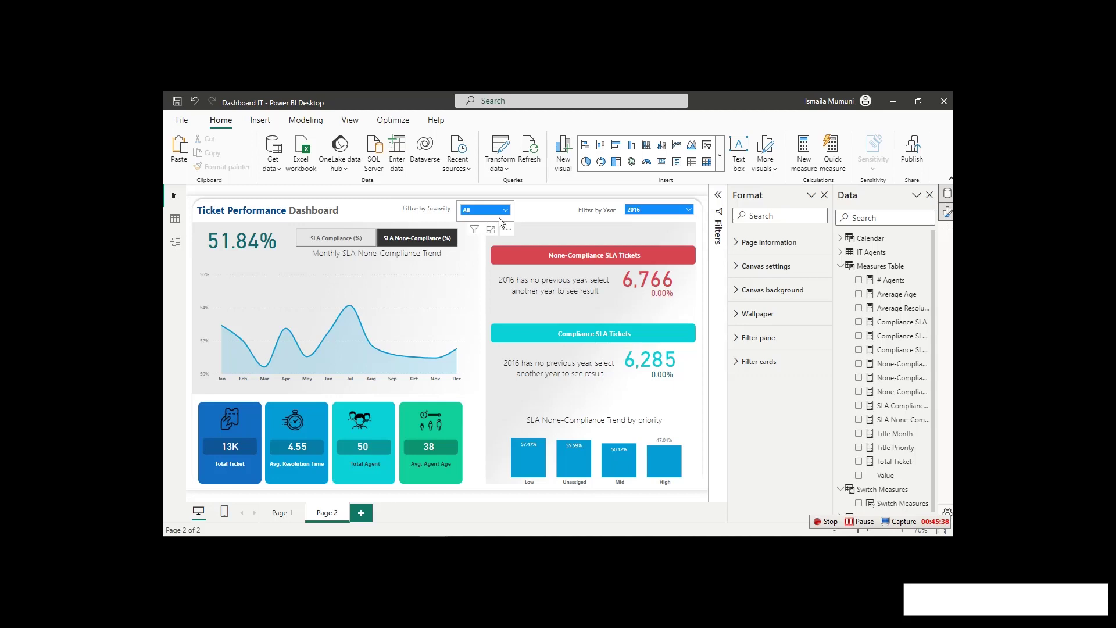
click(441, 218)
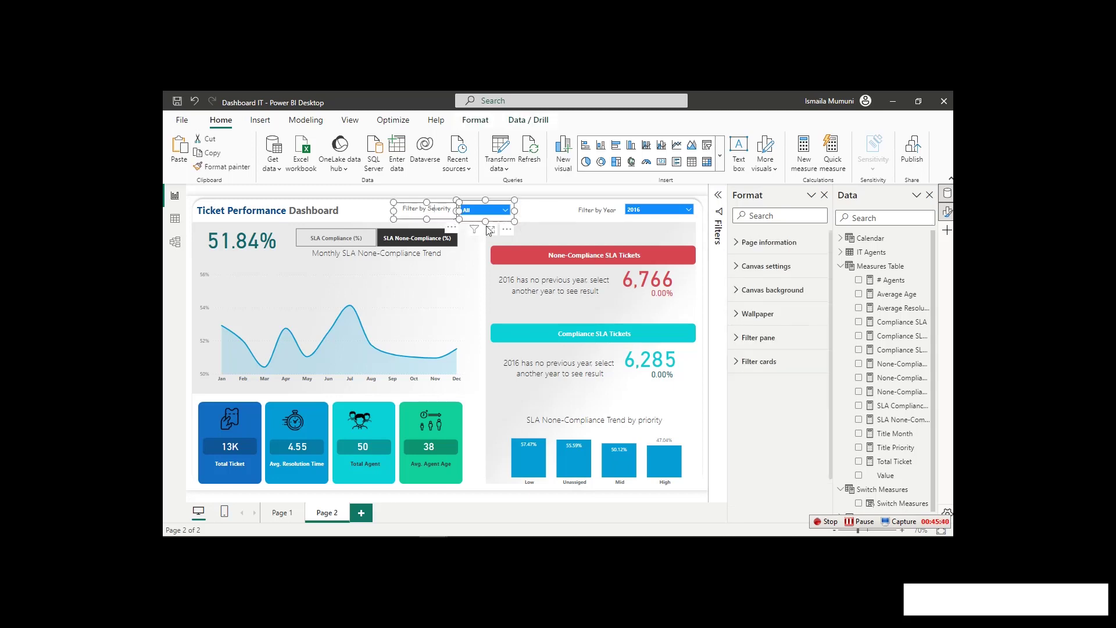
drag(504, 228, 549, 229)
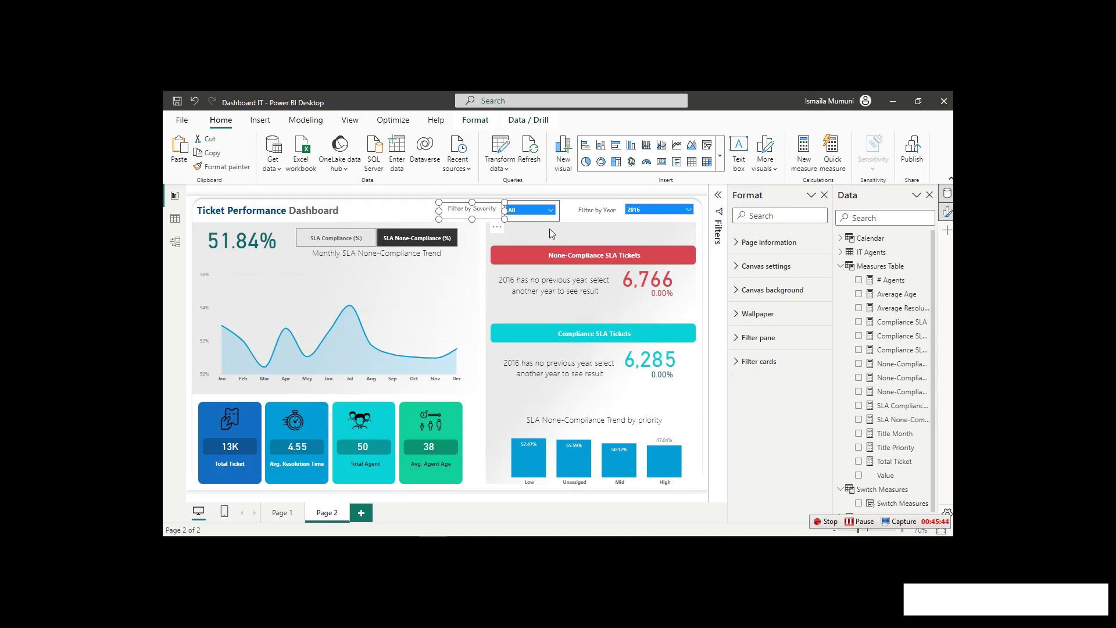
click(392, 213)
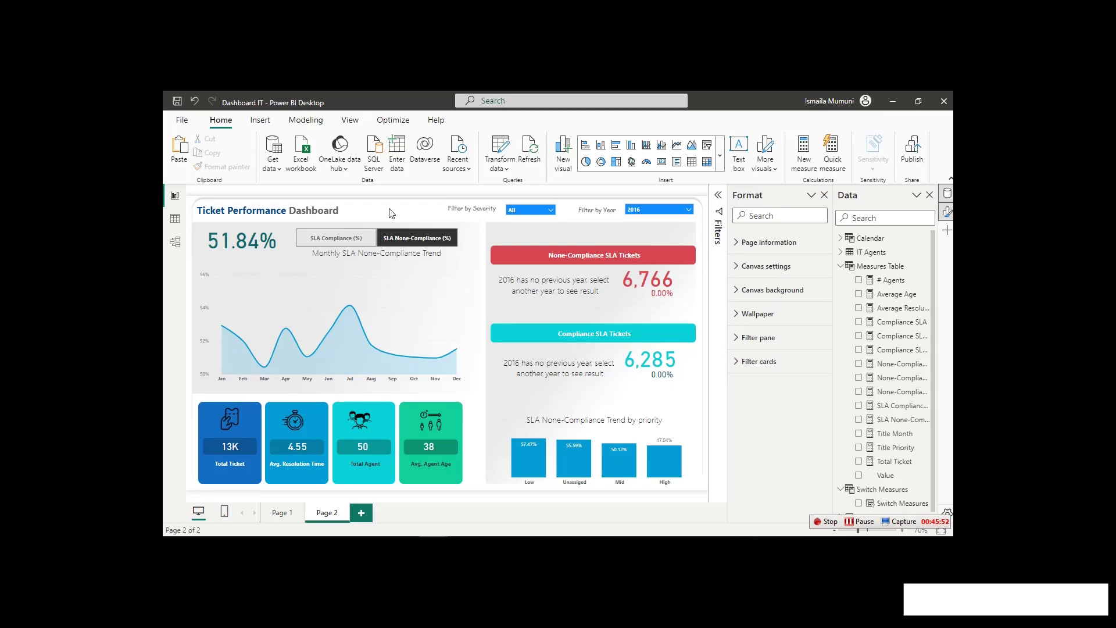
Set the Filter by Year slicer to 2017, then switch to the data table view.
click(664, 211)
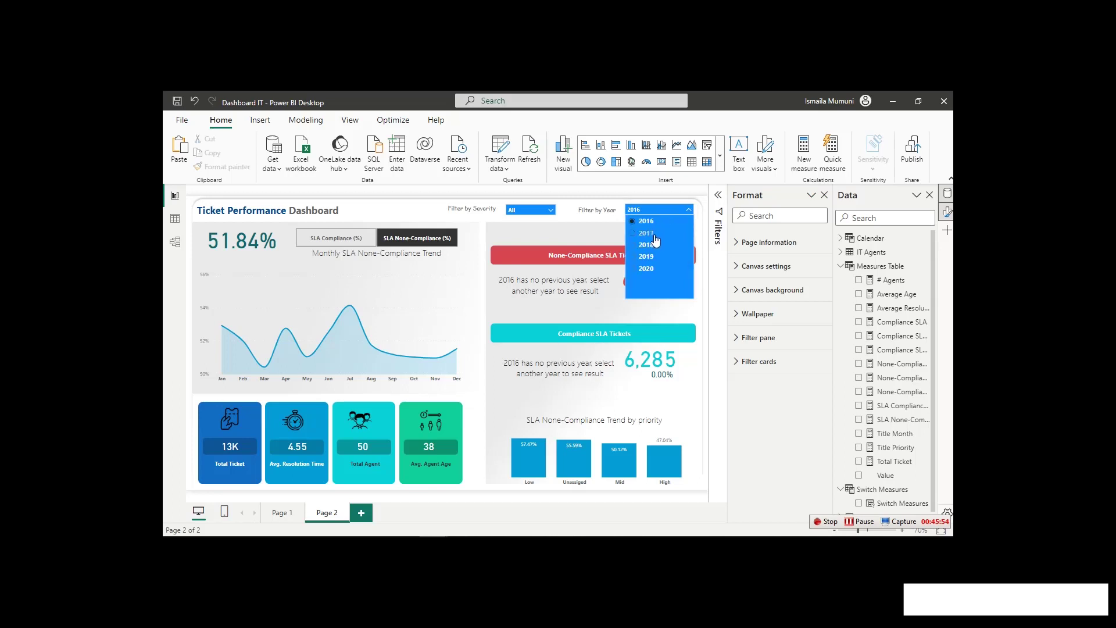
key(Escape)
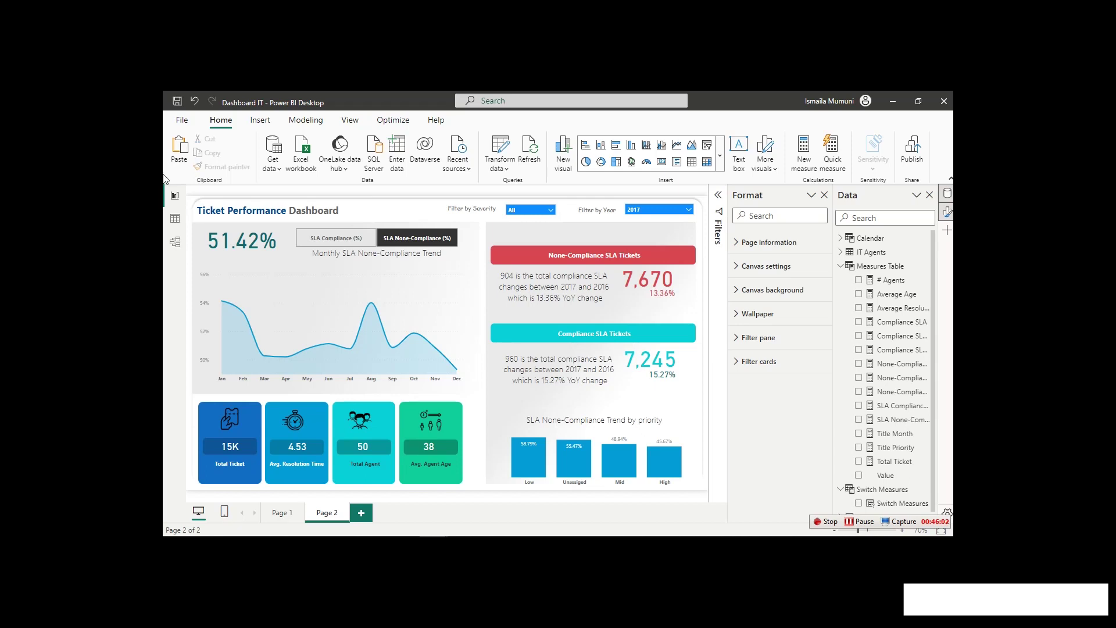
click(175, 219)
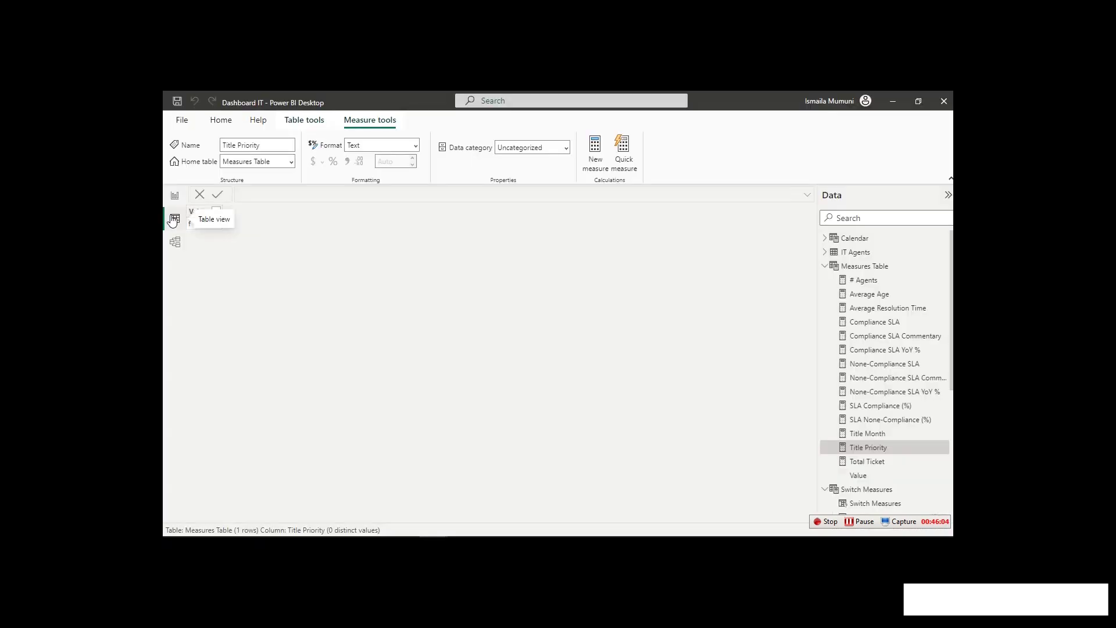
click(842, 254)
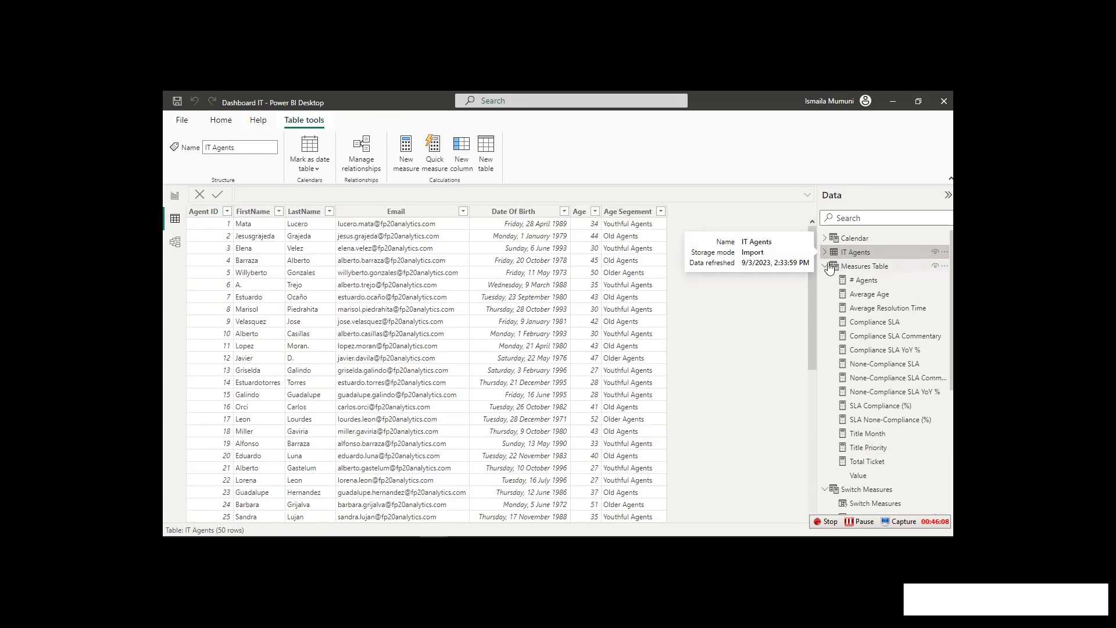
click(824, 266)
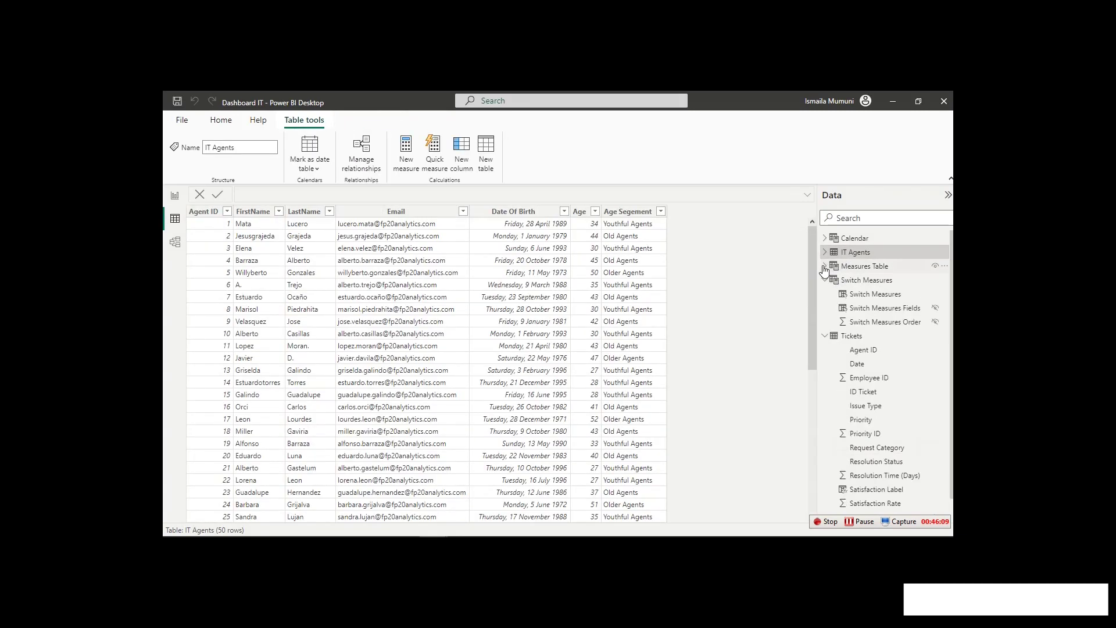
click(865, 350)
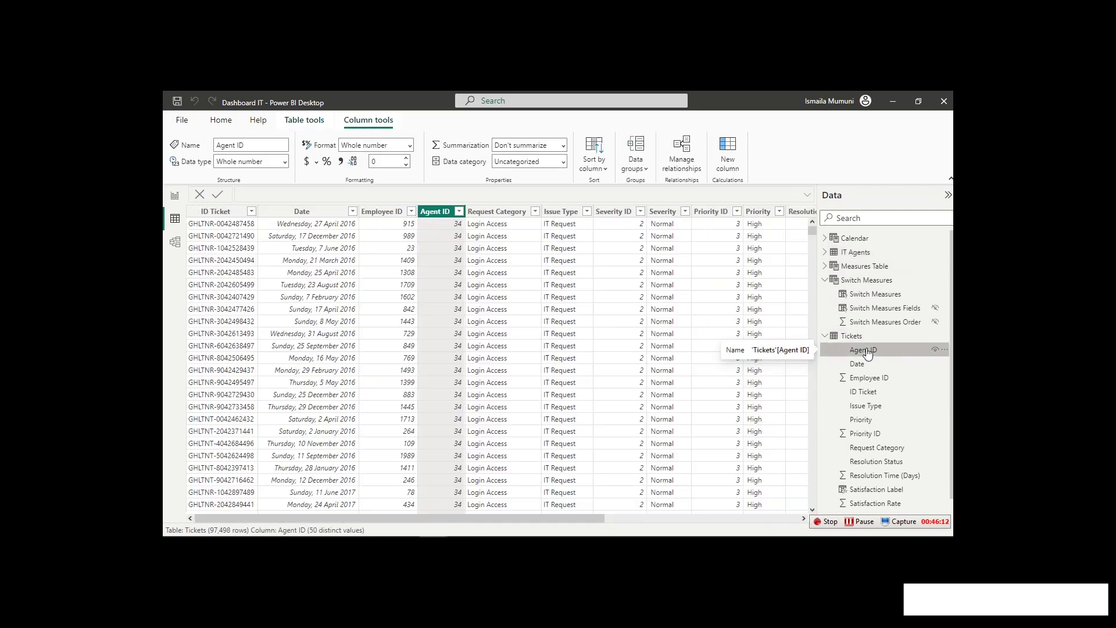
click(176, 194)
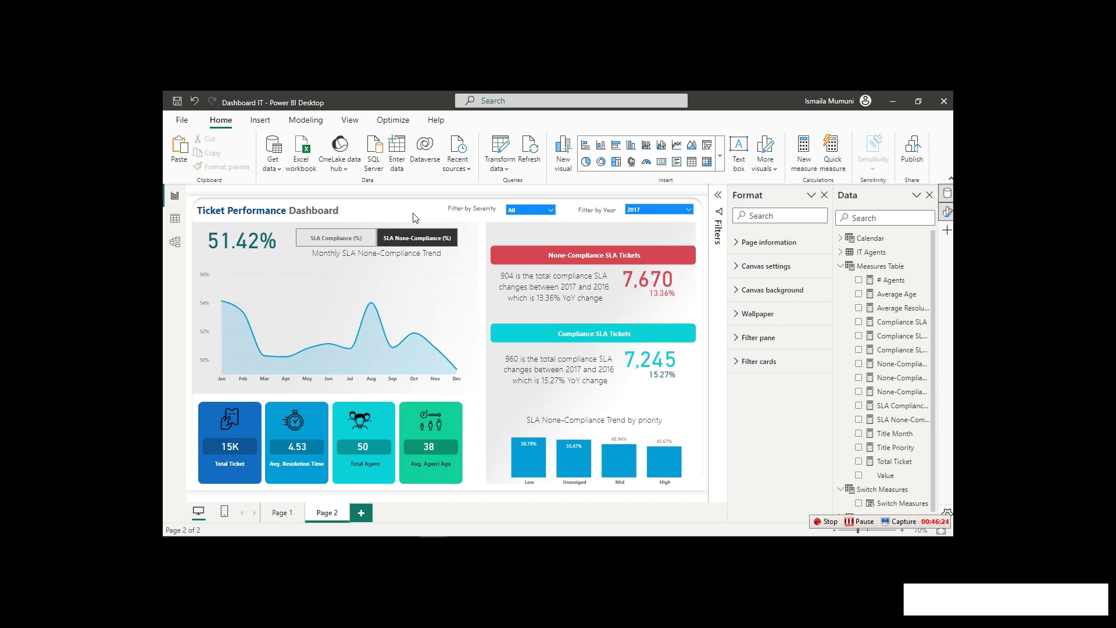
click(826, 522)
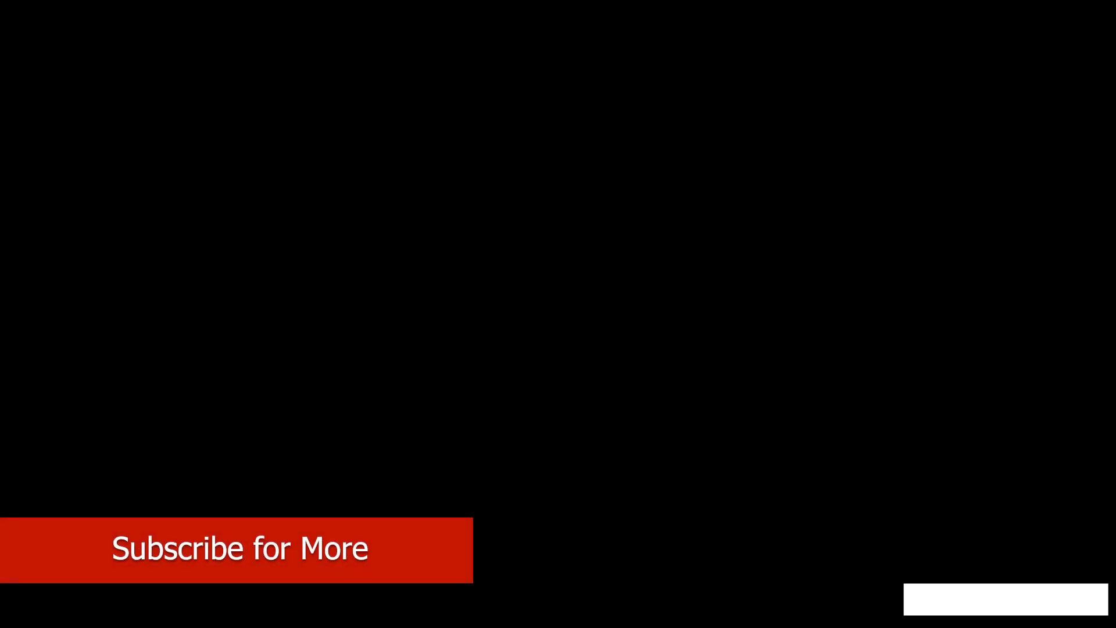